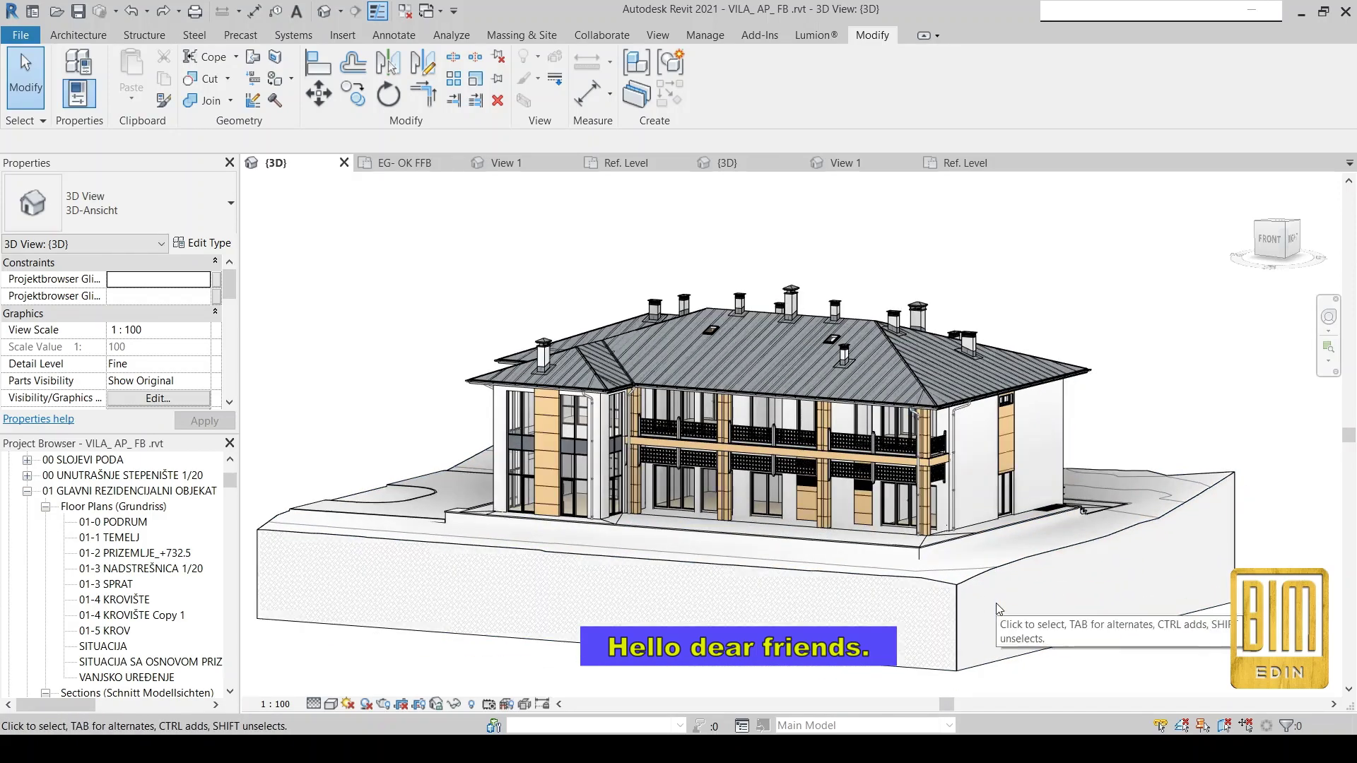
Orbit and zoom around the villa model to inspect its sides, back and roof chimney.
{"action": "mouse_move", "coordinate": [1000, 605]}
{"action": "middle_mouse_down", "text": "shift"}
{"action": "mouse_move", "coordinate": [992, 620]}
{"action": "mouse_move", "coordinate": [961, 537]}
{"action": "middle_mouse_up", "text": "shift"}
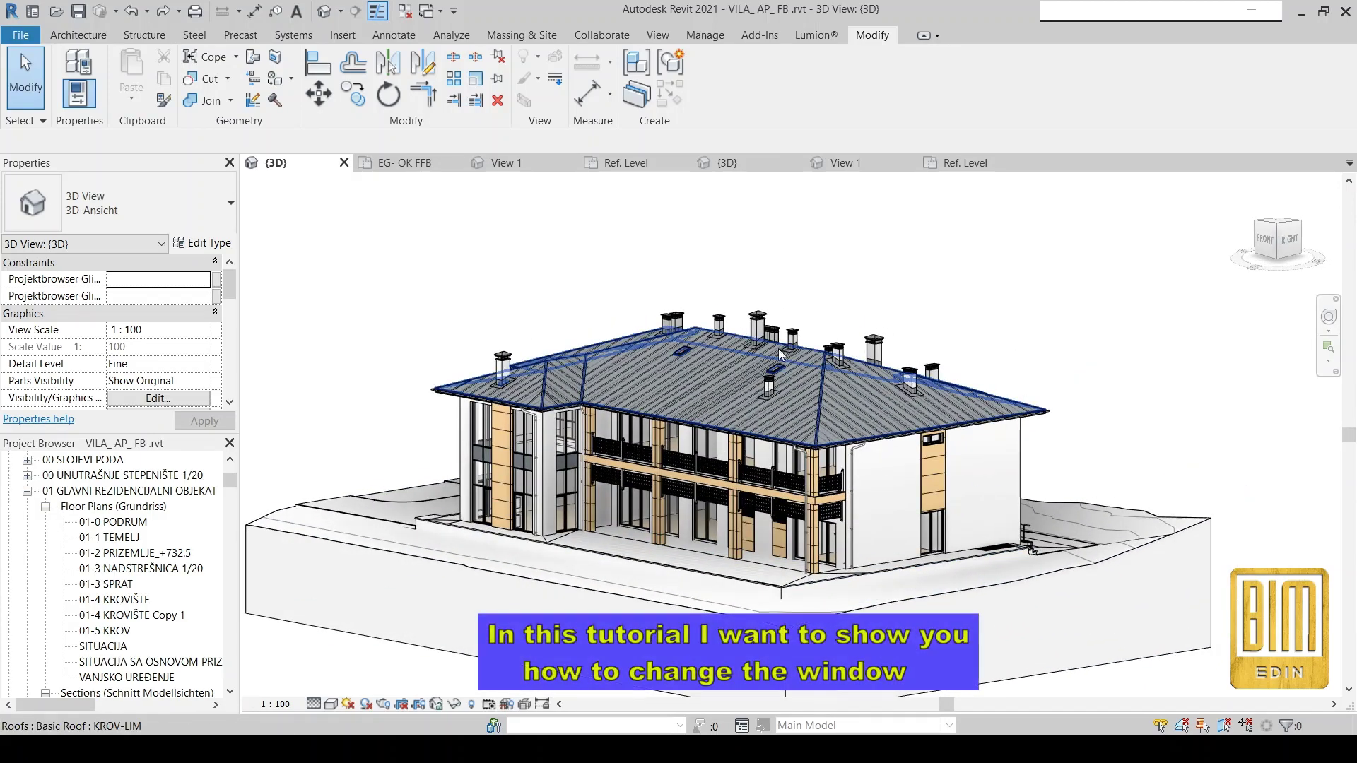
{"action": "left_click", "coordinate": [756, 354]}
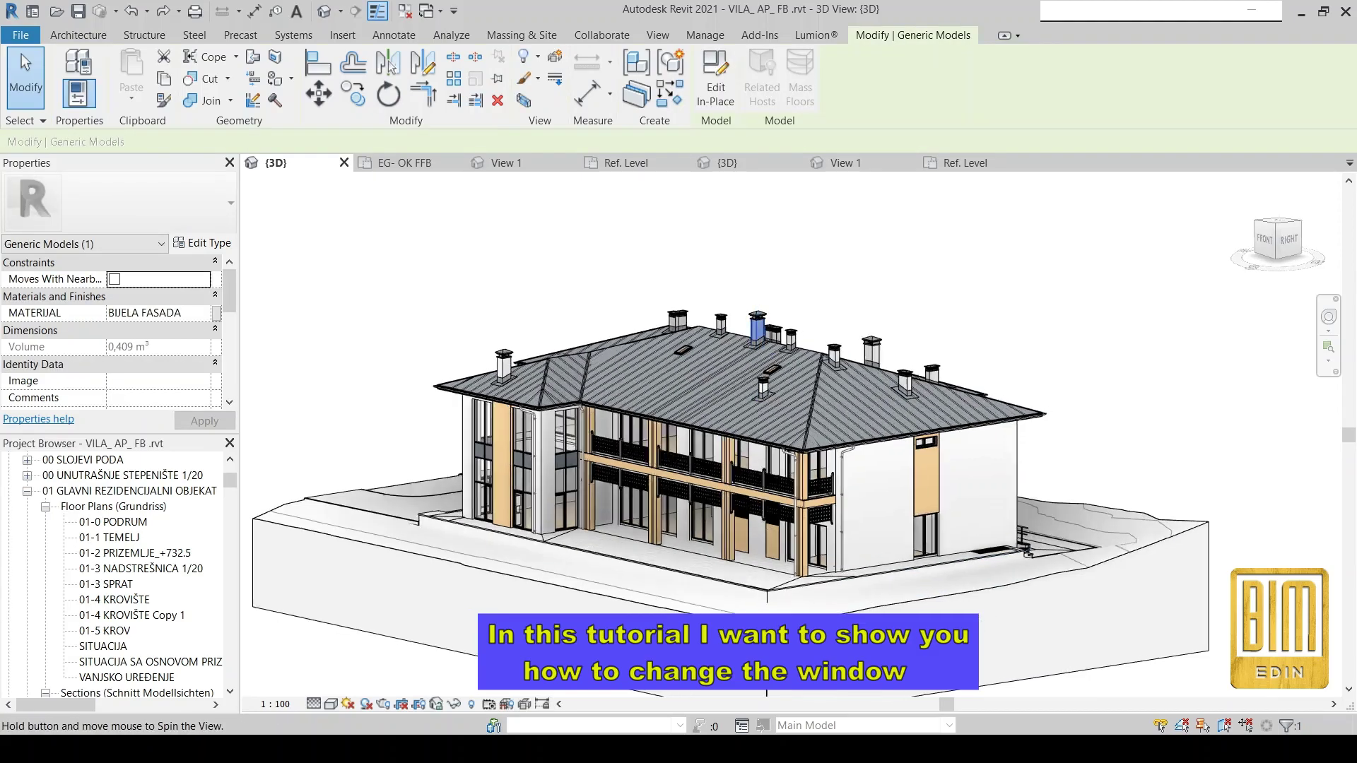
{"action": "mouse_move", "coordinate": [947, 487]}
{"action": "middle_mouse_down", "text": "shift"}
{"action": "mouse_move", "coordinate": [878, 614]}
{"action": "mouse_move", "coordinate": [697, 614]}
{"action": "middle_mouse_up", "text": "shift"}
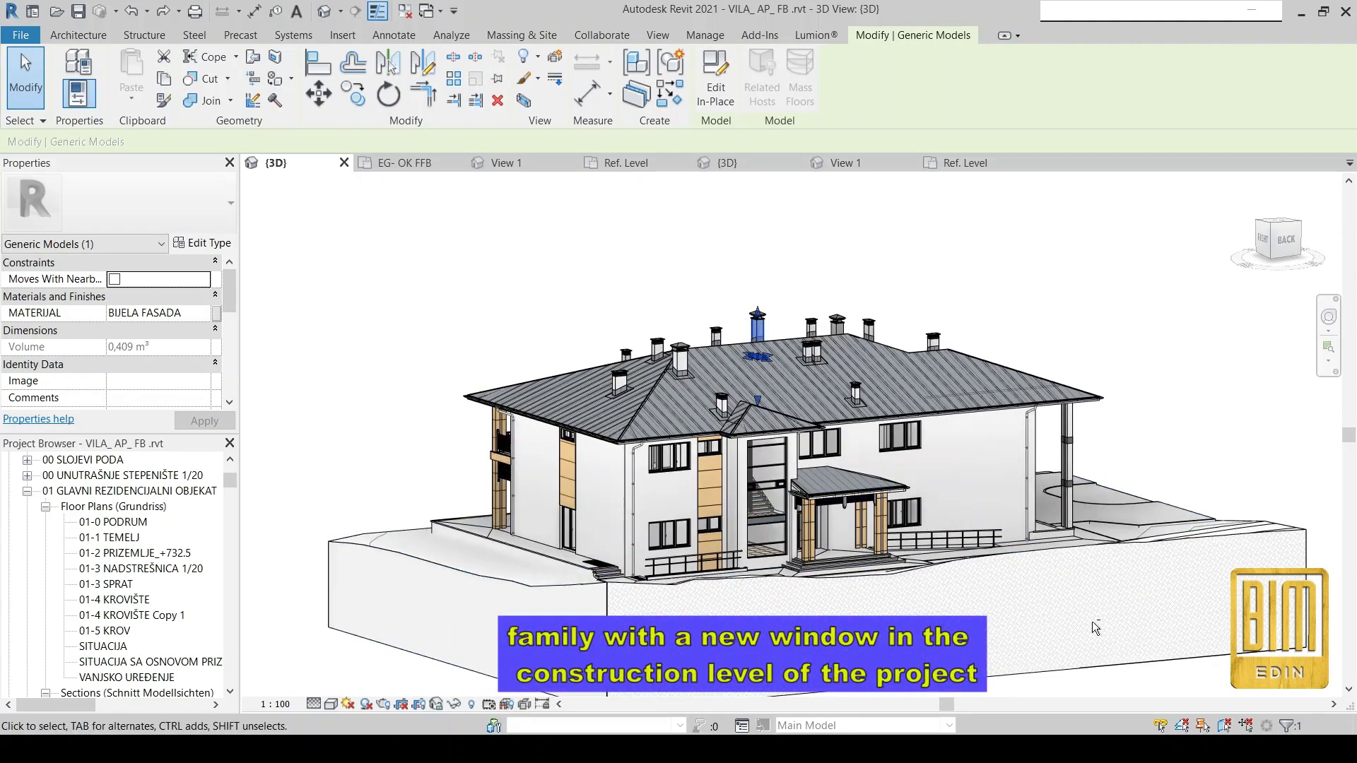
{"action": "mouse_move", "coordinate": [697, 614]}
{"action": "middle_mouse_down", "text": "shift"}
{"action": "mouse_move", "coordinate": [997, 627]}
{"action": "mouse_move", "coordinate": [812, 636]}
{"action": "mouse_move", "coordinate": [802, 622]}
{"action": "mouse_move", "coordinate": [483, 533]}
{"action": "middle_mouse_up", "text": "shift"}
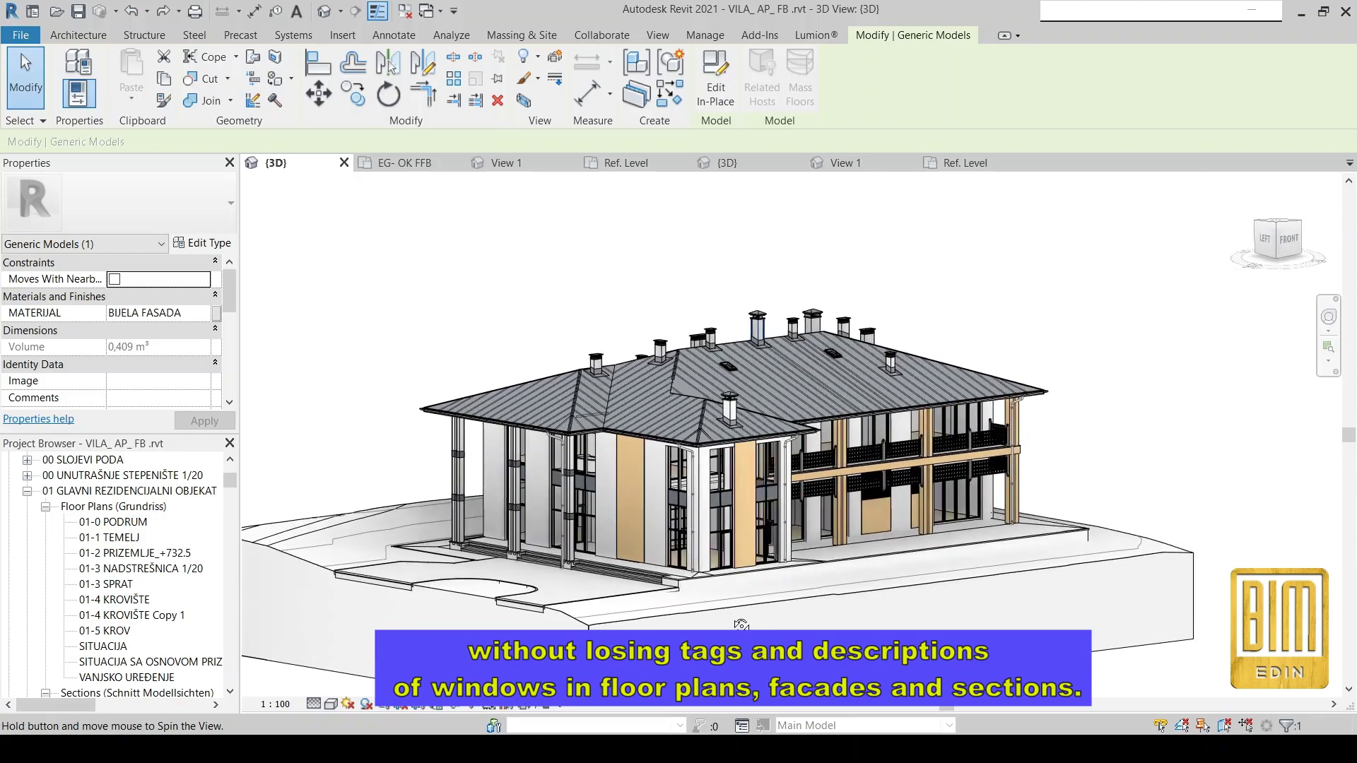
{"action": "scroll", "coordinate": [483, 534], "scroll_direction": "up", "scroll_amount": 5}
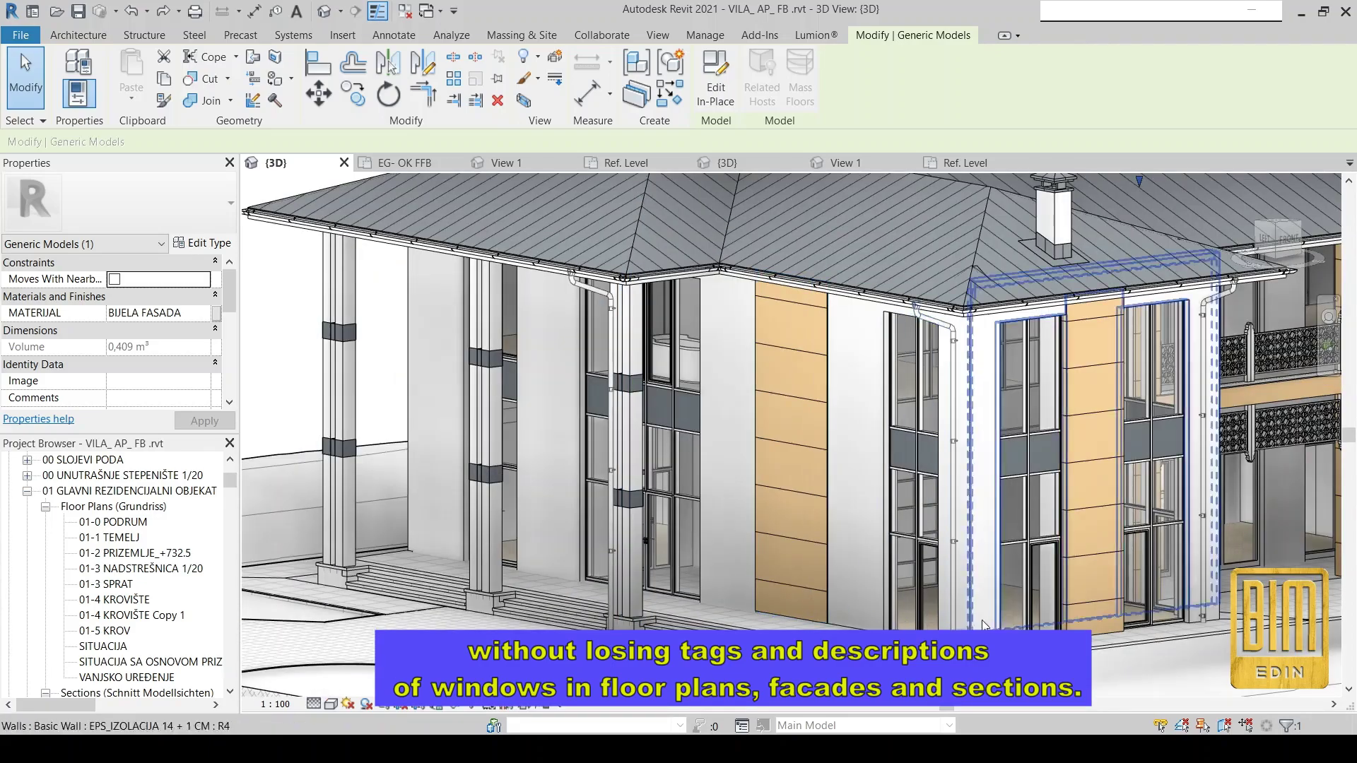
{"action": "mouse_move", "coordinate": [1092, 638]}
{"action": "middle_mouse_down", "text": "shift"}
{"action": "mouse_move", "coordinate": [1205, 605]}
{"action": "mouse_move", "coordinate": [1110, 583]}
{"action": "mouse_move", "coordinate": [1133, 581]}
{"action": "middle_mouse_up", "text": "shift"}
{"action": "scroll", "coordinate": [1132, 580], "scroll_direction": "up", "scroll_amount": 1}
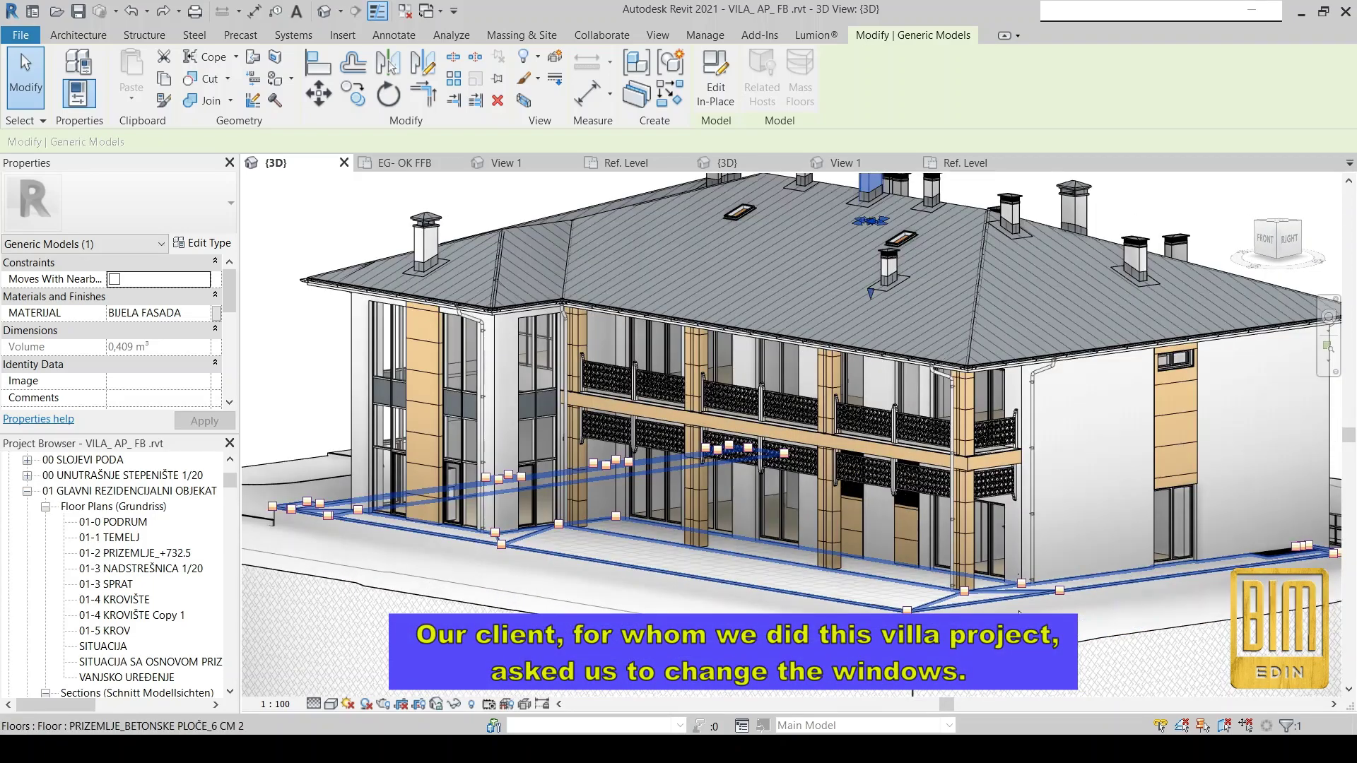
{"action": "scroll", "coordinate": [1031, 618], "scroll_direction": "up", "scroll_amount": 1}
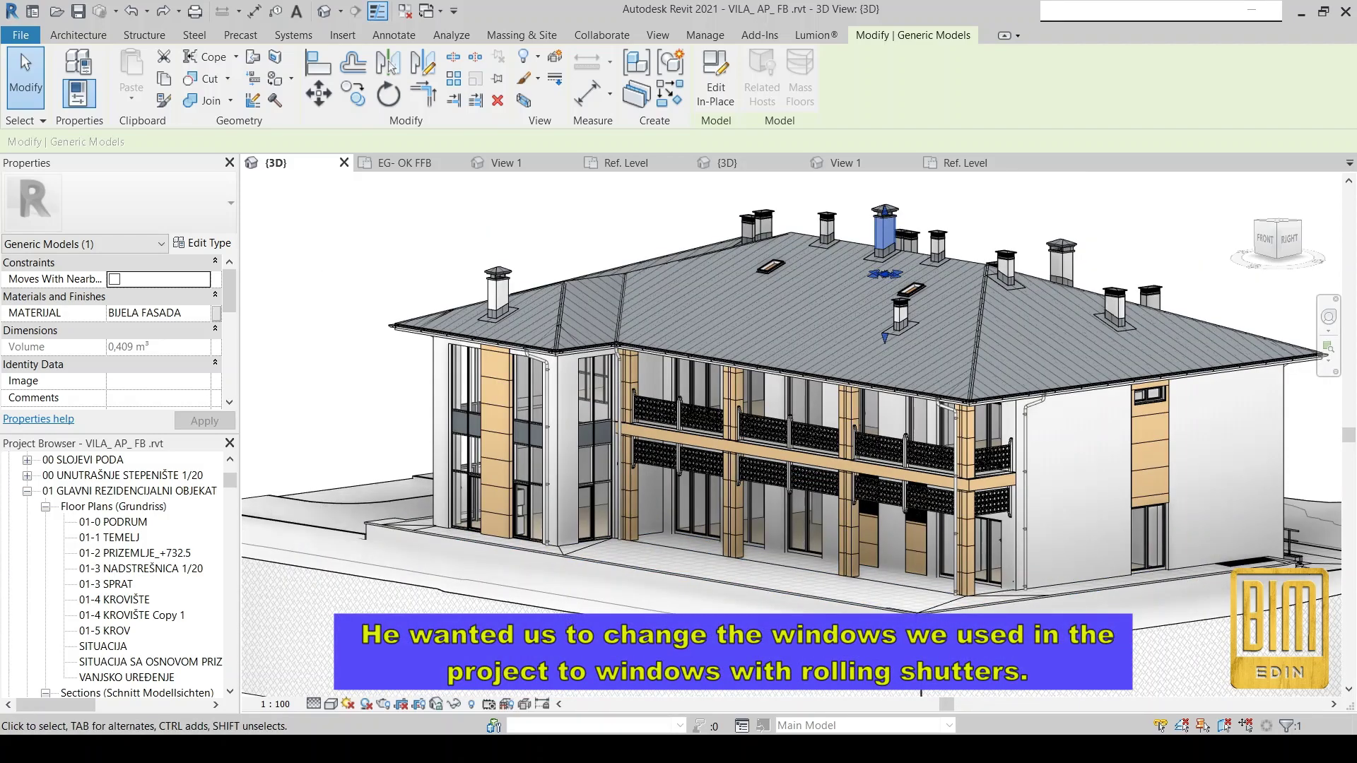
Open the 01-2 PRIZEMLJE_+732.5 floor plan and zoom around it.
{"action": "double_click", "coordinate": [127, 554]}
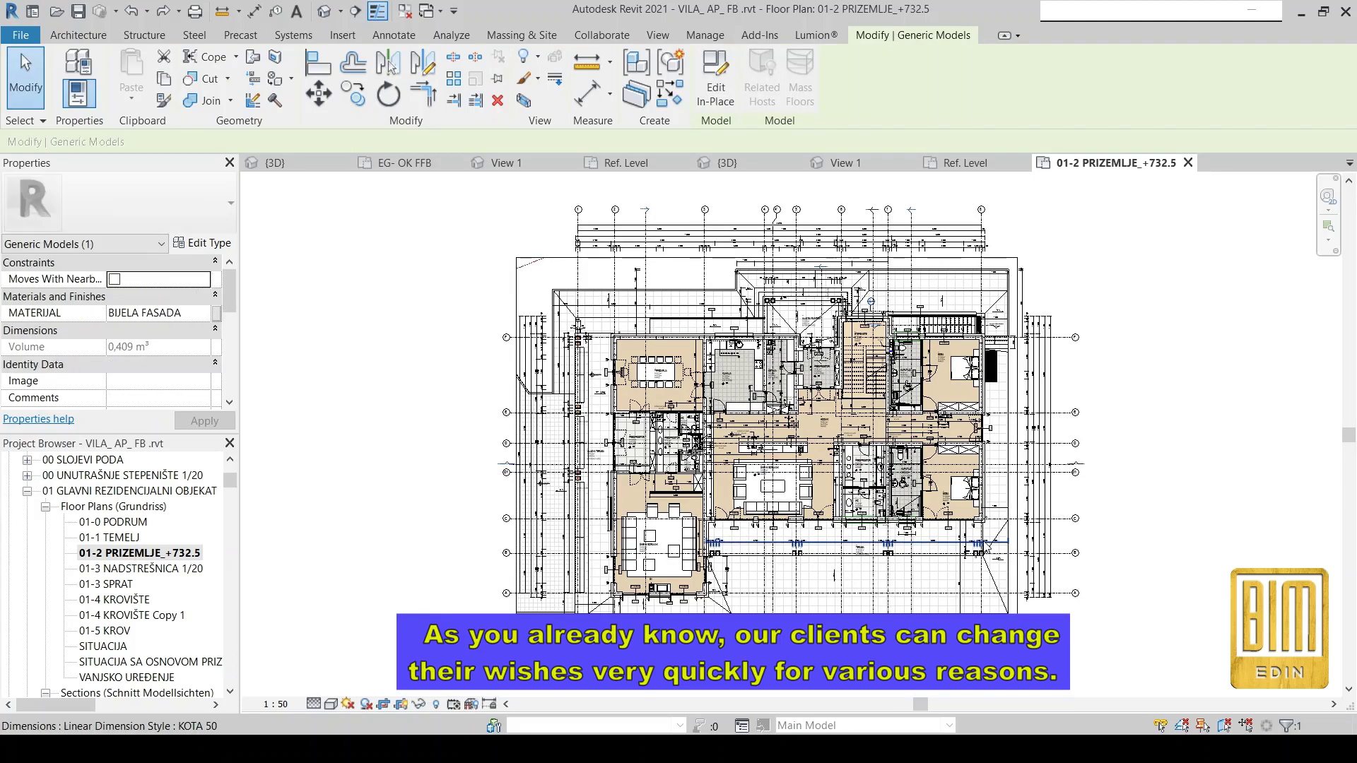
{"action": "scroll", "coordinate": [918, 509], "scroll_direction": "up", "scroll_amount": 3}
{"action": "scroll", "coordinate": [875, 454], "scroll_direction": "up", "scroll_amount": 3}
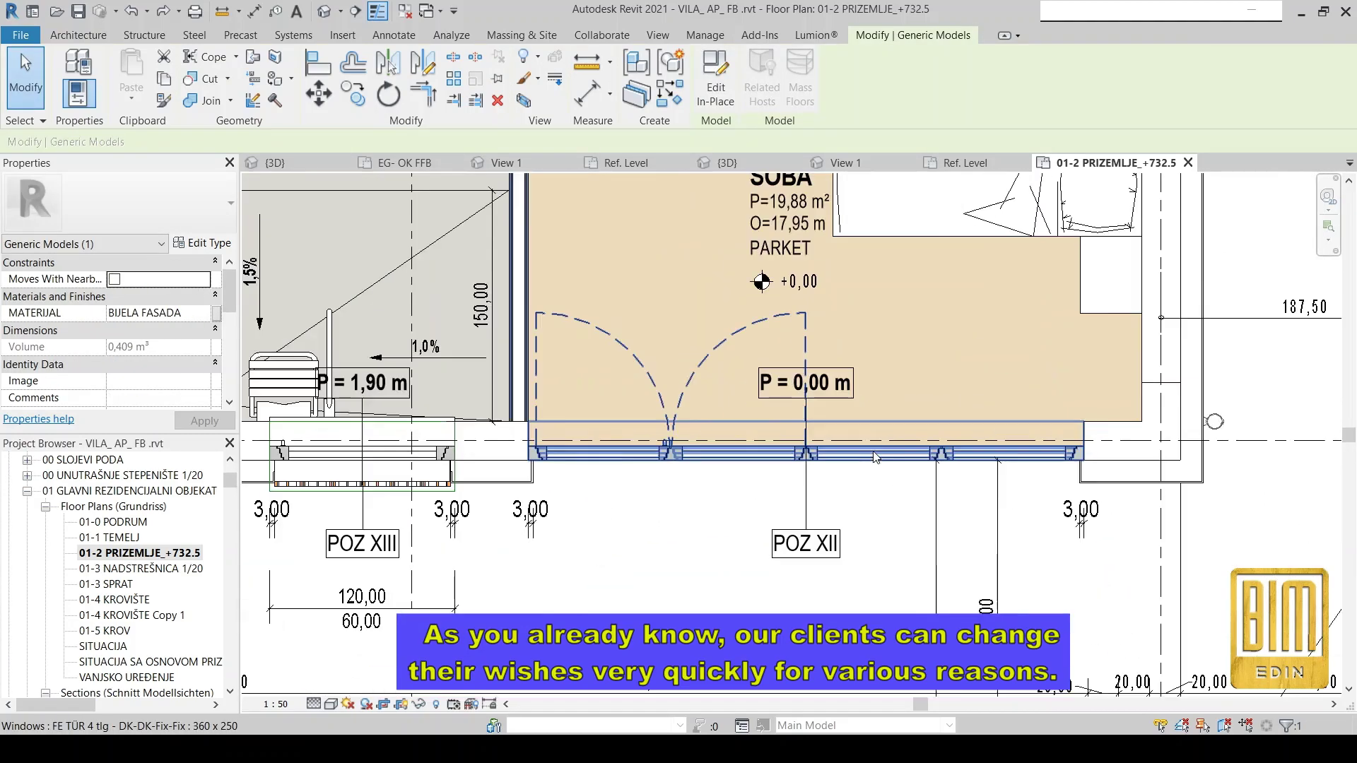
{"action": "scroll", "coordinate": [875, 454], "scroll_direction": "down", "scroll_amount": 2}
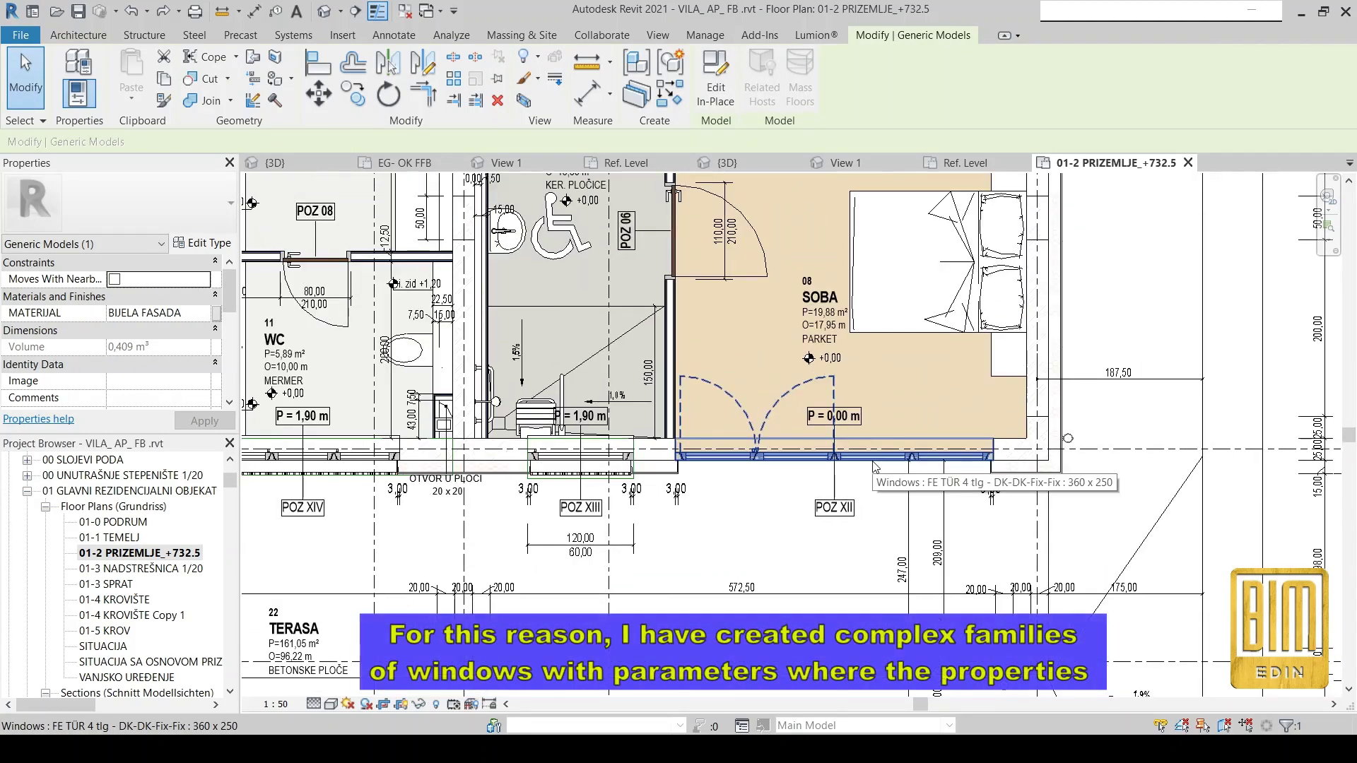
{"action": "scroll", "coordinate": [874, 465], "scroll_direction": "down", "scroll_amount": 2}
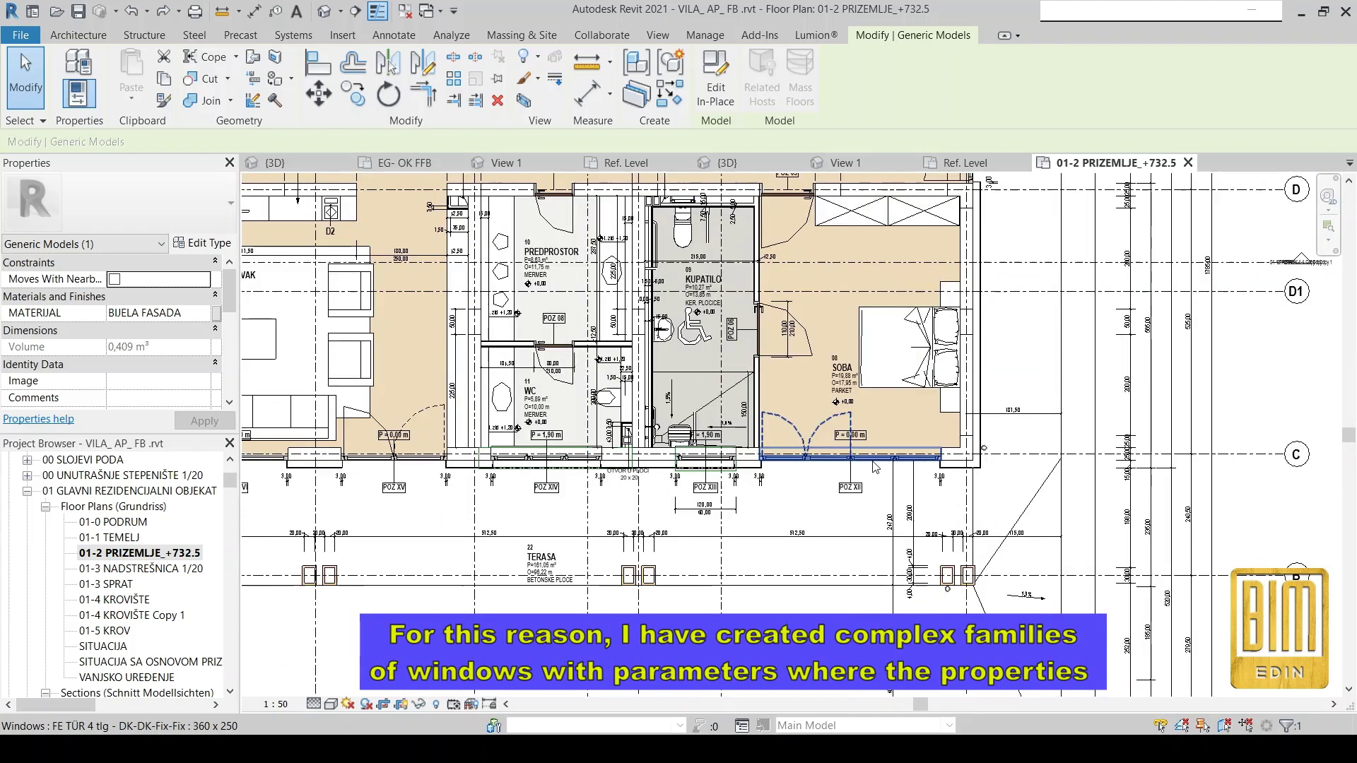
{"action": "scroll", "coordinate": [873, 461], "scroll_direction": "up", "scroll_amount": 1}
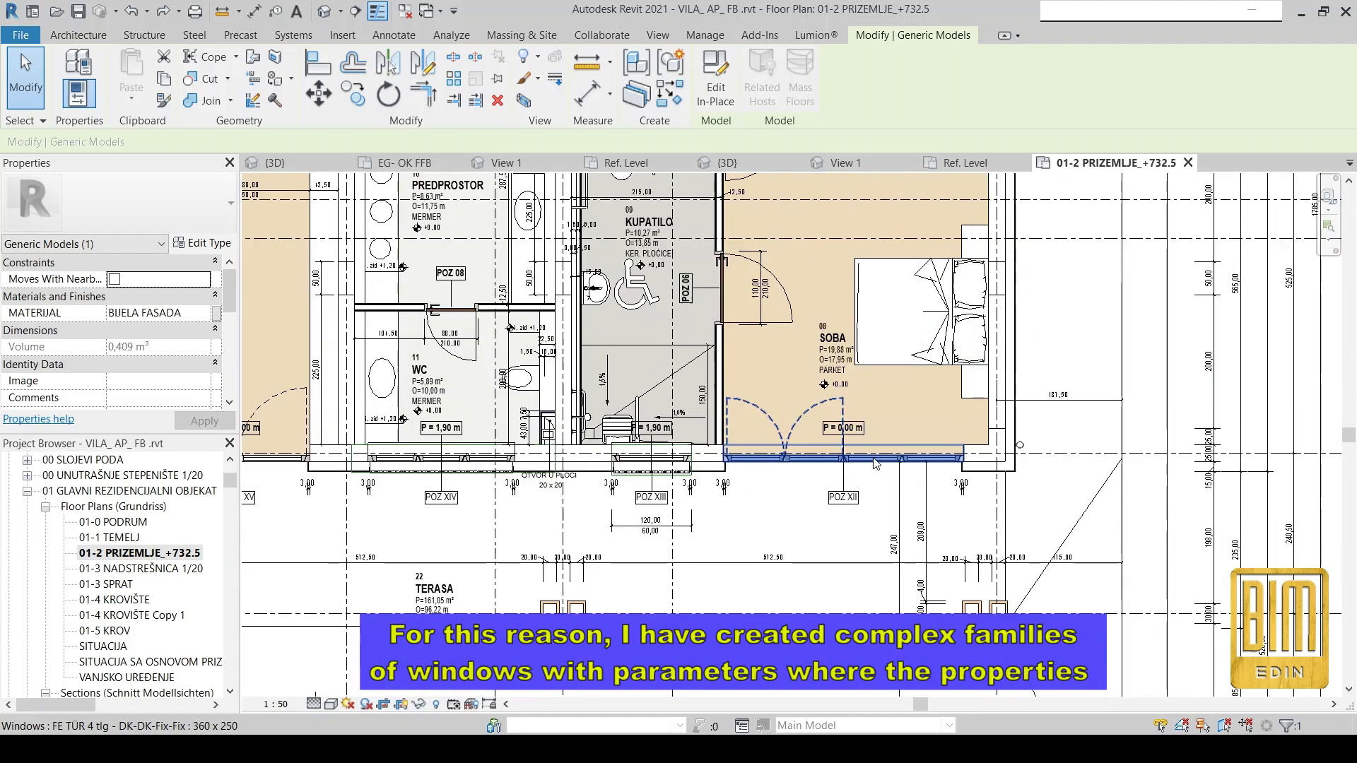
{"action": "scroll", "coordinate": [873, 461], "scroll_direction": "up", "scroll_amount": 1}
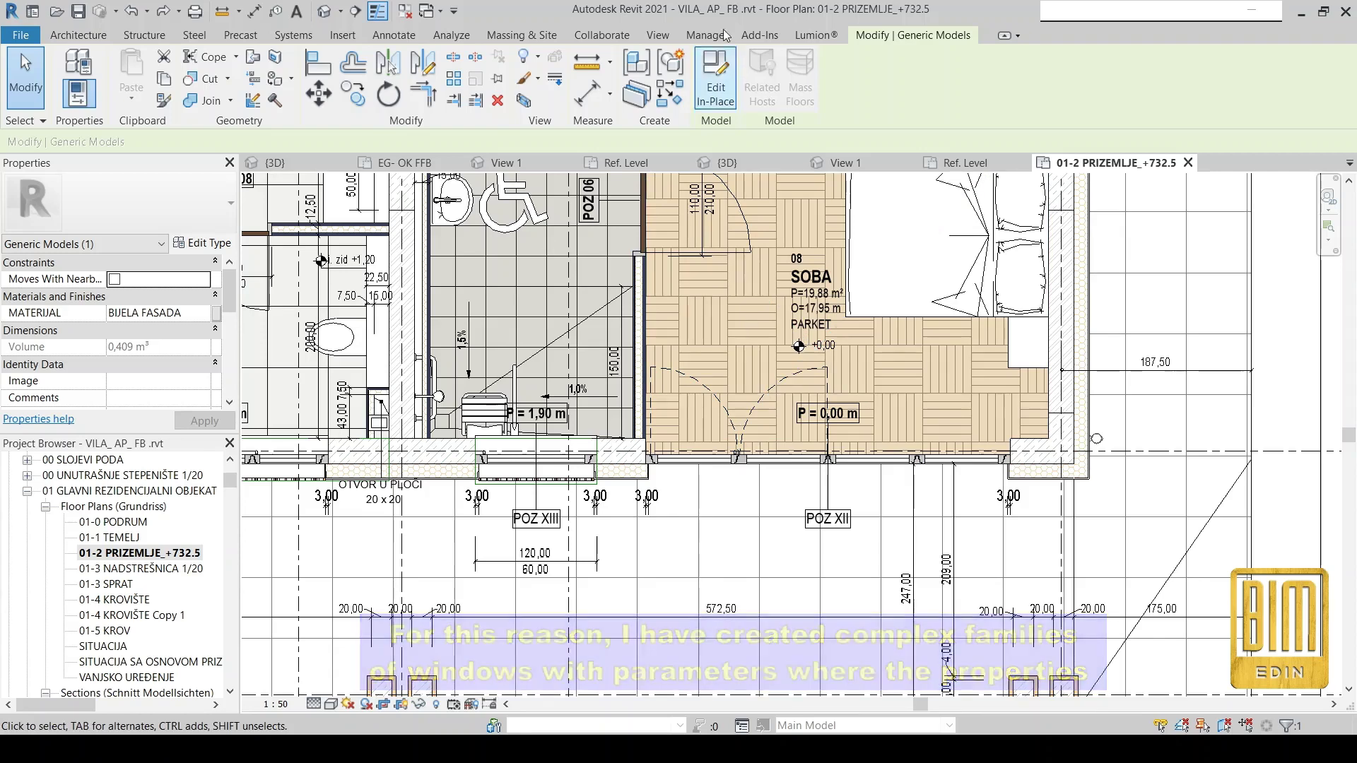
{"action": "scroll", "coordinate": [824, 74], "scroll_direction": "up", "scroll_amount": 4}
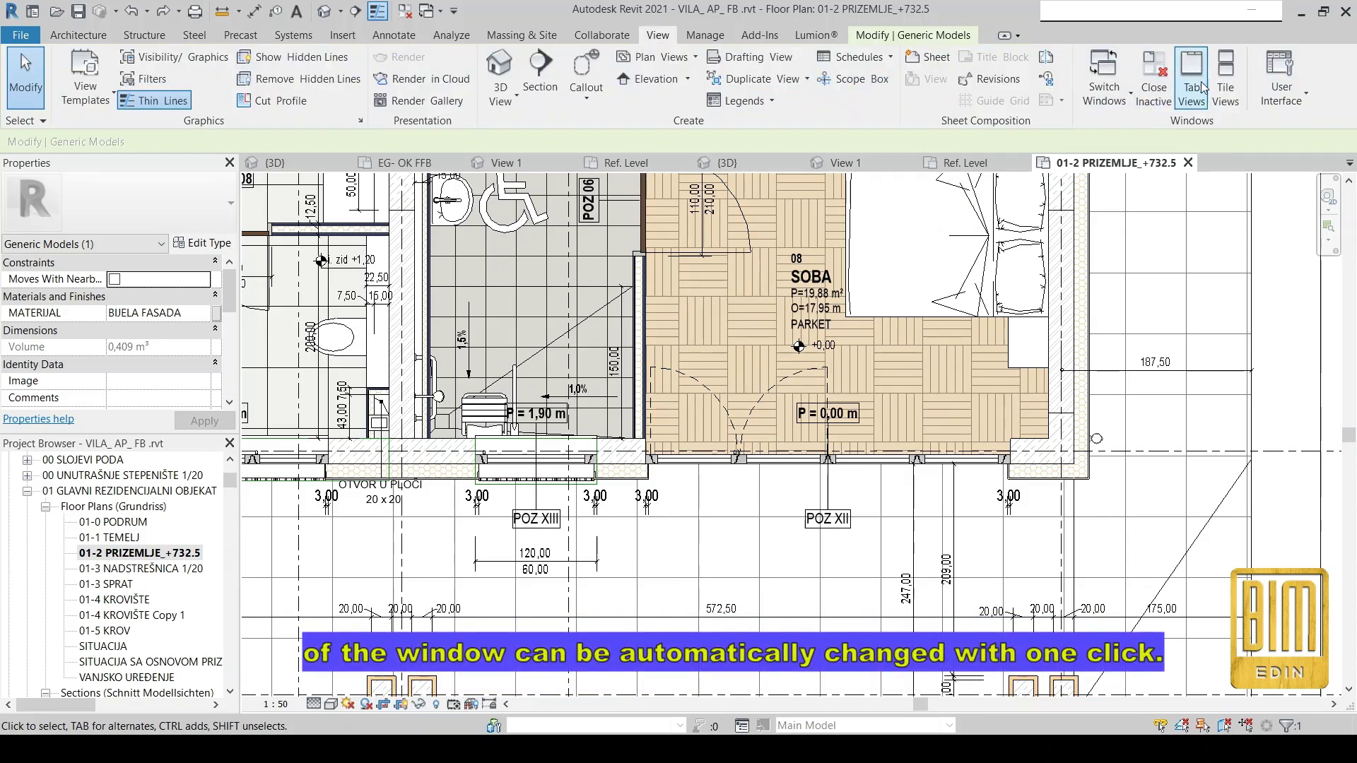
Close inactive views, discarding changes to the FV_3 and FASADNA VRATA 2 KRILA+ROL+PRAG families.
{"action": "left_click", "coordinate": [1153, 78]}
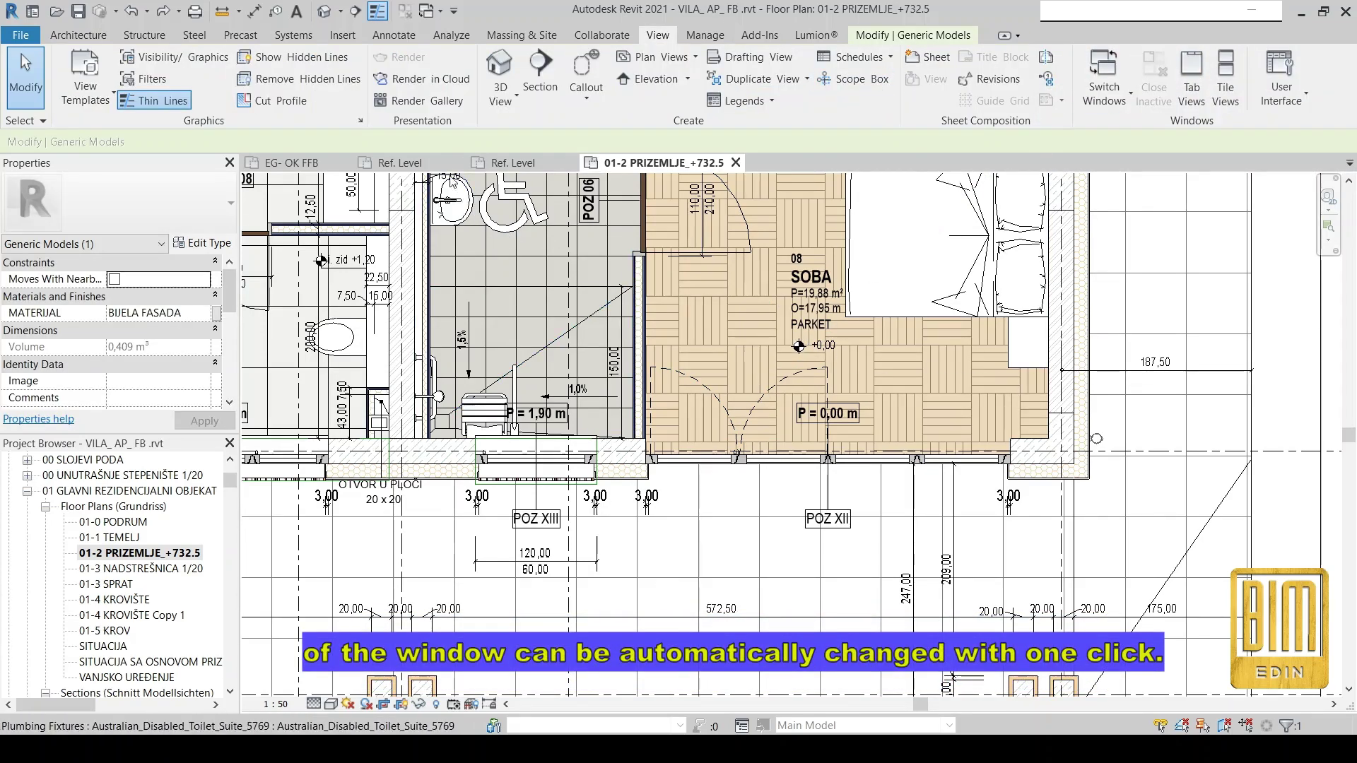
{"action": "left_click", "coordinate": [457, 162]}
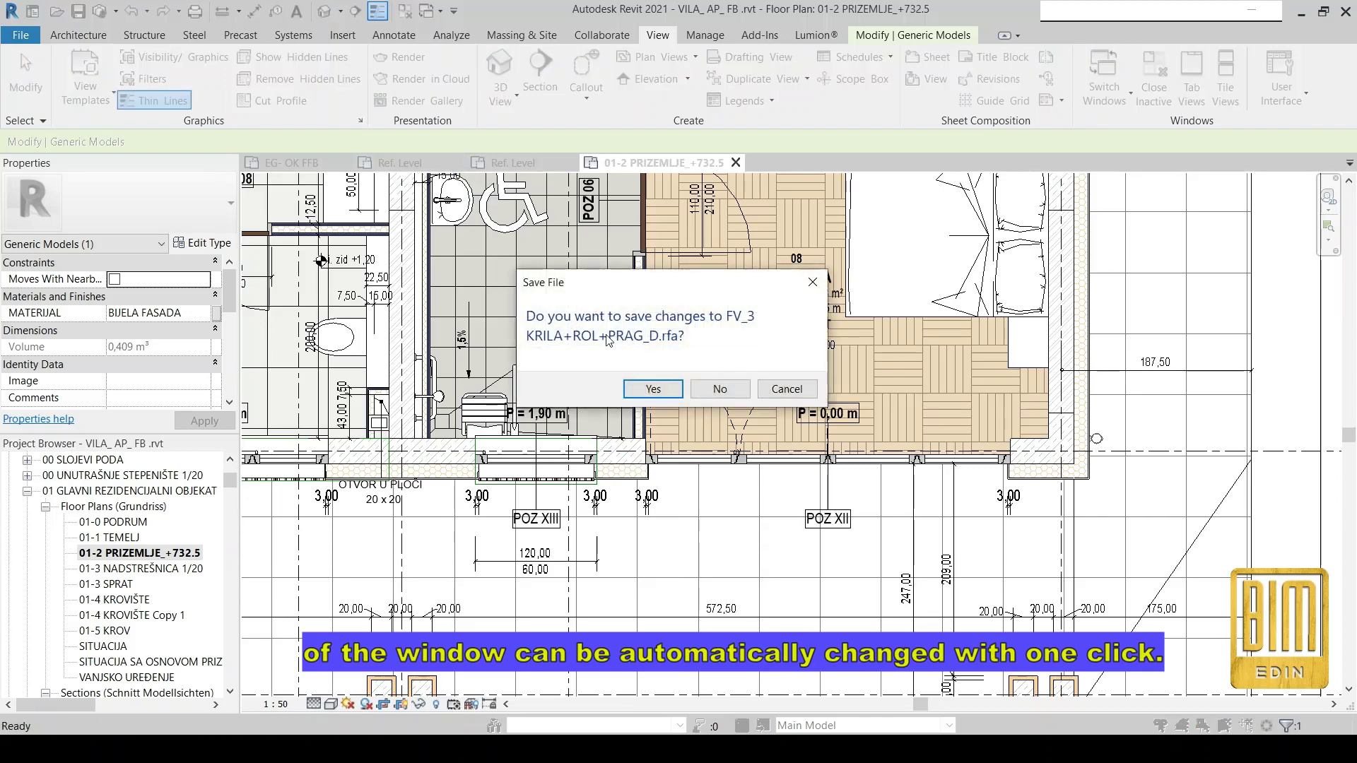
{"action": "left_click", "coordinate": [737, 394]}
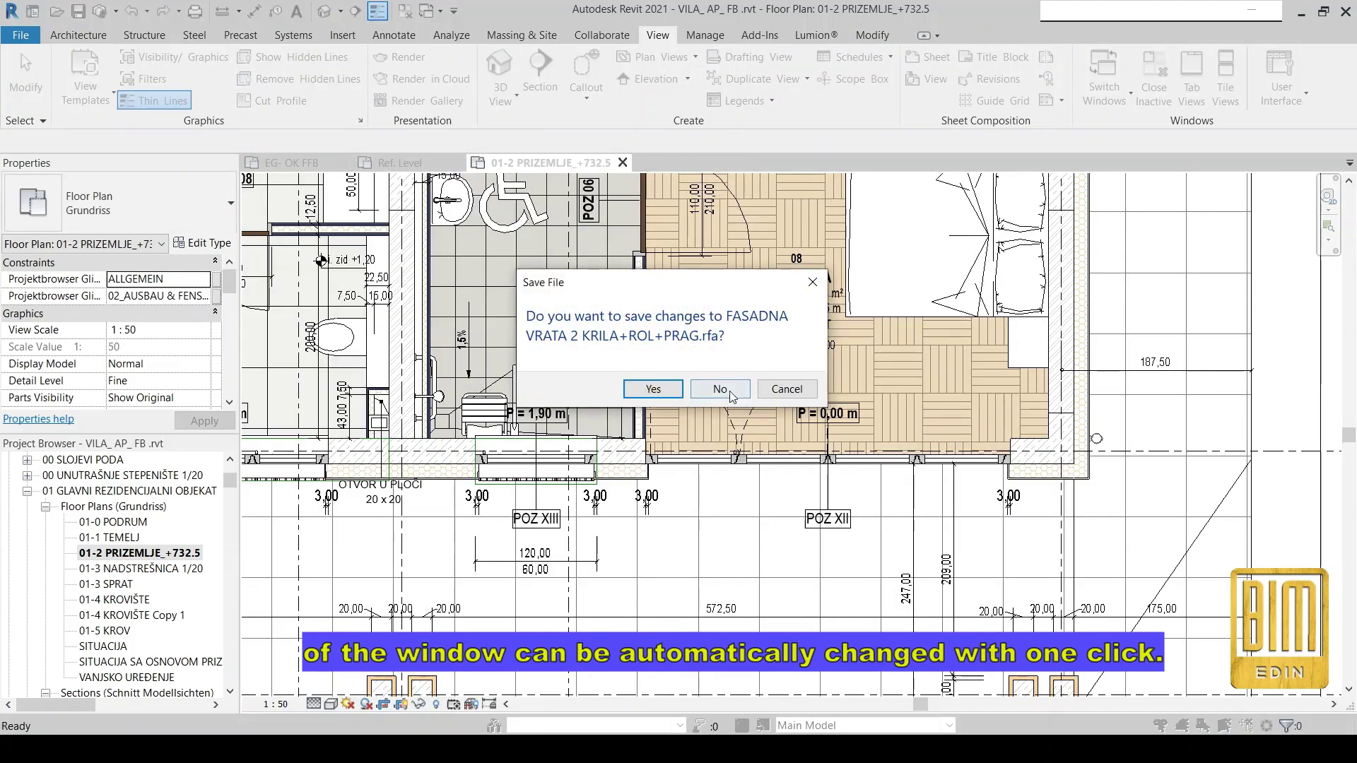
{"action": "left_click", "coordinate": [720, 390]}
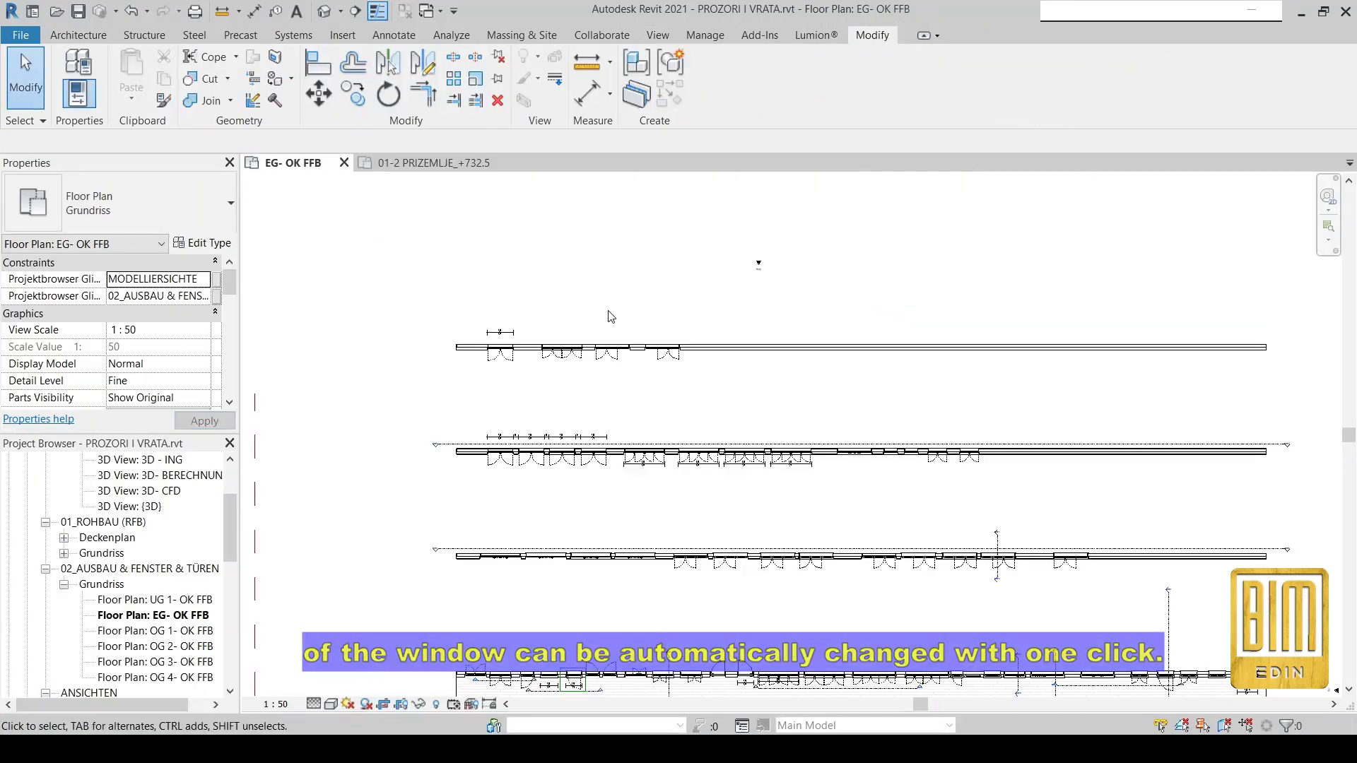
Inspect the template's default 3D view and select the four-pane rolling-shutter window.
{"action": "scroll", "coordinate": [612, 316], "scroll_direction": "down", "scroll_amount": 1}
{"action": "middle_click_drag", "start_coordinate": [611, 316], "coordinate": [576, 182]}
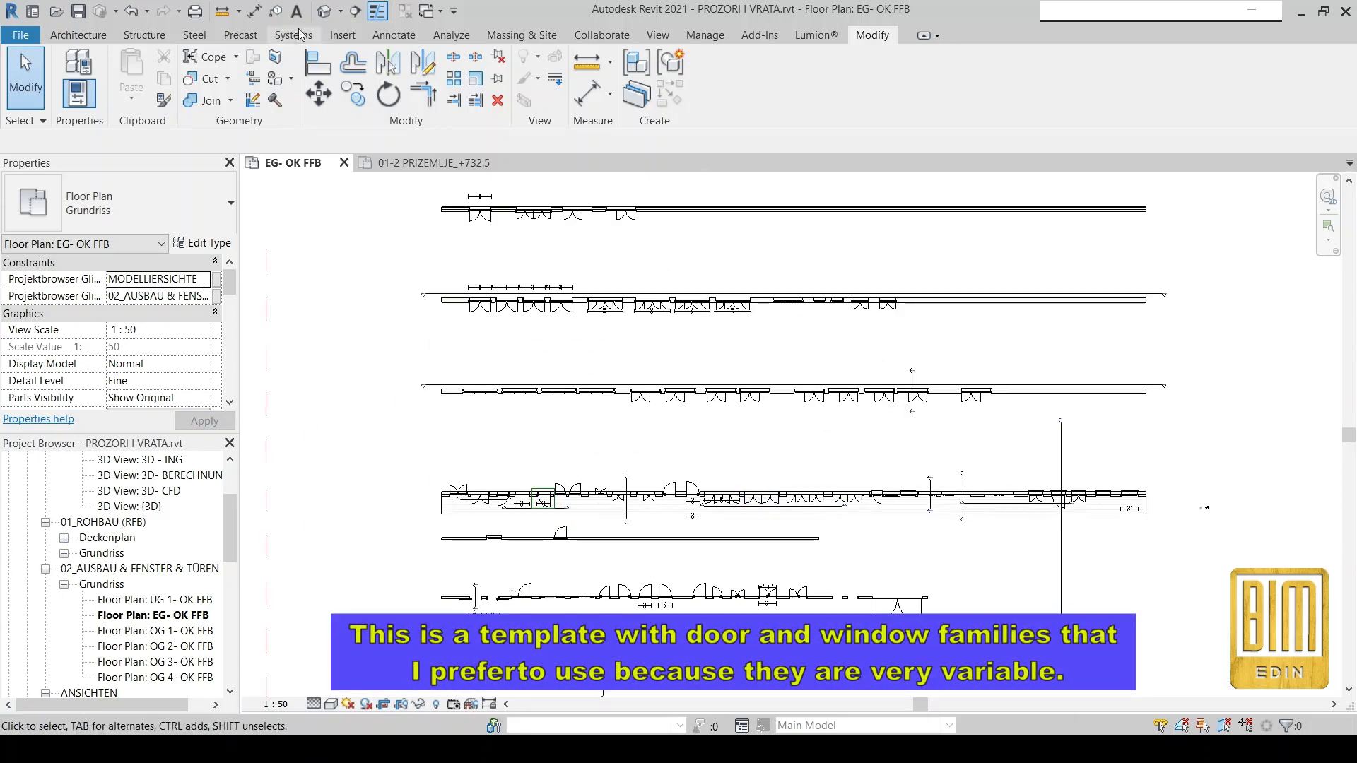
{"action": "left_click", "coordinate": [325, 10]}
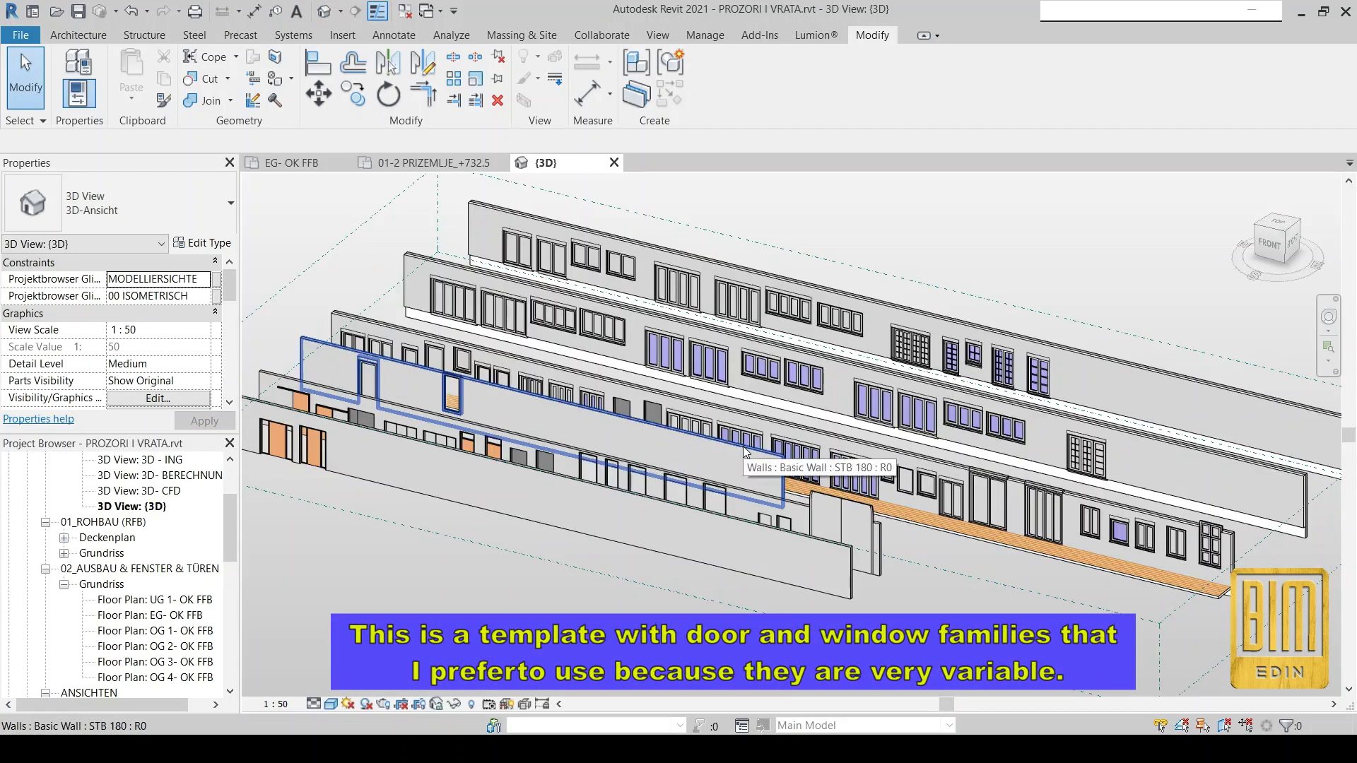
{"action": "left_click", "coordinate": [876, 335]}
{"action": "scroll", "coordinate": [876, 336], "scroll_direction": "down", "scroll_amount": 1}
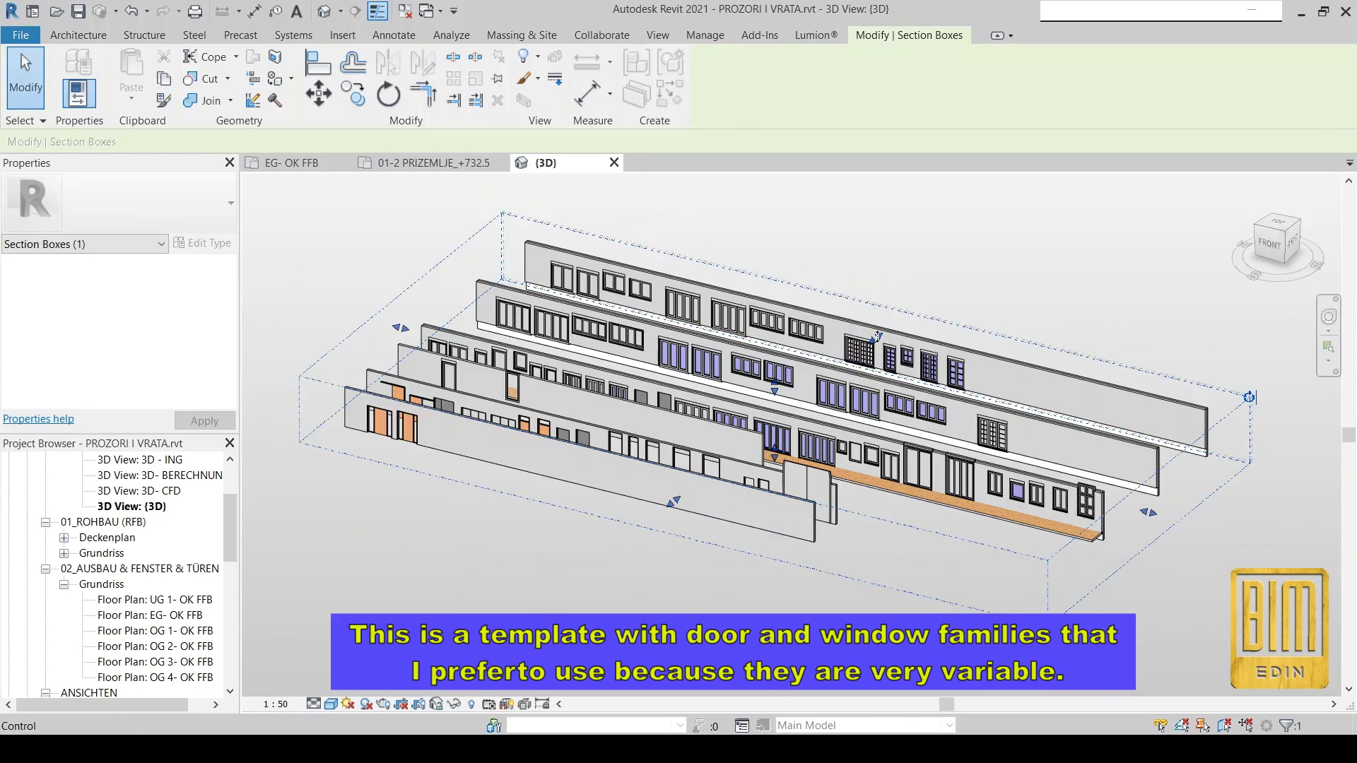
{"action": "scroll", "coordinate": [621, 247], "scroll_direction": "up", "scroll_amount": 3}
{"action": "scroll", "coordinate": [622, 247], "scroll_direction": "up", "scroll_amount": 2}
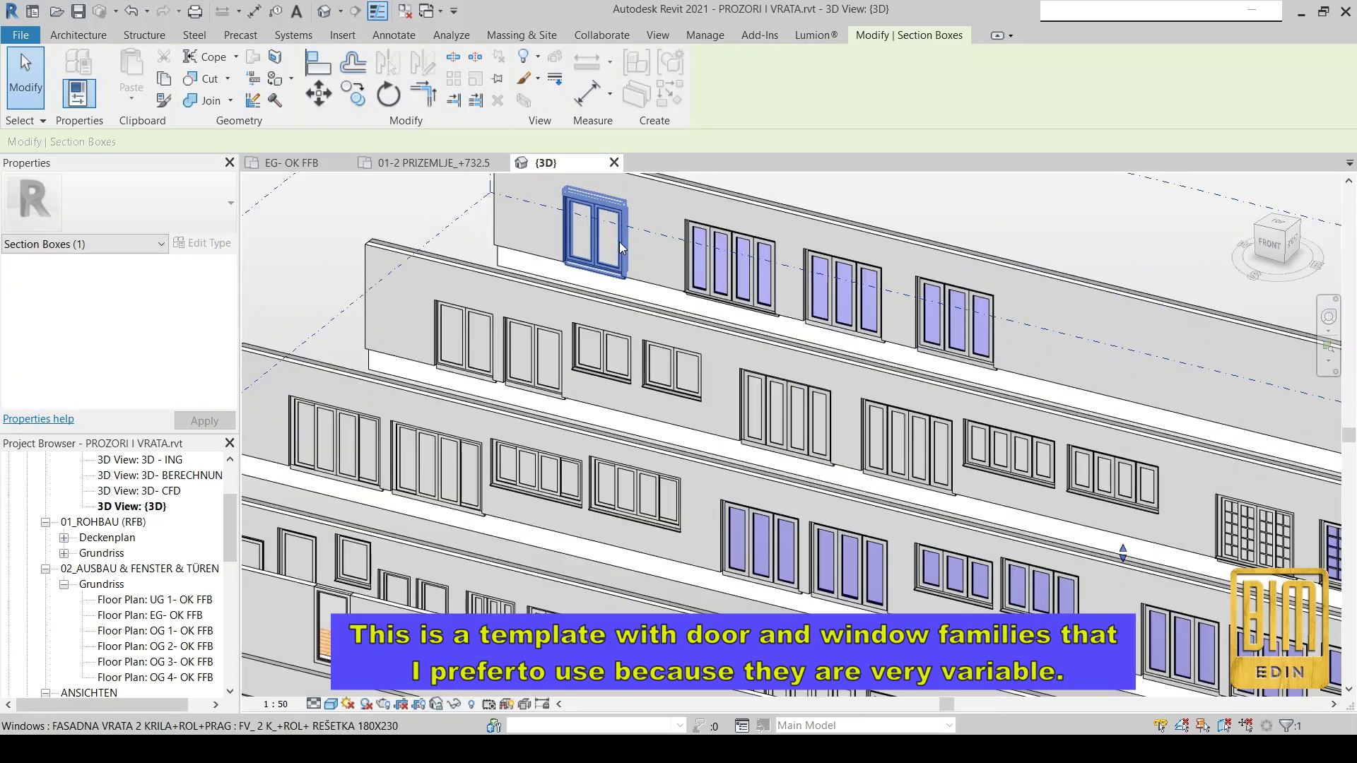
{"action": "left_click", "coordinate": [728, 295]}
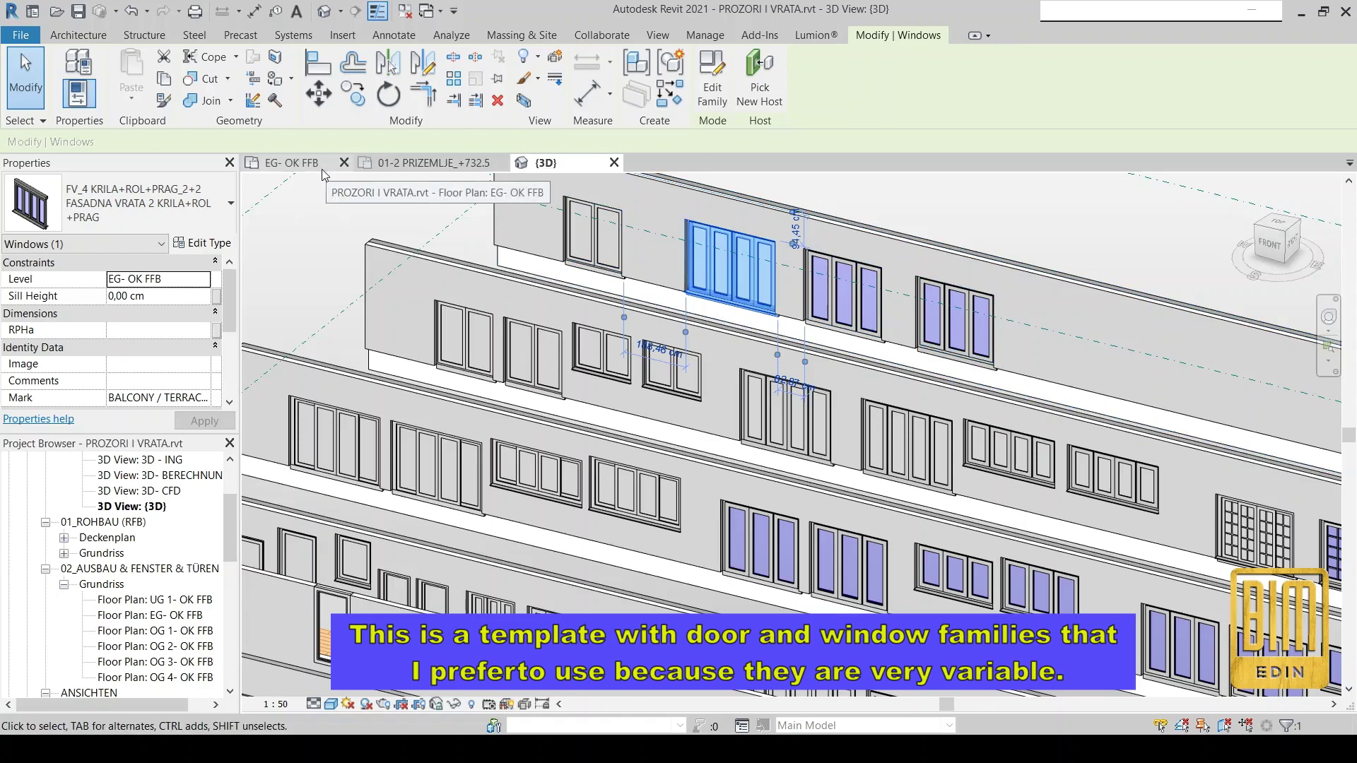
Select the FV_4 window in the EG- OK FFB plan and load it into VILA_ AP_ FB.rvt.
{"action": "left_click", "coordinate": [297, 164]}
{"action": "scroll", "coordinate": [540, 193], "scroll_direction": "up", "scroll_amount": 3}
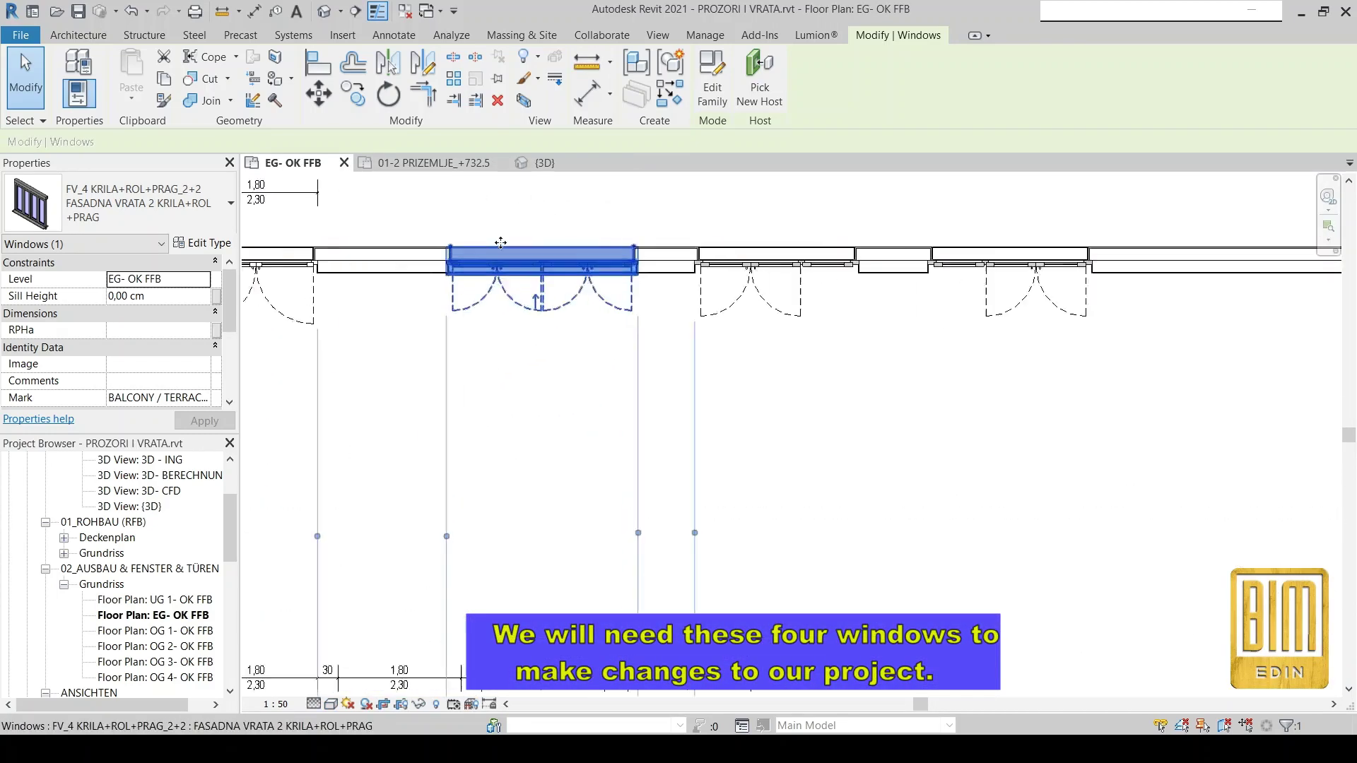
{"action": "scroll", "coordinate": [540, 193], "scroll_direction": "up", "scroll_amount": 3}
{"action": "left_click", "coordinate": [606, 476]}
{"action": "left_click", "coordinate": [553, 262]}
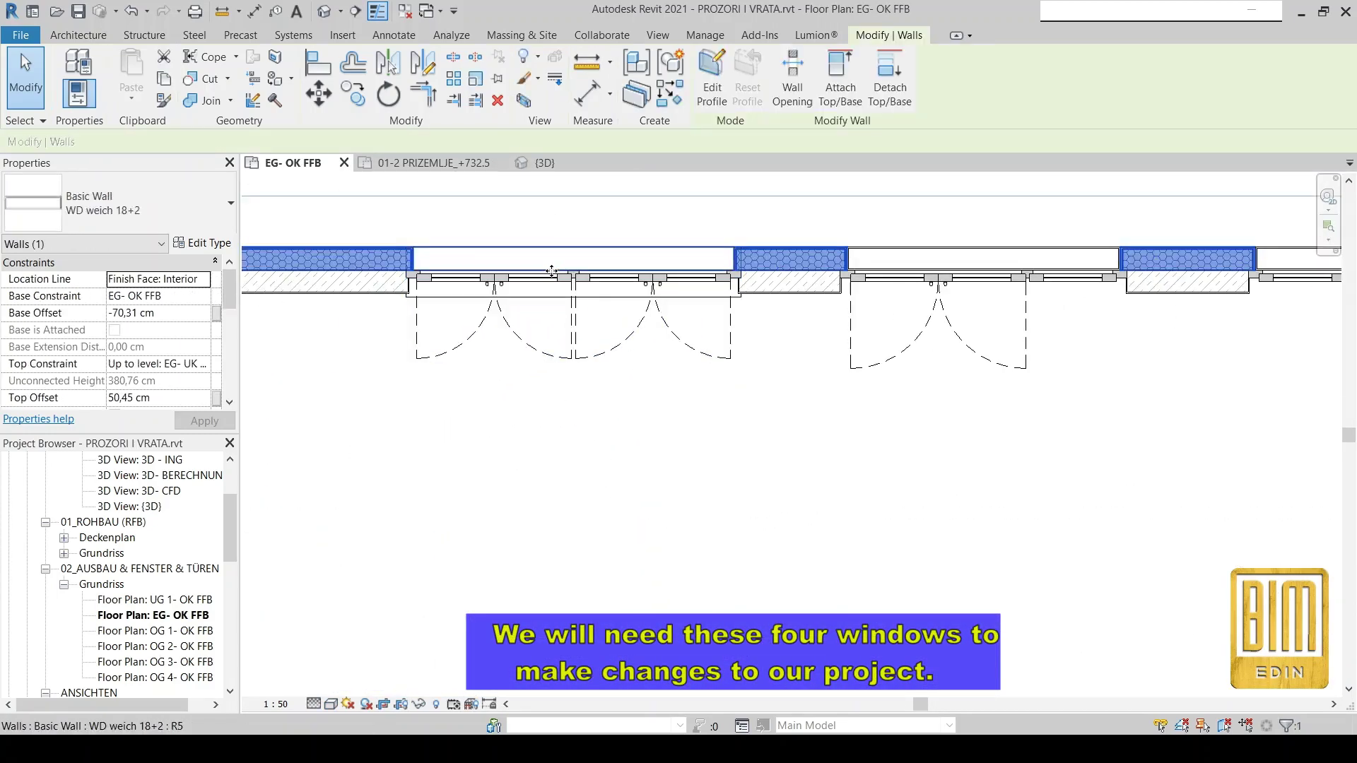
{"action": "left_click", "coordinate": [565, 279]}
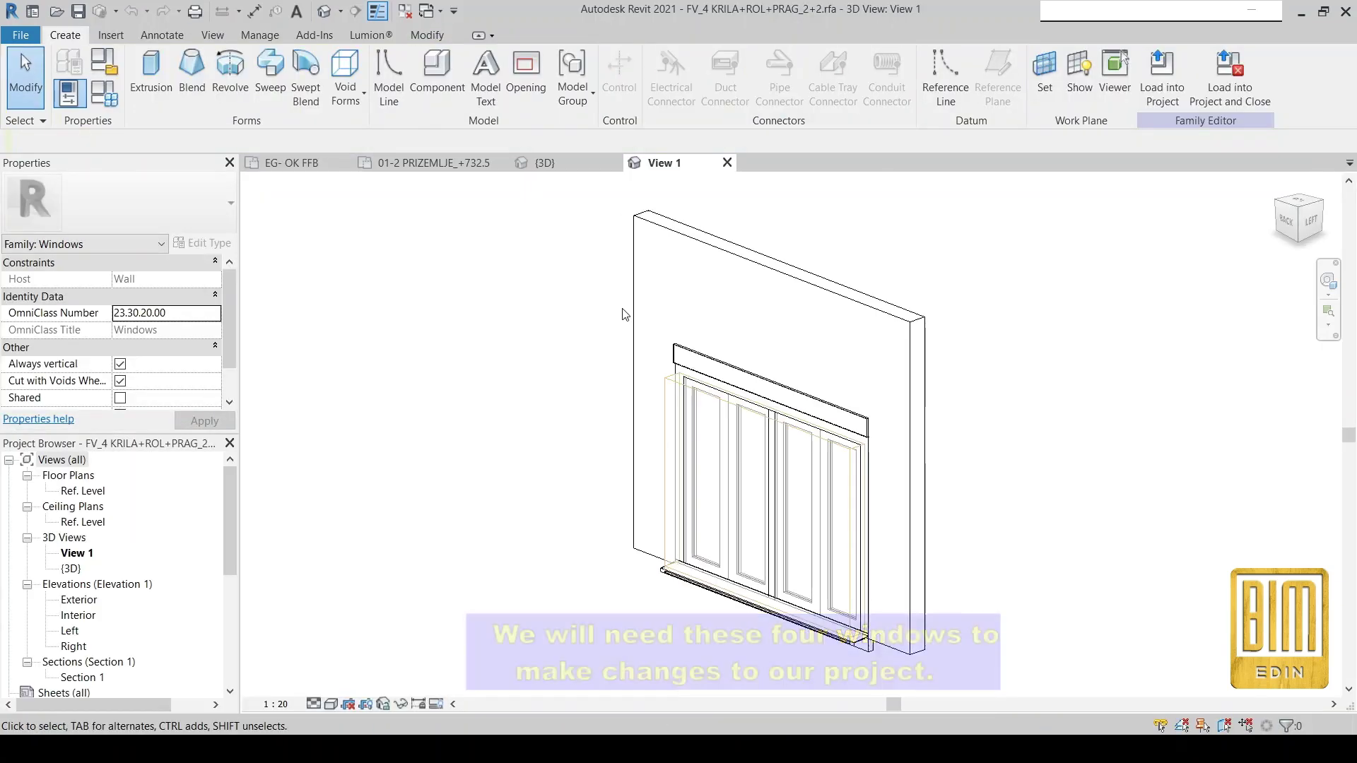
{"action": "left_click", "coordinate": [1162, 71]}
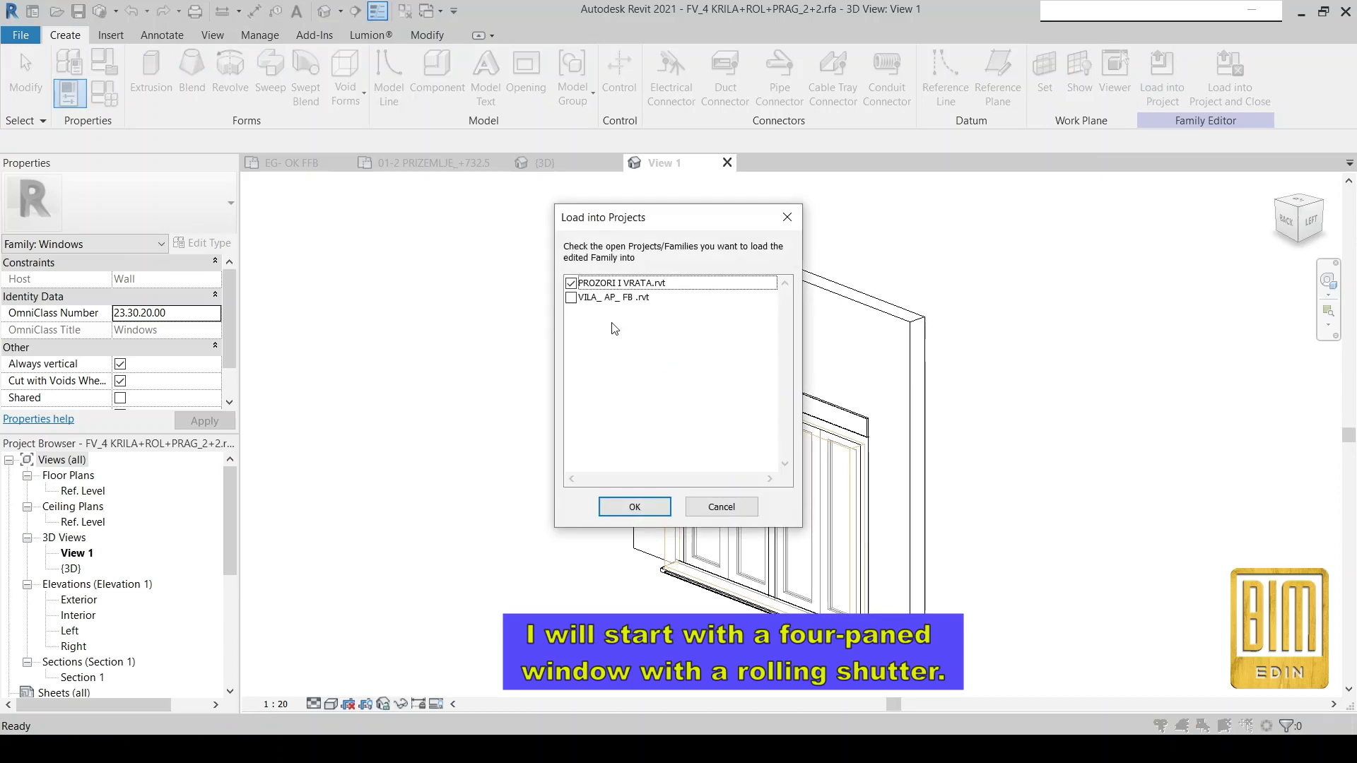
{"action": "left_click", "coordinate": [572, 297]}
{"action": "left_click", "coordinate": [643, 514]}
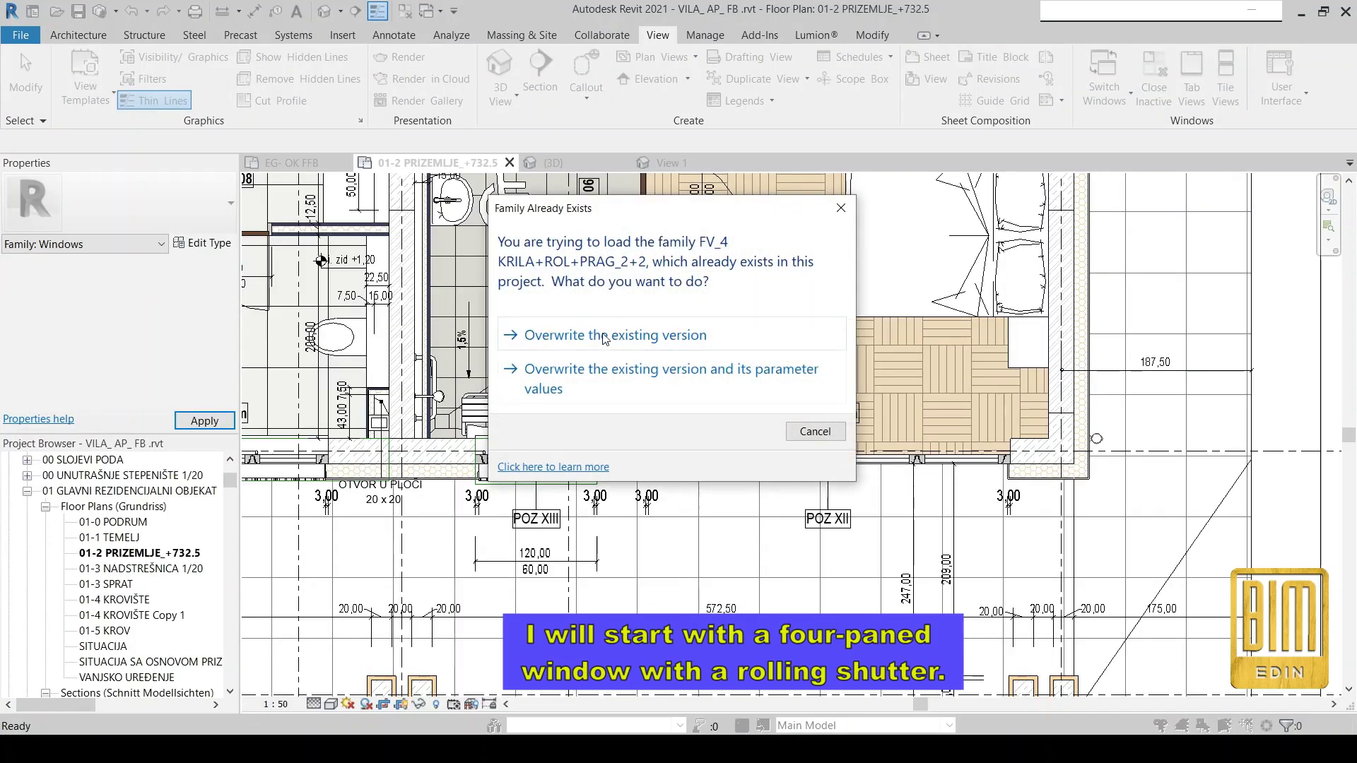
Overwrite the existing FV_4 family version and place the window in SOBA's right wall.
{"action": "left_click", "coordinate": [605, 337]}
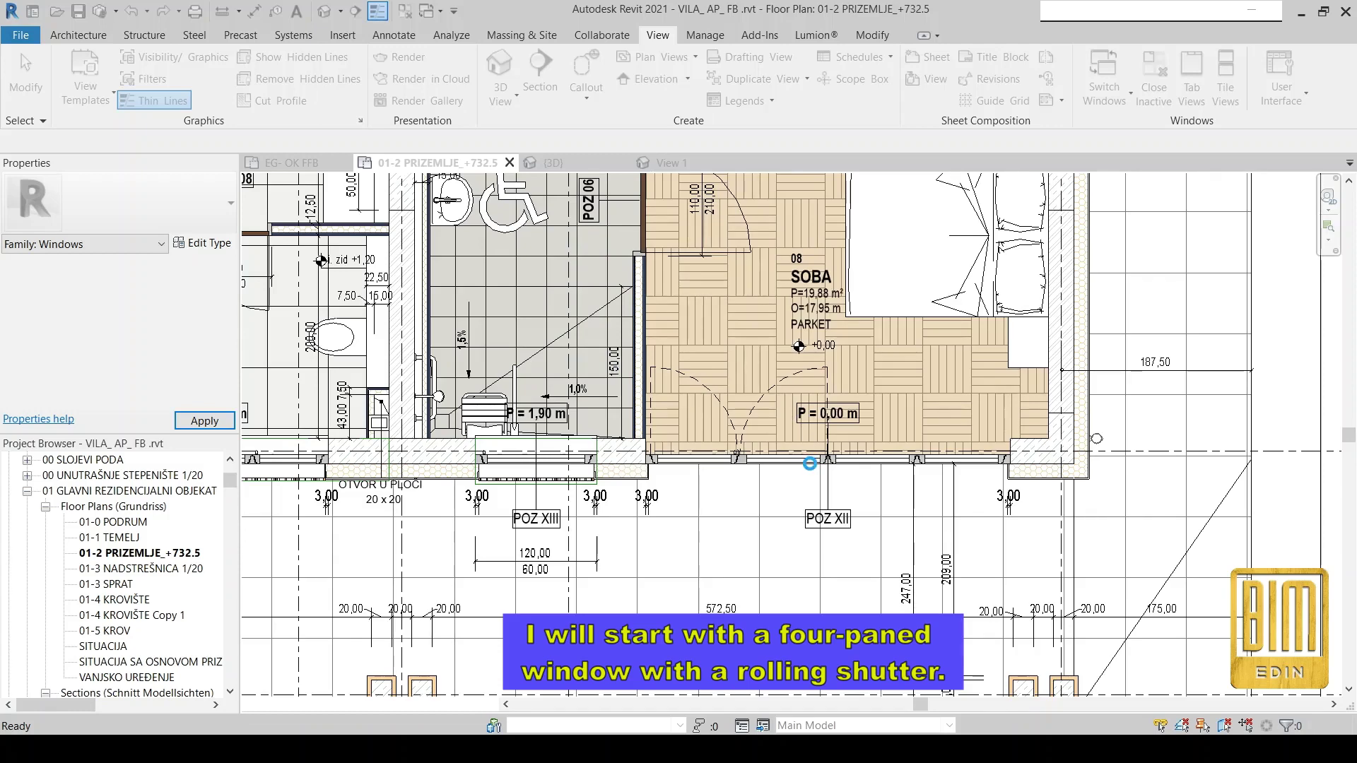
{"action": "scroll", "coordinate": [766, 559], "scroll_direction": "down", "scroll_amount": 2}
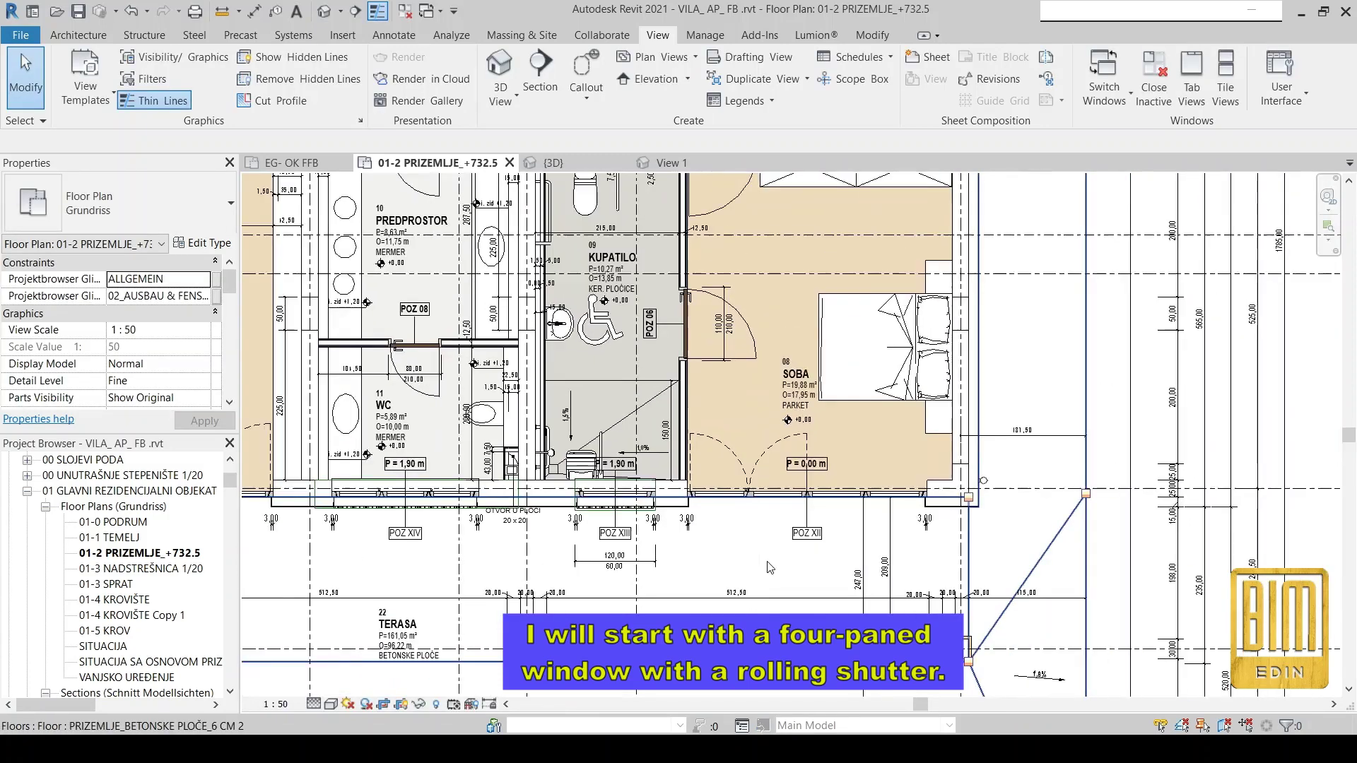
{"action": "left_click", "coordinate": [84, 35]}
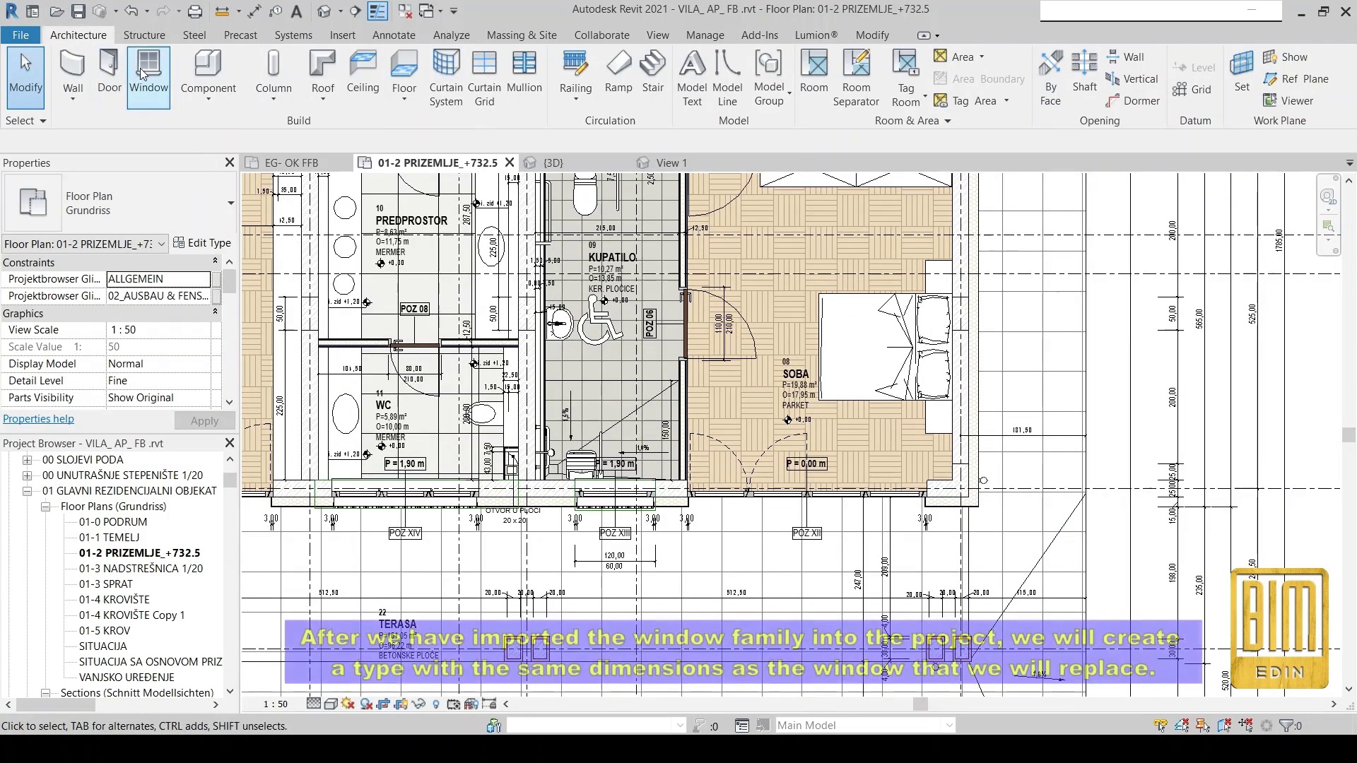
{"action": "left_click", "coordinate": [145, 74]}
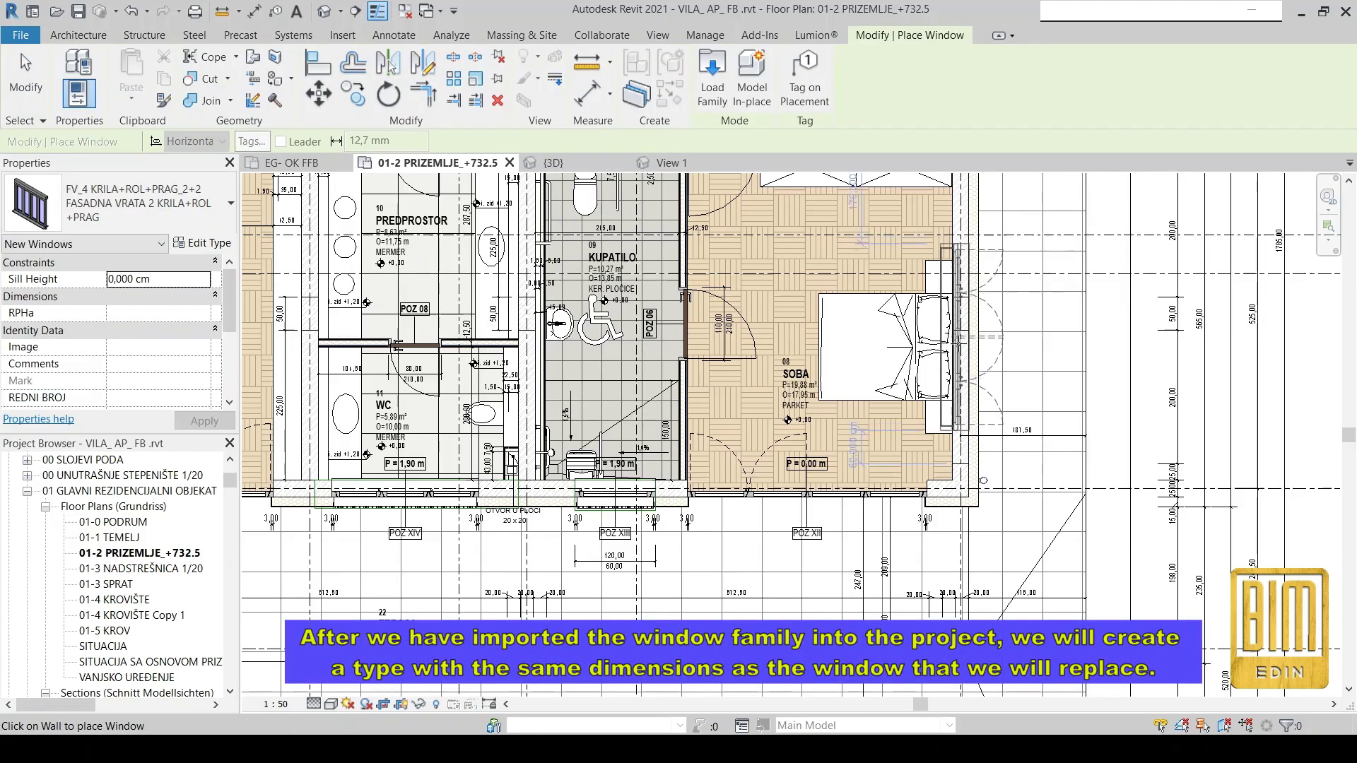
{"action": "scroll", "coordinate": [975, 459], "scroll_direction": "up", "scroll_amount": 1}
{"action": "scroll", "coordinate": [961, 438], "scroll_direction": "up", "scroll_amount": 2}
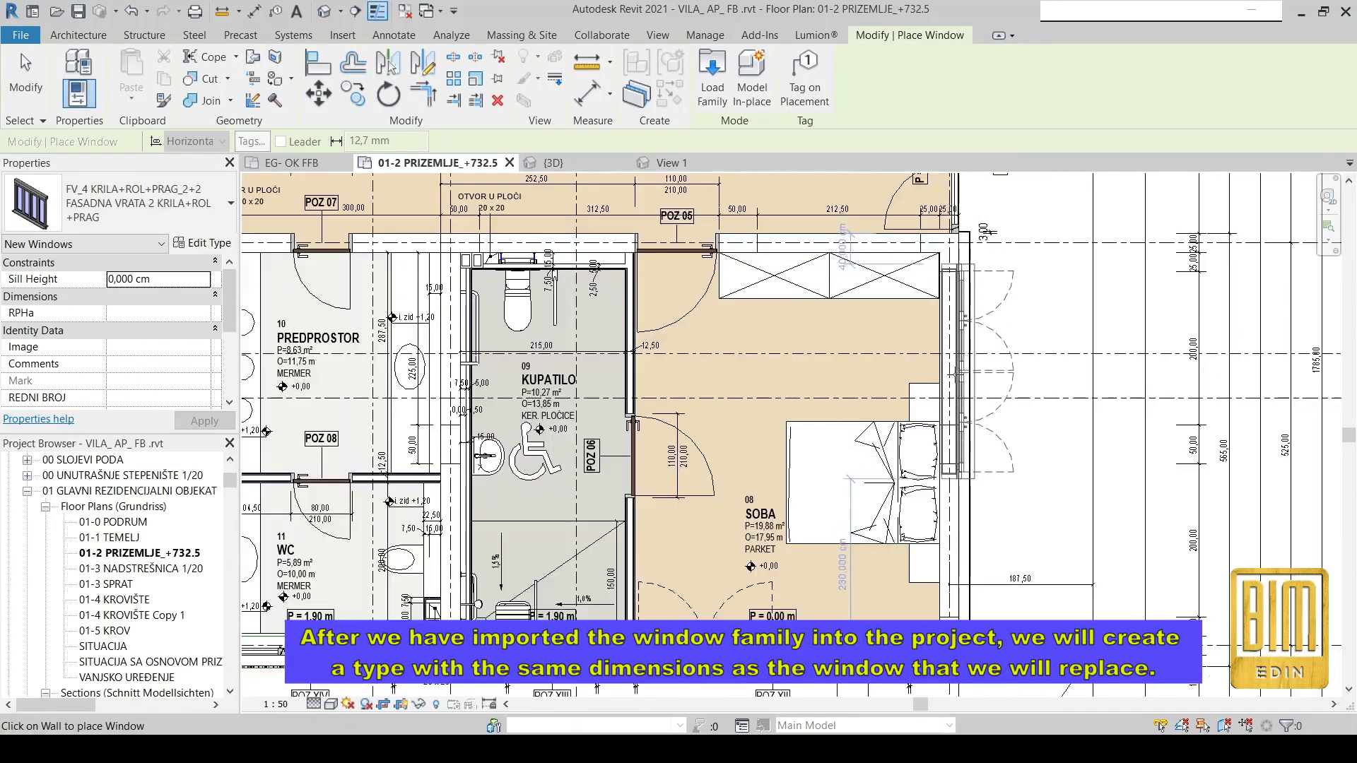
{"action": "scroll", "coordinate": [947, 424], "scroll_direction": "up", "scroll_amount": 2}
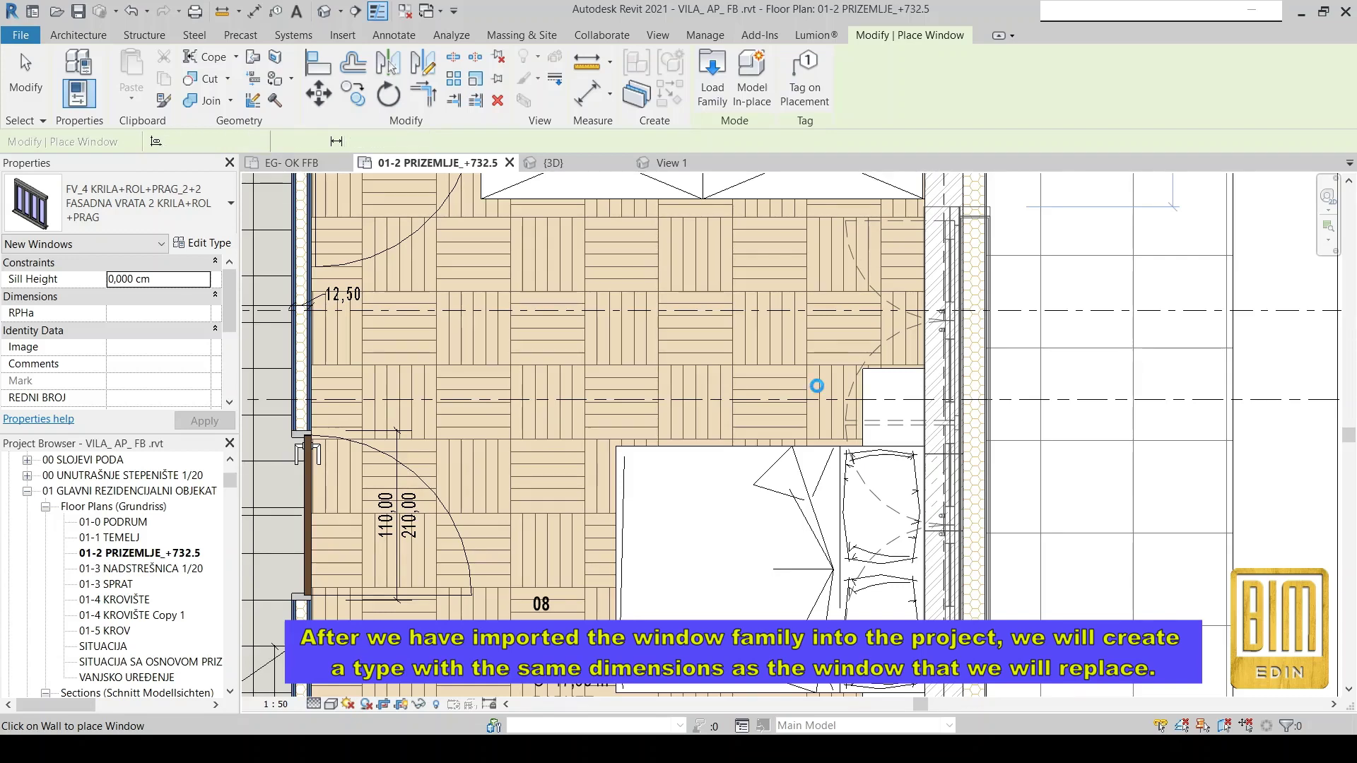
{"action": "key", "text": "Escape"}
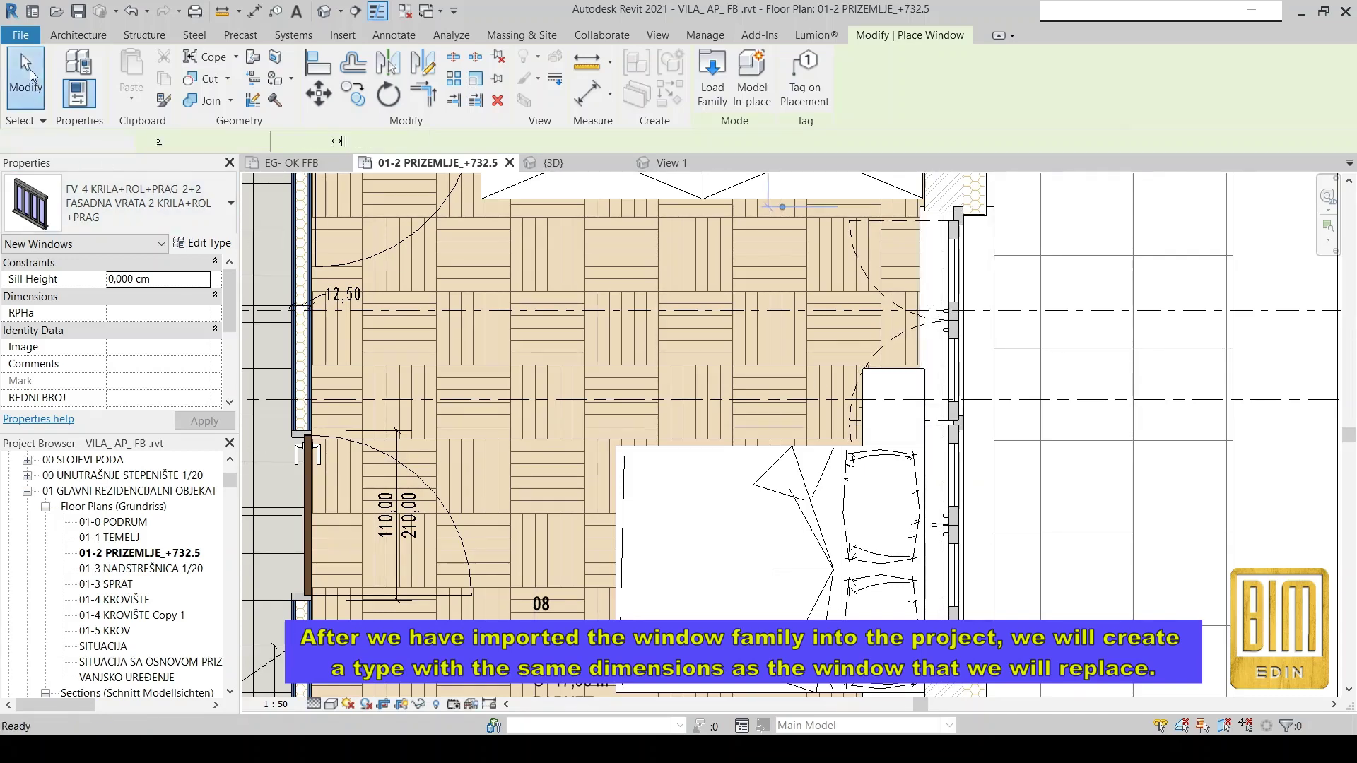
Check the old SOBA window's type size of 360 × 250 without changing it.
{"action": "scroll", "coordinate": [901, 266], "scroll_direction": "down", "scroll_amount": 3}
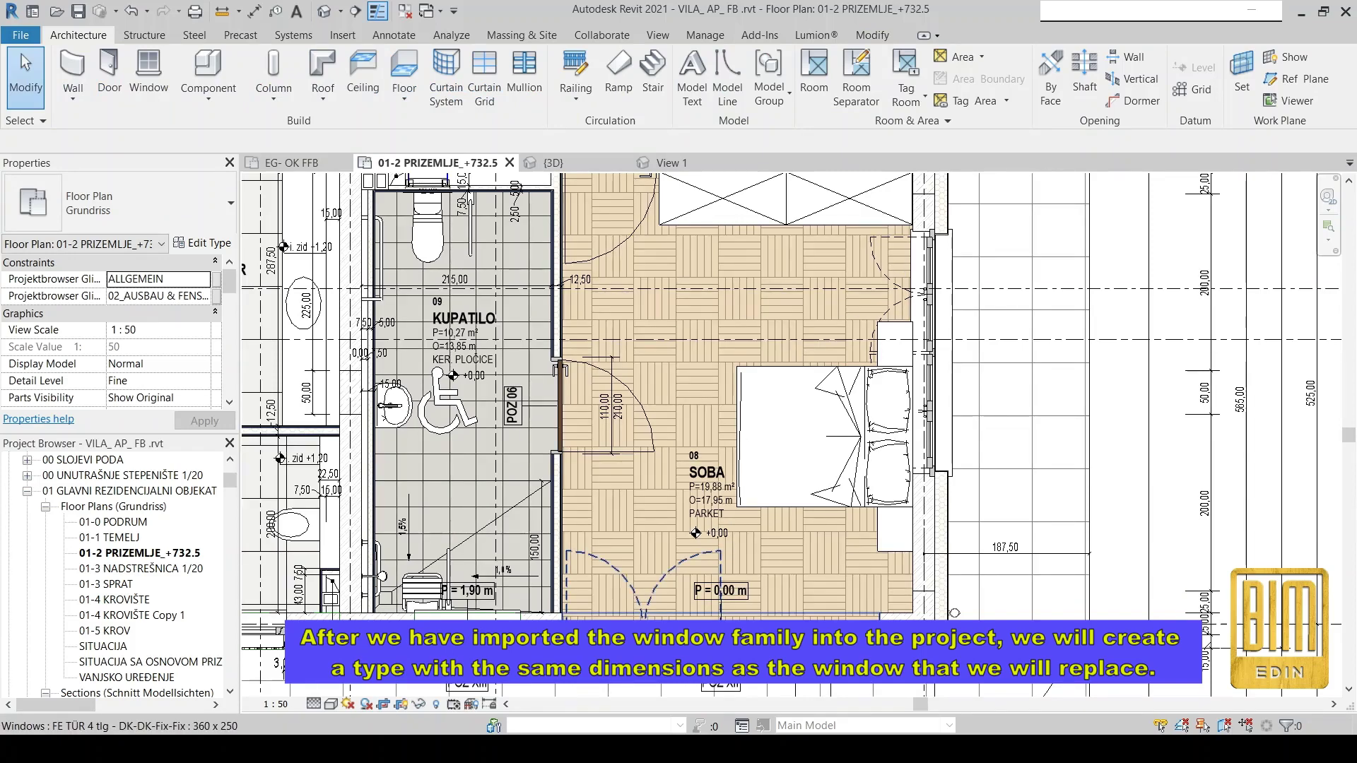
{"action": "left_click", "coordinate": [718, 542]}
{"action": "scroll", "coordinate": [718, 542], "scroll_direction": "up", "scroll_amount": 2}
{"action": "scroll", "coordinate": [718, 542], "scroll_direction": "up", "scroll_amount": 3}
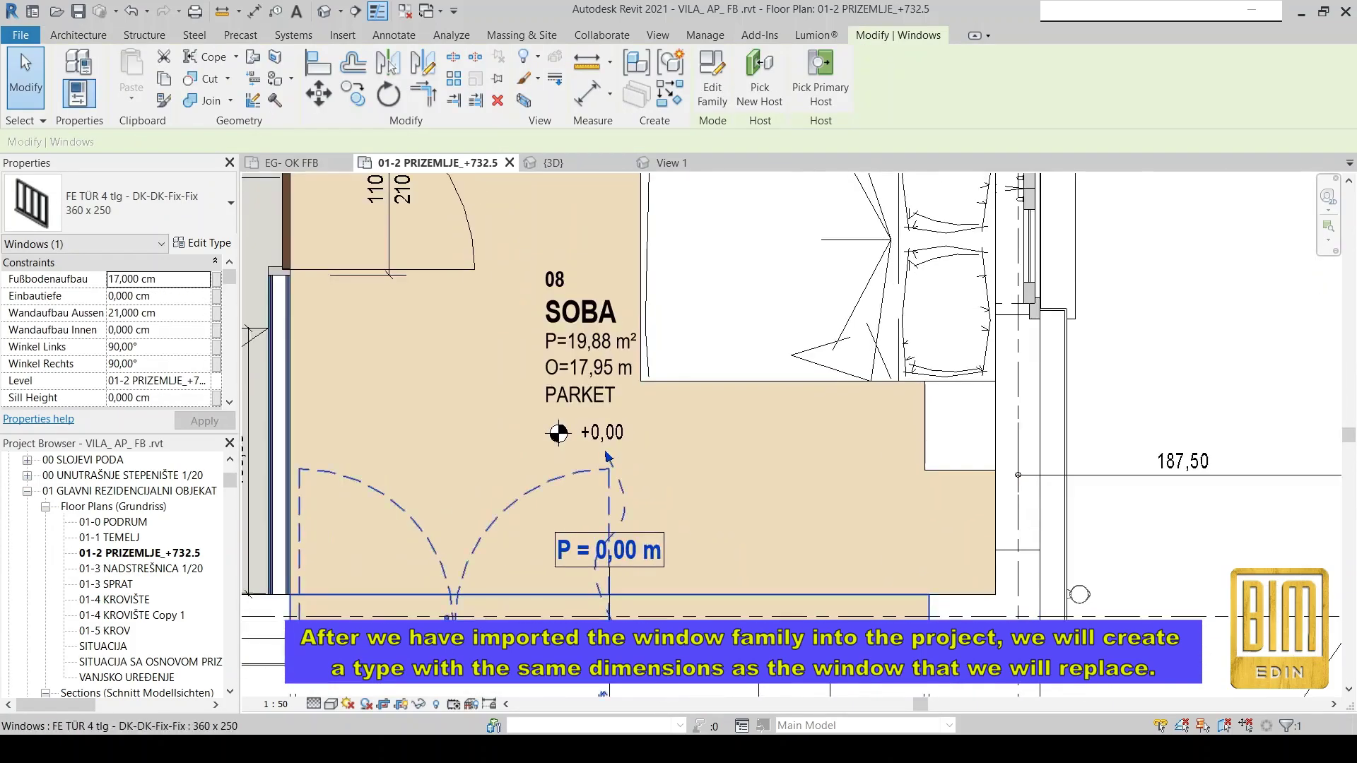
{"action": "scroll", "coordinate": [961, 398], "scroll_direction": "up", "scroll_amount": 3}
{"action": "scroll", "coordinate": [961, 397], "scroll_direction": "down", "scroll_amount": 1}
{"action": "scroll", "coordinate": [961, 397], "scroll_direction": "down", "scroll_amount": 1}
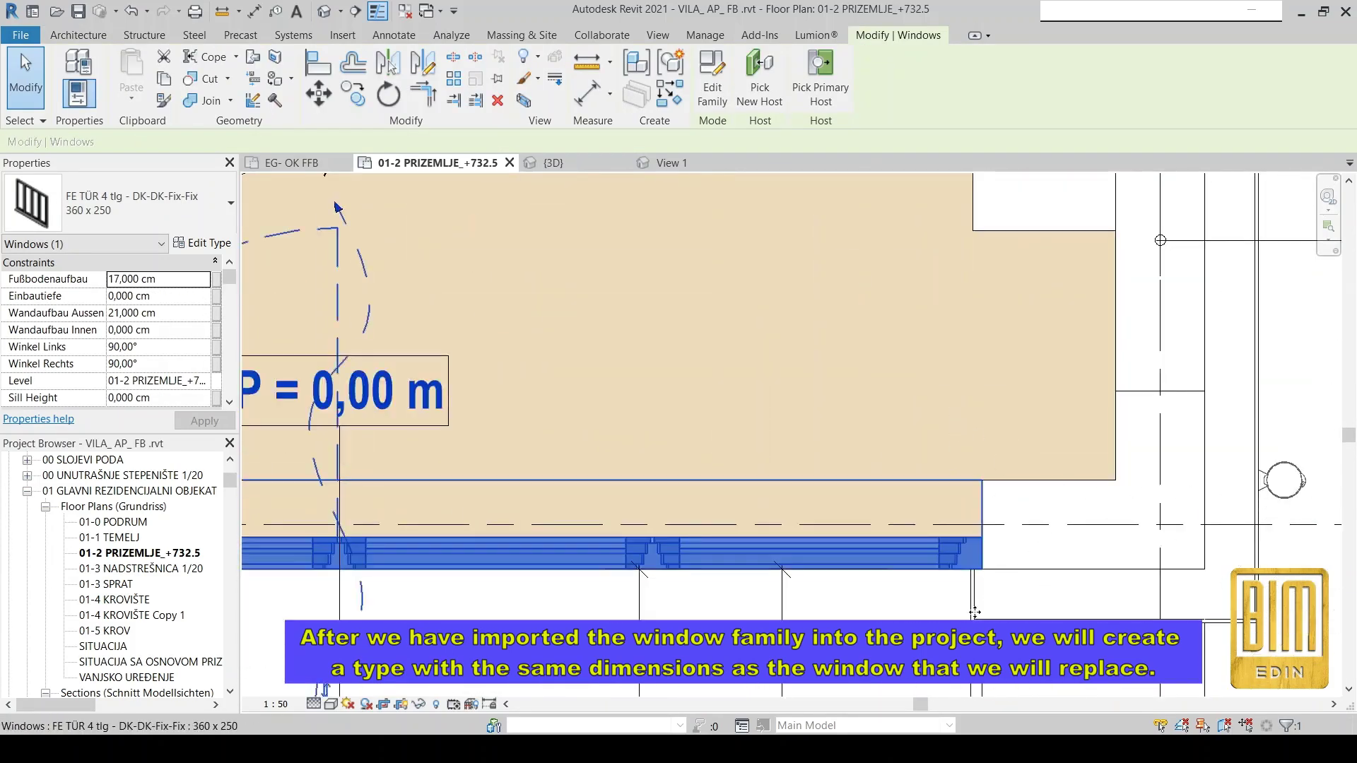
{"action": "scroll", "coordinate": [461, 565], "scroll_direction": "down", "scroll_amount": 2}
{"action": "scroll", "coordinate": [461, 566], "scroll_direction": "up", "scroll_amount": 2}
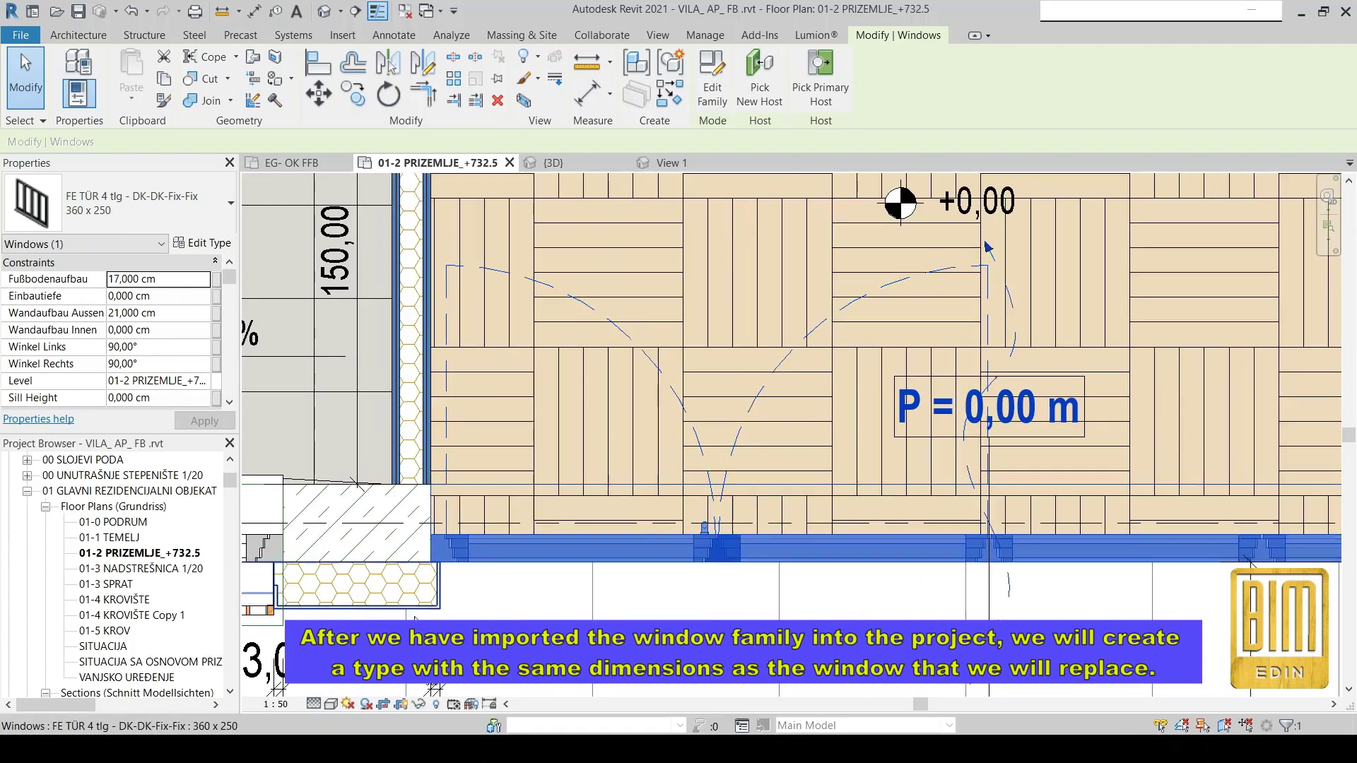
{"action": "left_click", "coordinate": [205, 243]}
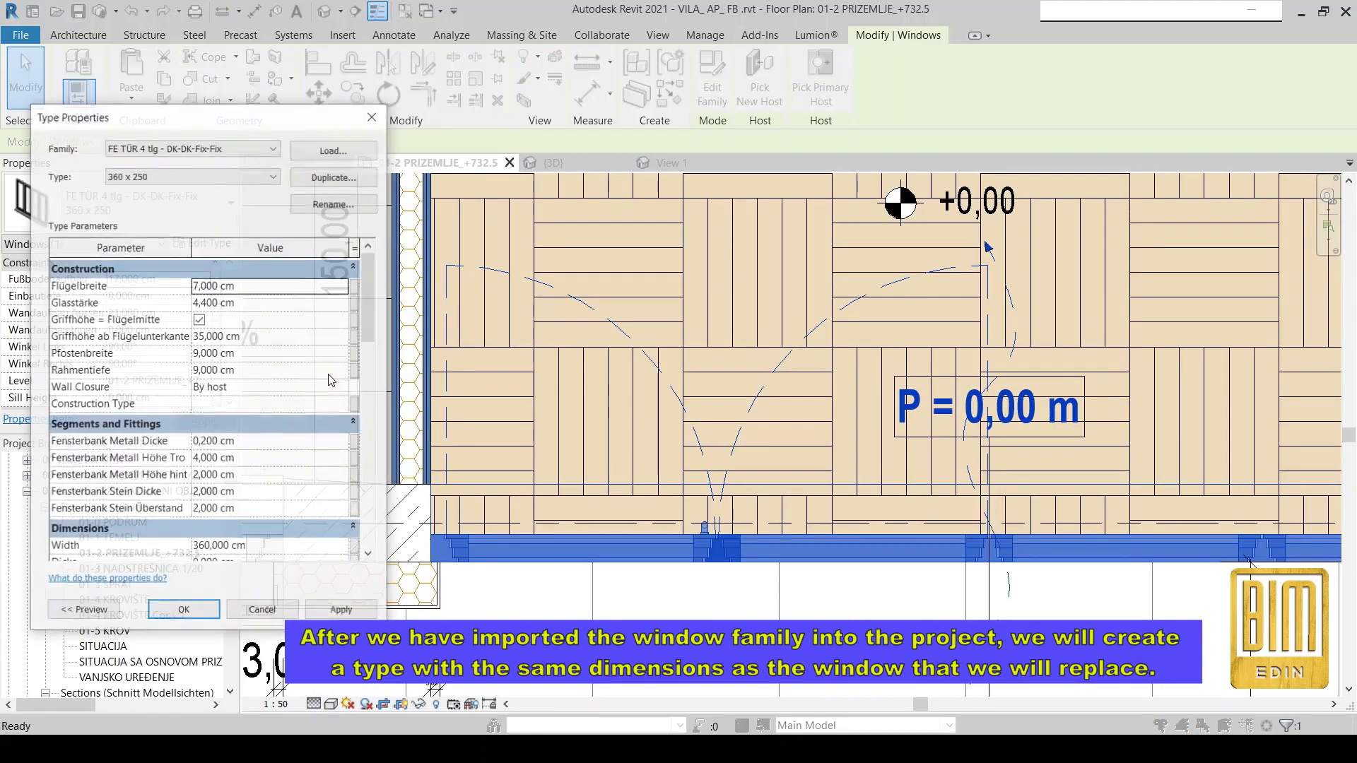
{"action": "scroll", "coordinate": [297, 394], "scroll_direction": "down", "scroll_amount": 4}
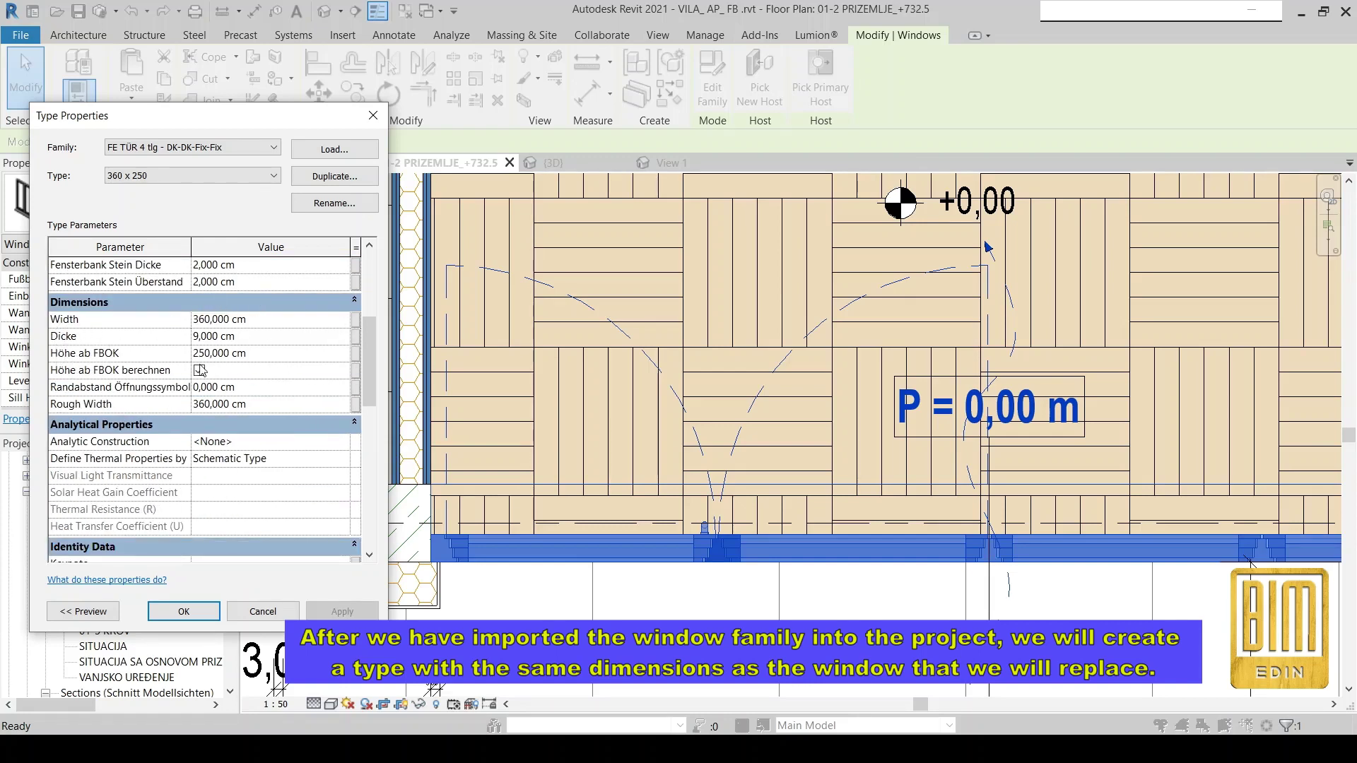
{"action": "left_click", "coordinate": [260, 612]}
Select the newly placed window in SOBA's right wall.
{"action": "scroll", "coordinate": [900, 333], "scroll_direction": "down", "scroll_amount": 3}
{"action": "scroll", "coordinate": [900, 333], "scroll_direction": "down", "scroll_amount": 2}
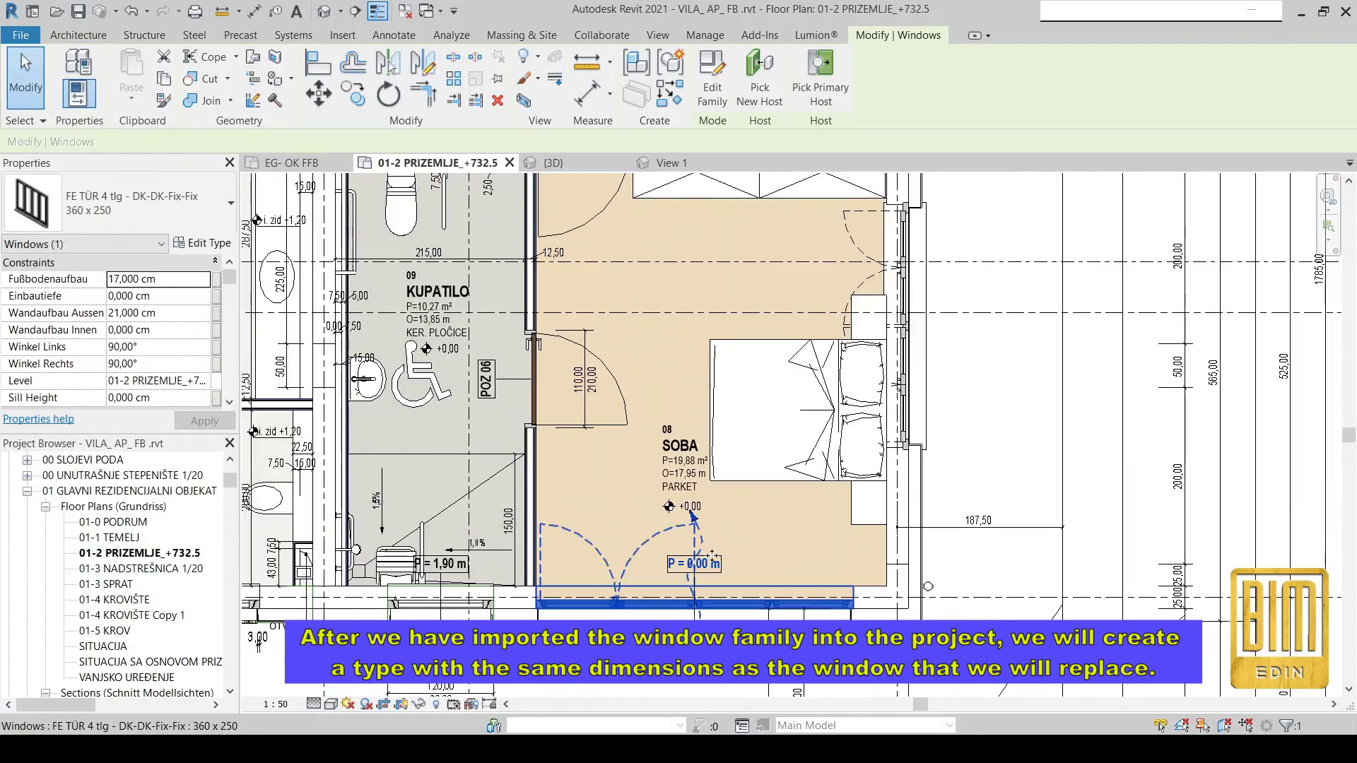
{"action": "left_click", "coordinate": [901, 332]}
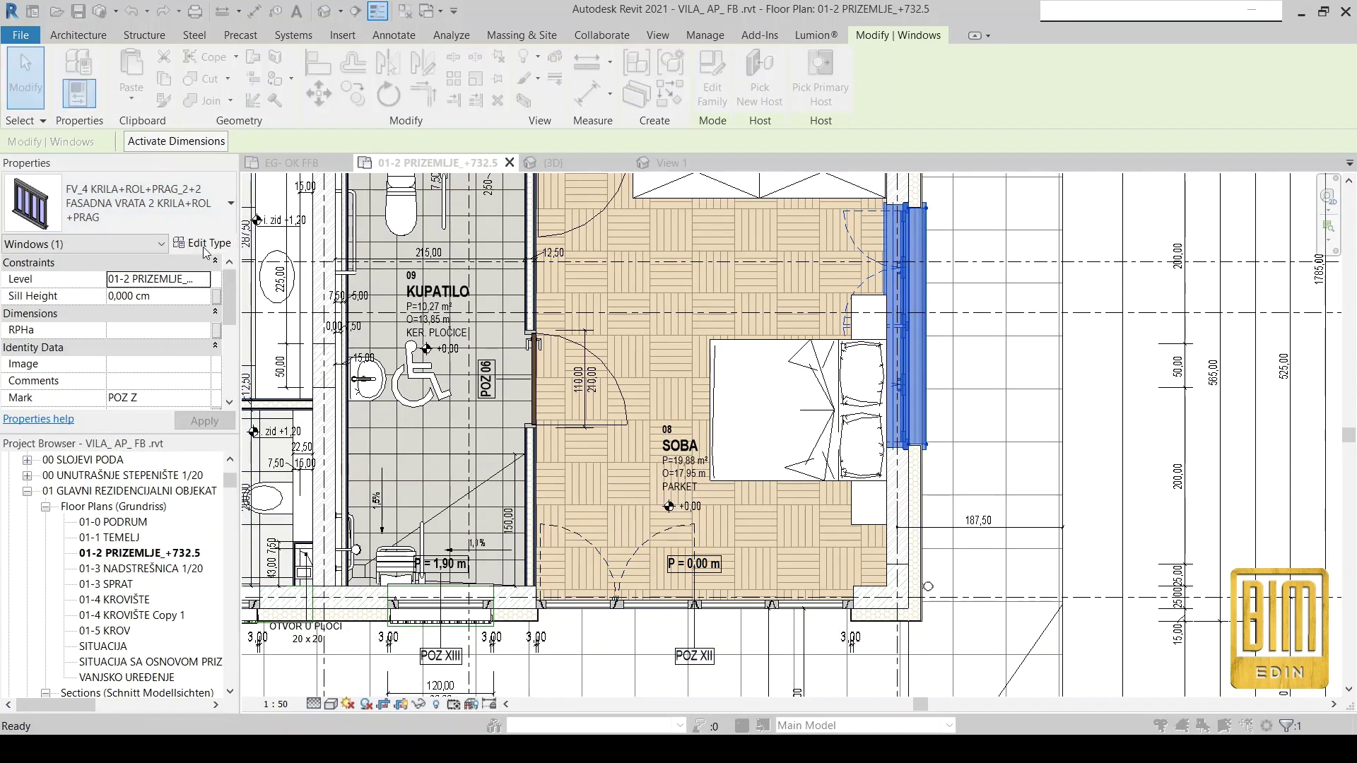
Rename the FV_4 window's type to FV 2 KRILA+ROL+PRAG+RES 360X270.
{"action": "left_click", "coordinate": [204, 222]}
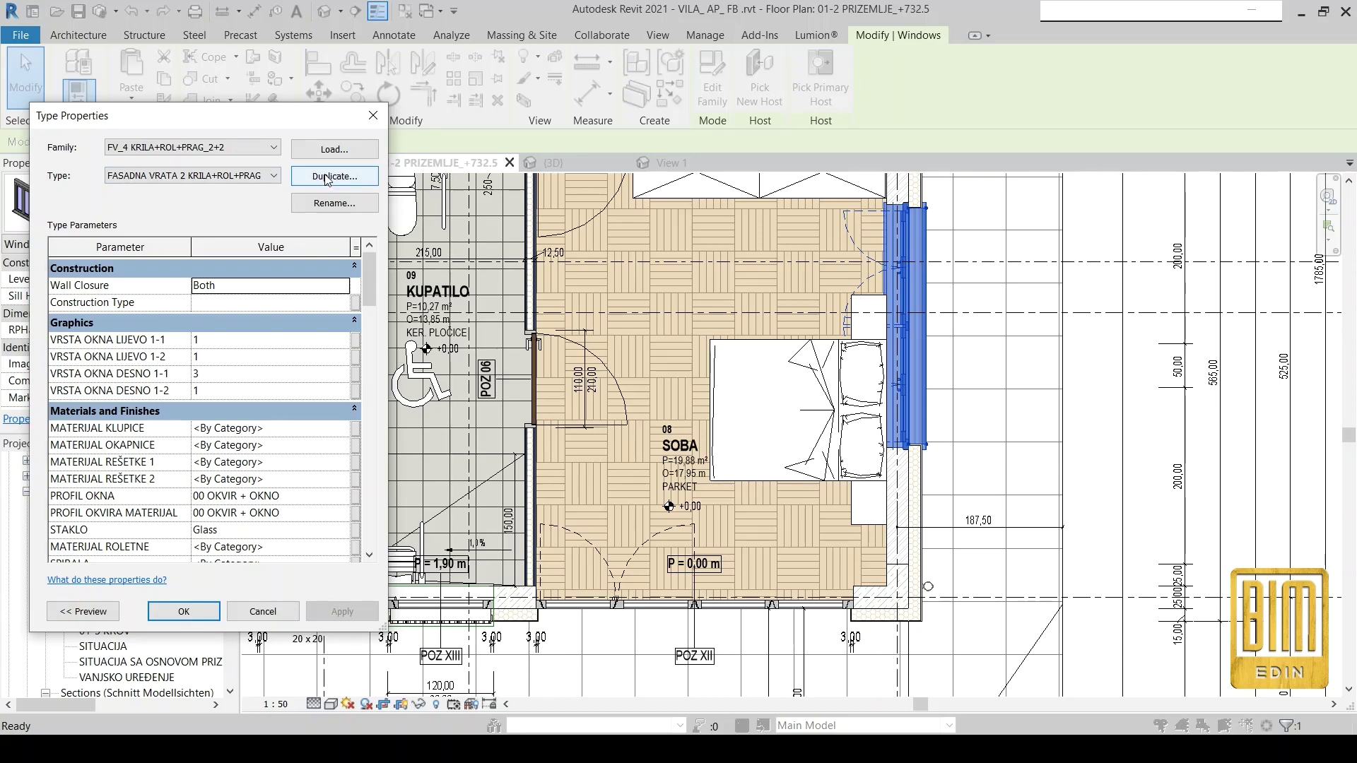
{"action": "left_click", "coordinate": [332, 204]}
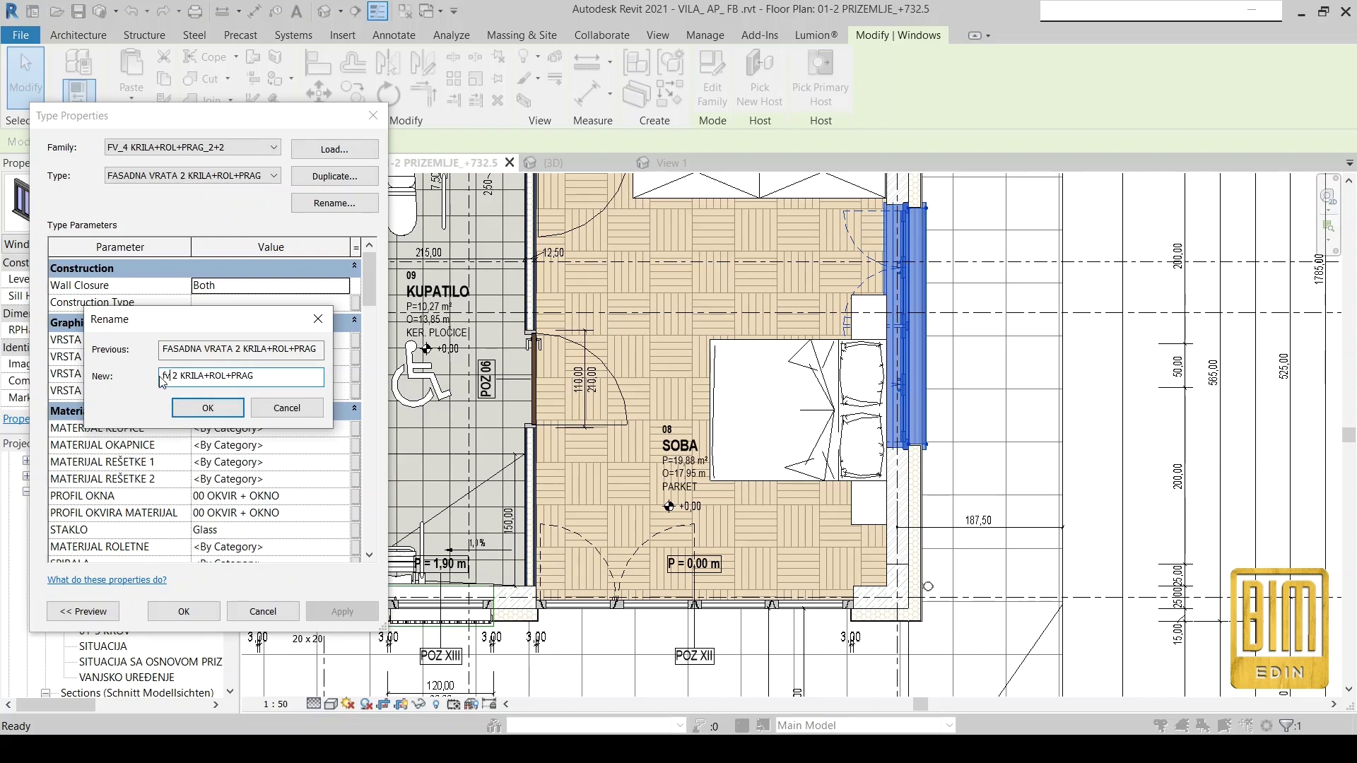
{"action": "key", "text": "Caps_Lock"}
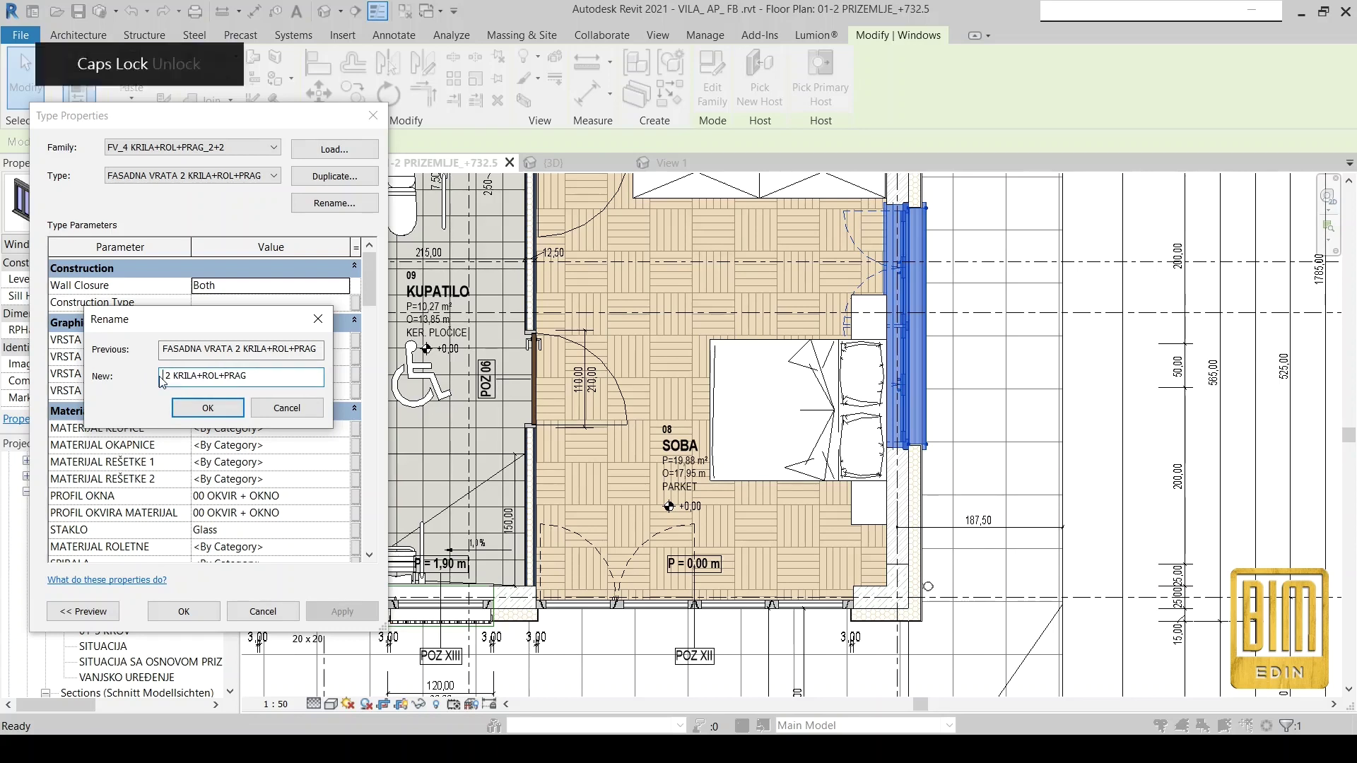
{"action": "type", "text": "FV"}
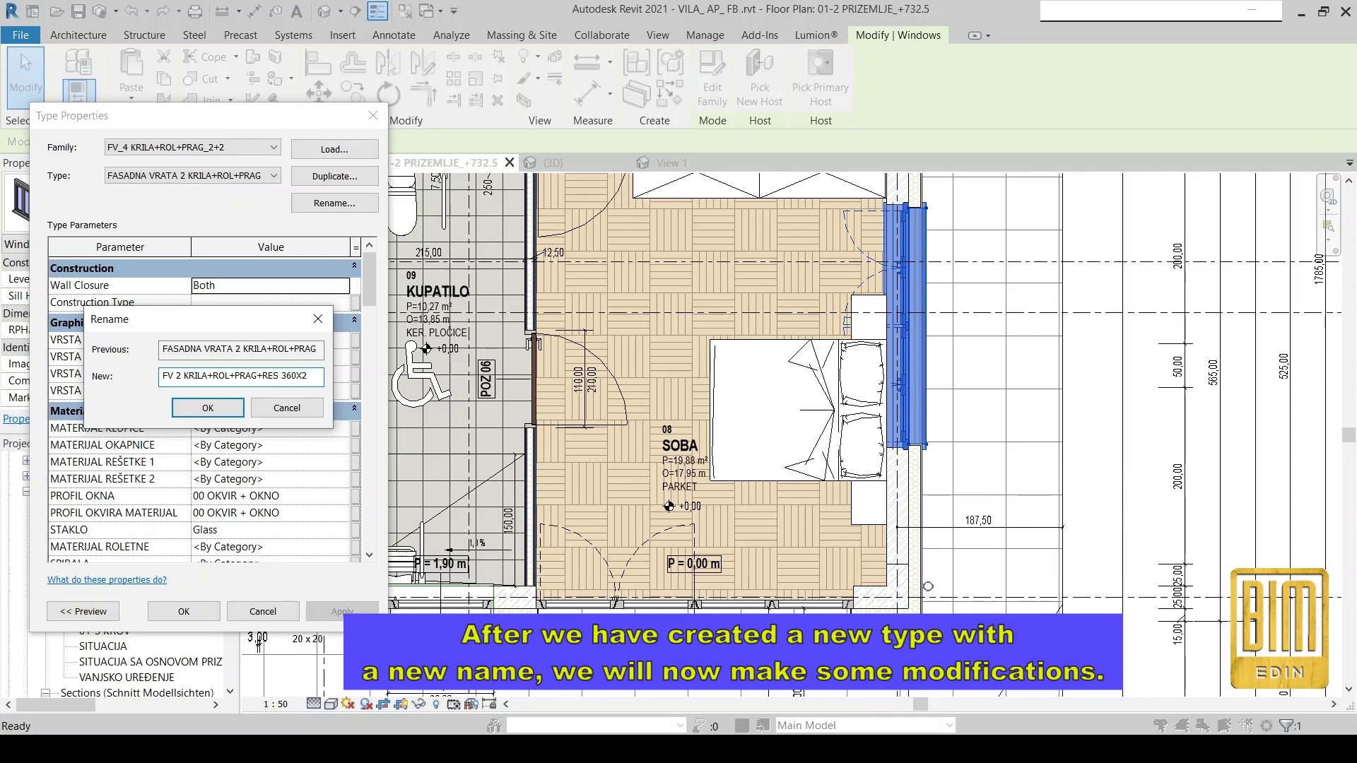
{"action": "left_click", "coordinate": [212, 412]}
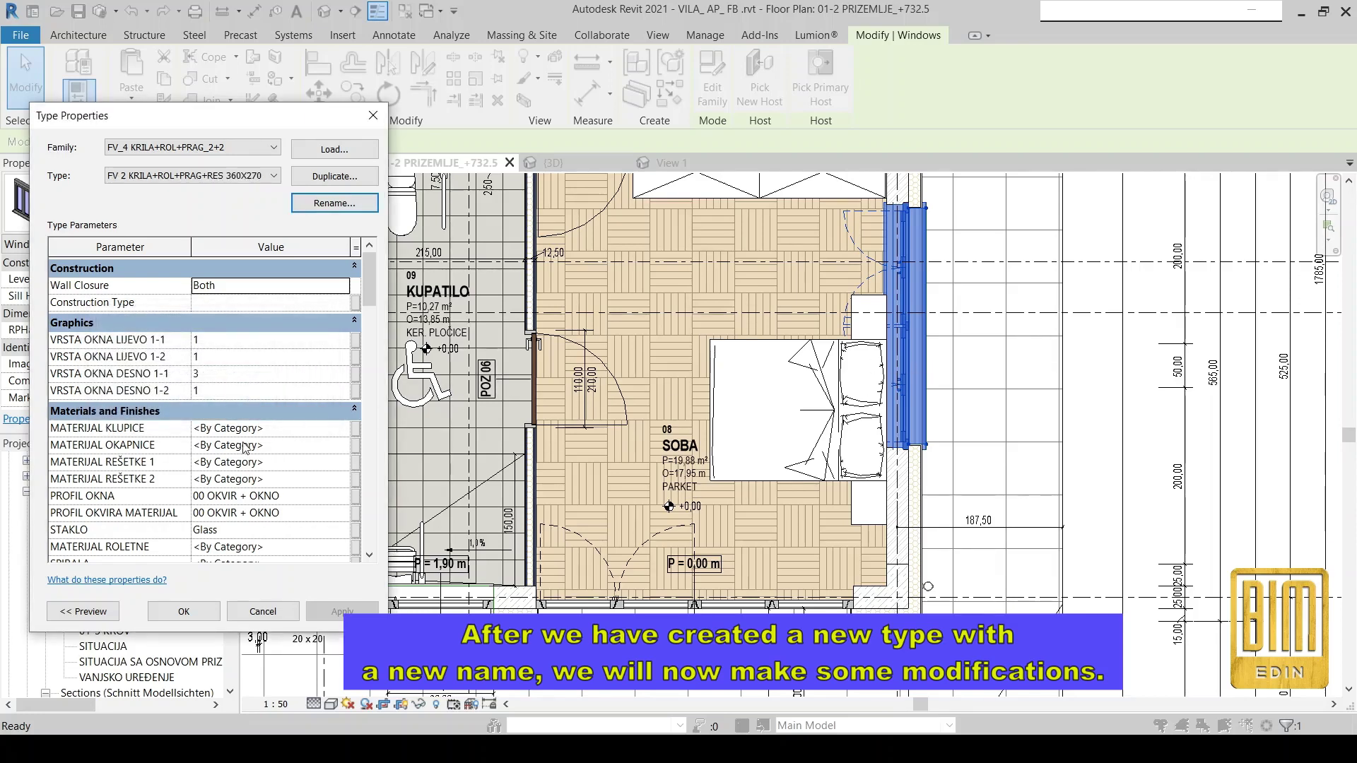
Set the window type Width to 360 and Height to 270, then check the enlarged window in plan.
{"action": "scroll", "coordinate": [244, 445], "scroll_direction": "down", "scroll_amount": 4}
{"action": "scroll", "coordinate": [244, 442], "scroll_direction": "down", "scroll_amount": 2}
{"action": "scroll", "coordinate": [245, 438], "scroll_direction": "down", "scroll_amount": 2}
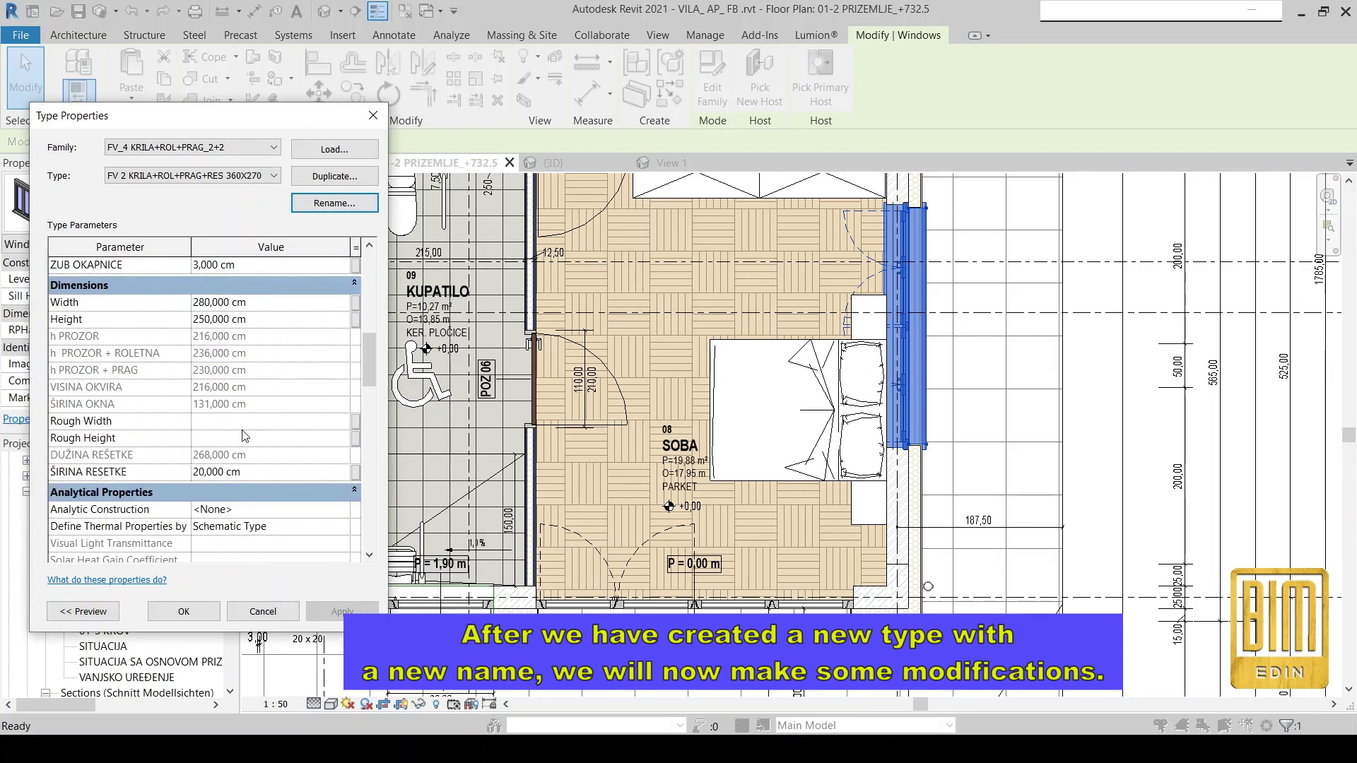
{"action": "left_click", "coordinate": [287, 319]}
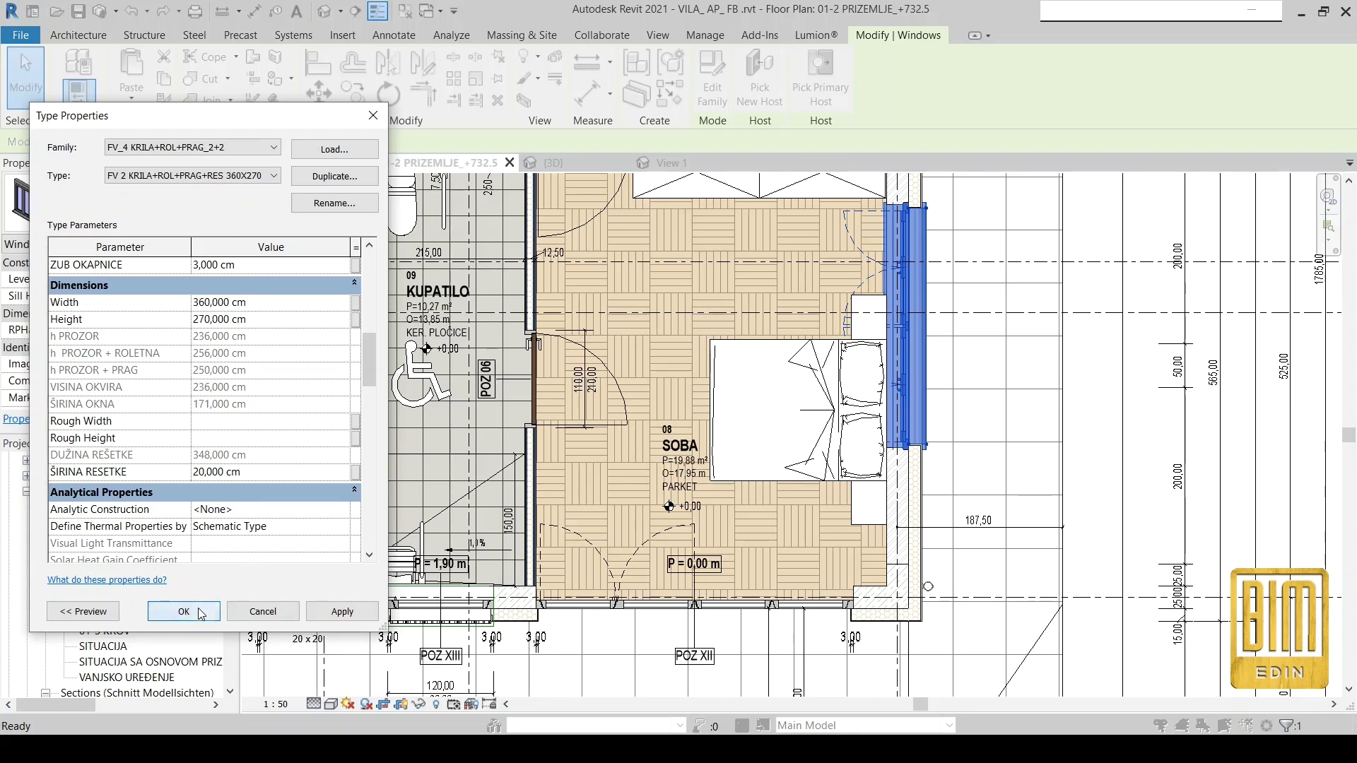
{"action": "key", "text": "Return"}
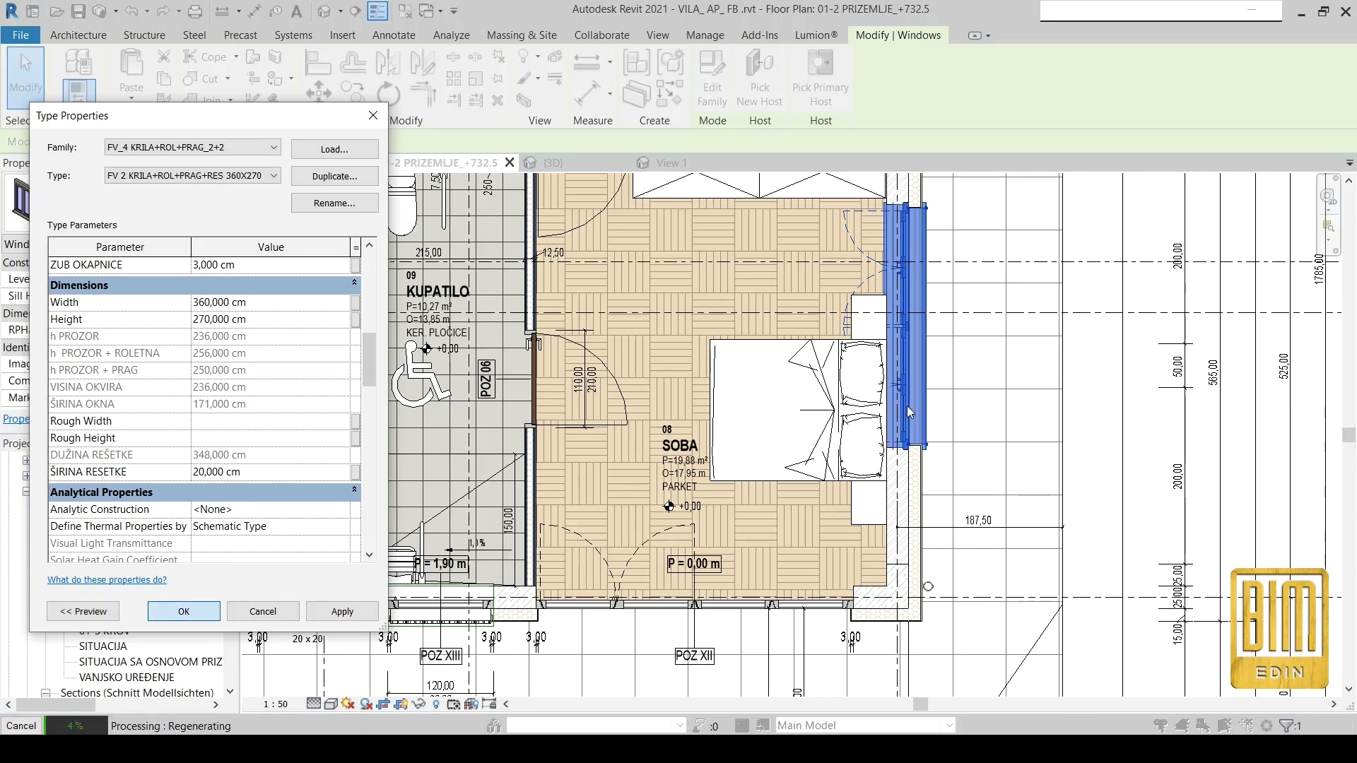
{"action": "left_click", "coordinate": [906, 406]}
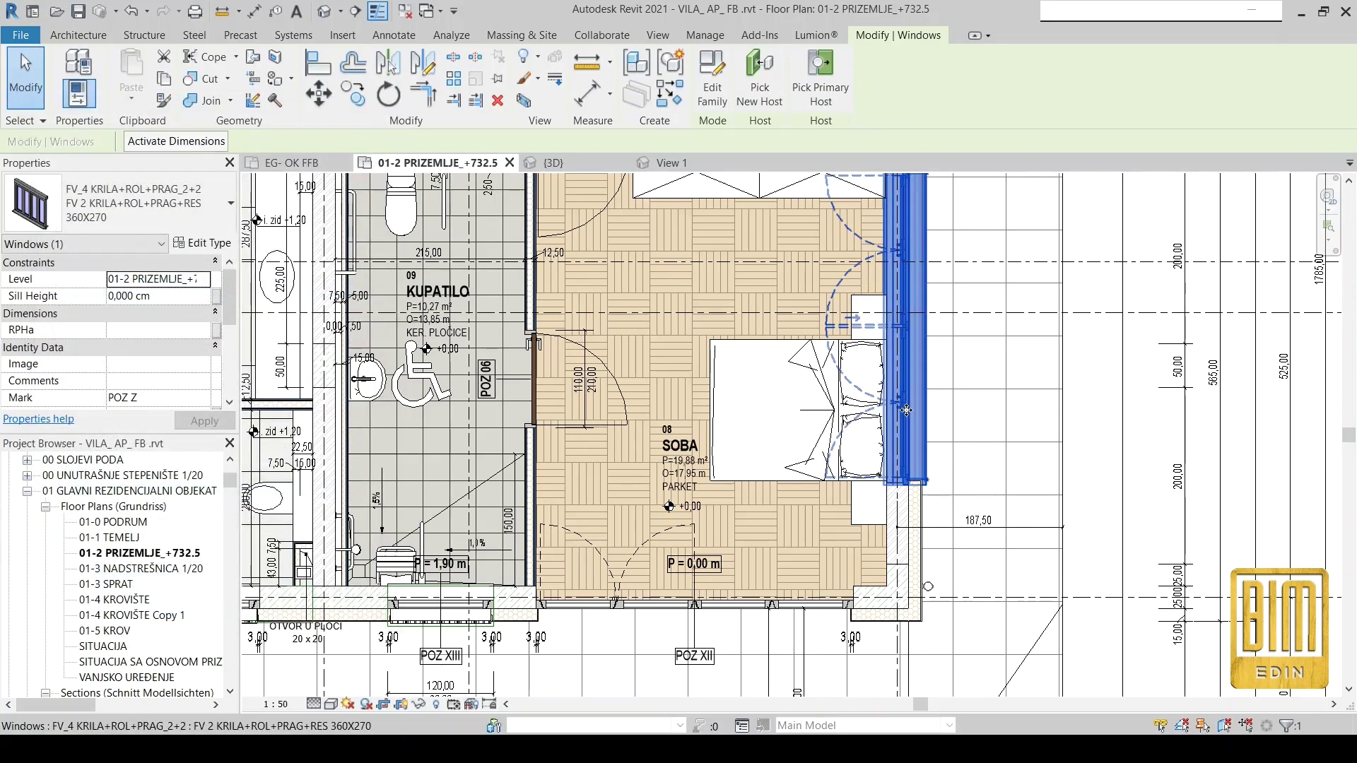
{"action": "scroll", "coordinate": [908, 368], "scroll_direction": "down", "scroll_amount": 2}
{"action": "scroll", "coordinate": [912, 333], "scroll_direction": "up", "scroll_amount": 2}
{"action": "scroll", "coordinate": [917, 303], "scroll_direction": "up", "scroll_amount": 2}
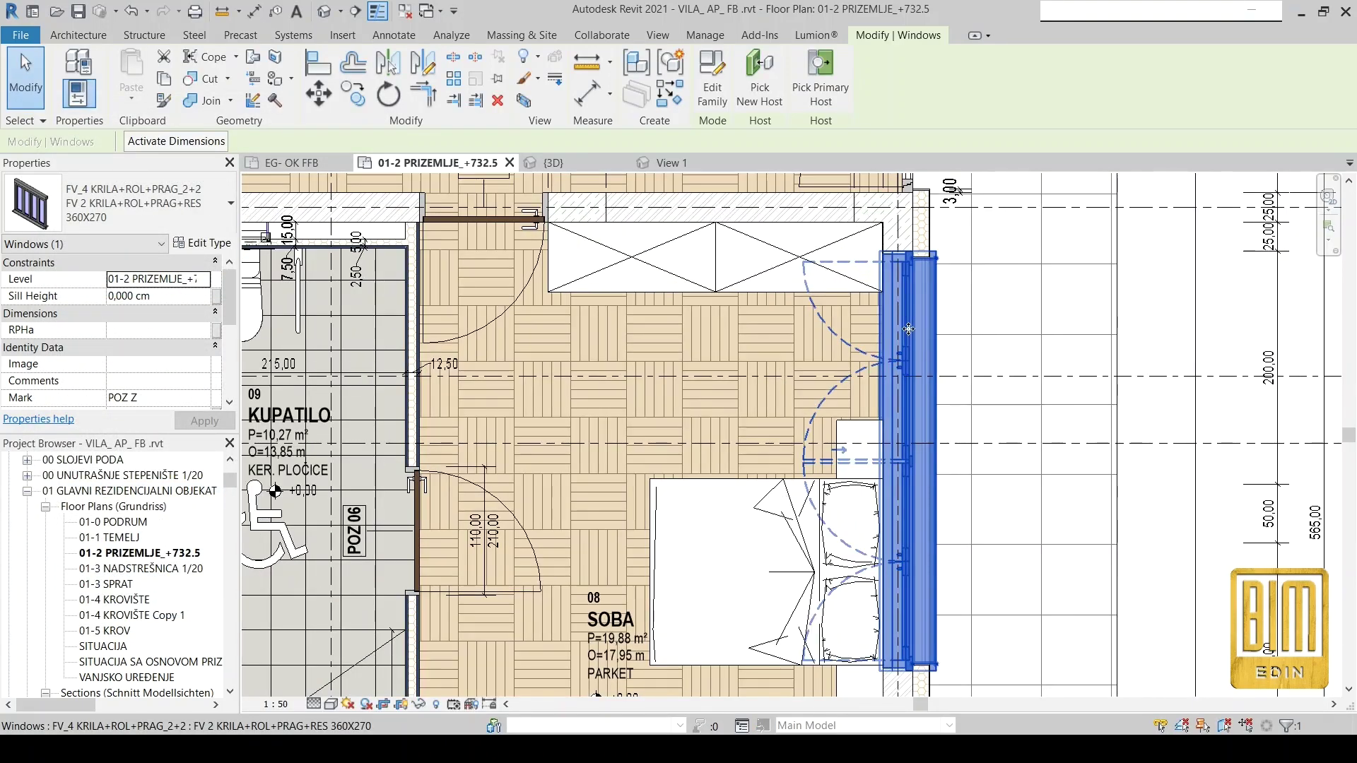
{"action": "scroll", "coordinate": [912, 318], "scroll_direction": "down", "scroll_amount": 2}
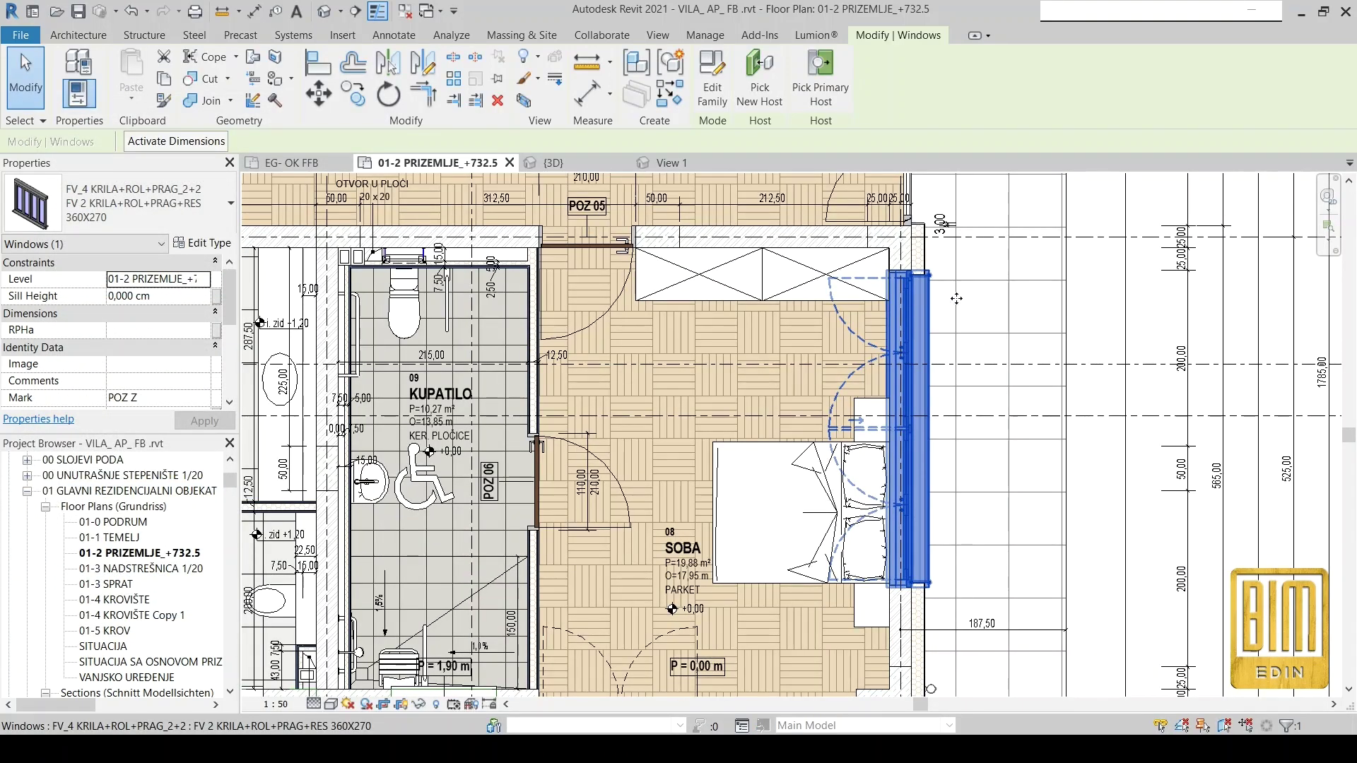
Open the section view from the section line, then close it and return to the plan.
{"action": "left_click", "coordinate": [1047, 369]}
{"action": "right_click", "coordinate": [1044, 369]}
{"action": "left_click", "coordinate": [1096, 428]}
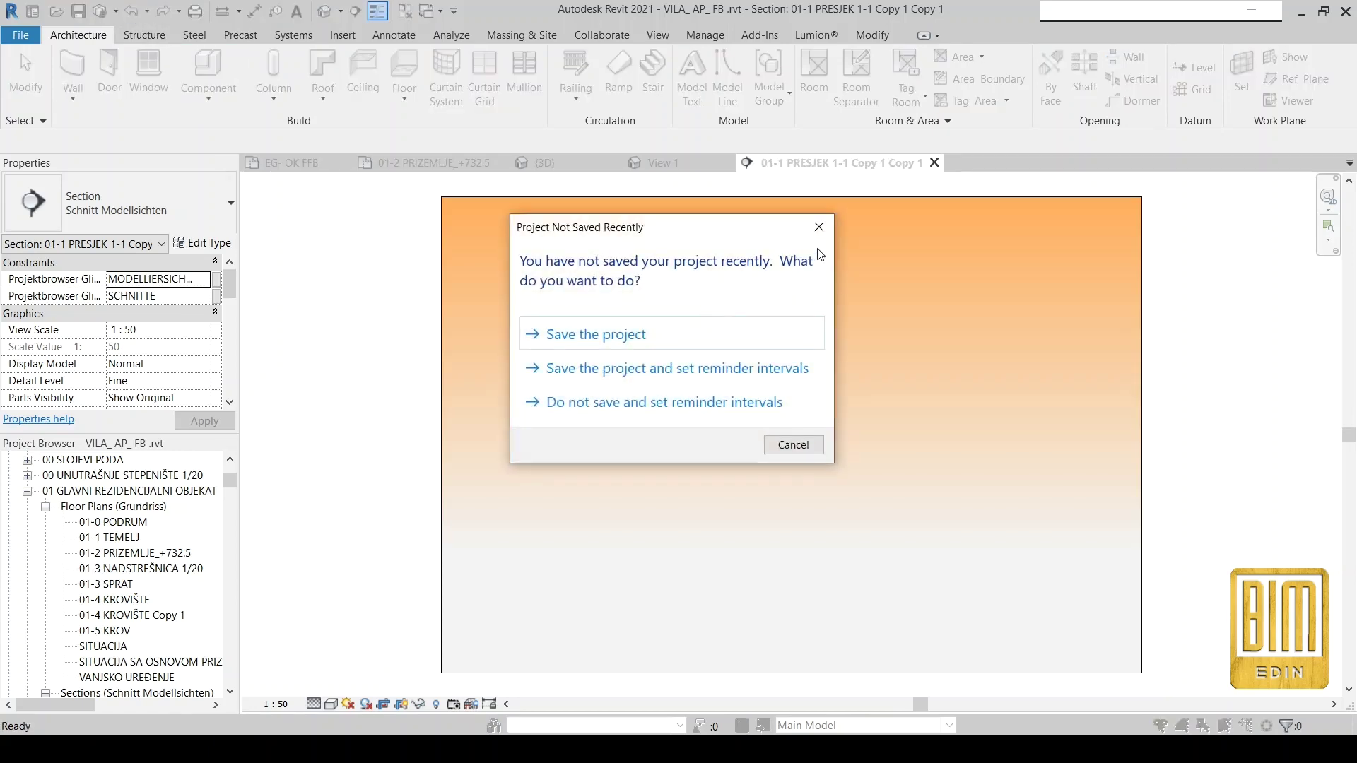
{"action": "left_click", "coordinate": [819, 227]}
{"action": "left_click", "coordinate": [934, 163]}
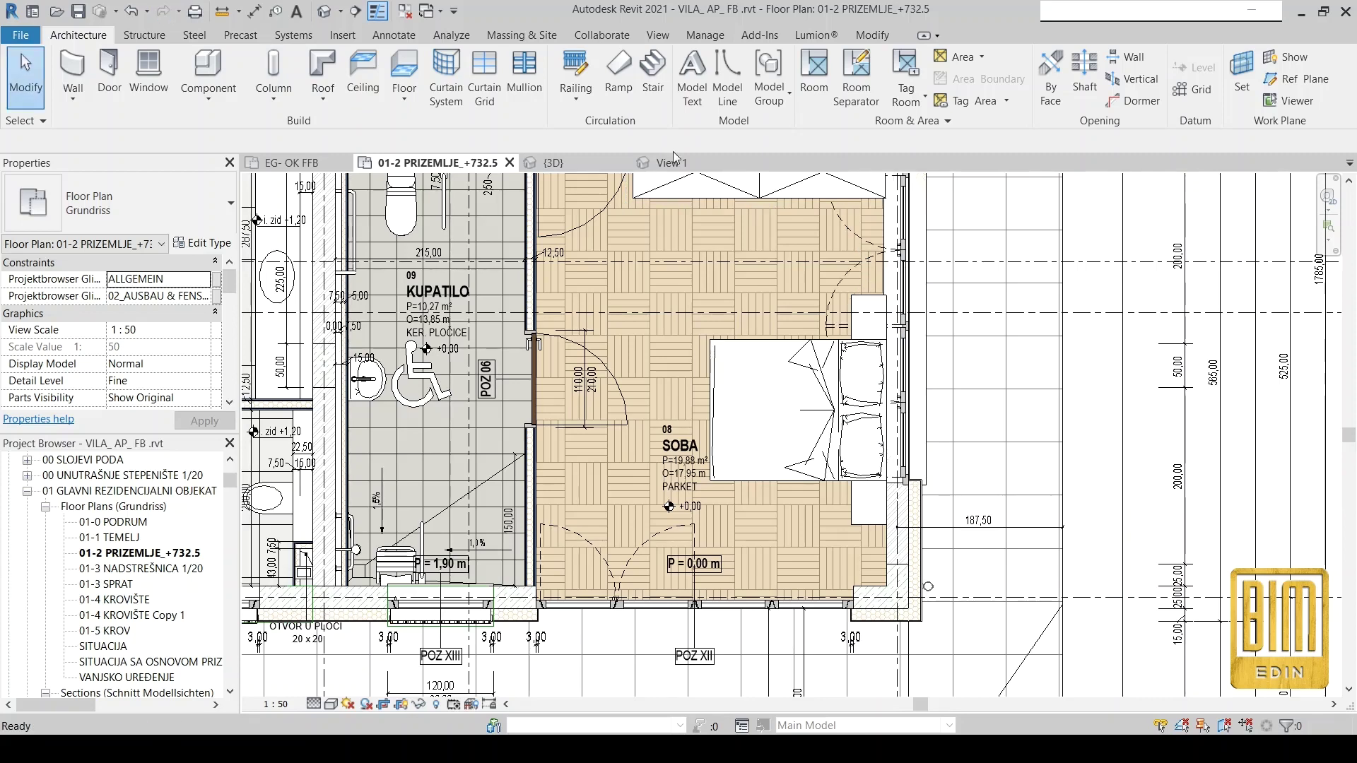
Add a jog to the section line and go to the 01-1 PRESJEK 1-1 view.
{"action": "scroll", "coordinate": [897, 592], "scroll_direction": "down", "scroll_amount": 2}
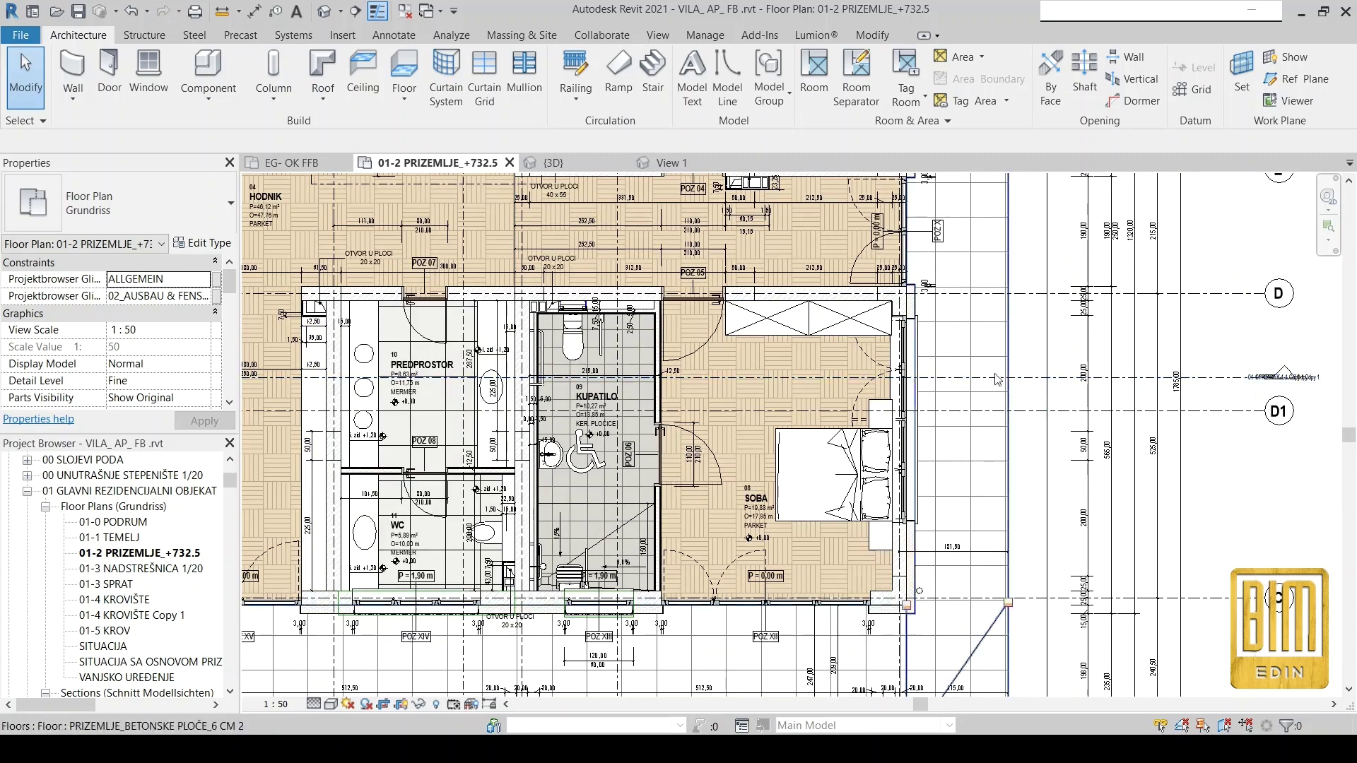
{"action": "left_click", "coordinate": [1135, 386]}
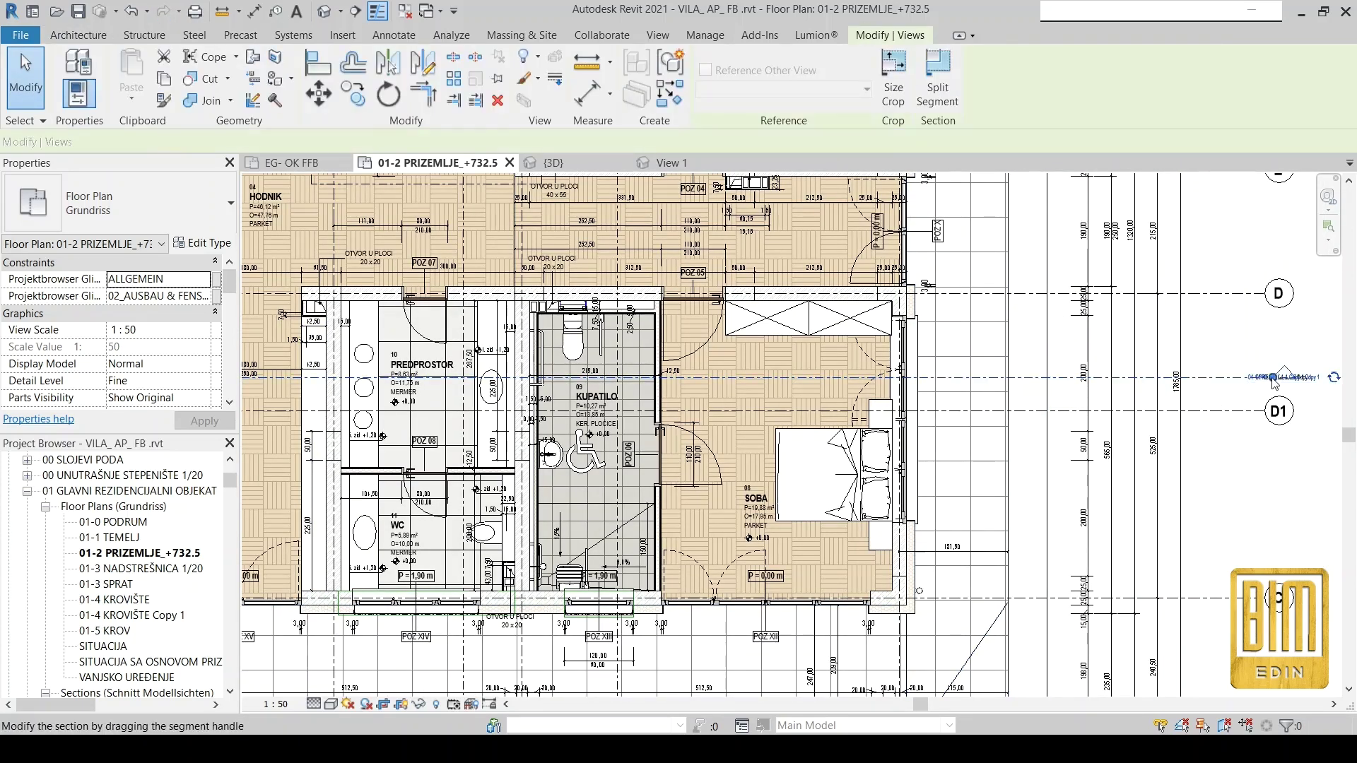
{"action": "left_click", "coordinate": [1237, 378]}
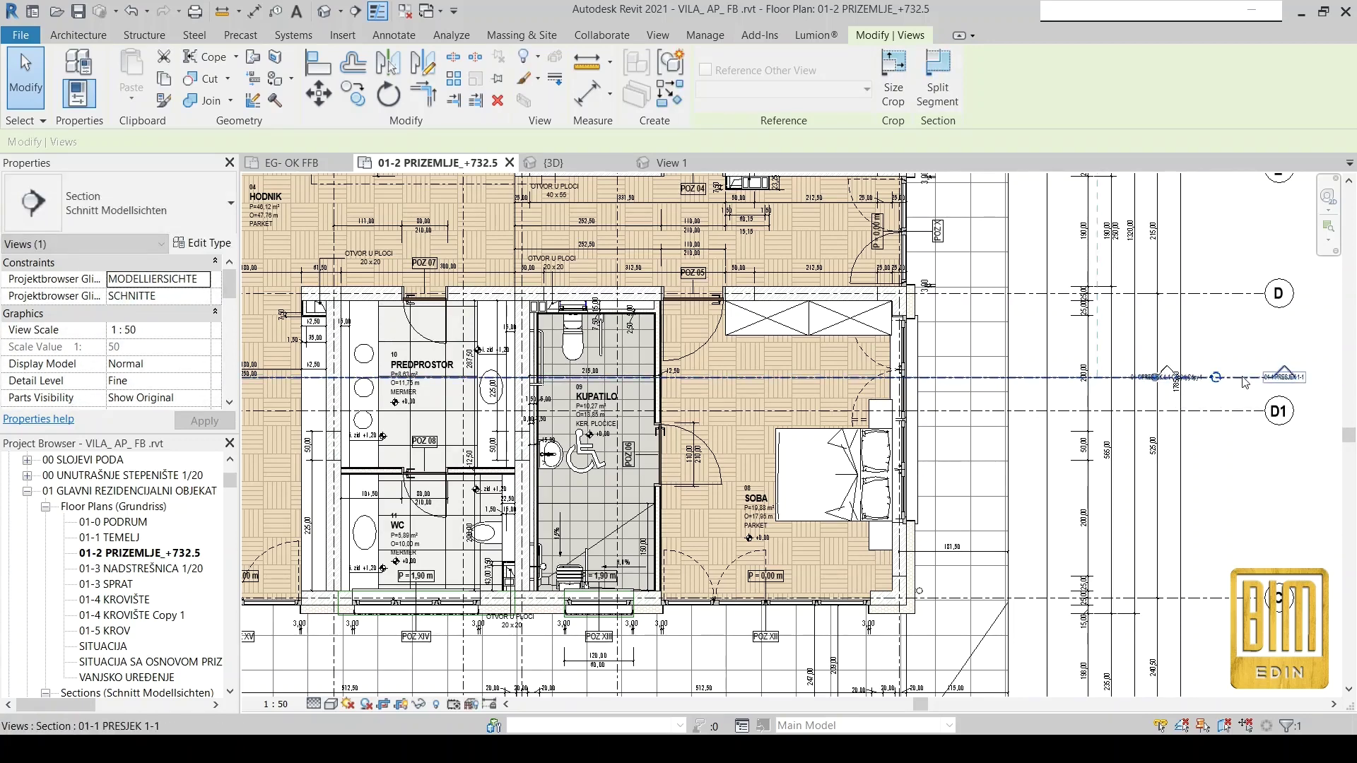
{"action": "right_click", "coordinate": [1169, 338]}
{"action": "left_click", "coordinate": [1194, 407]}
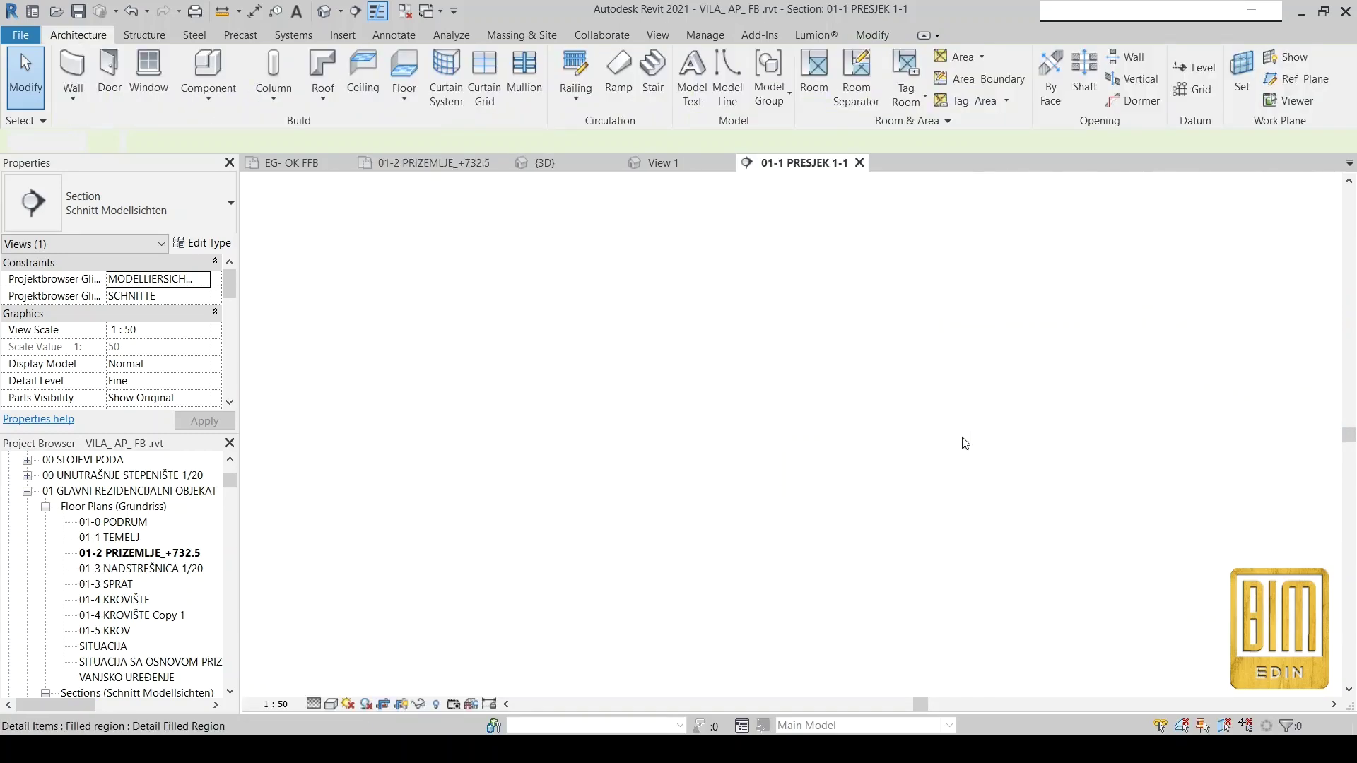
{"action": "scroll", "coordinate": [940, 481], "scroll_direction": "up", "scroll_amount": 3}
{"action": "scroll", "coordinate": [940, 481], "scroll_direction": "up", "scroll_amount": 2}
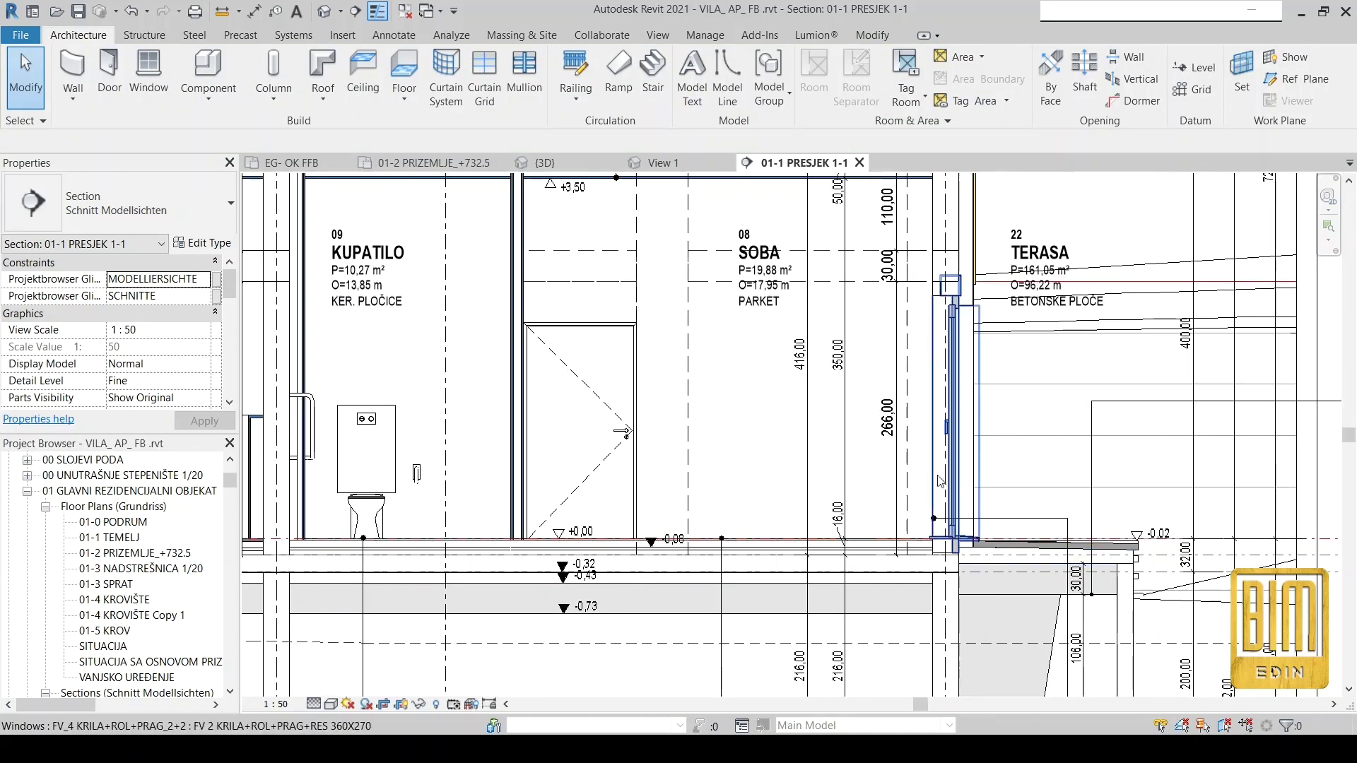
{"action": "scroll", "coordinate": [940, 480], "scroll_direction": "up", "scroll_amount": 2}
{"action": "scroll", "coordinate": [939, 481], "scroll_direction": "down", "scroll_amount": 2}
{"action": "scroll", "coordinate": [987, 280], "scroll_direction": "up", "scroll_amount": 1}
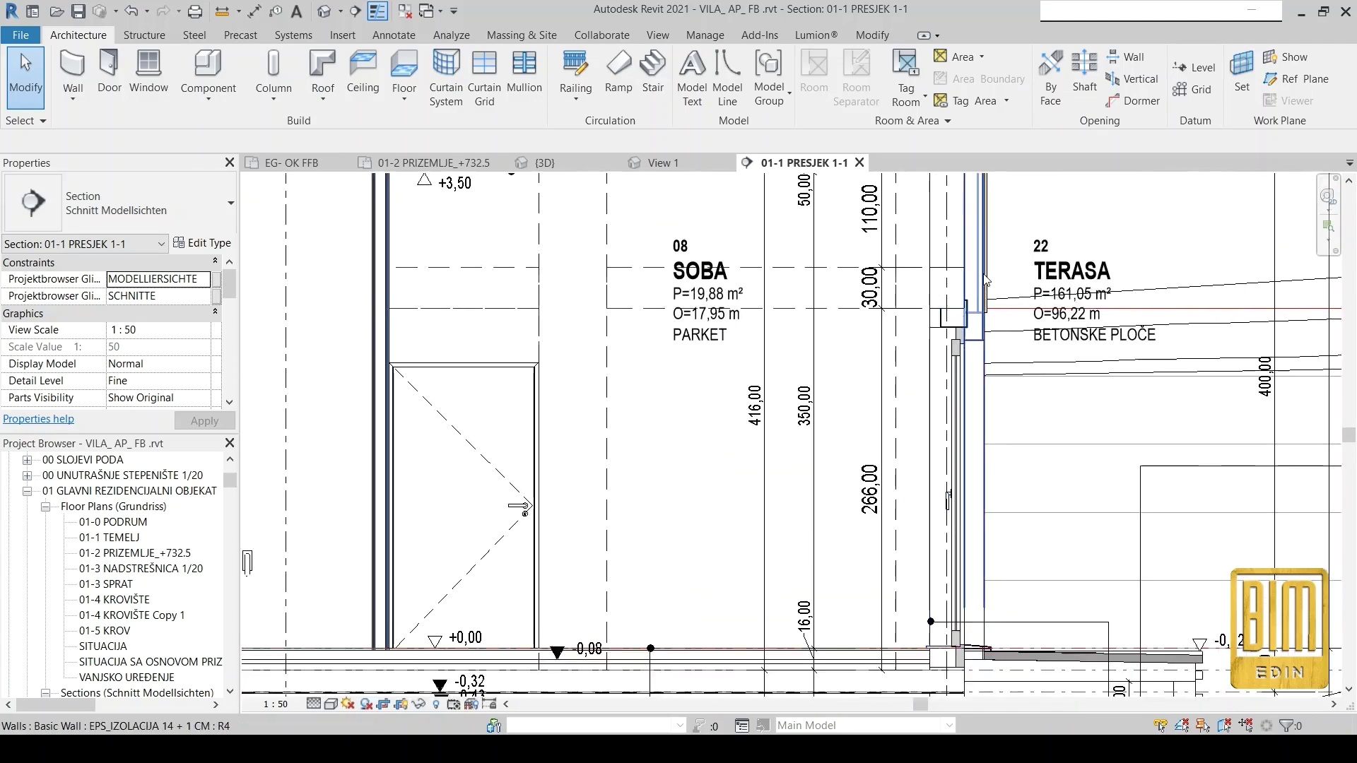
{"action": "scroll", "coordinate": [987, 281], "scroll_direction": "up", "scroll_amount": 2}
{"action": "scroll", "coordinate": [961, 353], "scroll_direction": "down", "scroll_amount": 1}
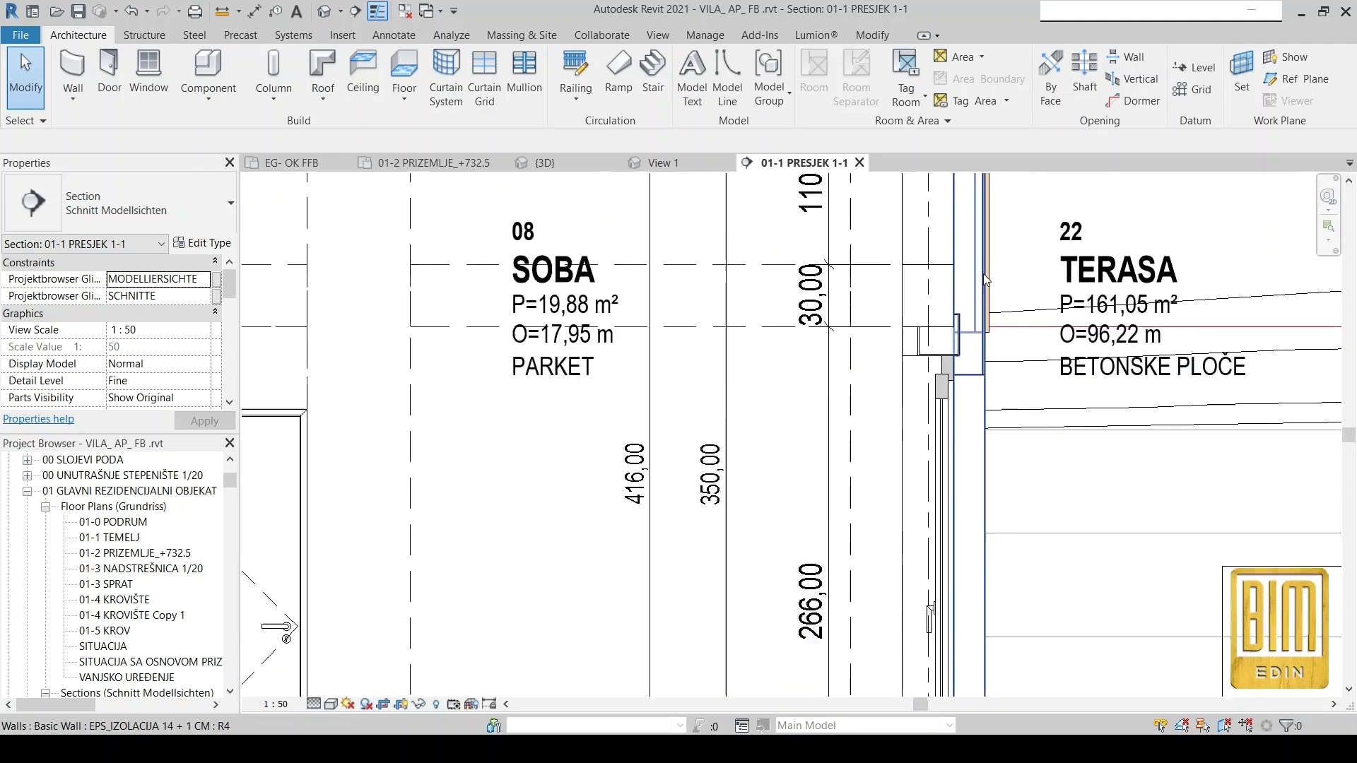
{"action": "left_click", "coordinate": [944, 414]}
{"action": "scroll", "coordinate": [947, 494], "scroll_direction": "down", "scroll_amount": 2}
{"action": "scroll", "coordinate": [949, 531], "scroll_direction": "up", "scroll_amount": 2}
{"action": "scroll", "coordinate": [949, 532], "scroll_direction": "up", "scroll_amount": 1}
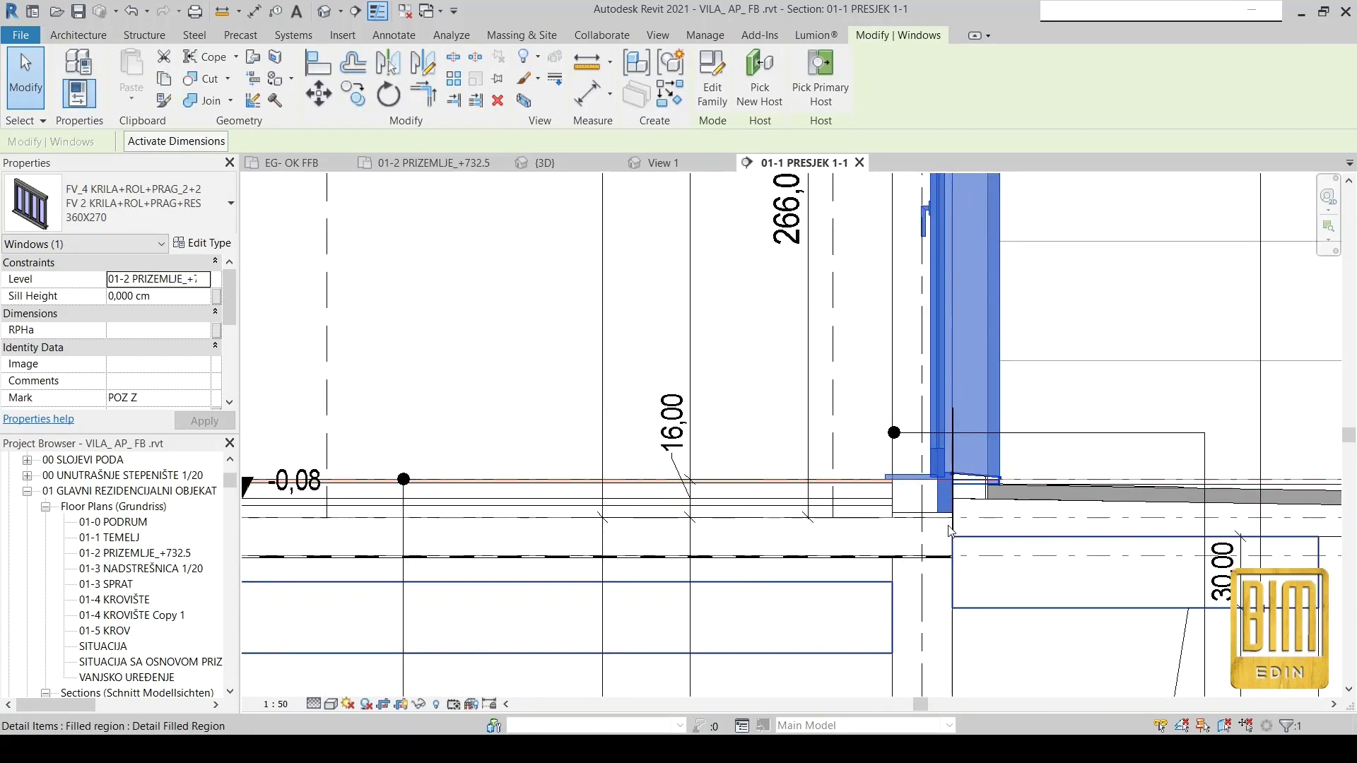
{"action": "left_click", "coordinate": [857, 500]}
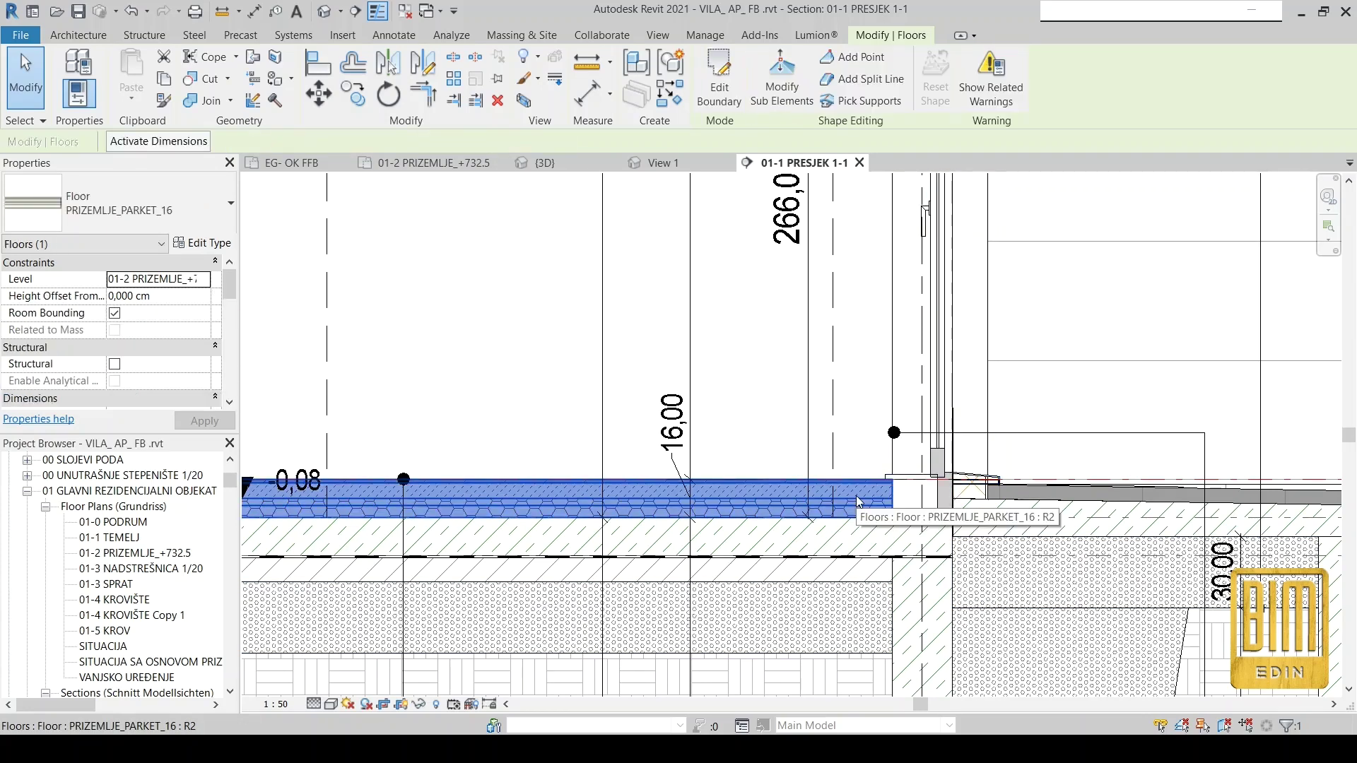
{"action": "key", "text": "d"}
{"action": "key", "text": "i"}
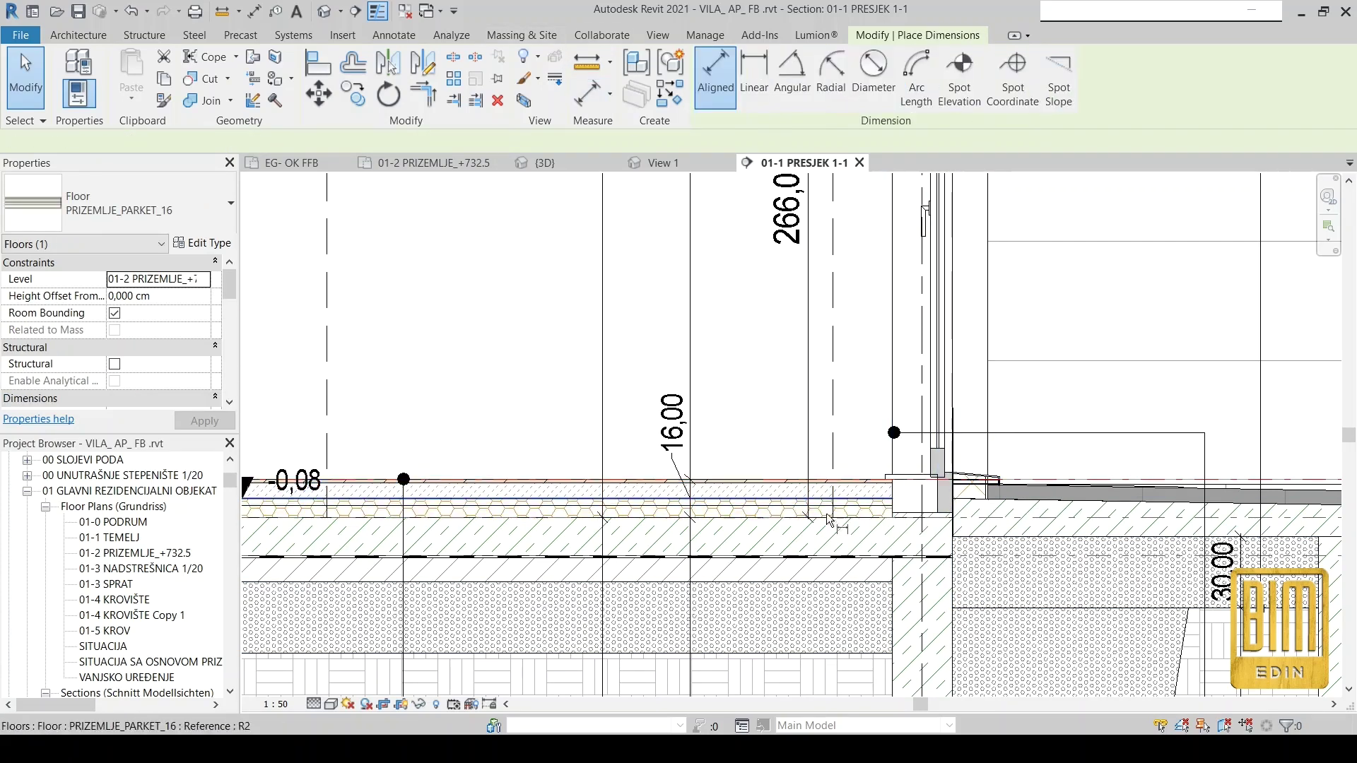
{"action": "scroll", "coordinate": [828, 518], "scroll_direction": "up", "scroll_amount": 2}
{"action": "left_click", "coordinate": [868, 461]}
{"action": "left_click", "coordinate": [871, 527]}
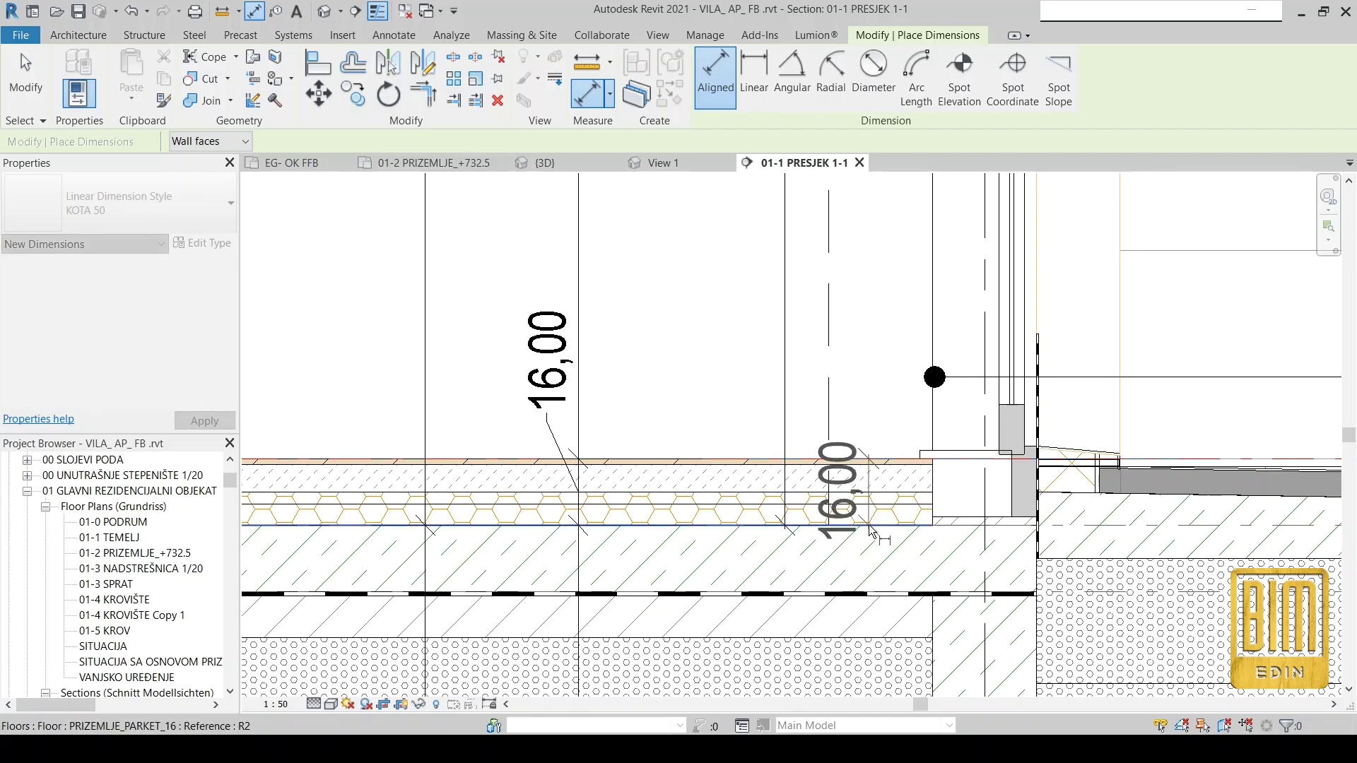
{"action": "key", "text": "Escape"}
{"action": "key", "text": "Escape"}
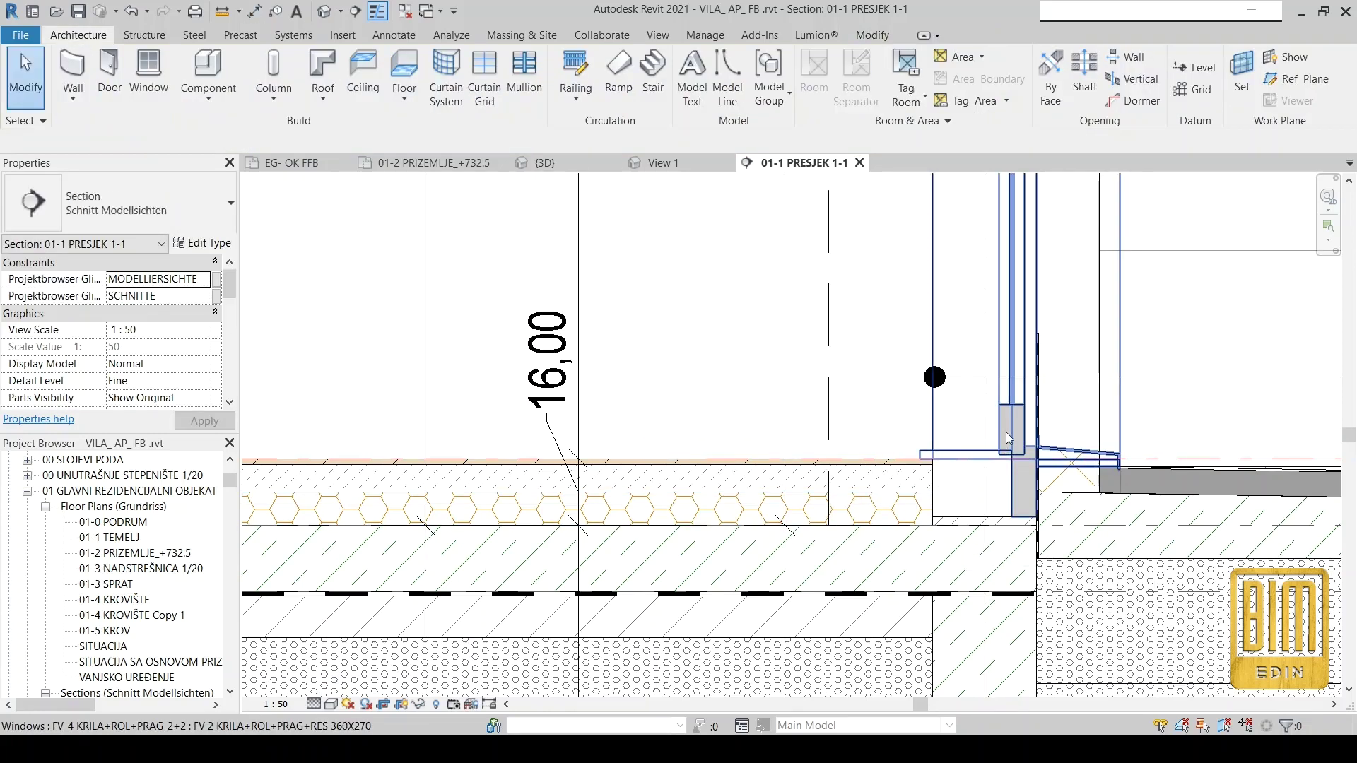
{"action": "left_click", "coordinate": [1009, 437]}
{"action": "scroll", "coordinate": [963, 341], "scroll_direction": "down", "scroll_amount": 3}
{"action": "scroll", "coordinate": [963, 341], "scroll_direction": "down", "scroll_amount": 2}
{"action": "scroll", "coordinate": [963, 341], "scroll_direction": "up", "scroll_amount": 2}
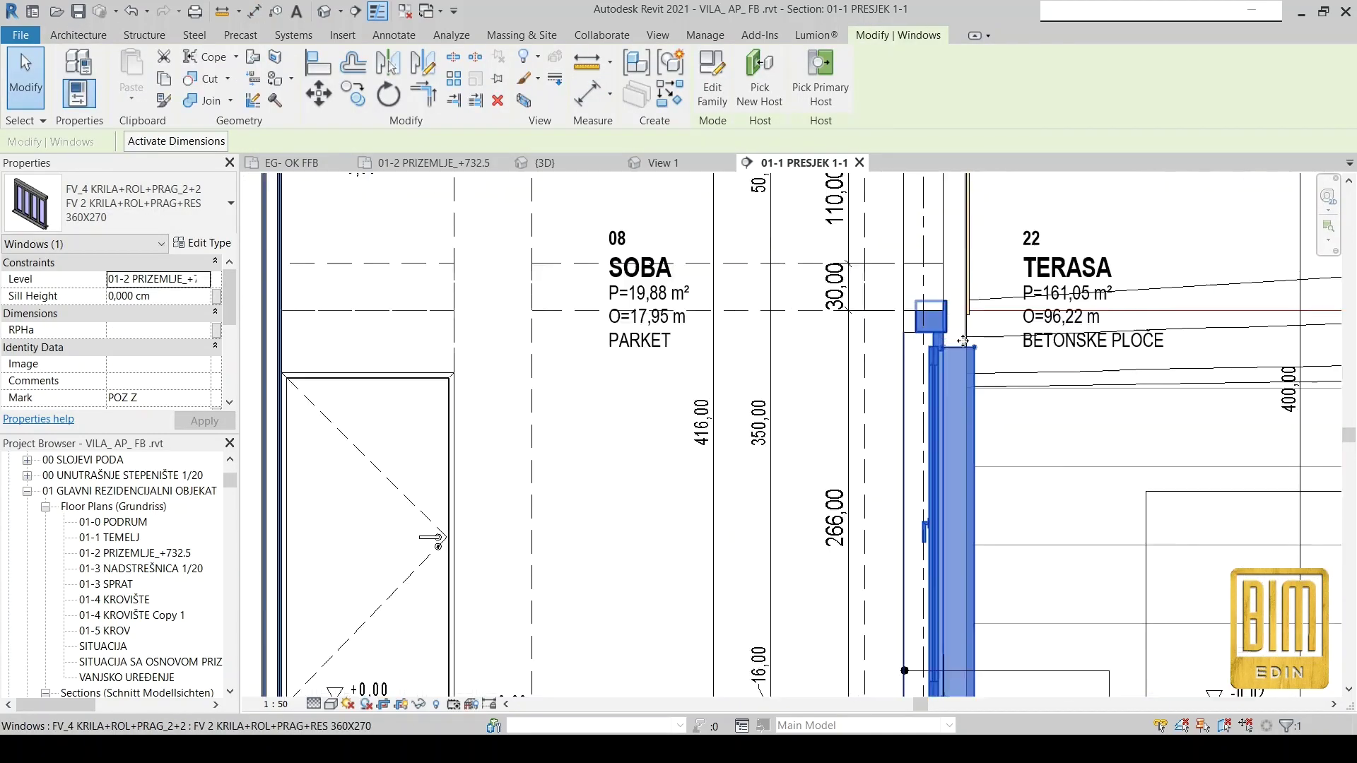
{"action": "scroll", "coordinate": [963, 342], "scroll_direction": "up", "scroll_amount": 2}
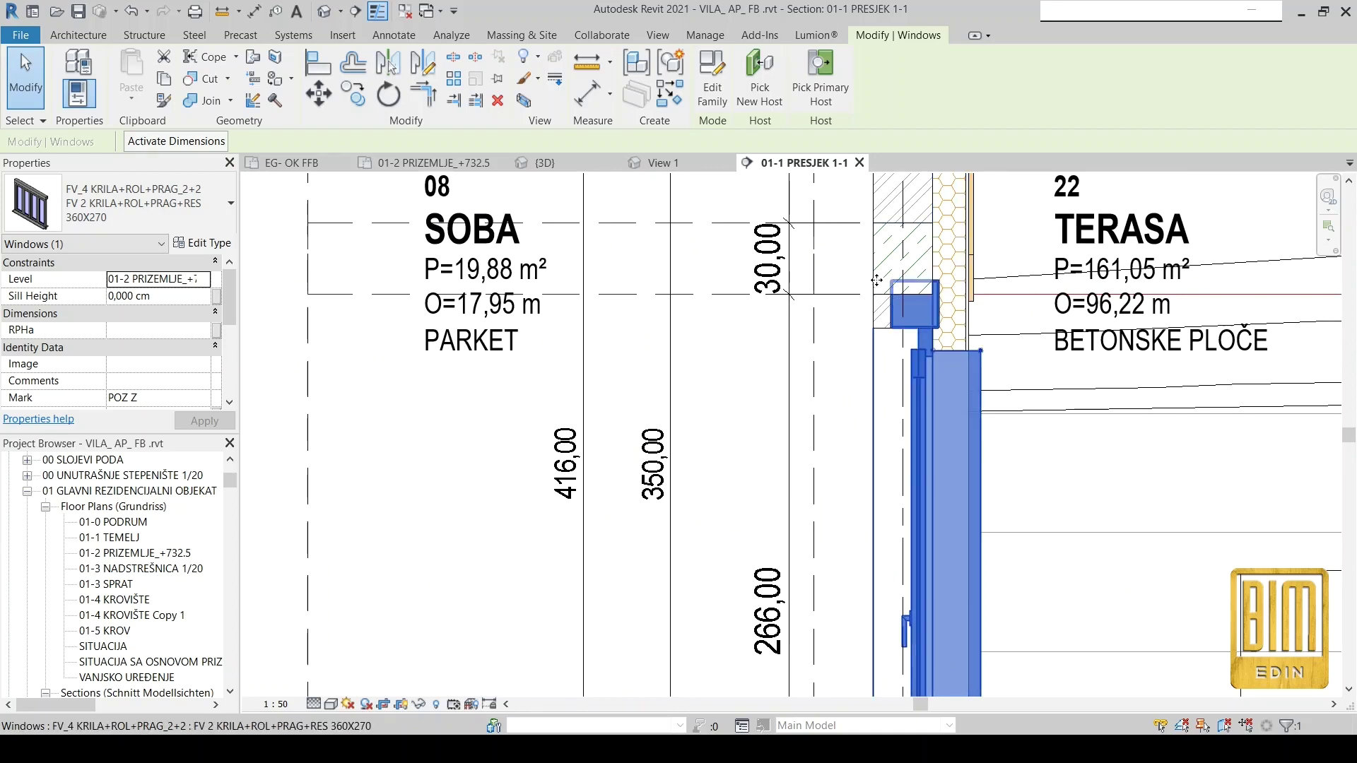
{"action": "left_click", "coordinate": [889, 257]}
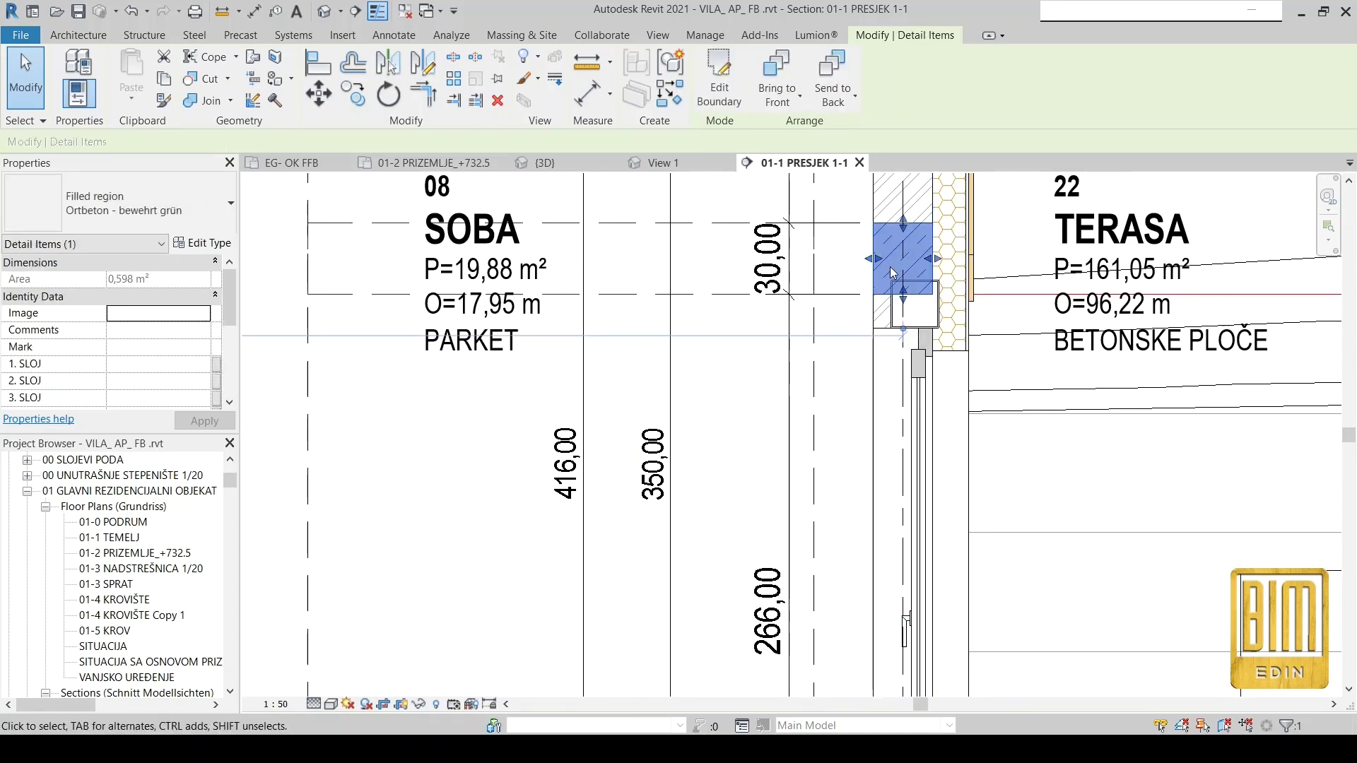
{"action": "left_click", "coordinate": [923, 329]}
{"action": "scroll", "coordinate": [923, 329], "scroll_direction": "down", "scroll_amount": 2}
{"action": "left_click", "coordinate": [876, 258]}
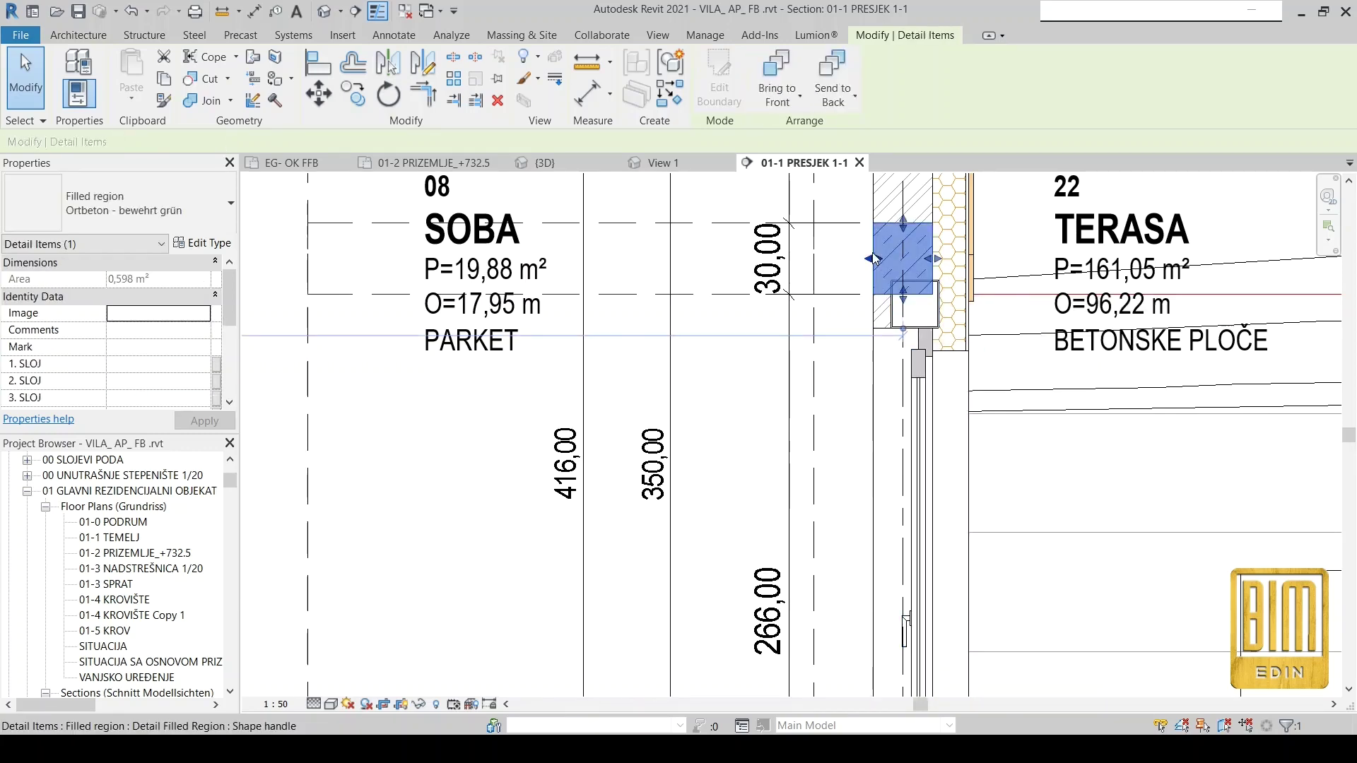
{"action": "scroll", "coordinate": [876, 258], "scroll_direction": "down", "scroll_amount": 1}
{"action": "left_click", "coordinate": [897, 375]}
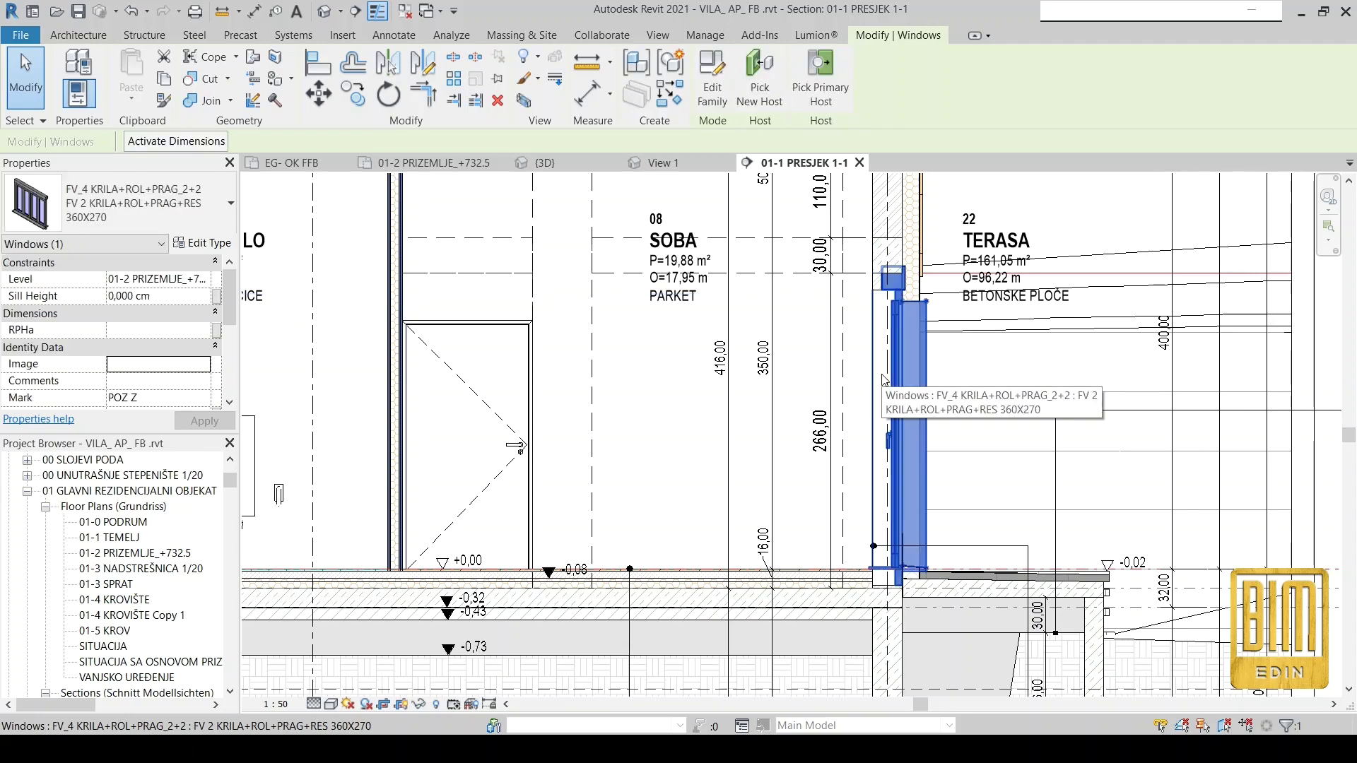
Set the window type's grille width (ŠIRINA RESETKE) to 15.
{"action": "left_click", "coordinate": [203, 242]}
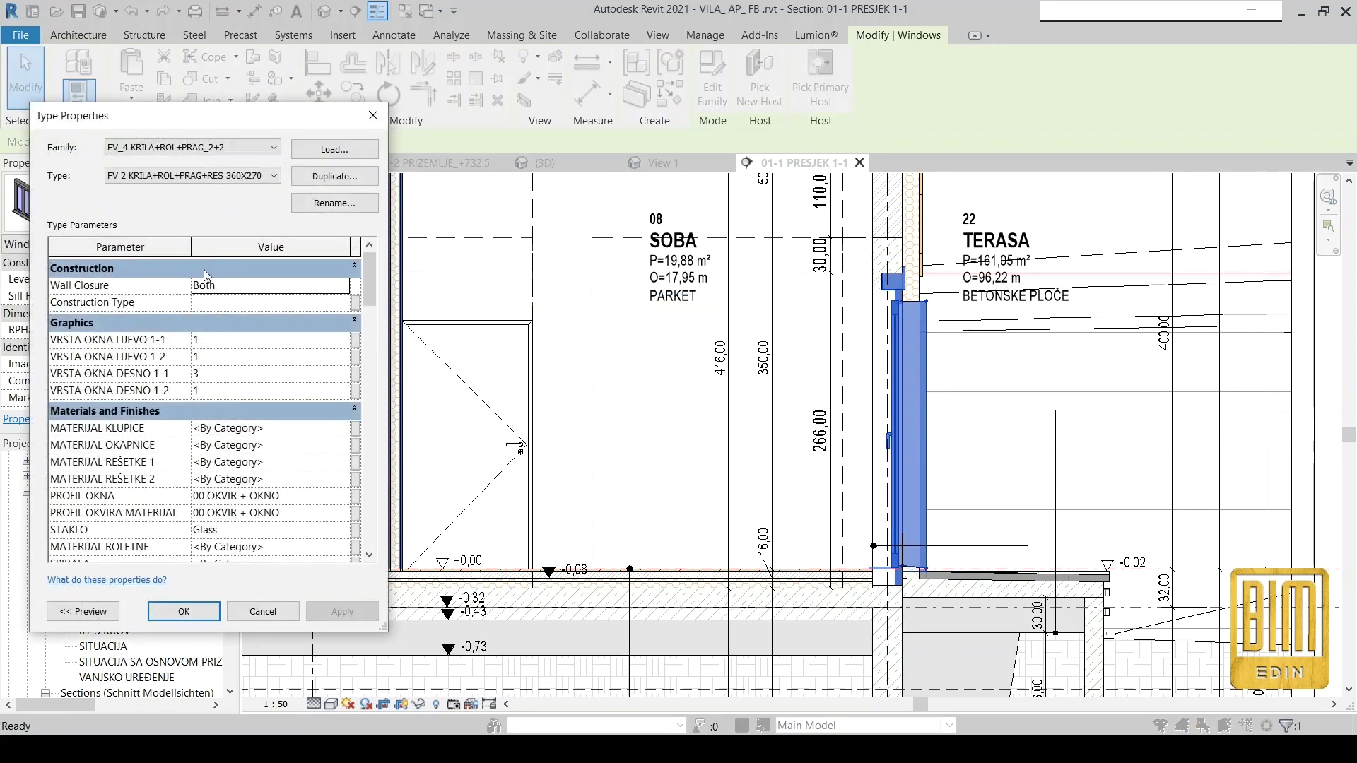
{"action": "scroll", "coordinate": [245, 385], "scroll_direction": "down", "scroll_amount": 4}
{"action": "scroll", "coordinate": [245, 385], "scroll_direction": "down", "scroll_amount": 3}
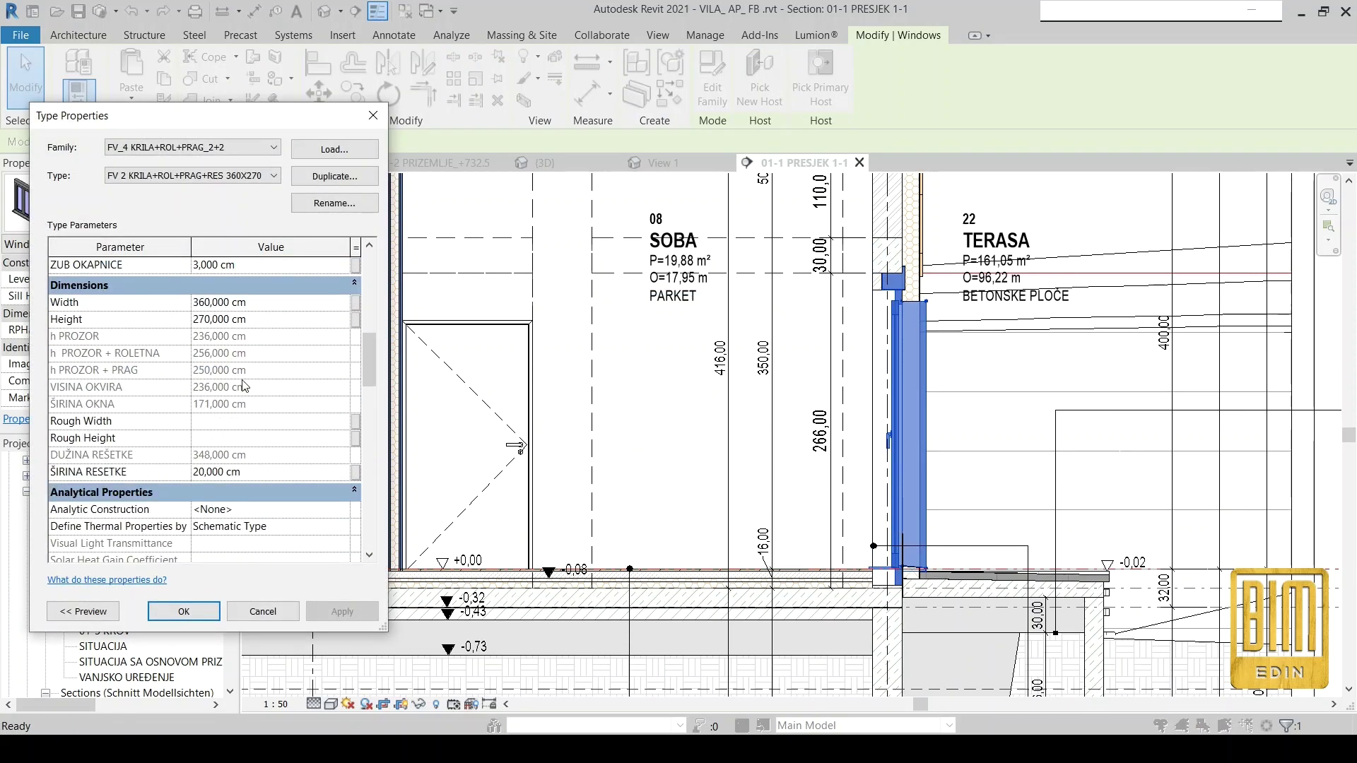
{"action": "scroll", "coordinate": [244, 385], "scroll_direction": "down", "scroll_amount": 3}
{"action": "scroll", "coordinate": [246, 378], "scroll_direction": "down", "scroll_amount": 1}
{"action": "scroll", "coordinate": [248, 370], "scroll_direction": "up", "scroll_amount": 1}
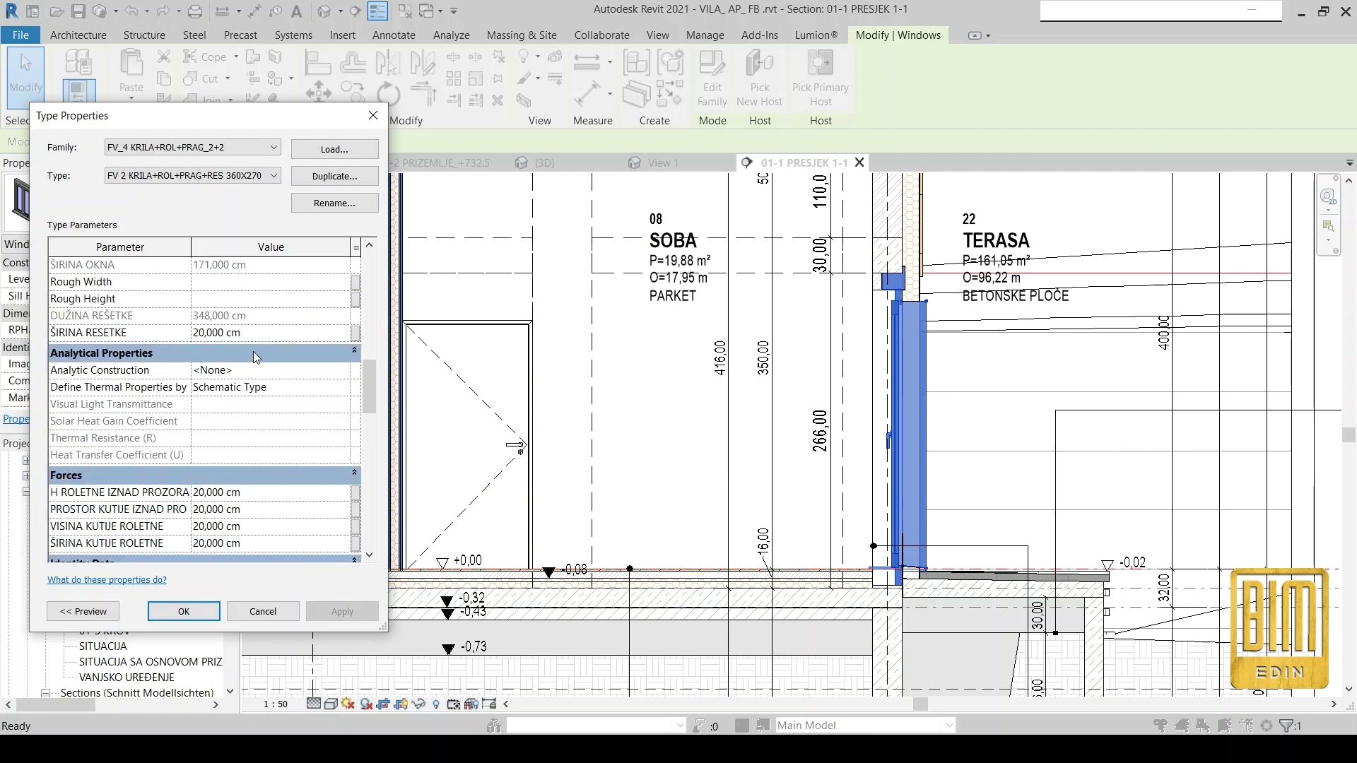
{"action": "left_click", "coordinate": [263, 333]}
{"action": "type", "text": "15"}
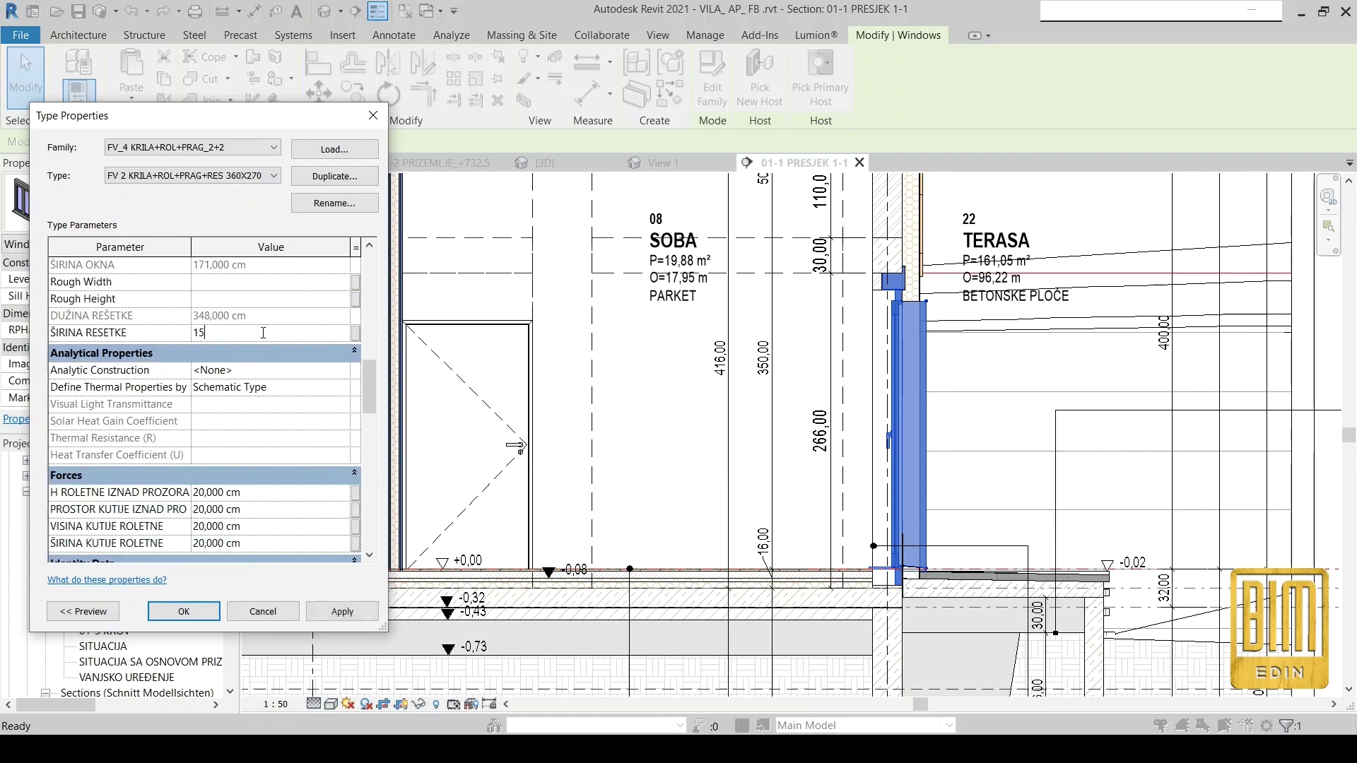
Set the shutter box offset from the outer edge to 0 cm and apply.
{"action": "scroll", "coordinate": [280, 461], "scroll_direction": "down", "scroll_amount": 2}
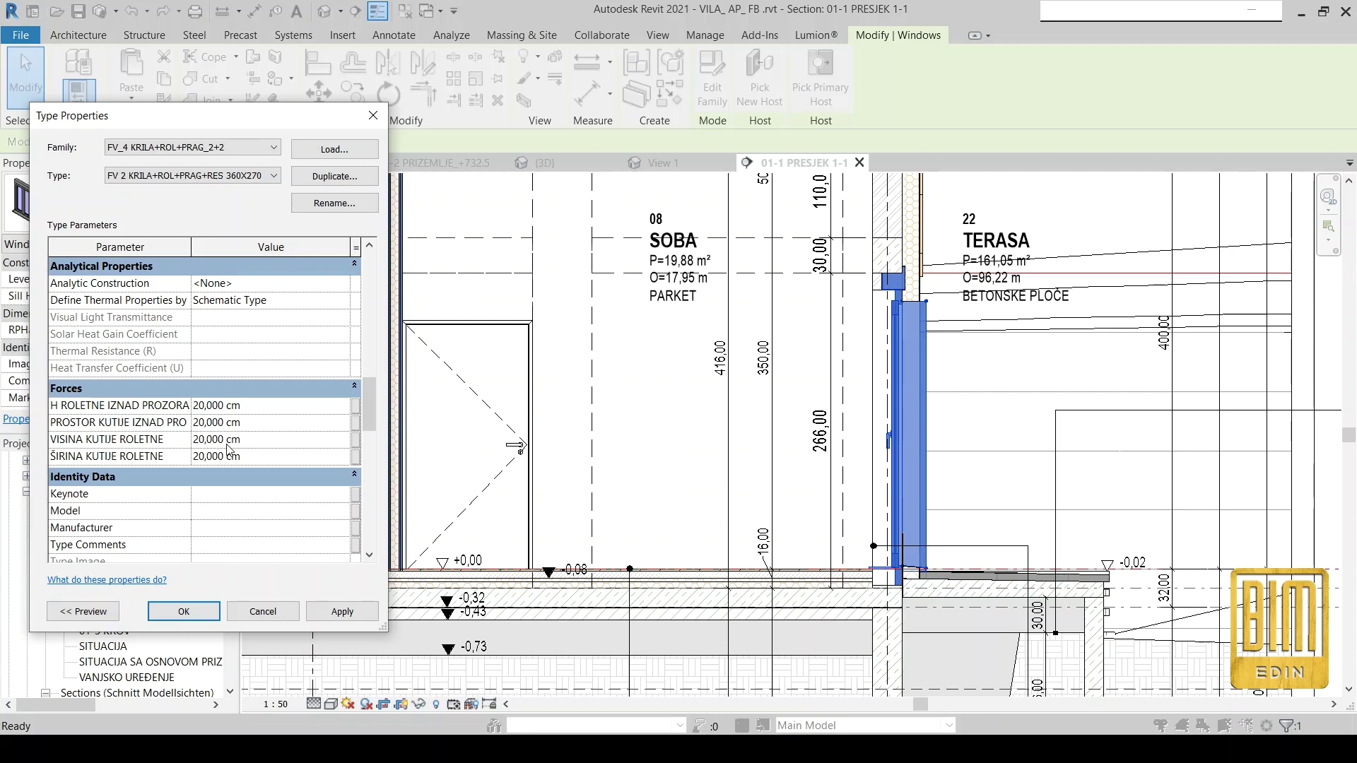
{"action": "scroll", "coordinate": [230, 450], "scroll_direction": "down", "scroll_amount": 4}
{"action": "scroll", "coordinate": [229, 450], "scroll_direction": "down", "scroll_amount": 1}
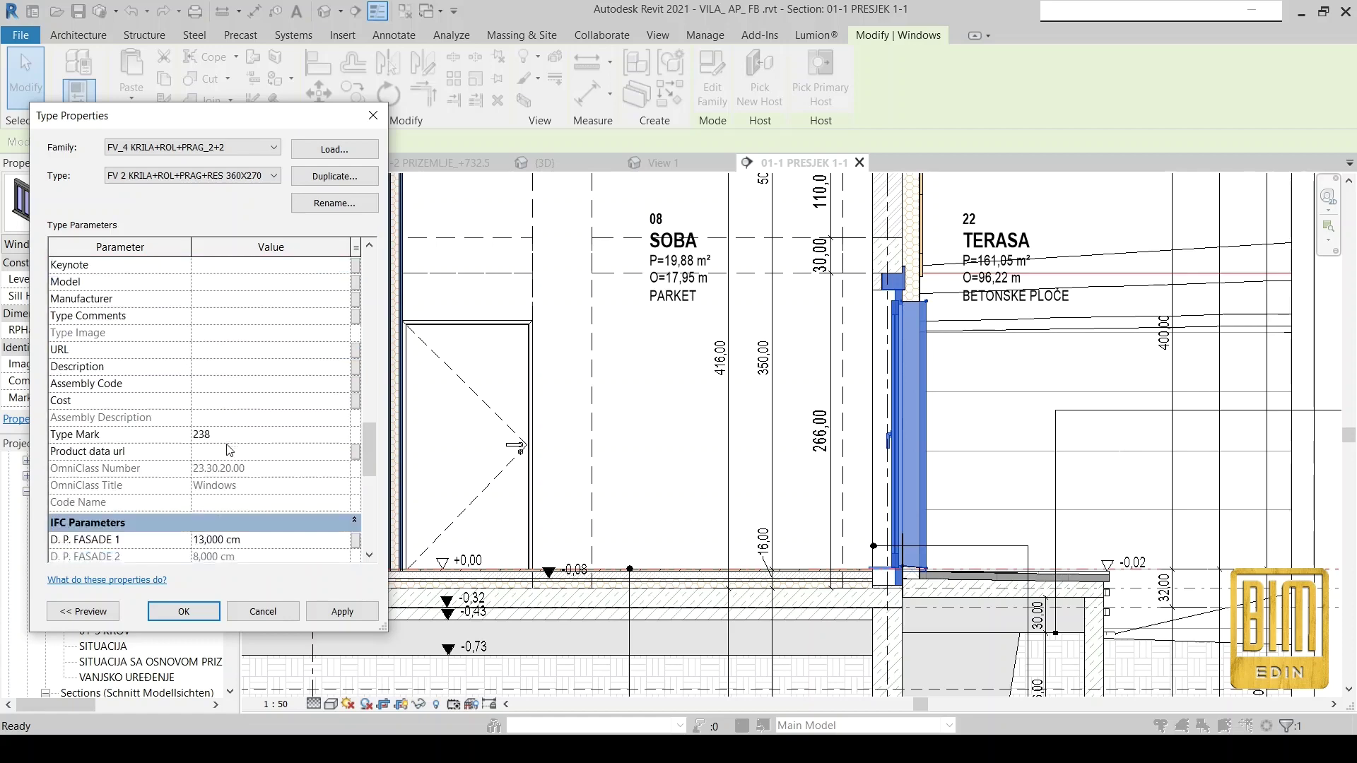
{"action": "scroll", "coordinate": [230, 449], "scroll_direction": "down", "scroll_amount": 3}
{"action": "scroll", "coordinate": [229, 449], "scroll_direction": "down", "scroll_amount": 1}
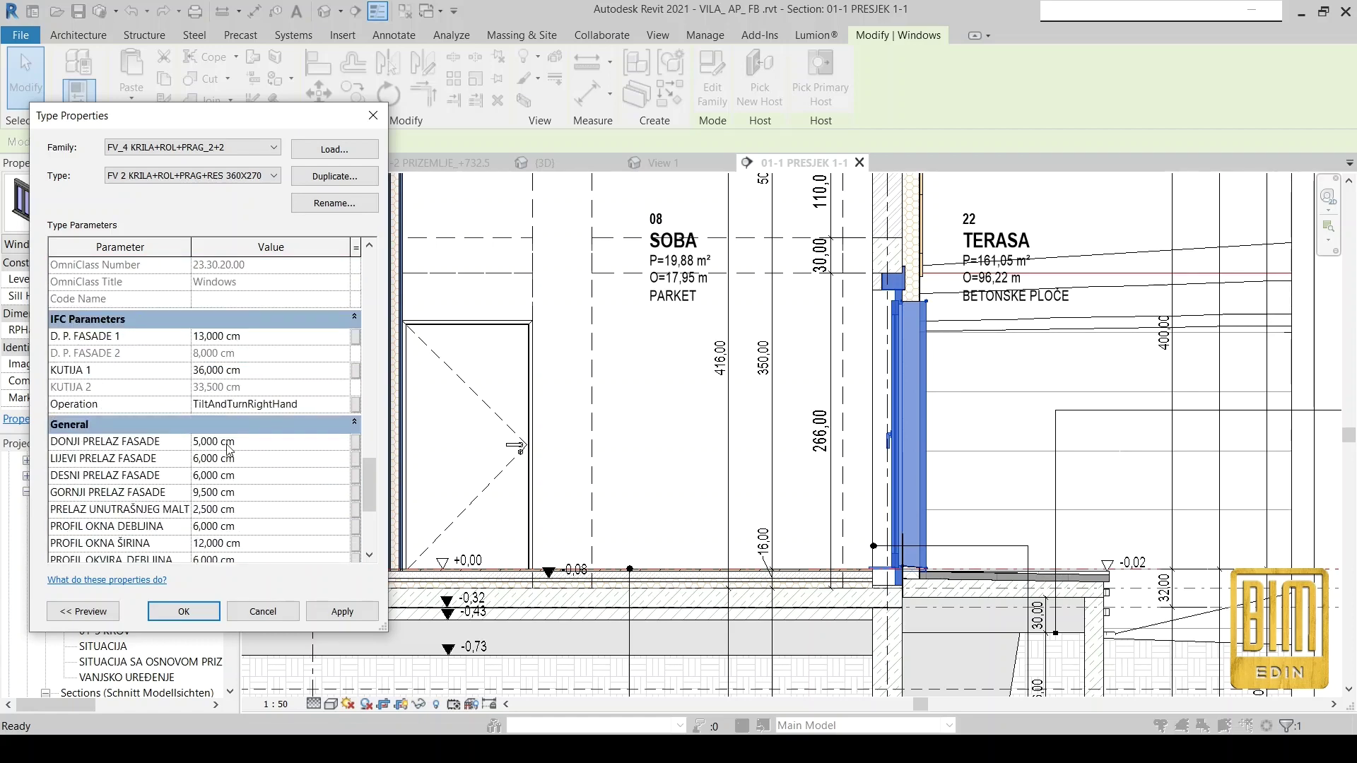
{"action": "scroll", "coordinate": [229, 449], "scroll_direction": "down", "scroll_amount": 1}
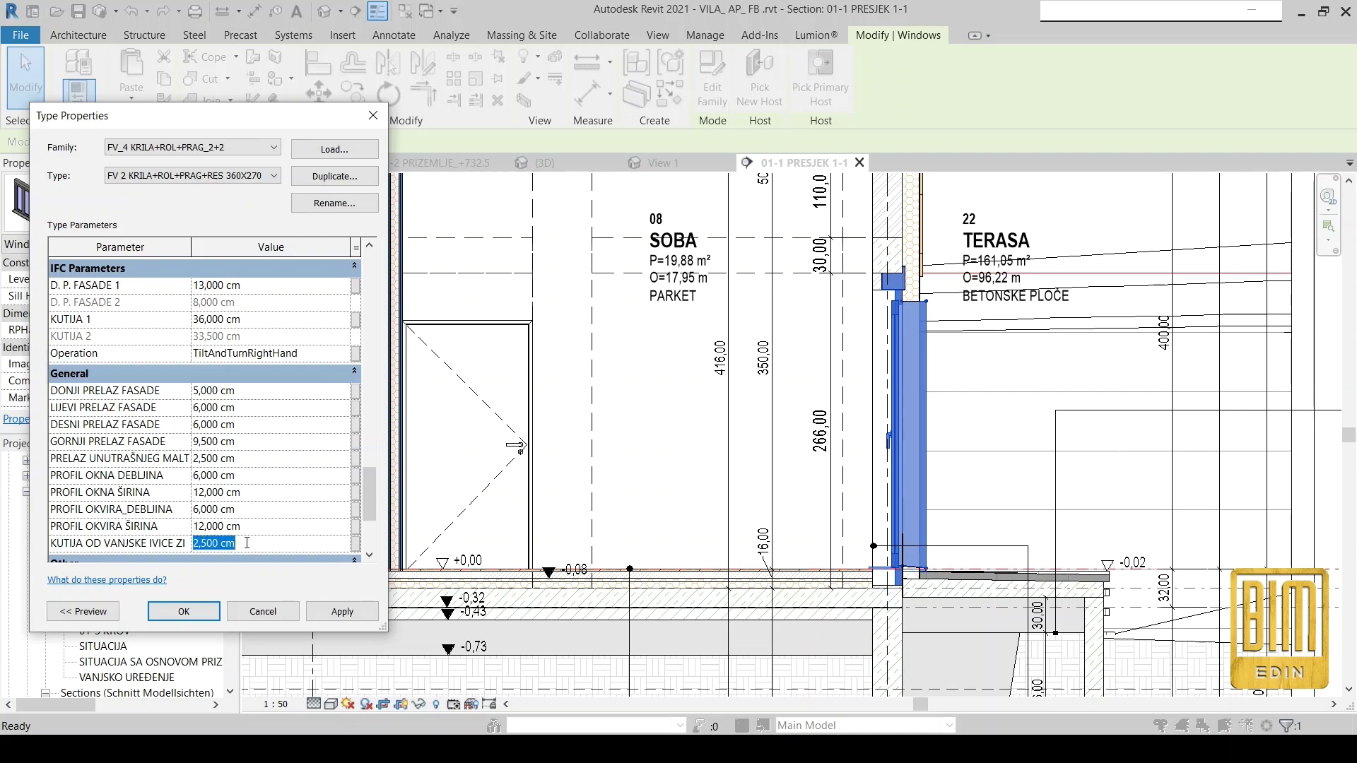
{"action": "type", "text": "0,000"}
{"action": "left_click", "coordinate": [342, 612]}
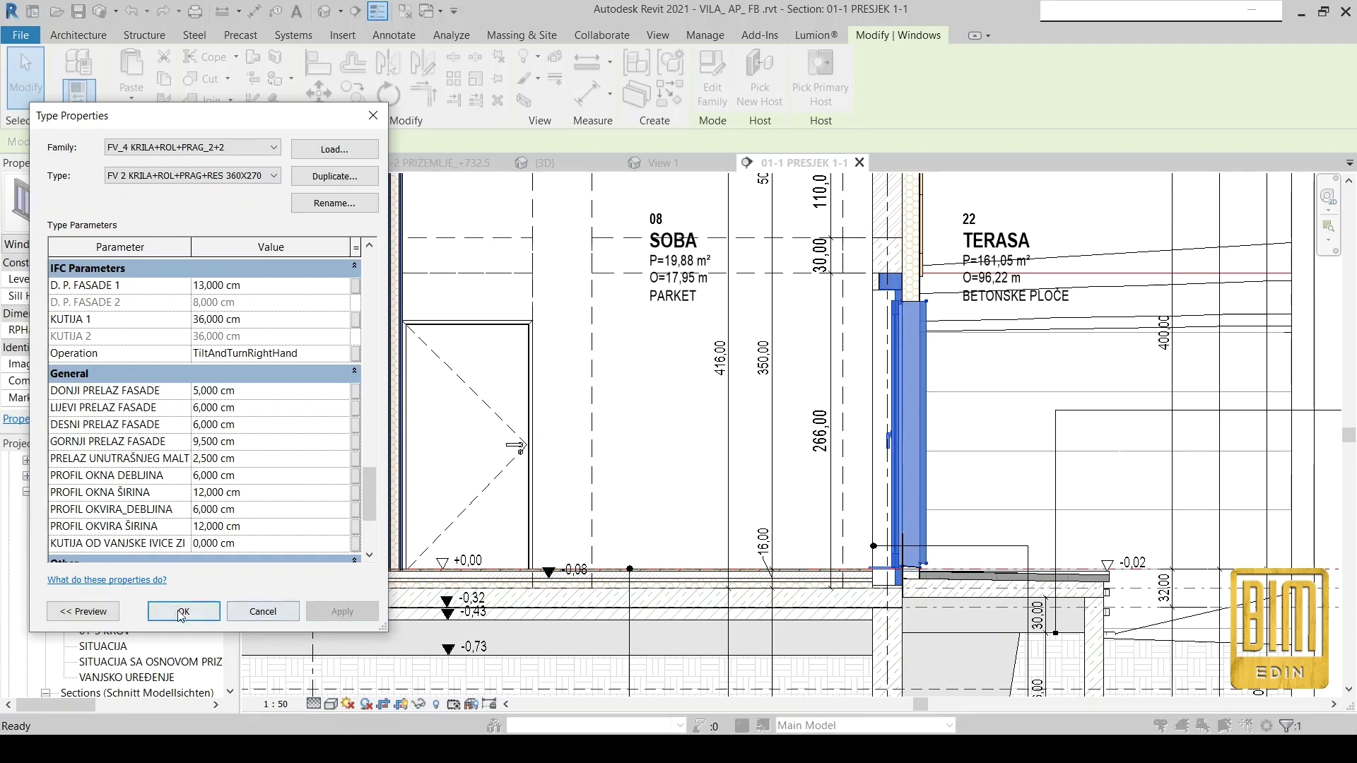
{"action": "scroll", "coordinate": [266, 519], "scroll_direction": "down", "scroll_amount": 3}
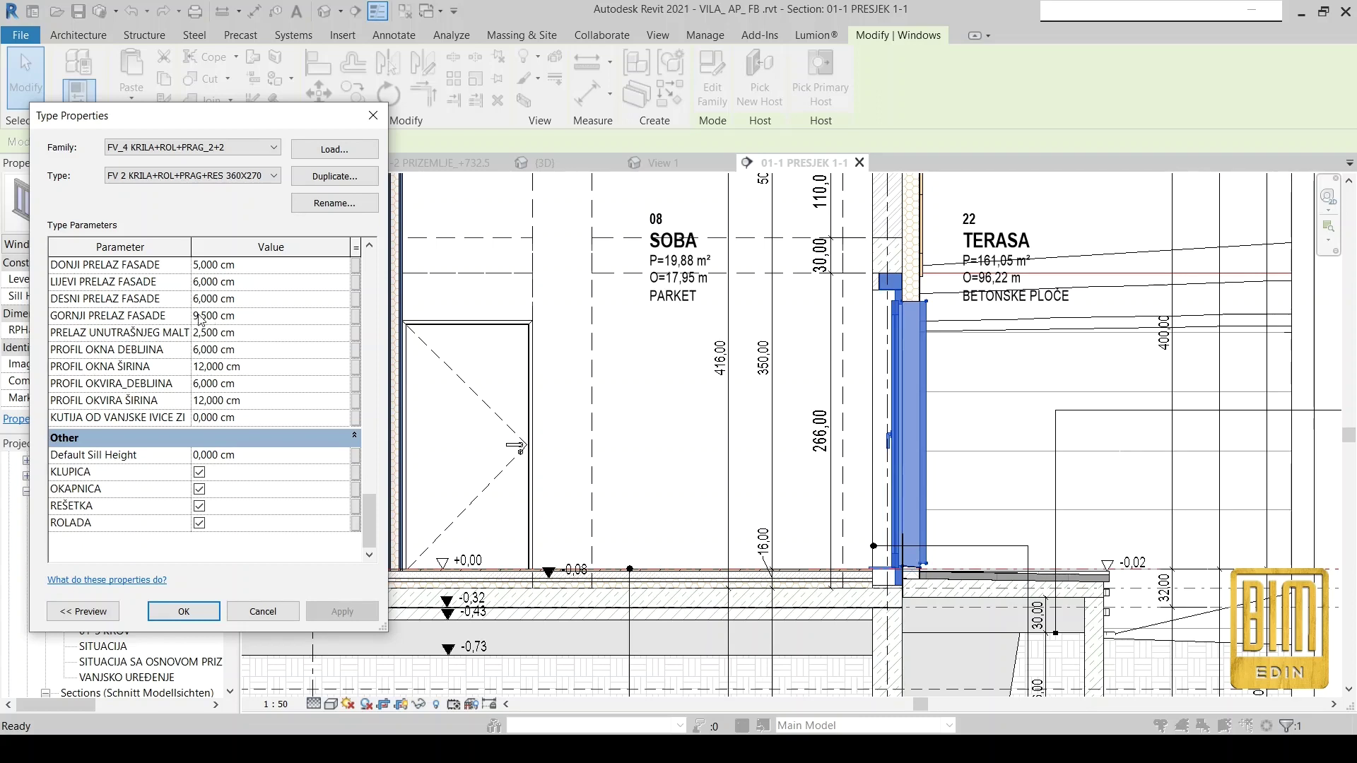
Edit the facade overlap values, switch off KLUPICA and OKAPNICA, and apply.
{"action": "type", "text": "3"}
{"action": "left_click", "coordinate": [260, 300]}
{"action": "type", "text": "3"}
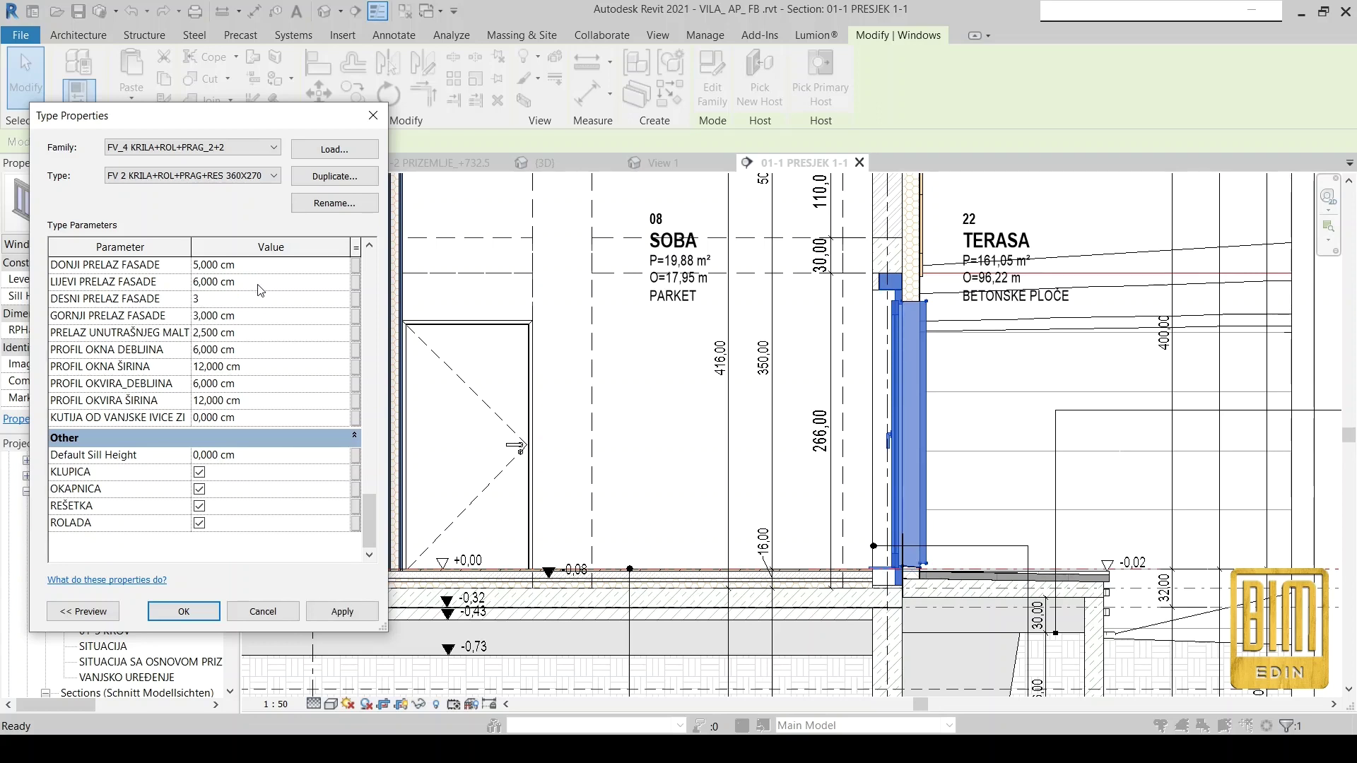
{"action": "left_click", "coordinate": [260, 284]}
{"action": "left_click", "coordinate": [261, 267]}
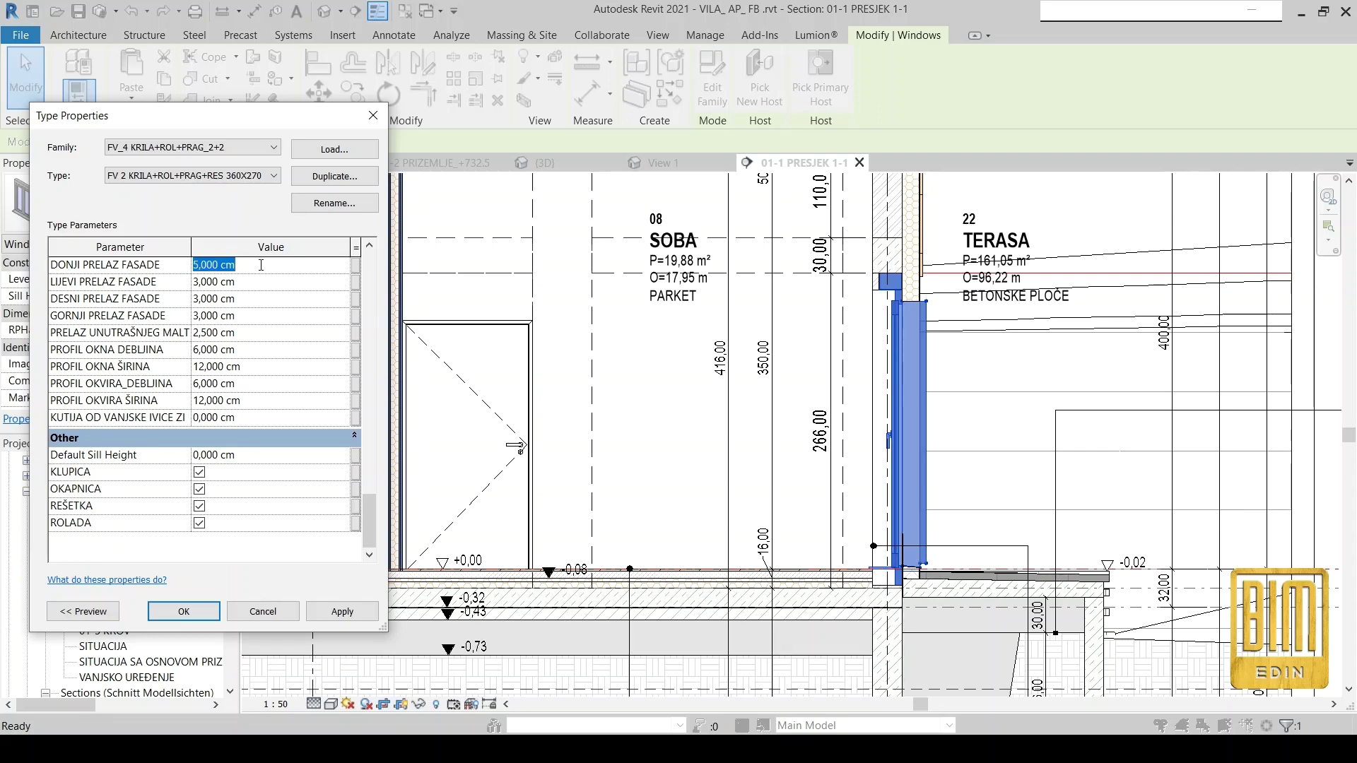
{"action": "type", "text": "-2"}
{"action": "left_click", "coordinate": [200, 474]}
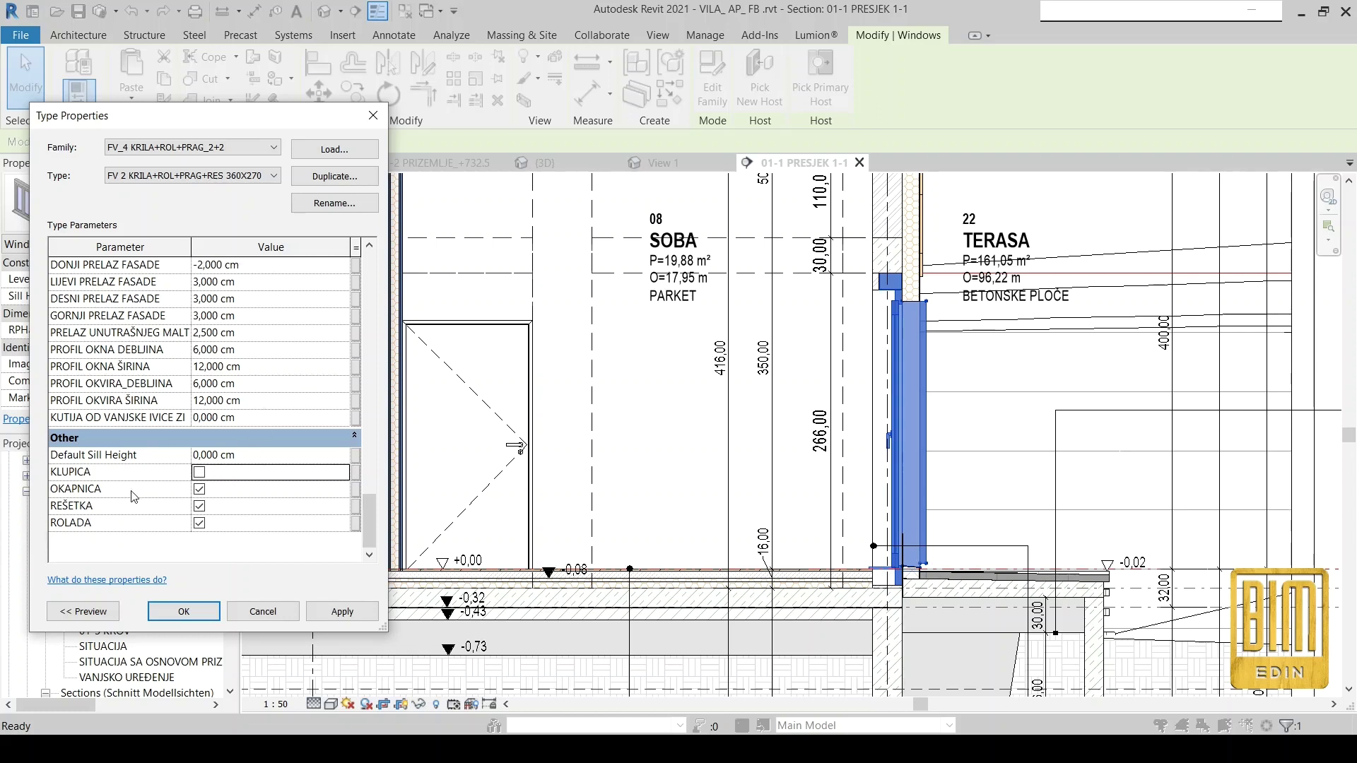
{"action": "left_click", "coordinate": [200, 489]}
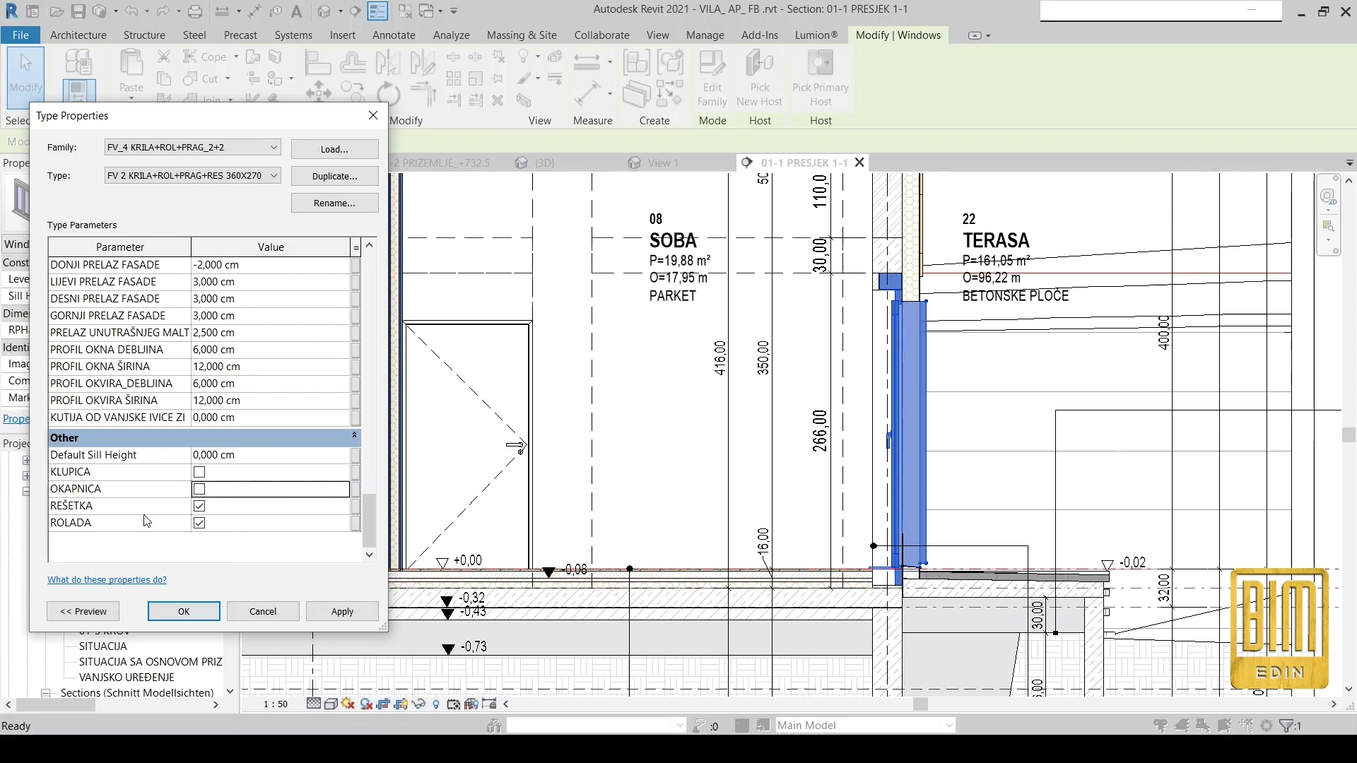
{"action": "left_click", "coordinate": [342, 611]}
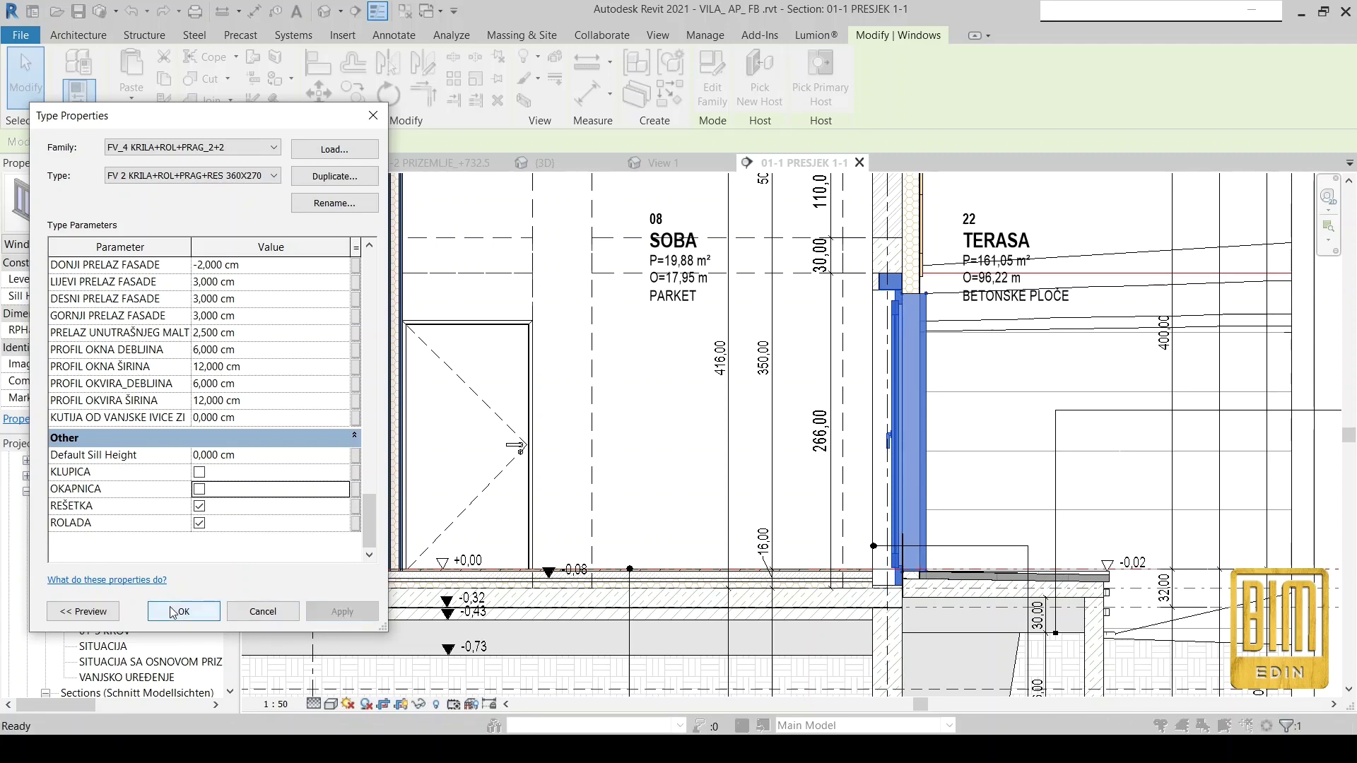
Set DUBINA PRAGA to 16 cm and accept the type changes.
{"action": "scroll", "coordinate": [276, 392], "scroll_direction": "up", "scroll_amount": 2}
{"action": "scroll", "coordinate": [276, 390], "scroll_direction": "up", "scroll_amount": 5}
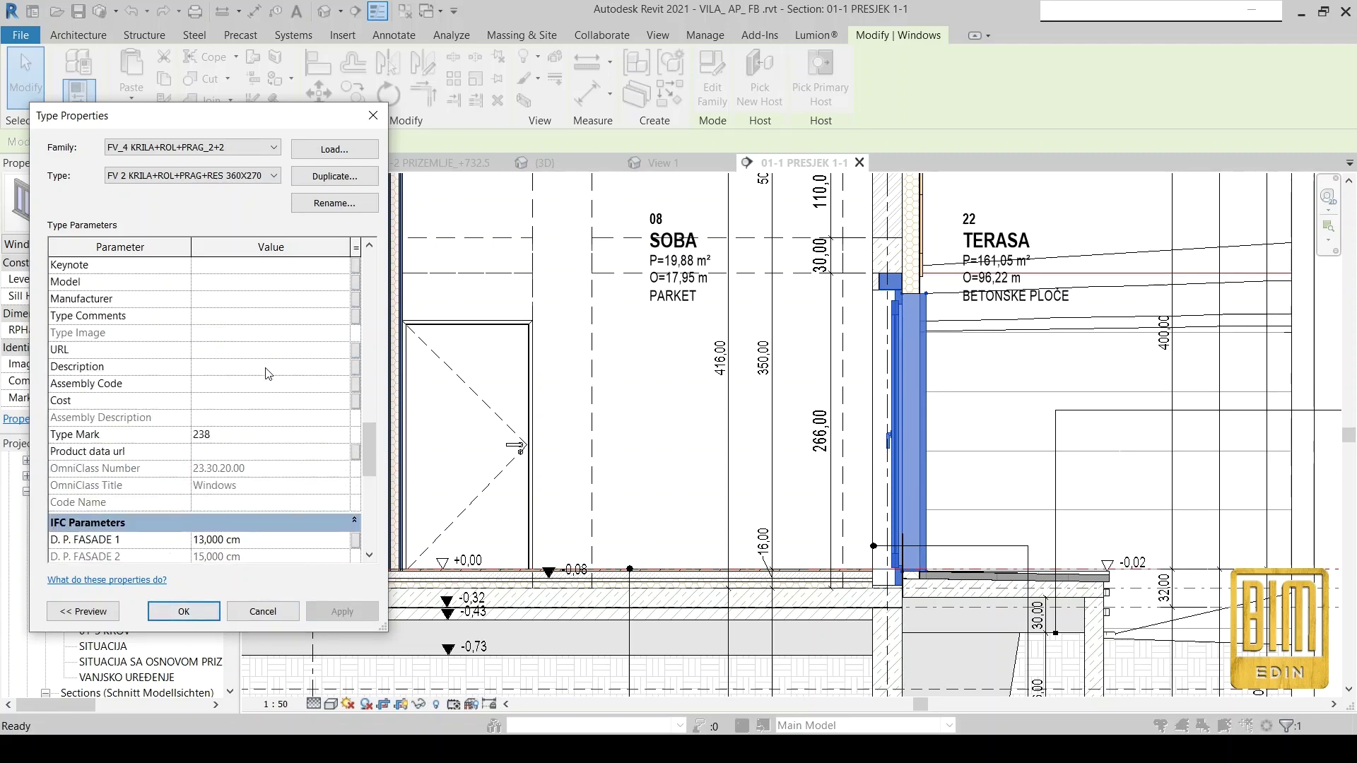
{"action": "scroll", "coordinate": [272, 382], "scroll_direction": "up", "scroll_amount": 5}
{"action": "scroll", "coordinate": [269, 373], "scroll_direction": "up", "scroll_amount": 2}
{"action": "scroll", "coordinate": [269, 373], "scroll_direction": "up", "scroll_amount": 3}
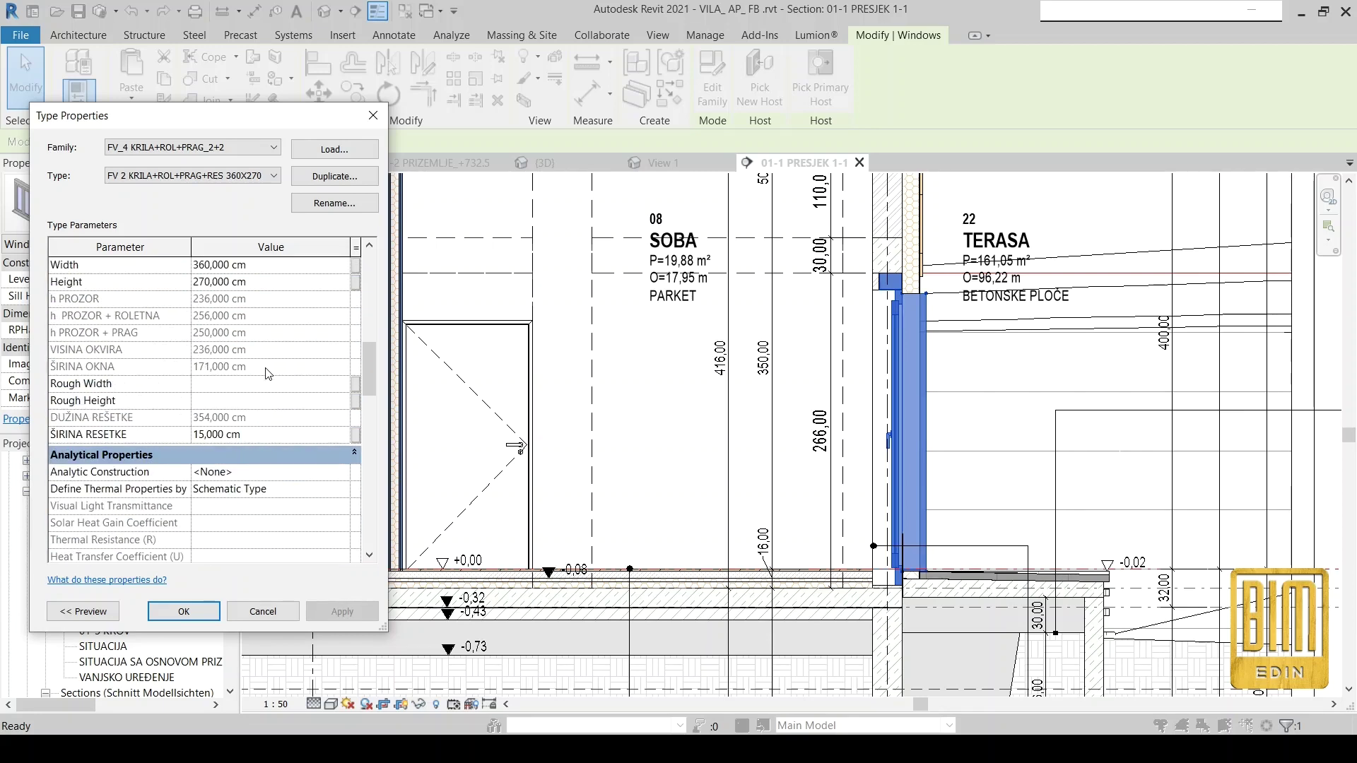
{"action": "scroll", "coordinate": [269, 373], "scroll_direction": "up", "scroll_amount": 2}
{"action": "scroll", "coordinate": [268, 373], "scroll_direction": "up", "scroll_amount": 4}
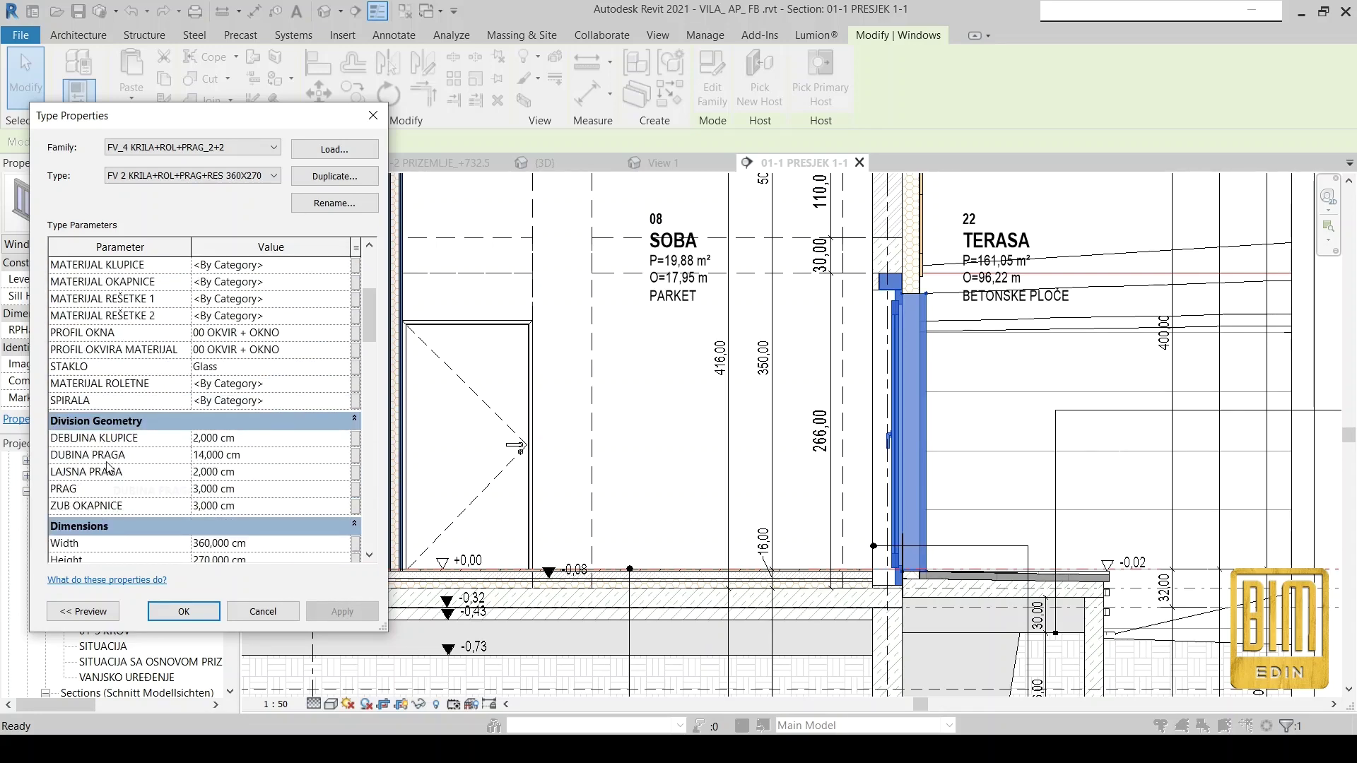
{"action": "type", "text": "16"}
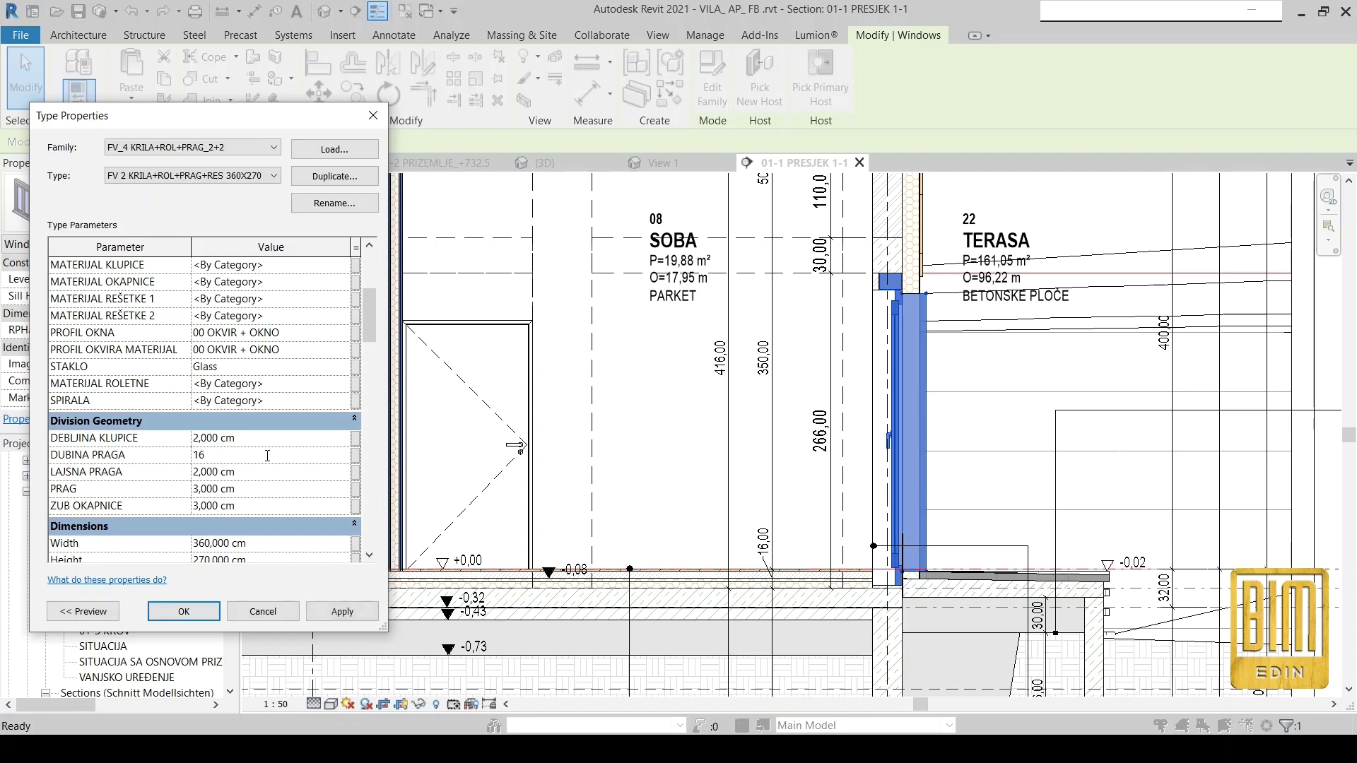
{"action": "key", "text": "Return"}
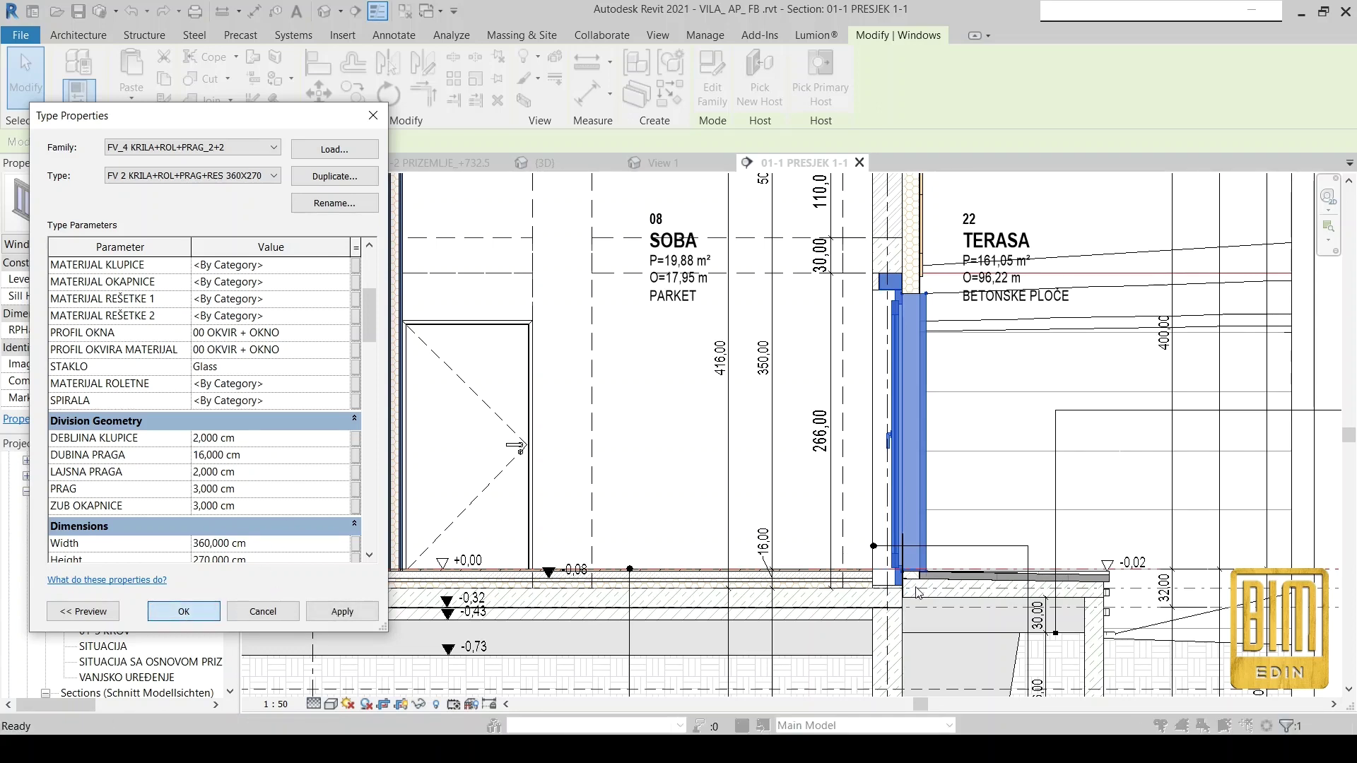
{"action": "key", "text": "Return"}
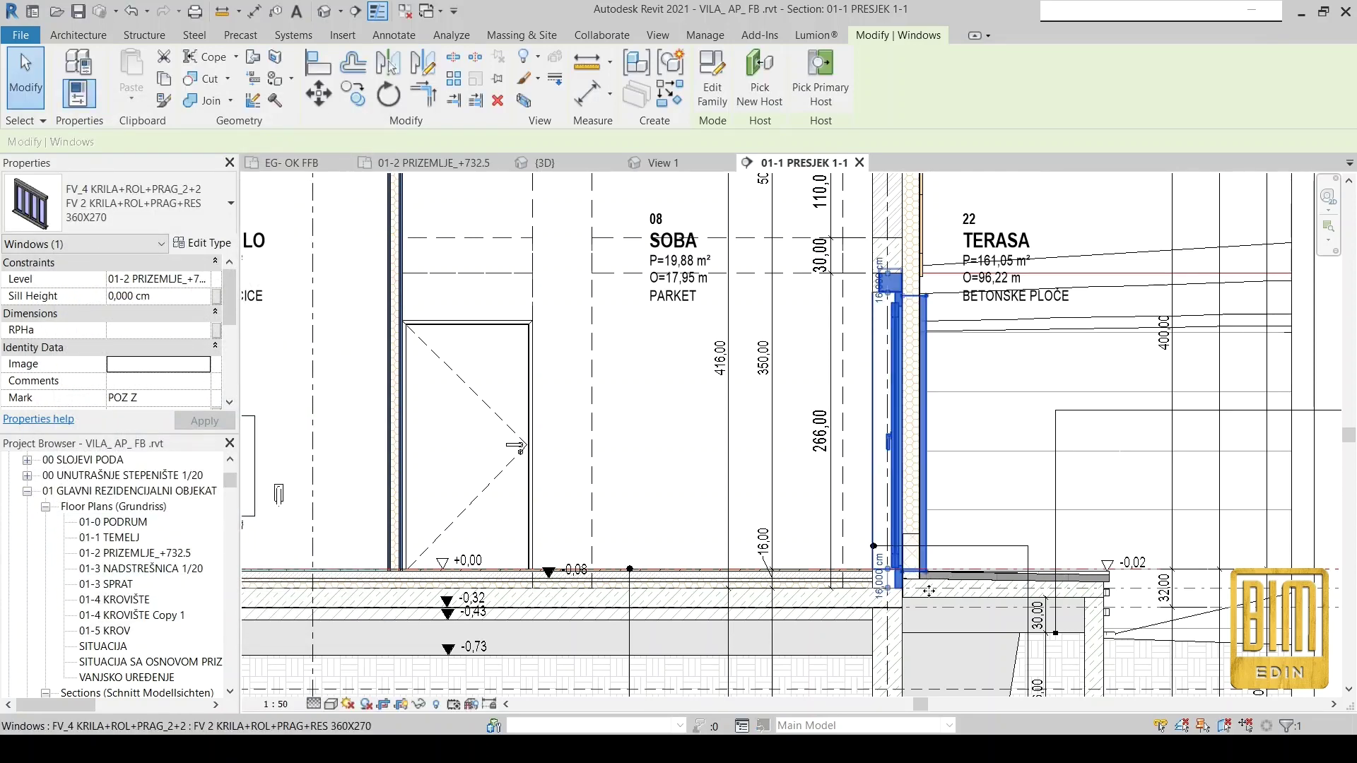
Open the 01-2 PRIZEMLJE_+732.5 floor plan.
{"action": "scroll", "coordinate": [889, 583], "scroll_direction": "up", "scroll_amount": 4}
{"action": "scroll", "coordinate": [876, 547], "scroll_direction": "down", "scroll_amount": 2}
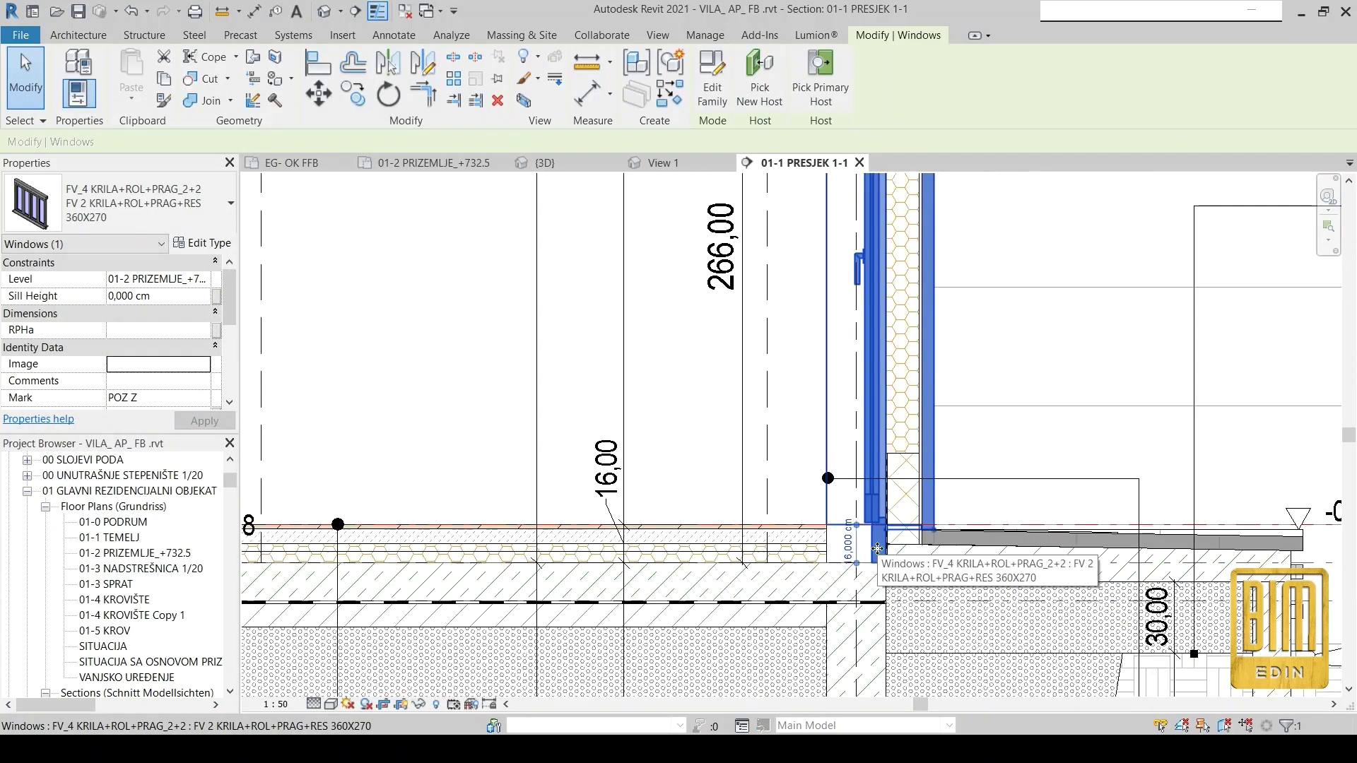
{"action": "double_click", "coordinate": [122, 559]}
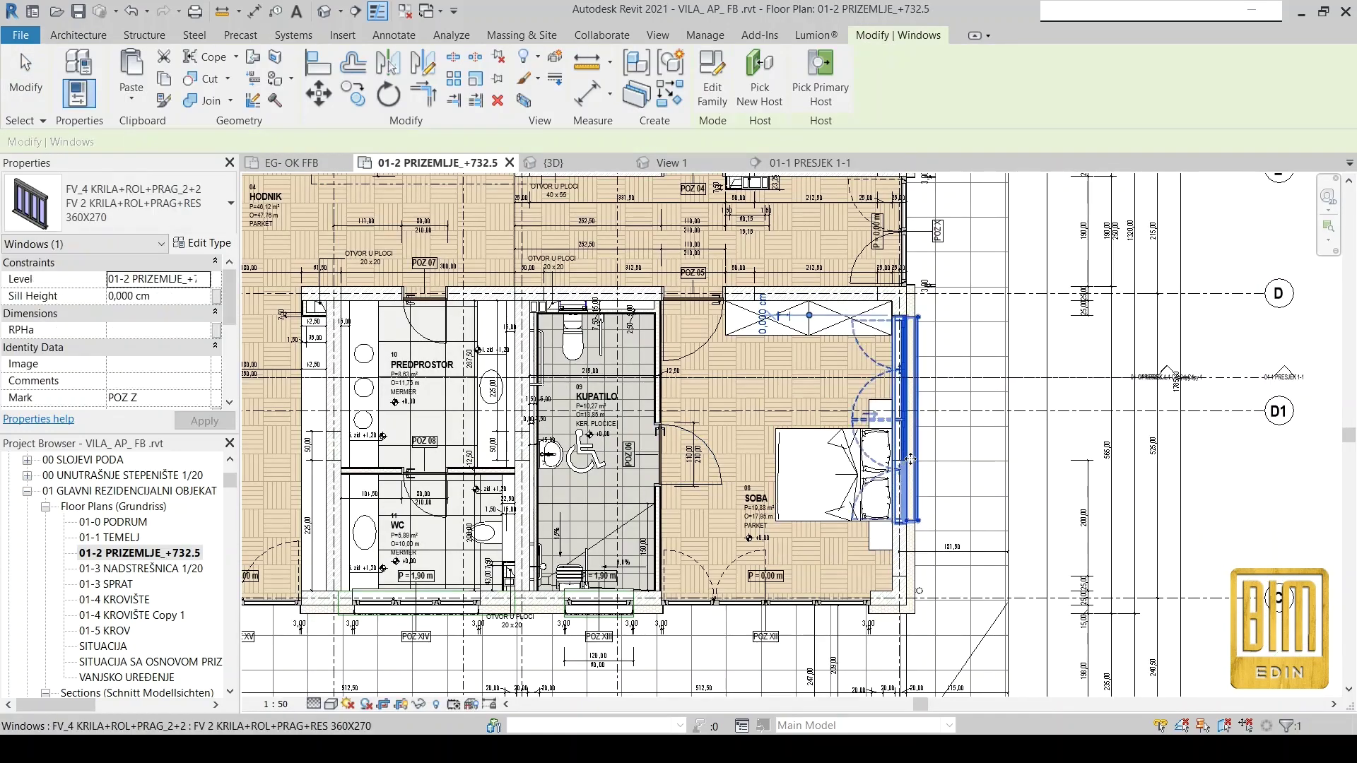
Select the window beside the bed and try Match Type, then cancel it.
{"action": "scroll", "coordinate": [911, 459], "scroll_direction": "up", "scroll_amount": 2}
{"action": "scroll", "coordinate": [912, 367], "scroll_direction": "up", "scroll_amount": 2}
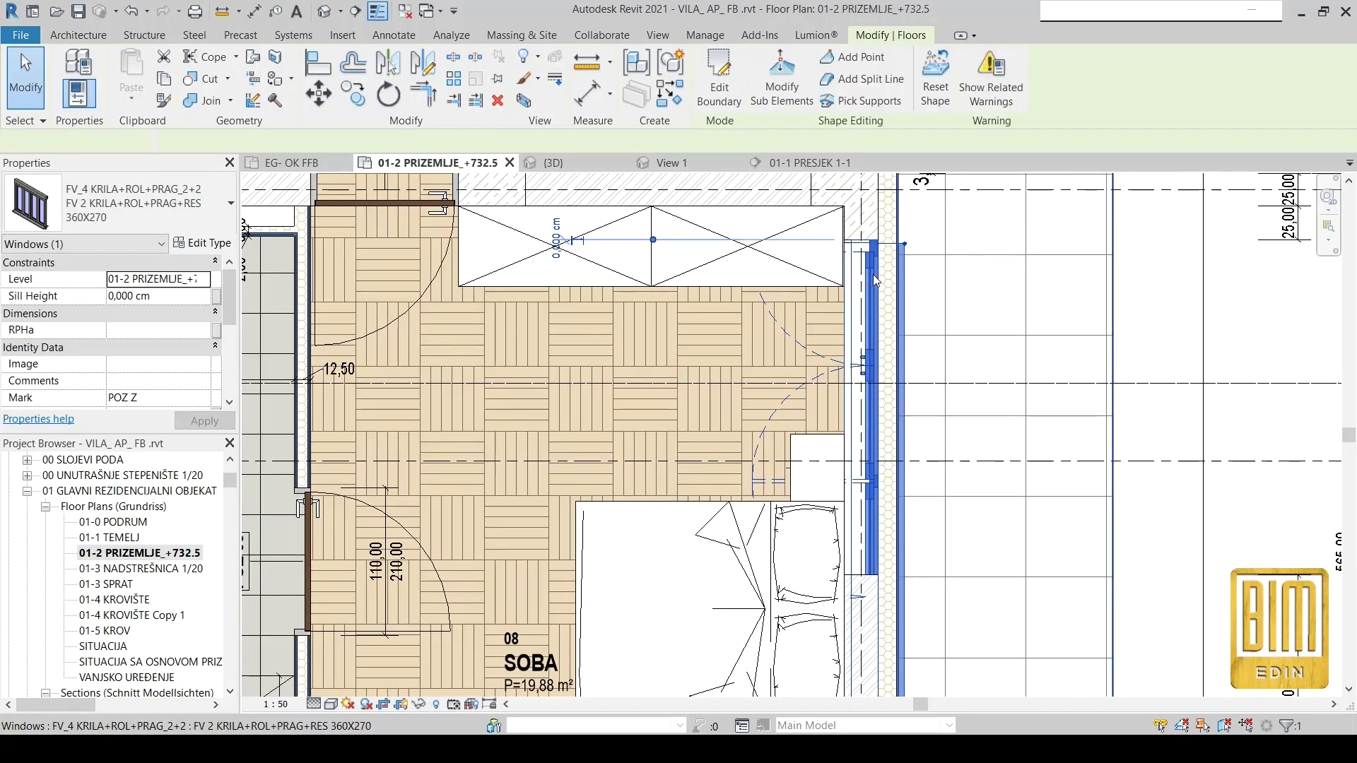
{"action": "key", "text": "Escape"}
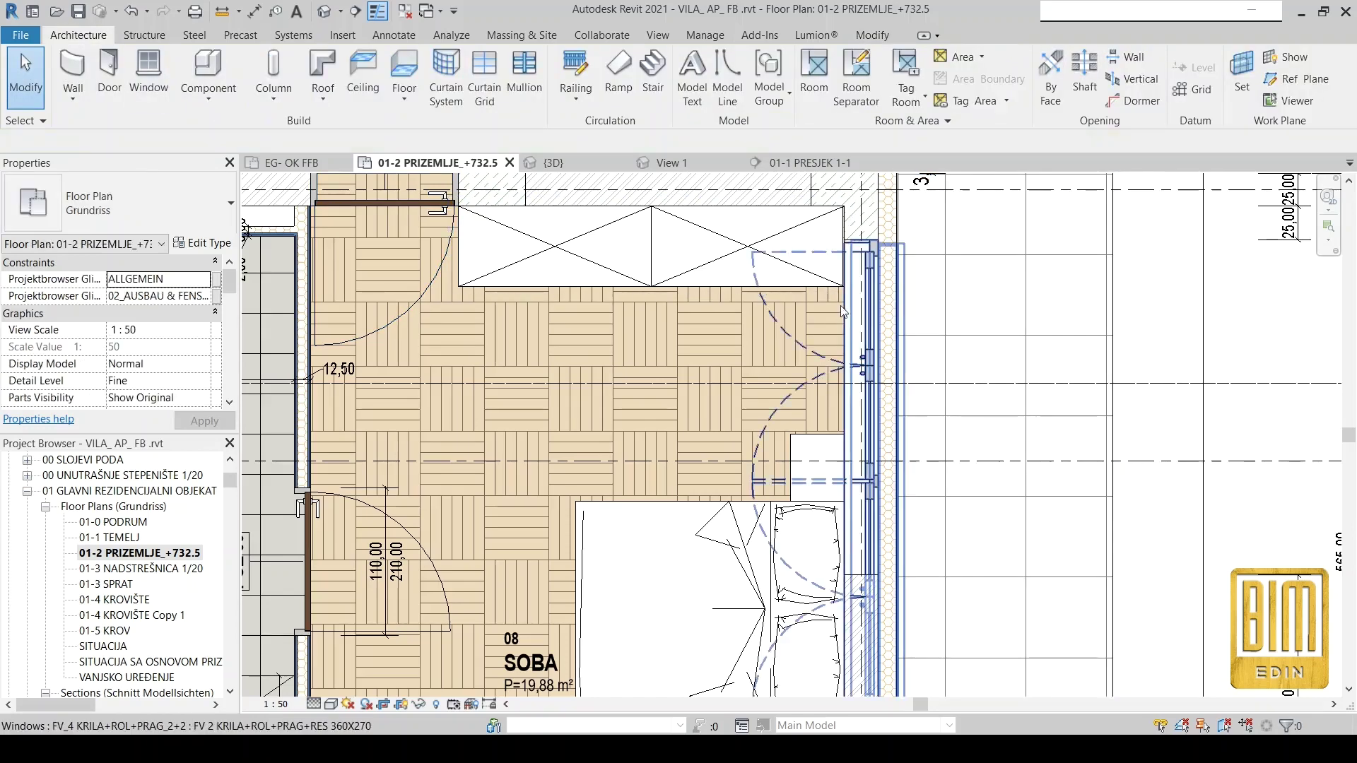
{"action": "scroll", "coordinate": [842, 311], "scroll_direction": "down", "scroll_amount": 2}
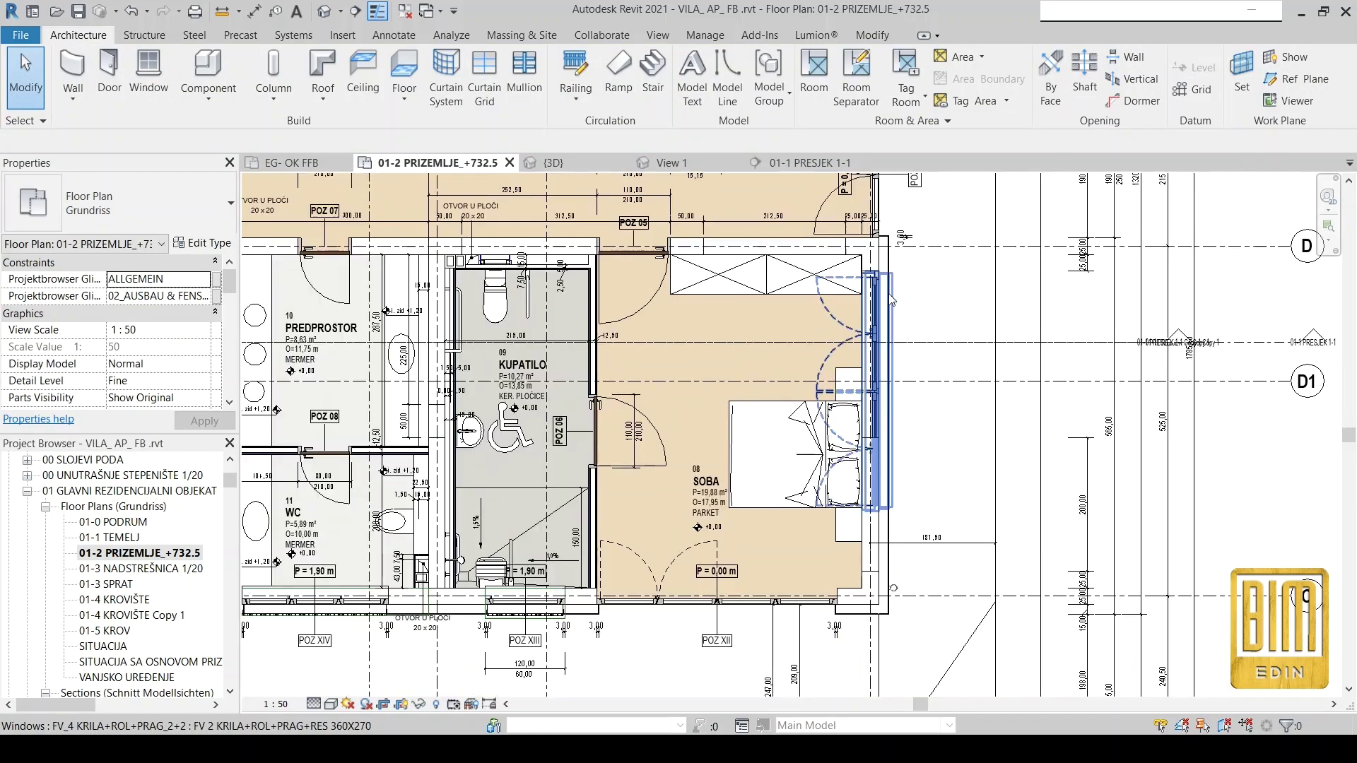
{"action": "left_click", "coordinate": [870, 335]}
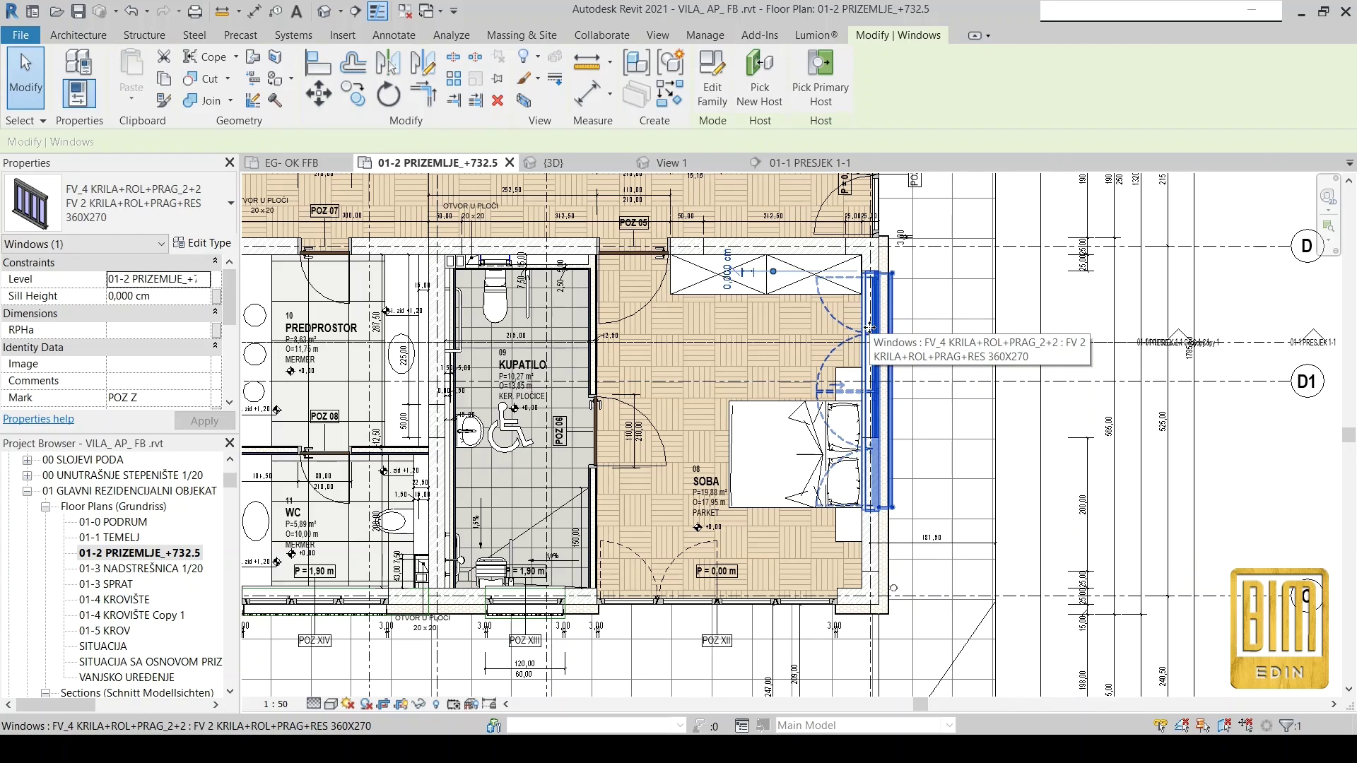
{"action": "key", "text": "m"}
{"action": "key", "text": "a"}
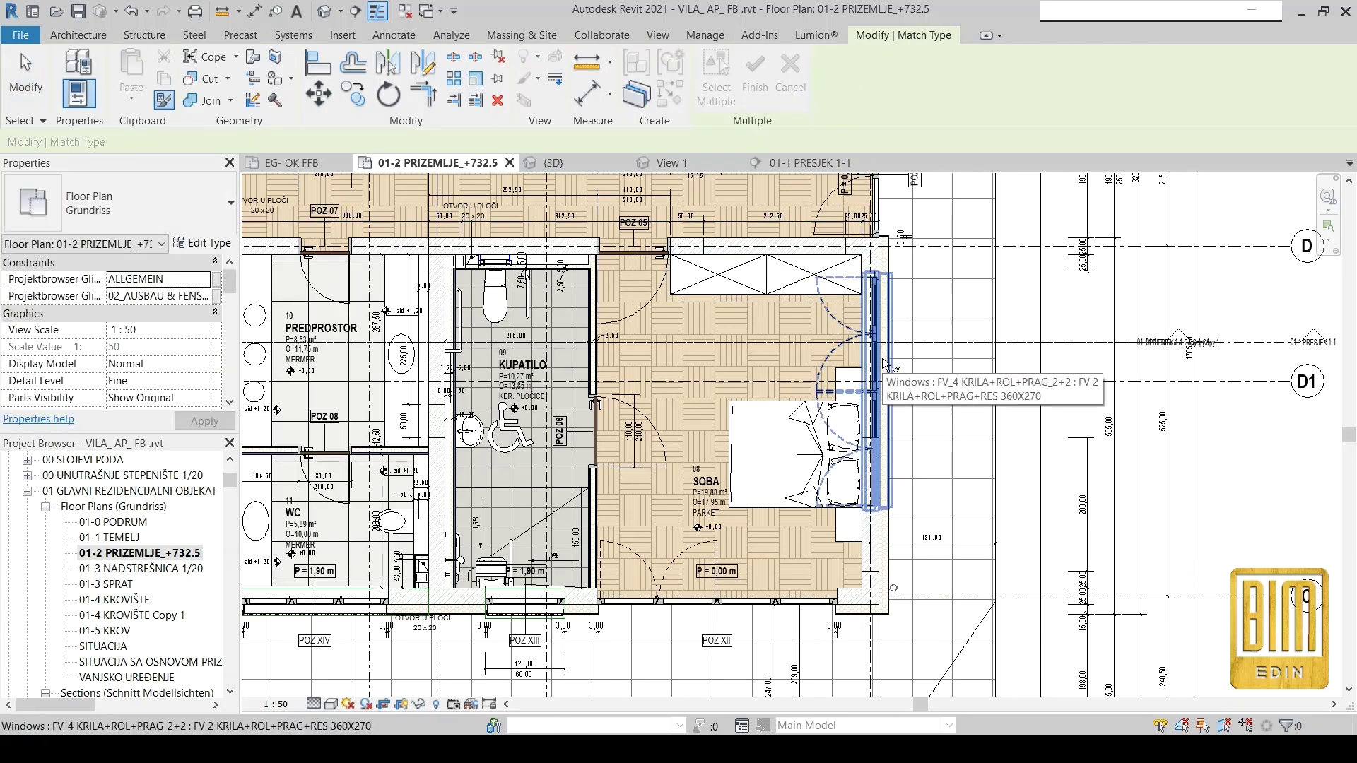
{"action": "key", "text": "Escape"}
Swap the old FE TÜR 4 tlg window's type, then undo the replacement.
{"action": "left_click", "coordinate": [842, 320]}
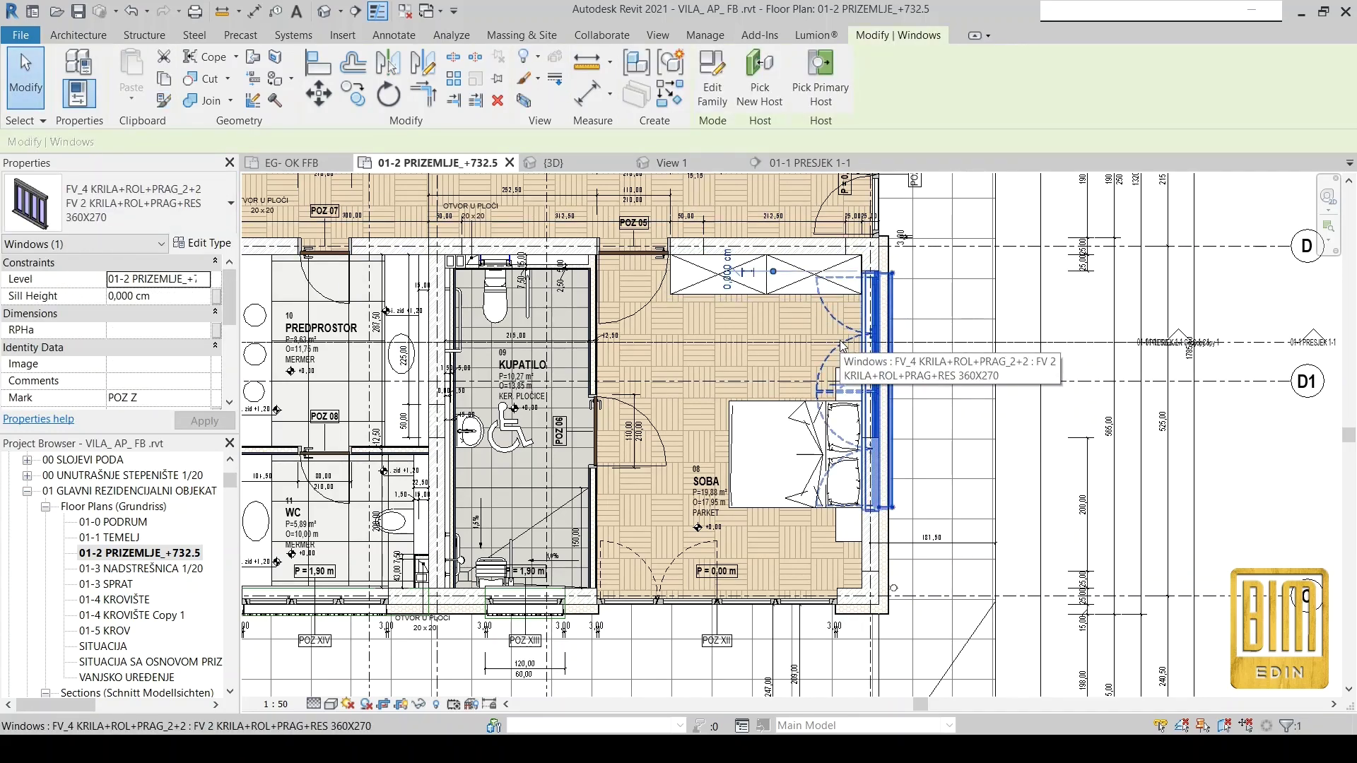
{"action": "left_click", "coordinate": [769, 601]}
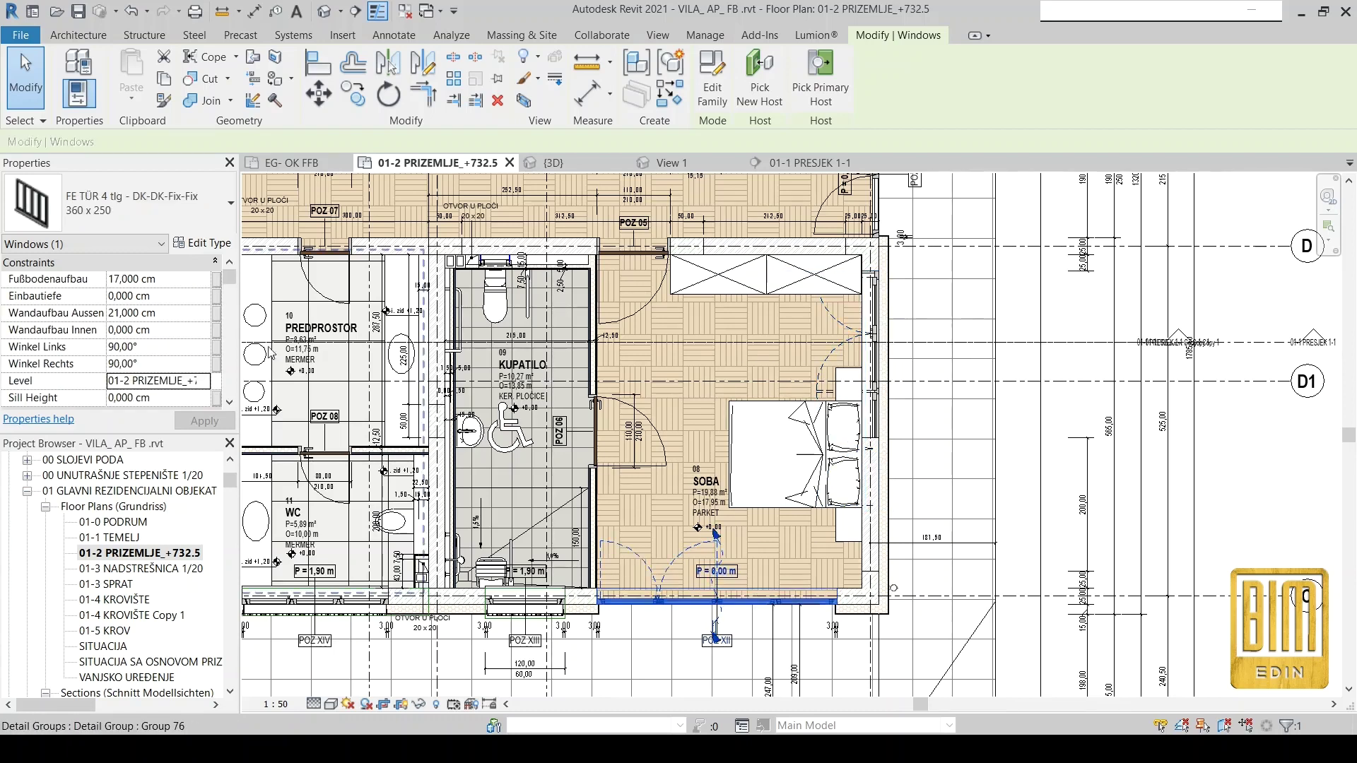
{"action": "left_click", "coordinate": [170, 207]}
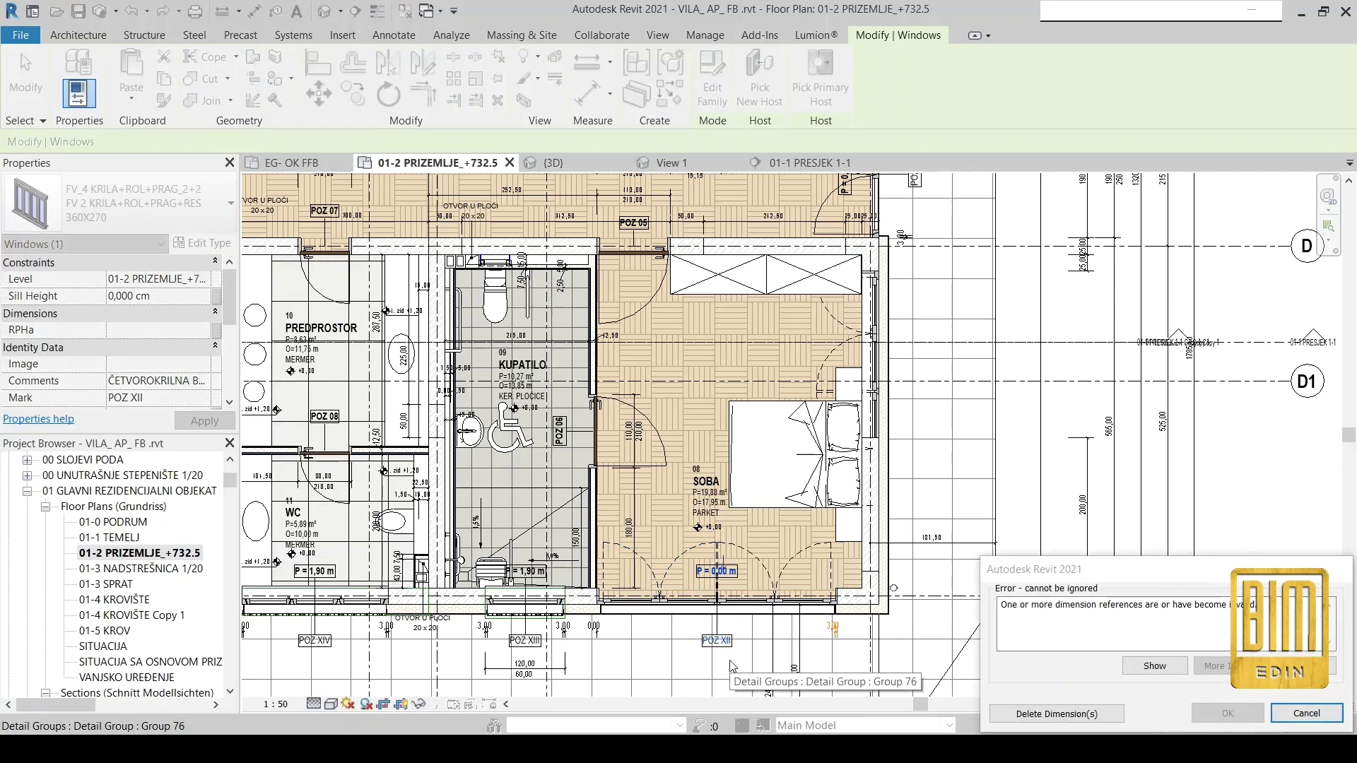
{"action": "left_click", "coordinate": [1057, 714]}
{"action": "scroll", "coordinate": [597, 622], "scroll_direction": "up", "scroll_amount": 2}
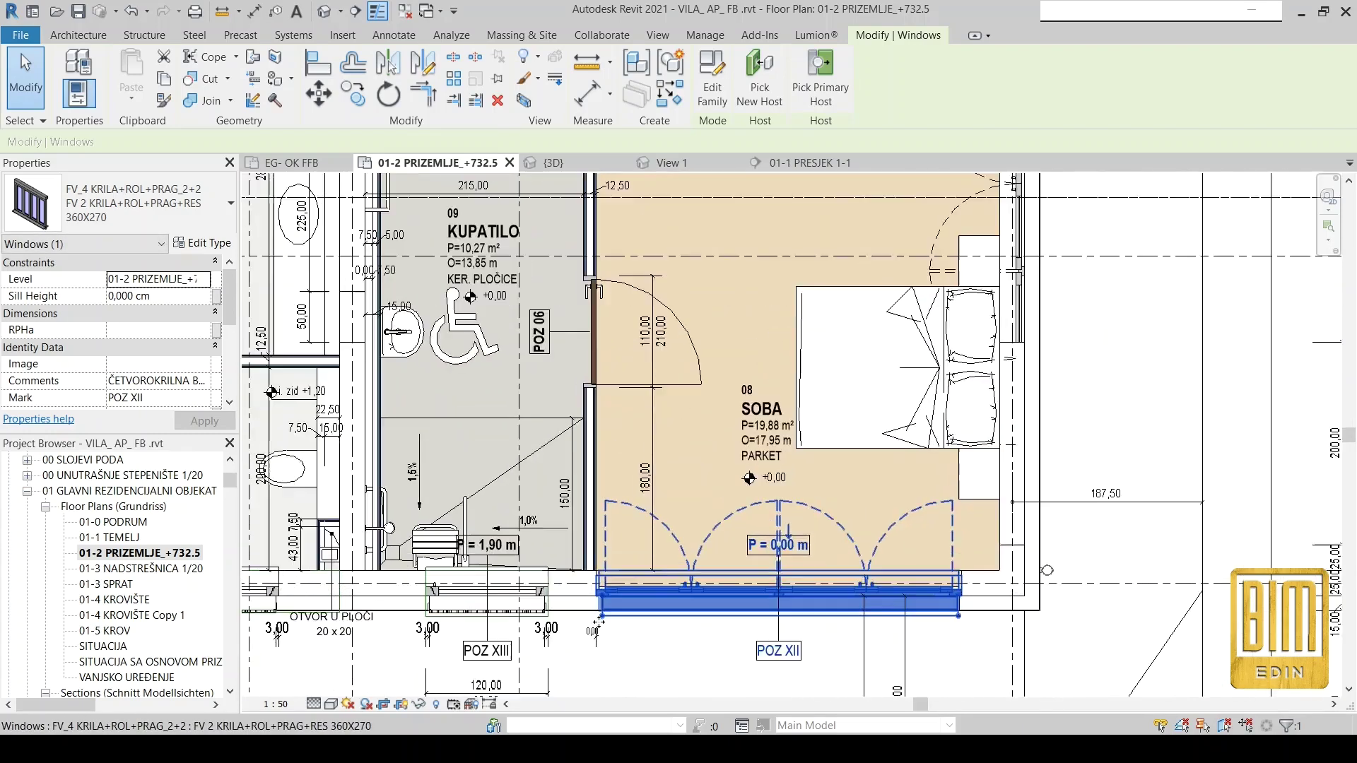
{"action": "scroll", "coordinate": [597, 621], "scroll_direction": "up", "scroll_amount": 2}
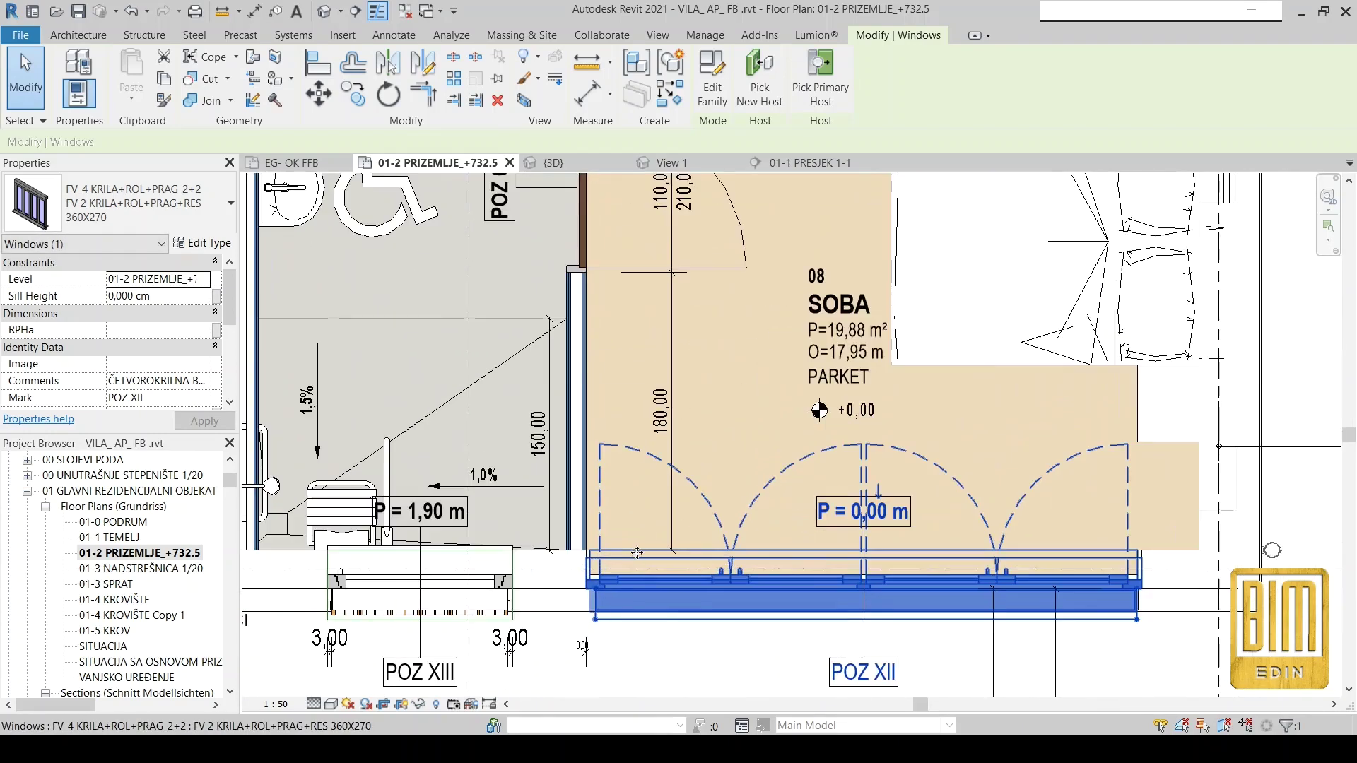
{"action": "left_click", "coordinate": [132, 15]}
Open the type properties of the bedside FV 2 KRILA+ROL+PRAG+RES 360X270 window.
{"action": "scroll", "coordinate": [811, 578], "scroll_direction": "down", "scroll_amount": 2}
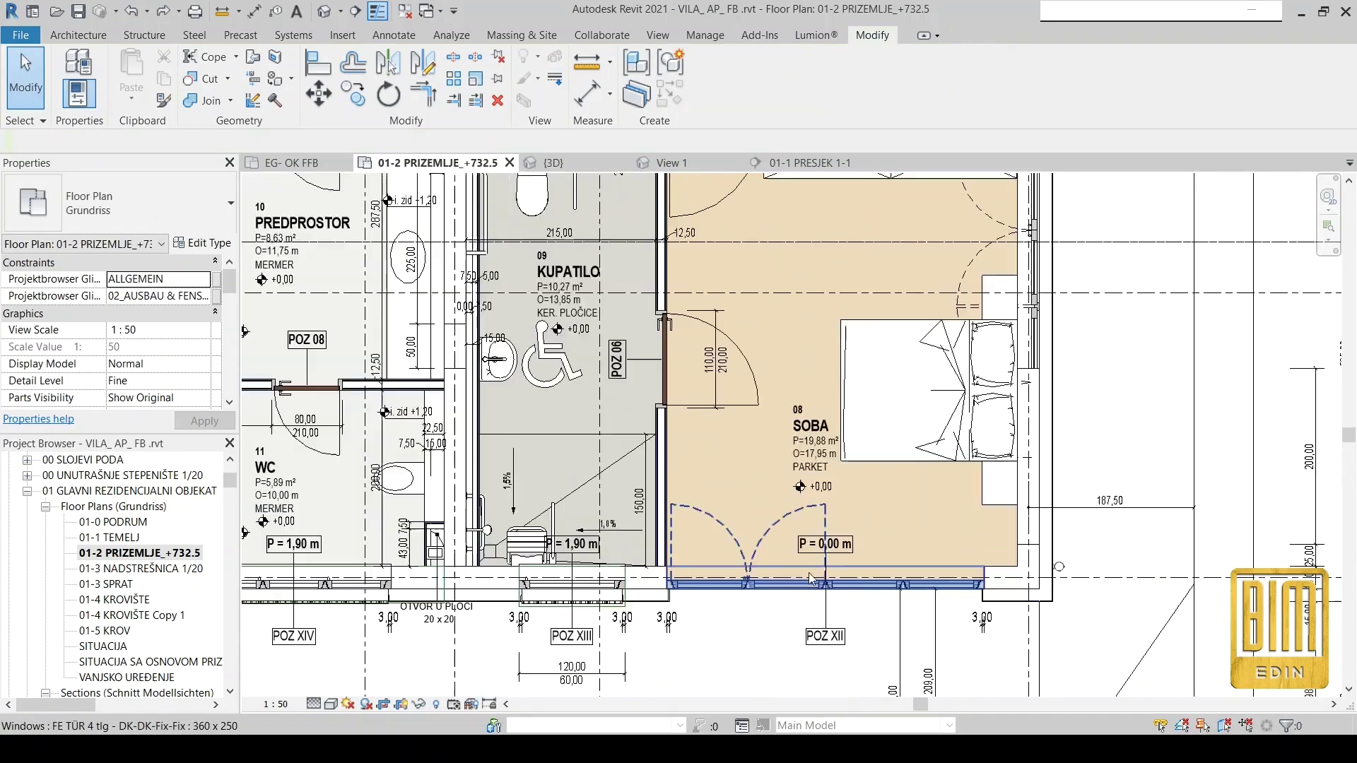
{"action": "left_click", "coordinate": [1046, 318]}
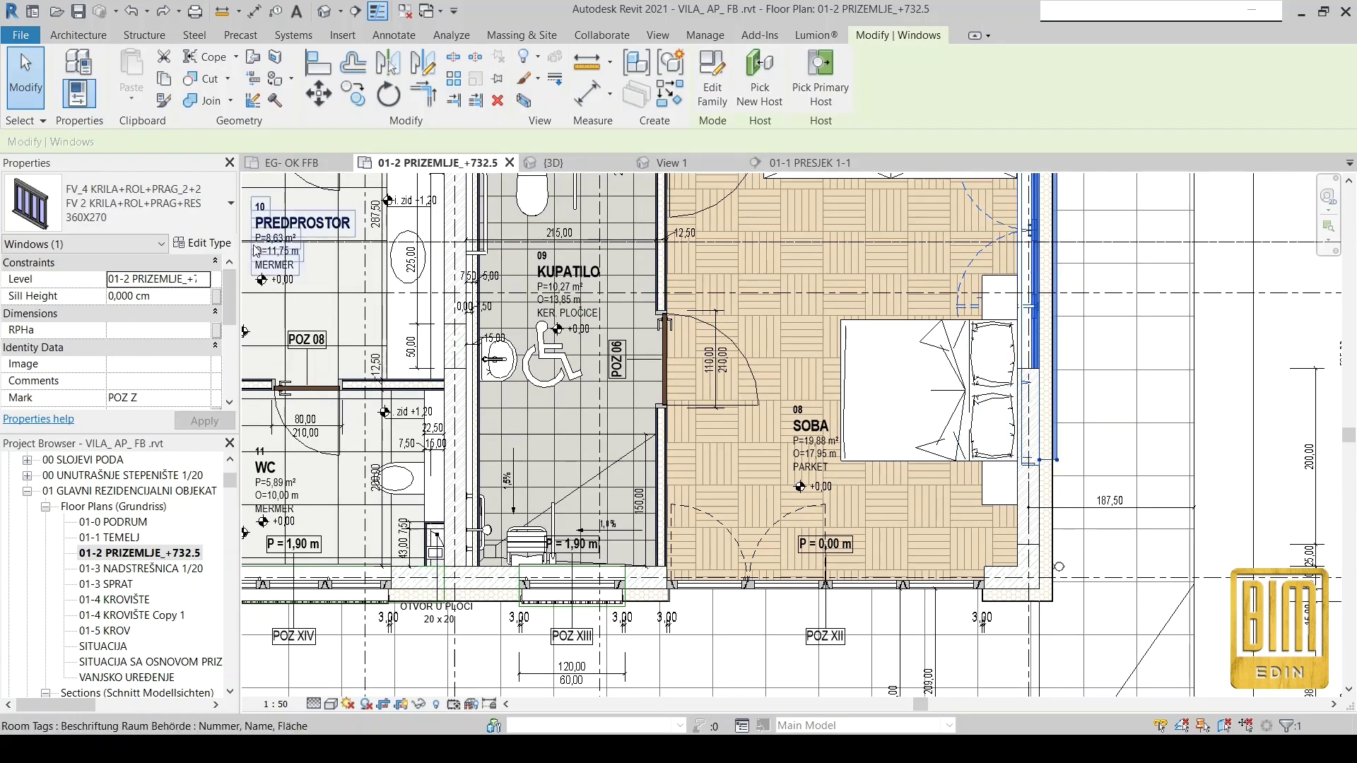
{"action": "left_click", "coordinate": [201, 243]}
Set the 360X270 type's PRELAZ UNUTRAŠNJEG MALT to 0 cm and confirm the type changes.
{"action": "scroll", "coordinate": [305, 480], "scroll_direction": "down", "scroll_amount": 5}
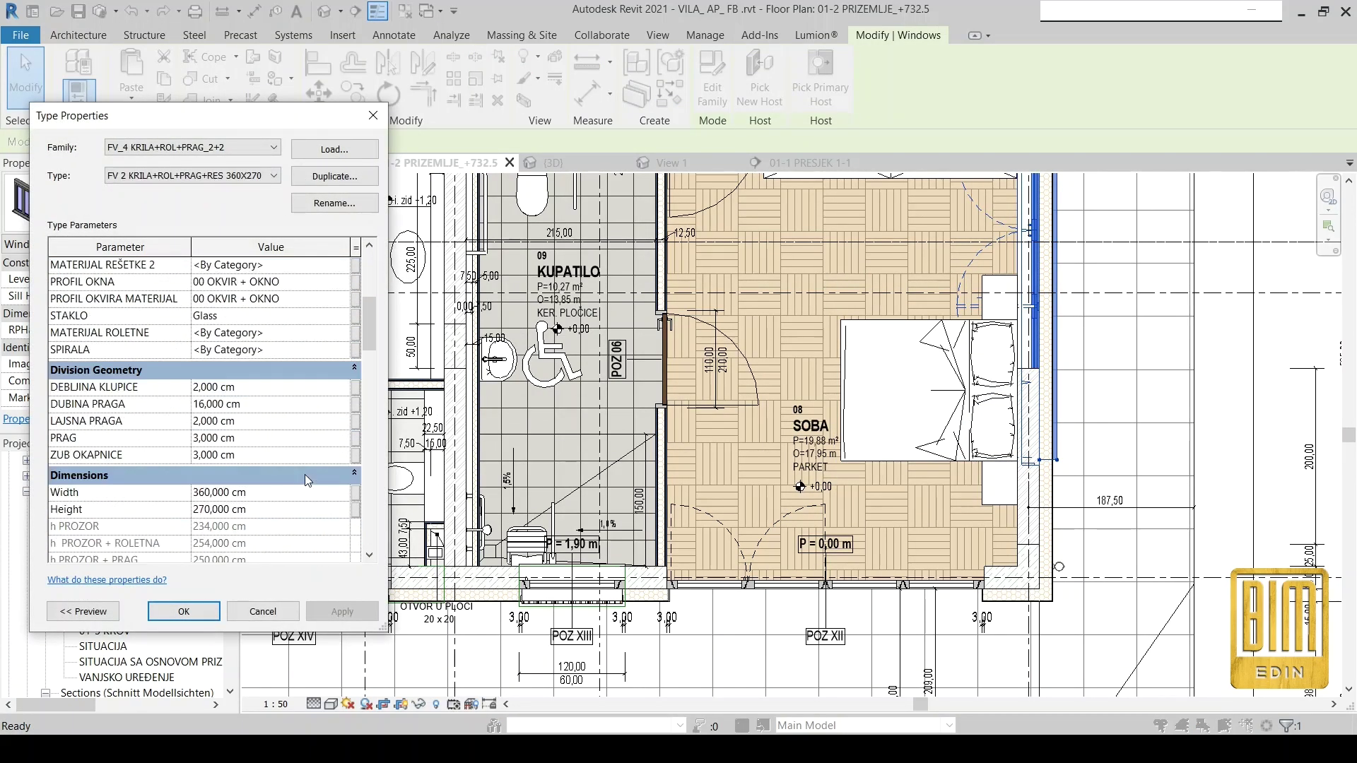
{"action": "scroll", "coordinate": [306, 478], "scroll_direction": "down", "scroll_amount": 2}
{"action": "scroll", "coordinate": [305, 478], "scroll_direction": "down", "scroll_amount": 3}
{"action": "scroll", "coordinate": [305, 478], "scroll_direction": "down", "scroll_amount": 3}
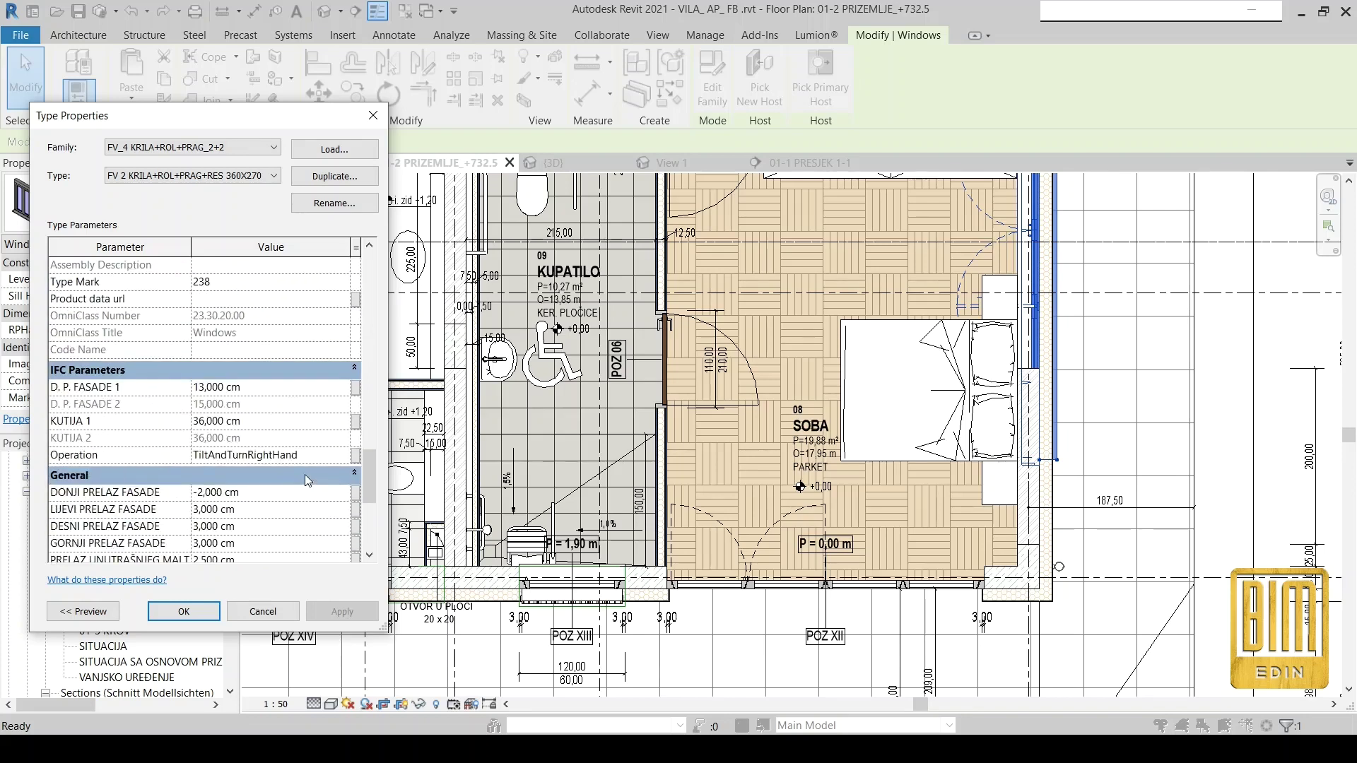
{"action": "scroll", "coordinate": [305, 477], "scroll_direction": "down", "scroll_amount": 3}
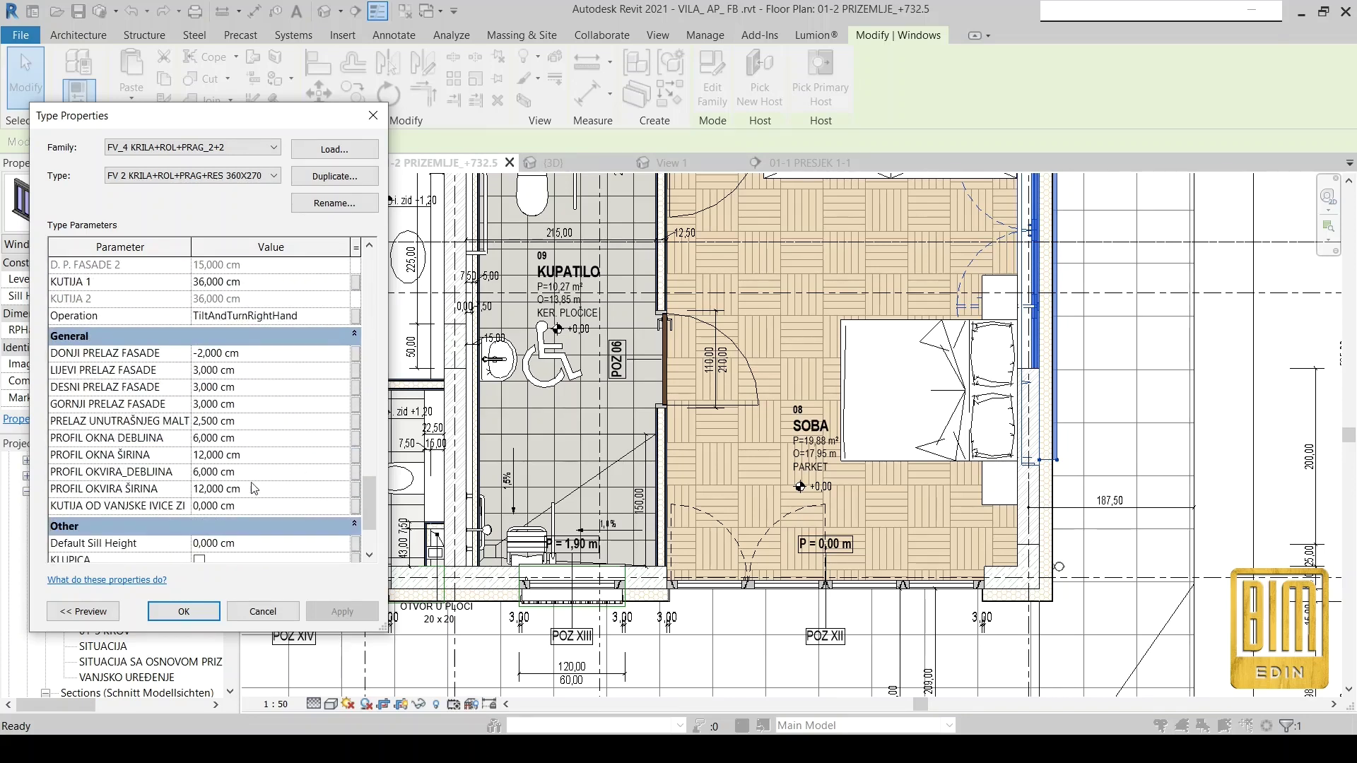
{"action": "left_click", "coordinate": [254, 423]}
{"action": "type", "text": "0"}
{"action": "left_click", "coordinate": [347, 612]}
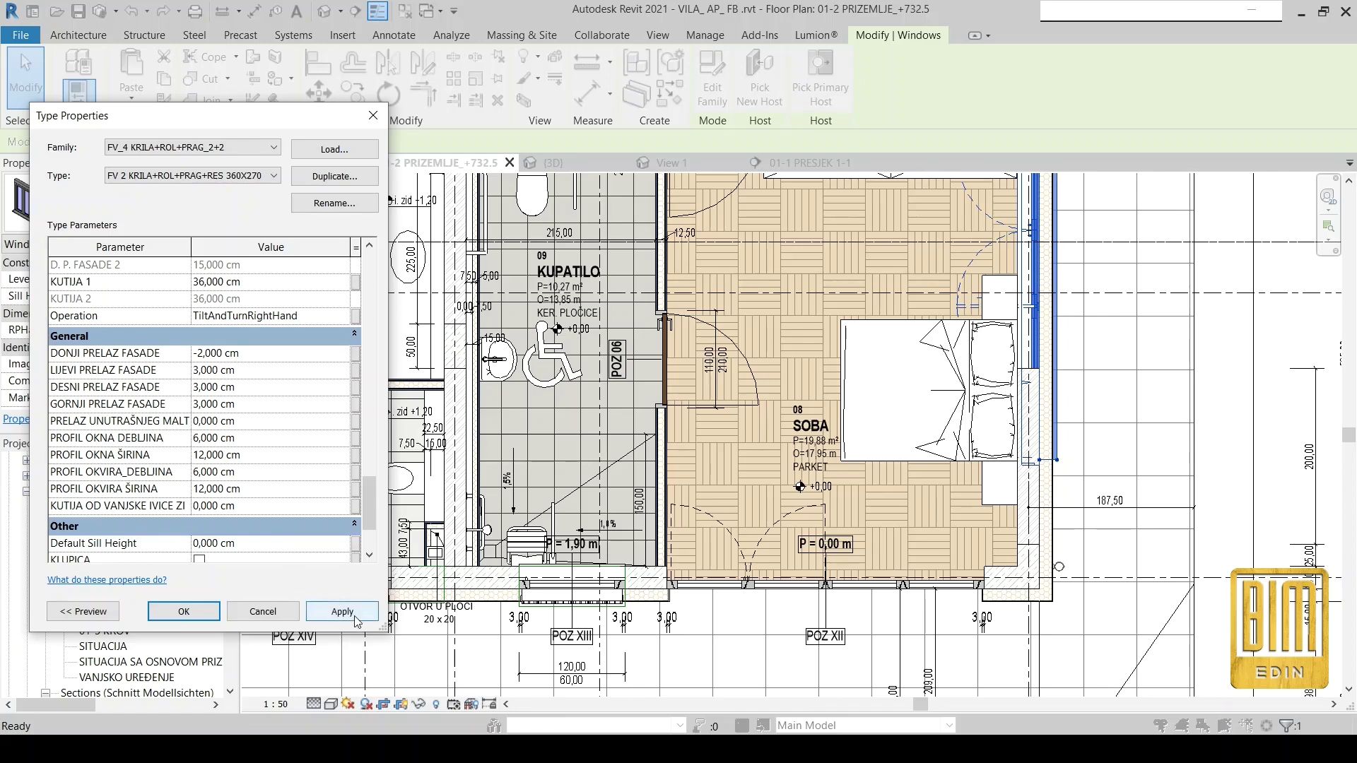
{"action": "left_click", "coordinate": [185, 612]}
Inspect a nearby window on the ground-floor plan, then clear the selection.
{"action": "scroll", "coordinate": [1058, 346], "scroll_direction": "down", "scroll_amount": 2}
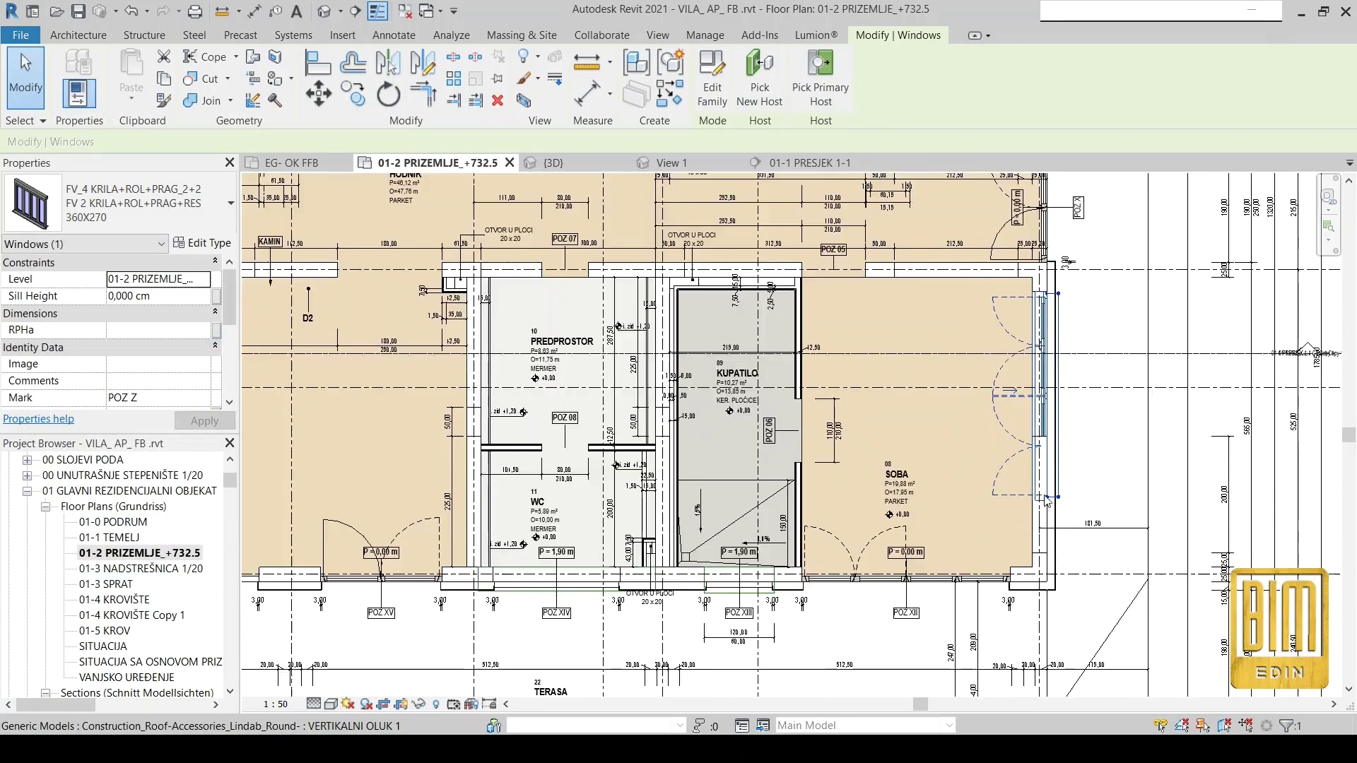
{"action": "scroll", "coordinate": [1057, 346], "scroll_direction": "up", "scroll_amount": 2}
{"action": "scroll", "coordinate": [1058, 347], "scroll_direction": "up", "scroll_amount": 3}
{"action": "scroll", "coordinate": [1058, 347], "scroll_direction": "up", "scroll_amount": 2}
{"action": "key", "text": "Escape"}
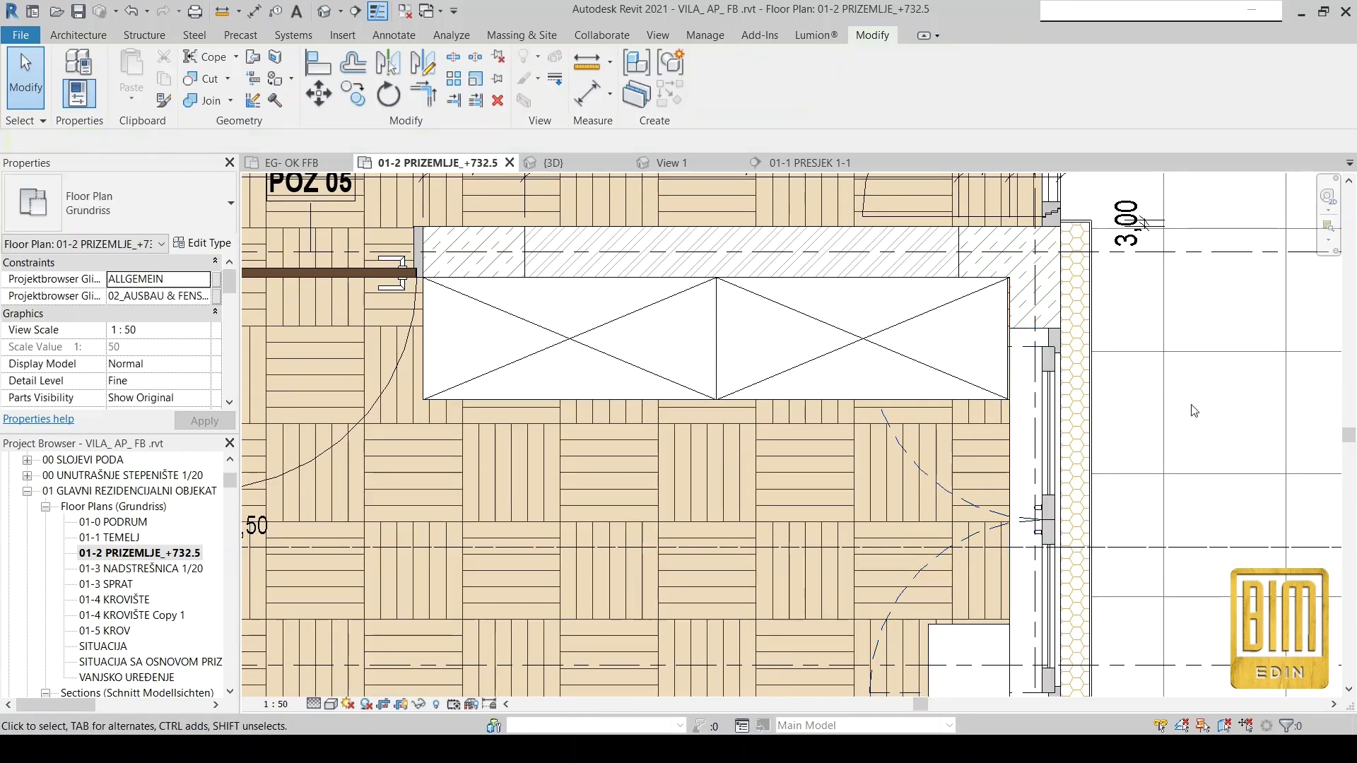
{"action": "scroll", "coordinate": [1064, 367], "scroll_direction": "down", "scroll_amount": 2}
{"action": "scroll", "coordinate": [1064, 368], "scroll_direction": "down", "scroll_amount": 2}
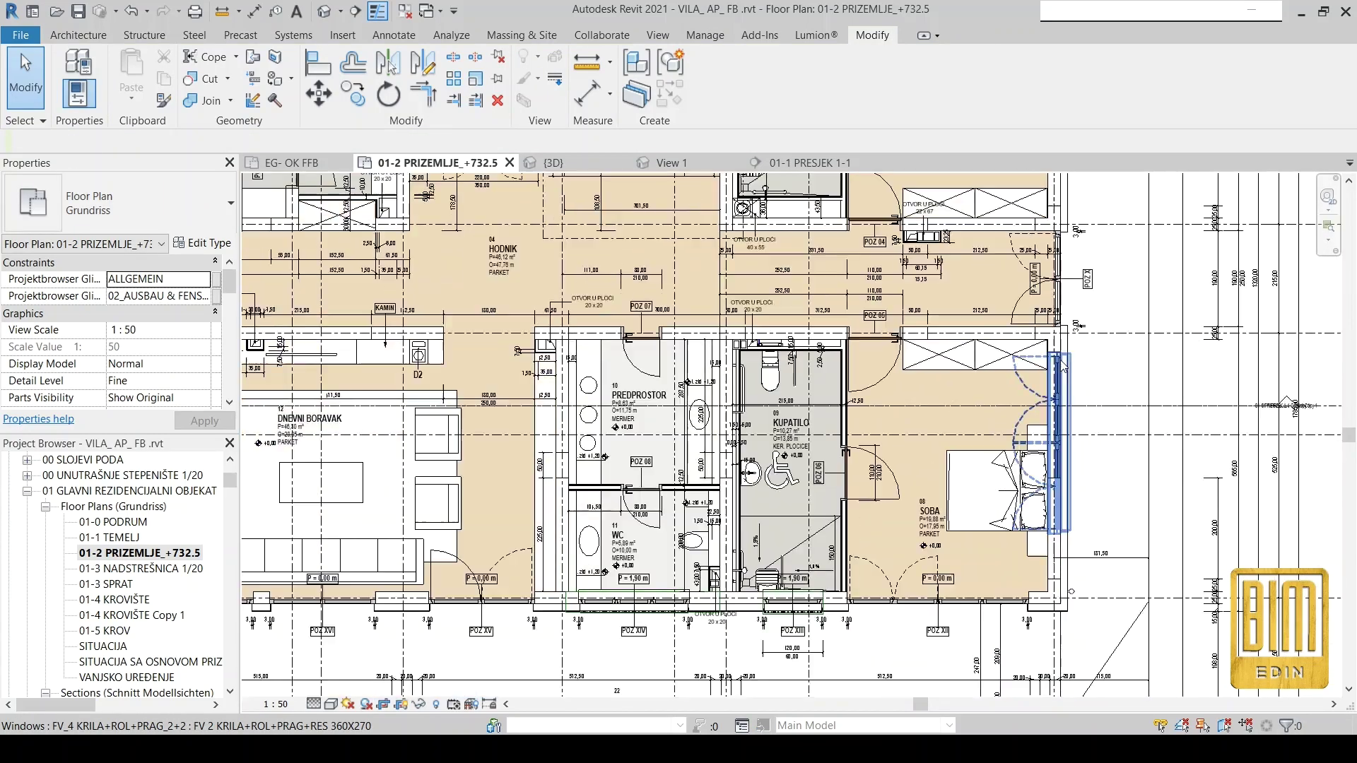
{"action": "left_click", "coordinate": [1065, 372]}
{"action": "key", "text": "Escape"}
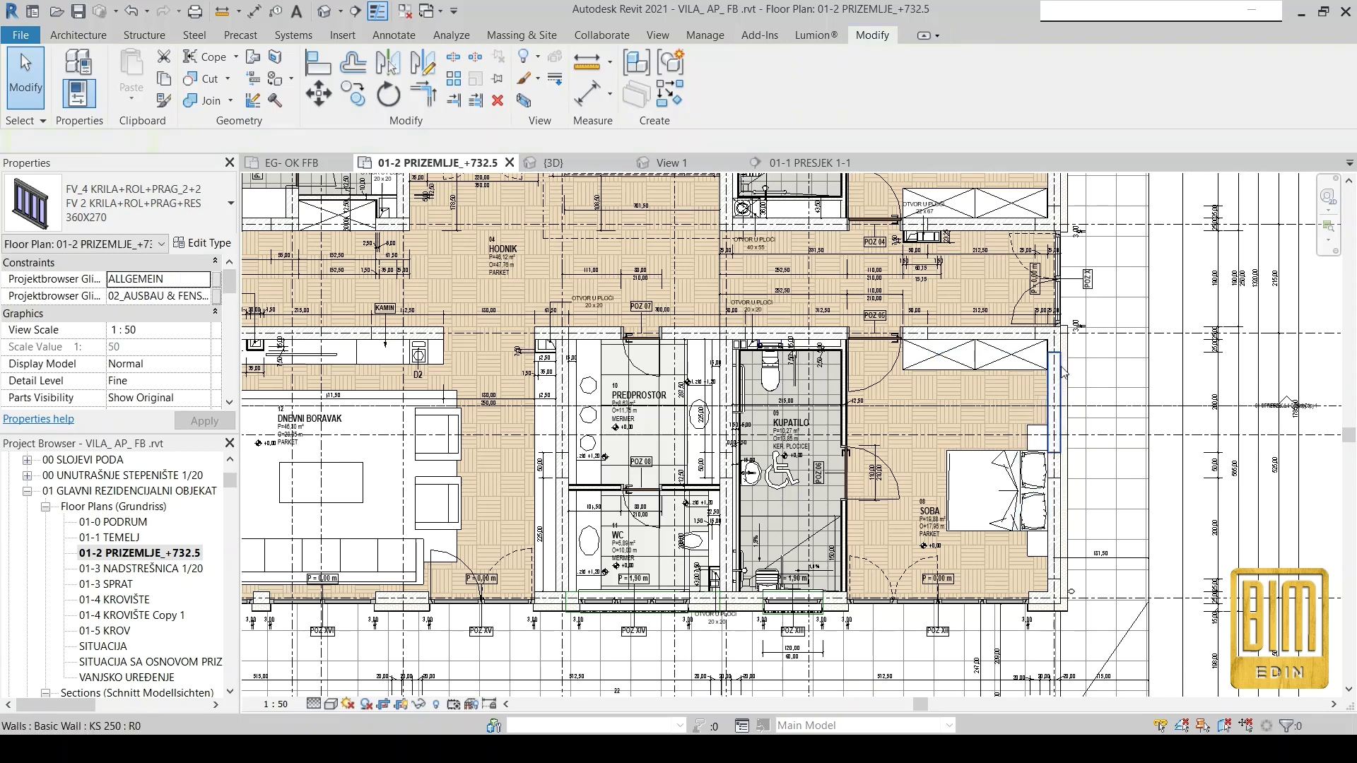
{"action": "scroll", "coordinate": [932, 620], "scroll_direction": "up", "scroll_amount": 3}
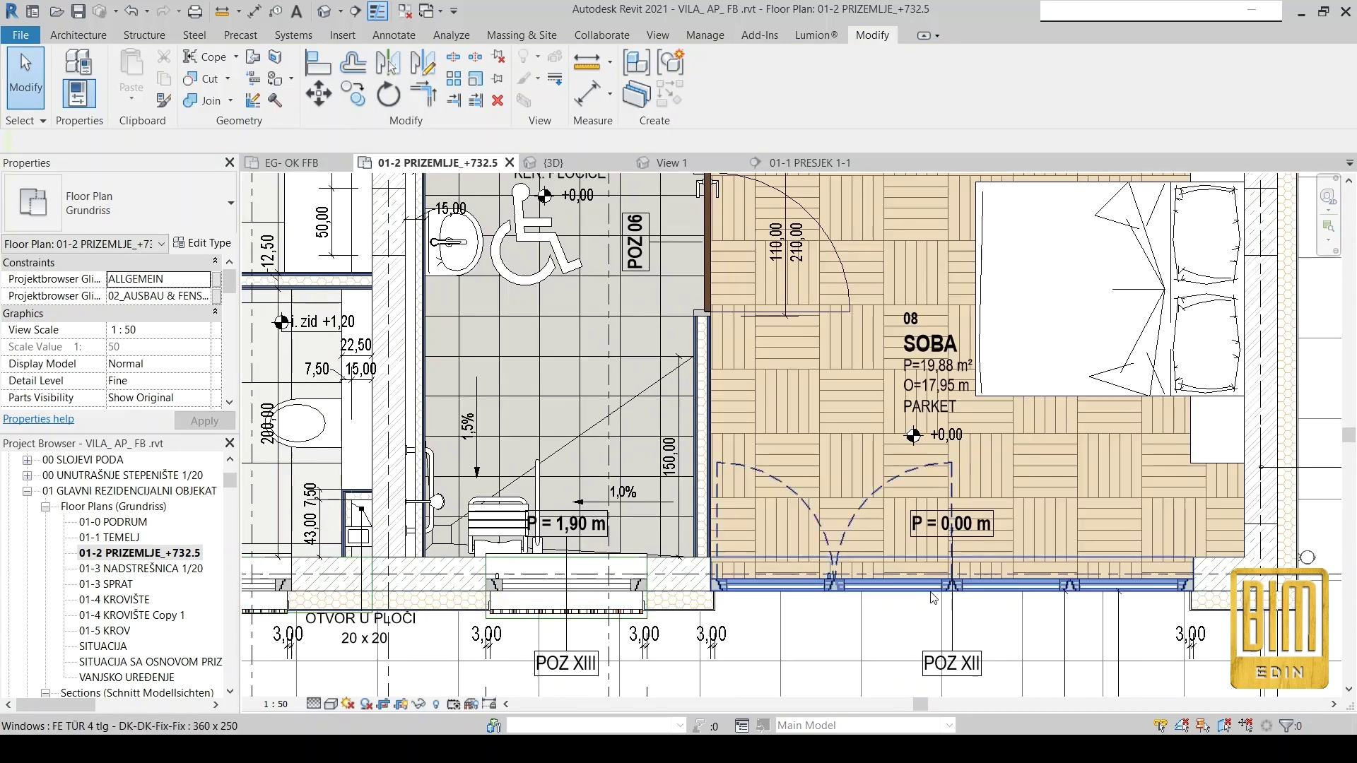
Change the SOBA POZ XII window to the FV 2 KRILA+ROL+PRAG+RES 360X270 type, deleting its broken dimensions.
{"action": "left_click", "coordinate": [933, 597]}
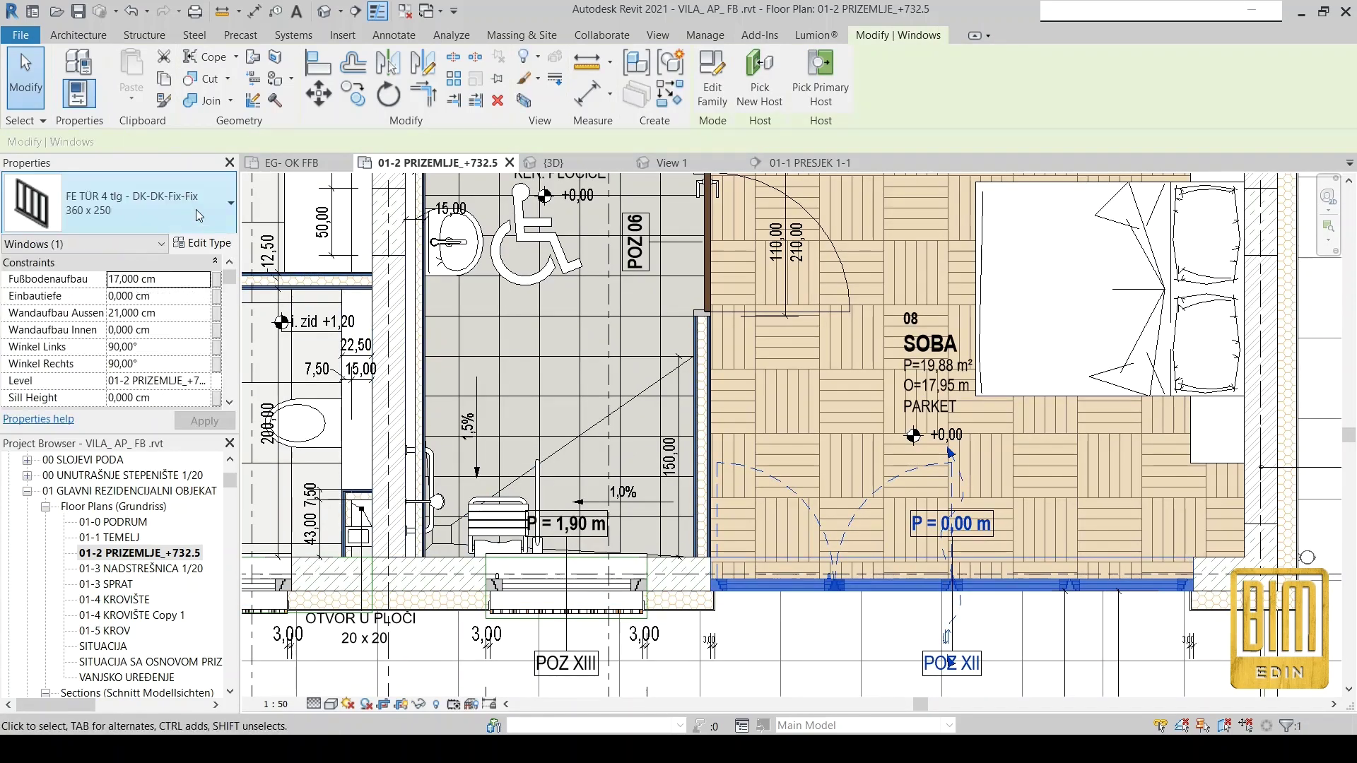
{"action": "left_click", "coordinate": [199, 215]}
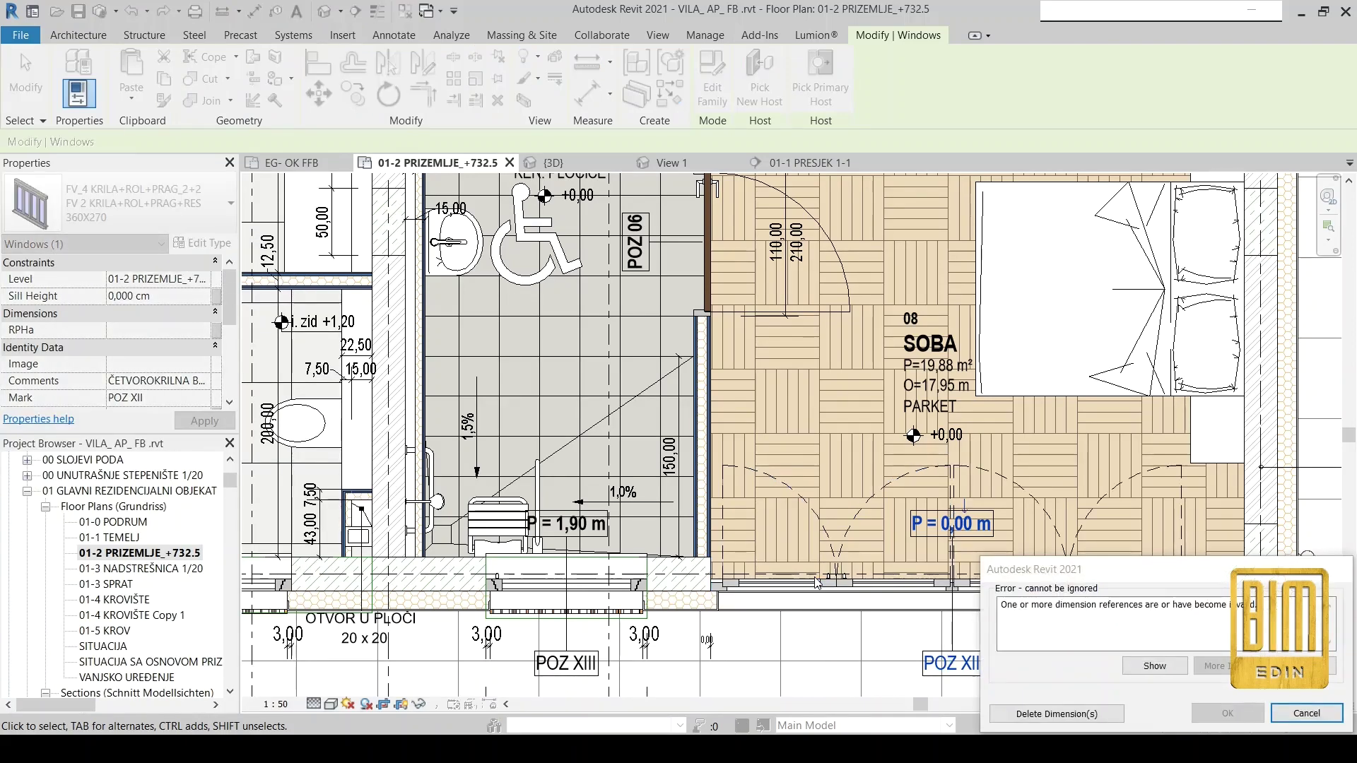
{"action": "left_click", "coordinate": [1055, 714]}
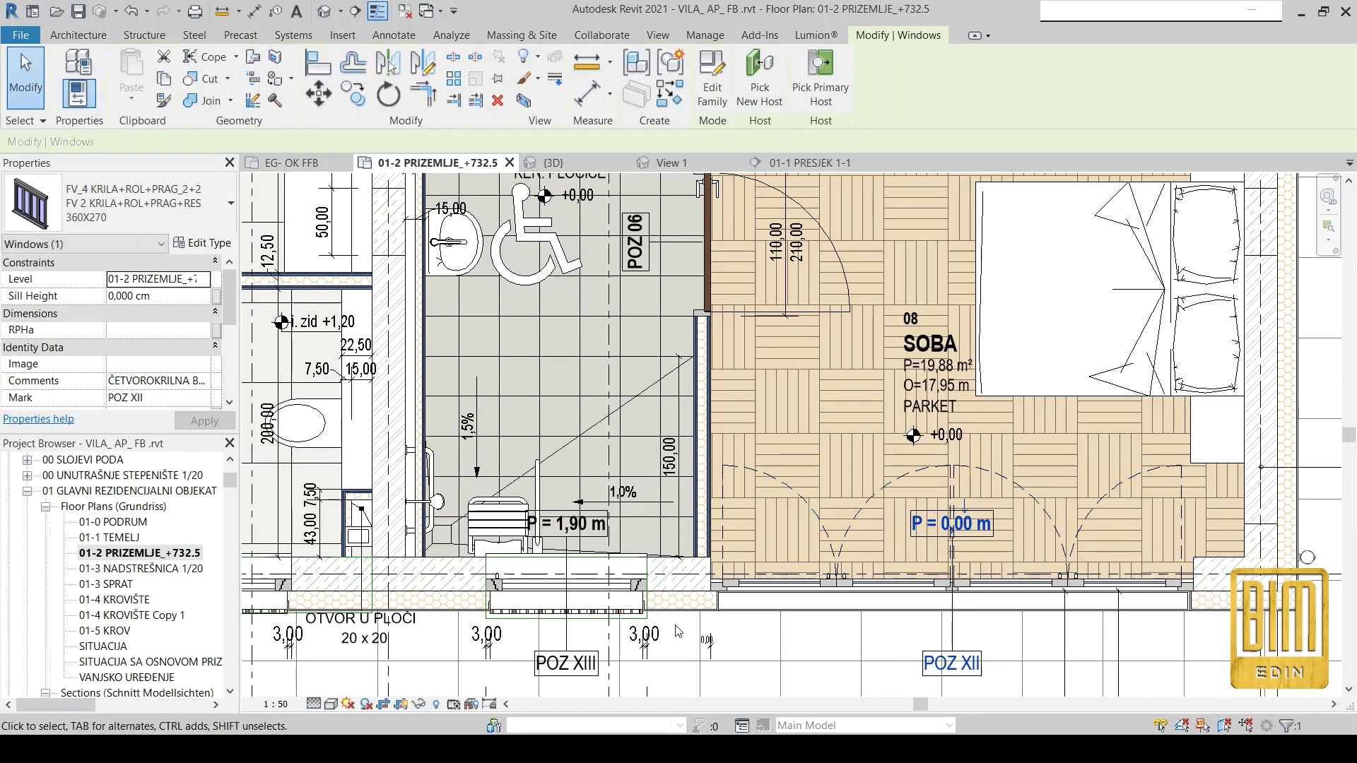
{"action": "scroll", "coordinate": [1181, 629], "scroll_direction": "up", "scroll_amount": 3}
{"action": "scroll", "coordinate": [1194, 635], "scroll_direction": "up", "scroll_amount": 2}
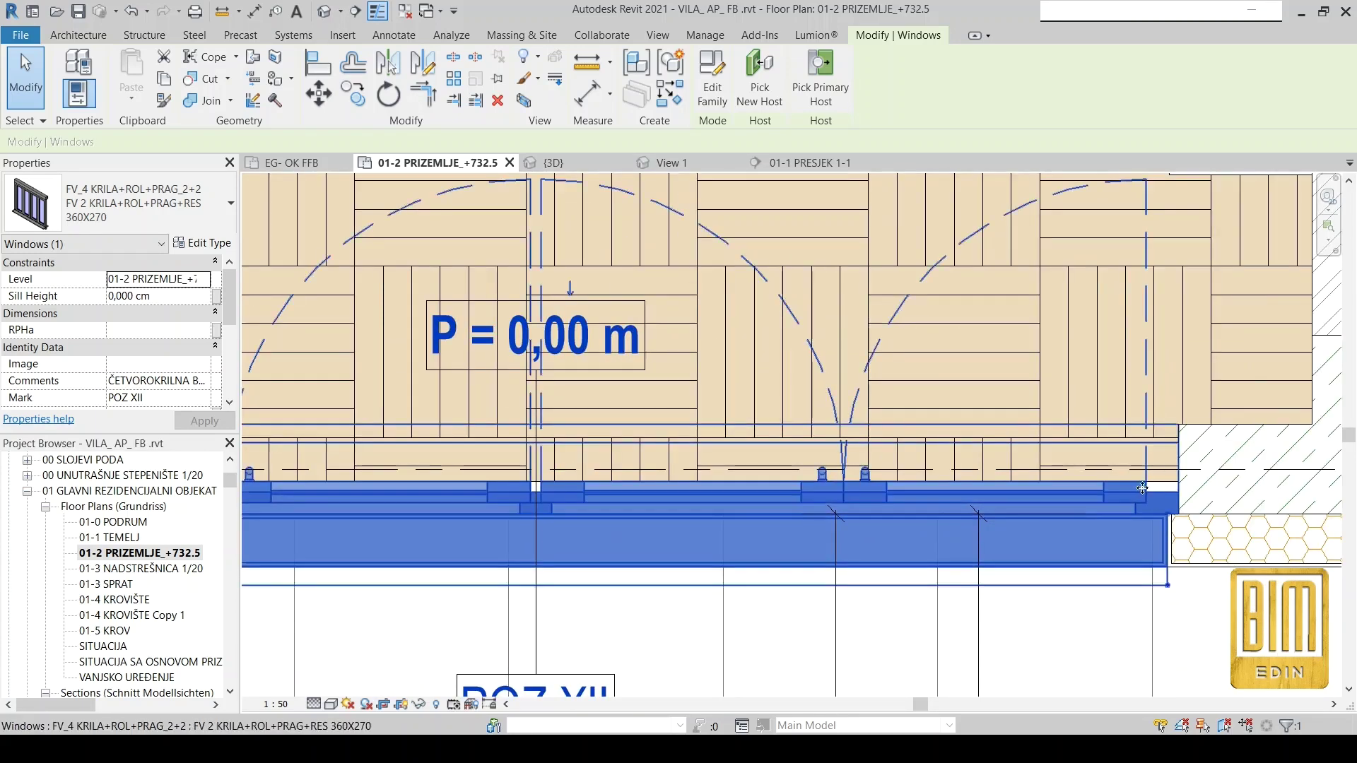
{"action": "left_click", "coordinate": [1204, 639]}
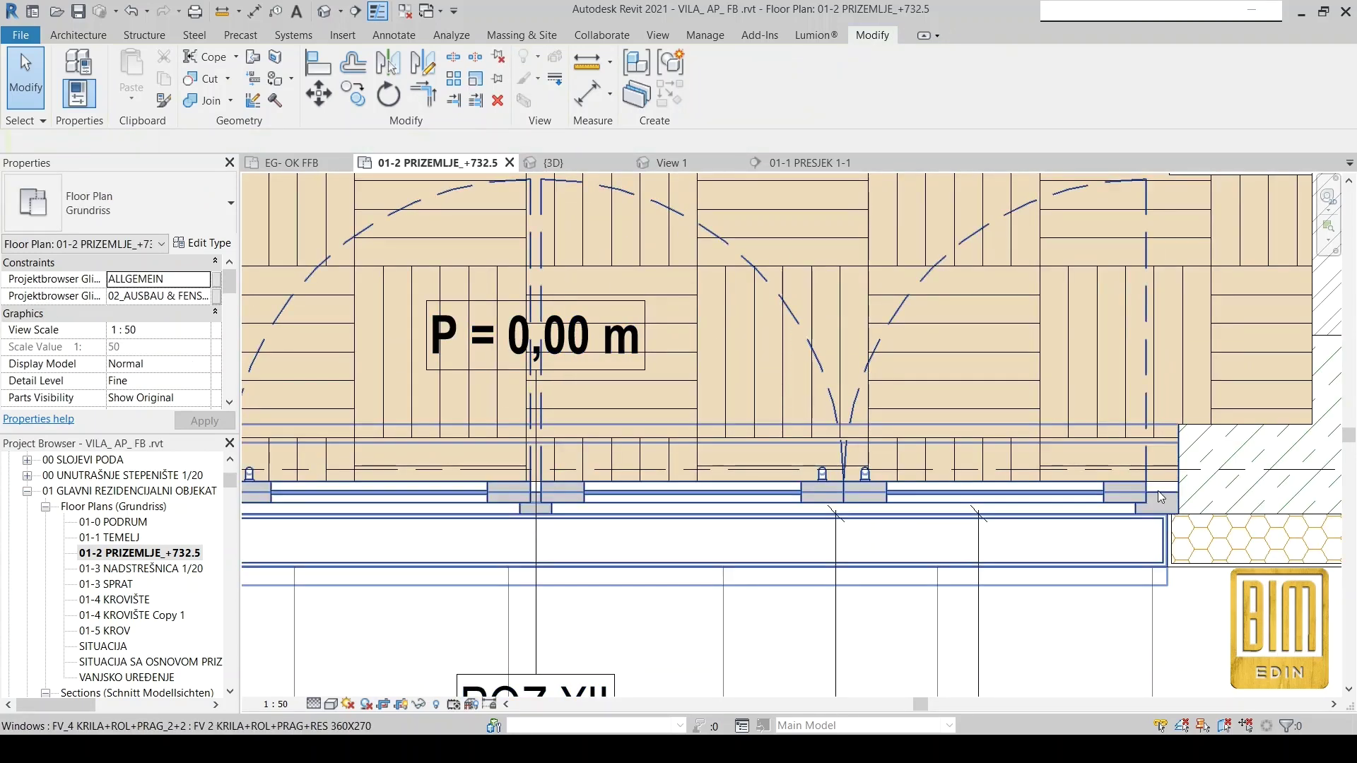
{"action": "key", "text": "d"}
{"action": "key", "text": "i"}
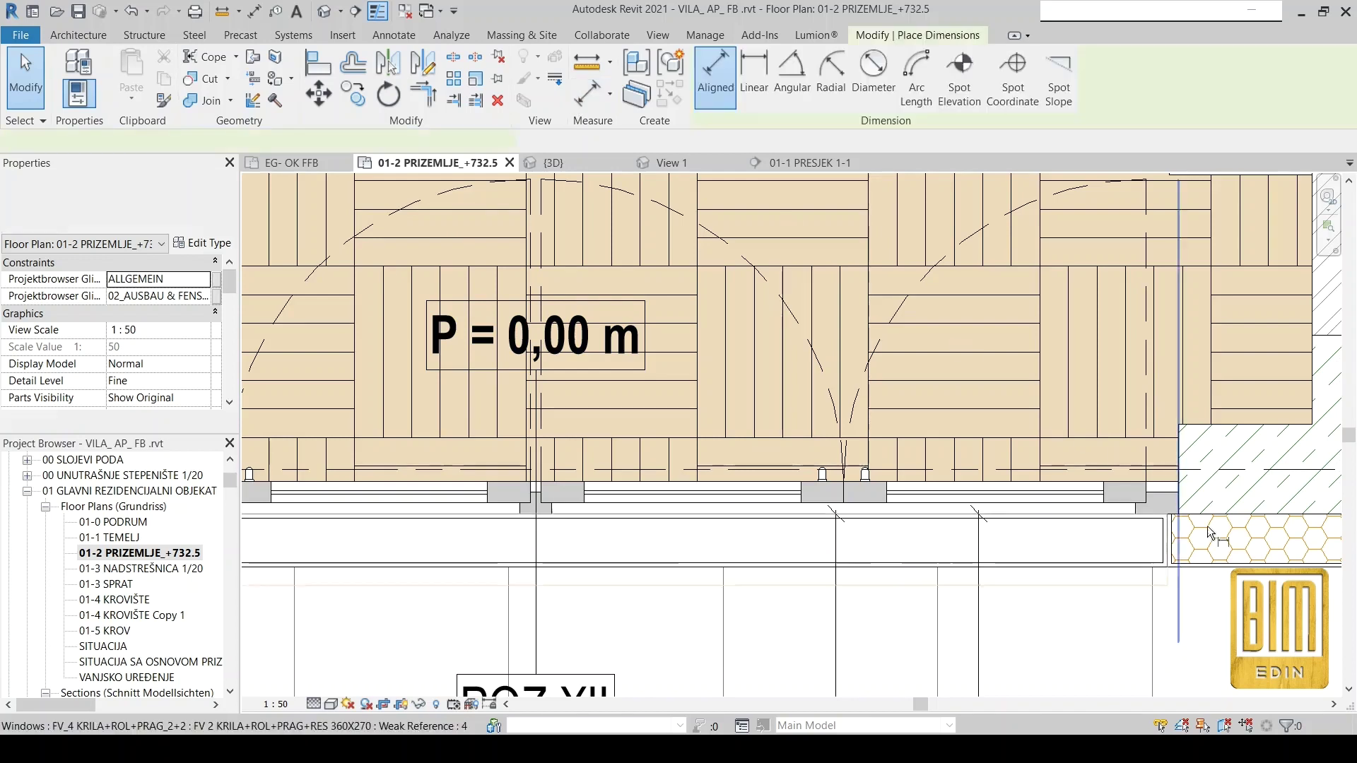
{"action": "scroll", "coordinate": [1173, 495], "scroll_direction": "up", "scroll_amount": 2}
{"action": "scroll", "coordinate": [1159, 477], "scroll_direction": "up", "scroll_amount": 2}
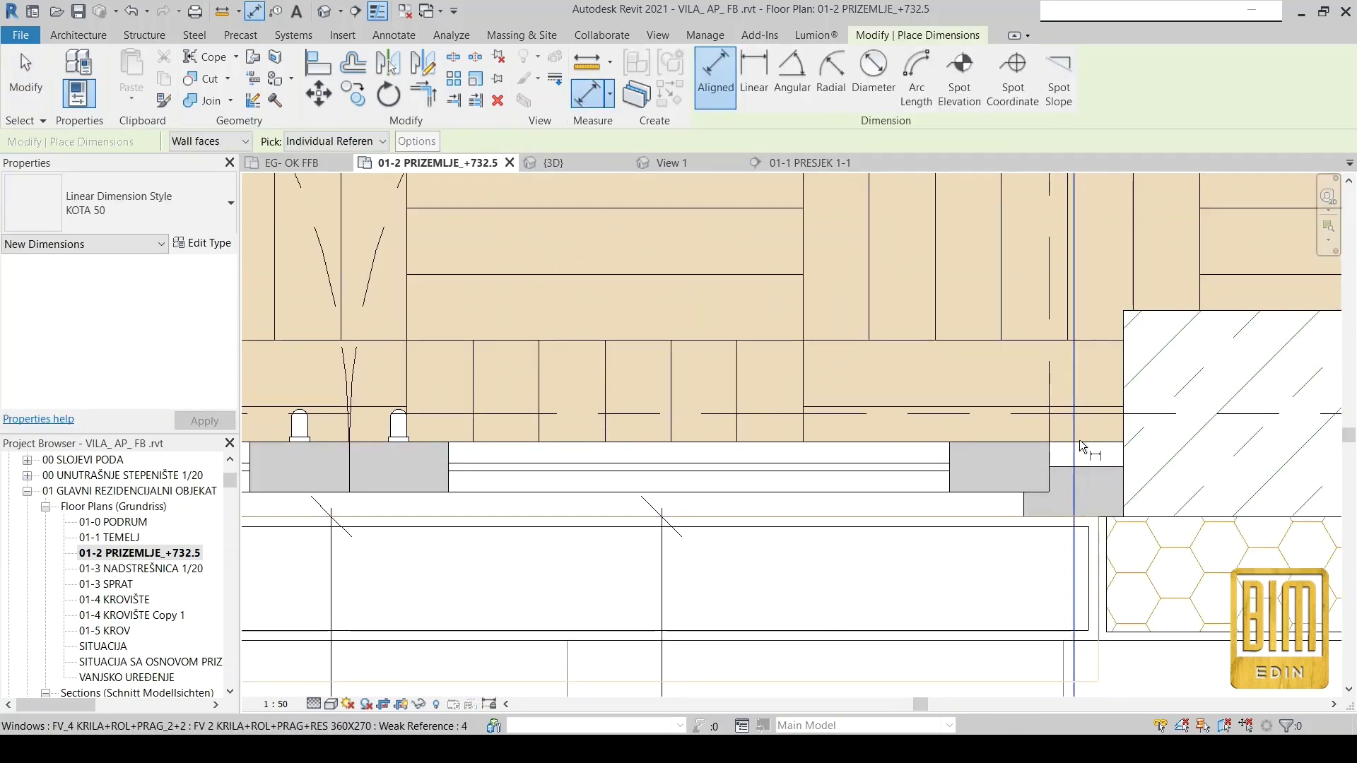
{"action": "scroll", "coordinate": [1109, 452], "scroll_direction": "up", "scroll_amount": 1}
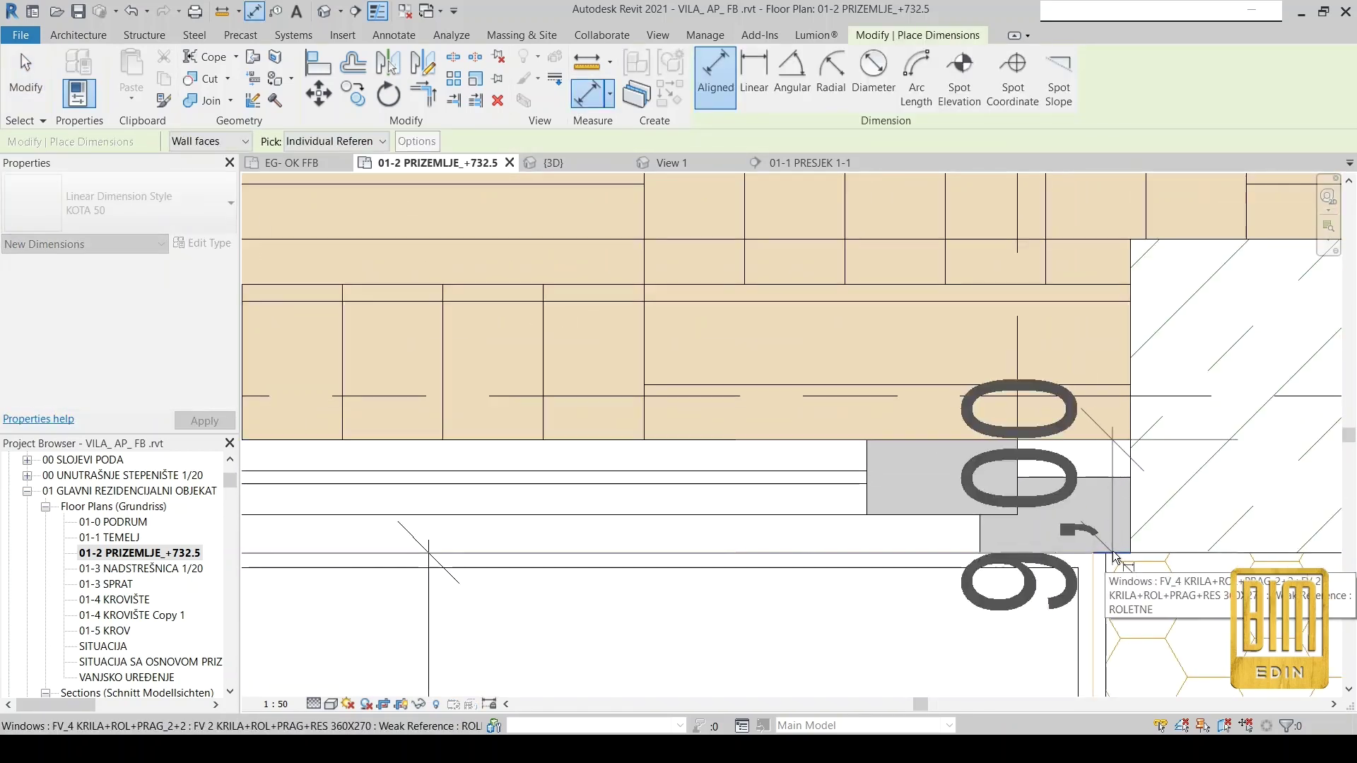
{"action": "right_click", "coordinate": [1115, 344]}
{"action": "left_click", "coordinate": [1152, 351]}
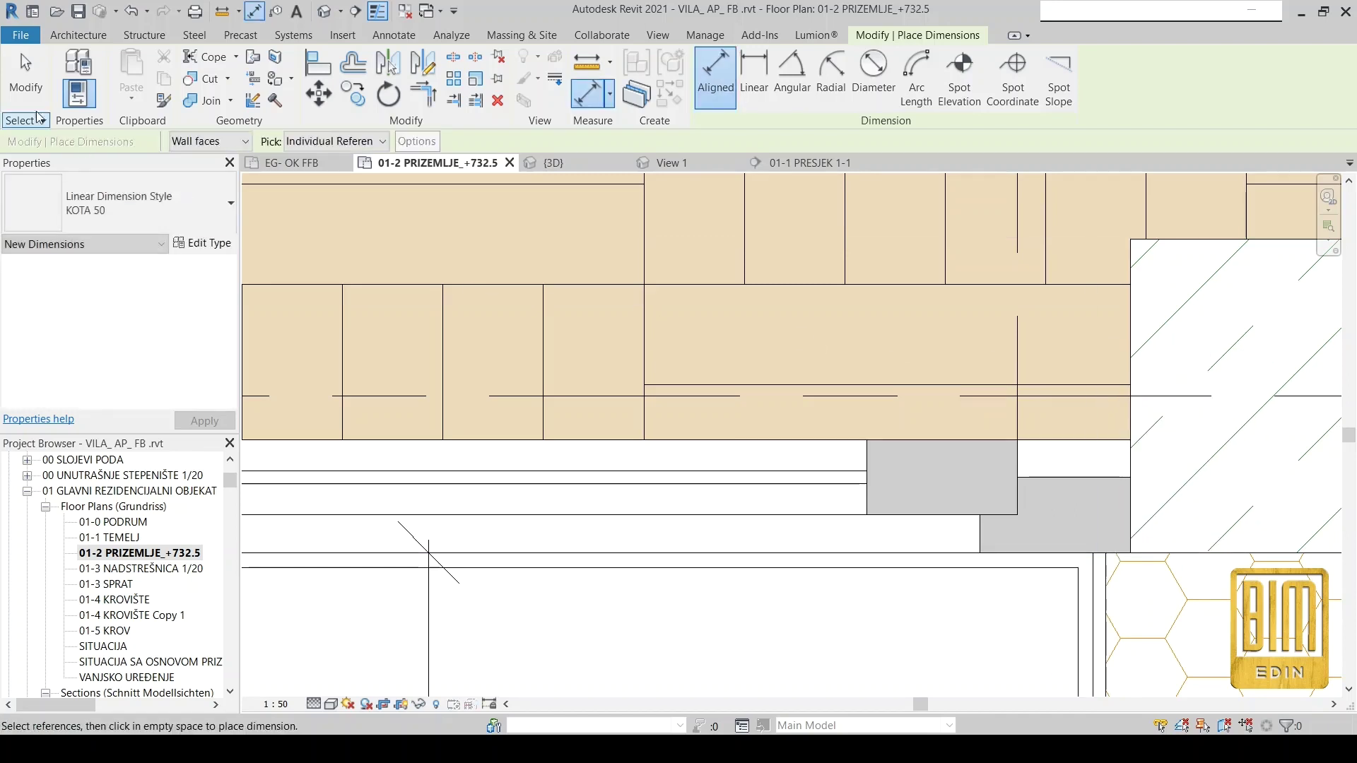
{"action": "key", "text": "Escape"}
{"action": "scroll", "coordinate": [1084, 369], "scroll_direction": "down", "scroll_amount": 3}
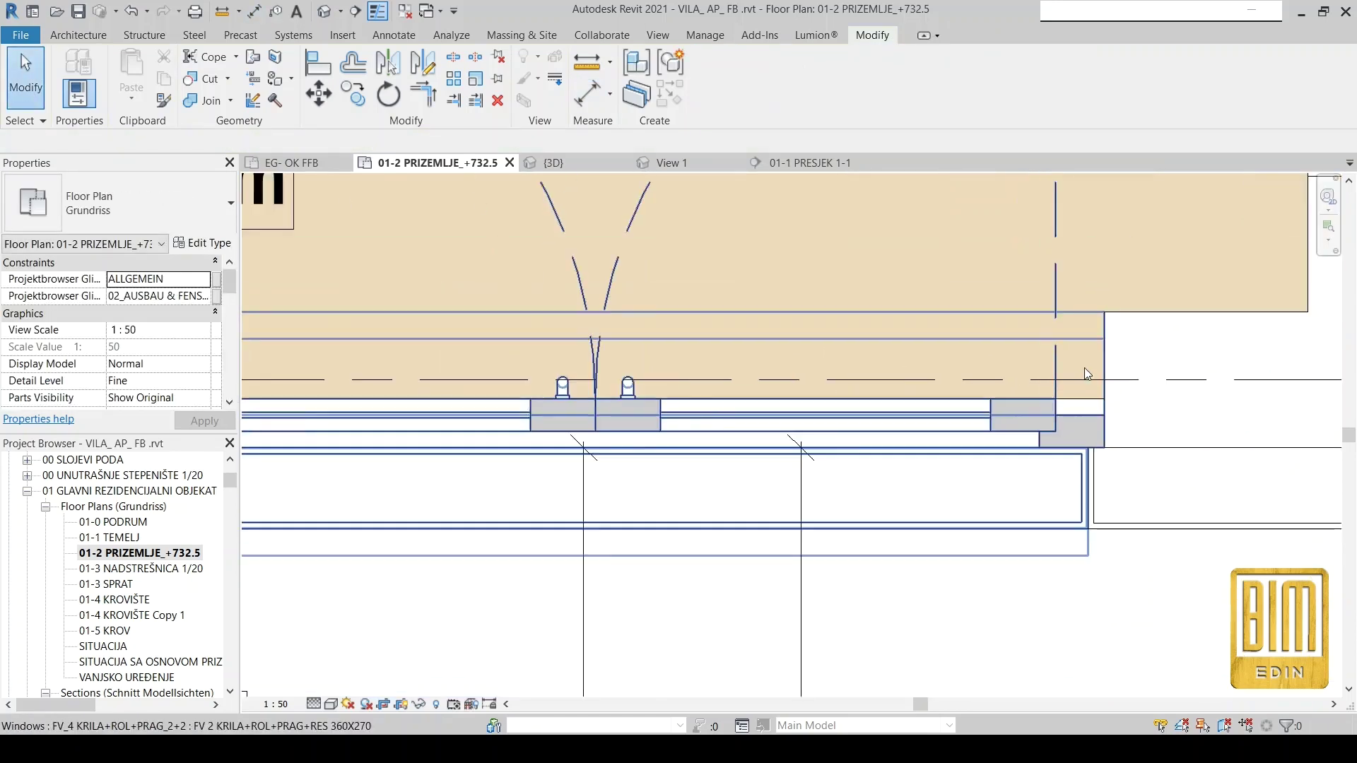
{"action": "left_click", "coordinate": [1105, 245]}
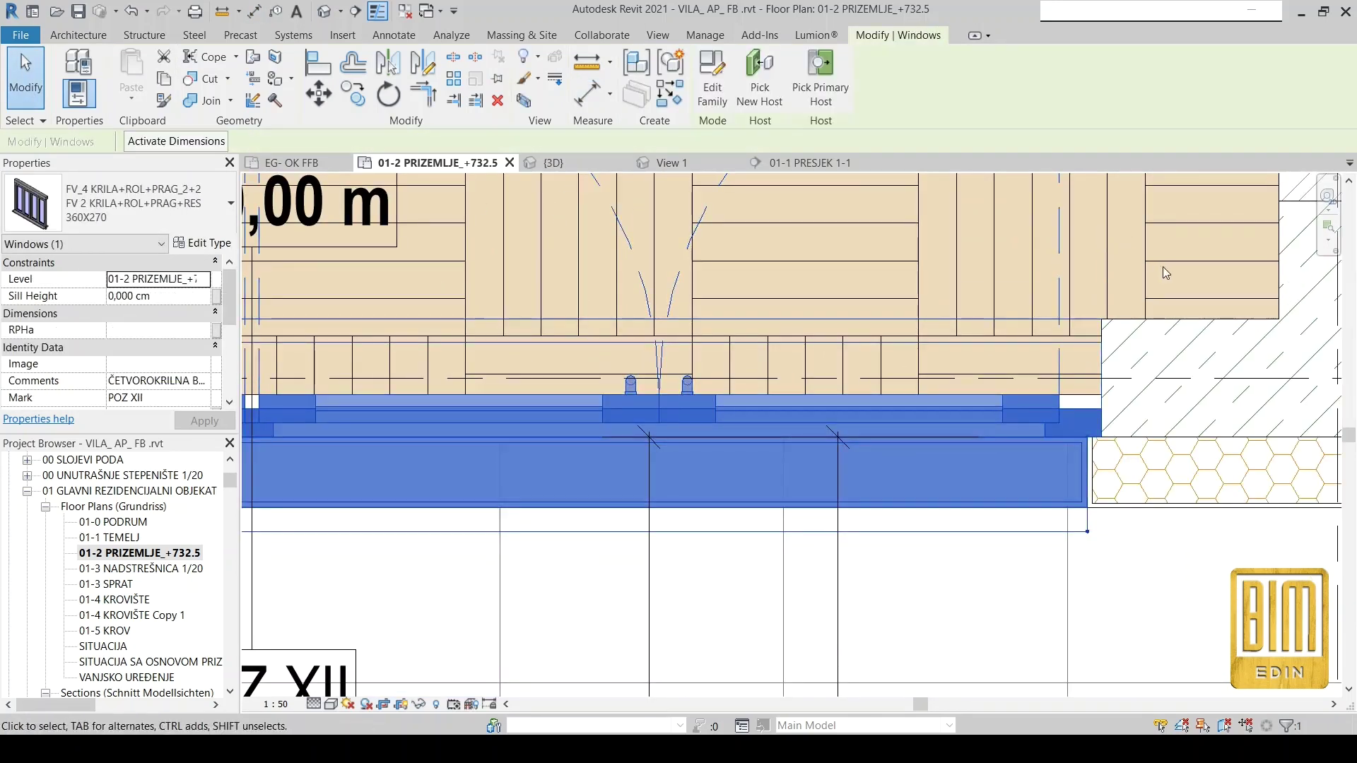
Select the walls around the window, then the SOBA room's PARKET floor.
{"action": "key", "text": "Tab"}
{"action": "left_click", "coordinate": [1220, 316]}
{"action": "scroll", "coordinate": [1144, 340], "scroll_direction": "down", "scroll_amount": 2}
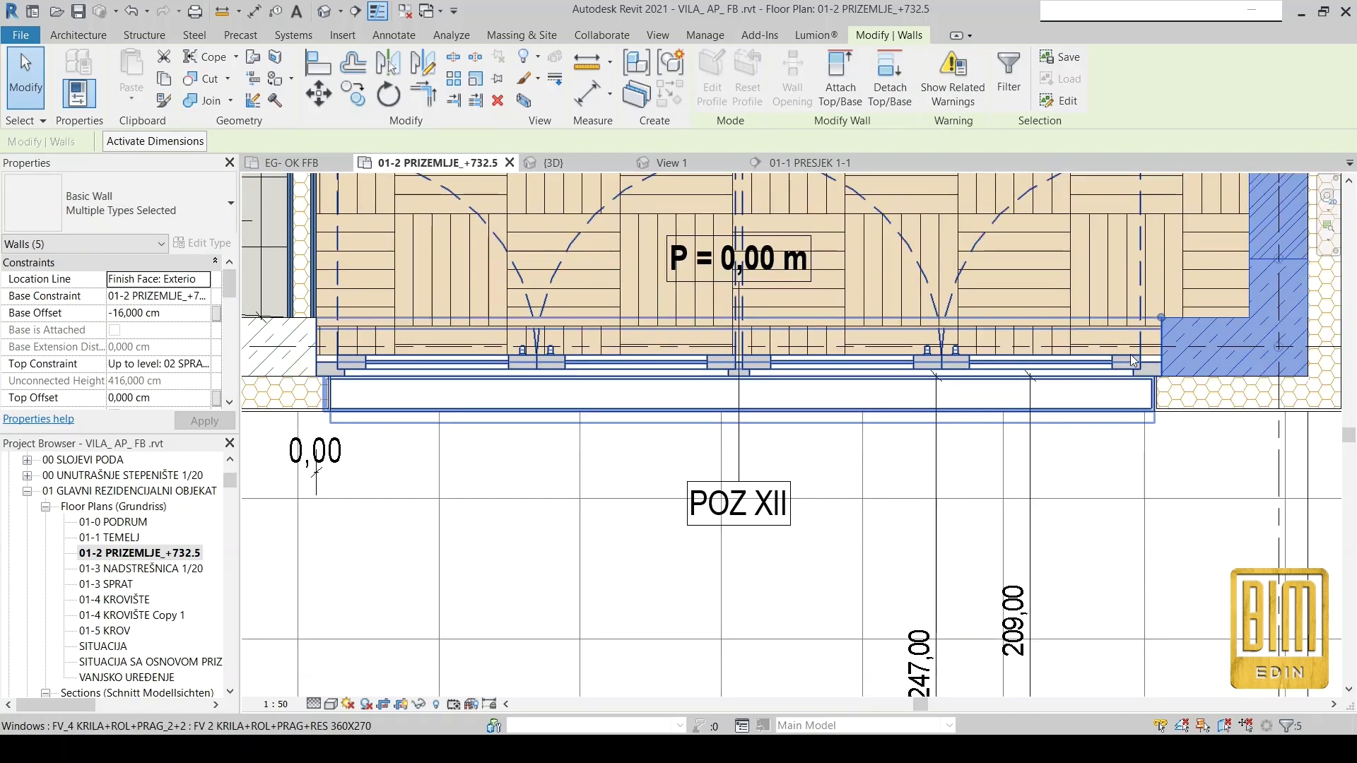
{"action": "scroll", "coordinate": [1145, 350], "scroll_direction": "up", "scroll_amount": 3}
{"action": "left_click", "coordinate": [1150, 366]}
{"action": "scroll", "coordinate": [1150, 366], "scroll_direction": "down", "scroll_amount": 2}
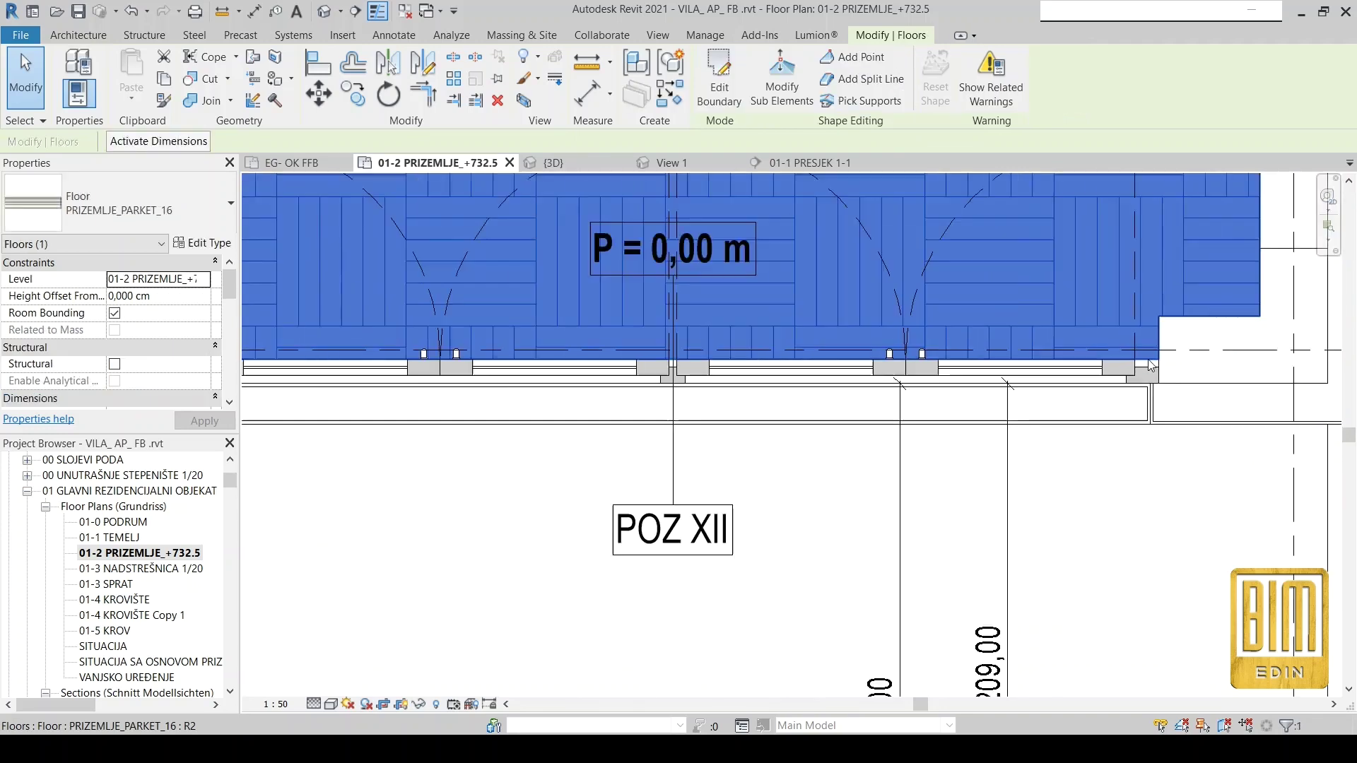
{"action": "scroll", "coordinate": [1151, 365], "scroll_direction": "down", "scroll_amount": 2}
Align the PRIZEMLJE_PARKET_16 floor's boundary edge to the wall face and finish the sketch.
{"action": "left_click", "coordinate": [728, 71]}
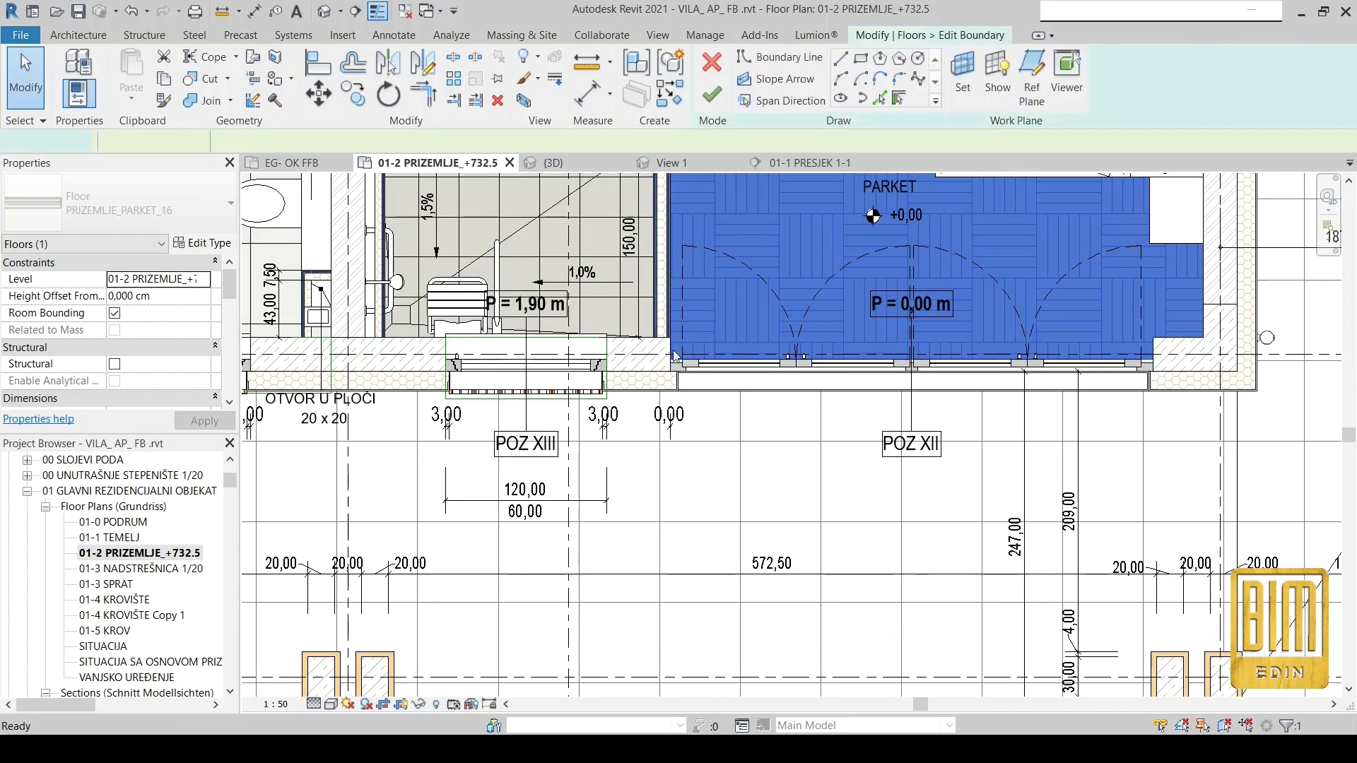
{"action": "scroll", "coordinate": [677, 365], "scroll_direction": "up", "scroll_amount": 3}
{"action": "scroll", "coordinate": [677, 365], "scroll_direction": "up", "scroll_amount": 4}
{"action": "left_click", "coordinate": [318, 64]}
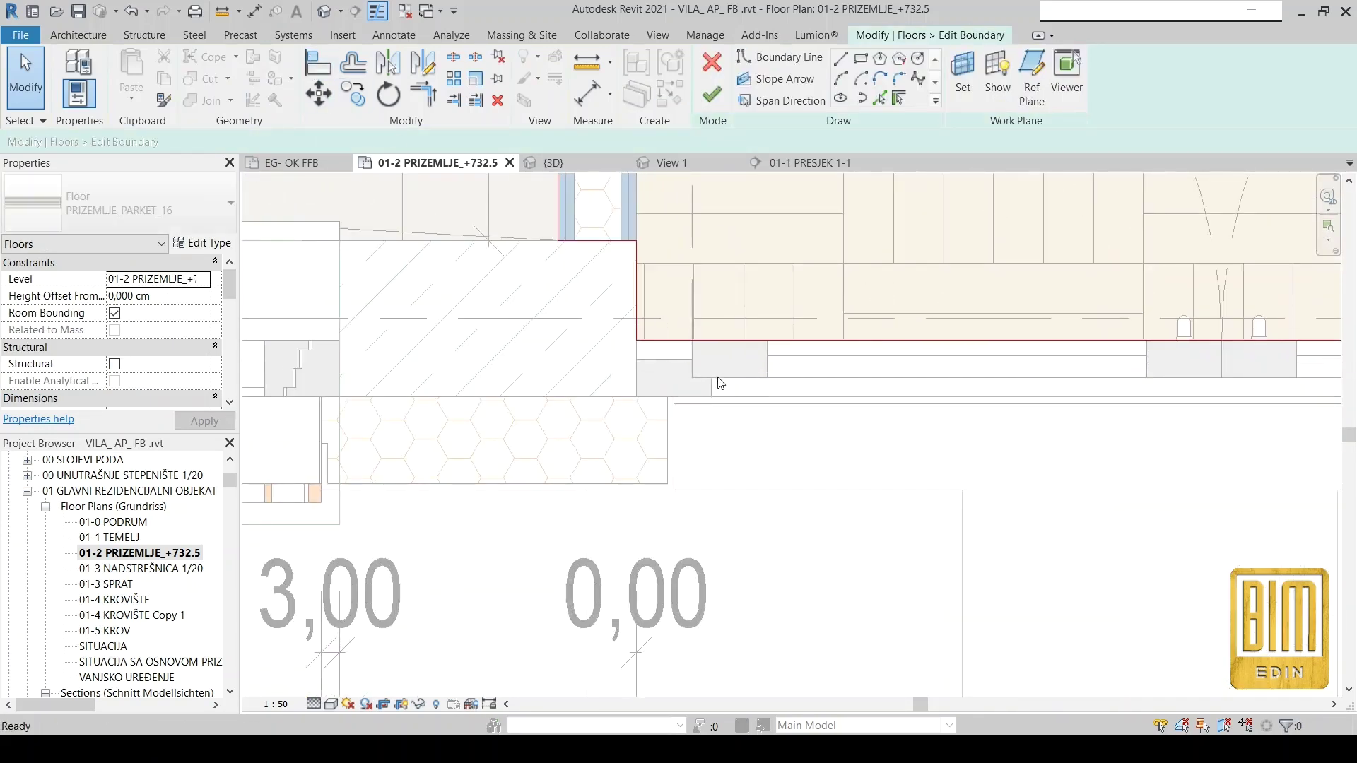
{"action": "scroll", "coordinate": [674, 356], "scroll_direction": "up", "scroll_amount": 2}
{"action": "left_click", "coordinate": [681, 356]}
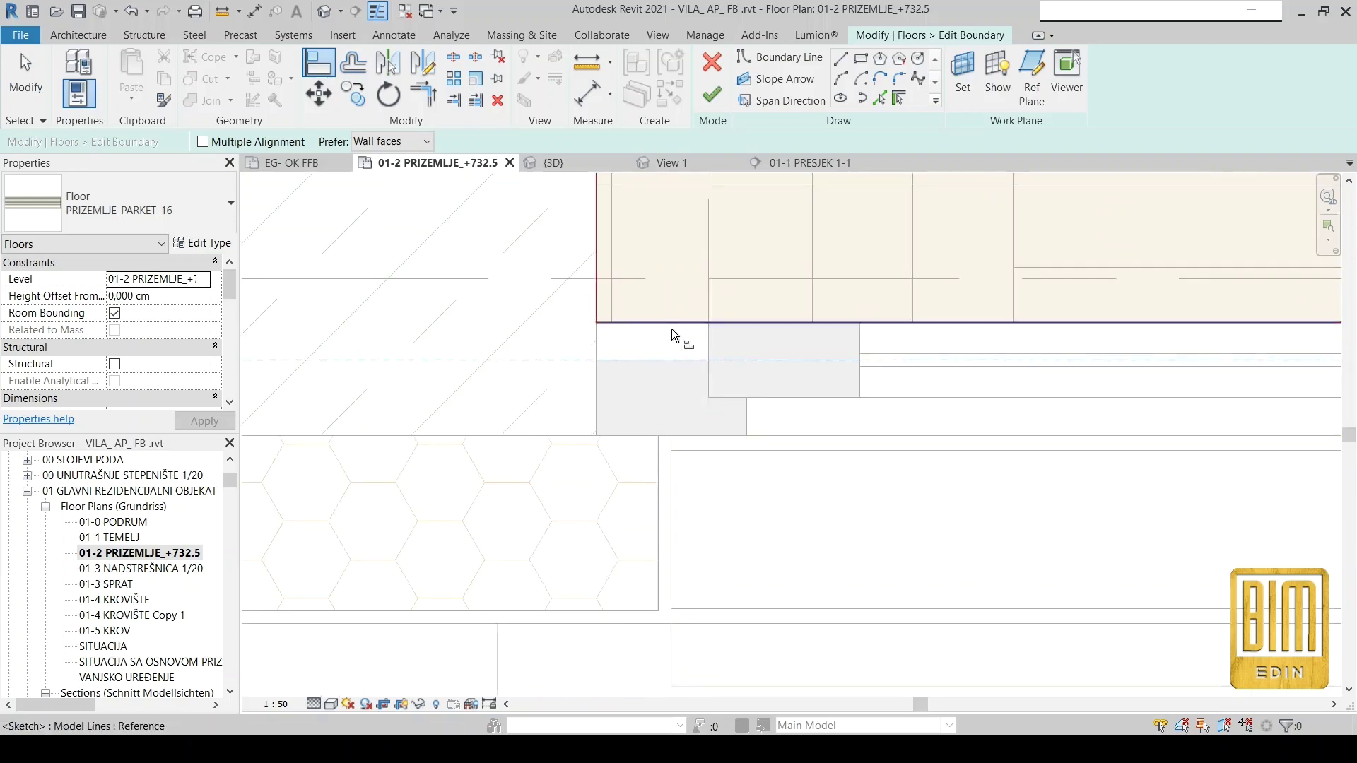
{"action": "left_click", "coordinate": [672, 323]}
{"action": "left_click", "coordinate": [712, 94]}
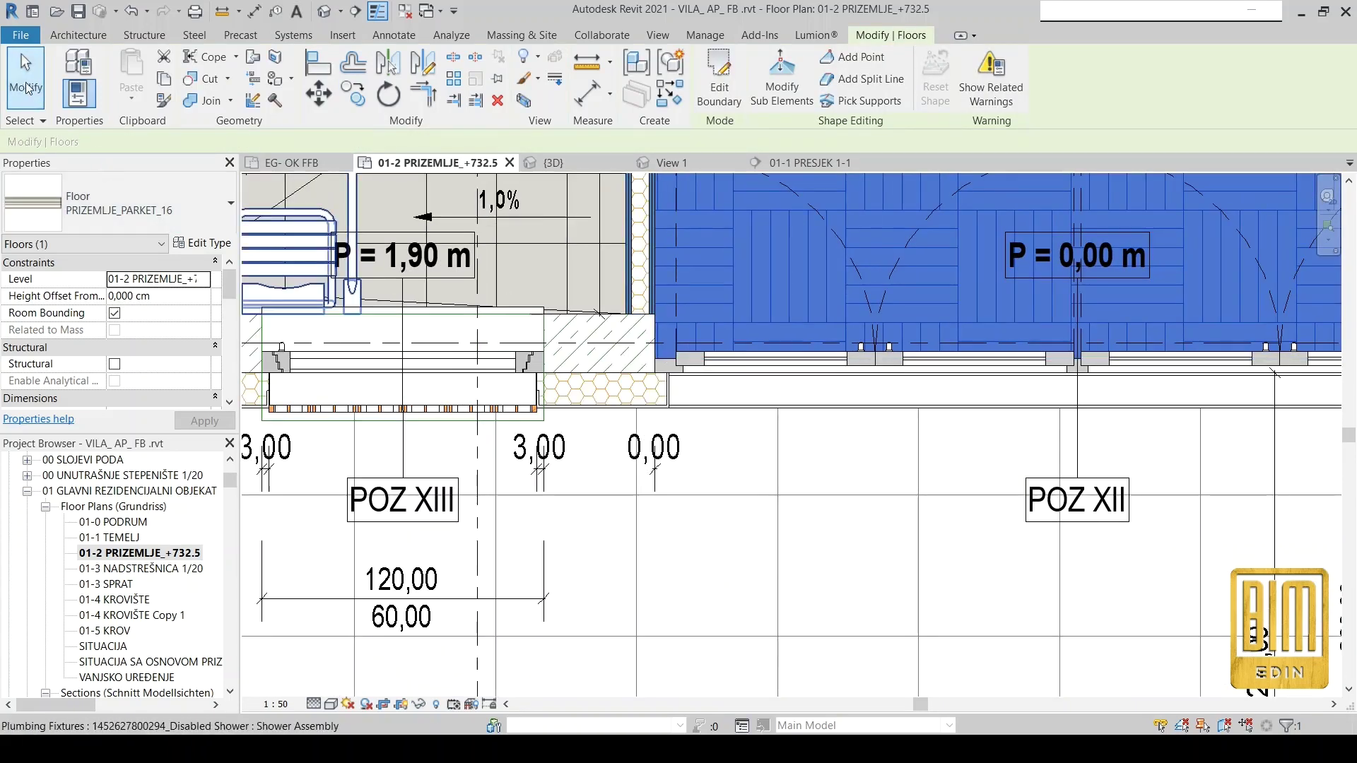
{"action": "key", "text": "Escape"}
Start an aligned dimension at the wall corner near POZ XII, then cancel it.
{"action": "scroll", "coordinate": [618, 387], "scroll_direction": "down", "scroll_amount": 2}
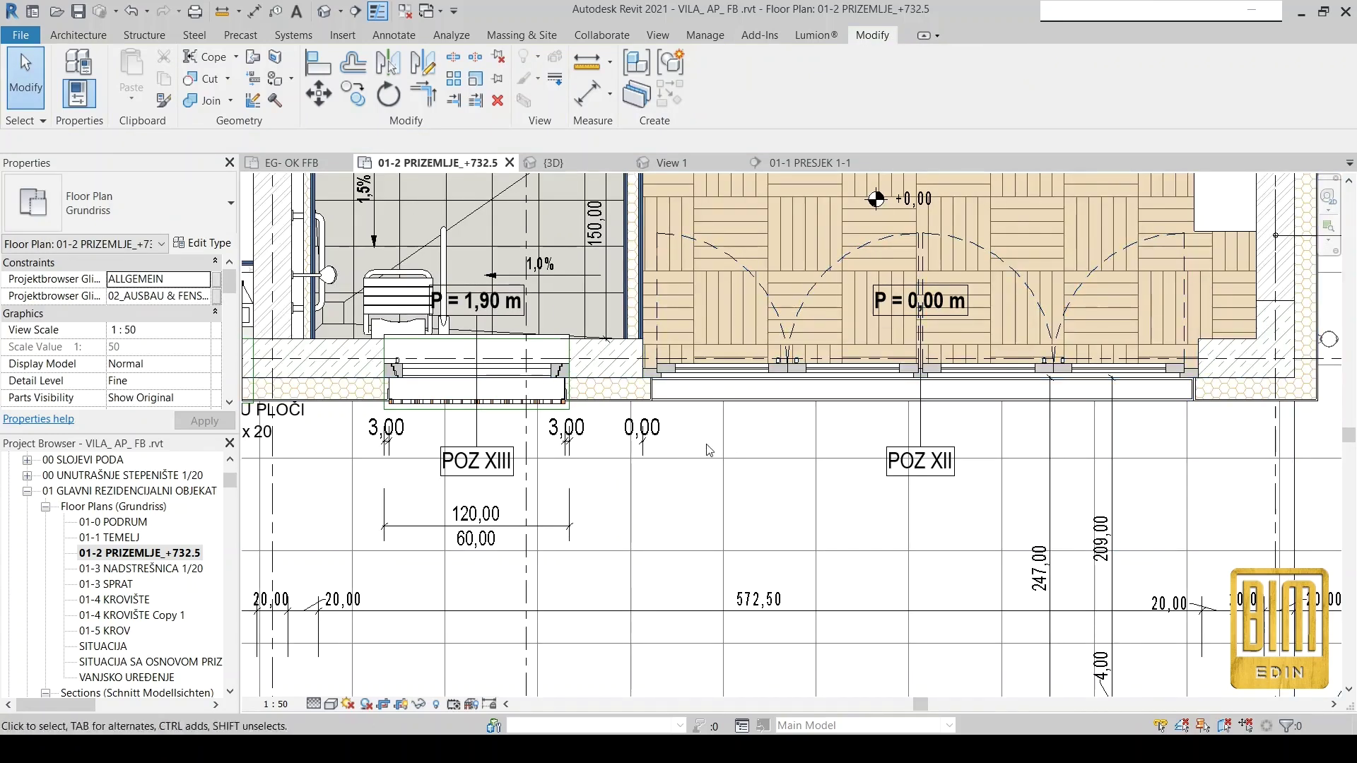
{"action": "left_click", "coordinate": [588, 94]}
{"action": "scroll", "coordinate": [643, 409], "scroll_direction": "up", "scroll_amount": 2}
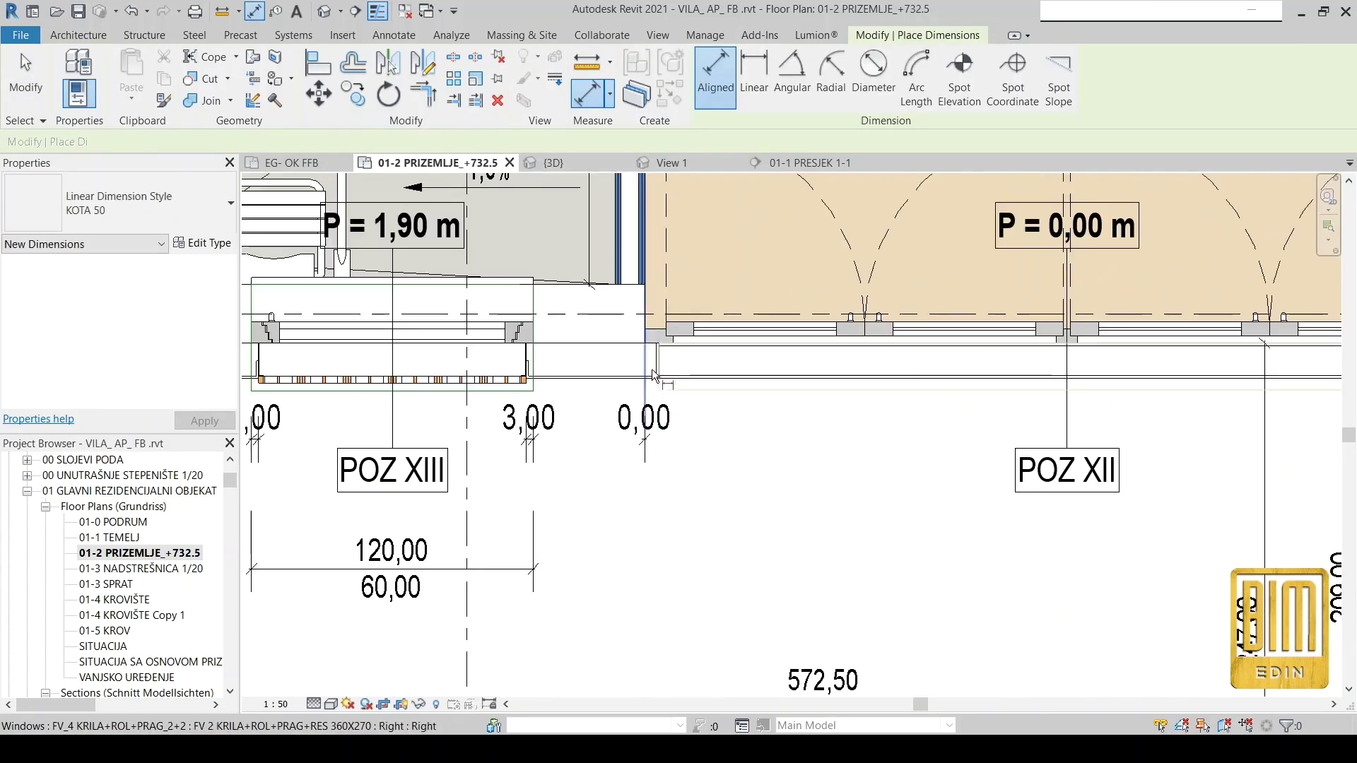
{"action": "scroll", "coordinate": [643, 410], "scroll_direction": "up", "scroll_amount": 3}
{"action": "left_click", "coordinate": [636, 295]}
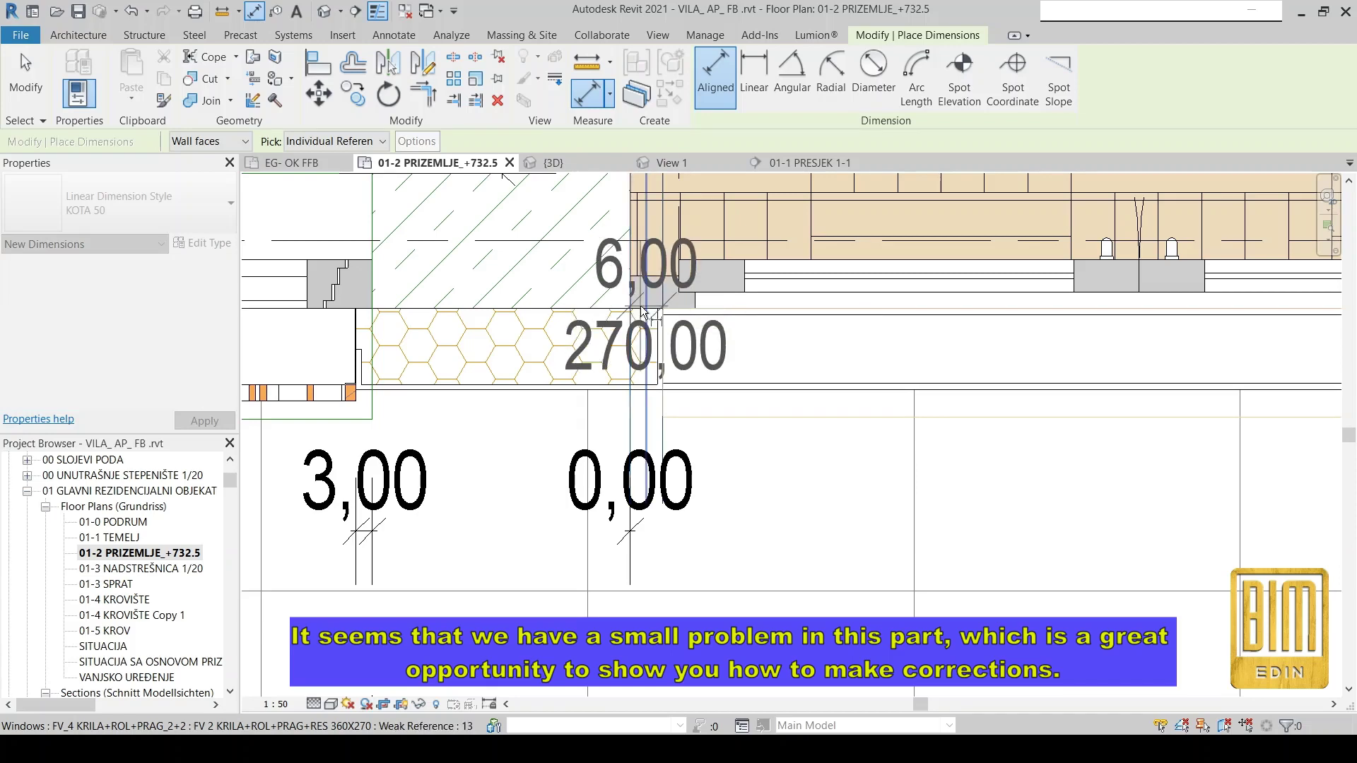
{"action": "right_click", "coordinate": [645, 306]}
{"action": "left_click", "coordinate": [679, 315]}
{"action": "scroll", "coordinate": [622, 335], "scroll_direction": "down", "scroll_amount": 3}
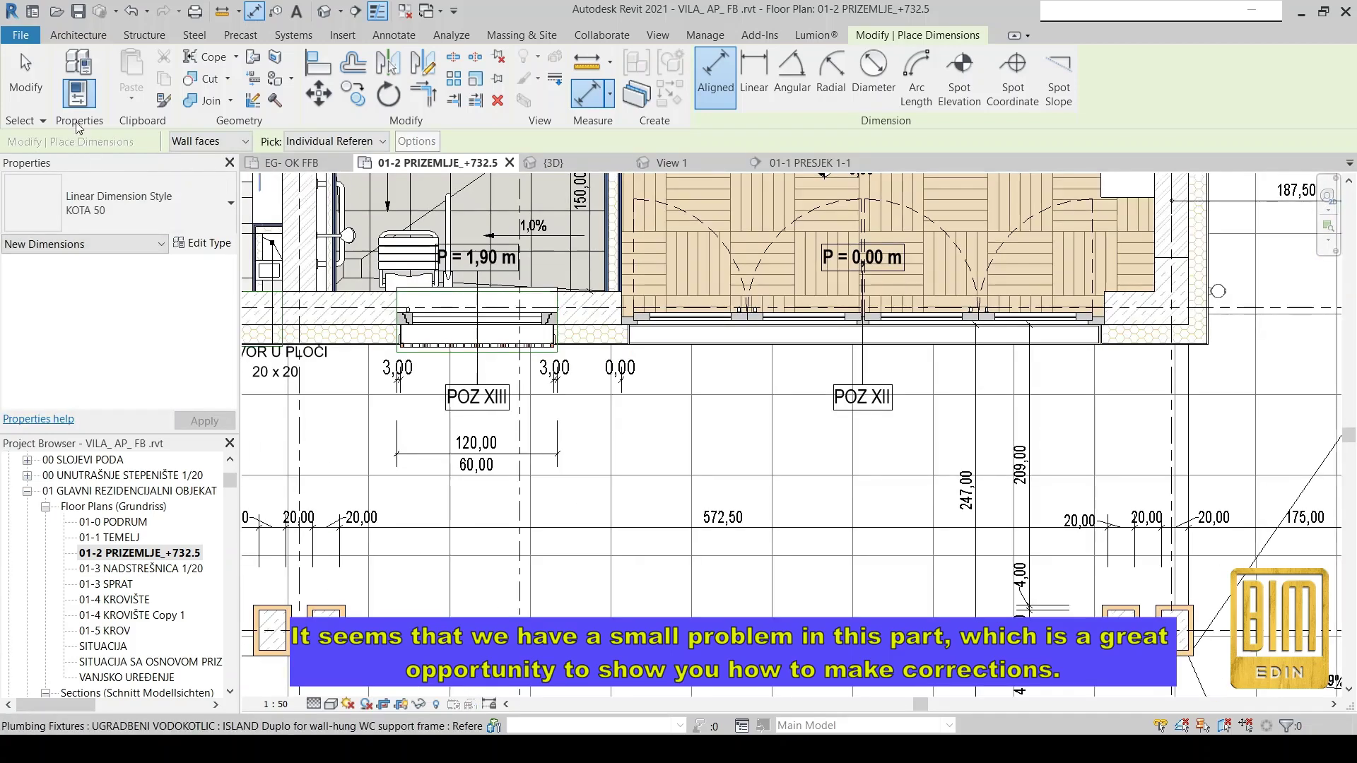
Open the rolling-shutter window's FV_4 family in its Ref. Level plan view, previewing geometry as in projects.
{"action": "key", "text": "Escape"}
{"action": "left_click", "coordinate": [763, 343]}
{"action": "scroll", "coordinate": [997, 307], "scroll_direction": "up", "scroll_amount": 3}
{"action": "left_click", "coordinate": [996, 307]}
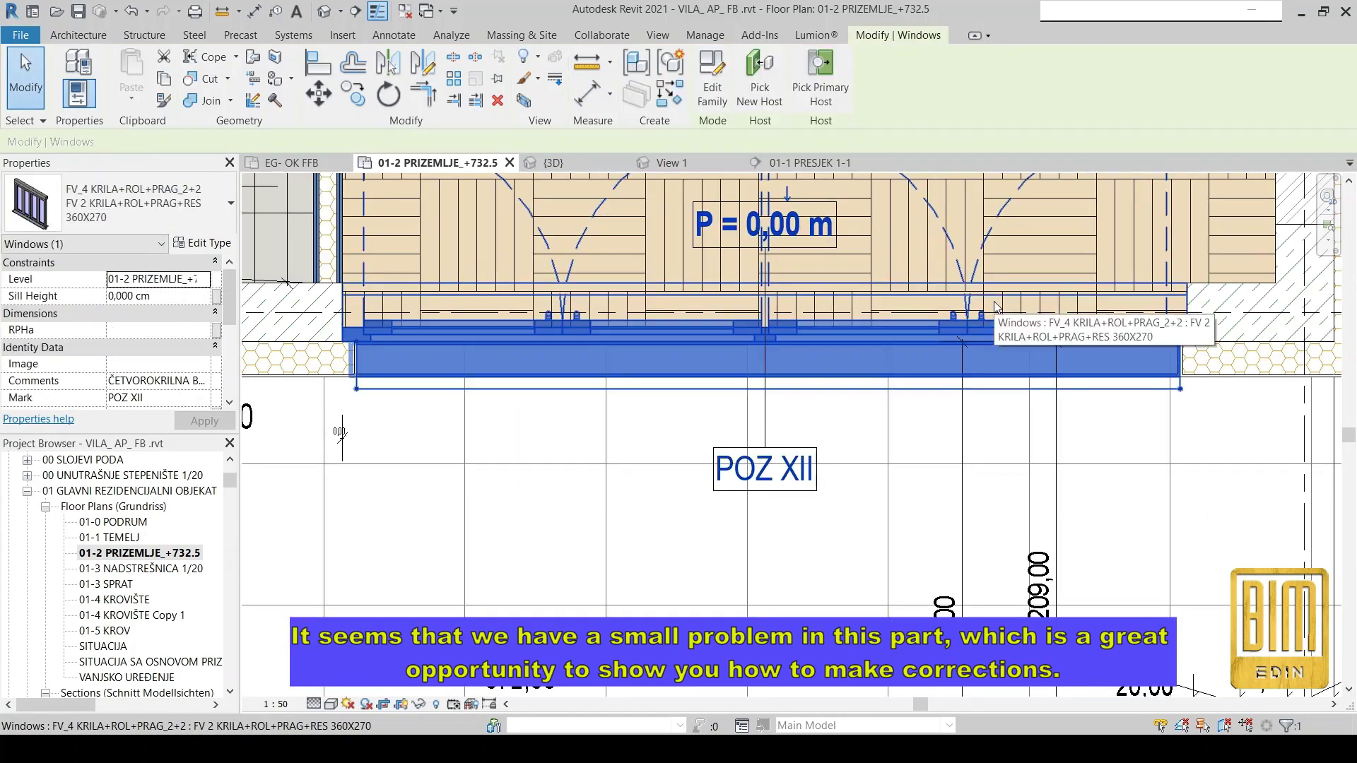
{"action": "double_click", "coordinate": [701, 200]}
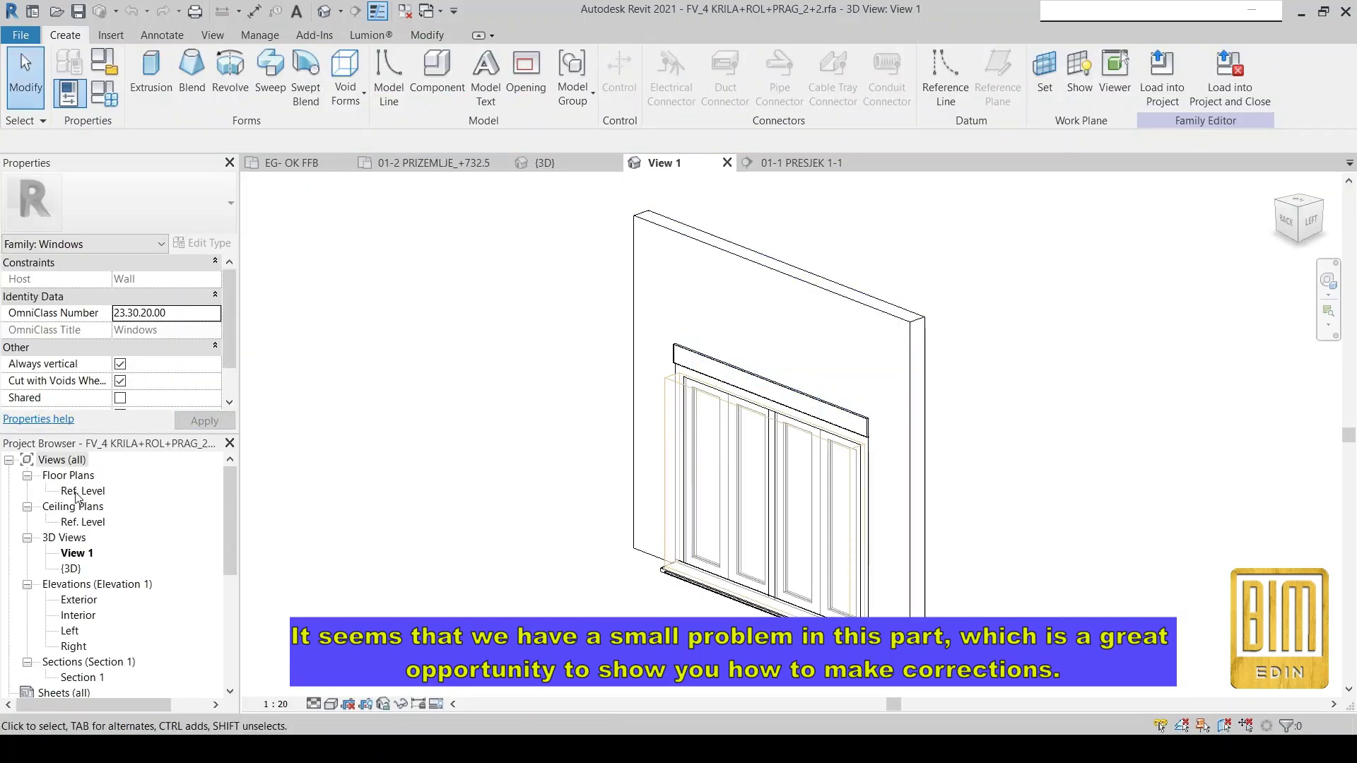
{"action": "double_click", "coordinate": [83, 490]}
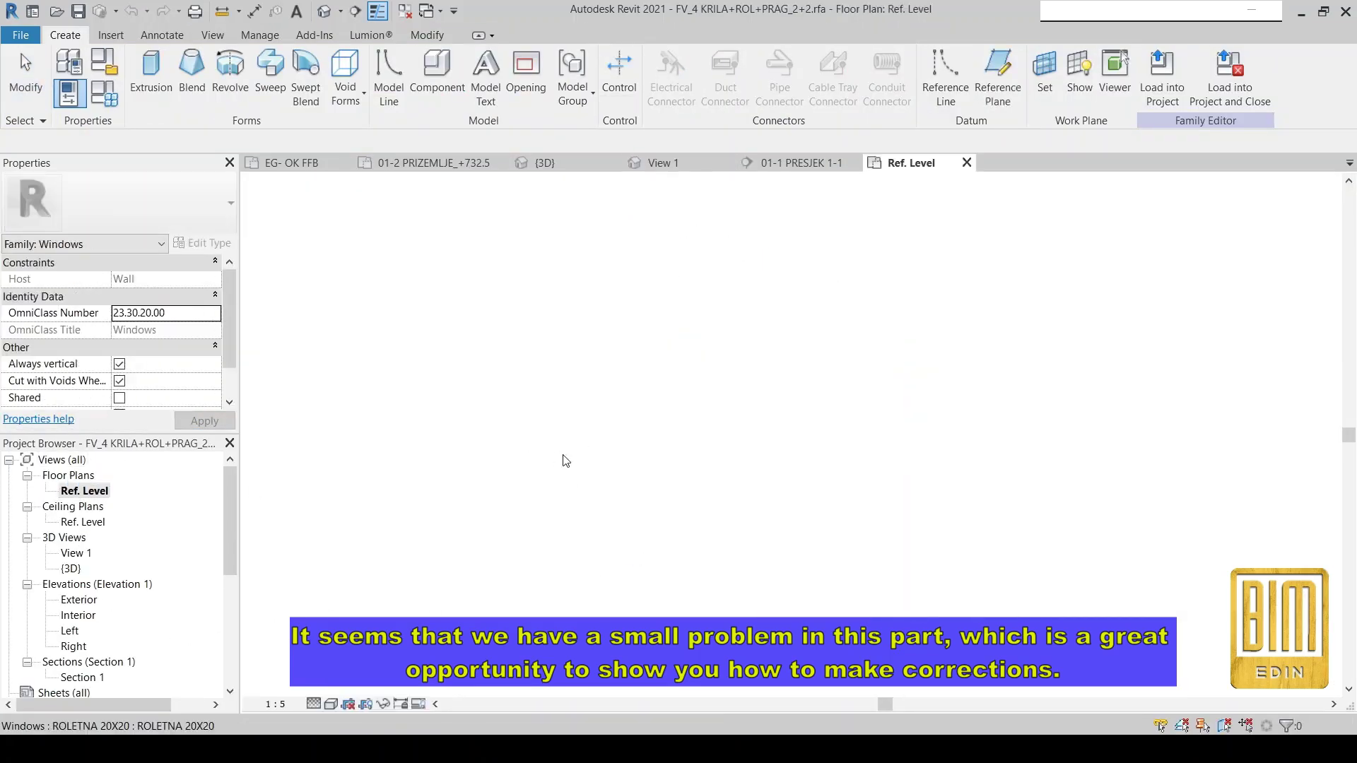
{"action": "left_click", "coordinate": [421, 703]}
{"action": "left_click", "coordinate": [480, 663]}
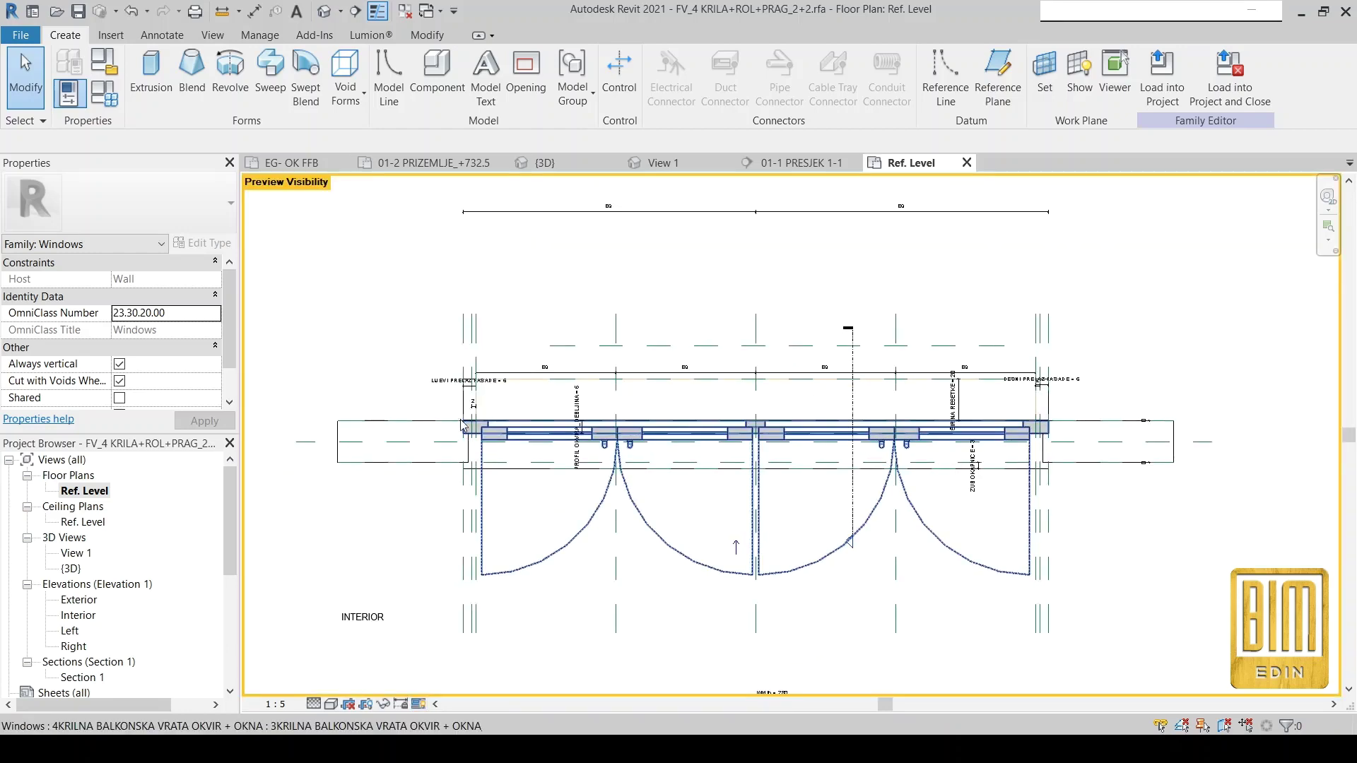
{"action": "scroll", "coordinate": [548, 331], "scroll_direction": "up", "scroll_amount": 3}
{"action": "scroll", "coordinate": [548, 331], "scroll_direction": "up", "scroll_amount": 2}
{"action": "scroll", "coordinate": [547, 330], "scroll_direction": "up", "scroll_amount": 2}
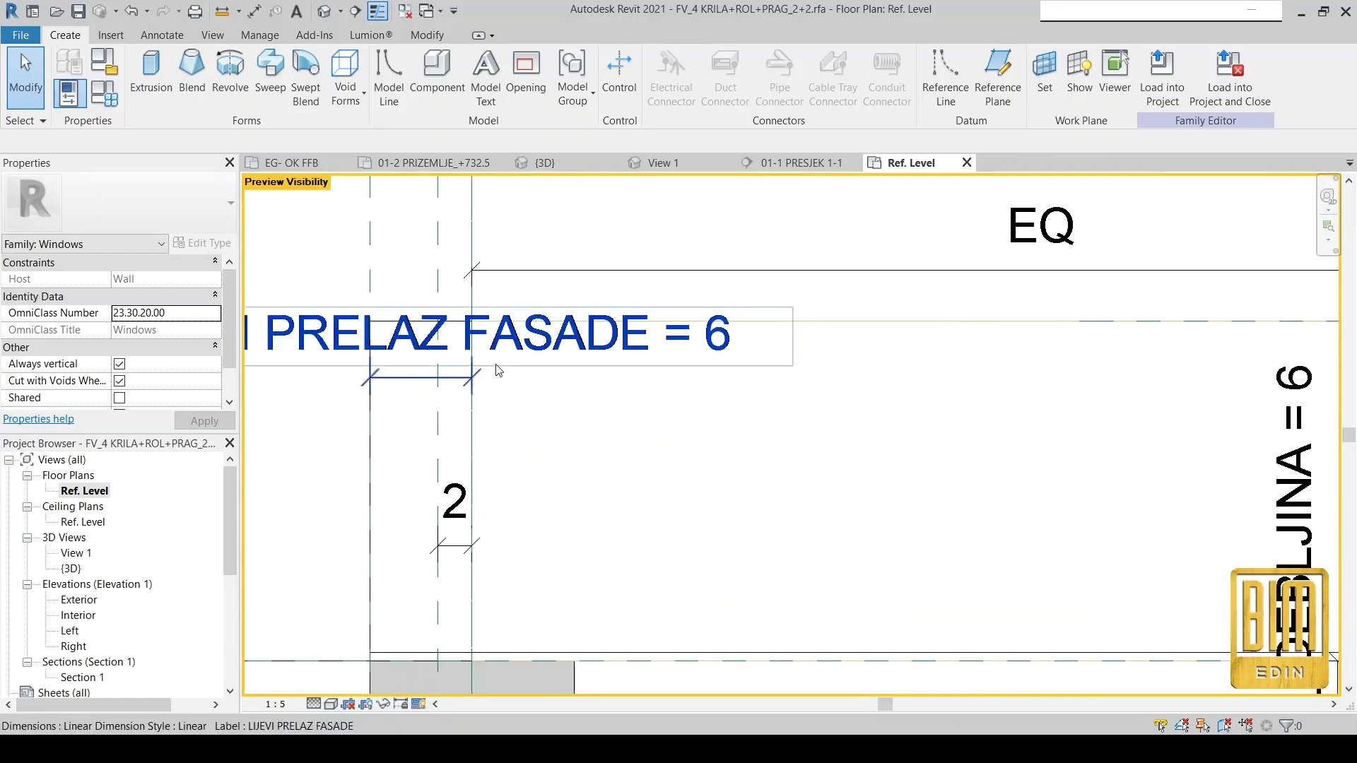
{"action": "scroll", "coordinate": [547, 331], "scroll_direction": "down", "scroll_amount": 1}
{"action": "scroll", "coordinate": [528, 364], "scroll_direction": "down", "scroll_amount": 3}
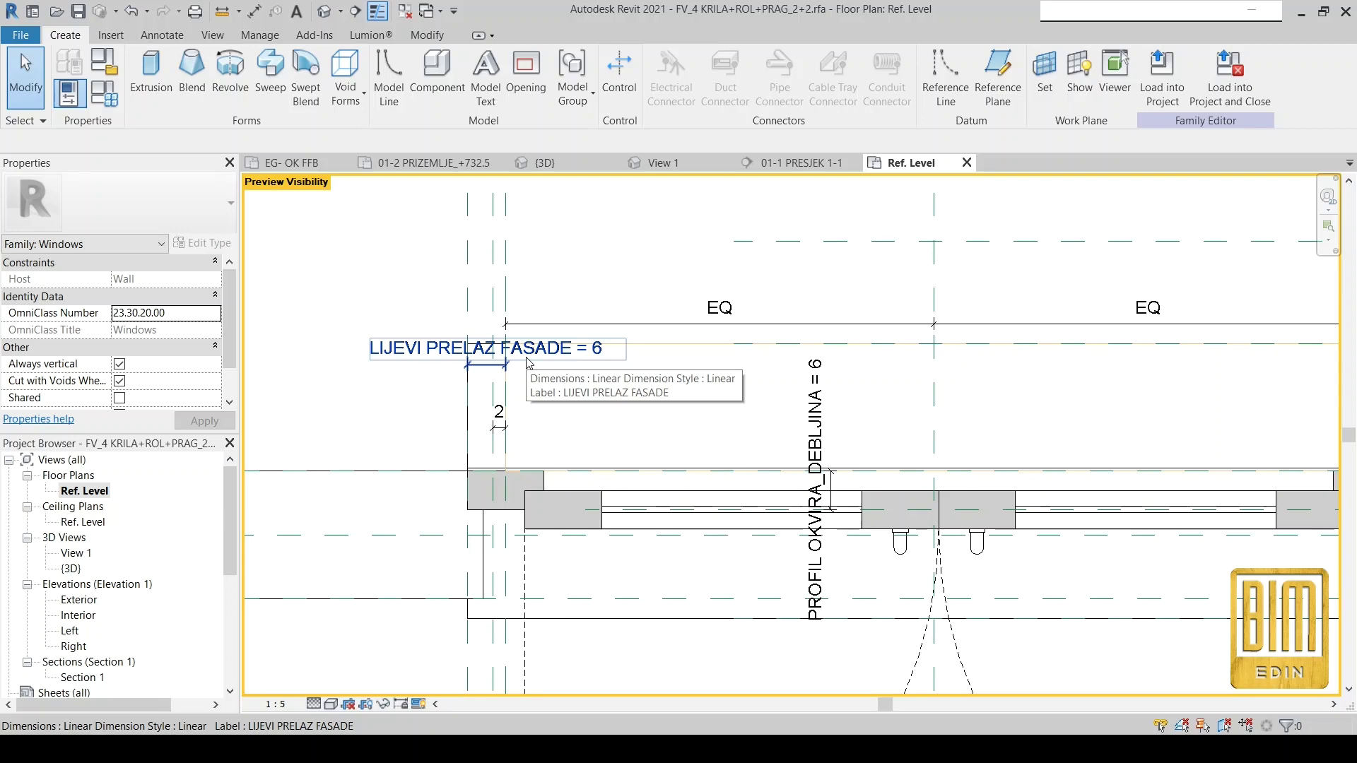
{"action": "scroll", "coordinate": [528, 363], "scroll_direction": "down", "scroll_amount": 2}
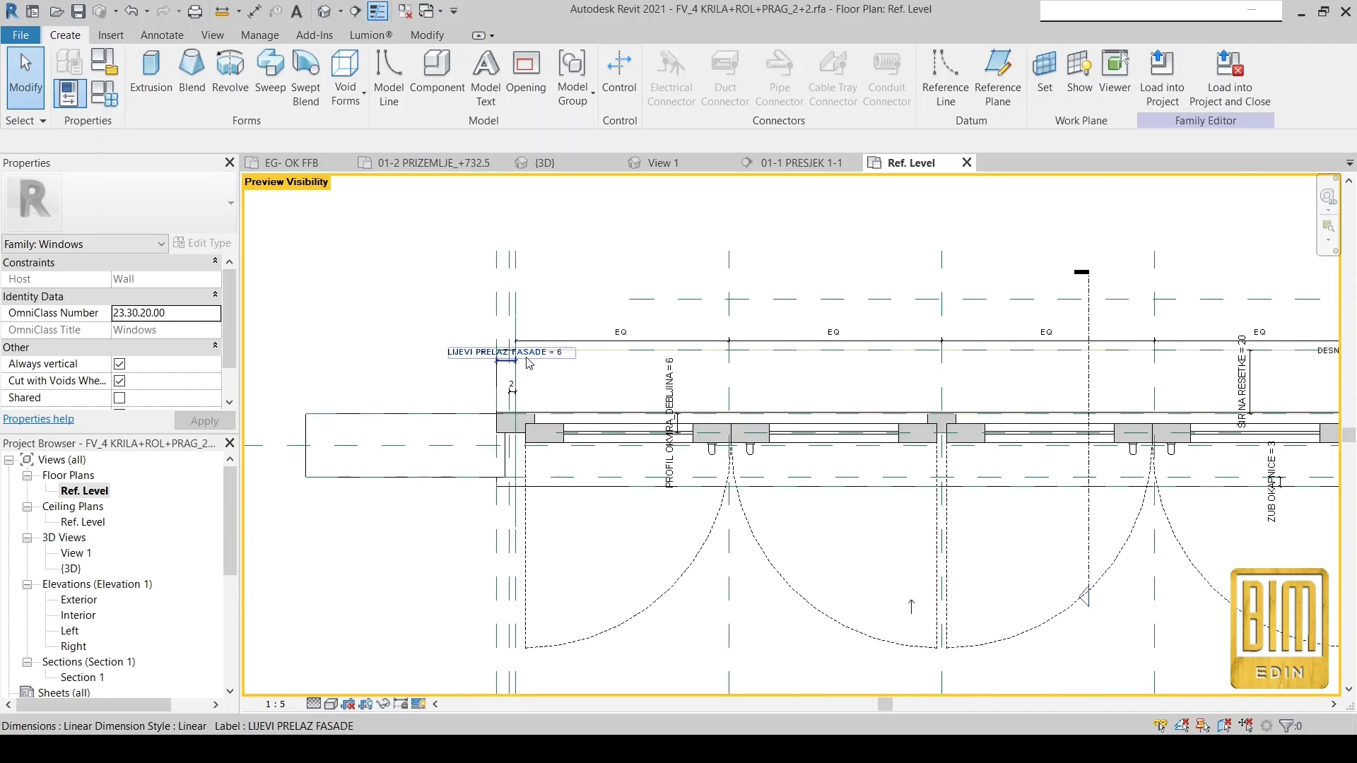
{"action": "scroll", "coordinate": [528, 363], "scroll_direction": "down", "scroll_amount": 1}
{"action": "scroll", "coordinate": [961, 383], "scroll_direction": "up", "scroll_amount": 2}
{"action": "scroll", "coordinate": [961, 382], "scroll_direction": "up", "scroll_amount": 2}
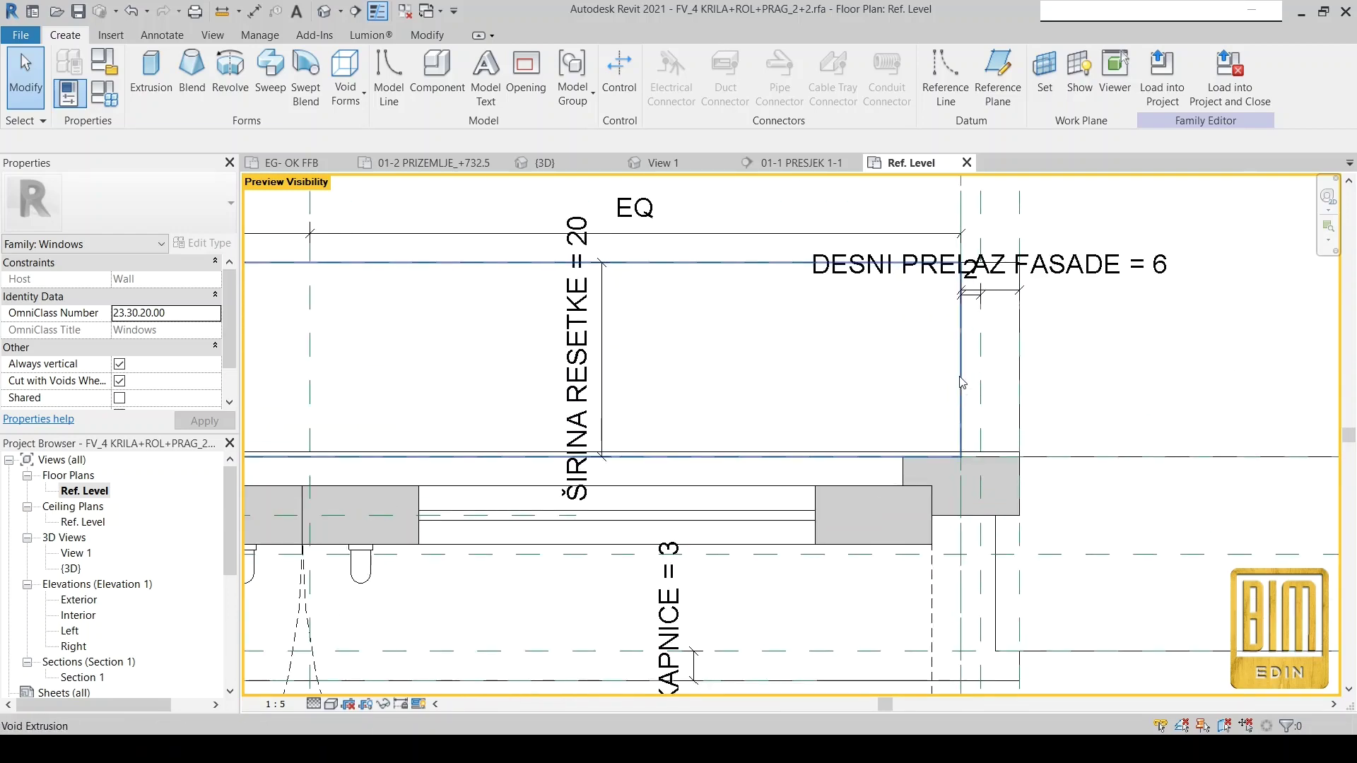
Change the DESNI PRELAZ FASADE dimension from 6 to 10.
{"action": "left_click", "coordinate": [961, 382]}
{"action": "left_click", "coordinate": [1064, 272]}
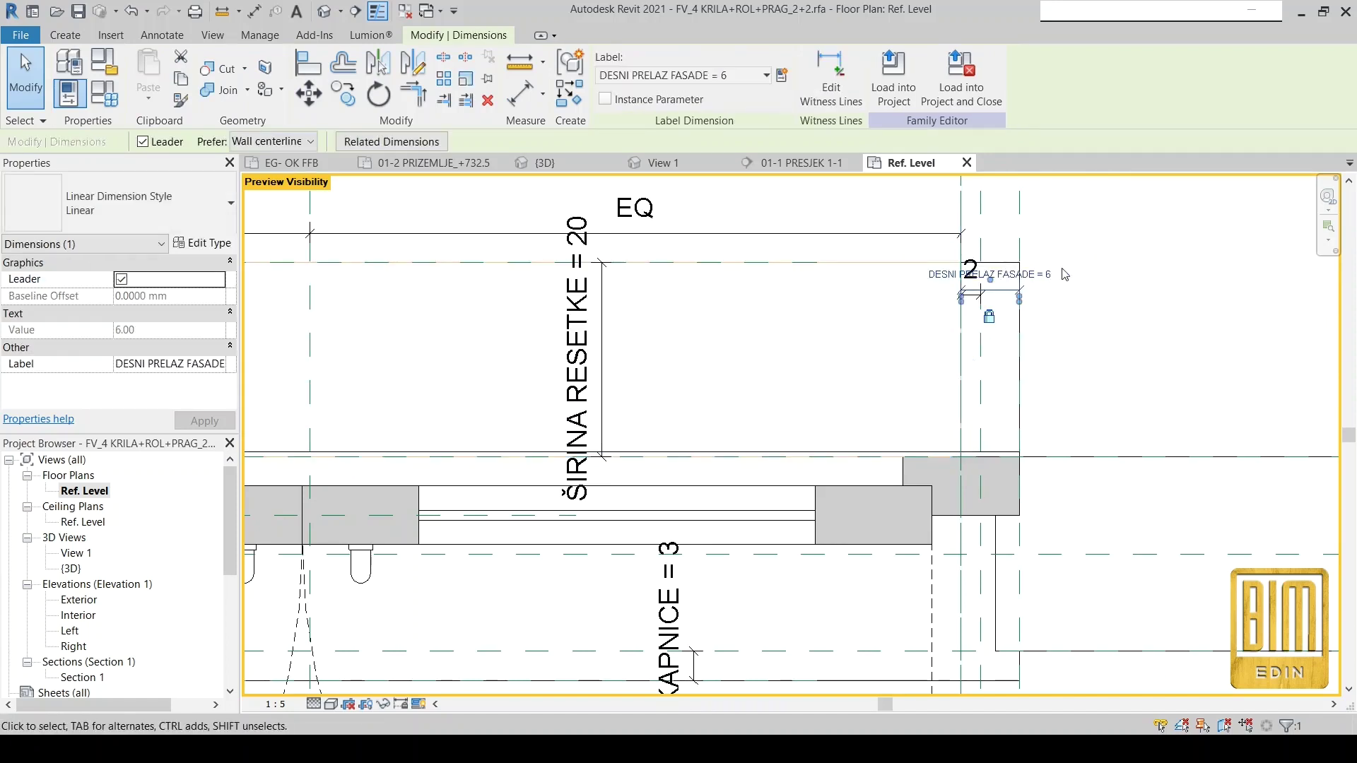
{"action": "type", "text": "10"}
{"action": "key", "text": "Return"}
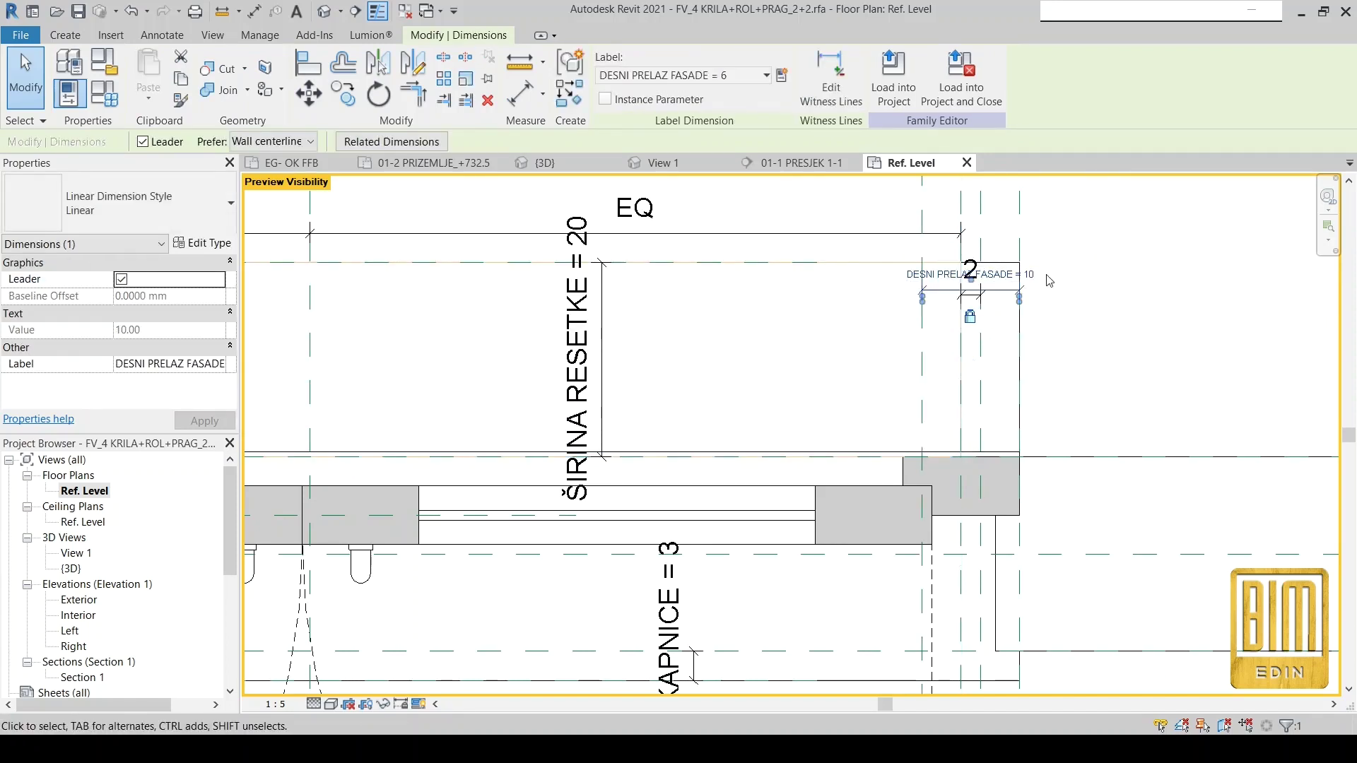
{"action": "key", "text": "Escape"}
Drag both void extrusions back to the 10 line, removing the unsatisfied constraints.
{"action": "left_click", "coordinate": [965, 361]}
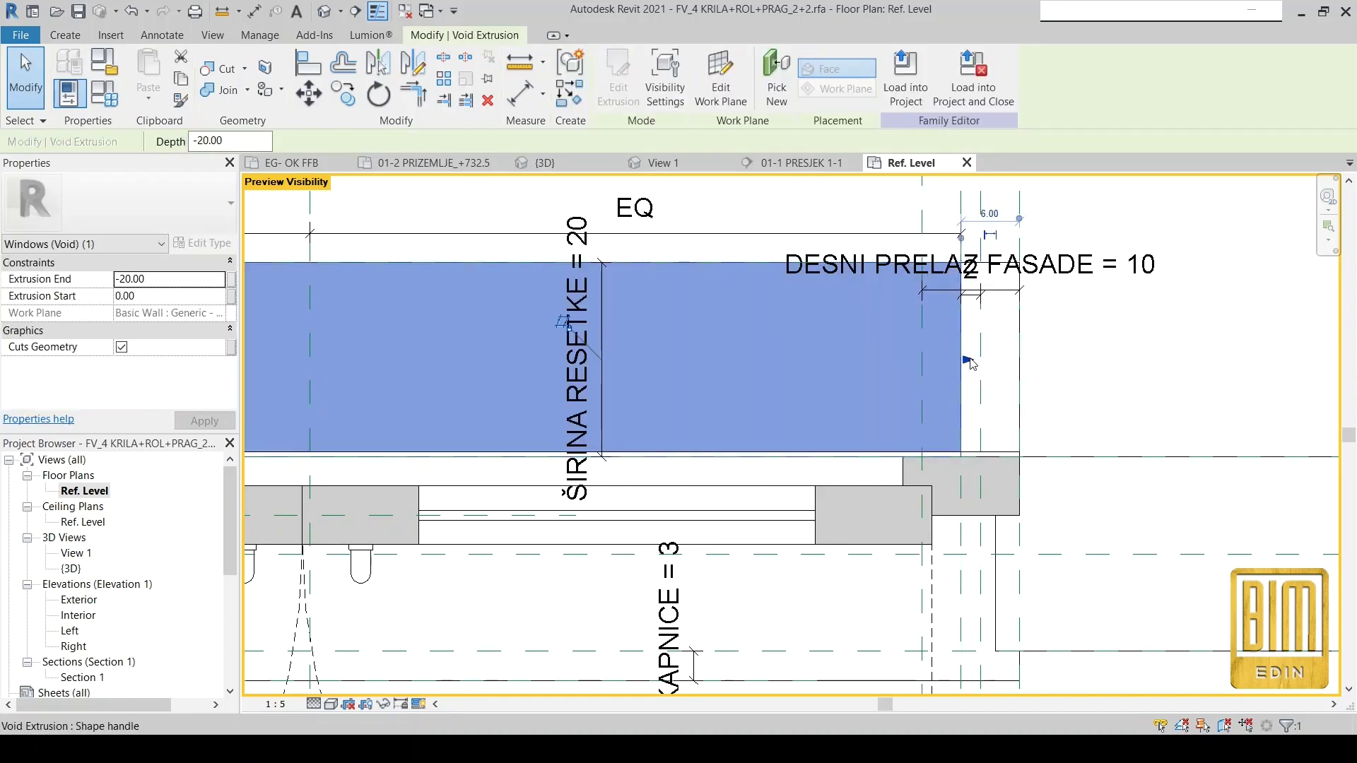
{"action": "left_click_drag", "start_coordinate": [965, 362], "coordinate": [923, 360]}
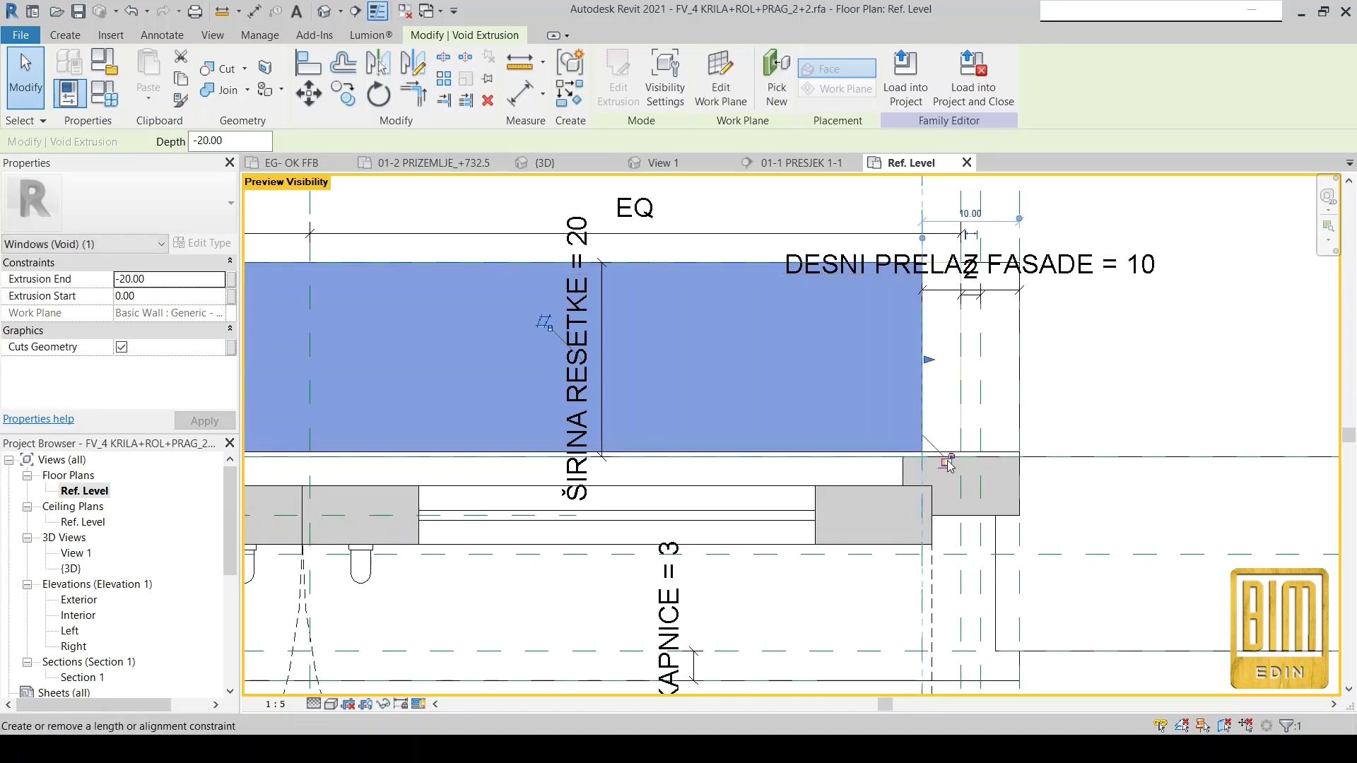
{"action": "left_click", "coordinate": [963, 411]}
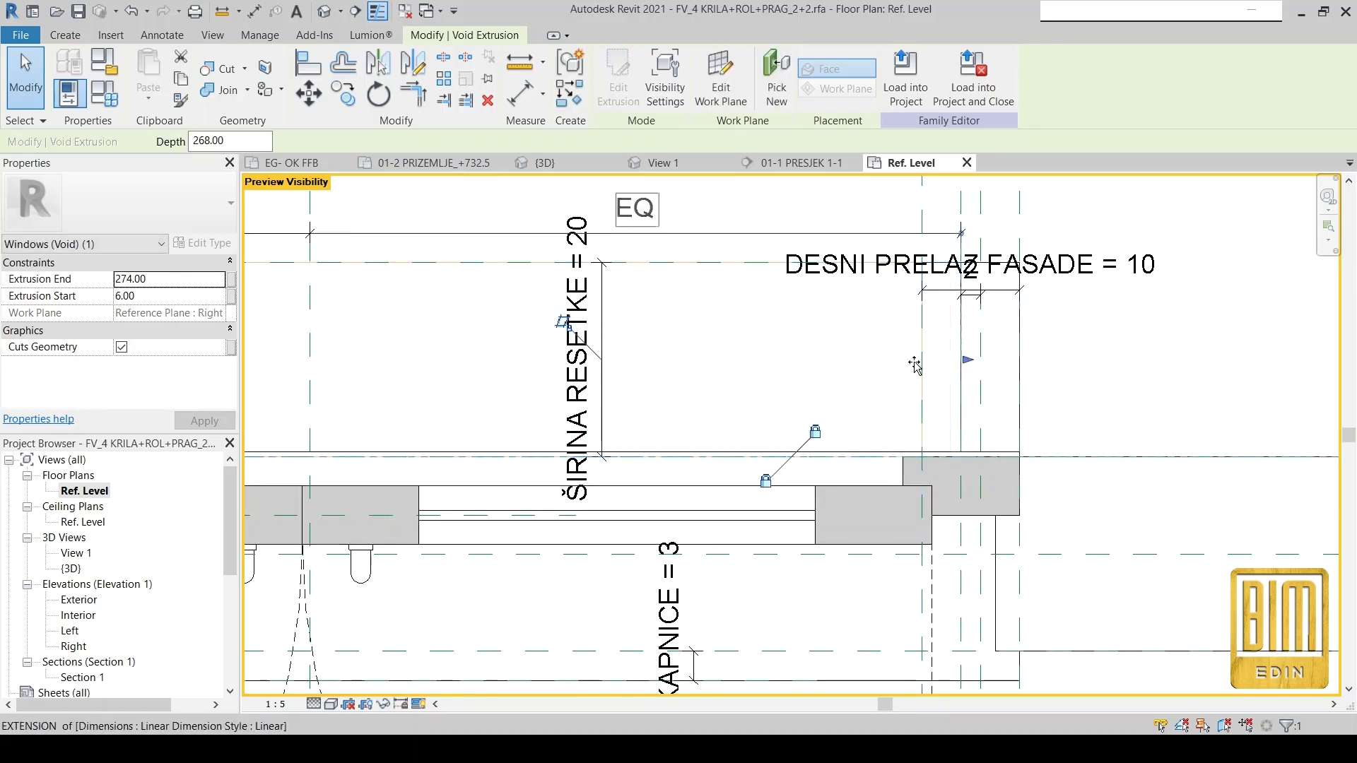
{"action": "left_click_drag", "start_coordinate": [915, 364], "coordinate": [927, 362]}
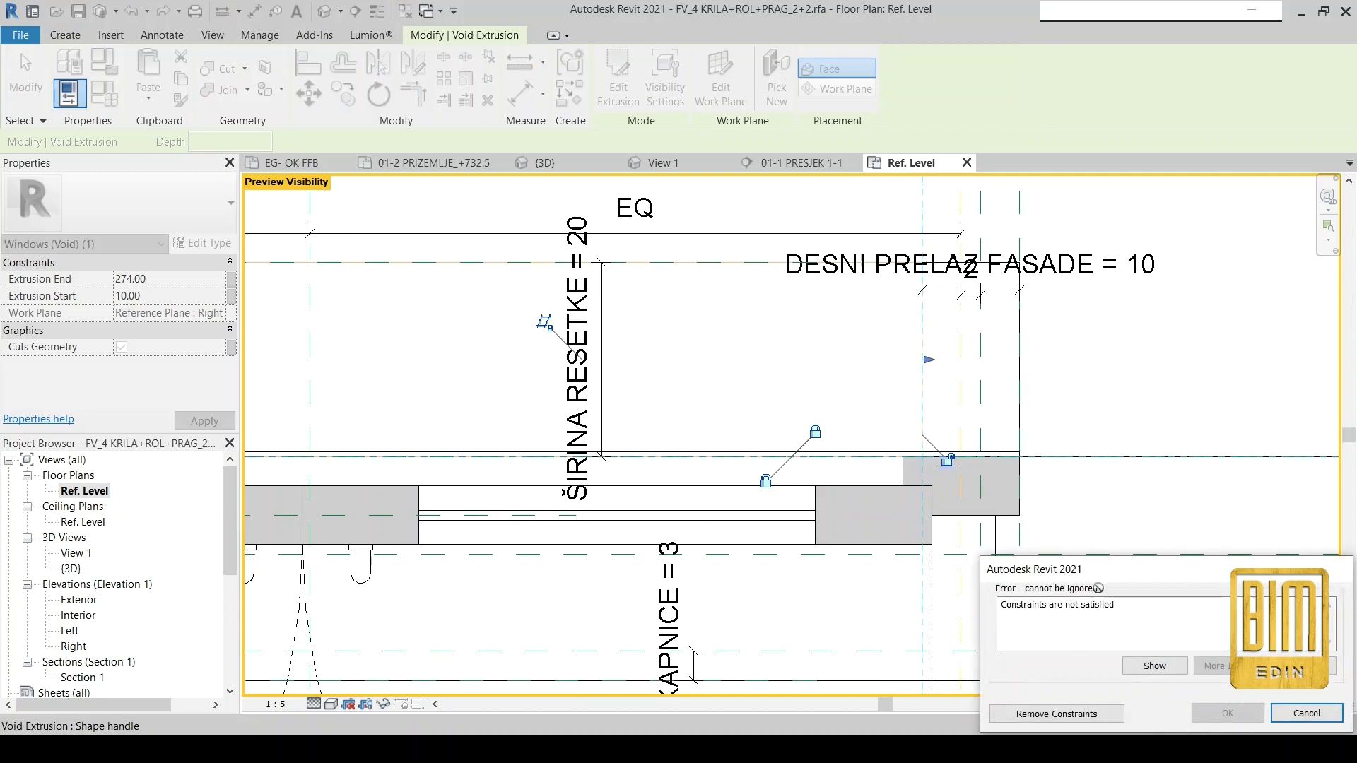
{"action": "left_click", "coordinate": [1086, 715]}
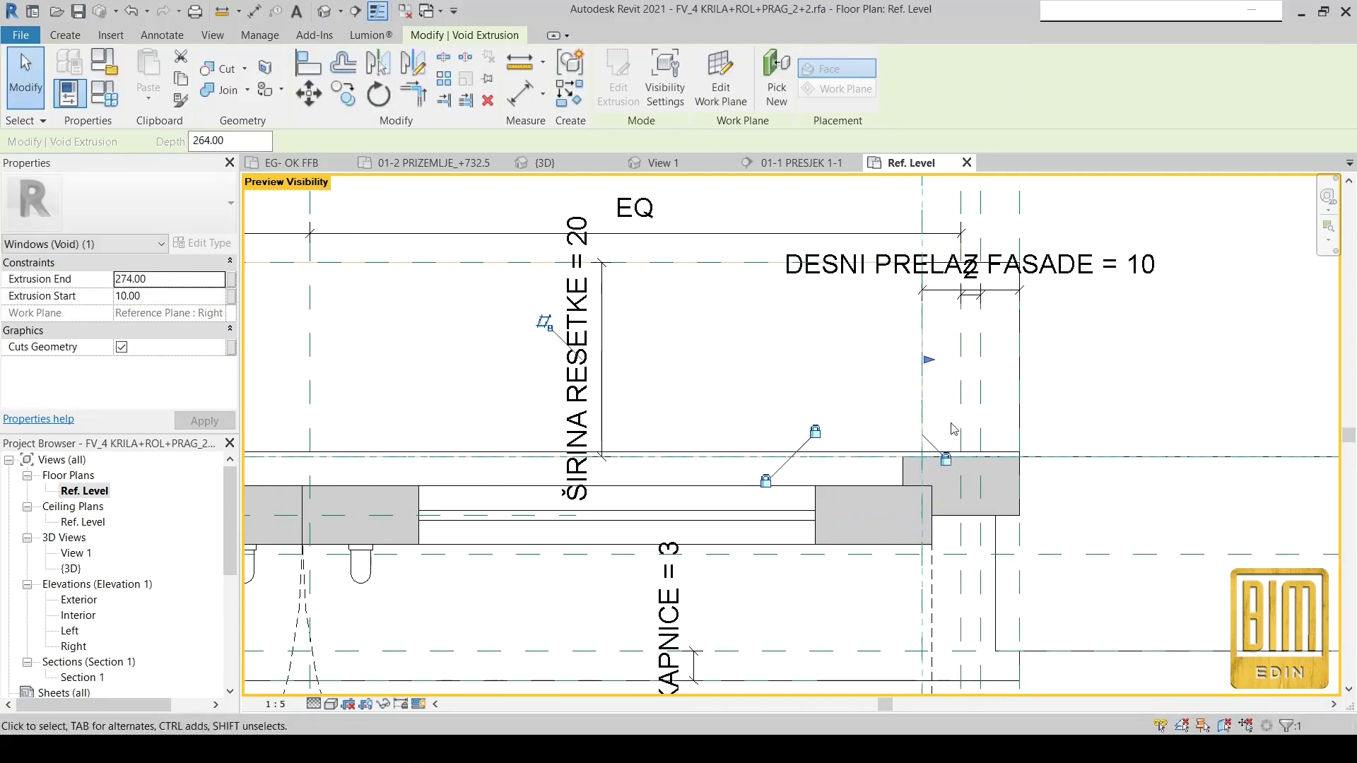
{"action": "scroll", "coordinate": [952, 429], "scroll_direction": "down", "scroll_amount": 3}
{"action": "scroll", "coordinate": [952, 429], "scroll_direction": "down", "scroll_amount": 3}
{"action": "scroll", "coordinate": [952, 428], "scroll_direction": "down", "scroll_amount": 2}
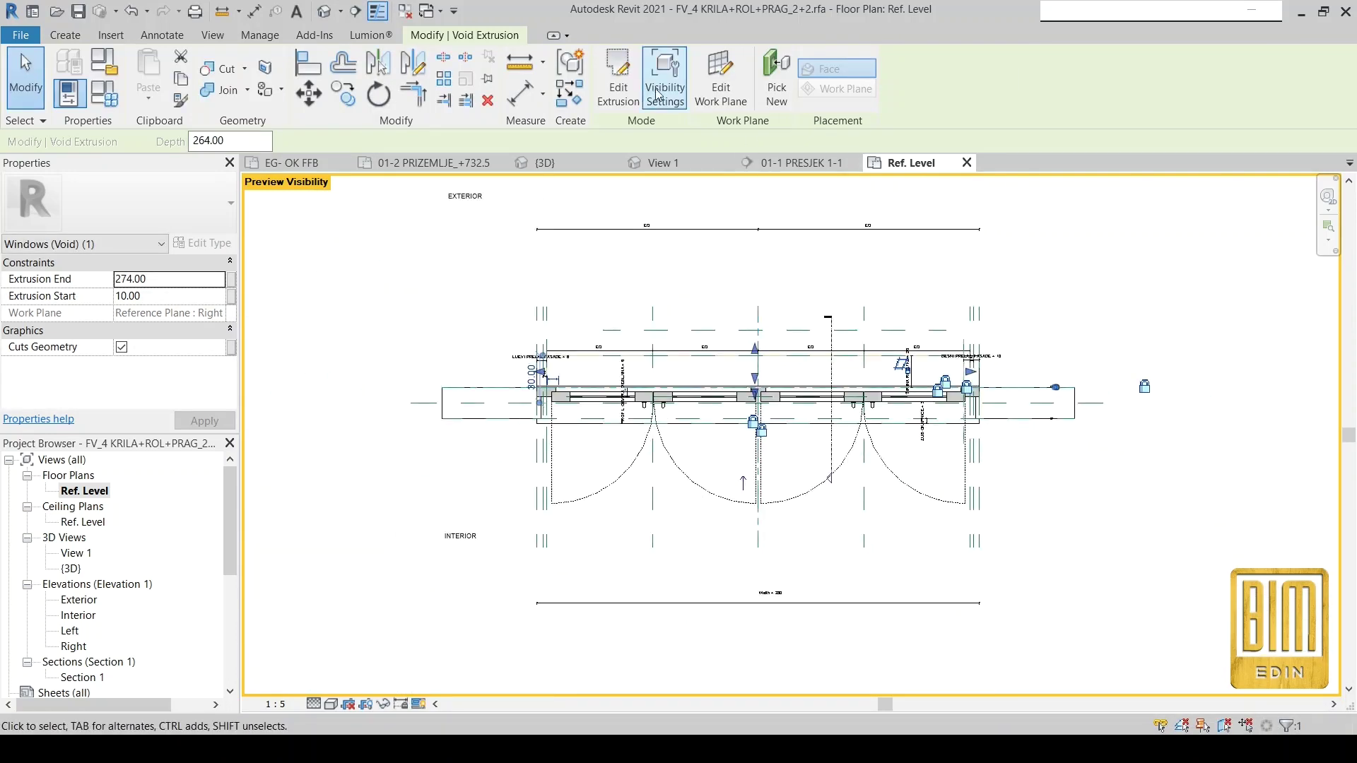
Load the edited FV_4 family into the VILA project, overwriting the existing version.
{"action": "left_click", "coordinate": [783, 285]}
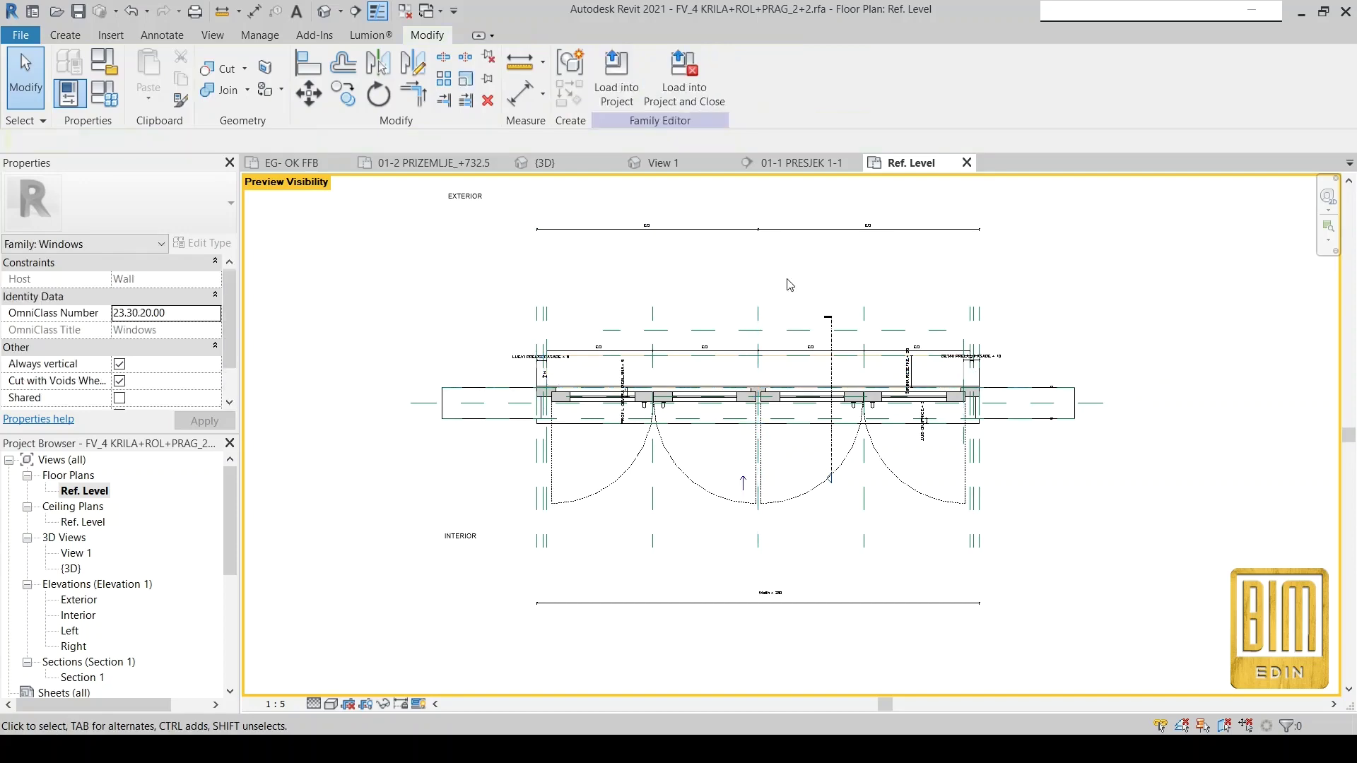
{"action": "left_click", "coordinate": [616, 78]}
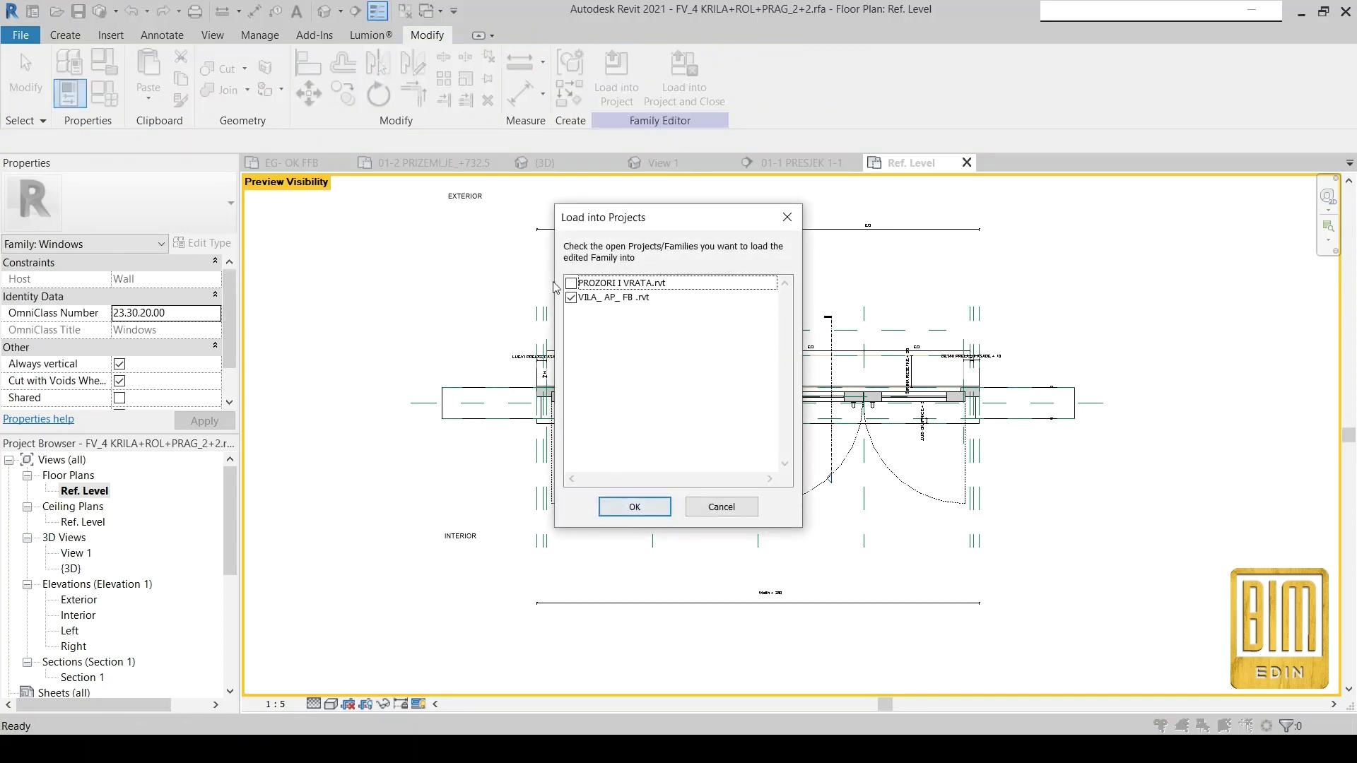
{"action": "left_click", "coordinate": [634, 507]}
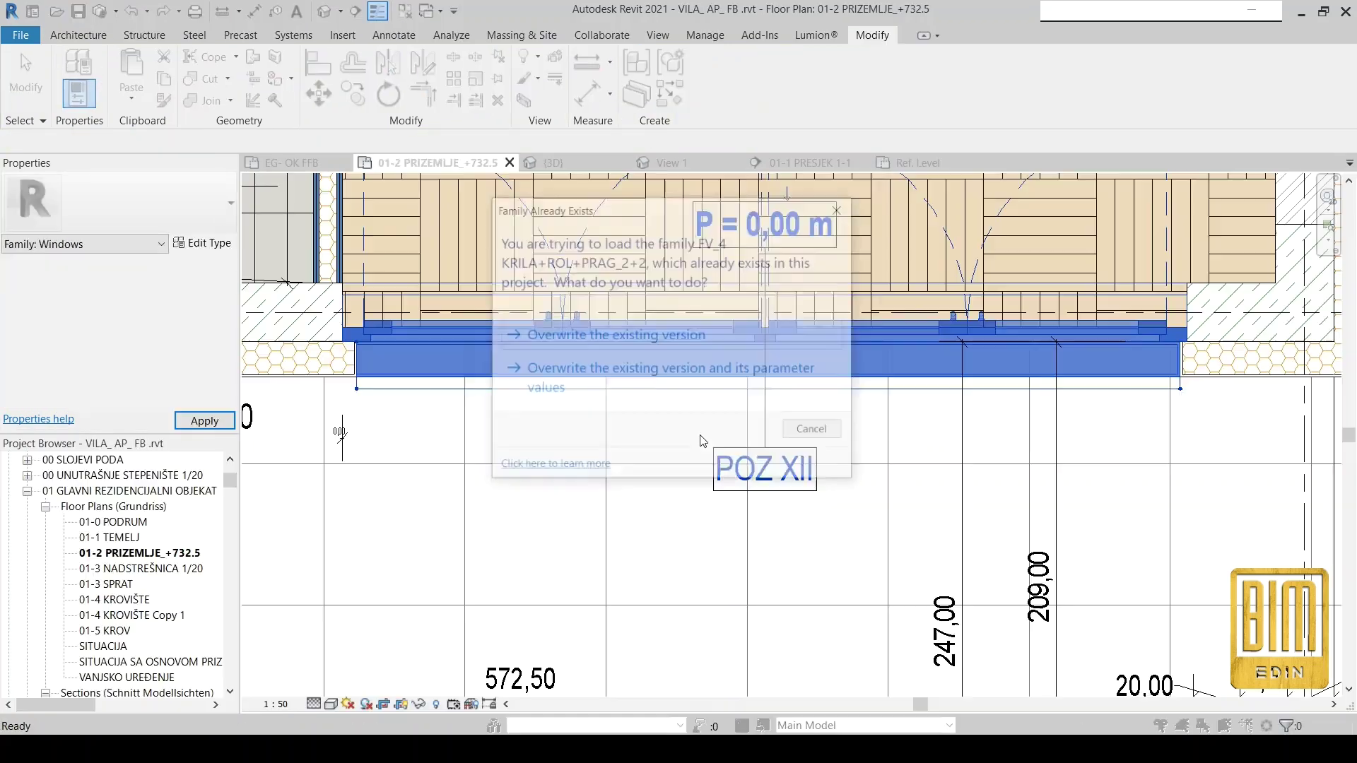
{"action": "left_click", "coordinate": [638, 338]}
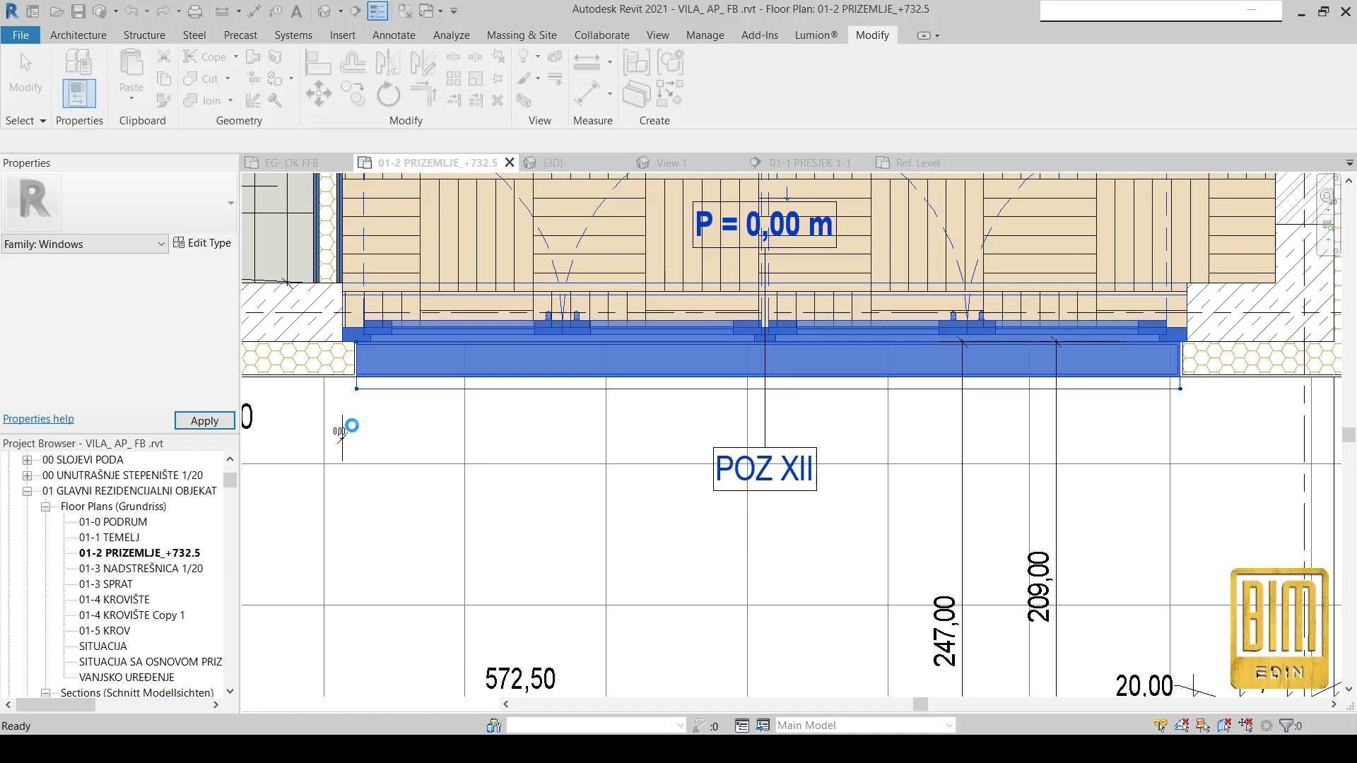
{"action": "left_click", "coordinate": [354, 431]}
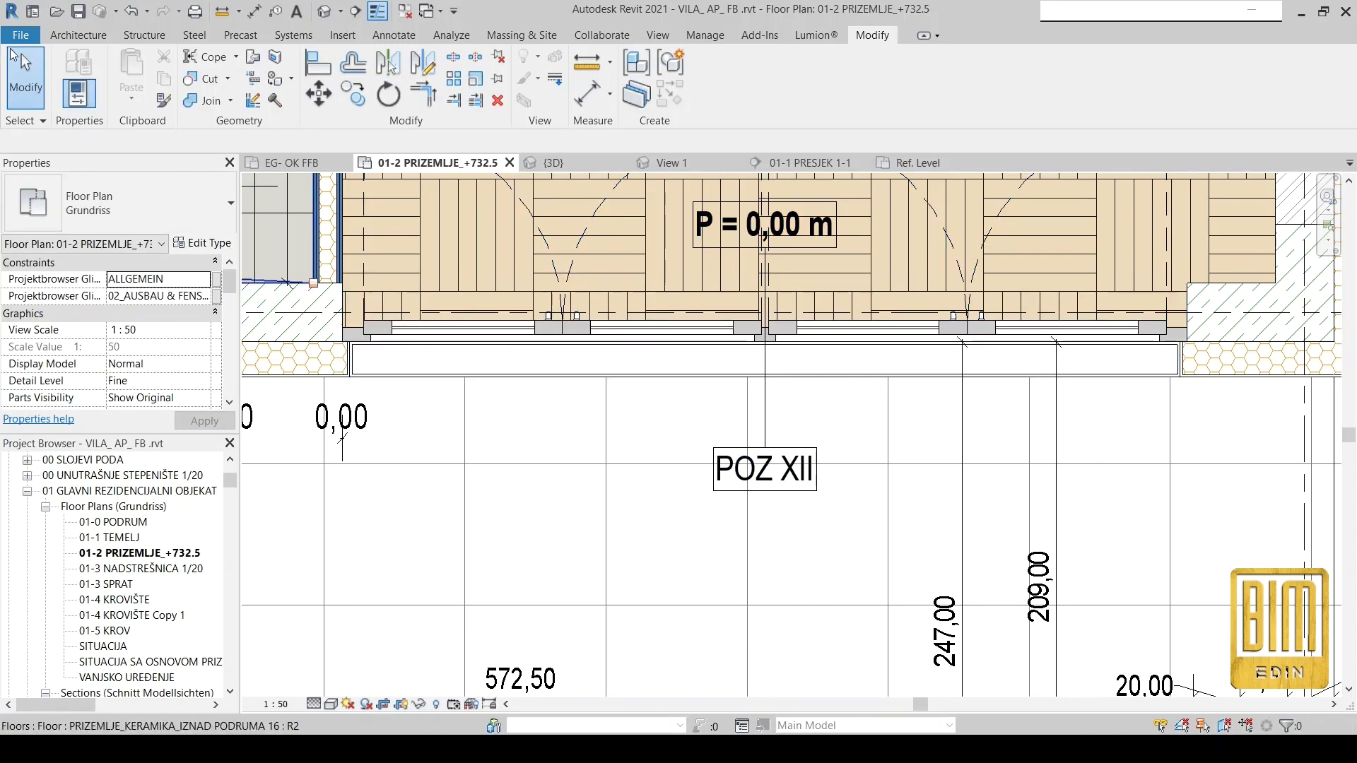
{"action": "scroll", "coordinate": [1026, 502], "scroll_direction": "down", "scroll_amount": 2}
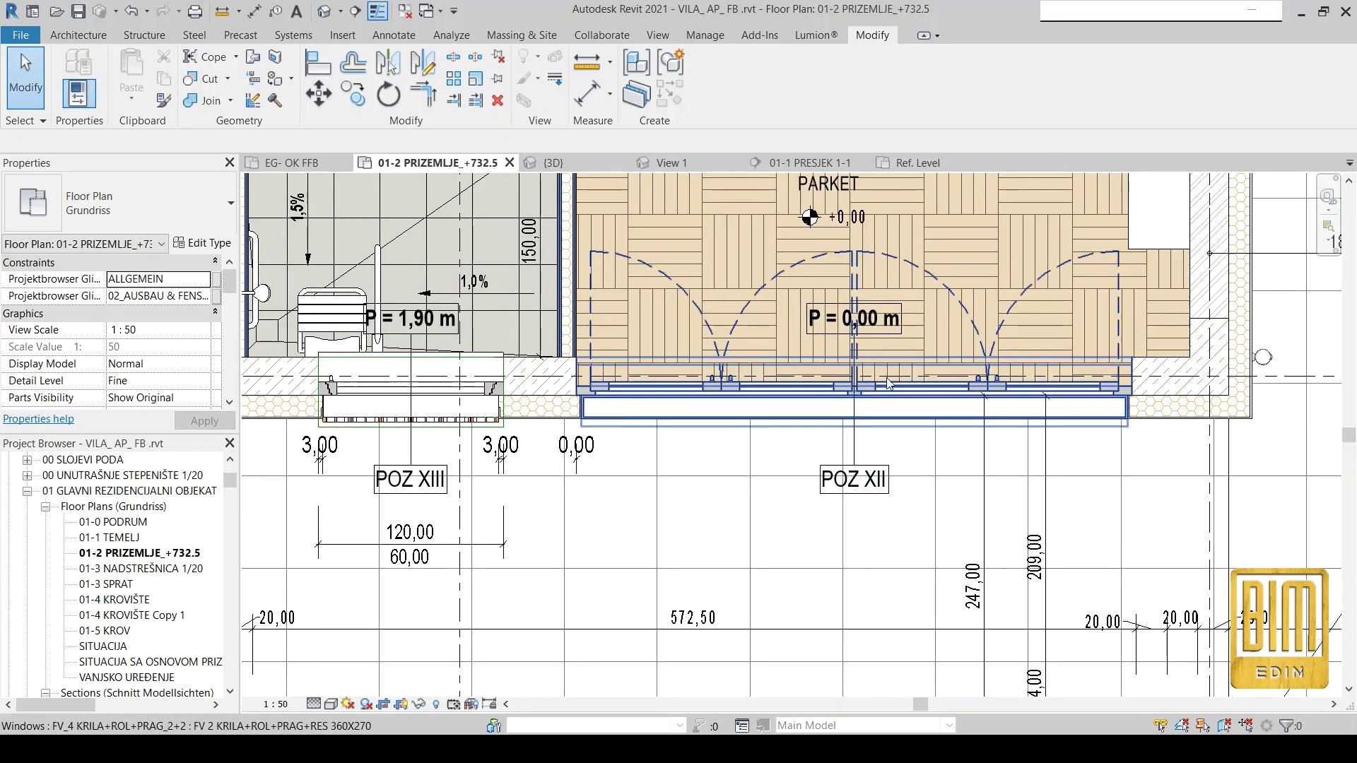
{"action": "scroll", "coordinate": [885, 376], "scroll_direction": "down", "scroll_amount": 2}
Set VRSTA OKNA LIJEVO 1-1 and LIJEVO 1-2 to 2 in the POZ XII window's type properties.
{"action": "left_click", "coordinate": [923, 387]}
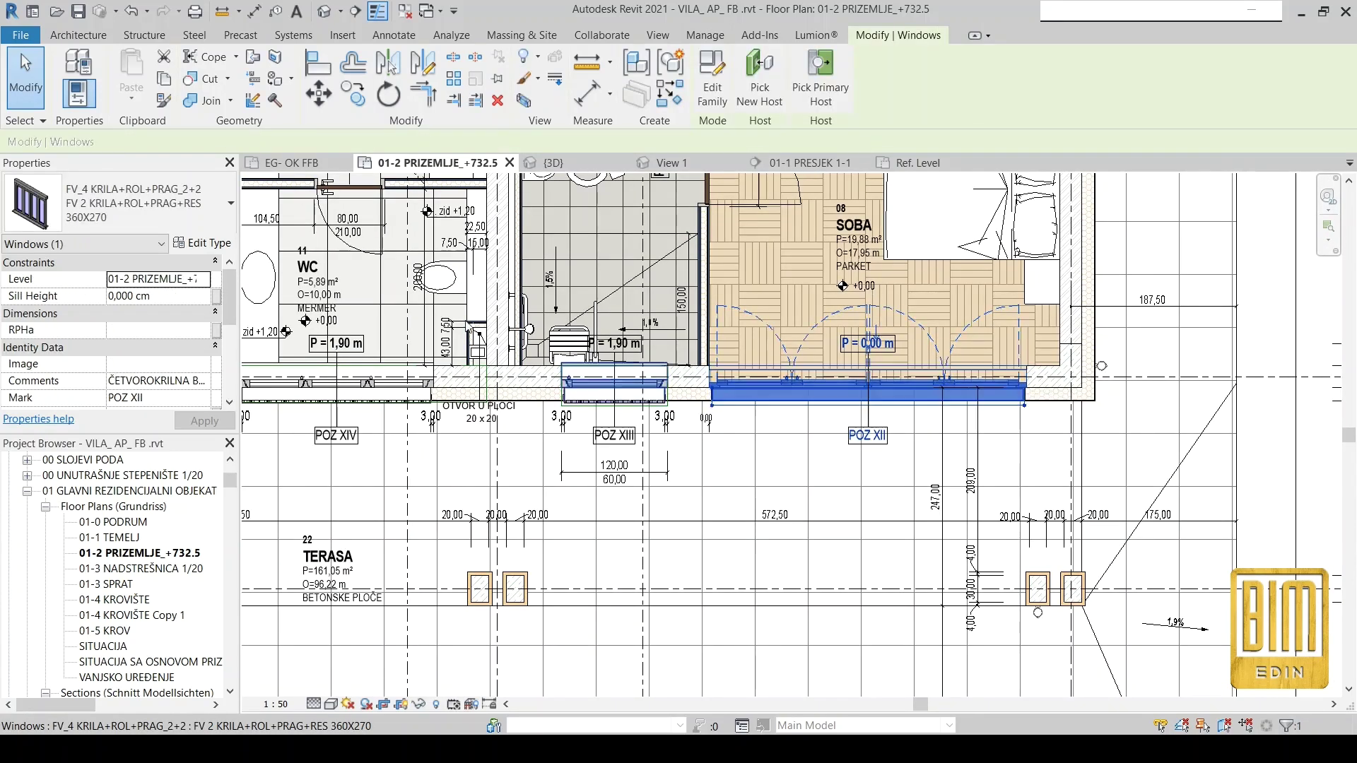
{"action": "left_click", "coordinate": [204, 242]}
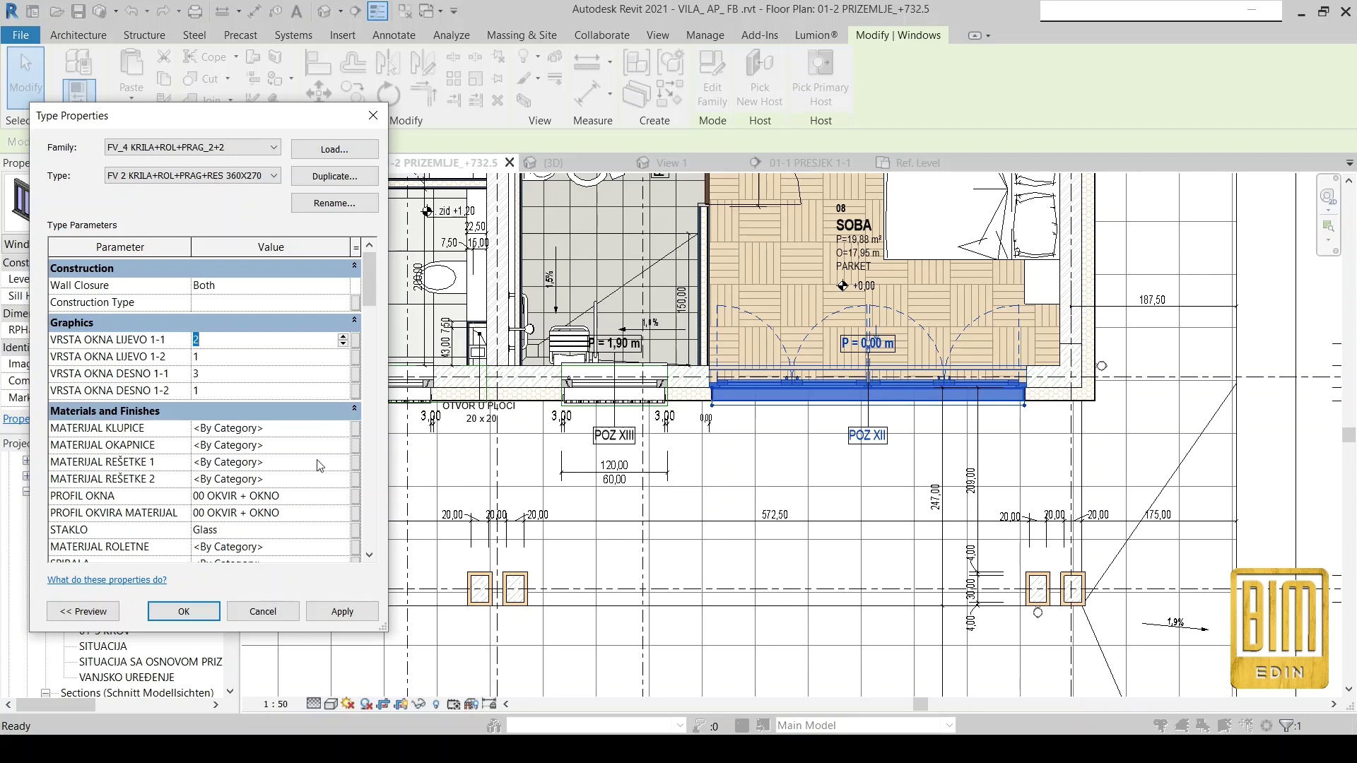
{"action": "left_click", "coordinate": [344, 616]}
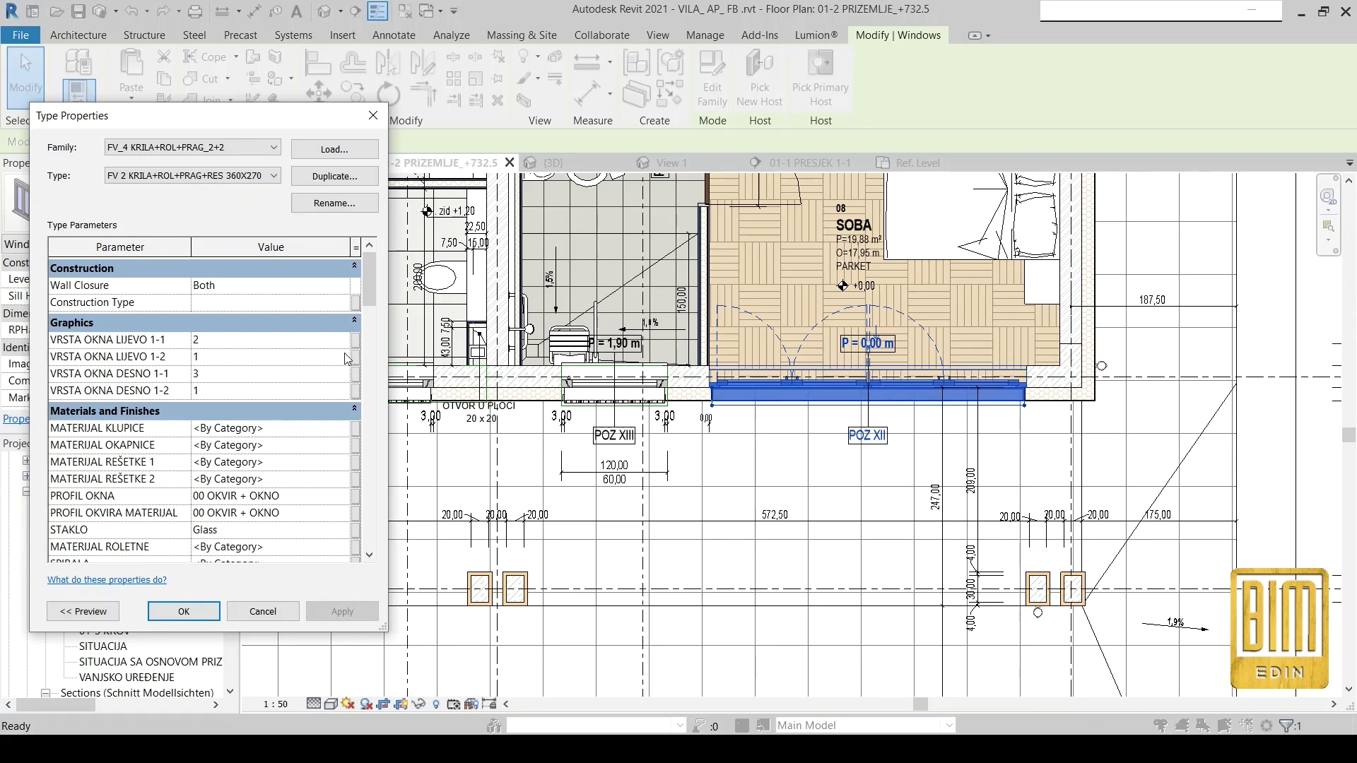
{"action": "left_click", "coordinate": [334, 612]}
{"action": "type", "text": "4"}
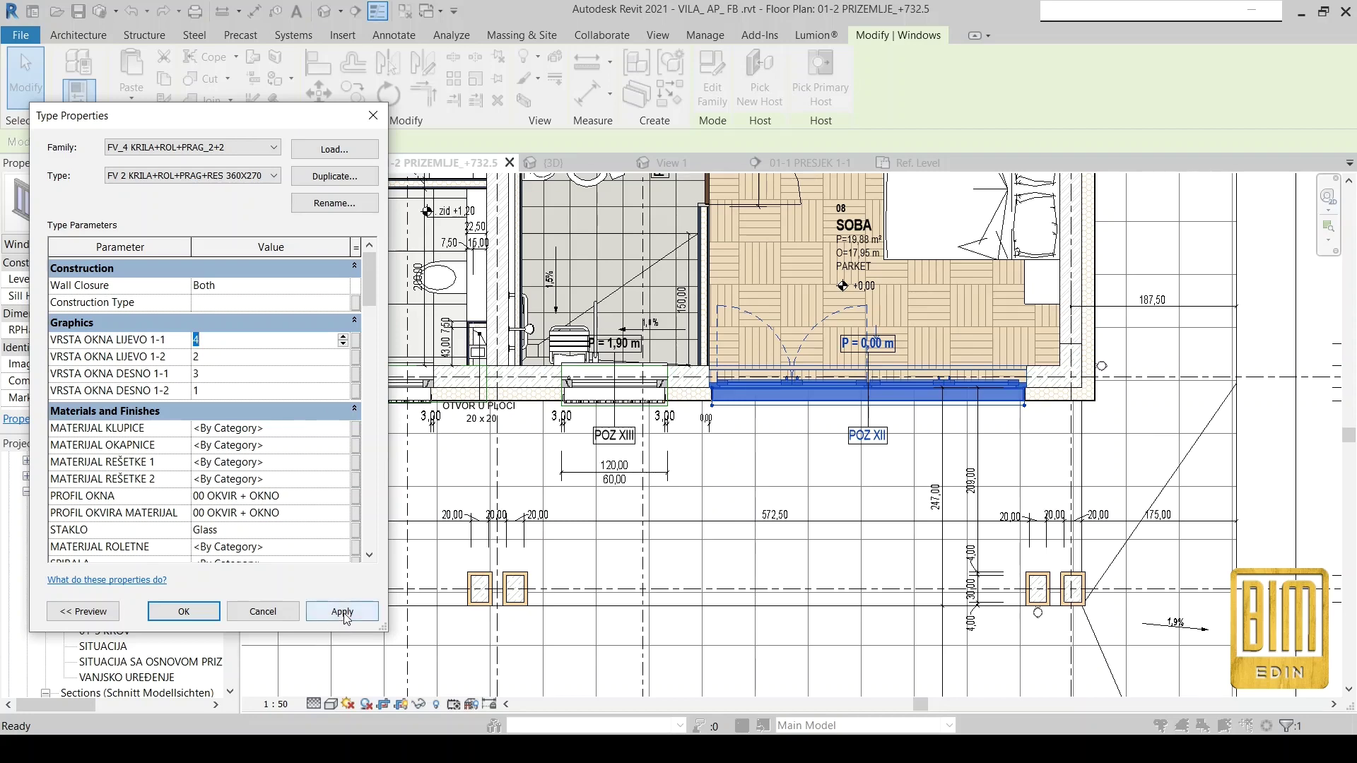
{"action": "left_click", "coordinate": [343, 610]}
{"action": "left_click", "coordinate": [342, 611]}
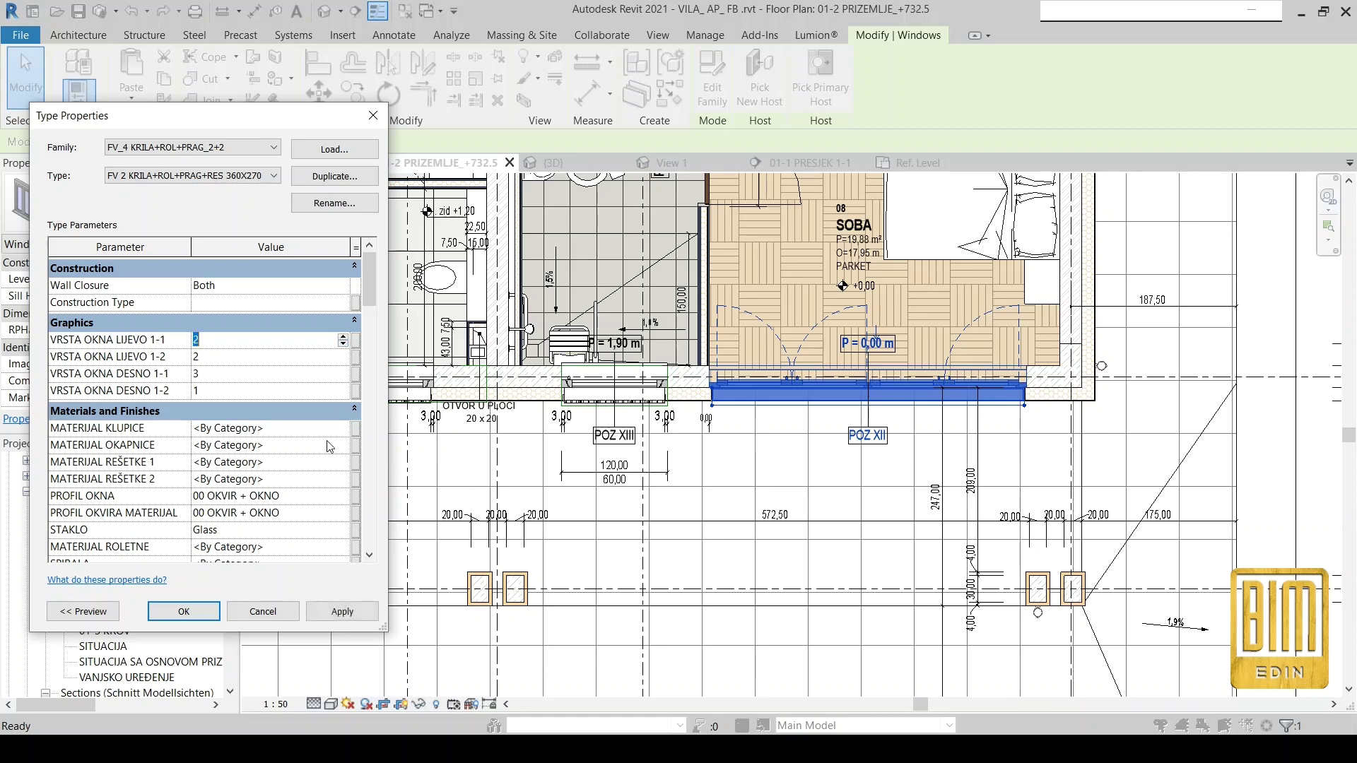
{"action": "left_click", "coordinate": [339, 613]}
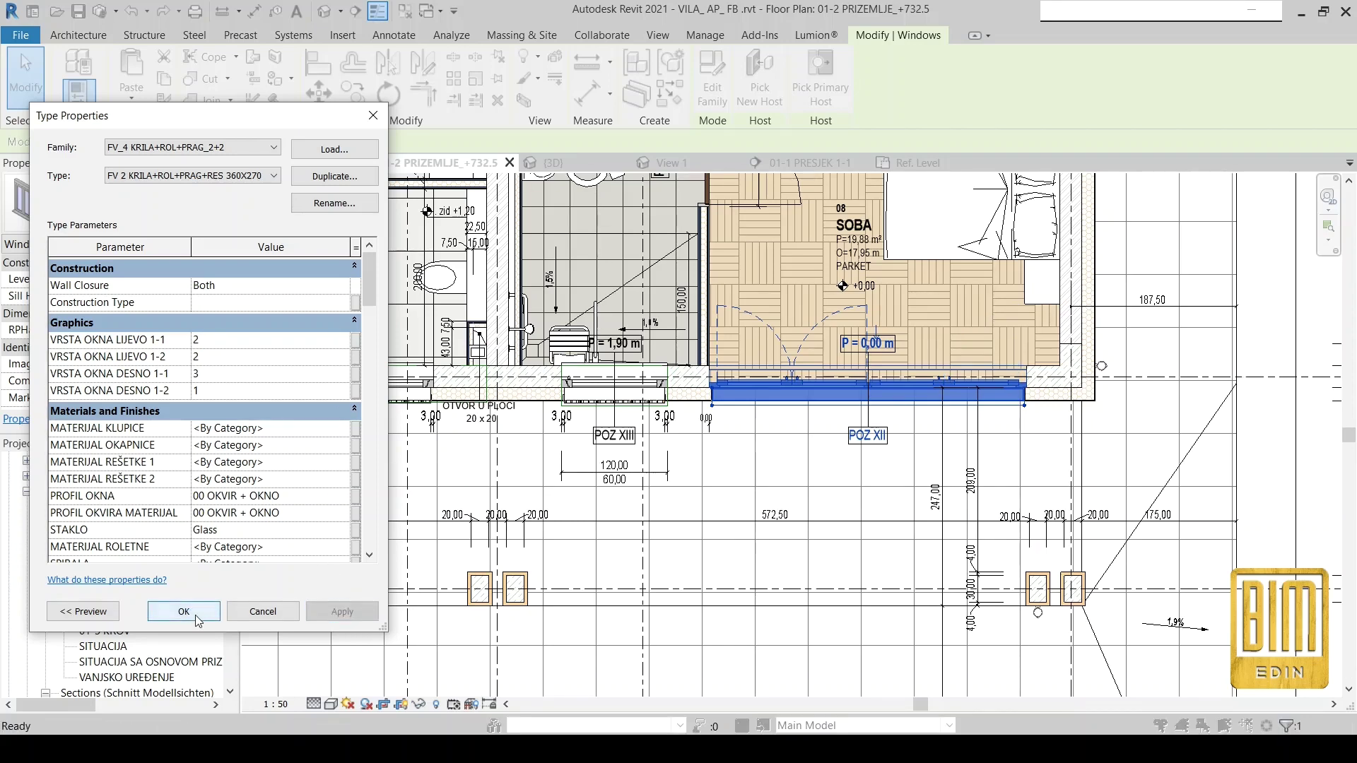
{"action": "left_click", "coordinate": [183, 612]}
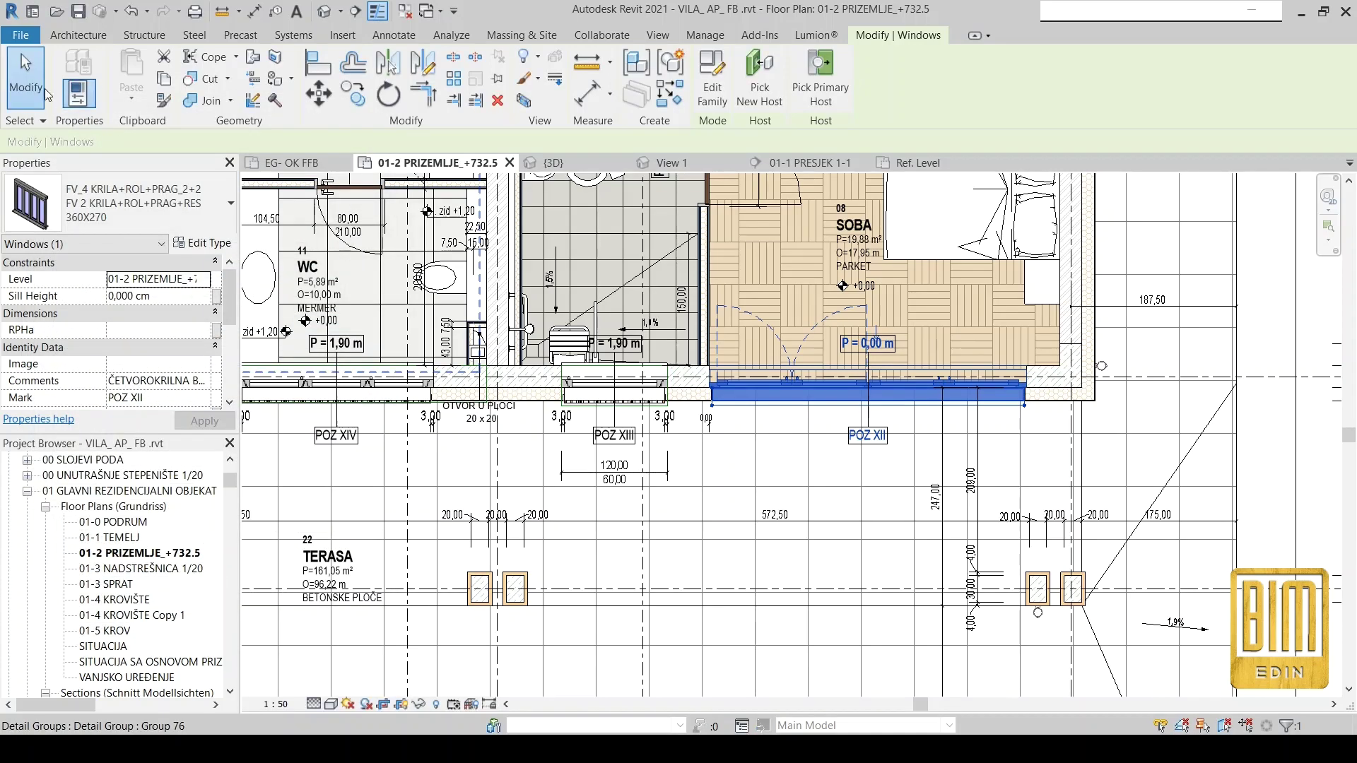
Draw a section line through POZ XII and open the Schnitt 1 view.
{"action": "left_click", "coordinate": [26, 96]}
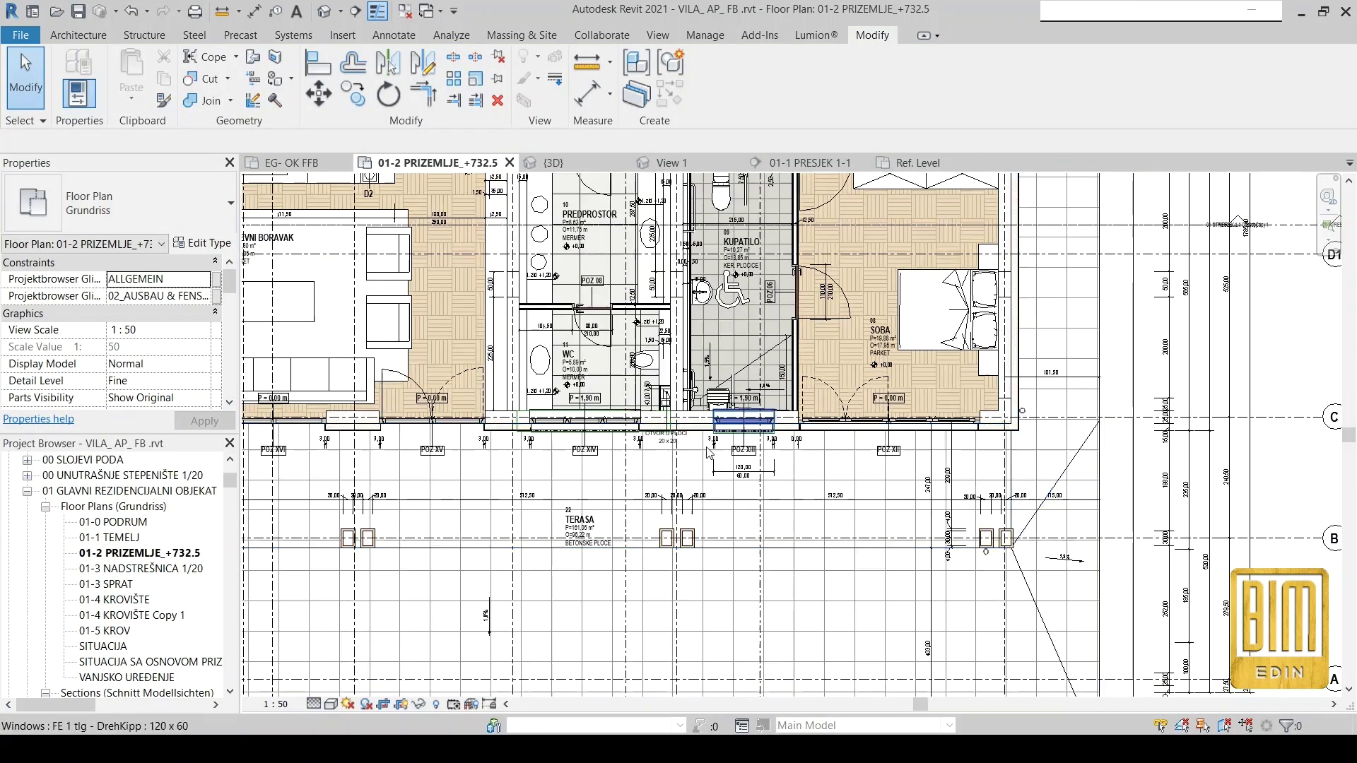
{"action": "middle_click_drag", "start_coordinate": [685, 455], "coordinate": [844, 474]}
{"action": "scroll", "coordinate": [844, 474], "scroll_direction": "up", "scroll_amount": 2}
{"action": "scroll", "coordinate": [844, 474], "scroll_direction": "down", "scroll_amount": 1}
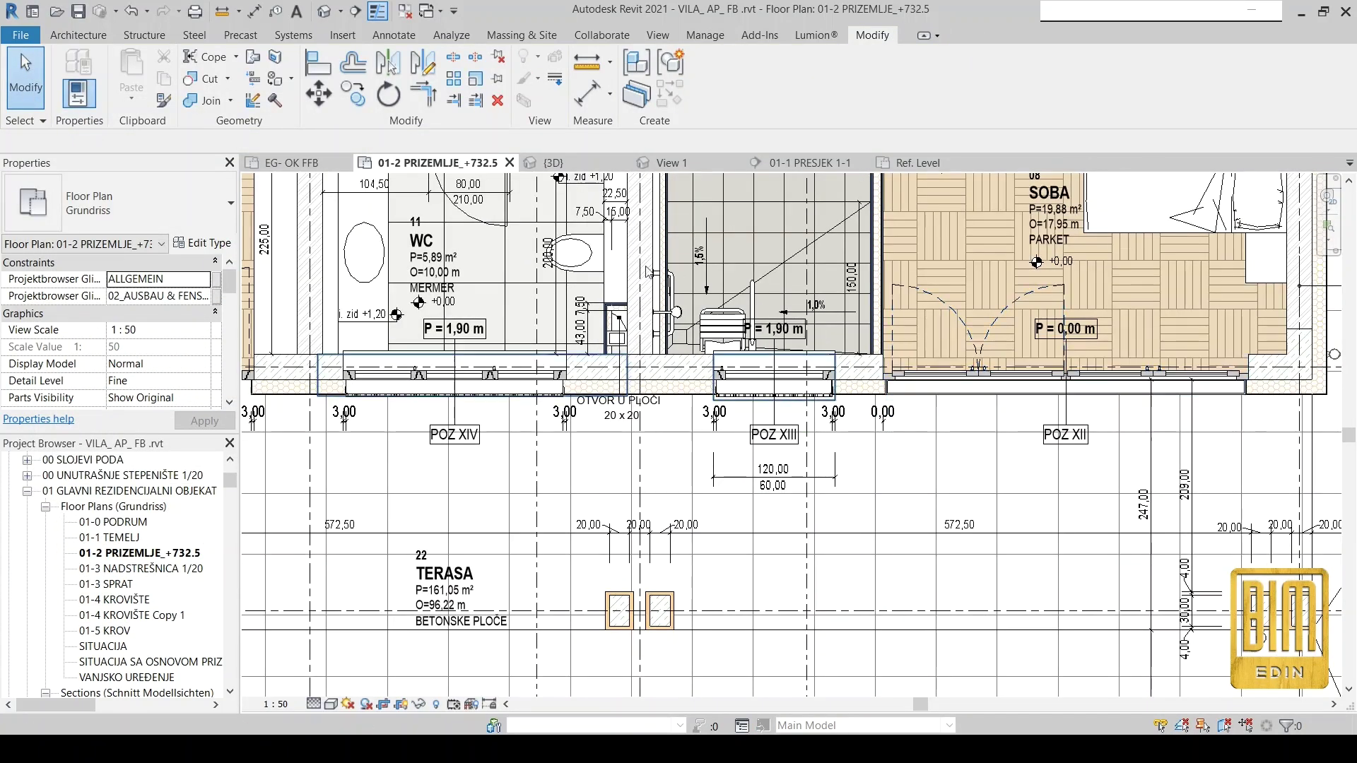
{"action": "left_click", "coordinate": [355, 10]}
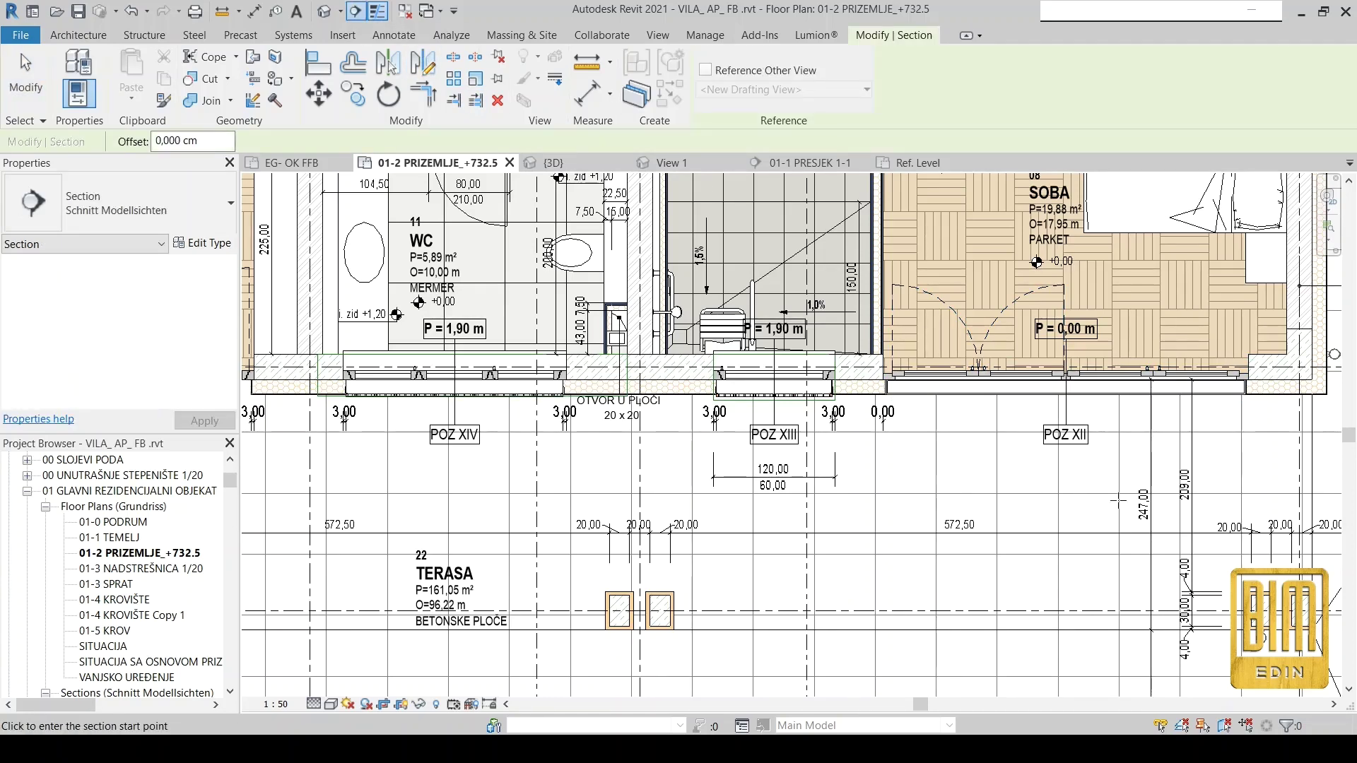
{"action": "left_click", "coordinate": [1138, 492]}
{"action": "left_click", "coordinate": [1138, 313]}
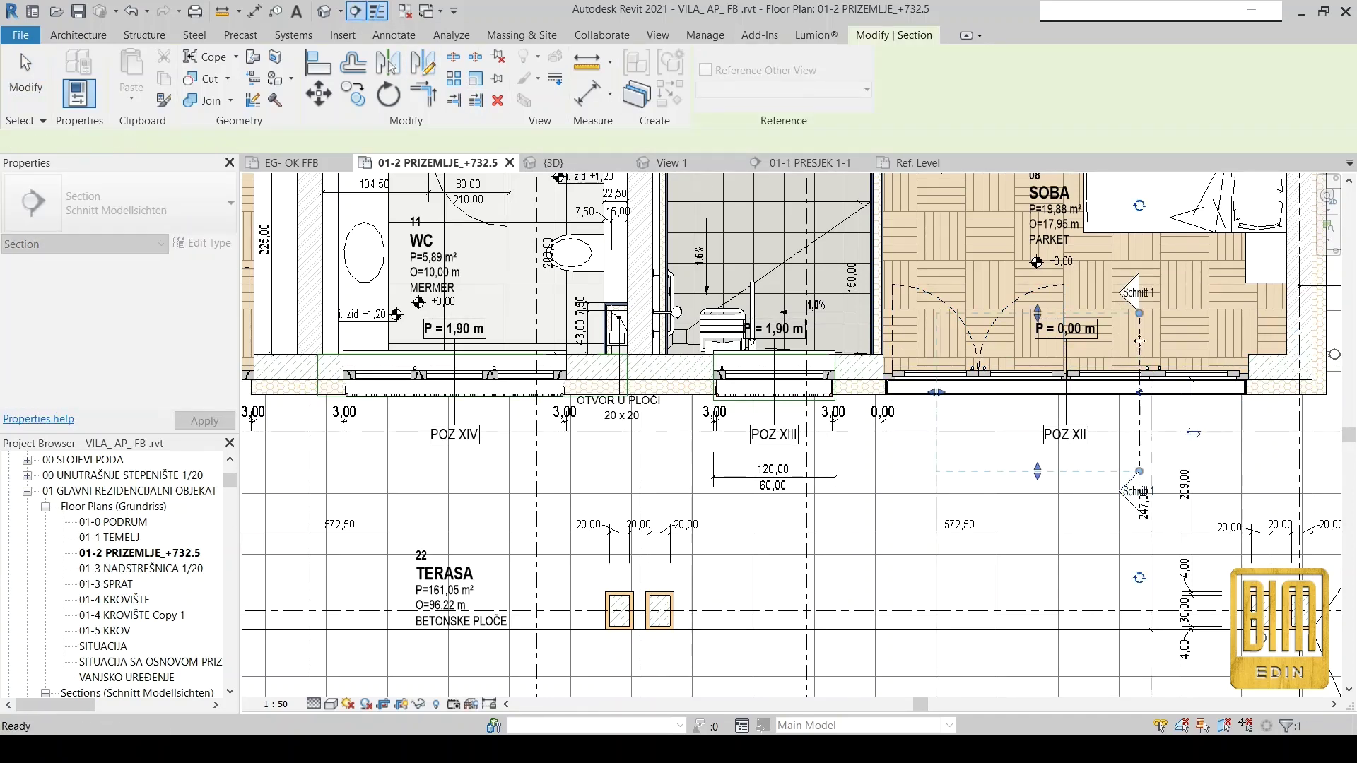
{"action": "right_click", "coordinate": [1139, 339]}
{"action": "left_click", "coordinate": [1189, 427]}
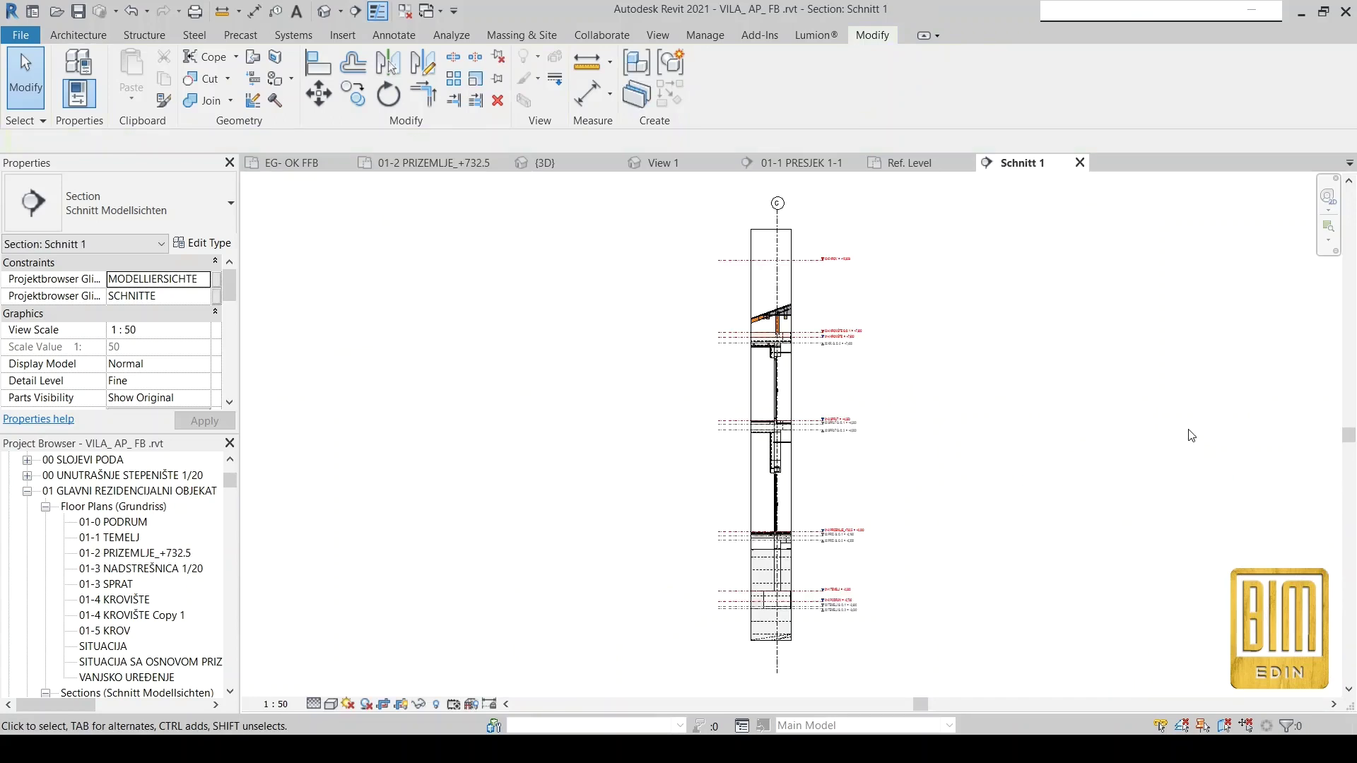
Set Schnitt 1's Show Hidden Lines to By Discipline and zoom to the window head.
{"action": "scroll", "coordinate": [794, 519], "scroll_direction": "up", "scroll_amount": 3}
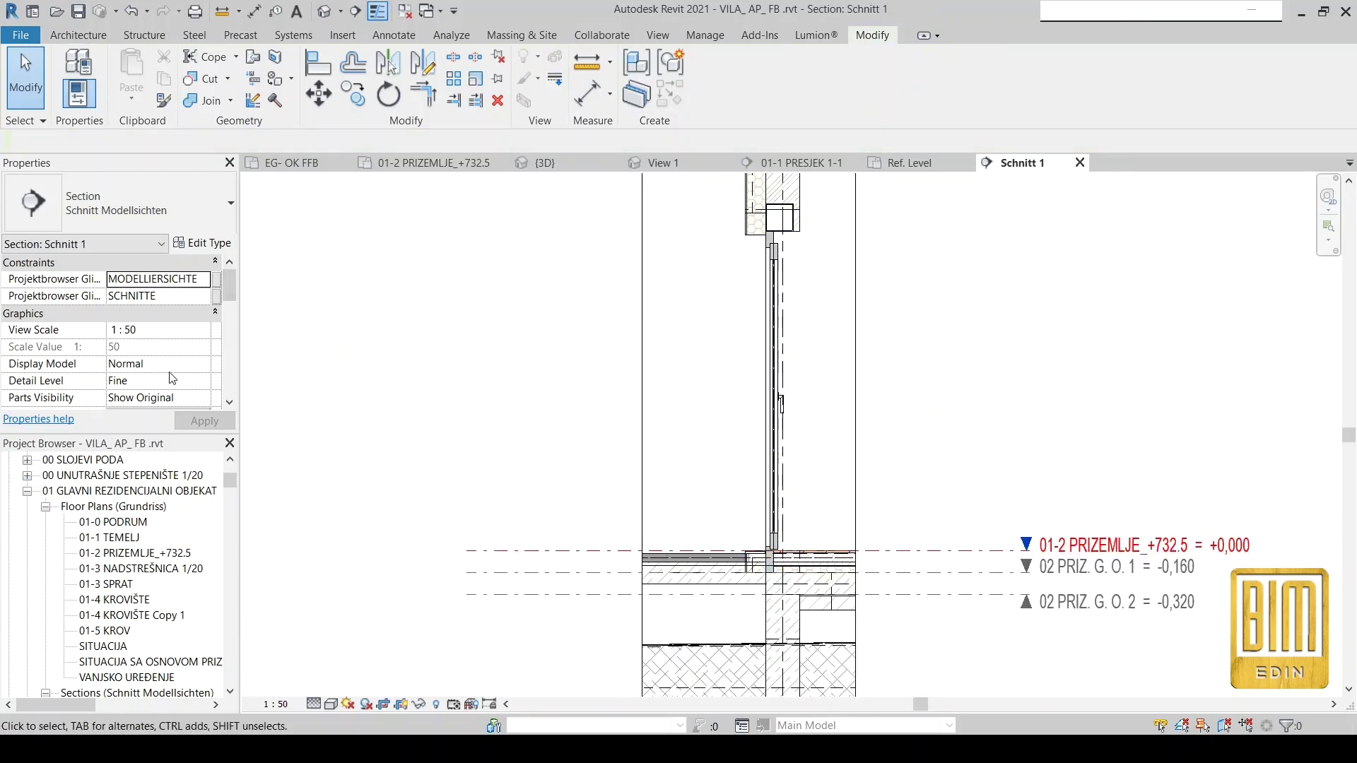
{"action": "scroll", "coordinate": [182, 398], "scroll_direction": "down", "scroll_amount": 3}
{"action": "left_click", "coordinate": [200, 370]}
{"action": "left_click", "coordinate": [165, 393]}
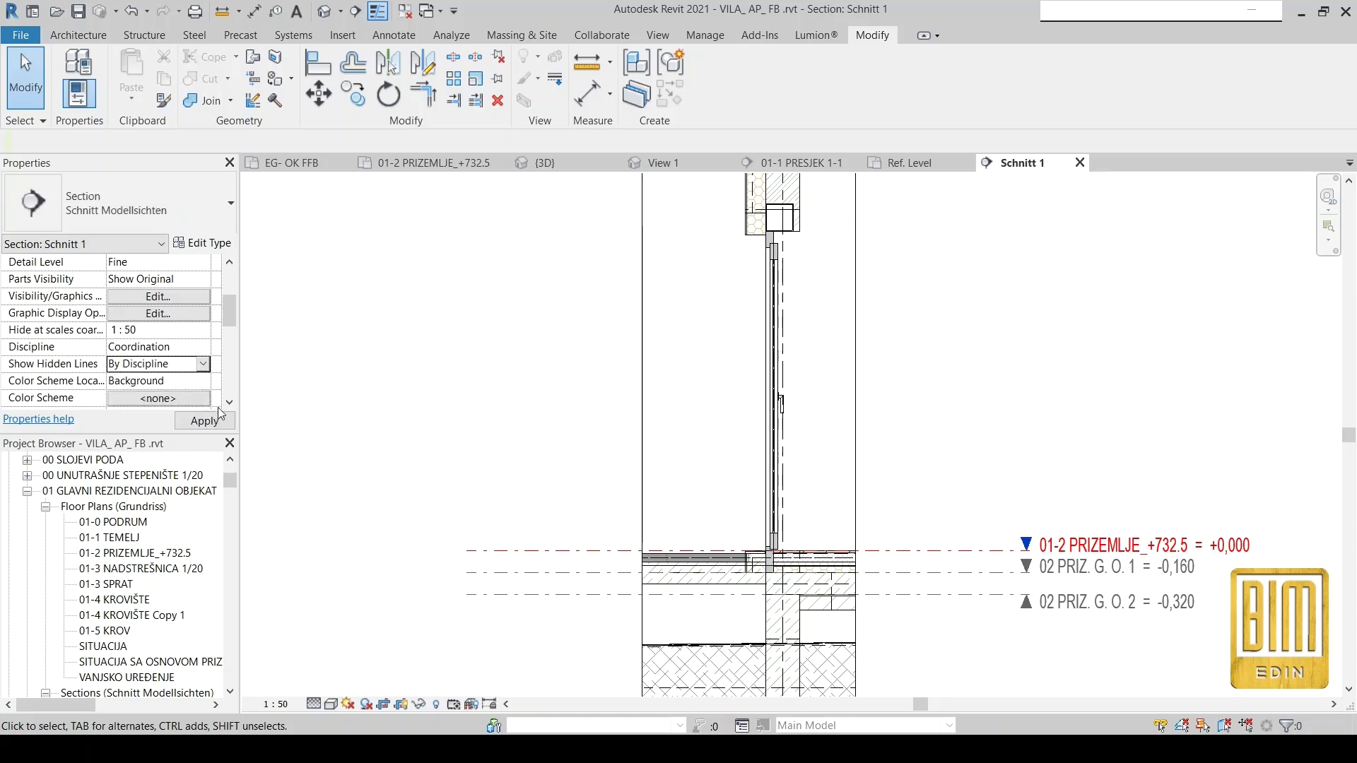
{"action": "scroll", "coordinate": [749, 566], "scroll_direction": "up", "scroll_amount": 2}
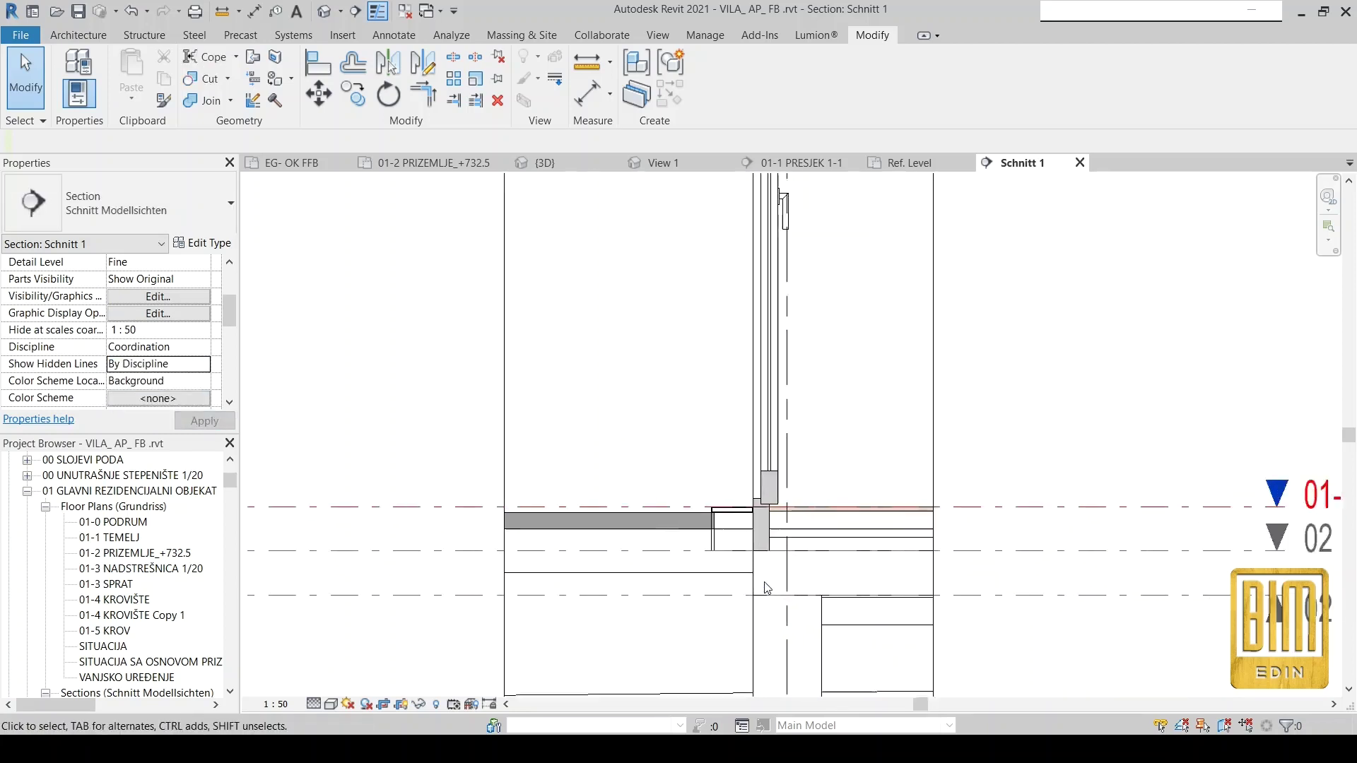
{"action": "scroll", "coordinate": [712, 509], "scroll_direction": "up", "scroll_amount": 2}
{"action": "scroll", "coordinate": [711, 510], "scroll_direction": "down", "scroll_amount": 2}
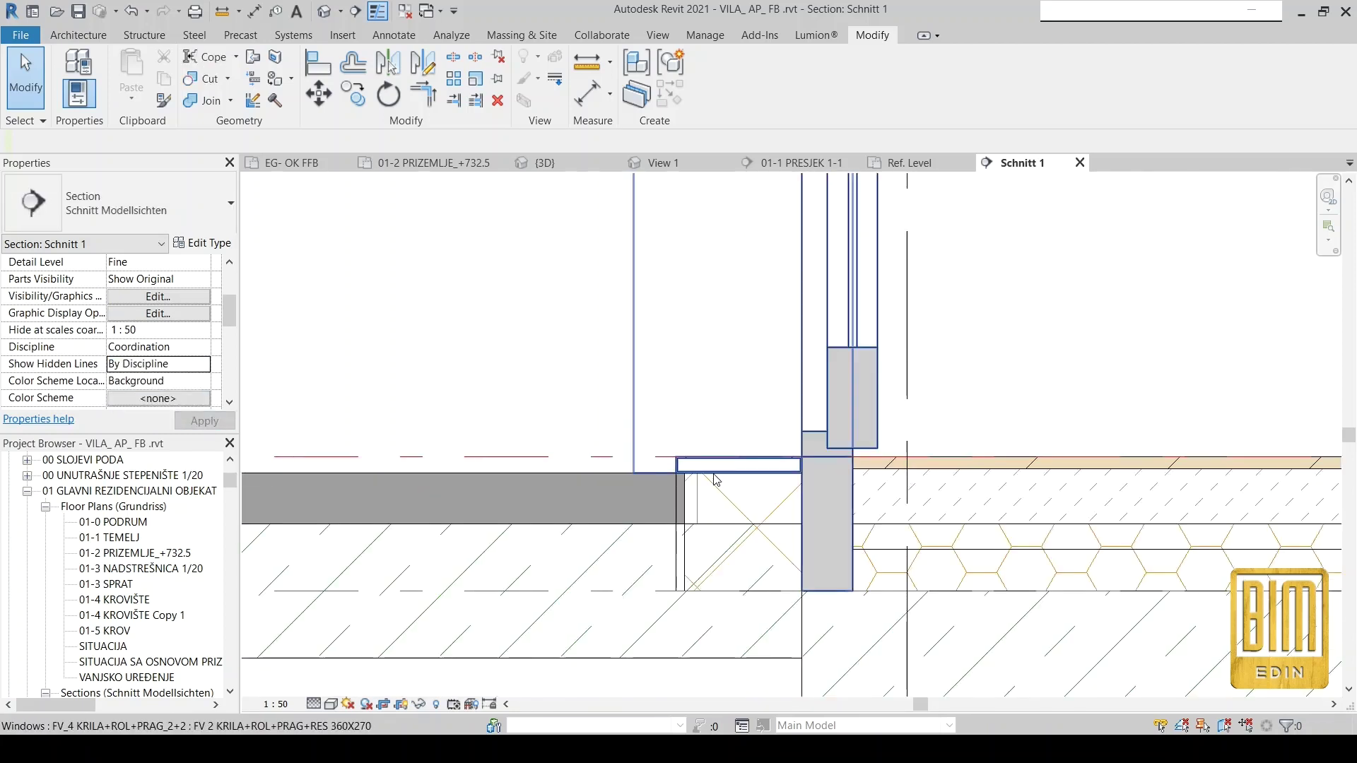
{"action": "scroll", "coordinate": [806, 569], "scroll_direction": "down", "scroll_amount": 2}
{"action": "scroll", "coordinate": [806, 569], "scroll_direction": "down", "scroll_amount": 1}
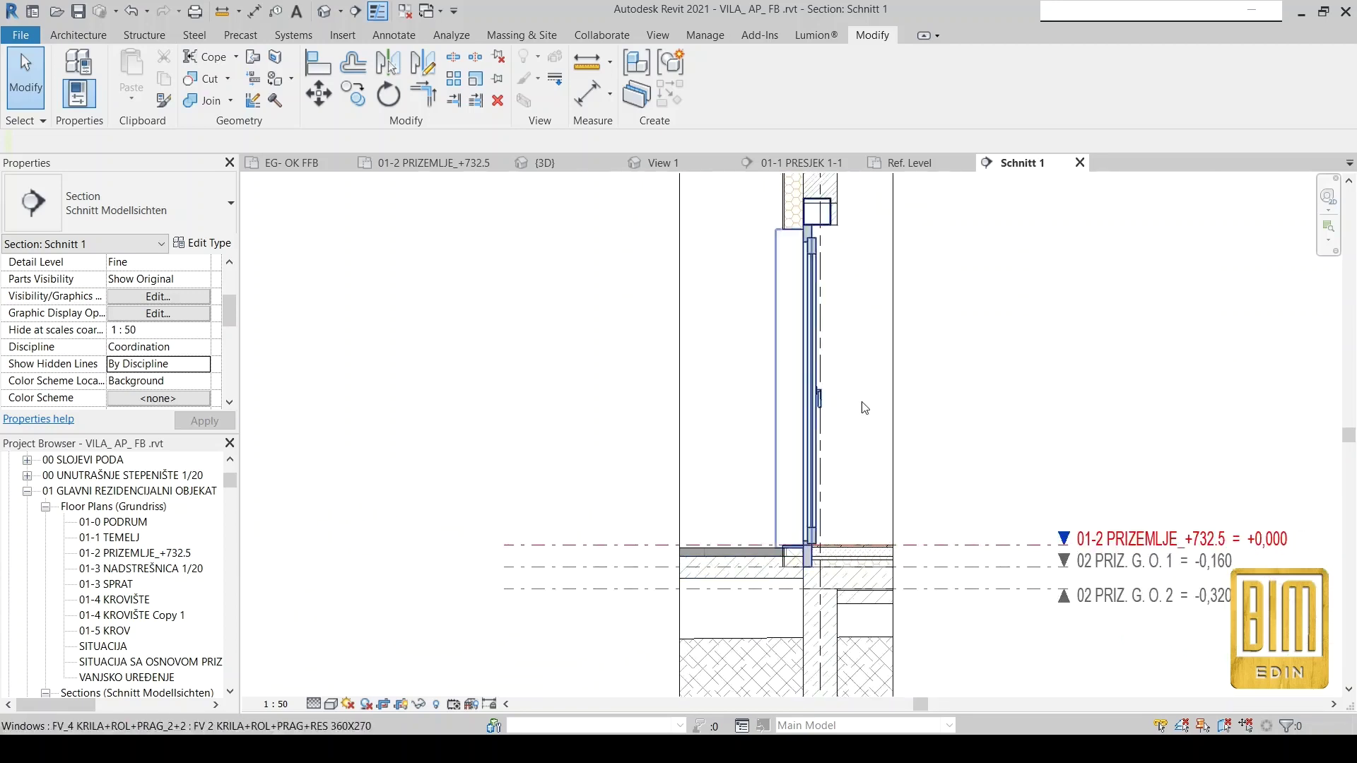
{"action": "scroll", "coordinate": [852, 269], "scroll_direction": "up", "scroll_amount": 2}
{"action": "scroll", "coordinate": [852, 269], "scroll_direction": "up", "scroll_amount": 2}
Select the concrete lintel and window, then start and cancel a 270,00 aligned dimension.
{"action": "left_click", "coordinate": [851, 269]}
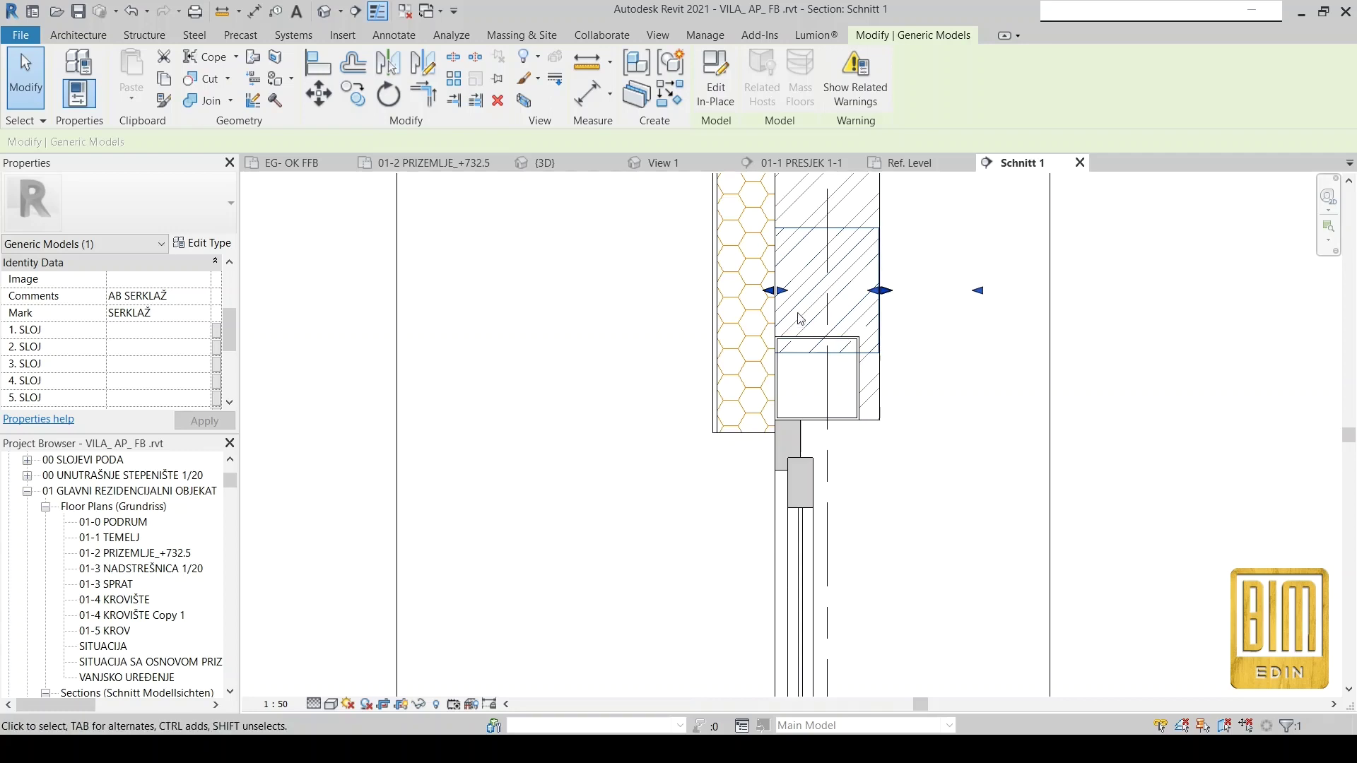
{"action": "scroll", "coordinate": [798, 314], "scroll_direction": "down", "scroll_amount": 1}
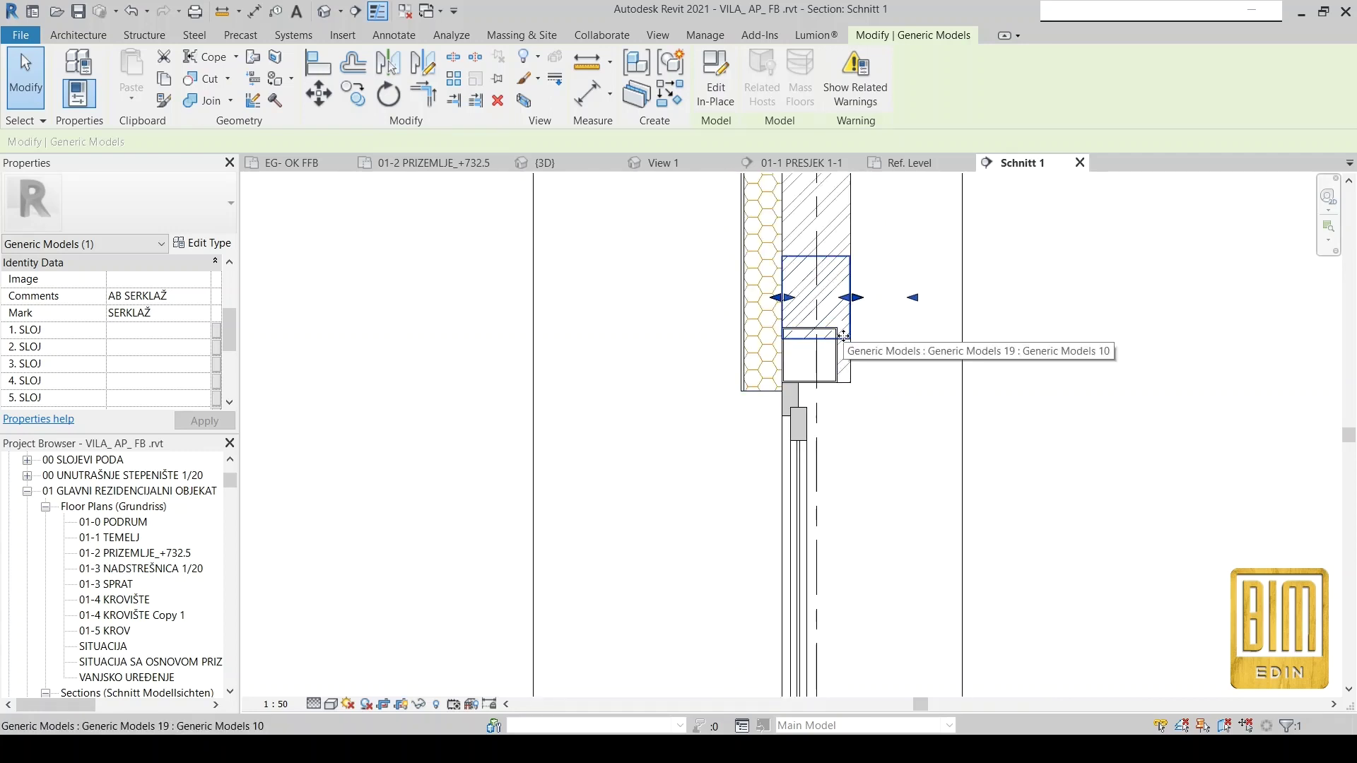
{"action": "left_click", "coordinate": [795, 417]}
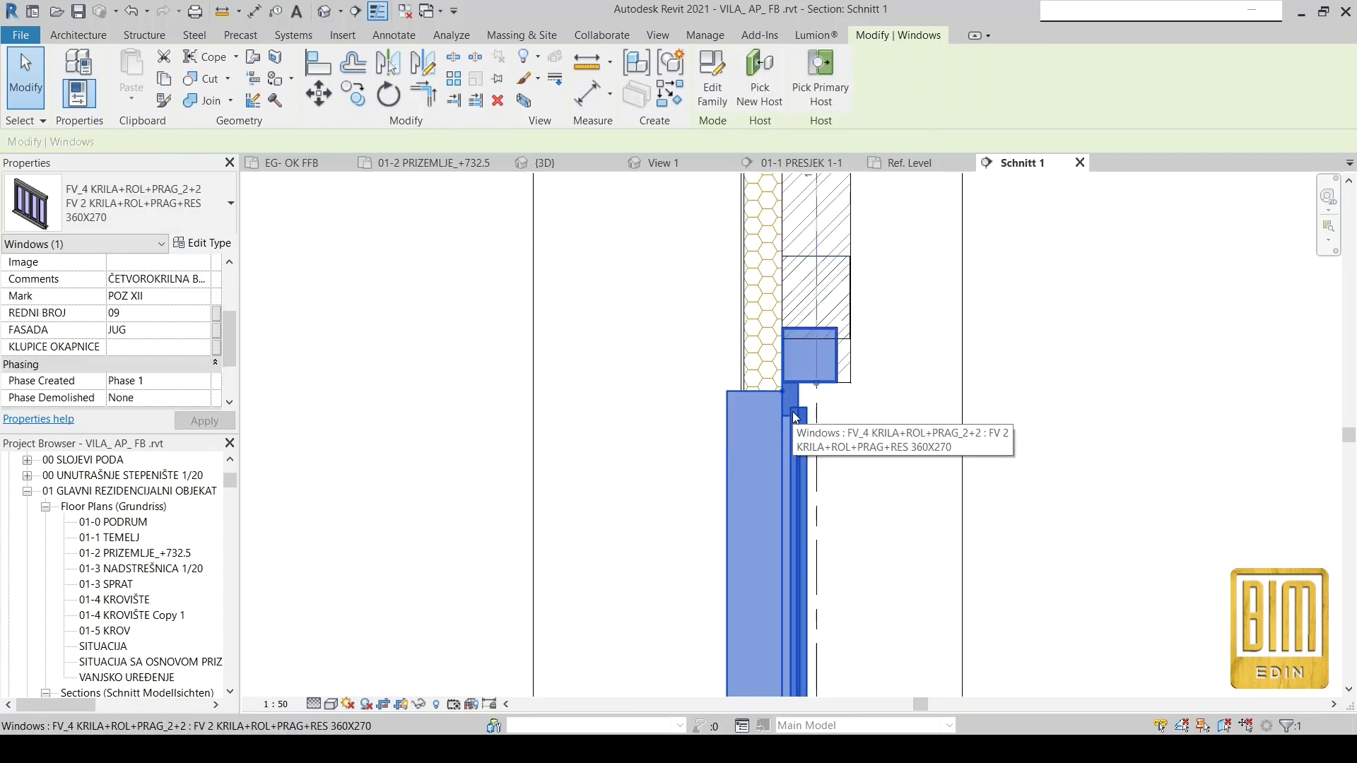
{"action": "key", "text": "d"}
{"action": "key", "text": "i"}
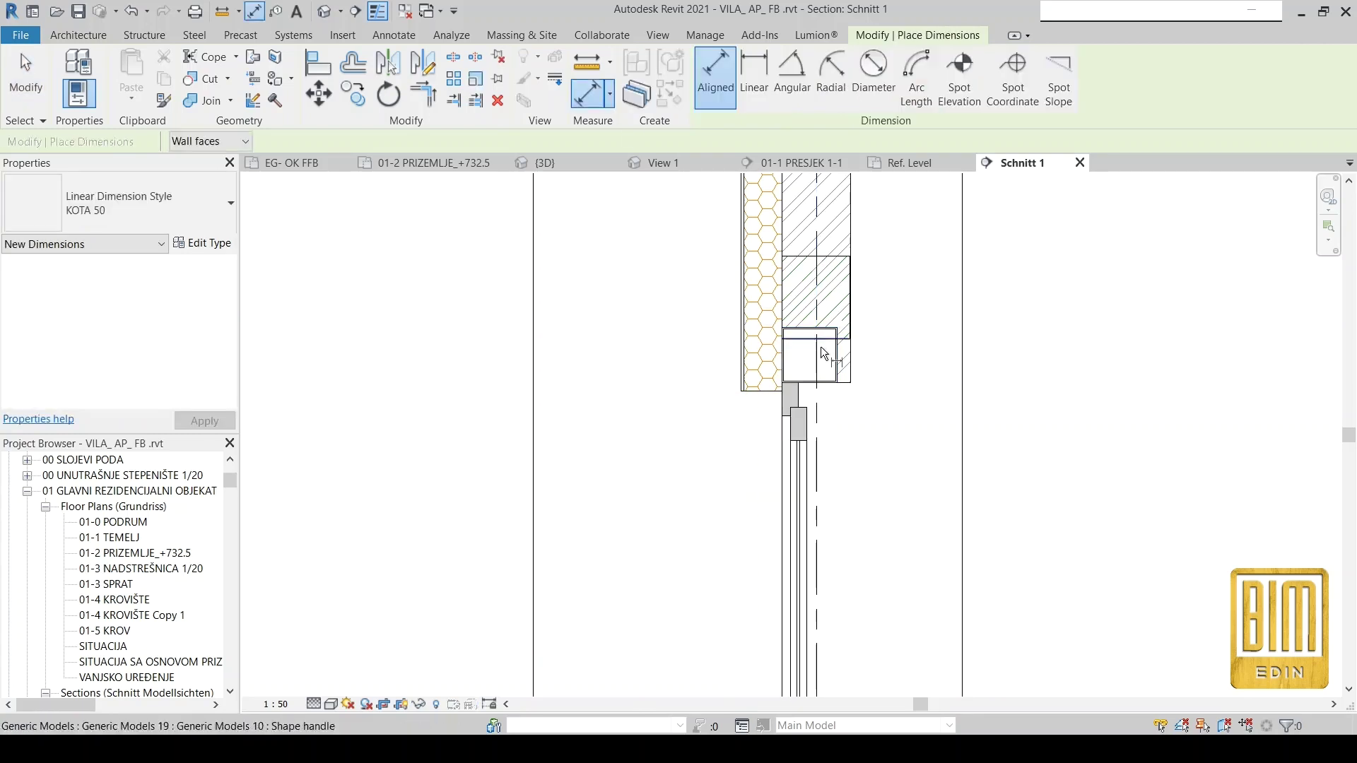
{"action": "scroll", "coordinate": [819, 339], "scroll_direction": "down", "scroll_amount": 2}
{"action": "scroll", "coordinate": [813, 318], "scroll_direction": "down", "scroll_amount": 2}
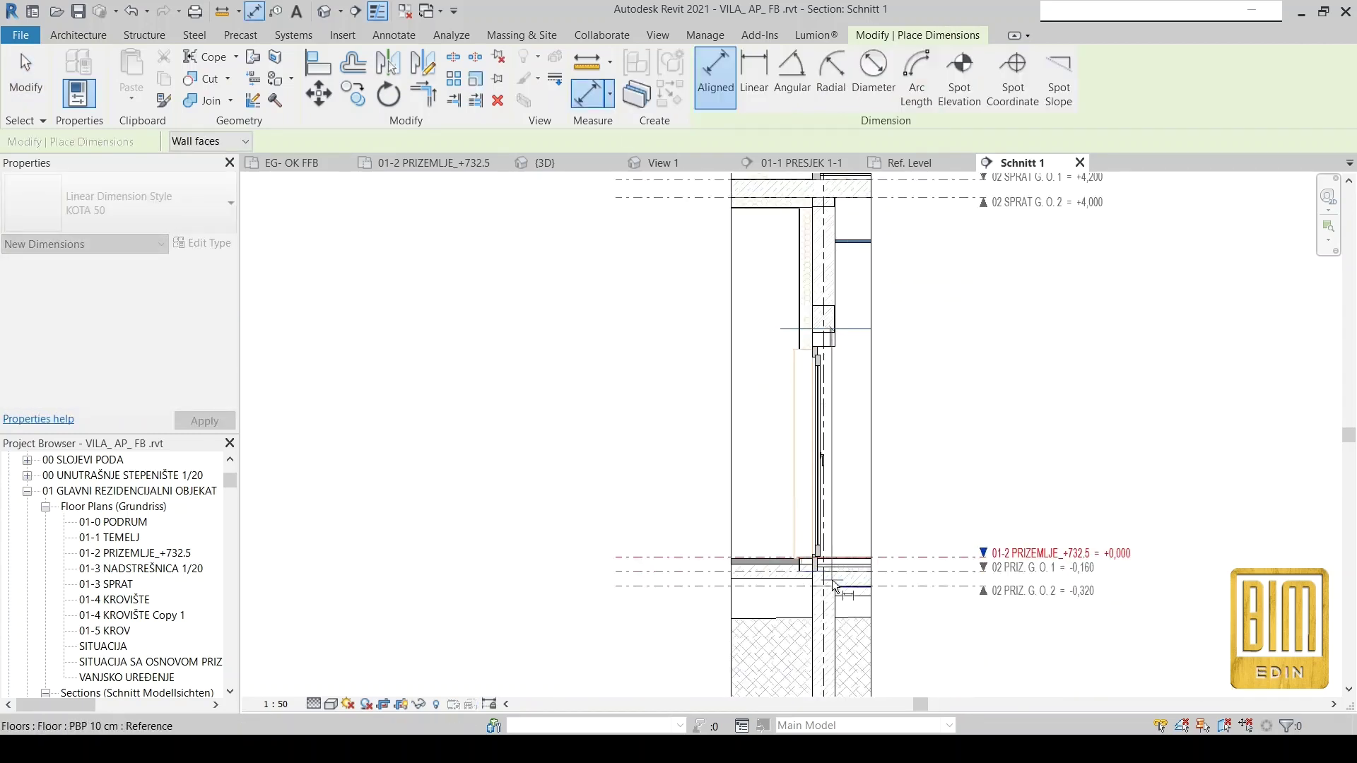
{"action": "scroll", "coordinate": [834, 587], "scroll_direction": "up", "scroll_amount": 2}
{"action": "right_click", "coordinate": [857, 450]}
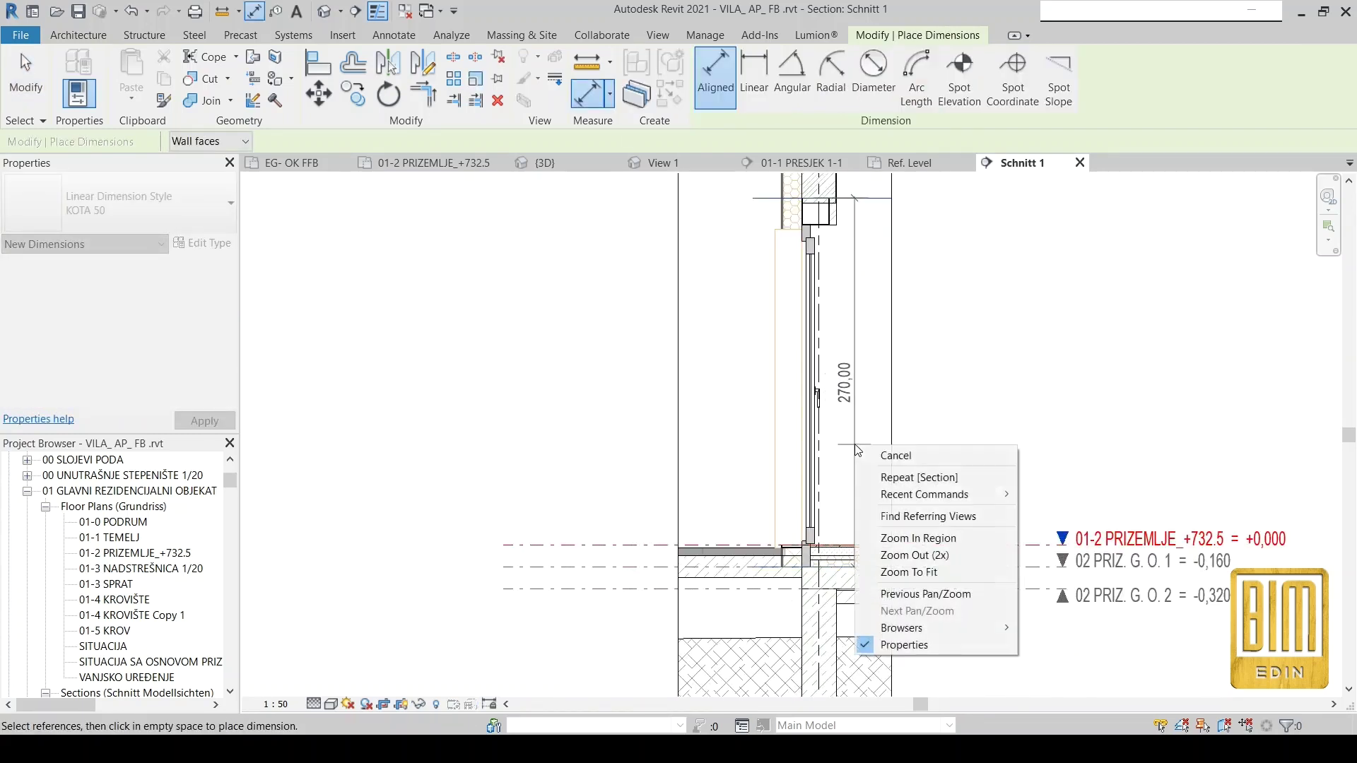
{"action": "left_click", "coordinate": [891, 455]}
{"action": "scroll", "coordinate": [876, 453], "scroll_direction": "up", "scroll_amount": 3}
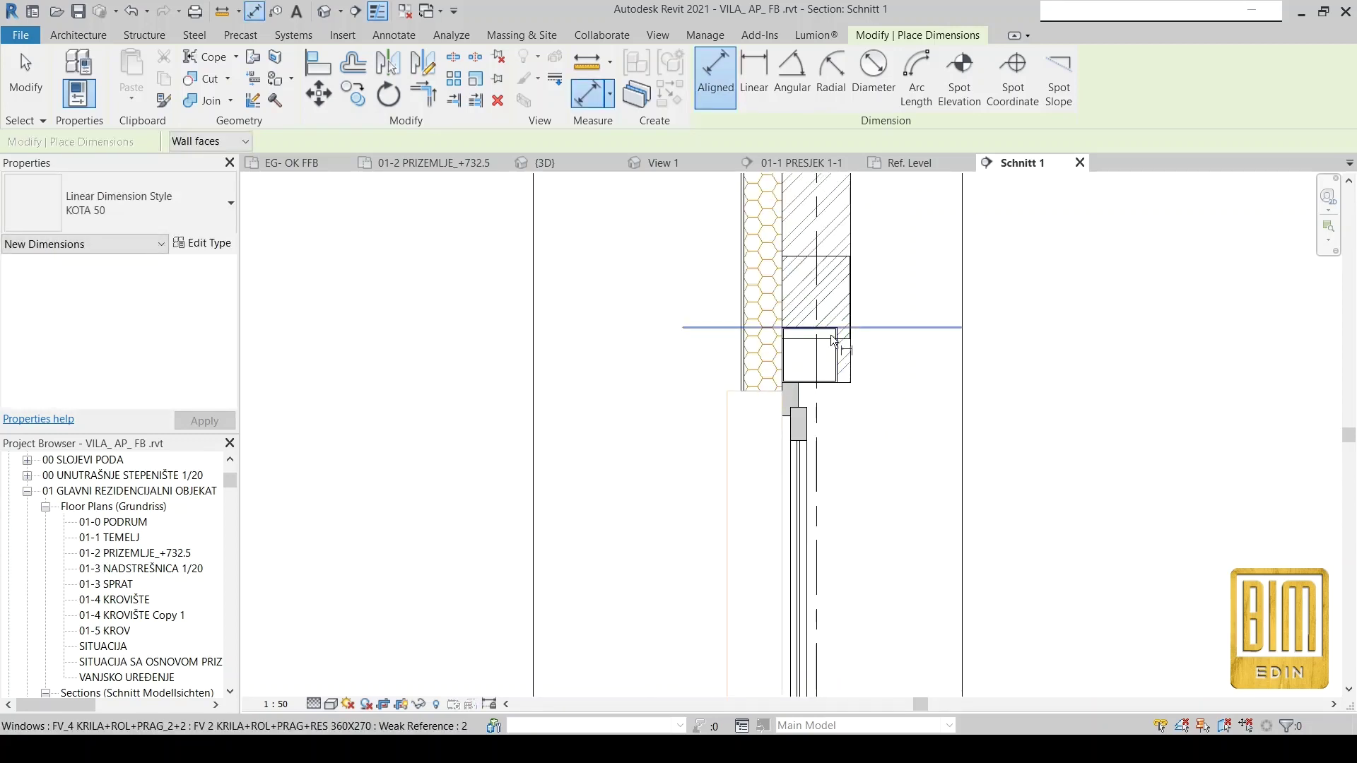
Reselect the lintel and the window beneath it in the section.
{"action": "left_click", "coordinate": [26, 81]}
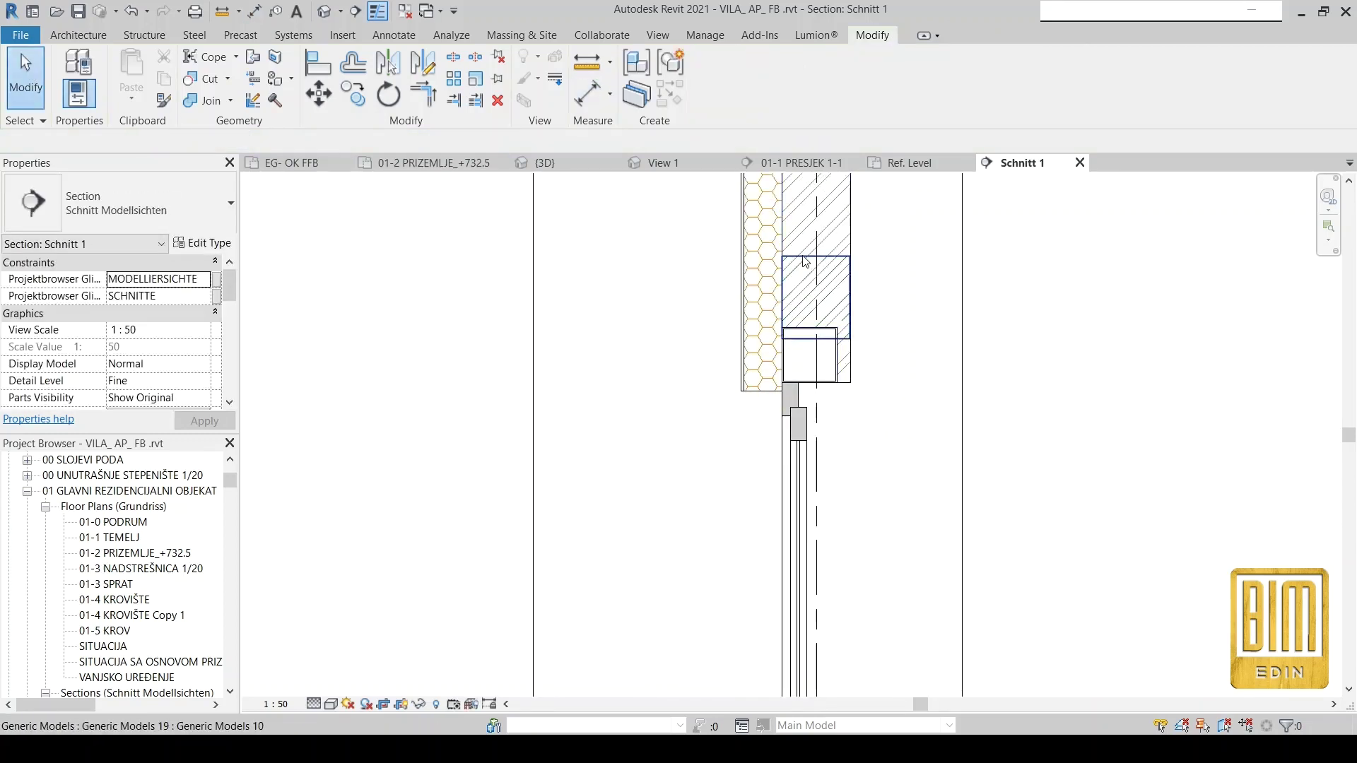
{"action": "left_click", "coordinate": [806, 263]}
{"action": "scroll", "coordinate": [806, 263], "scroll_direction": "down", "scroll_amount": 2}
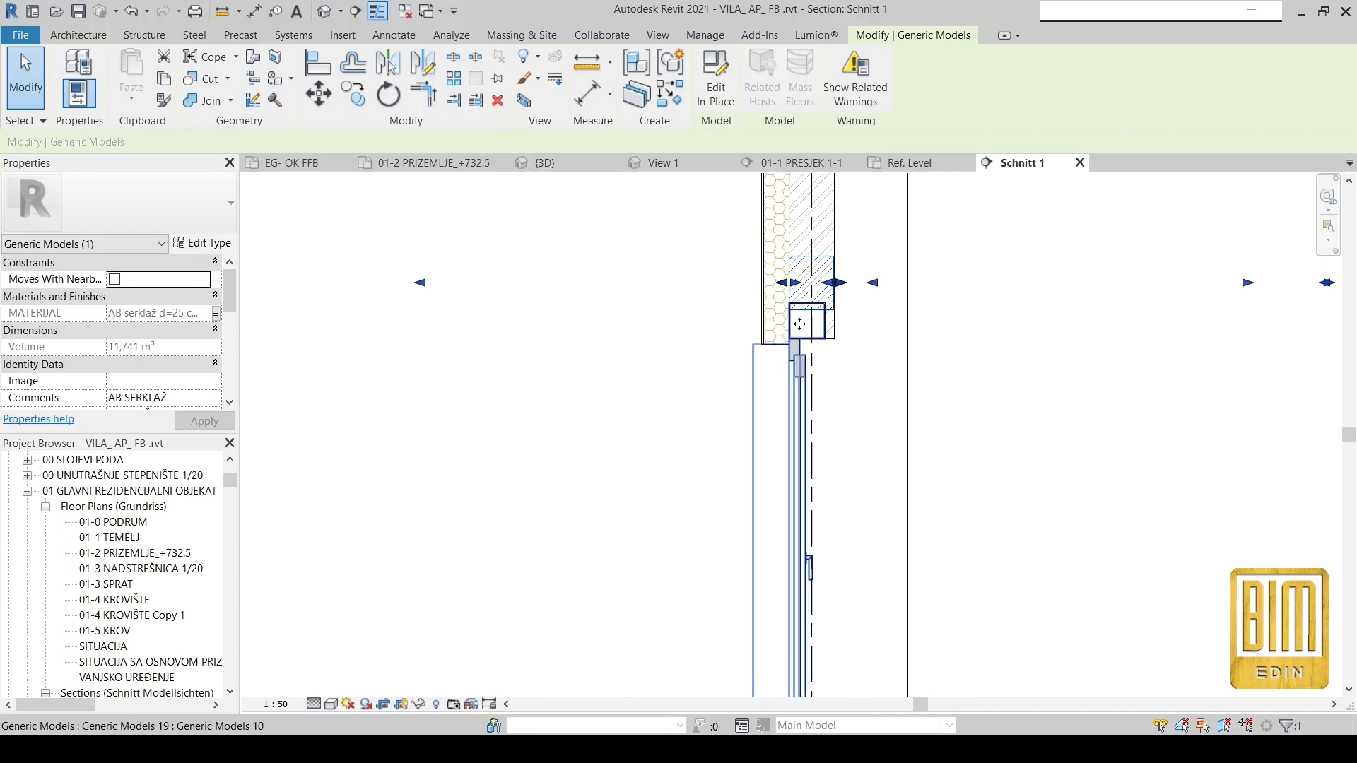
{"action": "left_click", "coordinate": [800, 375]}
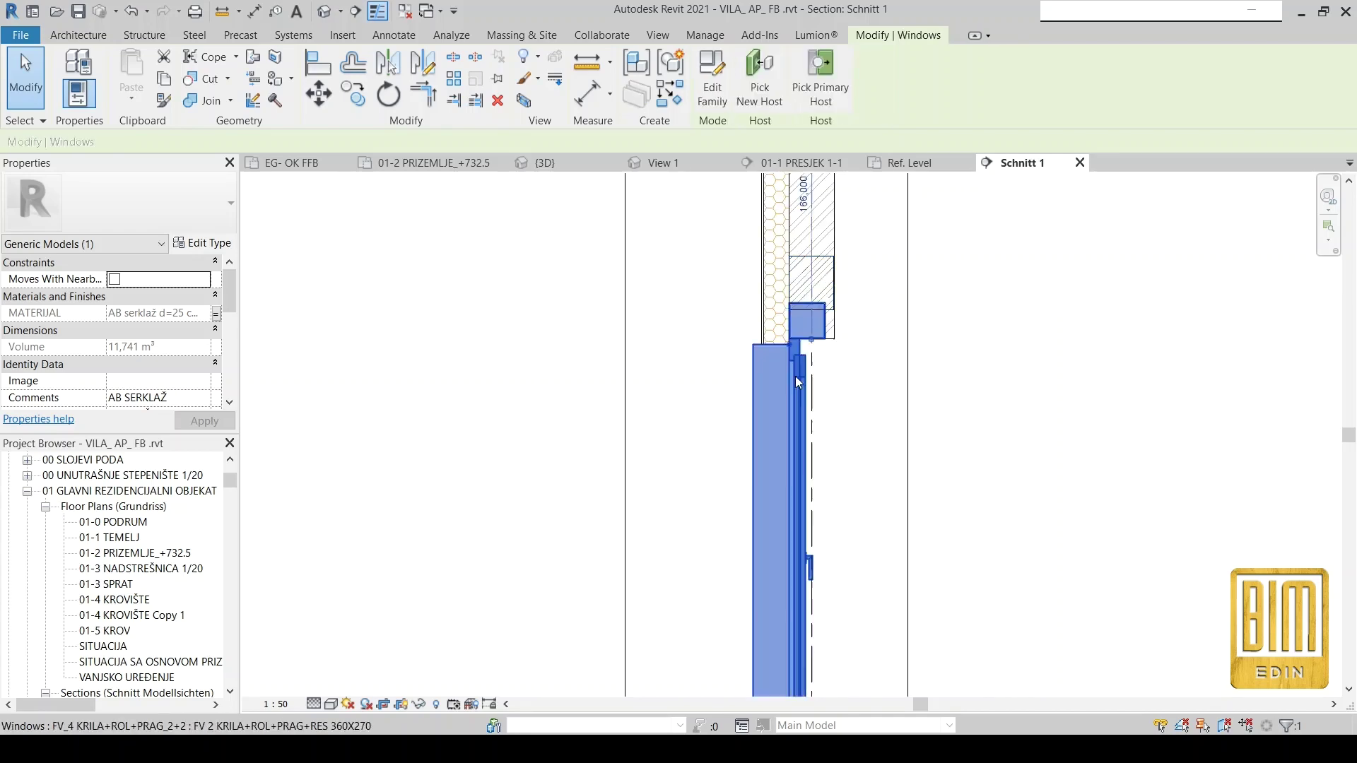
Set the window type's height to 286 and rename it FV 2 KRILA+ROL+PRAG+RES 360X286.
{"action": "left_click", "coordinate": [202, 244]}
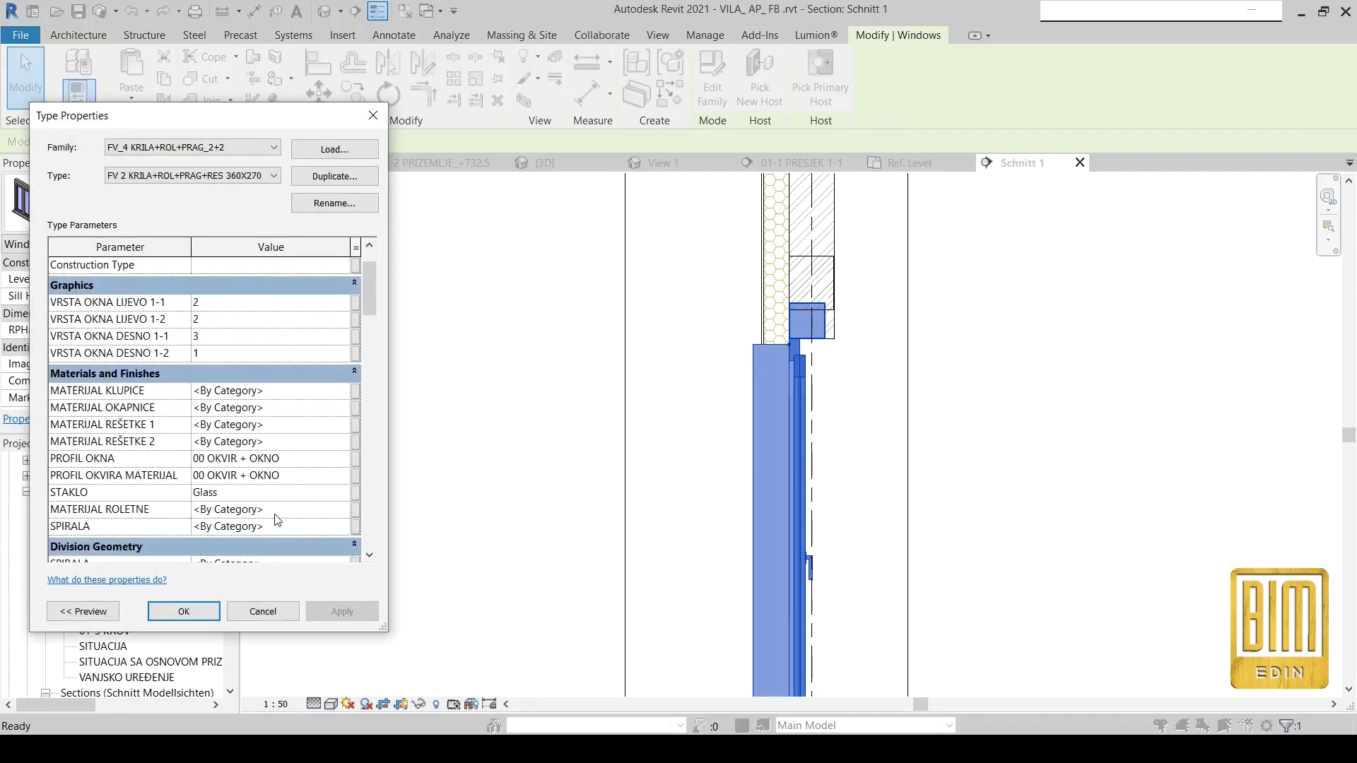
{"action": "scroll", "coordinate": [277, 520], "scroll_direction": "down", "scroll_amount": 5}
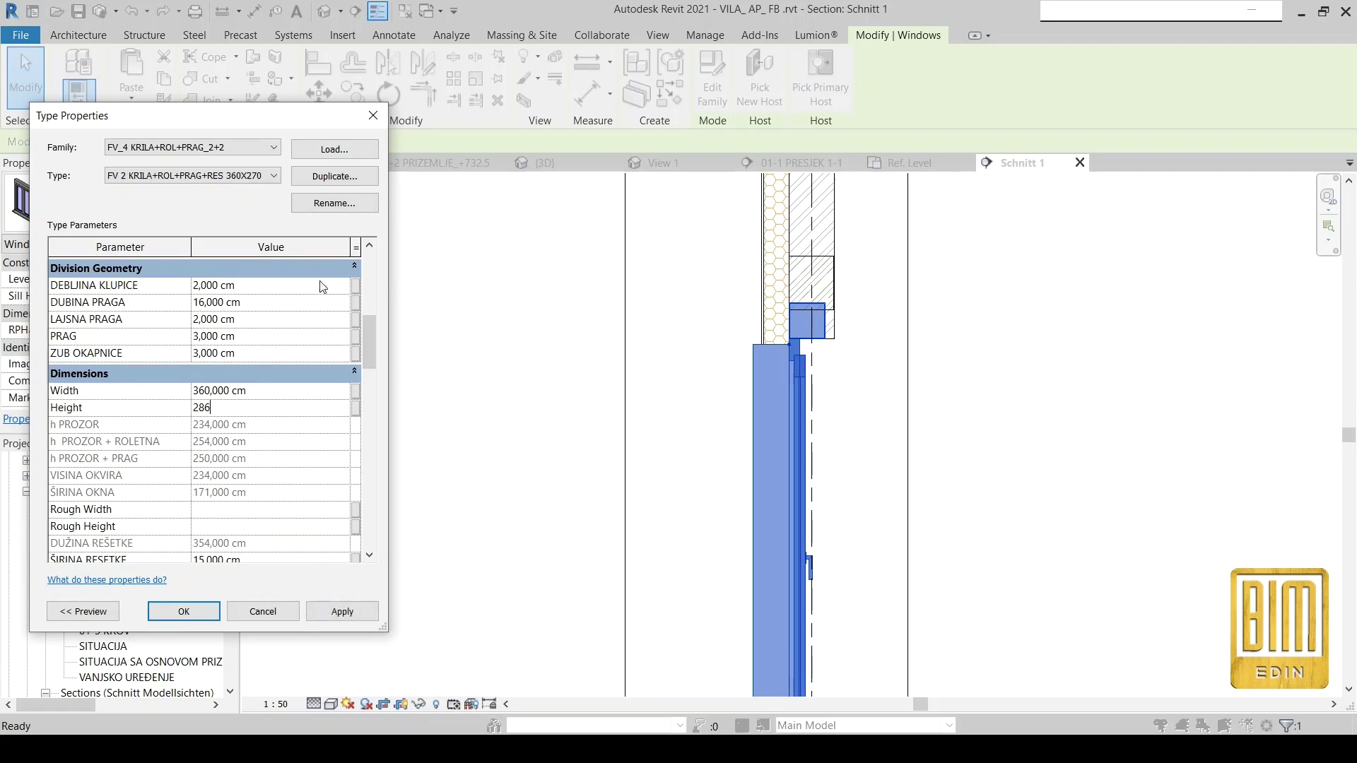
{"action": "left_click", "coordinate": [325, 206]}
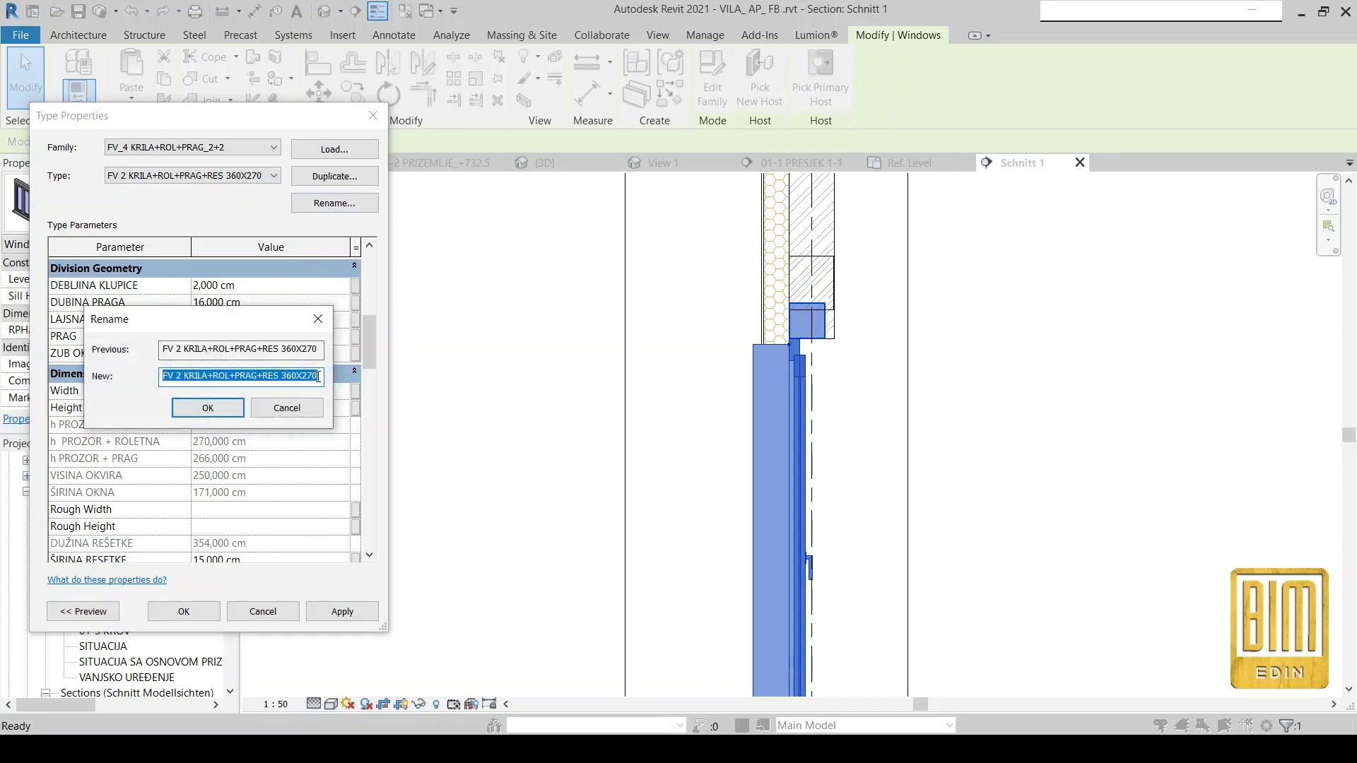
{"action": "left_click_drag", "start_coordinate": [318, 376], "coordinate": [307, 379]}
{"action": "type", "text": "86"}
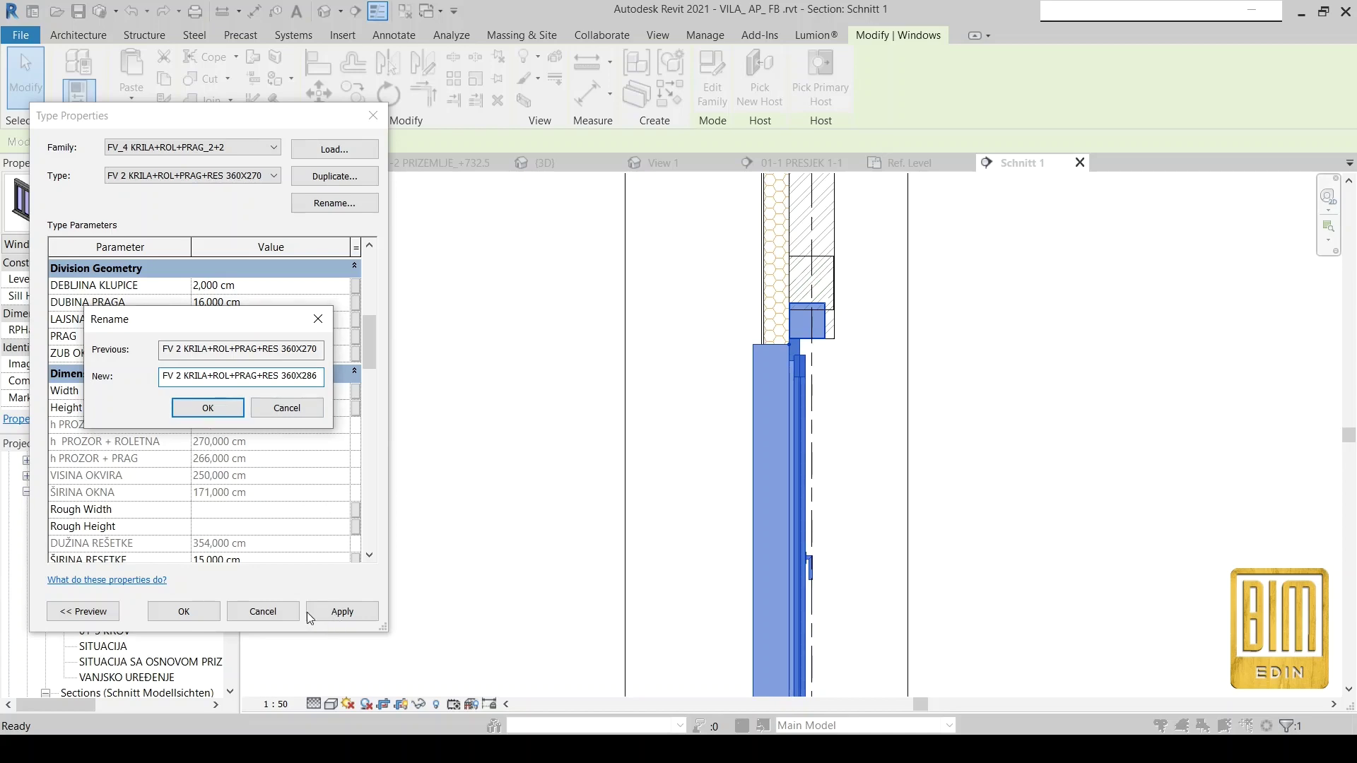
{"action": "left_click", "coordinate": [229, 414]}
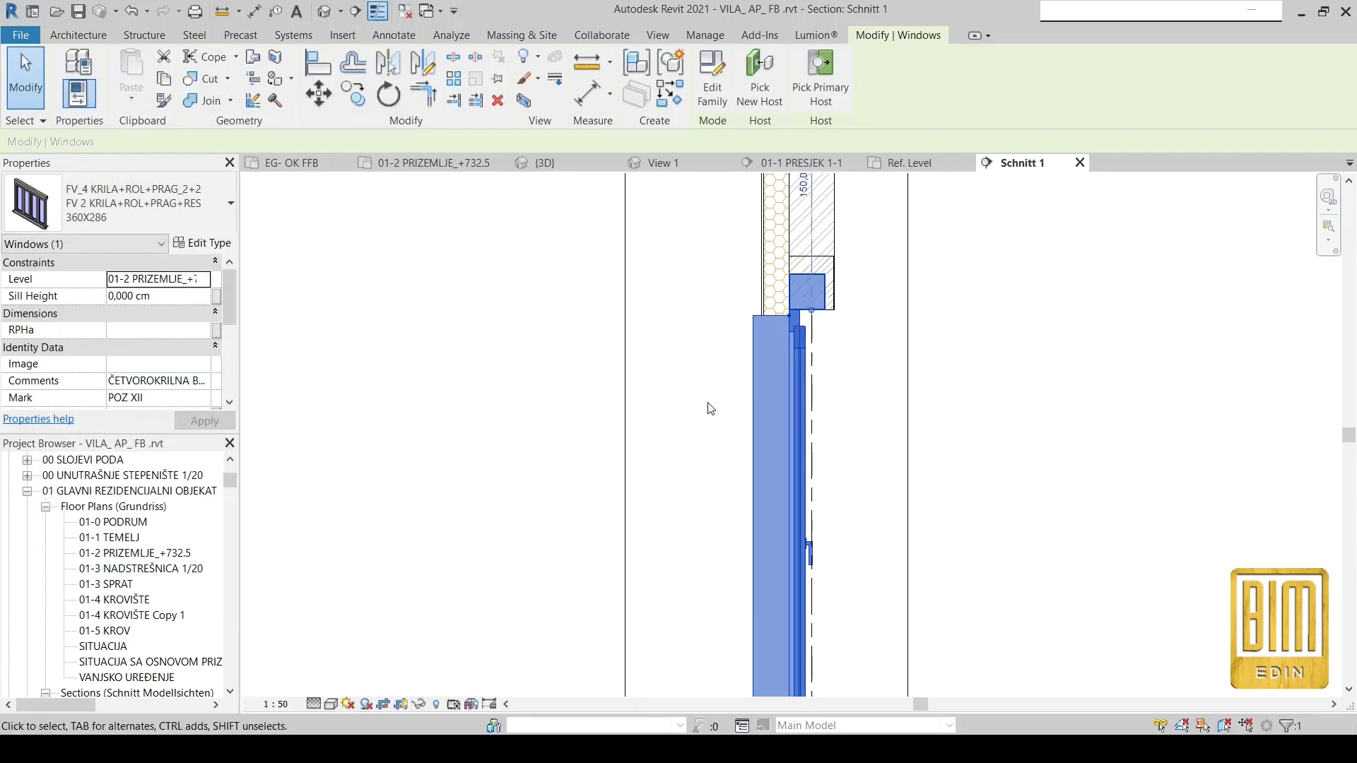
Move the AB SERKLAŽ lintel unconstrained up onto the taller window head, dismissing the warning.
{"action": "scroll", "coordinate": [709, 402], "scroll_direction": "down", "scroll_amount": 2}
{"action": "scroll", "coordinate": [796, 315], "scroll_direction": "up", "scroll_amount": 3}
{"action": "scroll", "coordinate": [768, 324], "scroll_direction": "up", "scroll_amount": 1}
{"action": "left_click", "coordinate": [768, 324]}
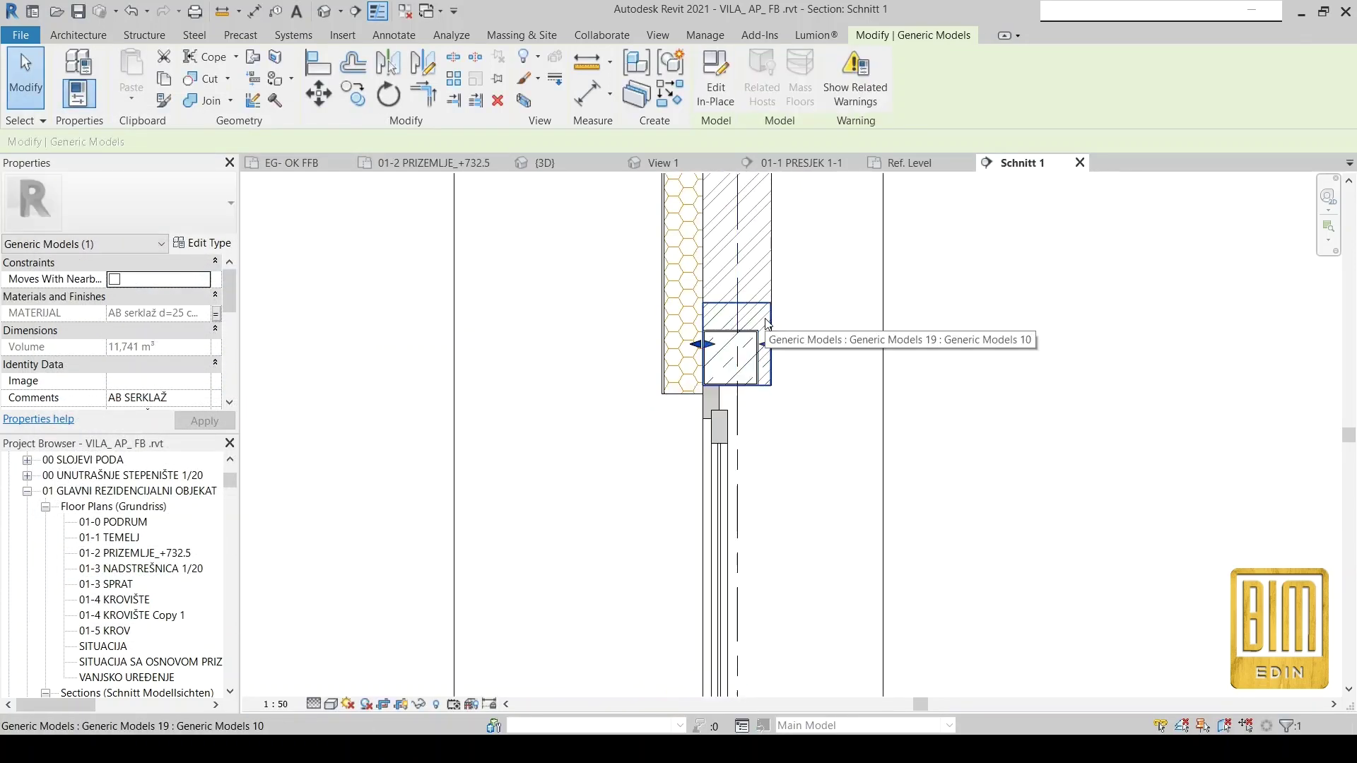
{"action": "scroll", "coordinate": [768, 324], "scroll_direction": "down", "scroll_amount": 2}
{"action": "key", "text": "m"}
{"action": "key", "text": "v"}
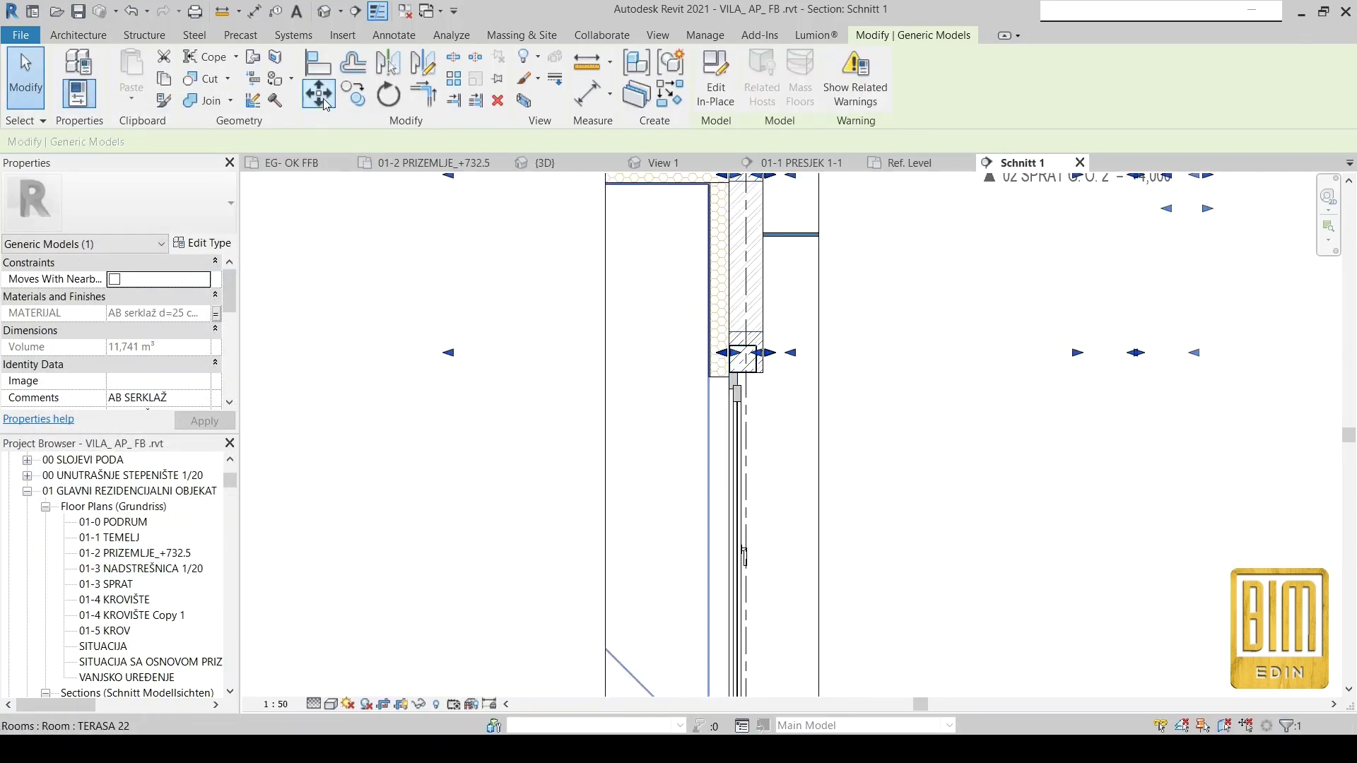
{"action": "left_click", "coordinate": [163, 142]}
{"action": "scroll", "coordinate": [791, 388], "scroll_direction": "up", "scroll_amount": 1}
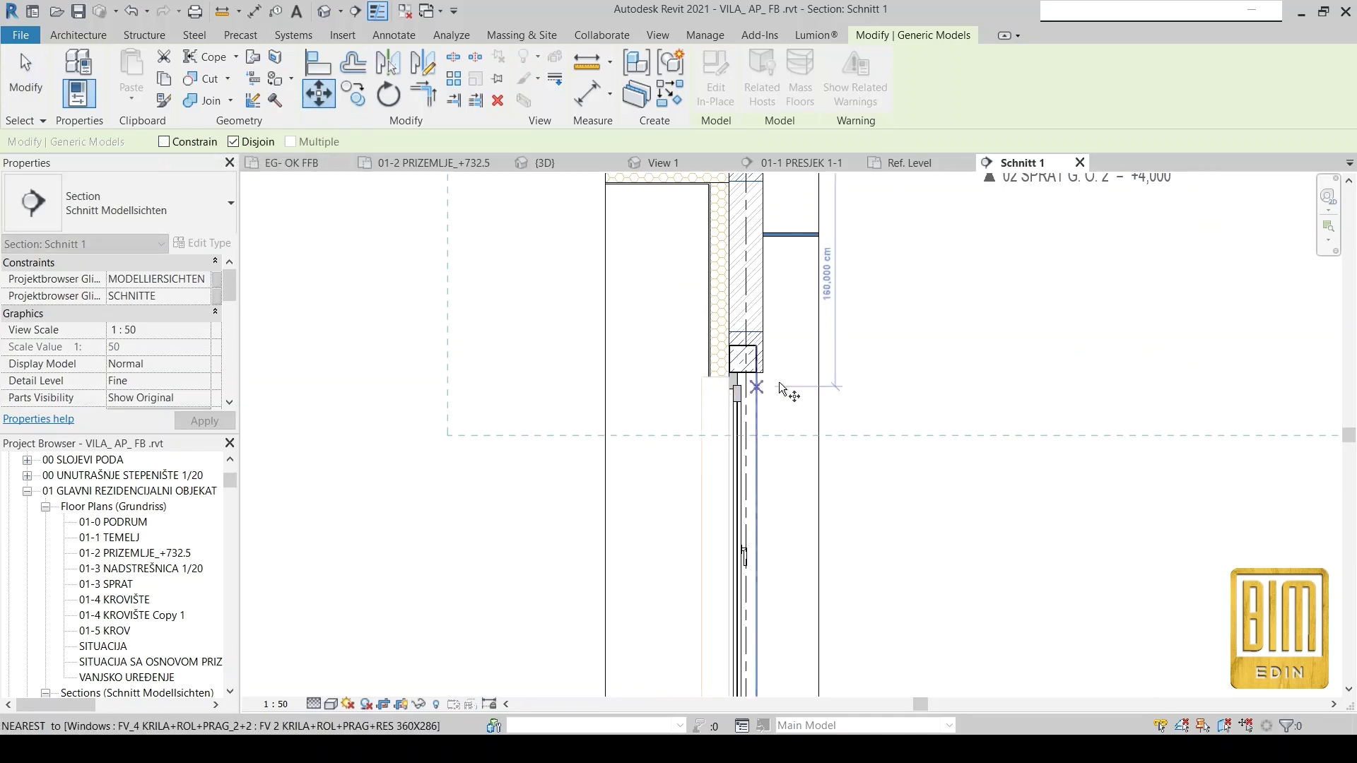
{"action": "scroll", "coordinate": [751, 373], "scroll_direction": "up", "scroll_amount": 1}
{"action": "left_click", "coordinate": [751, 373]}
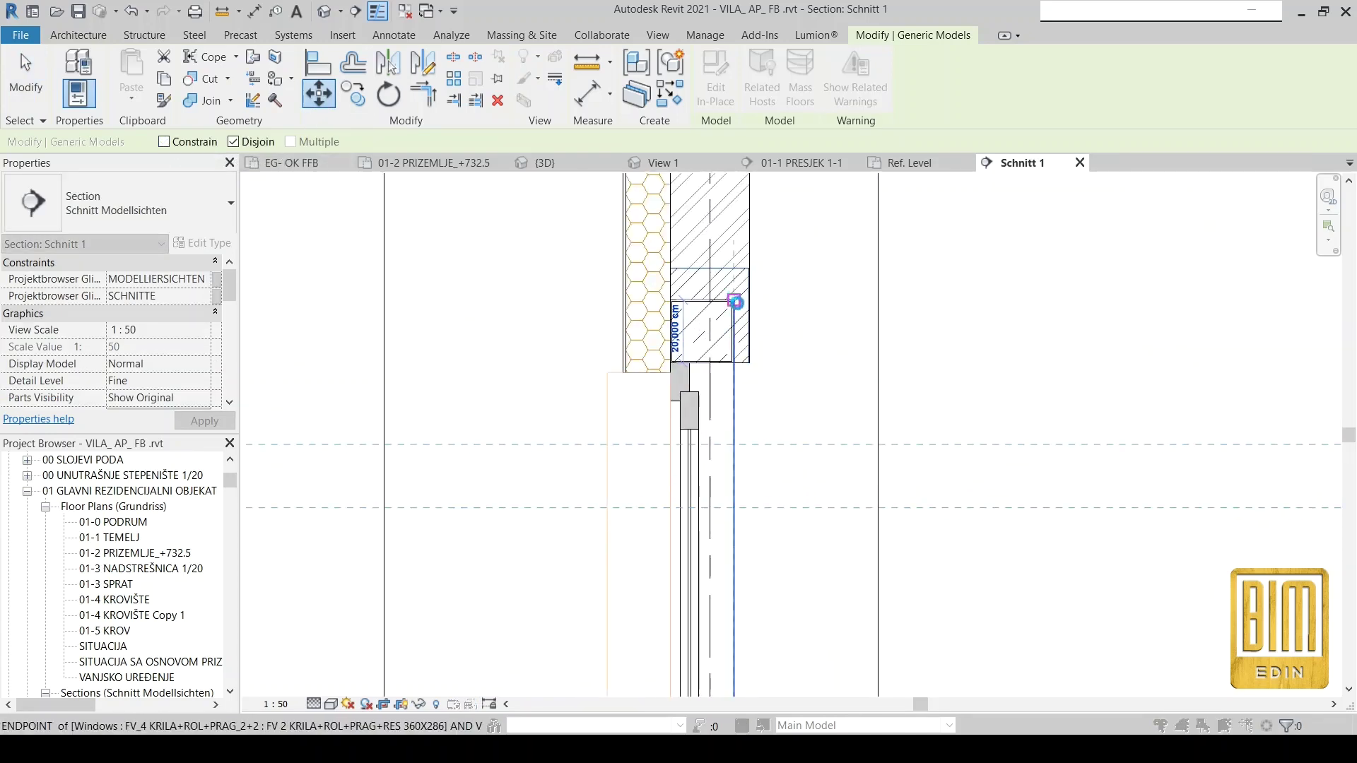
{"action": "left_click", "coordinate": [735, 302]}
{"action": "left_click", "coordinate": [754, 432]}
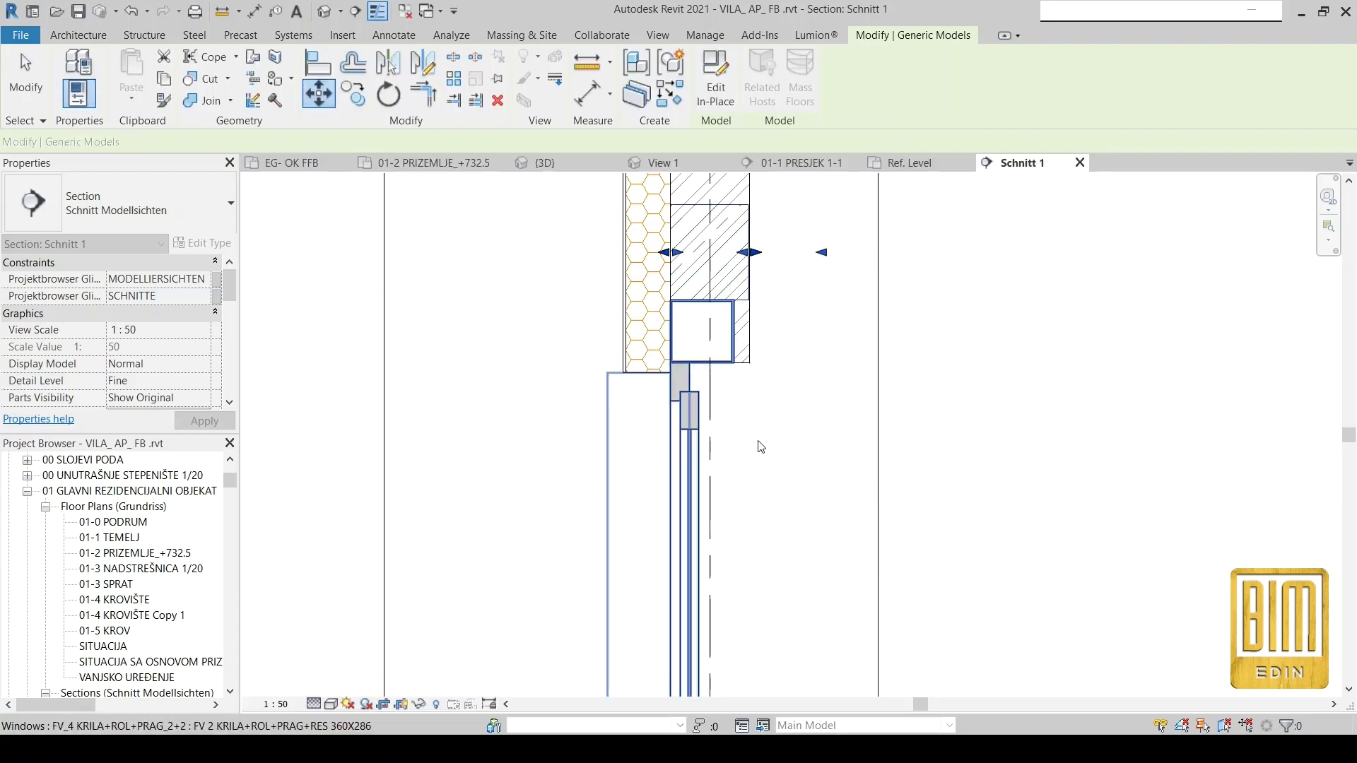
Deselect the lintel and switch to the default {3D} view of the villa.
{"action": "scroll", "coordinate": [758, 450], "scroll_direction": "down", "scroll_amount": 2}
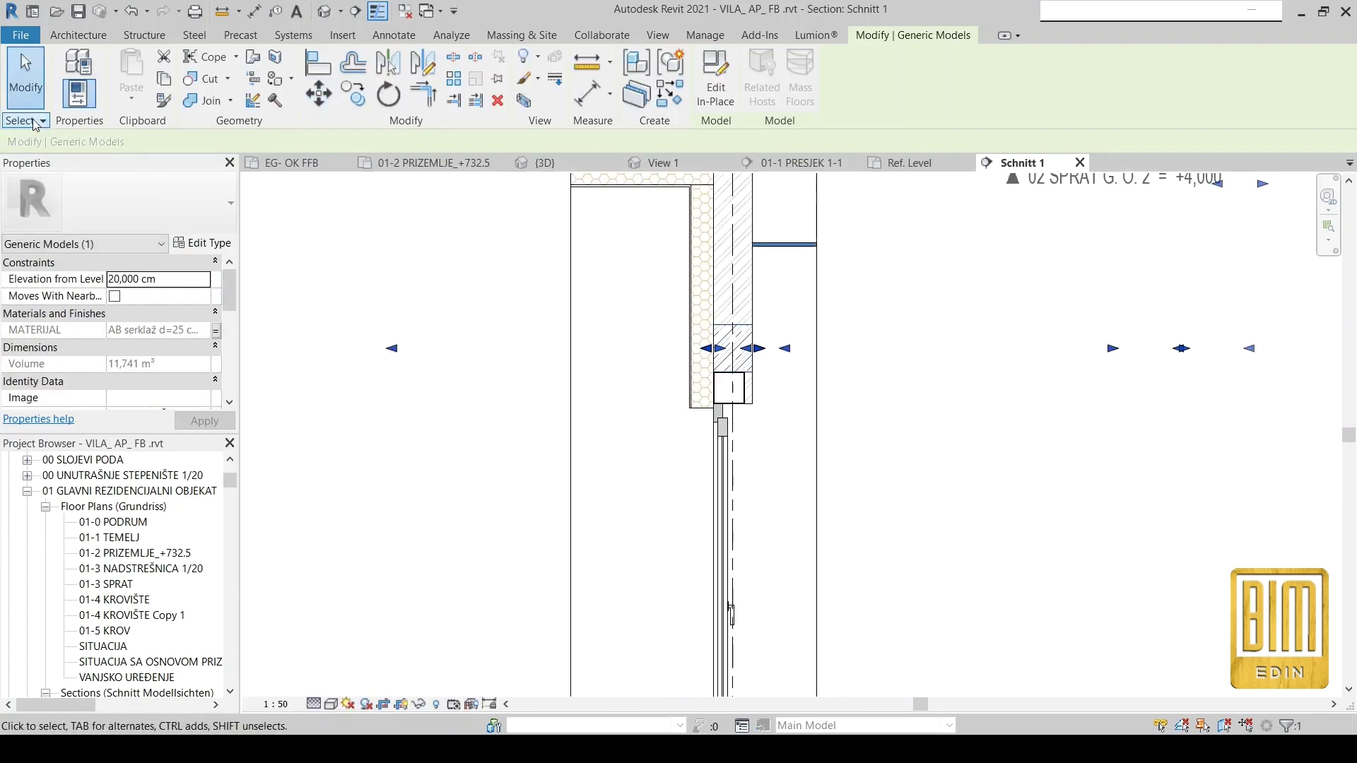
{"action": "left_click", "coordinate": [375, 188]}
{"action": "scroll", "coordinate": [762, 466], "scroll_direction": "up", "scroll_amount": 2}
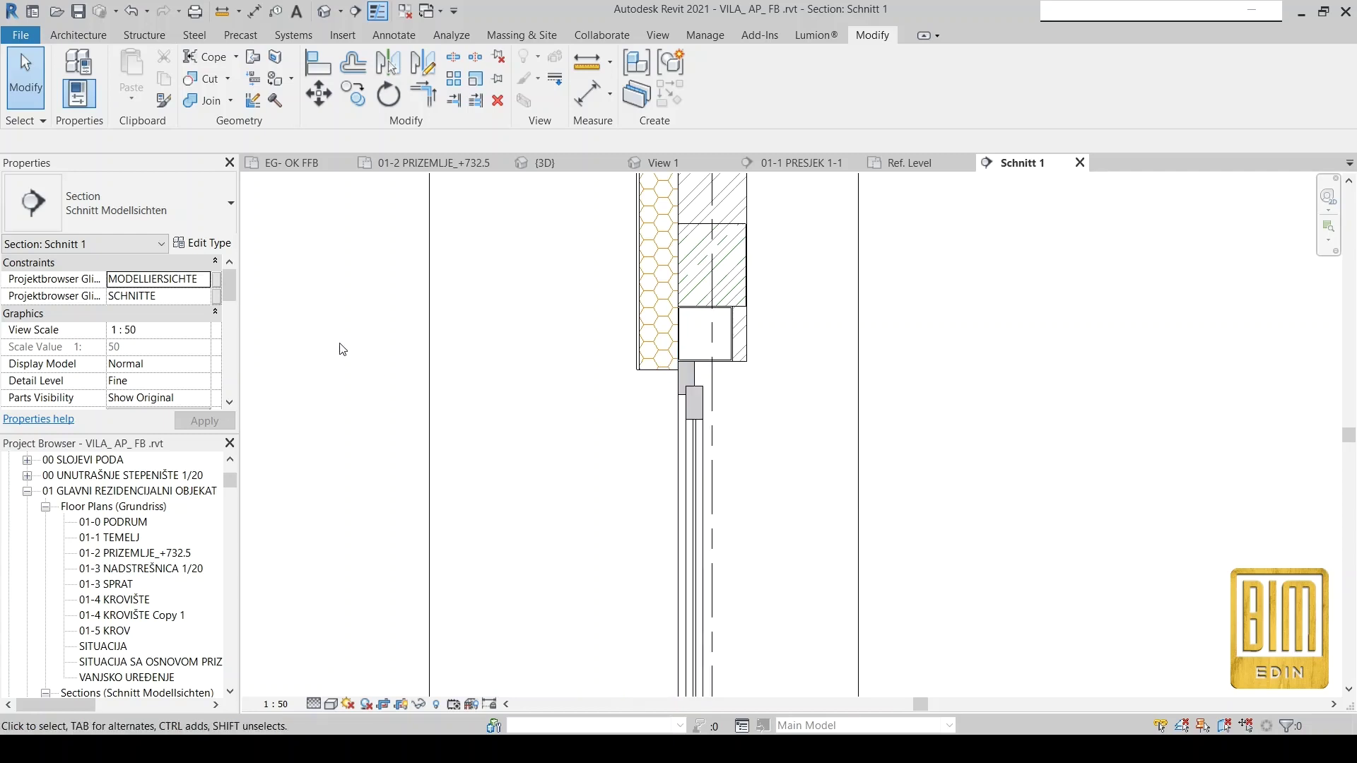
{"action": "scroll", "coordinate": [690, 322], "scroll_direction": "down", "scroll_amount": 2}
{"action": "scroll", "coordinate": [672, 571], "scroll_direction": "up", "scroll_amount": 3}
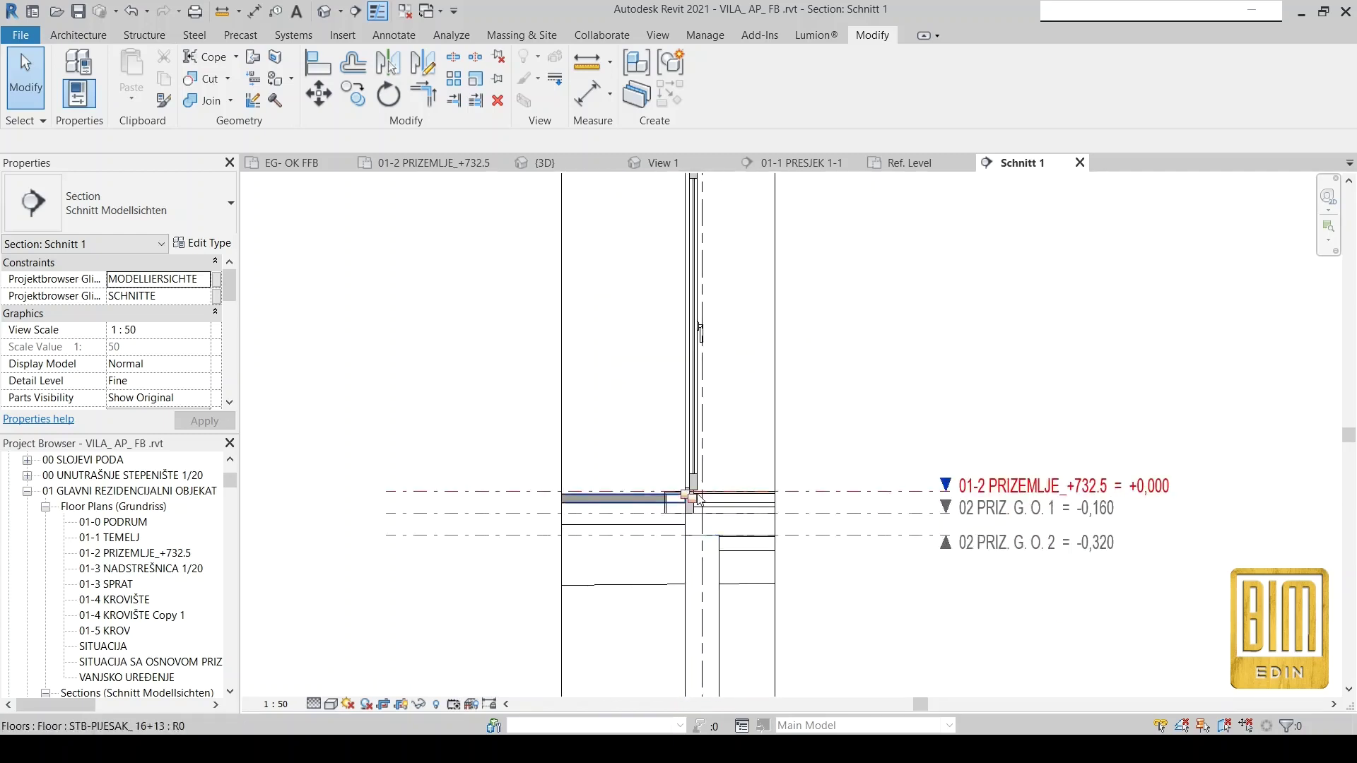
{"action": "scroll", "coordinate": [671, 571], "scroll_direction": "up", "scroll_amount": 2}
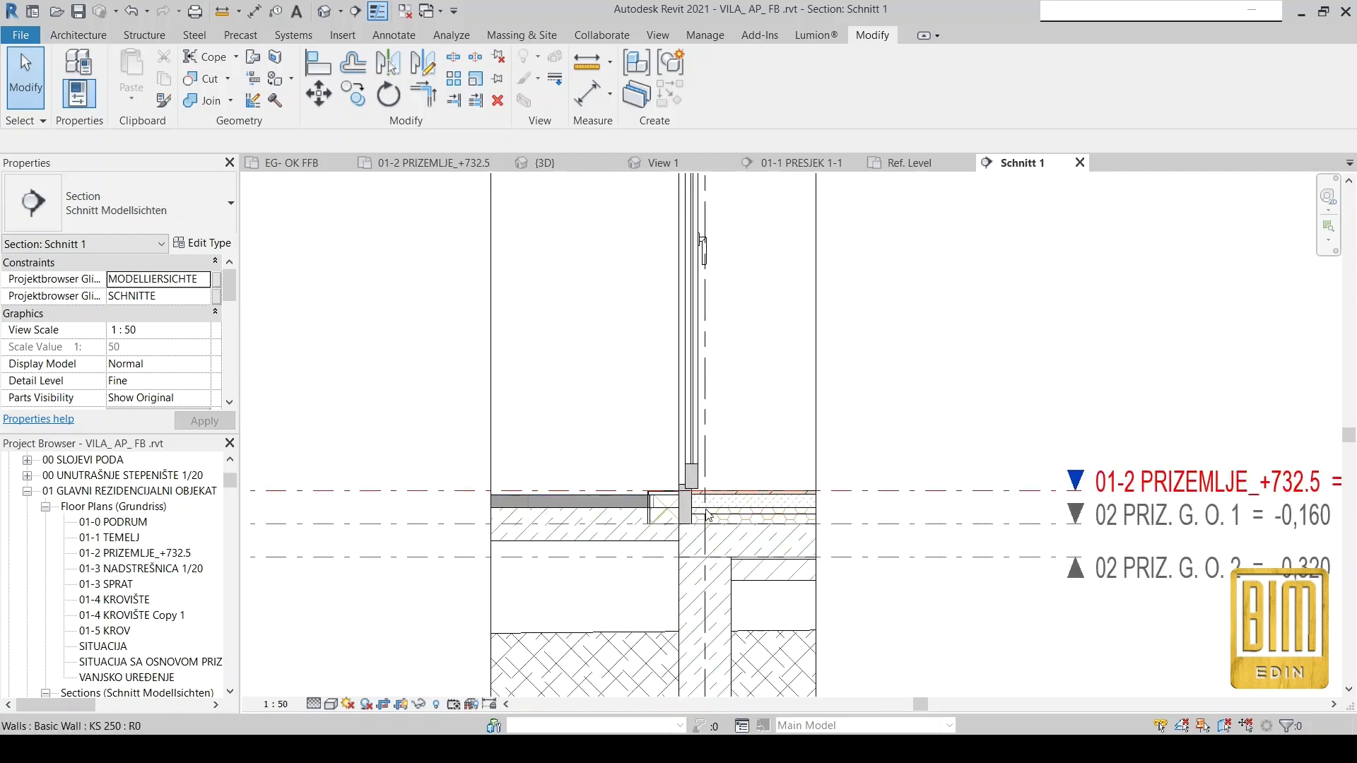
{"action": "left_click", "coordinate": [327, 11]}
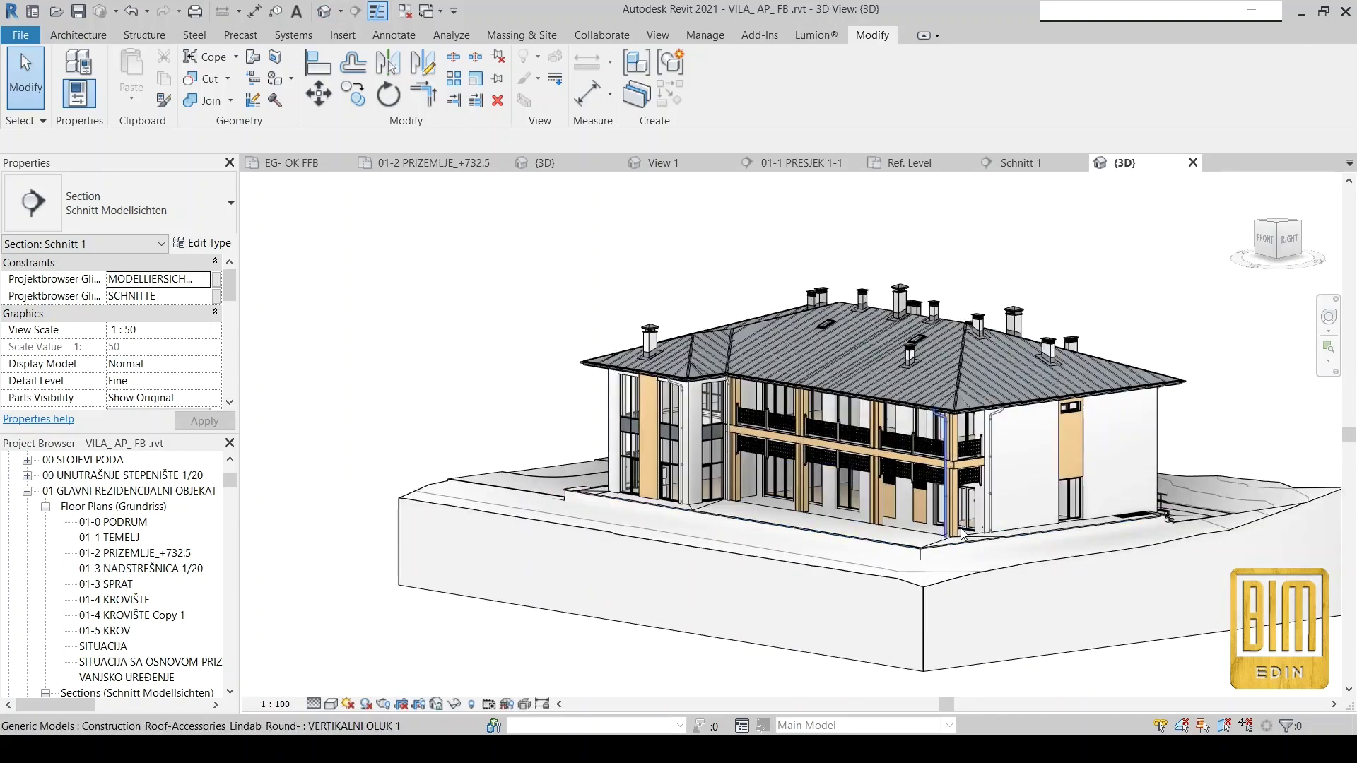
Orbit the 3D model to face the facade and select the ground-floor 360X286 window.
{"action": "scroll", "coordinate": [963, 535], "scroll_direction": "up", "scroll_amount": 5}
{"action": "scroll", "coordinate": [963, 534], "scroll_direction": "up", "scroll_amount": 2}
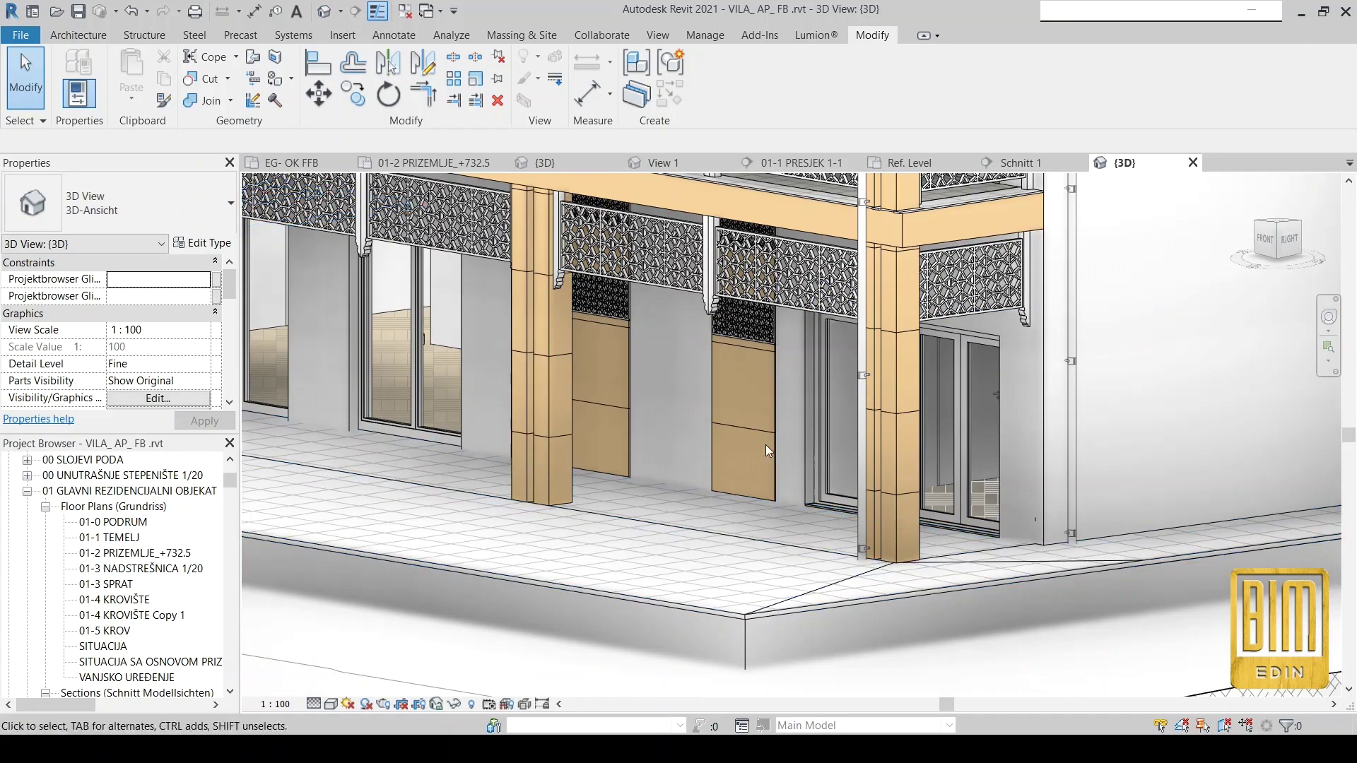
{"action": "scroll", "coordinate": [900, 410], "scroll_direction": "down", "scroll_amount": 2}
{"action": "scroll", "coordinate": [945, 636], "scroll_direction": "down", "scroll_amount": 1}
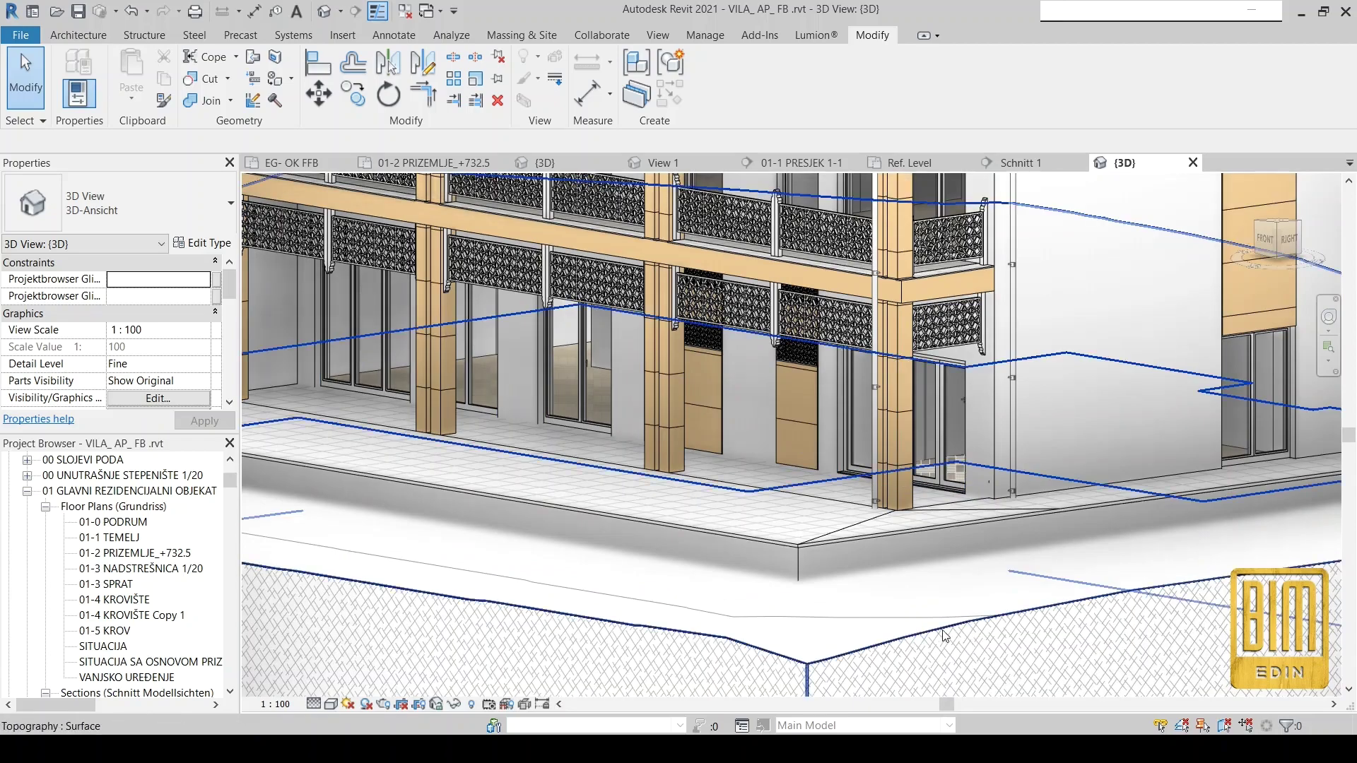
{"action": "middle_click_drag", "start_coordinate": [946, 636], "coordinate": [1205, 478], "text": "shift"}
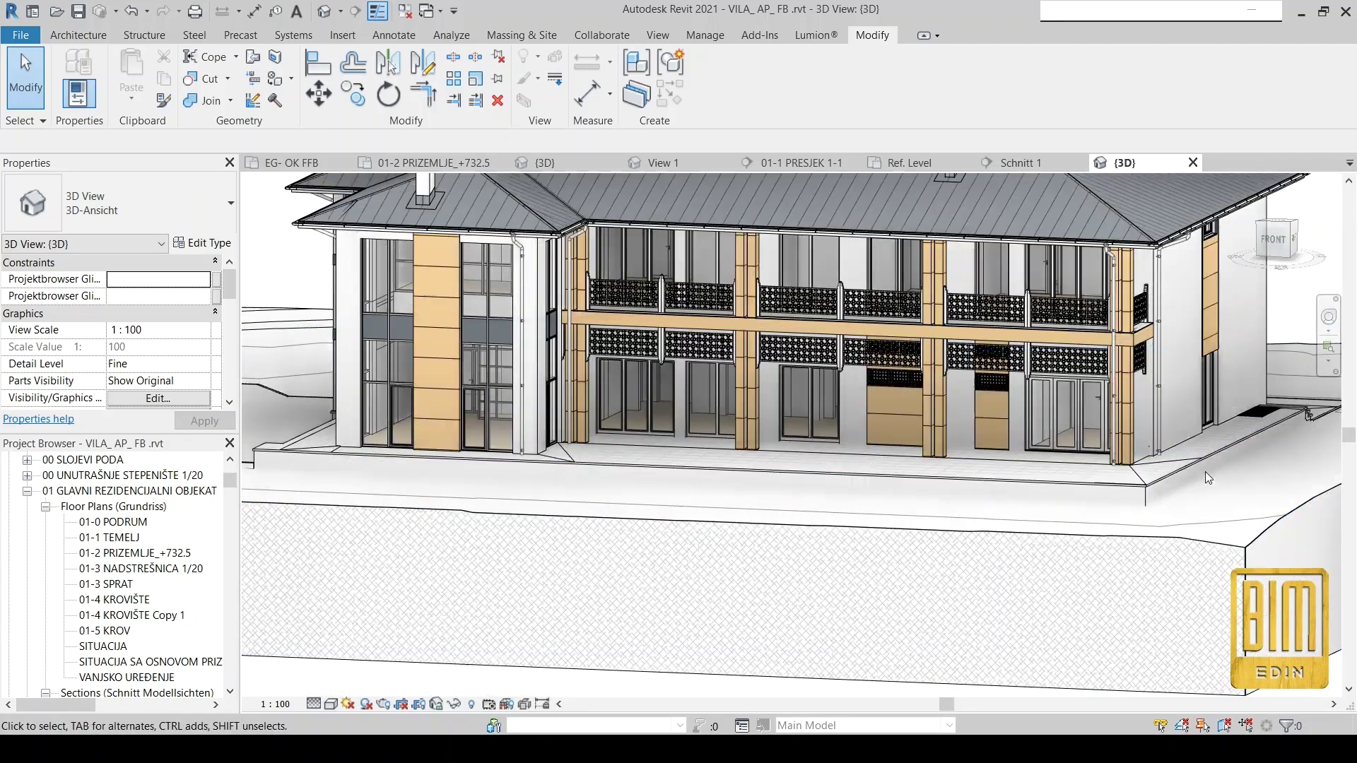
{"action": "scroll", "coordinate": [1205, 472], "scroll_direction": "up", "scroll_amount": 3}
{"action": "left_click", "coordinate": [931, 365]}
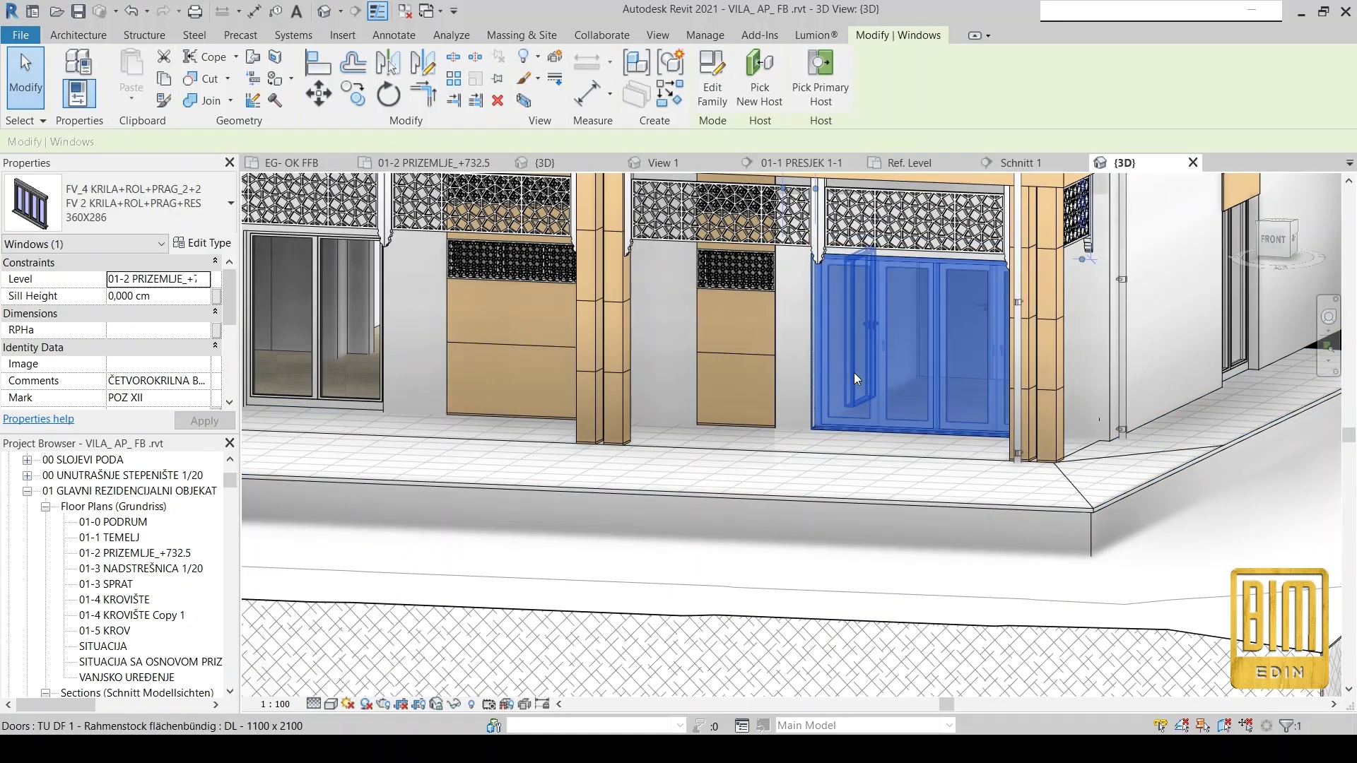
{"action": "scroll", "coordinate": [854, 371], "scroll_direction": "down", "scroll_amount": 2}
Orbit to a wider oblique view, then pick section 01-6 FASADA JUG in the Project Browser.
{"action": "middle_click_drag", "start_coordinate": [969, 566], "coordinate": [1033, 569], "text": "shift"}
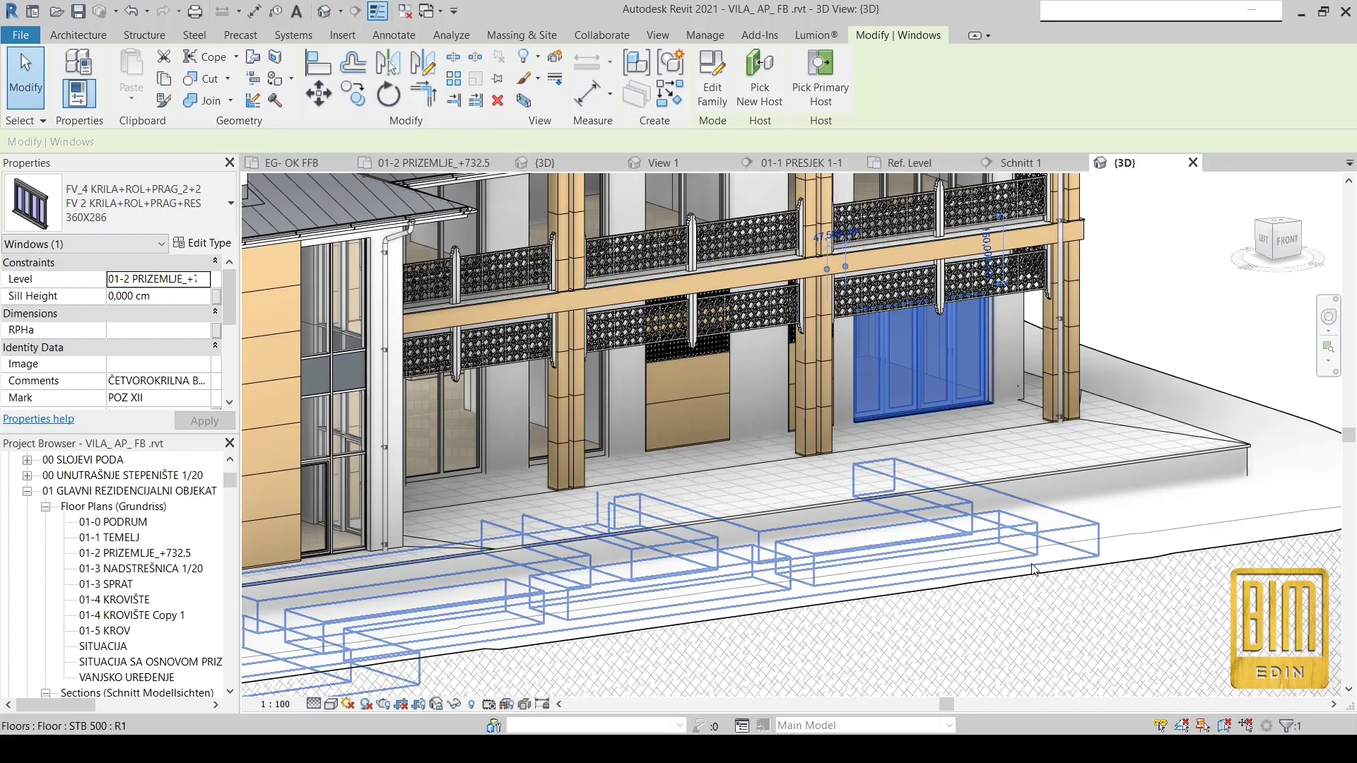
{"action": "scroll", "coordinate": [139, 628], "scroll_direction": "down", "scroll_amount": 3}
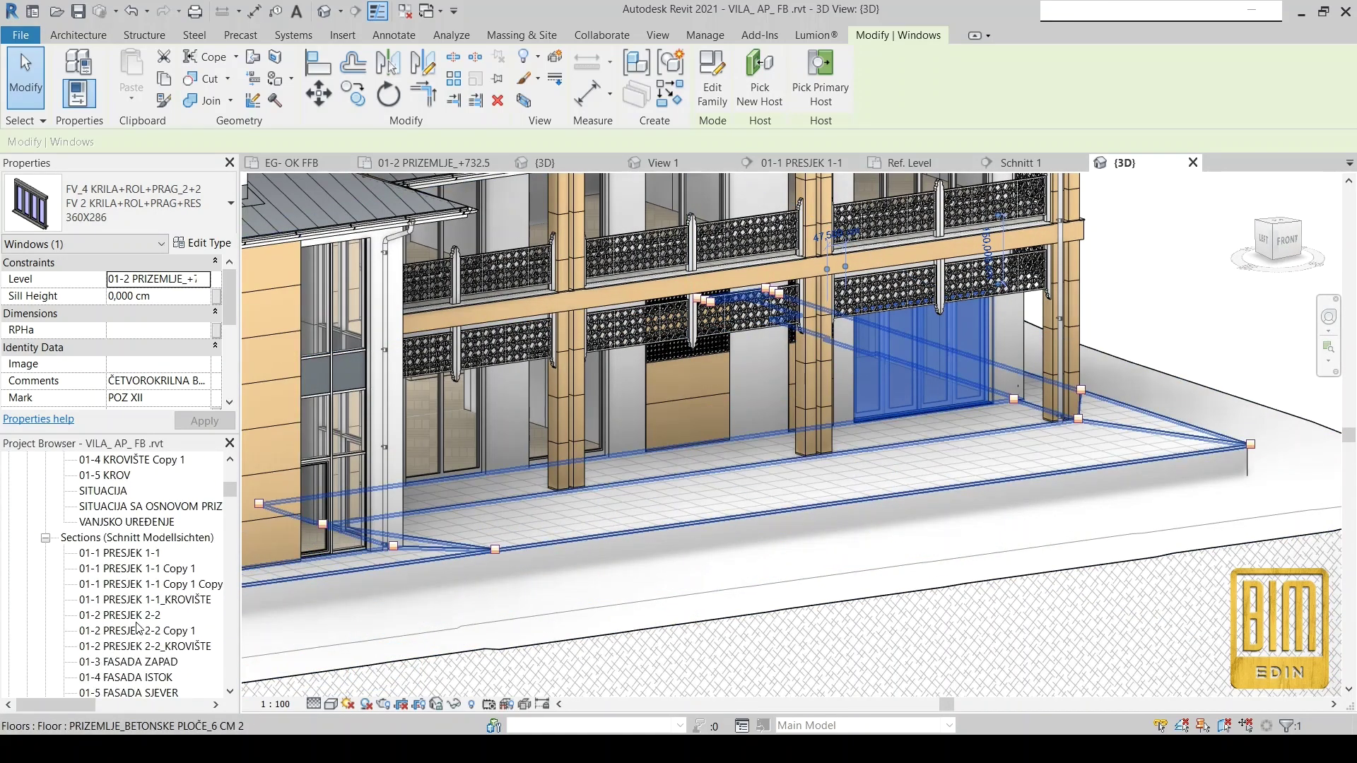
{"action": "scroll", "coordinate": [138, 628], "scroll_direction": "down", "scroll_amount": 2}
{"action": "scroll", "coordinate": [138, 628], "scroll_direction": "down", "scroll_amount": 2}
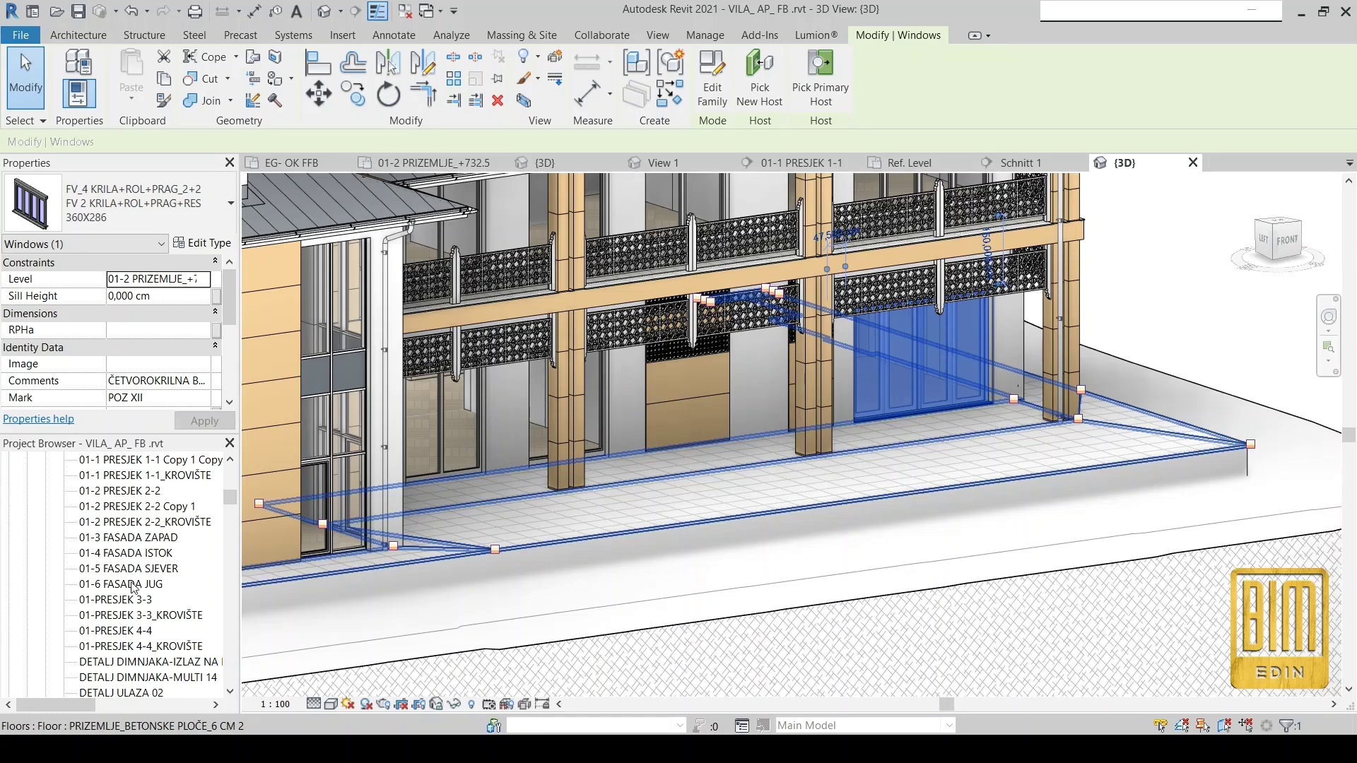
{"action": "left_click", "coordinate": [128, 585]}
Open the 01-6 FASADA JUG section and zoom to fit the whole south facade.
{"action": "double_click", "coordinate": [120, 583]}
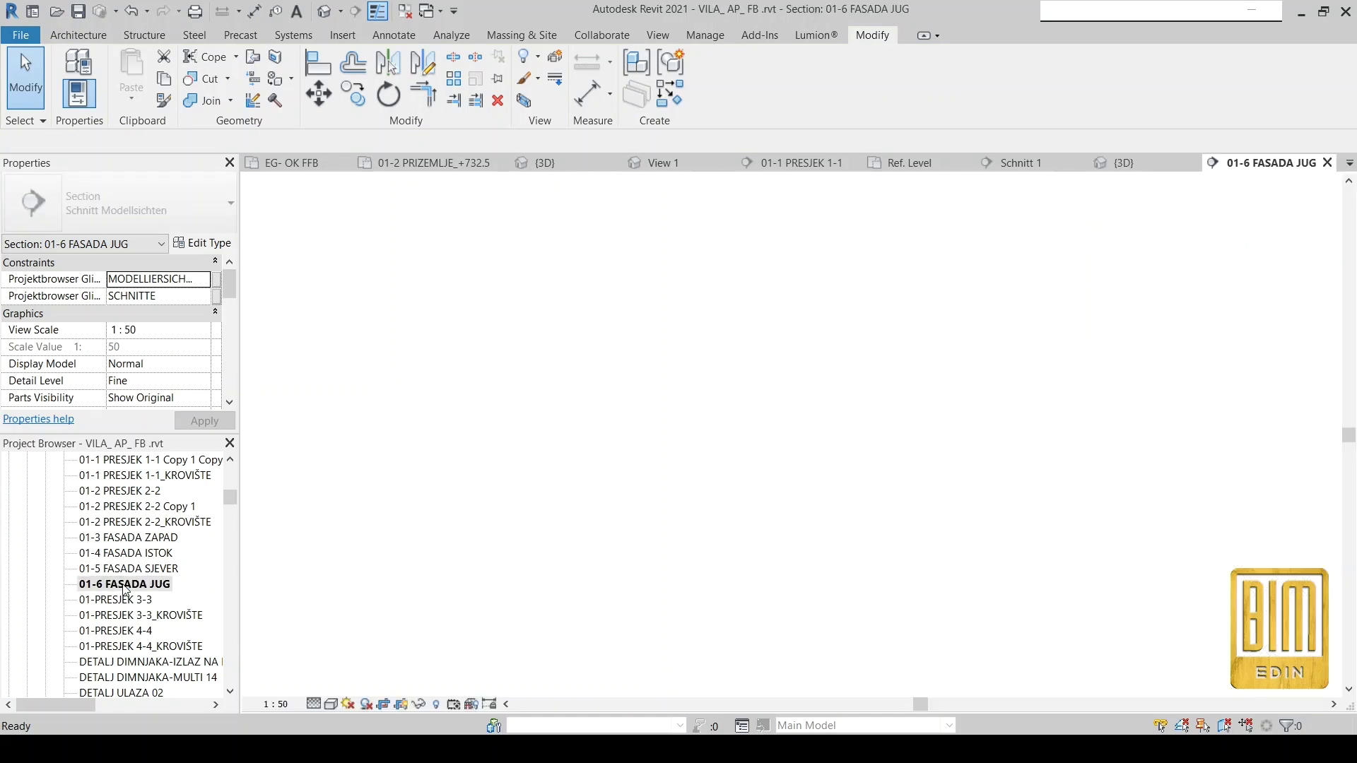
{"action": "left_click", "coordinate": [707, 659]}
{"action": "right_click", "coordinate": [909, 523]}
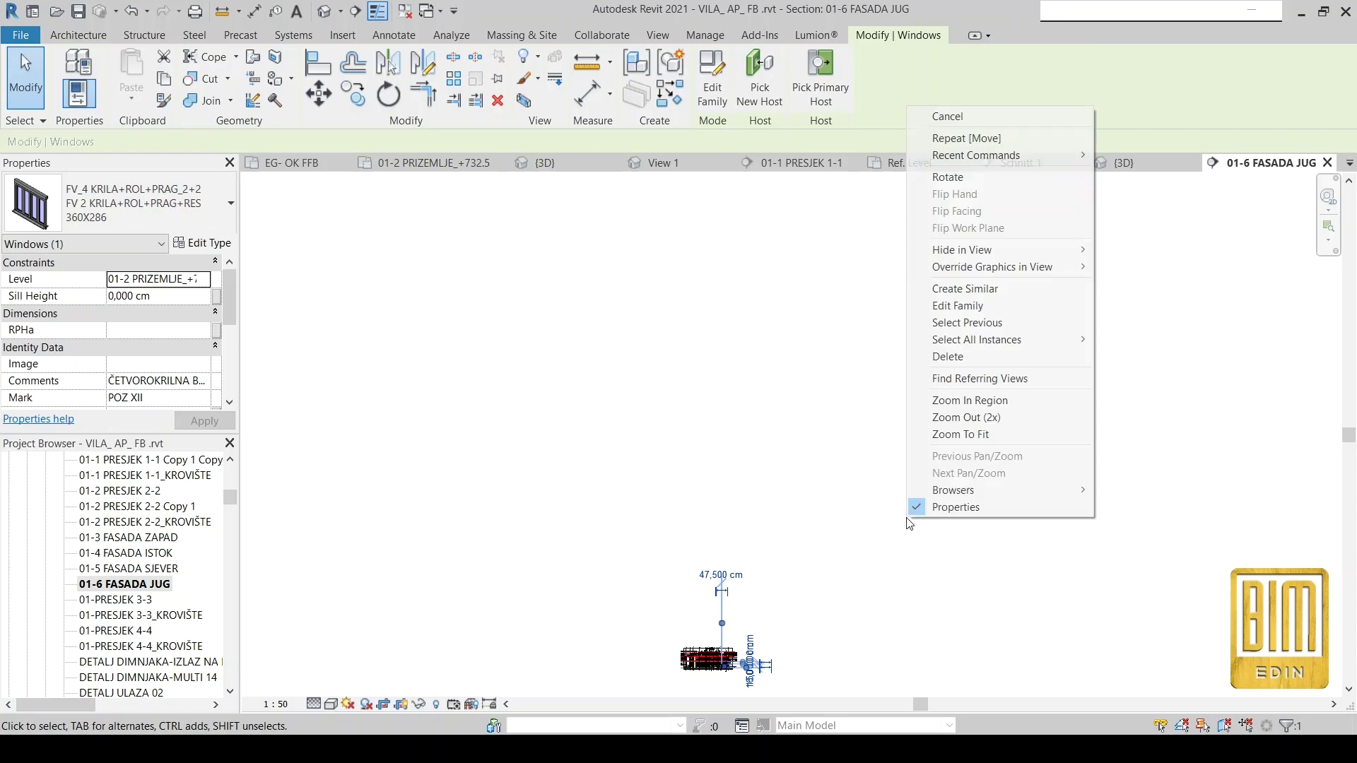
{"action": "left_click", "coordinate": [960, 434]}
{"action": "scroll", "coordinate": [780, 676], "scroll_direction": "up", "scroll_amount": 3}
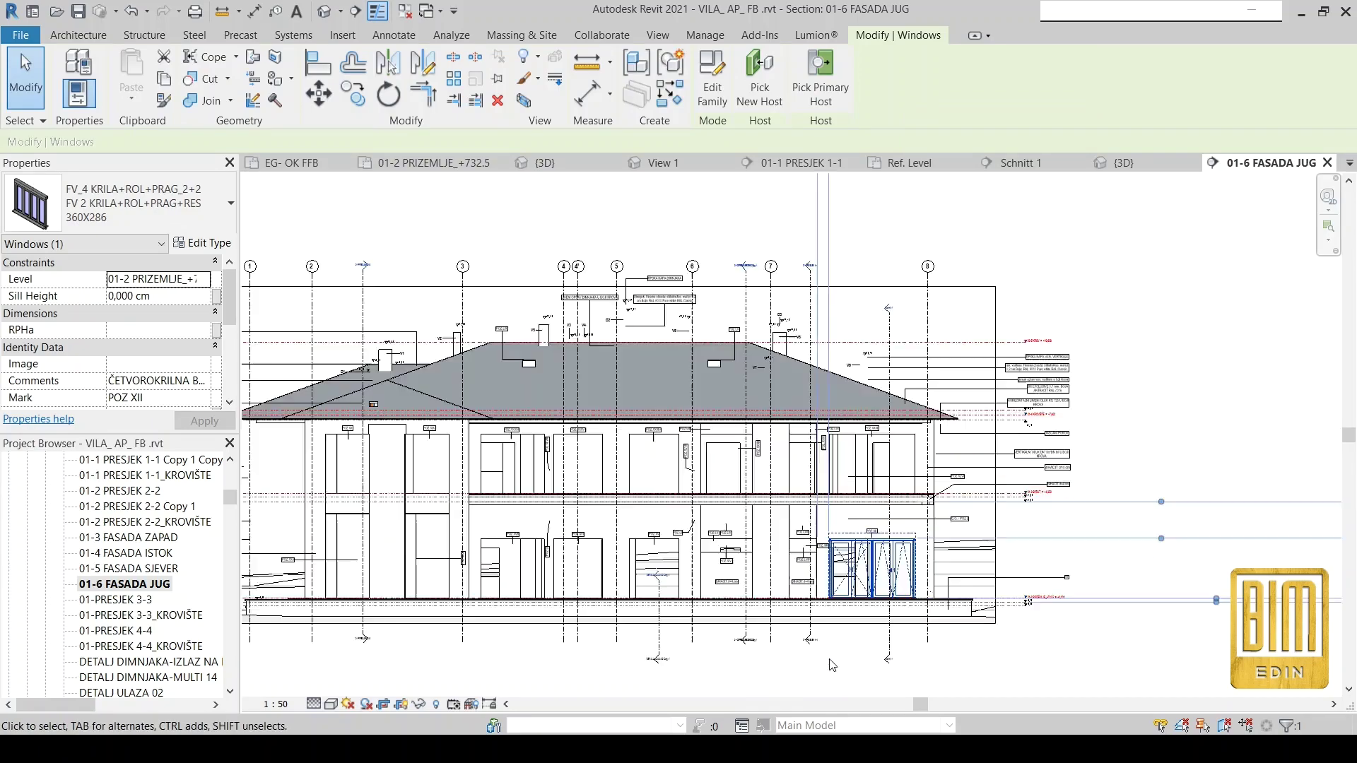
{"action": "scroll", "coordinate": [781, 676], "scroll_direction": "up", "scroll_amount": 3}
{"action": "scroll", "coordinate": [780, 676], "scroll_direction": "up", "scroll_amount": 2}
Select the large ground-floor window POZ XII and open its type properties.
{"action": "left_click", "coordinate": [978, 667]}
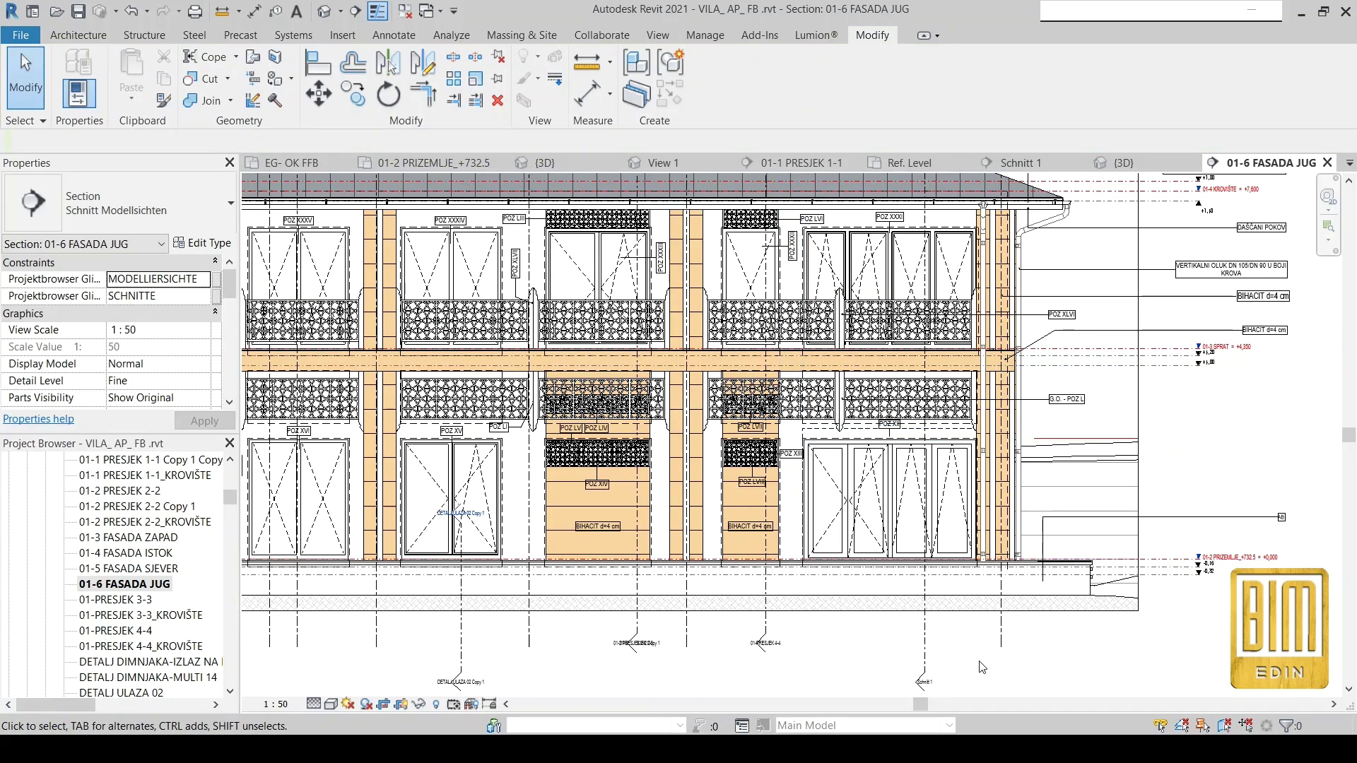
{"action": "scroll", "coordinate": [855, 475], "scroll_direction": "up", "scroll_amount": 2}
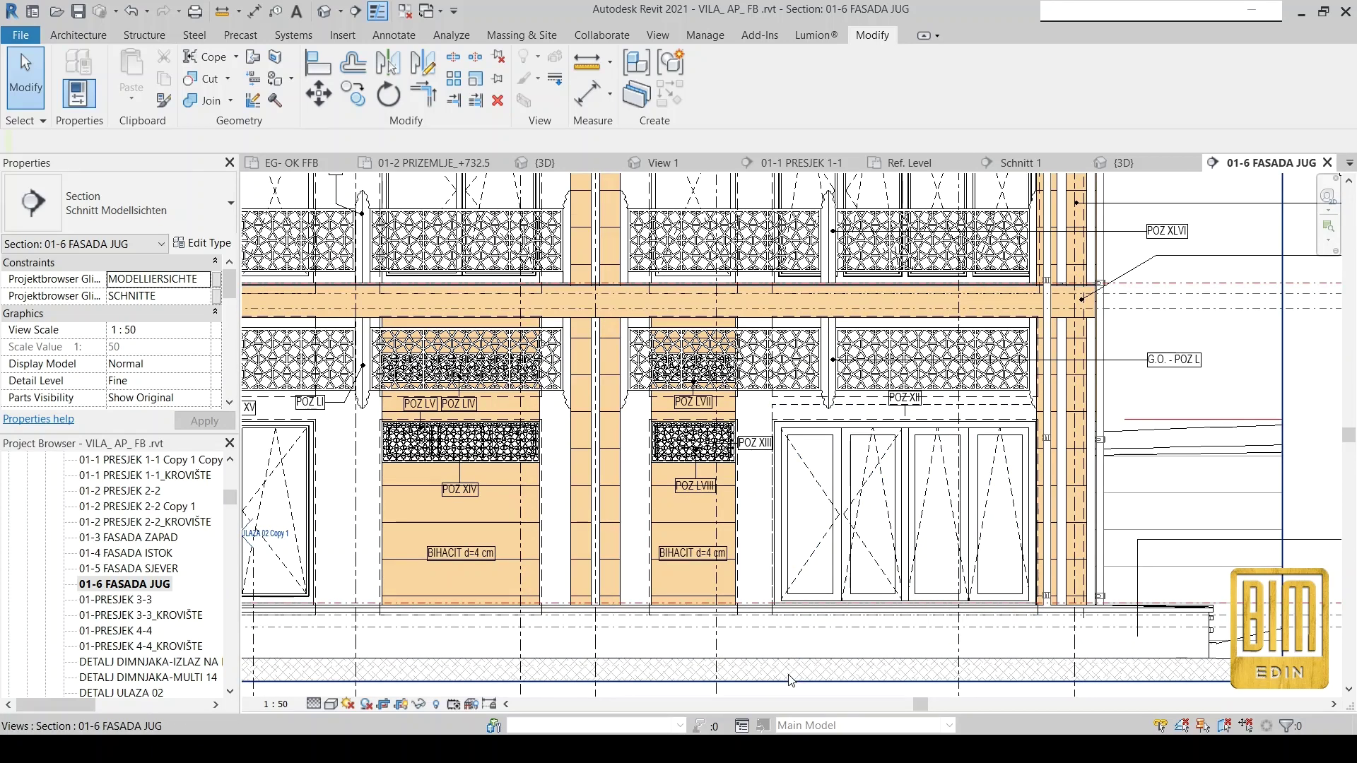
{"action": "left_click", "coordinate": [926, 542]}
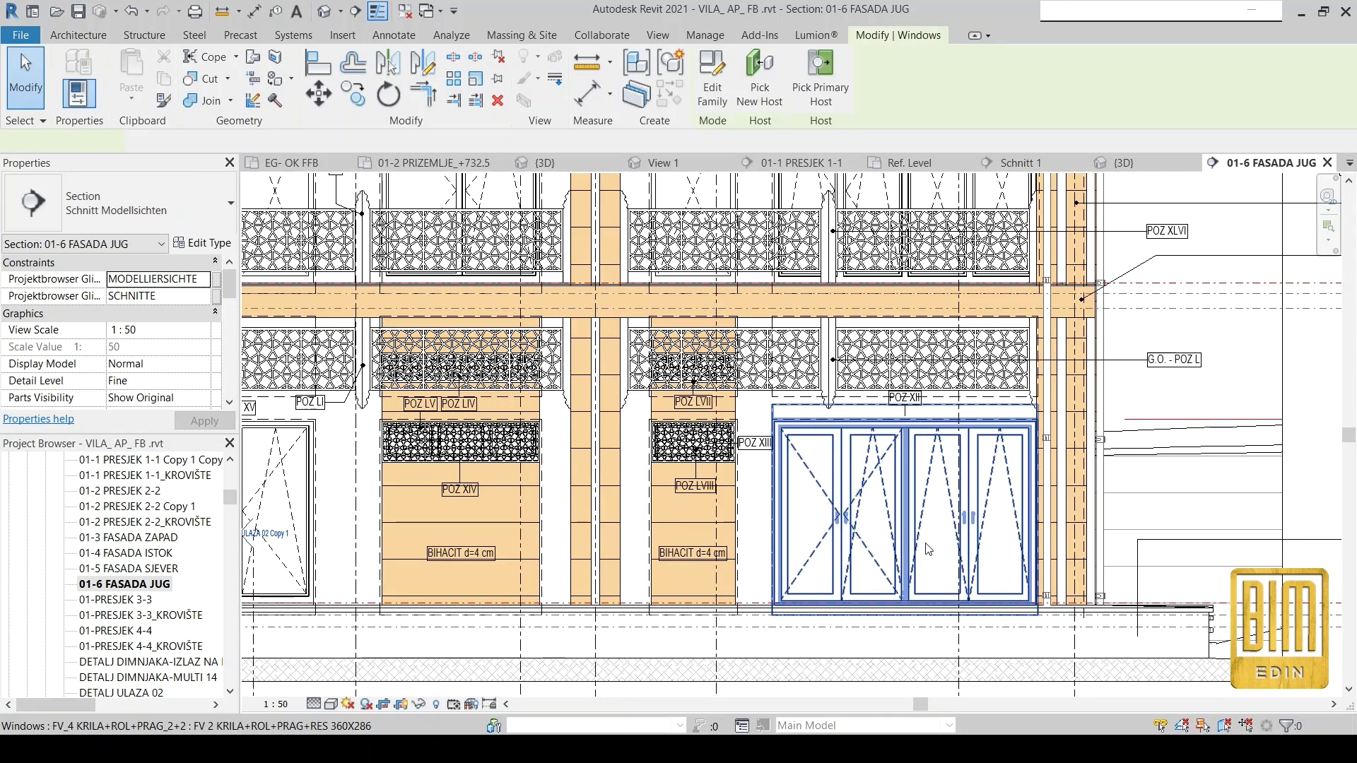
{"action": "left_click", "coordinate": [202, 244]}
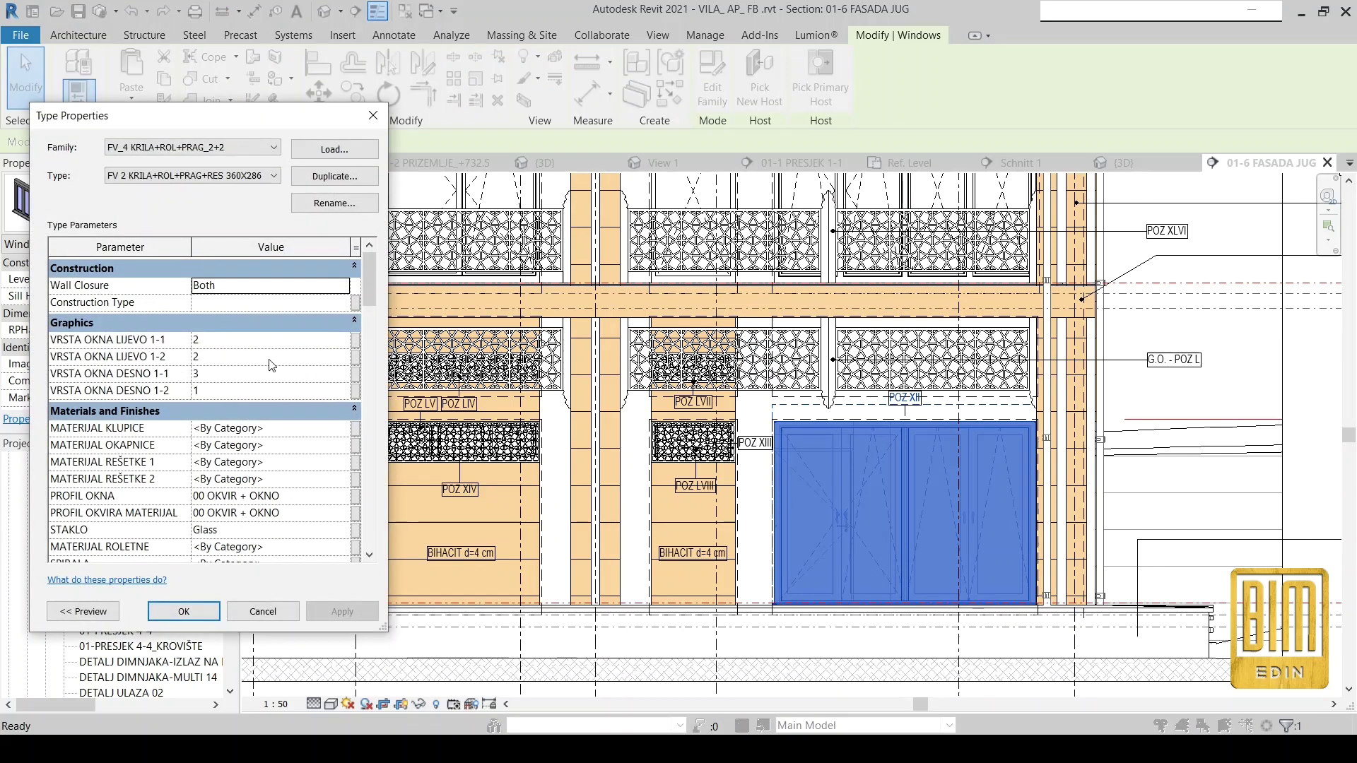
Set VRSTA OKNA LIJEVO 1-1 and 1-2 to 3 in the 360X286 type and apply.
{"action": "left_click", "coordinate": [342, 358]}
{"action": "left_click", "coordinate": [343, 361]}
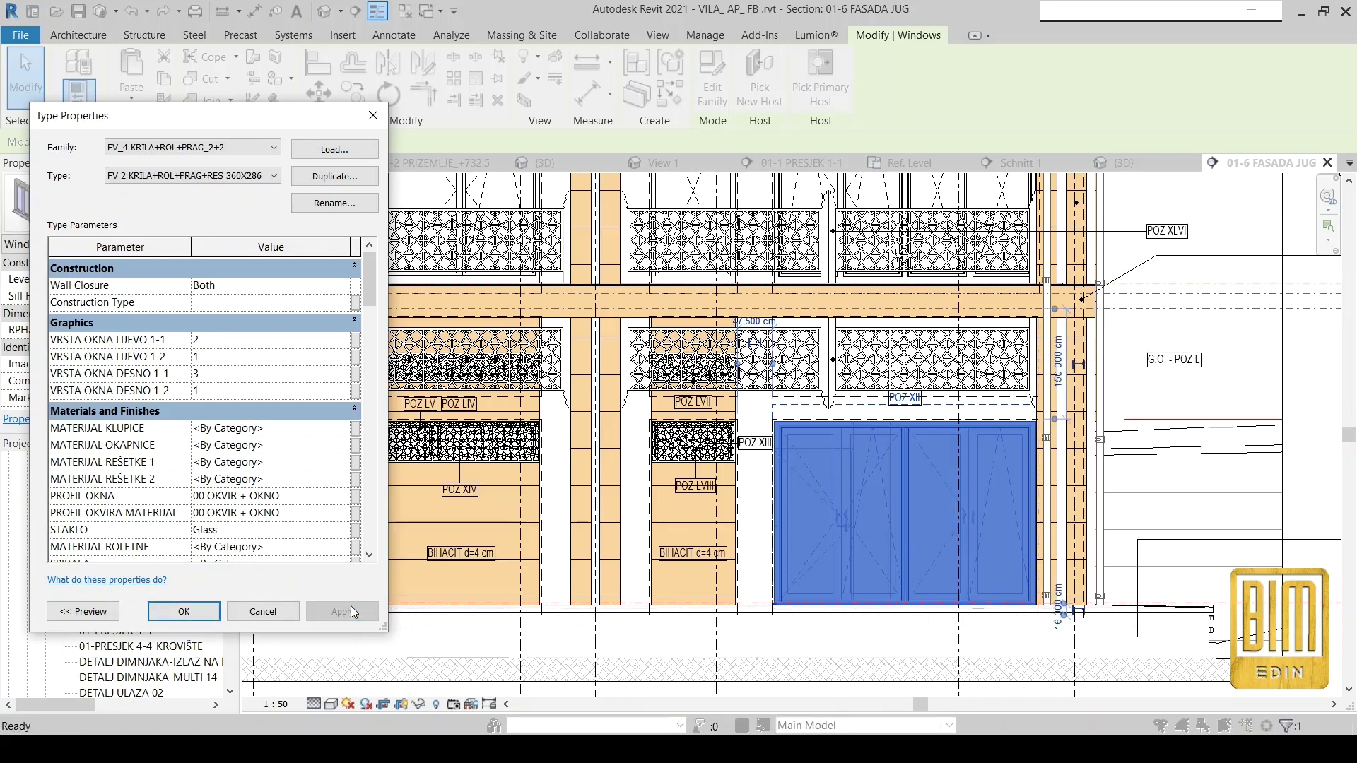
{"action": "left_click", "coordinate": [344, 345]}
{"action": "left_click", "coordinate": [342, 612]}
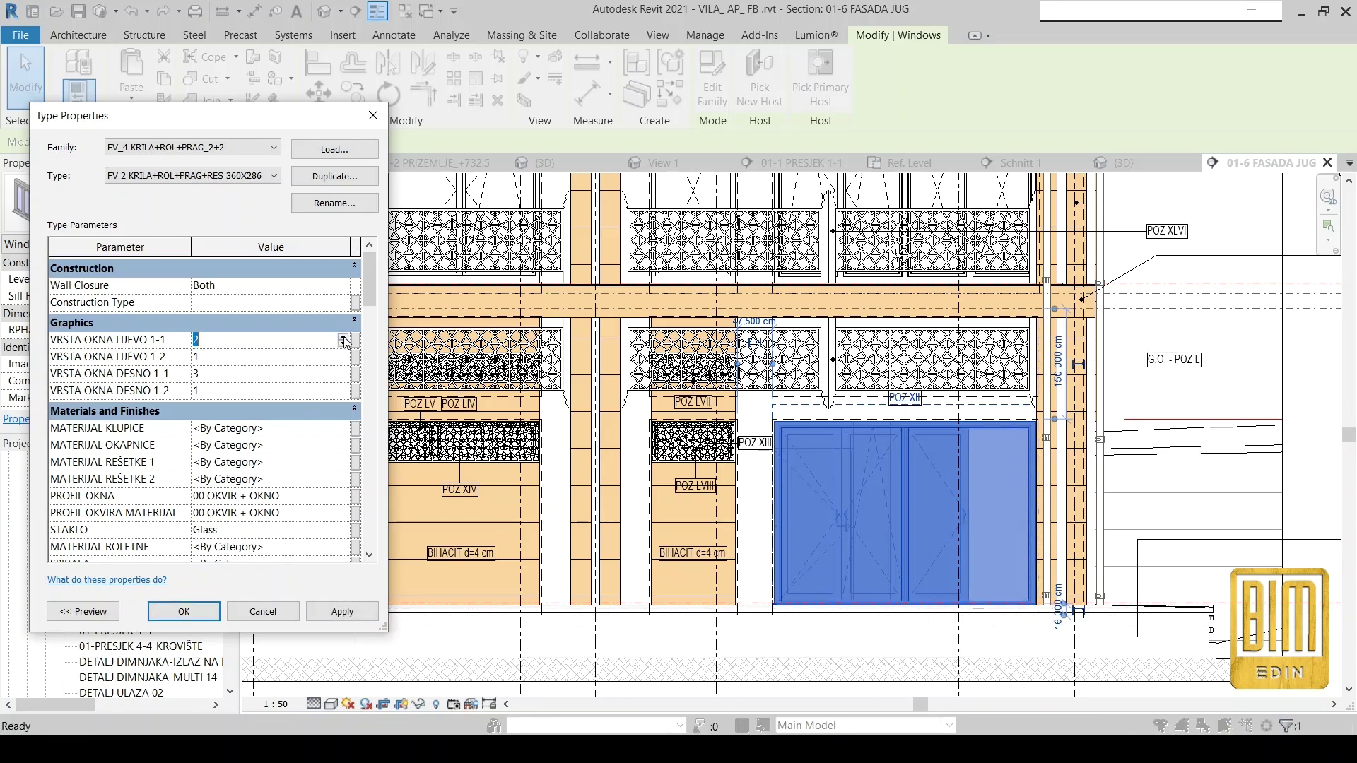
{"action": "left_click", "coordinate": [343, 611]}
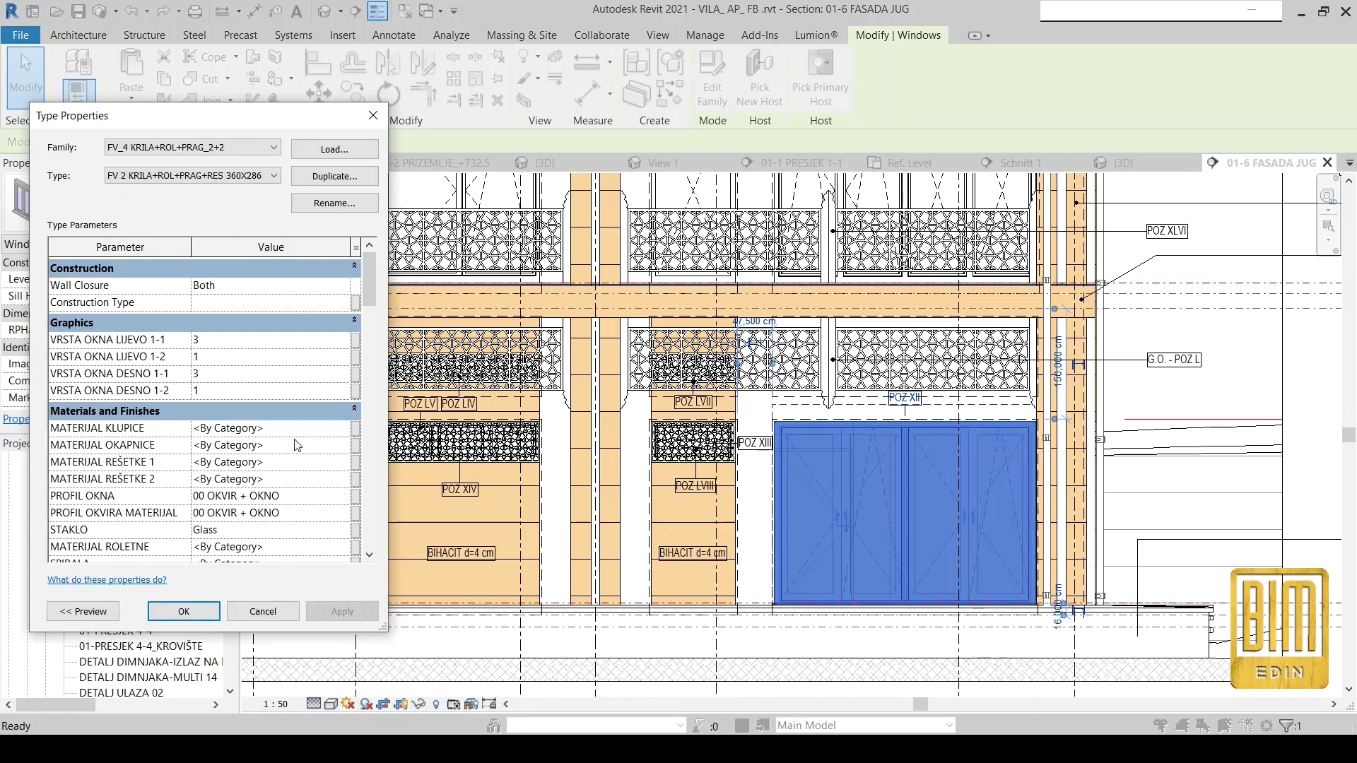
{"action": "left_click", "coordinate": [347, 356]}
{"action": "type", "text": "3"}
{"action": "left_click", "coordinate": [346, 615]}
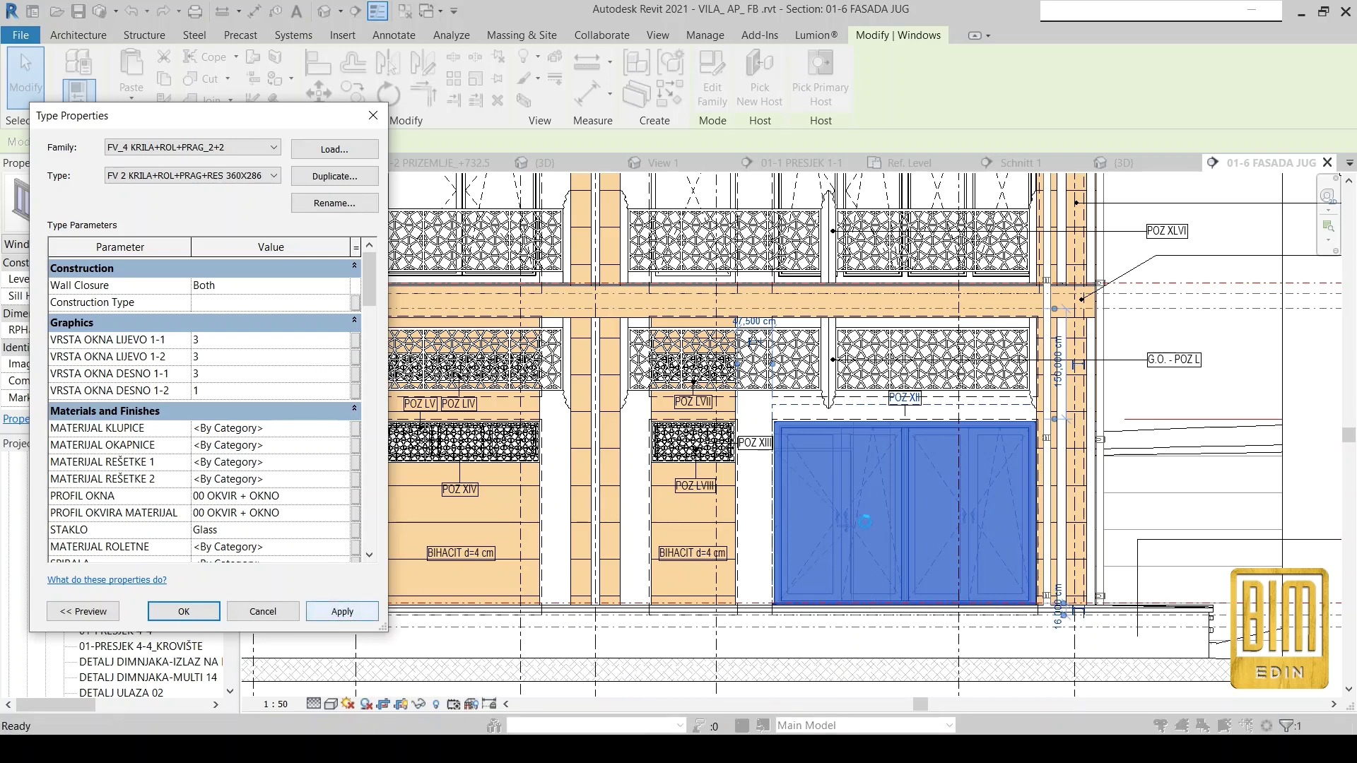
{"action": "key", "text": "Return"}
{"action": "key", "text": "Escape"}
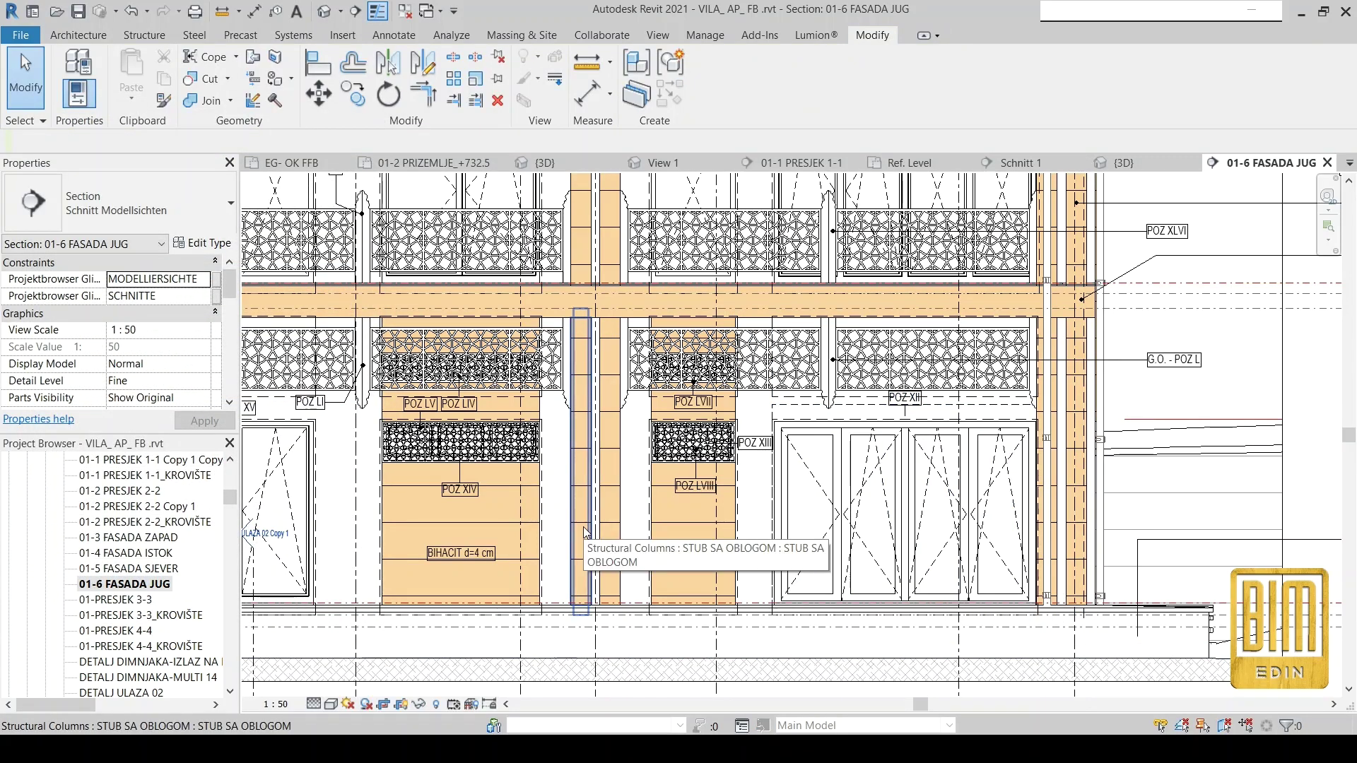
Set VRSTA OKNA DESNO 1-2 to 3 in the ground-floor window's type properties.
{"action": "left_click", "coordinate": [843, 523]}
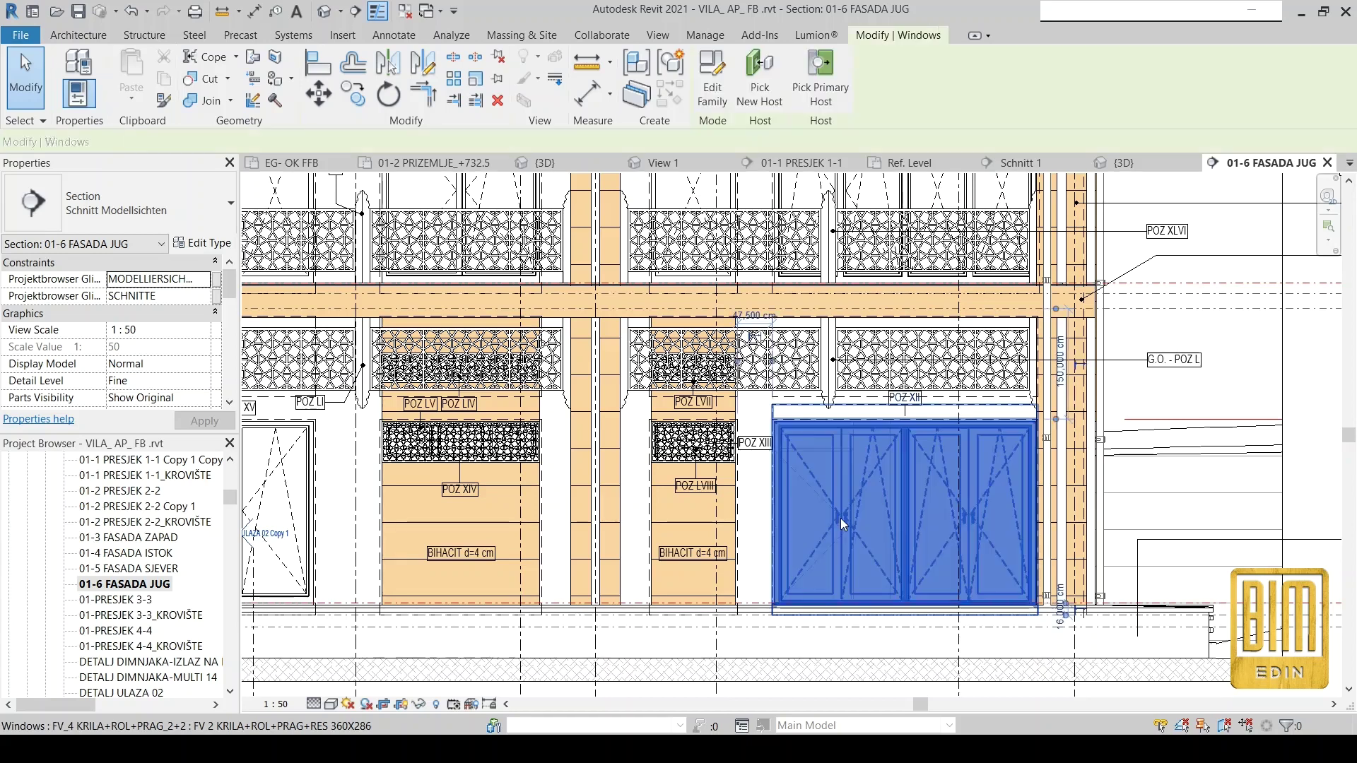
{"action": "left_click", "coordinate": [203, 242]}
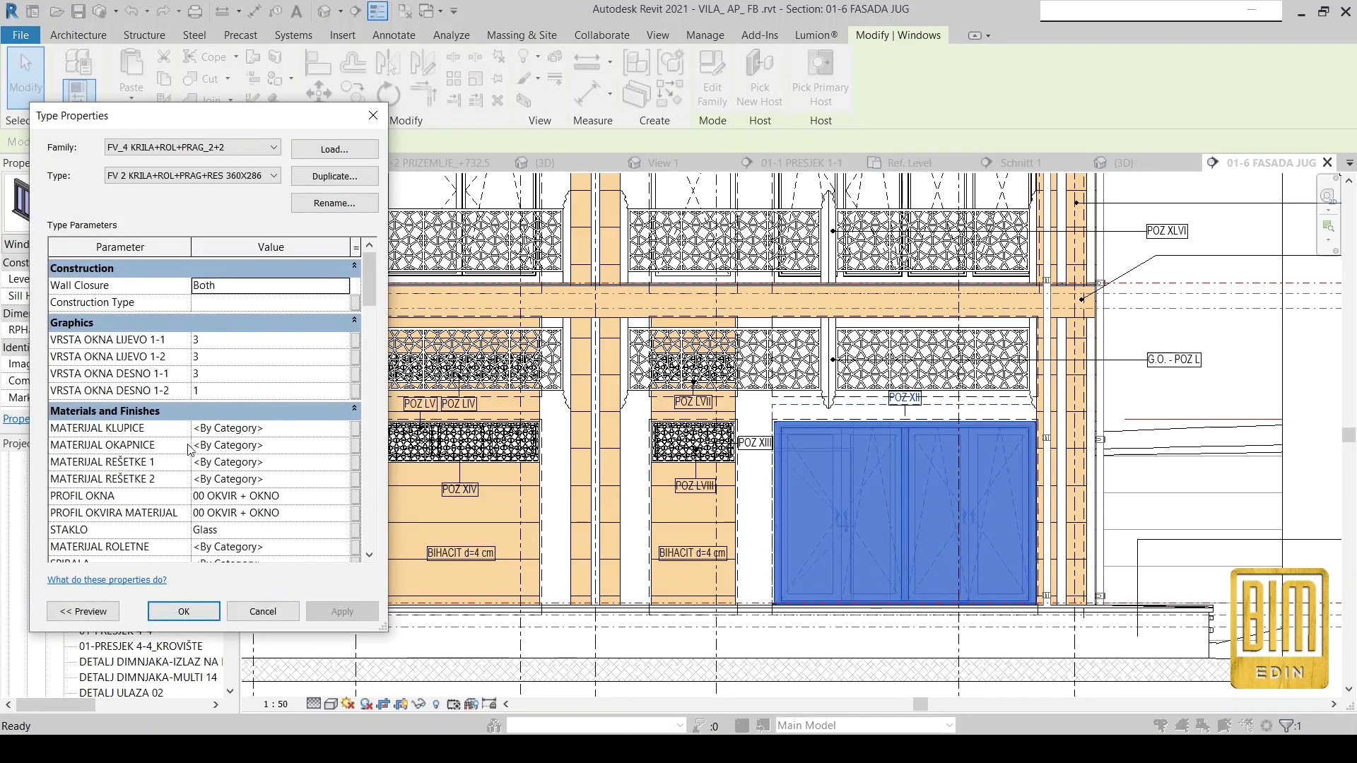
{"action": "double_click", "coordinate": [345, 393]}
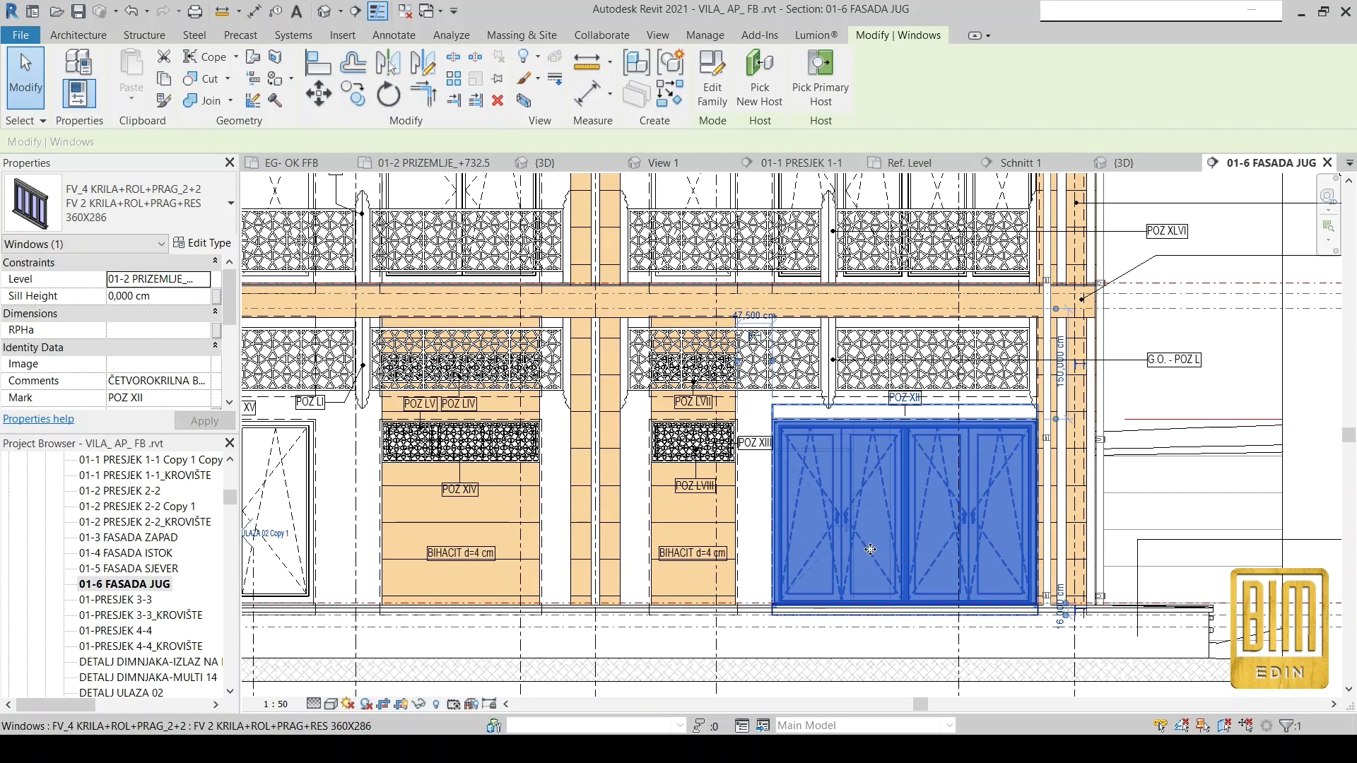
{"action": "left_click", "coordinate": [25, 77]}
Zoom out and select the upper-storey FE TÜR 4 tlg 360 x 250 window on 01-3 SPRAT.
{"action": "scroll", "coordinate": [714, 440], "scroll_direction": "down", "scroll_amount": 2}
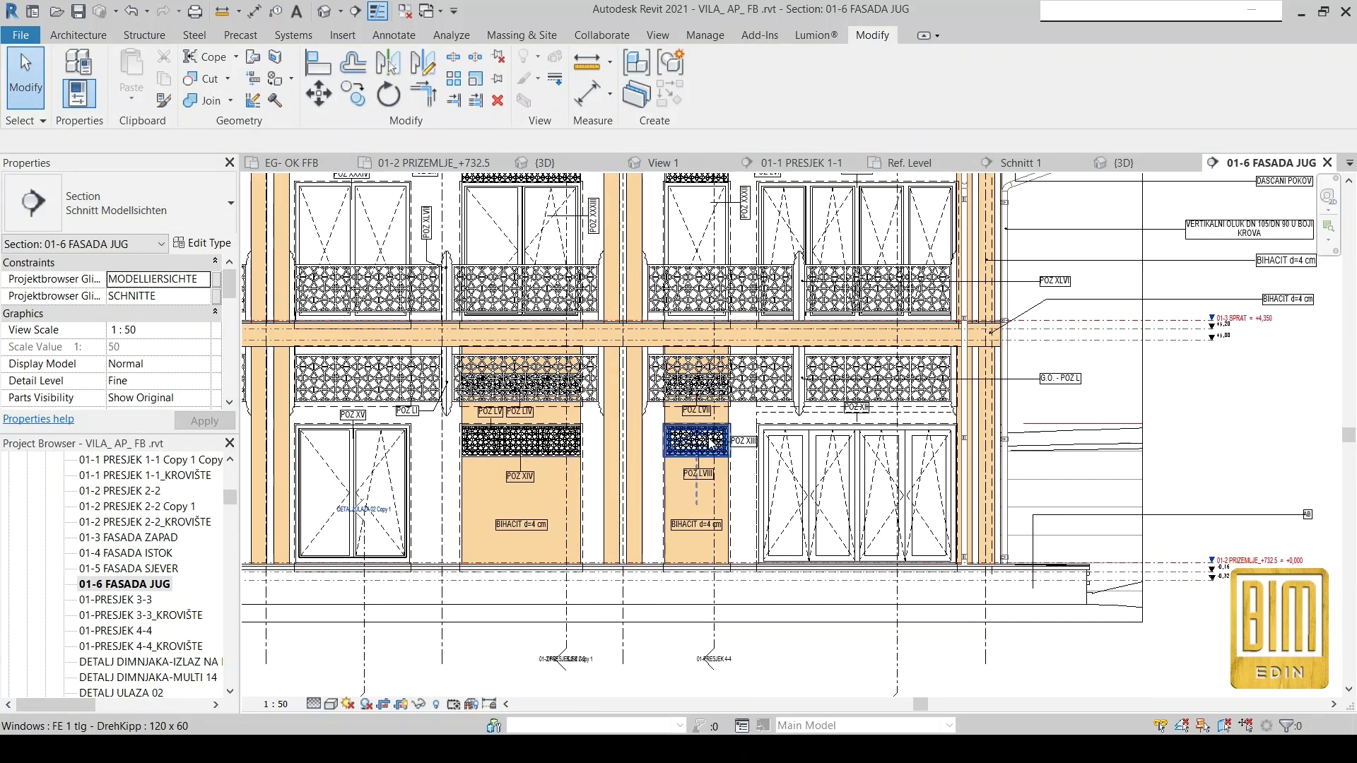
{"action": "scroll", "coordinate": [855, 495], "scroll_direction": "down", "scroll_amount": 2}
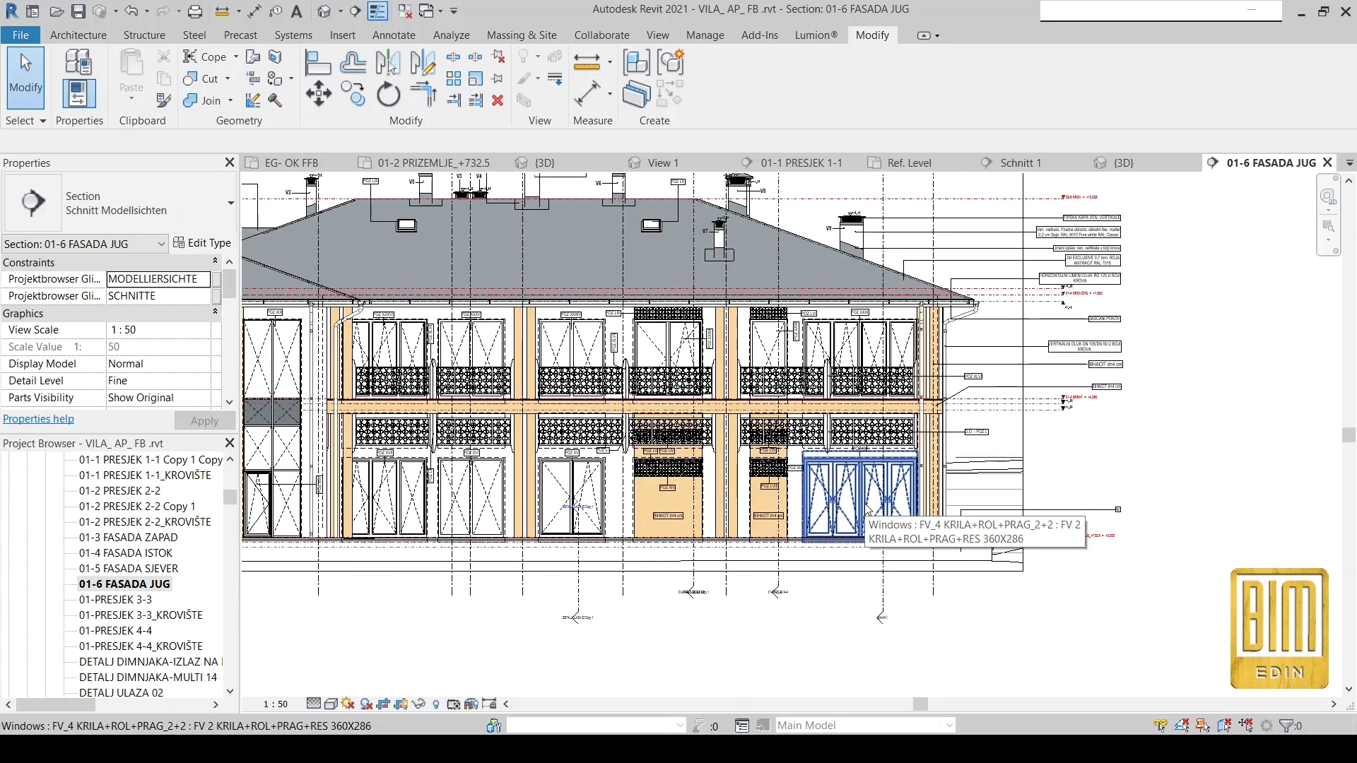
{"action": "left_click", "coordinate": [846, 334]}
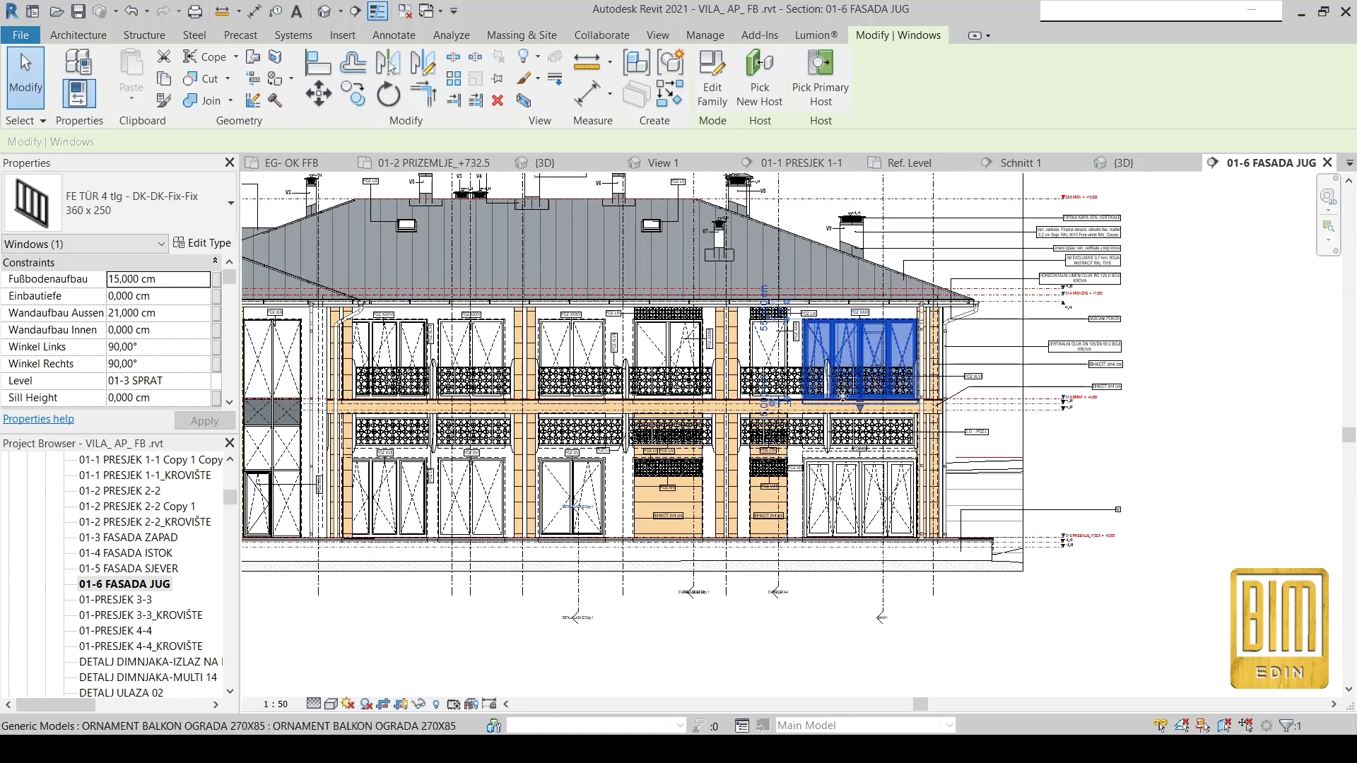
{"action": "scroll", "coordinate": [1007, 448], "scroll_direction": "up", "scroll_amount": 1}
{"action": "left_click", "coordinate": [1106, 461]}
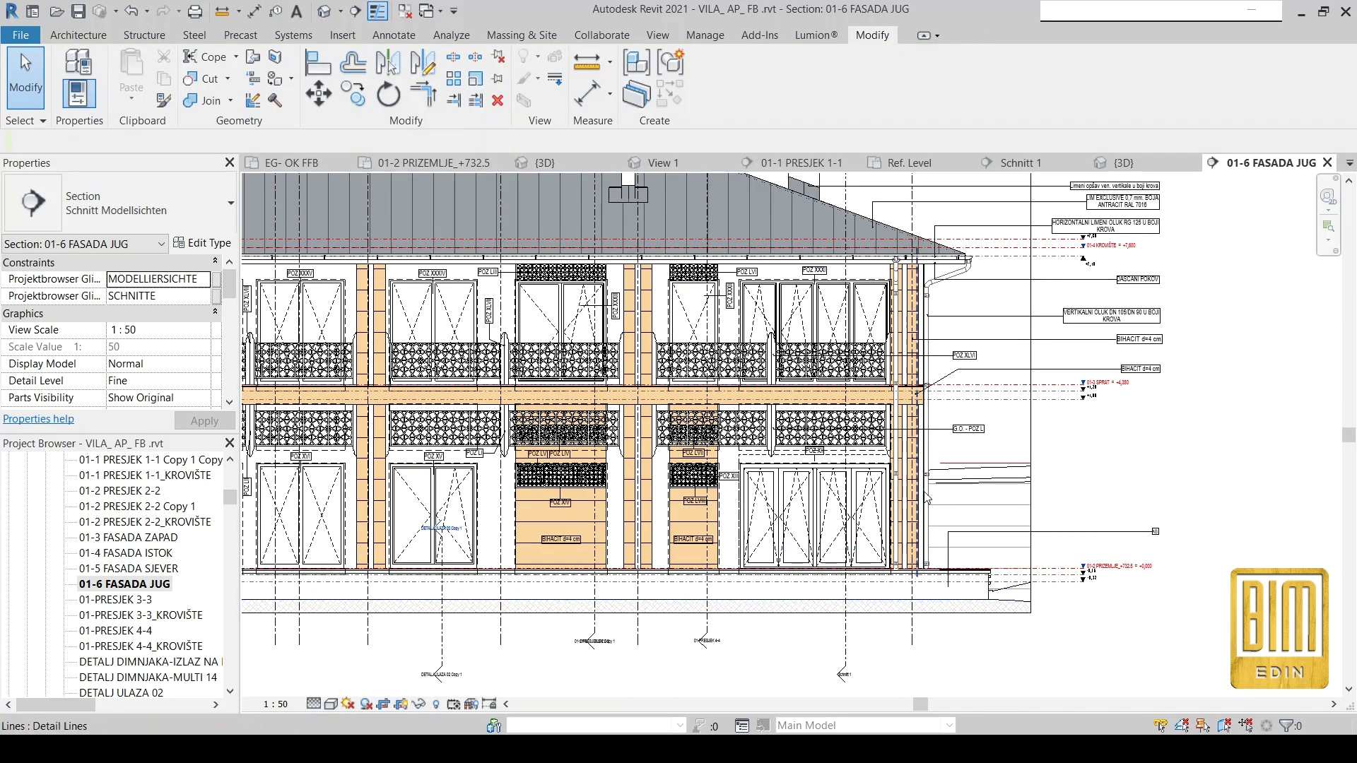
{"action": "left_click", "coordinate": [786, 327]}
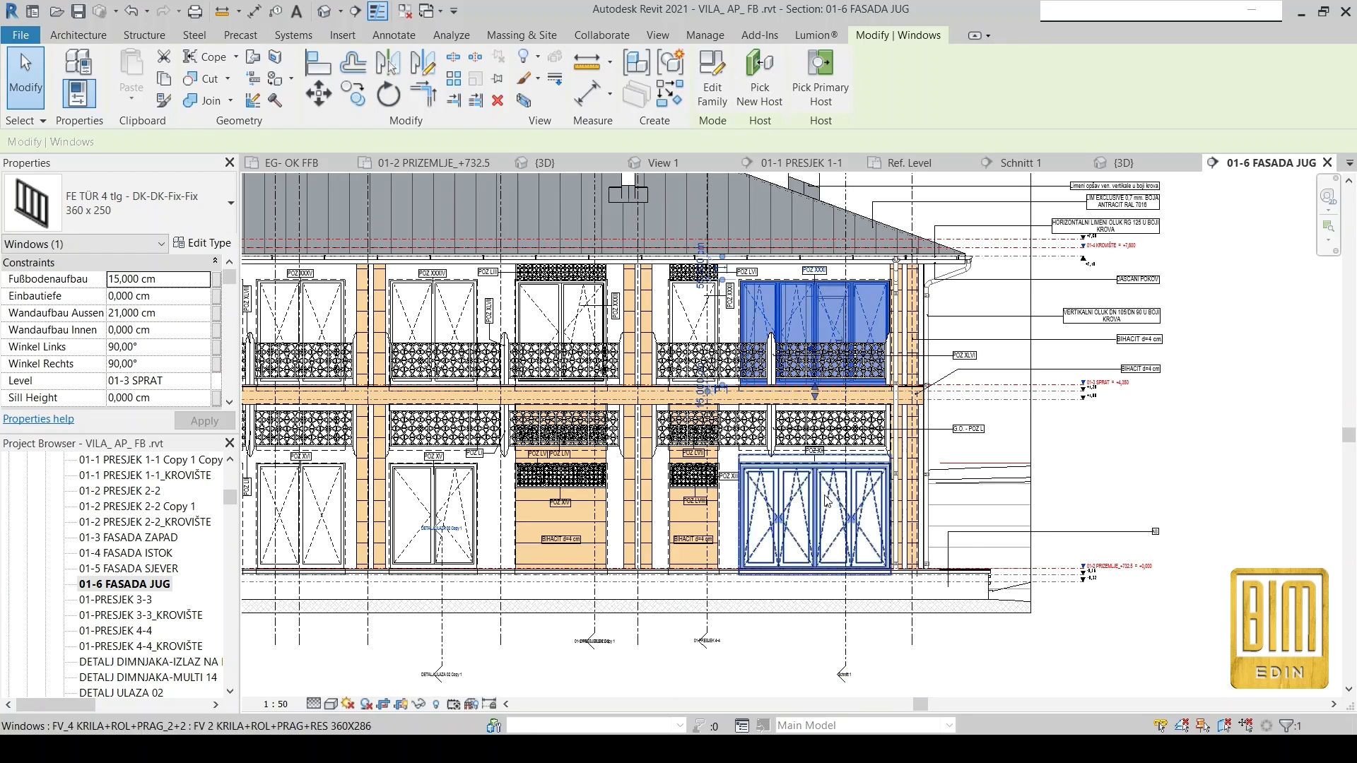
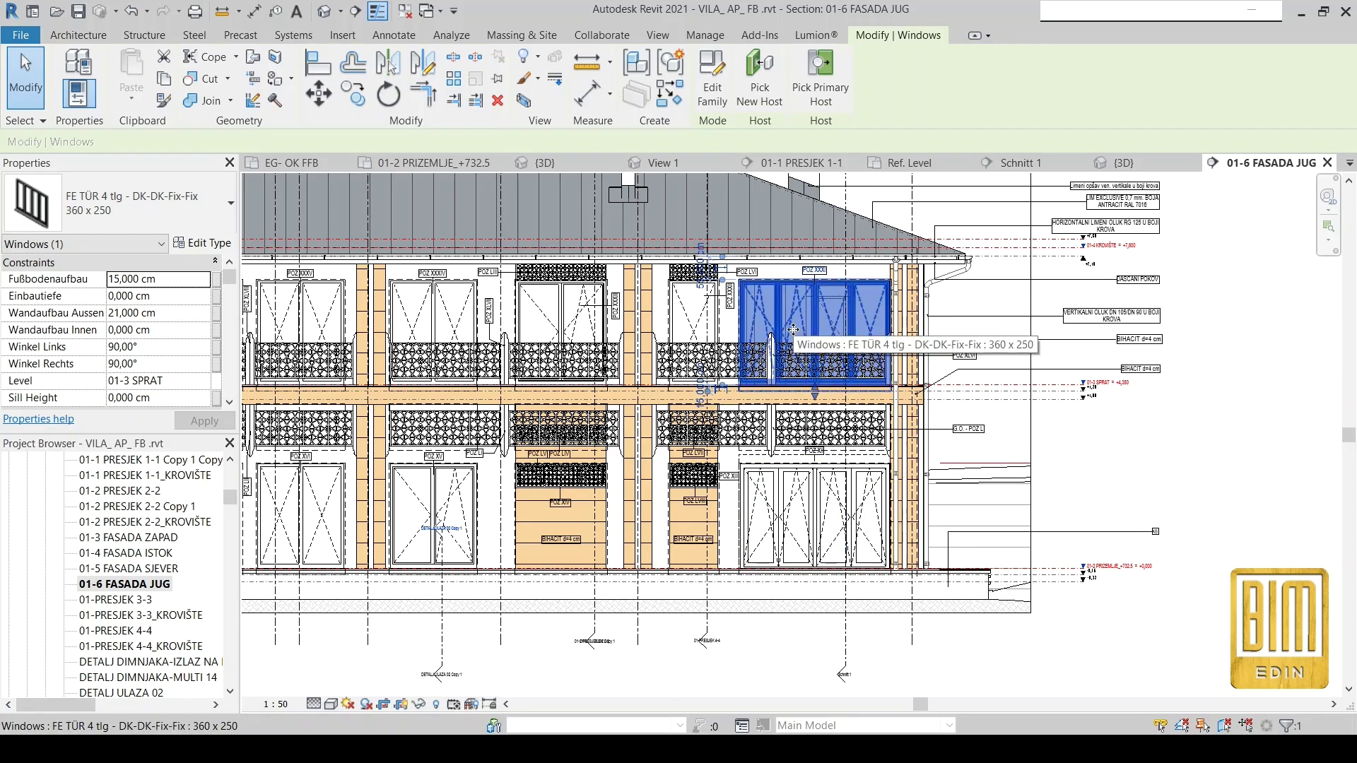
Switch the upper-floor window to type FV_4 KRILA+ROL+PRAG_2+2 and delete the dimensions whose references broke.
{"action": "left_click", "coordinate": [176, 209]}
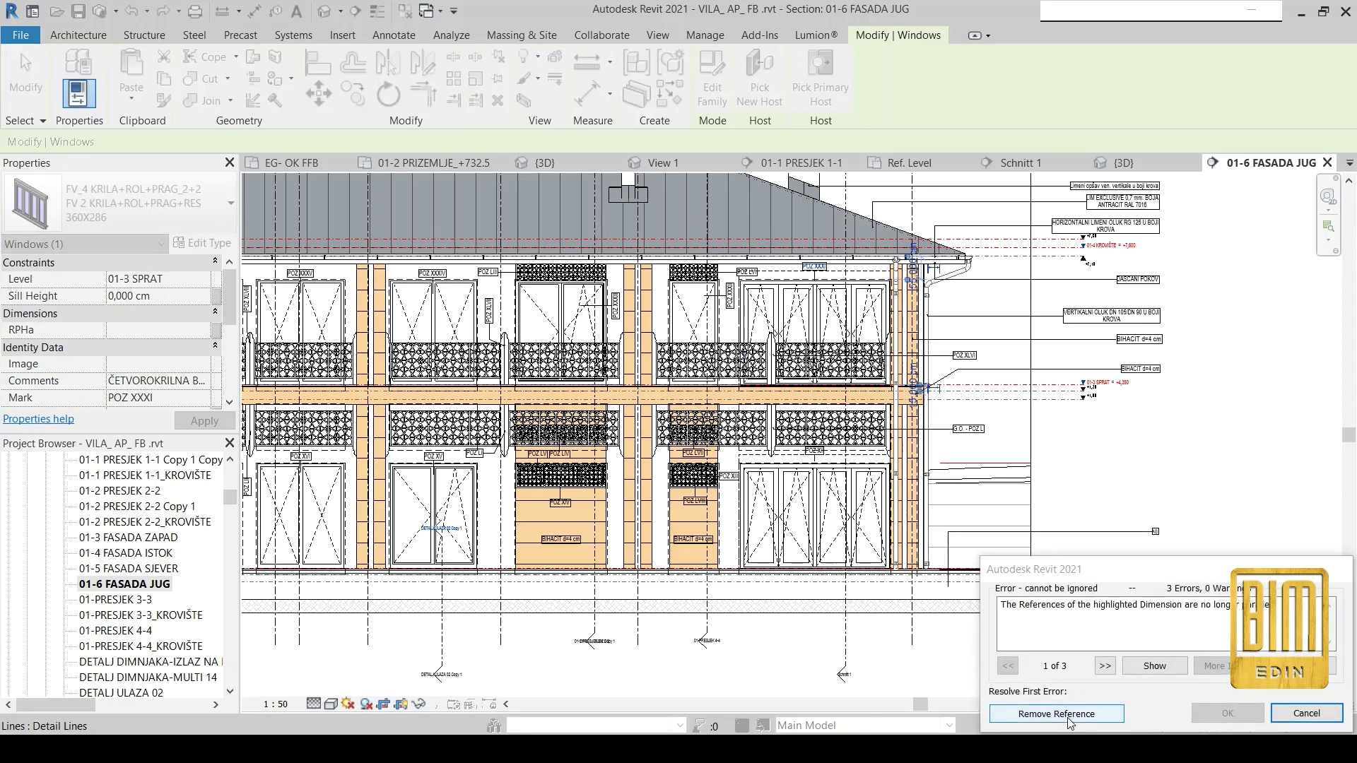
{"action": "left_click", "coordinate": [1067, 713]}
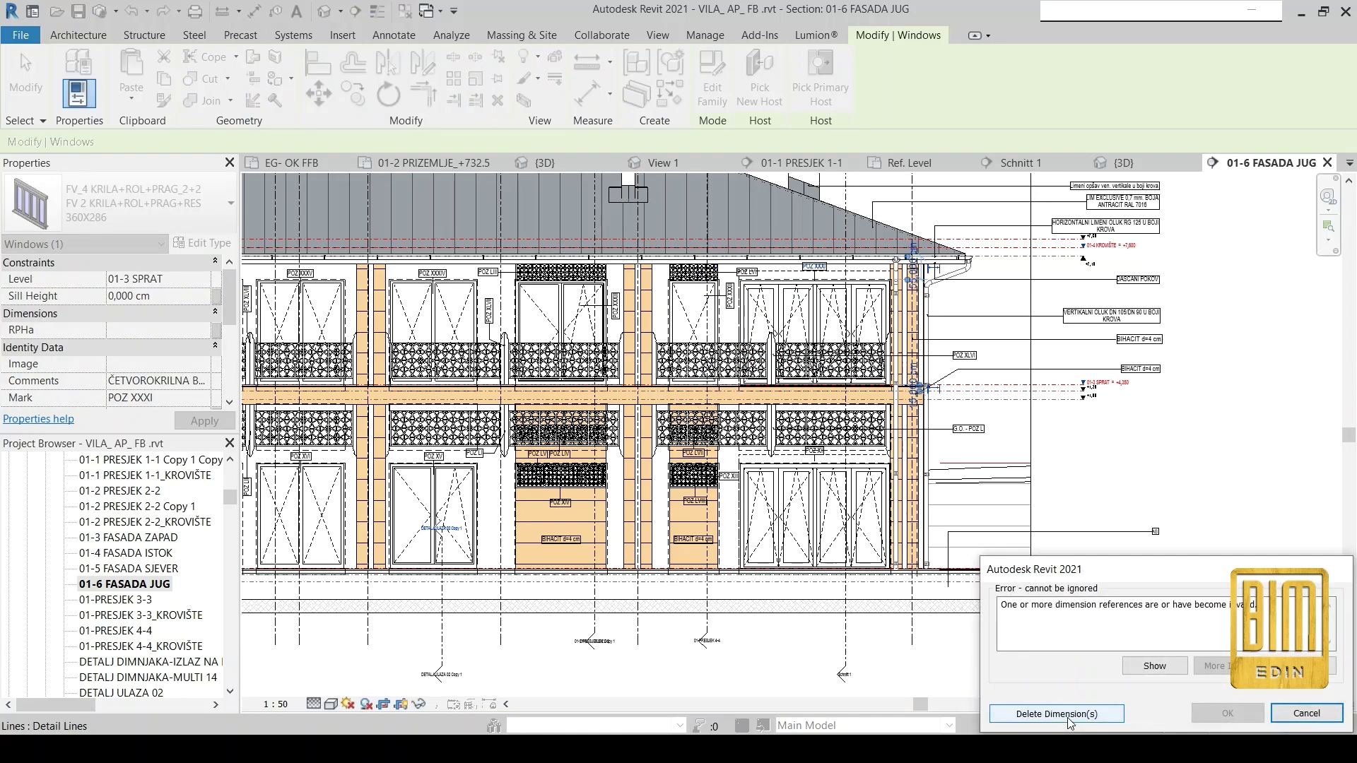
{"action": "left_click", "coordinate": [1067, 713]}
{"action": "left_click", "coordinate": [1197, 478]}
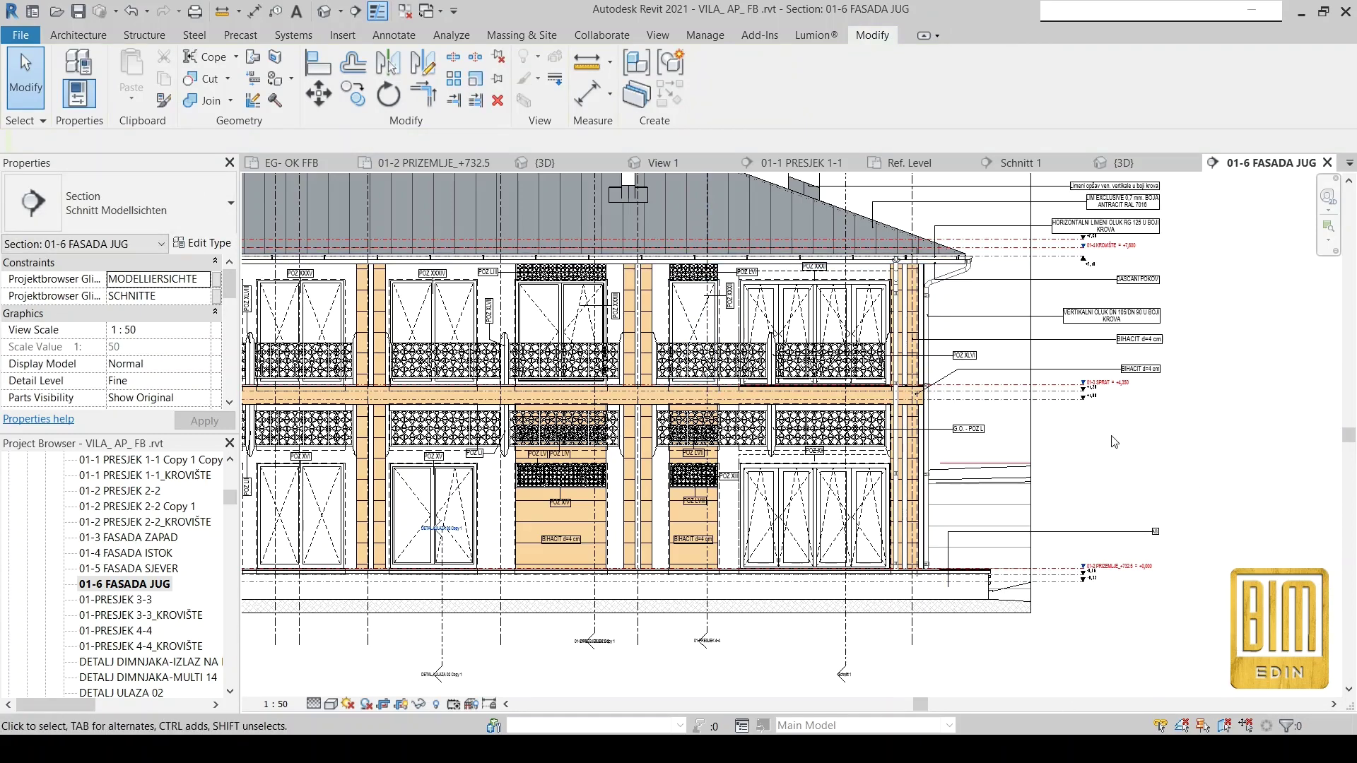
Zoom in and out on the 01-6 FASADA JUG elevation to inspect the replaced window.
{"action": "scroll", "coordinate": [756, 324], "scroll_direction": "up", "scroll_amount": 3}
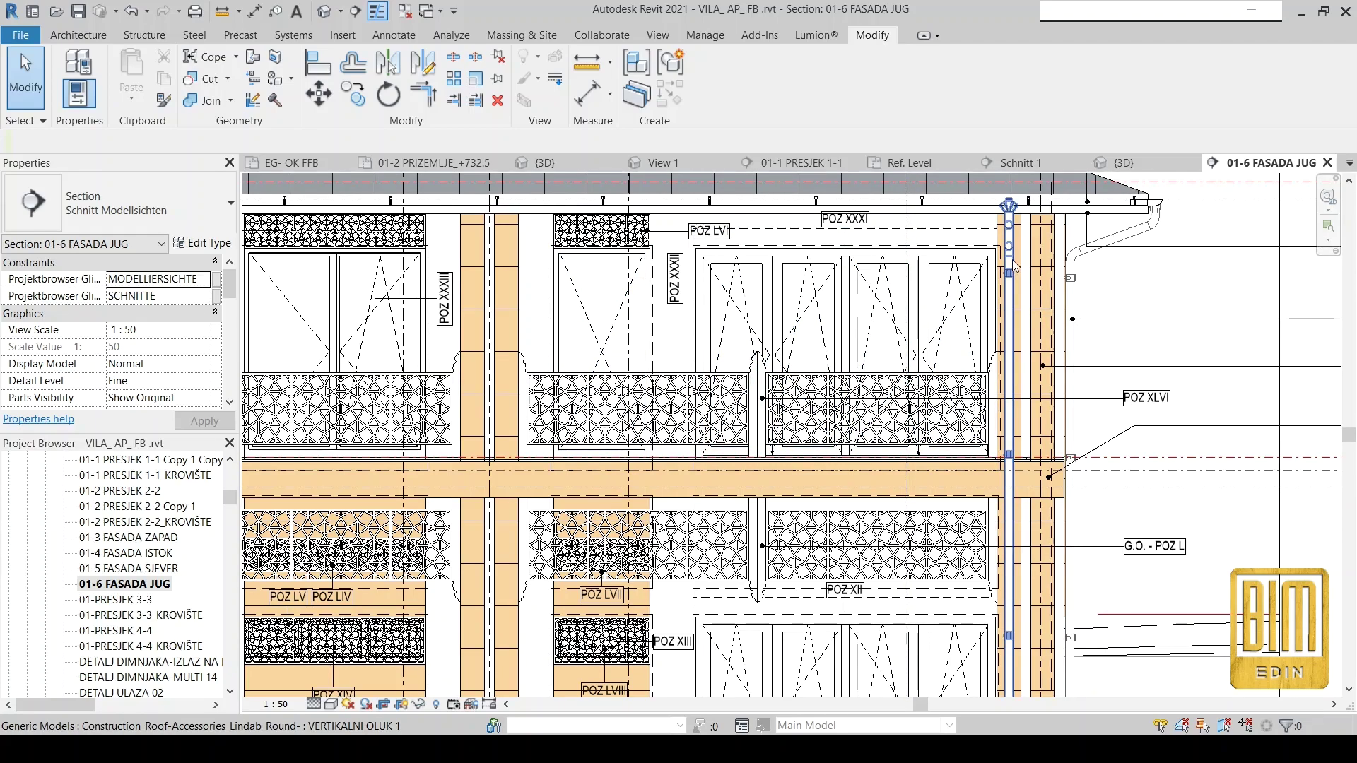
{"action": "scroll", "coordinate": [997, 260], "scroll_direction": "up", "scroll_amount": 2}
{"action": "scroll", "coordinate": [996, 260], "scroll_direction": "up", "scroll_amount": 1}
{"action": "scroll", "coordinate": [773, 311], "scroll_direction": "down", "scroll_amount": 2}
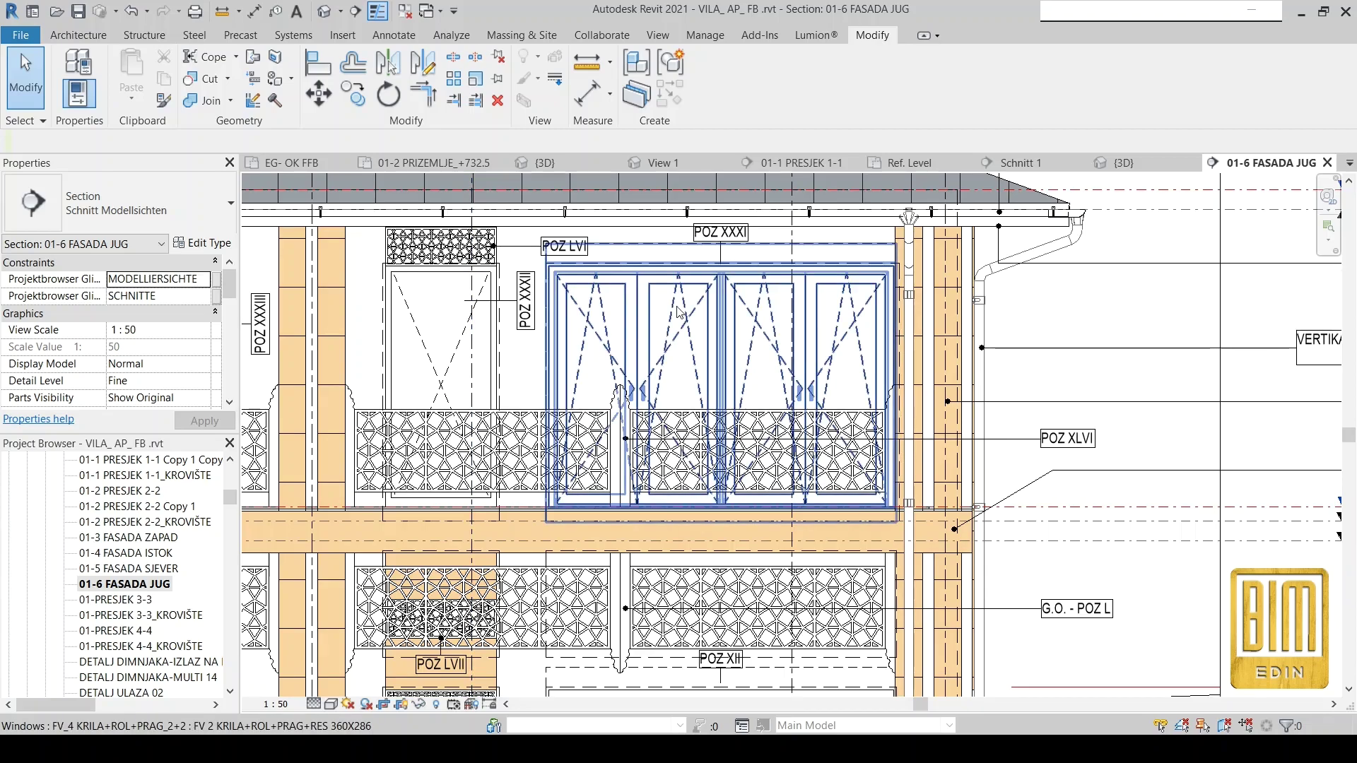
{"action": "scroll", "coordinate": [678, 307], "scroll_direction": "down", "scroll_amount": 3}
{"action": "scroll", "coordinate": [679, 306], "scroll_direction": "down", "scroll_amount": 2}
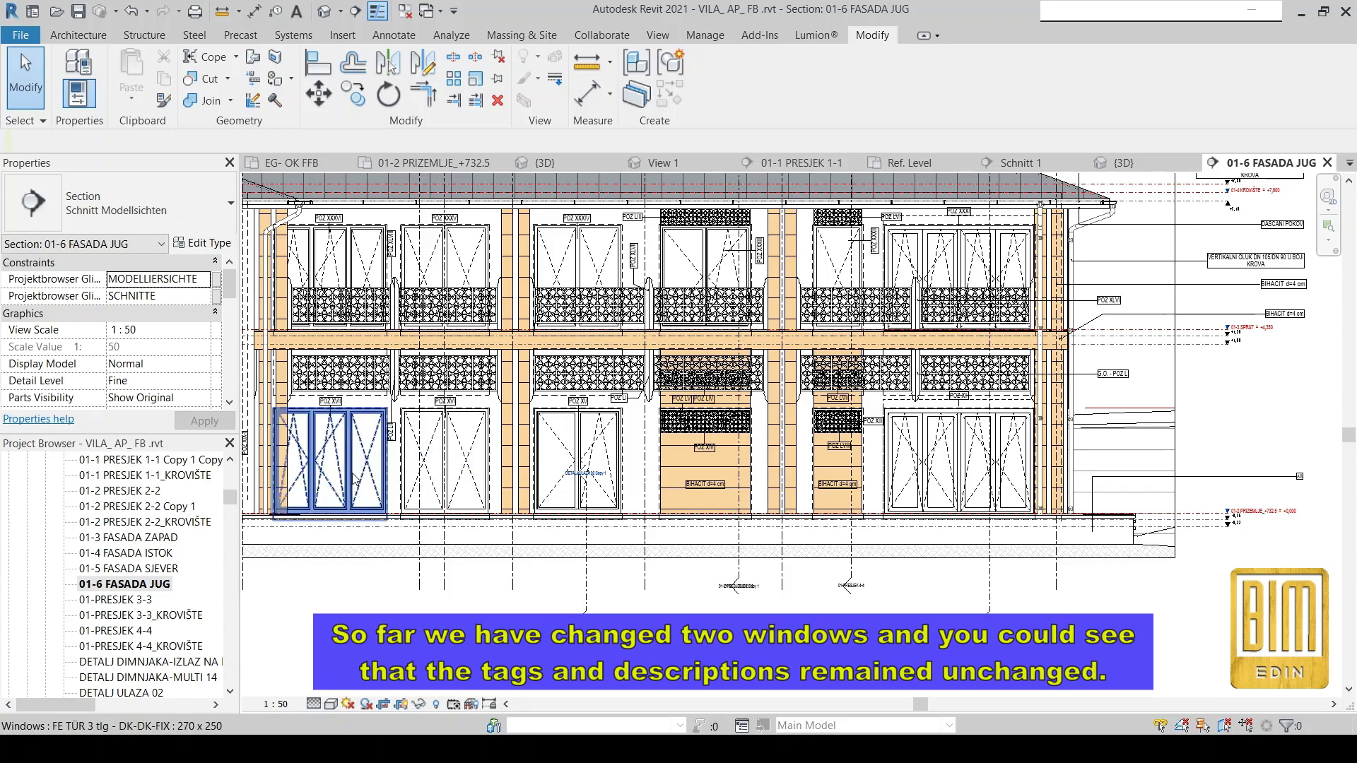
{"action": "scroll", "coordinate": [789, 510], "scroll_direction": "down", "scroll_amount": 1}
{"action": "scroll", "coordinate": [789, 511], "scroll_direction": "down", "scroll_amount": 1}
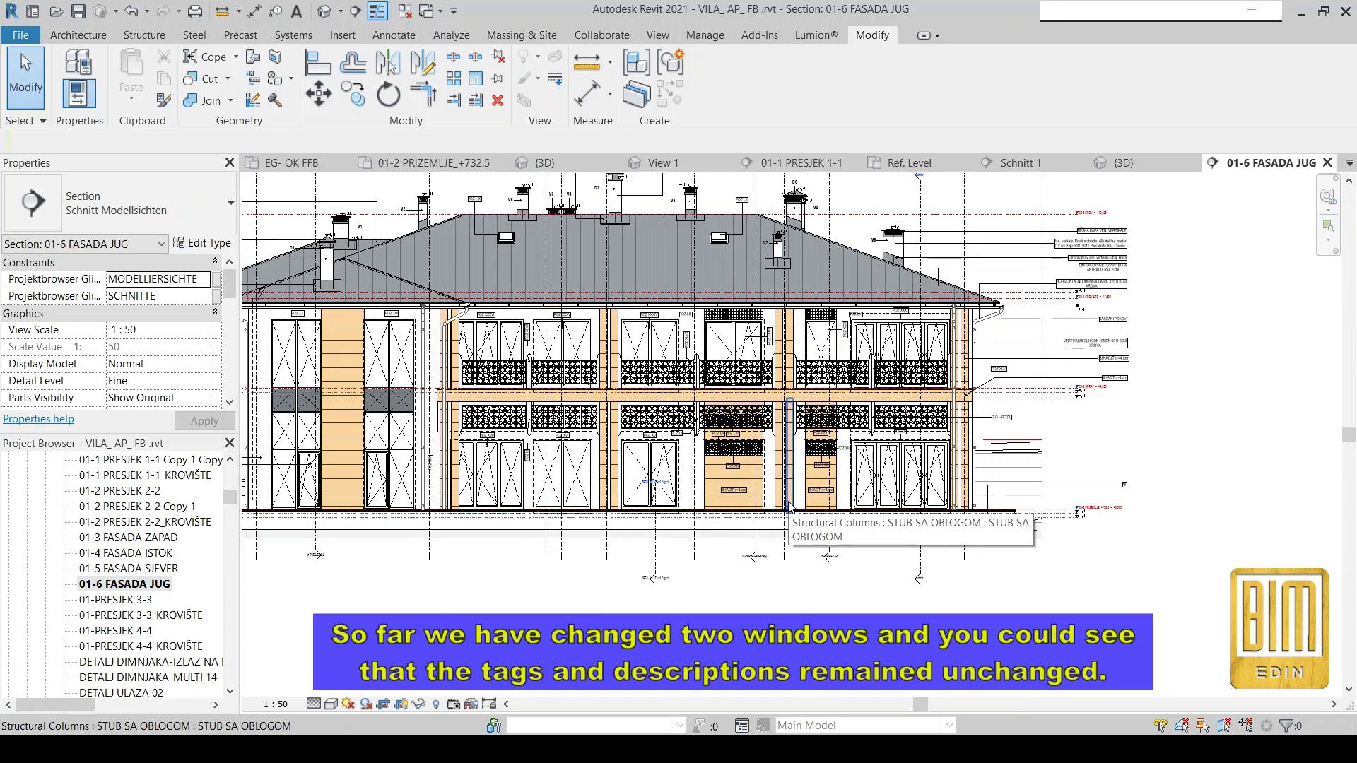
In the {3D} view, orbit to the south facade and select a ground-floor balcony door.
{"action": "left_click", "coordinate": [323, 12]}
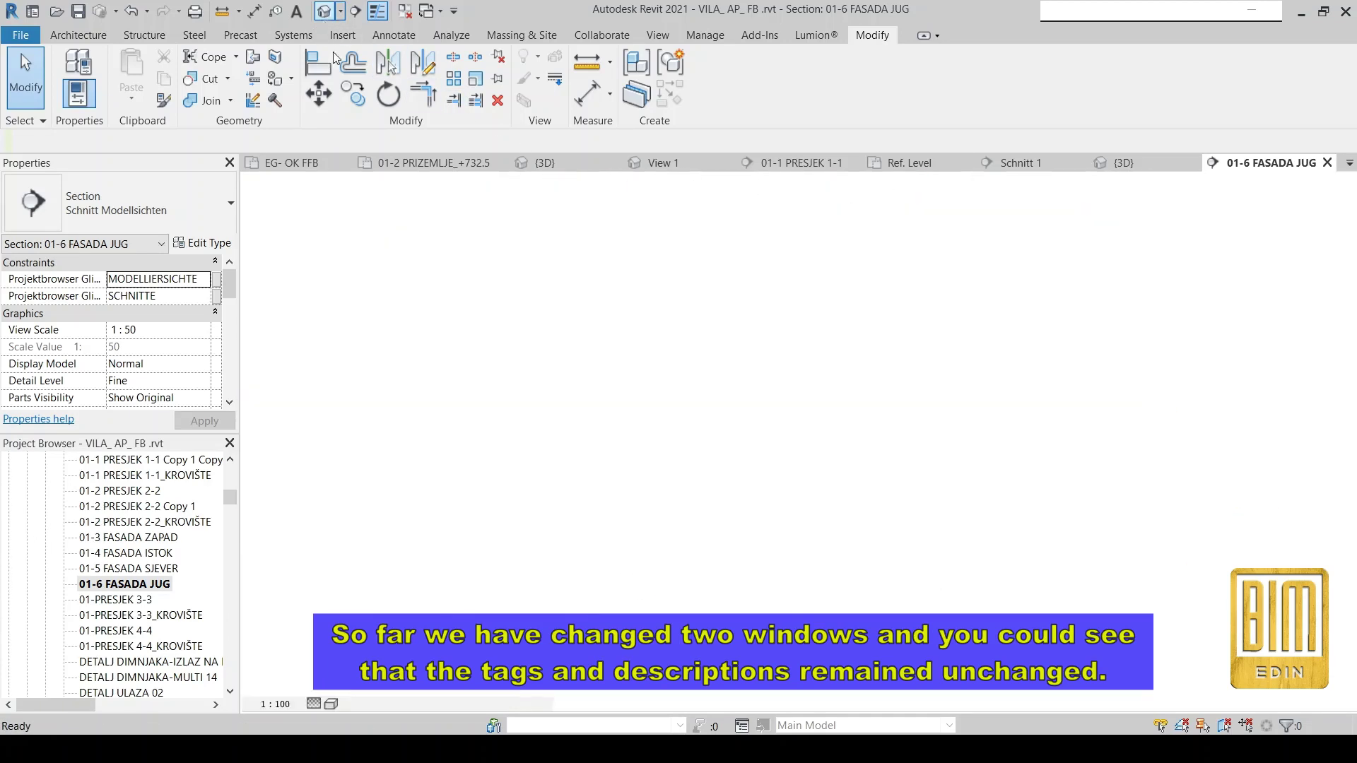
{"action": "scroll", "coordinate": [970, 514], "scroll_direction": "down", "scroll_amount": 2}
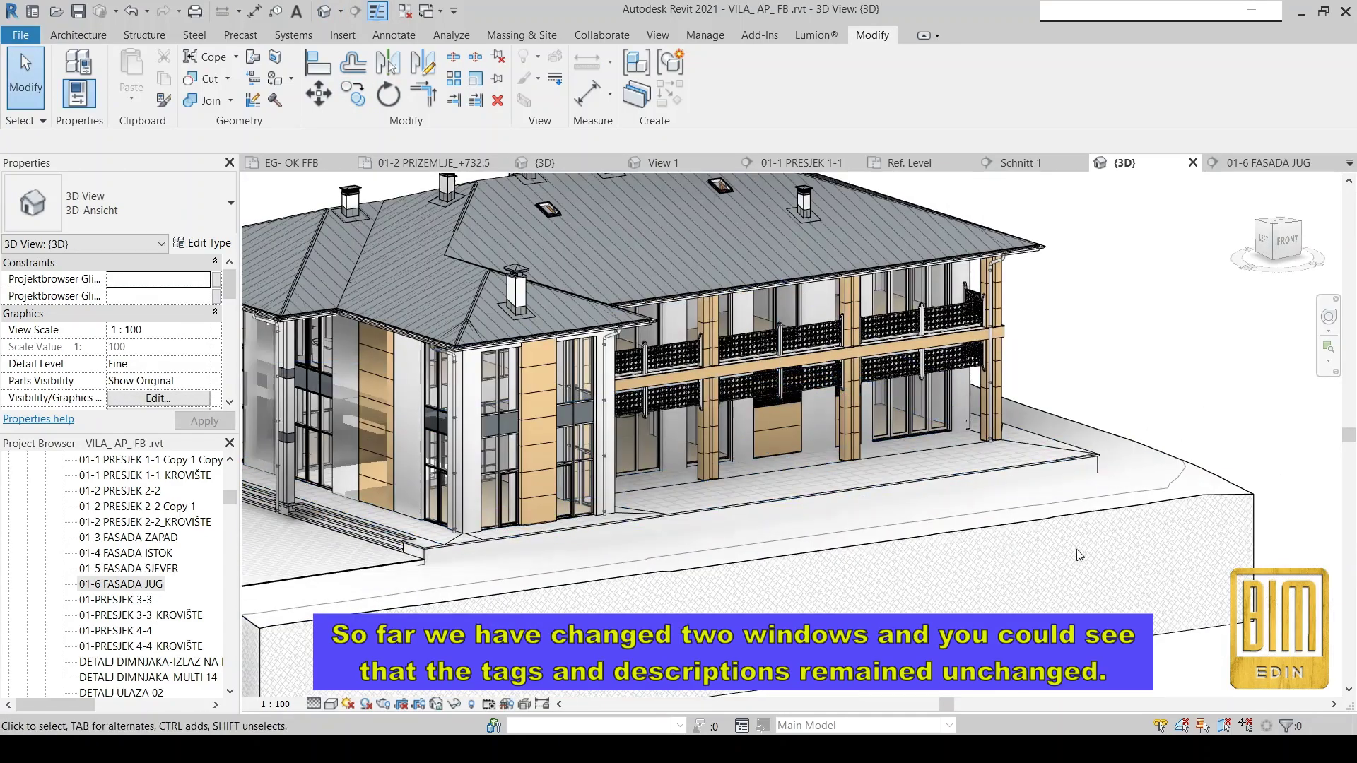
{"action": "mouse_move", "coordinate": [970, 513]}
{"action": "middle_mouse_down", "text": "shift"}
{"action": "mouse_move", "coordinate": [958, 452]}
{"action": "mouse_move", "coordinate": [1063, 511]}
{"action": "mouse_move", "coordinate": [997, 516]}
{"action": "mouse_move", "coordinate": [715, 414]}
{"action": "middle_mouse_up", "text": "shift"}
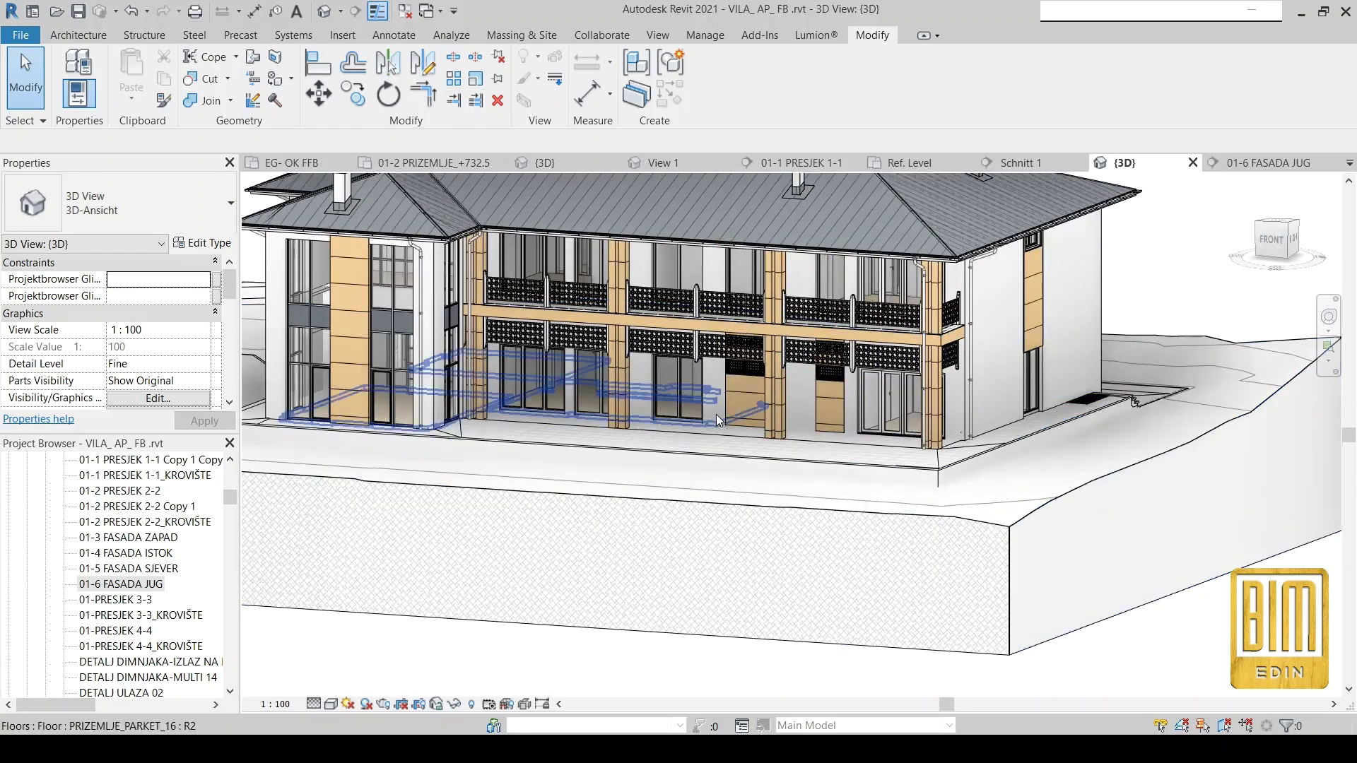
{"action": "scroll", "coordinate": [681, 388], "scroll_direction": "up", "scroll_amount": 2}
{"action": "scroll", "coordinate": [681, 388], "scroll_direction": "up", "scroll_amount": 2}
{"action": "left_click", "coordinate": [677, 404]}
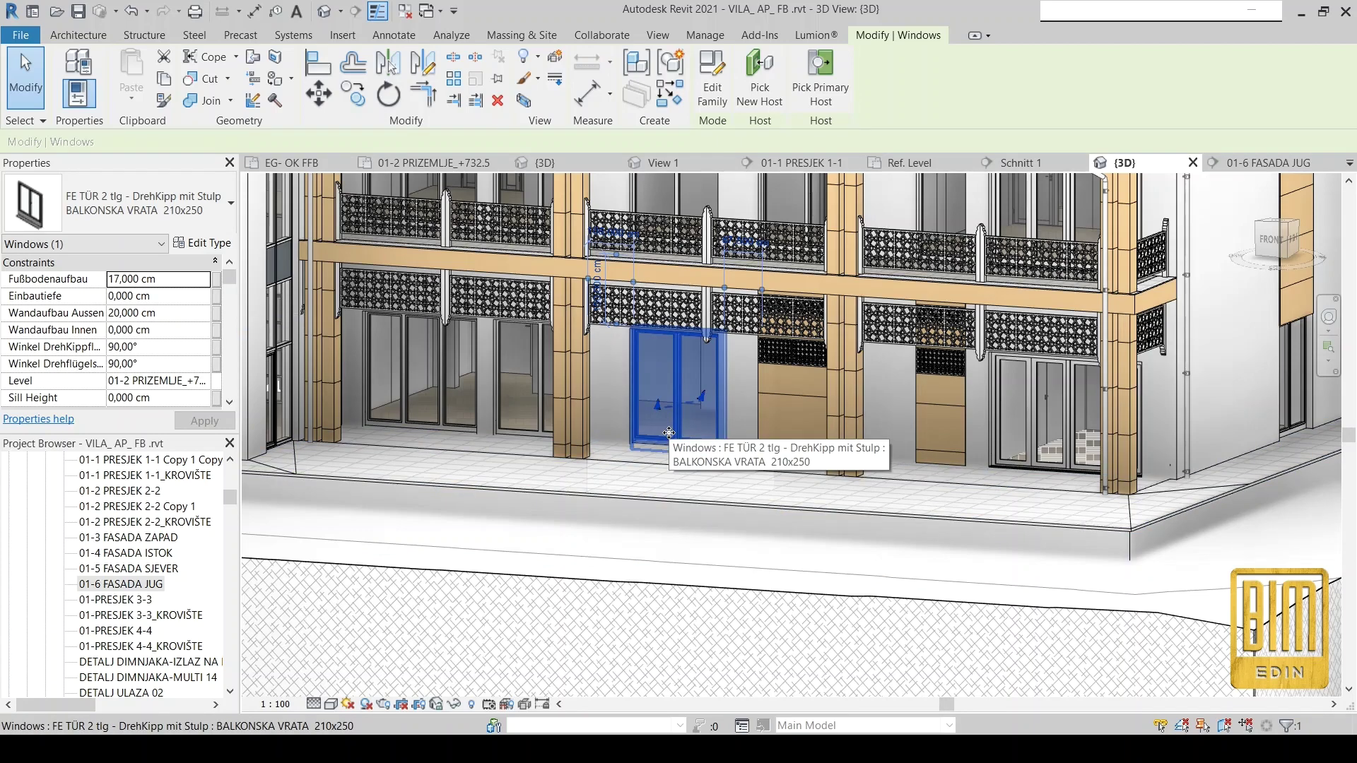
Close inactive views, saving the edited window family, and show the EG- OK FFB plan.
{"action": "left_click", "coordinate": [404, 10]}
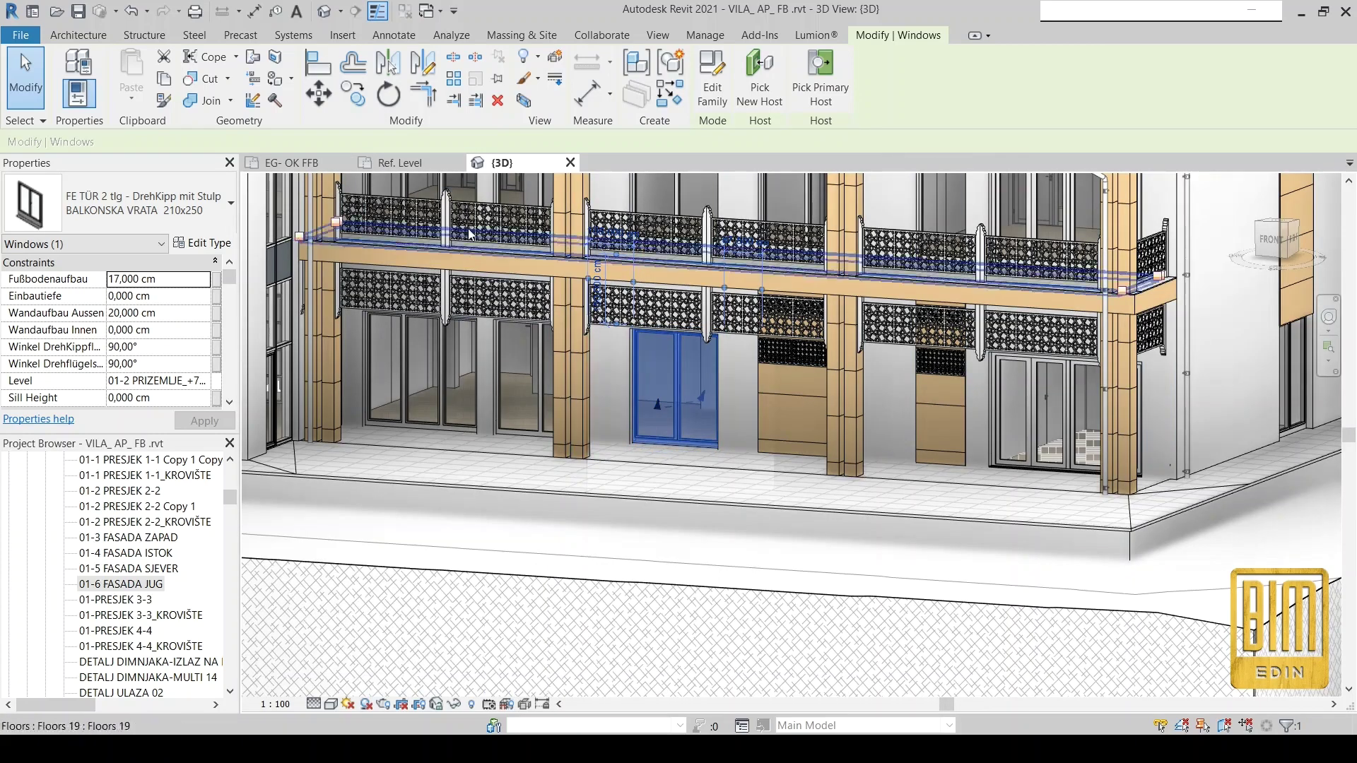
{"action": "left_click", "coordinate": [456, 162]}
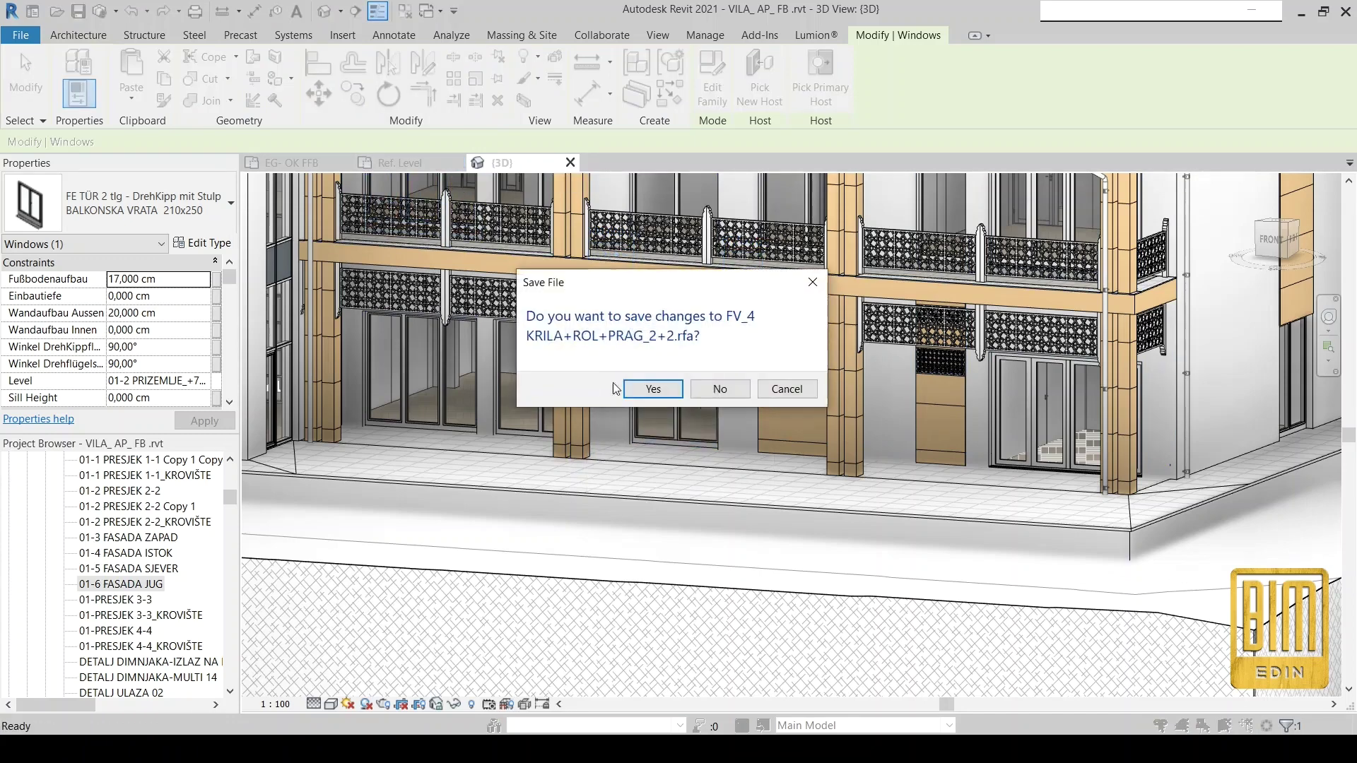
{"action": "left_click", "coordinate": [719, 389]}
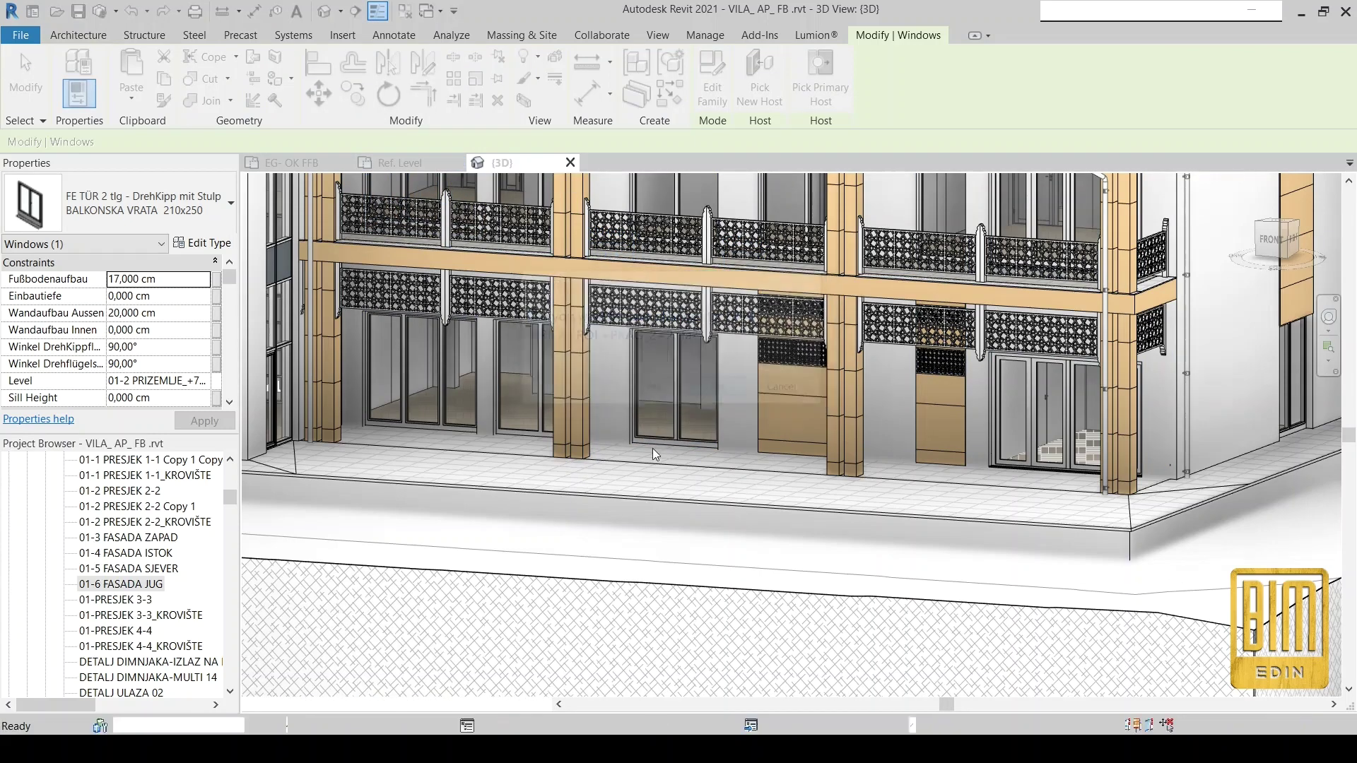
{"action": "left_click", "coordinate": [290, 163]}
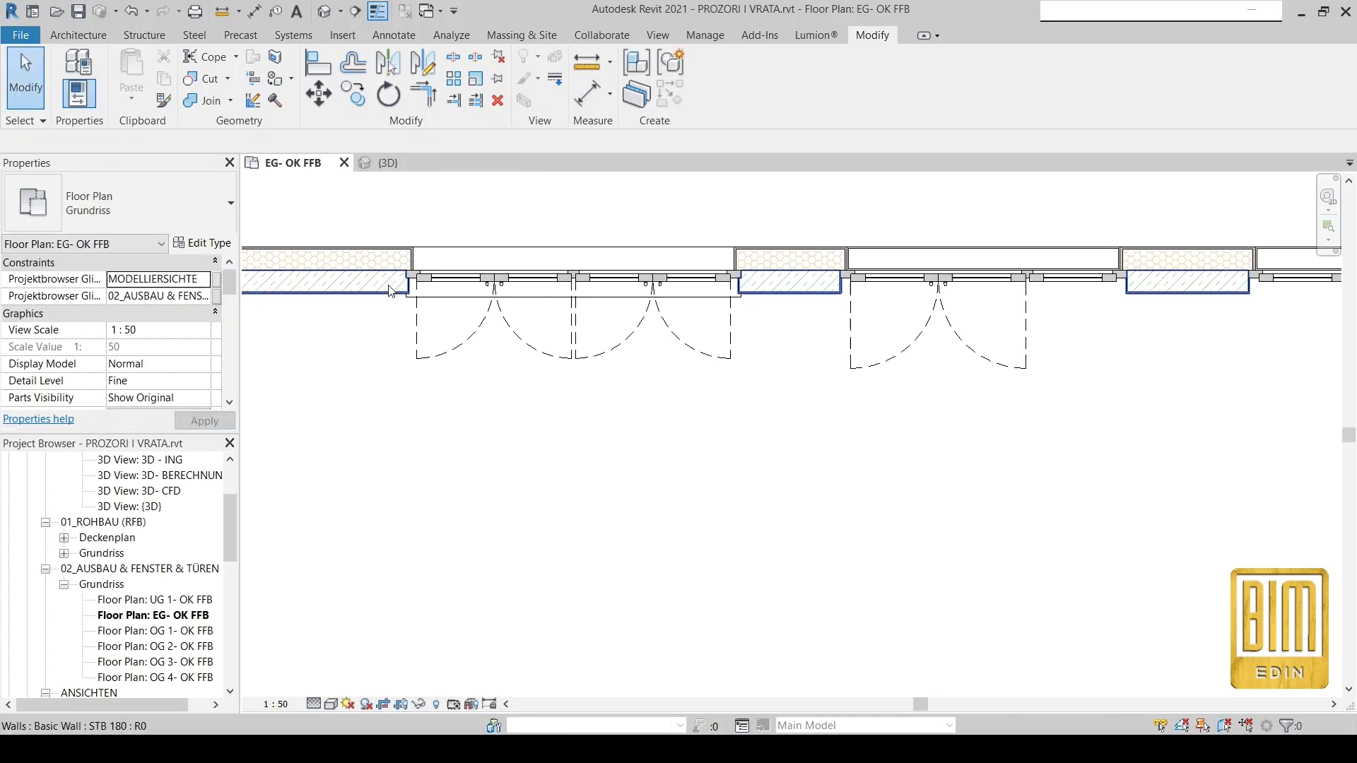
Load the left facade door's FASADNA VRATA 2 KRILA+ROL+PRAG family into VILA_ AP_ FB .rvt.
{"action": "scroll", "coordinate": [498, 381], "scroll_direction": "up", "scroll_amount": 2}
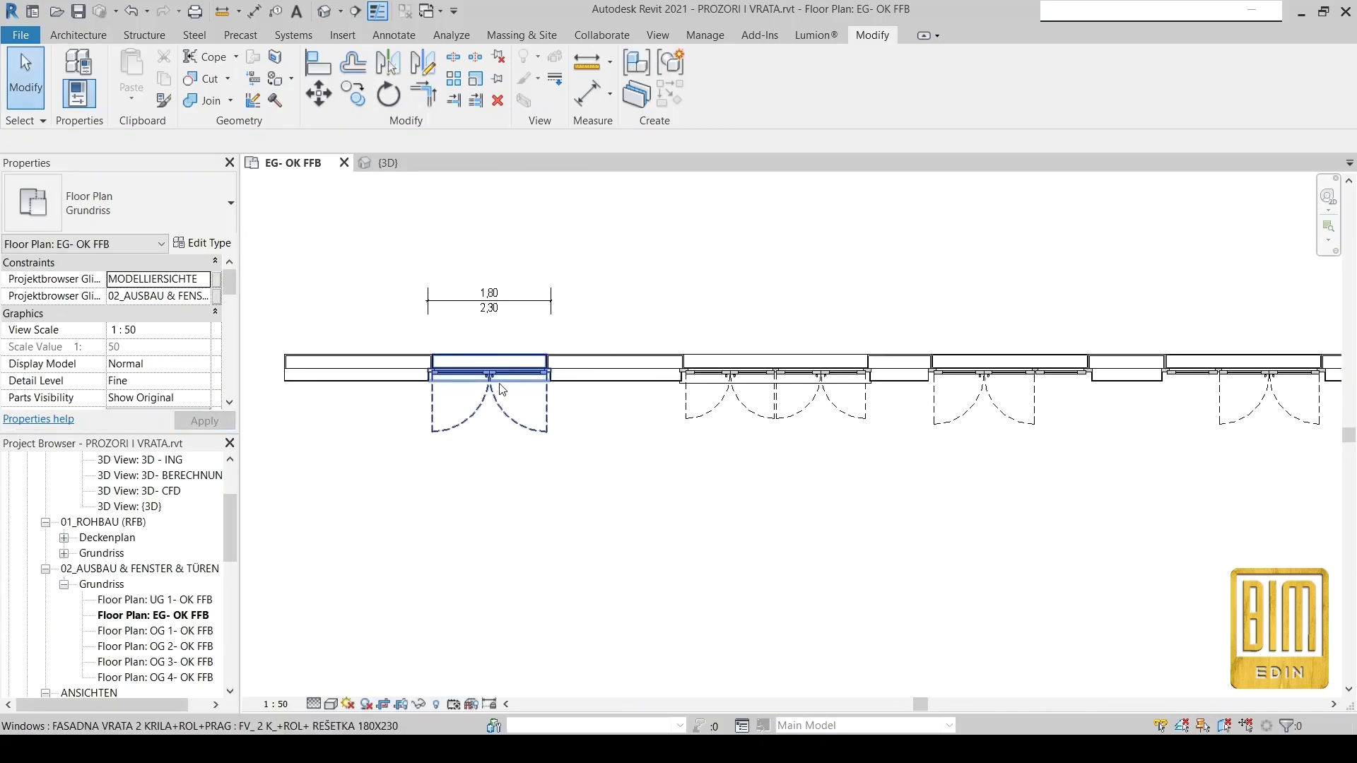
{"action": "scroll", "coordinate": [498, 381], "scroll_direction": "up", "scroll_amount": 2}
{"action": "left_click", "coordinate": [493, 380]}
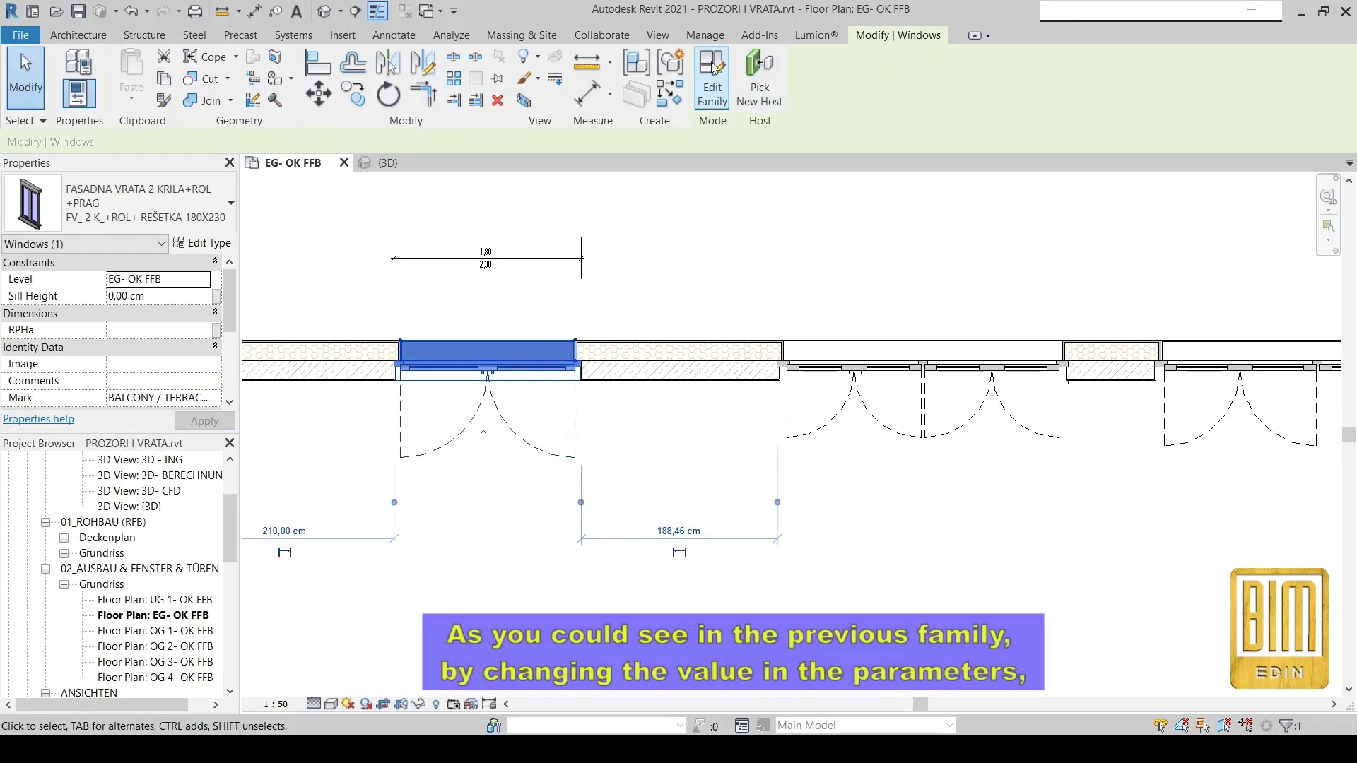
{"action": "left_click", "coordinate": [712, 81]}
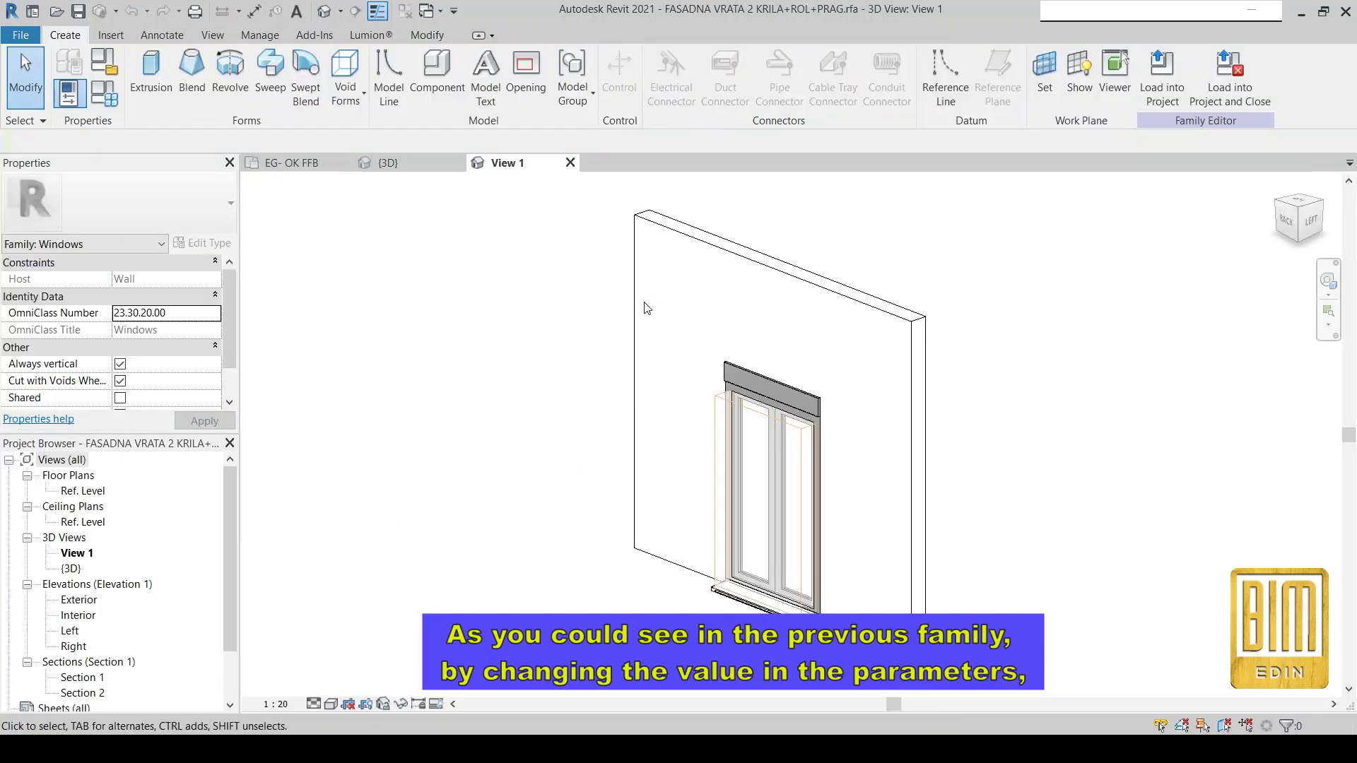
{"action": "left_click", "coordinate": [1162, 74]}
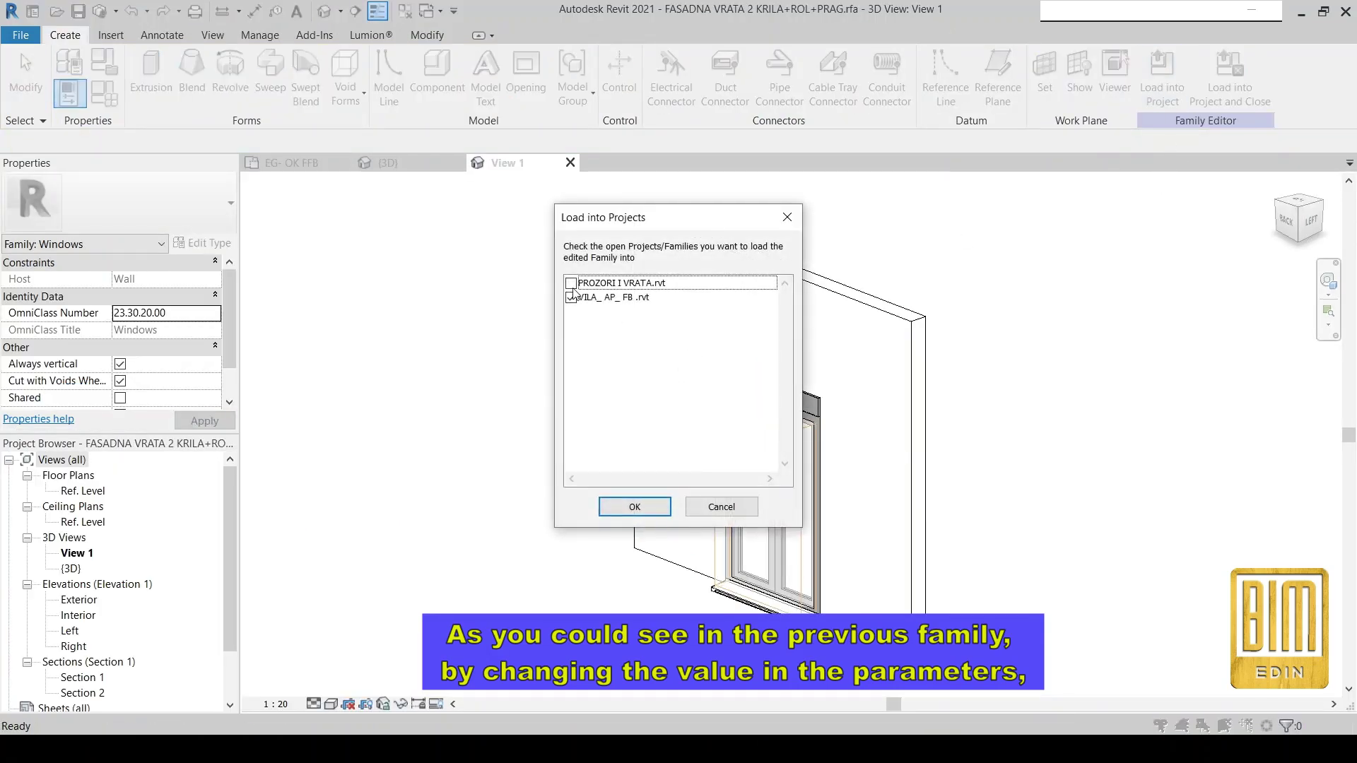
{"action": "left_click", "coordinate": [648, 507]}
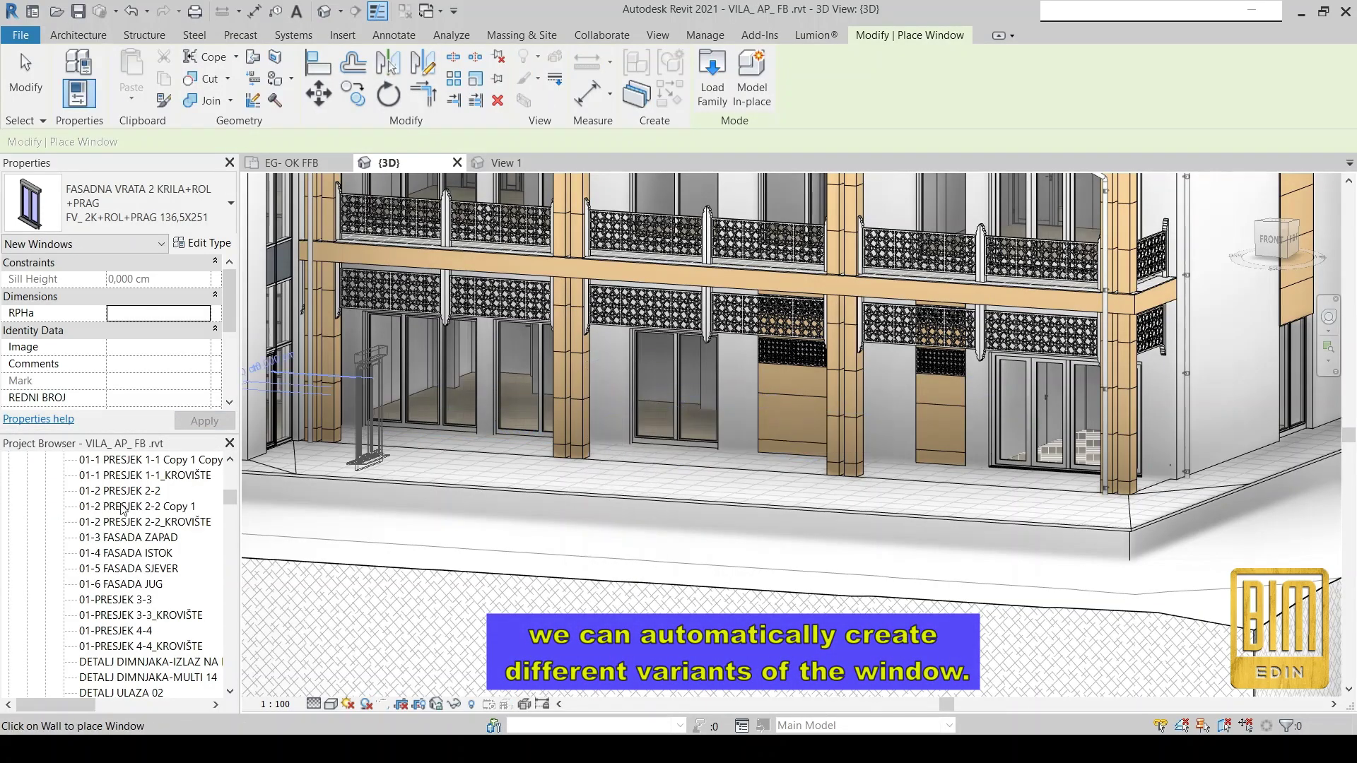
Open the 01-2 PRIZEMLJE_+732.5 ground-floor plan of the villa.
{"action": "scroll", "coordinate": [134, 537], "scroll_direction": "up", "scroll_amount": 2}
{"action": "scroll", "coordinate": [134, 537], "scroll_direction": "up", "scroll_amount": 3}
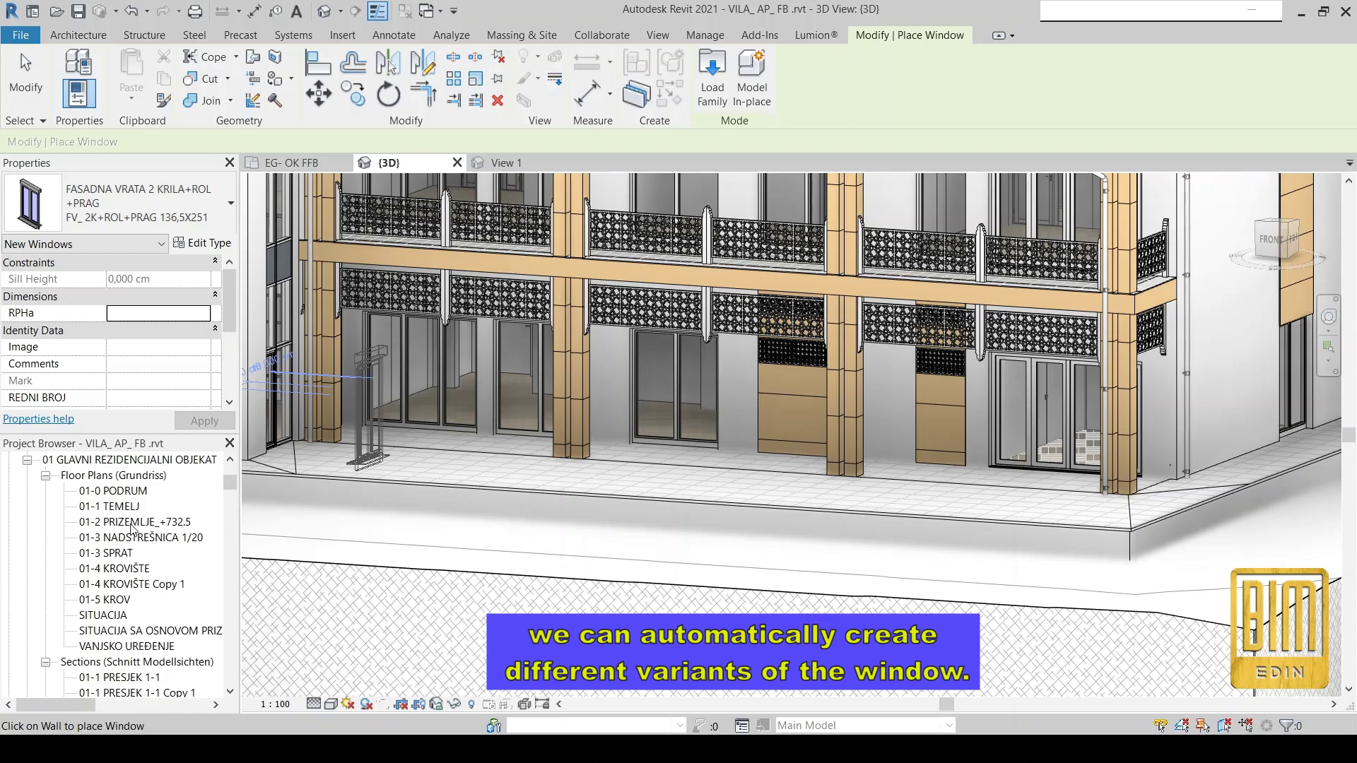
{"action": "left_click", "coordinate": [132, 524]}
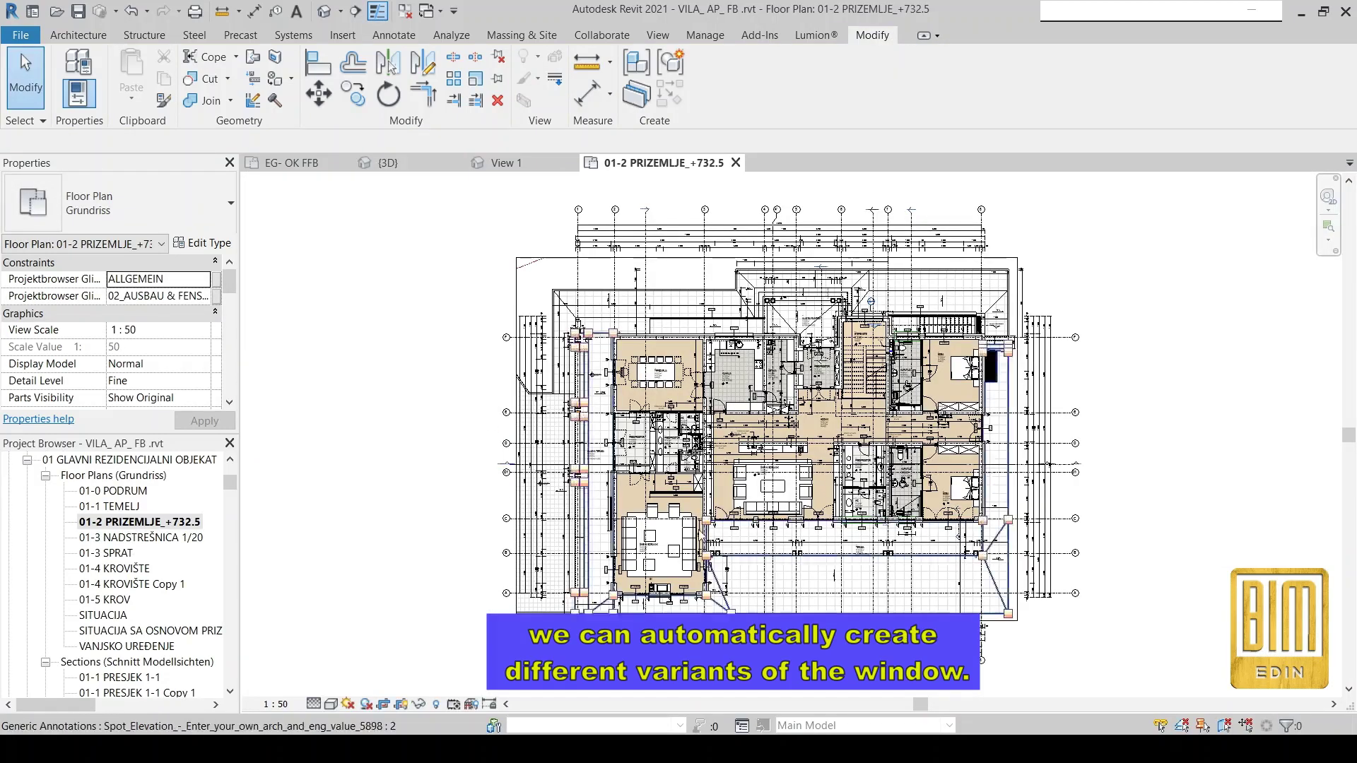
Zoom to the south wall and check the POZ XVI window and POZ XV balcony door.
{"action": "scroll", "coordinate": [778, 563], "scroll_direction": "up", "scroll_amount": 3}
{"action": "scroll", "coordinate": [781, 523], "scroll_direction": "up", "scroll_amount": 3}
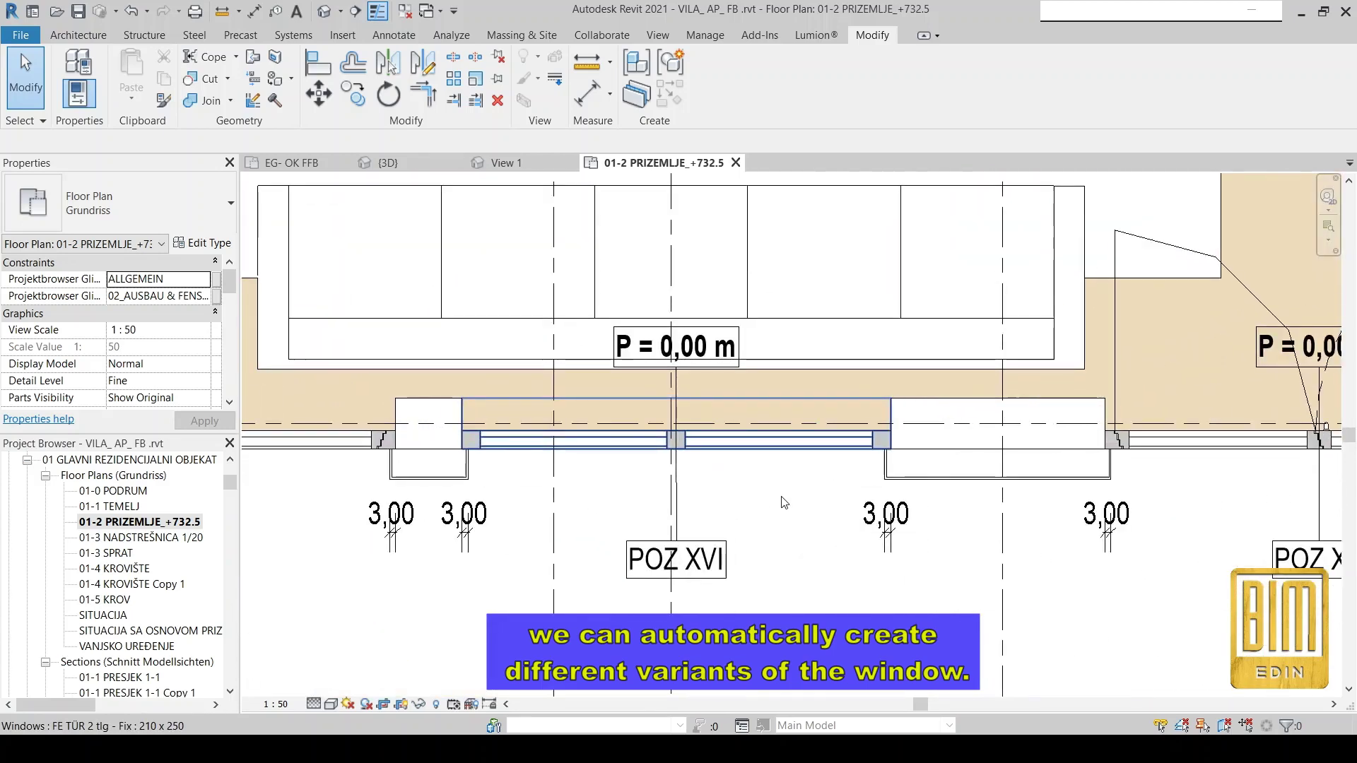
{"action": "left_click", "coordinate": [707, 442]}
{"action": "scroll", "coordinate": [501, 530], "scroll_direction": "down", "scroll_amount": 2}
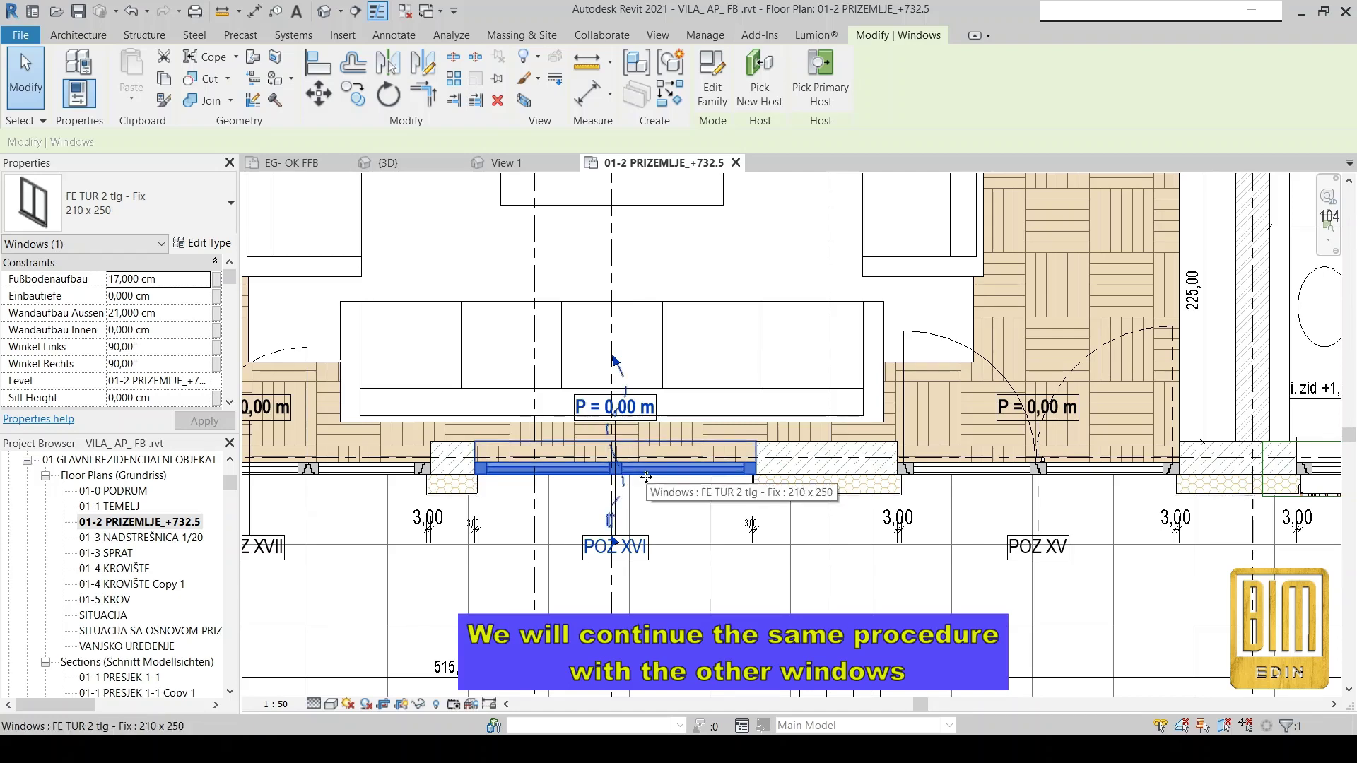
{"action": "left_click", "coordinate": [928, 487]}
{"action": "scroll", "coordinate": [919, 486], "scroll_direction": "down", "scroll_amount": 2}
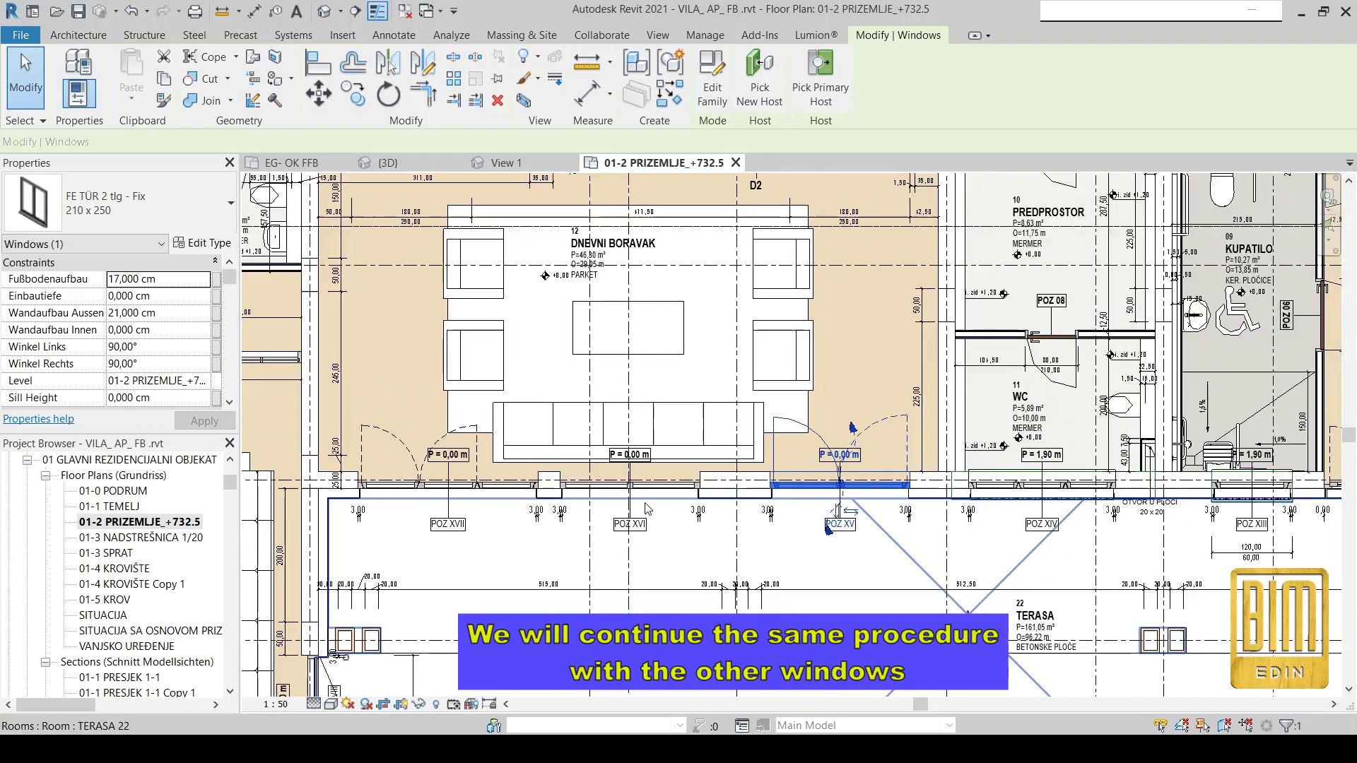
{"action": "left_click", "coordinate": [65, 40]}
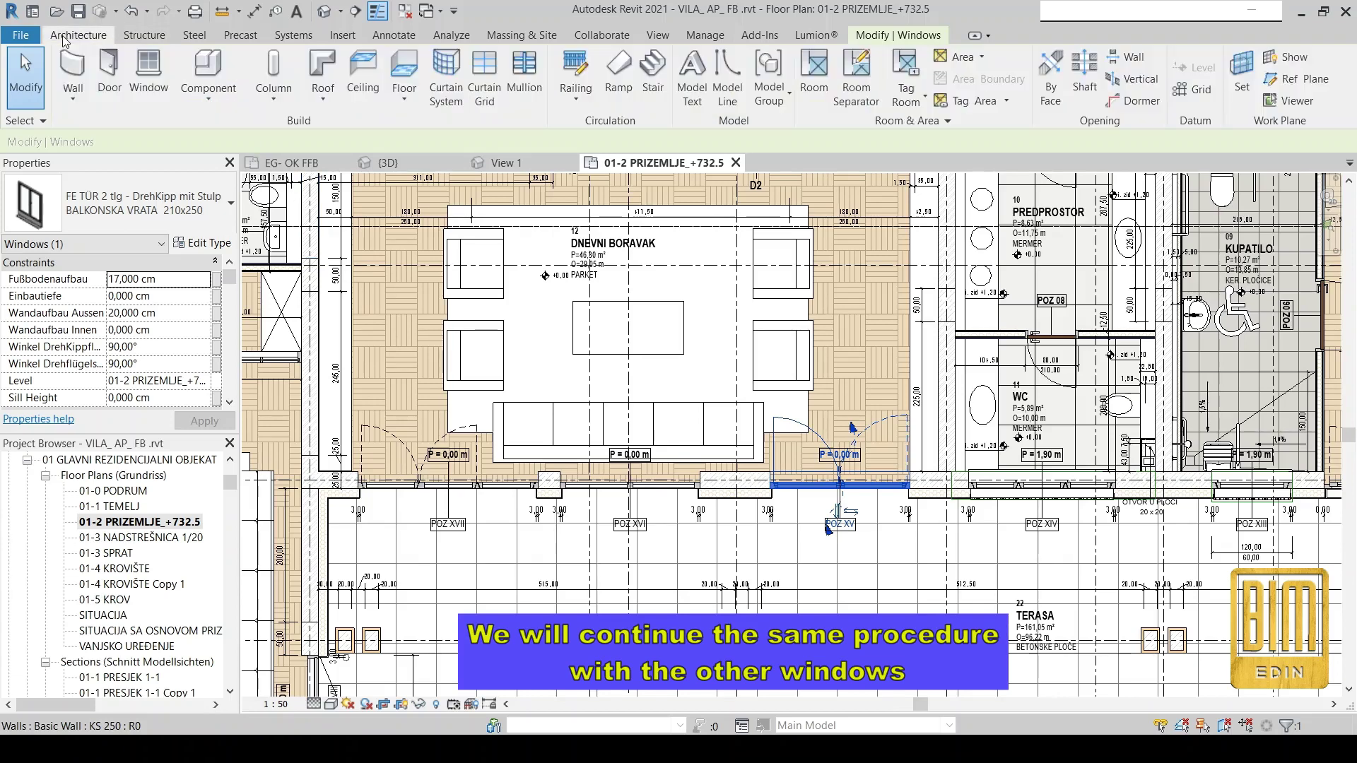
{"action": "left_click", "coordinate": [148, 71]}
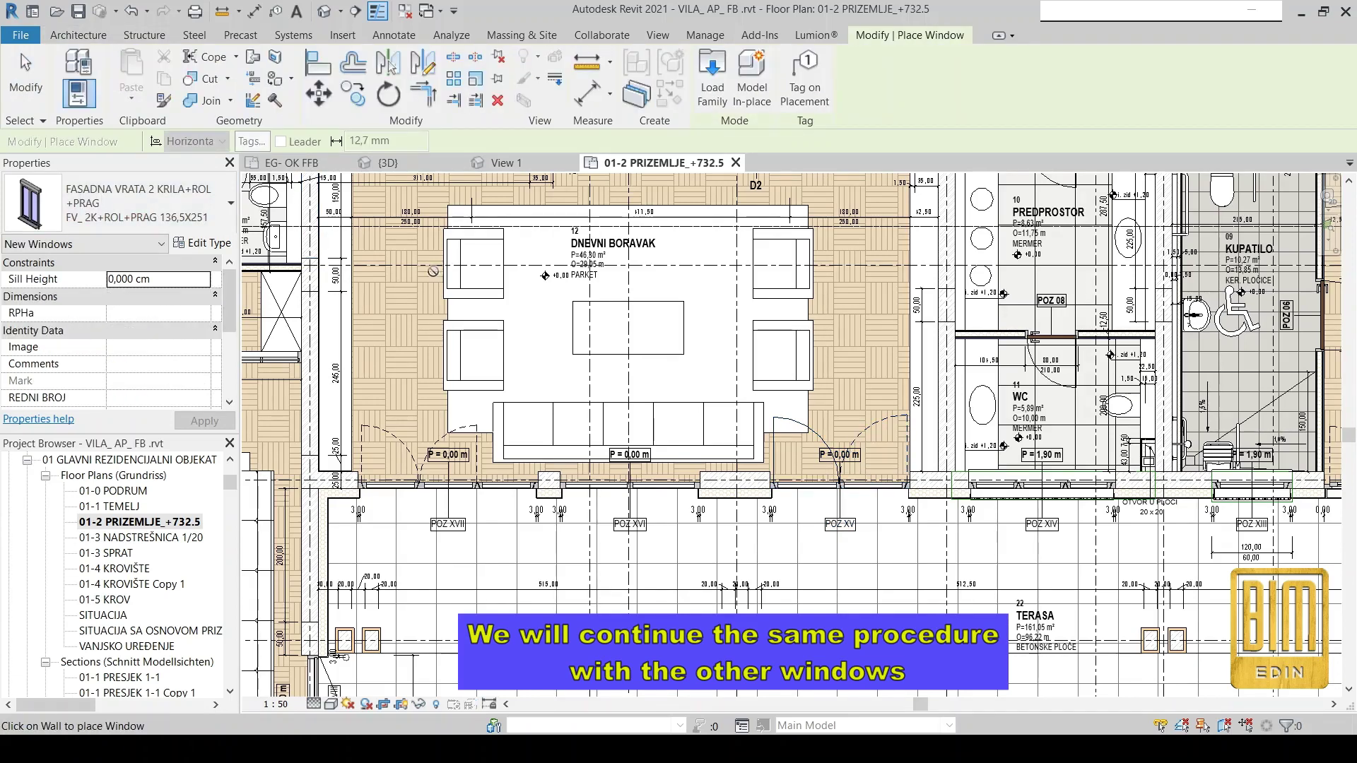
{"action": "scroll", "coordinate": [940, 409], "scroll_direction": "up", "scroll_amount": 2}
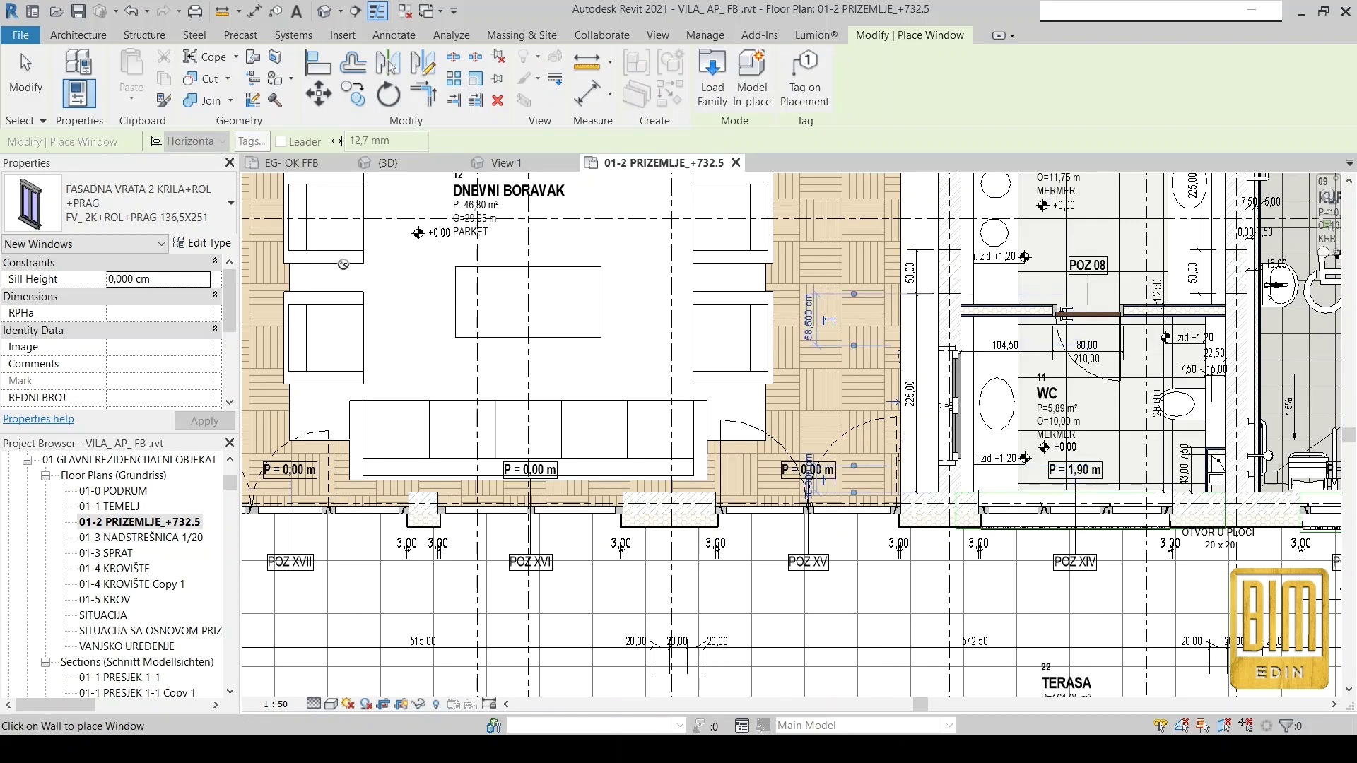
{"action": "key", "text": "Escape"}
{"action": "key", "text": "Escape"}
{"action": "scroll", "coordinate": [989, 493], "scroll_direction": "up", "scroll_amount": 3}
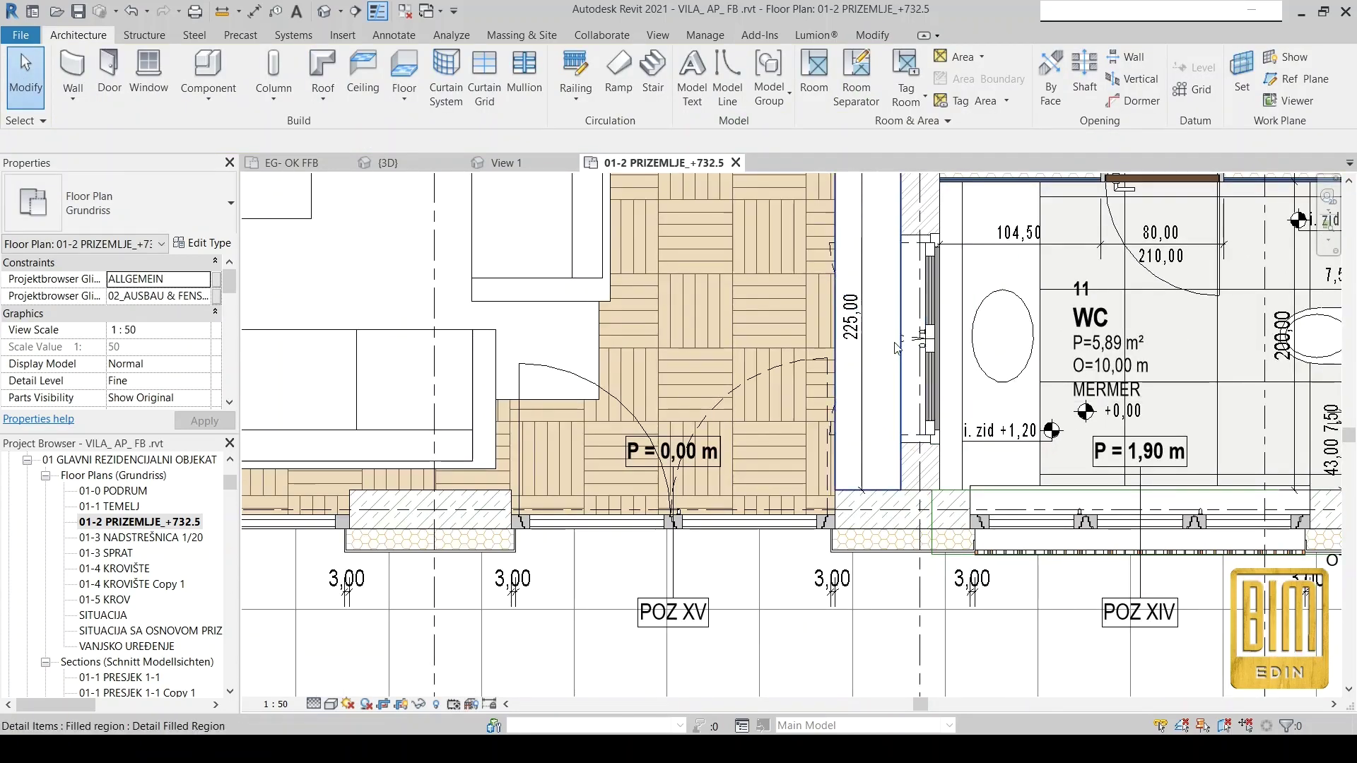
{"action": "left_click", "coordinate": [927, 346]}
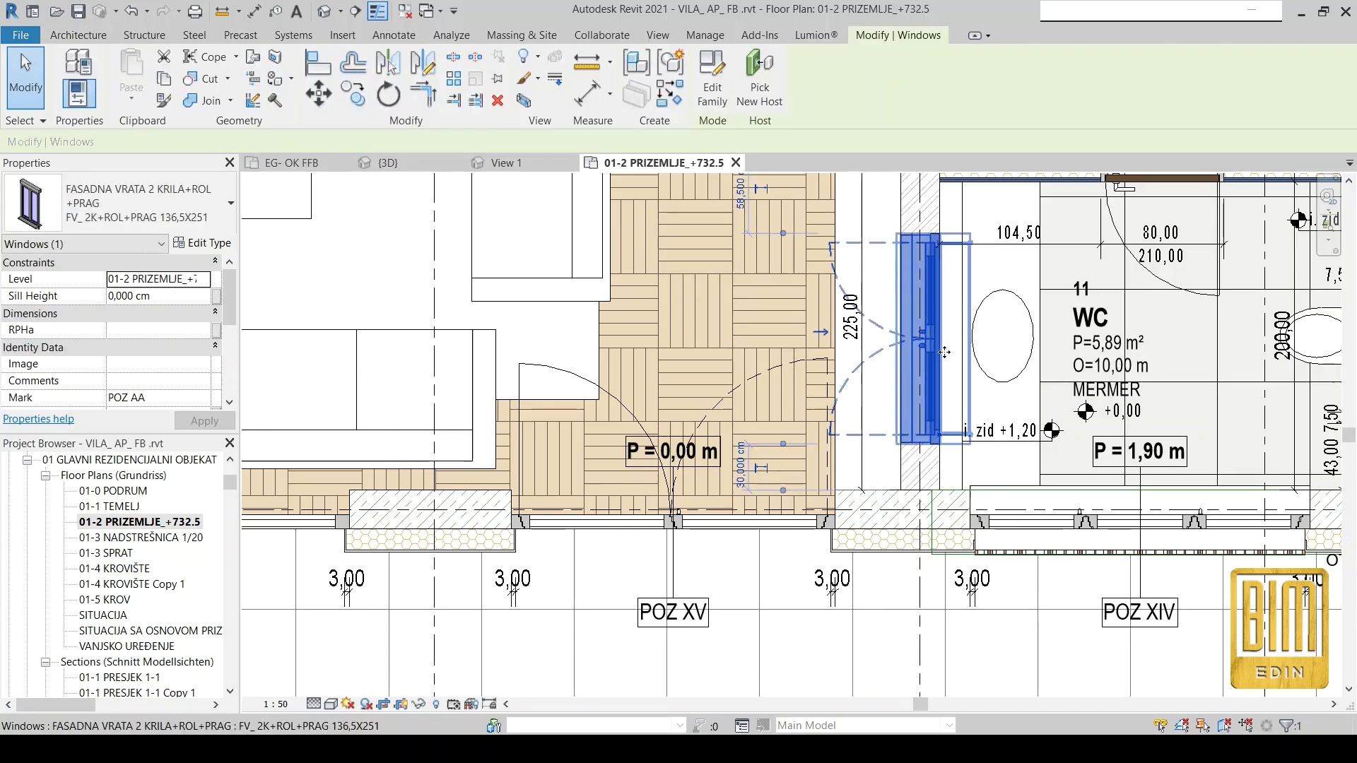
{"action": "left_click", "coordinate": [681, 532]}
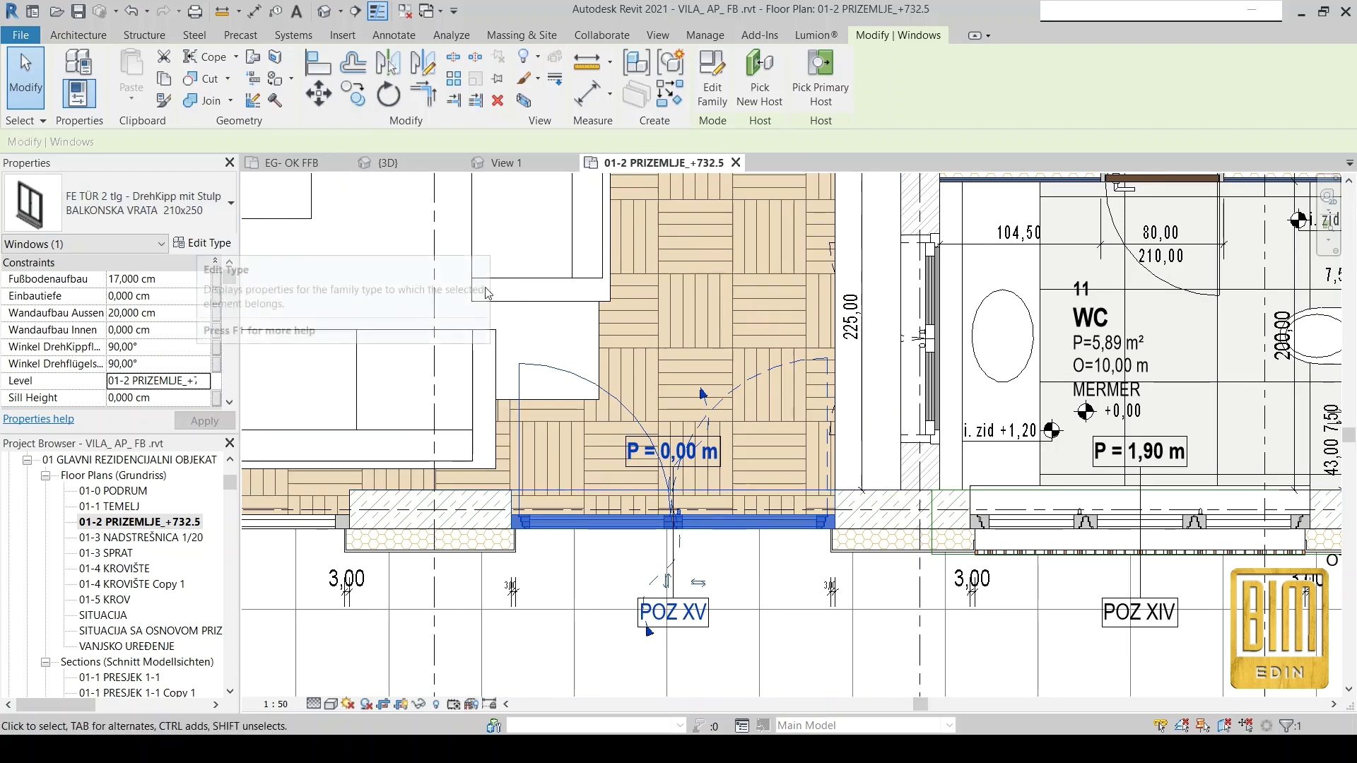
{"action": "left_click", "coordinate": [922, 339]}
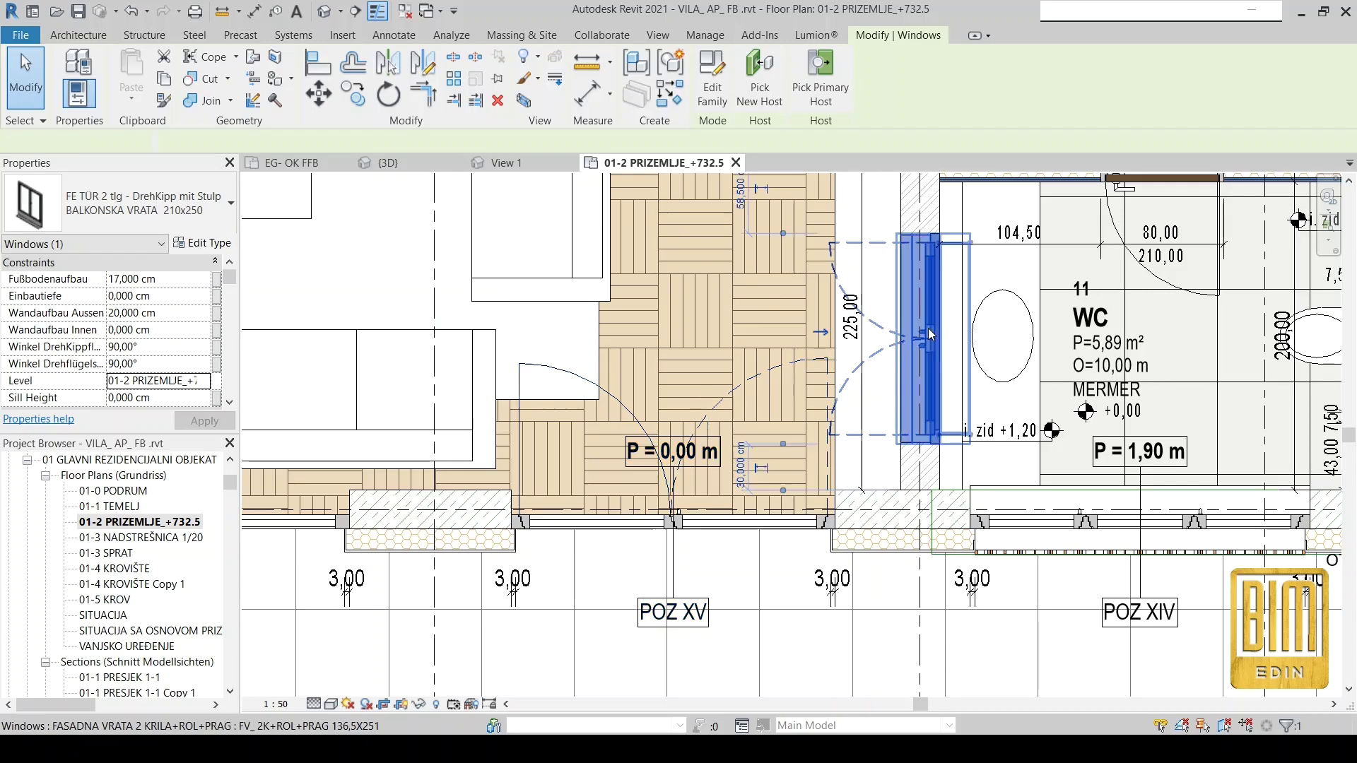
Rename the door type to FV_ 2K+ROL+PRAG 210X286.
{"action": "left_click", "coordinate": [207, 244]}
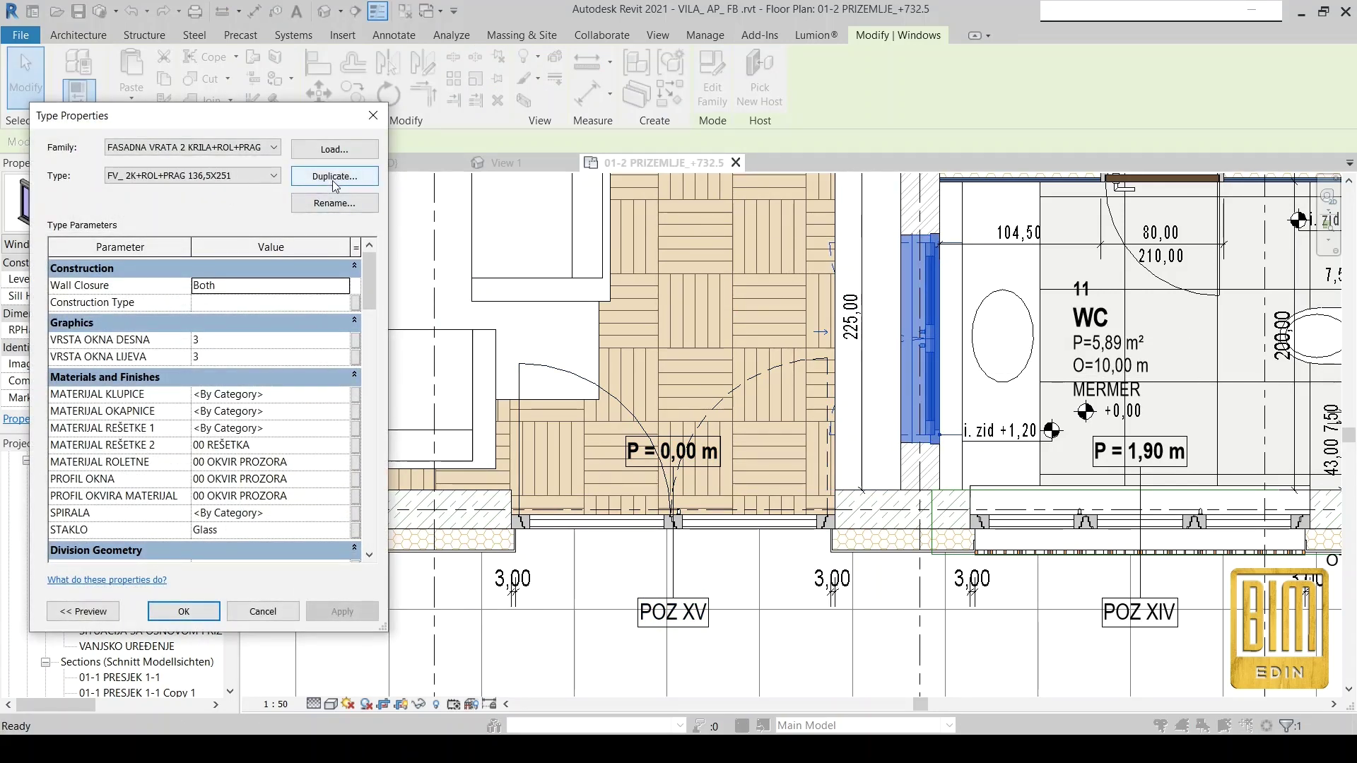
{"action": "left_click", "coordinate": [330, 205]}
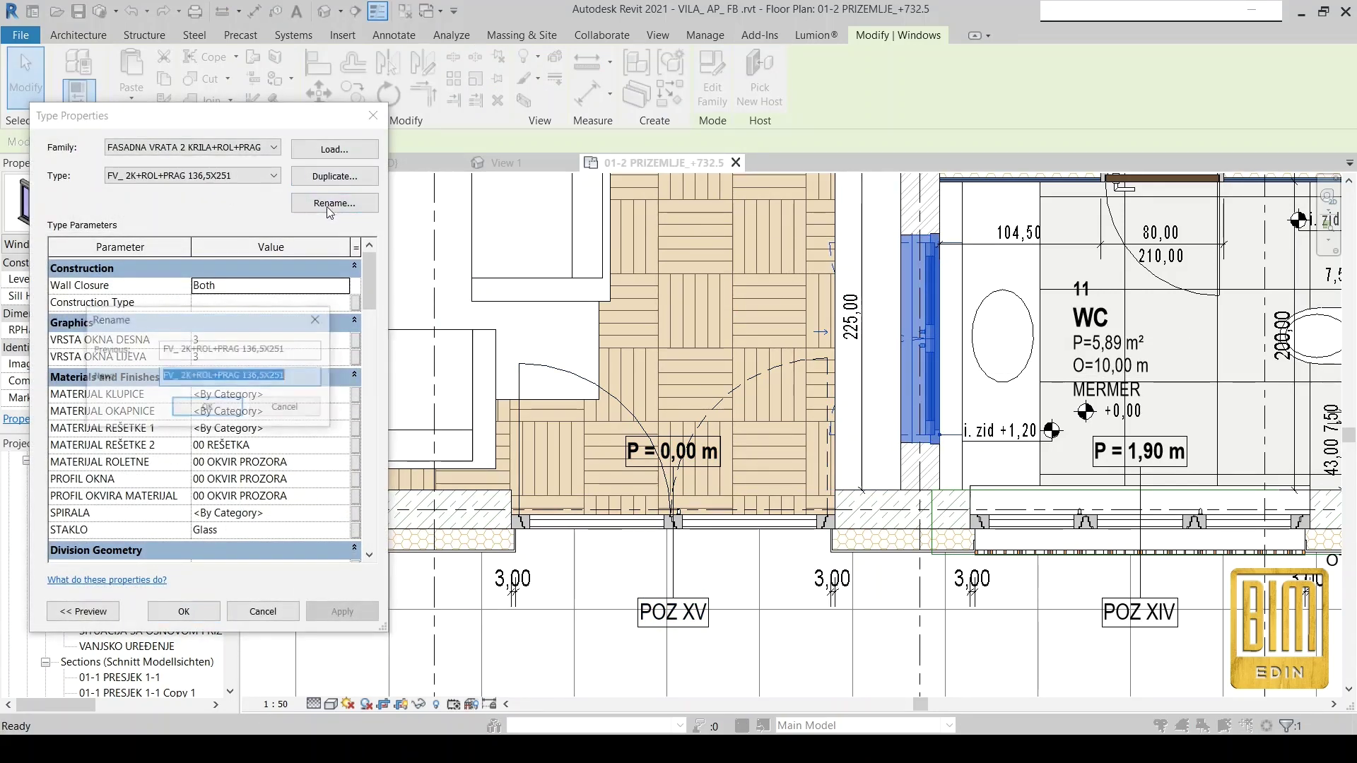
{"action": "left_click", "coordinate": [260, 376]}
{"action": "type", "text": "210X286"}
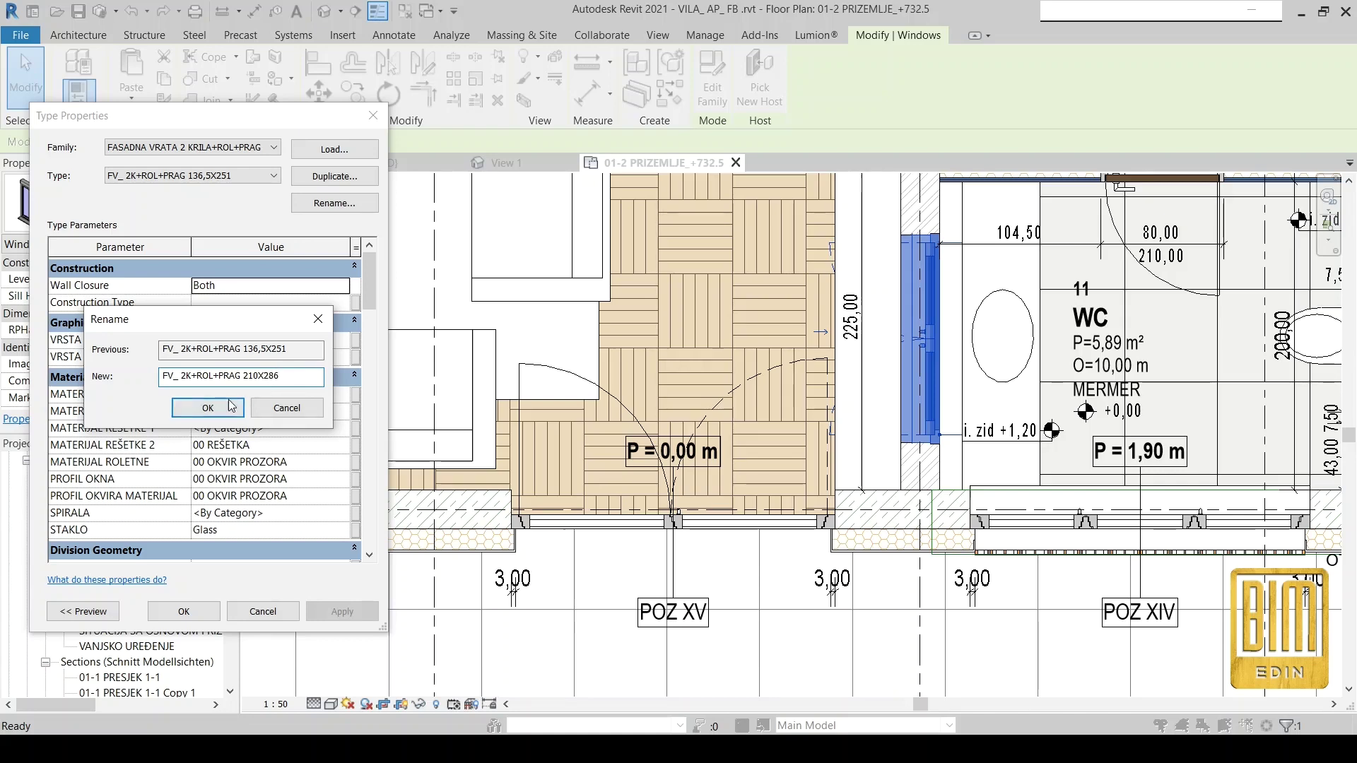
{"action": "left_click", "coordinate": [208, 408]}
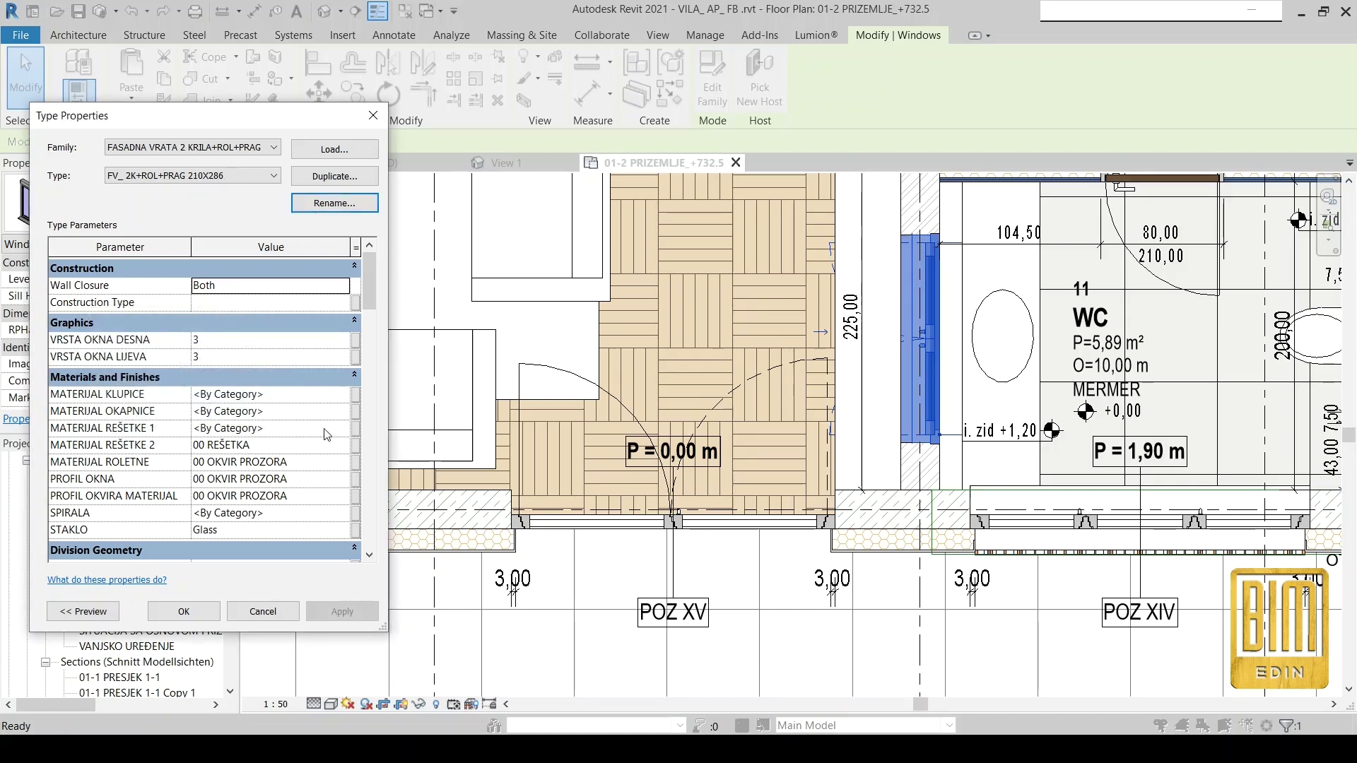
Set the threshold depth DUBINA PRAGA to 16 cm.
{"action": "scroll", "coordinate": [303, 426], "scroll_direction": "down", "scroll_amount": 3}
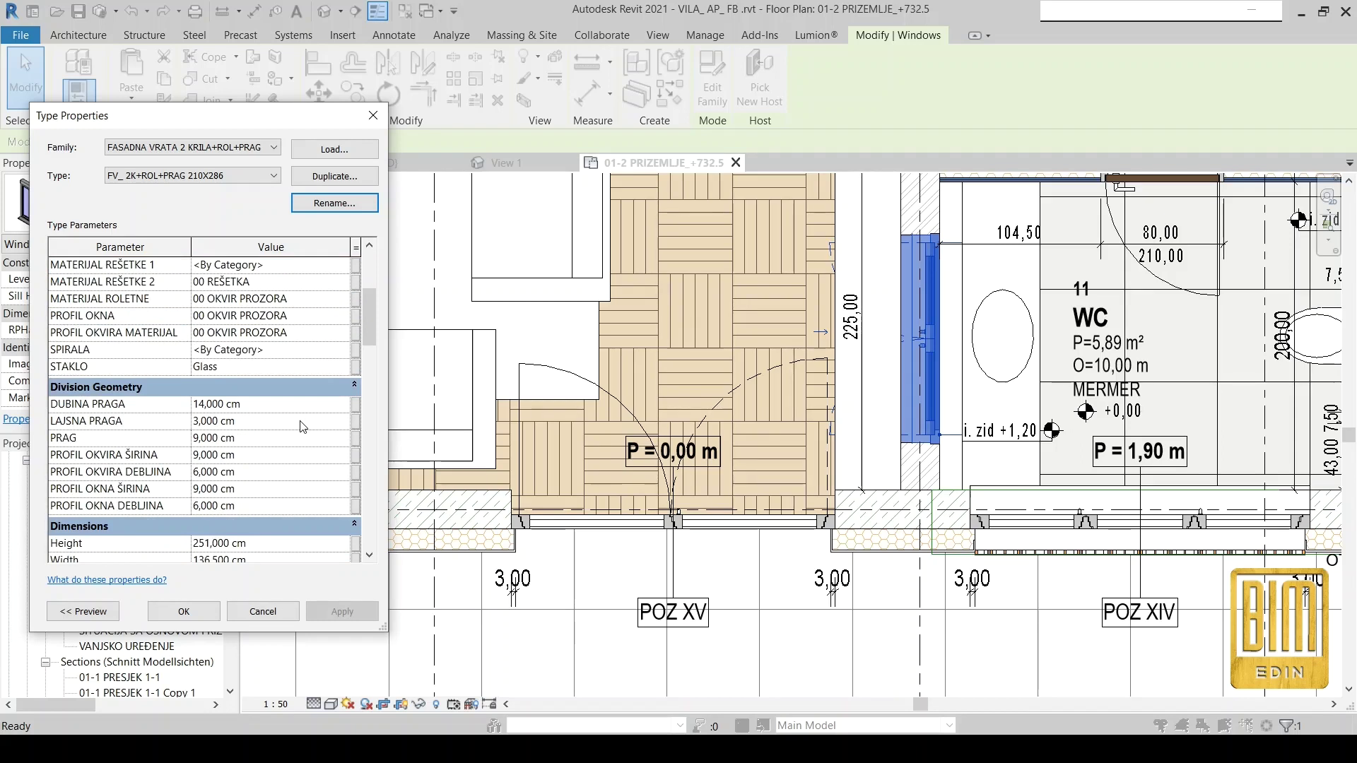
{"action": "left_click", "coordinate": [277, 403]}
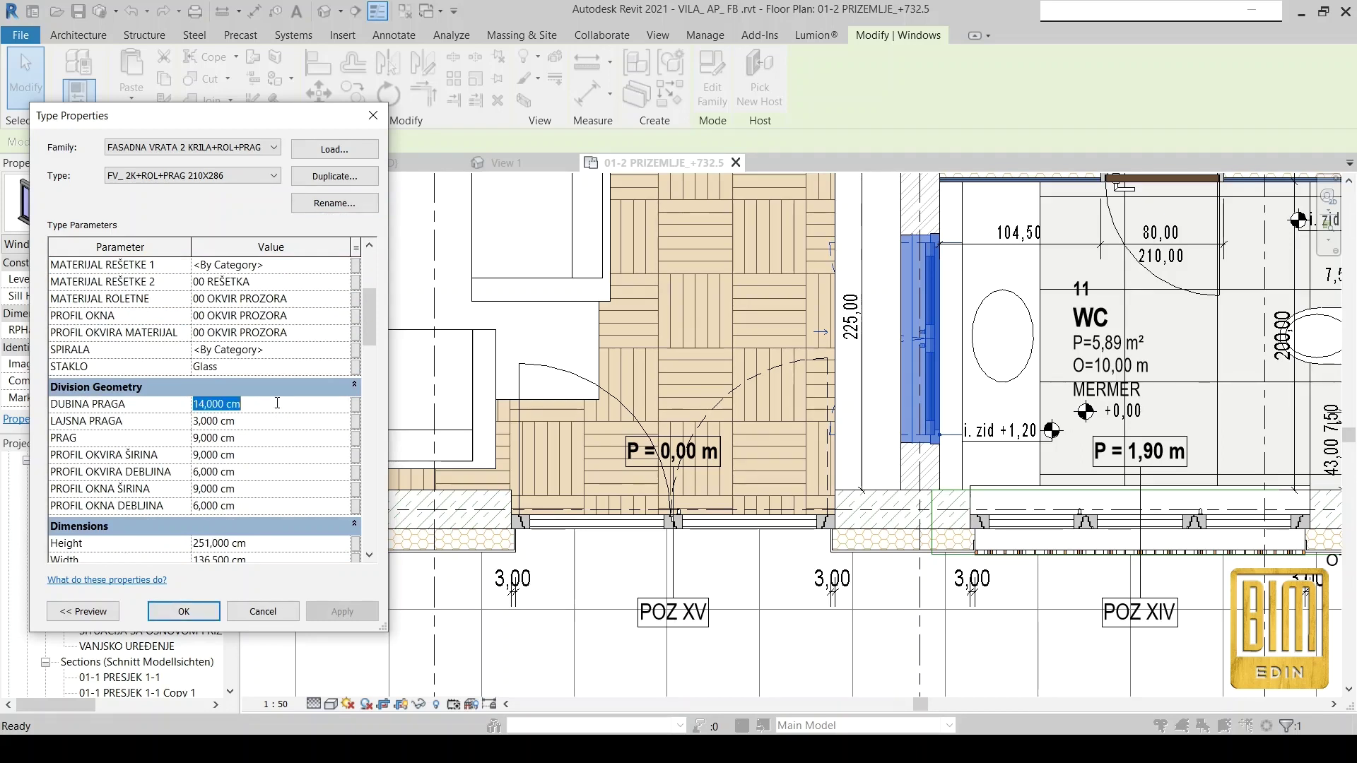
{"action": "type", "text": "16"}
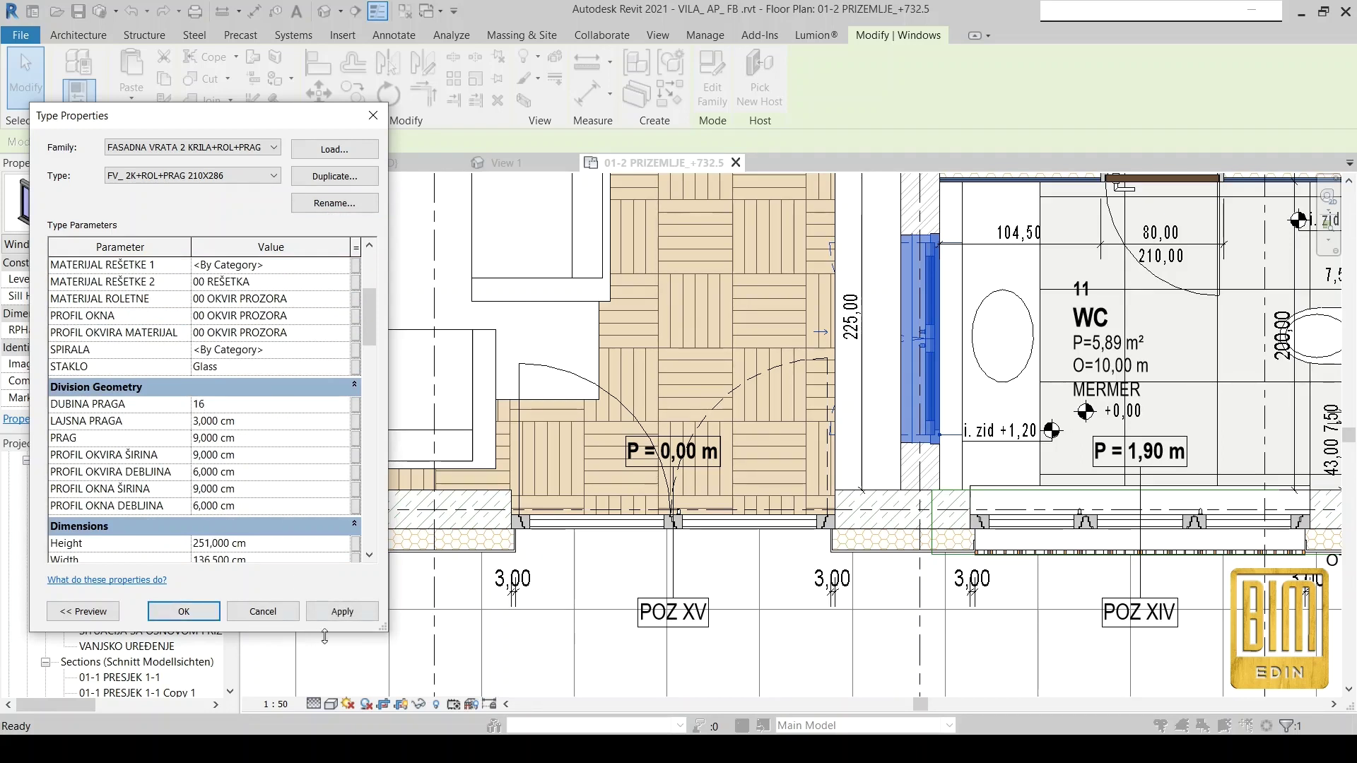
{"action": "left_click", "coordinate": [346, 613]}
Set the door type's Height to 286 and Width to 210.
{"action": "scroll", "coordinate": [134, 421], "scroll_direction": "down", "scroll_amount": 1}
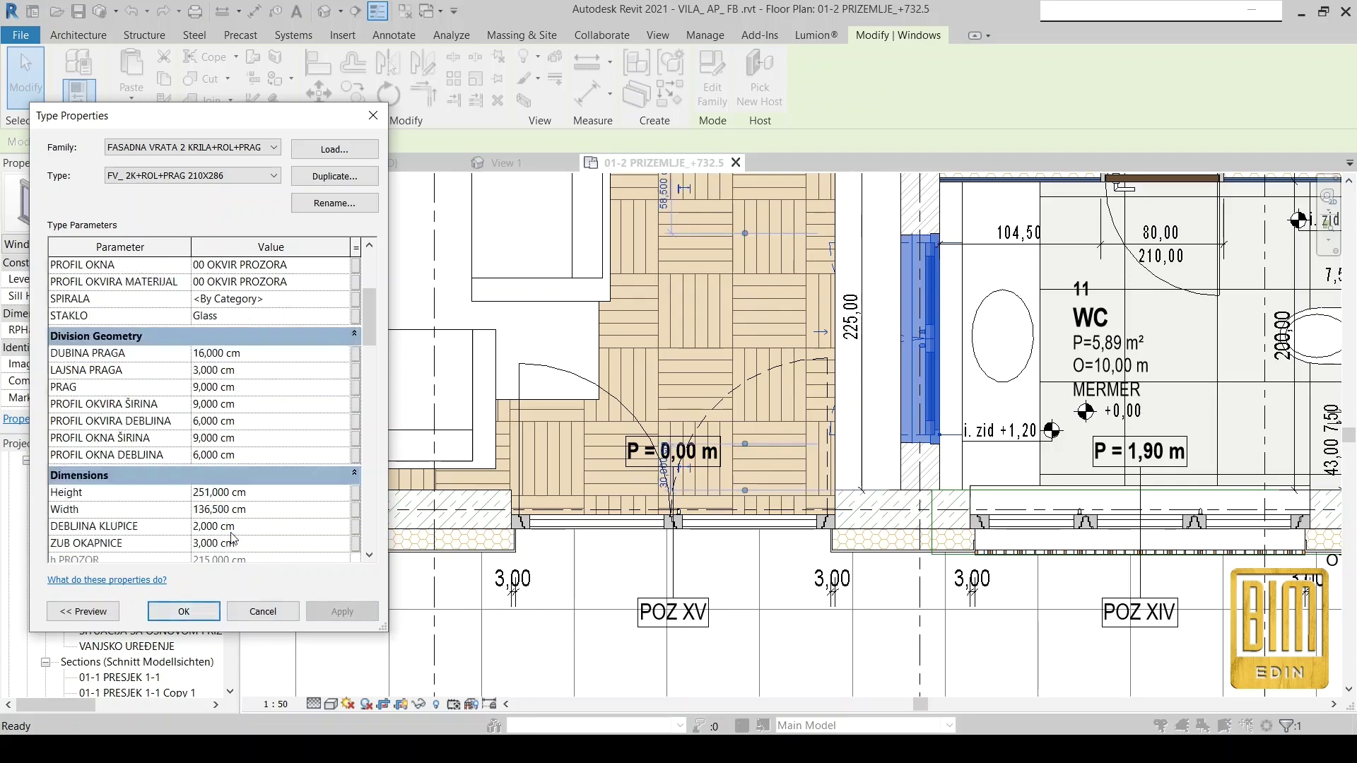
{"action": "scroll", "coordinate": [135, 421], "scroll_direction": "down", "scroll_amount": 2}
{"action": "left_click", "coordinate": [273, 405]}
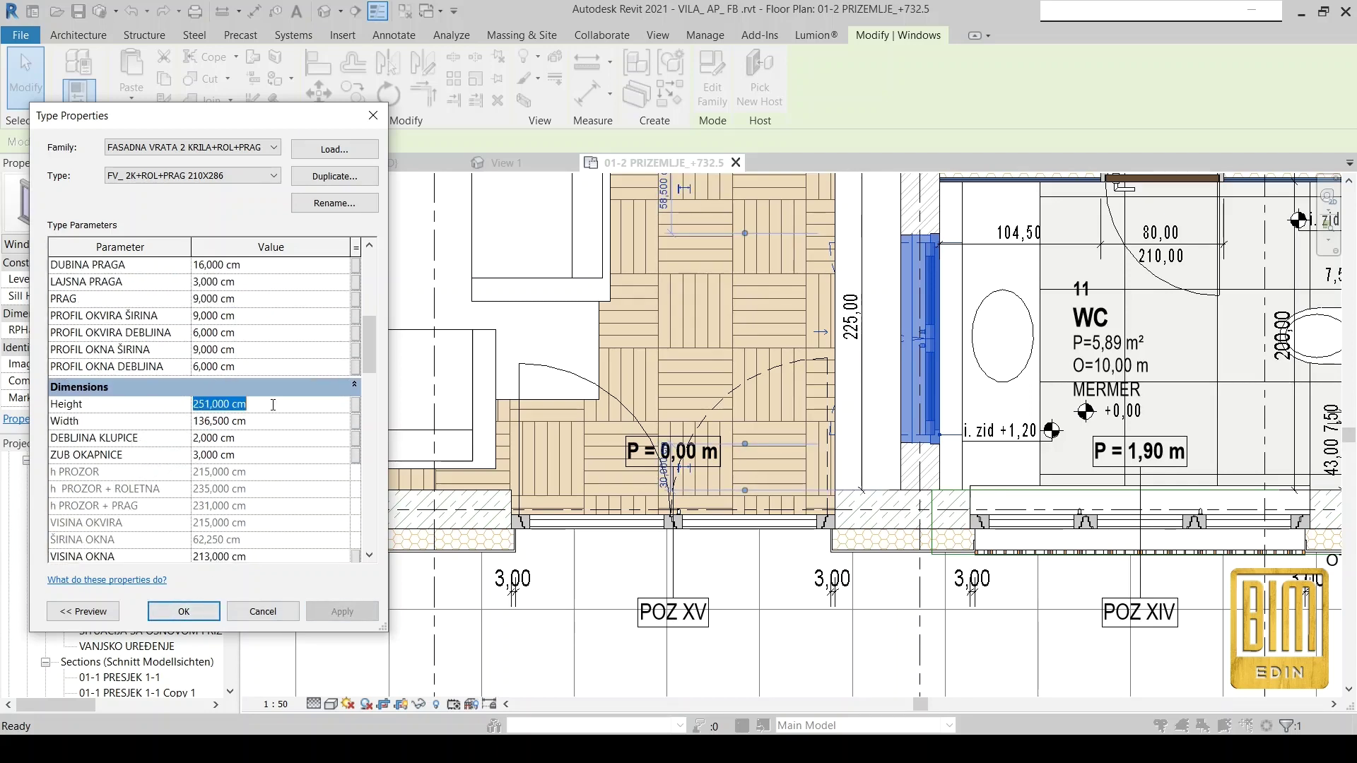
{"action": "type", "text": "286"}
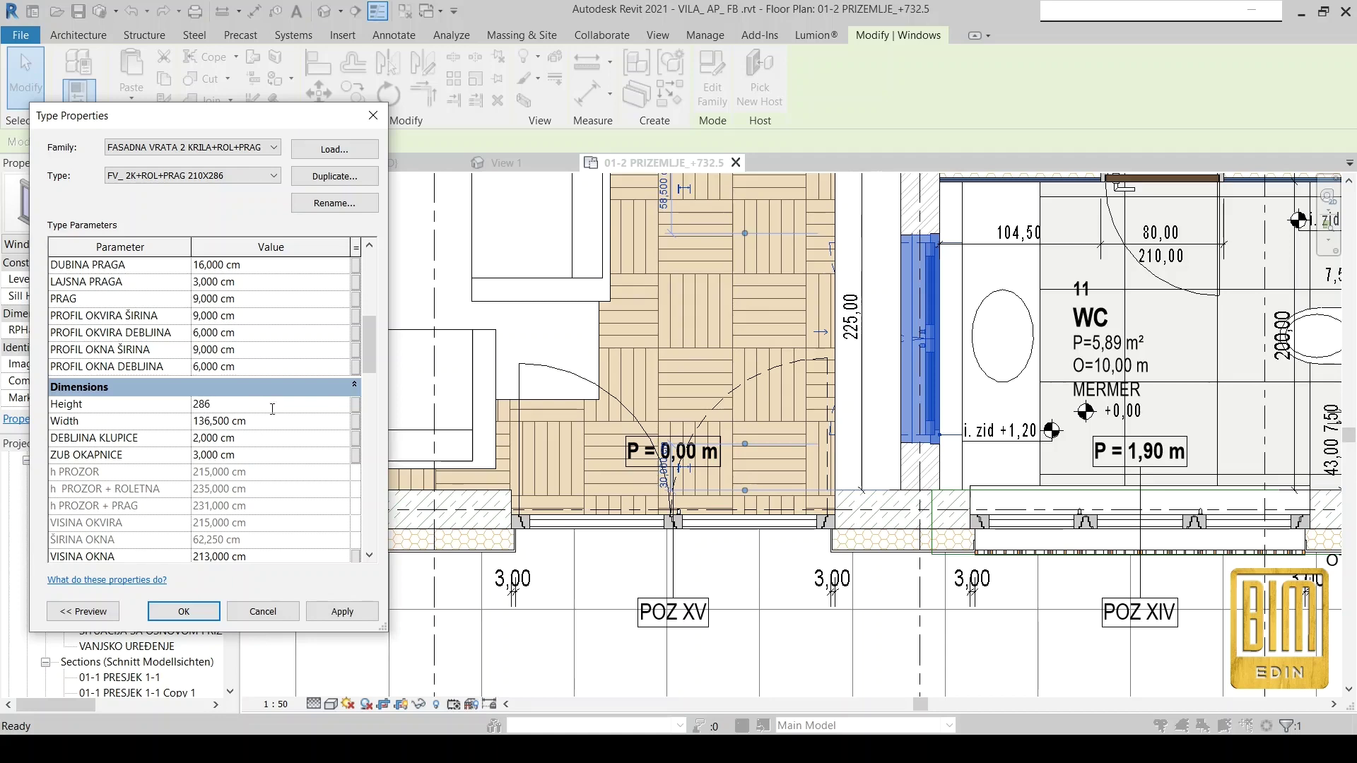
{"action": "left_click", "coordinate": [274, 426]}
{"action": "type", "text": "210"}
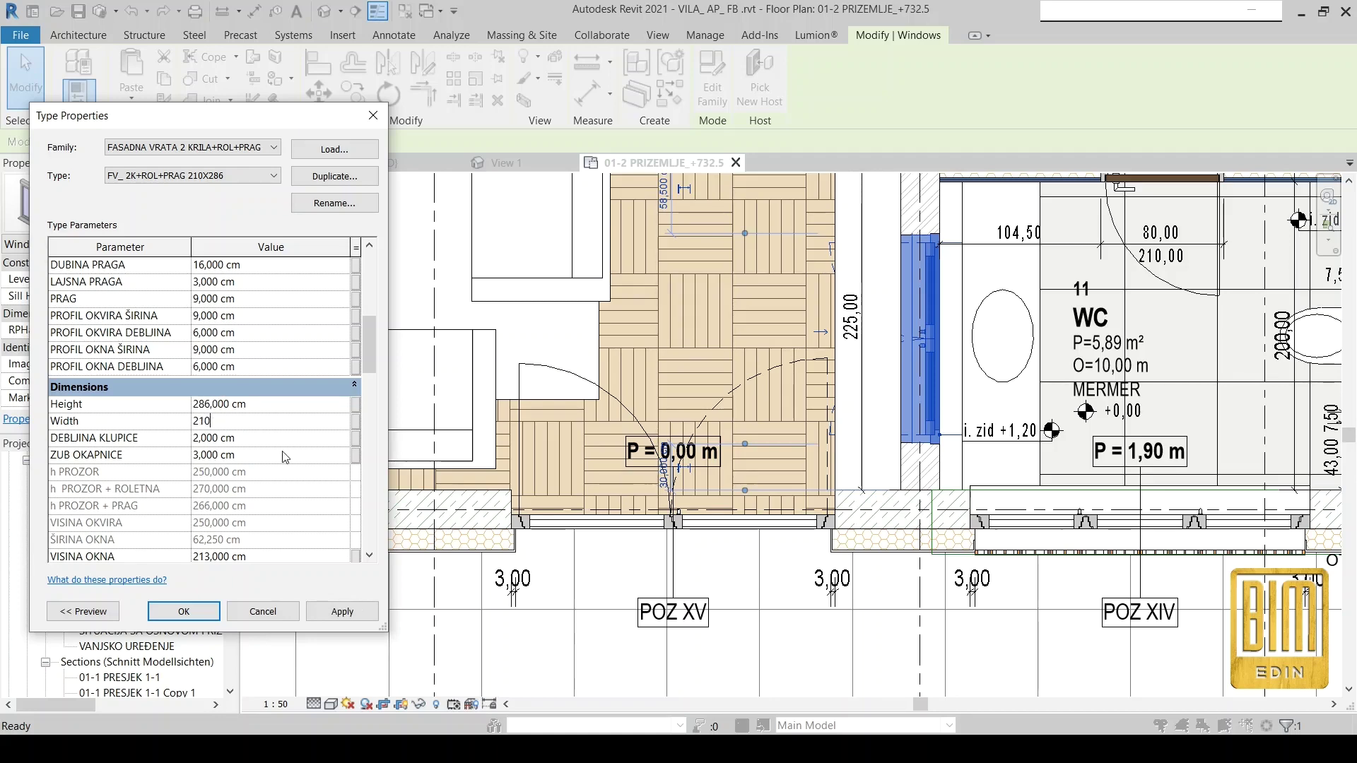
{"action": "scroll", "coordinate": [285, 457], "scroll_direction": "down", "scroll_amount": 3}
{"action": "scroll", "coordinate": [282, 451], "scroll_direction": "down", "scroll_amount": 1}
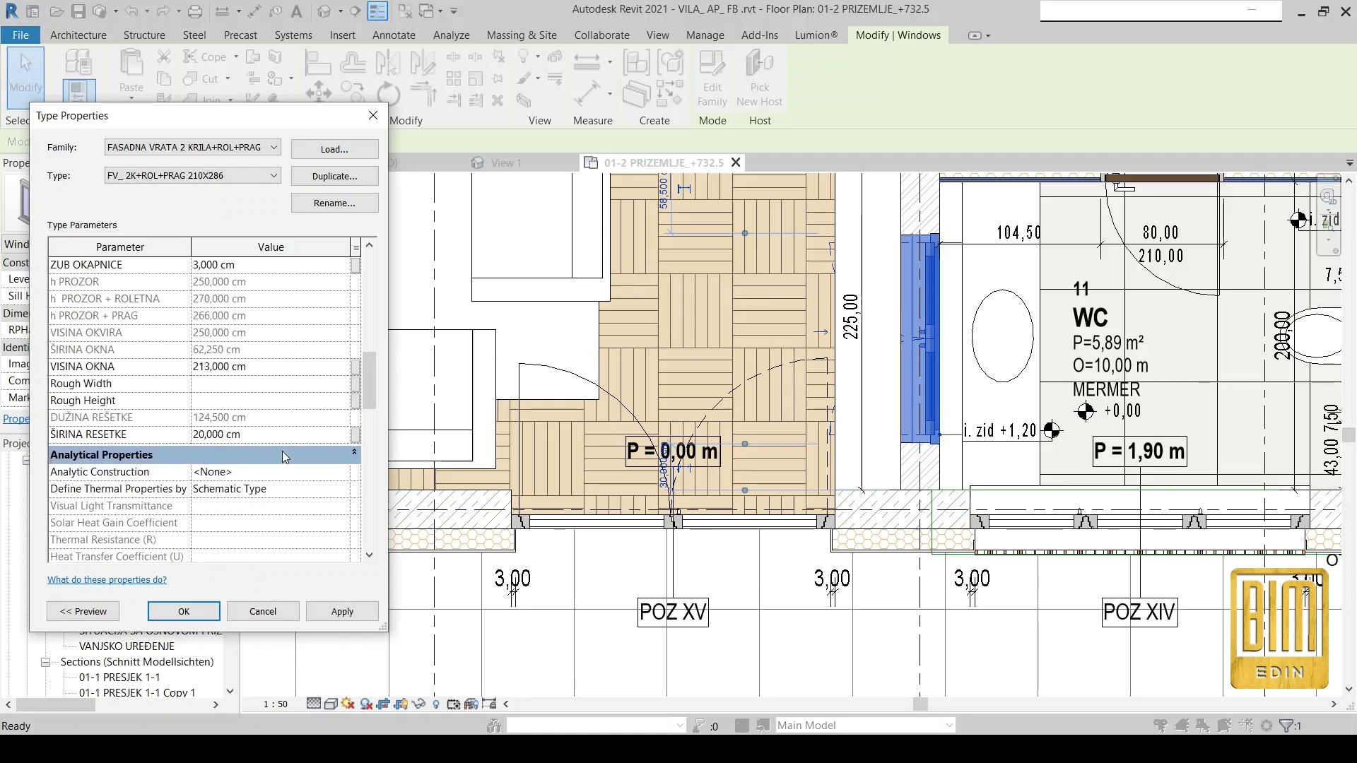
{"action": "key", "text": "Return"}
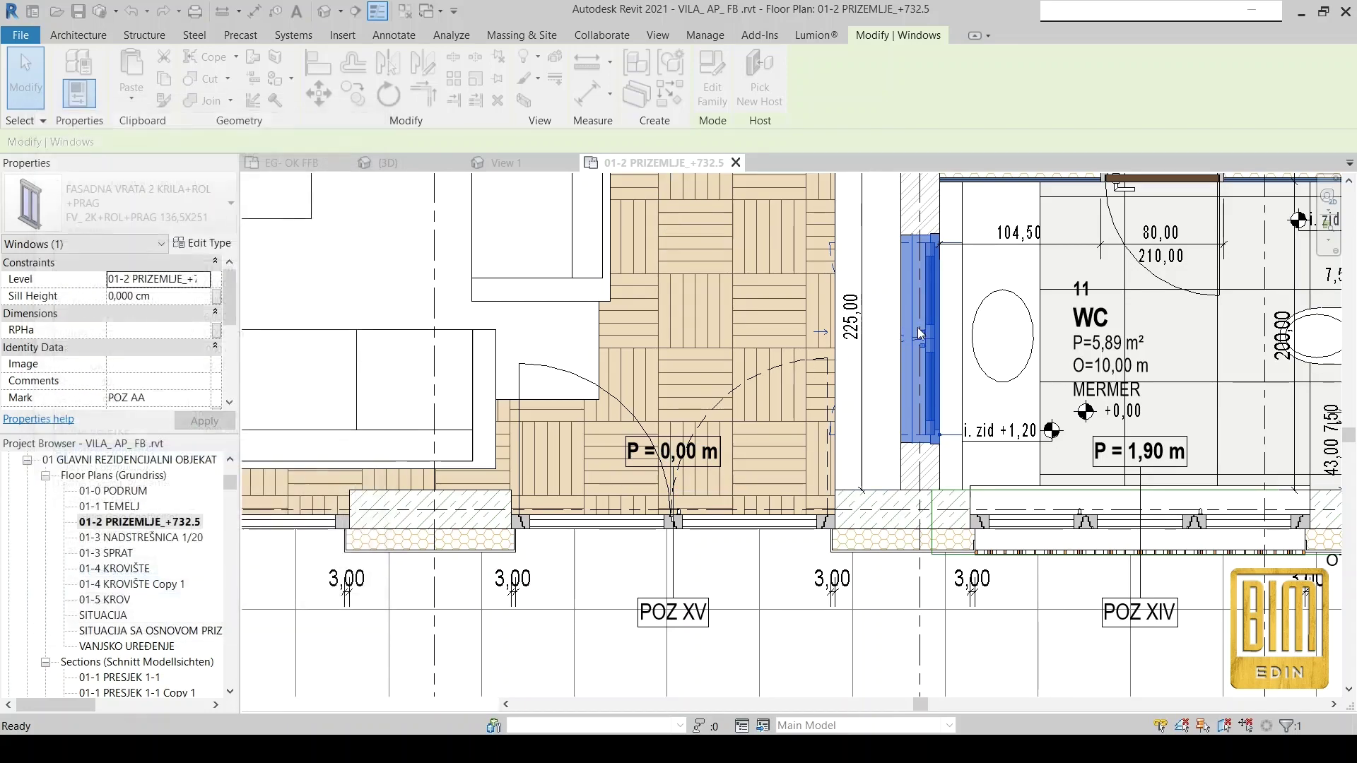
{"action": "scroll", "coordinate": [908, 353], "scroll_direction": "down", "scroll_amount": 2}
{"action": "scroll", "coordinate": [903, 357], "scroll_direction": "up", "scroll_amount": 2}
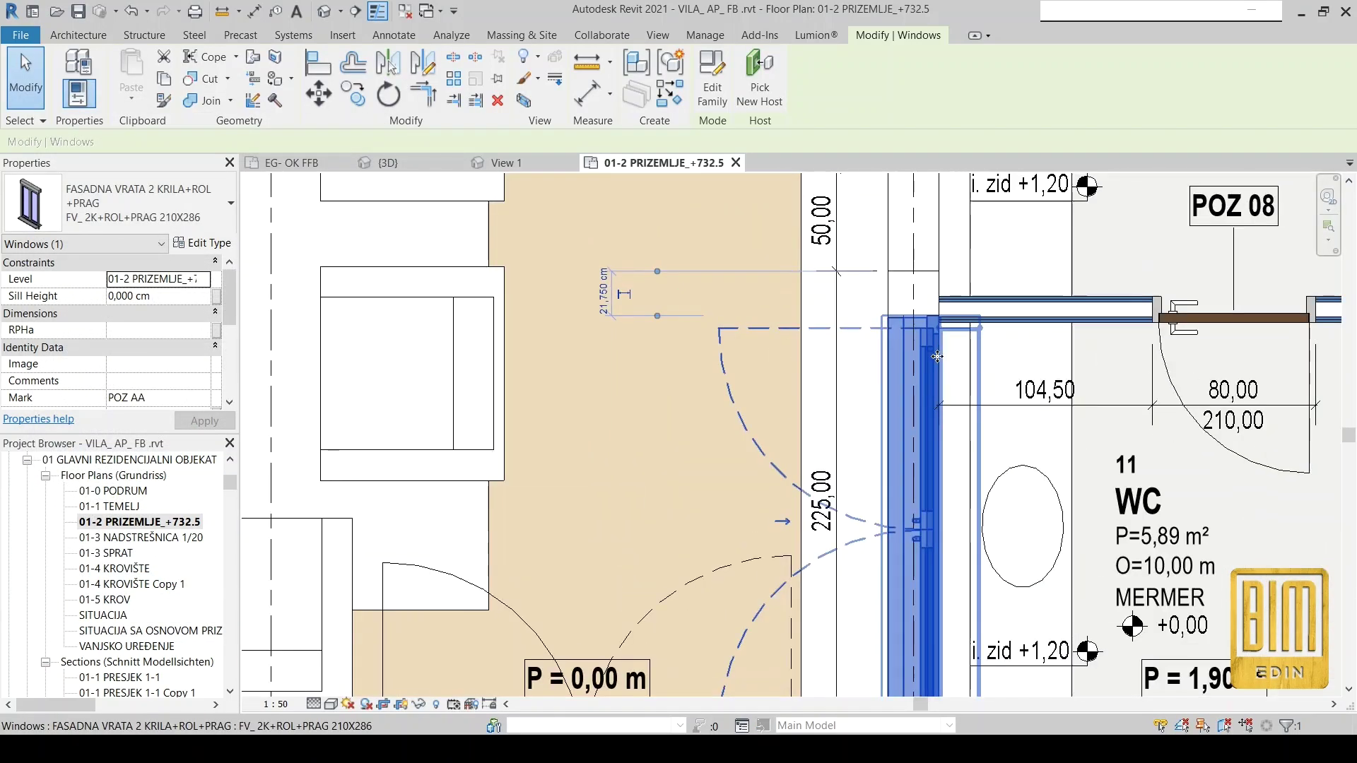
Set PRELAZ UNUTRAŠNJEG MALT to 0 and confirm the type changes.
{"action": "left_click", "coordinate": [206, 247]}
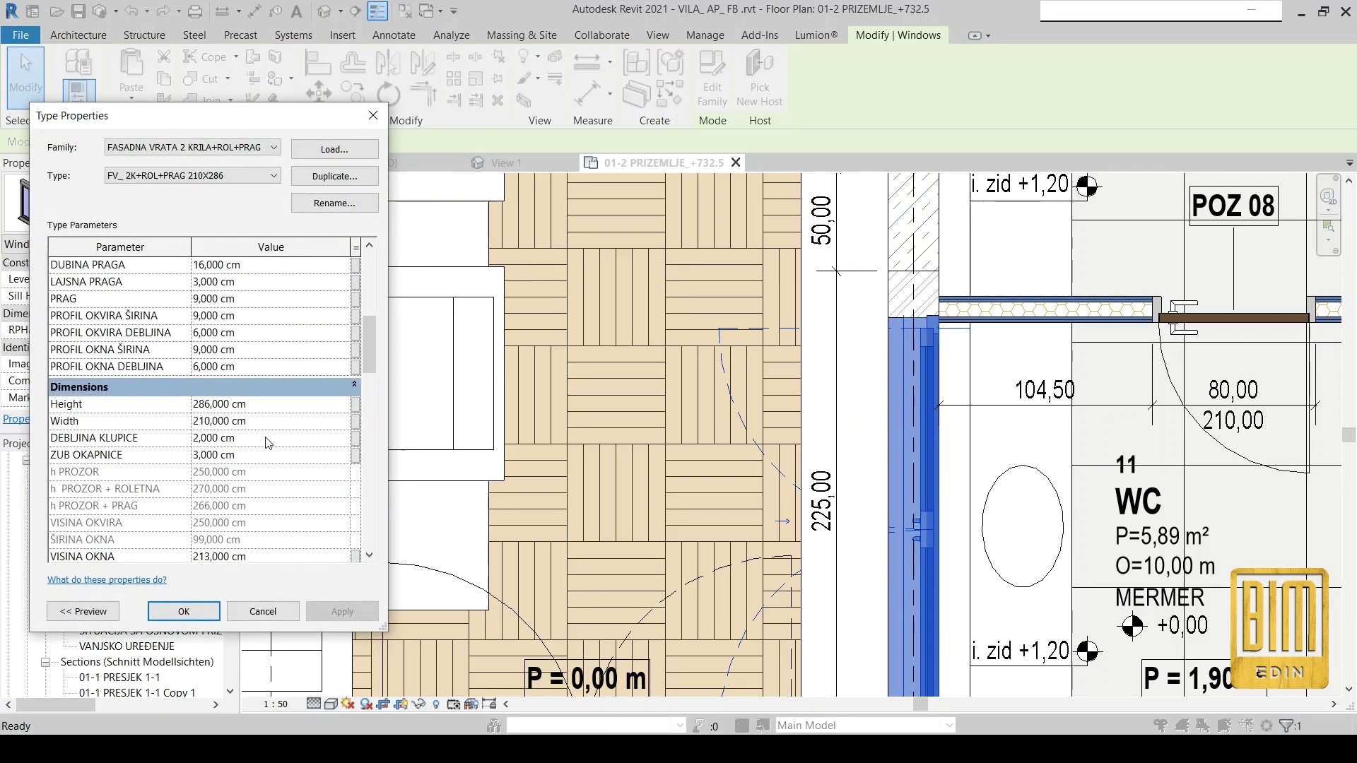
{"action": "scroll", "coordinate": [268, 443], "scroll_direction": "down", "scroll_amount": 2}
{"action": "scroll", "coordinate": [268, 443], "scroll_direction": "down", "scroll_amount": 5}
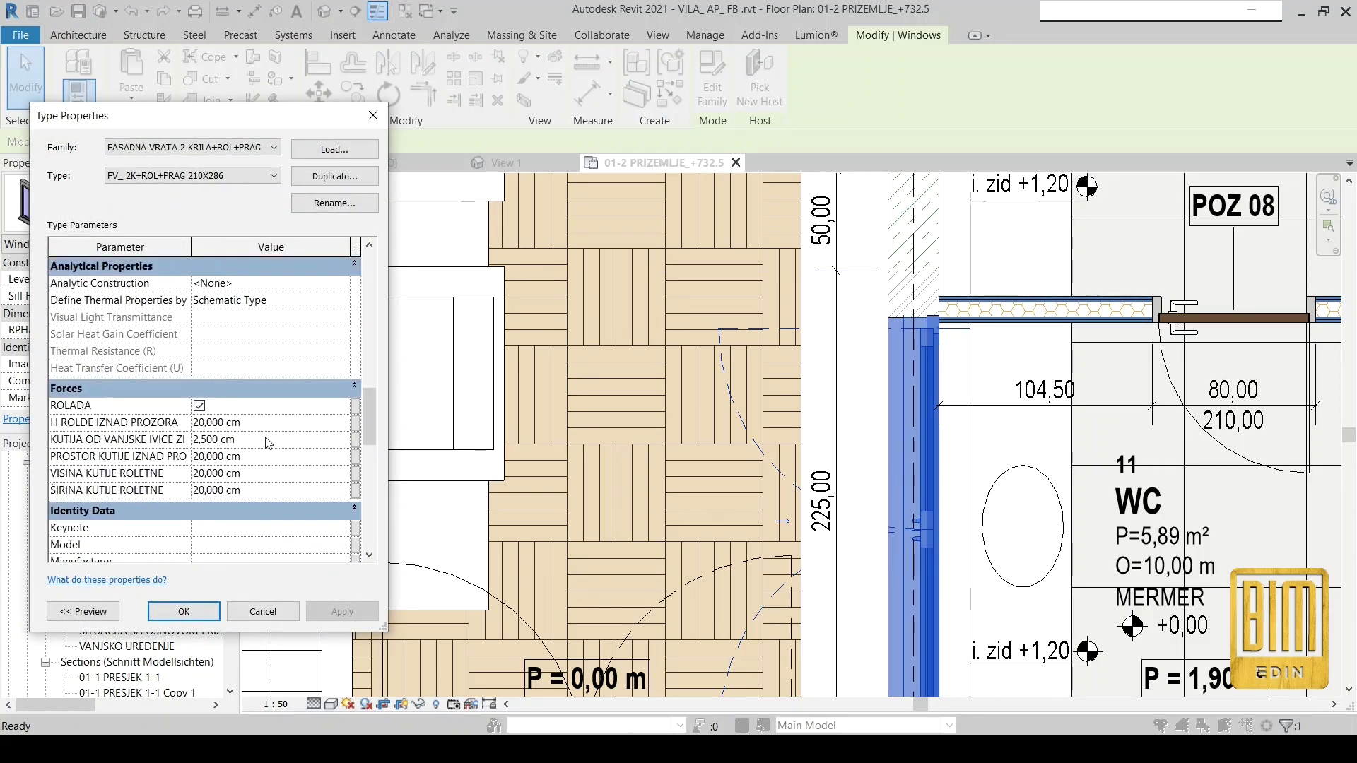
{"action": "scroll", "coordinate": [268, 443], "scroll_direction": "down", "scroll_amount": 2}
{"action": "left_click", "coordinate": [246, 337]}
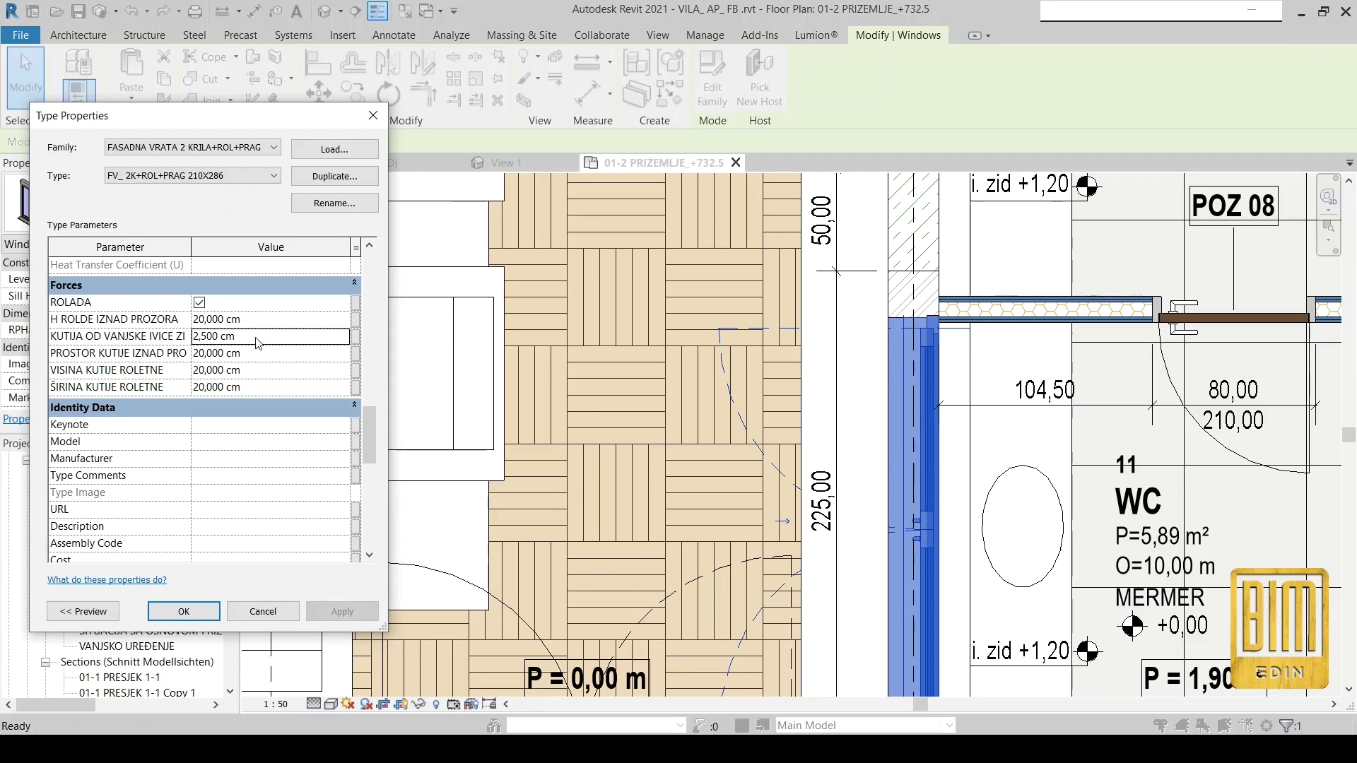
{"action": "scroll", "coordinate": [257, 417], "scroll_direction": "down", "scroll_amount": 5}
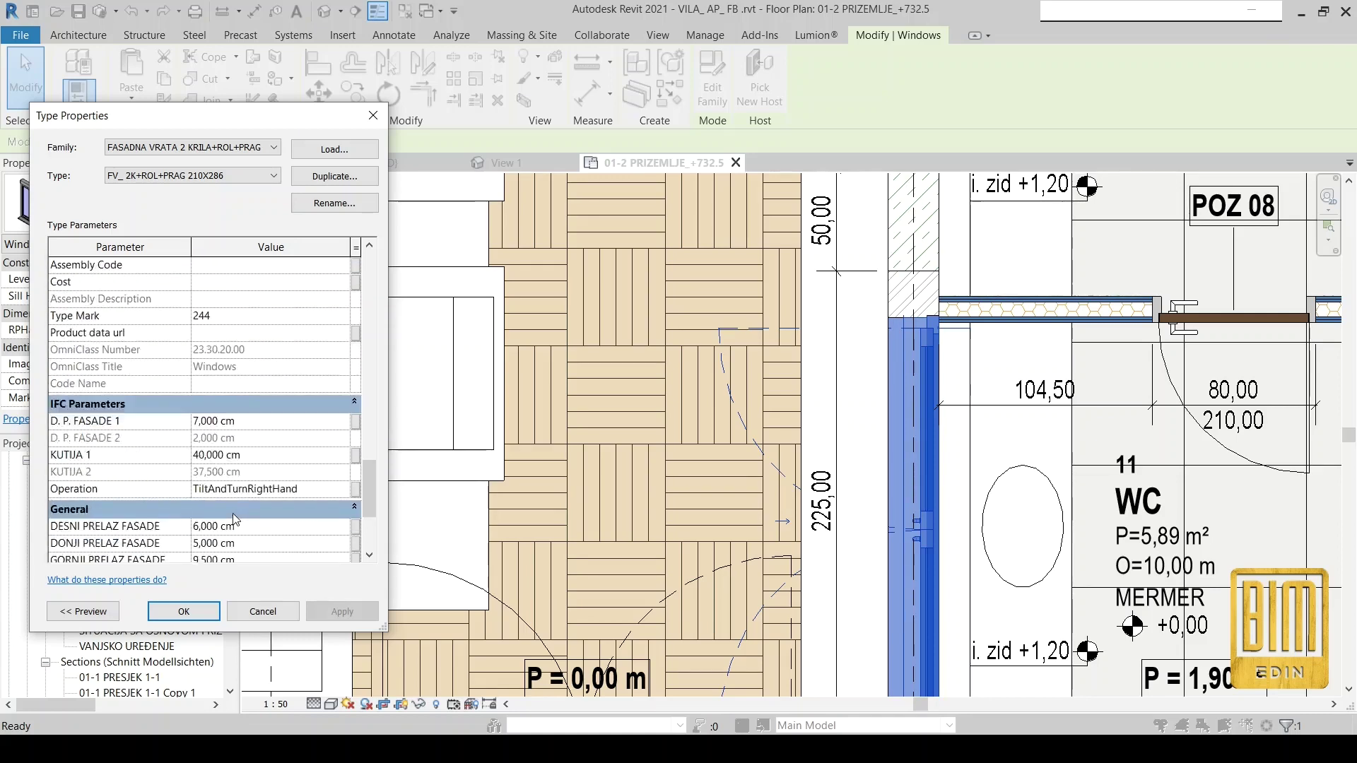
{"action": "scroll", "coordinate": [255, 500], "scroll_direction": "down", "scroll_amount": 4}
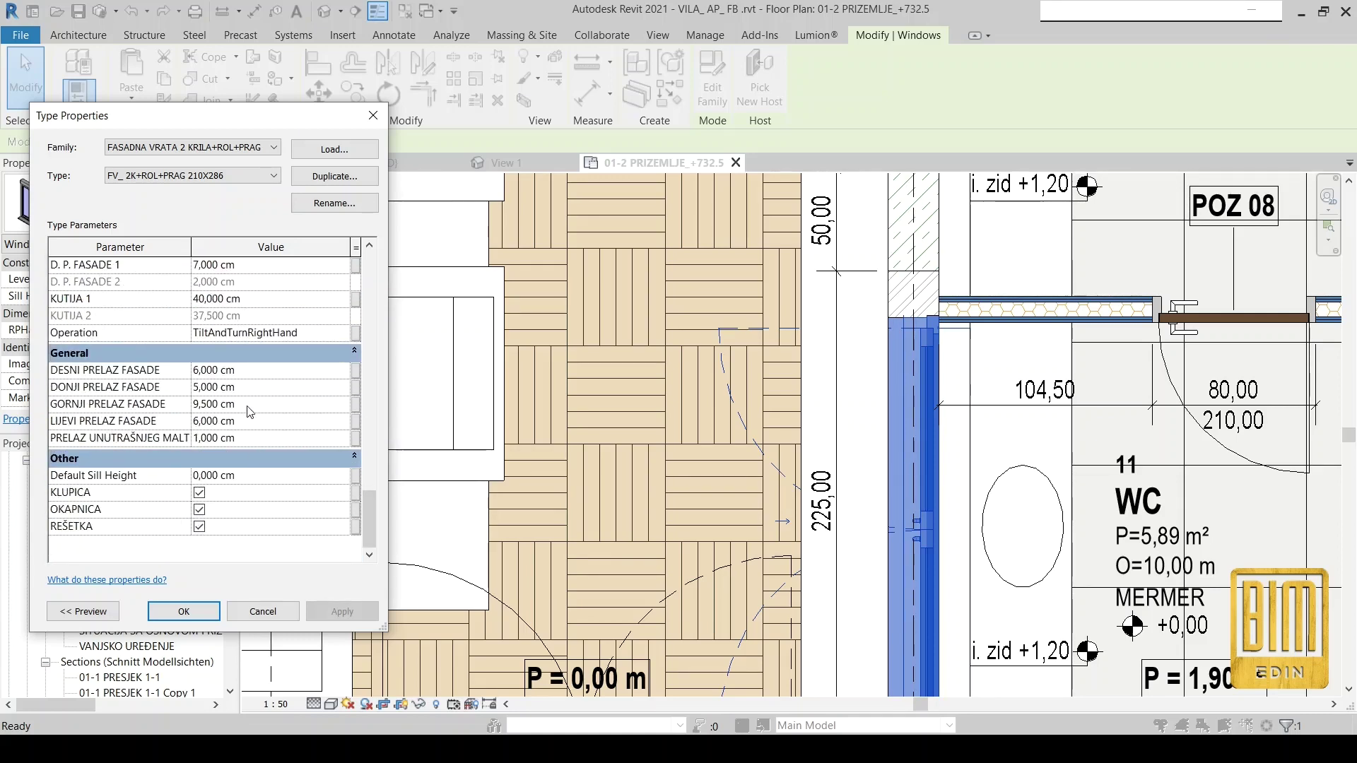
{"action": "left_click", "coordinate": [257, 441]}
{"action": "type", "text": "0"}
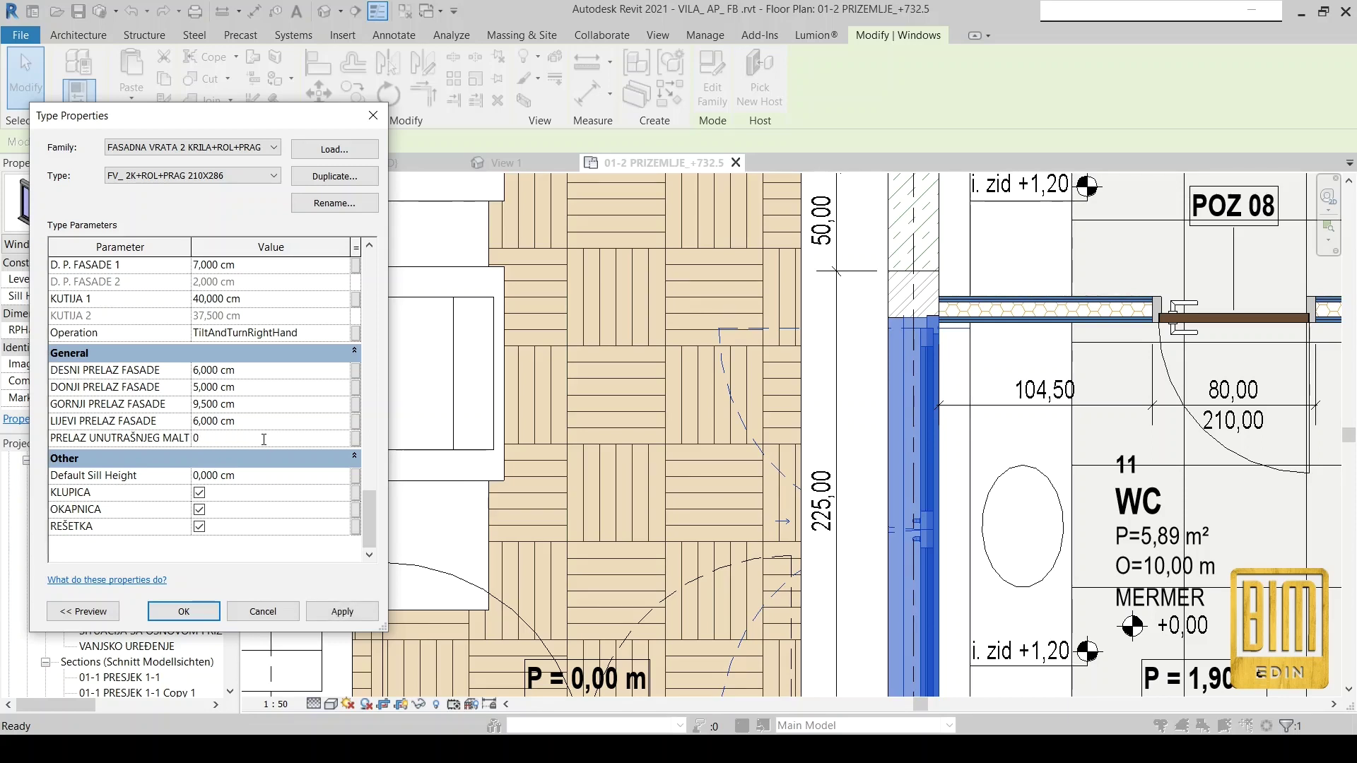
{"action": "left_click", "coordinate": [363, 617]}
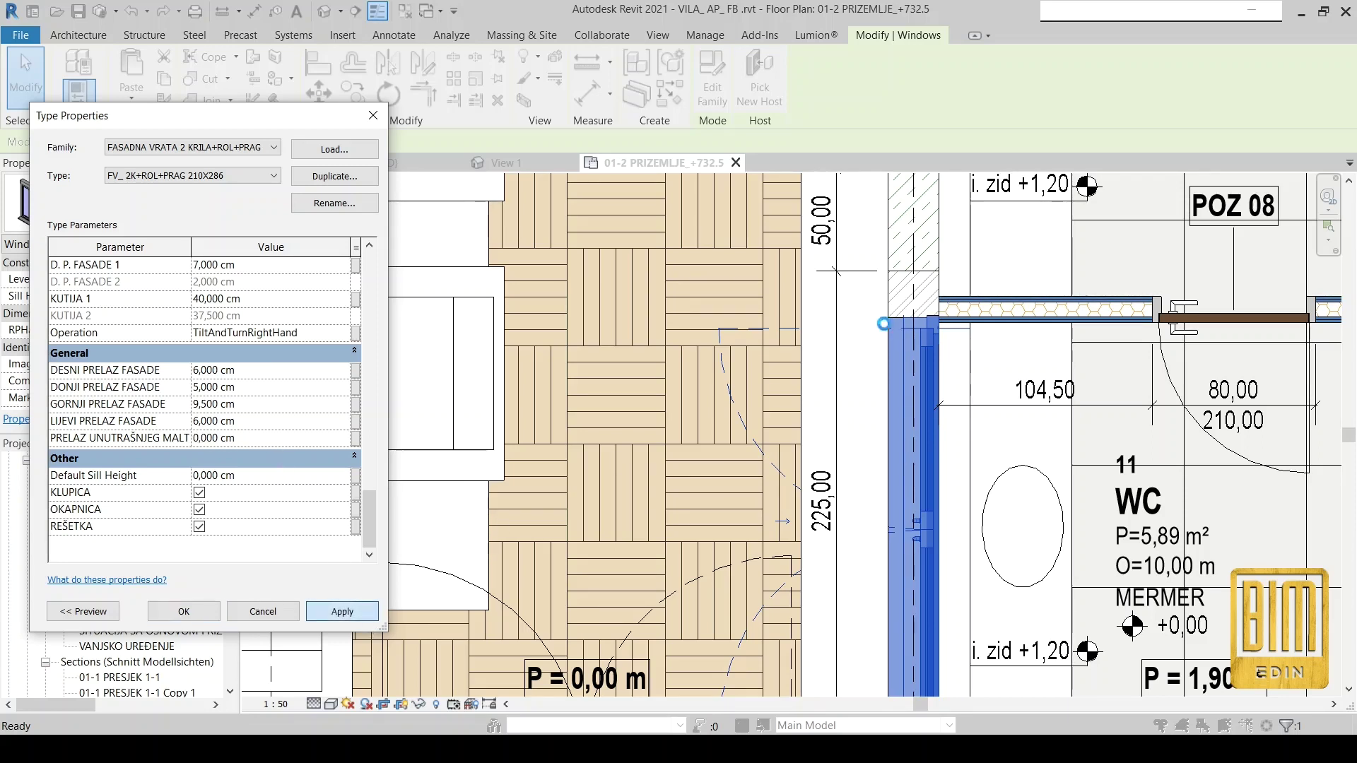
{"action": "left_click", "coordinate": [183, 611]}
{"action": "scroll", "coordinate": [841, 484], "scroll_direction": "down", "scroll_amount": 3}
Switch the POZ XV balcony door to FASADNA VRATA 2 KRILA+ROL+PRAG 210X286, deleting invalid dimensions.
{"action": "scroll", "coordinate": [841, 484], "scroll_direction": "up", "scroll_amount": 4}
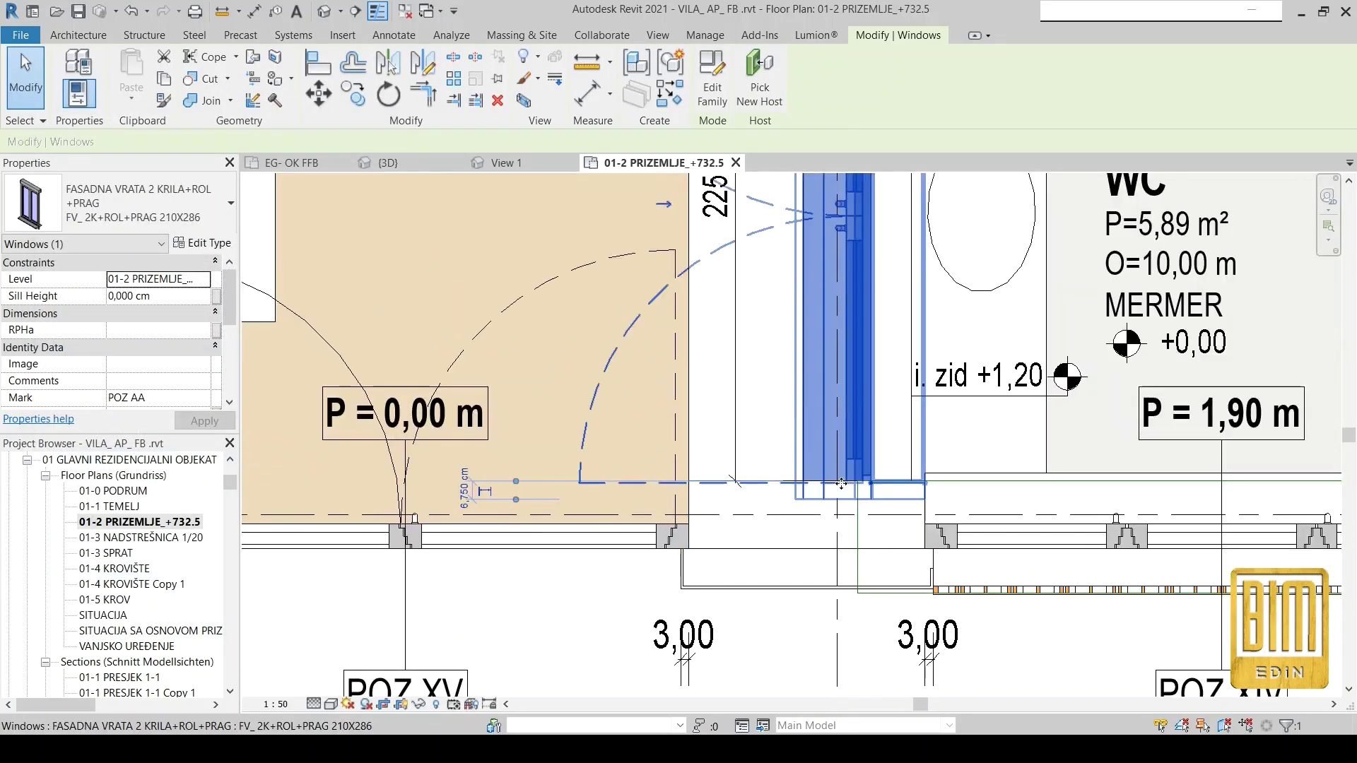
{"action": "scroll", "coordinate": [841, 484], "scroll_direction": "down", "scroll_amount": 2}
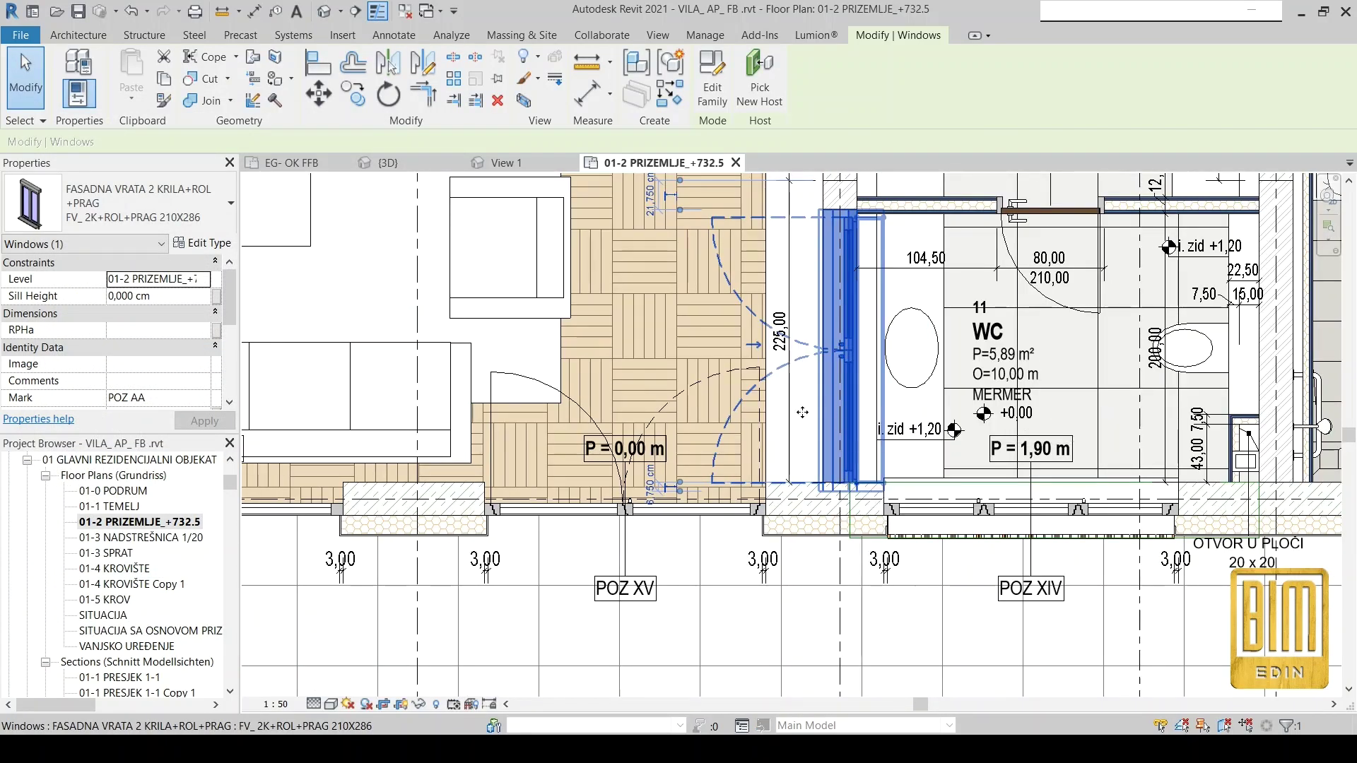
{"action": "left_click", "coordinate": [611, 507]}
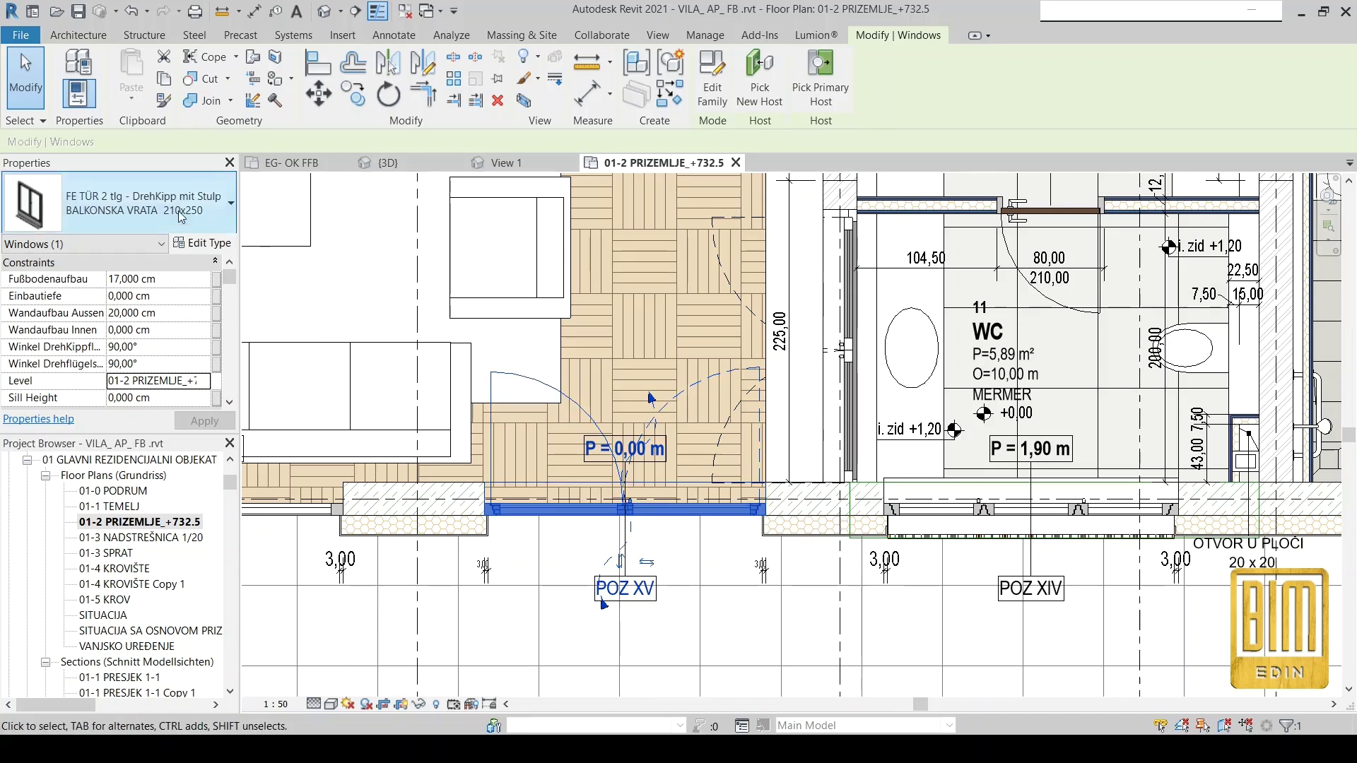
{"action": "left_click", "coordinate": [141, 205]}
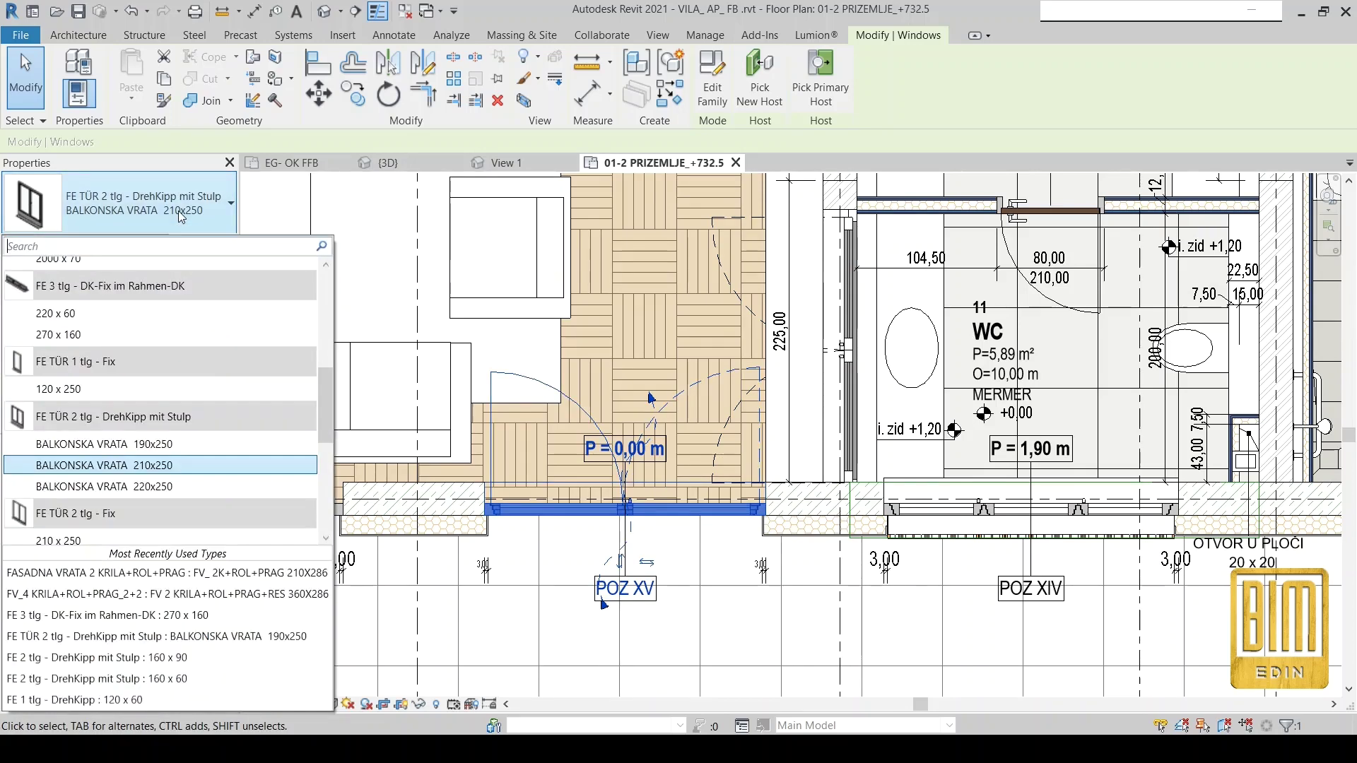
{"action": "left_click", "coordinate": [195, 573]}
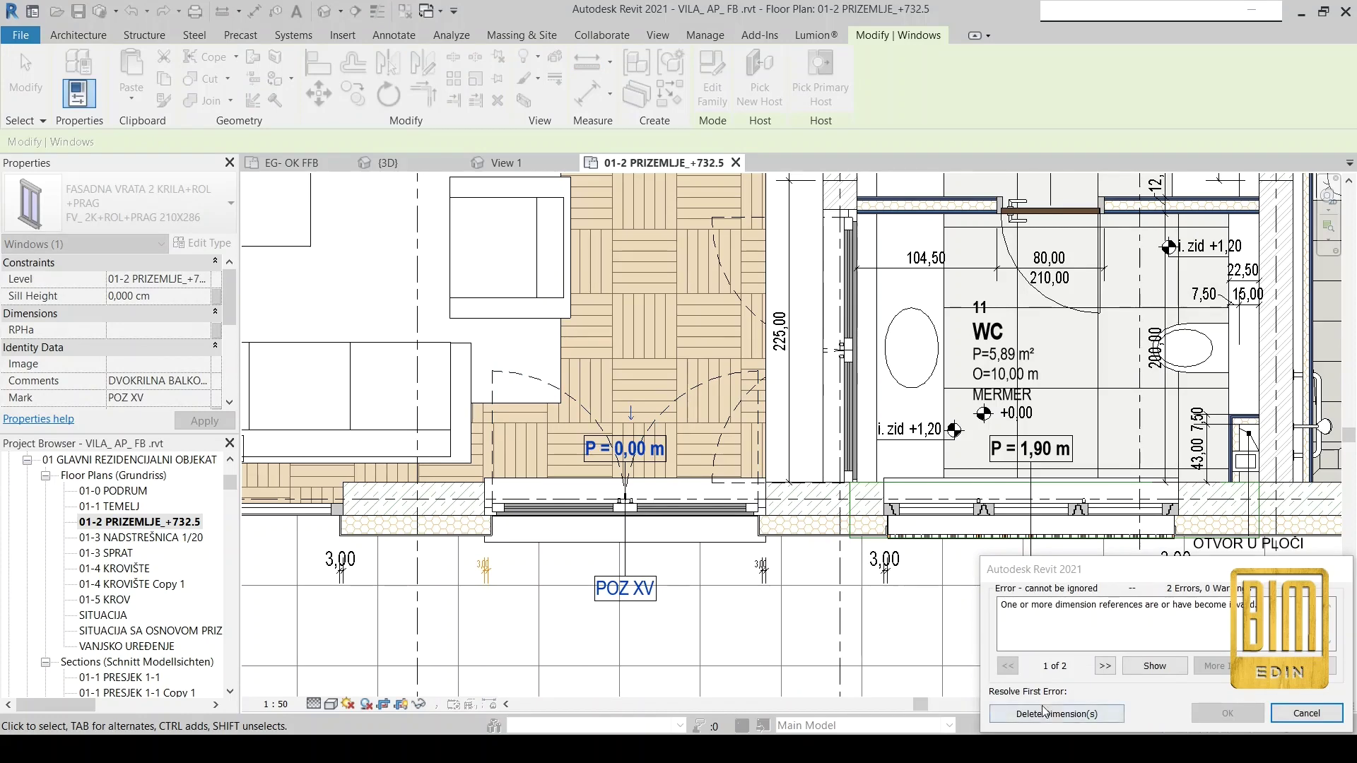
{"action": "left_click", "coordinate": [1045, 711]}
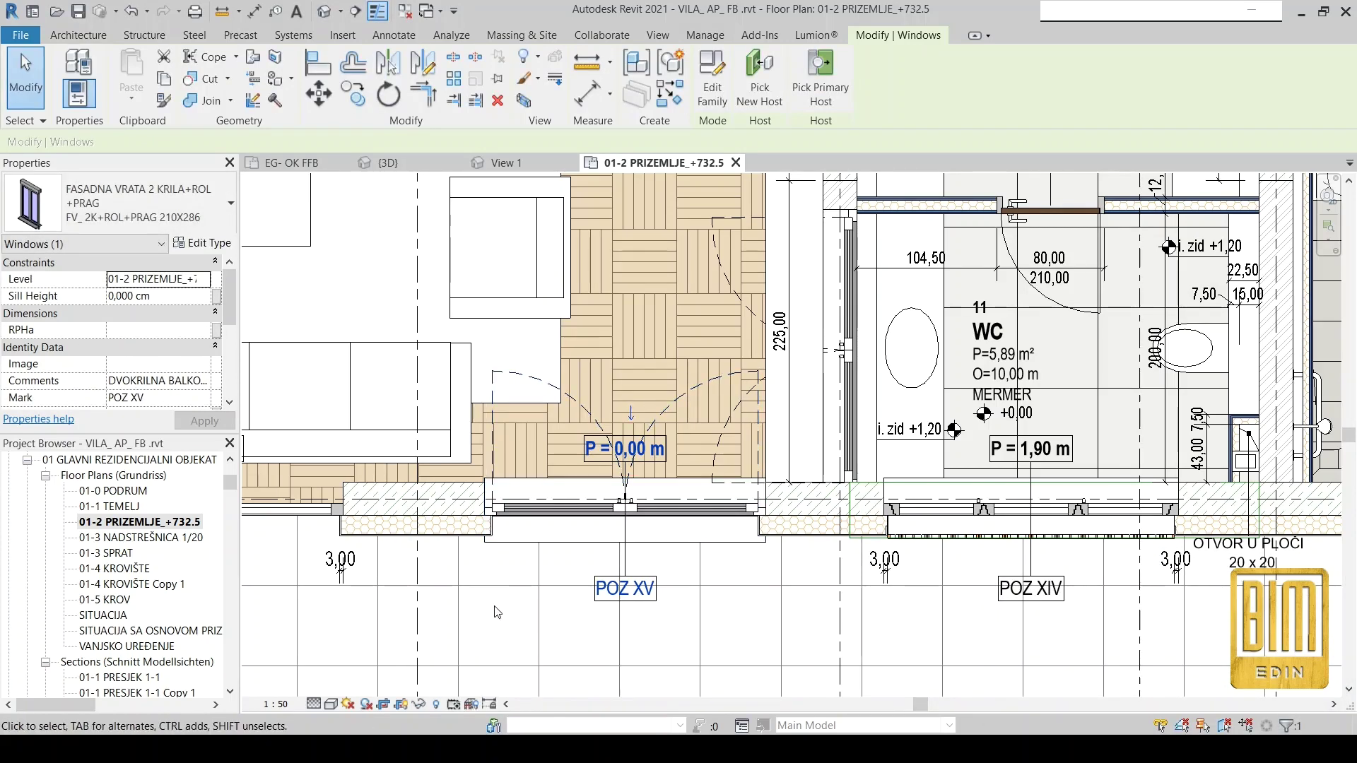
{"action": "scroll", "coordinate": [523, 509], "scroll_direction": "up", "scroll_amount": 2}
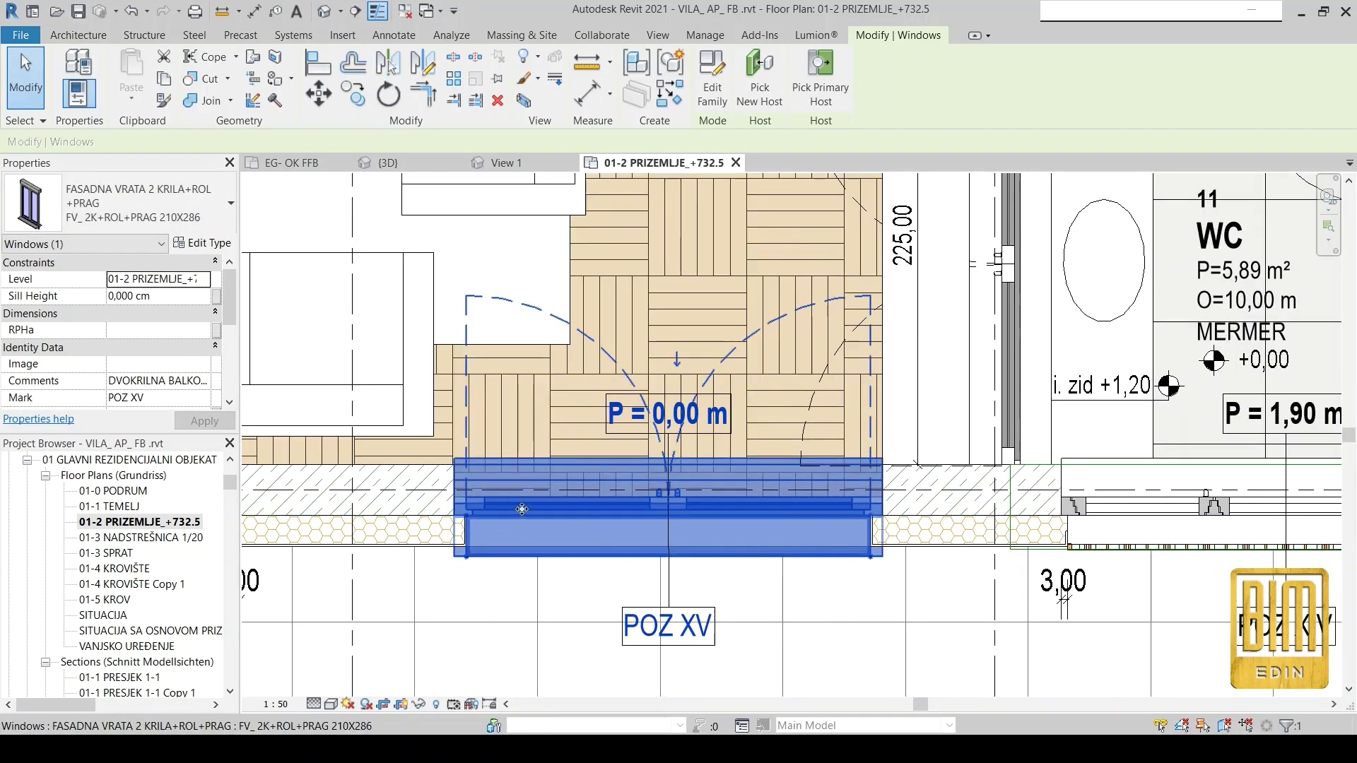
{"action": "left_click", "coordinate": [203, 243]}
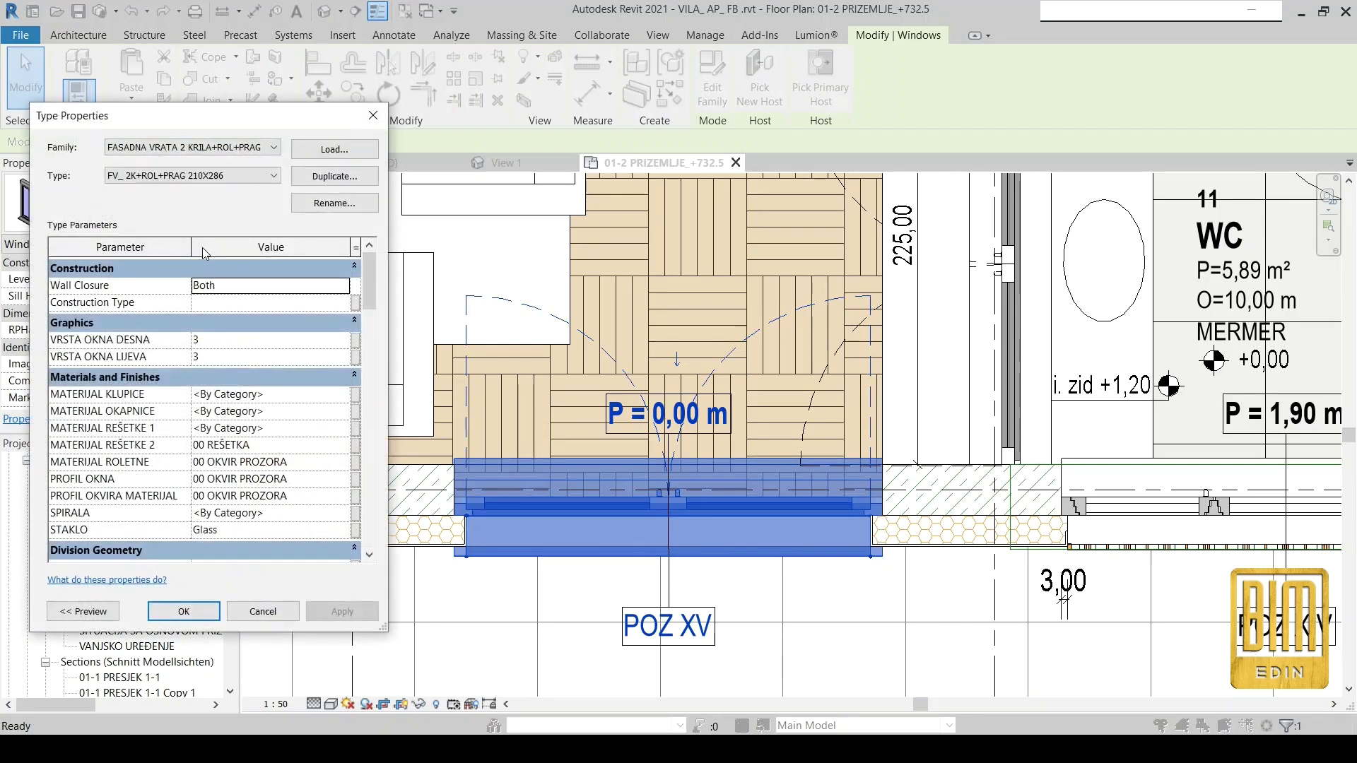
Turn off the KLUPICA sill and OKAPNICA options for the door type.
{"action": "scroll", "coordinate": [249, 380], "scroll_direction": "down", "scroll_amount": 5}
{"action": "scroll", "coordinate": [248, 381], "scroll_direction": "down", "scroll_amount": 5}
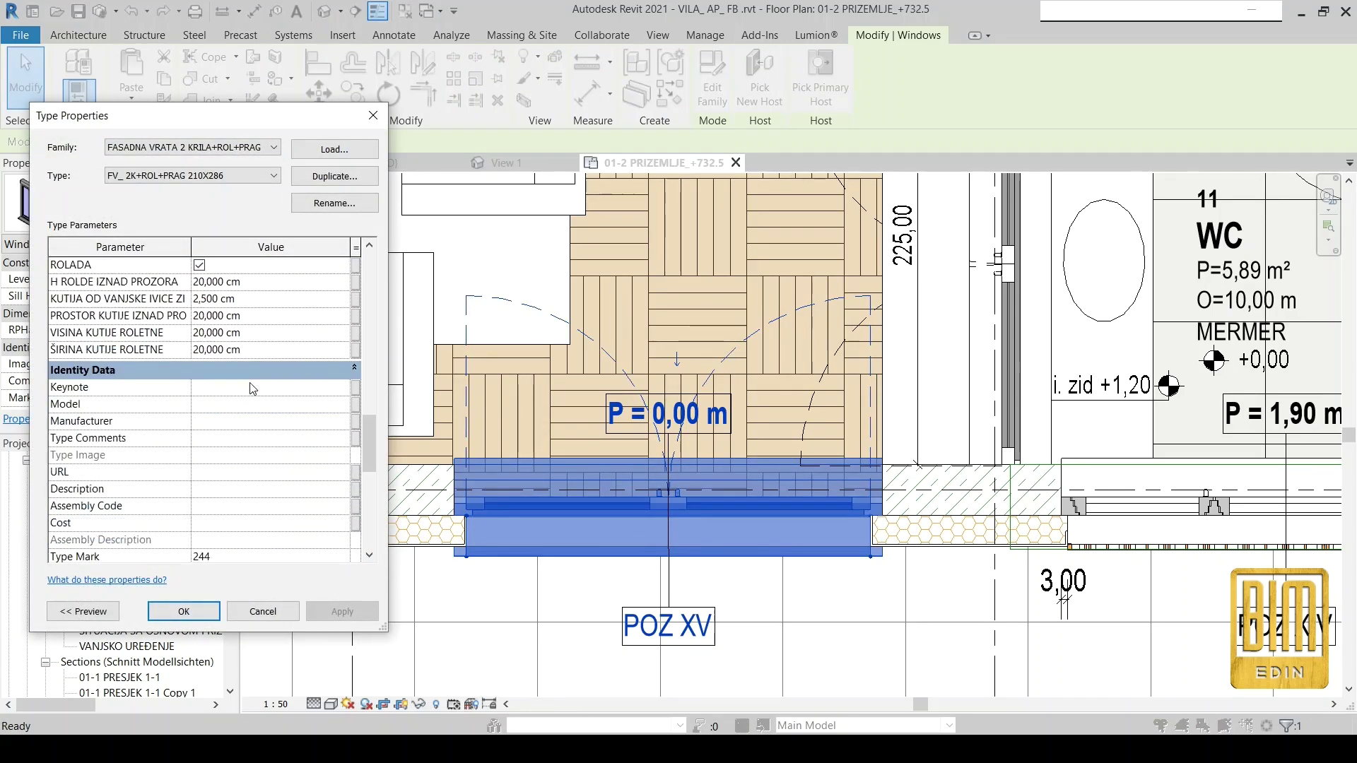
{"action": "scroll", "coordinate": [249, 383], "scroll_direction": "down", "scroll_amount": 5}
{"action": "scroll", "coordinate": [249, 383], "scroll_direction": "down", "scroll_amount": 3}
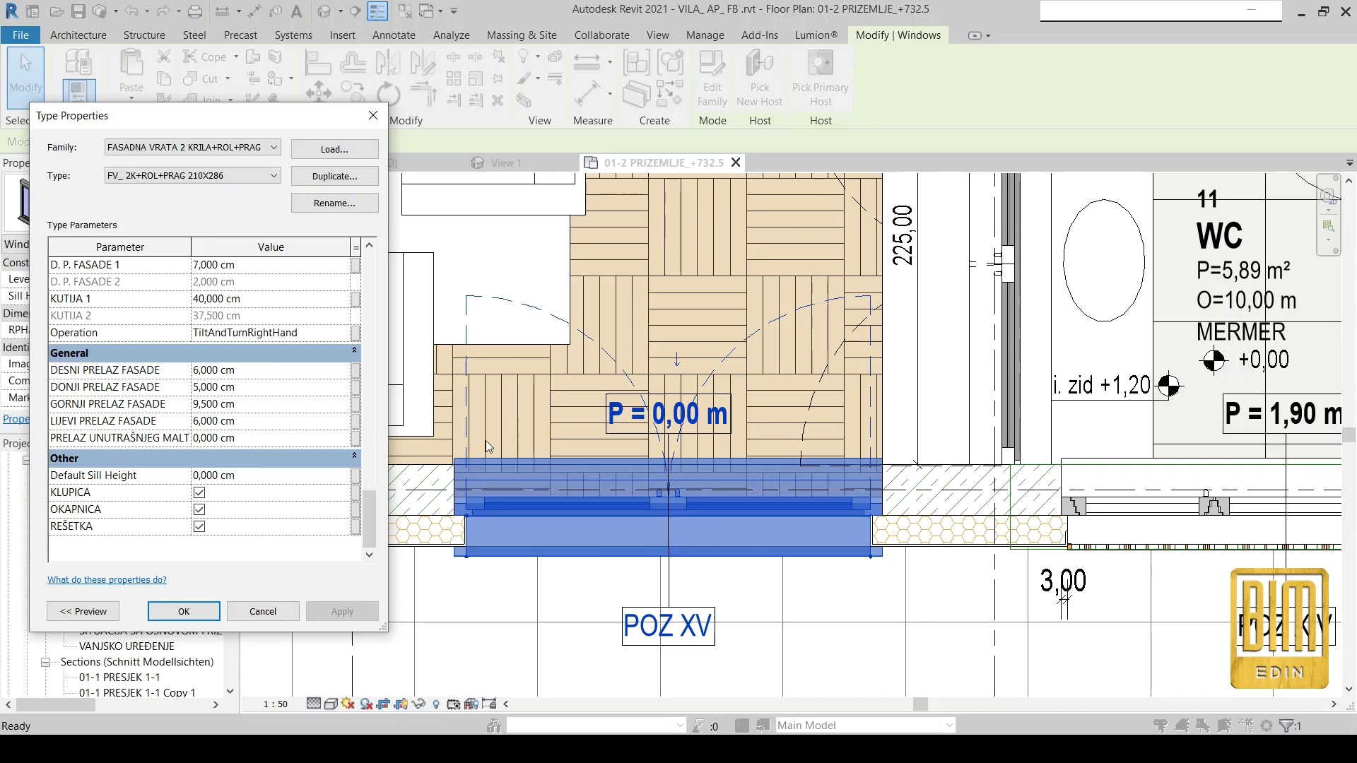
{"action": "left_click", "coordinate": [200, 492]}
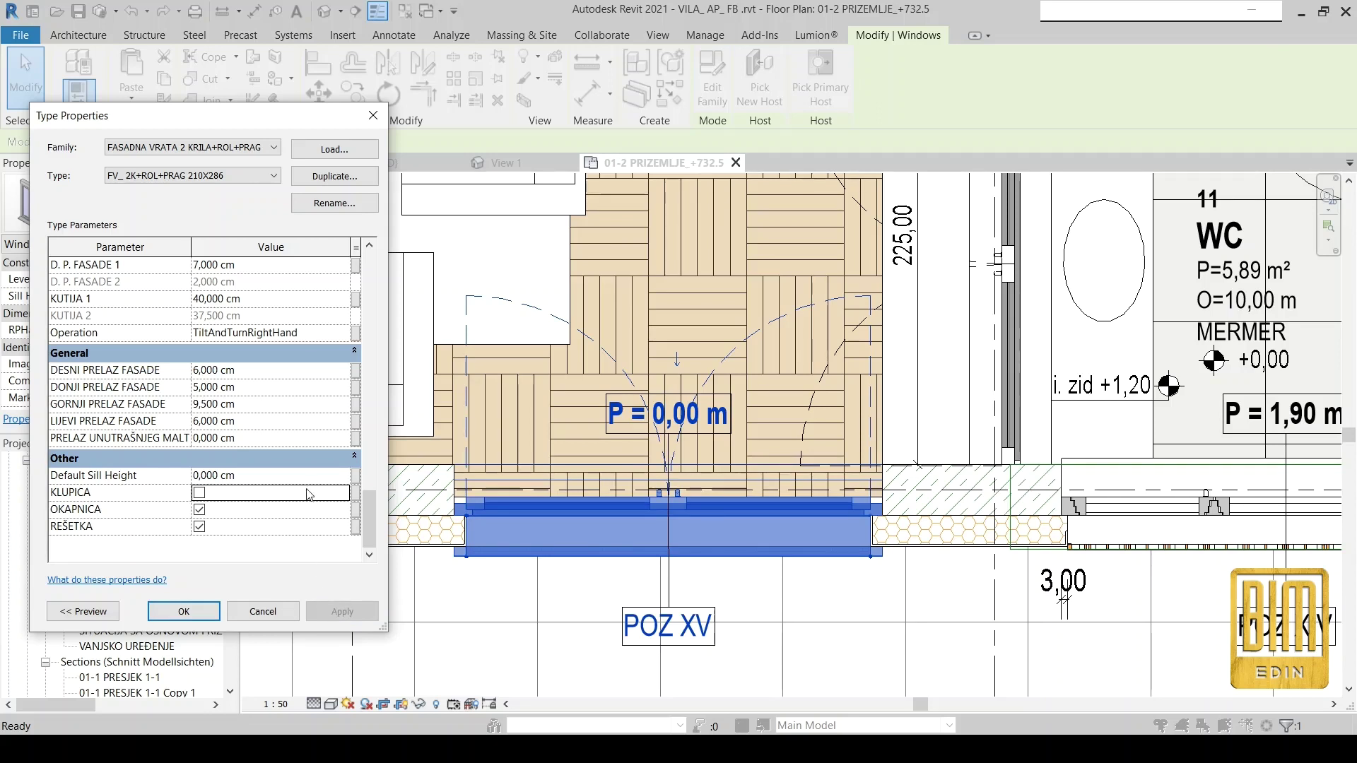
{"action": "left_click", "coordinate": [200, 510]}
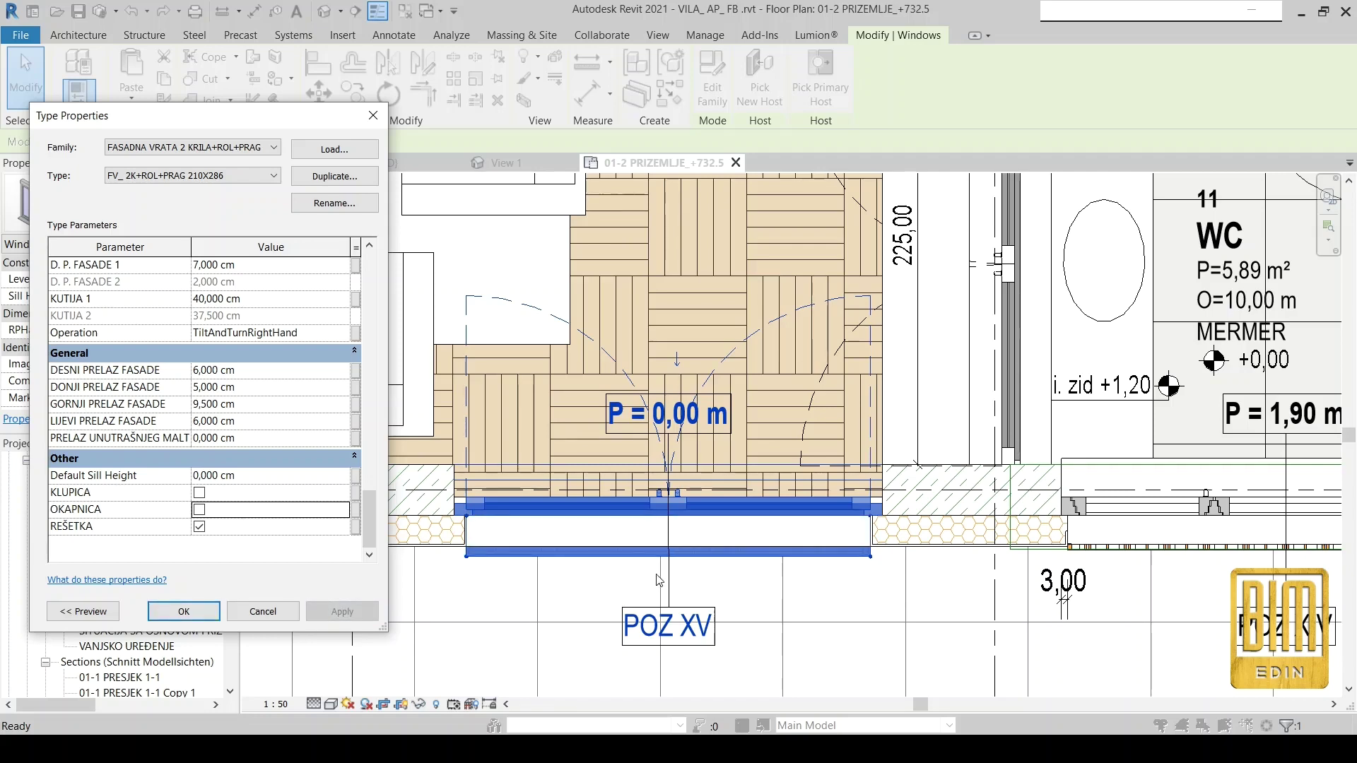
Set ŠIRINA RESETKE to 15 cm.
{"action": "scroll", "coordinate": [267, 505], "scroll_direction": "up", "scroll_amount": 3}
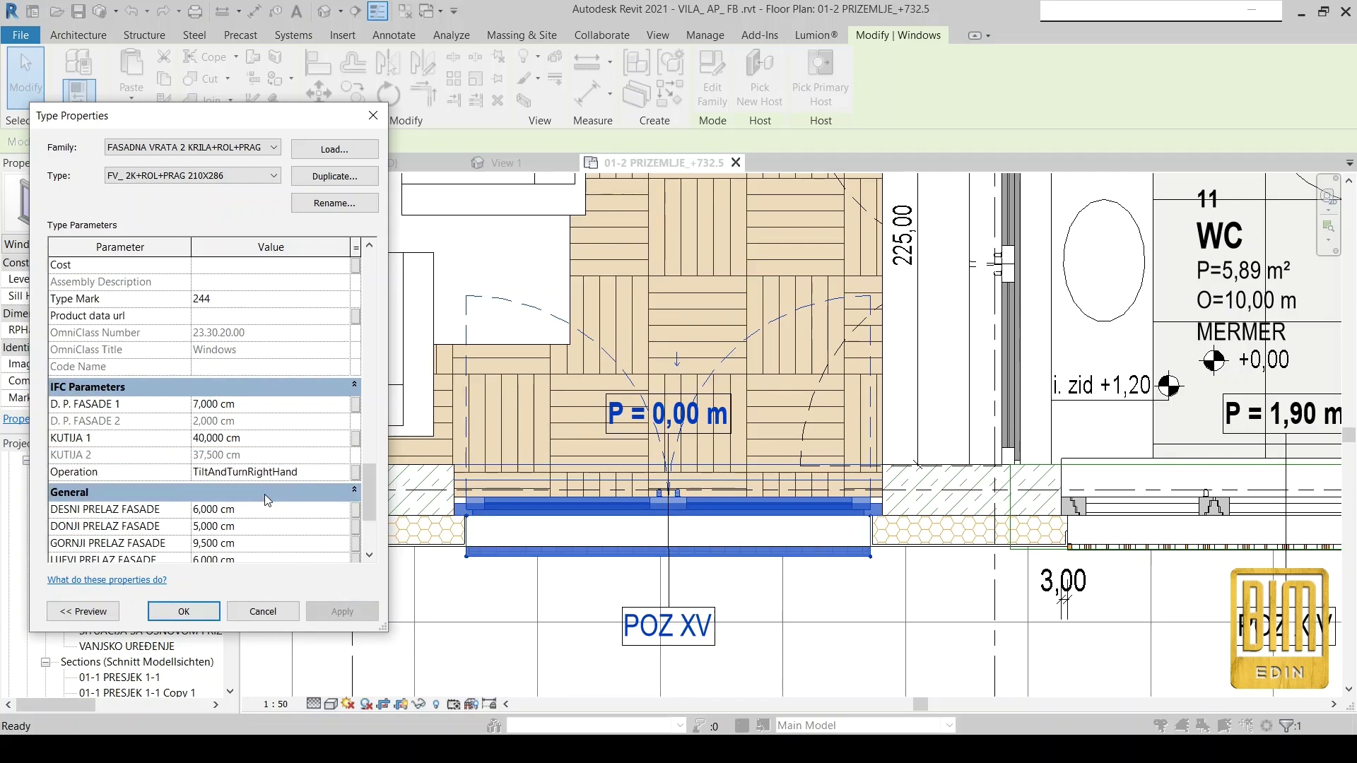
{"action": "scroll", "coordinate": [272, 494], "scroll_direction": "down", "scroll_amount": 1}
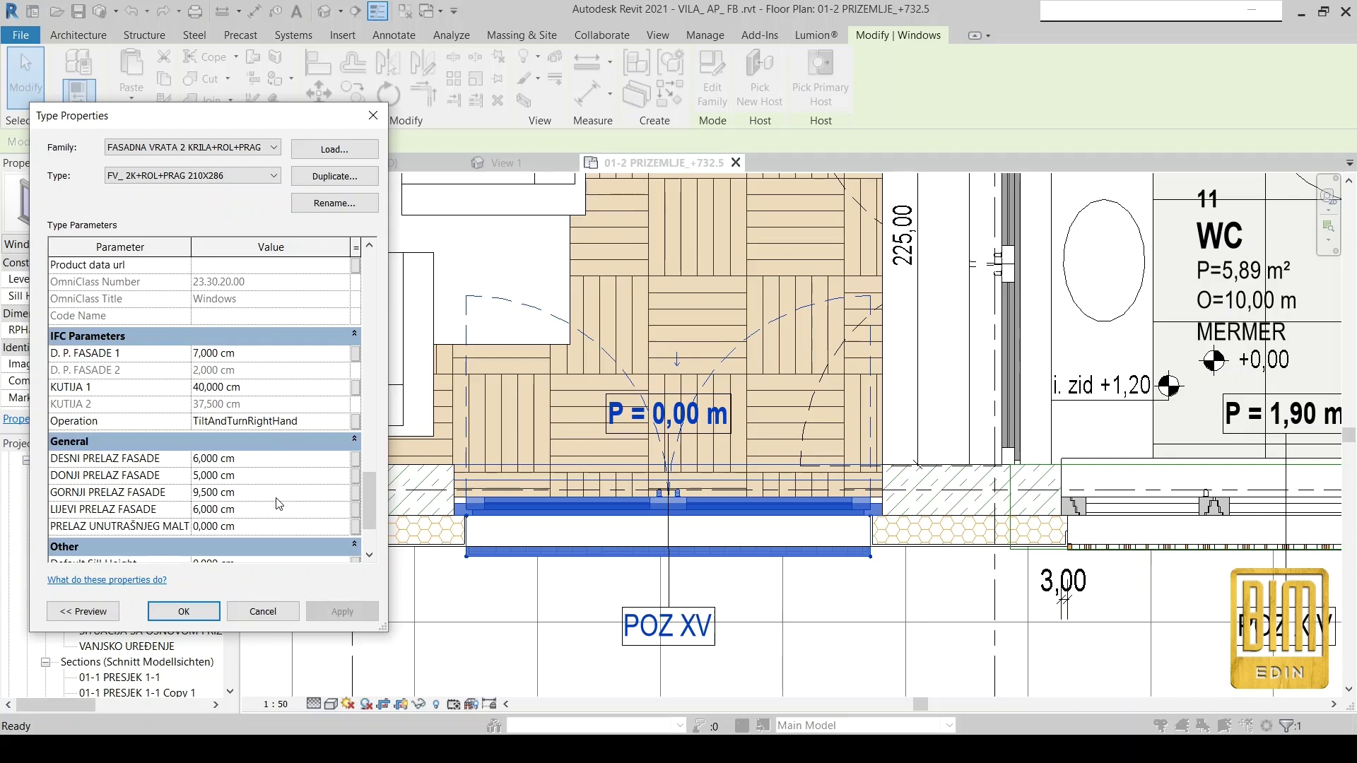
{"action": "scroll", "coordinate": [269, 426], "scroll_direction": "up", "scroll_amount": 4}
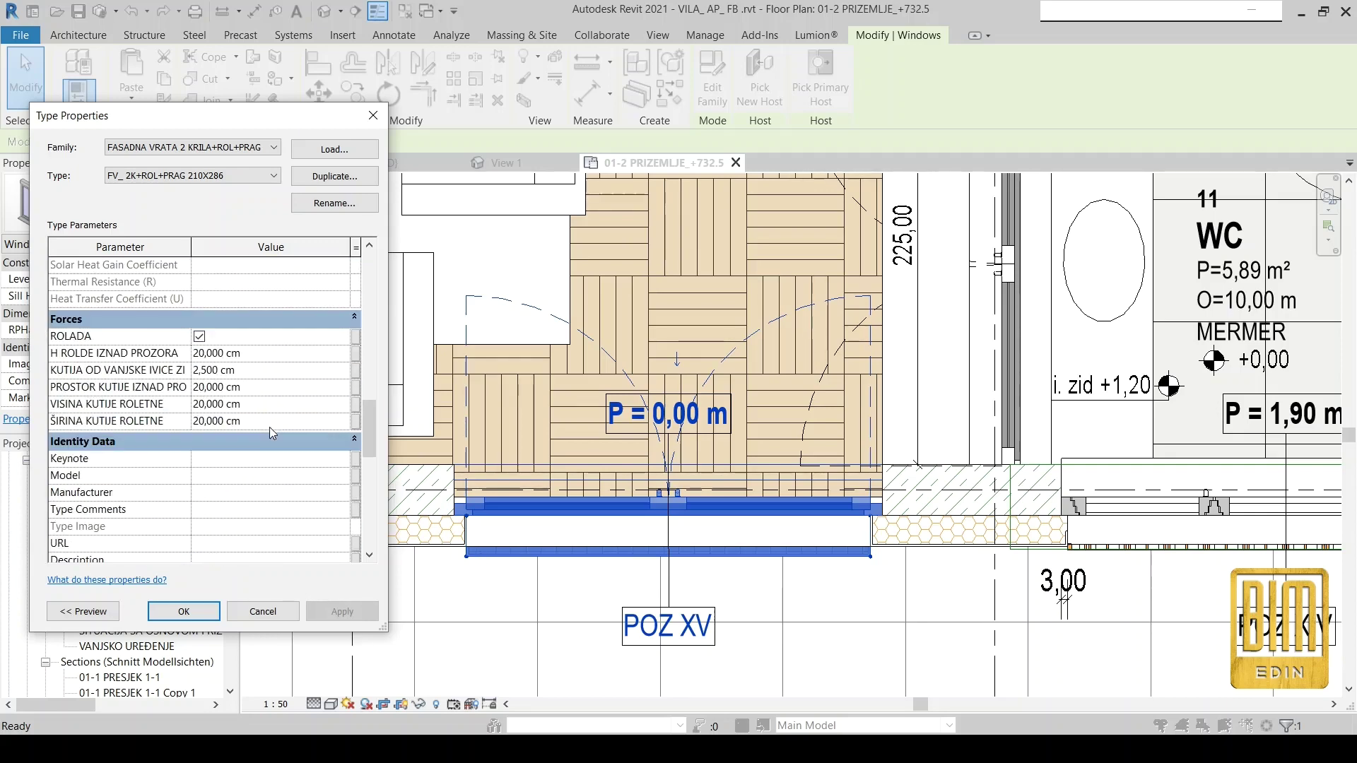
{"action": "scroll", "coordinate": [270, 427], "scroll_direction": "up", "scroll_amount": 3}
{"action": "scroll", "coordinate": [272, 433], "scroll_direction": "up", "scroll_amount": 3}
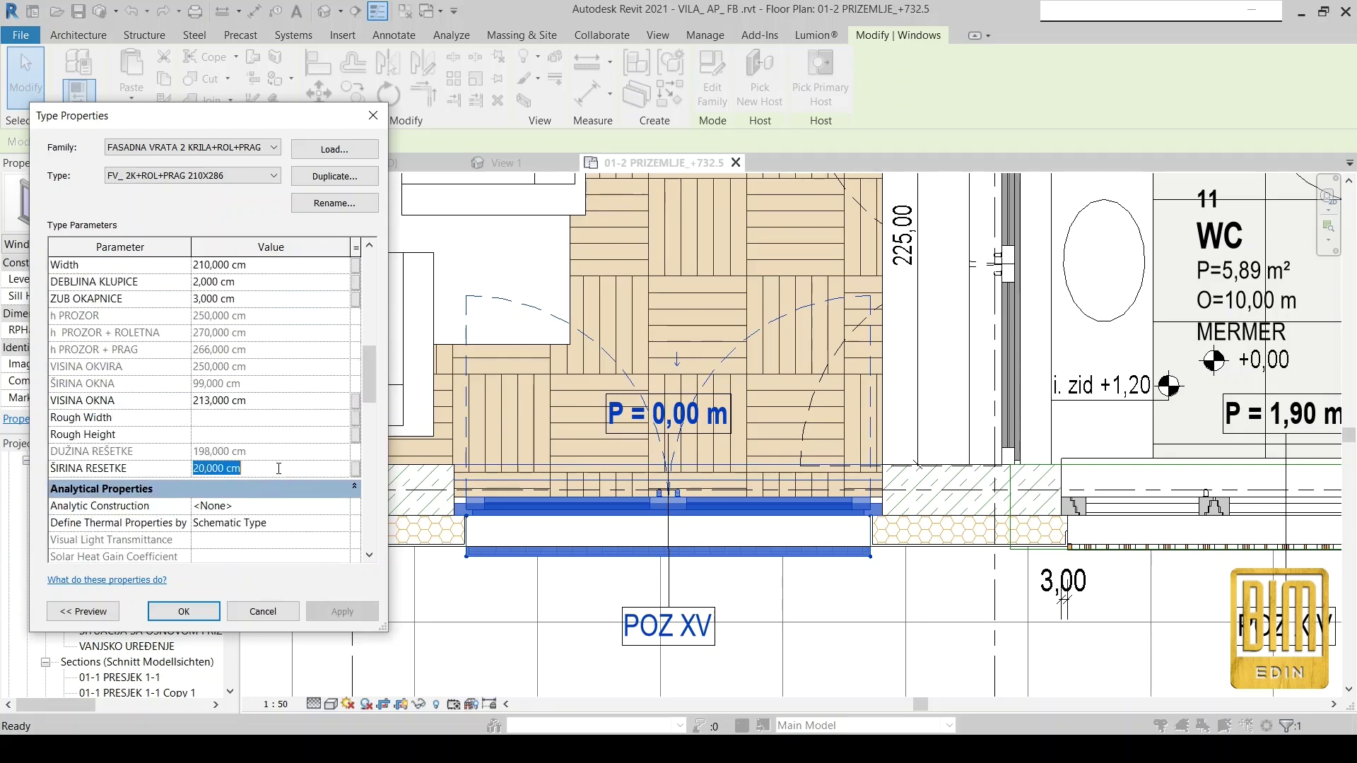
{"action": "type", "text": "15"}
{"action": "left_click", "coordinate": [360, 620]}
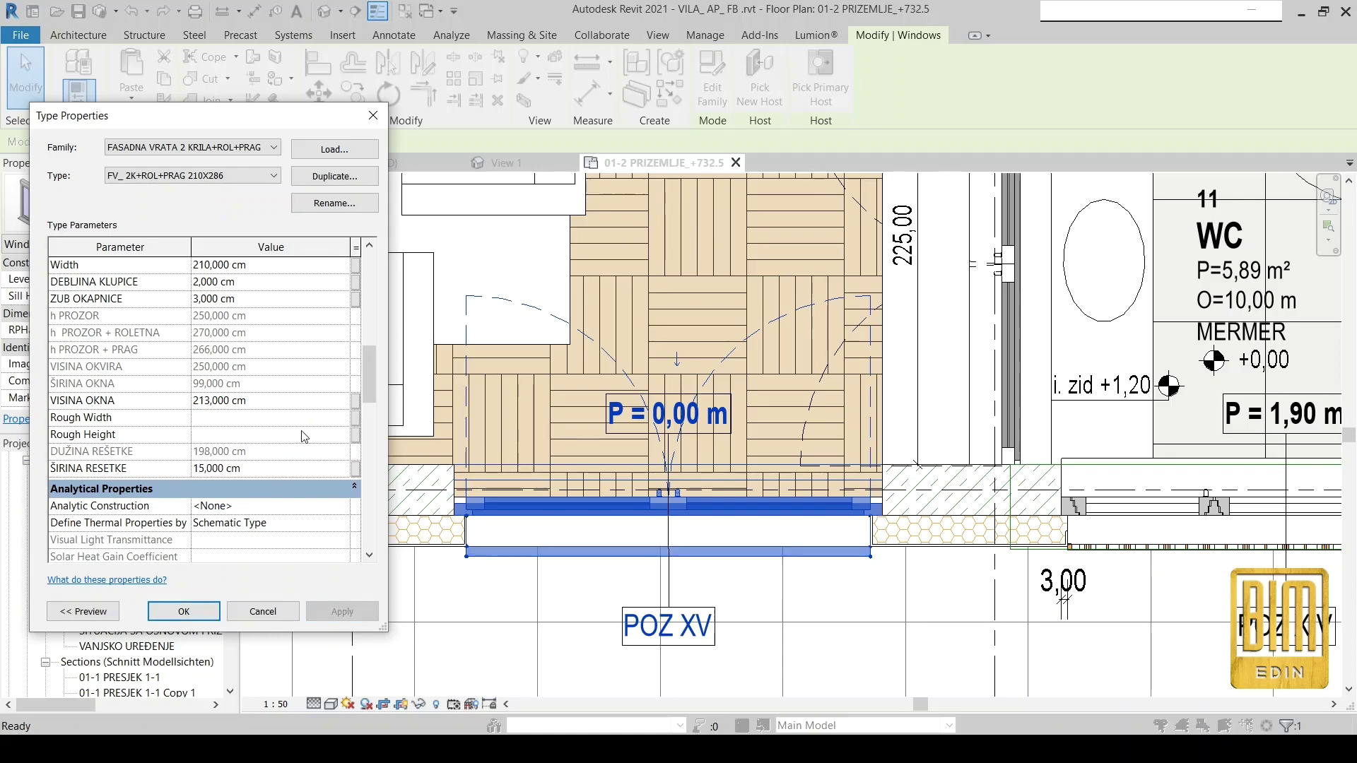
Set facade overlaps DESNI 3, DONJI -2, GORNJI 3, LIJEVI 3 cm and apply.
{"action": "scroll", "coordinate": [305, 436], "scroll_direction": "down", "scroll_amount": 5}
{"action": "scroll", "coordinate": [298, 434], "scroll_direction": "down", "scroll_amount": 3}
{"action": "scroll", "coordinate": [299, 434], "scroll_direction": "down", "scroll_amount": 3}
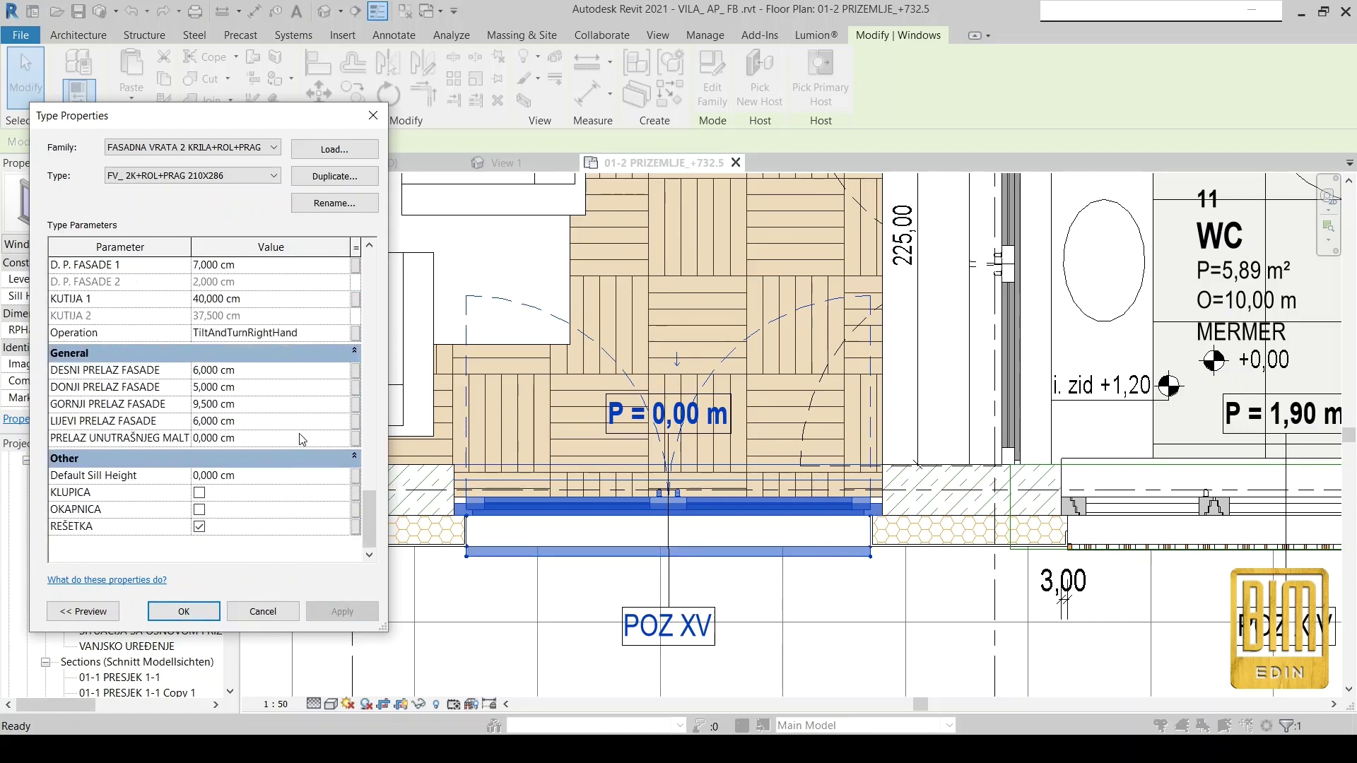
{"action": "left_click", "coordinate": [258, 371]}
{"action": "type", "text": "3"}
{"action": "left_click", "coordinate": [272, 388]}
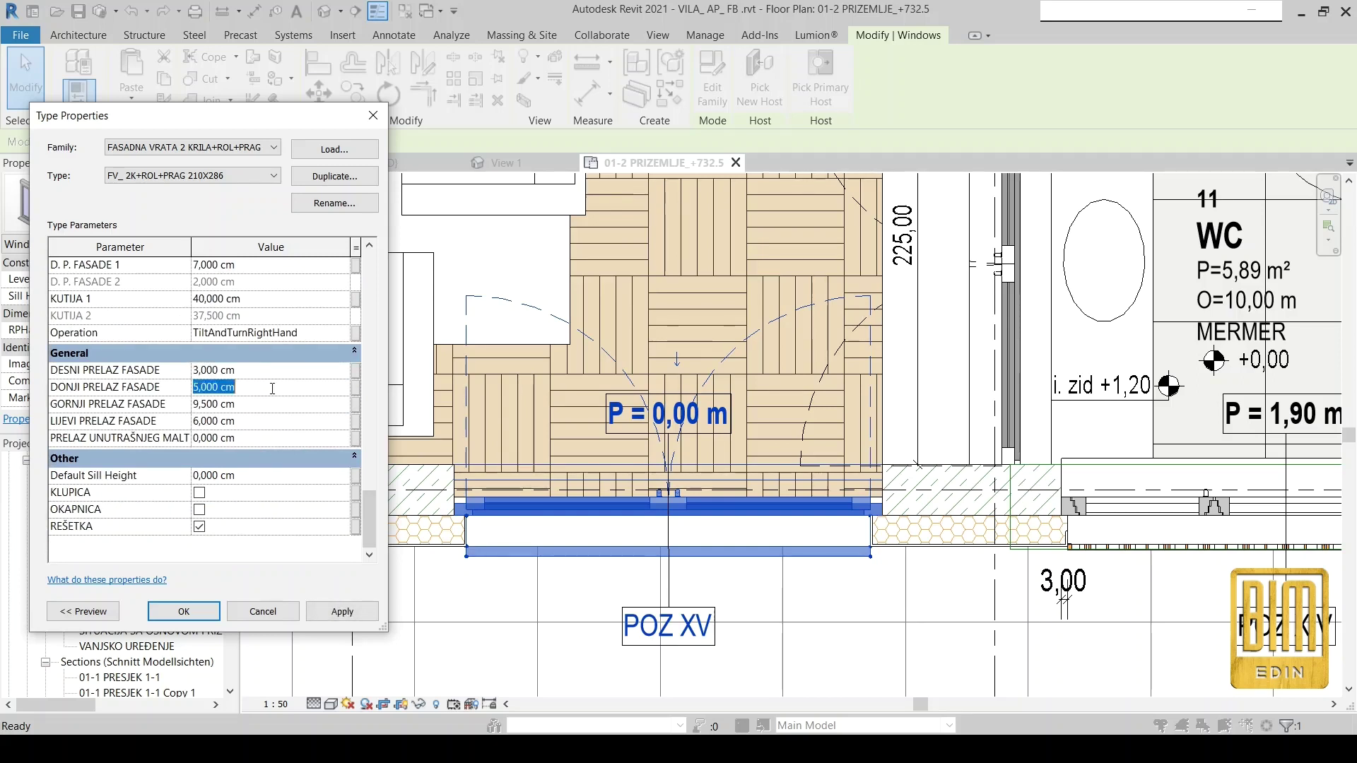
{"action": "type", "text": "-2"}
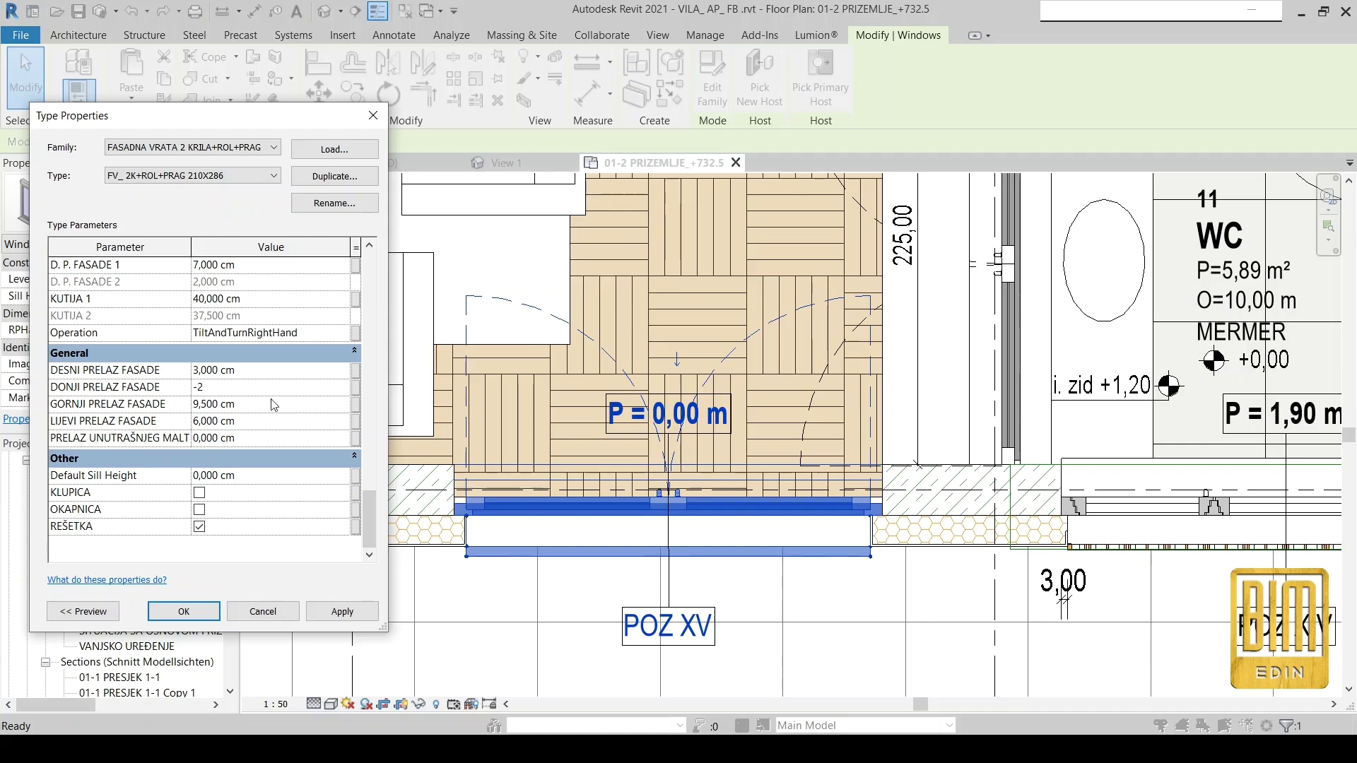
{"action": "left_click", "coordinate": [274, 405]}
{"action": "type", "text": "3"}
{"action": "left_click", "coordinate": [268, 420]}
{"action": "type", "text": "3"}
{"action": "left_click", "coordinate": [342, 611]}
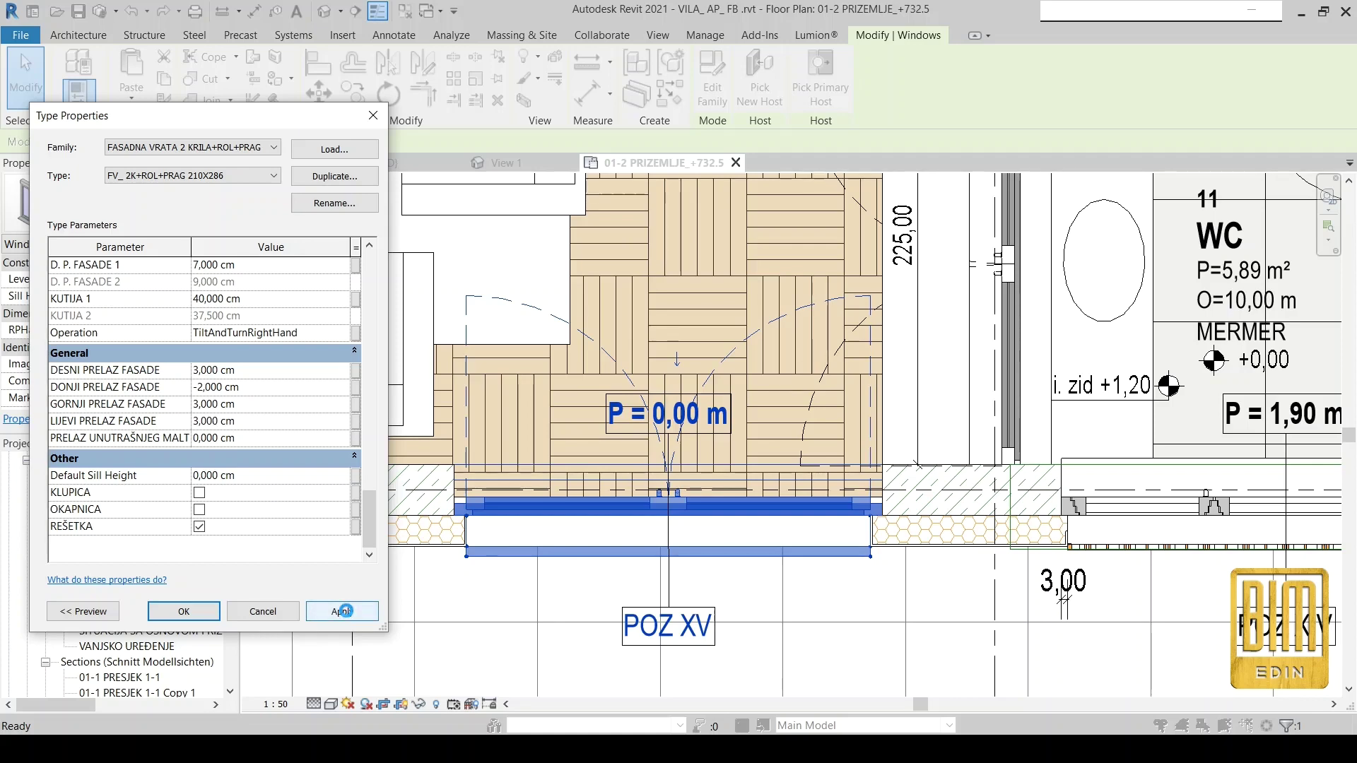
{"action": "left_click", "coordinate": [344, 610]}
{"action": "left_click", "coordinate": [260, 612]}
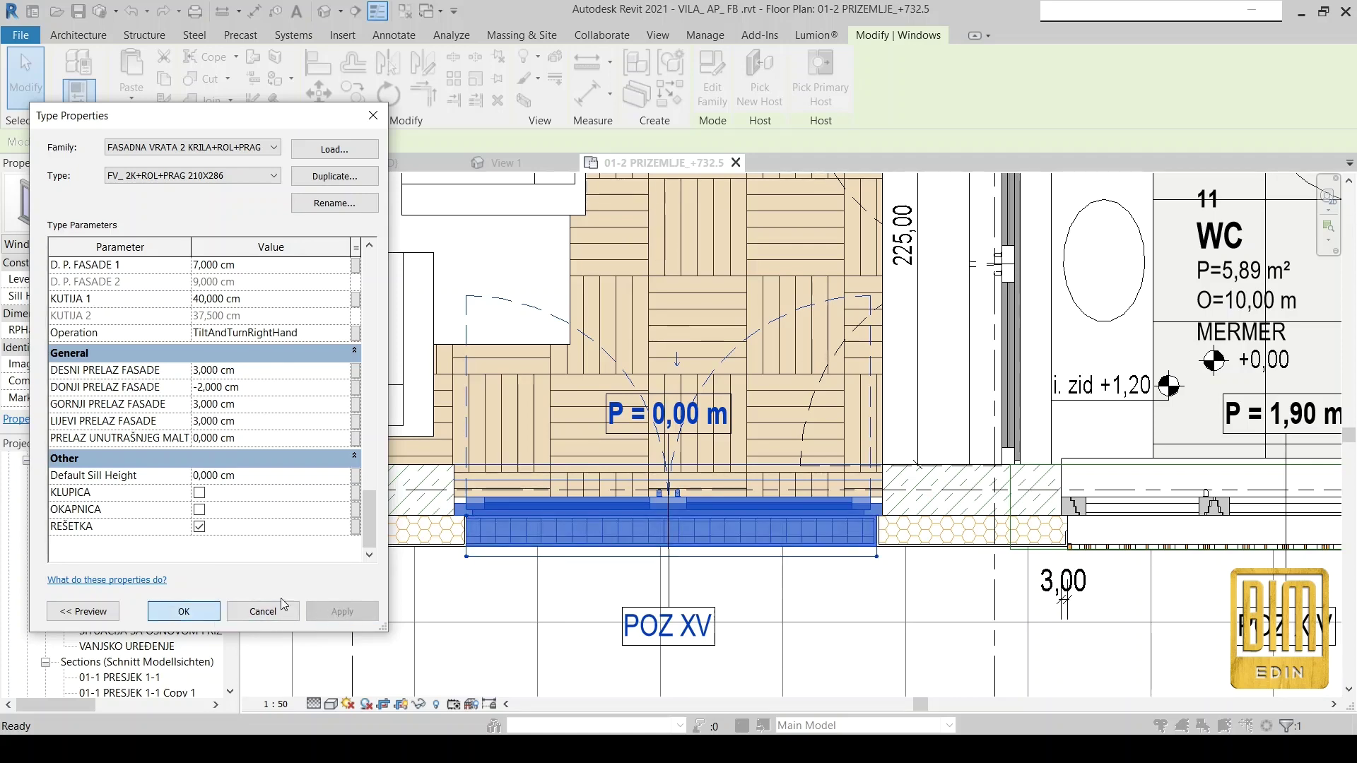
{"action": "scroll", "coordinate": [467, 509], "scroll_direction": "up", "scroll_amount": 2}
{"action": "scroll", "coordinate": [458, 497], "scroll_direction": "up", "scroll_amount": 3}
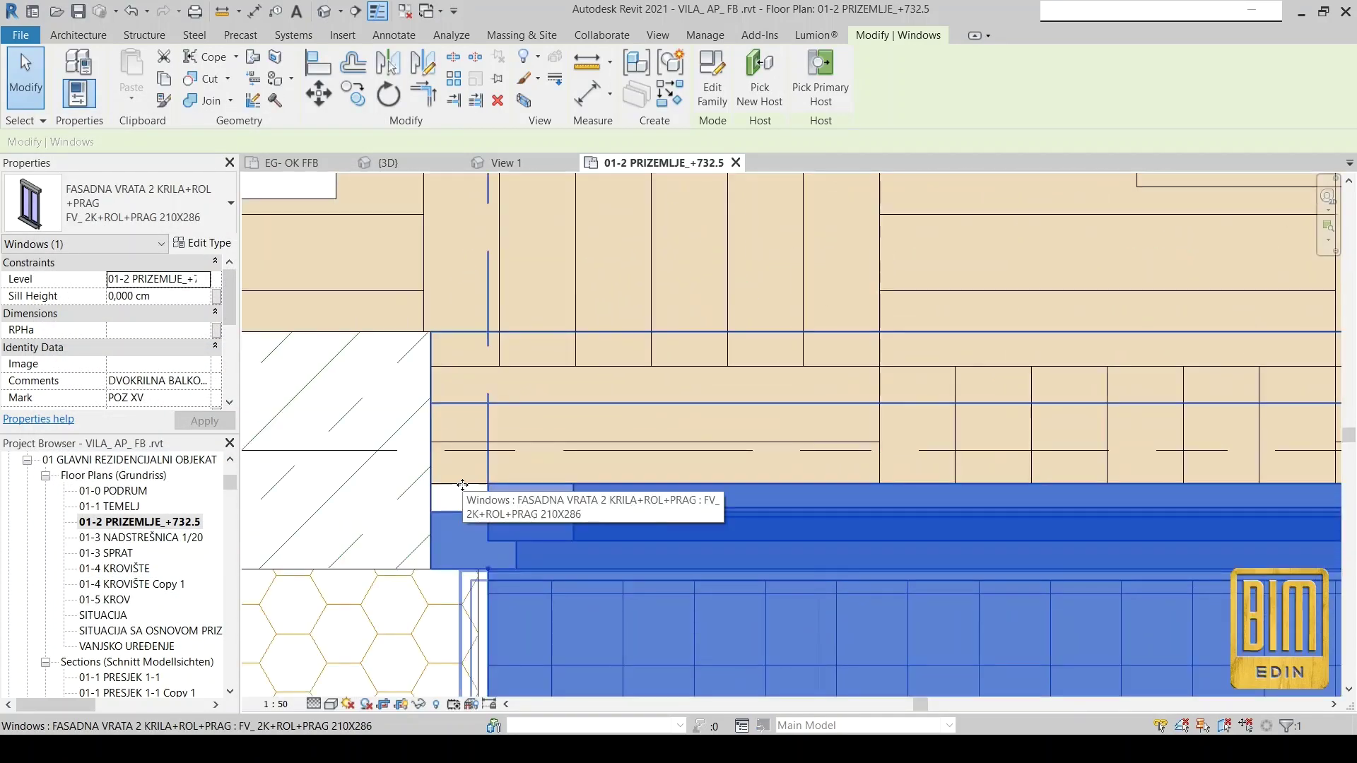
Align the PRIZEMLJE_PARKET_16 boundary edge to the wall face at POZ XV and finish the sketch.
{"action": "left_click", "coordinate": [462, 480]}
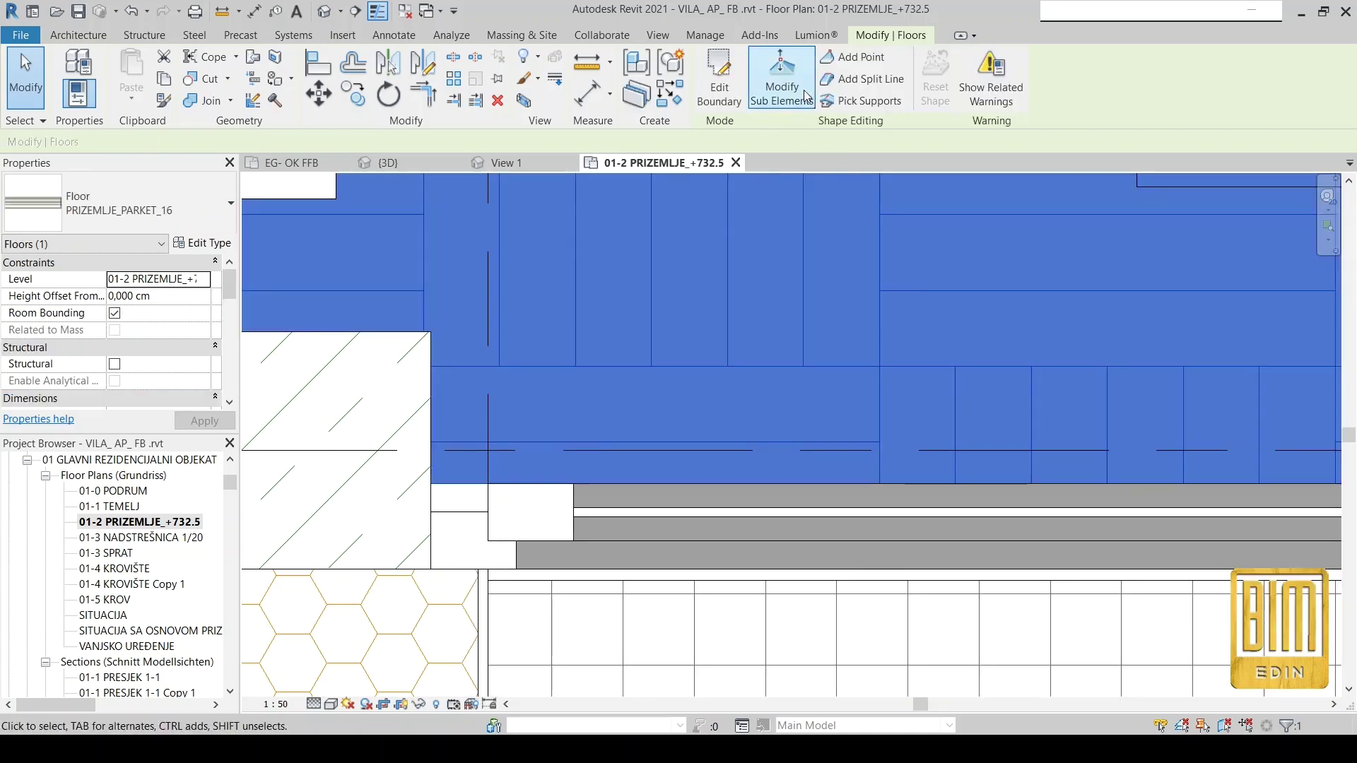
{"action": "left_click", "coordinate": [718, 78]}
{"action": "key", "text": "a"}
{"action": "key", "text": "l"}
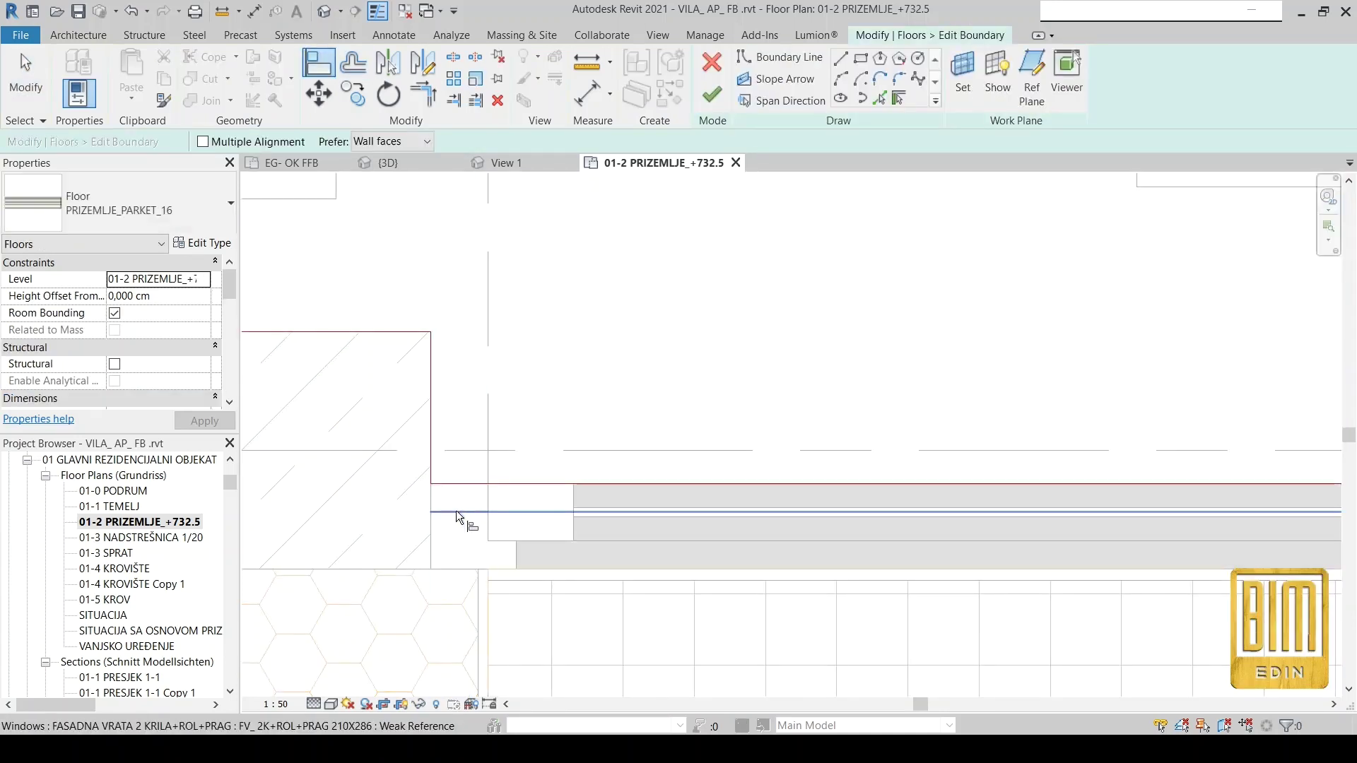
{"action": "left_click", "coordinate": [455, 511]}
{"action": "left_click", "coordinate": [470, 485]}
{"action": "left_click", "coordinate": [715, 93]}
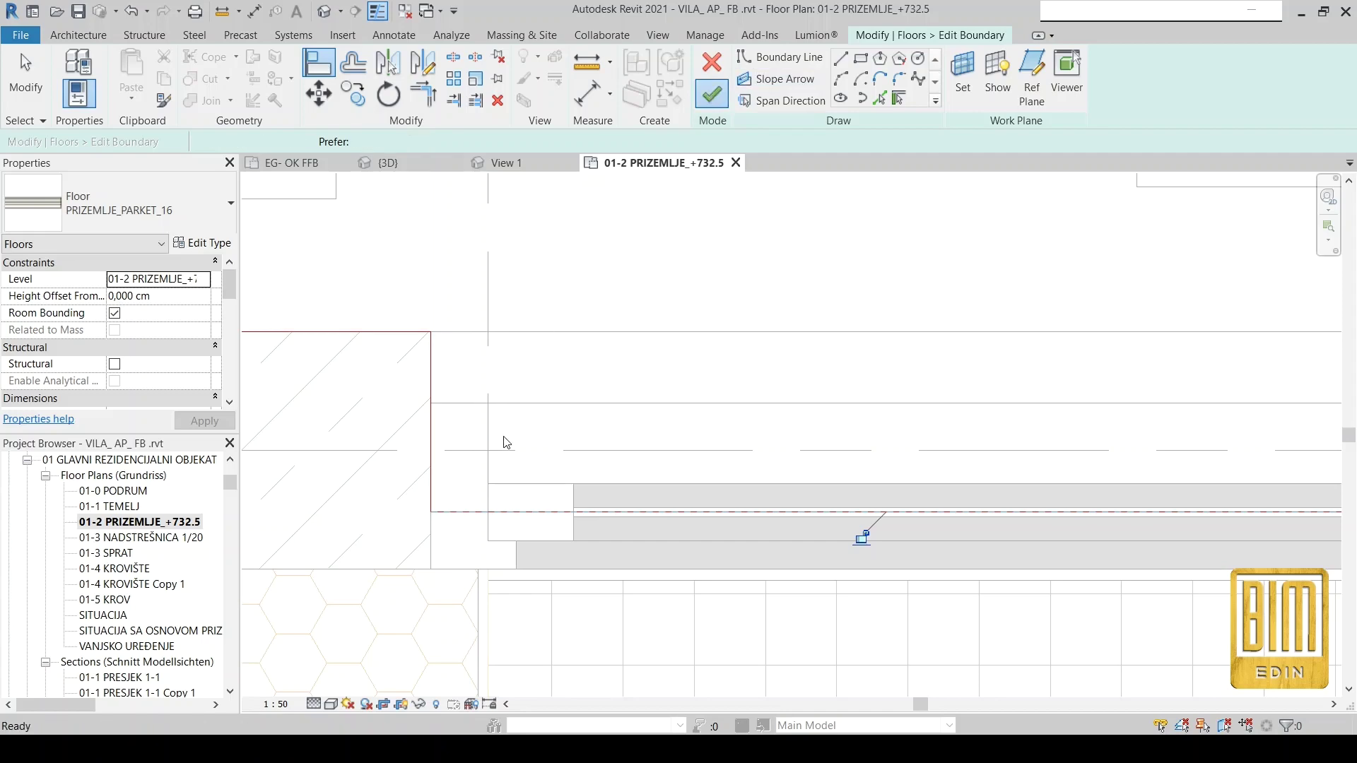
{"action": "scroll", "coordinate": [533, 374], "scroll_direction": "down", "scroll_amount": 2}
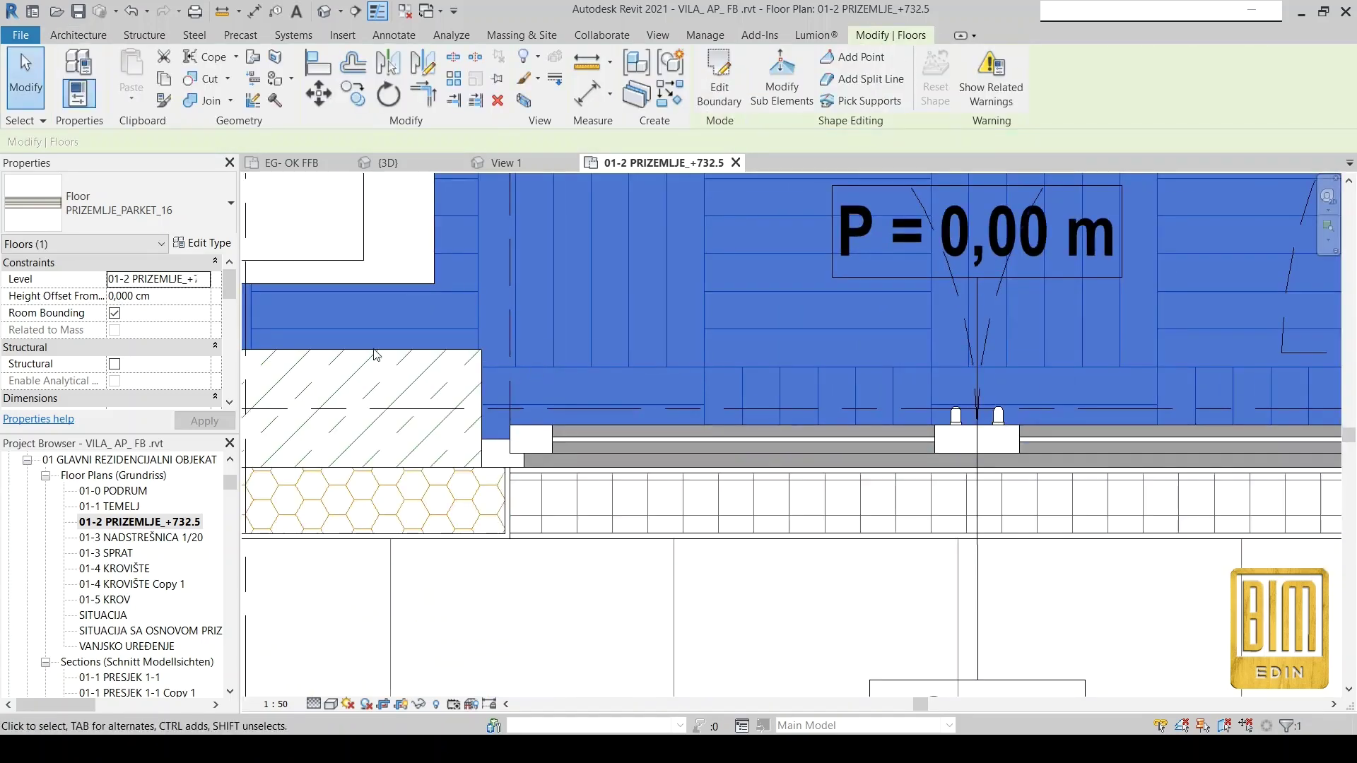
{"action": "key", "text": "Escape"}
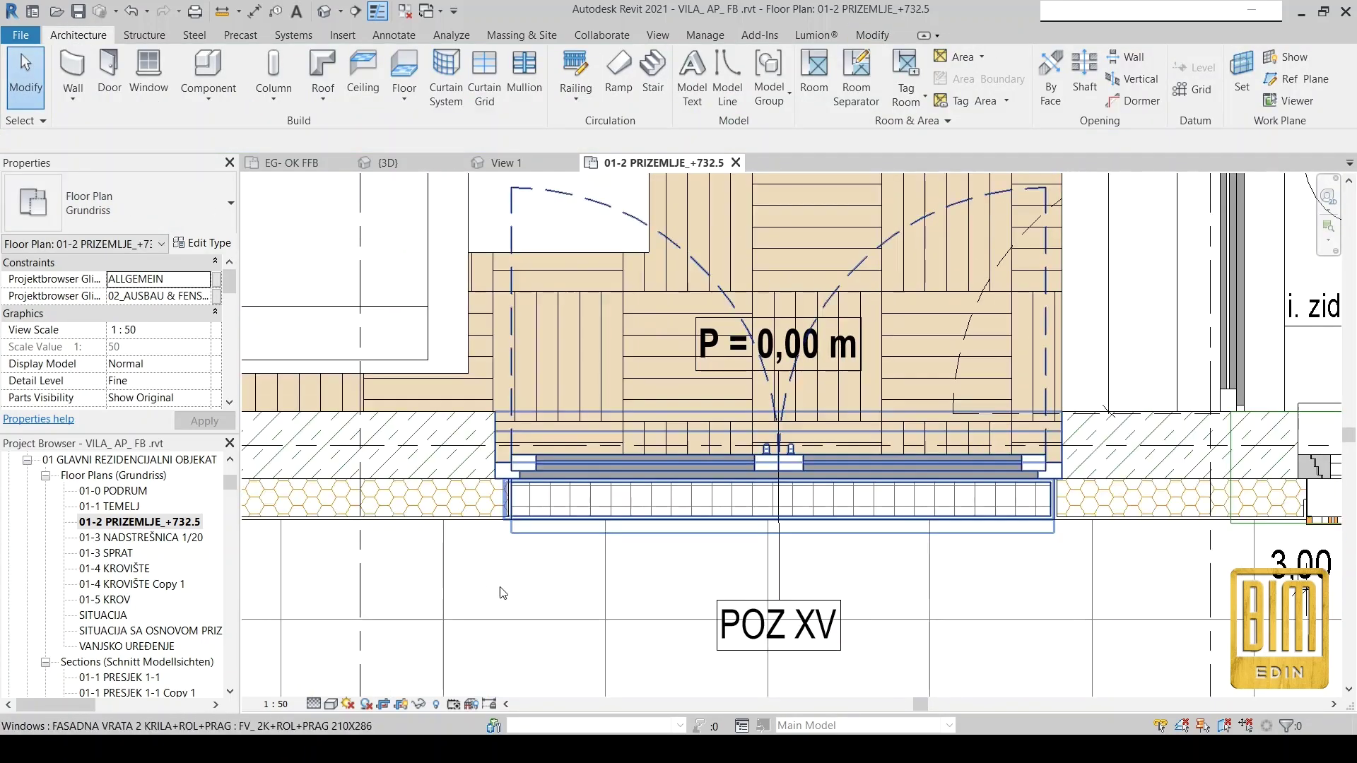
{"action": "left_click", "coordinate": [564, 489]}
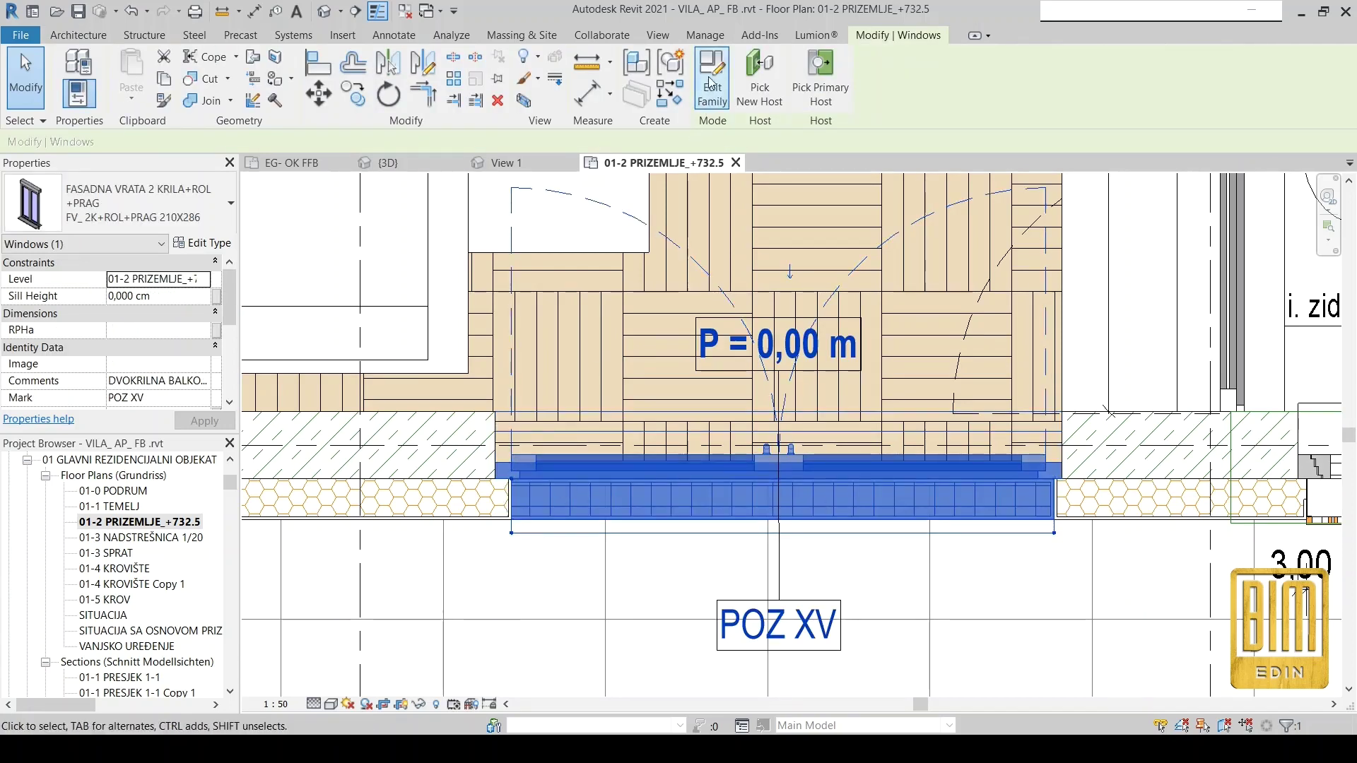
Open the window's family on its Ref. Level plan with geometry visible.
{"action": "left_click", "coordinate": [712, 78]}
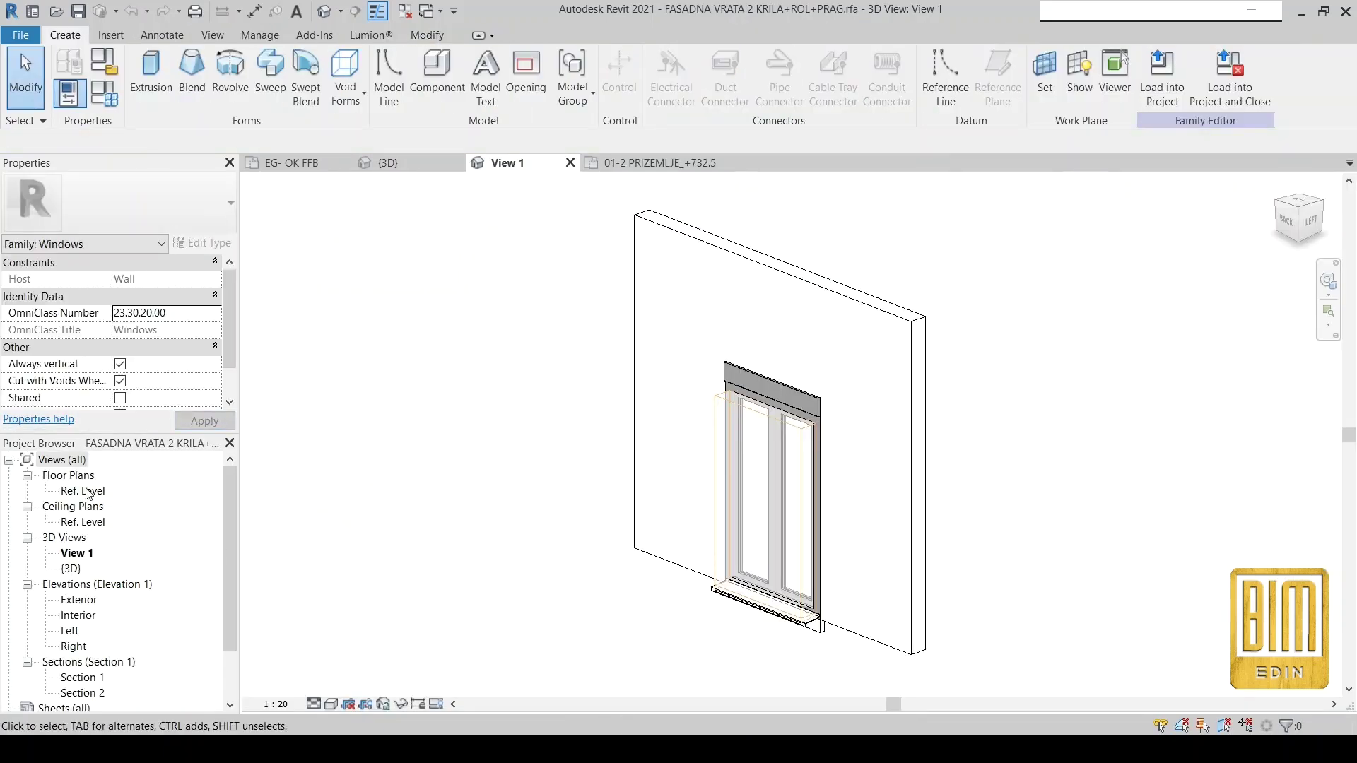
{"action": "double_click", "coordinate": [83, 490]}
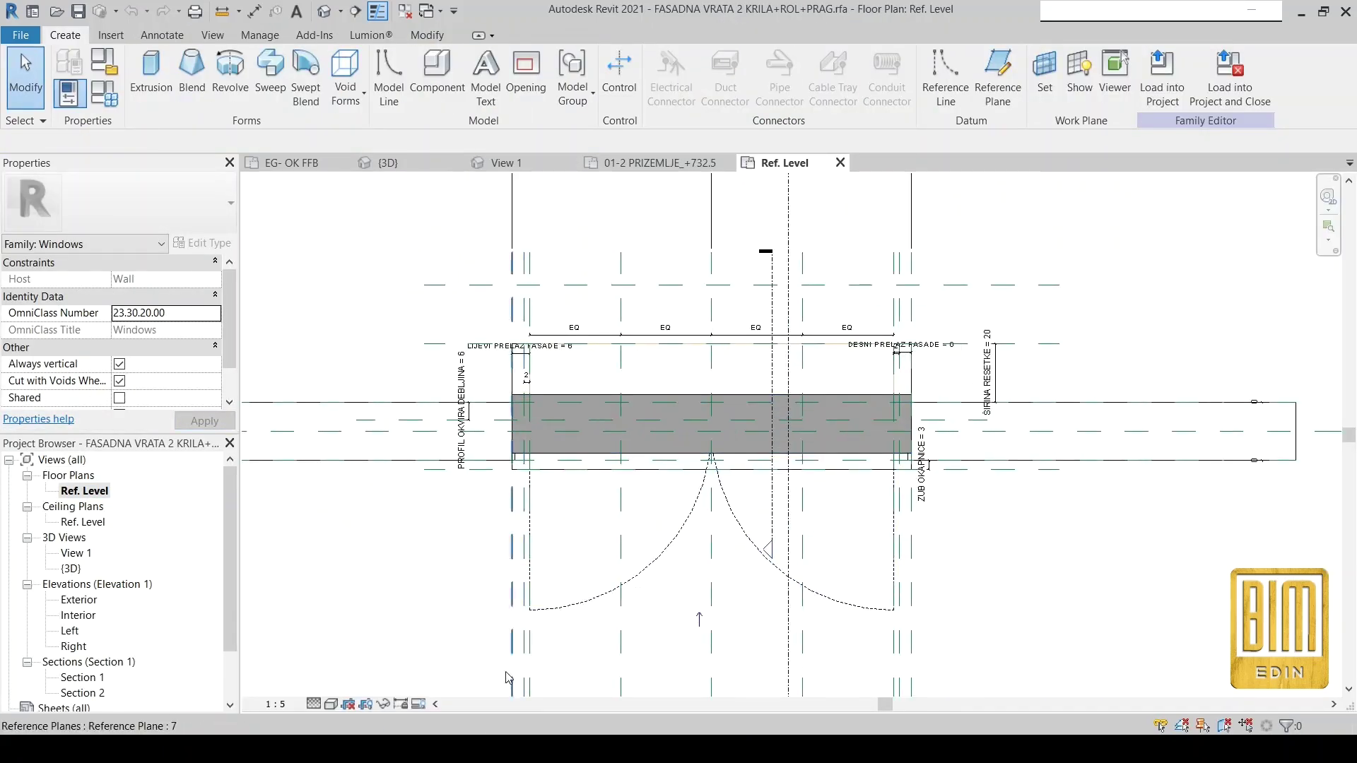
{"action": "left_click", "coordinate": [418, 704]}
{"action": "left_click", "coordinate": [467, 668]}
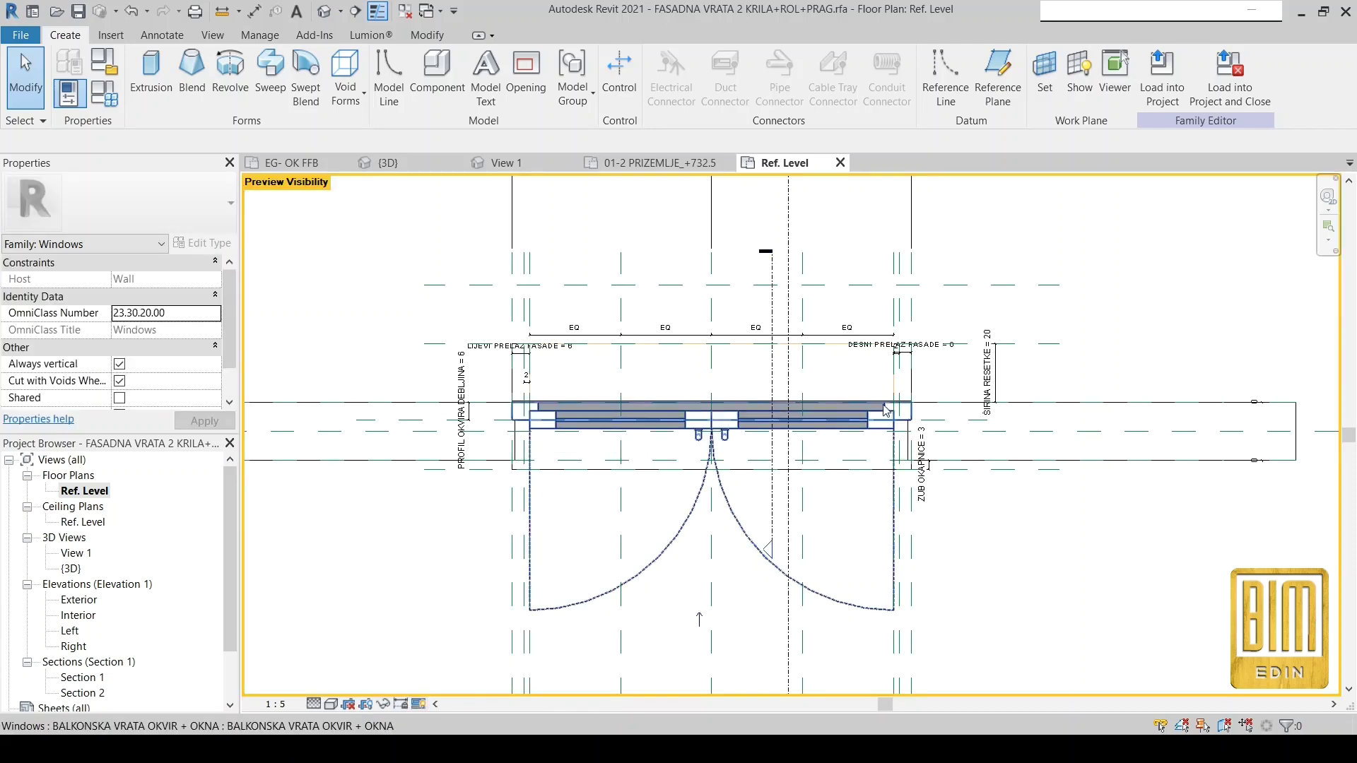
{"action": "scroll", "coordinate": [886, 410], "scroll_direction": "up", "scroll_amount": 3}
Set the DESNI PRELAZ FASADE dimension to 10 and adjust the void extrusion.
{"action": "left_click", "coordinate": [885, 348]}
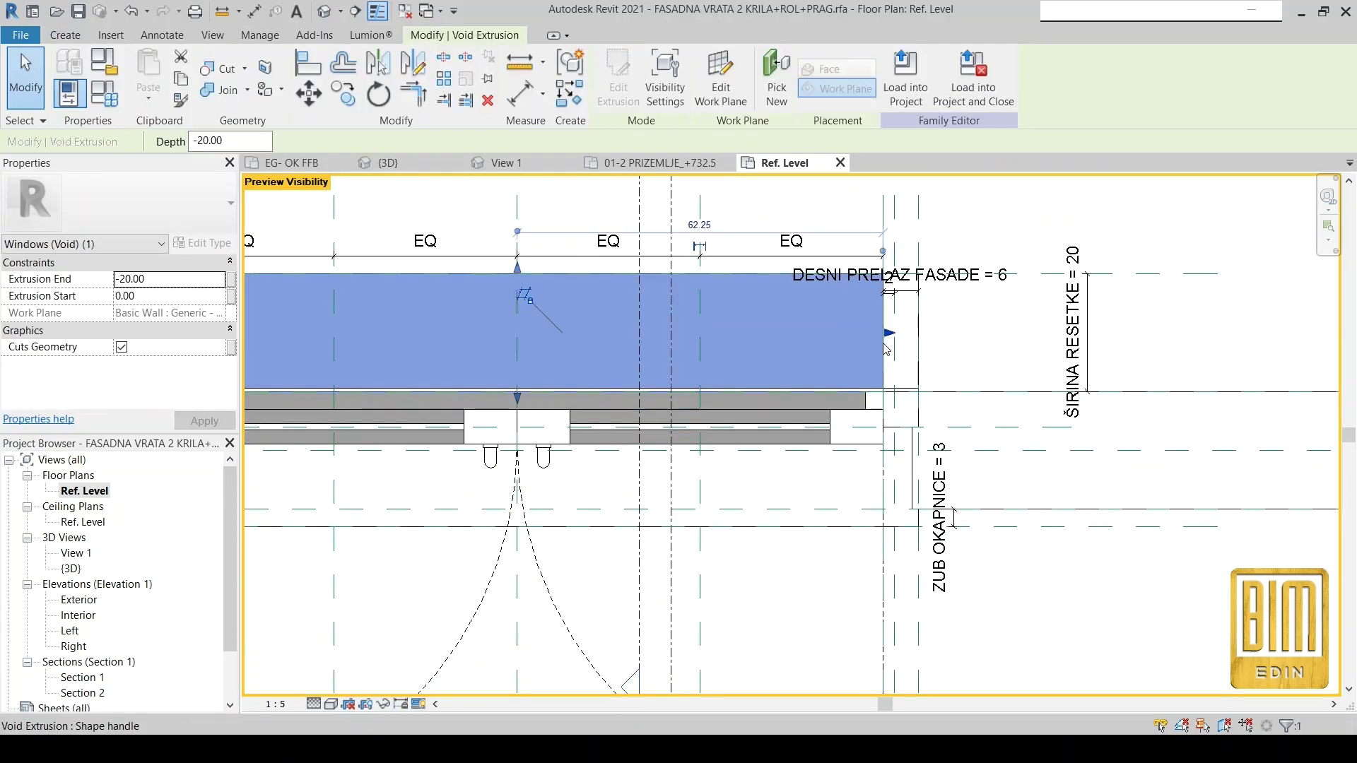
{"action": "left_click", "coordinate": [950, 275]}
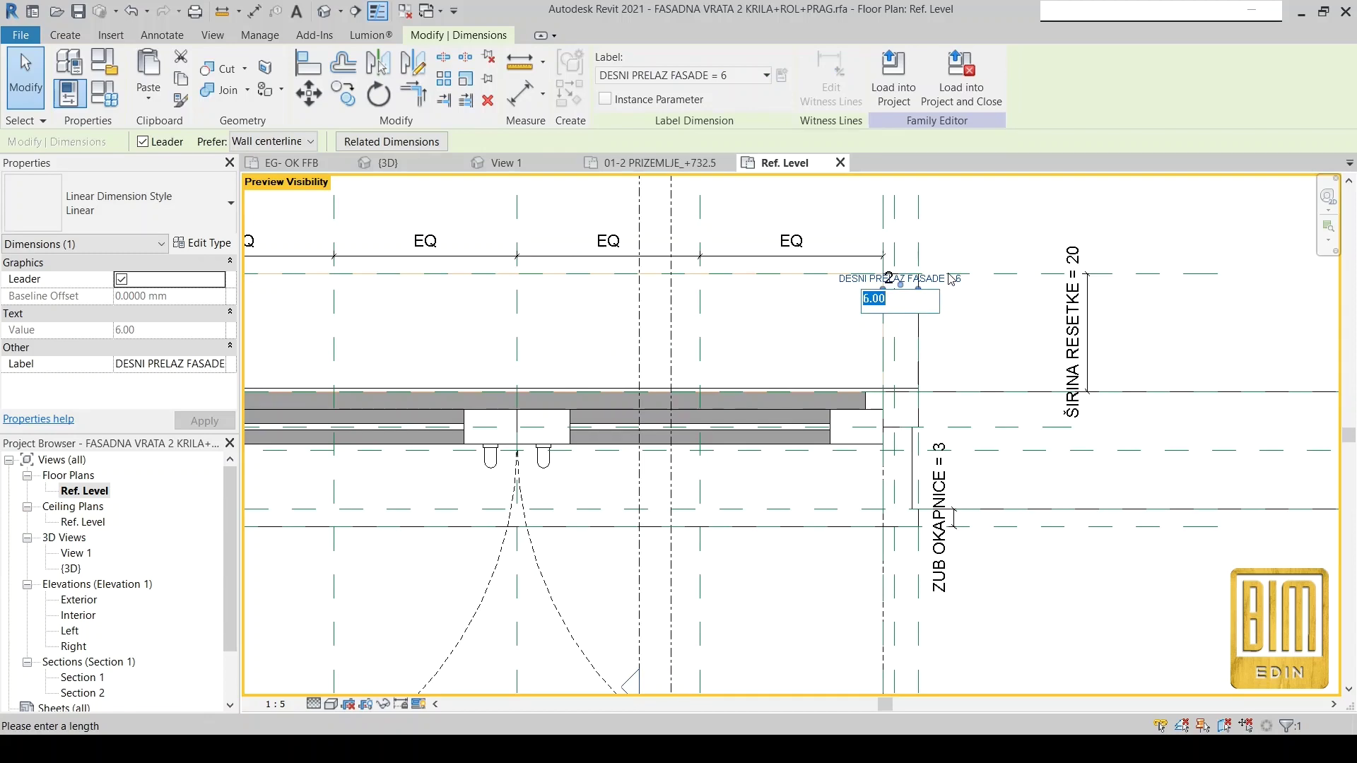
{"action": "type", "text": "10"}
{"action": "key", "text": "Return"}
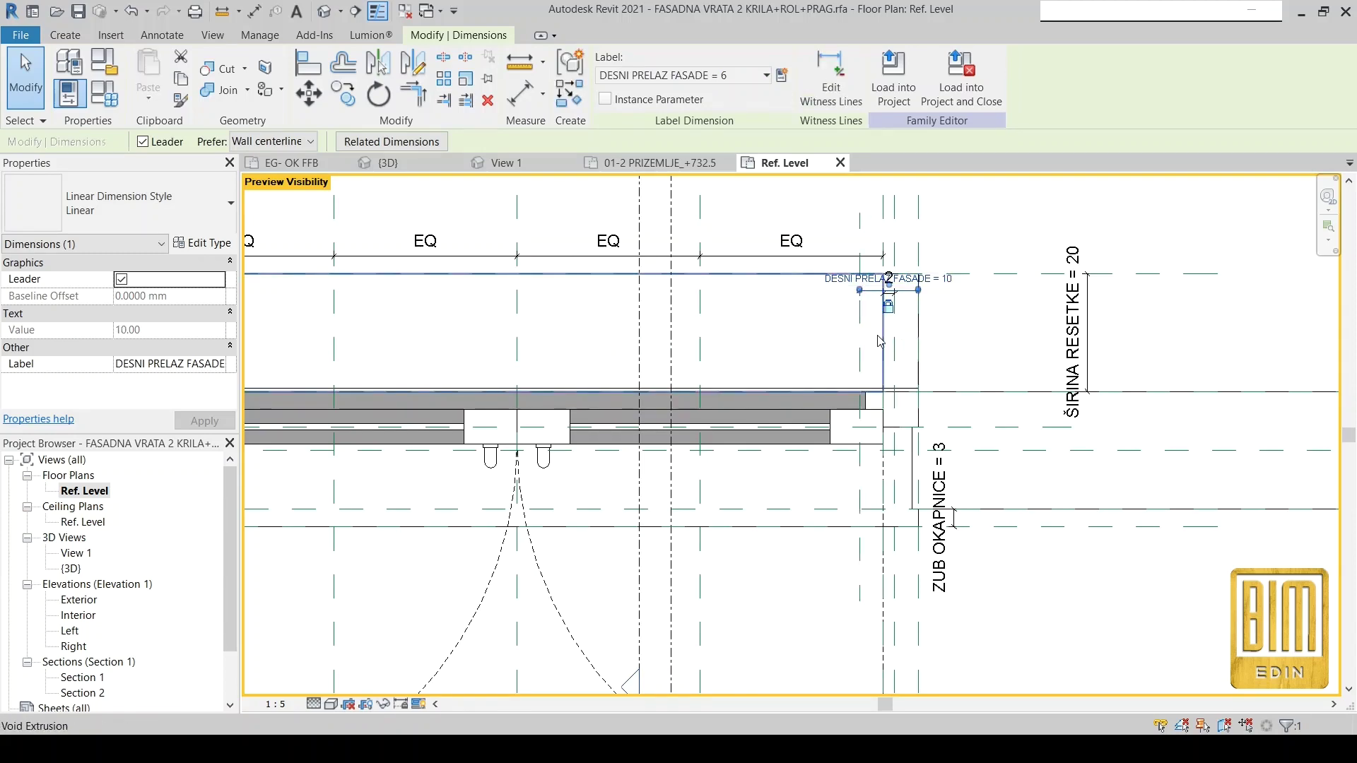
{"action": "left_click", "coordinate": [879, 341]}
{"action": "scroll", "coordinate": [879, 341], "scroll_direction": "up", "scroll_amount": 2}
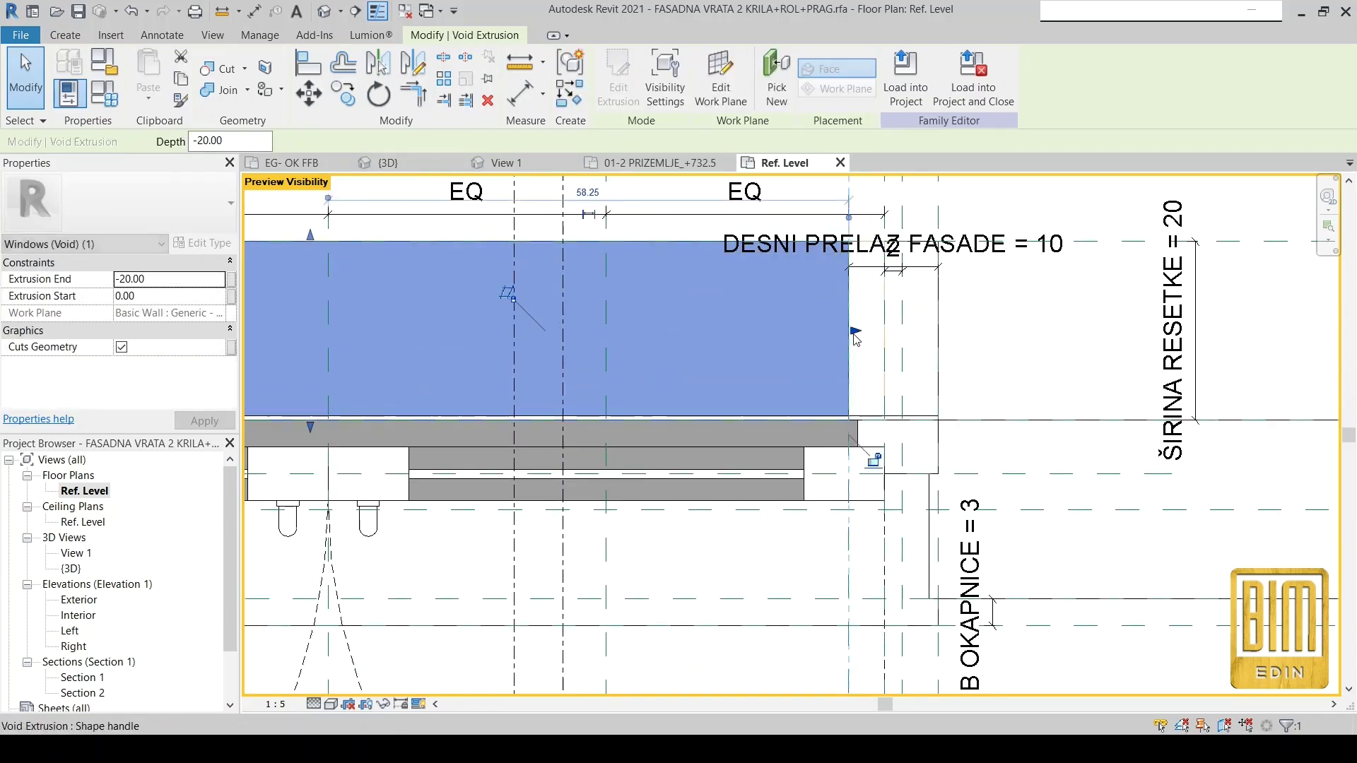
{"action": "mouse_move", "coordinate": [855, 337]}
{"action": "left_mouse_down"}
{"action": "mouse_move", "coordinate": [890, 338]}
{"action": "mouse_move", "coordinate": [853, 333]}
{"action": "left_mouse_up"}
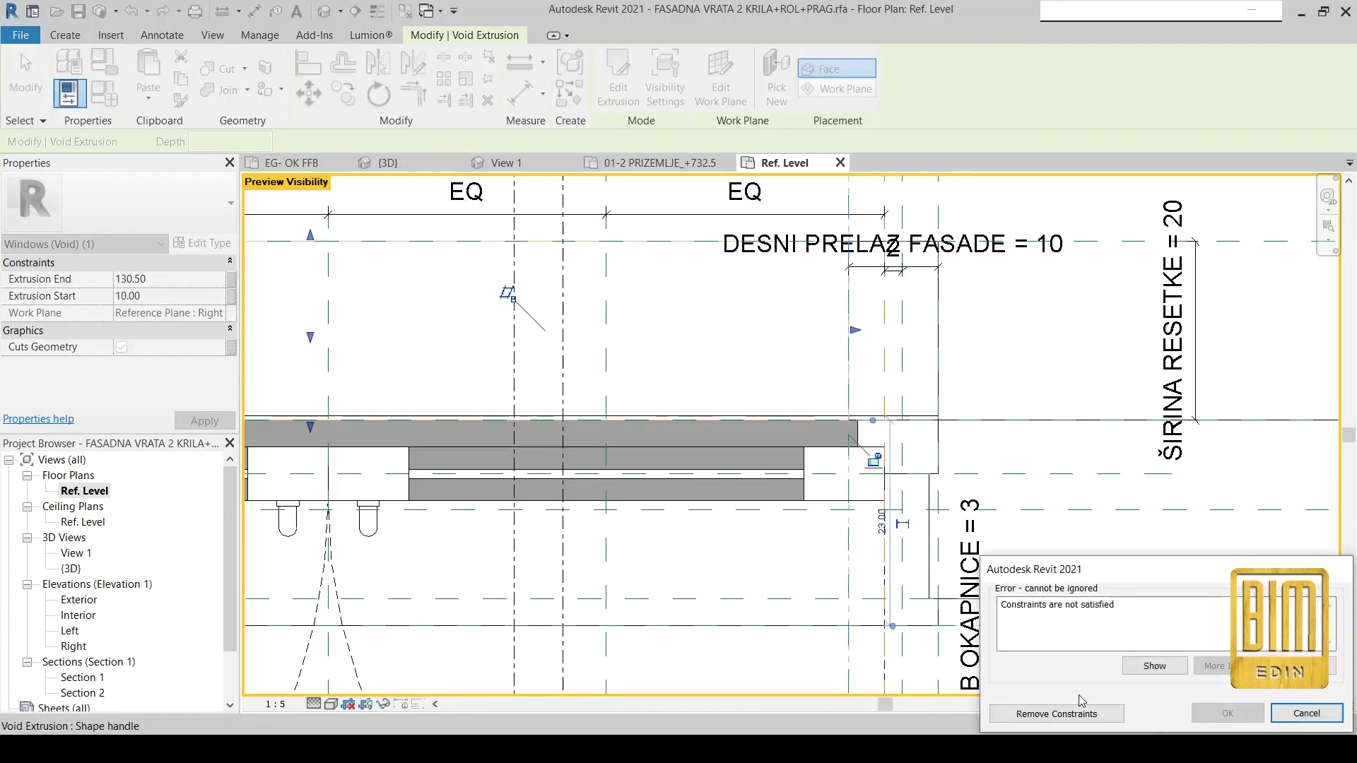
{"action": "left_click", "coordinate": [1070, 713]}
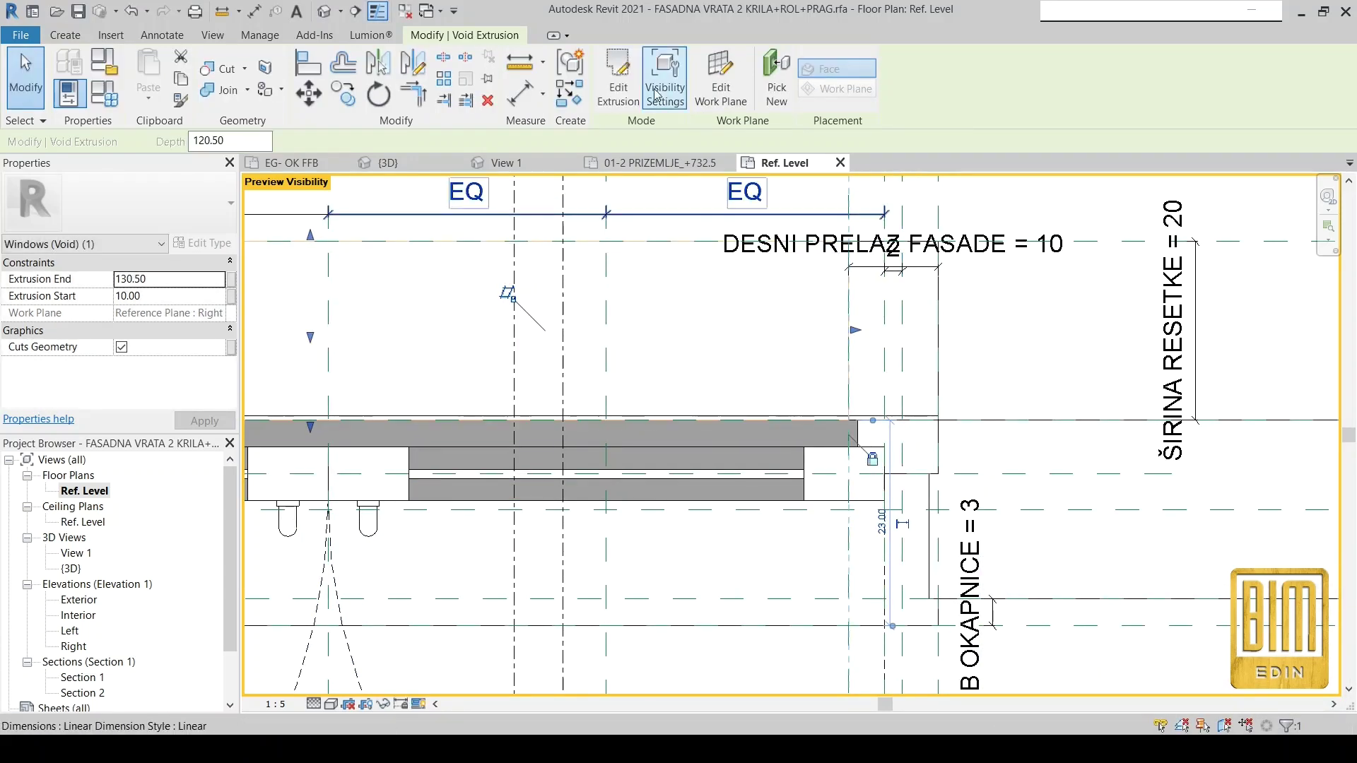
{"action": "key", "text": "Escape"}
{"action": "left_click", "coordinate": [616, 77]}
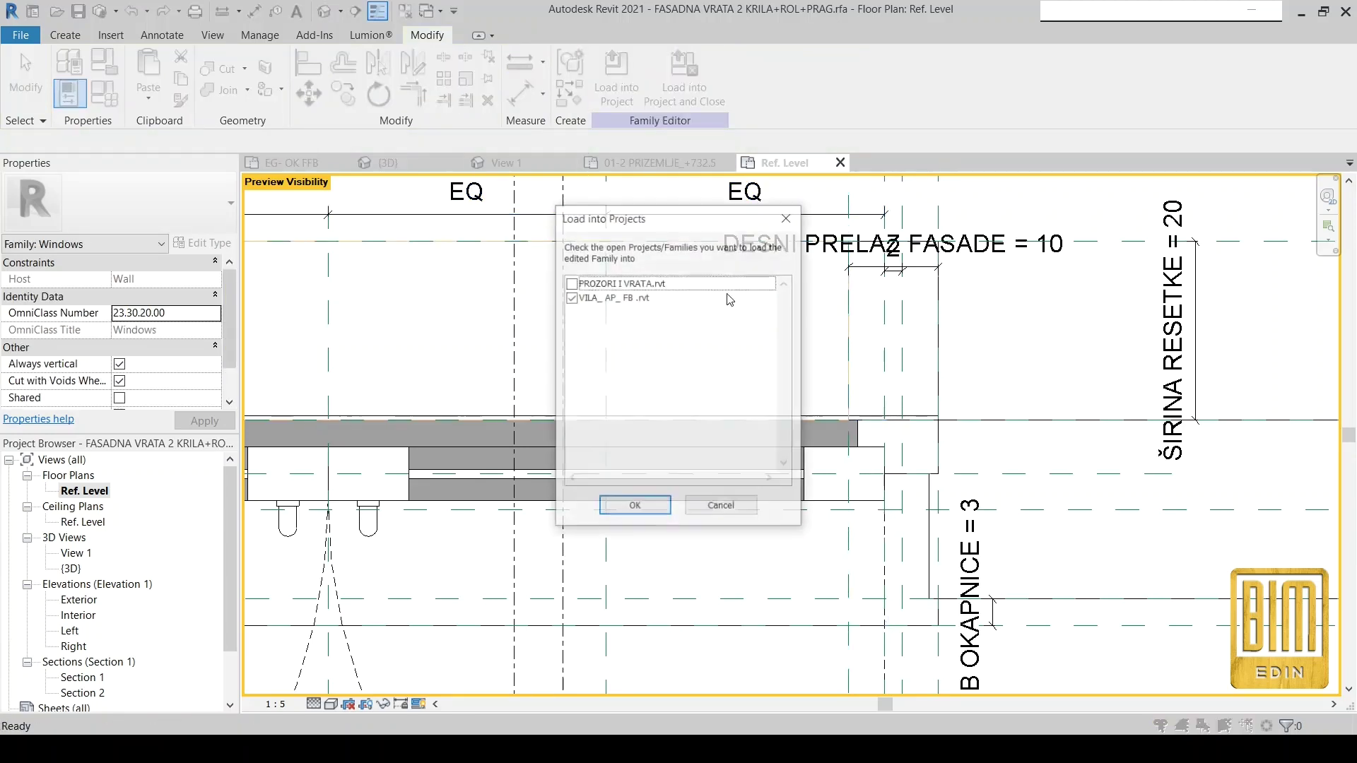
{"action": "left_click", "coordinate": [636, 506]}
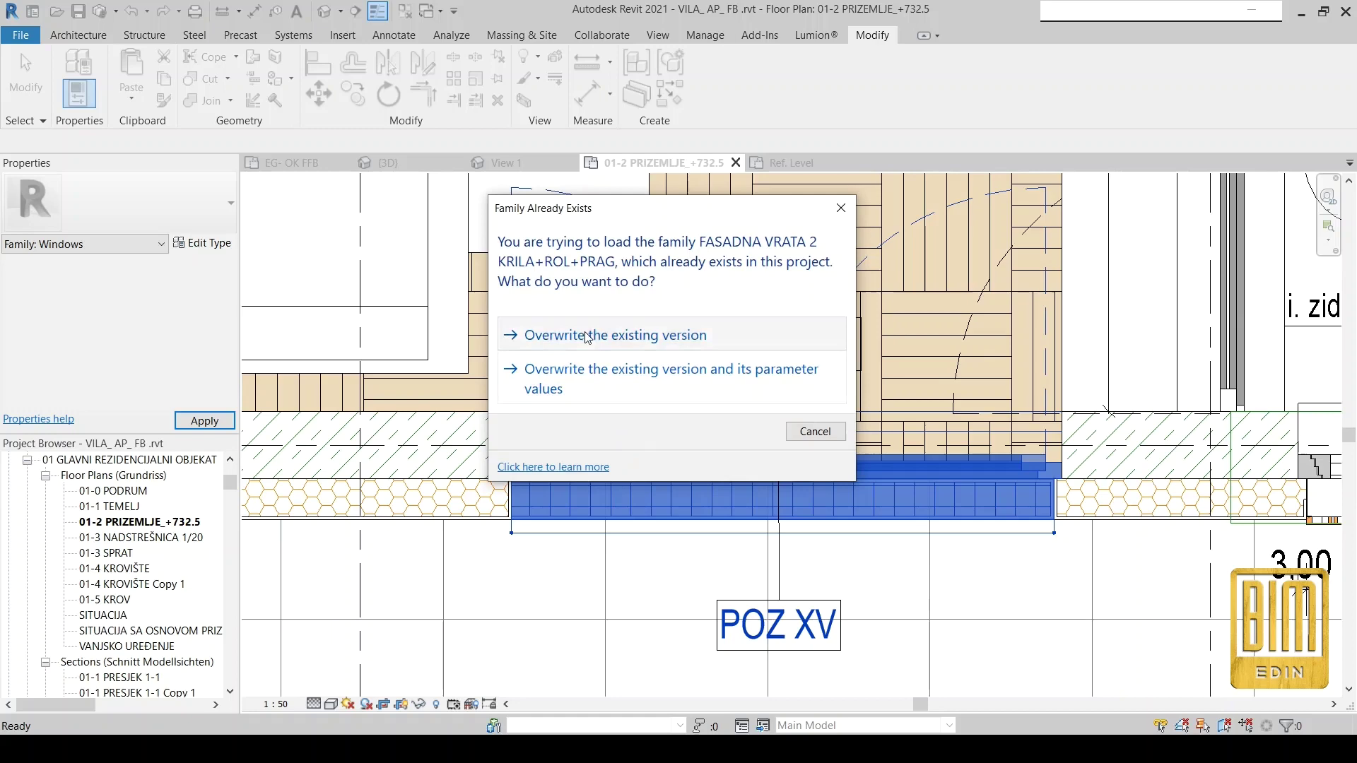
{"action": "left_click", "coordinate": [714, 335]}
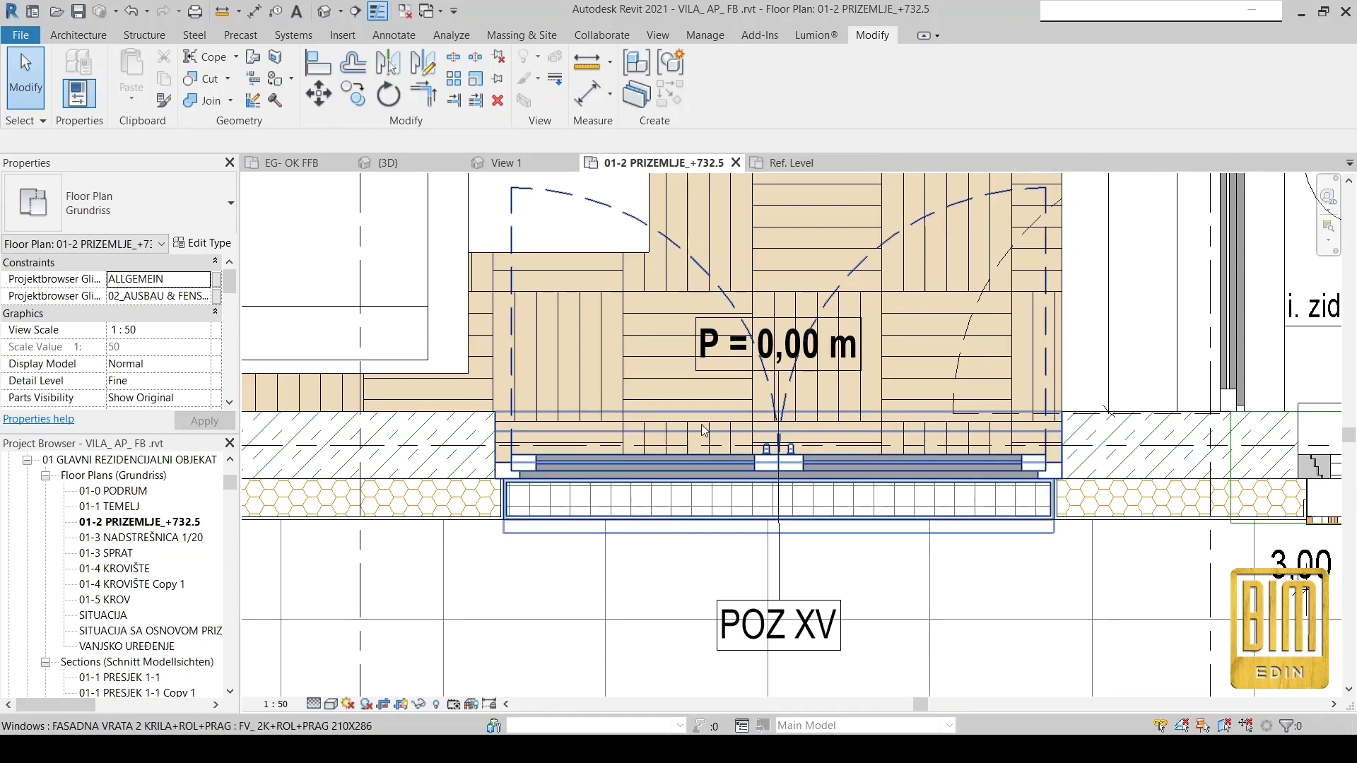
{"action": "scroll", "coordinate": [724, 440], "scroll_direction": "down", "scroll_amount": 3}
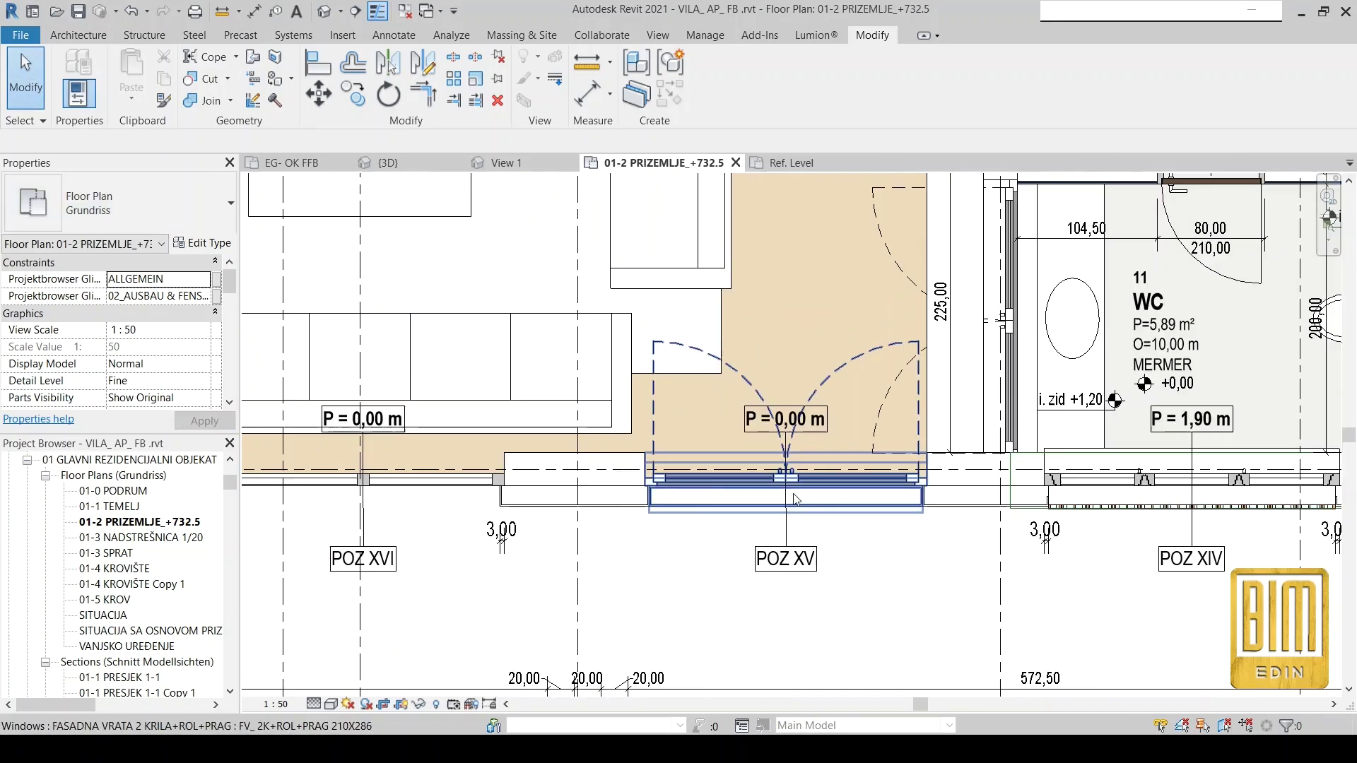
{"action": "scroll", "coordinate": [724, 440], "scroll_direction": "down", "scroll_amount": 2}
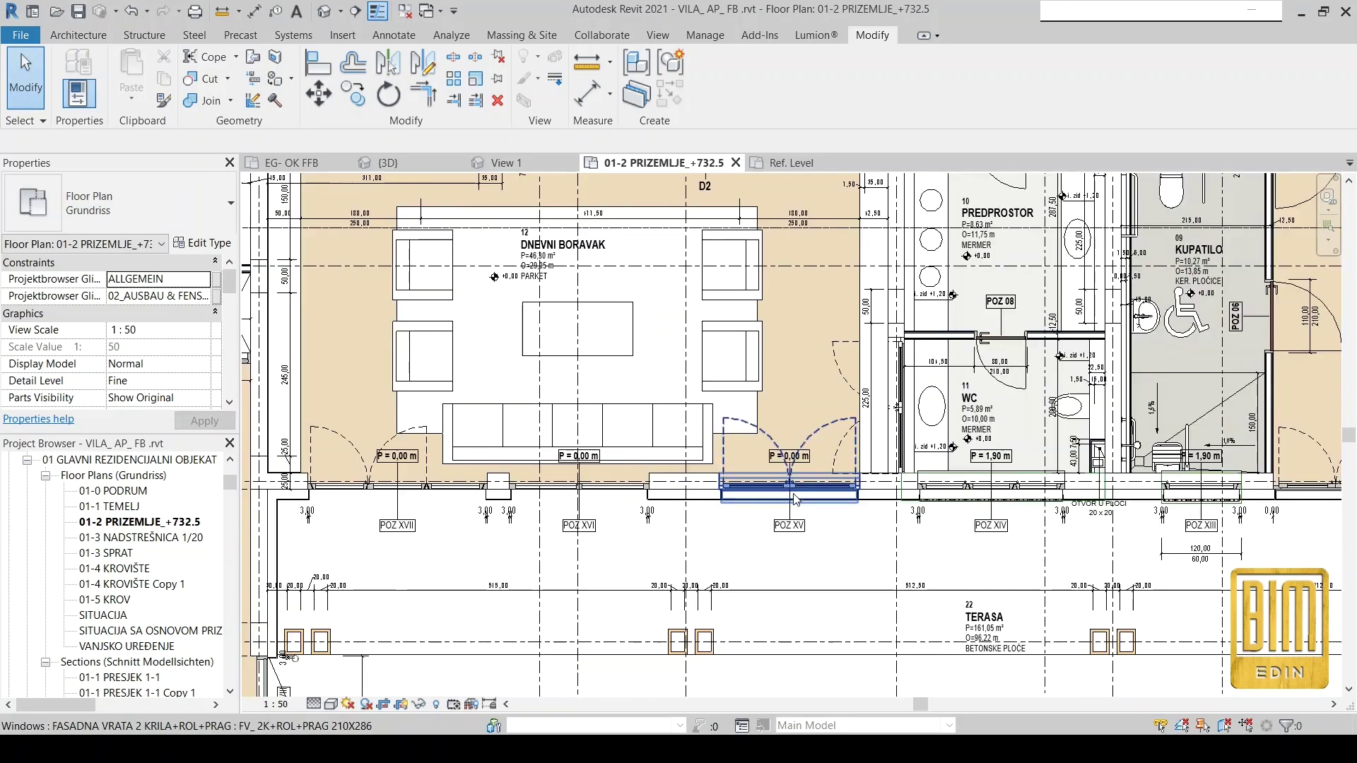
{"action": "left_click", "coordinate": [900, 399]}
{"action": "key", "text": "Escape"}
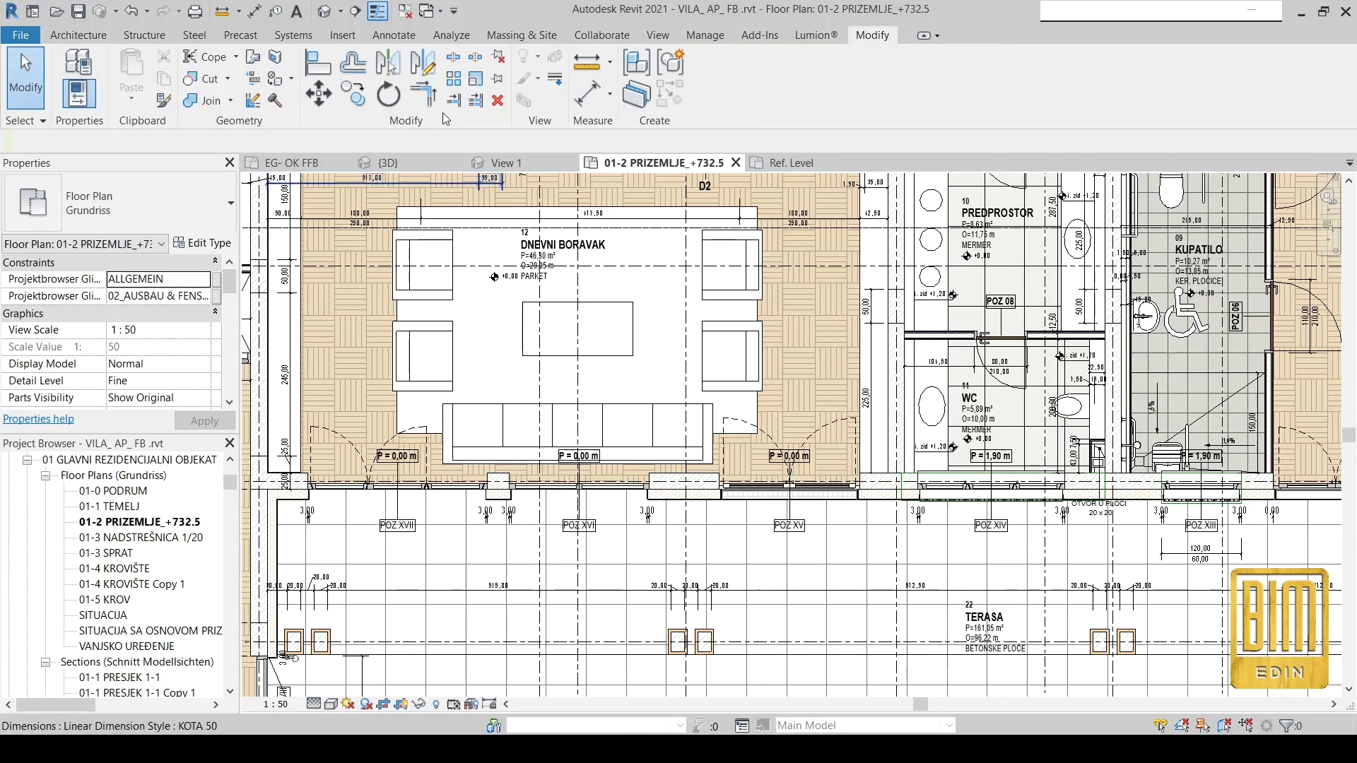
Draw a section line across the POZ XV facade window and go to the new Schnitt 2 view.
{"action": "left_click", "coordinate": [357, 11]}
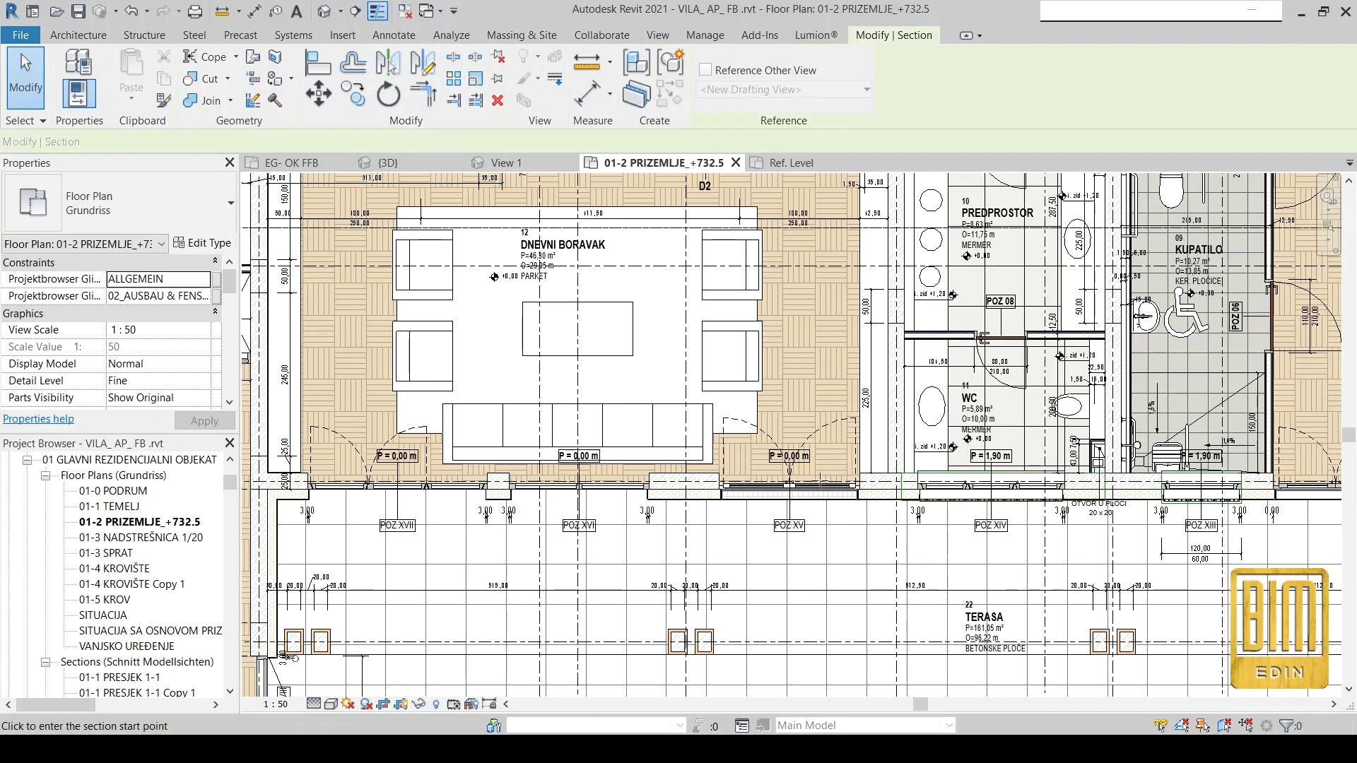
{"action": "left_click", "coordinate": [820, 565]}
{"action": "left_click", "coordinate": [820, 392]}
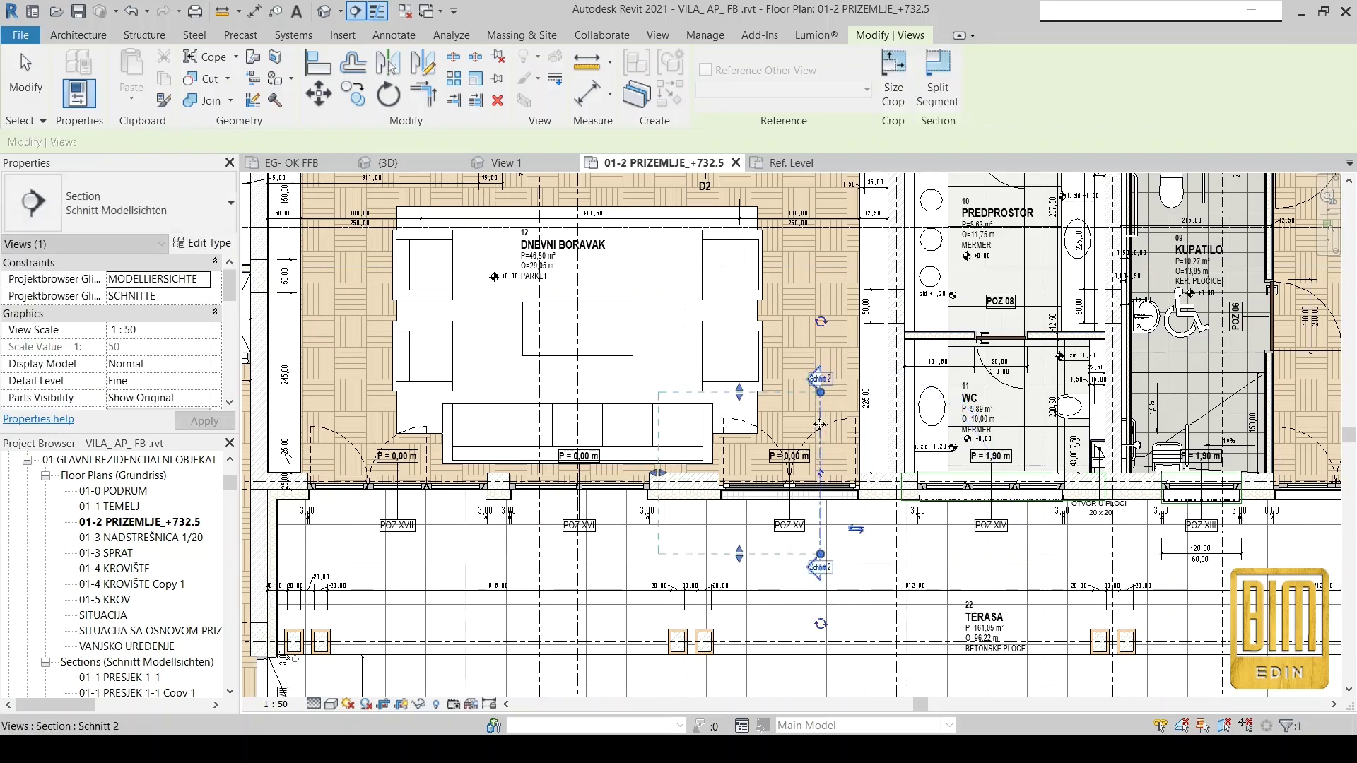
{"action": "right_click", "coordinate": [820, 392]}
{"action": "left_click", "coordinate": [870, 113]}
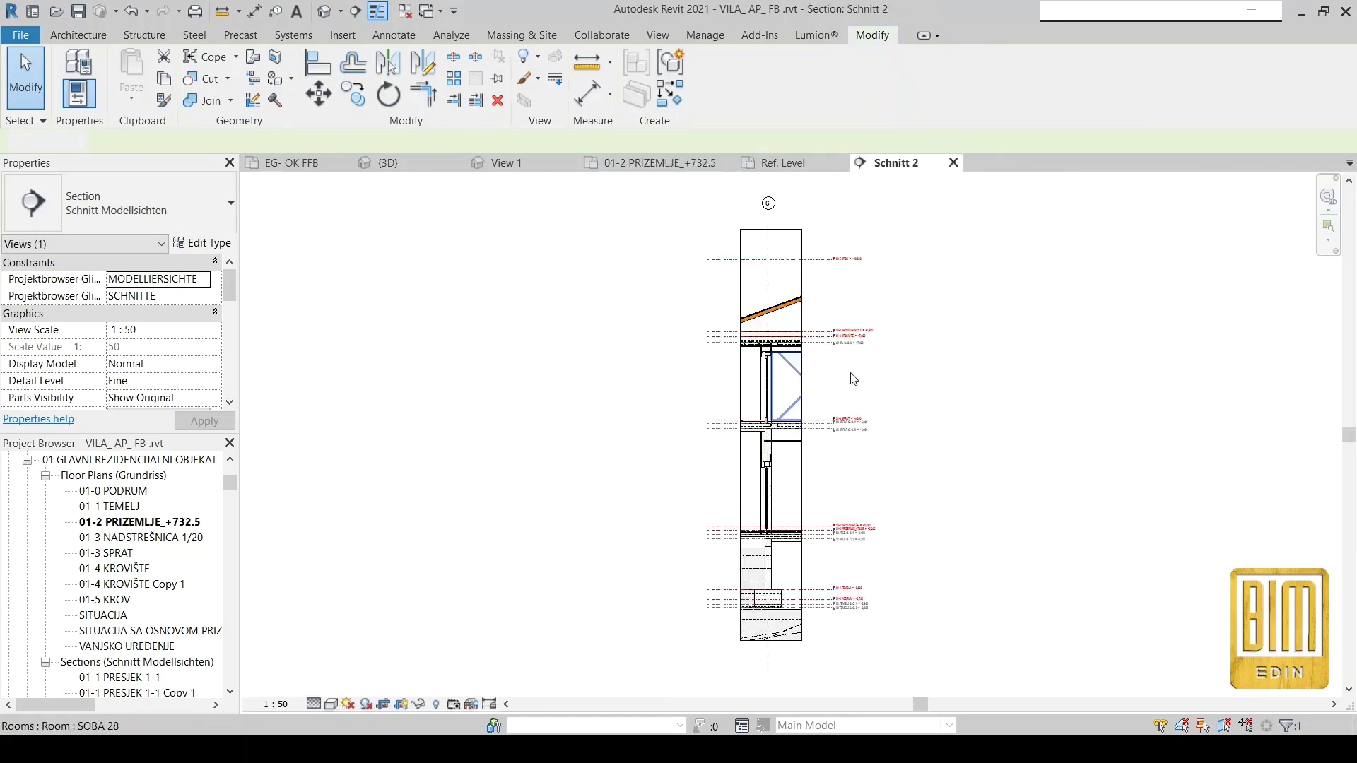
{"action": "scroll", "coordinate": [763, 477], "scroll_direction": "up", "scroll_amount": 3}
{"action": "scroll", "coordinate": [774, 431], "scroll_direction": "up", "scroll_amount": 2}
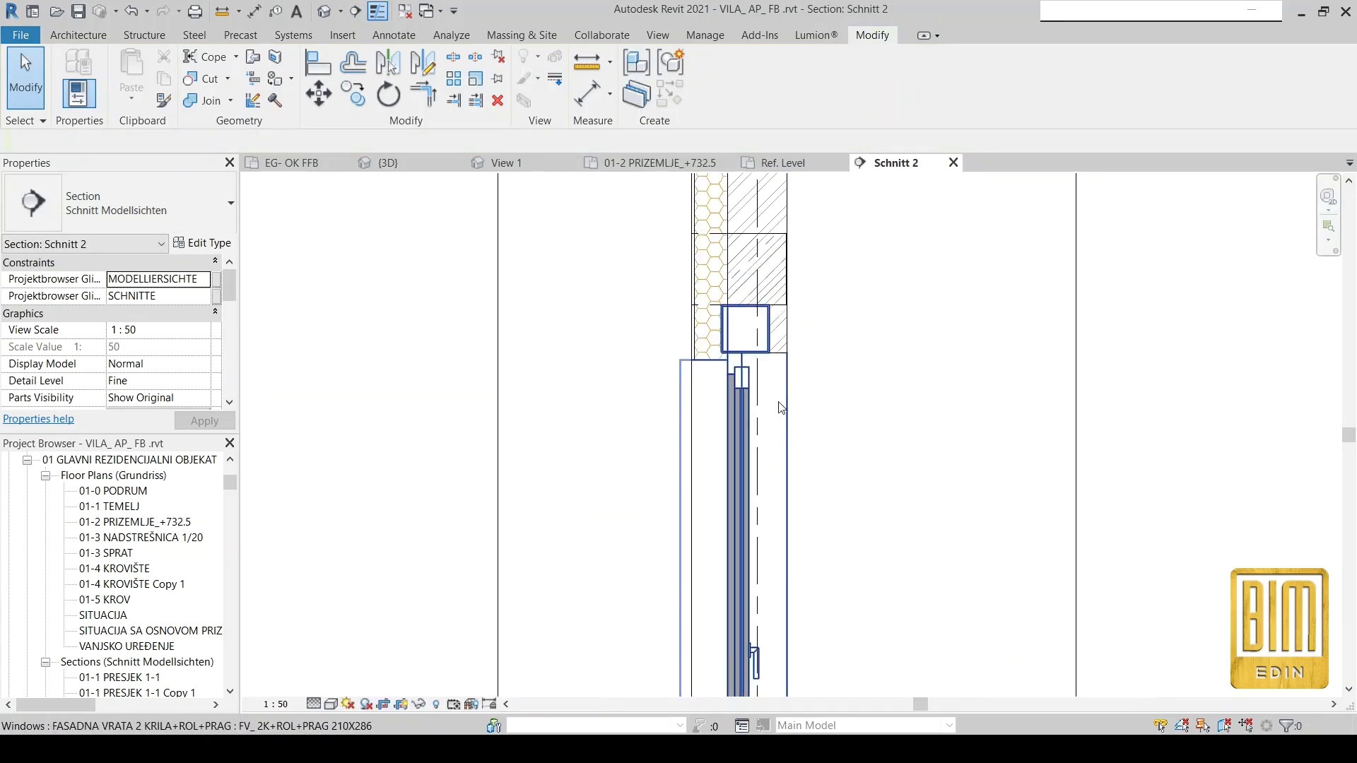
{"action": "left_click", "coordinate": [744, 394]}
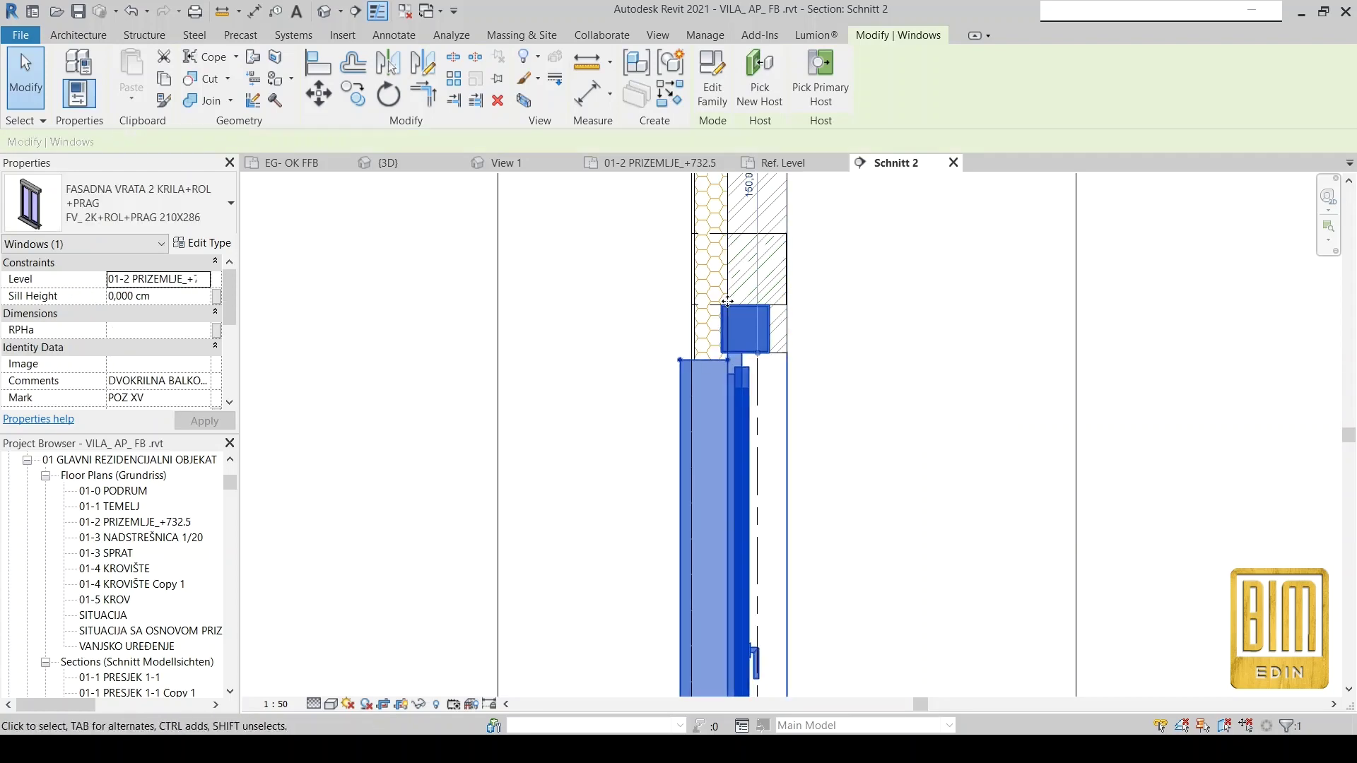
{"action": "left_click", "coordinate": [203, 244]}
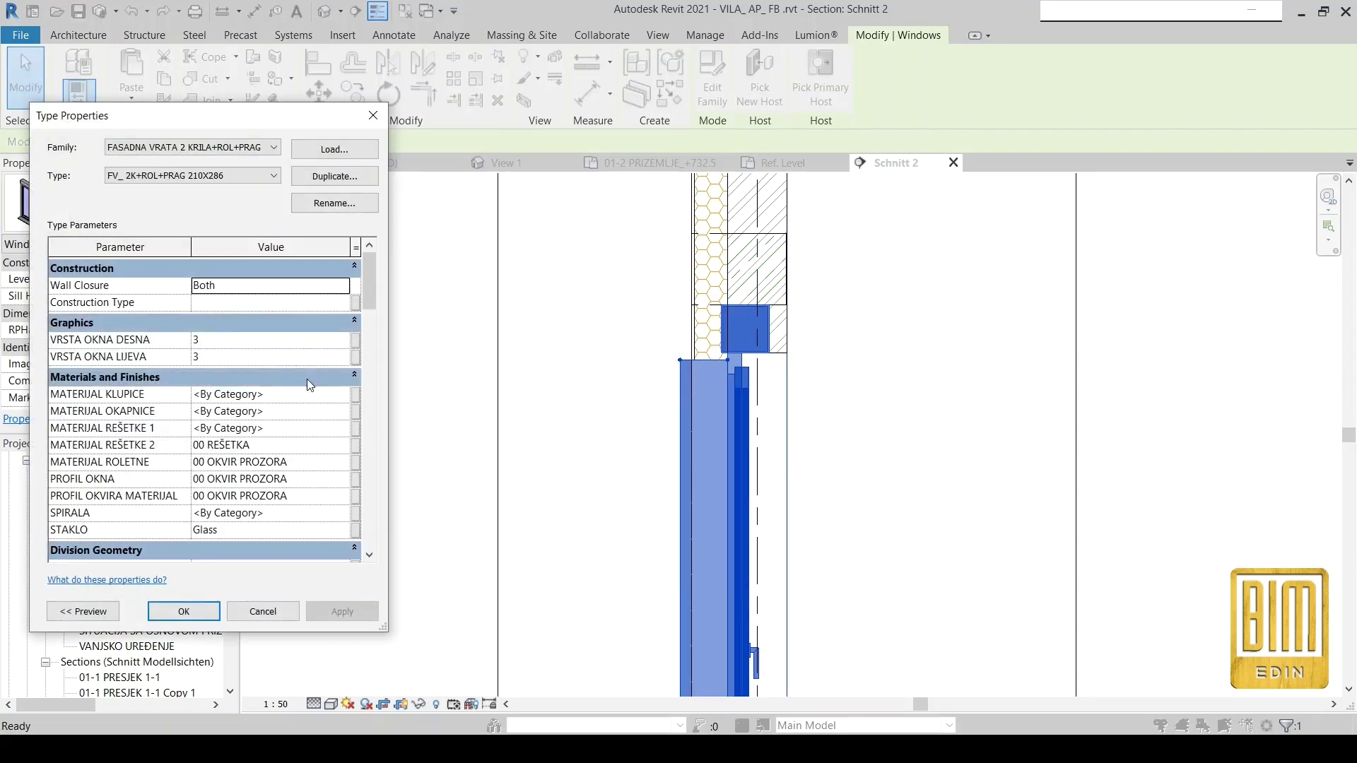
{"action": "scroll", "coordinate": [268, 459], "scroll_direction": "down", "scroll_amount": 5}
{"action": "scroll", "coordinate": [268, 459], "scroll_direction": "down", "scroll_amount": 5}
{"action": "scroll", "coordinate": [268, 460], "scroll_direction": "down", "scroll_amount": 5}
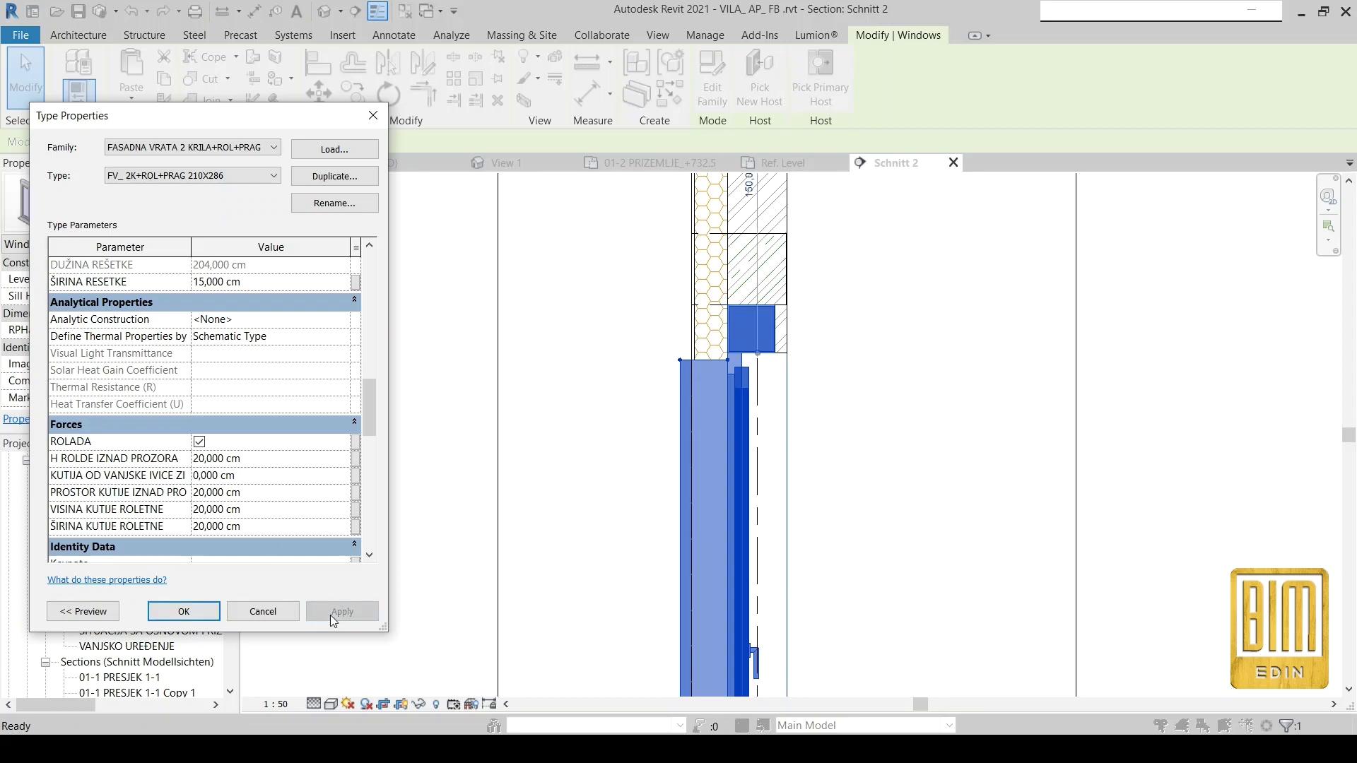
{"action": "left_click", "coordinate": [251, 475]}
{"action": "type", "text": "-10,000"}
{"action": "left_click", "coordinate": [338, 613]}
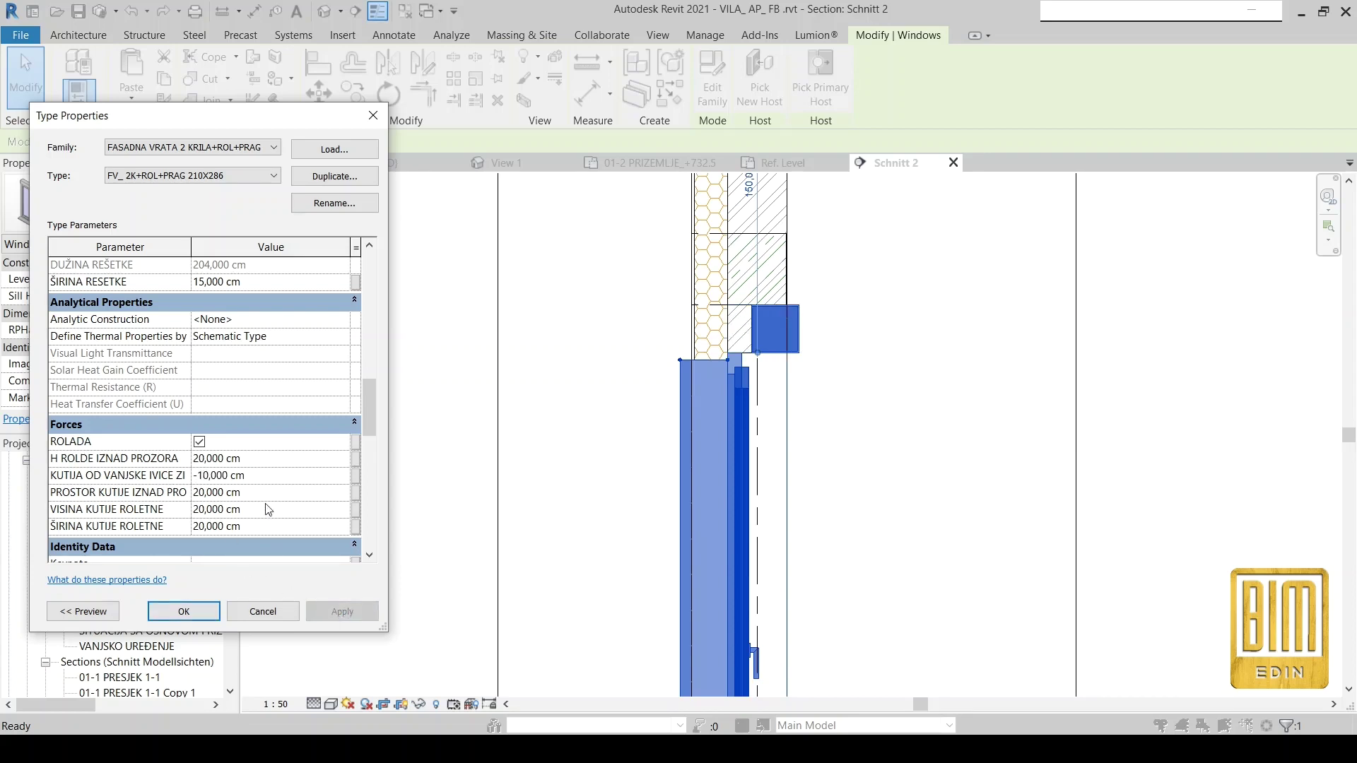
{"action": "left_click", "coordinate": [261, 476]}
{"action": "type", "text": "-20"}
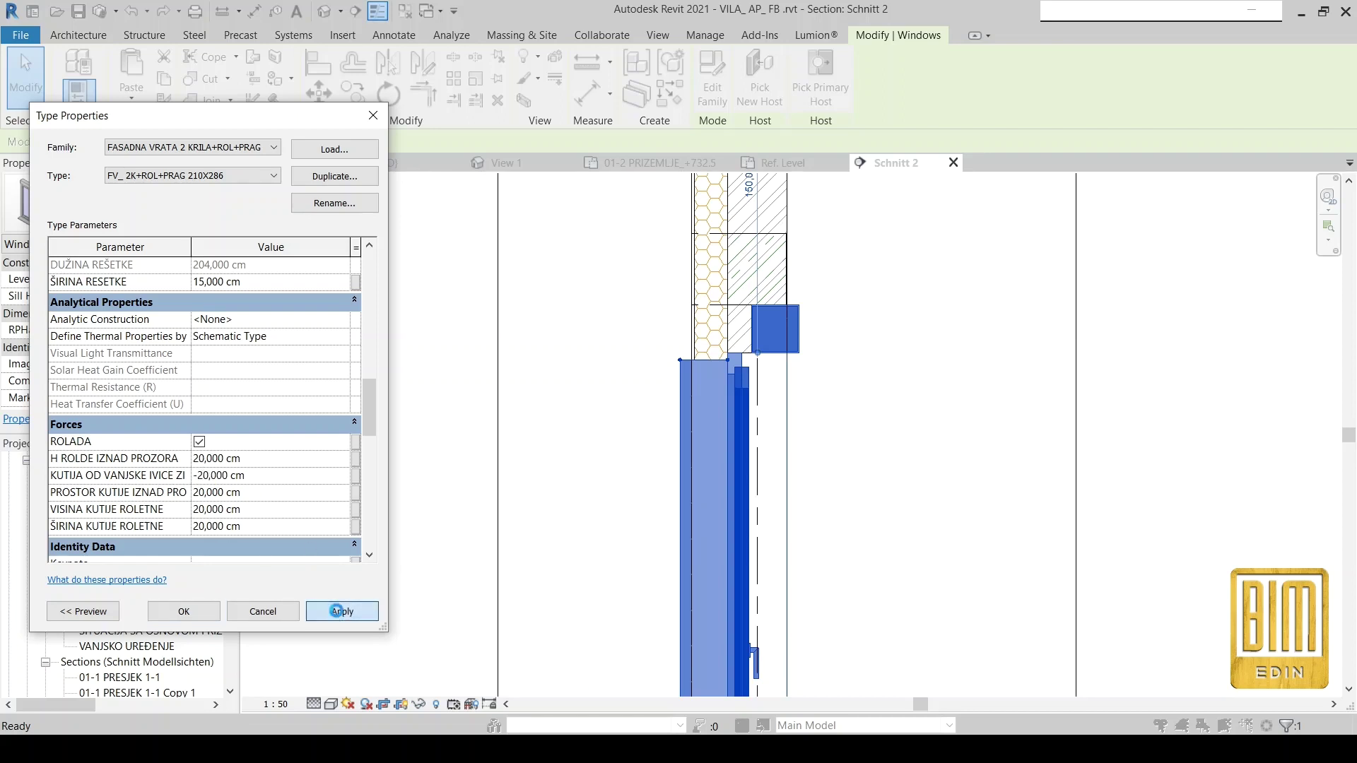
{"action": "left_click", "coordinate": [337, 610]}
{"action": "left_click", "coordinate": [268, 475]}
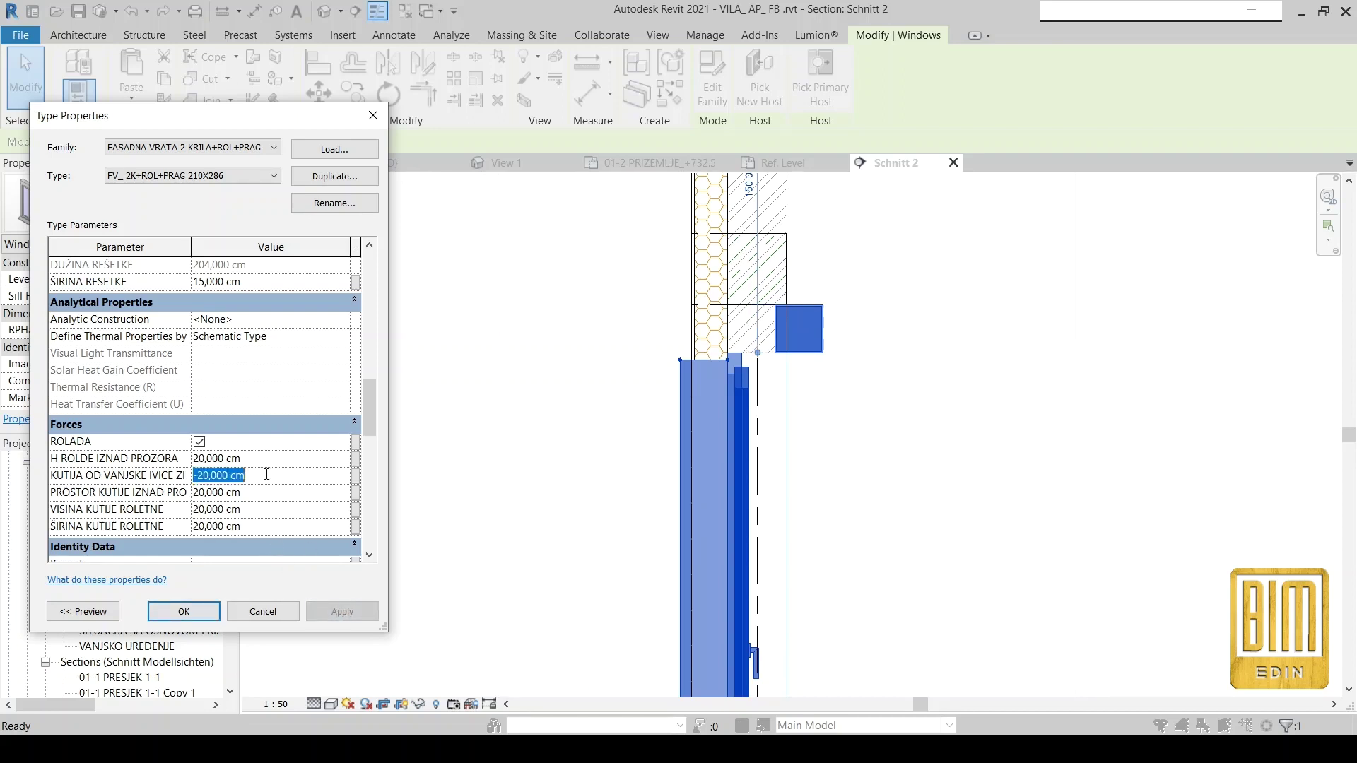
{"action": "type", "text": "0"}
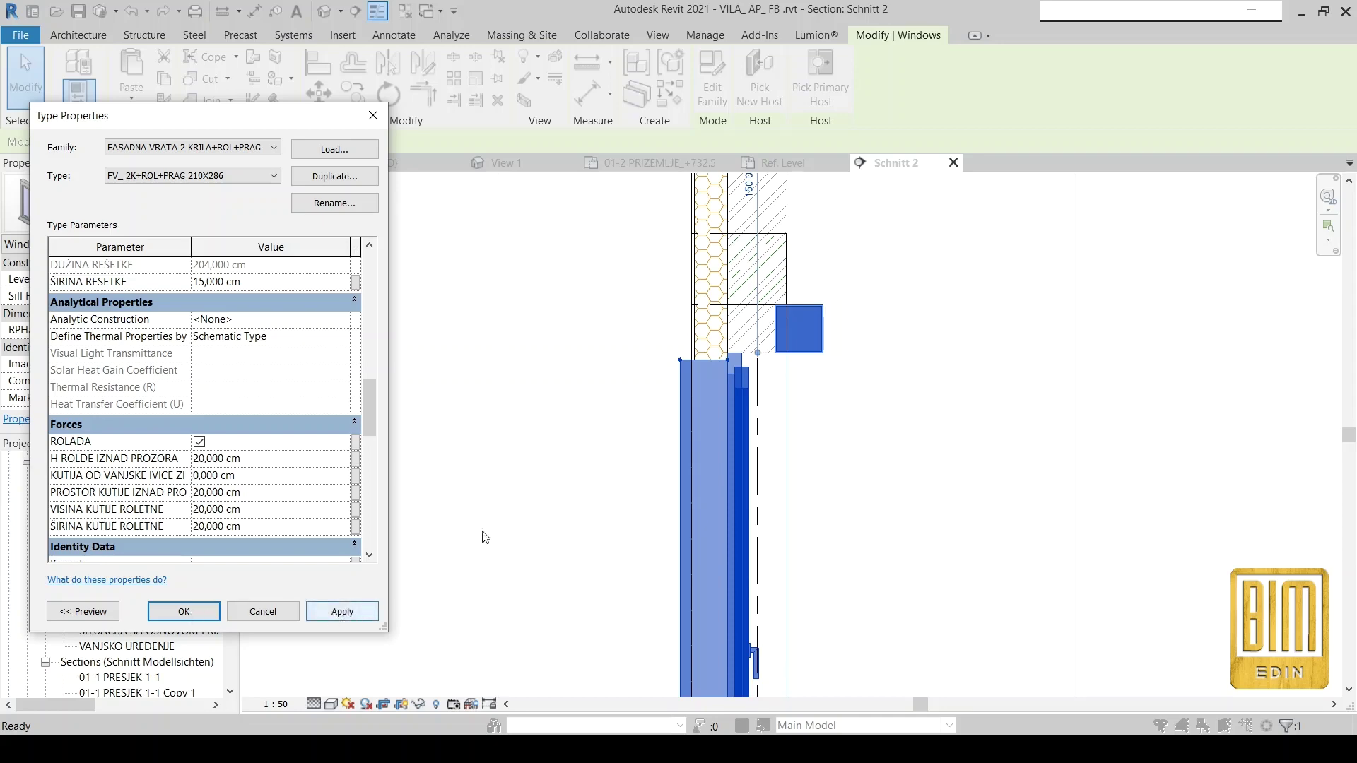
{"action": "key", "text": "Return"}
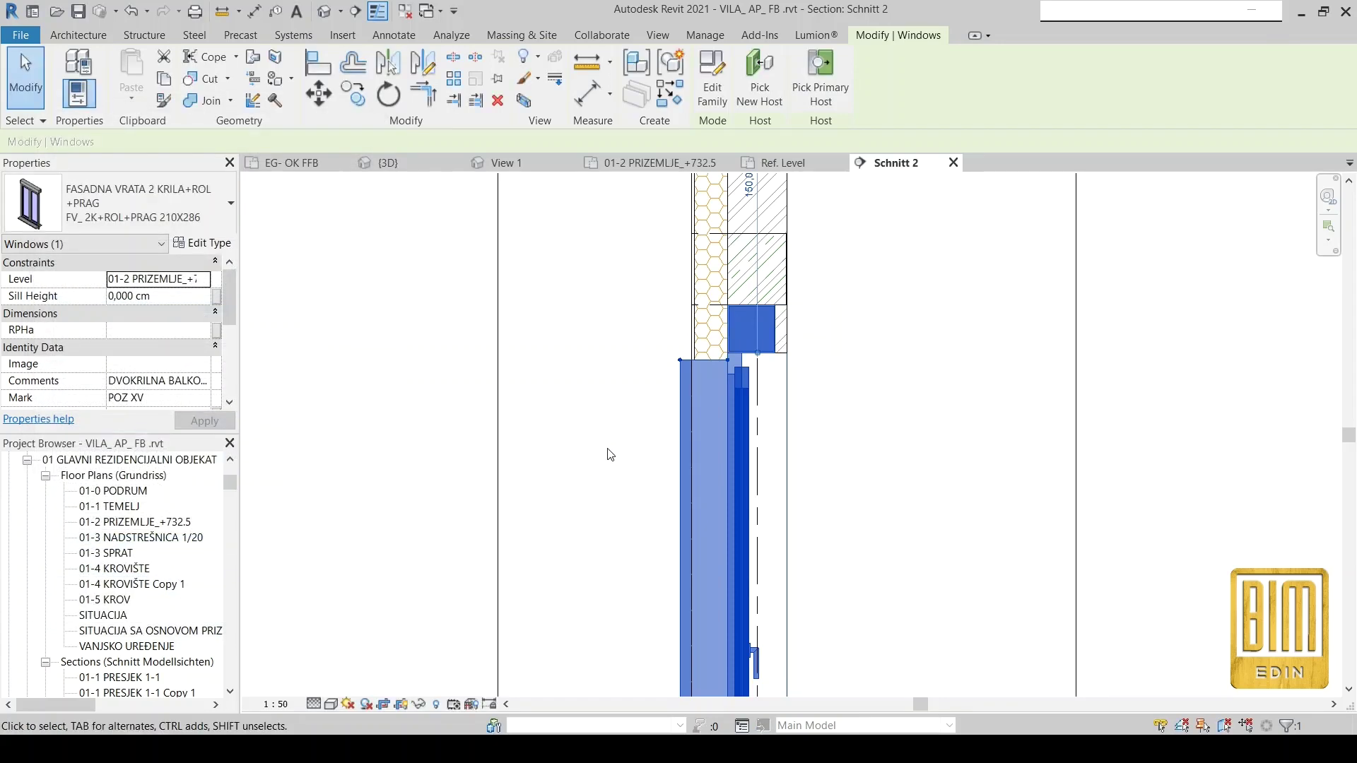
Inspect the room and the facade window at the floor junction in Schnitt 2.
{"action": "scroll", "coordinate": [780, 260], "scroll_direction": "down", "scroll_amount": 5}
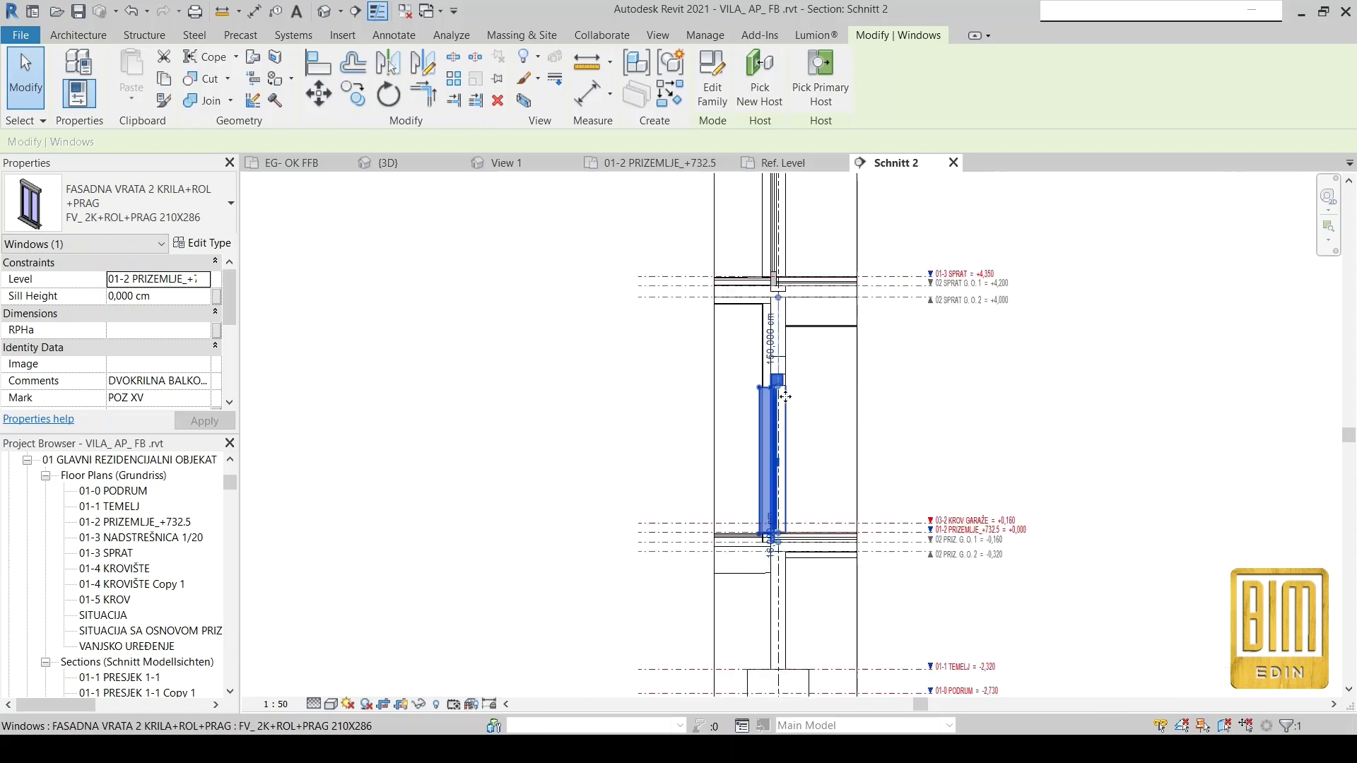
{"action": "left_click", "coordinate": [749, 494]}
{"action": "scroll", "coordinate": [778, 585], "scroll_direction": "up", "scroll_amount": 3}
{"action": "scroll", "coordinate": [778, 565], "scroll_direction": "up", "scroll_amount": 3}
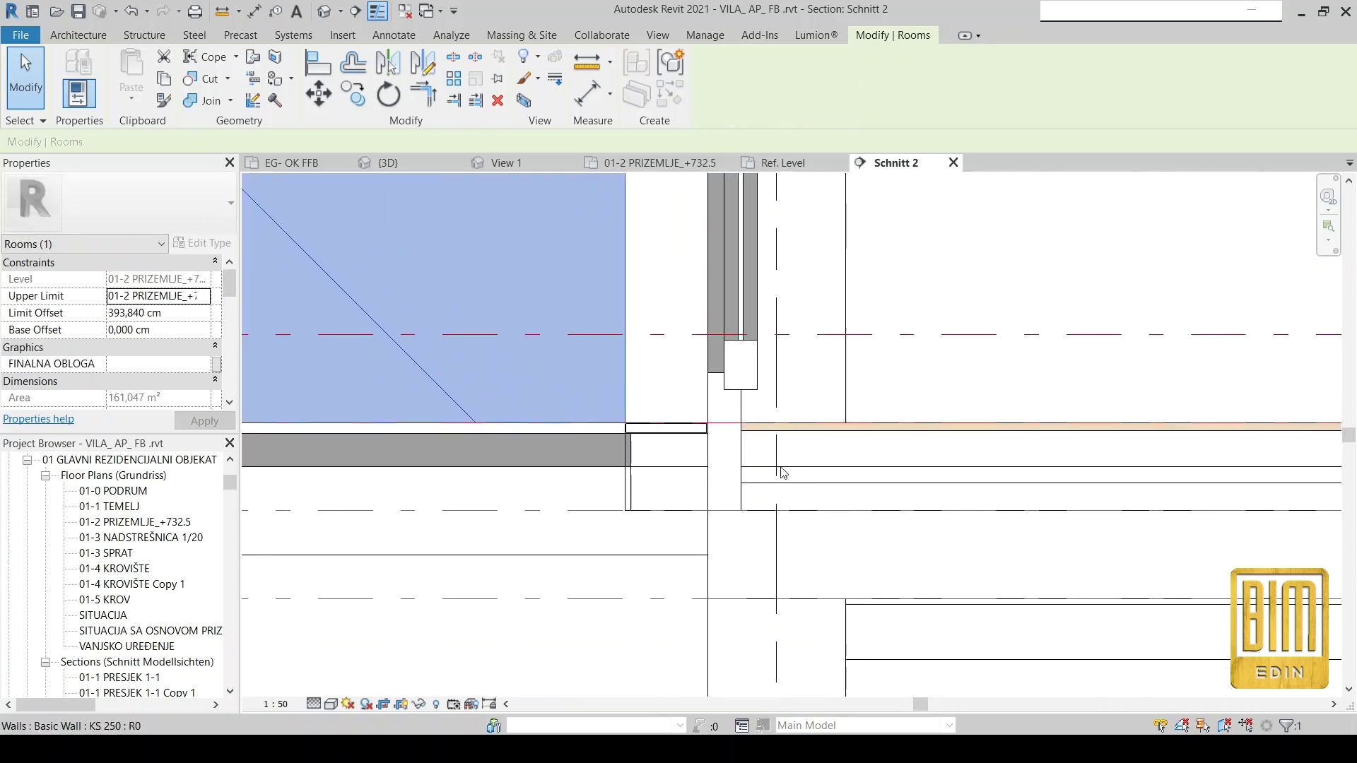
{"action": "left_click", "coordinate": [706, 443]}
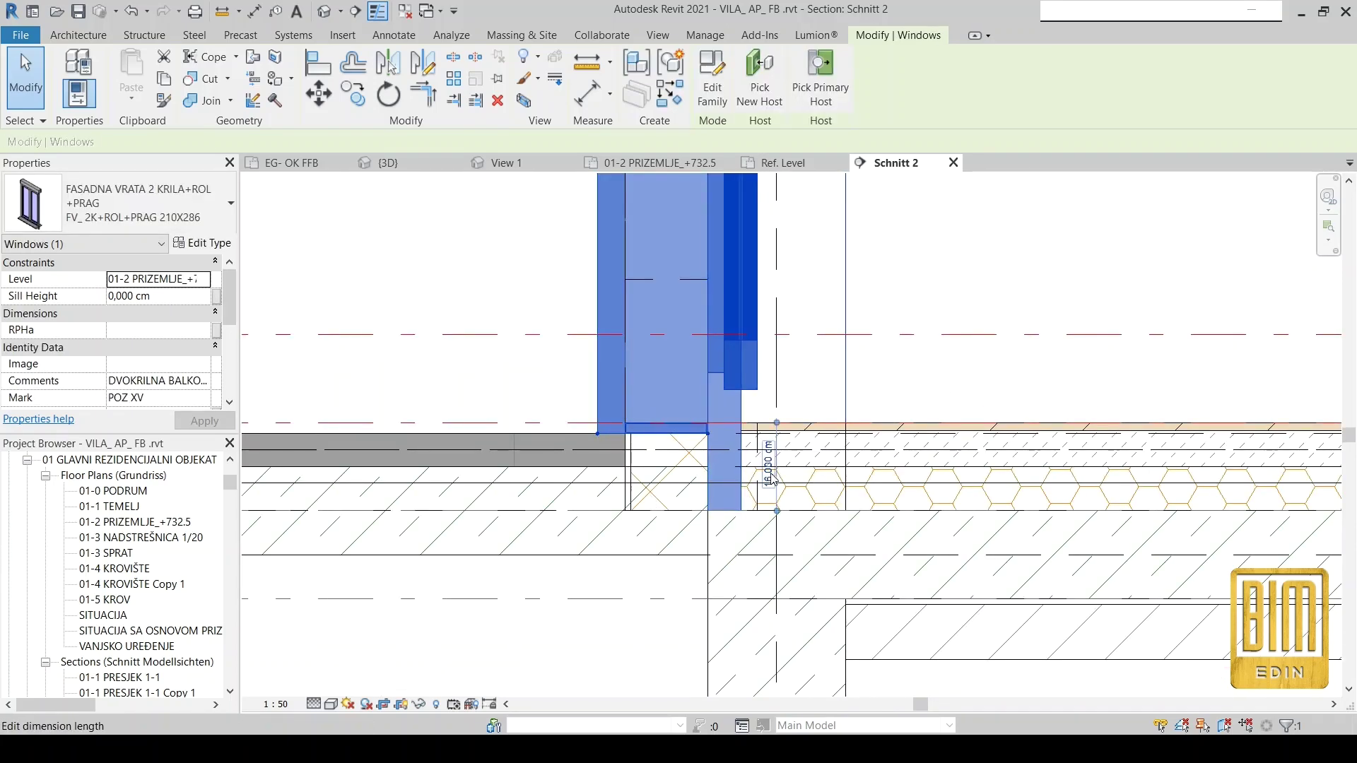
{"action": "scroll", "coordinate": [707, 438], "scroll_direction": "down", "scroll_amount": 2}
Set Schnitt 2's Show Hidden Lines to By Discipline and return to the 01-2 PRIZEMLJE_+732.5 plan.
{"action": "left_click", "coordinate": [410, 407]}
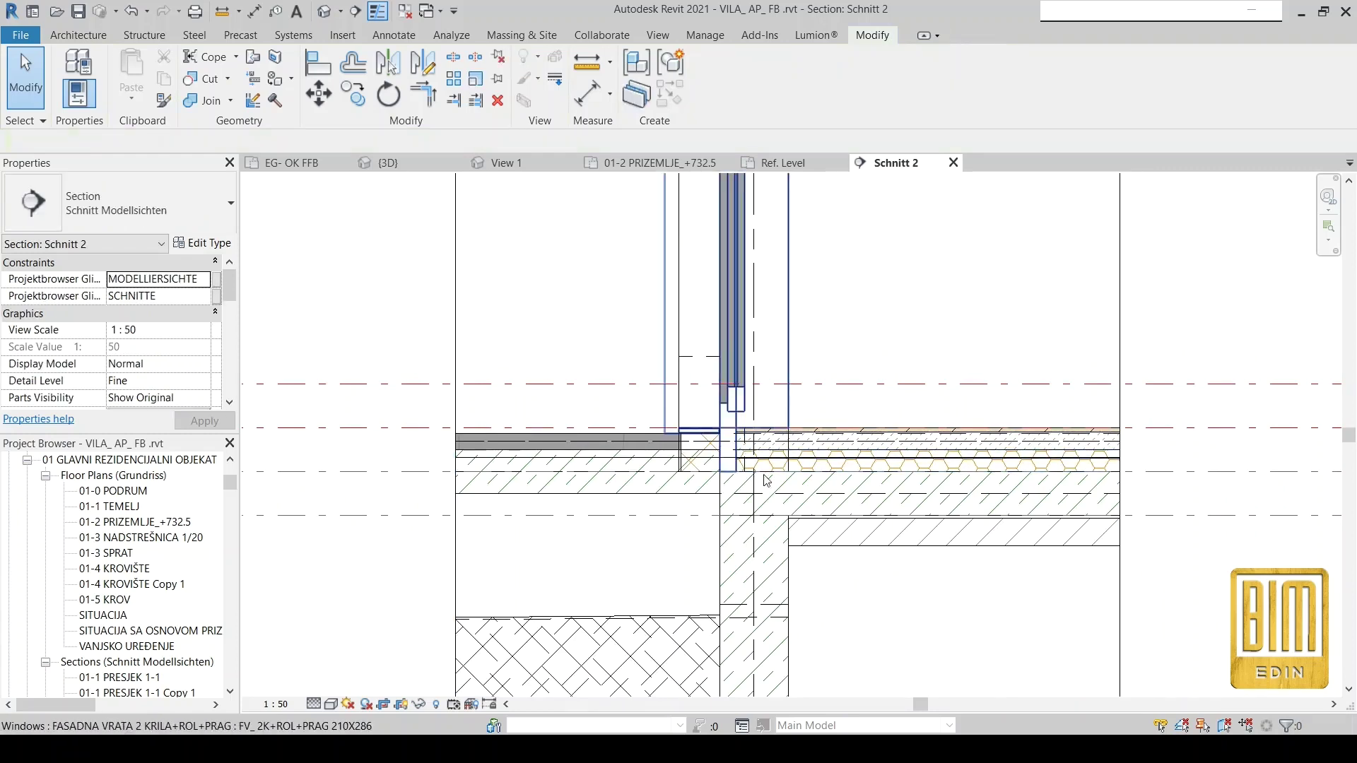
{"action": "scroll", "coordinate": [158, 382], "scroll_direction": "down", "scroll_amount": 4}
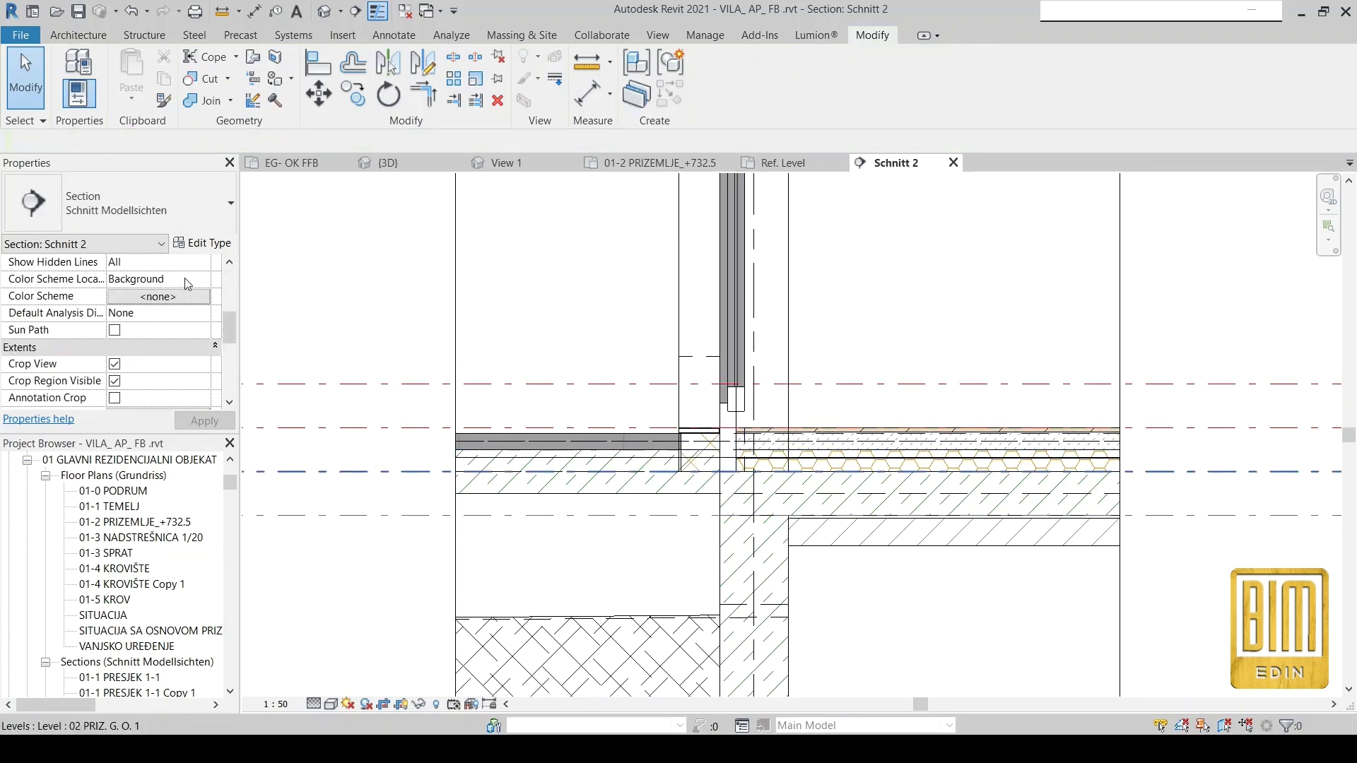
{"action": "left_click", "coordinate": [202, 263]}
{"action": "left_click", "coordinate": [155, 295]}
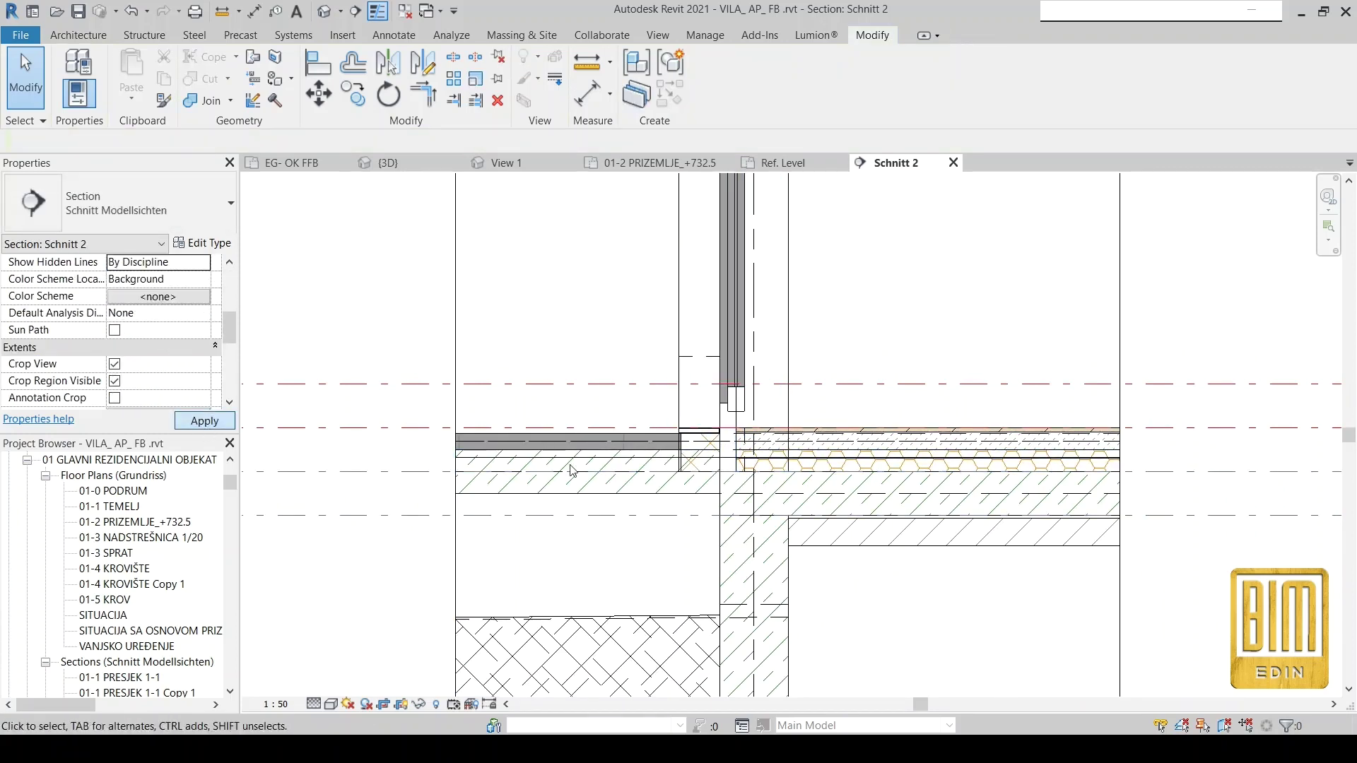
{"action": "scroll", "coordinate": [742, 410], "scroll_direction": "down", "scroll_amount": 3}
{"action": "scroll", "coordinate": [758, 379], "scroll_direction": "down", "scroll_amount": 1}
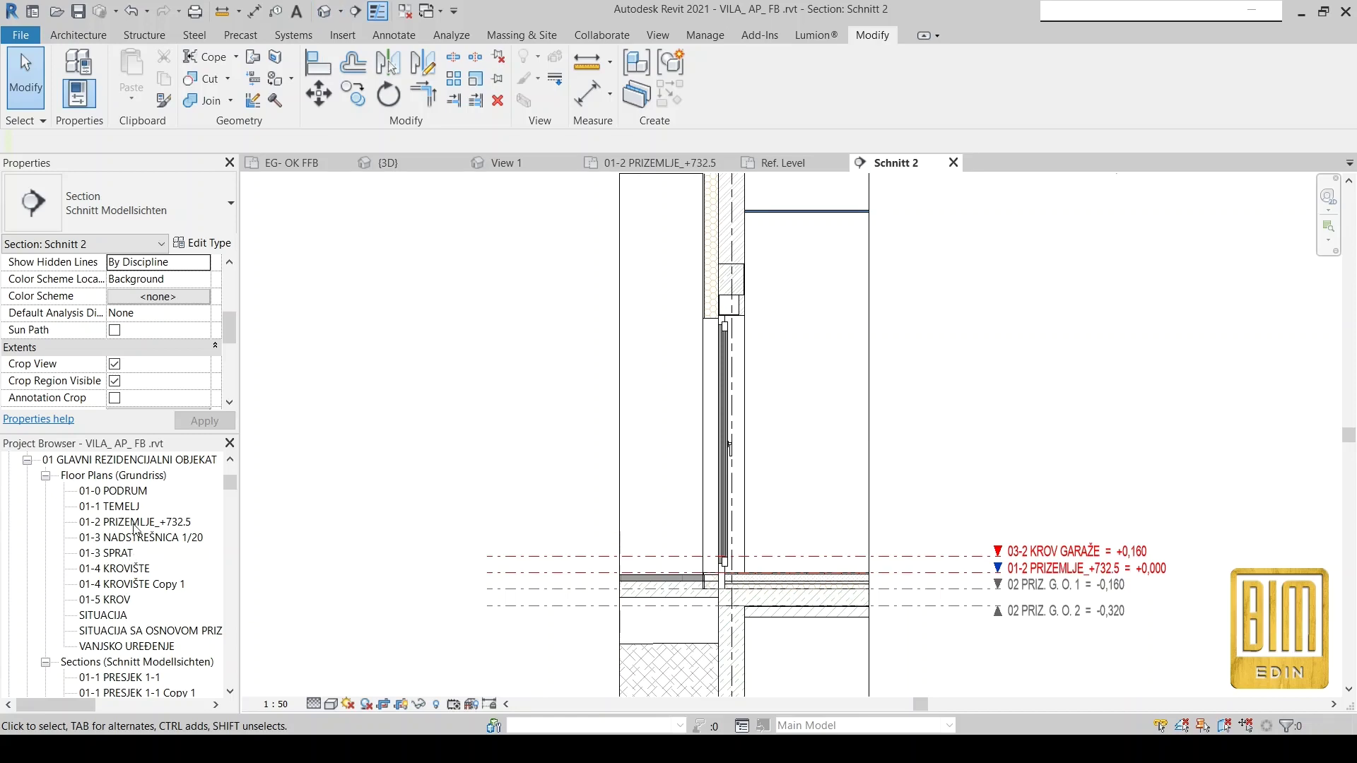
{"action": "double_click", "coordinate": [138, 522]}
{"action": "scroll", "coordinate": [759, 519], "scroll_direction": "up", "scroll_amount": 3}
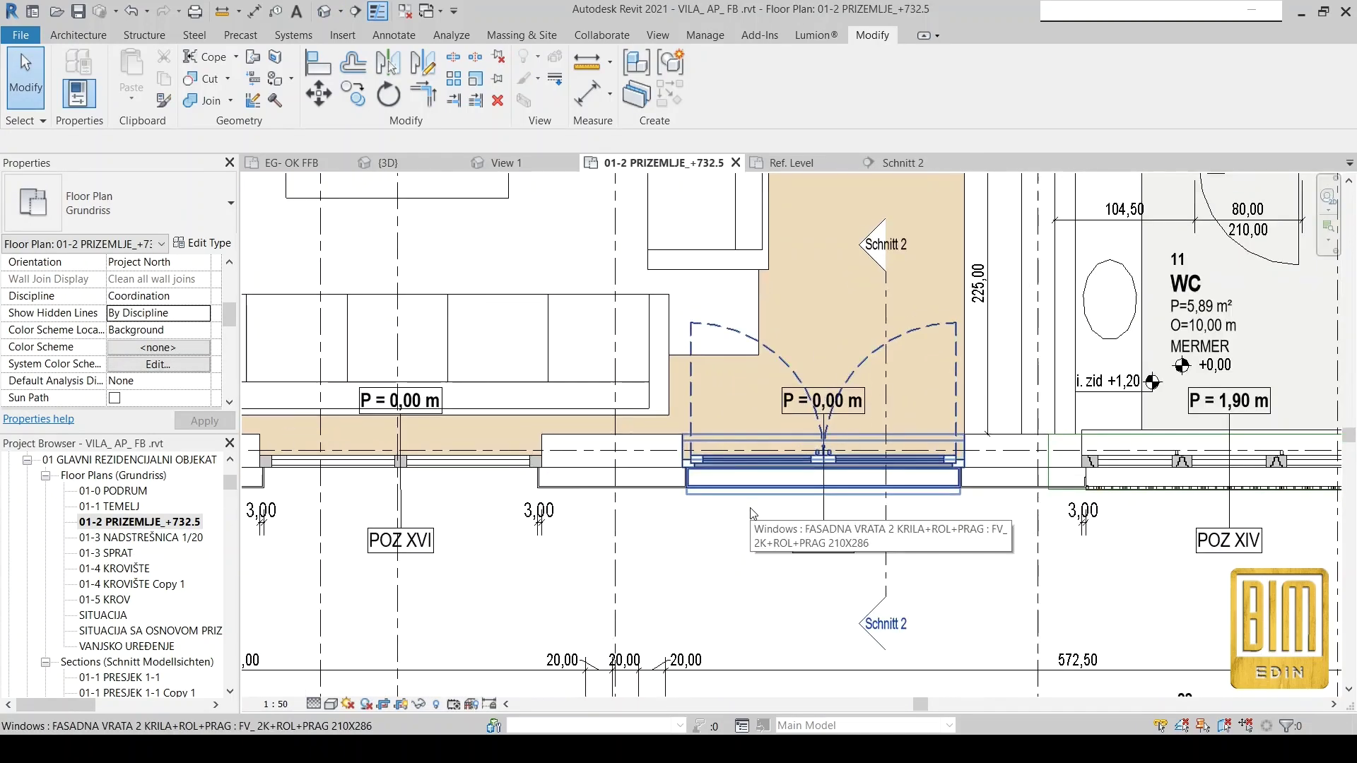
{"action": "scroll", "coordinate": [728, 604], "scroll_direction": "up", "scroll_amount": 1}
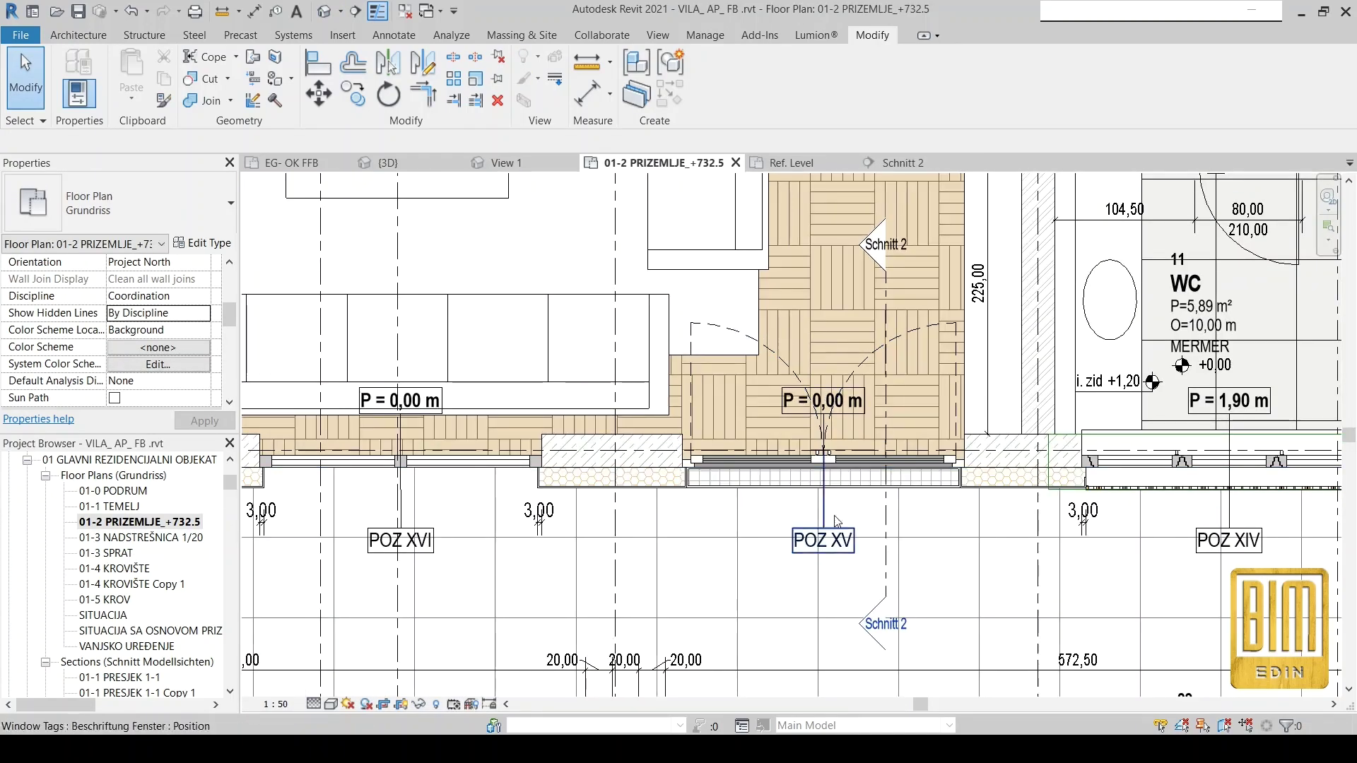
{"action": "scroll", "coordinate": [837, 509], "scroll_direction": "down", "scroll_amount": 2}
{"action": "scroll", "coordinate": [506, 524], "scroll_direction": "up", "scroll_amount": 1}
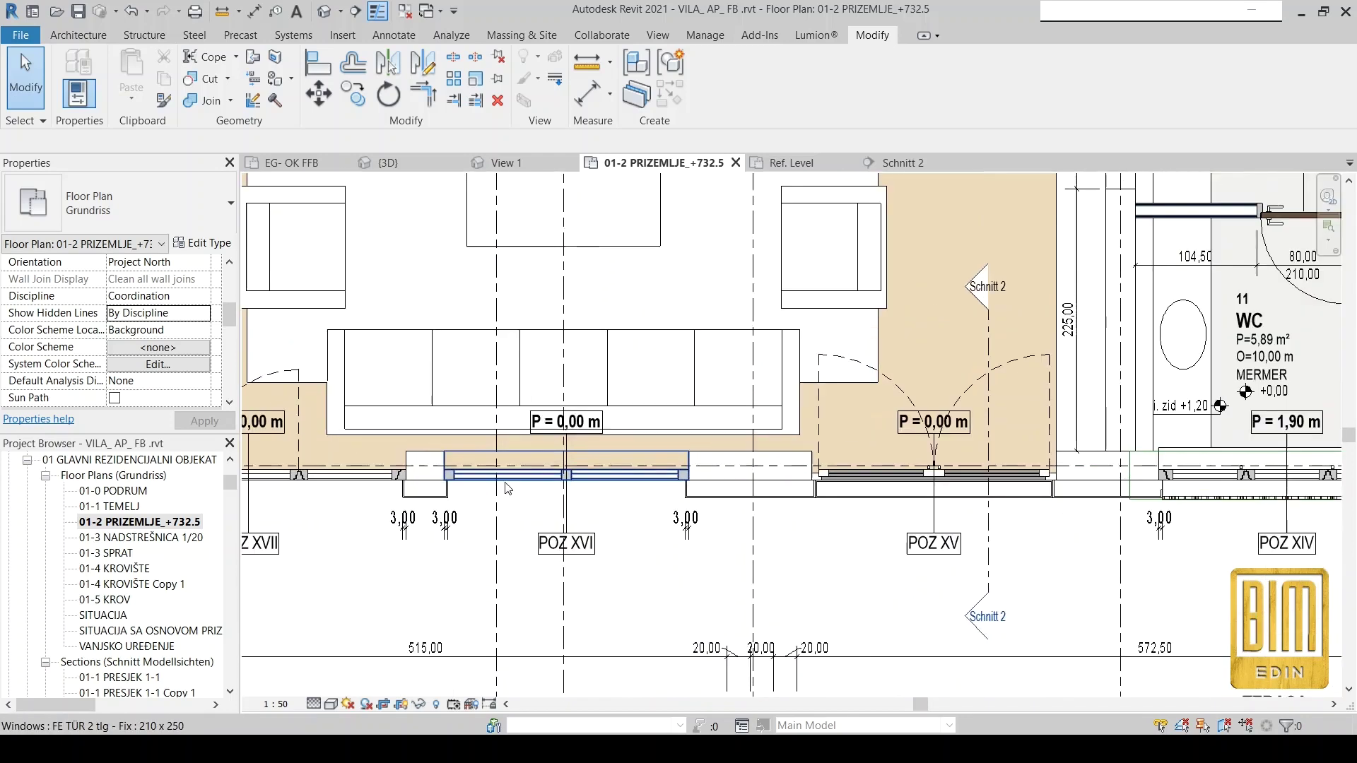
{"action": "left_click", "coordinate": [933, 488]}
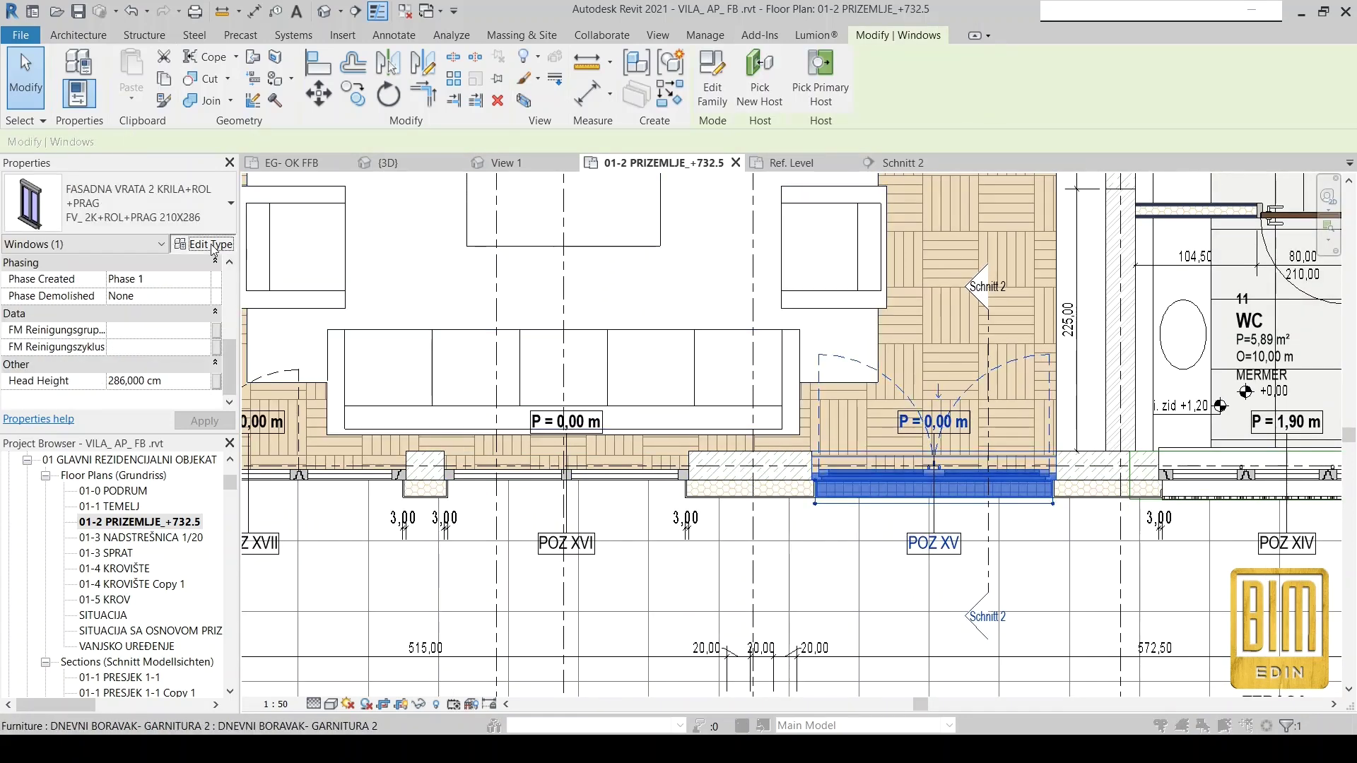
{"action": "left_click", "coordinate": [202, 243]}
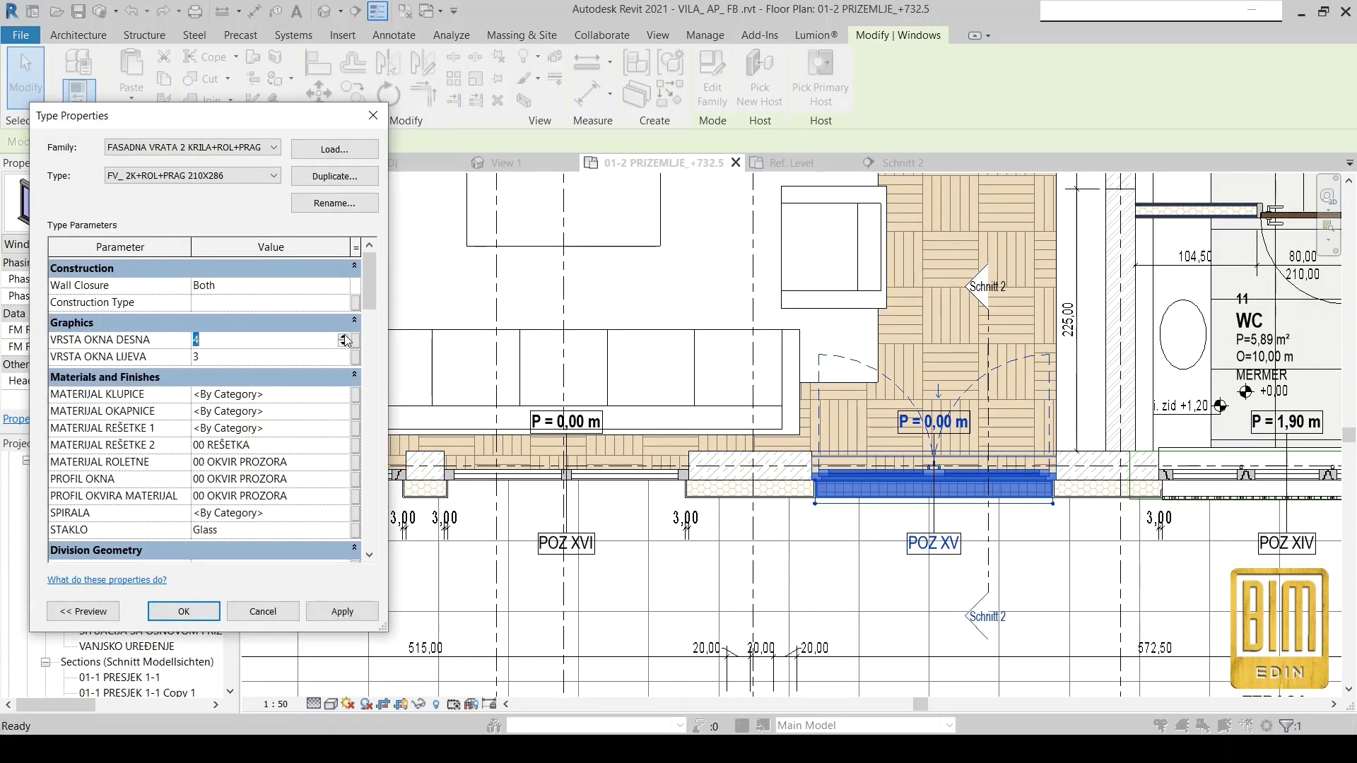
{"action": "left_click", "coordinate": [351, 614]}
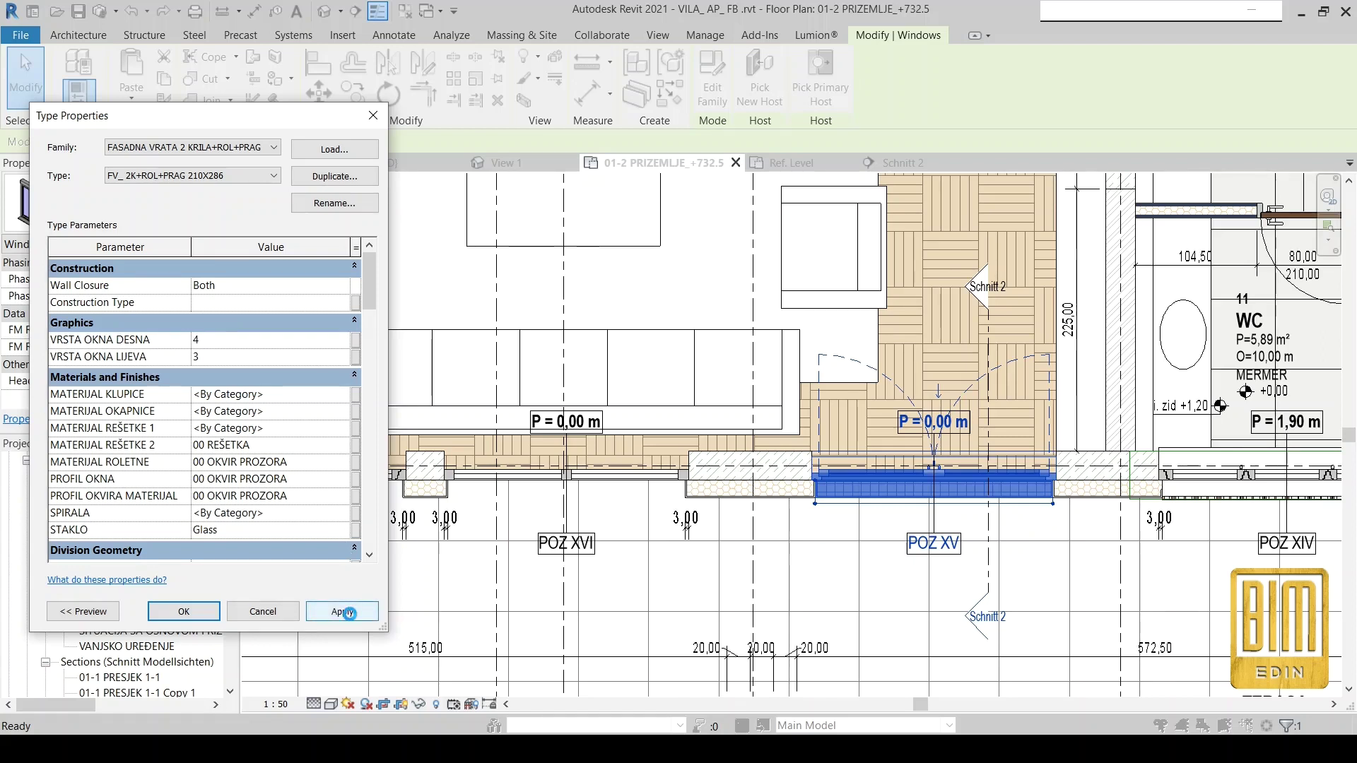
{"action": "left_click", "coordinate": [349, 614]}
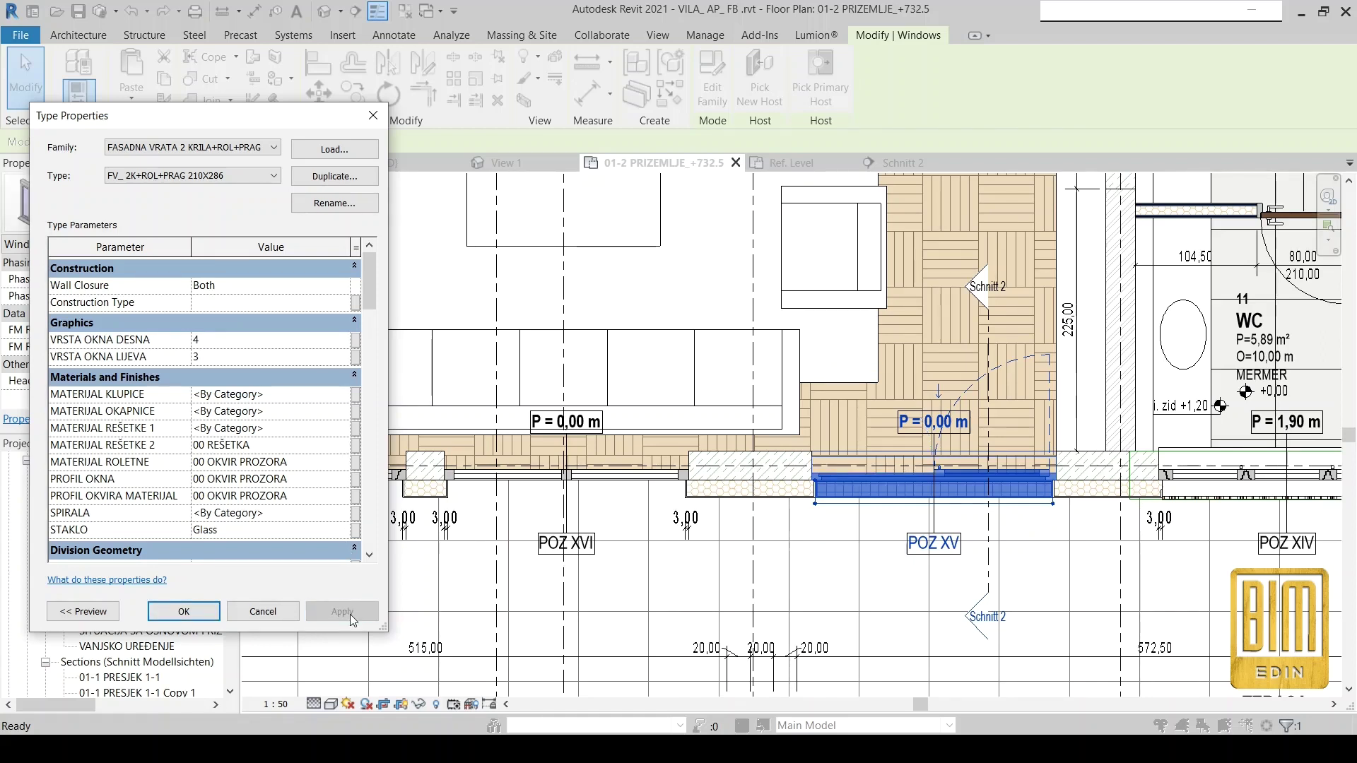
{"action": "left_click", "coordinate": [197, 612]}
{"action": "scroll", "coordinate": [867, 455], "scroll_direction": "down", "scroll_amount": 1}
Select the POZ XVII window on the south facade, then clear the selection.
{"action": "scroll", "coordinate": [867, 456], "scroll_direction": "down", "scroll_amount": 2}
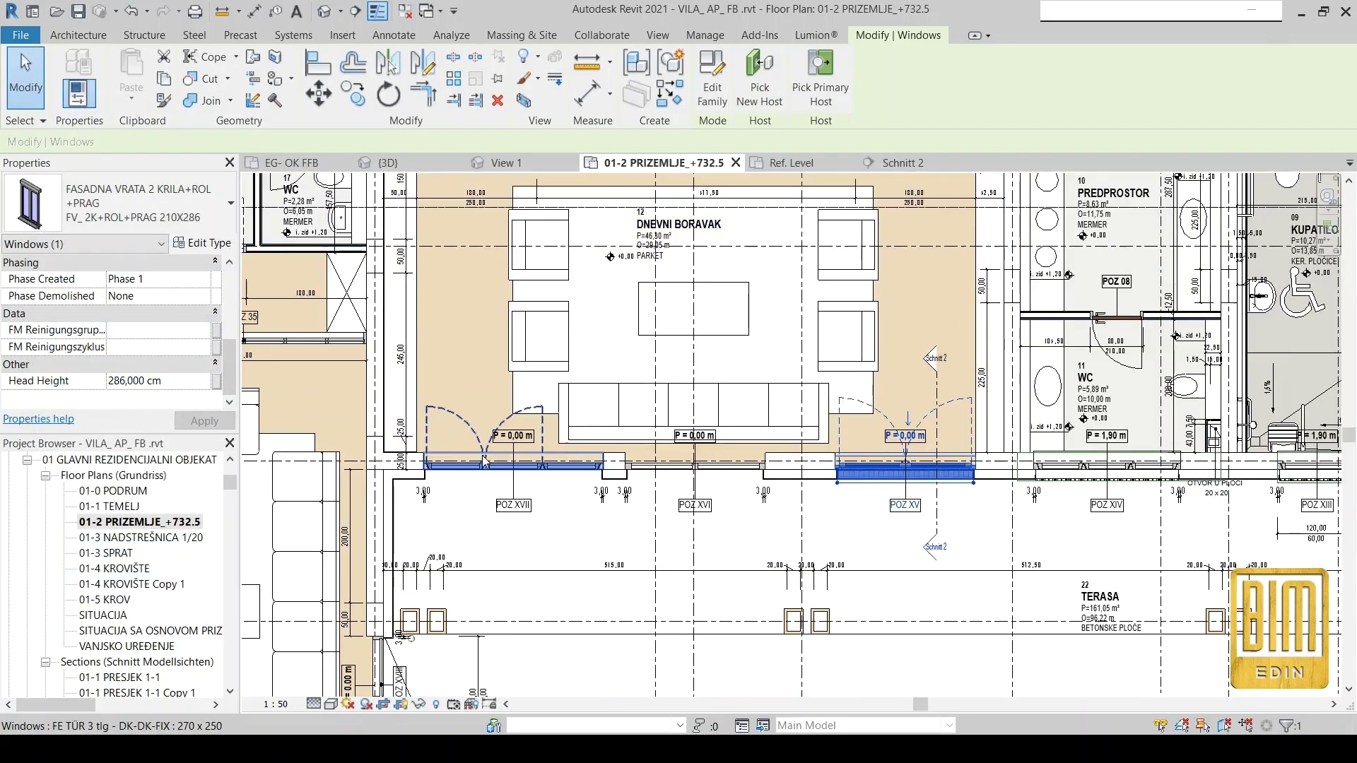
{"action": "scroll", "coordinate": [477, 482], "scroll_direction": "up", "scroll_amount": 2}
{"action": "scroll", "coordinate": [478, 482], "scroll_direction": "up", "scroll_amount": 1}
{"action": "key", "text": "Escape"}
{"action": "left_click", "coordinate": [478, 482]}
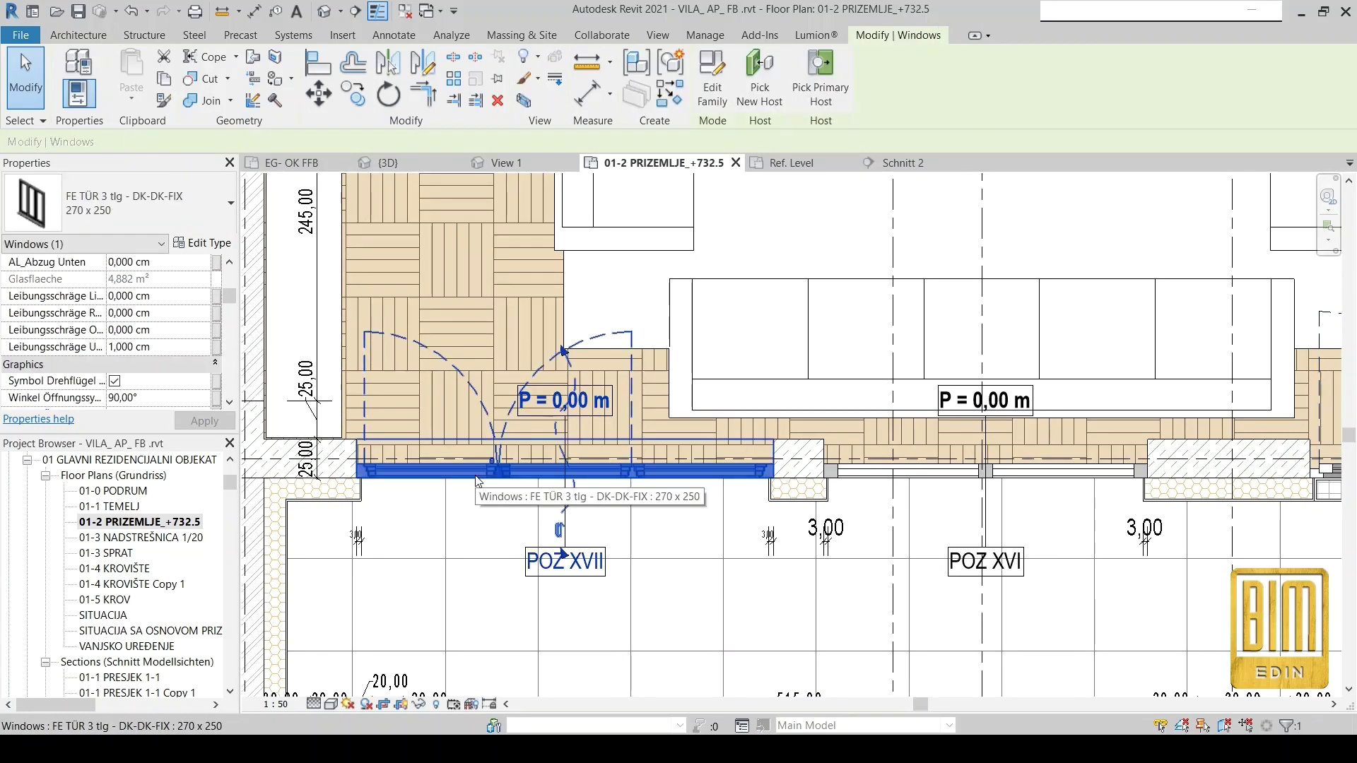
{"action": "scroll", "coordinate": [478, 482], "scroll_direction": "down", "scroll_amount": 2}
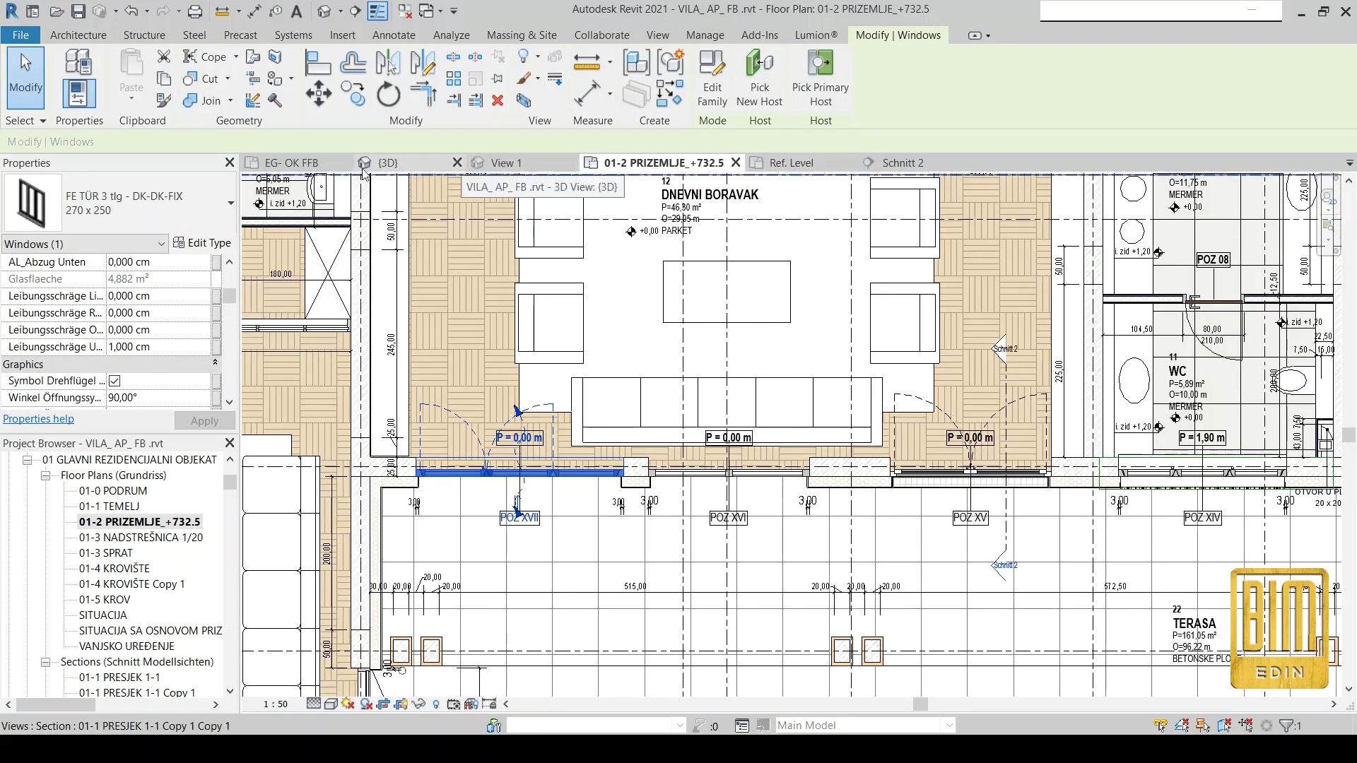
{"action": "scroll", "coordinate": [169, 602], "scroll_direction": "down", "scroll_amount": 2}
{"action": "scroll", "coordinate": [162, 601], "scroll_direction": "down", "scroll_amount": 2}
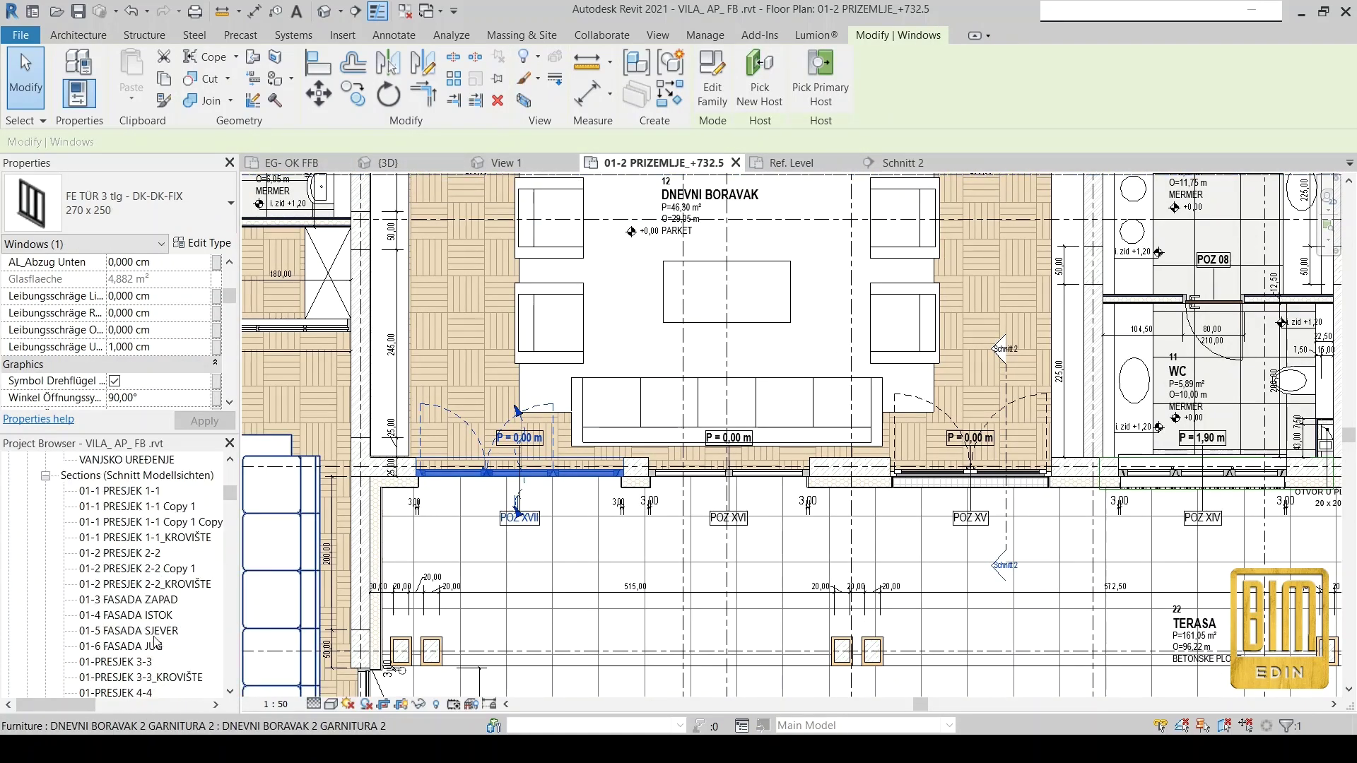
{"action": "left_click", "coordinate": [554, 506]}
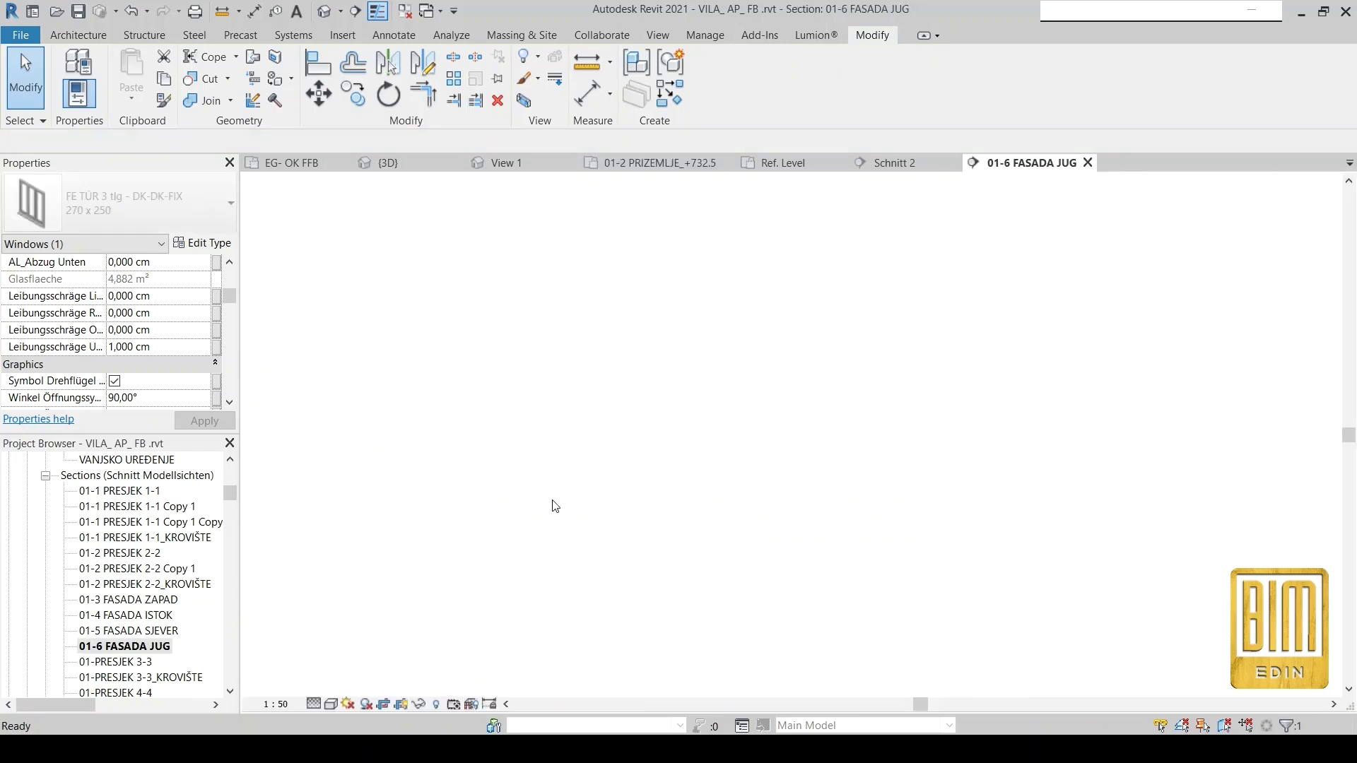
{"action": "scroll", "coordinate": [876, 678], "scroll_direction": "up", "scroll_amount": 4}
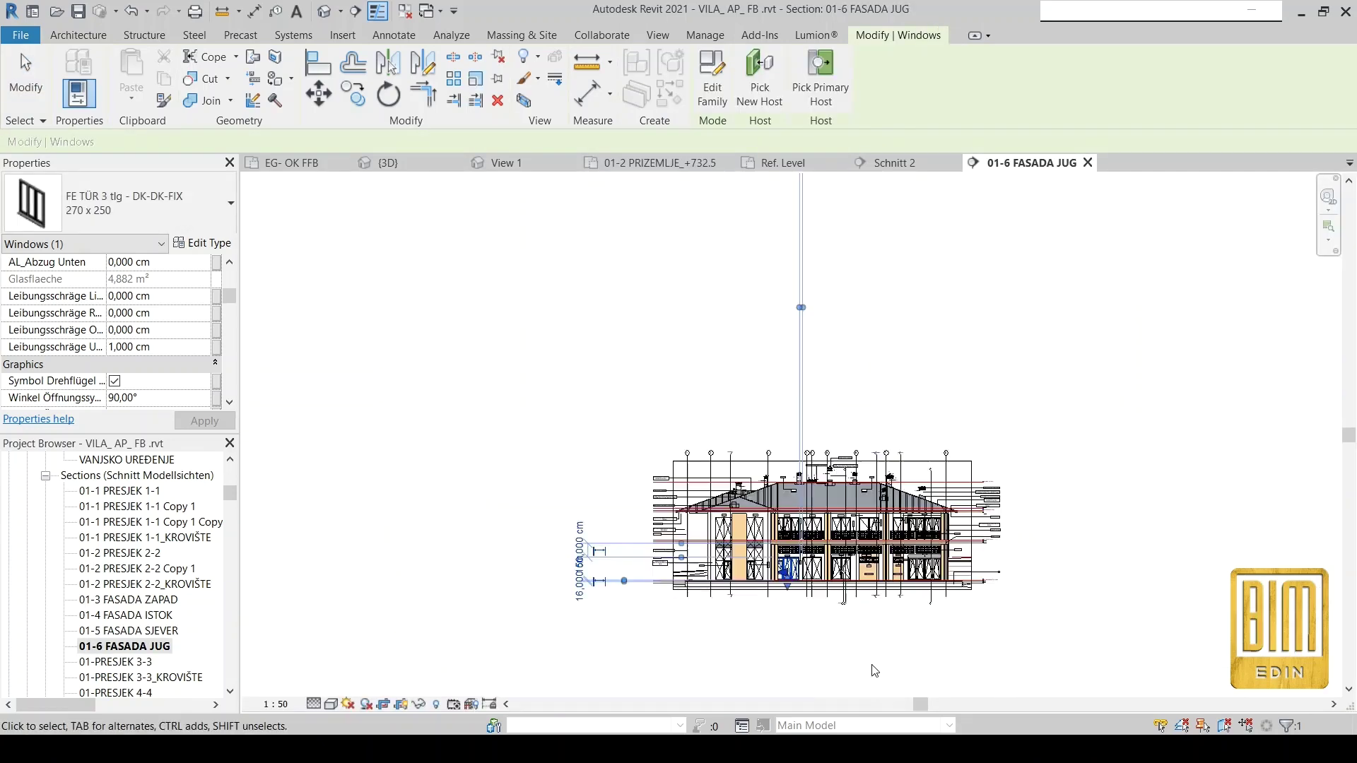
{"action": "key", "text": "Escape"}
Zoom out to the whole south facade and inspect the ground-floor entrance door.
{"action": "scroll", "coordinate": [862, 635], "scroll_direction": "up", "scroll_amount": 4}
{"action": "scroll", "coordinate": [841, 594], "scroll_direction": "up", "scroll_amount": 4}
{"action": "scroll", "coordinate": [820, 551], "scroll_direction": "up", "scroll_amount": 2}
{"action": "scroll", "coordinate": [848, 495], "scroll_direction": "up", "scroll_amount": 3}
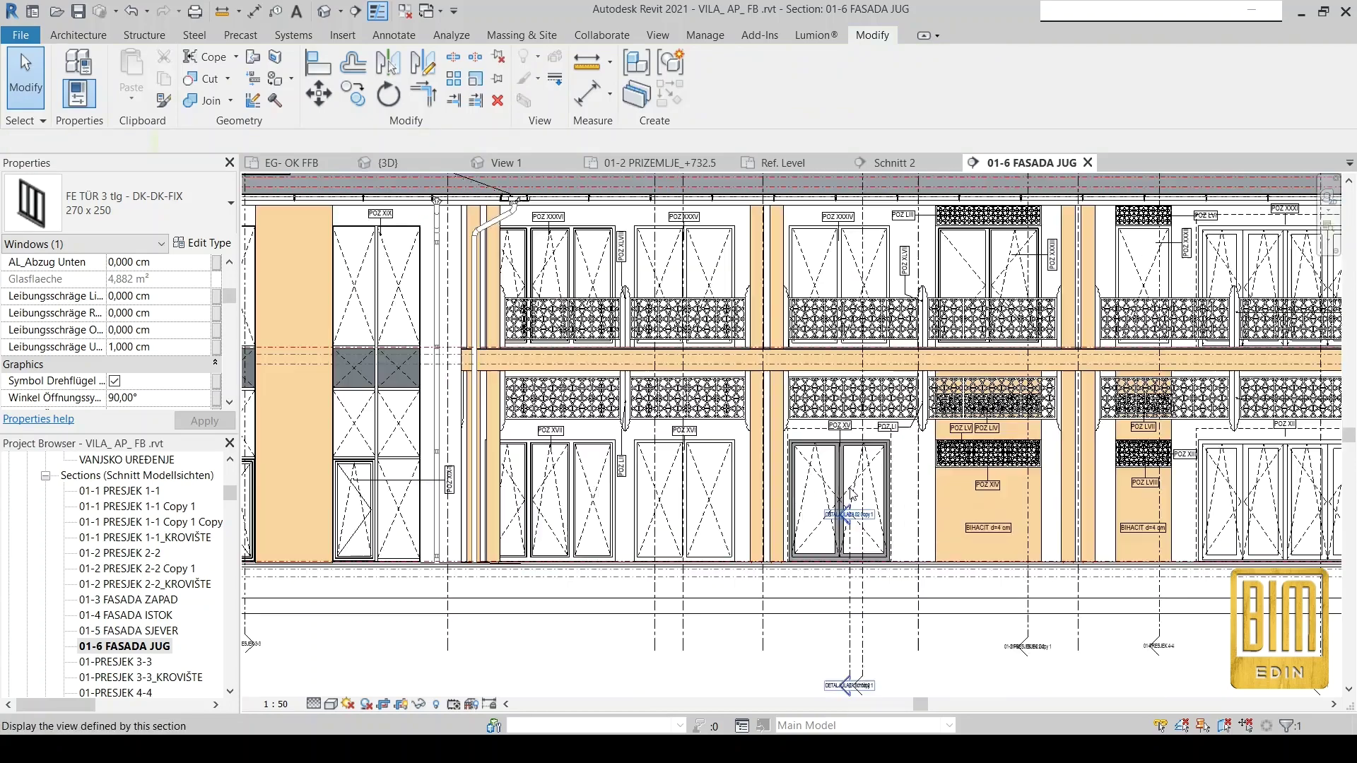
{"action": "scroll", "coordinate": [848, 495], "scroll_direction": "up", "scroll_amount": 2}
{"action": "left_click", "coordinate": [806, 464]}
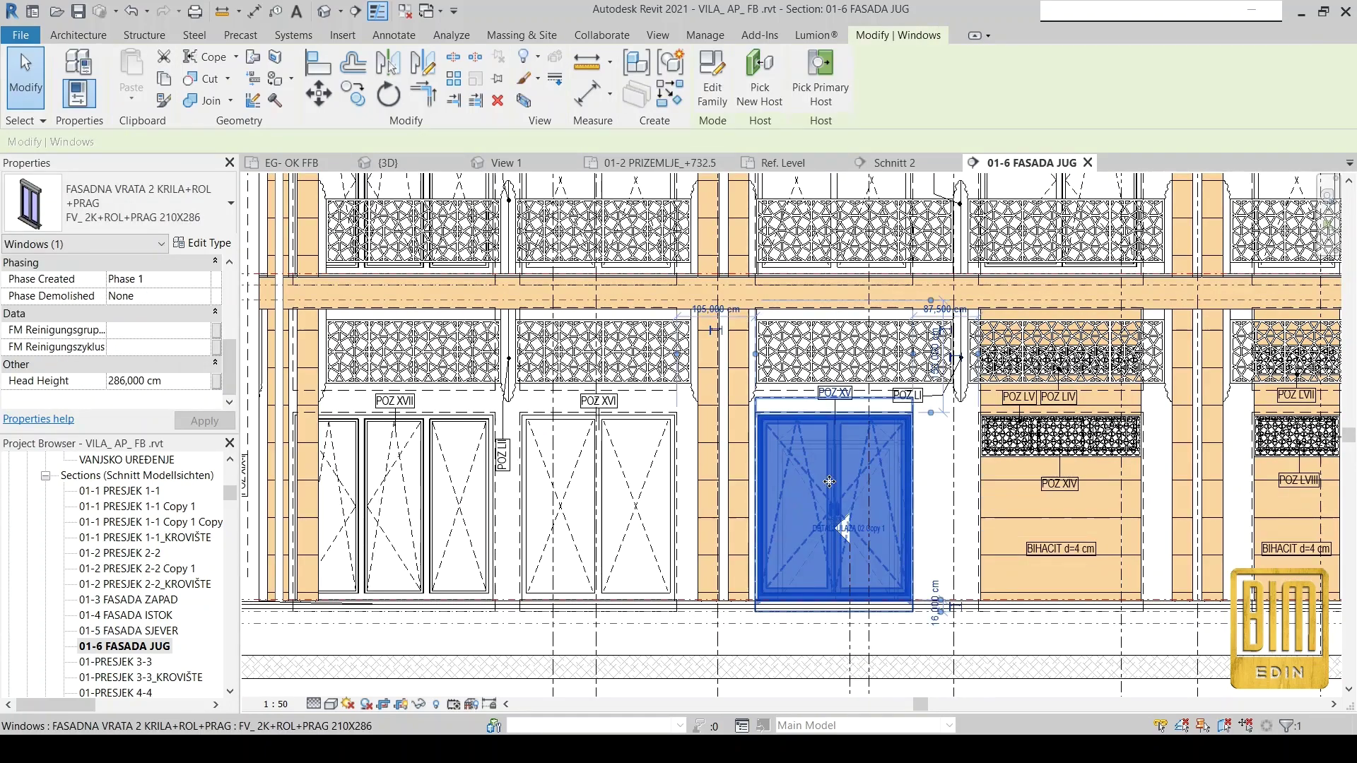
{"action": "scroll", "coordinate": [770, 487], "scroll_direction": "down", "scroll_amount": 2}
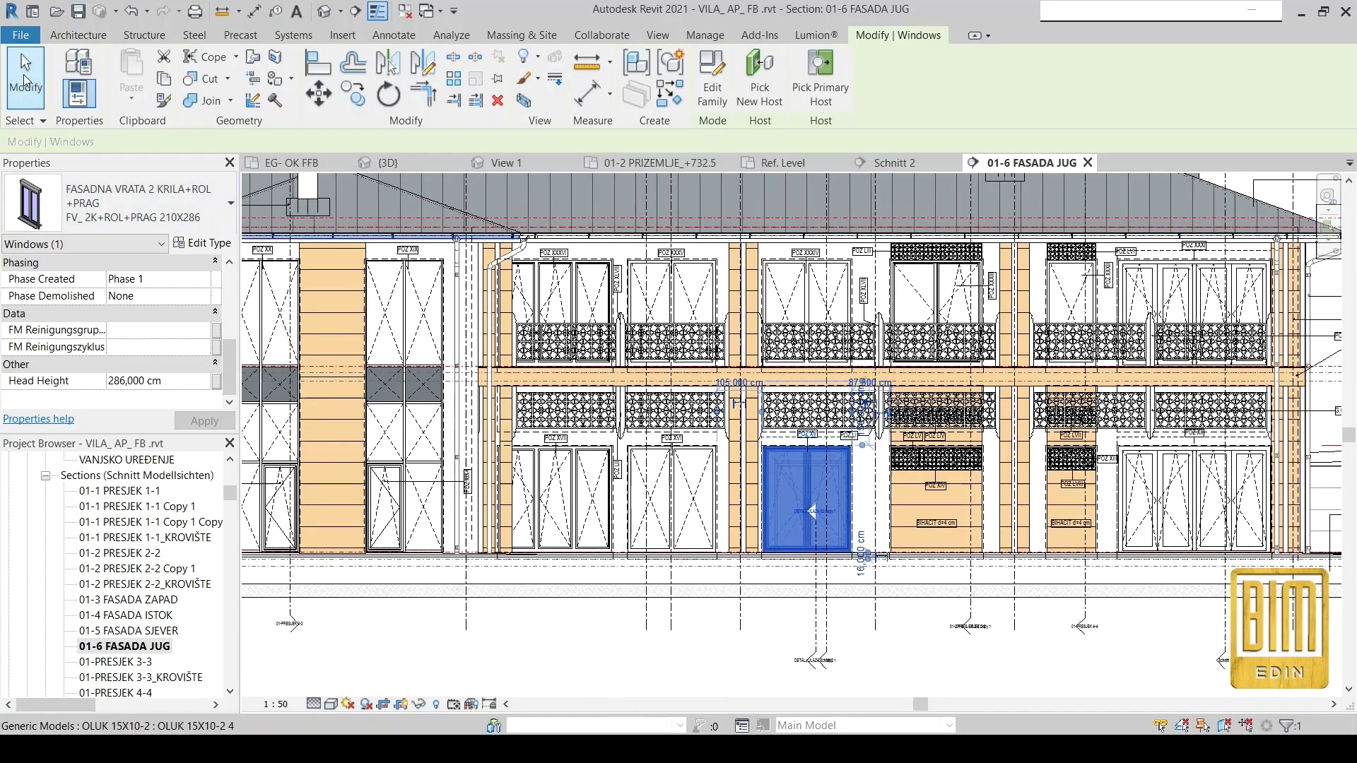
{"action": "key", "text": "Escape"}
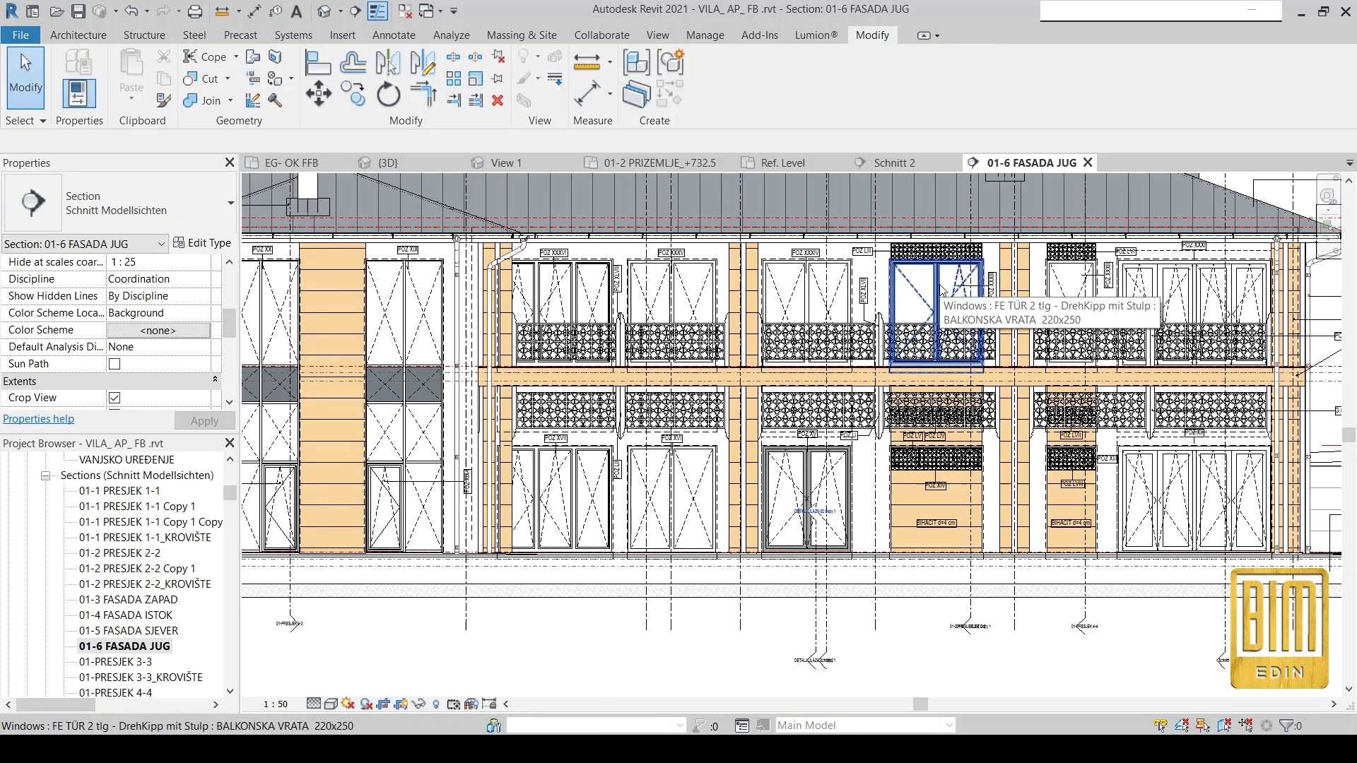
Switch upper window POZ XXXIV to FASADNA VRATA 2 KRILA+ROL+PRAG 210X286, removing the broken dimension reference.
{"action": "left_click", "coordinate": [935, 303]}
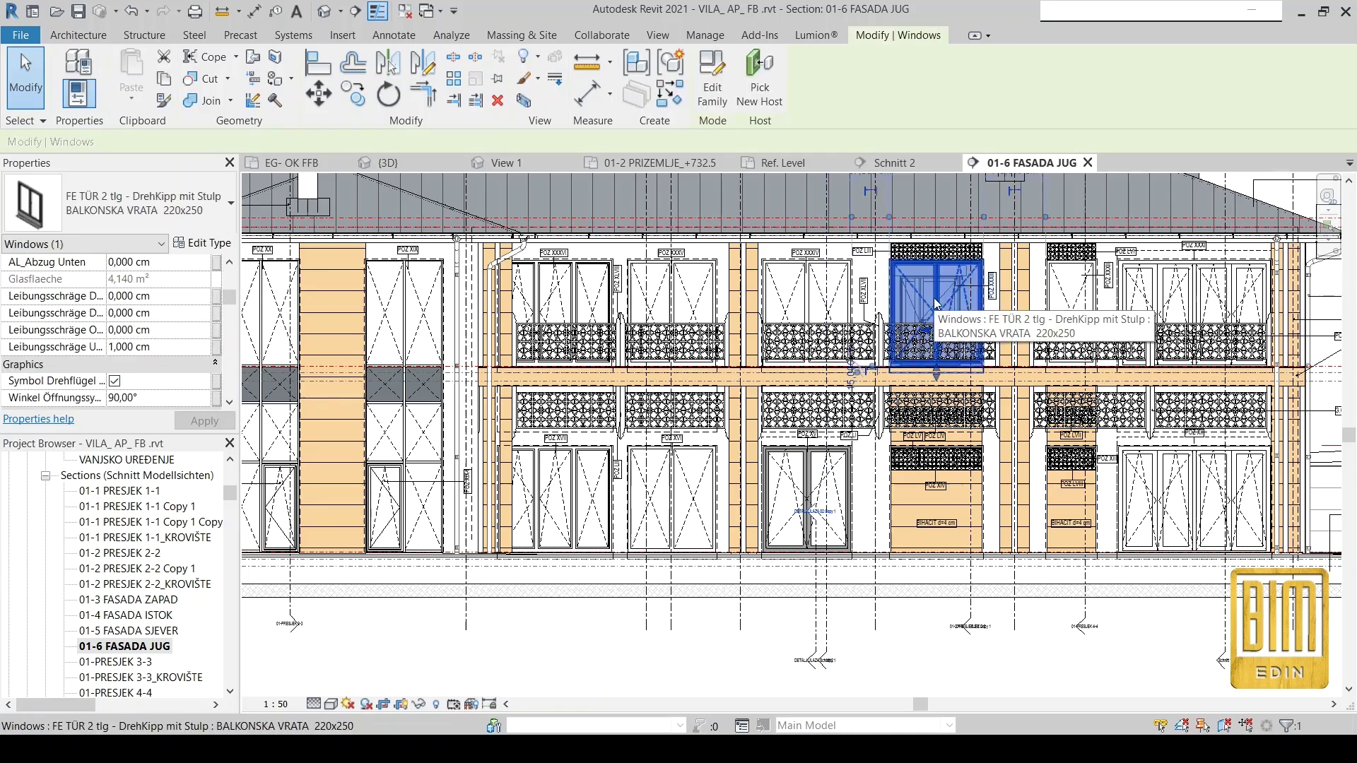
{"action": "left_click", "coordinate": [793, 495]}
{"action": "left_click", "coordinate": [819, 296]}
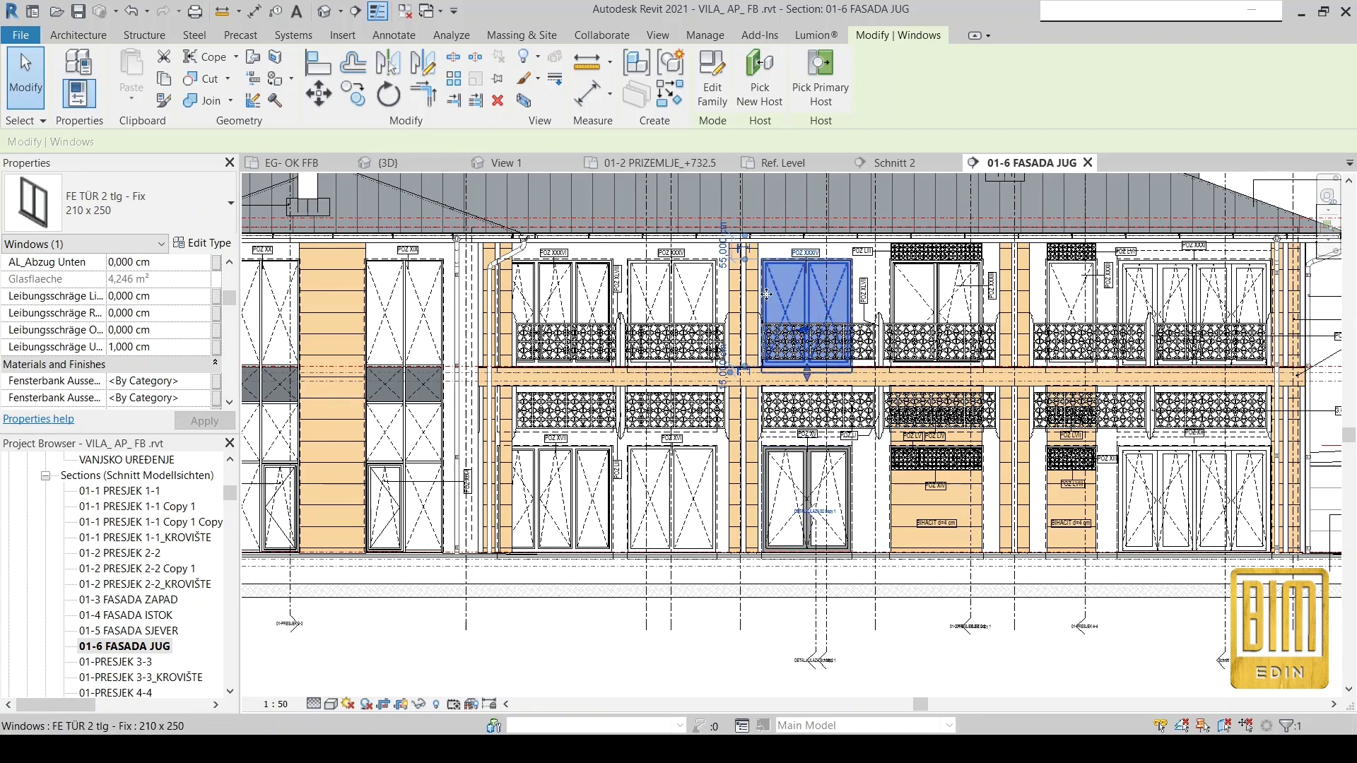
{"action": "scroll", "coordinate": [806, 265], "scroll_direction": "up", "scroll_amount": 2}
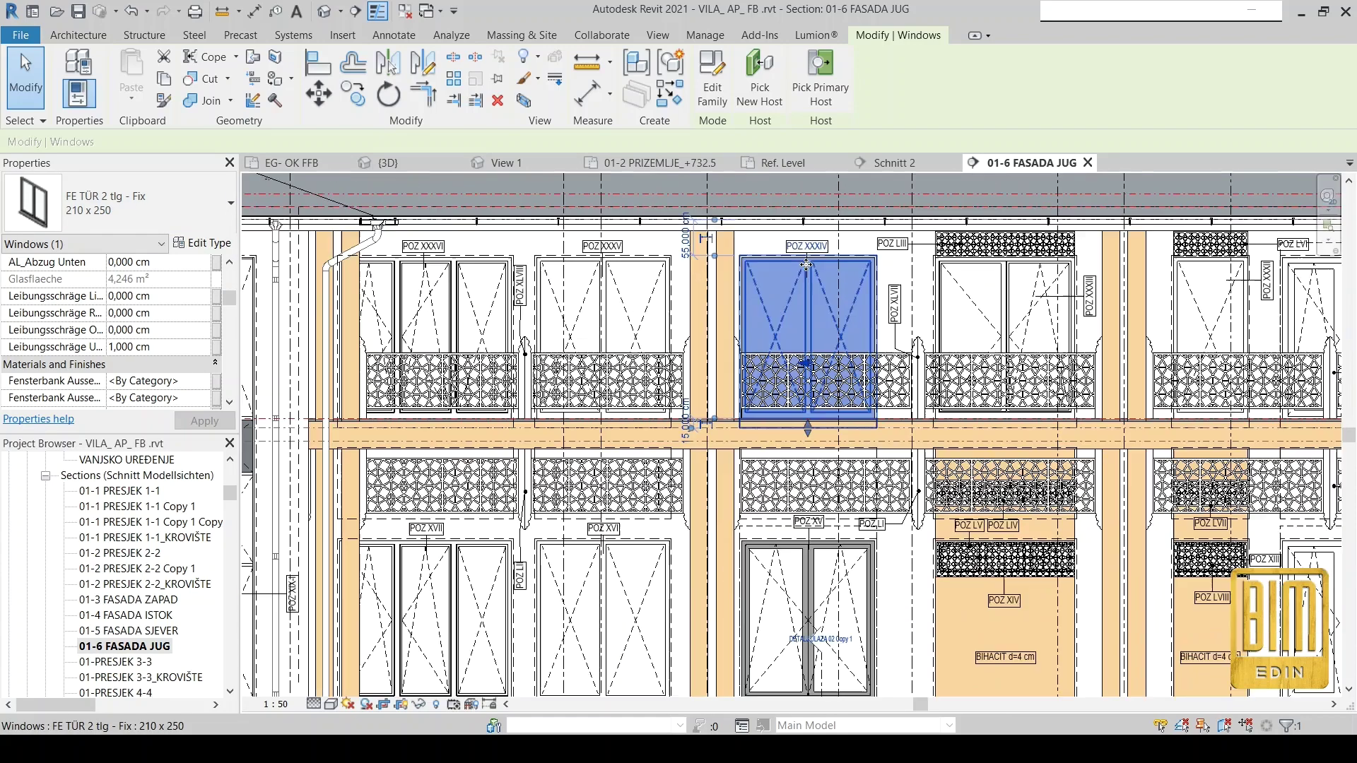
{"action": "left_click", "coordinate": [183, 223]}
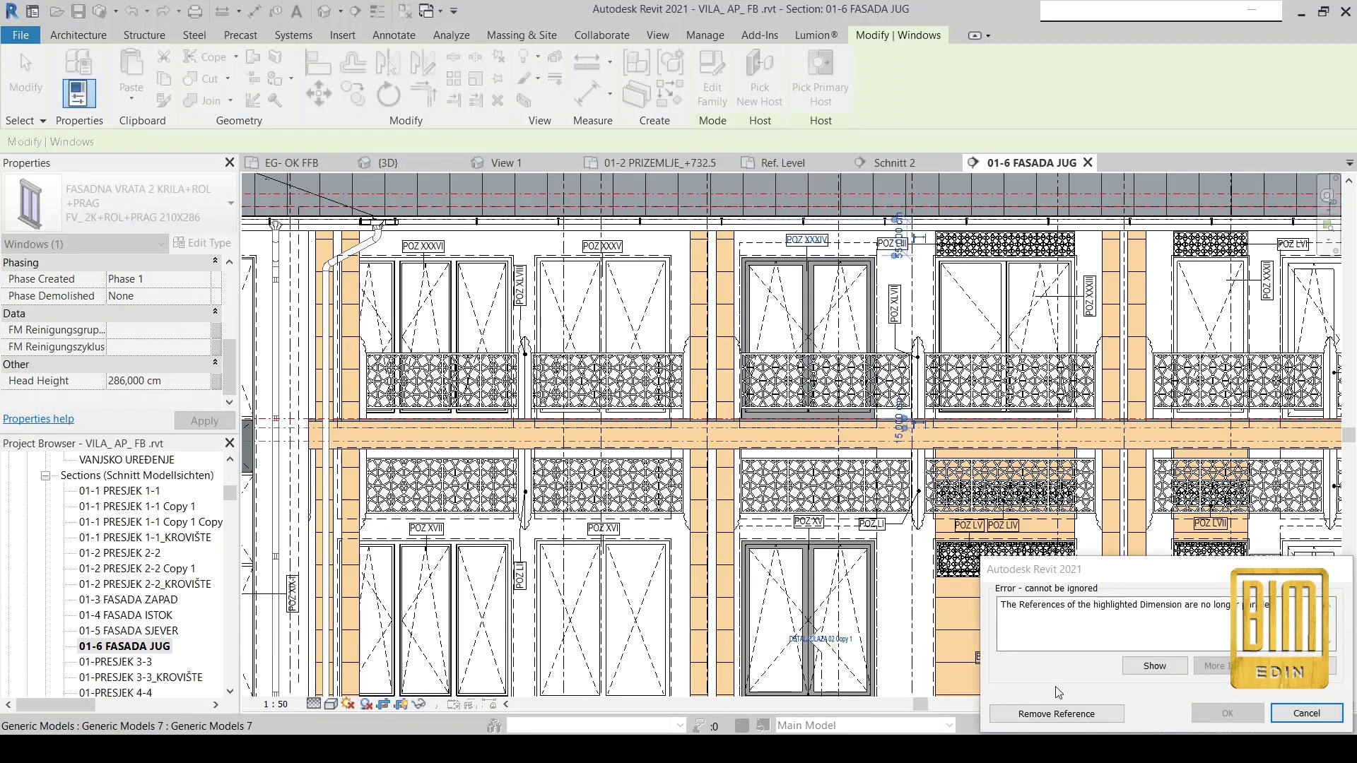
{"action": "left_click", "coordinate": [1060, 713]}
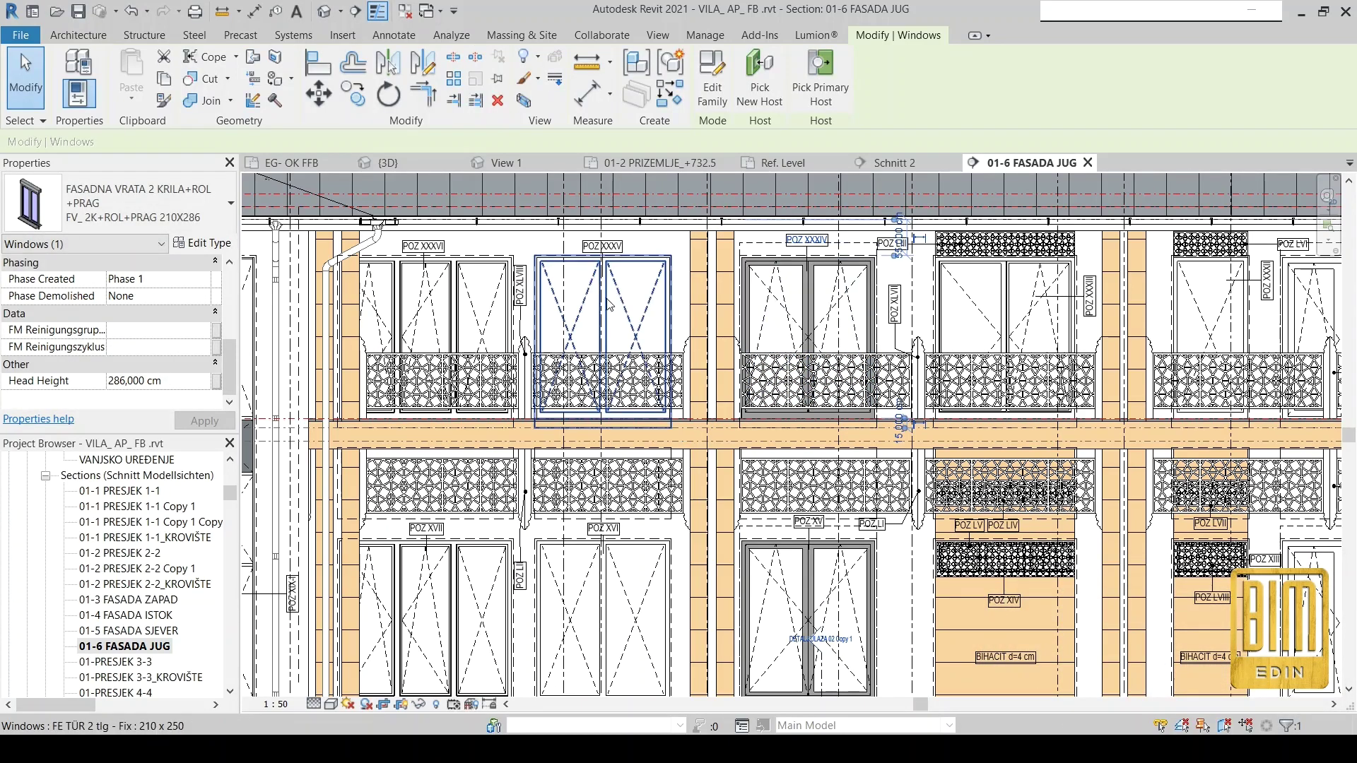
{"action": "key", "text": "Escape"}
{"action": "scroll", "coordinate": [818, 318], "scroll_direction": "down", "scroll_amount": 2}
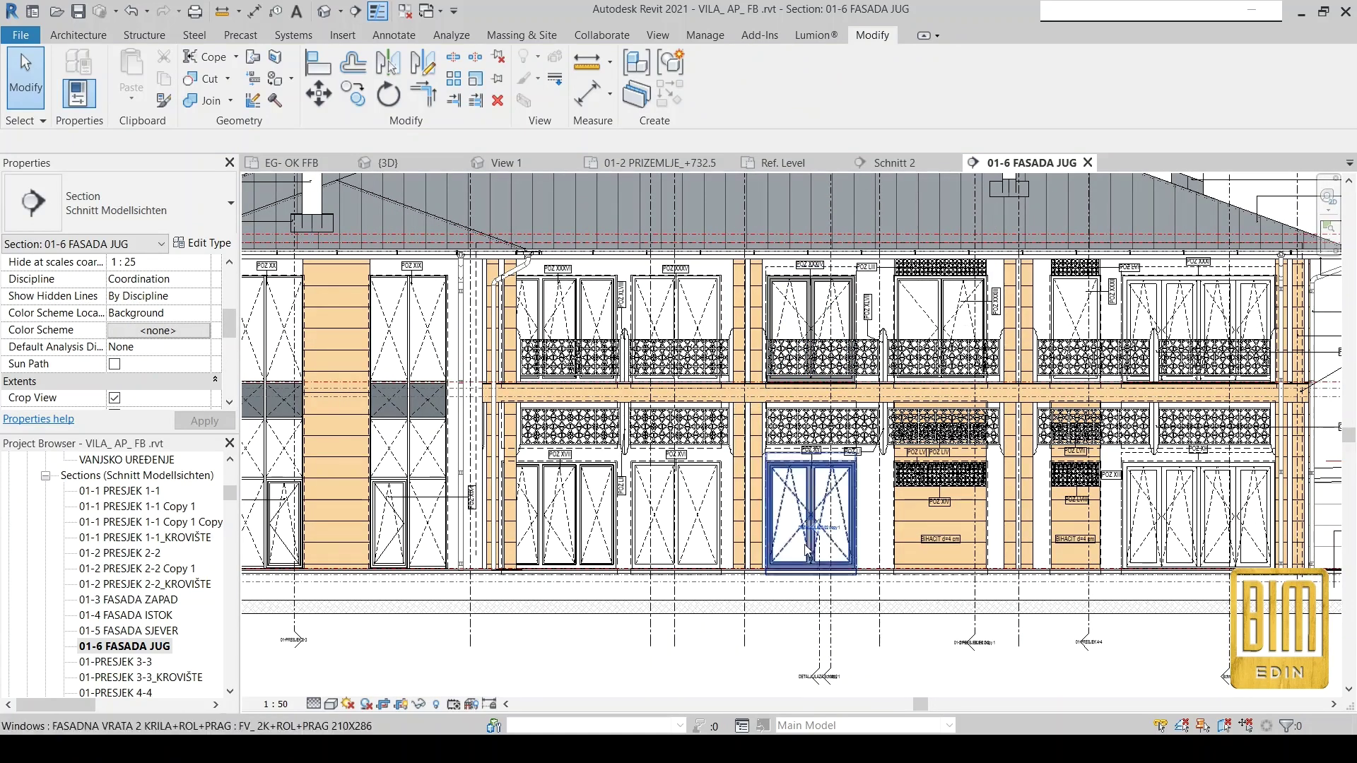
{"action": "left_click", "coordinate": [832, 640]}
Open the Schnitt 2 section view from the section line.
{"action": "right_click", "coordinate": [834, 643]}
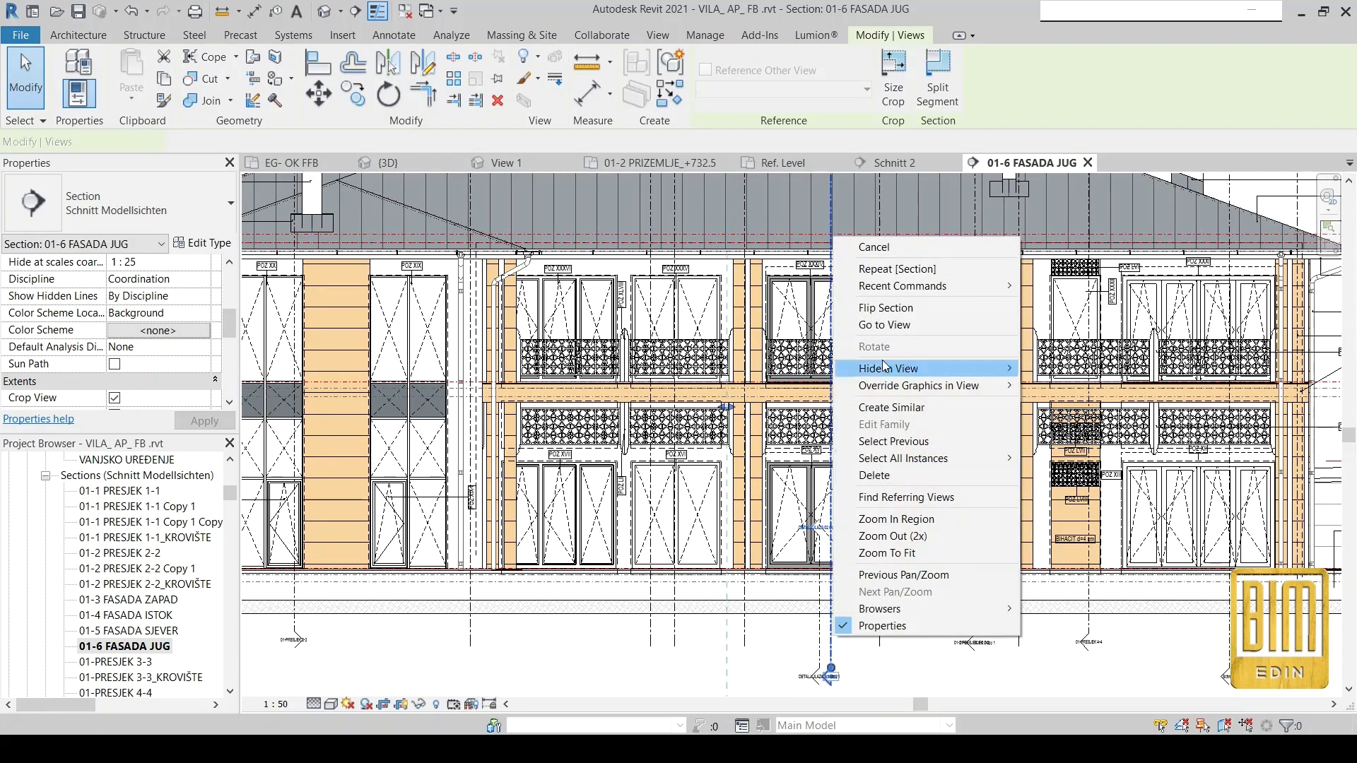
{"action": "left_click", "coordinate": [891, 310]}
{"action": "scroll", "coordinate": [748, 659], "scroll_direction": "down", "scroll_amount": 2}
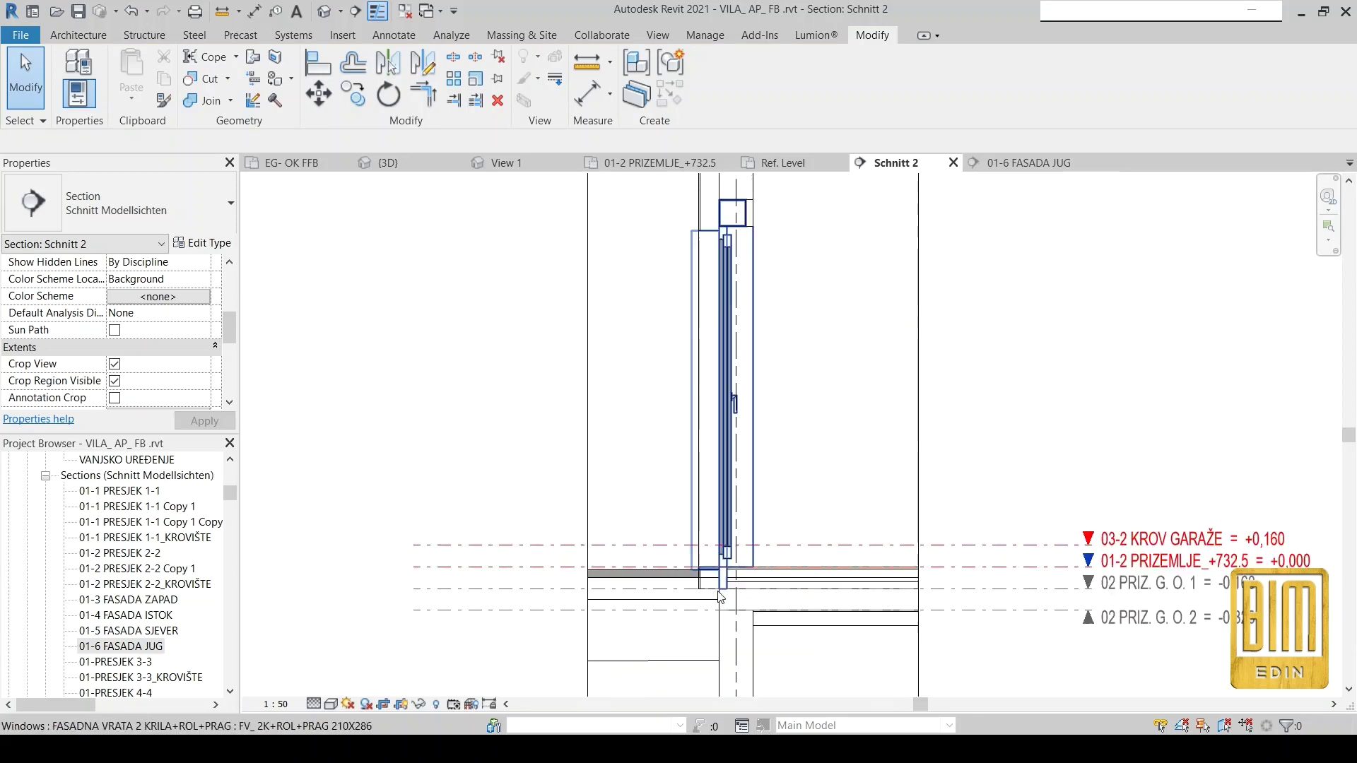
{"action": "scroll", "coordinate": [748, 659], "scroll_direction": "down", "scroll_amount": 1}
{"action": "scroll", "coordinate": [720, 379], "scroll_direction": "up", "scroll_amount": 2}
{"action": "scroll", "coordinate": [721, 379], "scroll_direction": "up", "scroll_amount": 1}
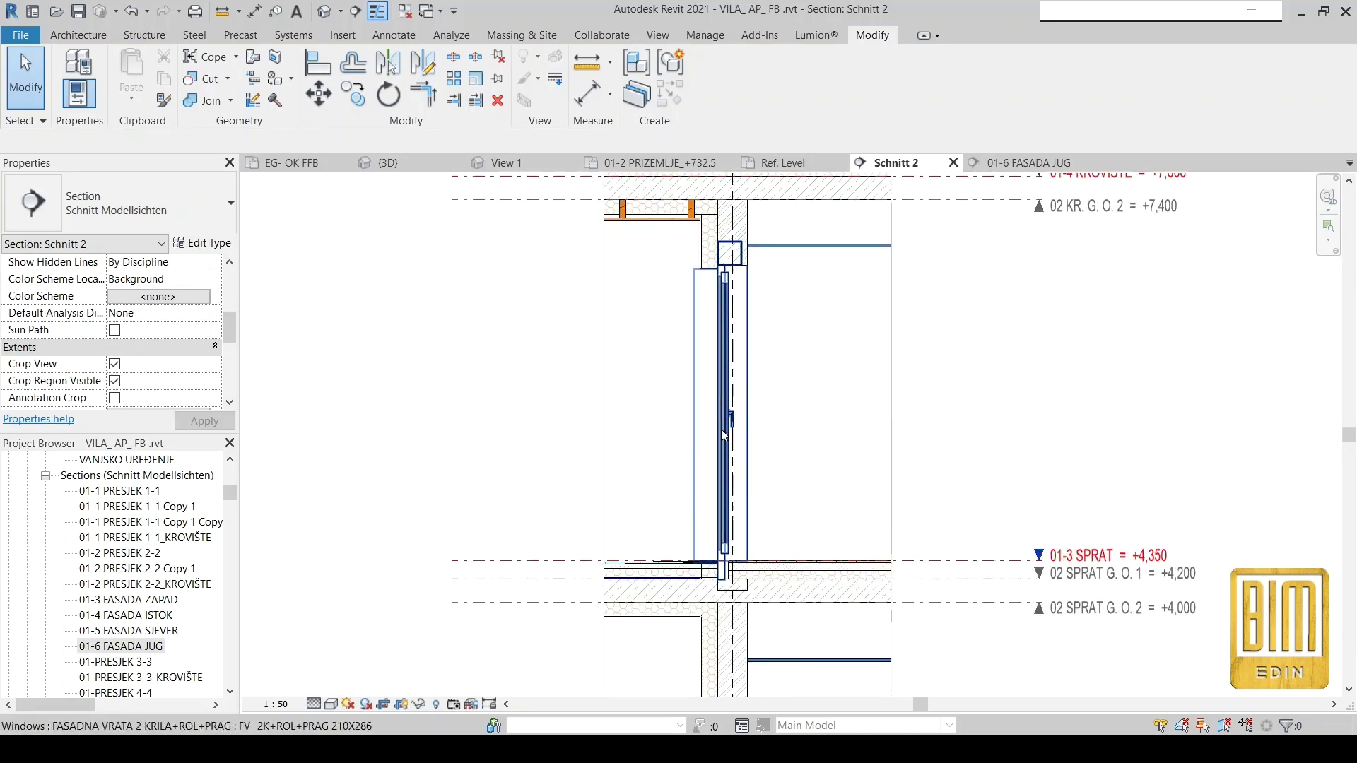
{"action": "scroll", "coordinate": [739, 581], "scroll_direction": "up", "scroll_amount": 2}
Align the small block under the window sill down to the floor slab's underside.
{"action": "left_click", "coordinate": [739, 580]}
{"action": "scroll", "coordinate": [739, 581], "scroll_direction": "up", "scroll_amount": 2}
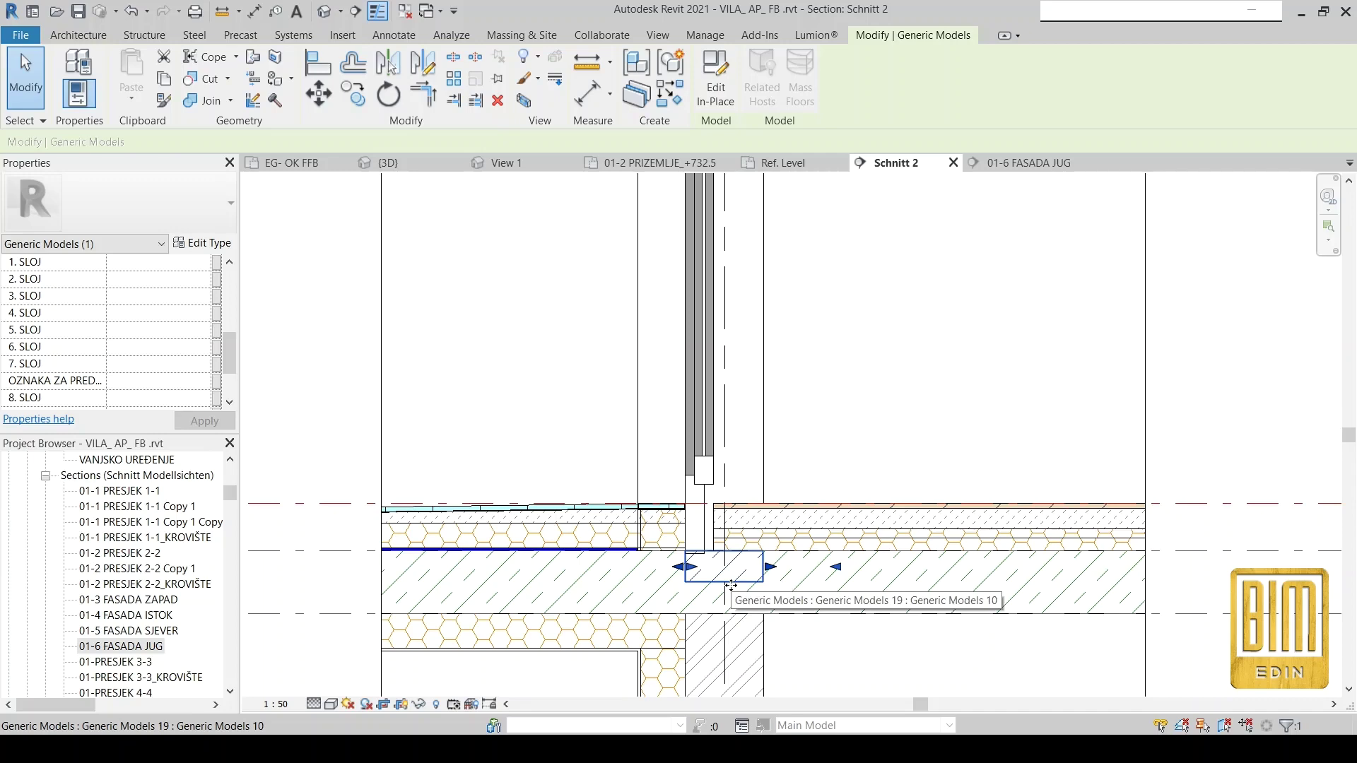
{"action": "scroll", "coordinate": [721, 537], "scroll_direction": "down", "scroll_amount": 2}
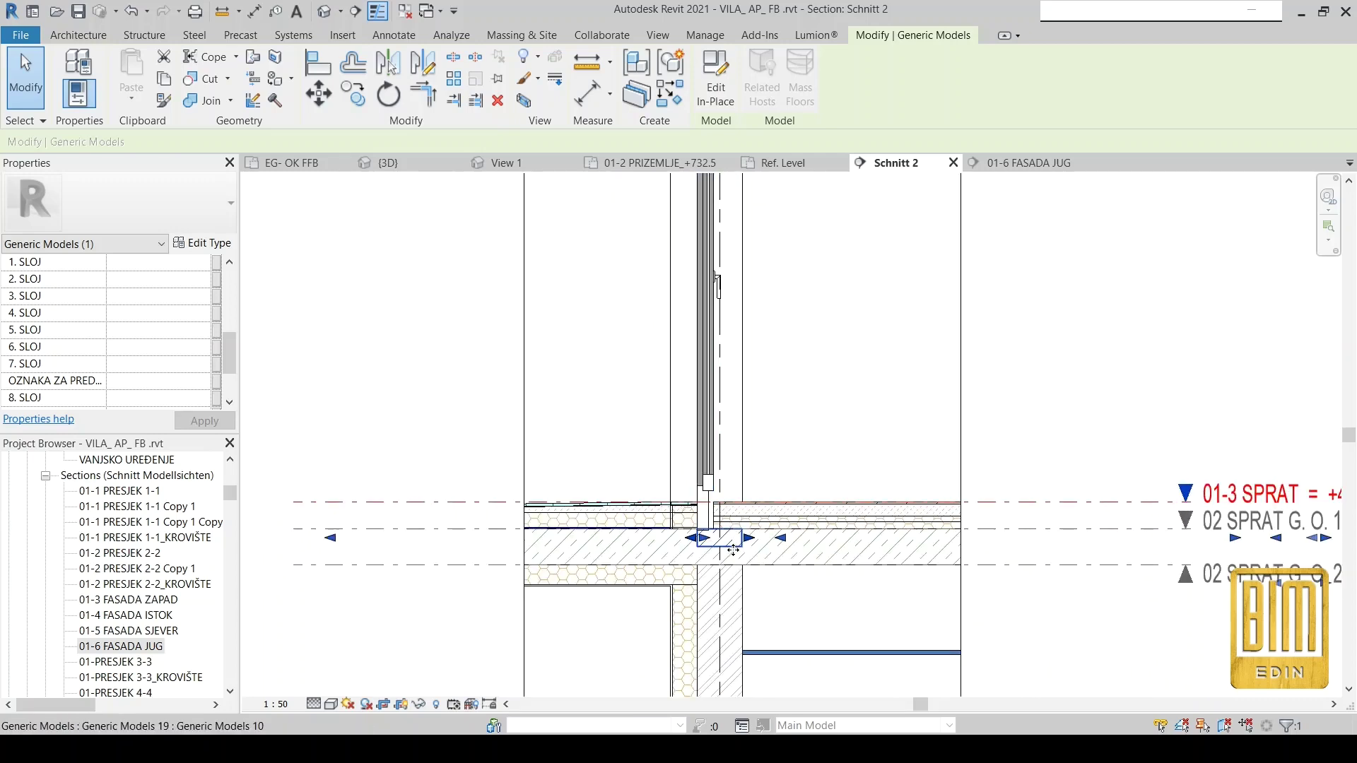
{"action": "scroll", "coordinate": [733, 549], "scroll_direction": "down", "scroll_amount": 3}
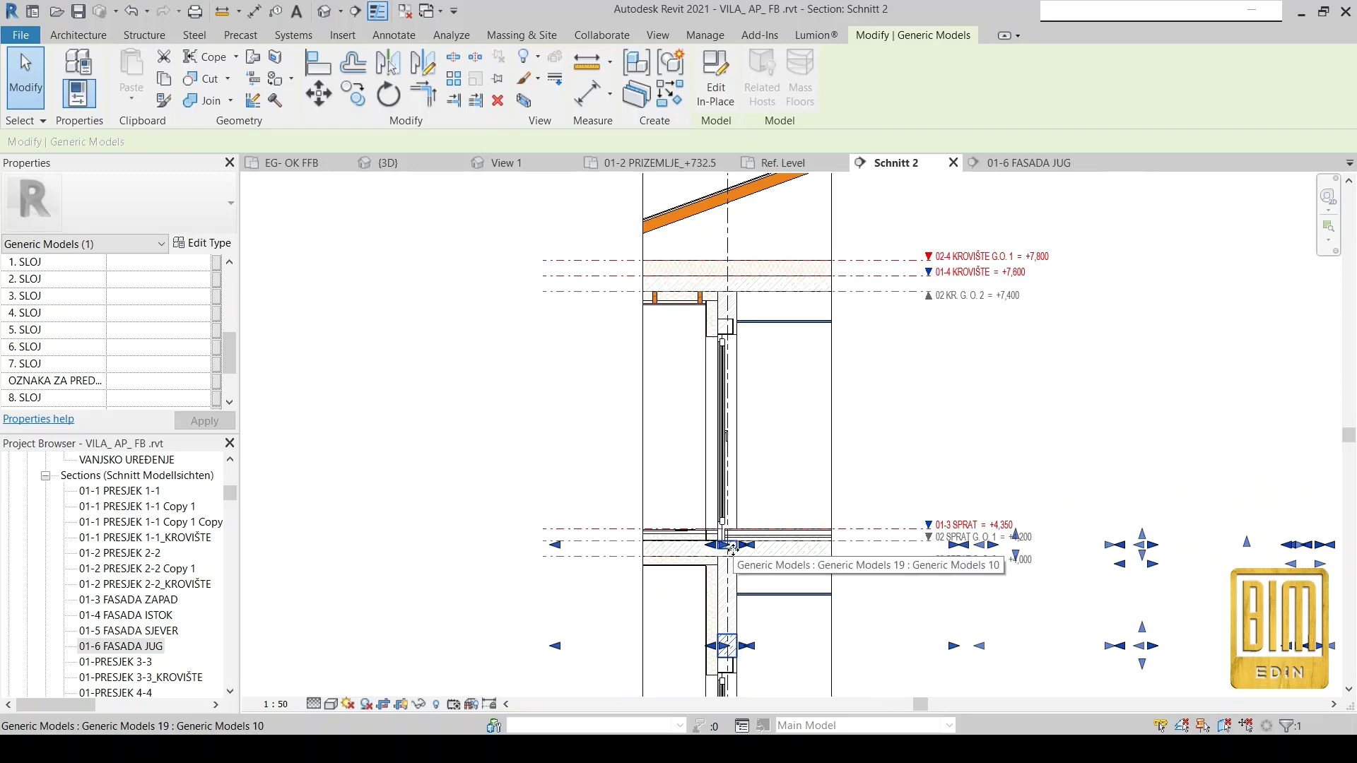
{"action": "scroll", "coordinate": [732, 548], "scroll_direction": "up", "scroll_amount": 3}
{"action": "scroll", "coordinate": [731, 547], "scroll_direction": "up", "scroll_amount": 2}
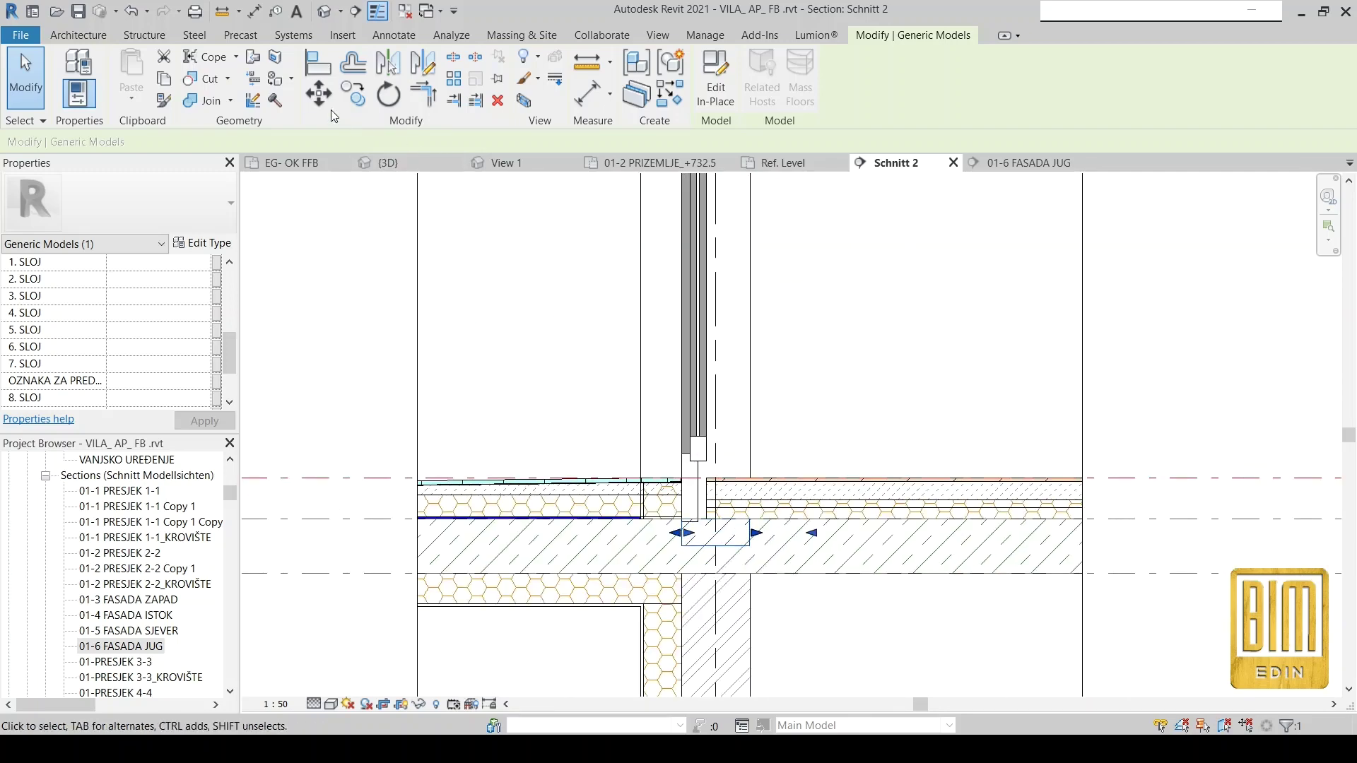
{"action": "left_click", "coordinate": [318, 63]}
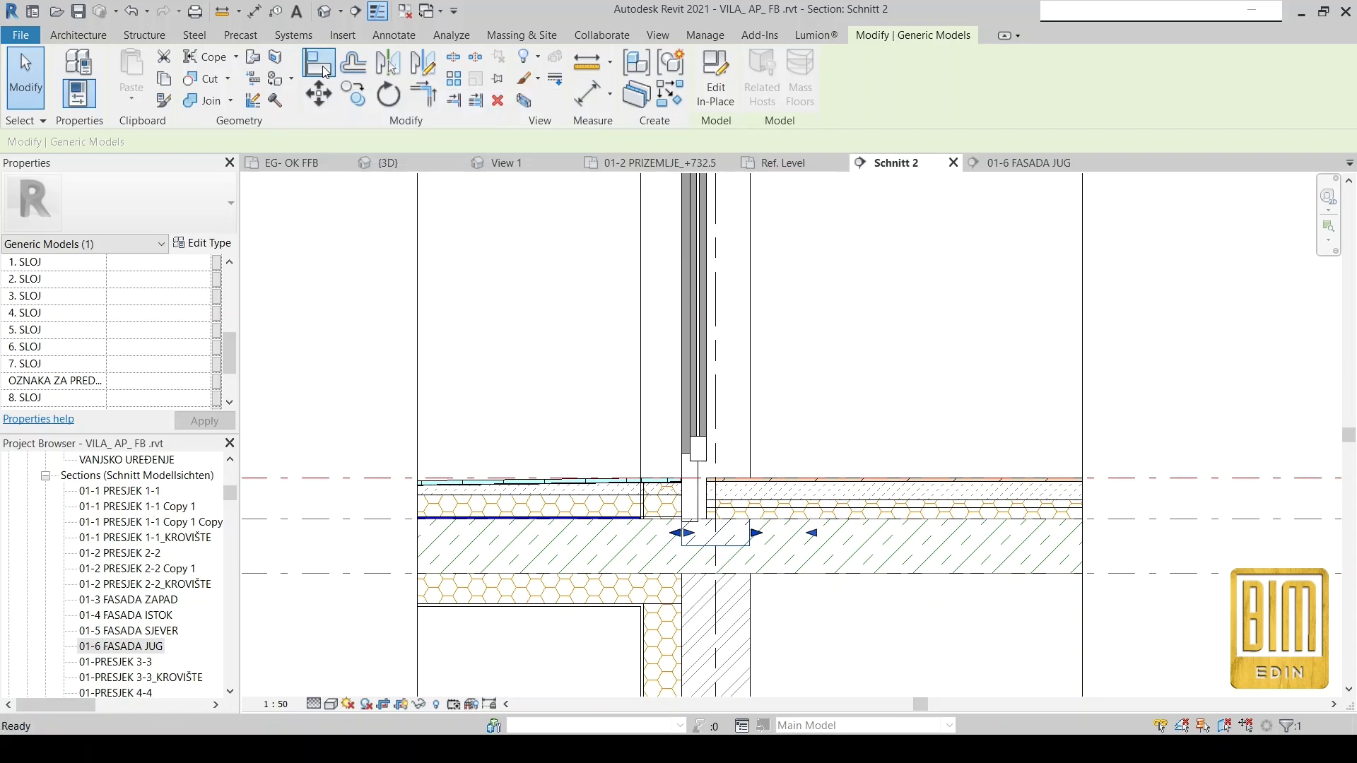
{"action": "left_click", "coordinate": [770, 574]}
{"action": "left_click", "coordinate": [740, 548]}
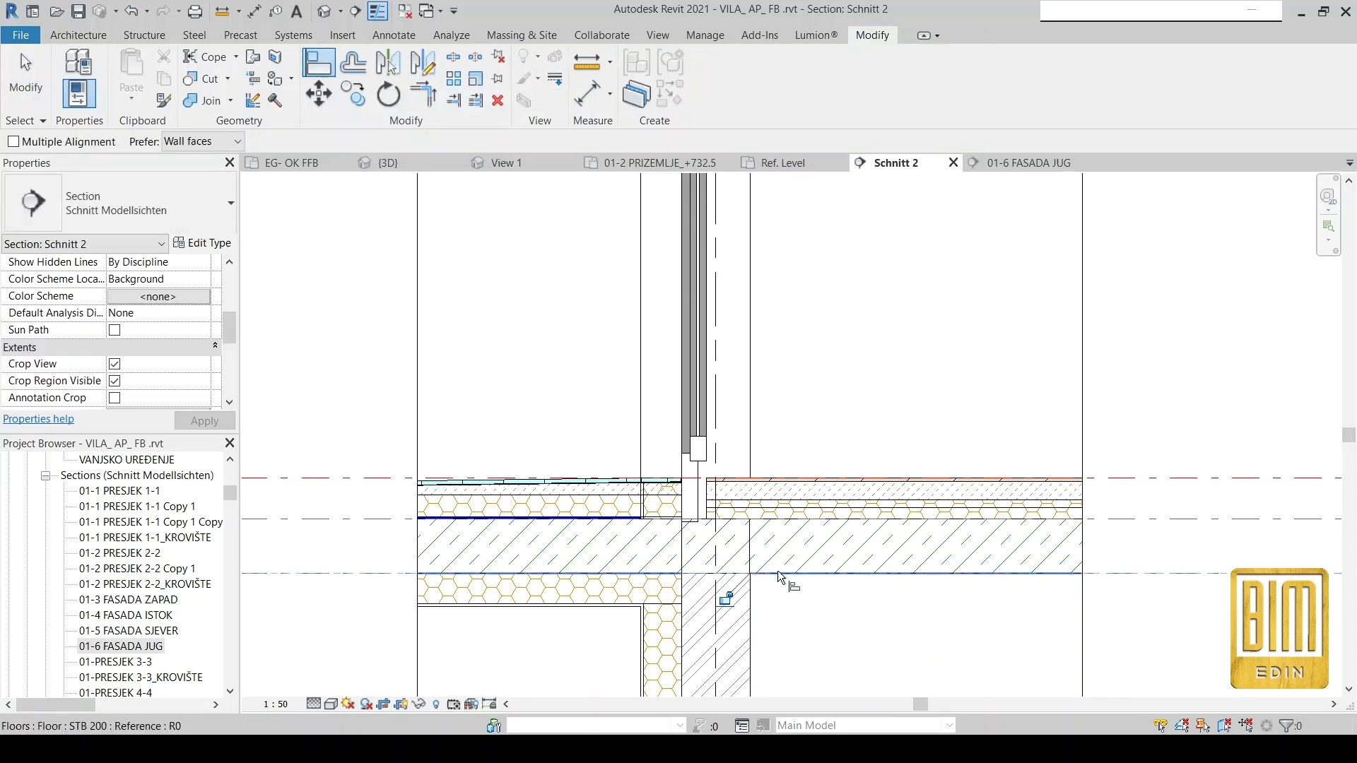
{"action": "scroll", "coordinate": [778, 570], "scroll_direction": "down", "scroll_amount": 2}
{"action": "left_click", "coordinate": [25, 78]}
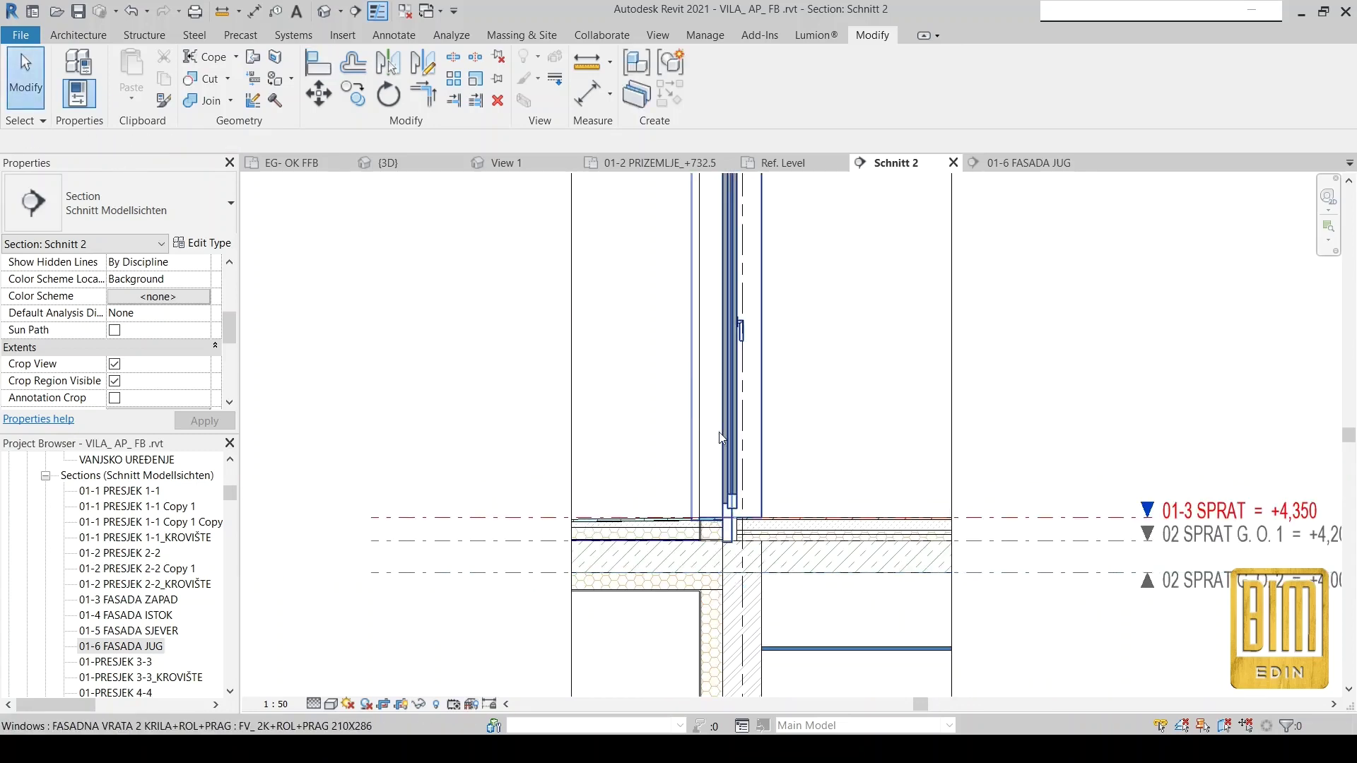
Select the window in the section and open its type properties.
{"action": "scroll", "coordinate": [721, 438], "scroll_direction": "down", "scroll_amount": 3}
{"action": "scroll", "coordinate": [740, 414], "scroll_direction": "up", "scroll_amount": 1}
{"action": "scroll", "coordinate": [740, 415], "scroll_direction": "up", "scroll_amount": 2}
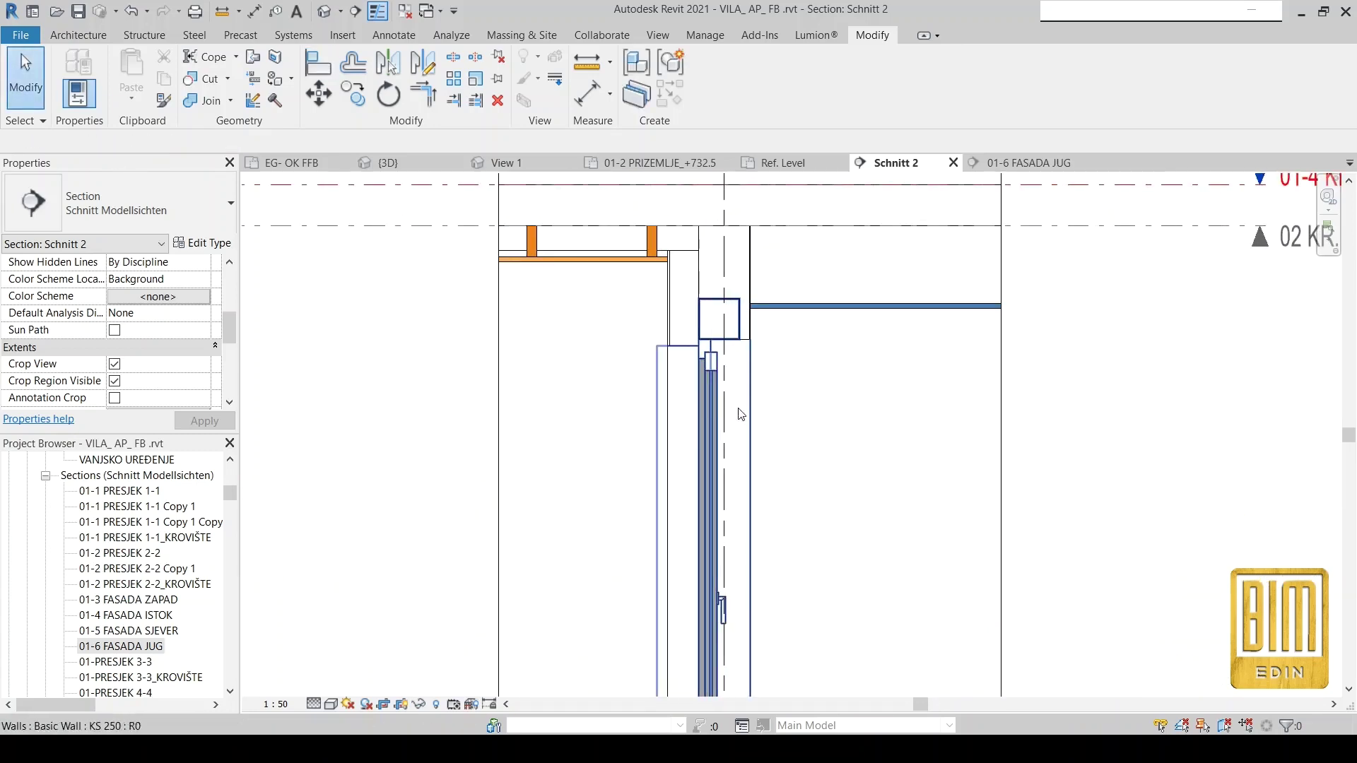
{"action": "scroll", "coordinate": [740, 415], "scroll_direction": "down", "scroll_amount": 2}
{"action": "scroll", "coordinate": [737, 589], "scroll_direction": "up", "scroll_amount": 2}
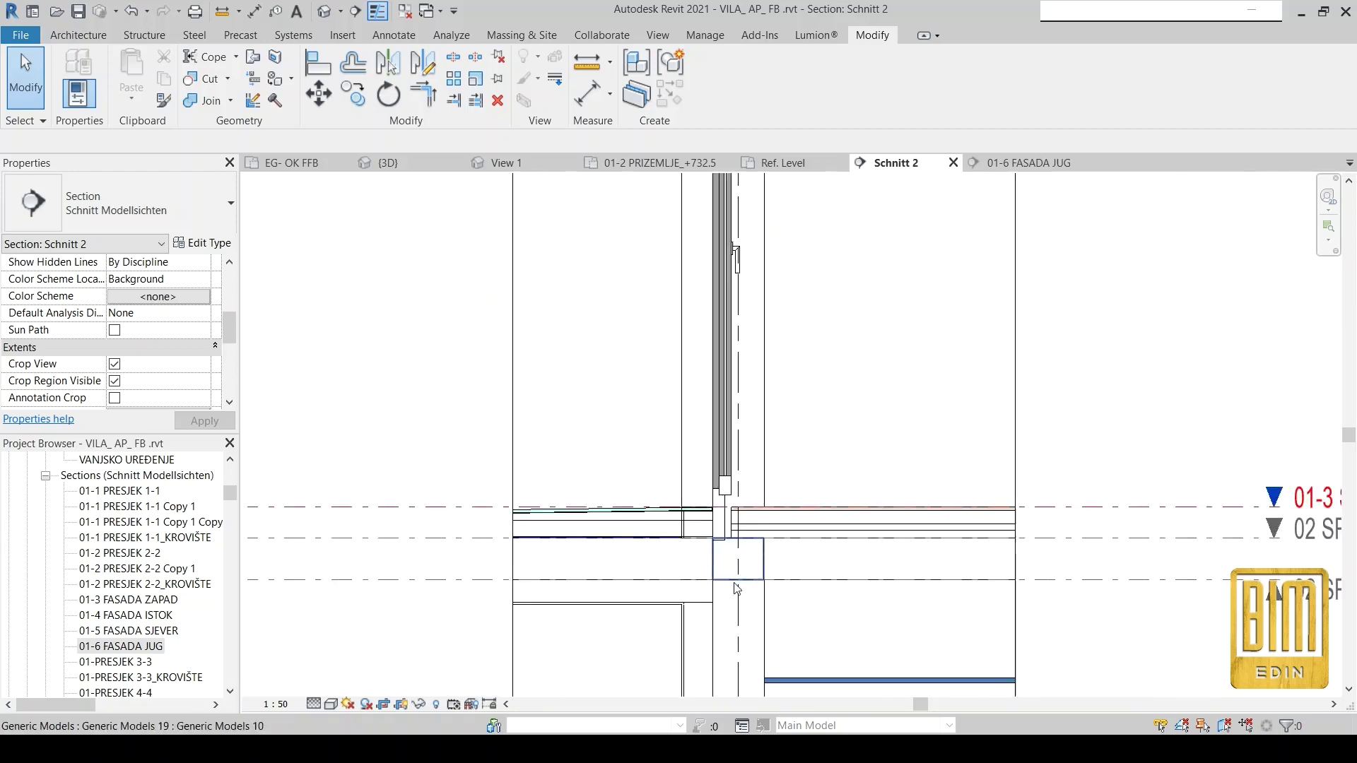
{"action": "scroll", "coordinate": [719, 555], "scroll_direction": "up", "scroll_amount": 3}
{"action": "left_click", "coordinate": [728, 495]}
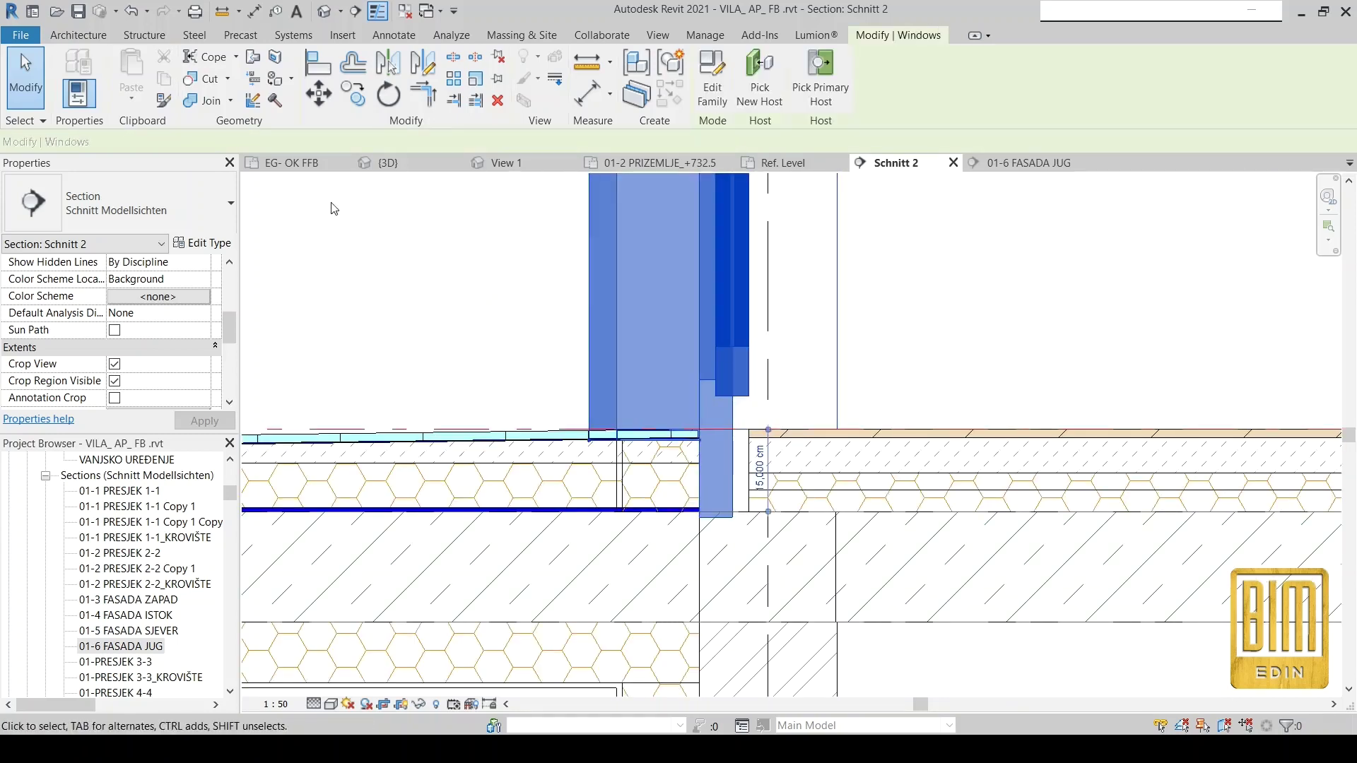
{"action": "left_click", "coordinate": [212, 243]}
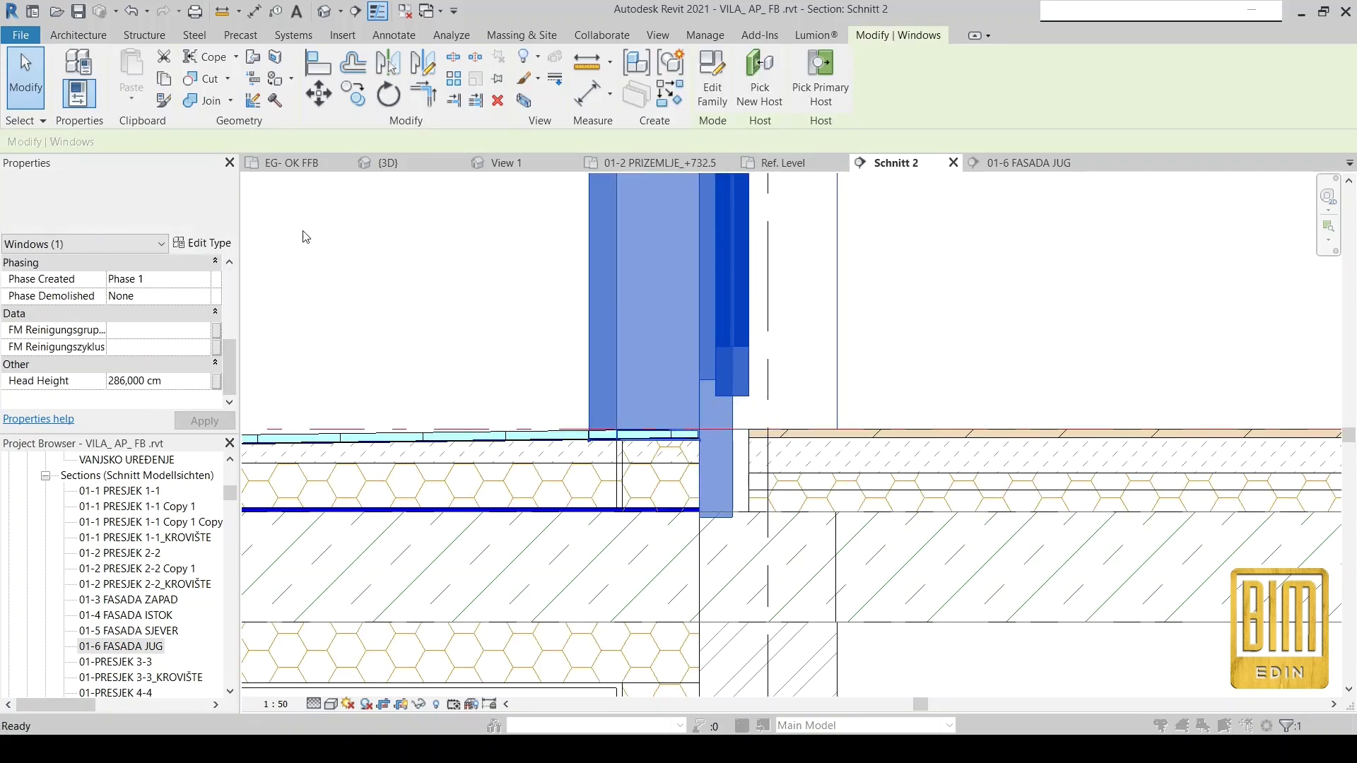
Duplicate the type as FV_ 2K+ROL+PRAG 210X285 with DUBINA PRAGA 15 cm and Height 285 cm.
{"action": "left_click", "coordinate": [334, 175]}
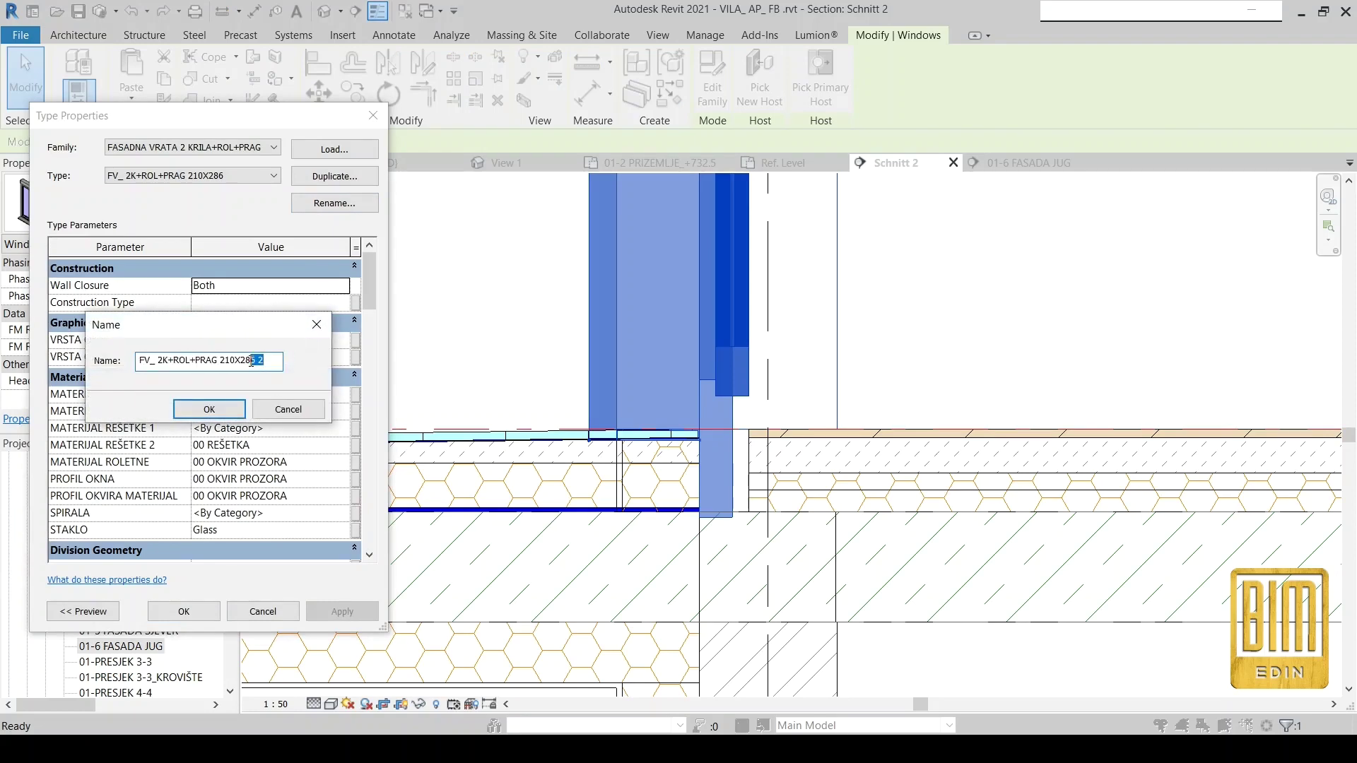
{"action": "left_click", "coordinate": [228, 404]}
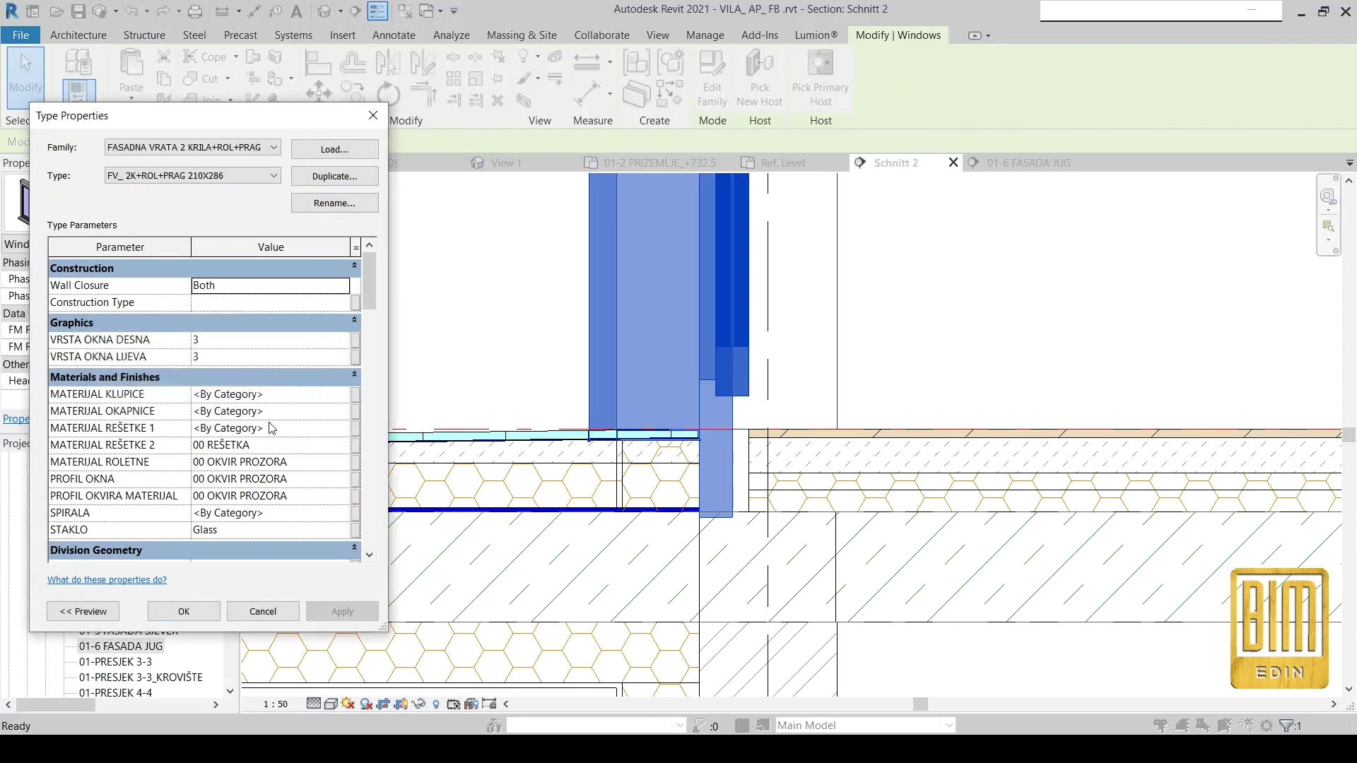
{"action": "scroll", "coordinate": [316, 436], "scroll_direction": "down", "scroll_amount": 3}
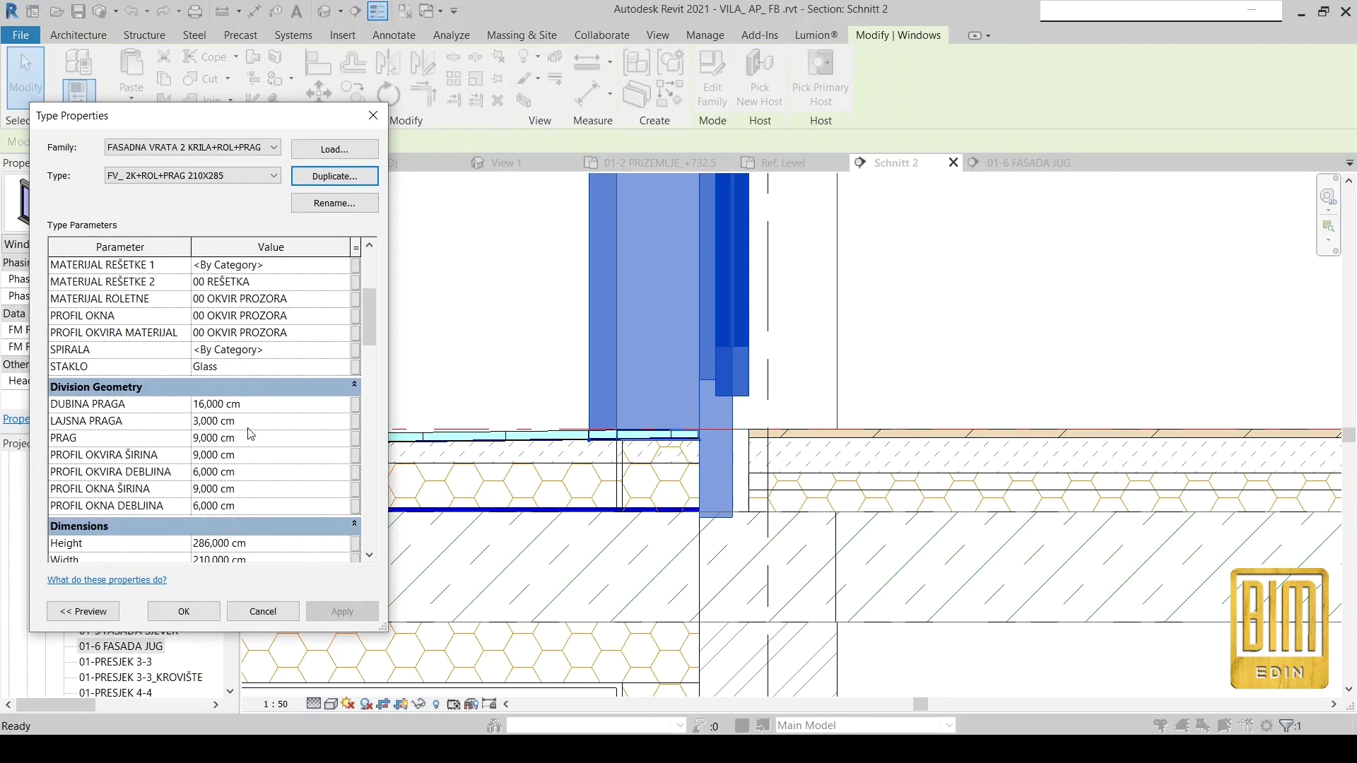
{"action": "scroll", "coordinate": [250, 434], "scroll_direction": "down", "scroll_amount": 2}
{"action": "left_click", "coordinate": [262, 304]}
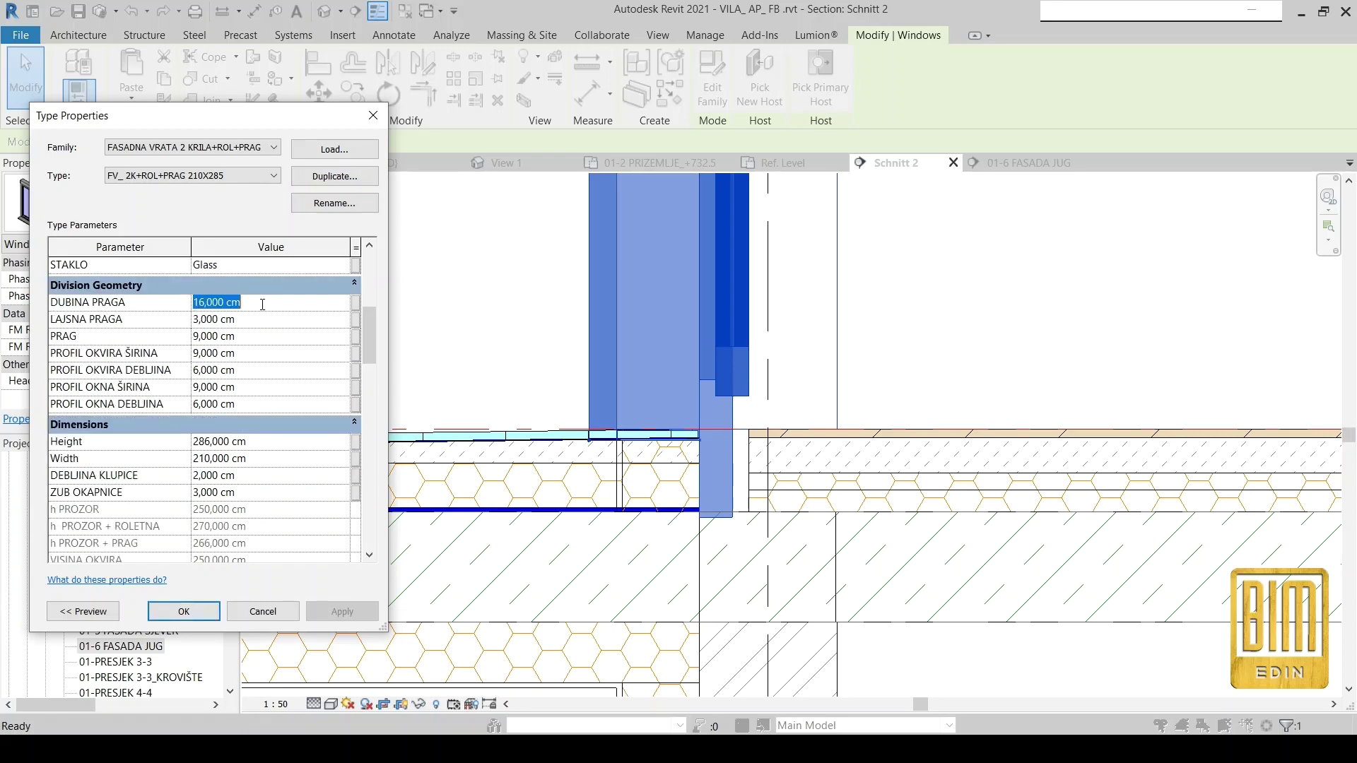
{"action": "type", "text": "15"}
{"action": "left_click", "coordinate": [264, 446]}
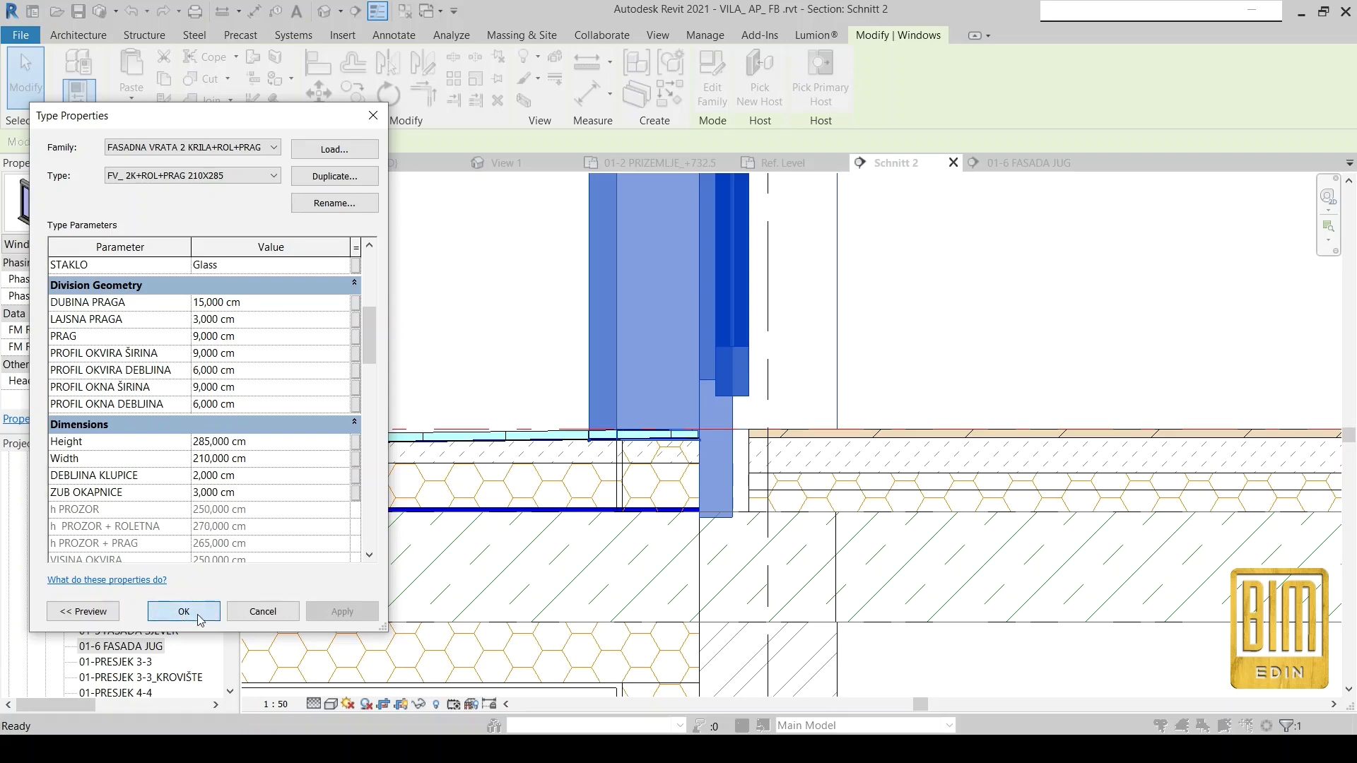
{"action": "key", "text": "Return"}
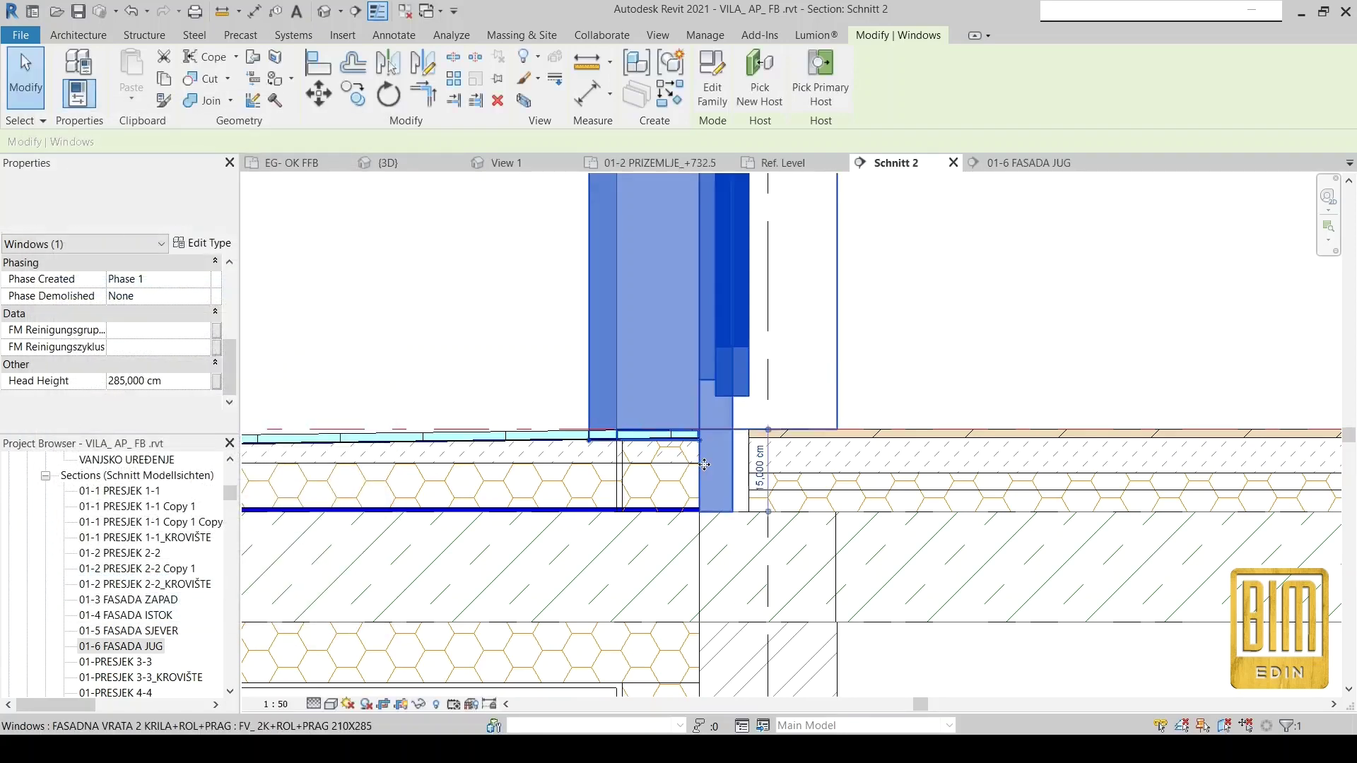
{"action": "scroll", "coordinate": [705, 509], "scroll_direction": "down", "scroll_amount": 3}
{"action": "scroll", "coordinate": [706, 508], "scroll_direction": "down", "scroll_amount": 2}
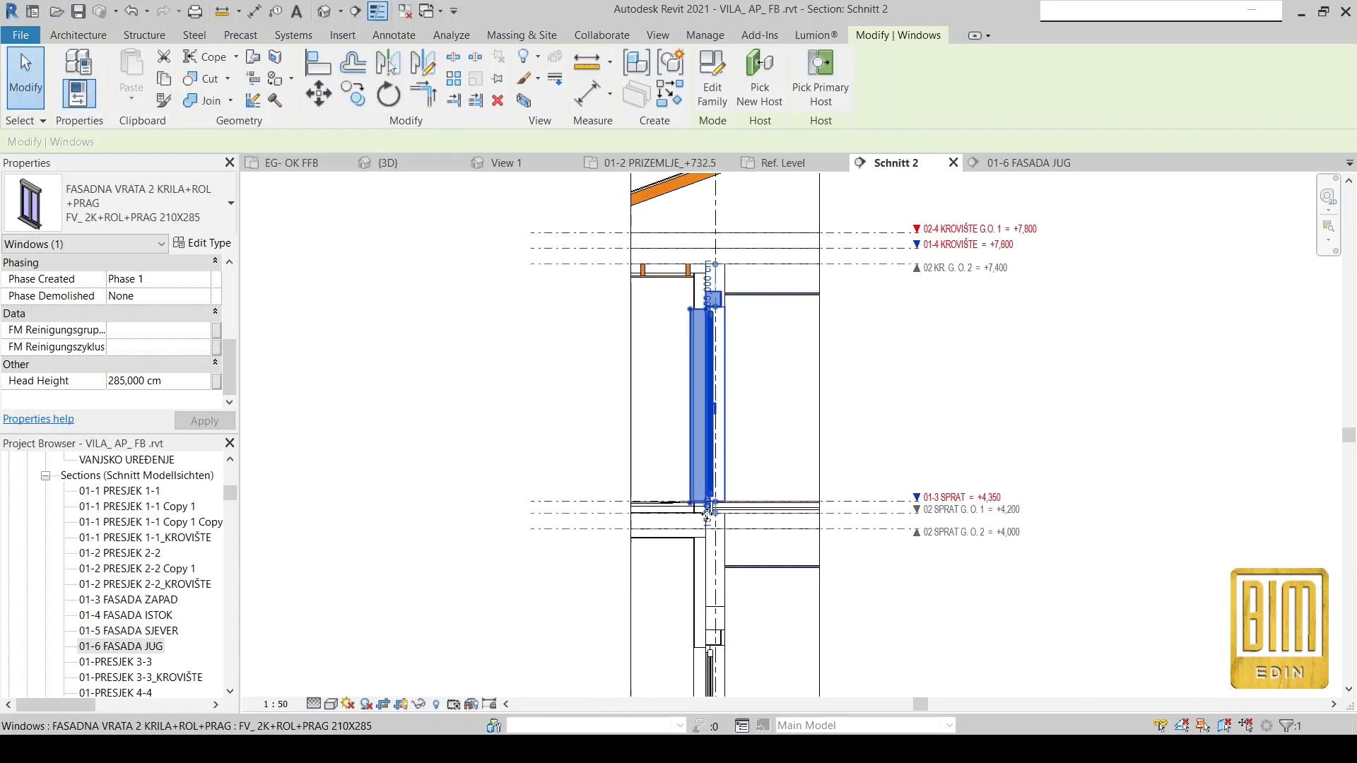
{"action": "left_click", "coordinate": [506, 384]}
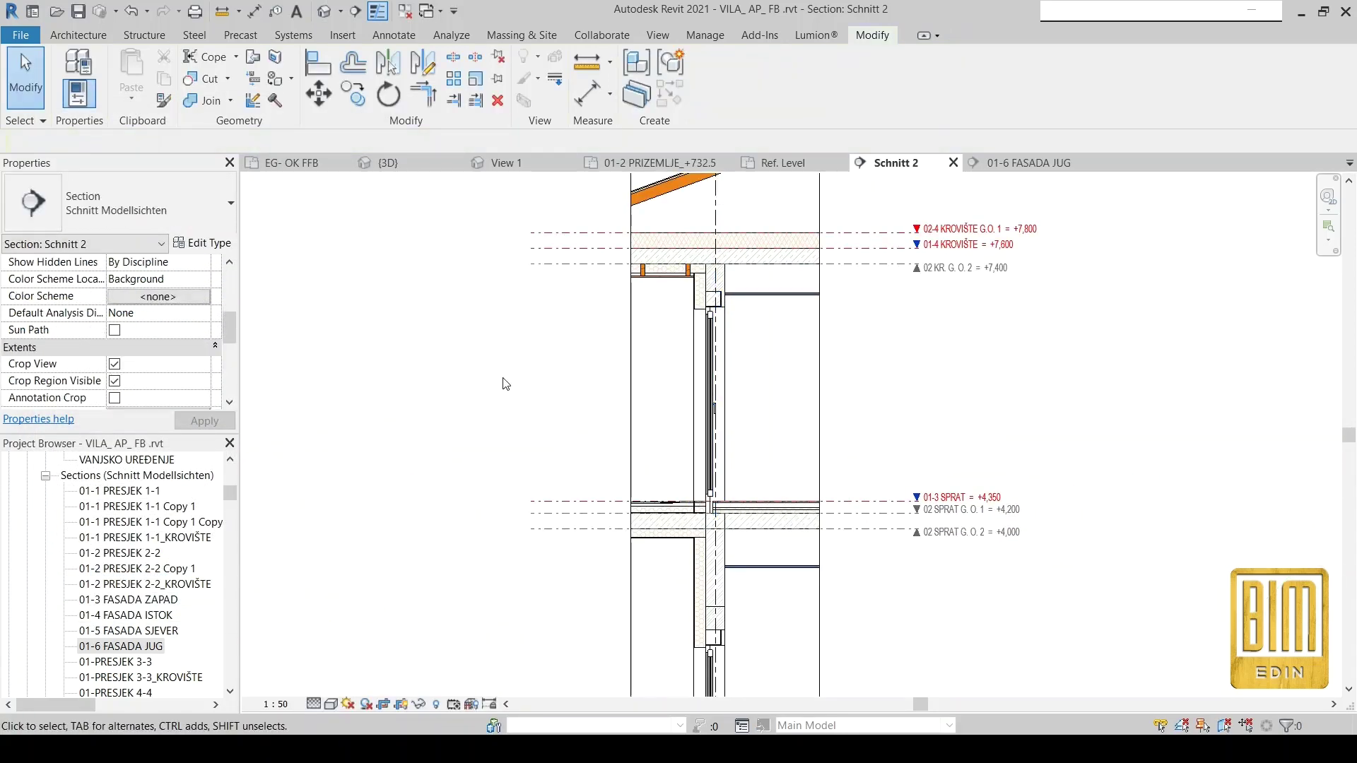
Open the 01-6 FASADA JUG south facade view.
{"action": "double_click", "coordinate": [121, 646]}
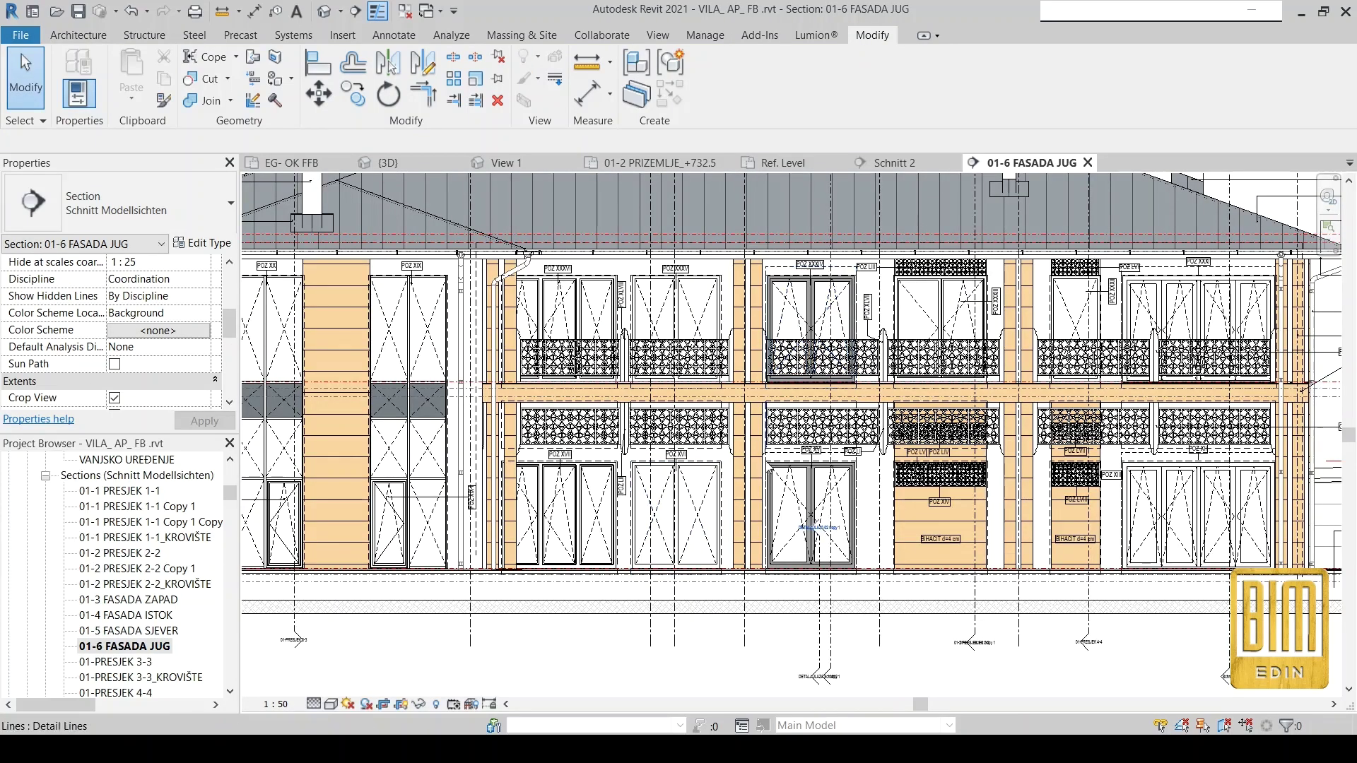
{"action": "scroll", "coordinate": [812, 528], "scroll_direction": "down", "scroll_amount": 1}
{"action": "scroll", "coordinate": [551, 392], "scroll_direction": "up", "scroll_amount": 2}
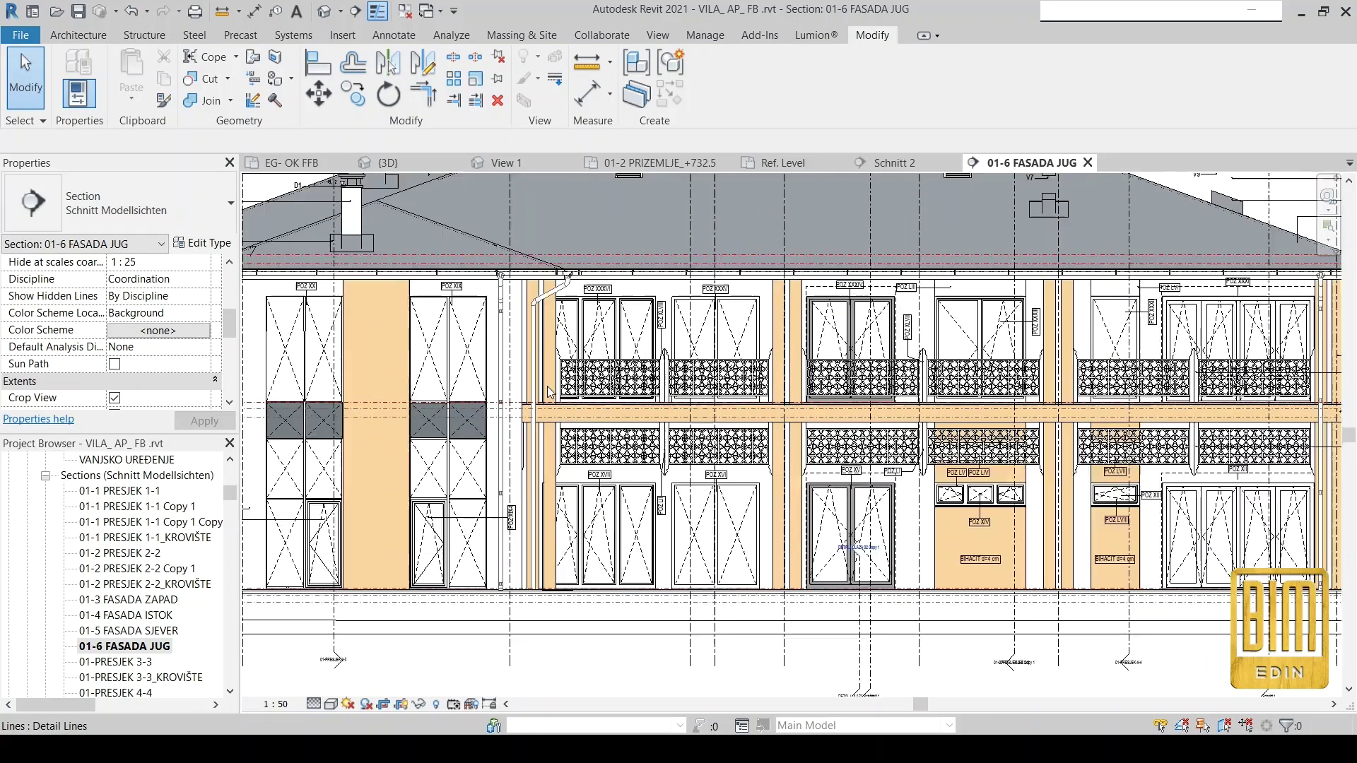
{"action": "scroll", "coordinate": [550, 393], "scroll_direction": "up", "scroll_amount": 1}
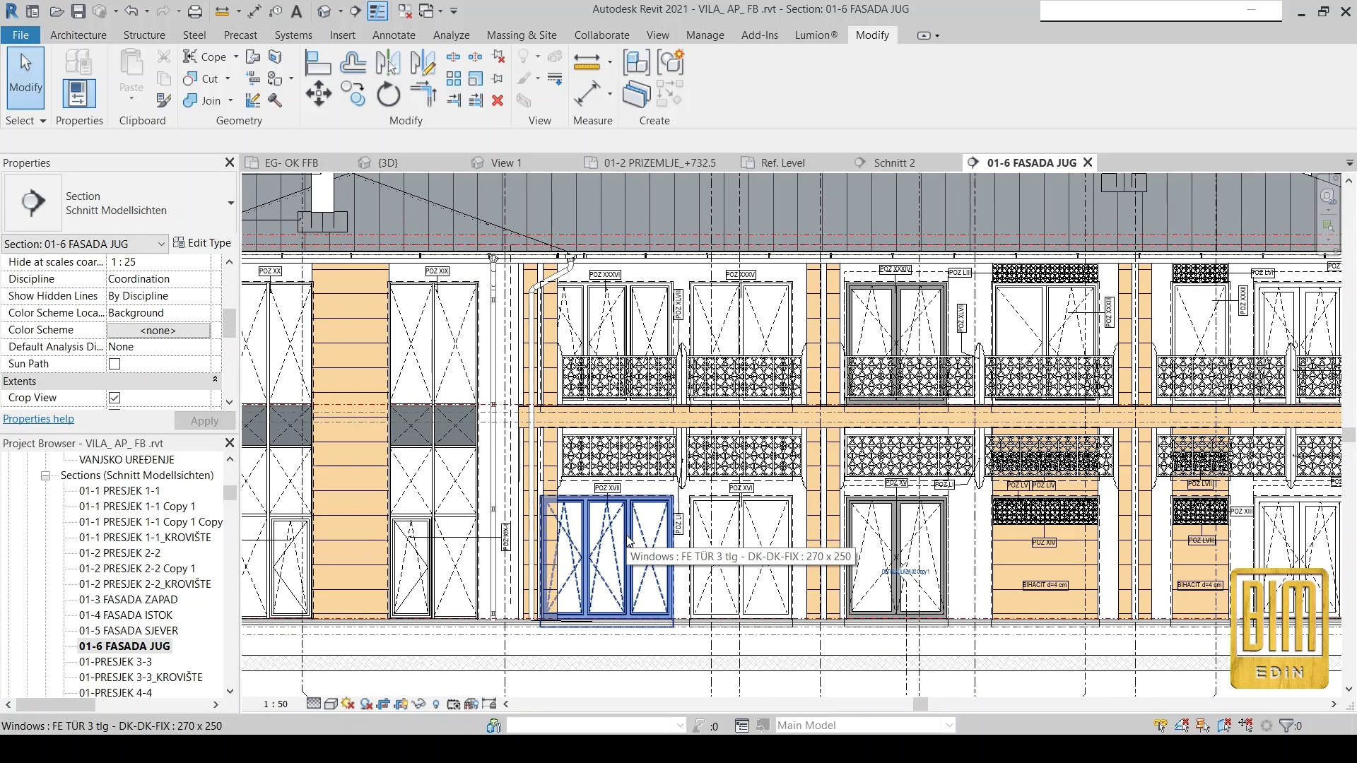
Switch to the PROZORI I VRATA EG-OK FFB plan and select the wide 240 balcony door.
{"action": "key", "text": "ctrl+Tab"}
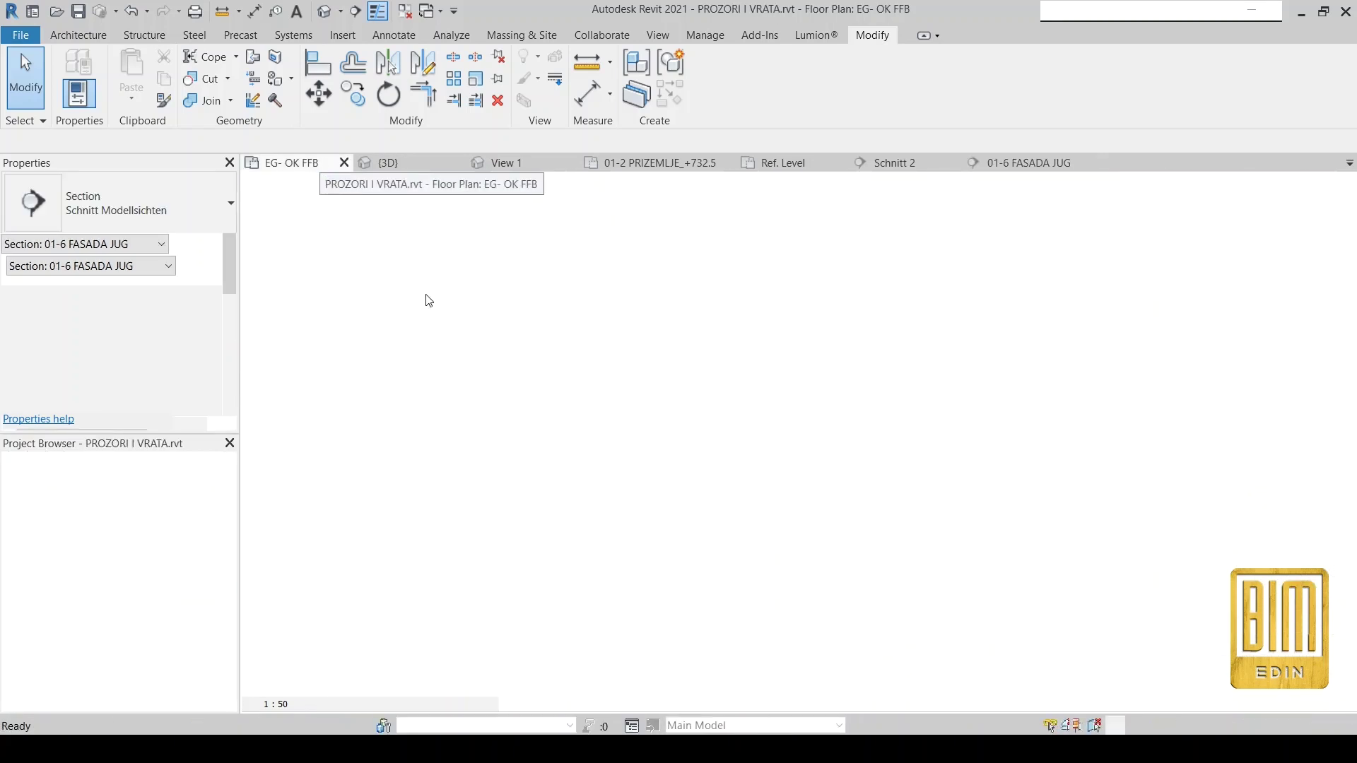
{"action": "left_click", "coordinate": [814, 230]}
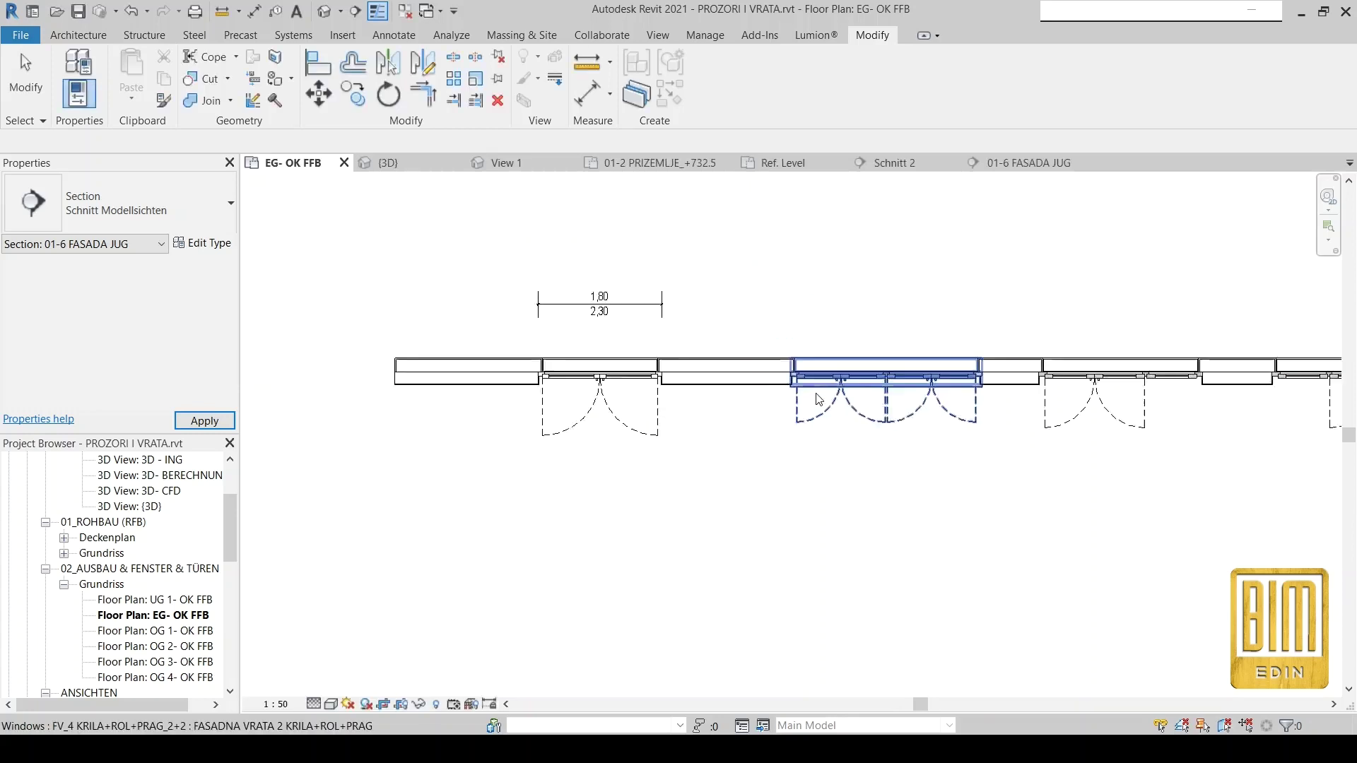
{"action": "scroll", "coordinate": [1315, 382], "scroll_direction": "up", "scroll_amount": 1}
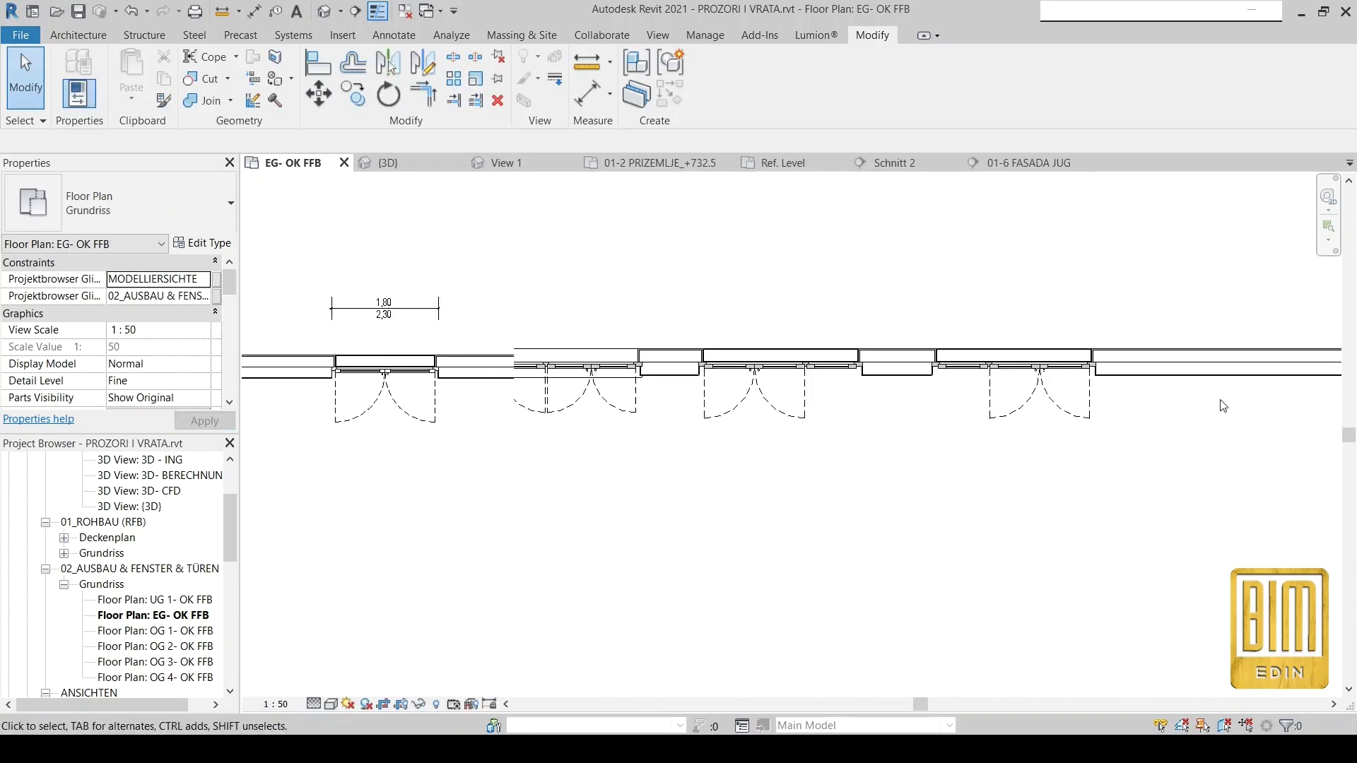
{"action": "middle_click_drag", "start_coordinate": [1163, 375], "coordinate": [1054, 375]}
{"action": "left_click", "coordinate": [1054, 375]}
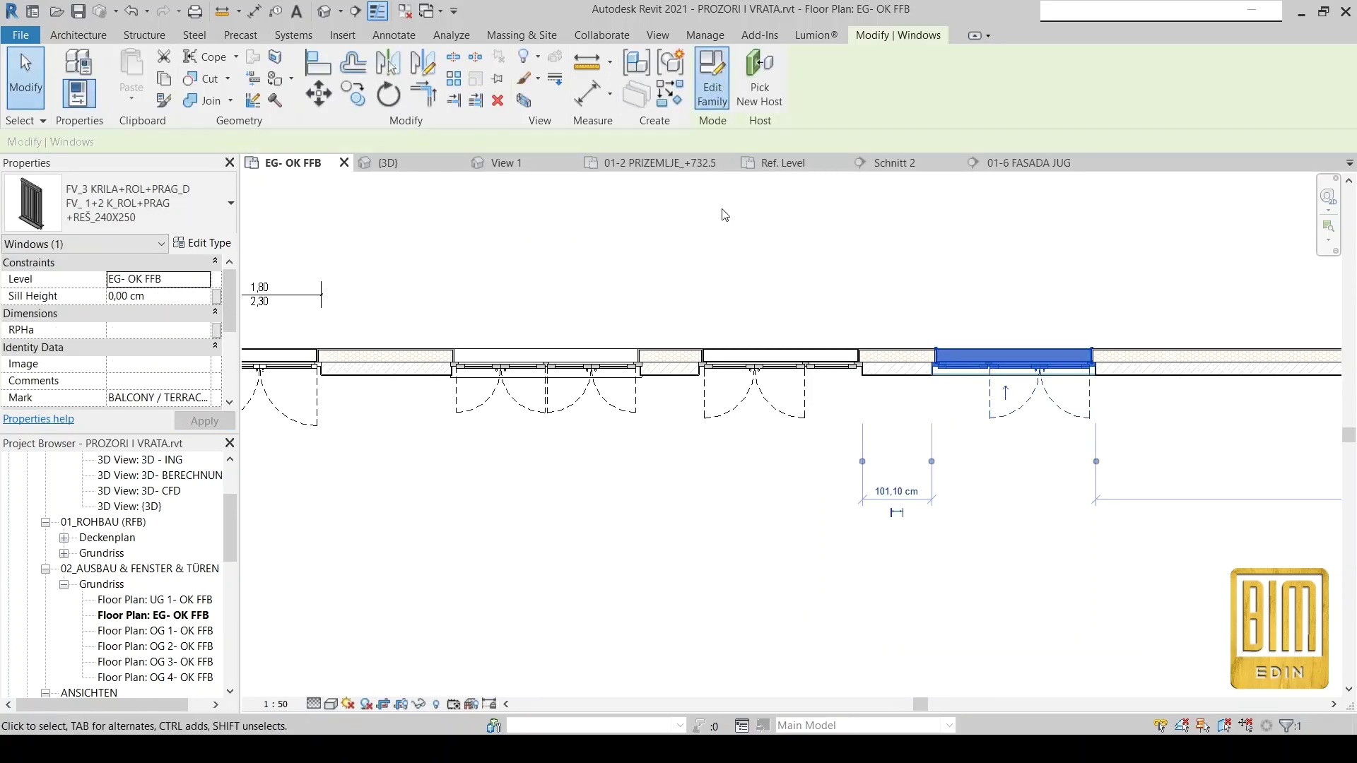
Edit the FV_3 KRILA+ROL+PRAG_D family and load it into VILA_AP_FB.rvt.
{"action": "key", "text": "e"}
{"action": "key", "text": "f"}
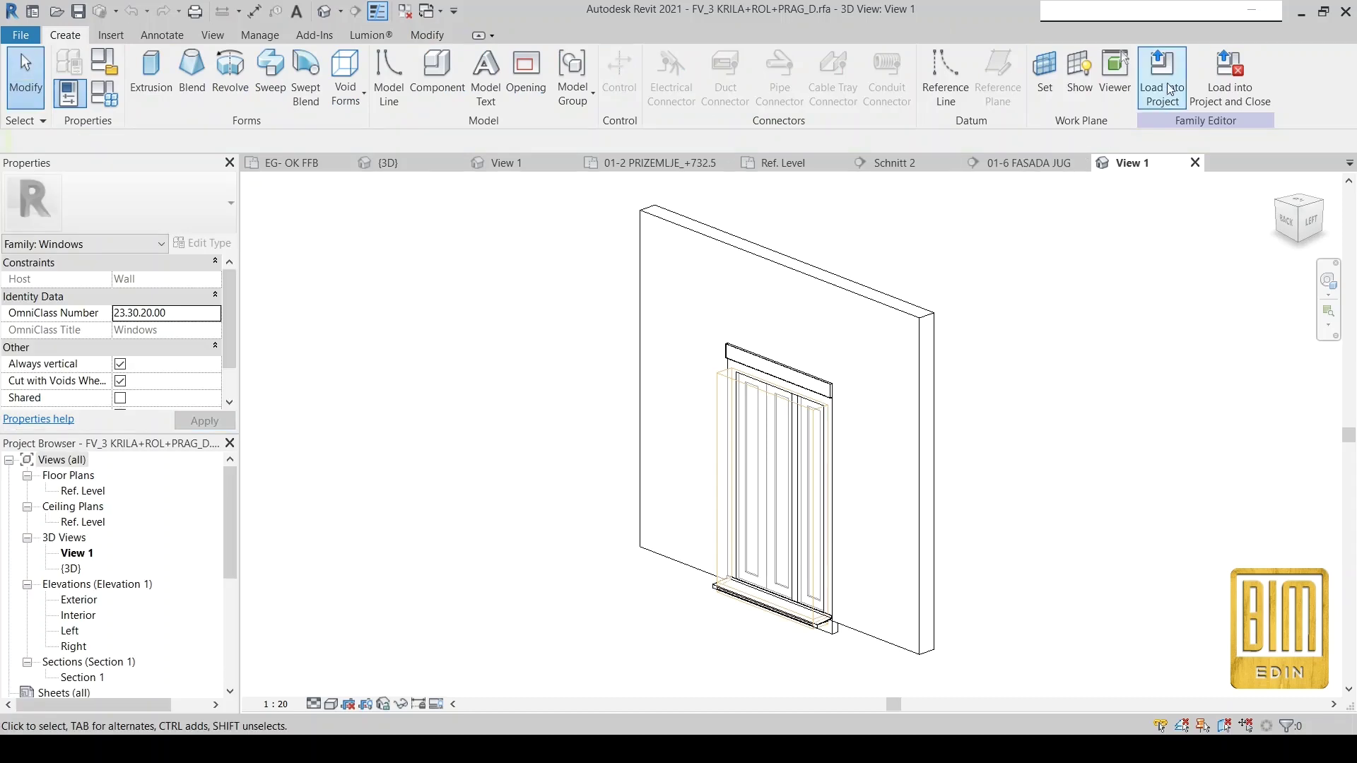
{"action": "left_click", "coordinate": [1170, 89]}
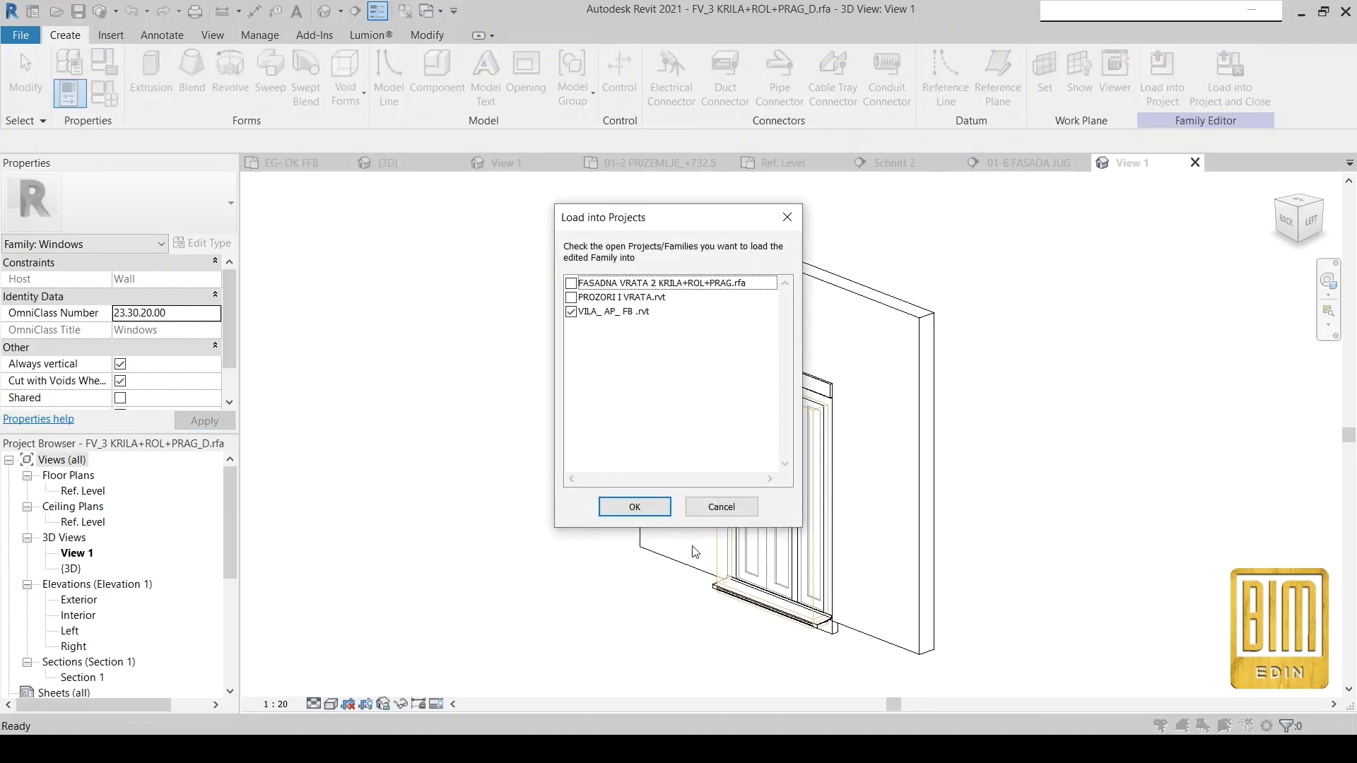
{"action": "left_click", "coordinate": [628, 508]}
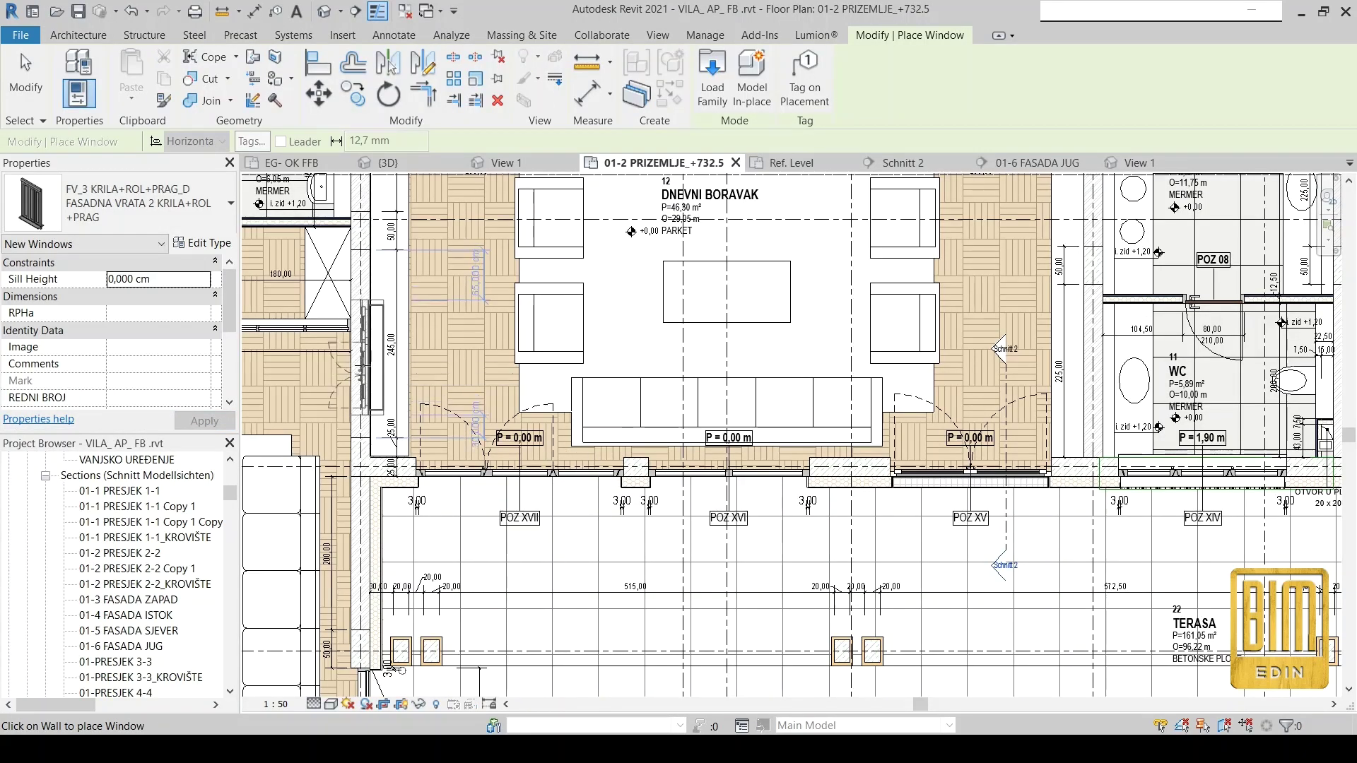
Place the new facade door in the ground-floor left wall and open its type properties.
{"action": "scroll", "coordinate": [361, 366], "scroll_direction": "up", "scroll_amount": 2}
{"action": "left_click", "coordinate": [366, 359]}
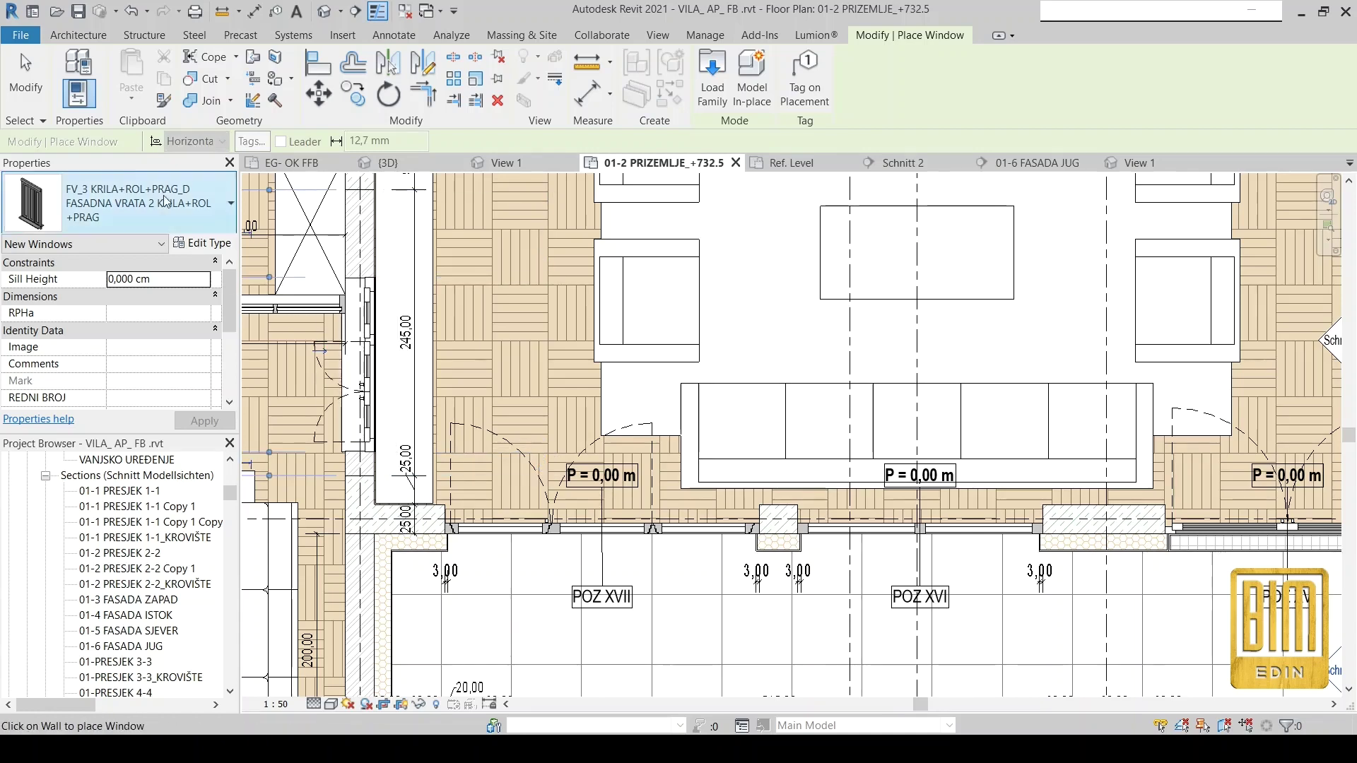
{"action": "key", "text": "Escape"}
{"action": "key", "text": "Escape"}
{"action": "scroll", "coordinate": [366, 355], "scroll_direction": "up", "scroll_amount": 2}
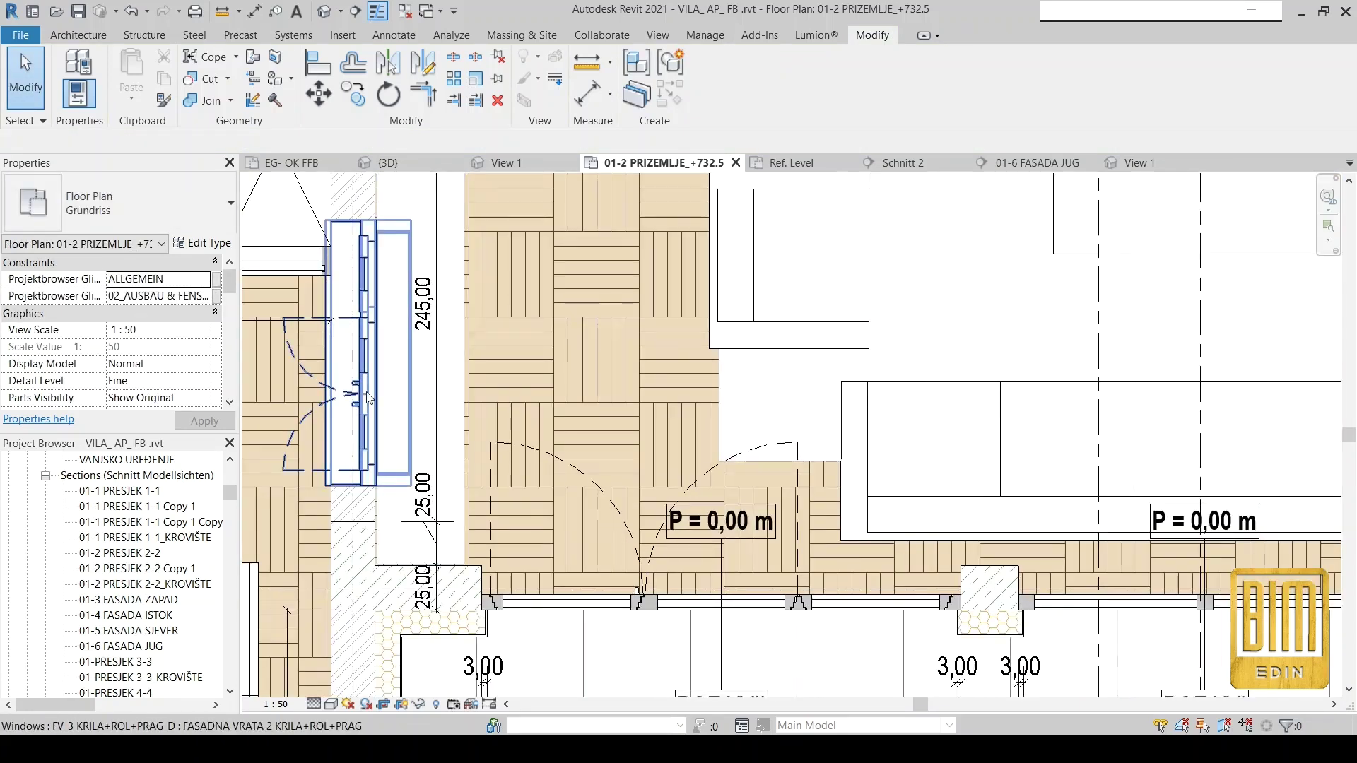
{"action": "left_click", "coordinate": [634, 604]}
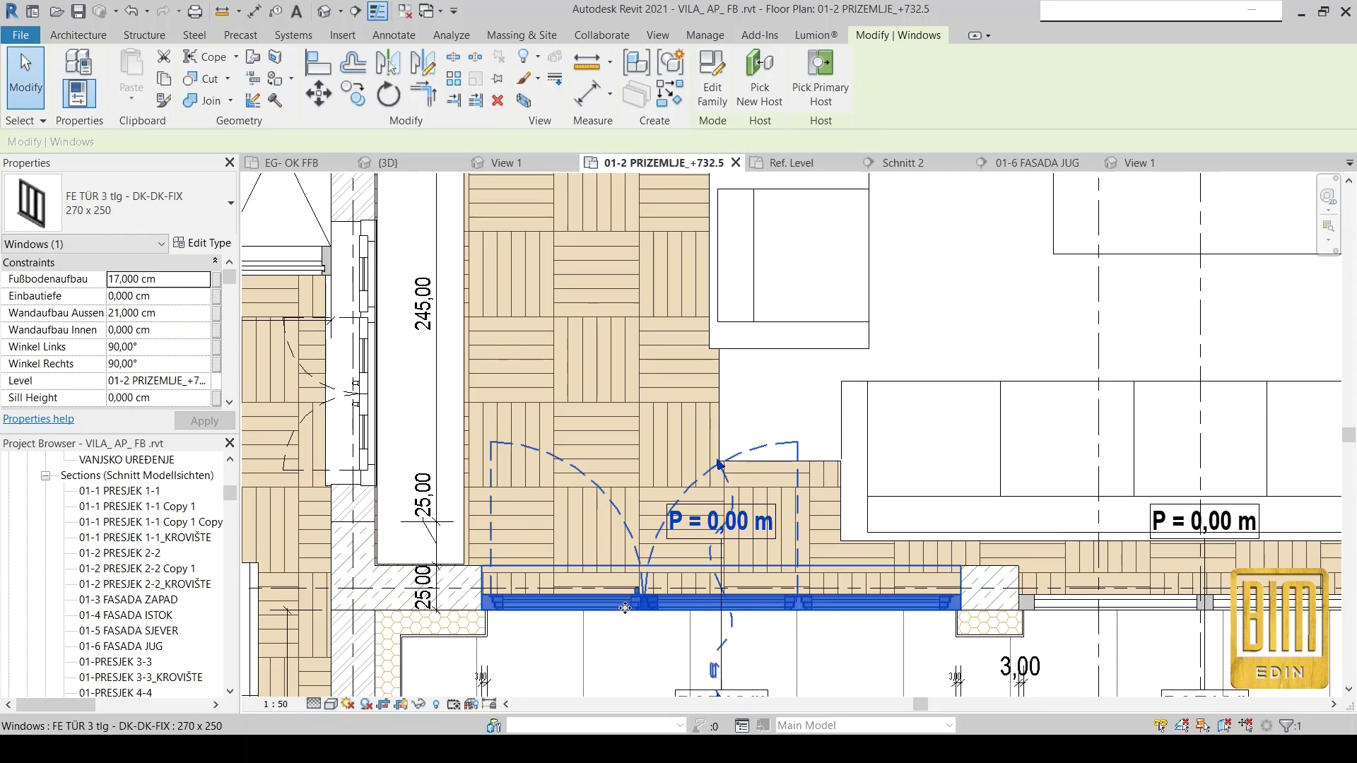
{"action": "left_click", "coordinate": [346, 332]}
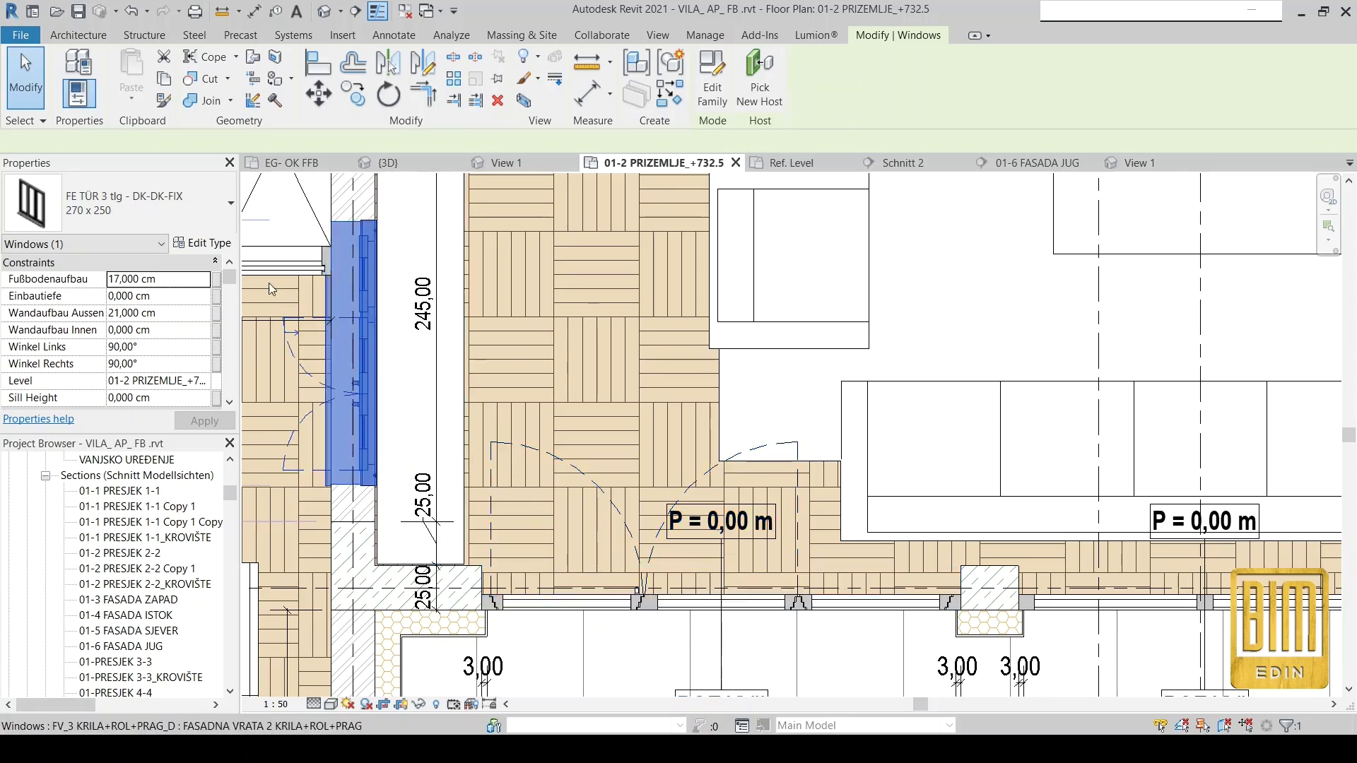
{"action": "left_click", "coordinate": [203, 242]}
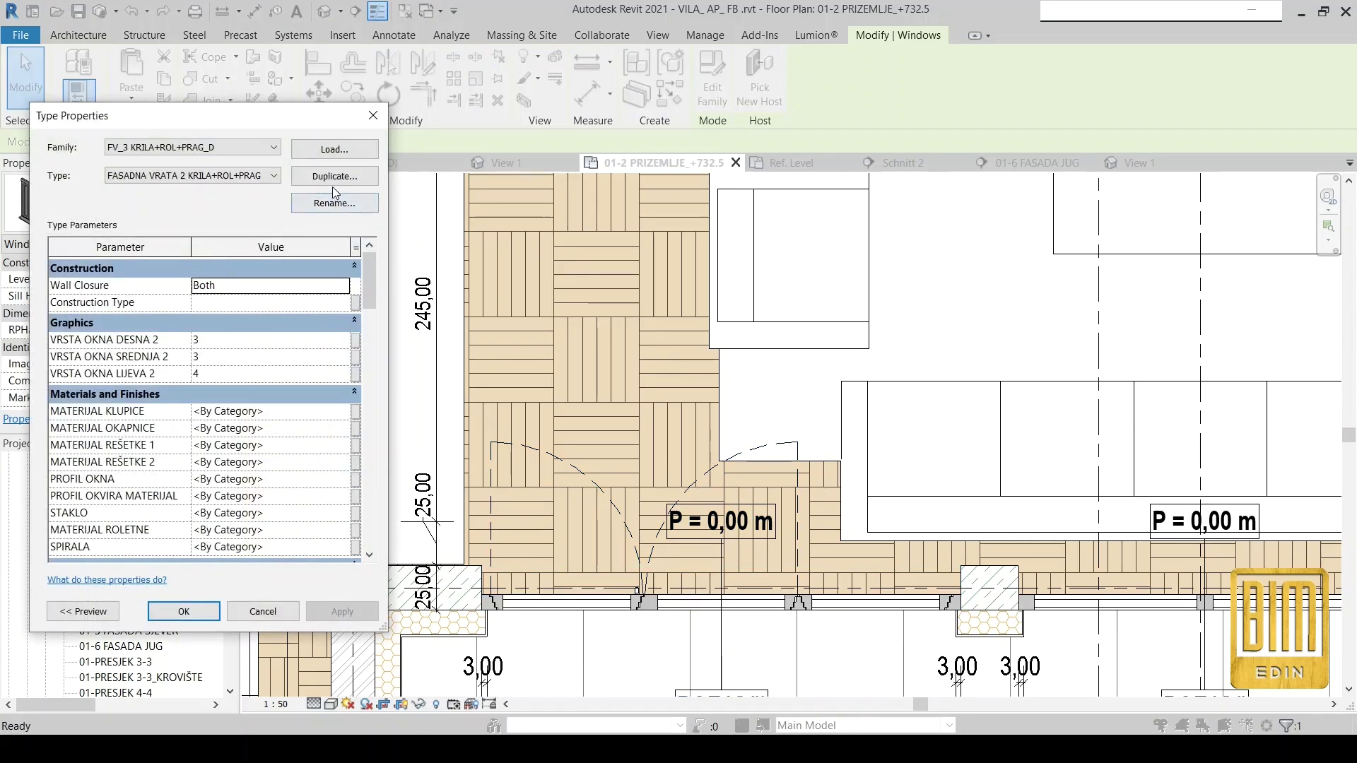
Rename the window type to FV 2+1 KRILA+ROL+PRAG 270X286.
{"action": "left_click", "coordinate": [335, 202]}
{"action": "left_click_drag", "start_coordinate": [235, 379], "coordinate": [152, 373]}
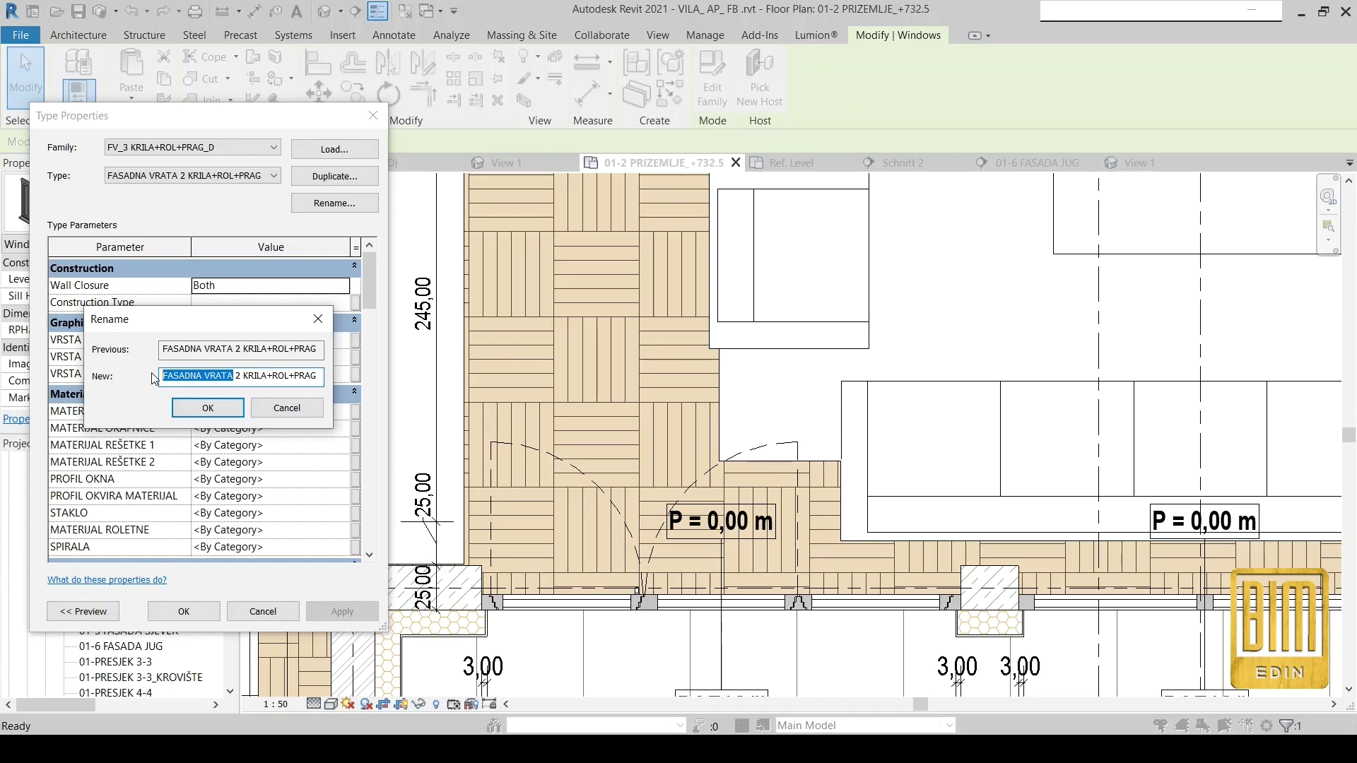
{"action": "type", "text": "F"}
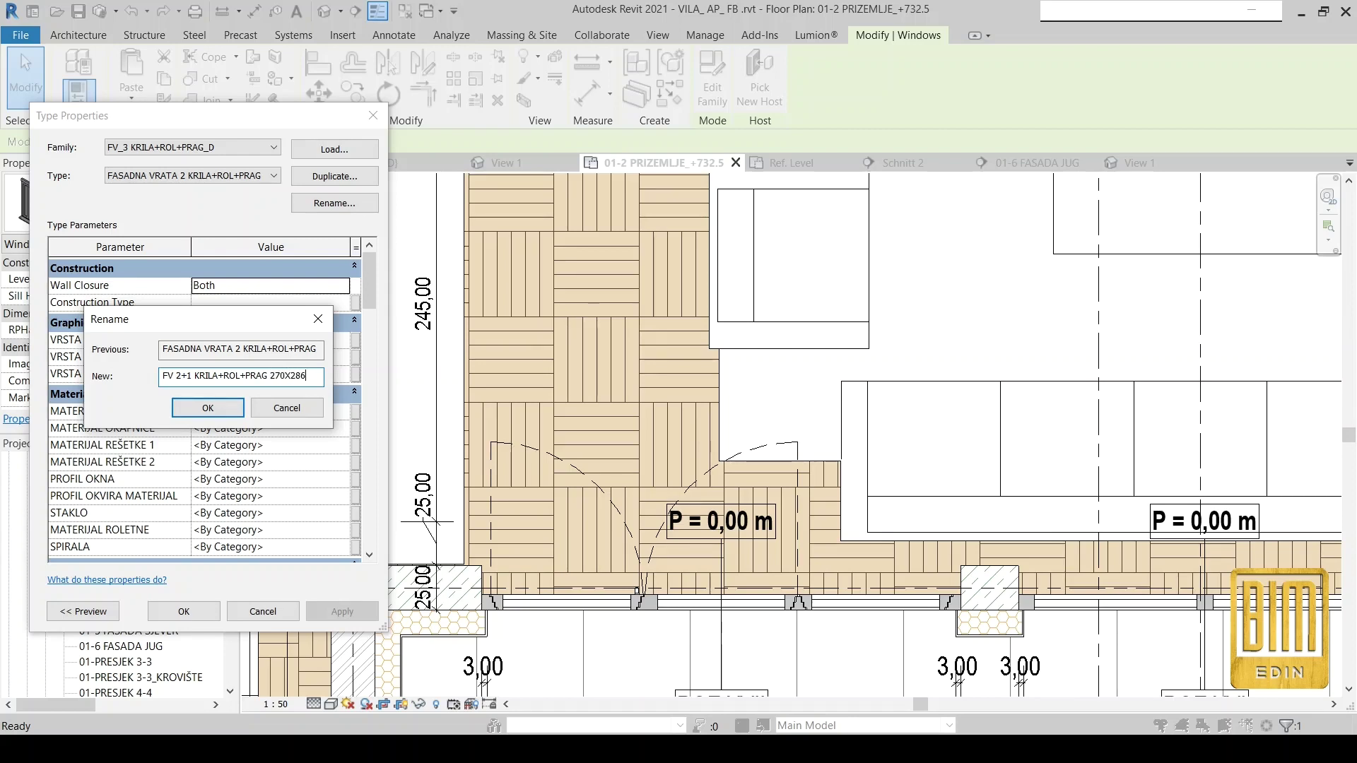
{"action": "left_click", "coordinate": [221, 413]}
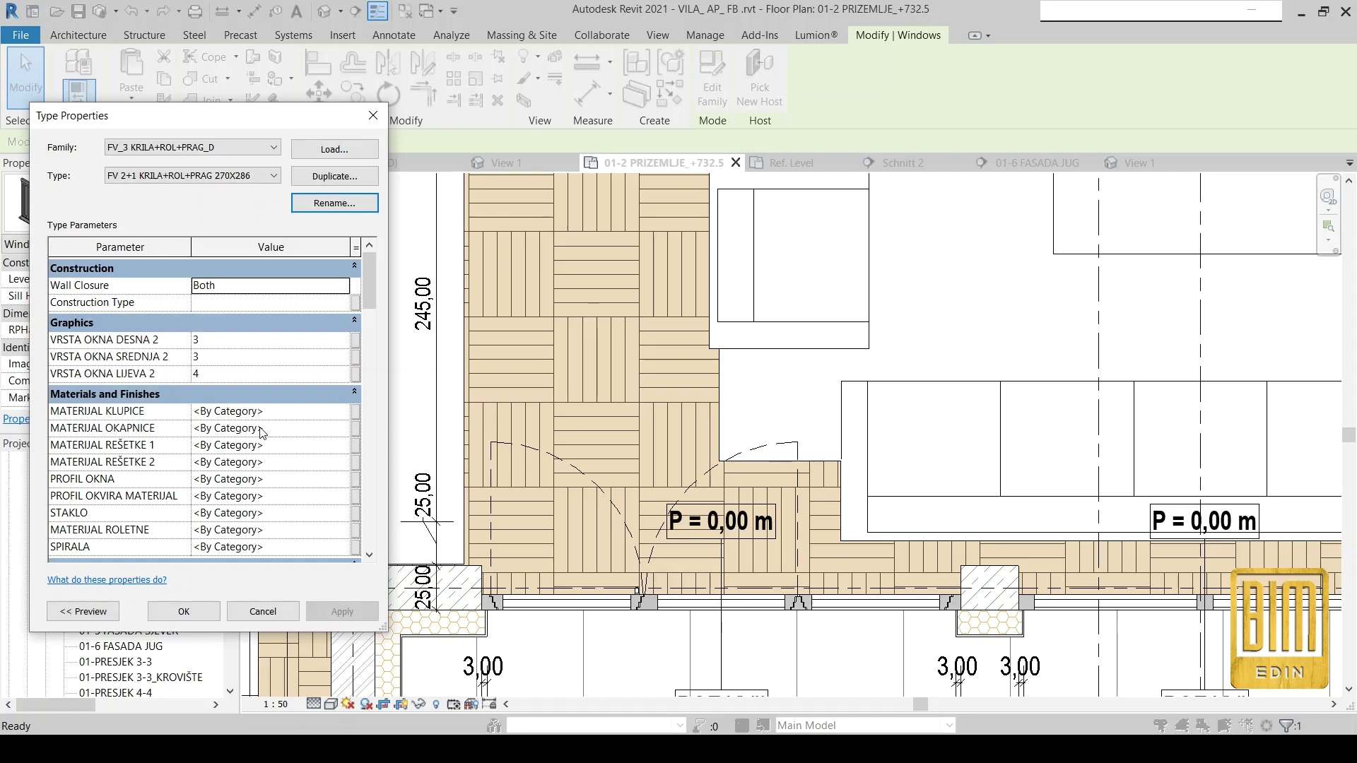
Set the type's Width to 270 cm and Height to 286 cm.
{"action": "scroll", "coordinate": [293, 425], "scroll_direction": "down", "scroll_amount": 3}
{"action": "scroll", "coordinate": [293, 425], "scroll_direction": "down", "scroll_amount": 3}
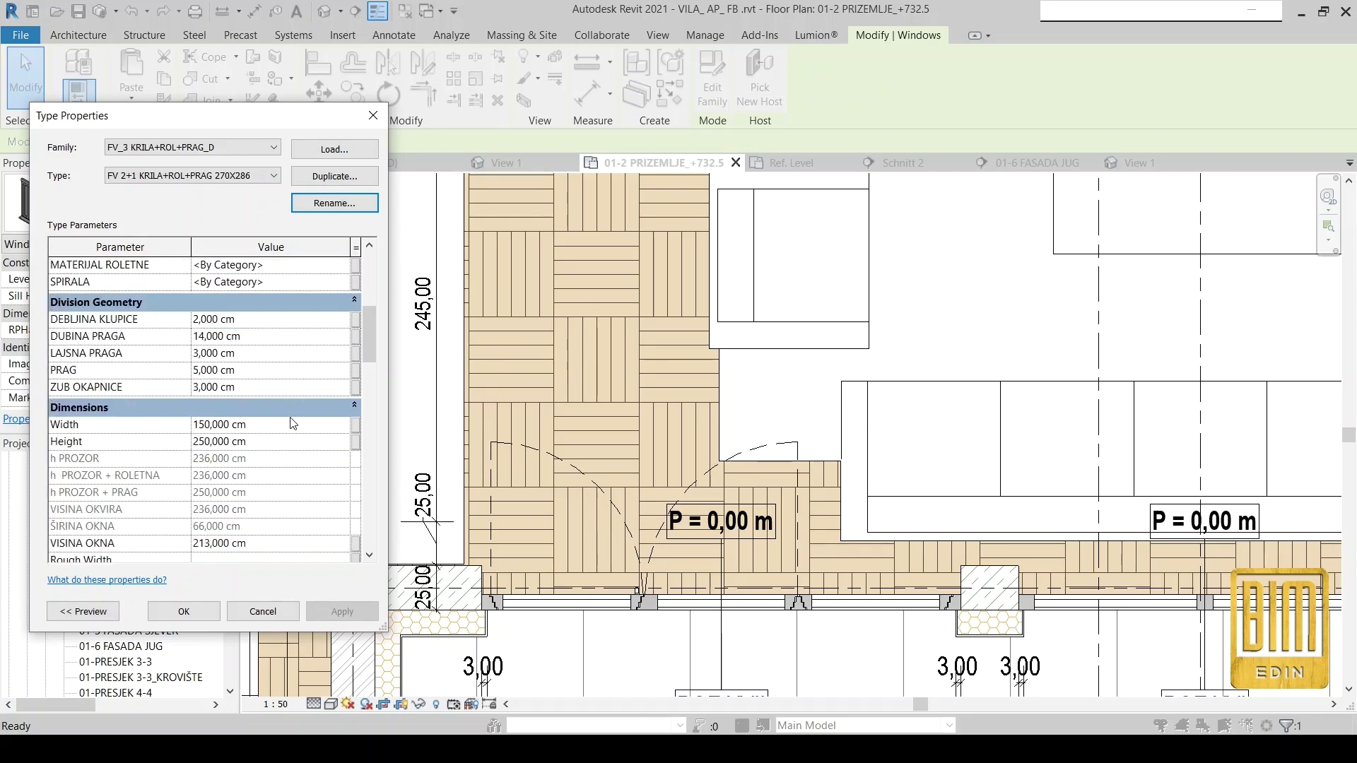
{"action": "left_click", "coordinate": [282, 425]}
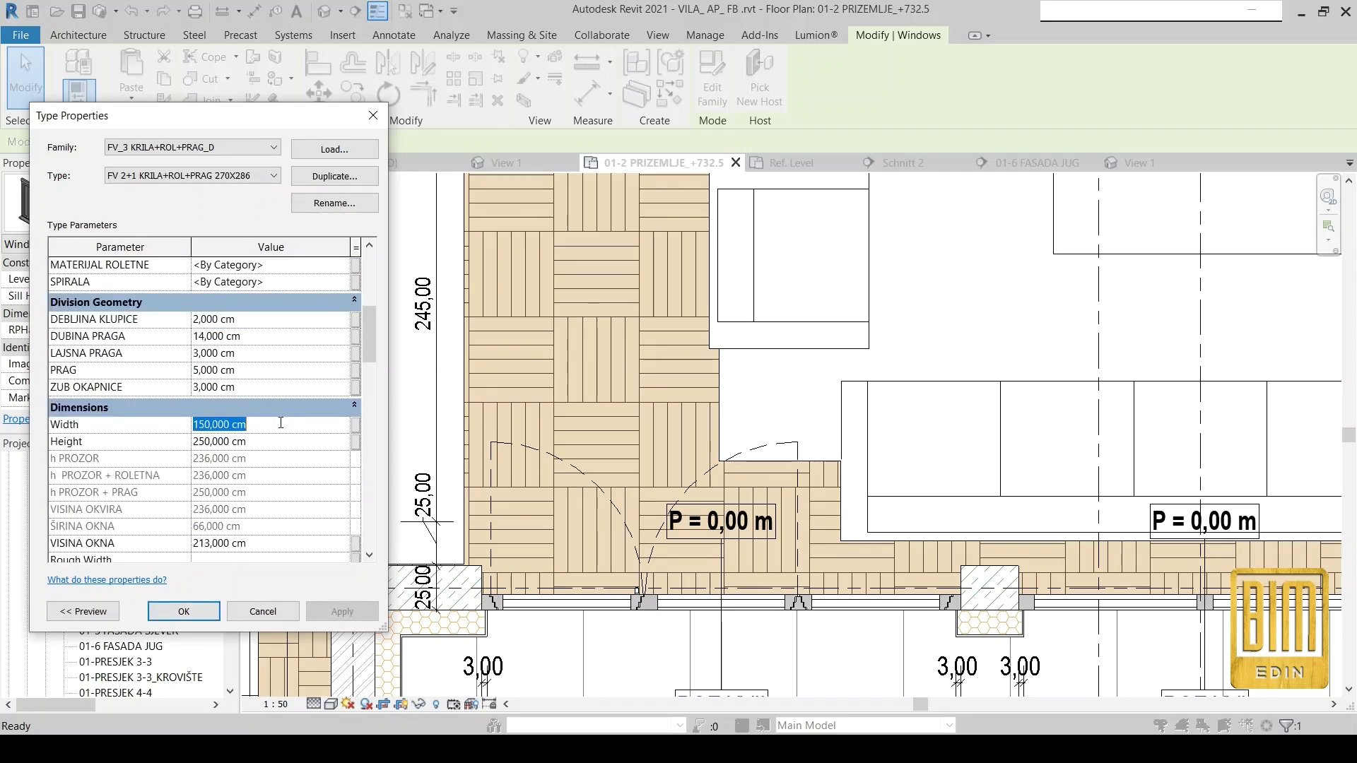
{"action": "type", "text": "270"}
{"action": "left_click", "coordinate": [277, 442]}
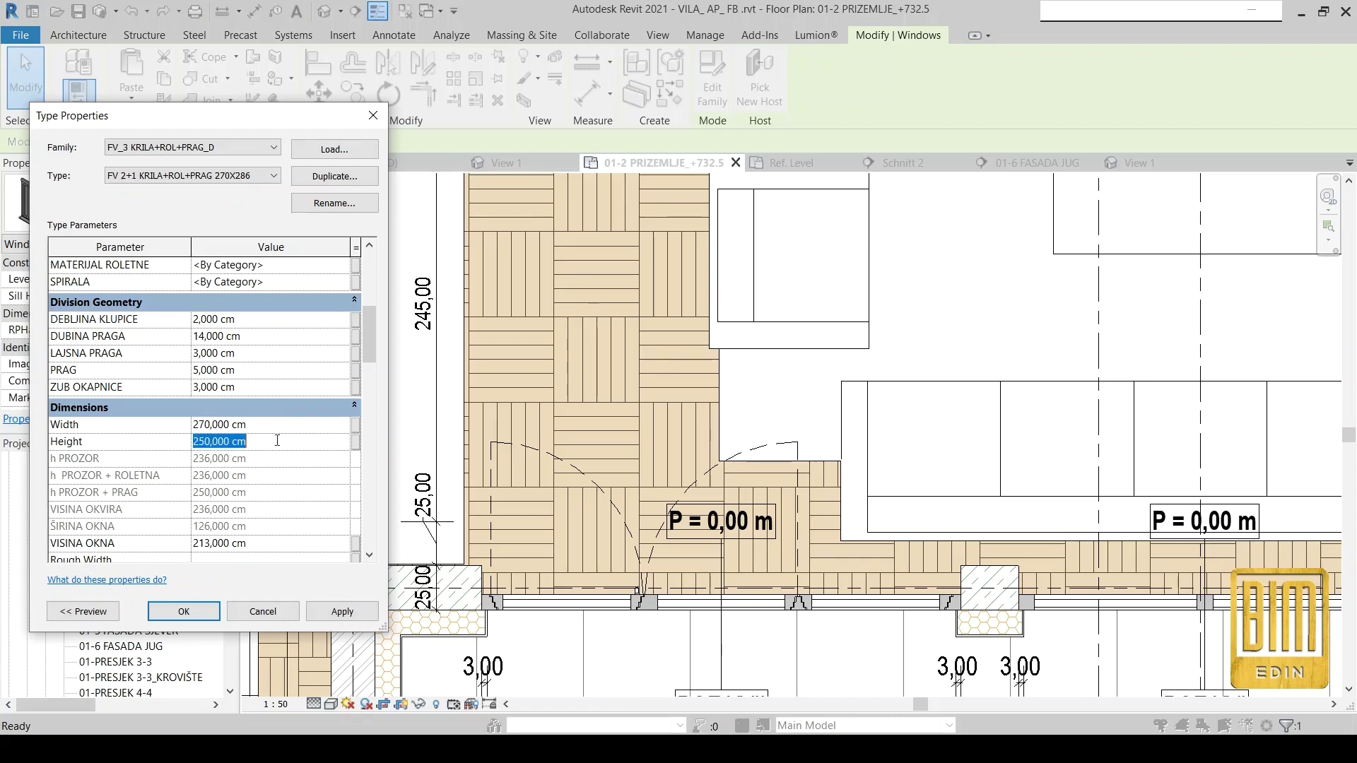
{"action": "type", "text": "2"}
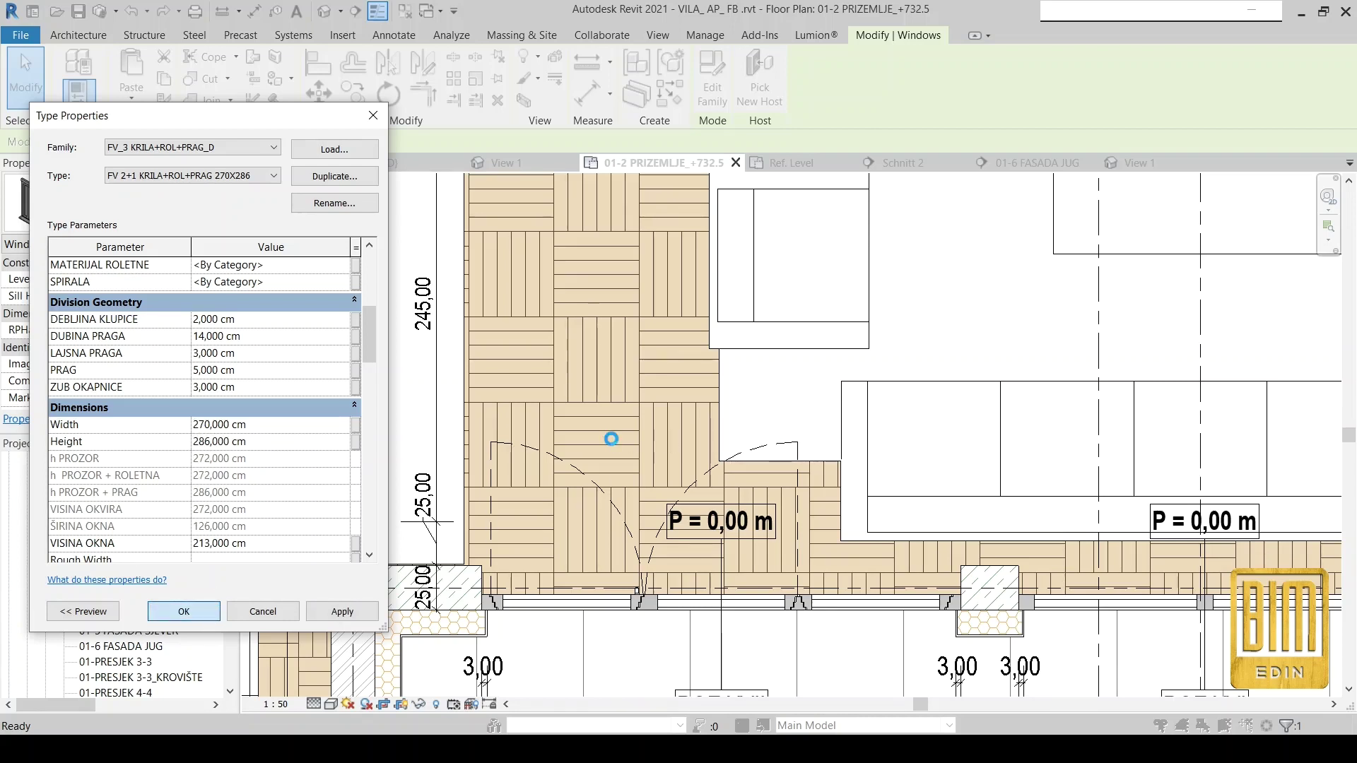
Swap the old three-part door in the bottom wall to FV 2+1 KRILA+ROL+PRAG 270X286.
{"action": "scroll", "coordinate": [634, 445], "scroll_direction": "down", "scroll_amount": 3}
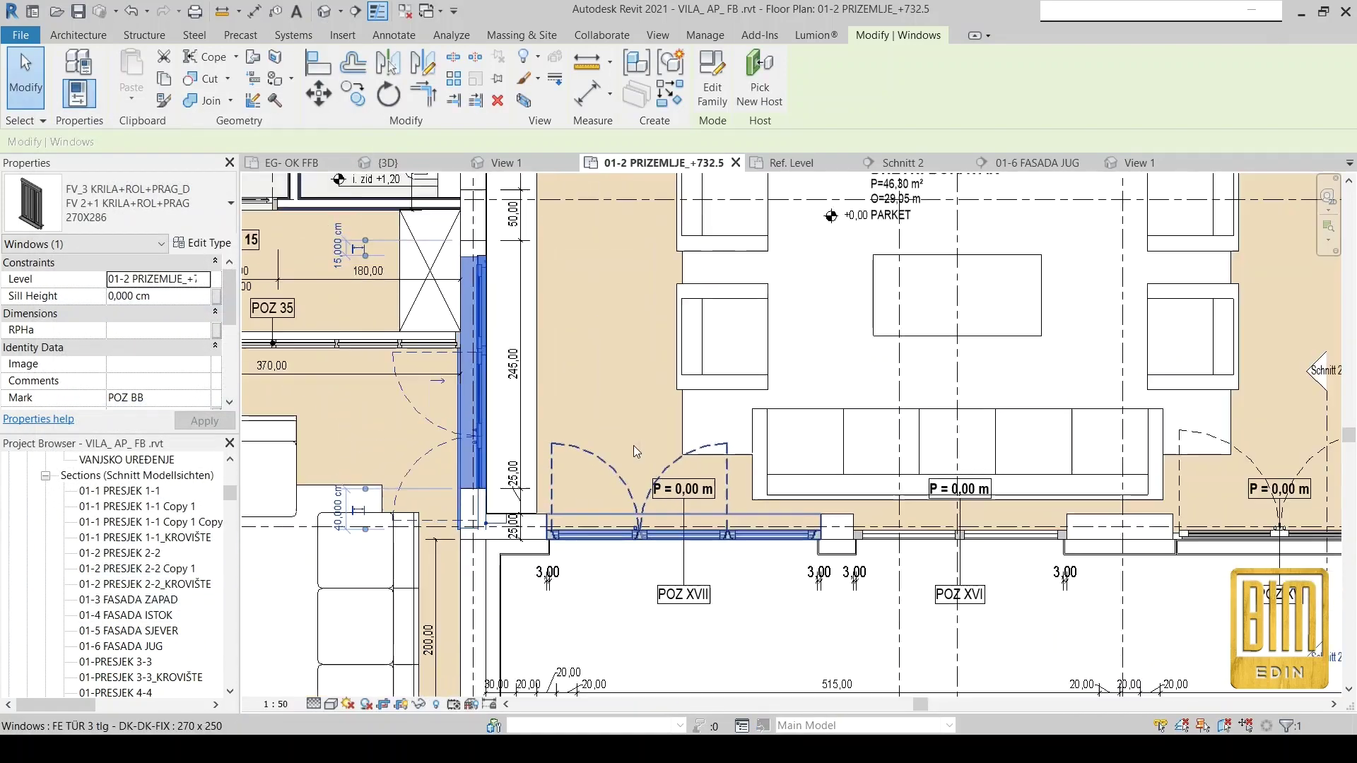
{"action": "scroll", "coordinate": [481, 285], "scroll_direction": "up", "scroll_amount": 3}
{"action": "scroll", "coordinate": [480, 284], "scroll_direction": "up", "scroll_amount": 4}
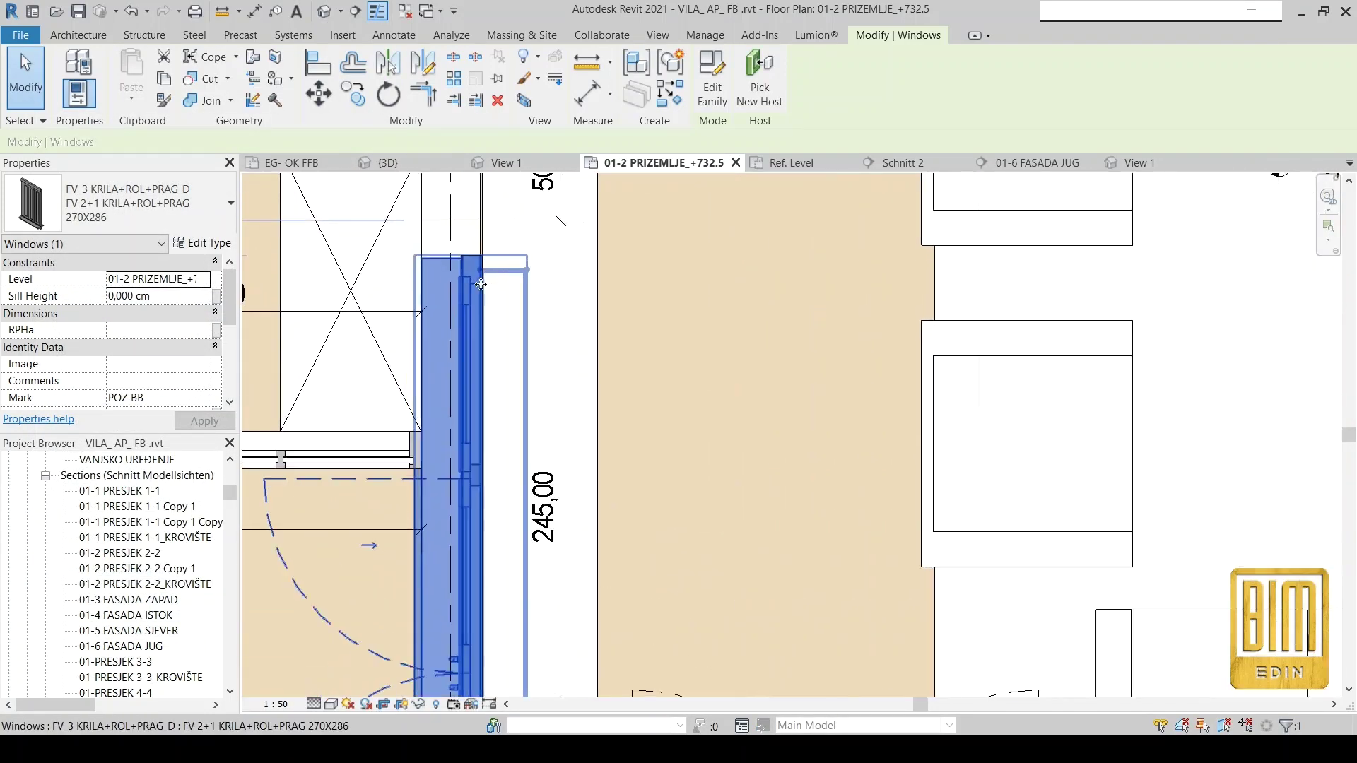
{"action": "scroll", "coordinate": [481, 284], "scroll_direction": "down", "scroll_amount": 2}
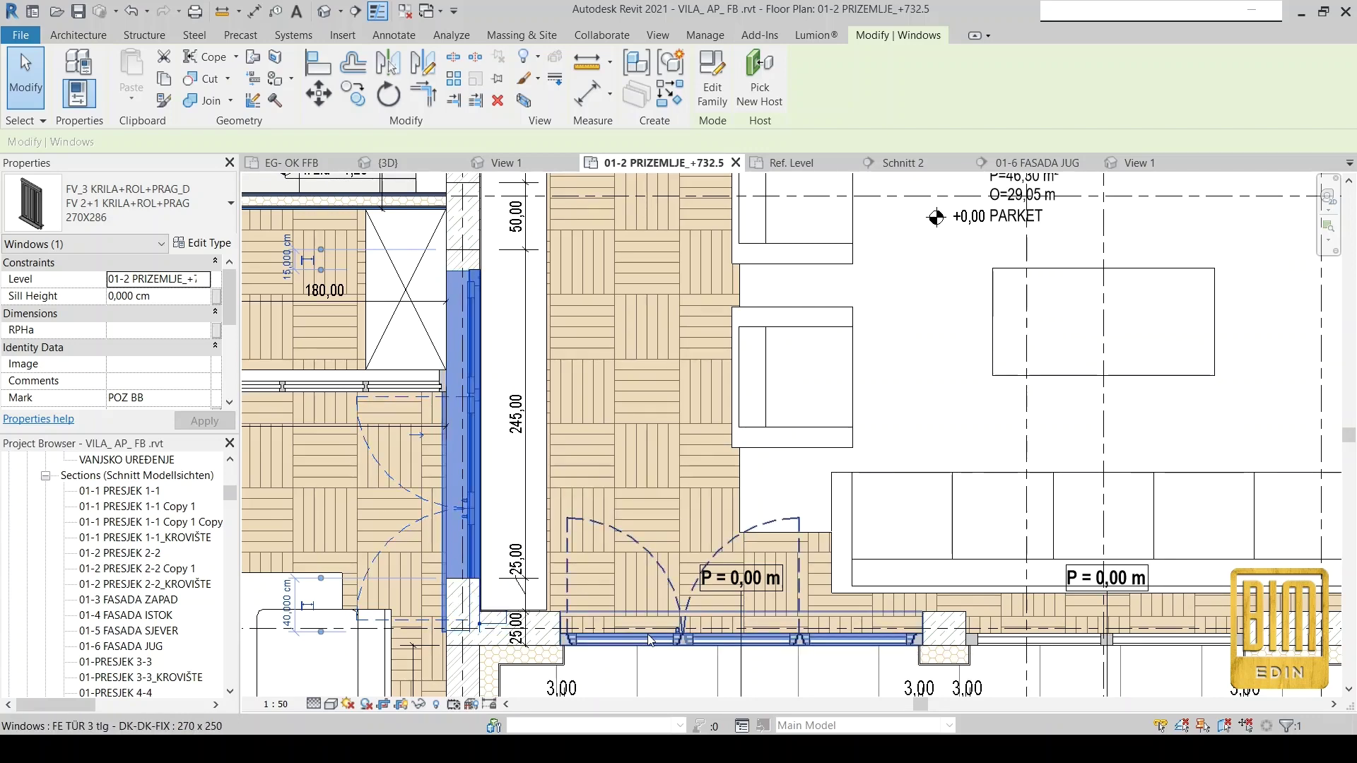
{"action": "left_click", "coordinate": [568, 639]}
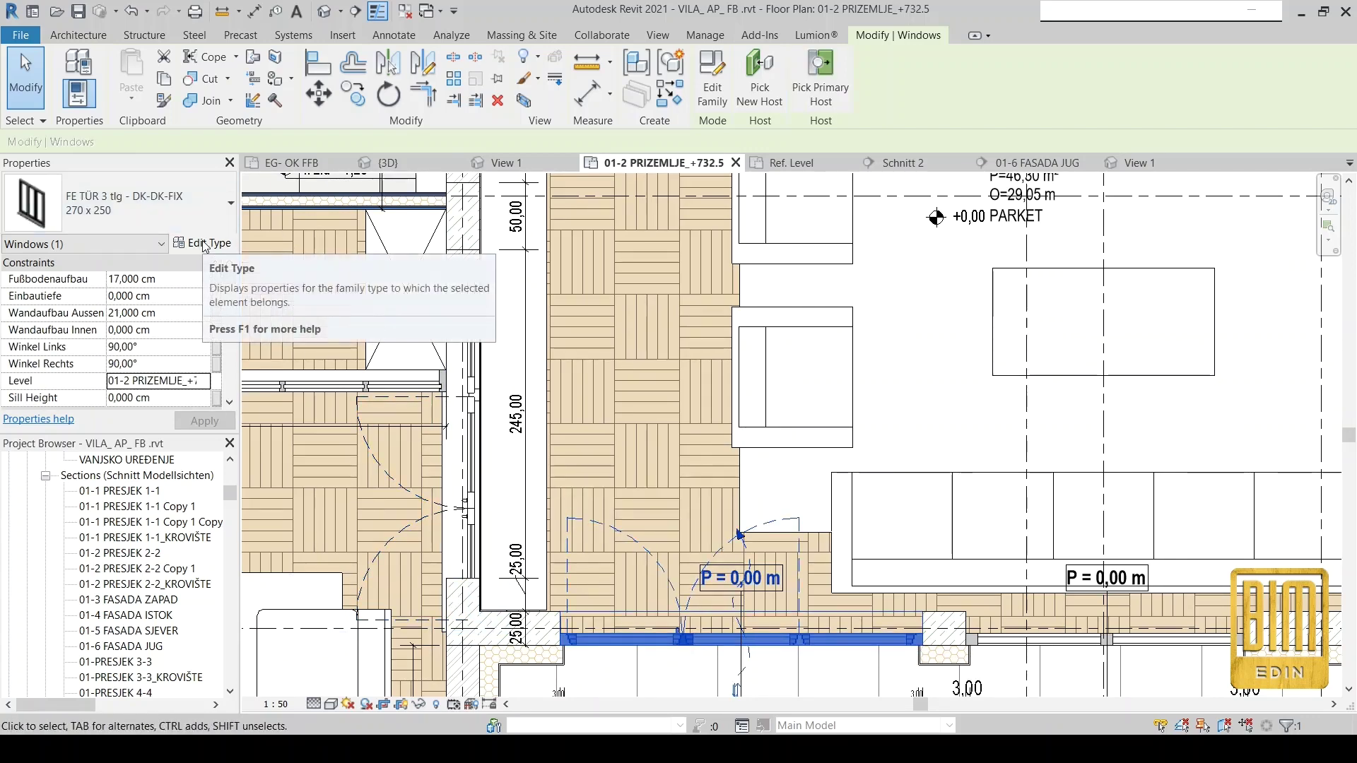
{"action": "left_click", "coordinate": [187, 213]}
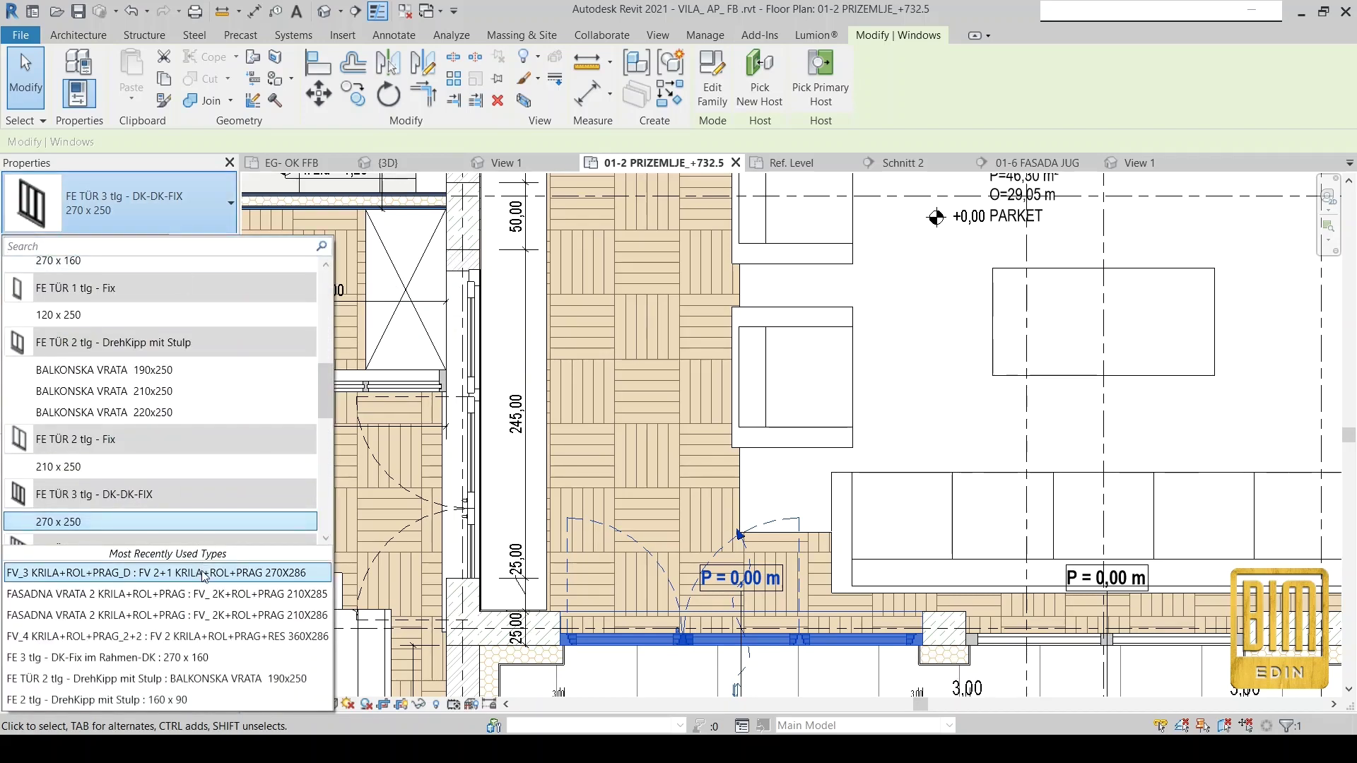
{"action": "left_click", "coordinate": [696, 619]}
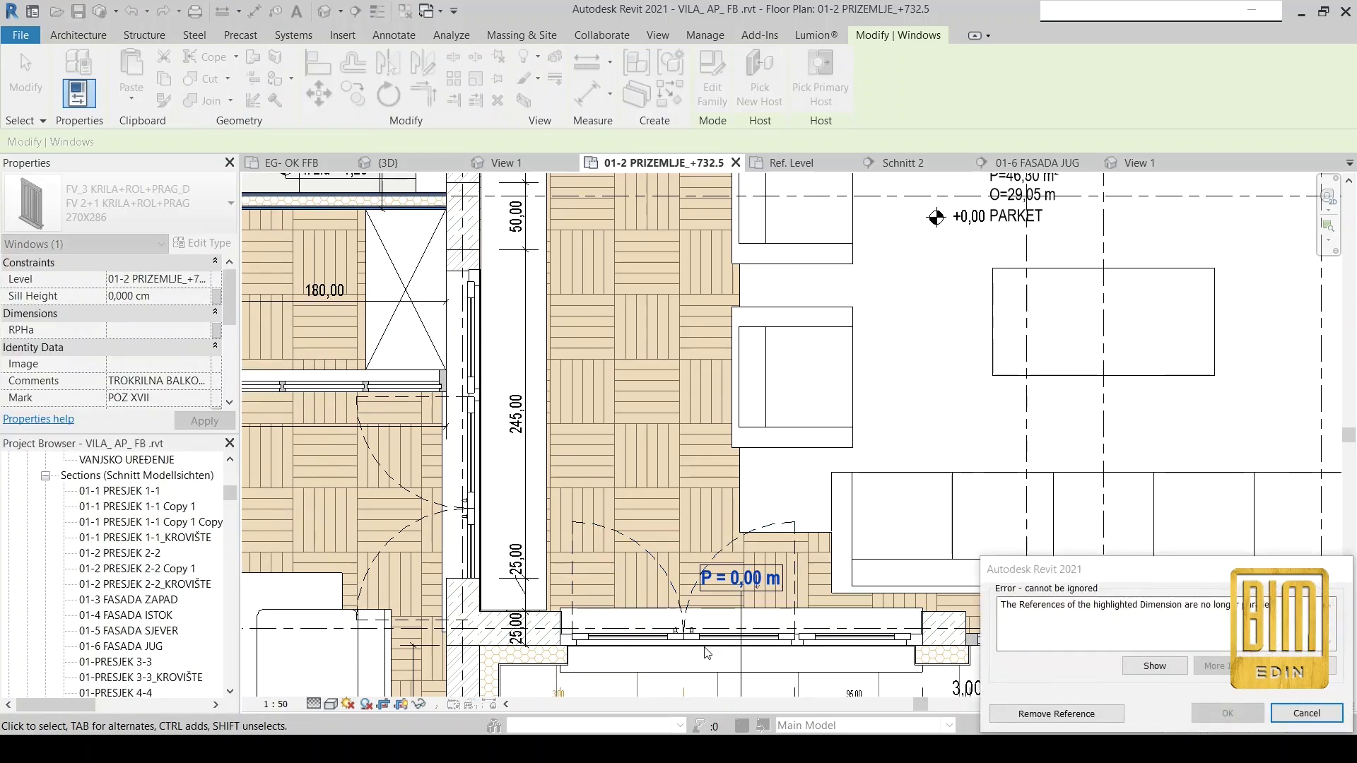
{"action": "left_click", "coordinate": [1016, 710]}
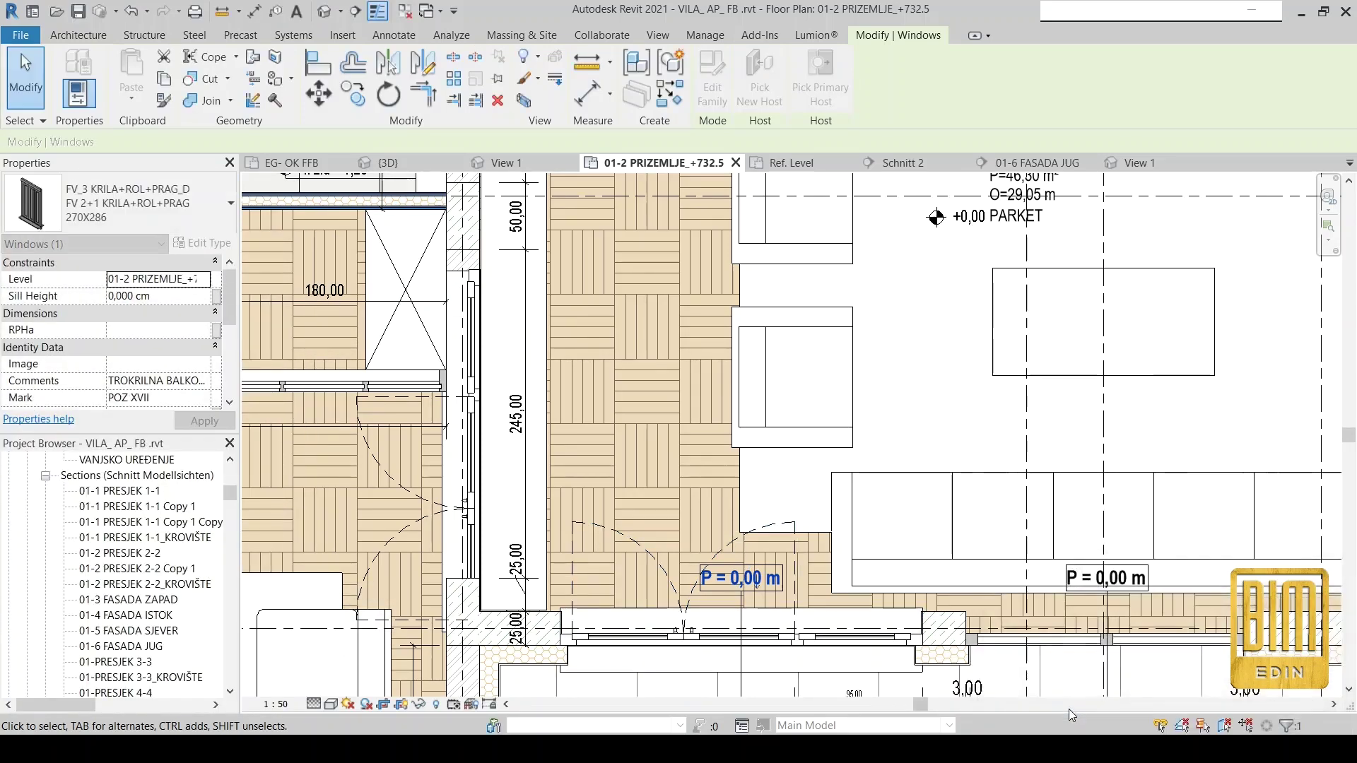
Check the replaced door, then select the POZ XVII window and open its type settings.
{"action": "scroll", "coordinate": [684, 608], "scroll_direction": "down", "scroll_amount": 2}
{"action": "scroll", "coordinate": [684, 607], "scroll_direction": "up", "scroll_amount": 4}
{"action": "scroll", "coordinate": [684, 608], "scroll_direction": "up", "scroll_amount": 2}
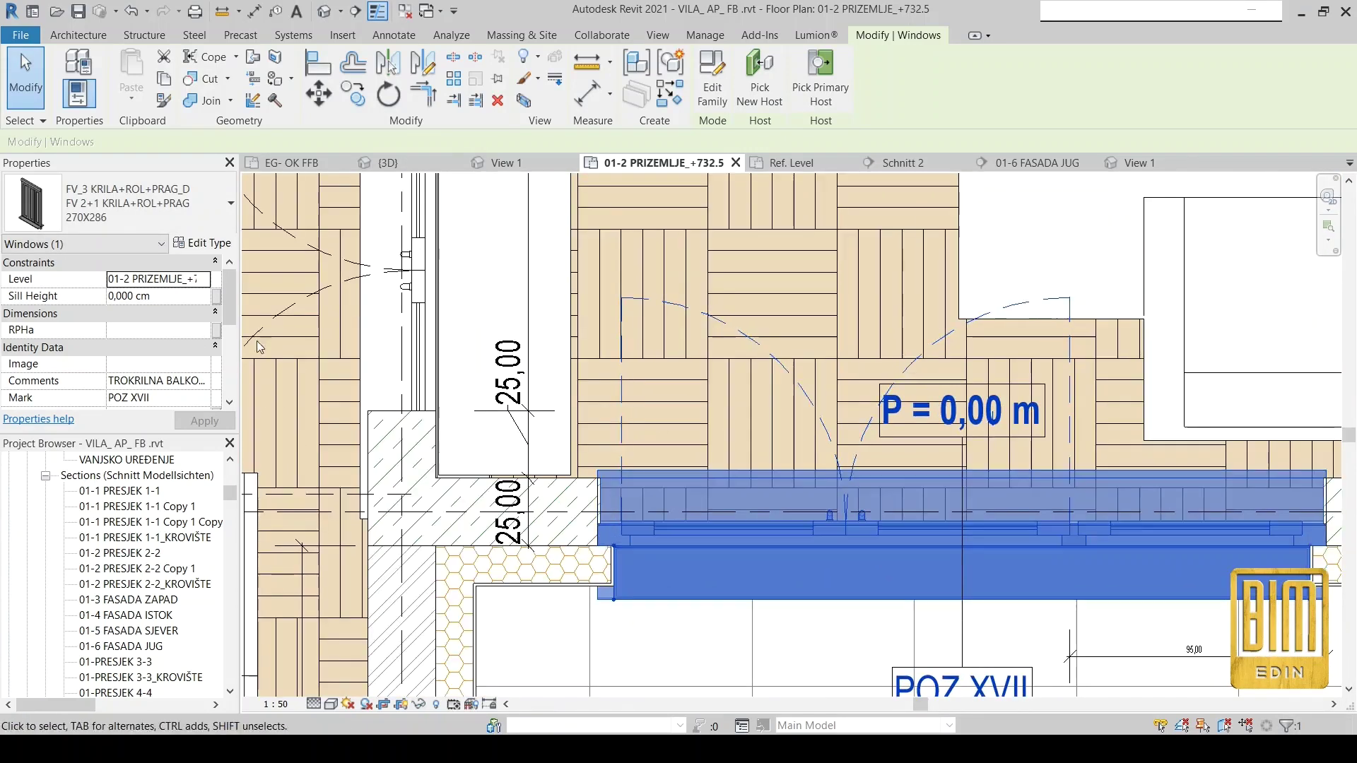
{"action": "left_click", "coordinate": [628, 615]}
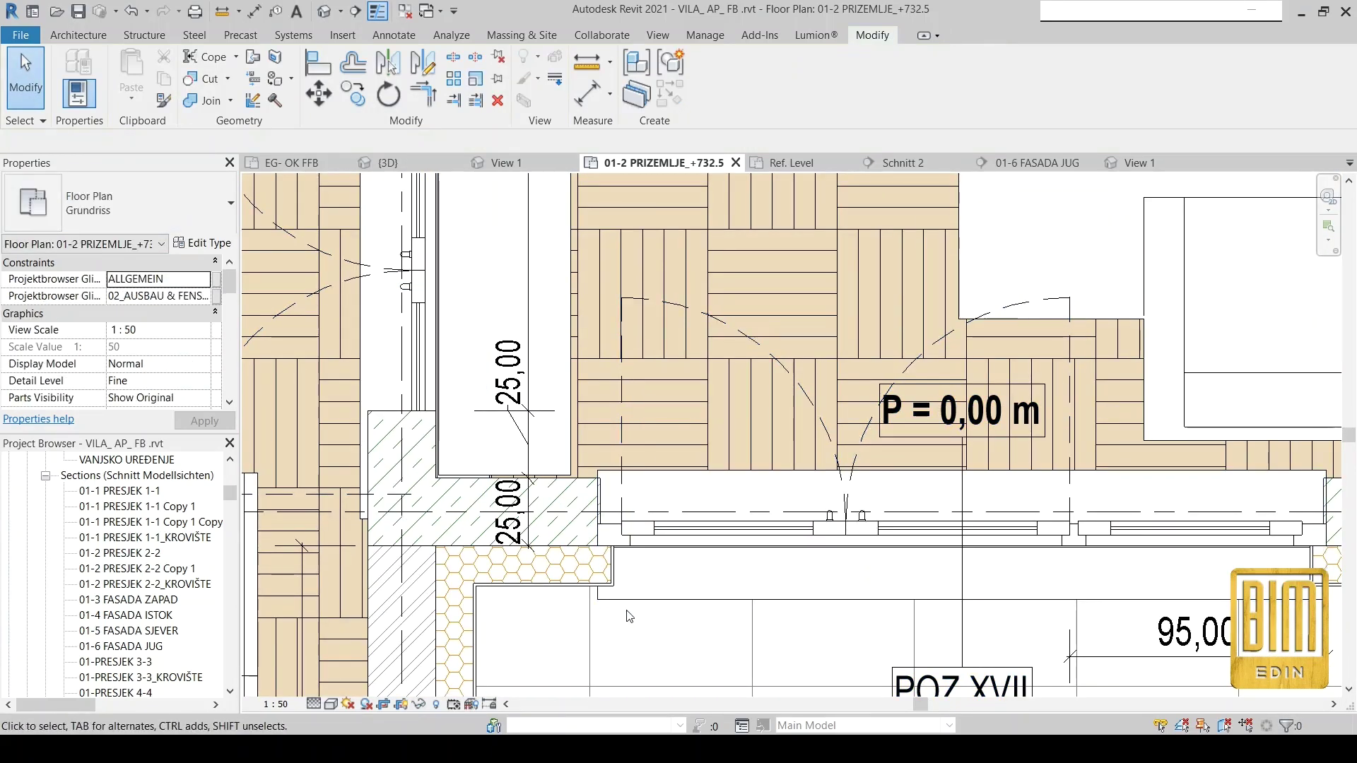
{"action": "scroll", "coordinate": [625, 601], "scroll_direction": "up", "scroll_amount": 2}
{"action": "scroll", "coordinate": [625, 537], "scroll_direction": "down", "scroll_amount": 1}
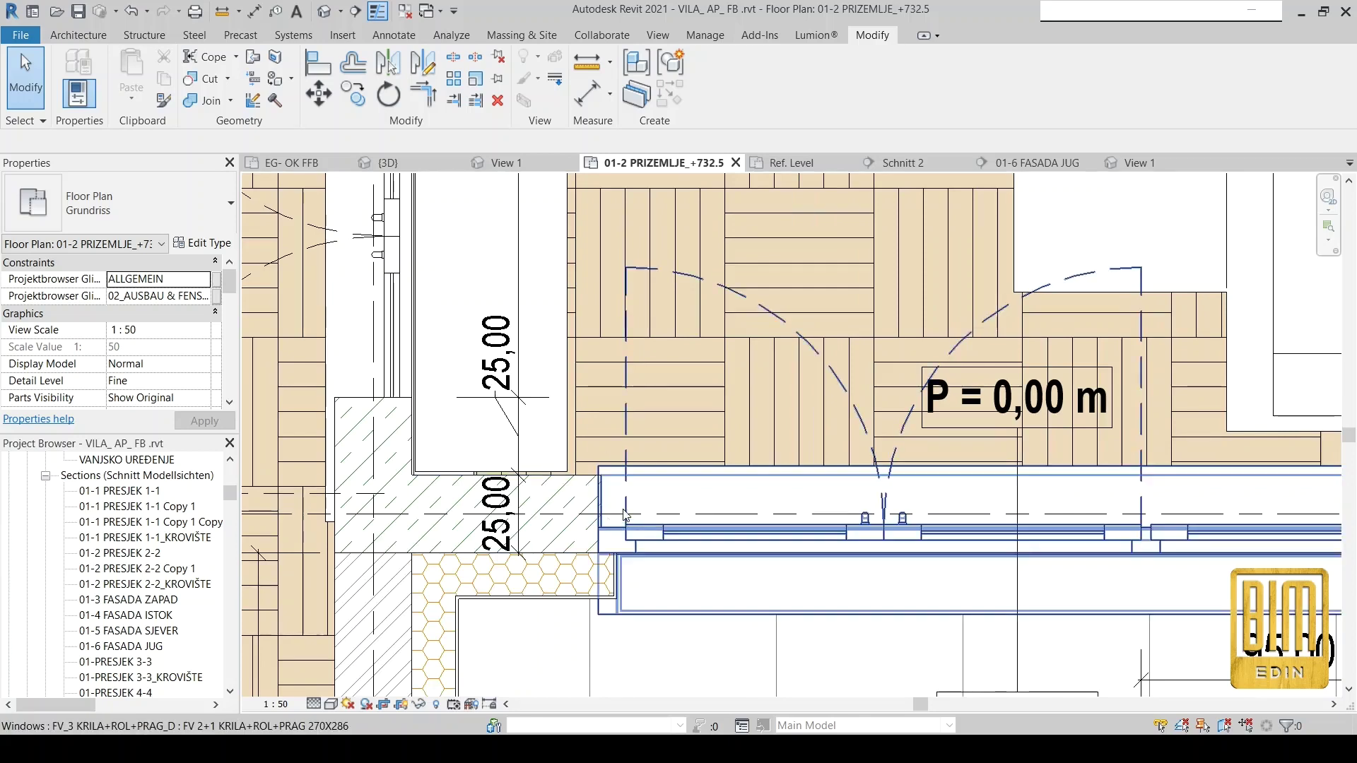
{"action": "left_click", "coordinate": [640, 541]}
{"action": "left_click", "coordinate": [390, 316]}
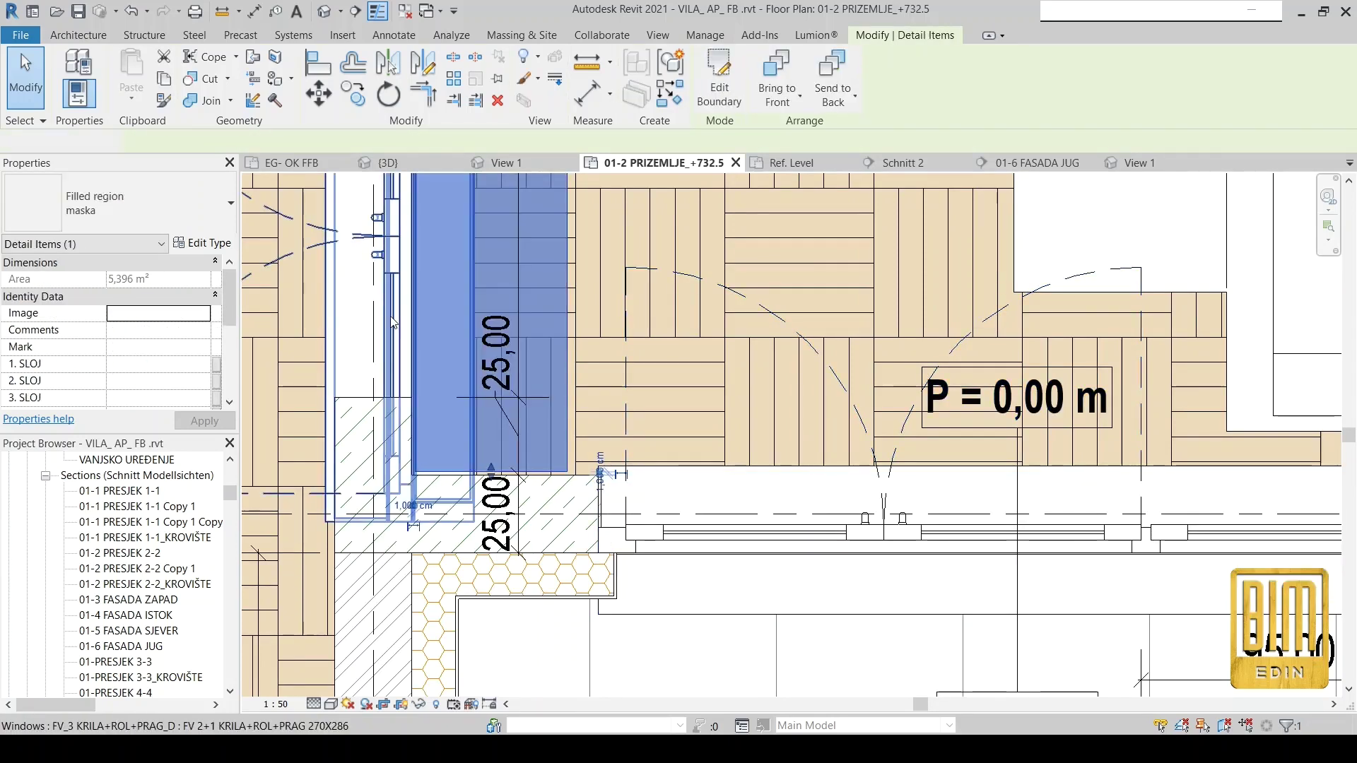
{"action": "left_click", "coordinate": [21, 54]}
{"action": "scroll", "coordinate": [612, 475], "scroll_direction": "down", "scroll_amount": 2}
{"action": "left_click", "coordinate": [611, 475]}
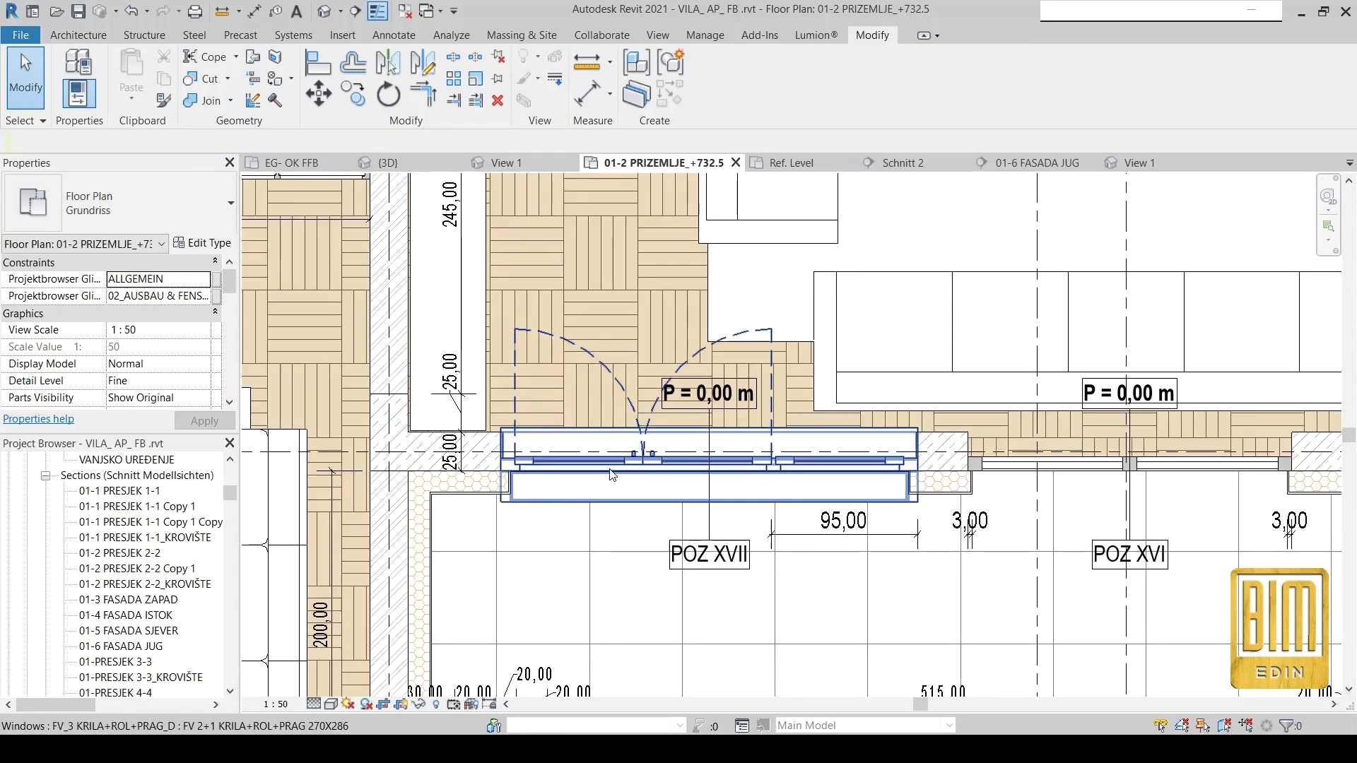
{"action": "left_click", "coordinate": [203, 244]}
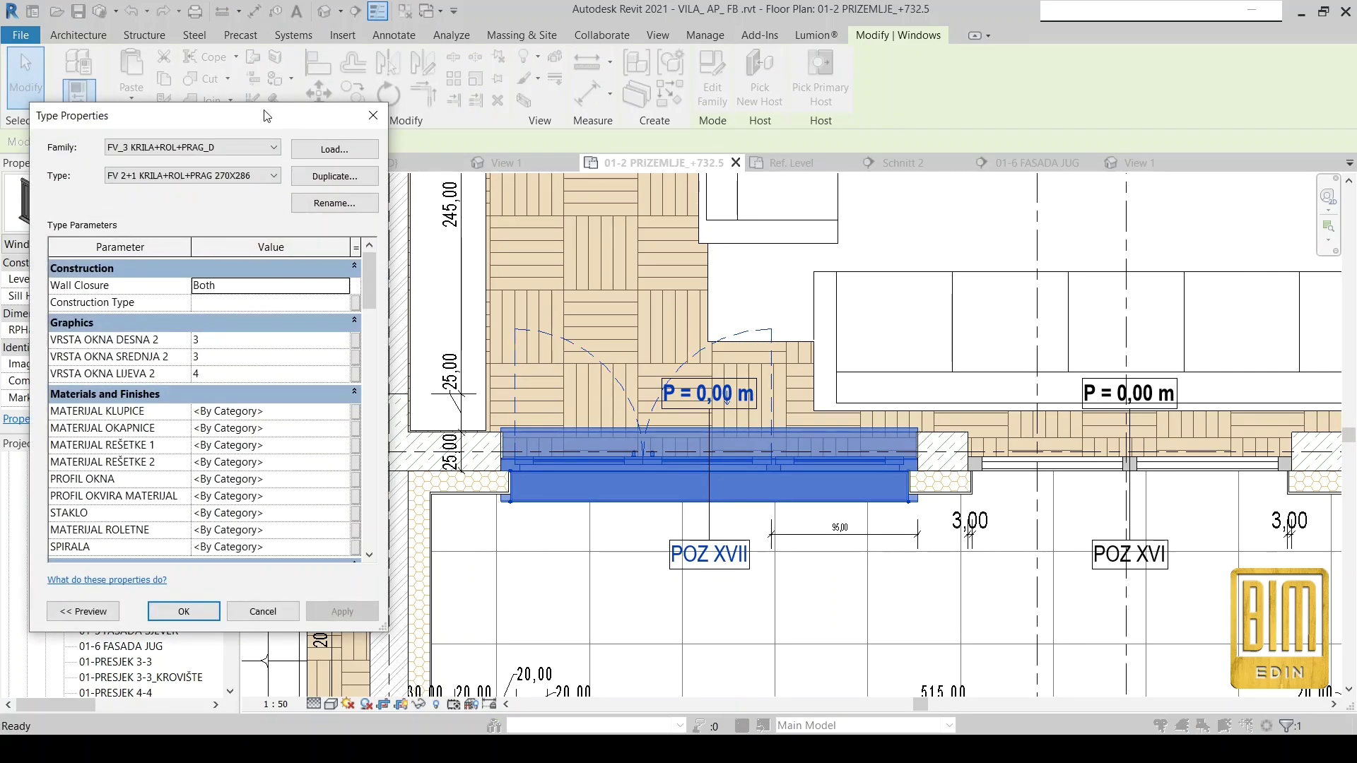
Set the window type's grille width (ŠIRINA RESETKE) to 15 cm.
{"action": "left_click_drag", "start_coordinate": [267, 115], "coordinate": [259, 102]}
{"action": "scroll", "coordinate": [212, 390], "scroll_direction": "down", "scroll_amount": 5}
{"action": "scroll", "coordinate": [231, 492], "scroll_direction": "down", "scroll_amount": 5}
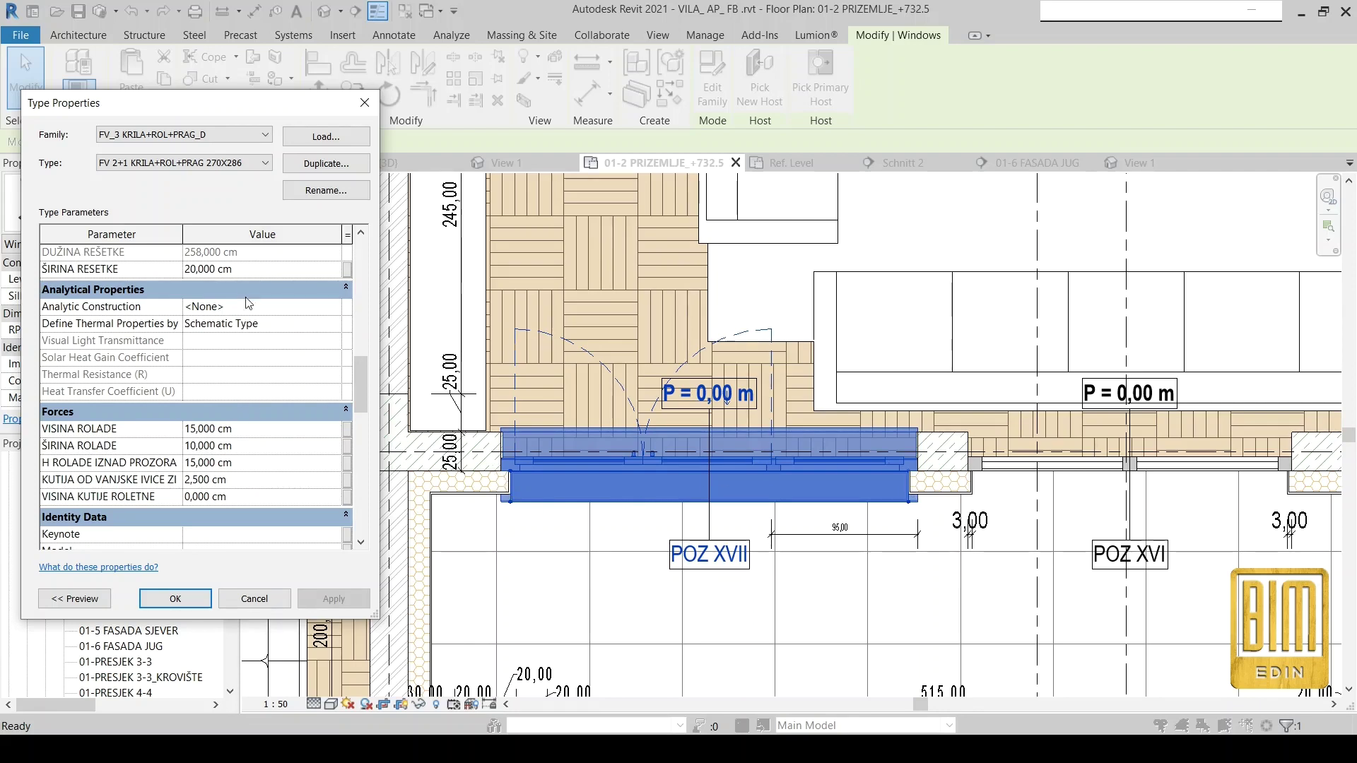
{"action": "type", "text": "15"}
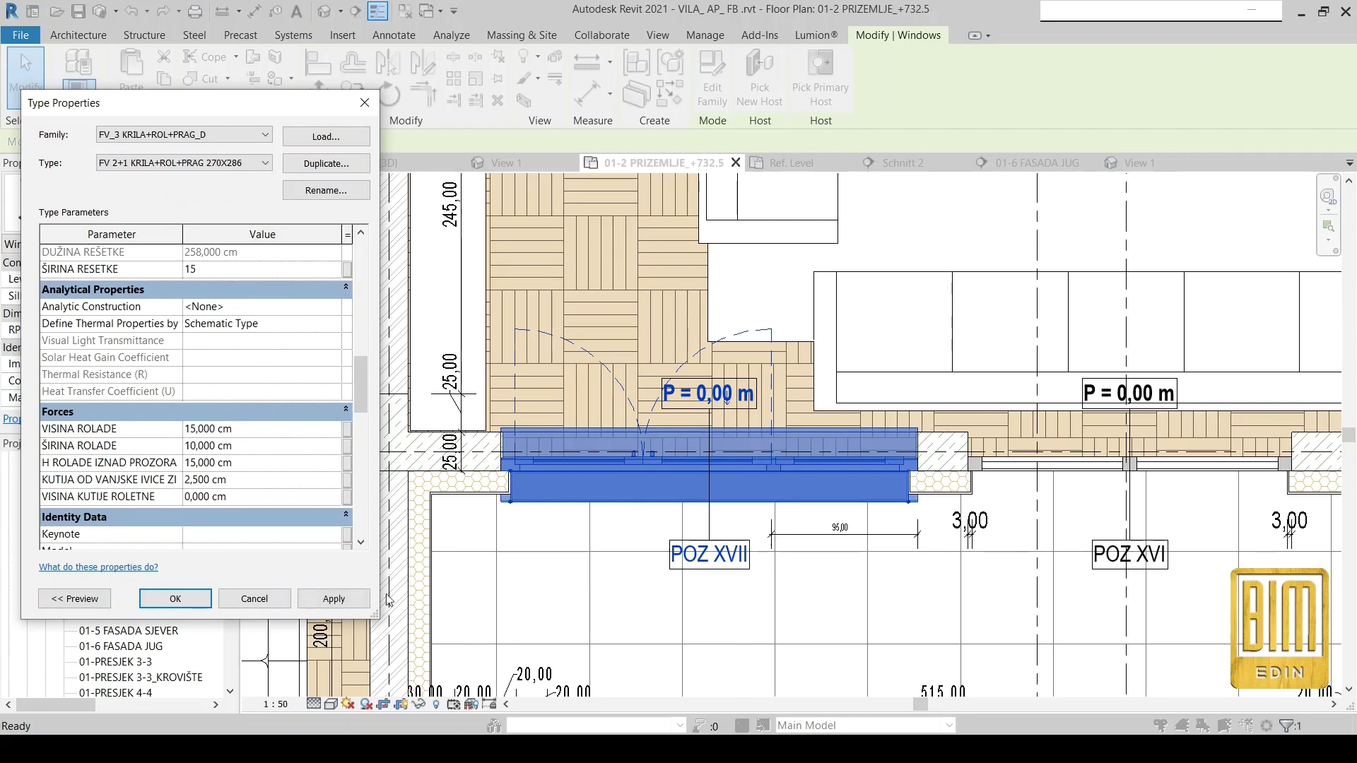
{"action": "left_click", "coordinate": [344, 602]}
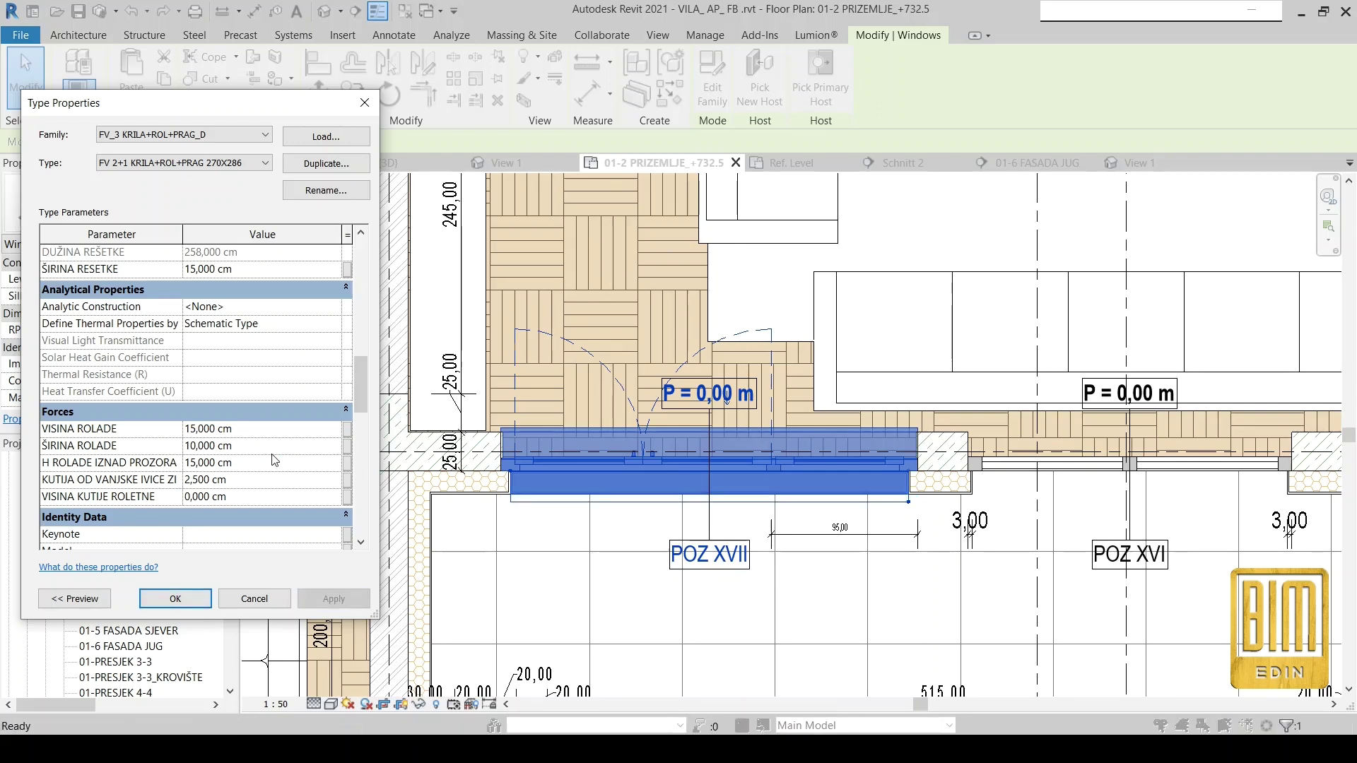
Set the bottom facade overlap (DONJI PRELAZ FASADE) to -2 cm.
{"action": "scroll", "coordinate": [275, 460], "scroll_direction": "down", "scroll_amount": 1}
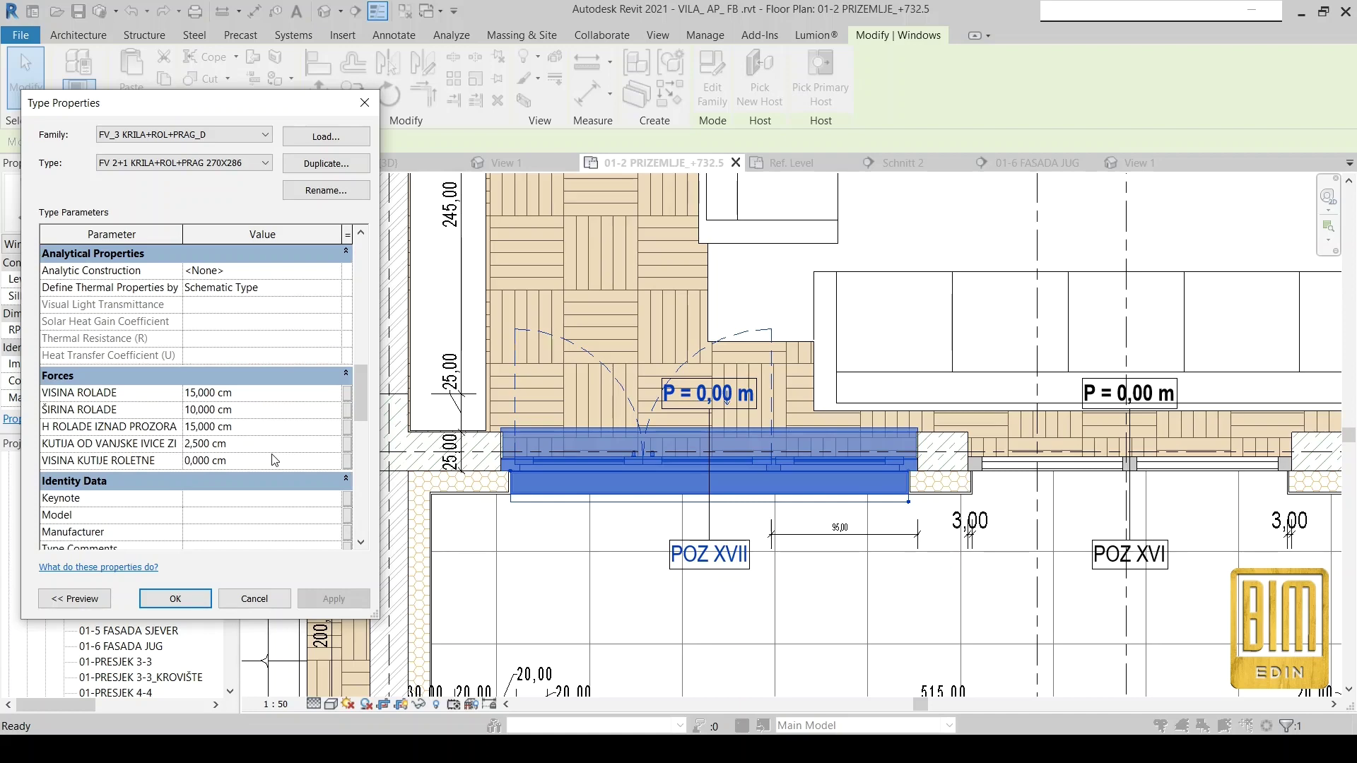
{"action": "left_click", "coordinate": [268, 401]}
{"action": "scroll", "coordinate": [272, 424], "scroll_direction": "down", "scroll_amount": 4}
{"action": "scroll", "coordinate": [281, 457], "scroll_direction": "down", "scroll_amount": 2}
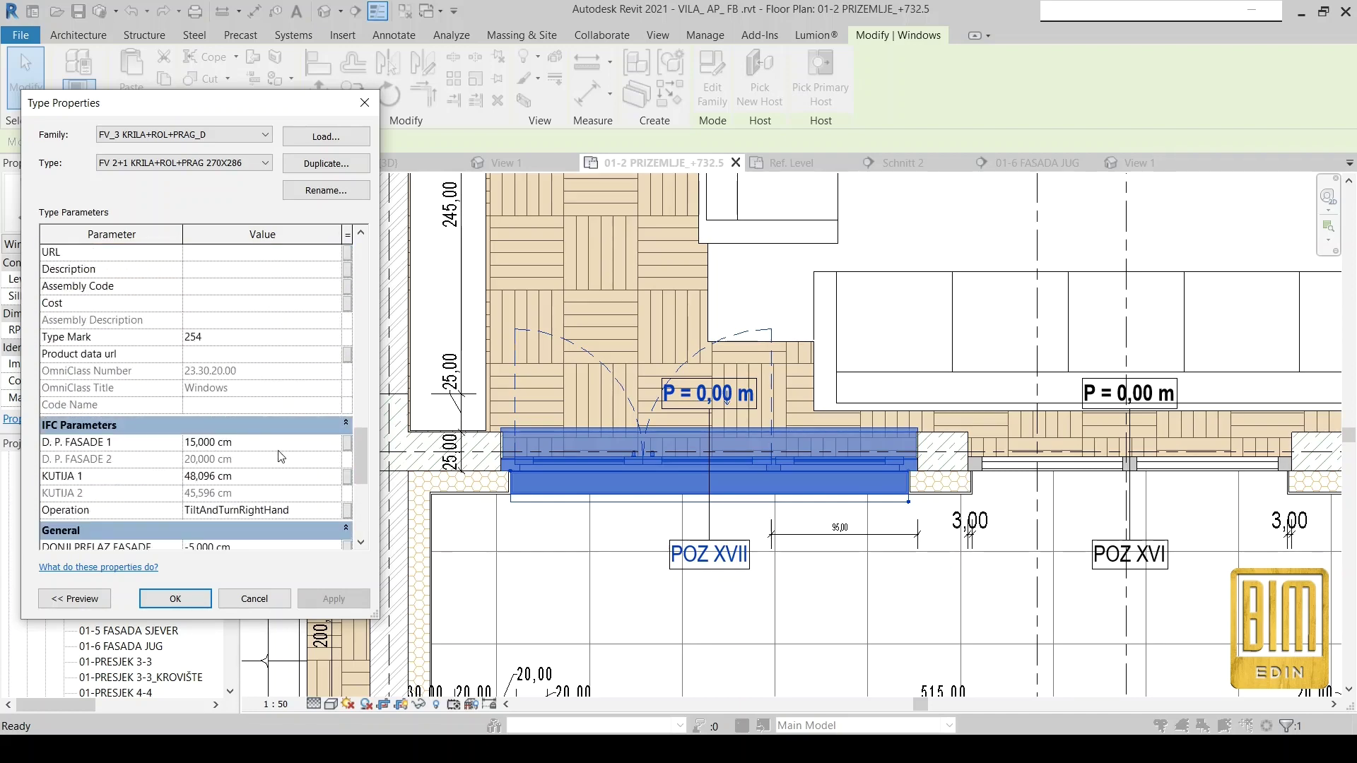
{"action": "scroll", "coordinate": [281, 457], "scroll_direction": "down", "scroll_amount": 4}
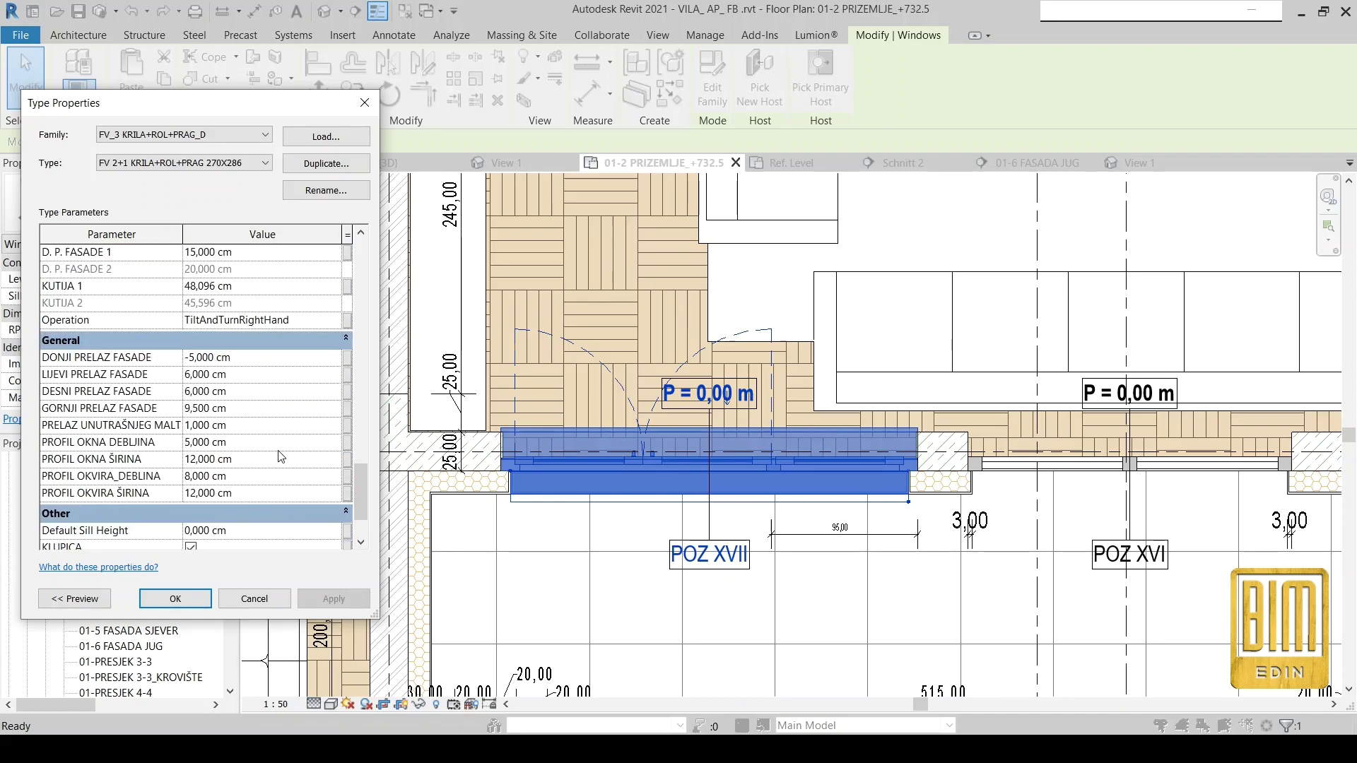
{"action": "type", "text": "-2"}
{"action": "key", "text": "Return"}
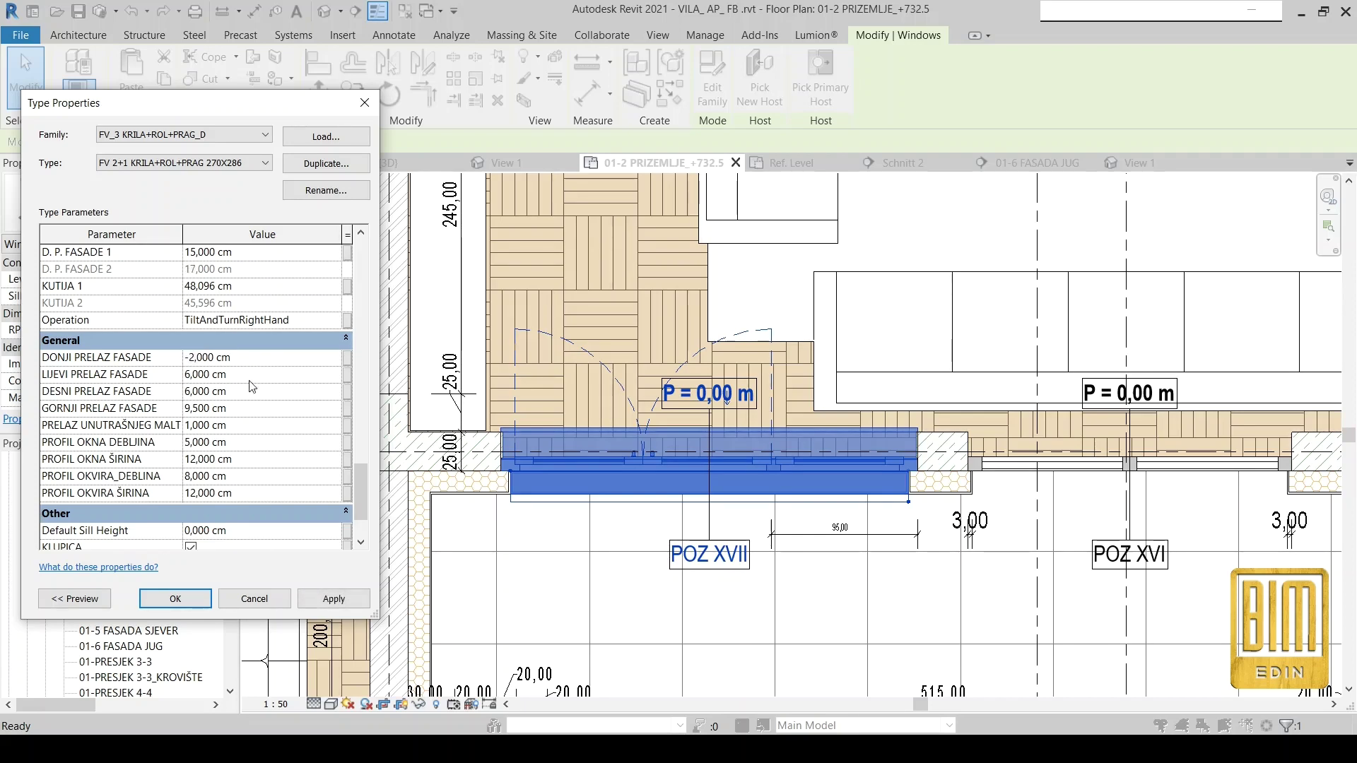
Set left, right and top facade overlaps to 3 cm and plaster overlap to 0, then accept.
{"action": "left_click", "coordinate": [253, 377]}
{"action": "left_click", "coordinate": [245, 389]}
{"action": "type", "text": "3"}
{"action": "left_click", "coordinate": [250, 413]}
{"action": "type", "text": "3"}
{"action": "left_click", "coordinate": [252, 423]}
{"action": "type", "text": "0,000"}
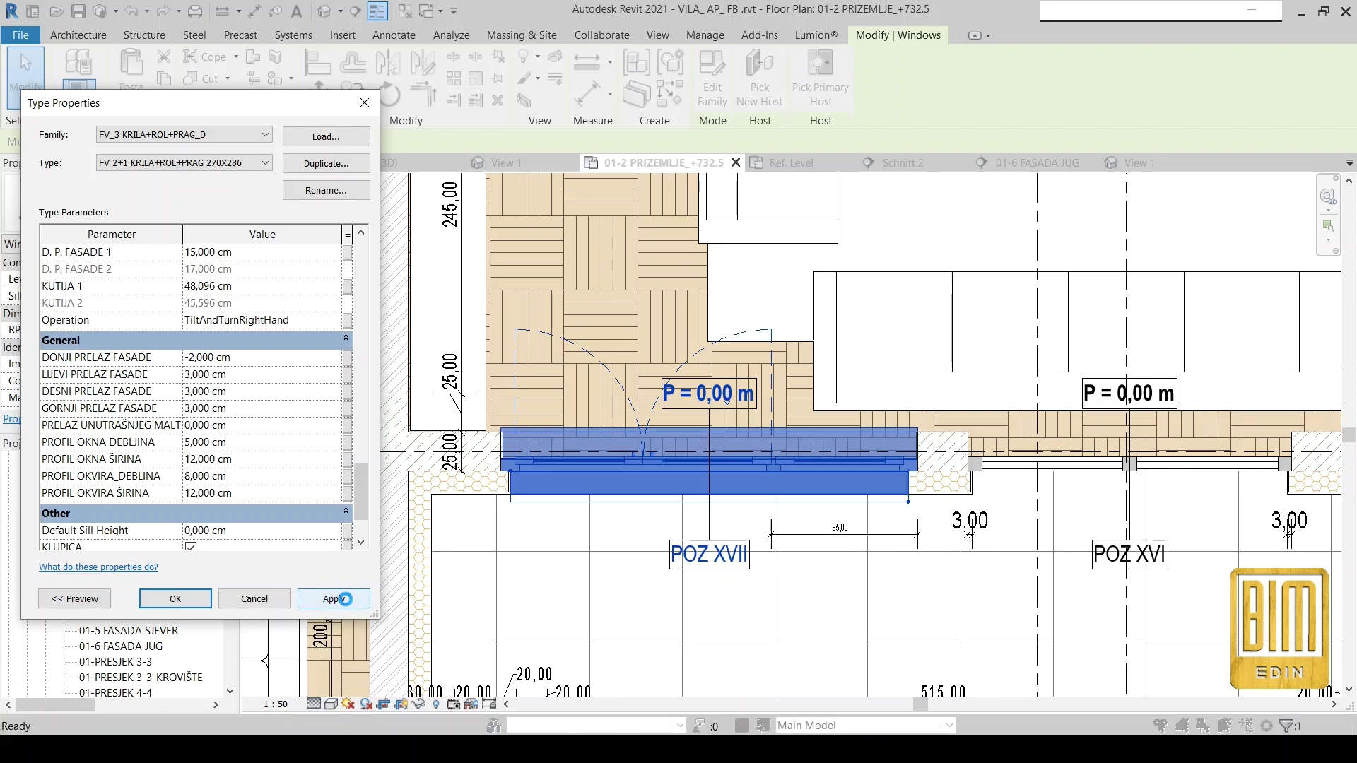
{"action": "left_click", "coordinate": [175, 598]}
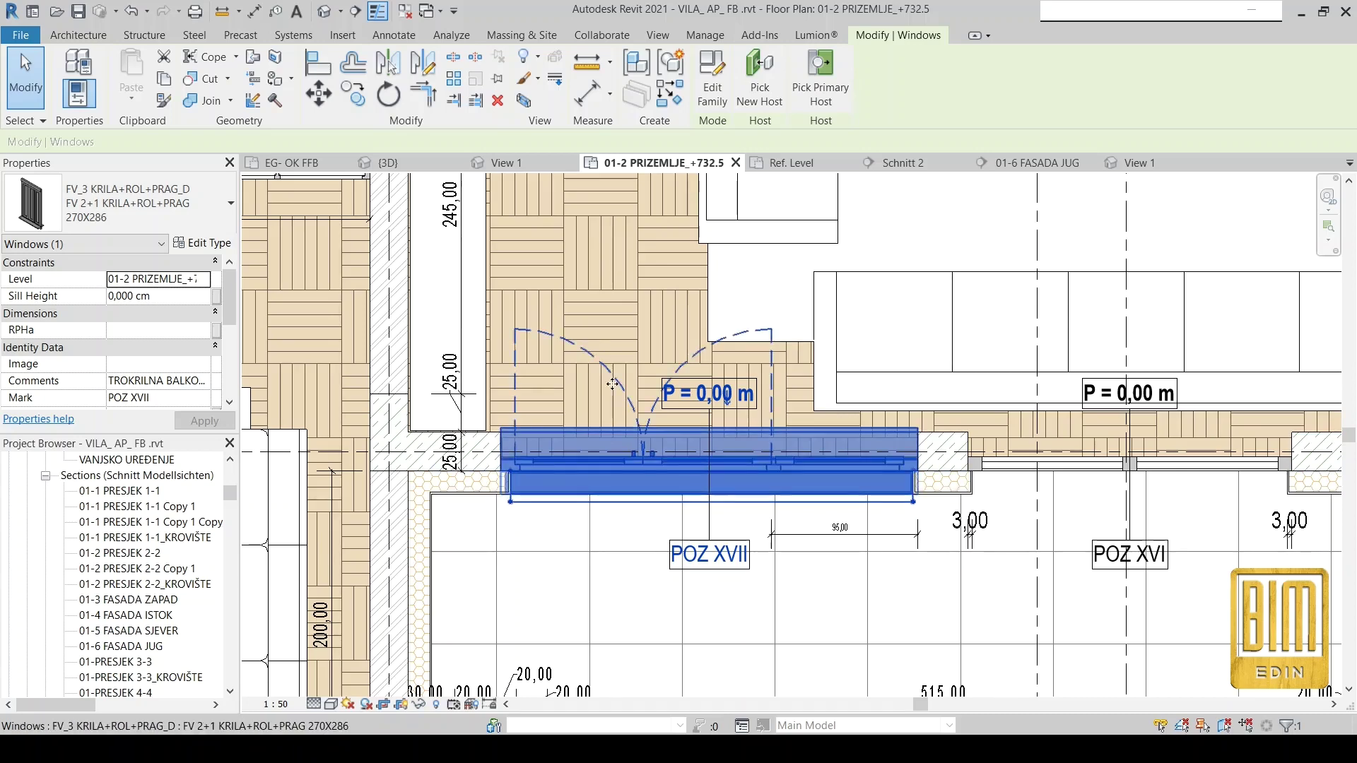
Open the window family's Ref. Level plan with Preview Visibility on in Hidden Line style.
{"action": "left_click", "coordinate": [712, 78]}
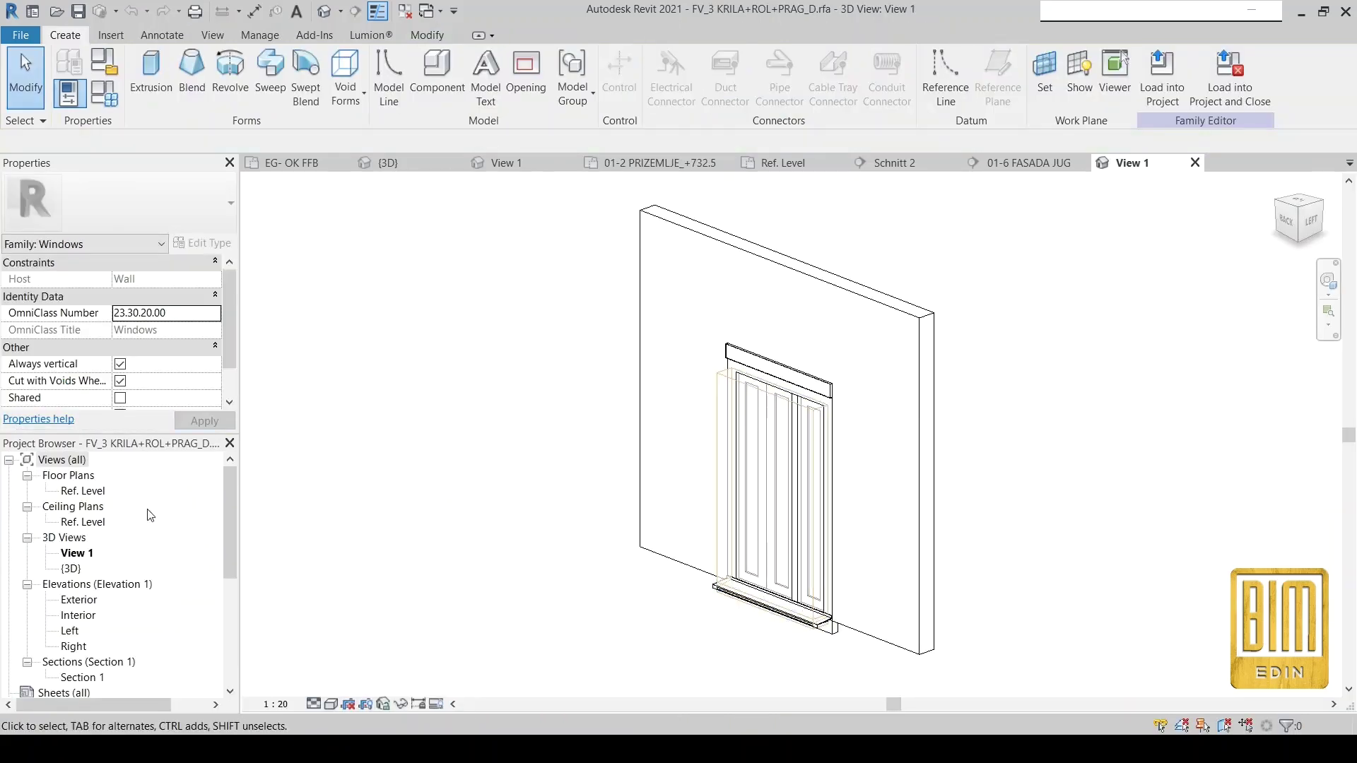
{"action": "double_click", "coordinate": [82, 491]}
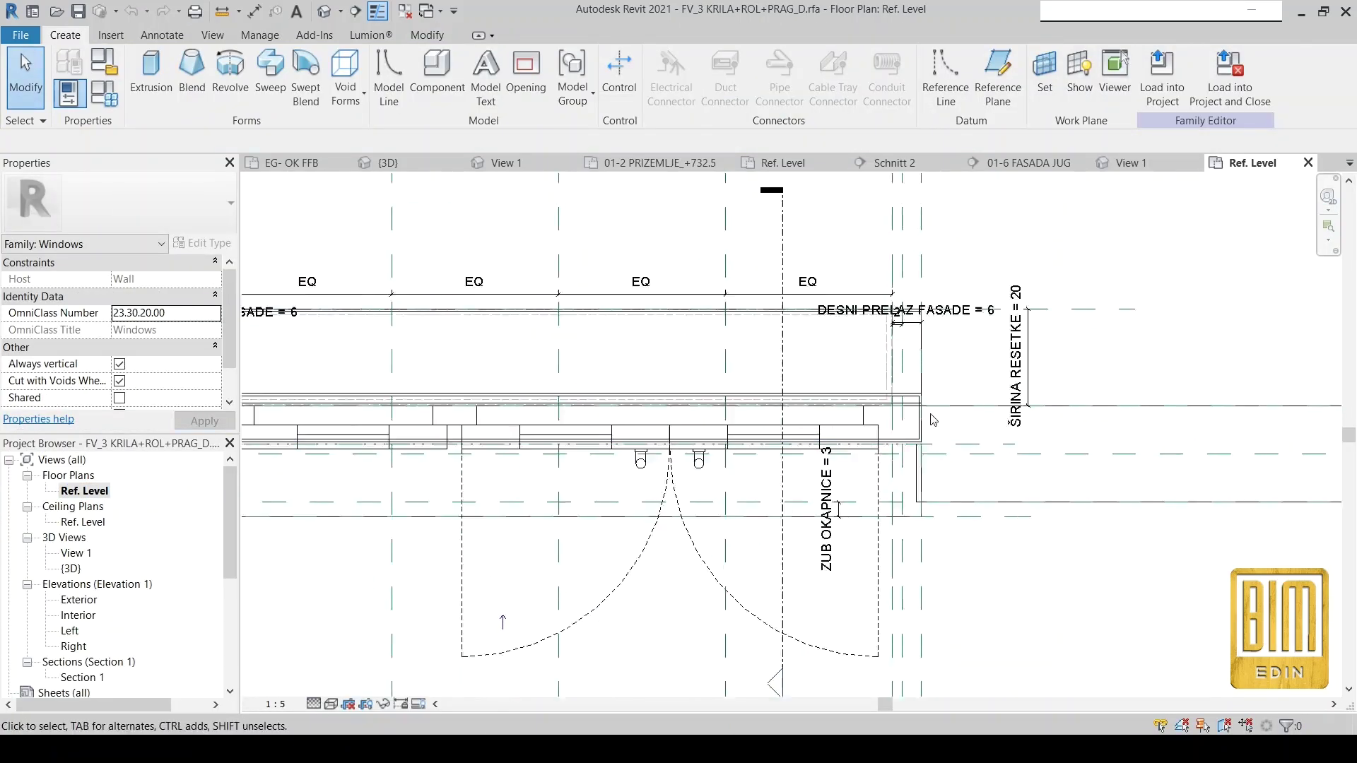
{"action": "scroll", "coordinate": [932, 420], "scroll_direction": "up", "scroll_amount": 4}
{"action": "left_click", "coordinate": [419, 704]}
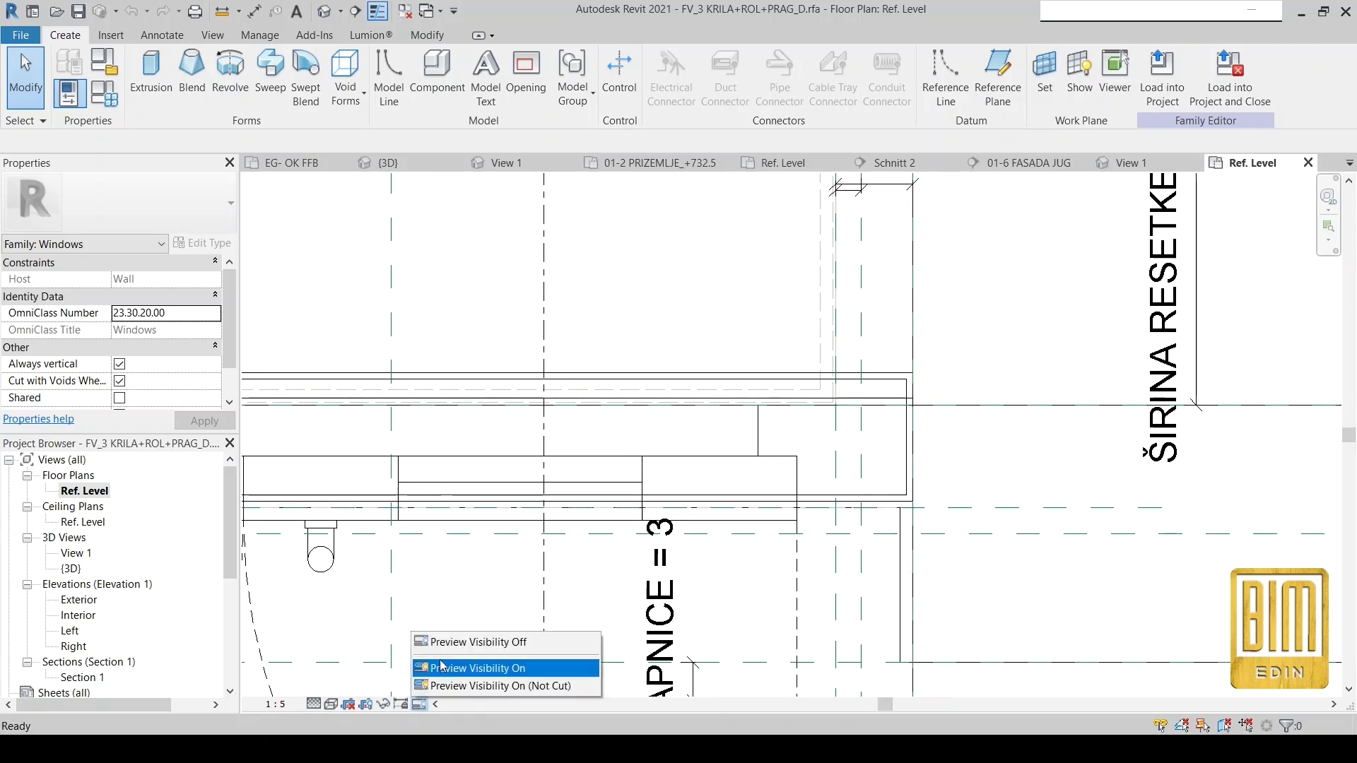
{"action": "left_click", "coordinate": [442, 666]}
{"action": "scroll", "coordinate": [873, 416], "scroll_direction": "down", "scroll_amount": 3}
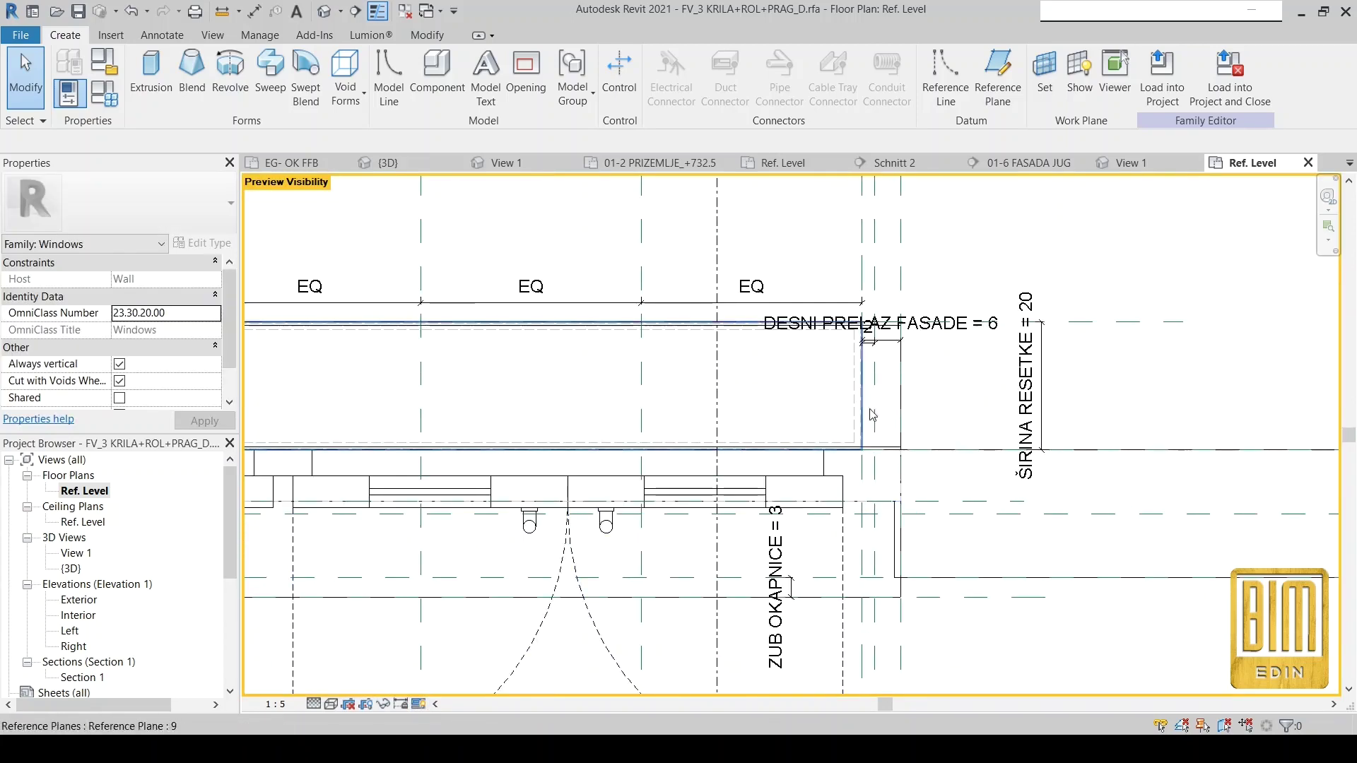
{"action": "left_click", "coordinate": [330, 704]}
{"action": "left_click", "coordinate": [374, 630]}
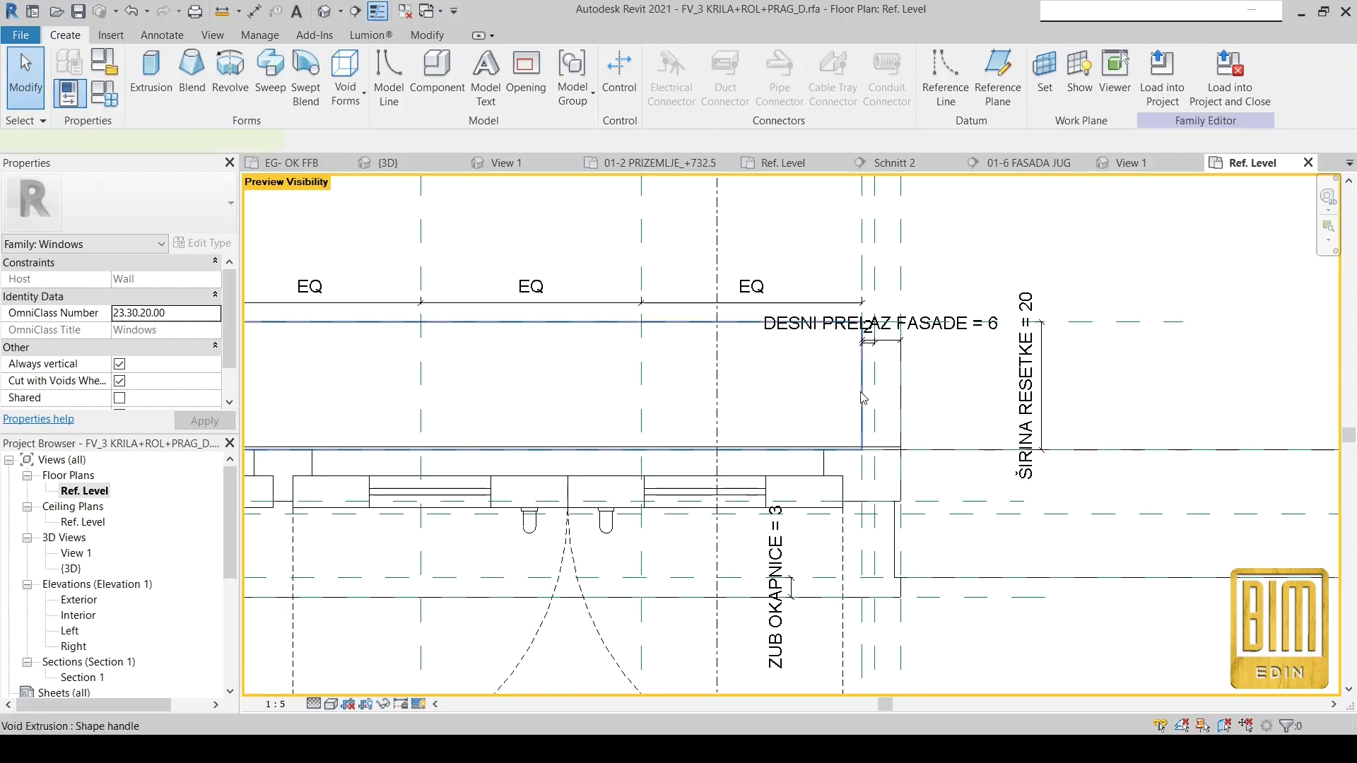
Set the DESNI PRELAZ FASADE dimension in the family to 10.
{"action": "left_click", "coordinate": [864, 398]}
{"action": "scroll", "coordinate": [864, 398], "scroll_direction": "up", "scroll_amount": 2}
{"action": "left_click", "coordinate": [960, 287]}
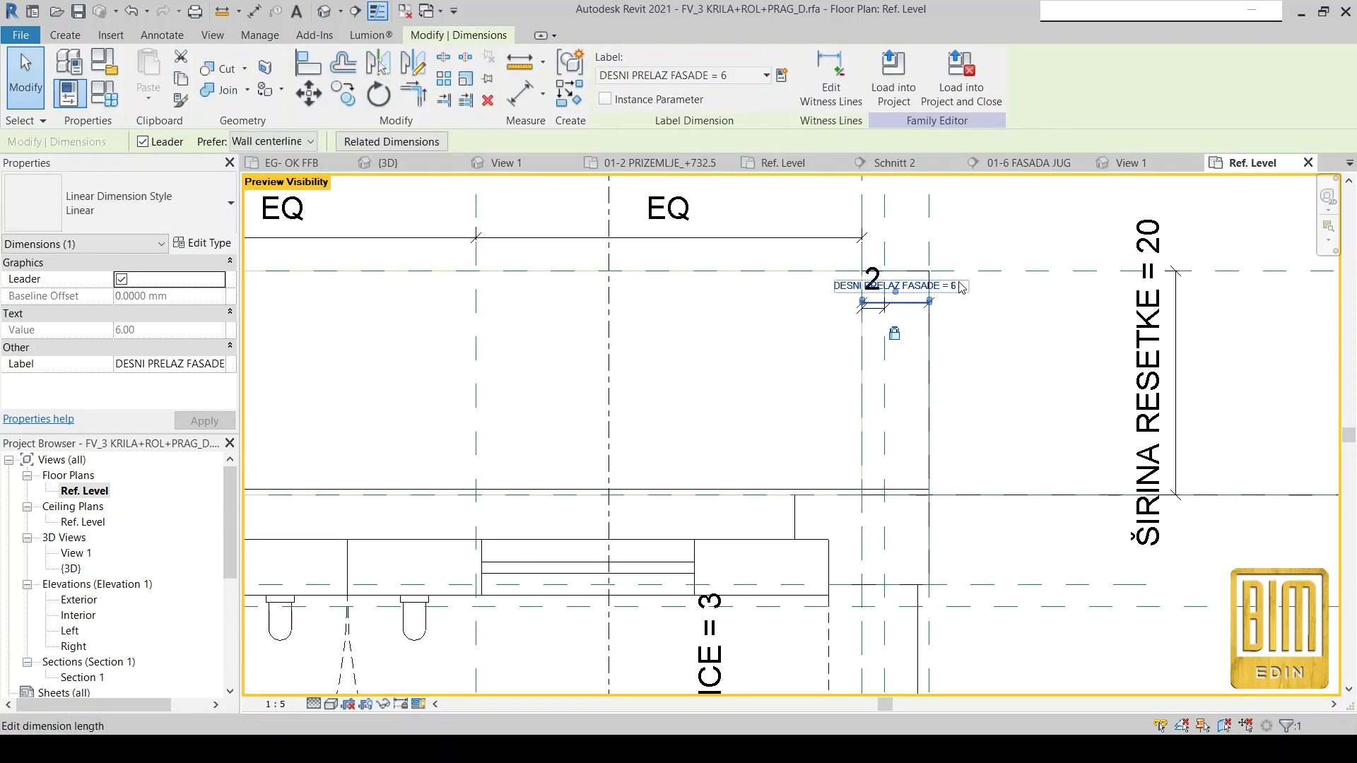
{"action": "type", "text": "10"}
{"action": "key", "text": "Return"}
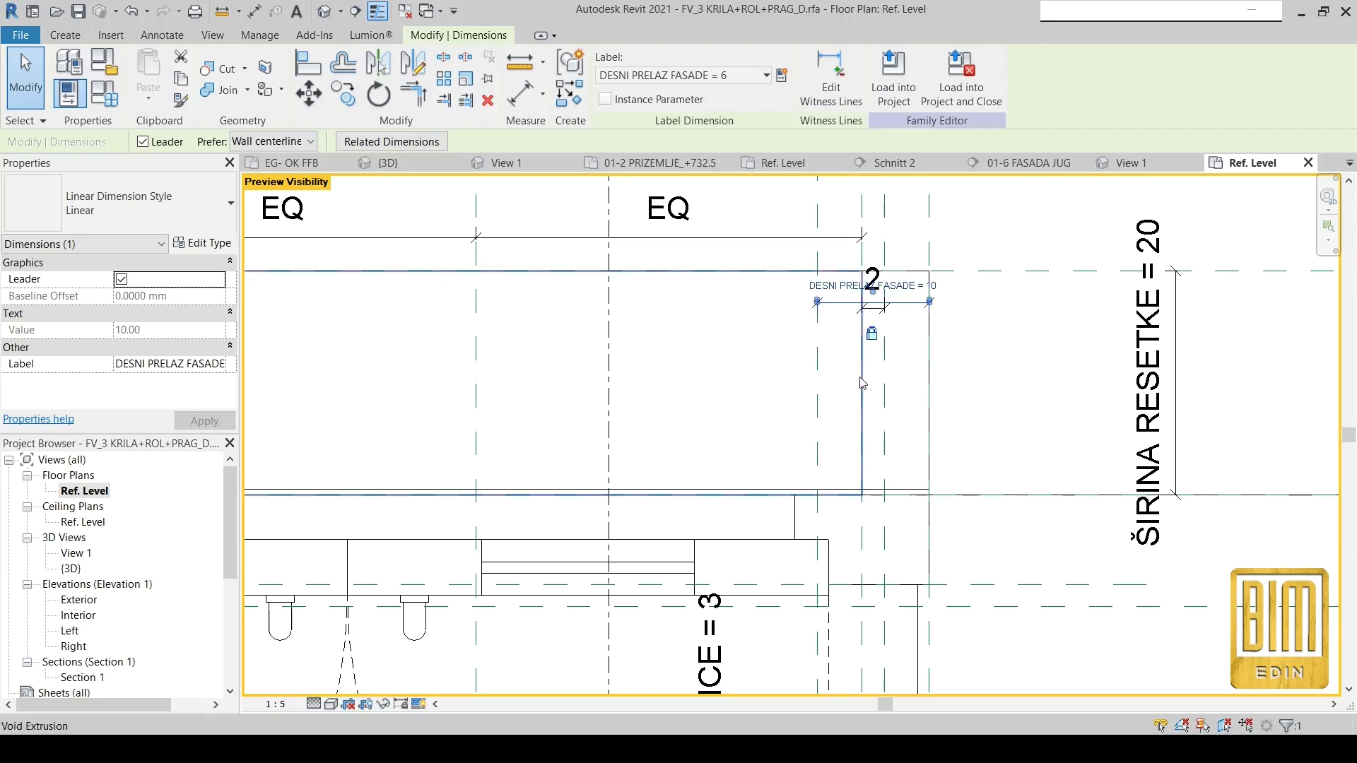
Drag the void extrusion's edge to the new overlap, remove constraints, and load into project.
{"action": "left_click", "coordinate": [871, 385]}
{"action": "left_click_drag", "start_coordinate": [871, 386], "coordinate": [821, 384]}
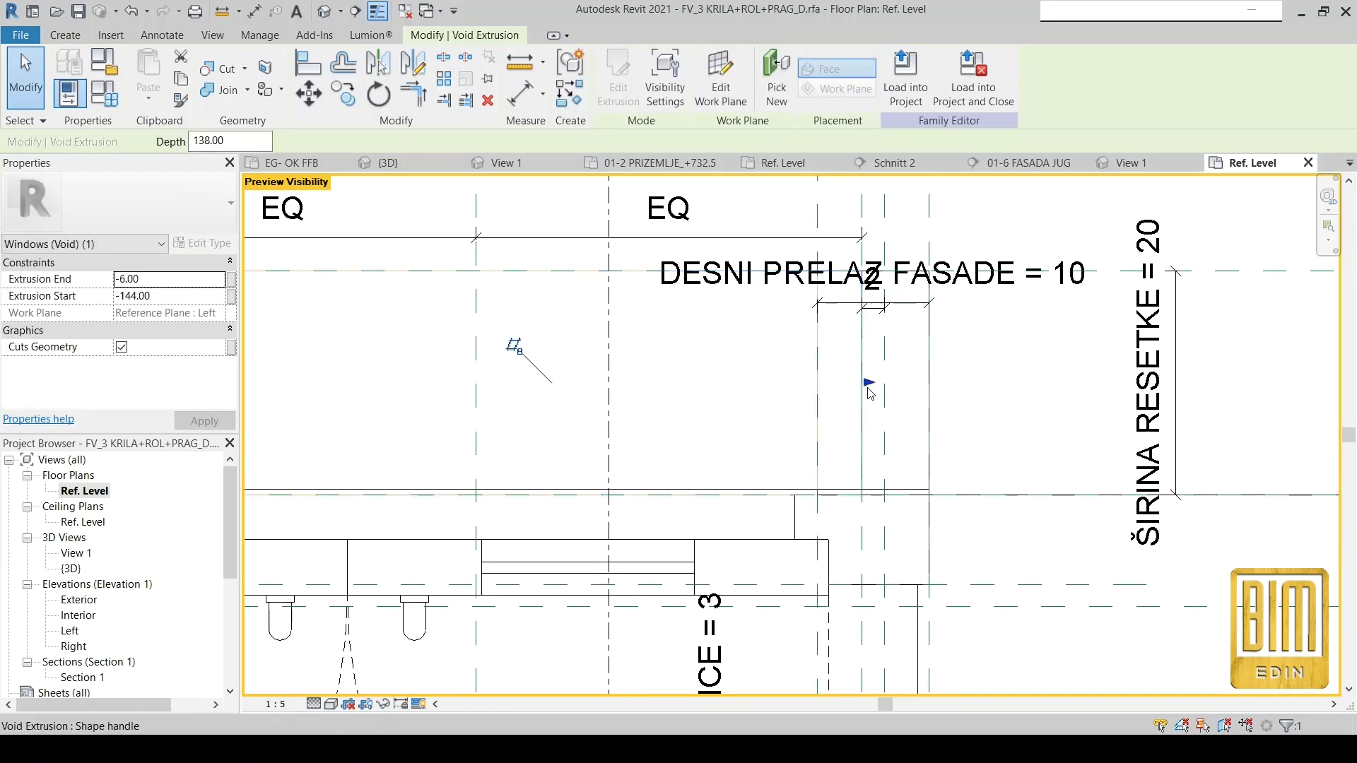
{"action": "left_click", "coordinate": [818, 382]}
{"action": "left_click_drag", "start_coordinate": [817, 382], "coordinate": [840, 461]}
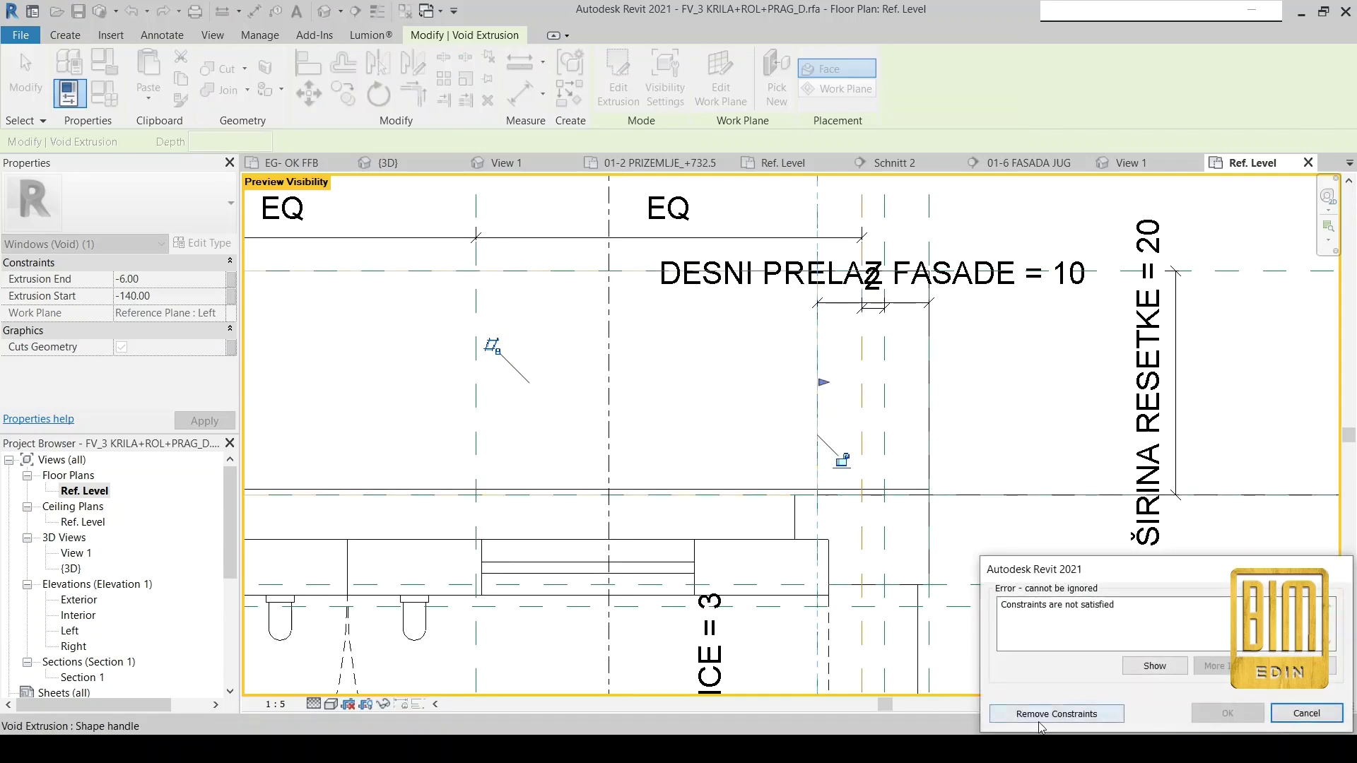
{"action": "key", "text": "Escape"}
{"action": "key", "text": "Escape"}
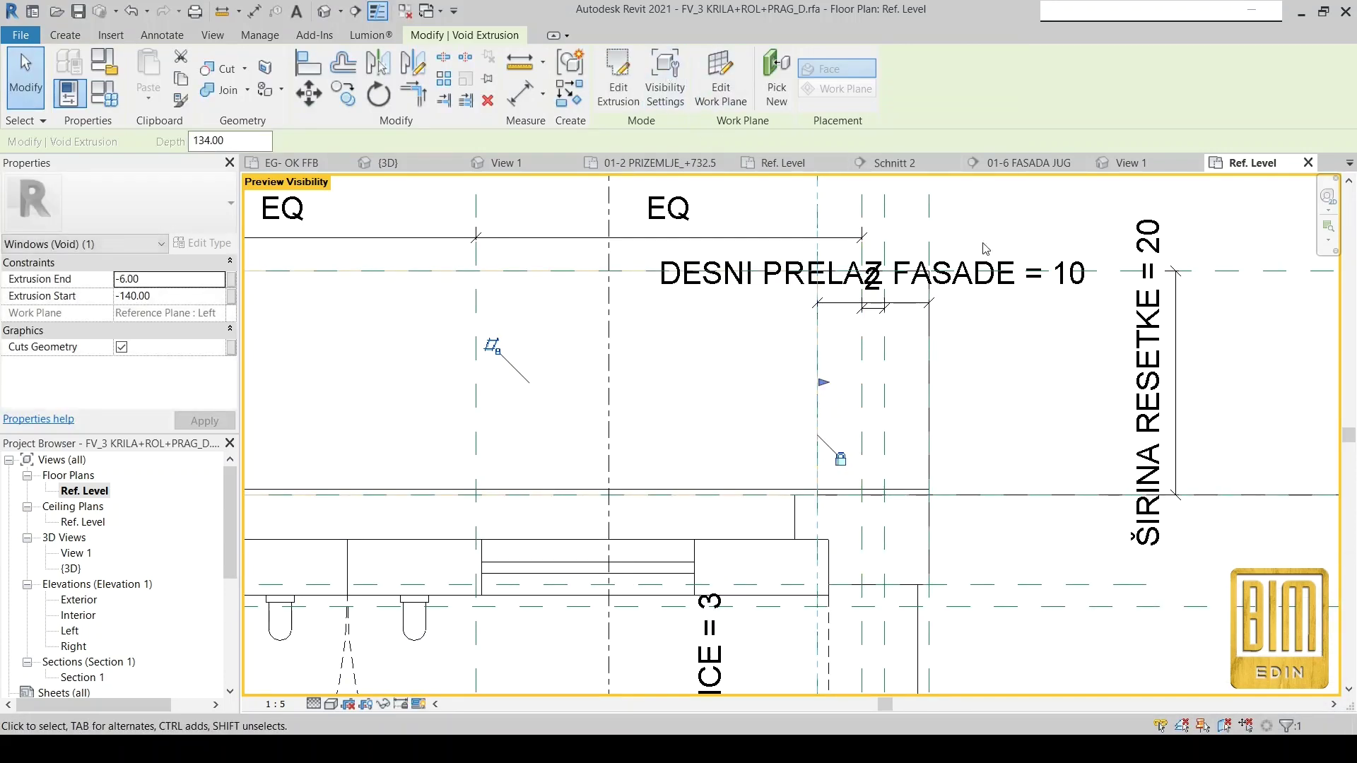
{"action": "left_click", "coordinate": [620, 68]}
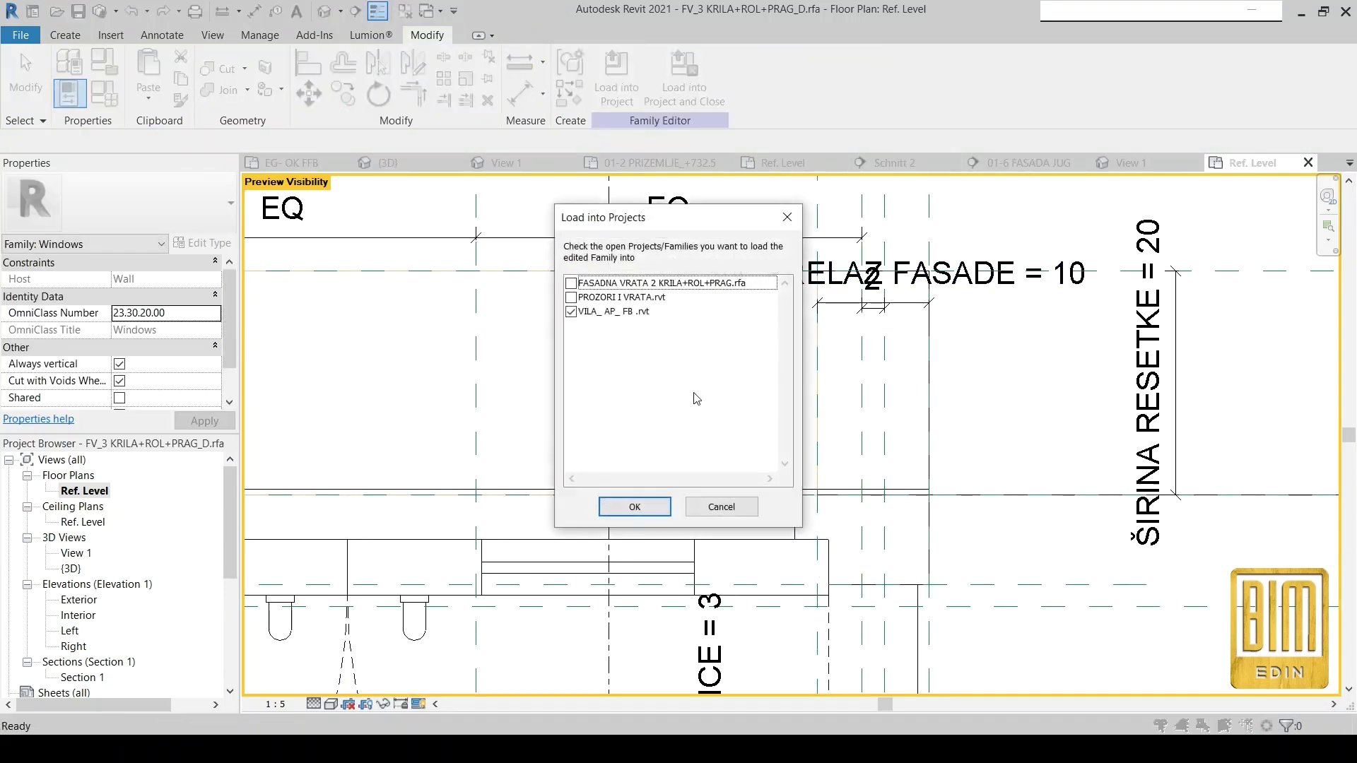
Load the family into VILA_AP_FB.rvt, overwriting the existing family version.
{"action": "left_click", "coordinate": [657, 506]}
{"action": "left_click", "coordinate": [586, 362]}
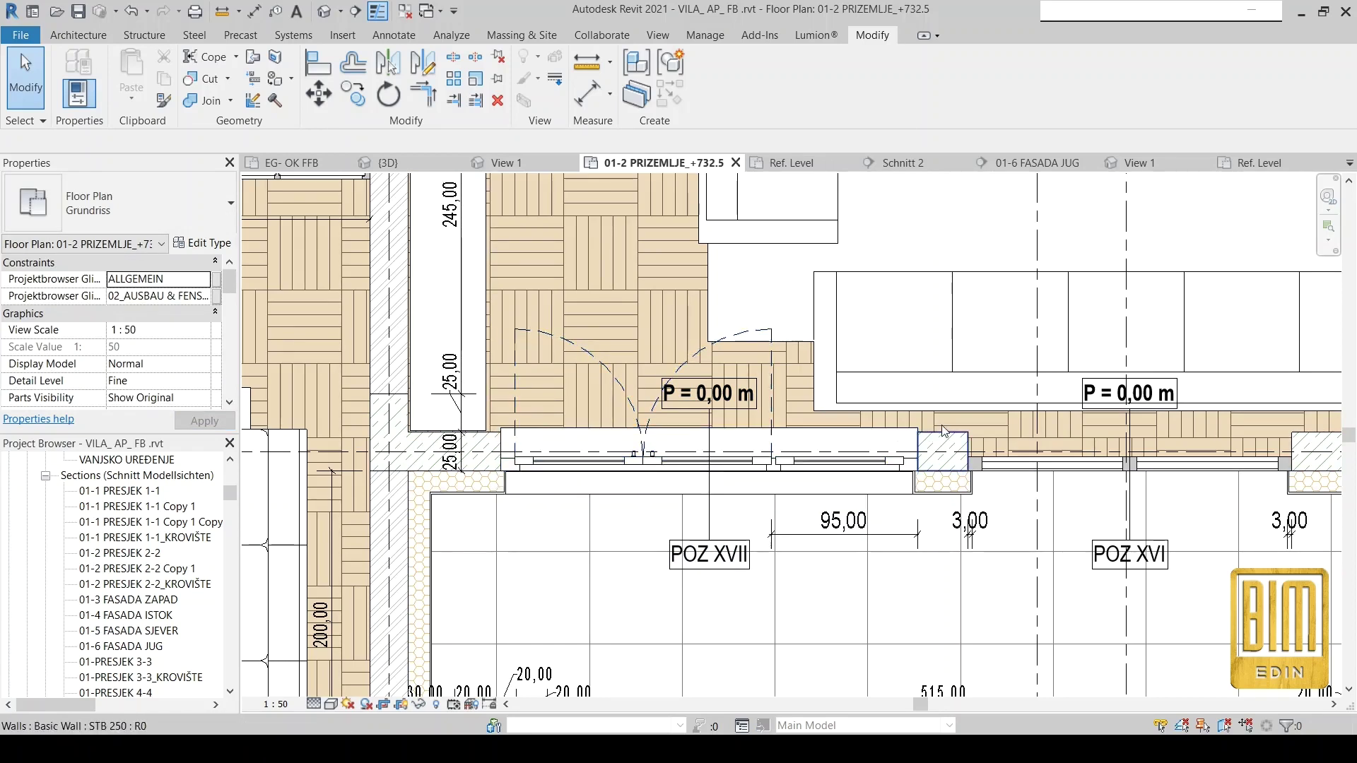
Uncheck KLUPICA and OKAPNICA in the POZ XVII window's type properties and apply.
{"action": "left_click", "coordinate": [503, 441]}
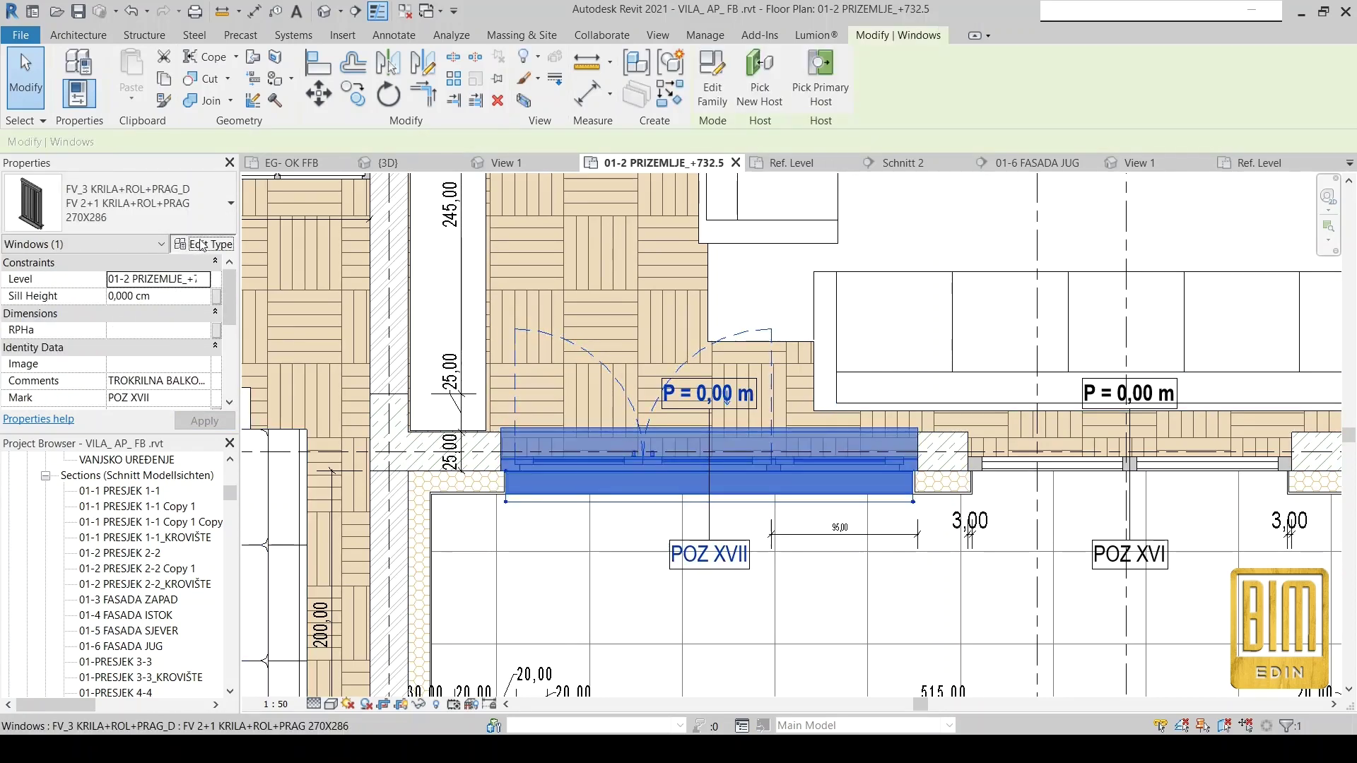
{"action": "left_click", "coordinate": [200, 242]}
{"action": "scroll", "coordinate": [148, 415], "scroll_direction": "down", "scroll_amount": 5}
{"action": "scroll", "coordinate": [150, 438], "scroll_direction": "down", "scroll_amount": 5}
{"action": "scroll", "coordinate": [151, 459], "scroll_direction": "down", "scroll_amount": 5}
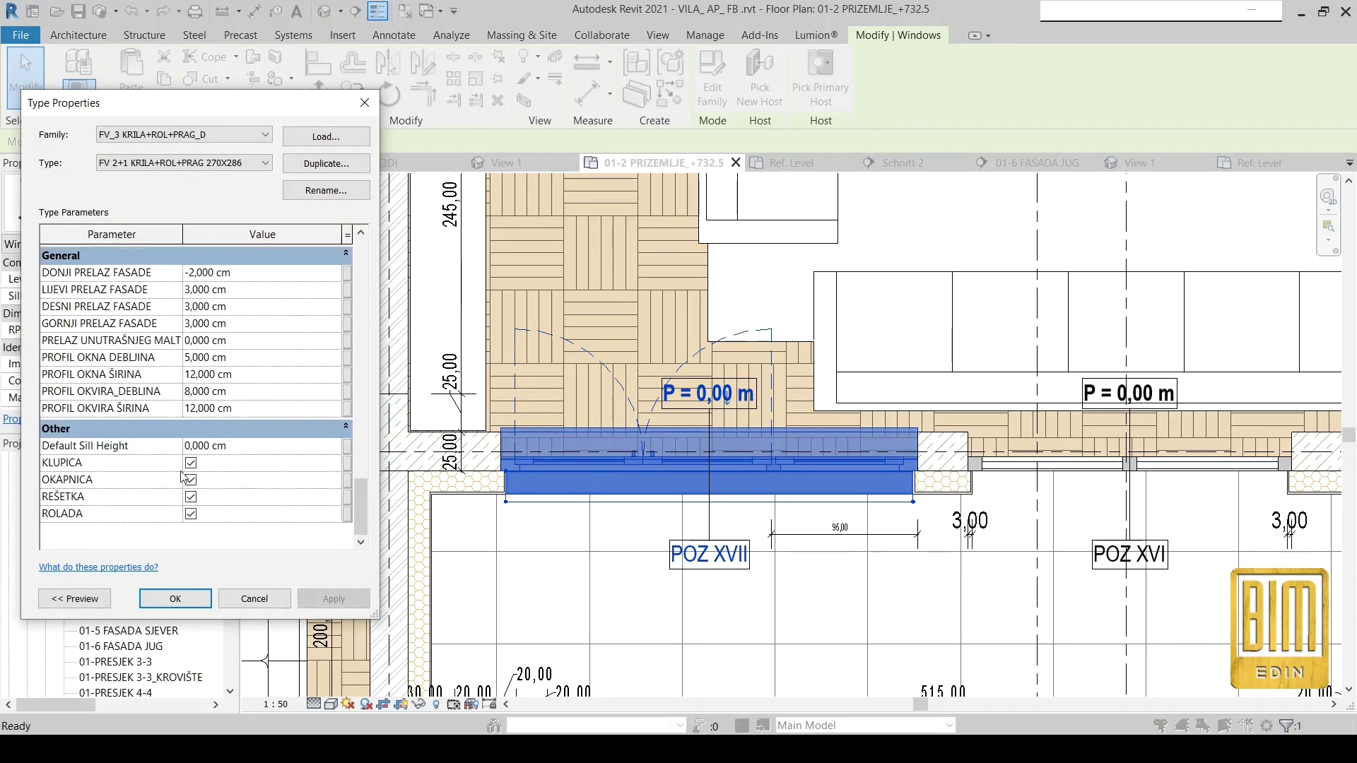
{"action": "left_click", "coordinate": [190, 463]}
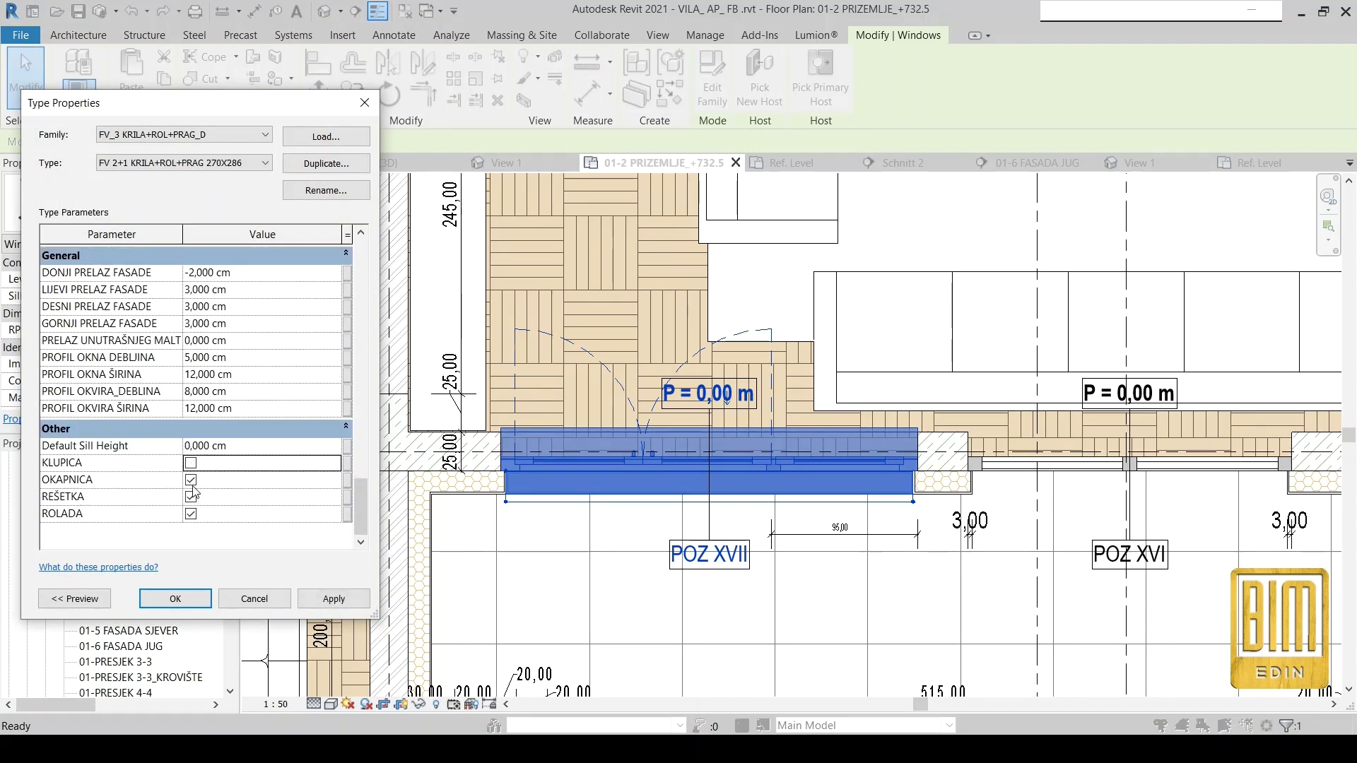
{"action": "left_click", "coordinate": [332, 600]}
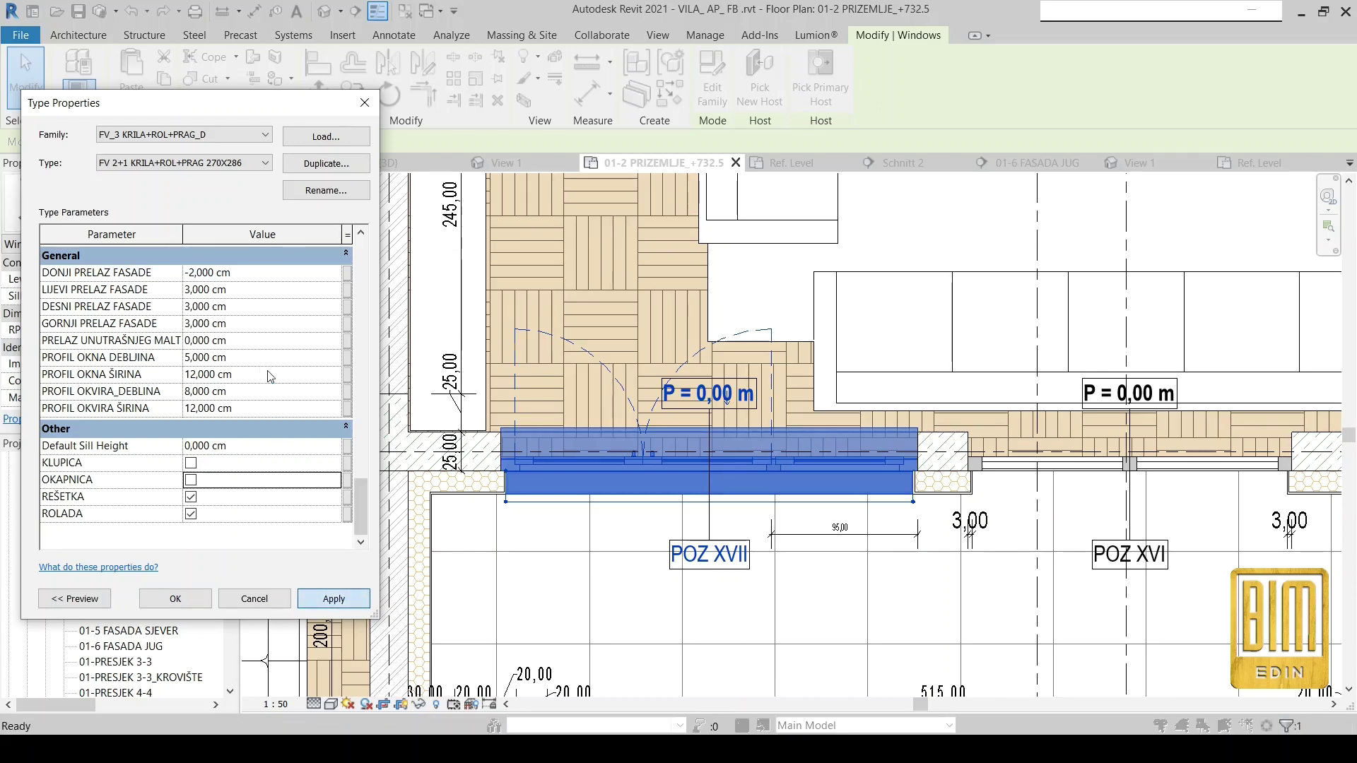
{"action": "left_click", "coordinate": [175, 599]}
Align the parquet floor's boundary sketch line to the window-side wall face and finish editing.
{"action": "key", "text": "Escape"}
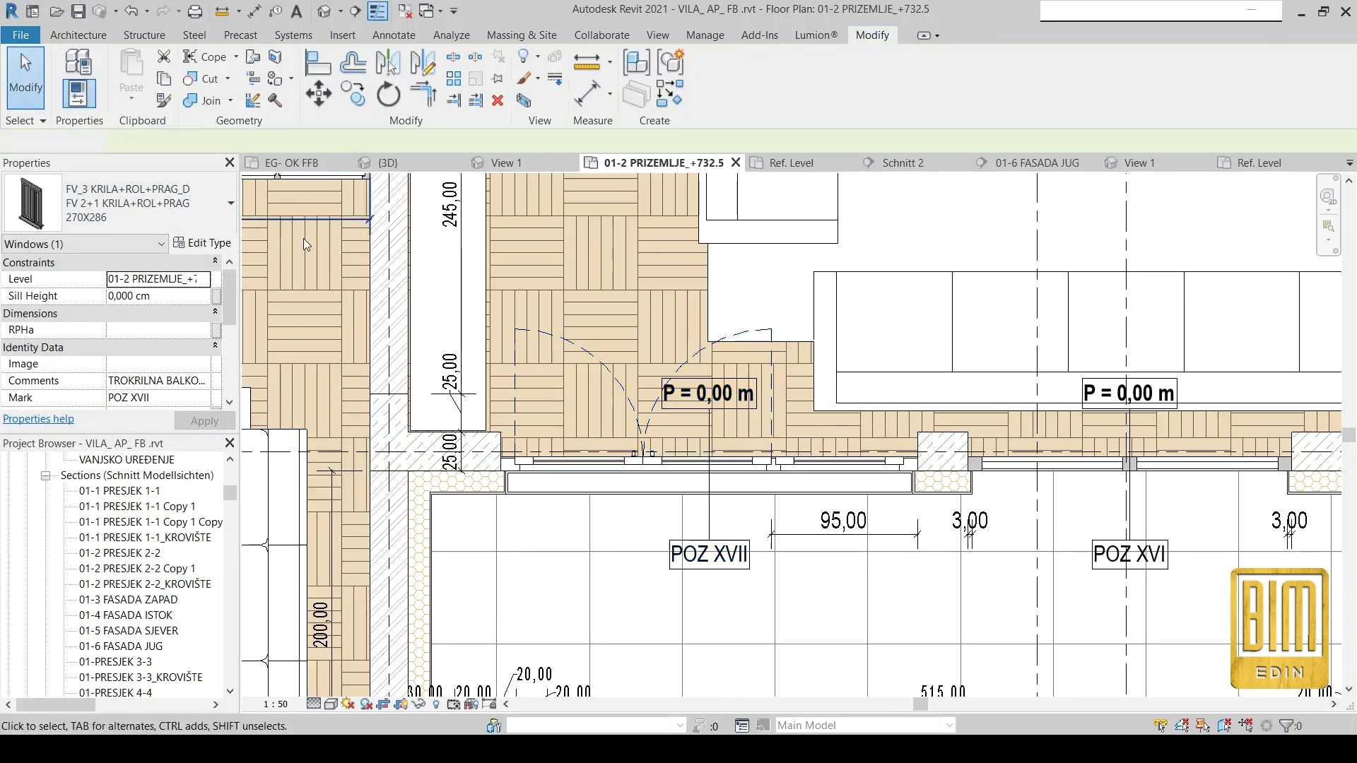
{"action": "scroll", "coordinate": [533, 606], "scroll_direction": "up", "scroll_amount": 5}
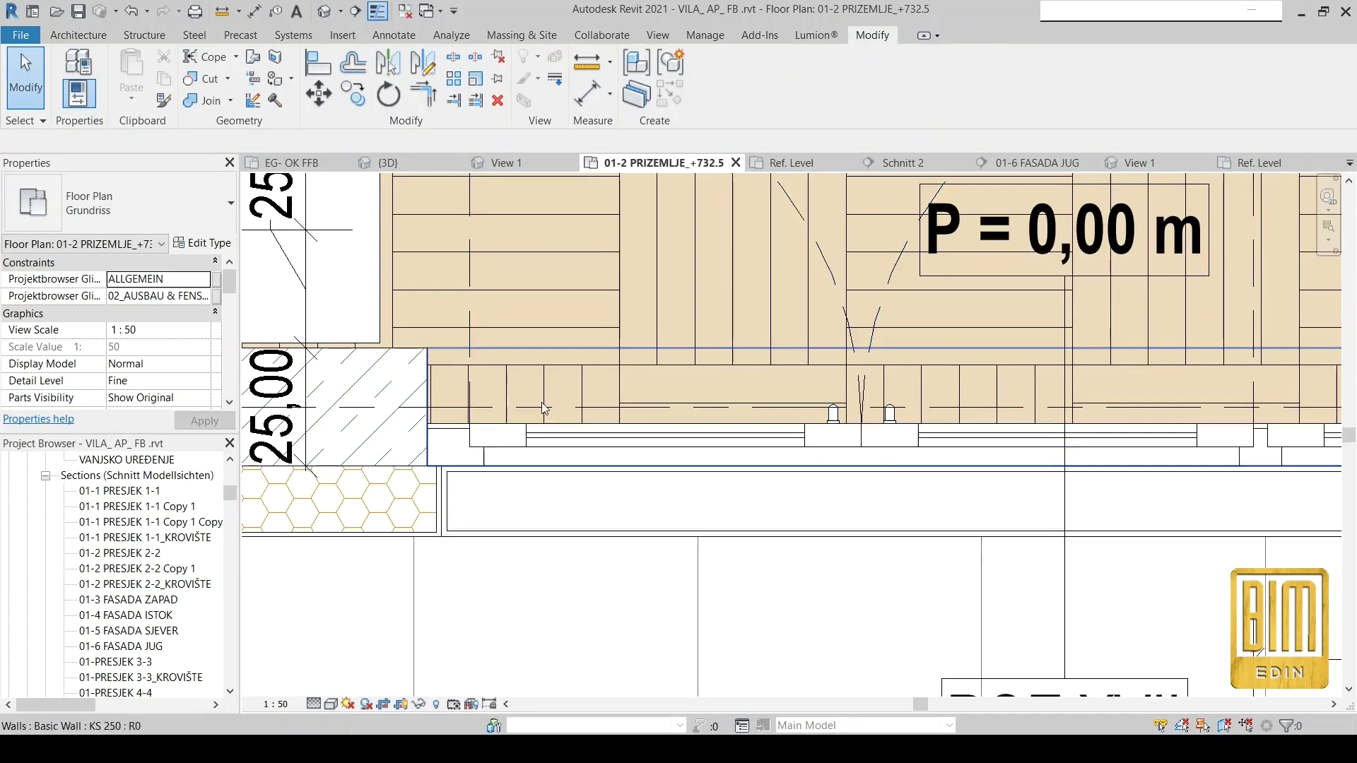
{"action": "scroll", "coordinate": [450, 425], "scroll_direction": "up", "scroll_amount": 2}
{"action": "scroll", "coordinate": [450, 424], "scroll_direction": "up", "scroll_amount": 1}
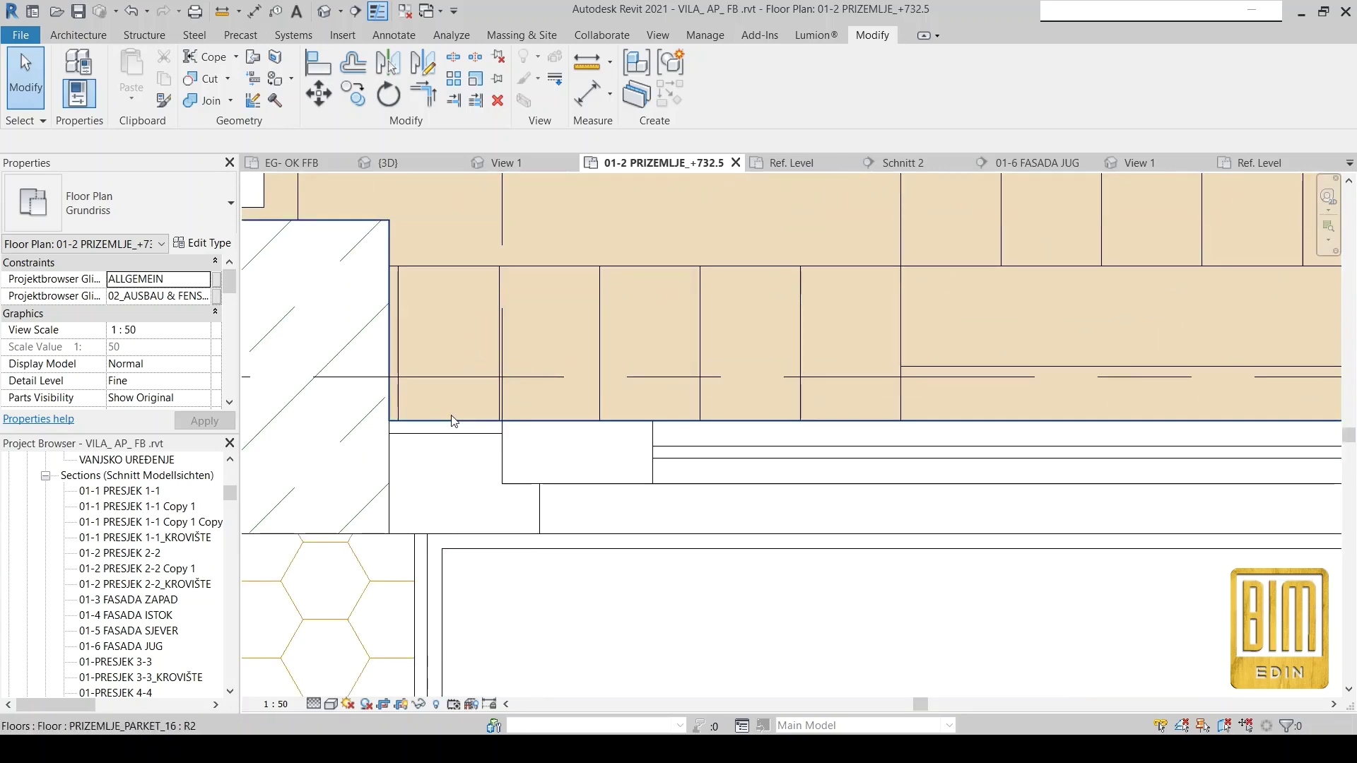
{"action": "left_click", "coordinate": [453, 417]}
{"action": "scroll", "coordinate": [489, 379], "scroll_direction": "down", "scroll_amount": 1}
{"action": "left_click", "coordinate": [736, 83]}
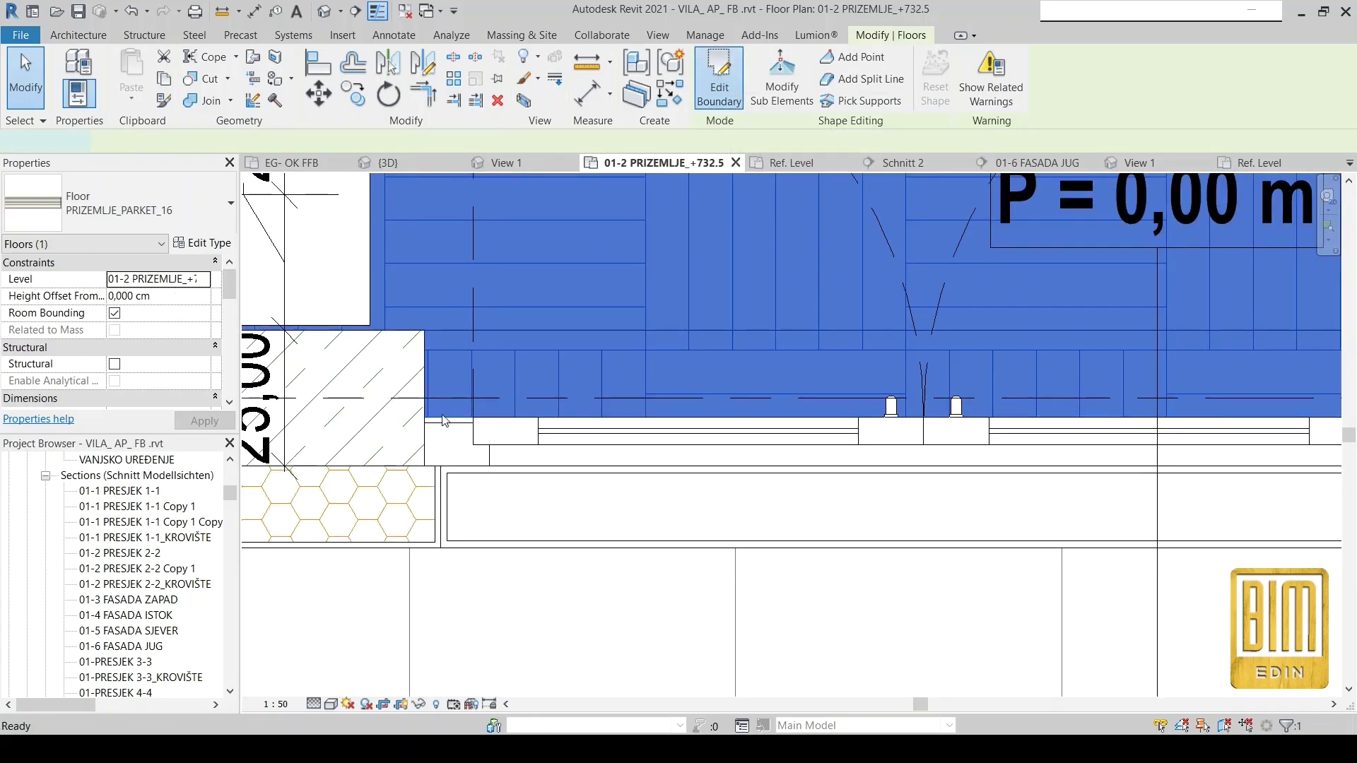
{"action": "scroll", "coordinate": [447, 463], "scroll_direction": "up", "scroll_amount": 2}
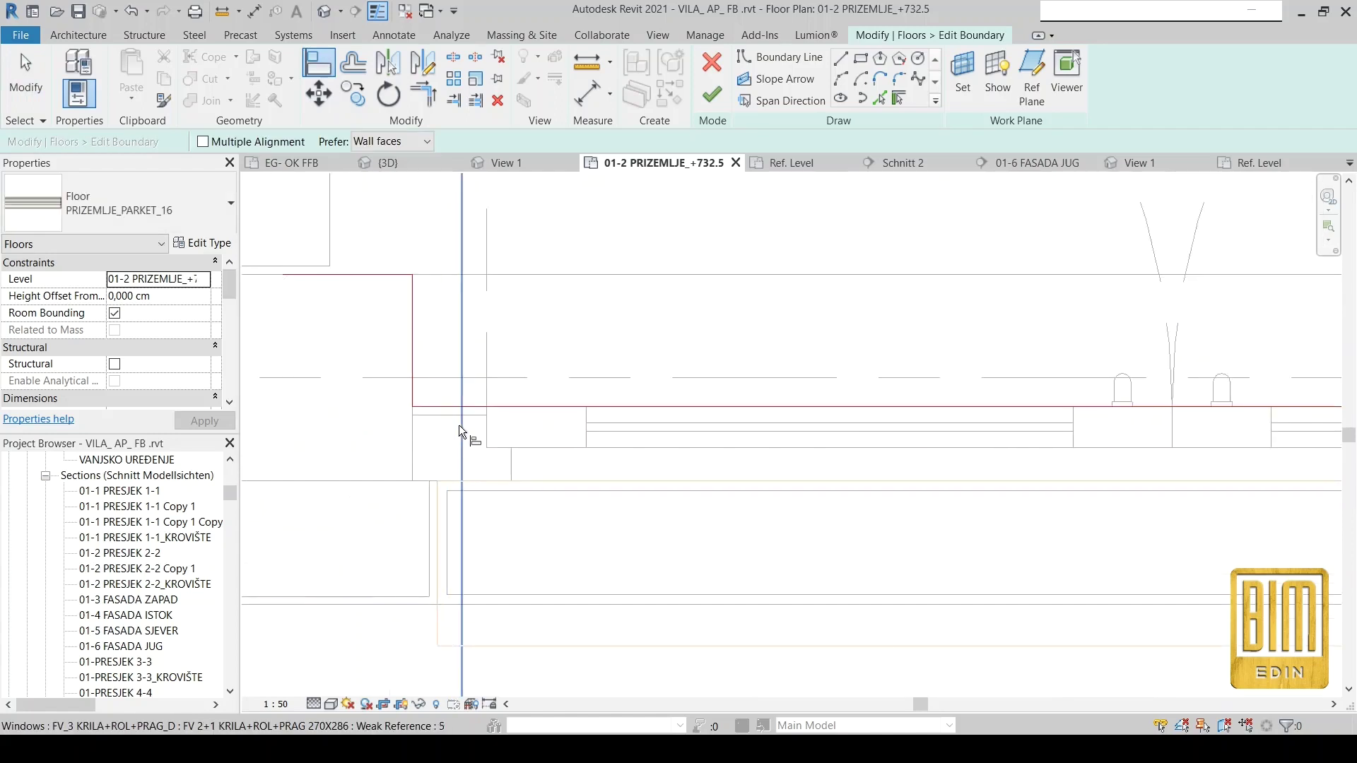
{"action": "left_click", "coordinate": [465, 417]}
{"action": "left_click", "coordinate": [477, 409]}
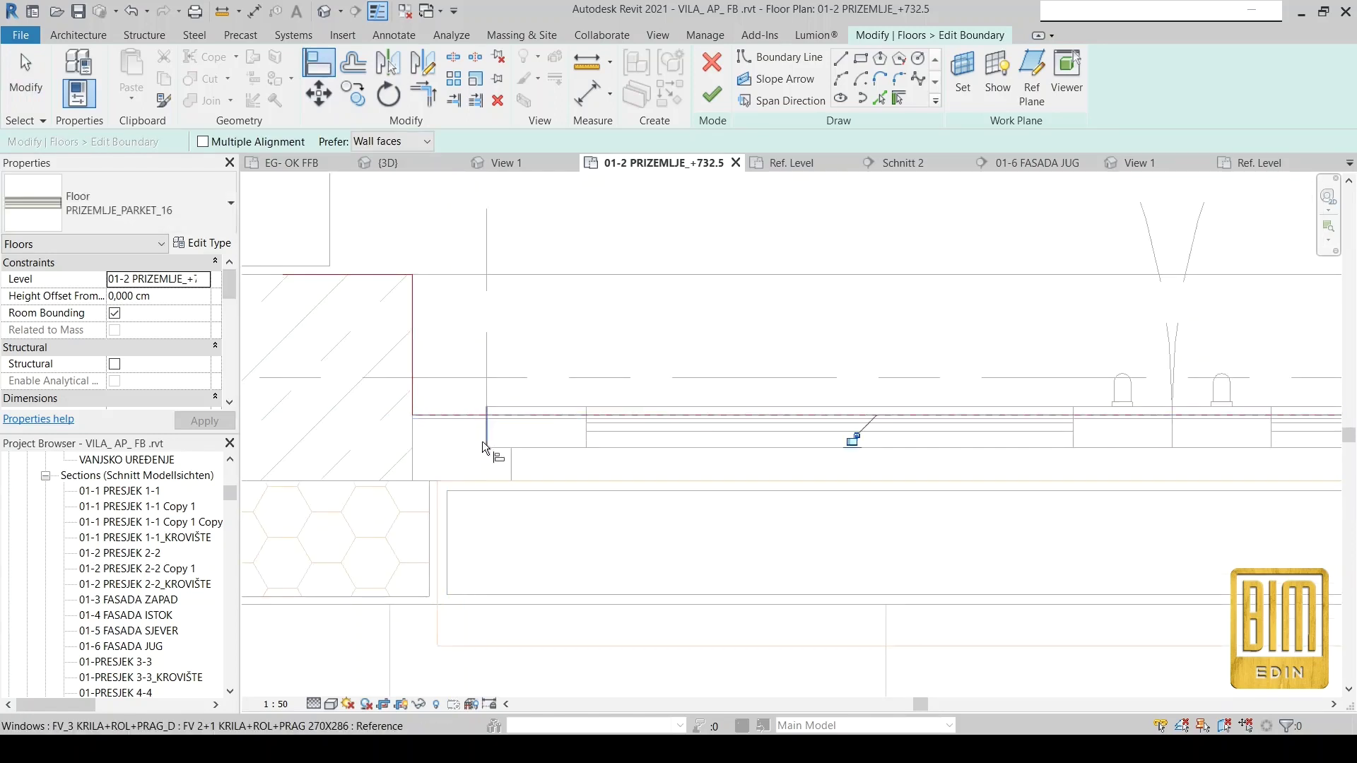
{"action": "scroll", "coordinate": [480, 435], "scroll_direction": "up", "scroll_amount": 3}
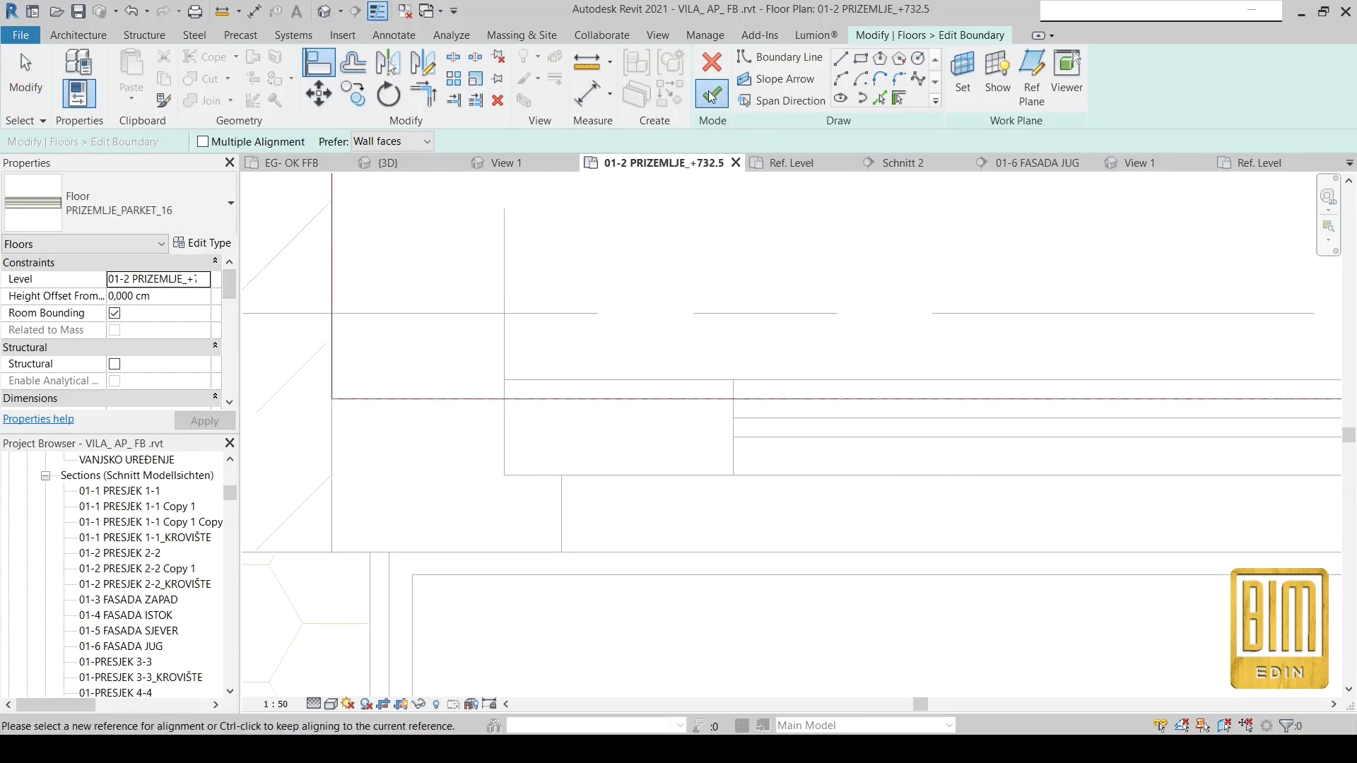
{"action": "left_click", "coordinate": [712, 94]}
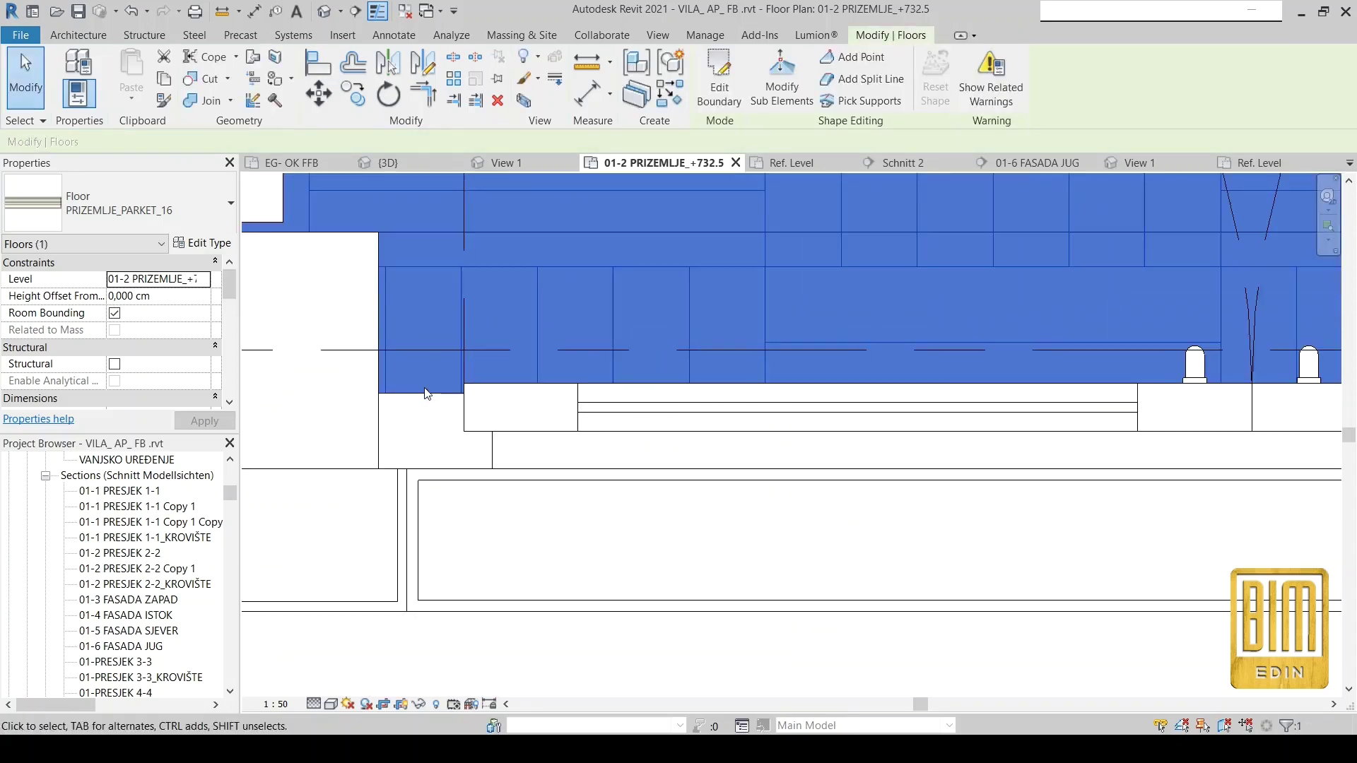
Start an aligned dimension beside the window, then cancel it.
{"action": "scroll", "coordinate": [783, 464], "scroll_direction": "down", "scroll_amount": 3}
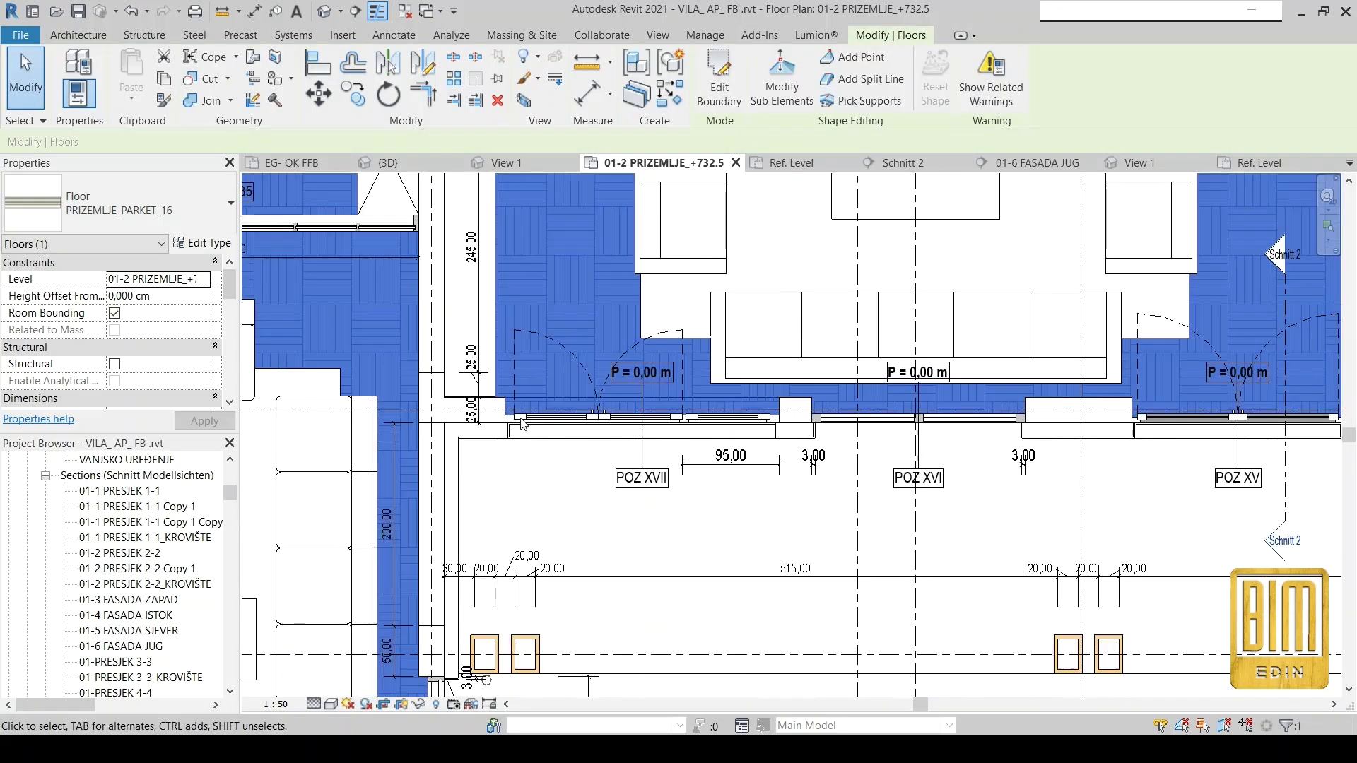
{"action": "scroll", "coordinate": [918, 424], "scroll_direction": "down", "scroll_amount": 2}
{"action": "scroll", "coordinate": [995, 418], "scroll_direction": "up", "scroll_amount": 5}
{"action": "scroll", "coordinate": [995, 418], "scroll_direction": "up", "scroll_amount": 2}
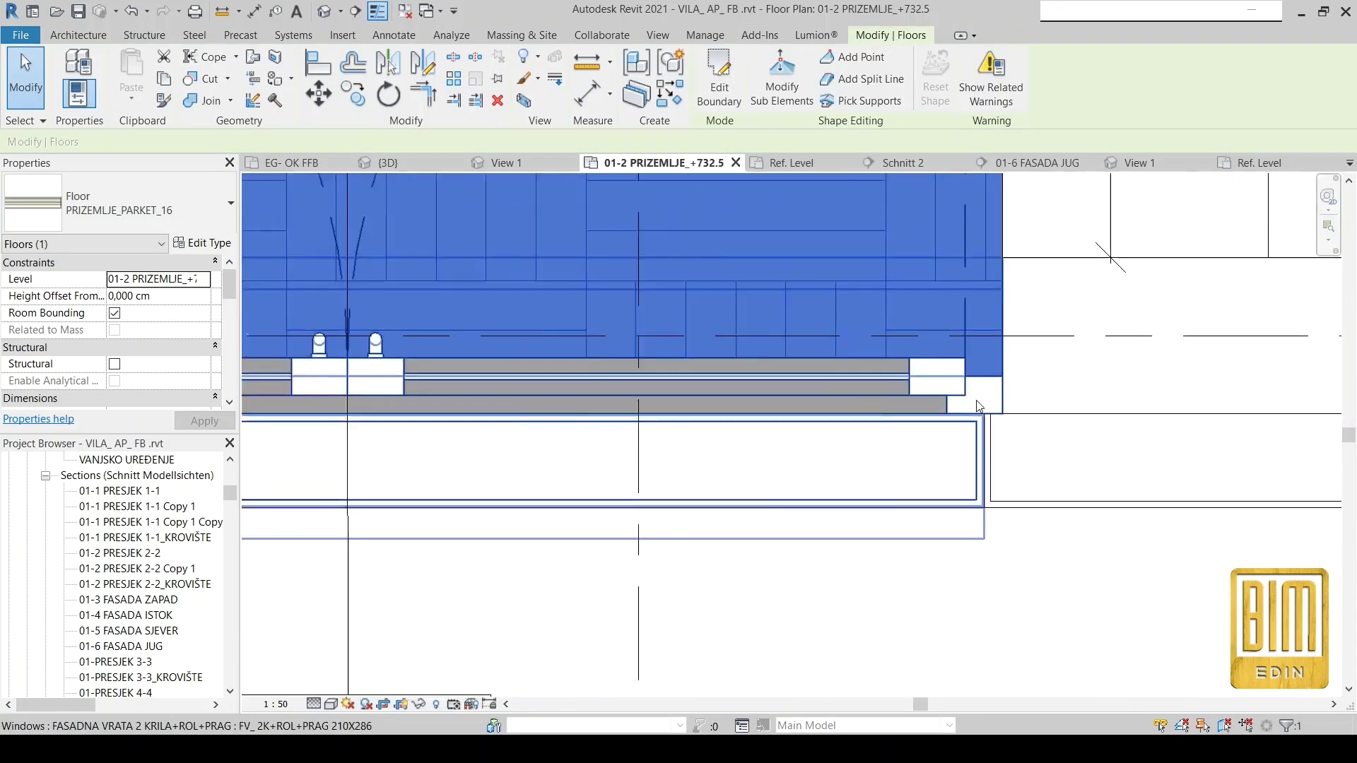
{"action": "scroll", "coordinate": [995, 418], "scroll_direction": "up", "scroll_amount": 3}
{"action": "left_click", "coordinate": [590, 98]}
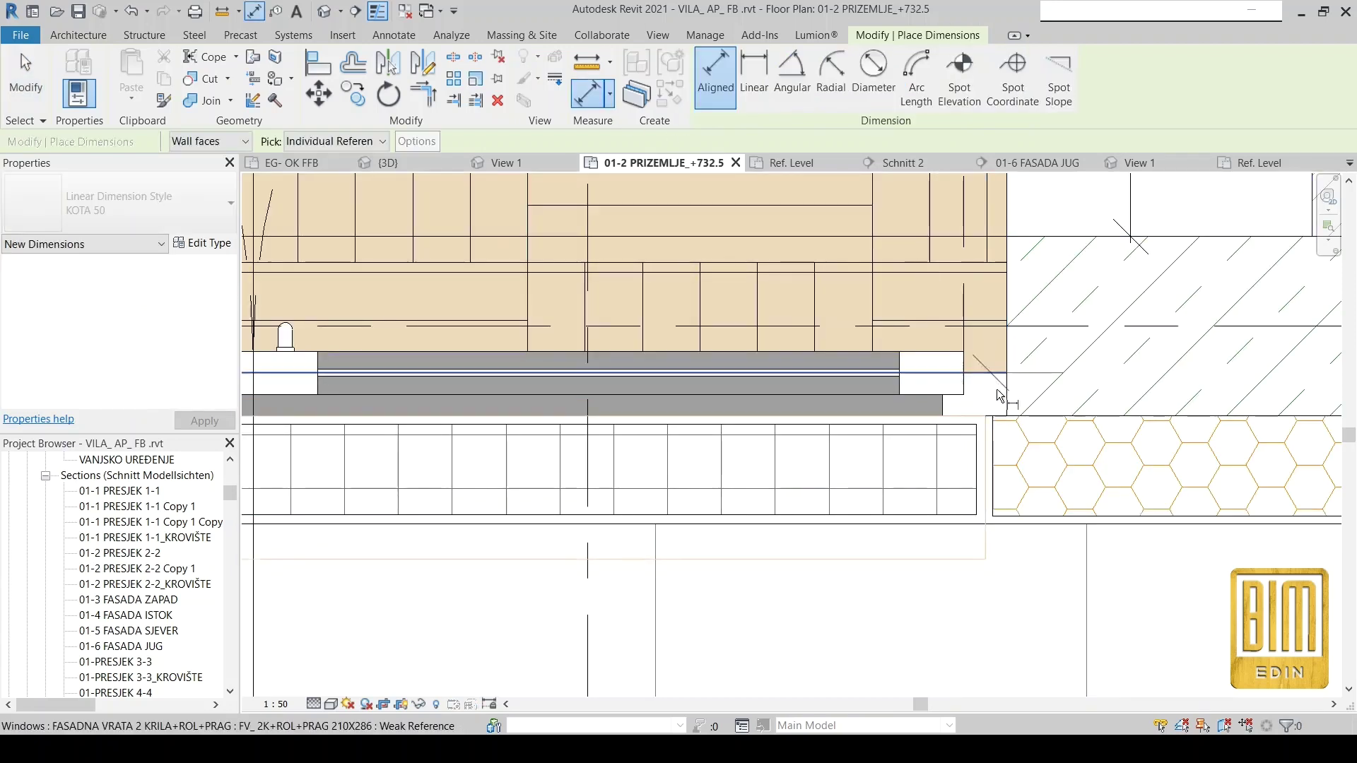
{"action": "right_click", "coordinate": [996, 417]}
{"action": "left_click", "coordinate": [1021, 424]}
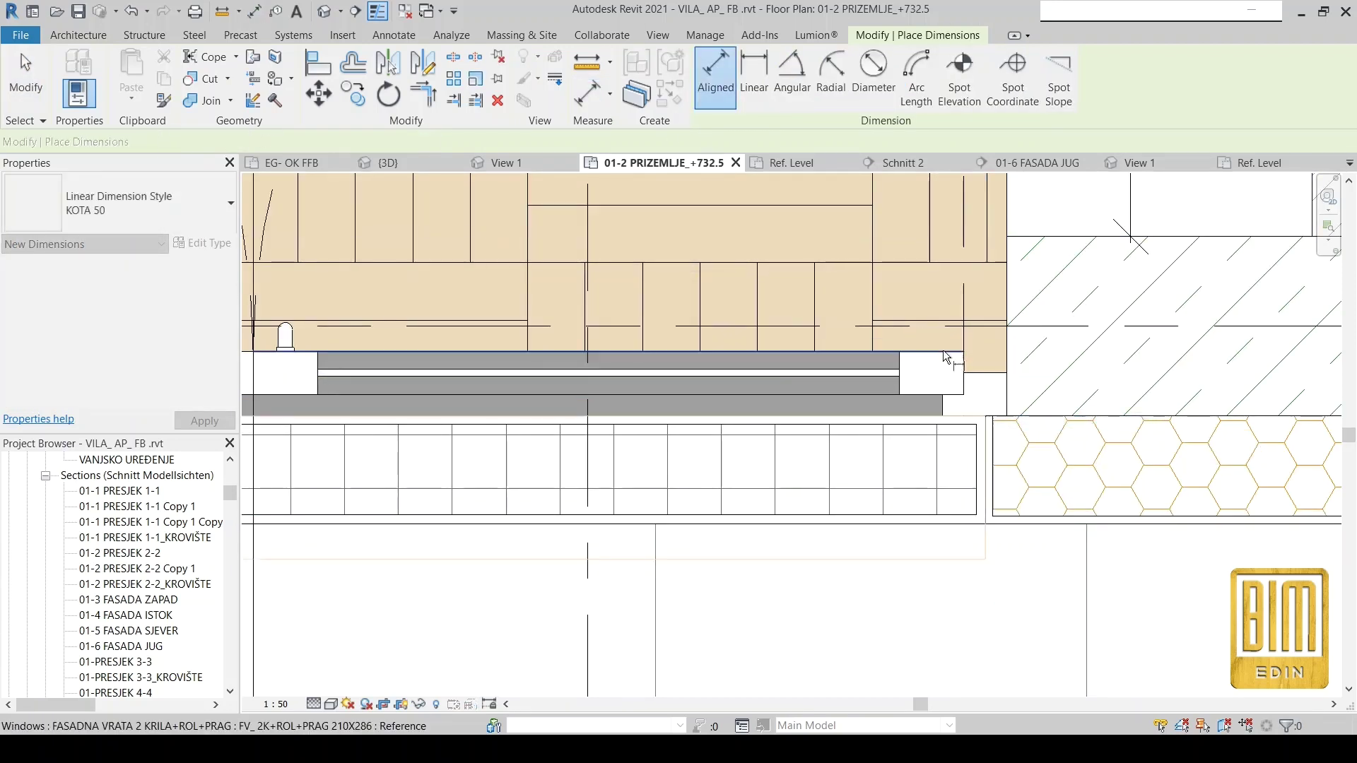
{"action": "right_click", "coordinate": [942, 396]}
{"action": "left_click", "coordinate": [982, 395]}
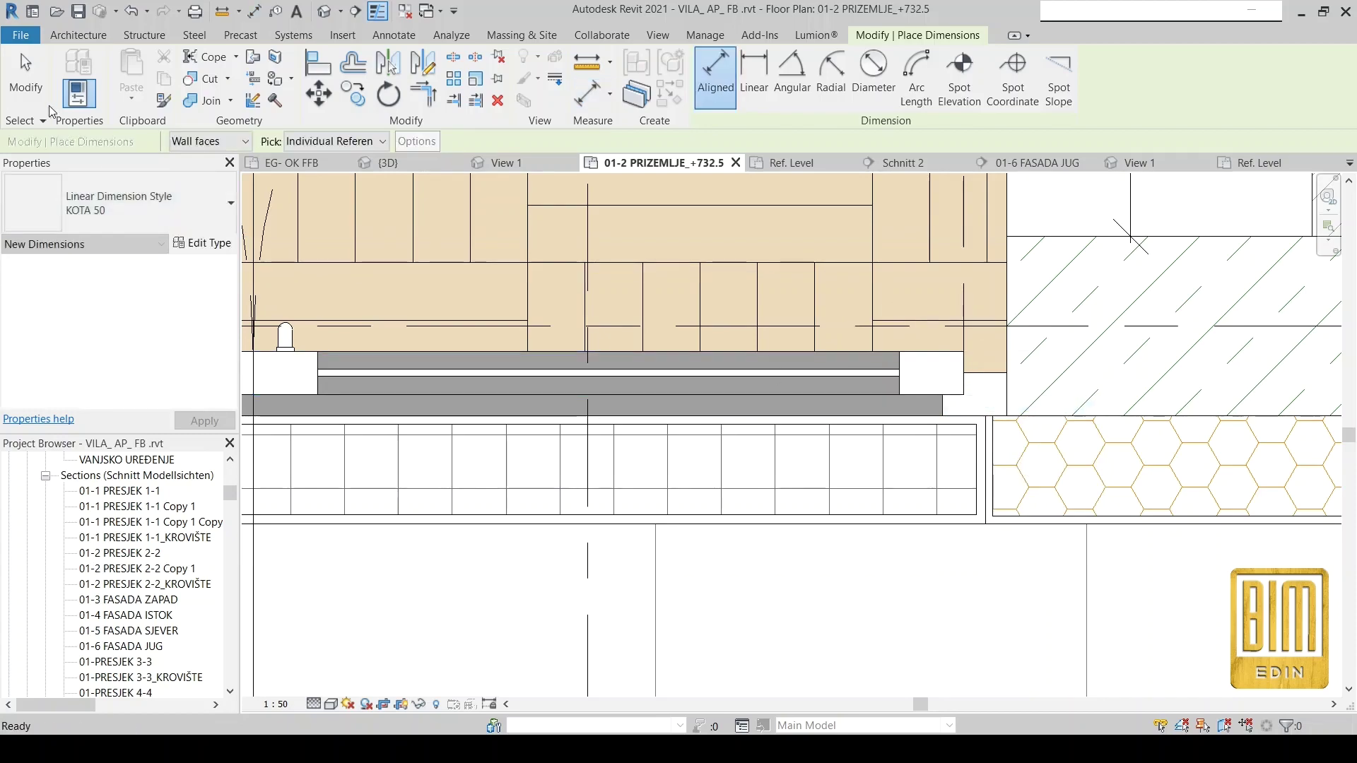
Select the POZ XVII window in the ground-floor plan.
{"action": "scroll", "coordinate": [978, 387], "scroll_direction": "down", "scroll_amount": 2}
{"action": "scroll", "coordinate": [979, 387], "scroll_direction": "down", "scroll_amount": 3}
{"action": "scroll", "coordinate": [978, 388], "scroll_direction": "down", "scroll_amount": 3}
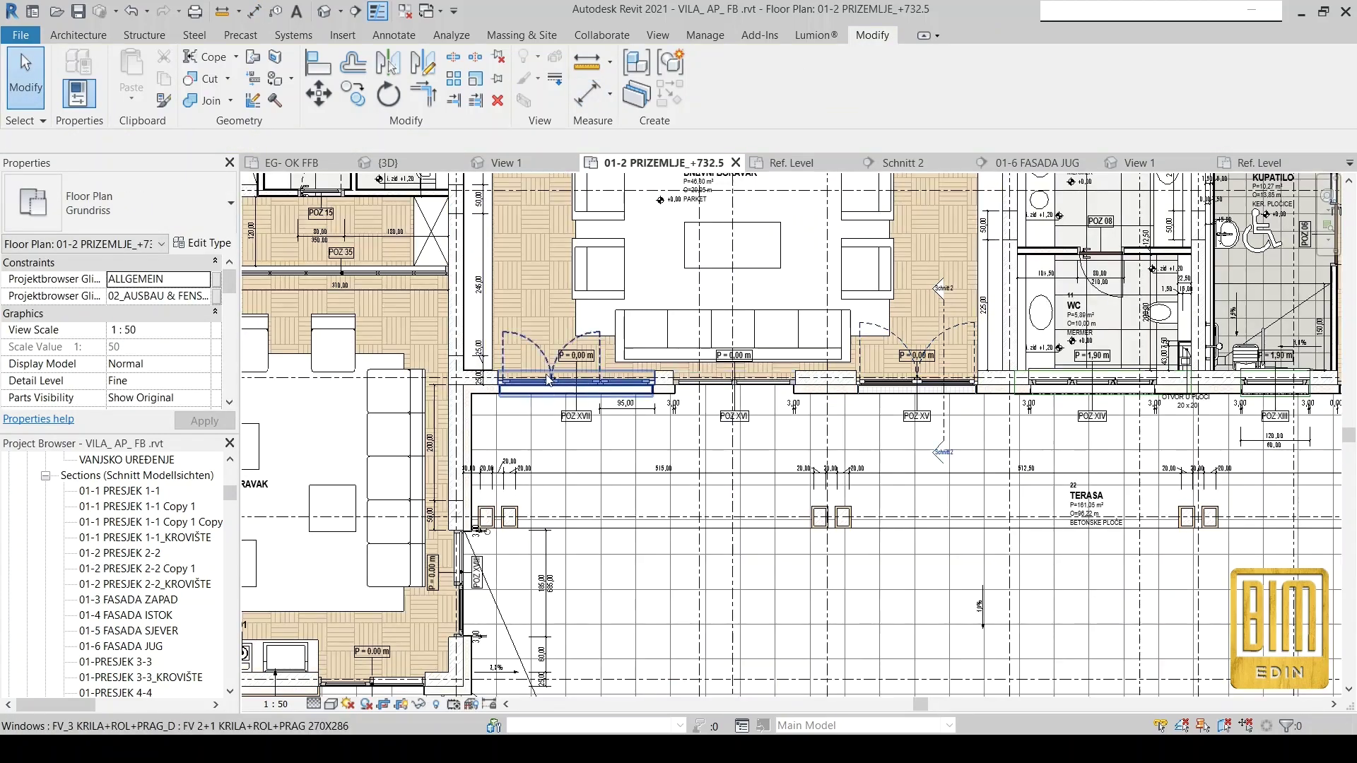
{"action": "scroll", "coordinate": [532, 380], "scroll_direction": "up", "scroll_amount": 3}
{"action": "scroll", "coordinate": [535, 385], "scroll_direction": "up", "scroll_amount": 1}
{"action": "left_click", "coordinate": [534, 386]}
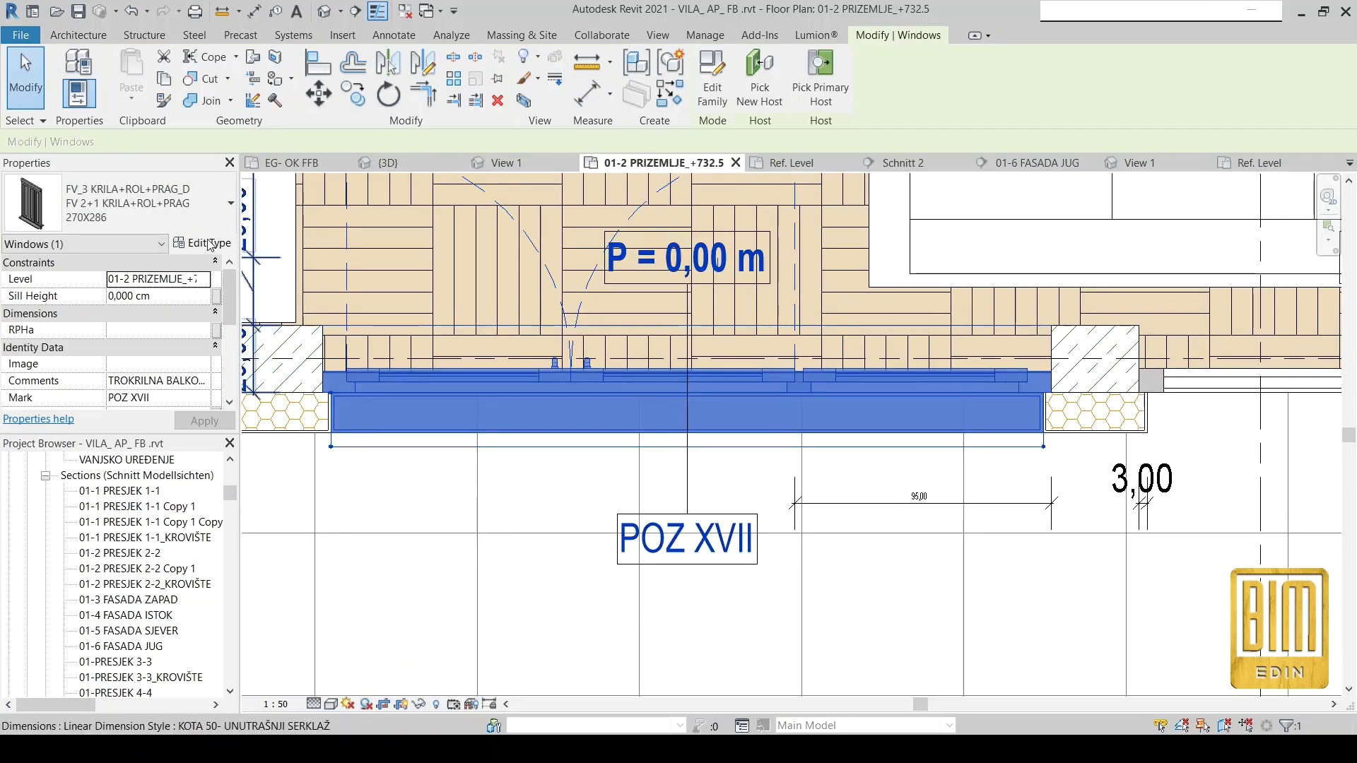
Change PROFIL OKNA DEBLJINA and PROFIL OKVIRA_DEBLJINA to 6 cm in the window type and accept.
{"action": "left_click", "coordinate": [201, 238]}
{"action": "scroll", "coordinate": [263, 425], "scroll_direction": "down", "scroll_amount": 5}
{"action": "scroll", "coordinate": [265, 429], "scroll_direction": "down", "scroll_amount": 5}
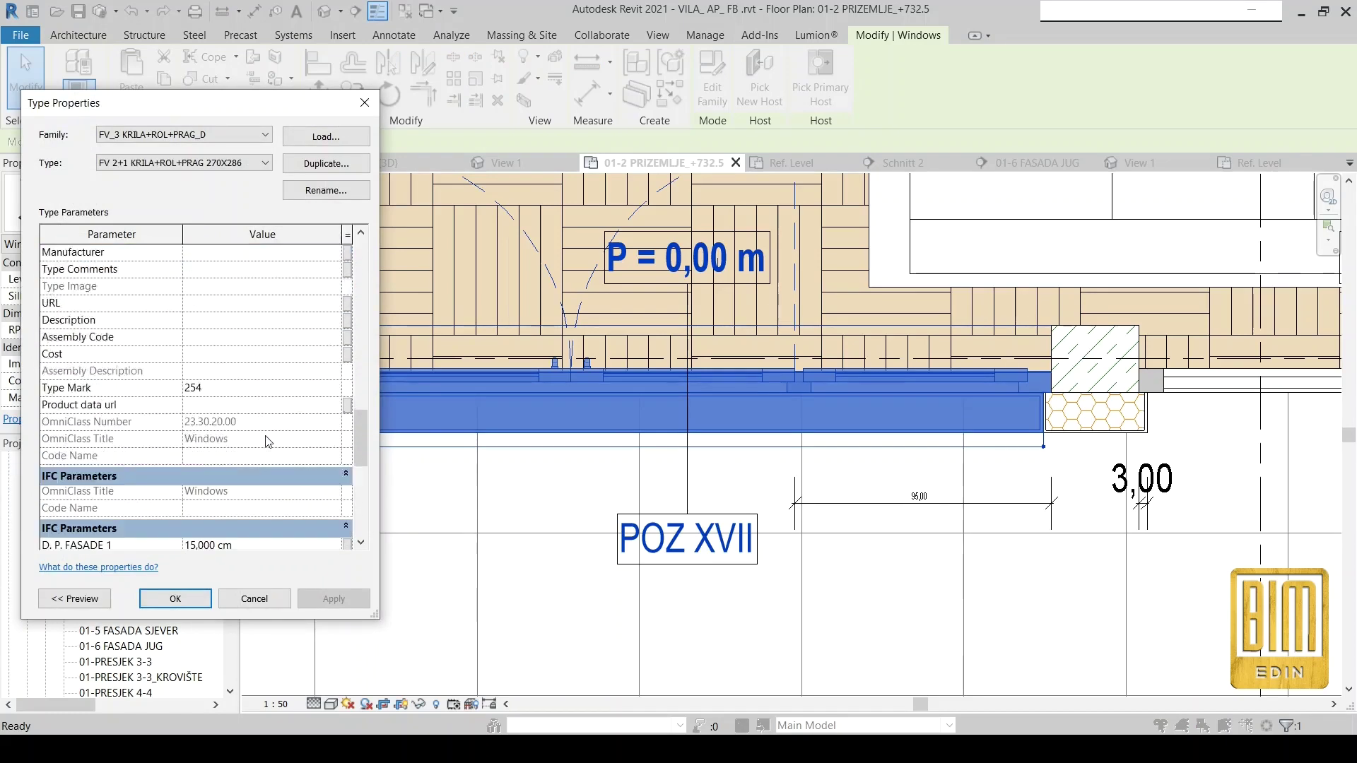
{"action": "scroll", "coordinate": [266, 434], "scroll_direction": "down", "scroll_amount": 5}
{"action": "scroll", "coordinate": [268, 442], "scroll_direction": "down", "scroll_amount": 2}
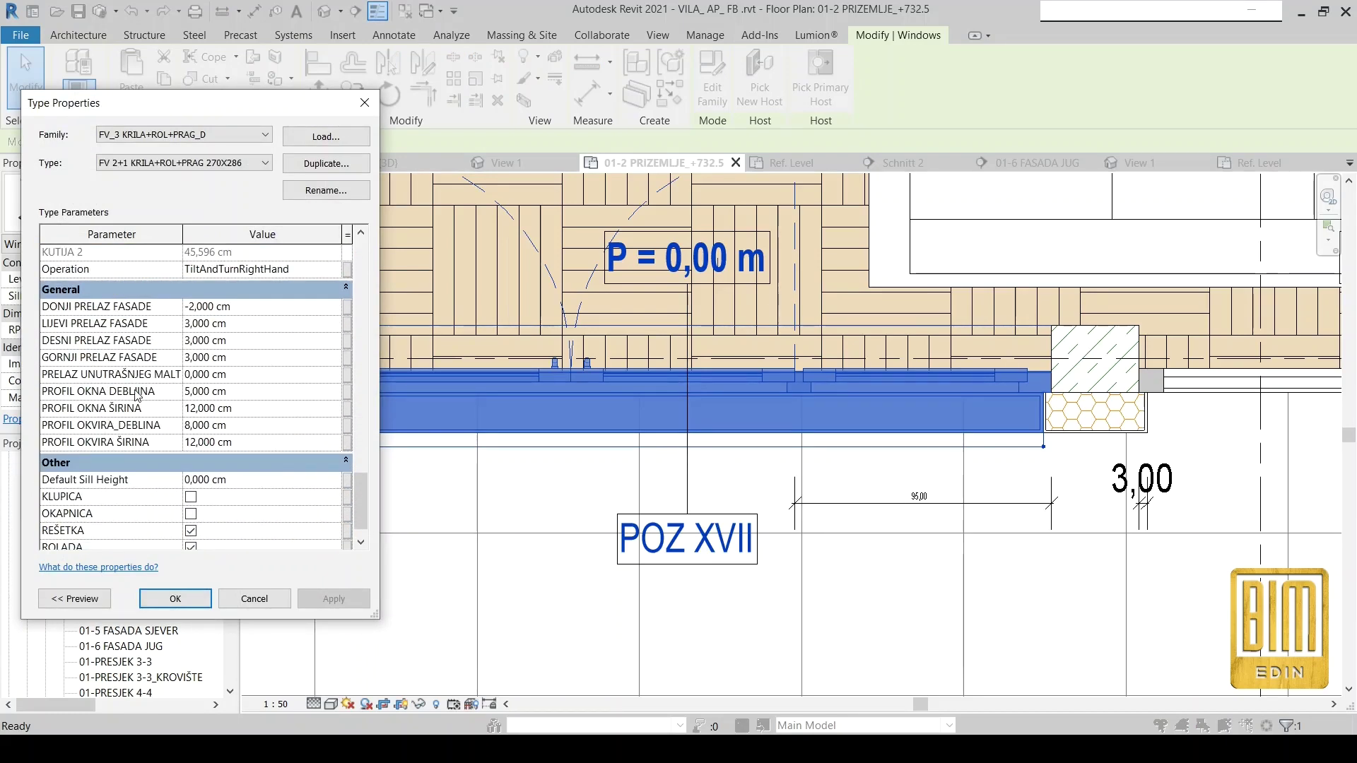
{"action": "left_click", "coordinate": [246, 392]}
{"action": "type", "text": "6"}
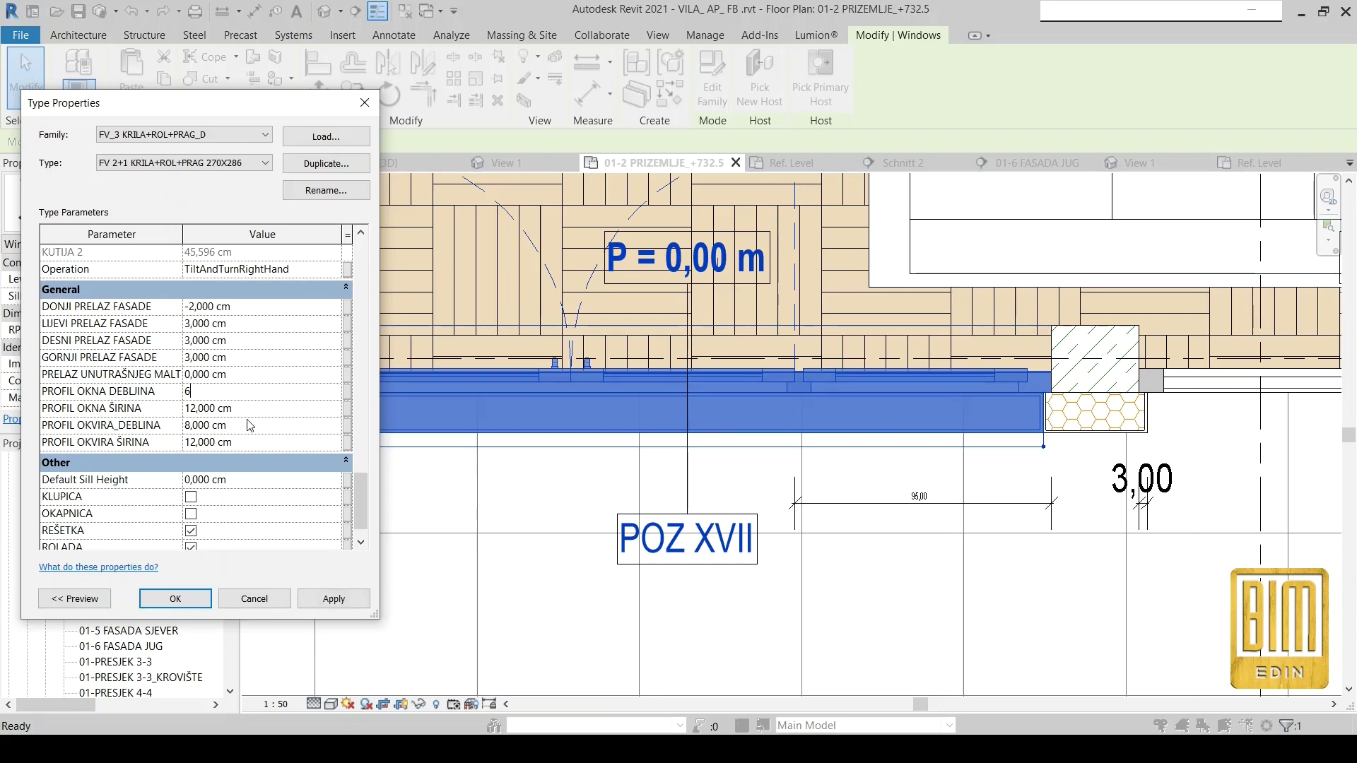
{"action": "left_click", "coordinate": [252, 425]}
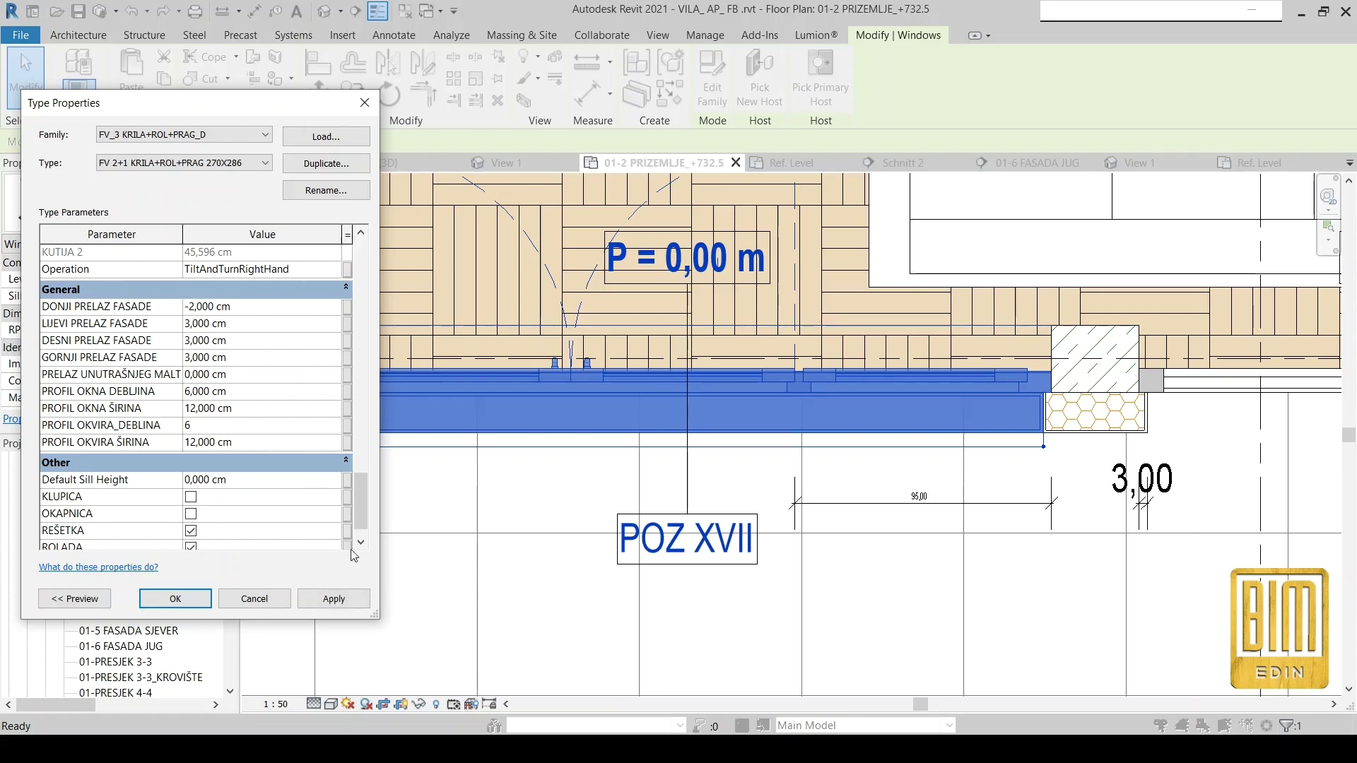
{"action": "left_click", "coordinate": [339, 599]}
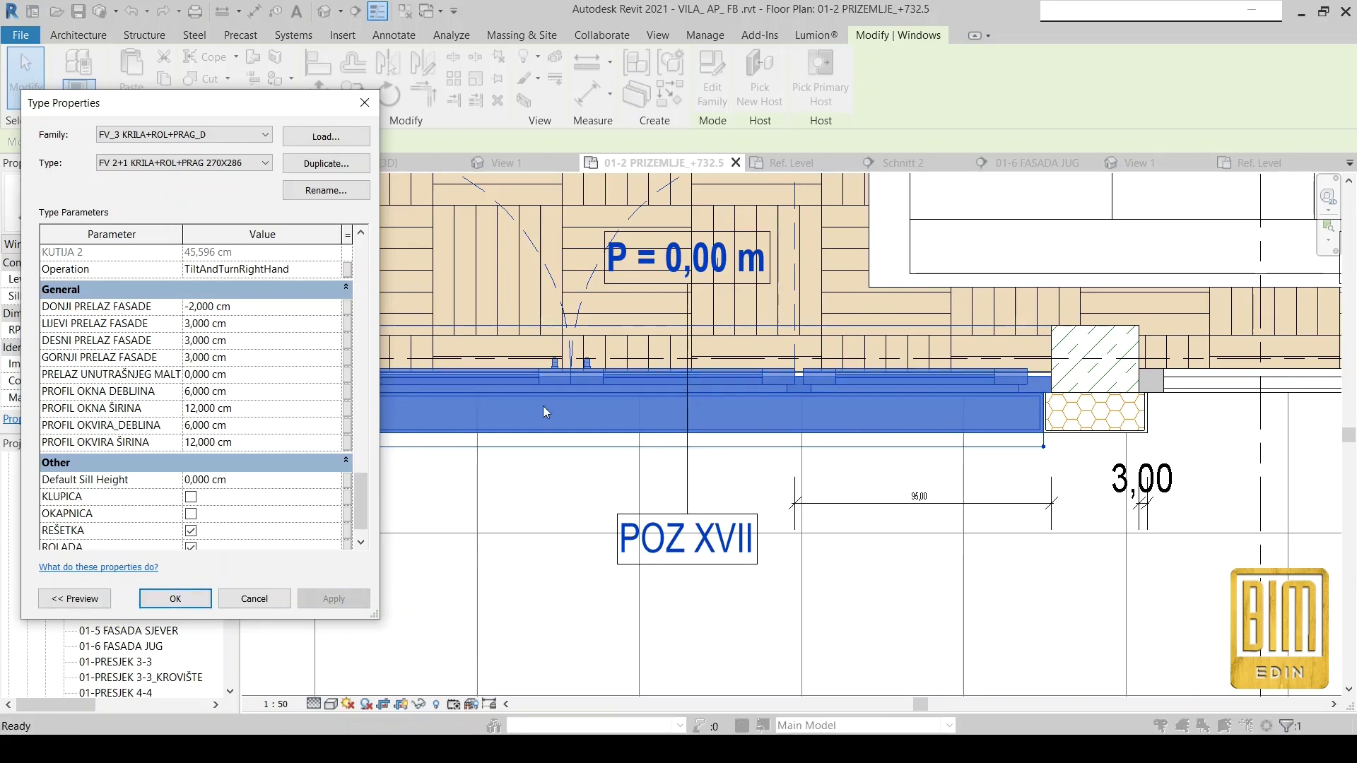
{"action": "left_click", "coordinate": [176, 599]}
Align the PRIZEMLJE_PARKET_16 boundary line at POZ XVII to the wall face and finish the sketch.
{"action": "scroll", "coordinate": [400, 403], "scroll_direction": "up", "scroll_amount": 2}
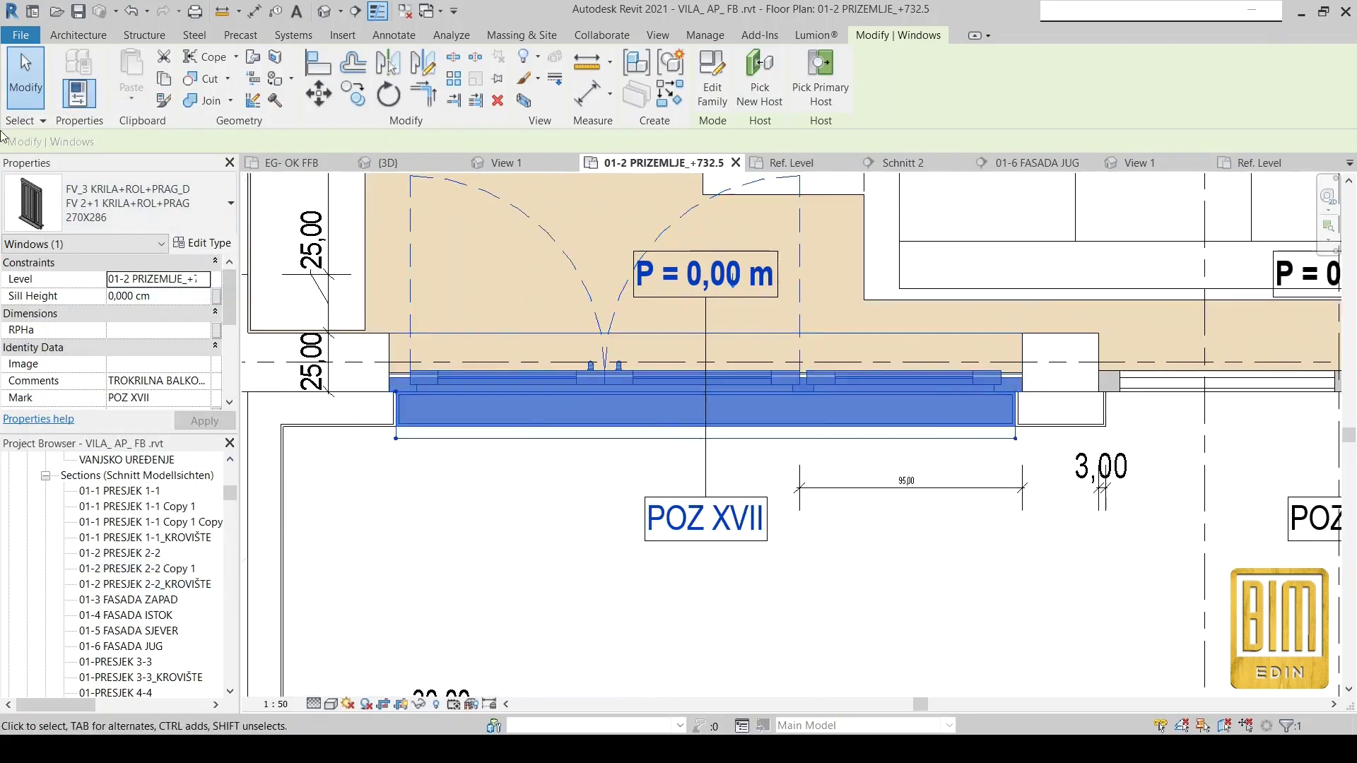
{"action": "scroll", "coordinate": [400, 402], "scroll_direction": "up", "scroll_amount": 2}
{"action": "scroll", "coordinate": [400, 403], "scroll_direction": "up", "scroll_amount": 2}
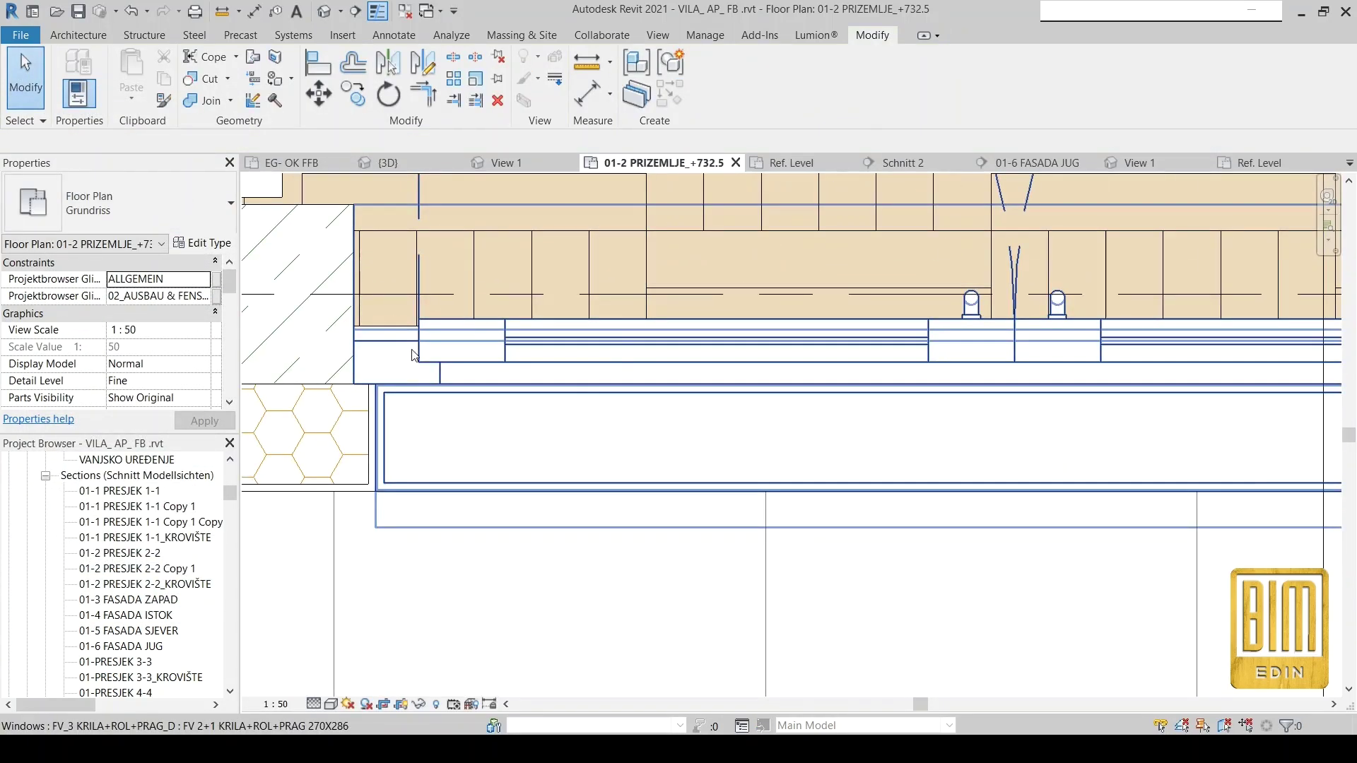
{"action": "left_click", "coordinate": [640, 226]}
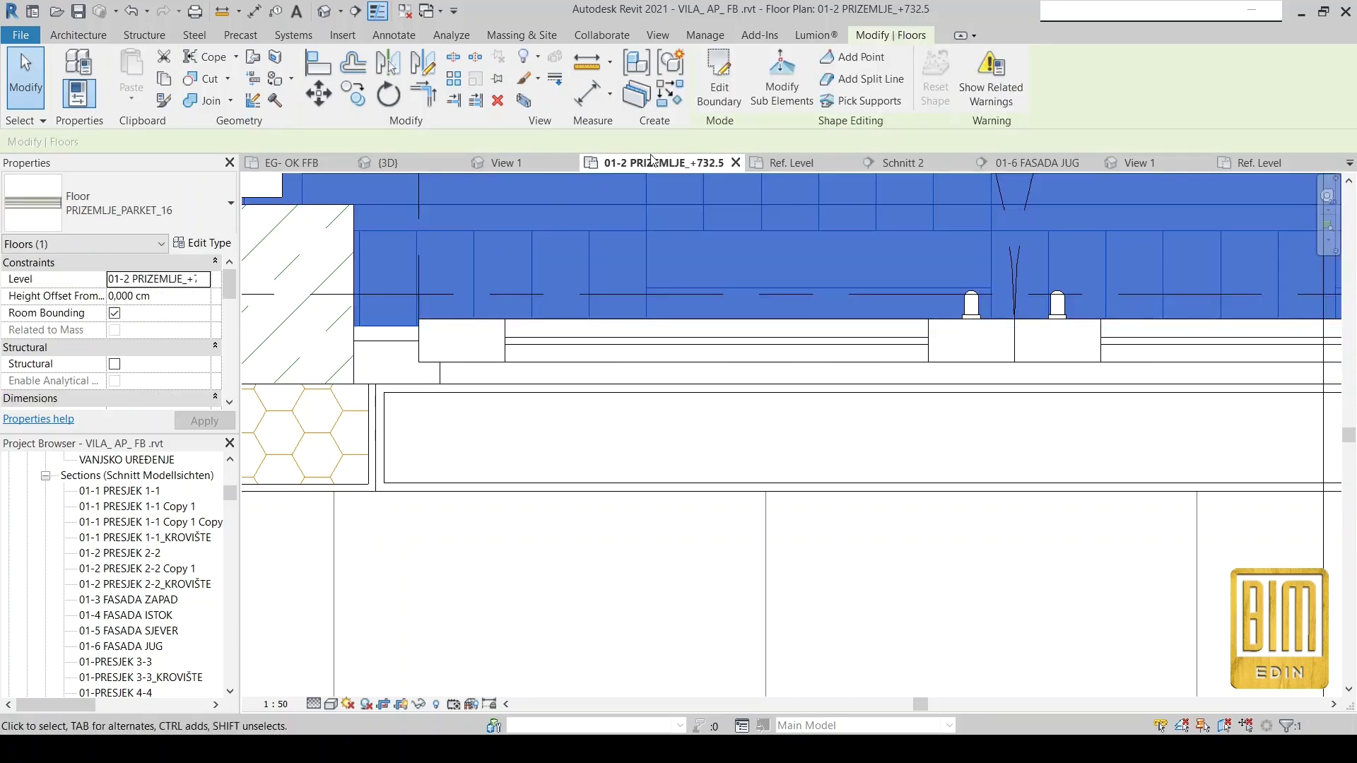
{"action": "left_click", "coordinate": [718, 77]}
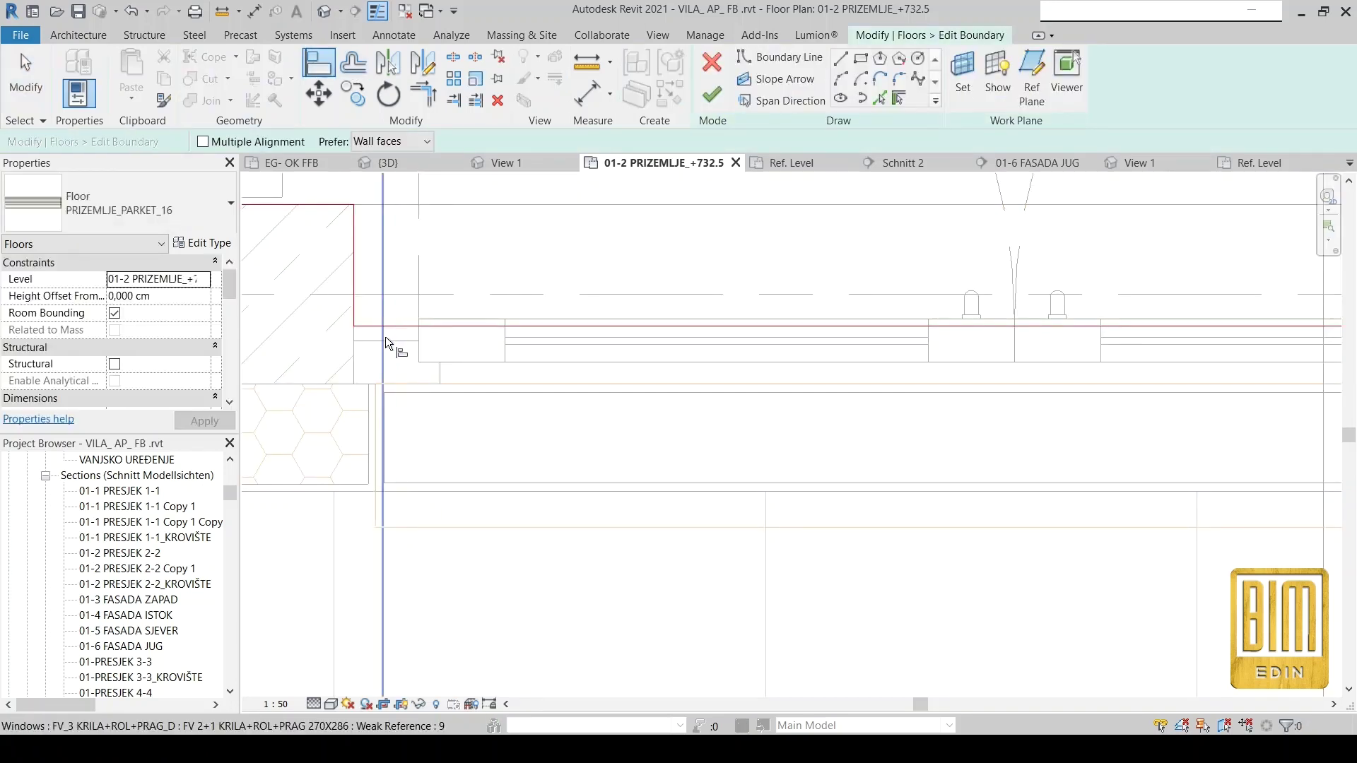
{"action": "left_click", "coordinate": [410, 341]}
{"action": "left_click", "coordinate": [407, 326]}
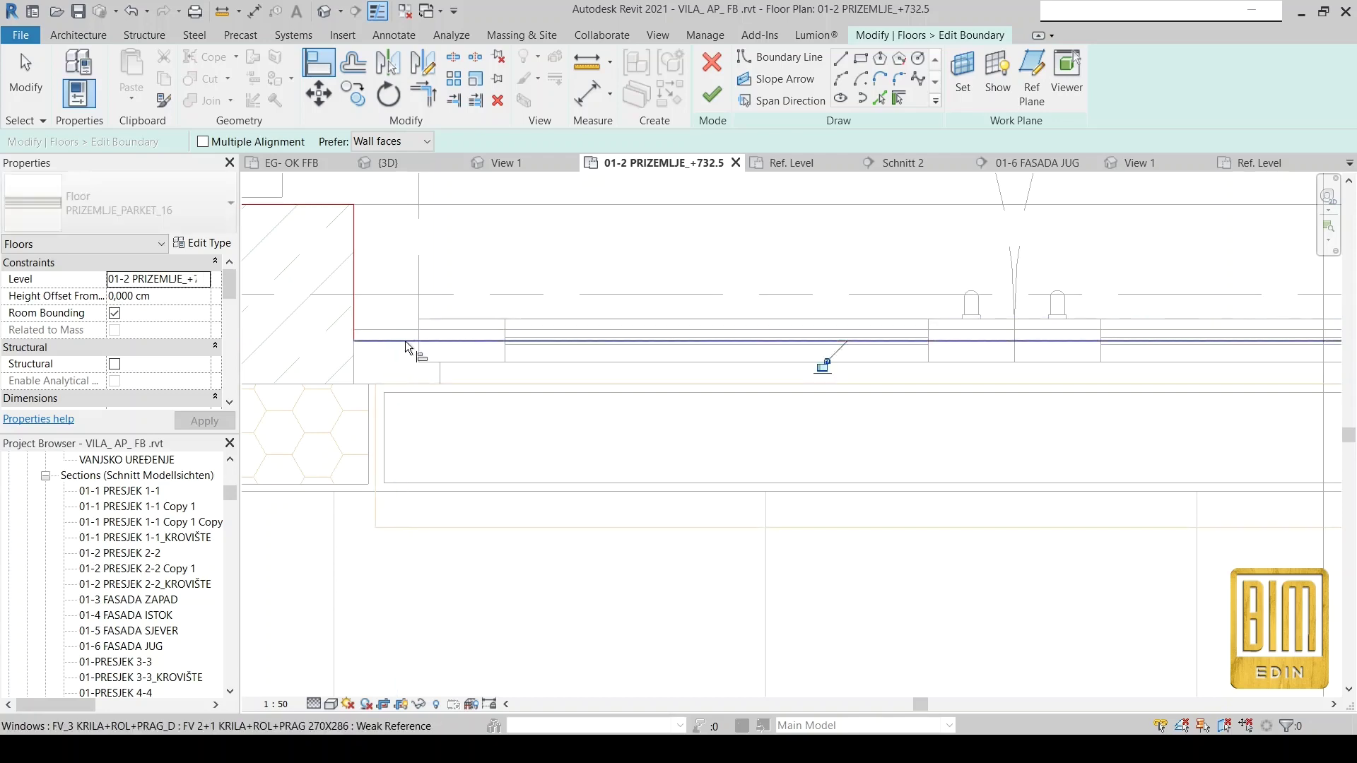
{"action": "scroll", "coordinate": [405, 341], "scroll_direction": "down", "scroll_amount": 3}
{"action": "key", "text": "Escape"}
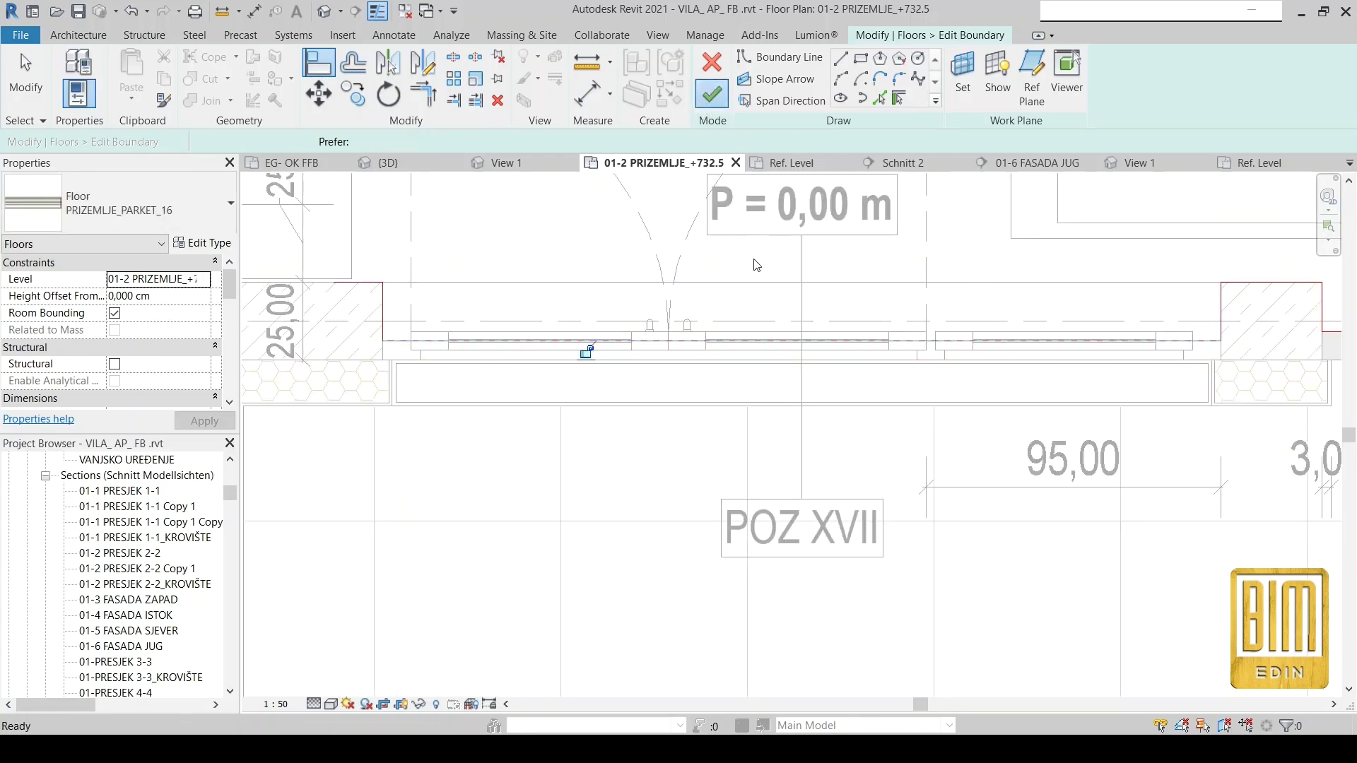
{"action": "key", "text": "ctrl+Return"}
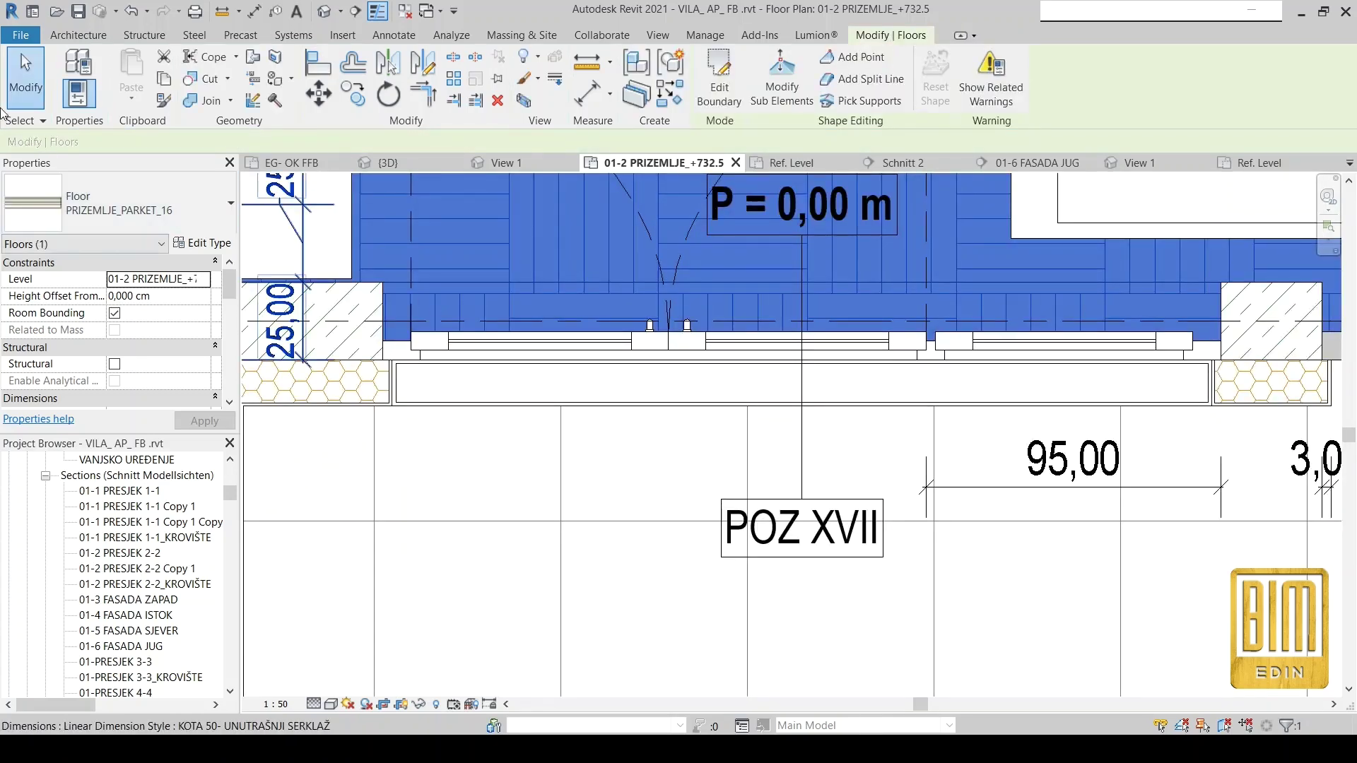
{"action": "key", "text": "Escape"}
{"action": "scroll", "coordinate": [491, 343], "scroll_direction": "down", "scroll_amount": 2}
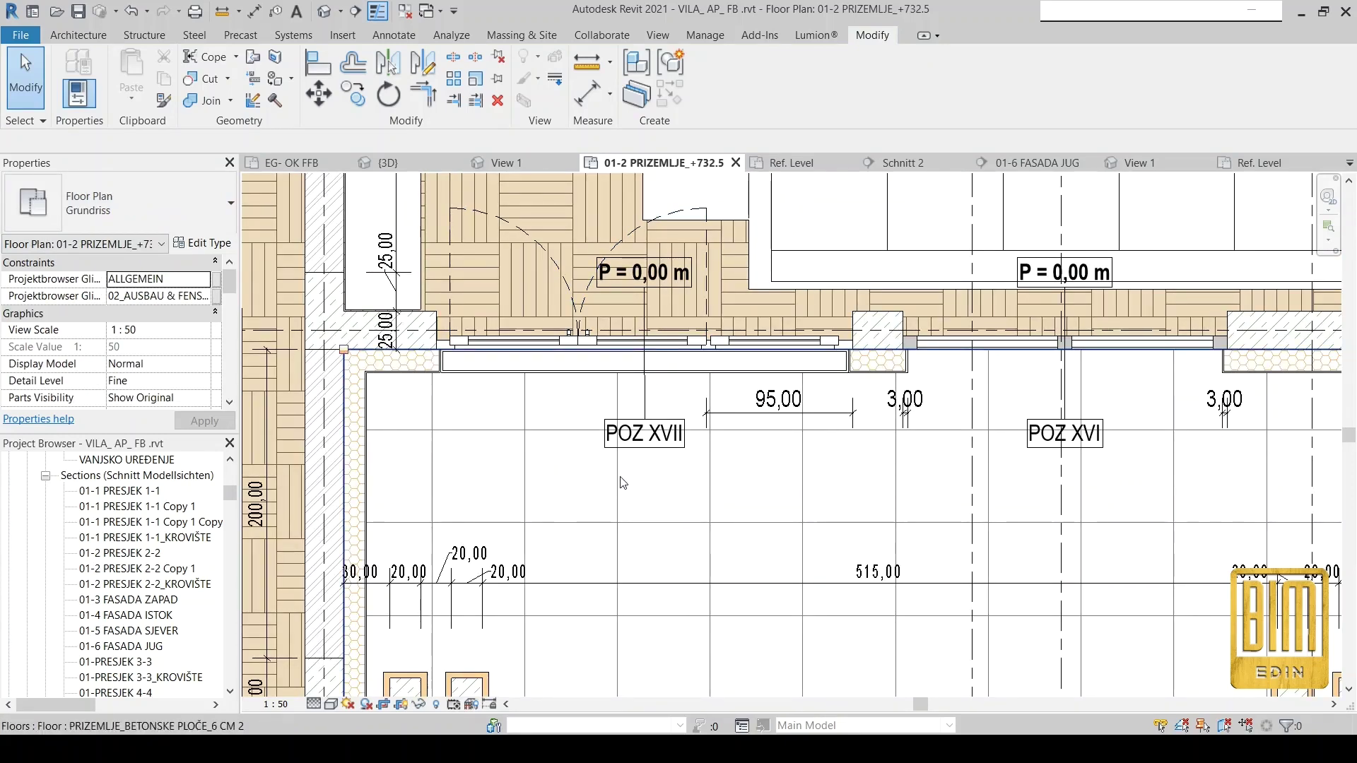
Drag the Schnitt 2 section line near POZ XVII slightly downward.
{"action": "scroll", "coordinate": [635, 388], "scroll_direction": "down", "scroll_amount": 2}
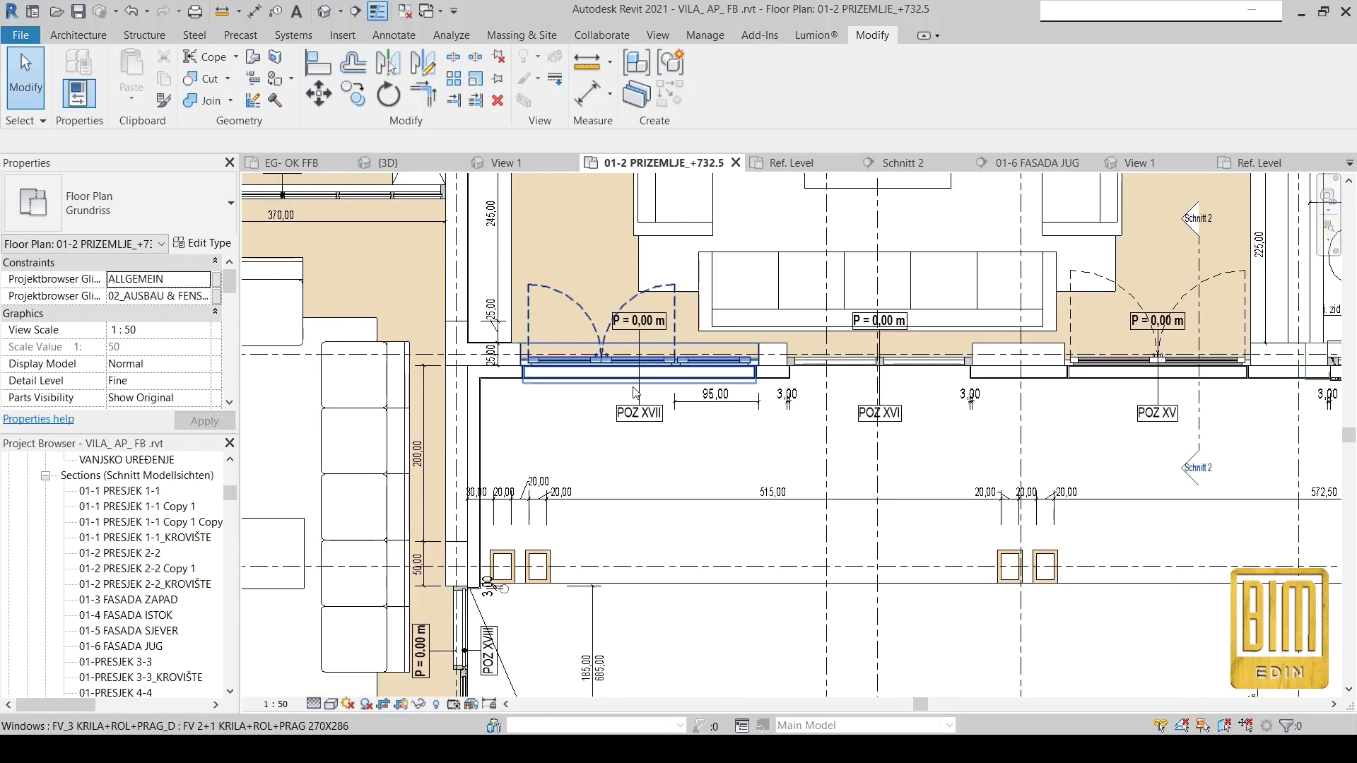
{"action": "scroll", "coordinate": [635, 392], "scroll_direction": "down", "scroll_amount": 3}
{"action": "scroll", "coordinate": [1003, 402], "scroll_direction": "up", "scroll_amount": 4}
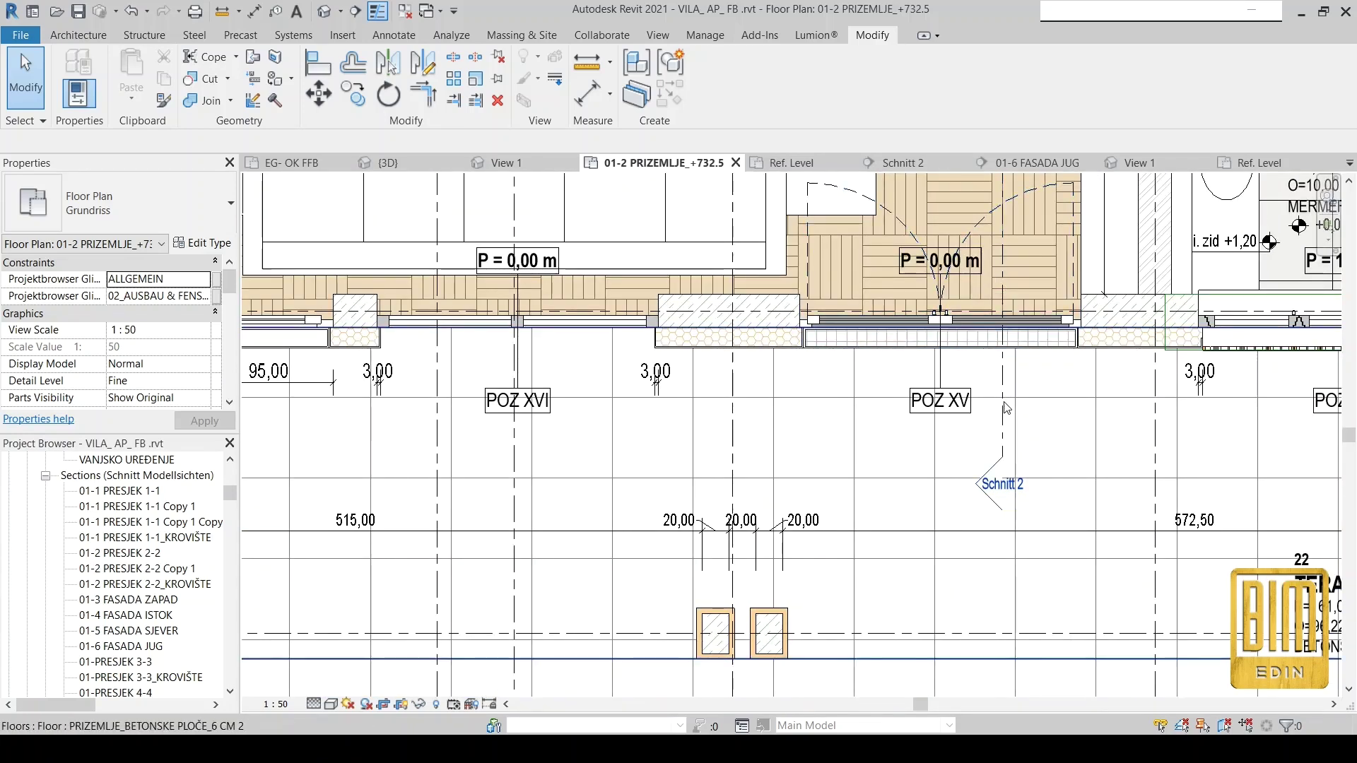
{"action": "left_click", "coordinate": [1004, 409]}
{"action": "scroll", "coordinate": [1004, 409], "scroll_direction": "down", "scroll_amount": 3}
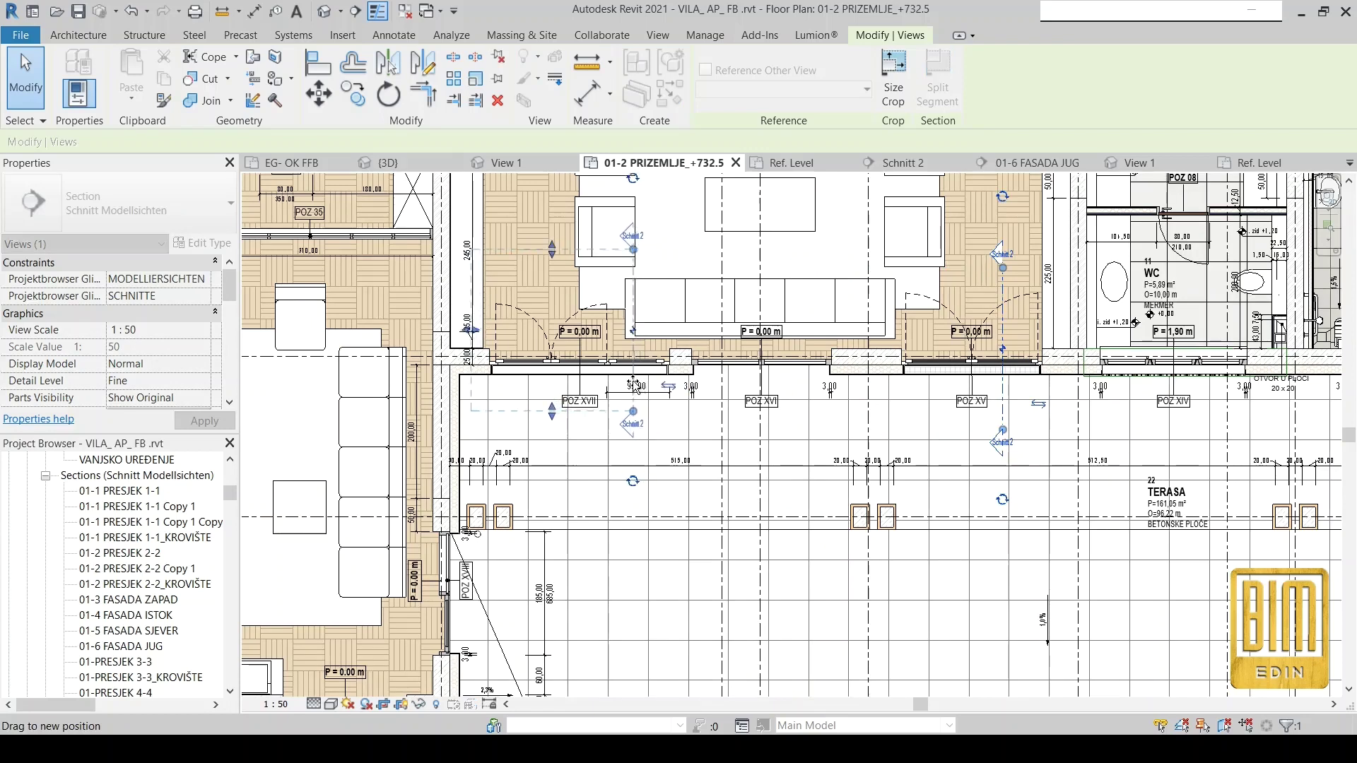
{"action": "left_click_drag", "start_coordinate": [635, 385], "coordinate": [631, 400]}
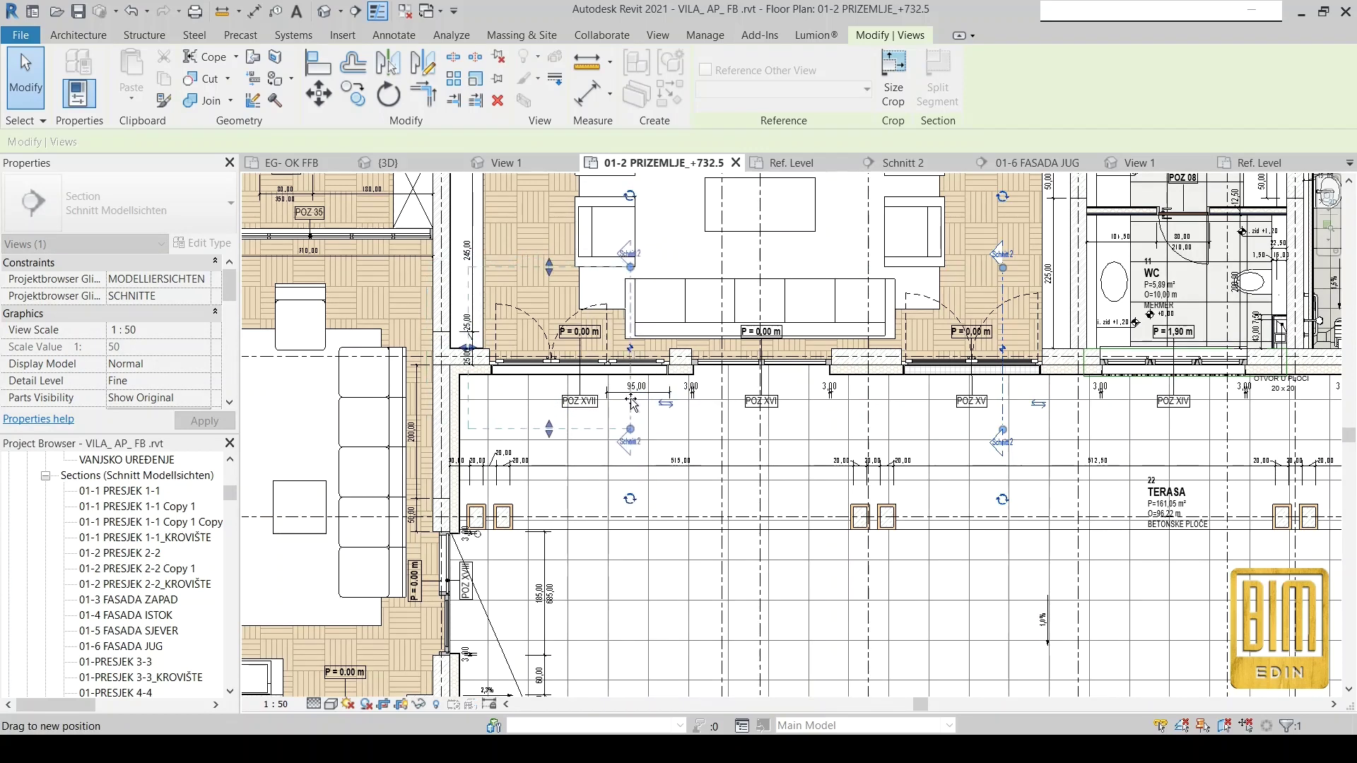
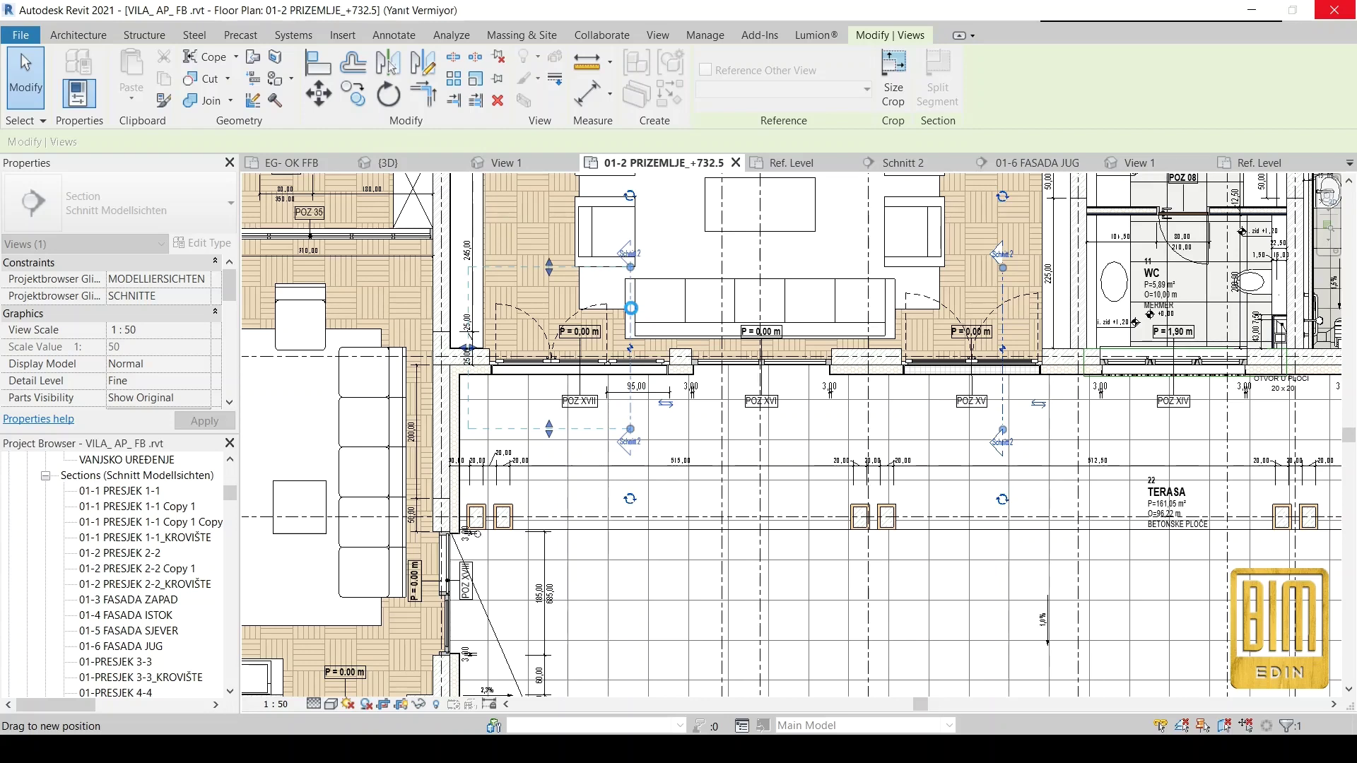
Open the Schnitt 2 section view from its section line in the floor plan.
{"action": "right_click", "coordinate": [631, 308]}
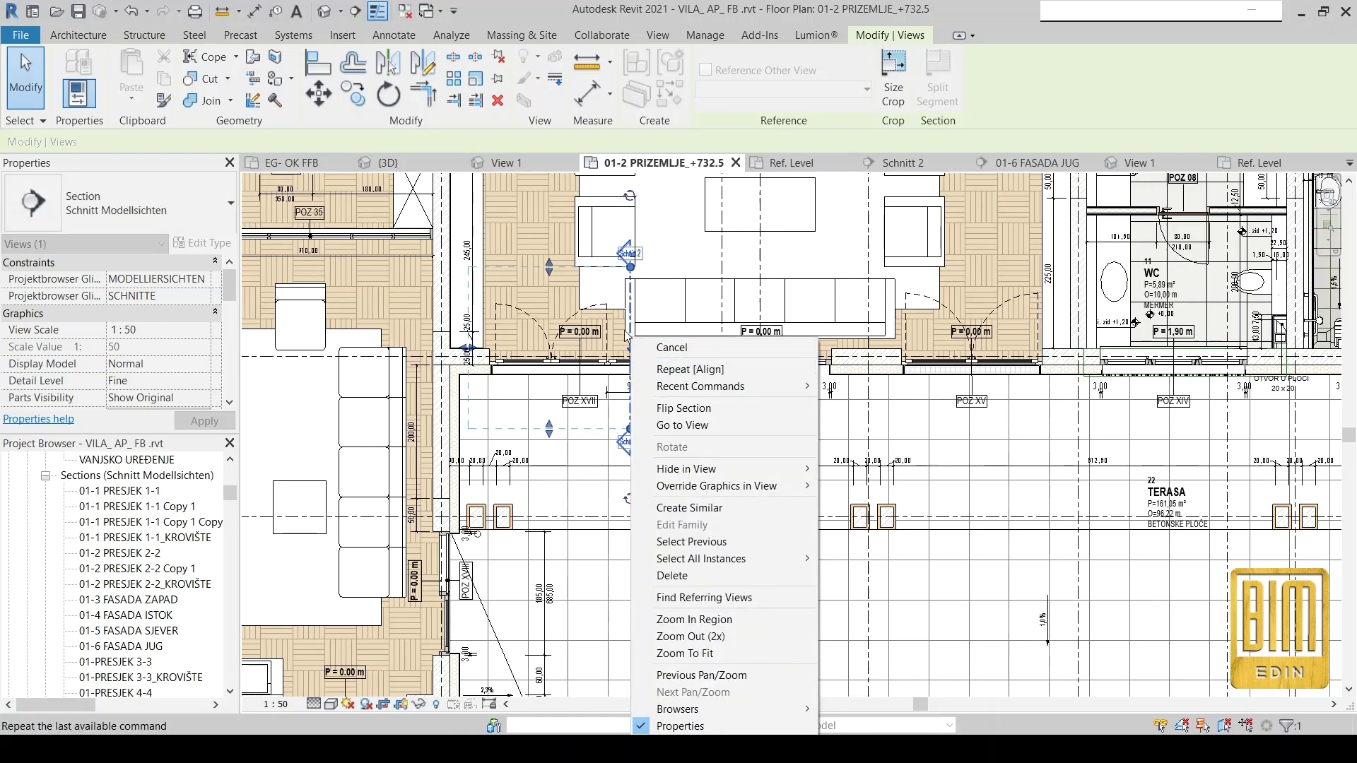
{"action": "left_click", "coordinate": [631, 295]}
{"action": "right_click", "coordinate": [631, 295]}
{"action": "left_click", "coordinate": [664, 395]}
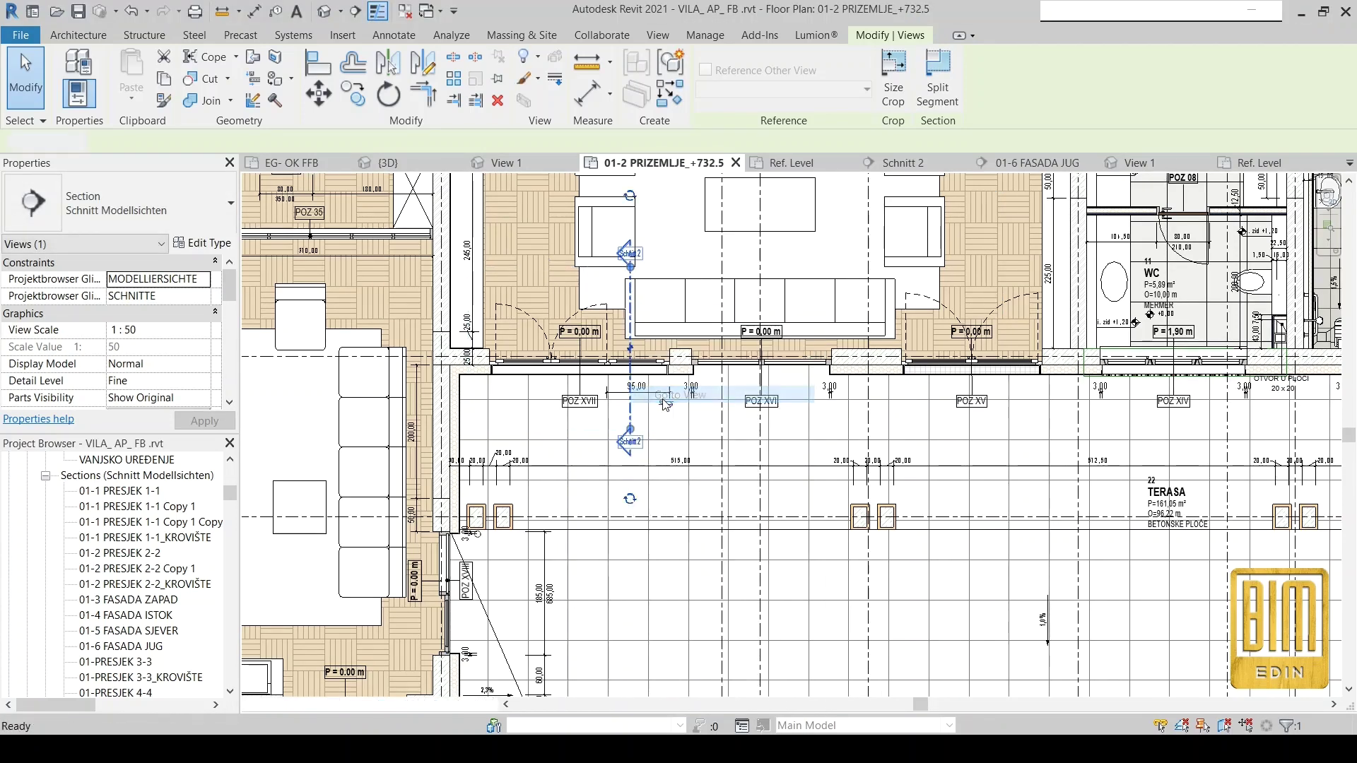
Zoom to the wall base and open the FV_3 KRILA+ROL+PRAG_D window's type properties.
{"action": "scroll", "coordinate": [717, 431], "scroll_direction": "down", "scroll_amount": 2}
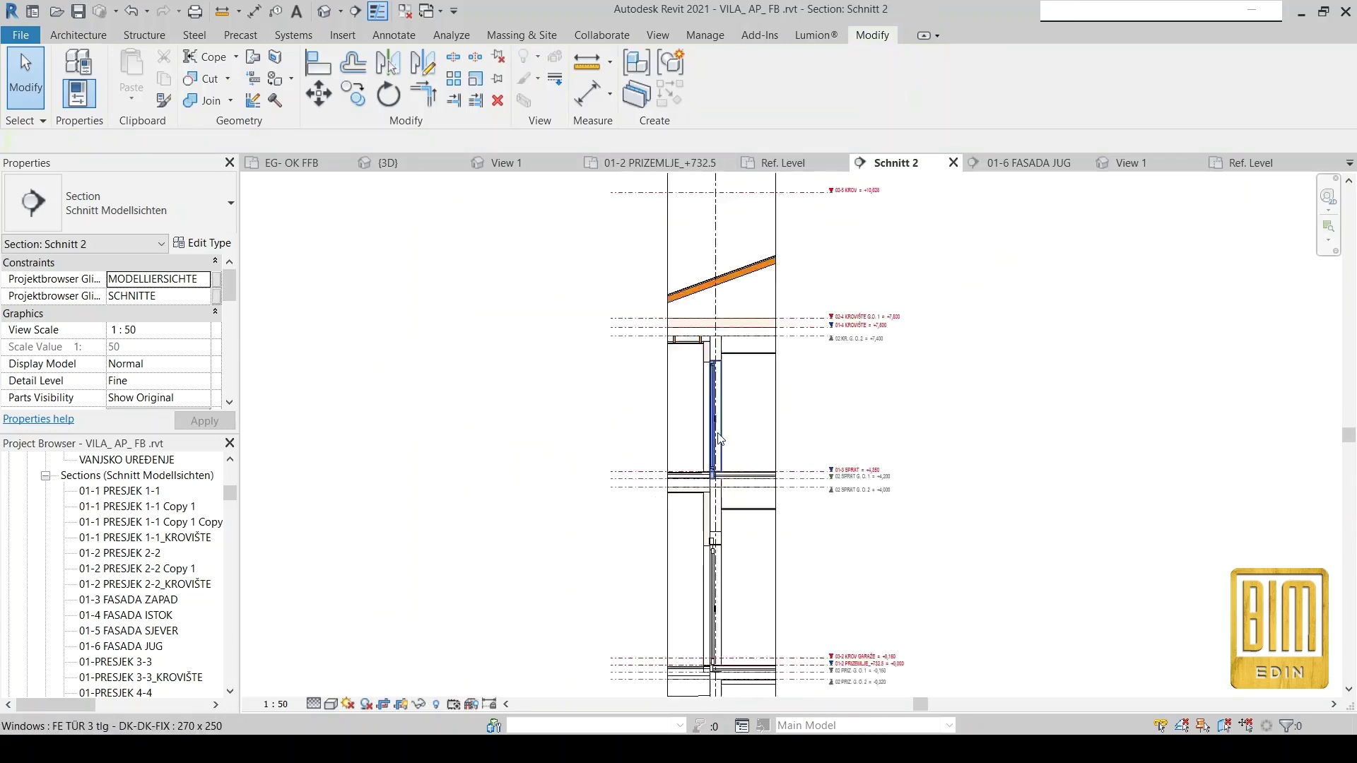
{"action": "scroll", "coordinate": [716, 431], "scroll_direction": "down", "scroll_amount": 2}
{"action": "scroll", "coordinate": [716, 681], "scroll_direction": "up", "scroll_amount": 2}
{"action": "scroll", "coordinate": [714, 636], "scroll_direction": "up", "scroll_amount": 2}
{"action": "scroll", "coordinate": [710, 579], "scroll_direction": "up", "scroll_amount": 2}
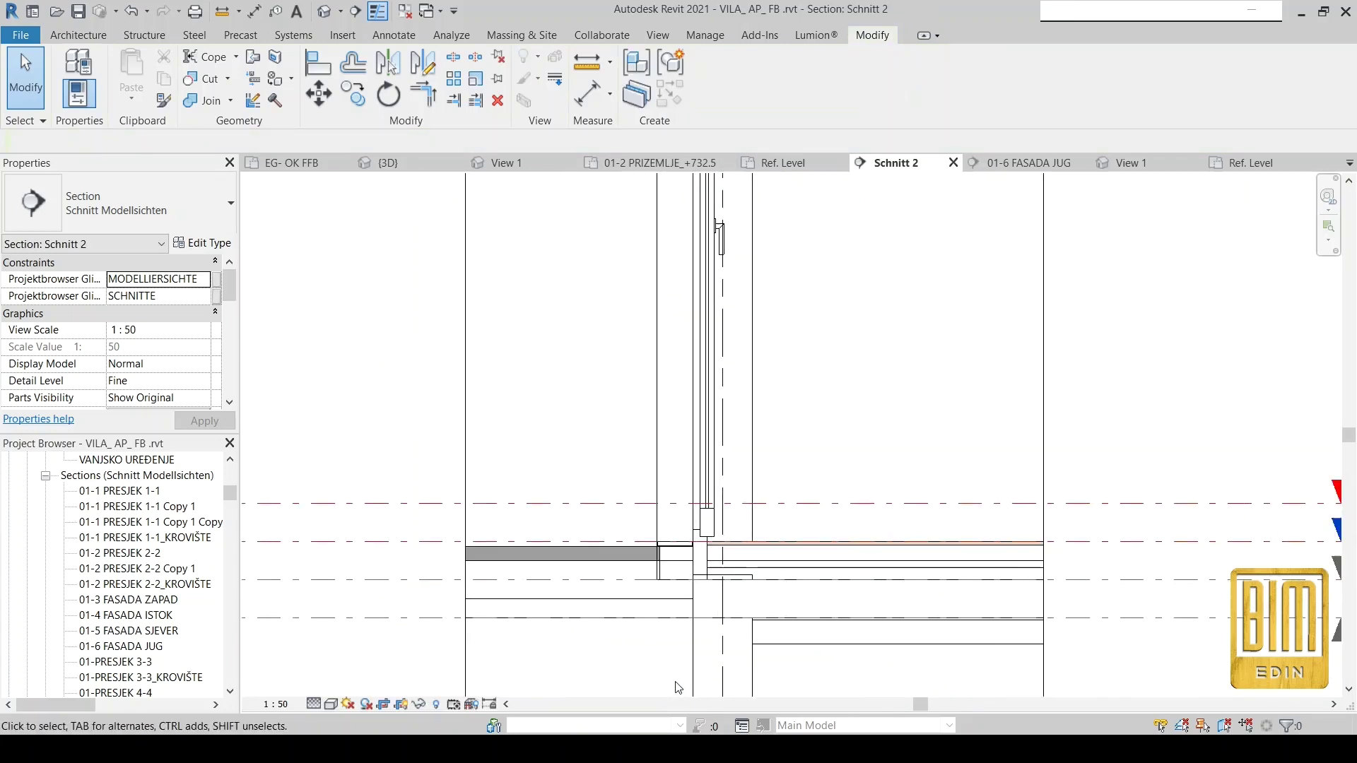
{"action": "scroll", "coordinate": [705, 535], "scroll_direction": "up", "scroll_amount": 1}
{"action": "left_click", "coordinate": [705, 518]}
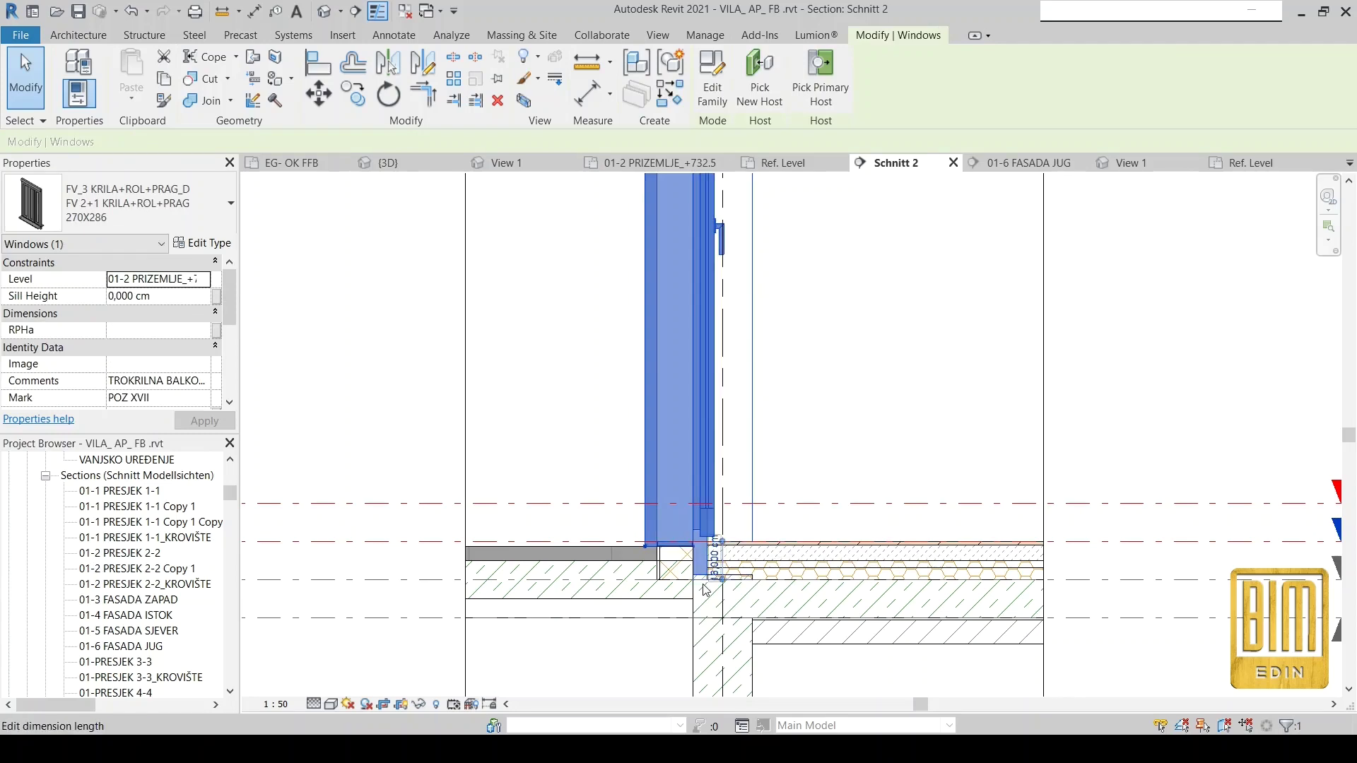
{"action": "left_click", "coordinate": [205, 243]}
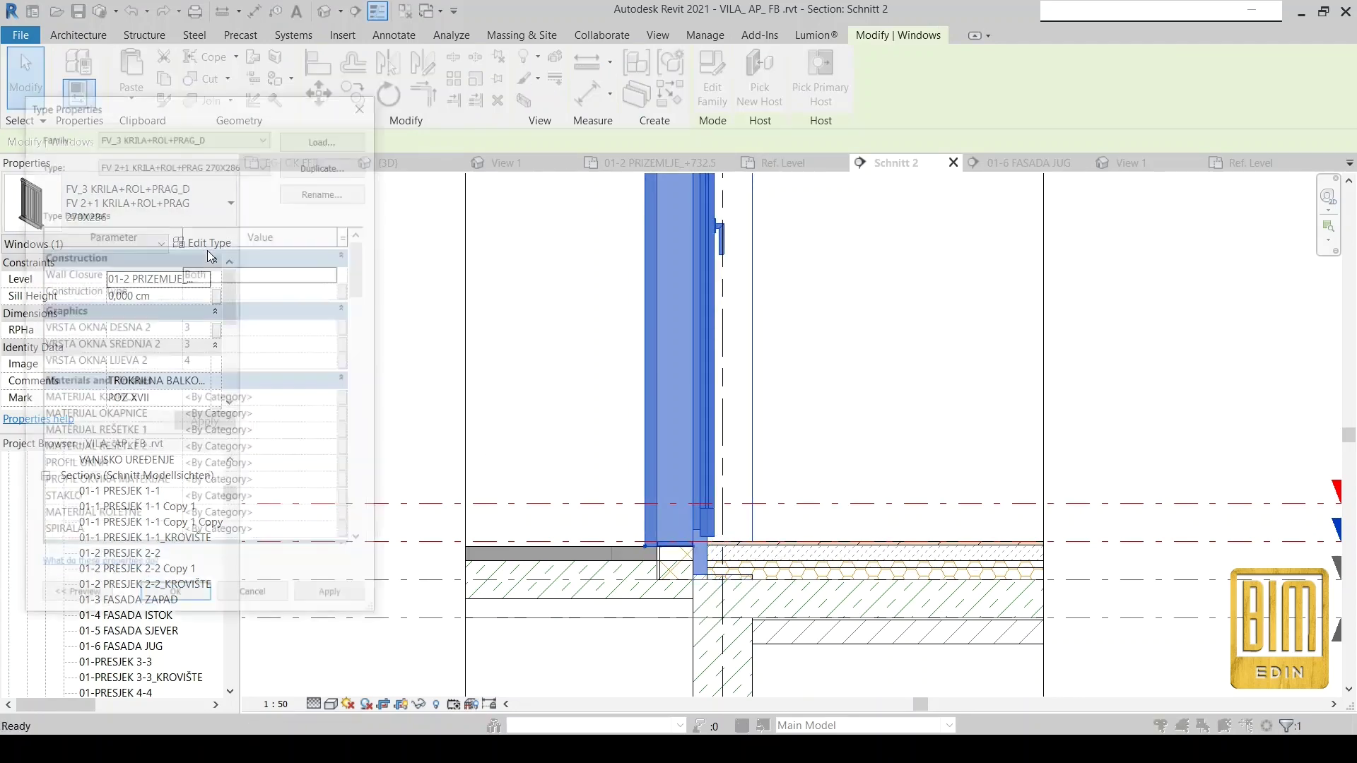
Change the window type's DUBINA PRAGA from 14 to 16 cm, apply it, and zoom toward the window head.
{"action": "scroll", "coordinate": [219, 371], "scroll_direction": "down", "scroll_amount": 5}
{"action": "scroll", "coordinate": [226, 384], "scroll_direction": "down", "scroll_amount": 2}
{"action": "scroll", "coordinate": [228, 388], "scroll_direction": "up", "scroll_amount": 2}
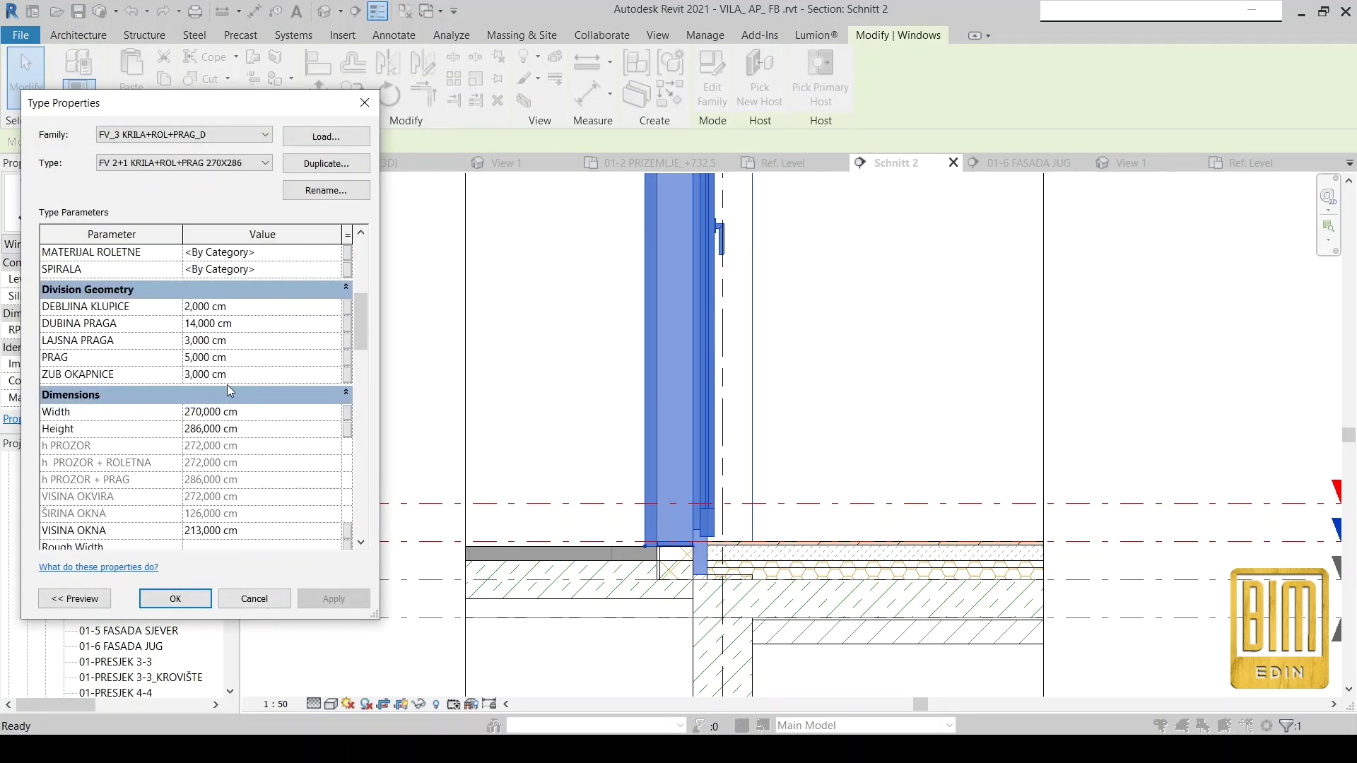
{"action": "left_click", "coordinate": [253, 330]}
{"action": "type", "text": "1"}
{"action": "type", "text": "6"}
{"action": "left_click", "coordinate": [329, 602]}
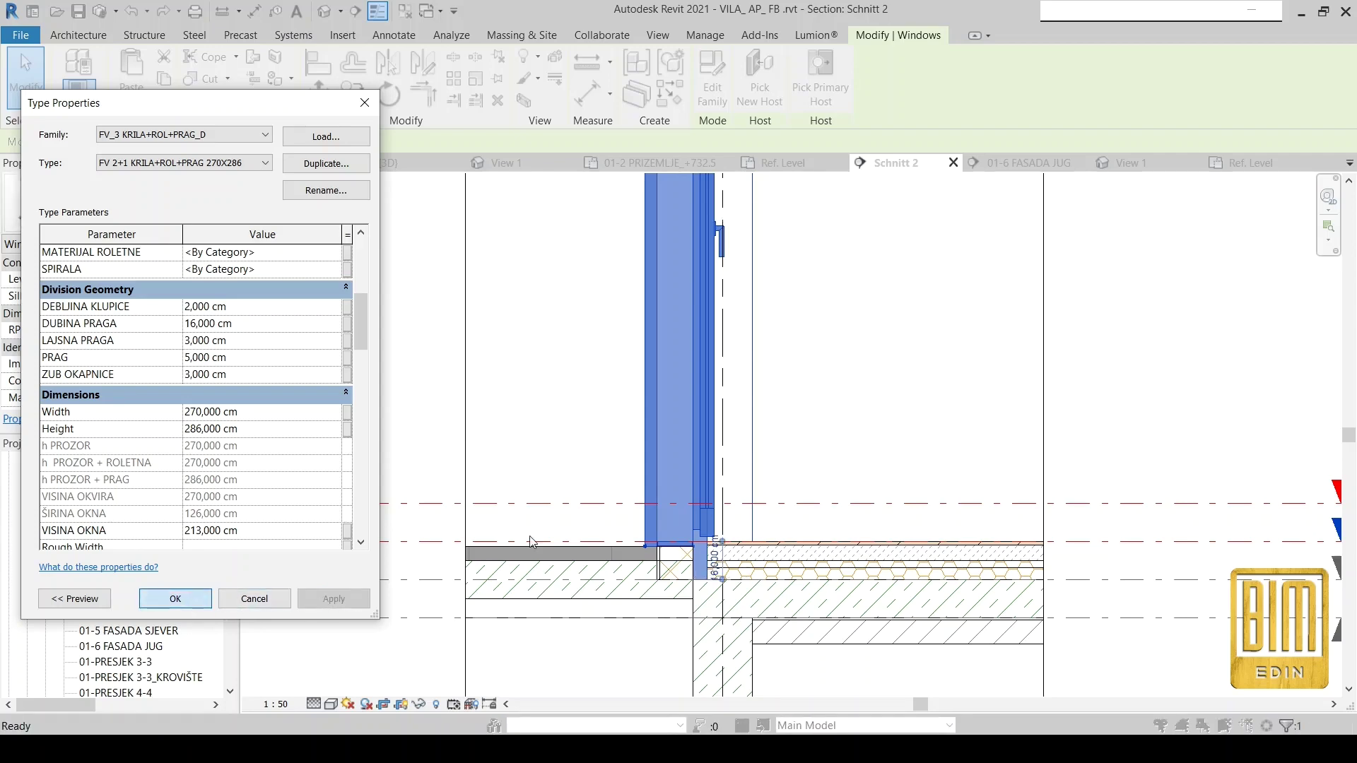
{"action": "left_click", "coordinate": [231, 600]}
{"action": "scroll", "coordinate": [696, 224], "scroll_direction": "up", "scroll_amount": 3}
{"action": "scroll", "coordinate": [696, 223], "scroll_direction": "up", "scroll_amount": 2}
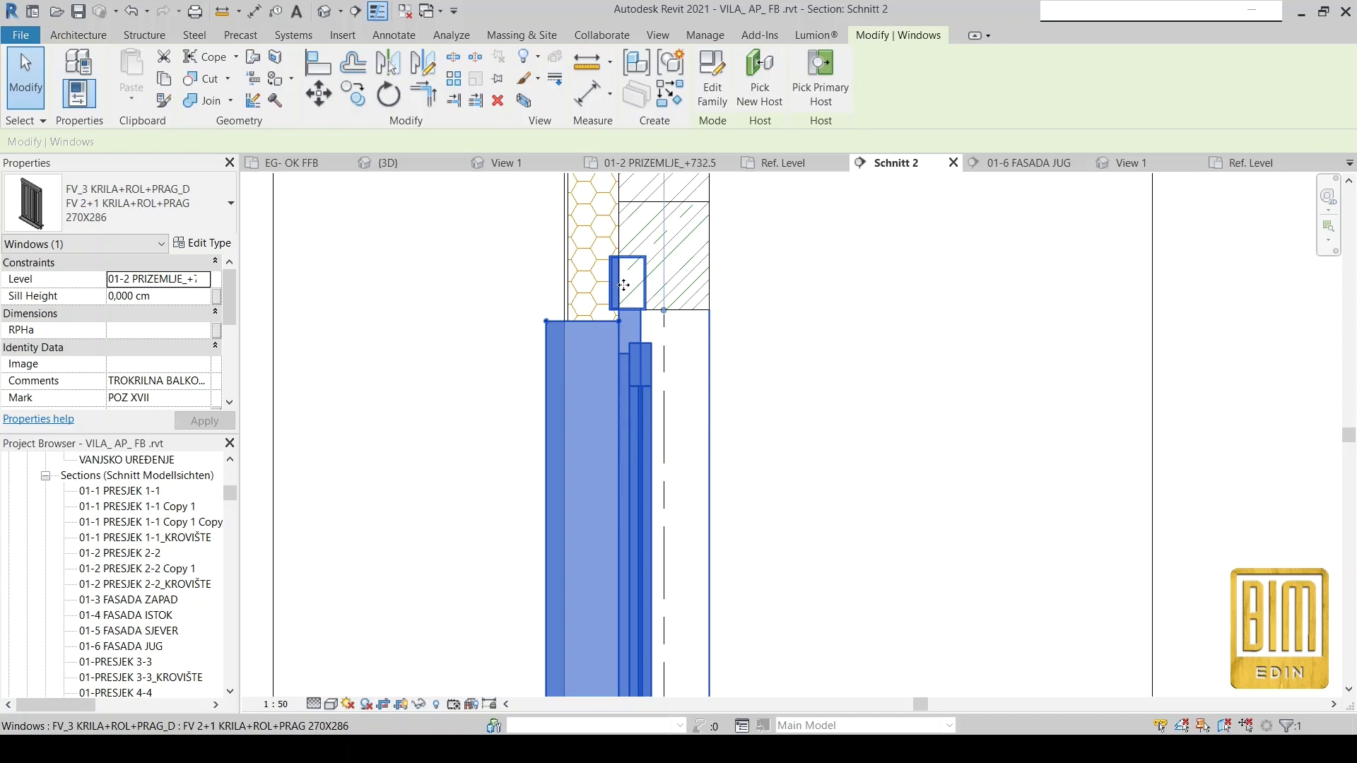
Set VISINA ROLADE, ŠIRINA ROLADE, H ROLADE IZNAD PROZORA and VISINA KUTIJE ROLETNE to 20 cm.
{"action": "left_click", "coordinate": [202, 243]}
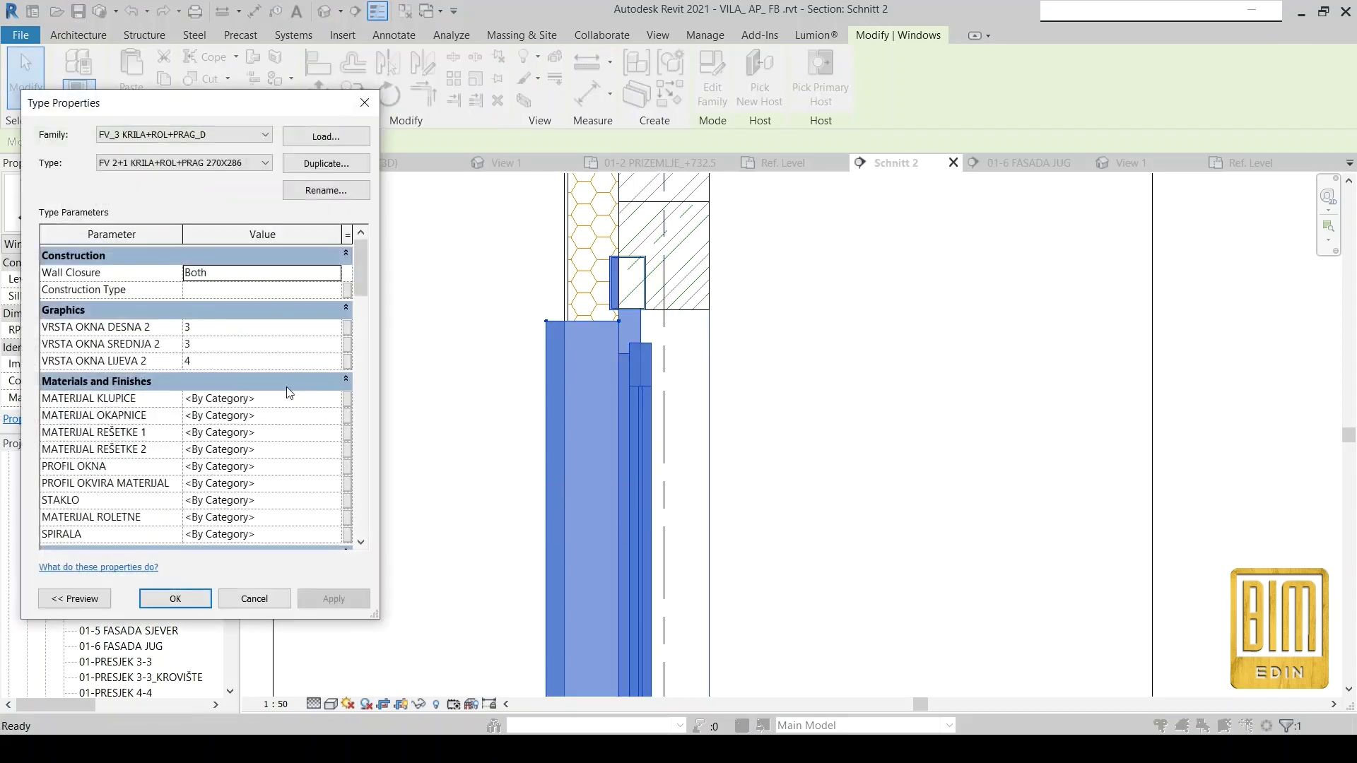
{"action": "scroll", "coordinate": [289, 393], "scroll_direction": "down", "scroll_amount": 5}
{"action": "scroll", "coordinate": [236, 491], "scroll_direction": "down", "scroll_amount": 3}
{"action": "scroll", "coordinate": [236, 492], "scroll_direction": "down", "scroll_amount": 3}
{"action": "left_click", "coordinate": [253, 294]}
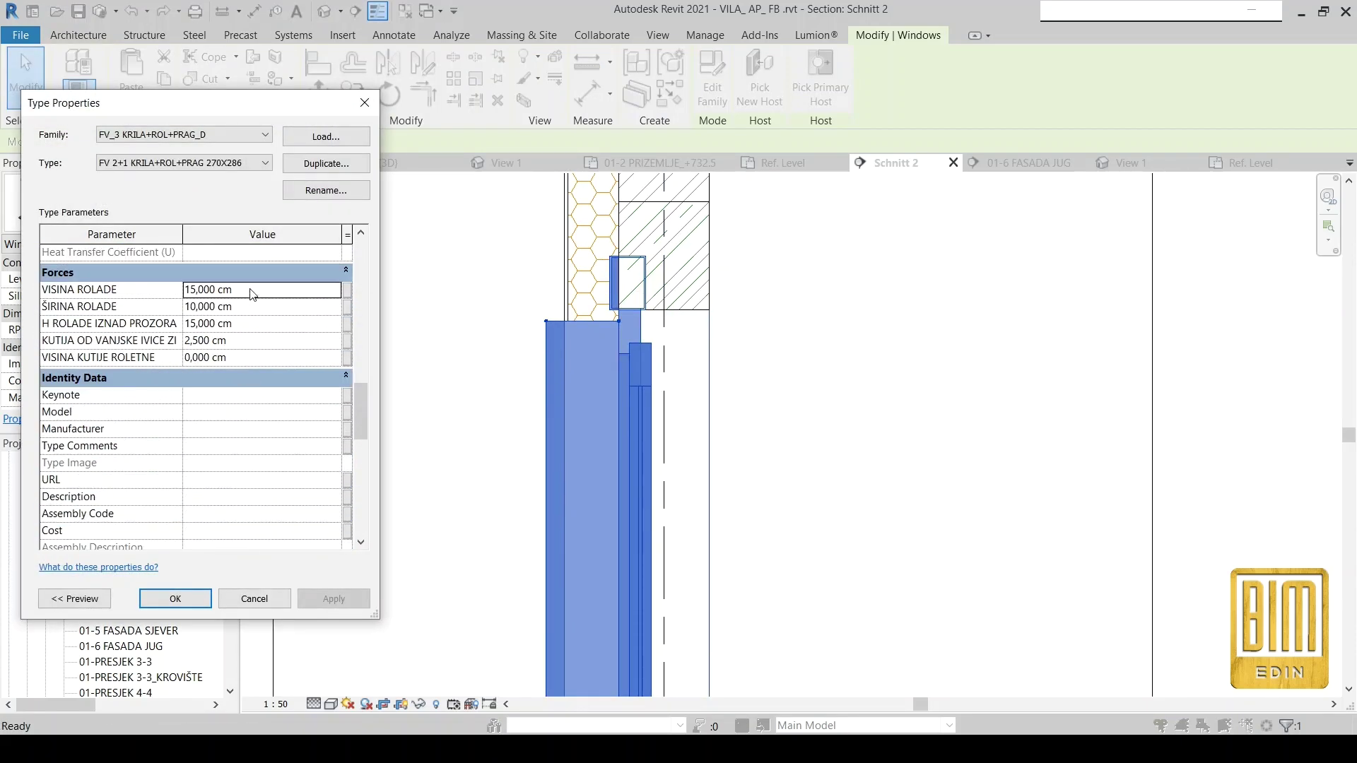
{"action": "double_click", "coordinate": [253, 292]}
{"action": "type", "text": "20"}
{"action": "left_click", "coordinate": [267, 311]}
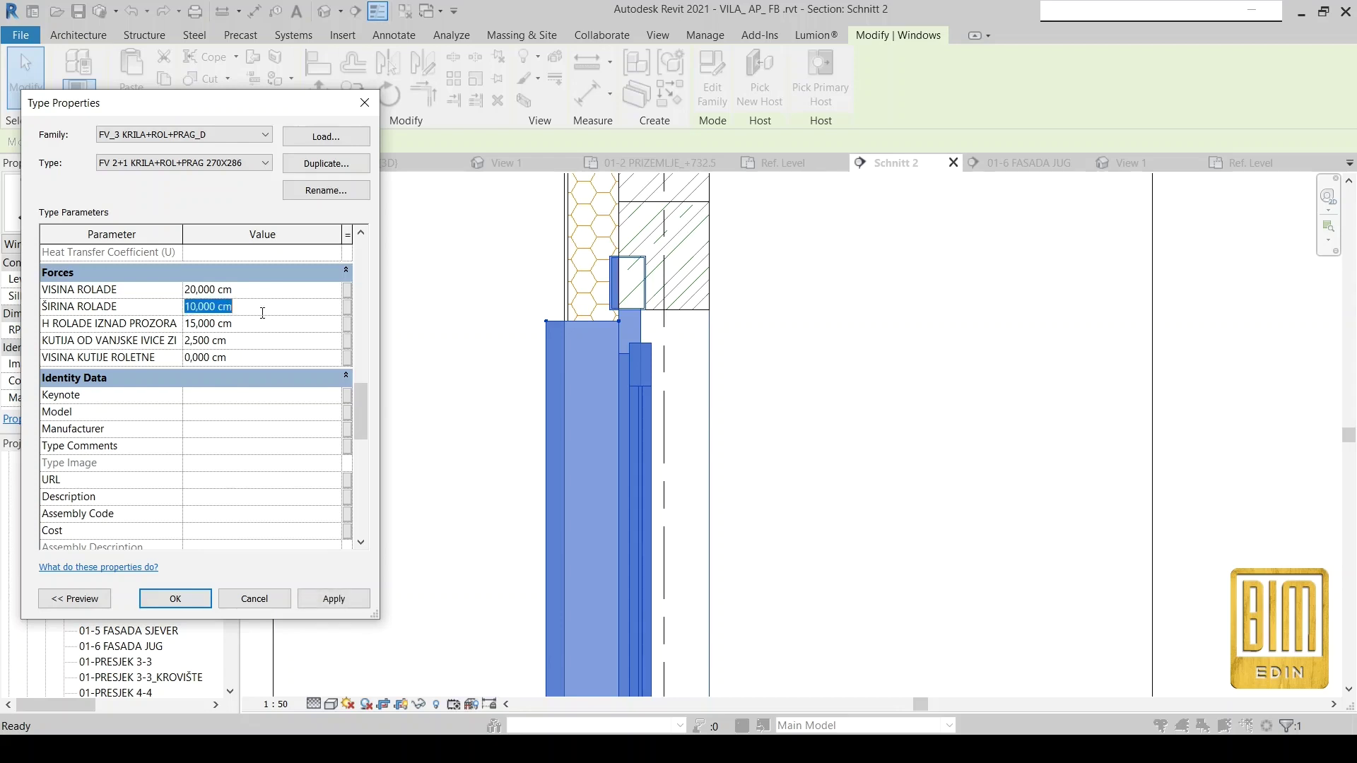
{"action": "type", "text": "20"}
{"action": "left_click", "coordinate": [261, 326]}
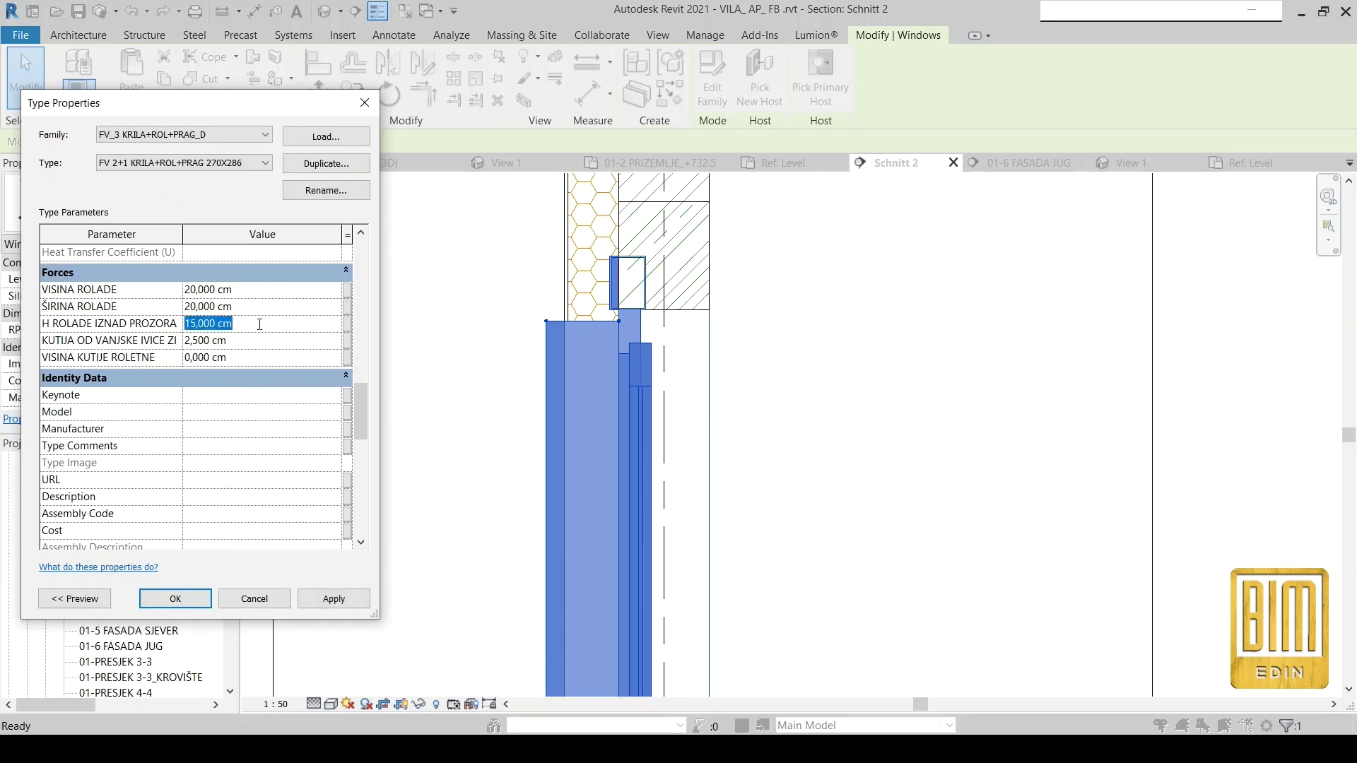
{"action": "type", "text": "20"}
{"action": "left_click", "coordinate": [263, 359]}
{"action": "type", "text": "20"}
{"action": "left_click", "coordinate": [333, 600]}
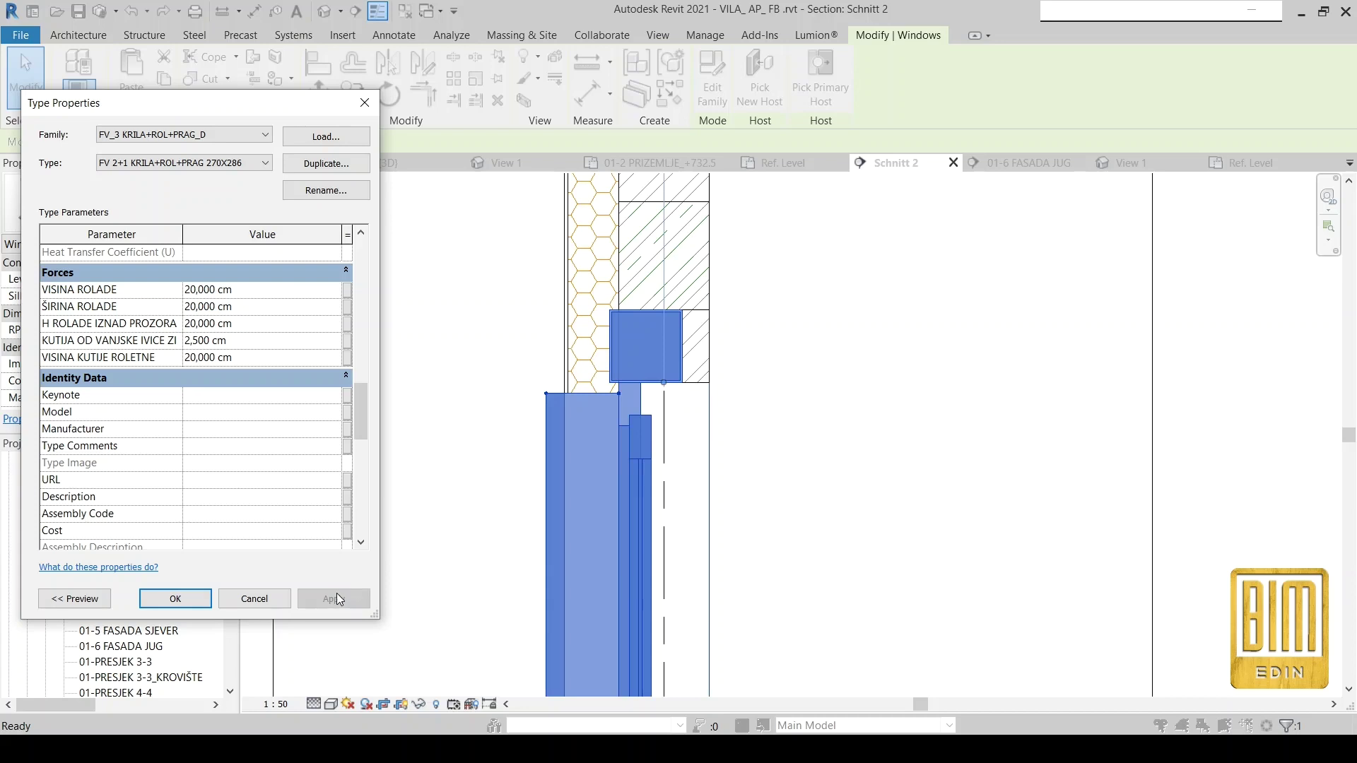
Try shutter box offset values of 0, -20, 20 and 0 cm, applying each.
{"action": "left_click", "coordinate": [261, 342]}
{"action": "type", "text": "0"}
{"action": "key", "text": "Return"}
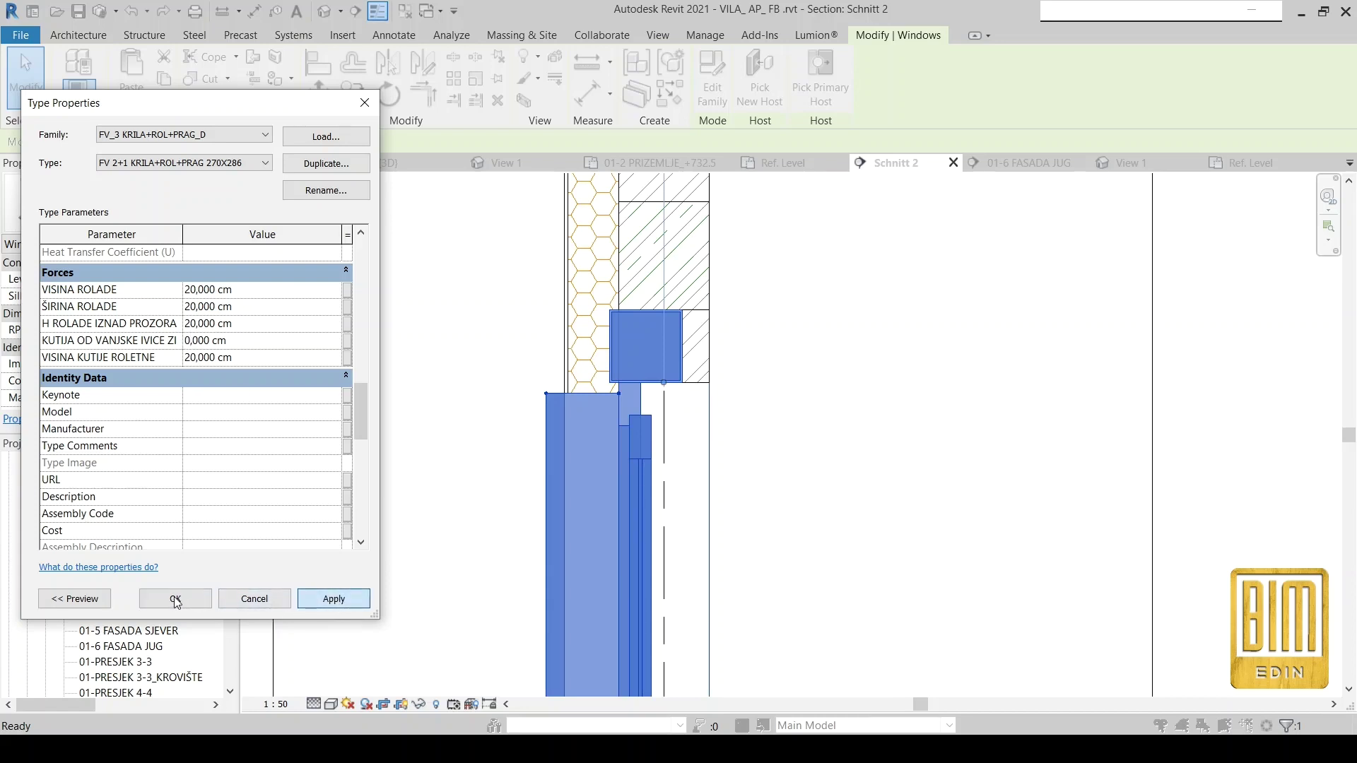
{"action": "left_click", "coordinate": [177, 600]}
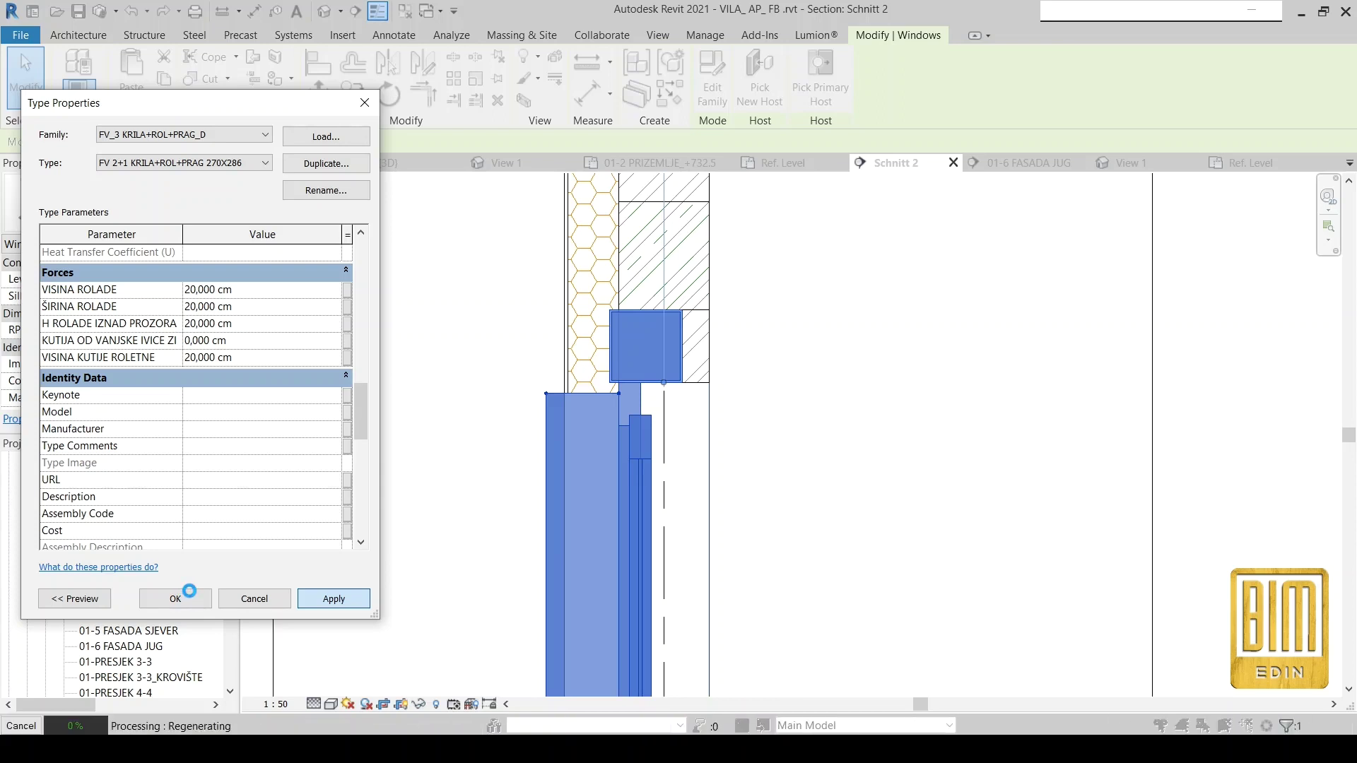
{"action": "left_click", "coordinate": [259, 342]}
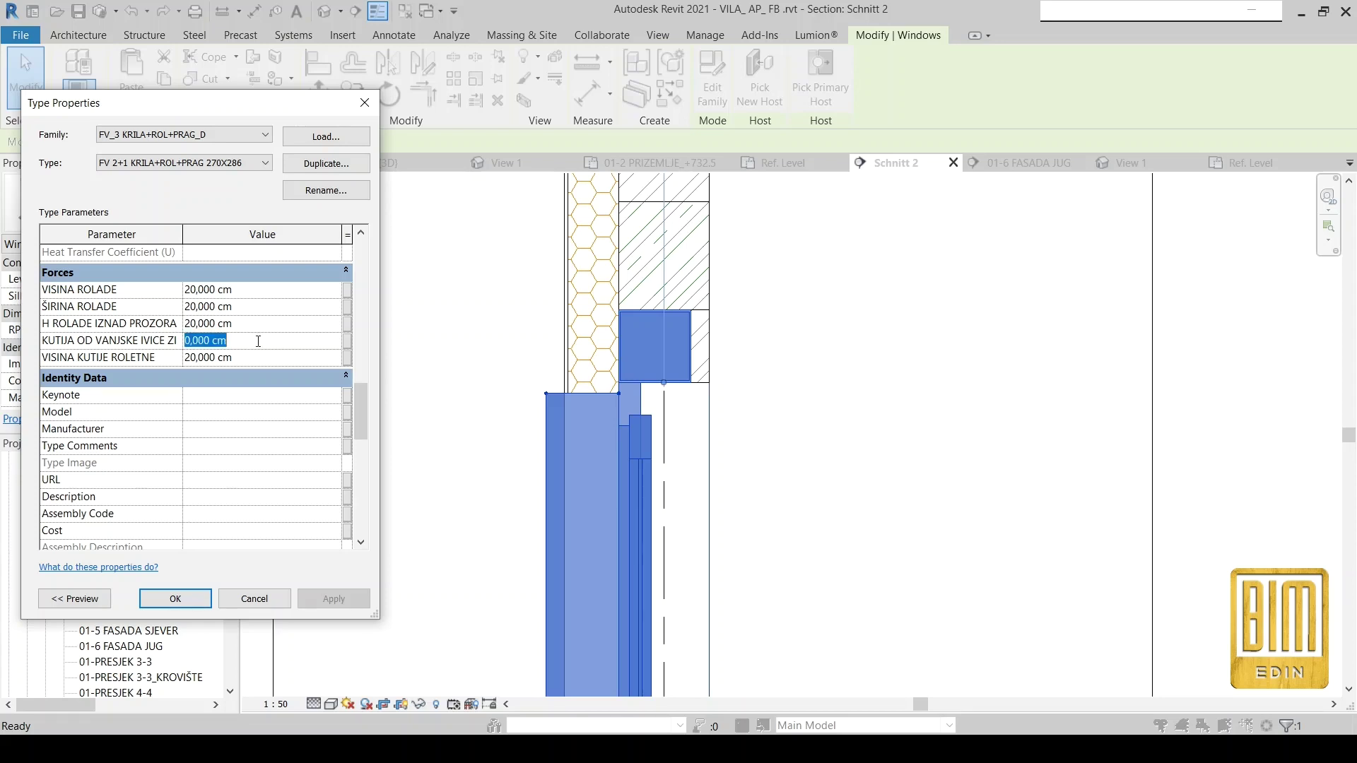
{"action": "type", "text": "-20"}
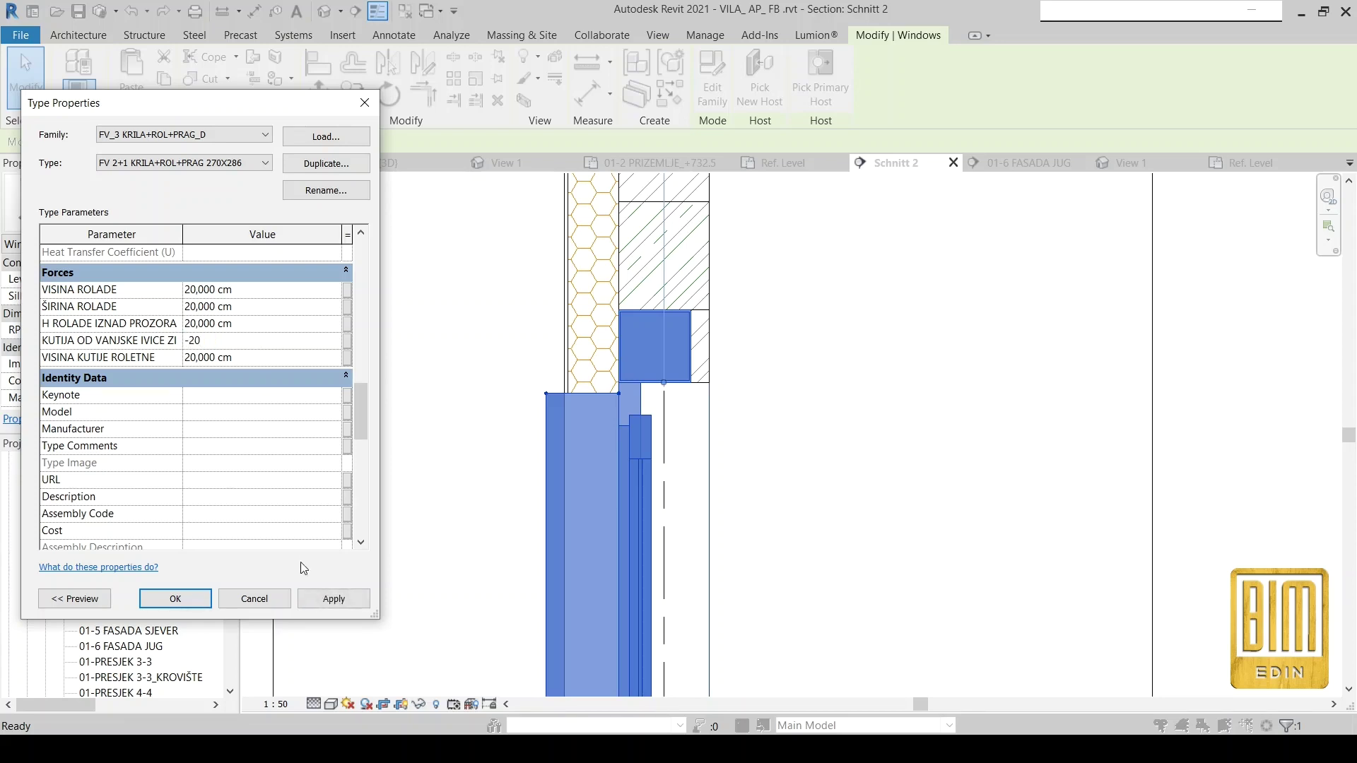
{"action": "left_click", "coordinate": [334, 601]}
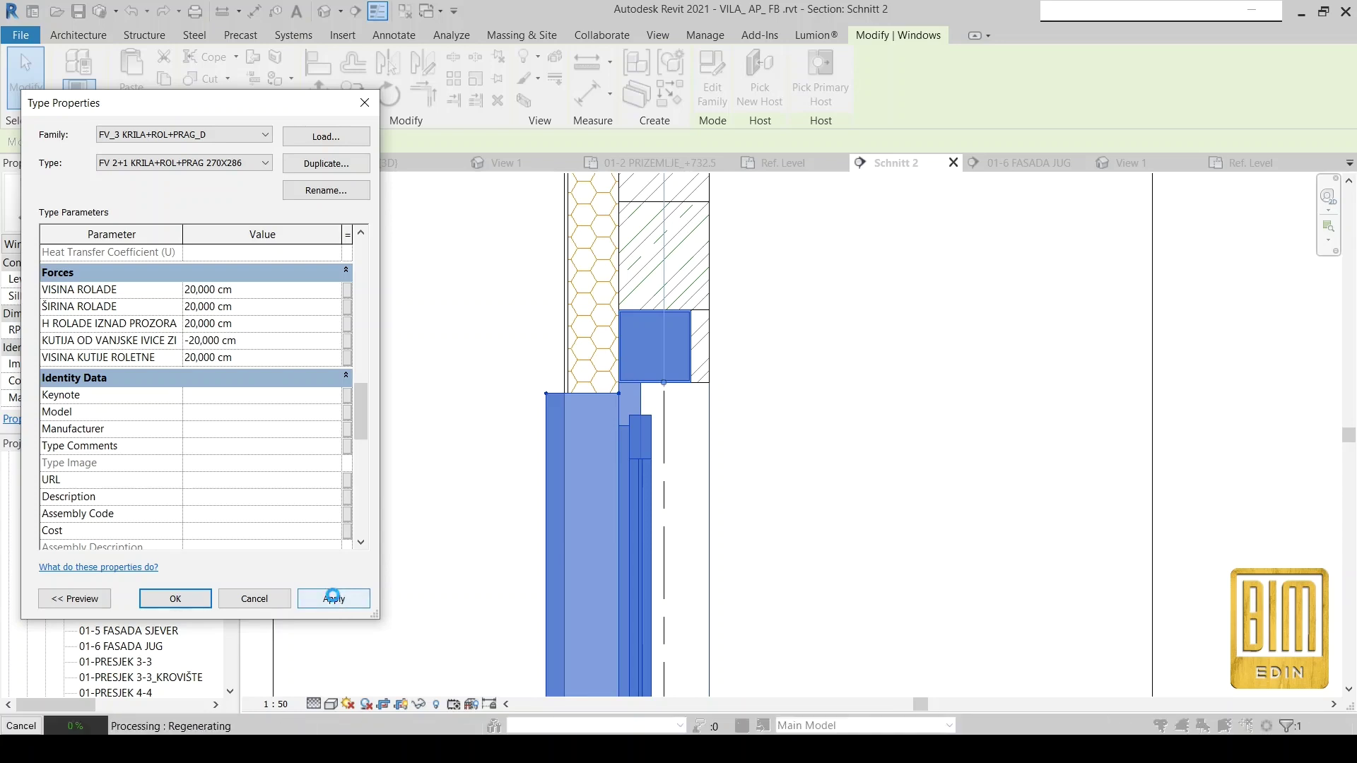
{"action": "left_click", "coordinate": [255, 342]}
{"action": "type", "text": "20"}
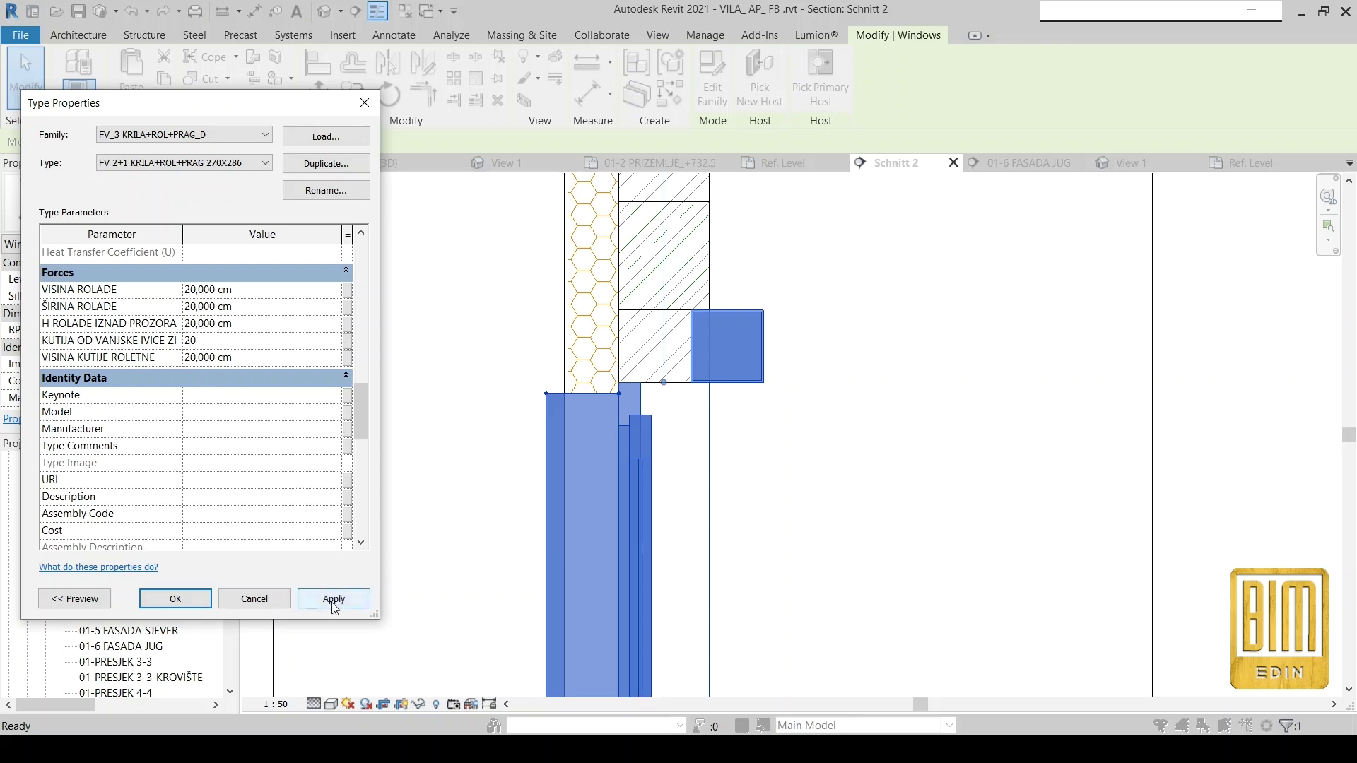
{"action": "left_click", "coordinate": [333, 599]}
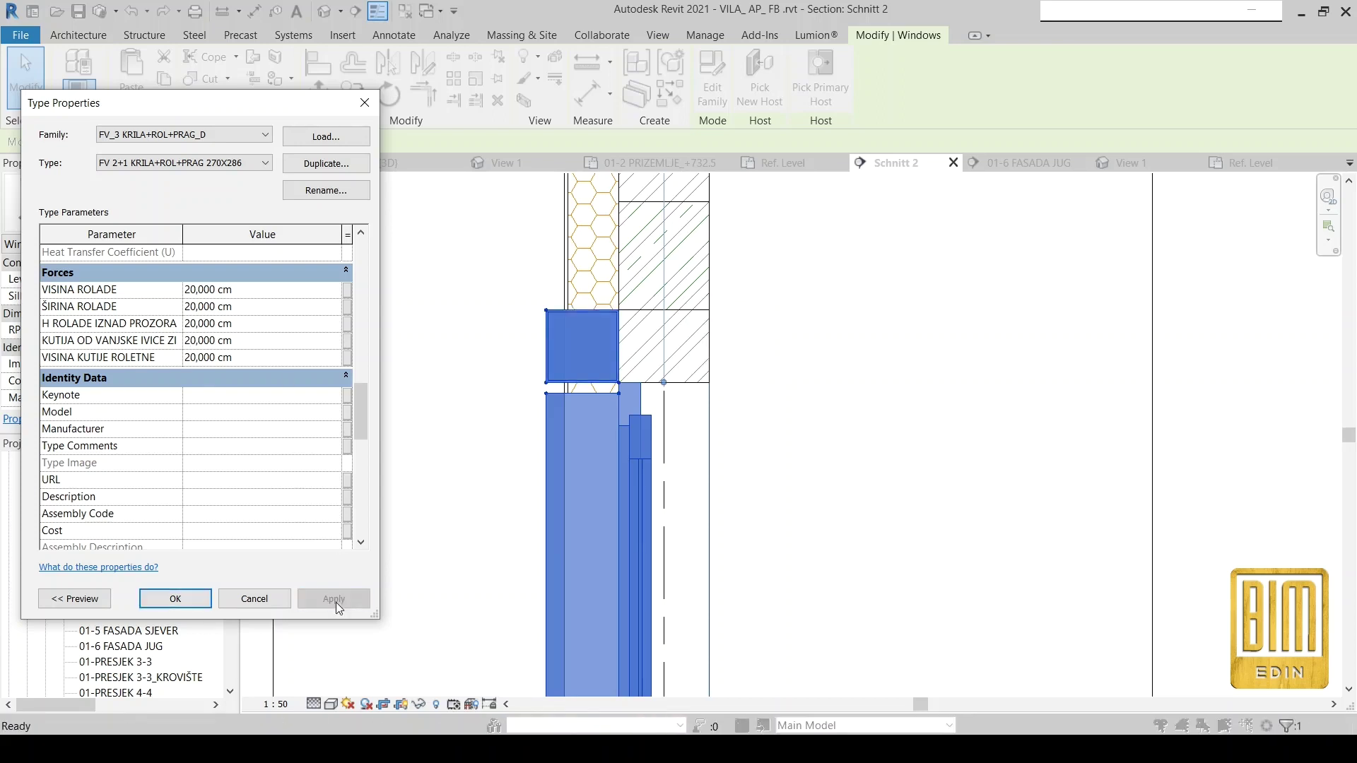
{"action": "left_click", "coordinate": [250, 341]}
{"action": "type", "text": "0"}
{"action": "left_click", "coordinate": [339, 600]}
Set the KUTIJA OD VANJSKE IVICE ZI box offset to 2 cm and confirm.
{"action": "left_click", "coordinate": [253, 343]}
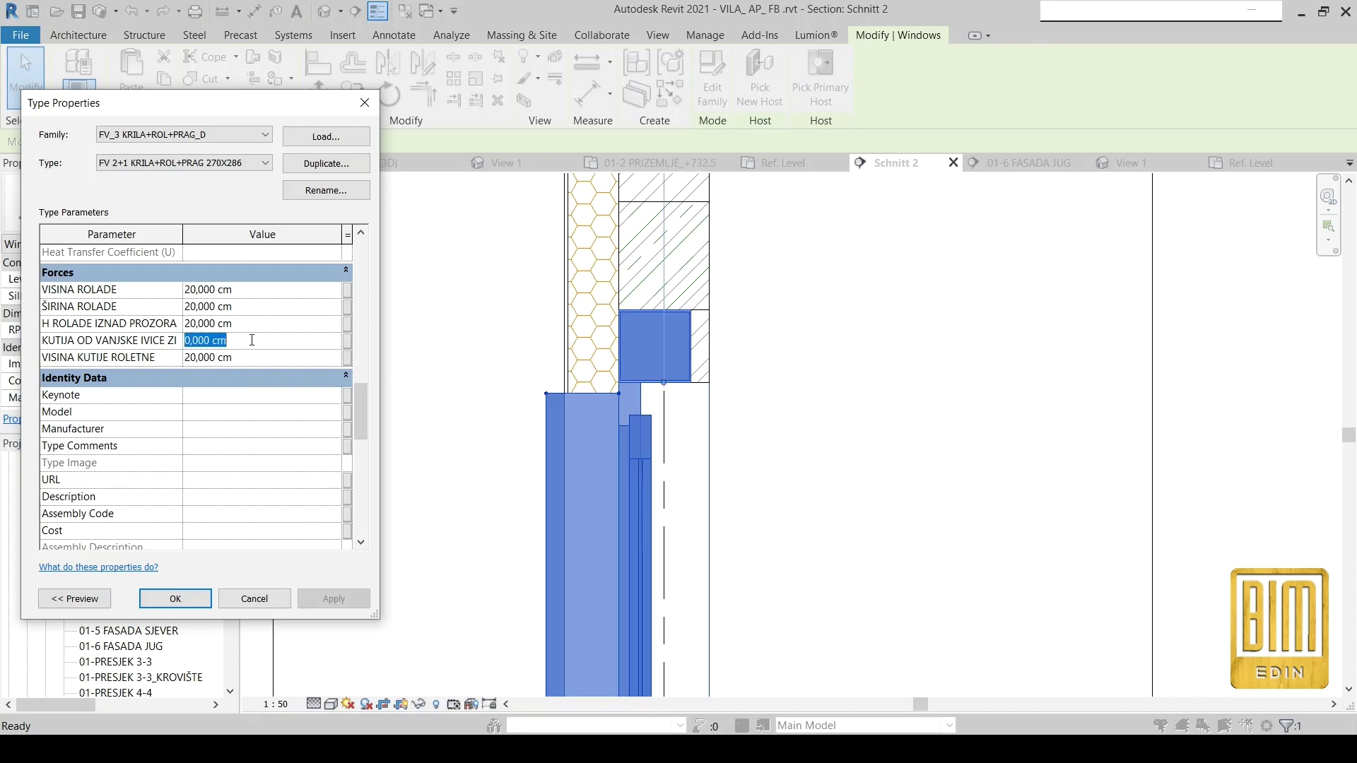
{"action": "type", "text": "2"}
{"action": "left_click", "coordinate": [334, 606]}
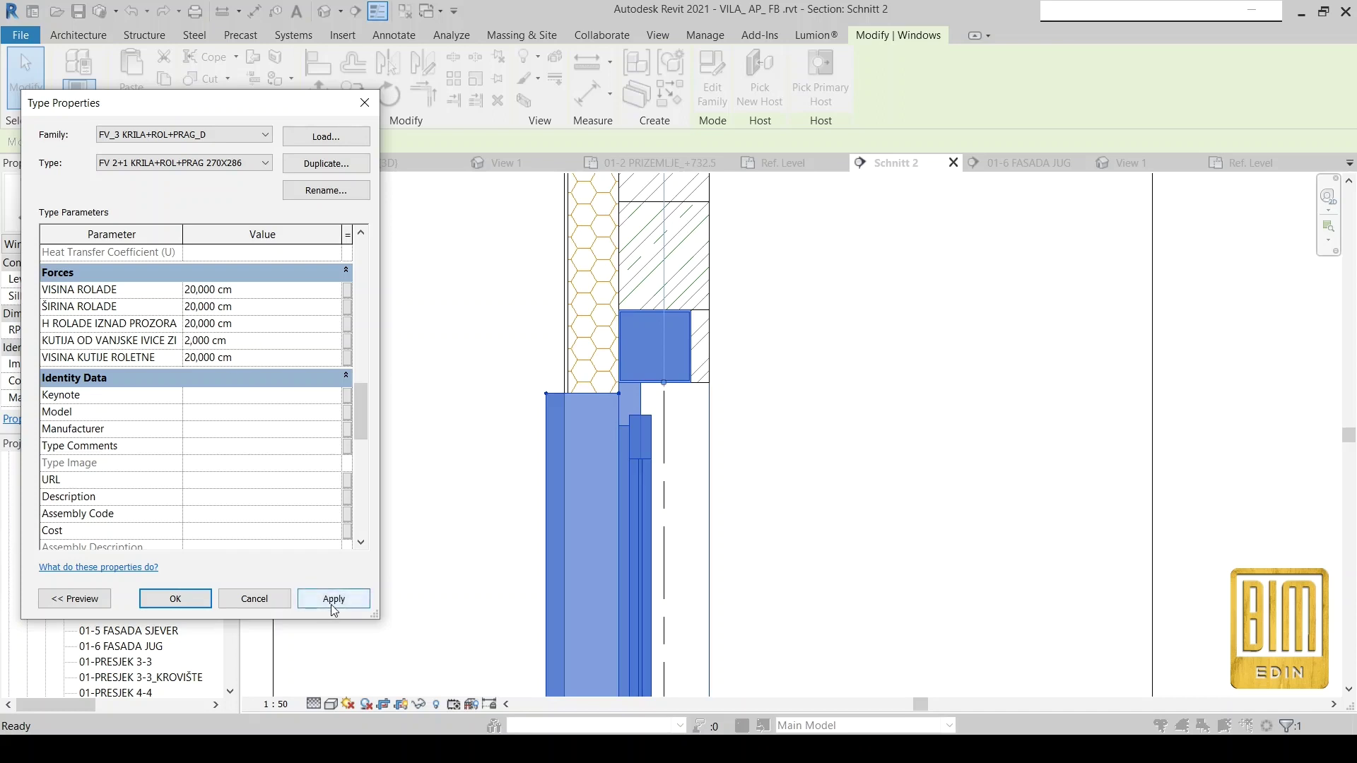
{"action": "left_click", "coordinate": [331, 603]}
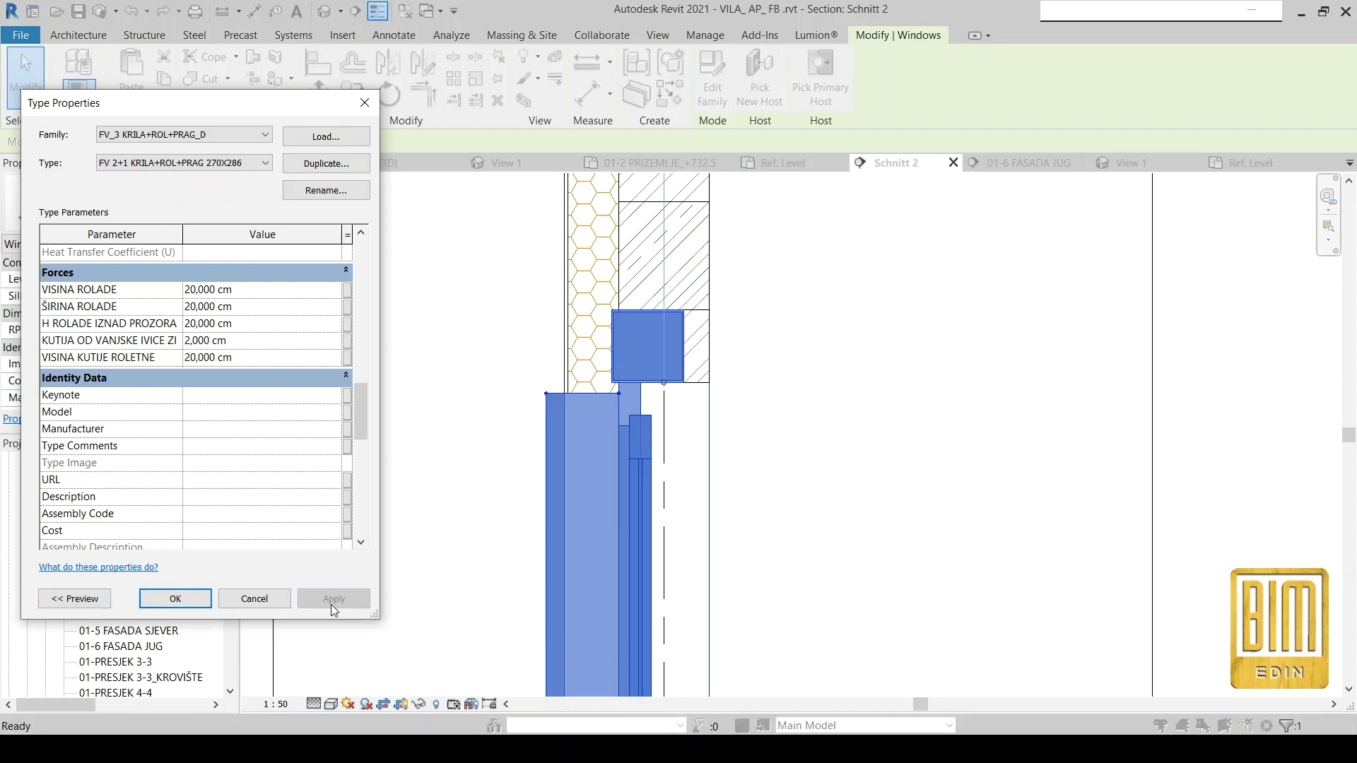
{"action": "left_click", "coordinate": [175, 599]}
{"action": "scroll", "coordinate": [652, 322], "scroll_direction": "down", "scroll_amount": 5}
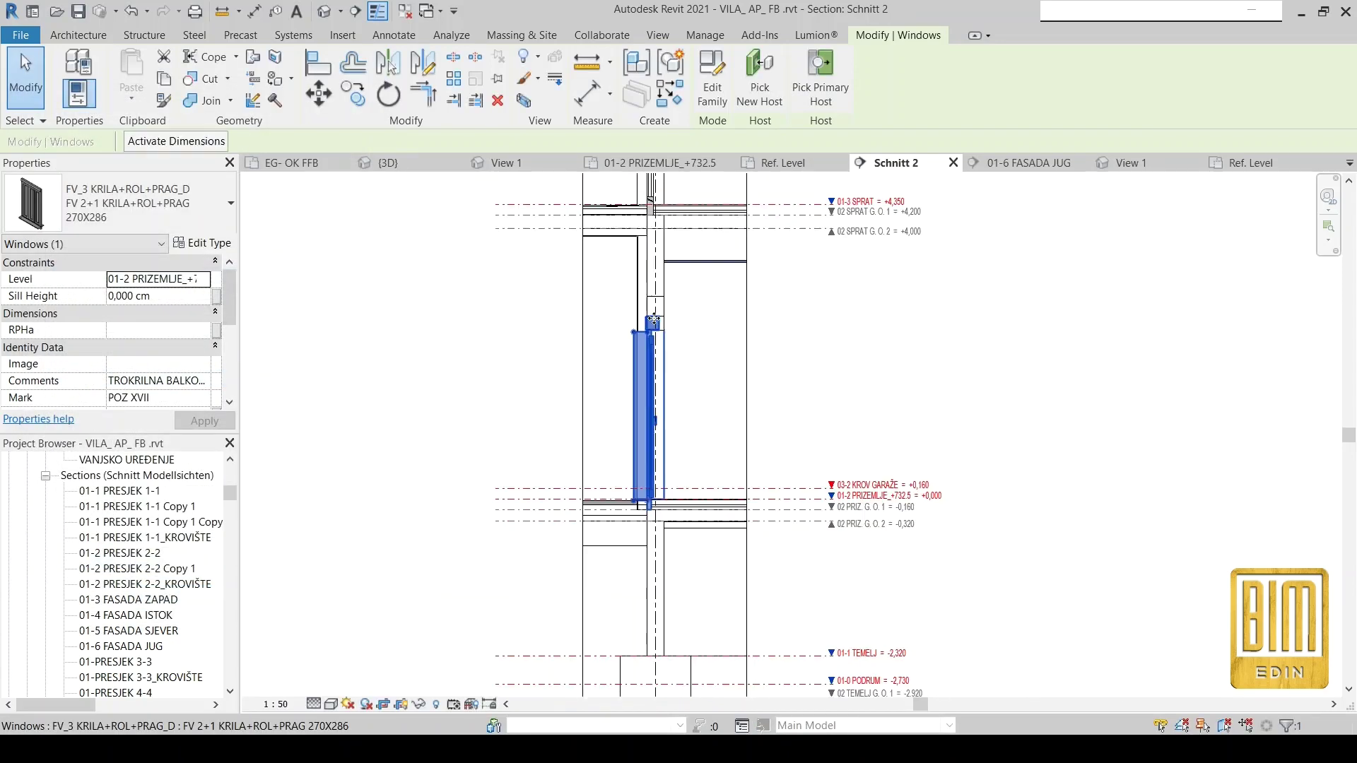
In the 3D facade view, open a ground-floor window's type properties.
{"action": "left_click", "coordinate": [554, 348]}
{"action": "left_click", "coordinate": [900, 354]}
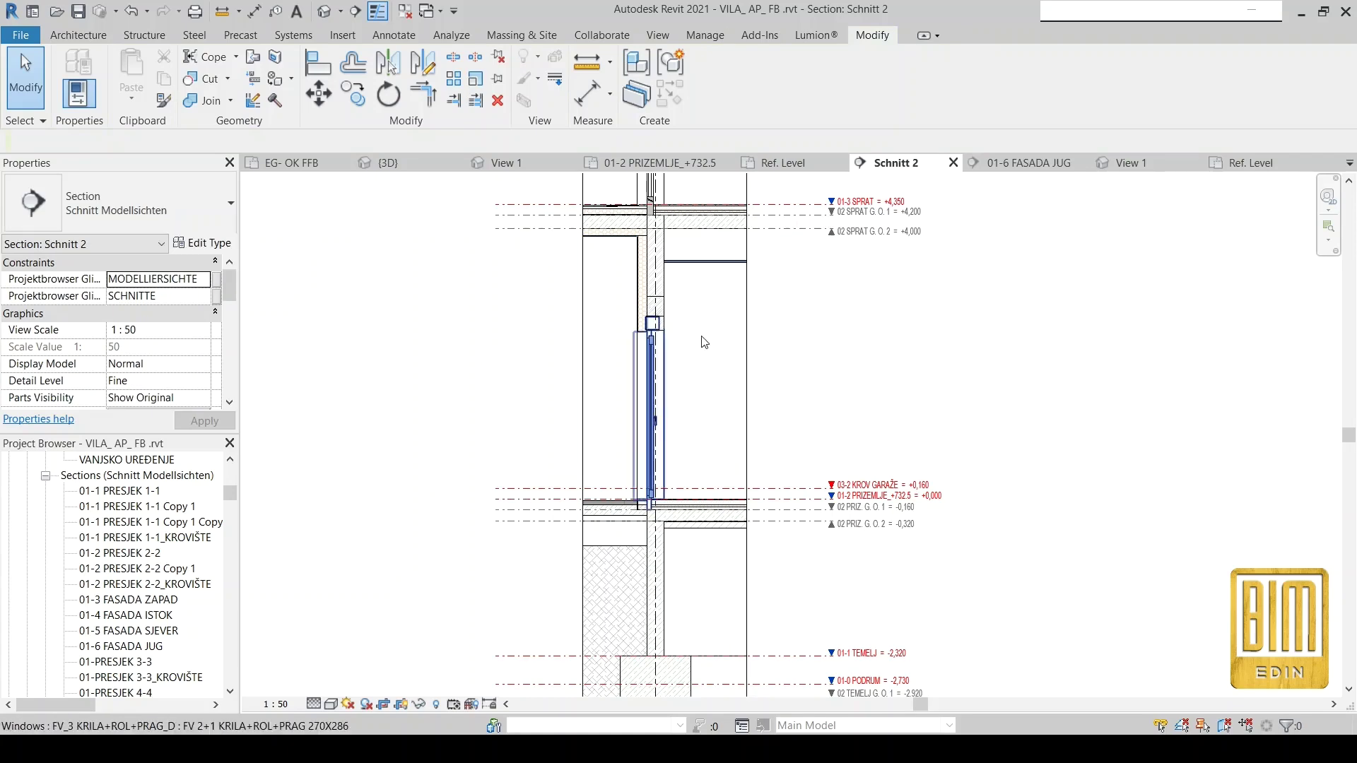
{"action": "left_click", "coordinate": [325, 10]}
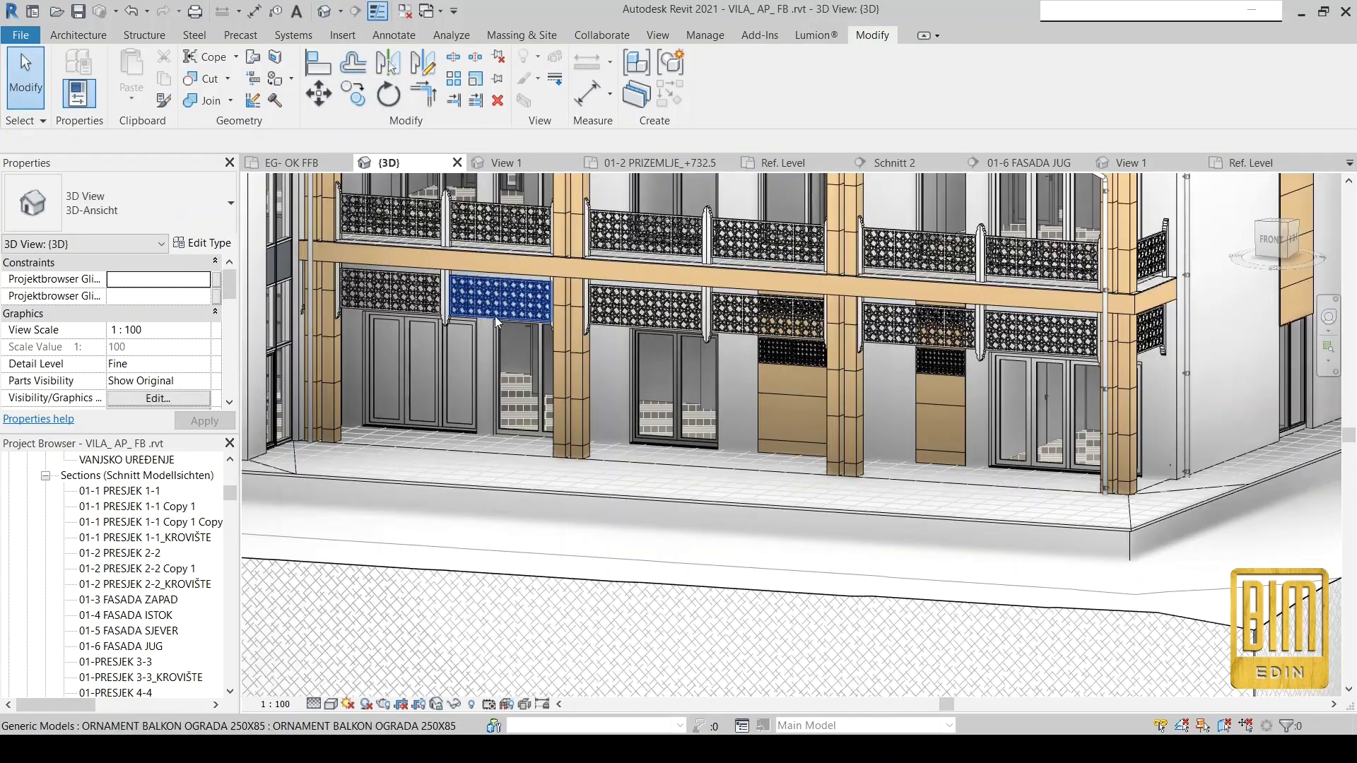
{"action": "left_click", "coordinate": [453, 372]}
{"action": "left_click", "coordinate": [204, 244]}
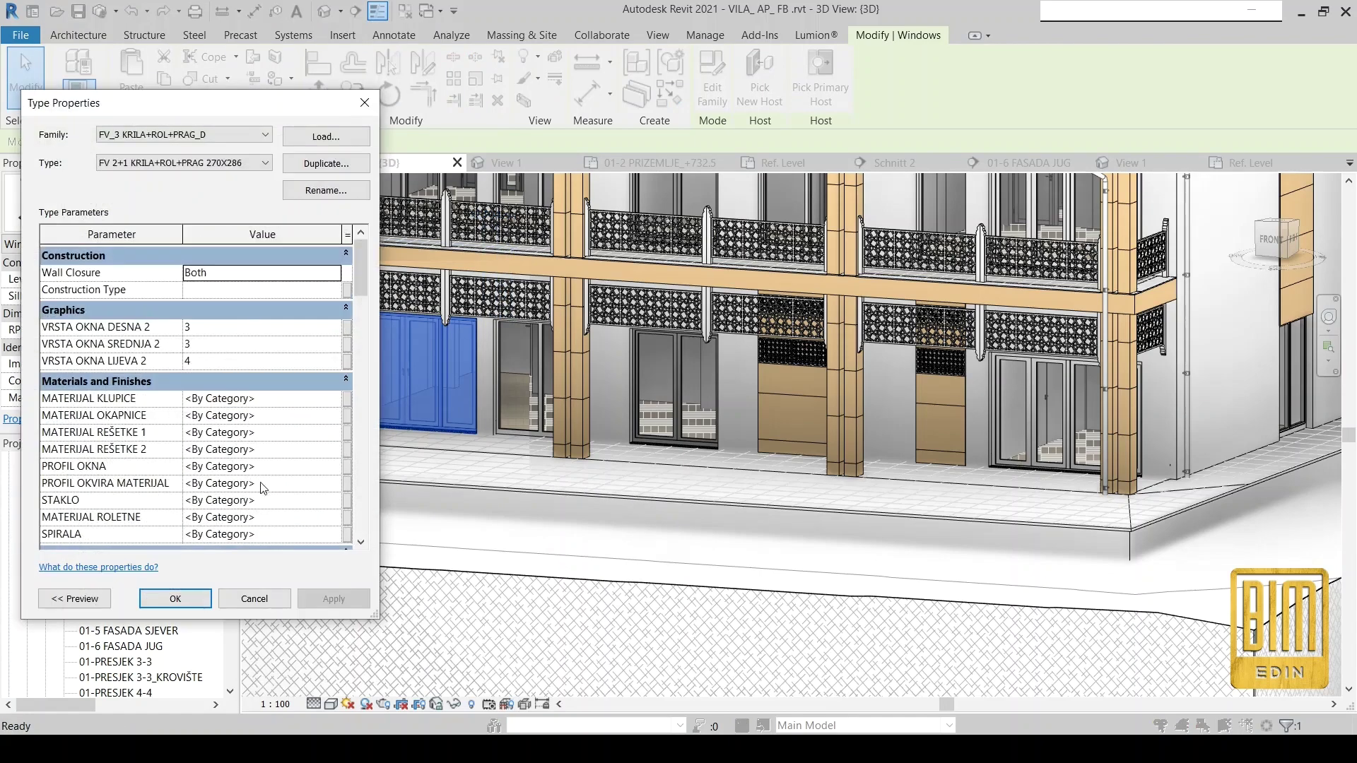
Set the window type's STAKLO material to Glass, apply, and zoom out to check.
{"action": "scroll", "coordinate": [263, 488], "scroll_direction": "down", "scroll_amount": 2}
{"action": "left_click", "coordinate": [275, 374]}
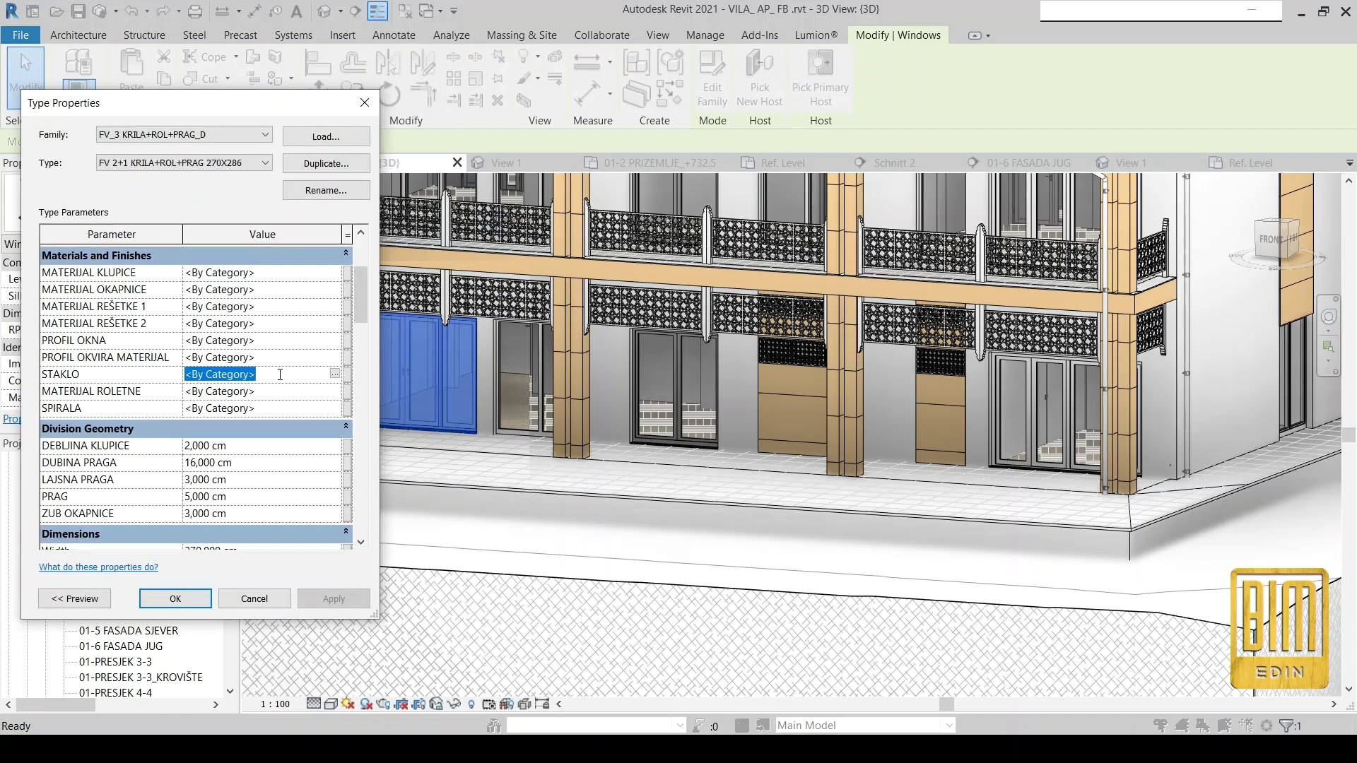
{"action": "type", "text": "GLASS"}
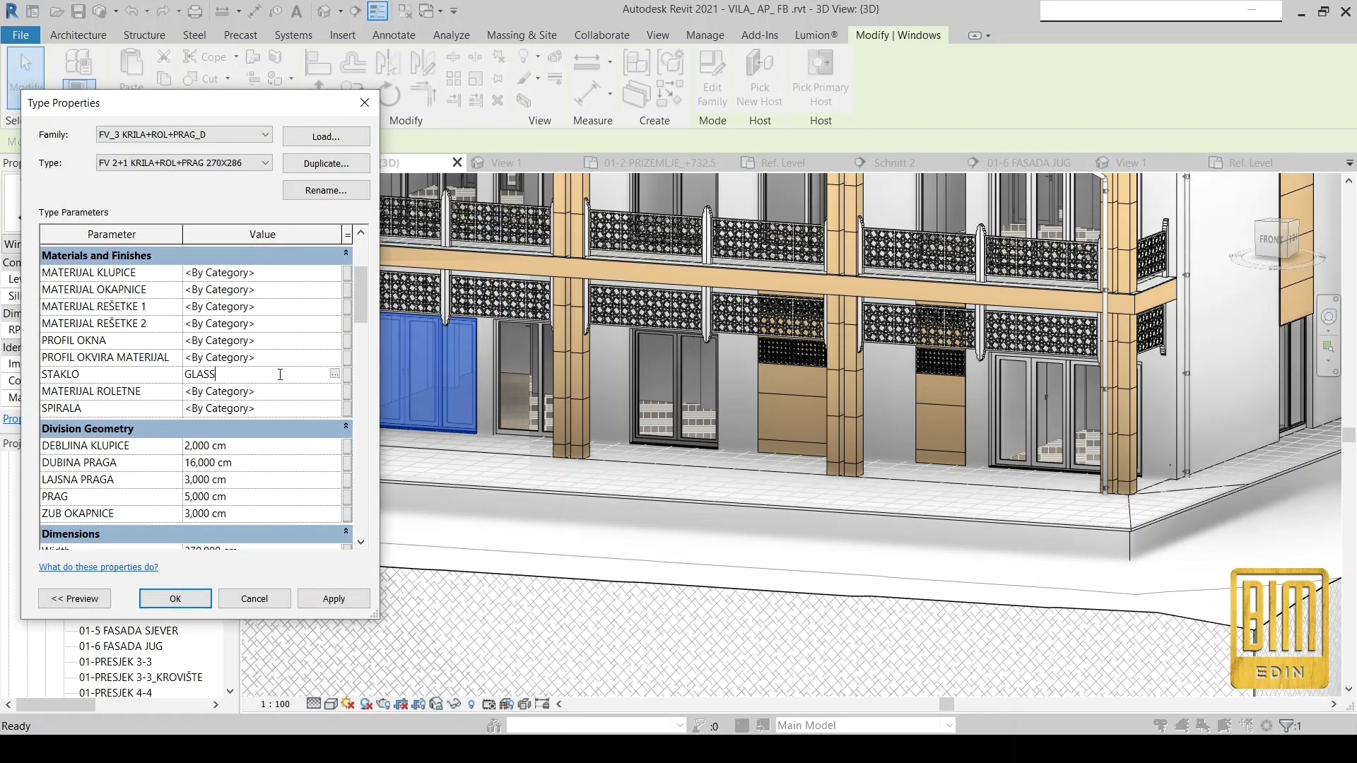
{"action": "left_click", "coordinate": [335, 606]}
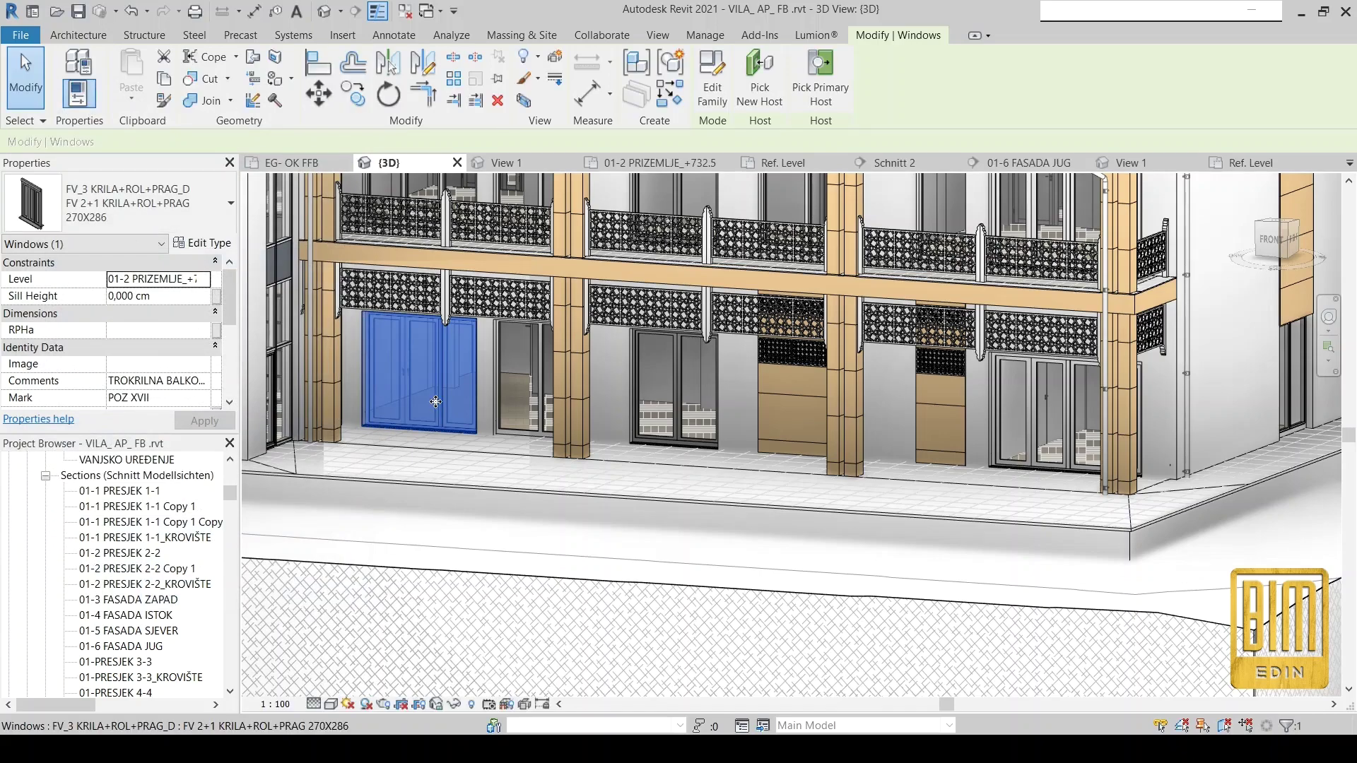
{"action": "key", "text": "Escape"}
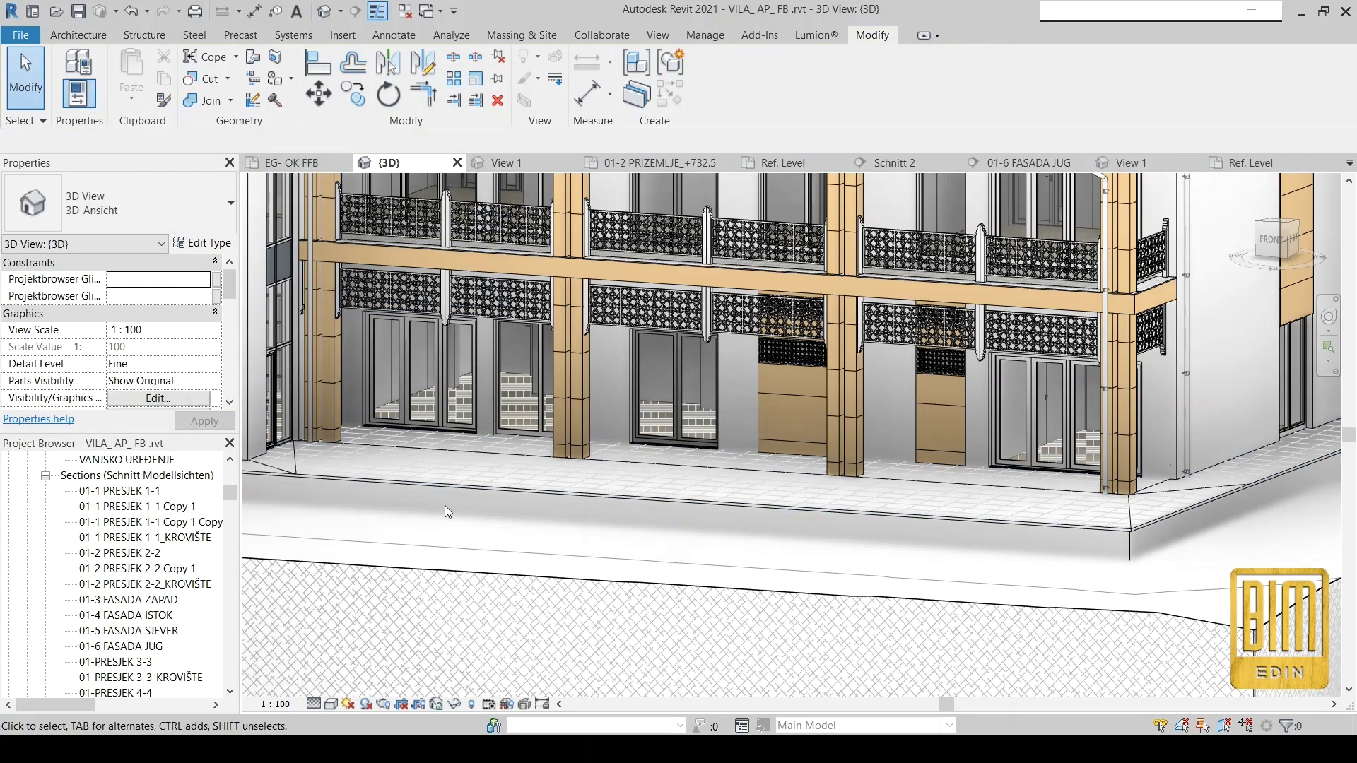
{"action": "scroll", "coordinate": [444, 506], "scroll_direction": "down", "scroll_amount": 2}
{"action": "scroll", "coordinate": [639, 527], "scroll_direction": "down", "scroll_amount": 2}
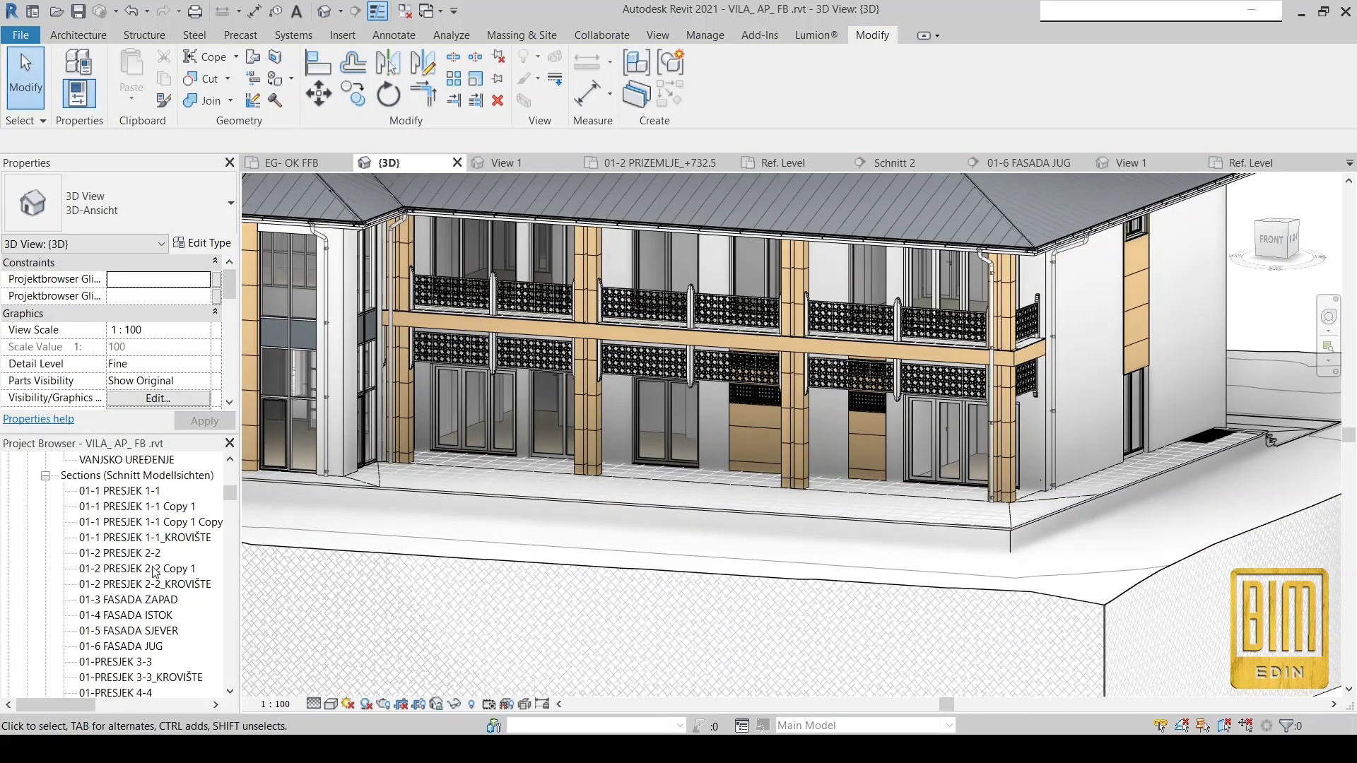
Open 01-6 FASADA JUG and match the upper window's type to the lower one, removing broken references.
{"action": "double_click", "coordinate": [137, 646]}
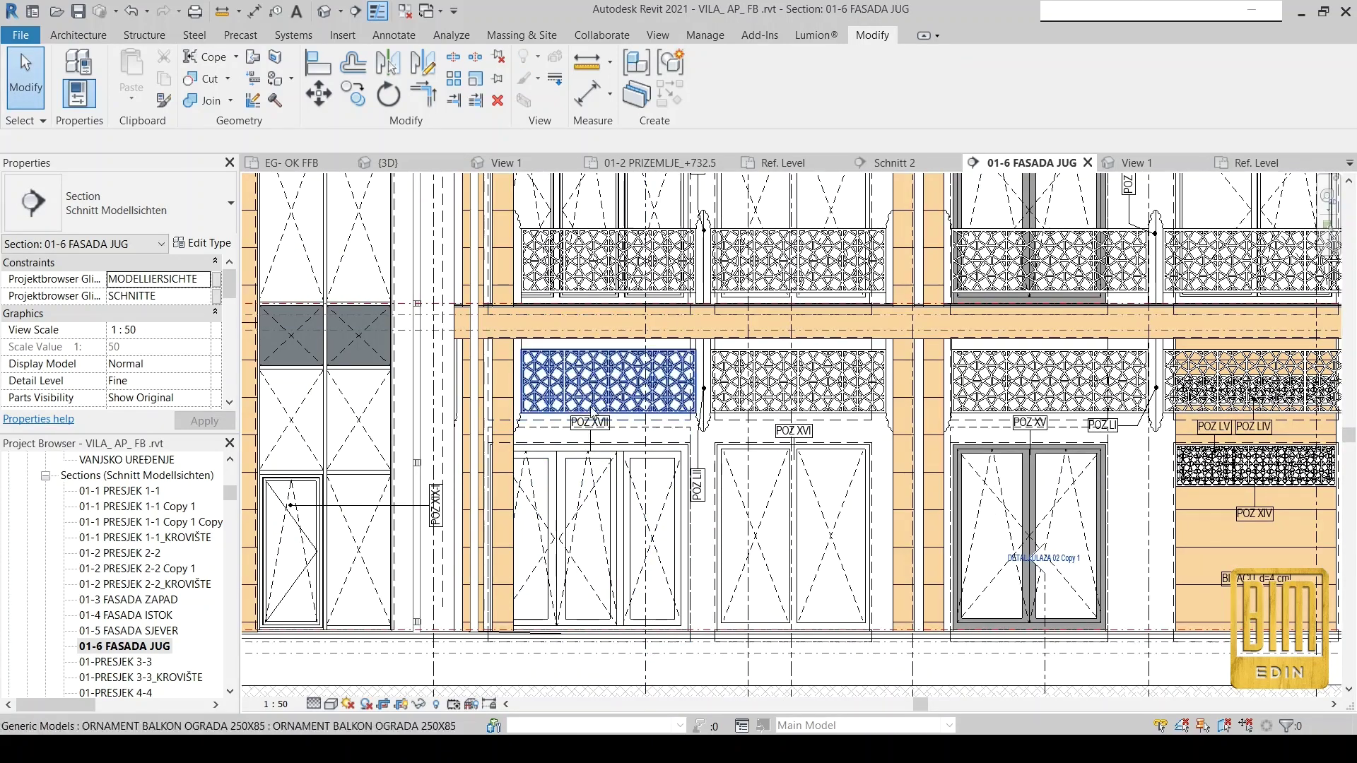
{"action": "scroll", "coordinate": [631, 536], "scroll_direction": "down", "scroll_amount": 2}
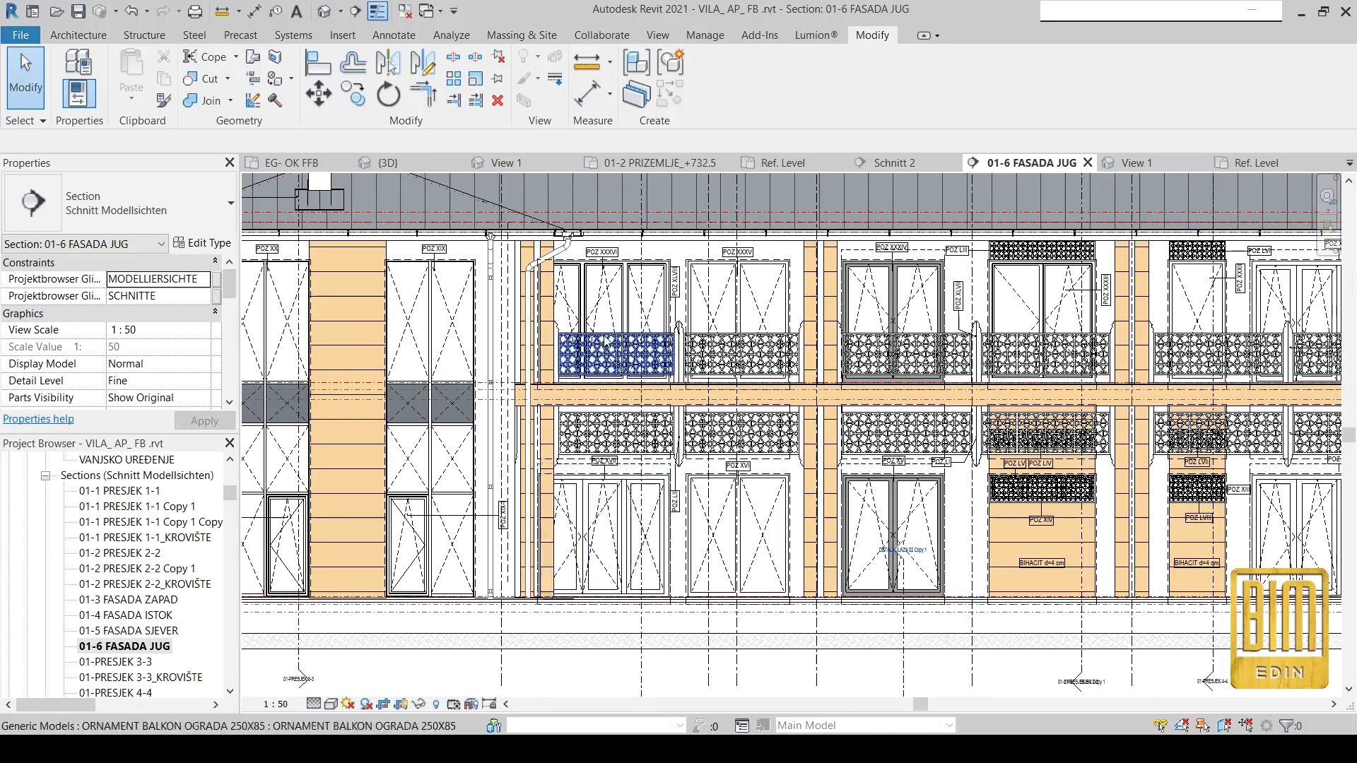
{"action": "left_click", "coordinate": [164, 101]}
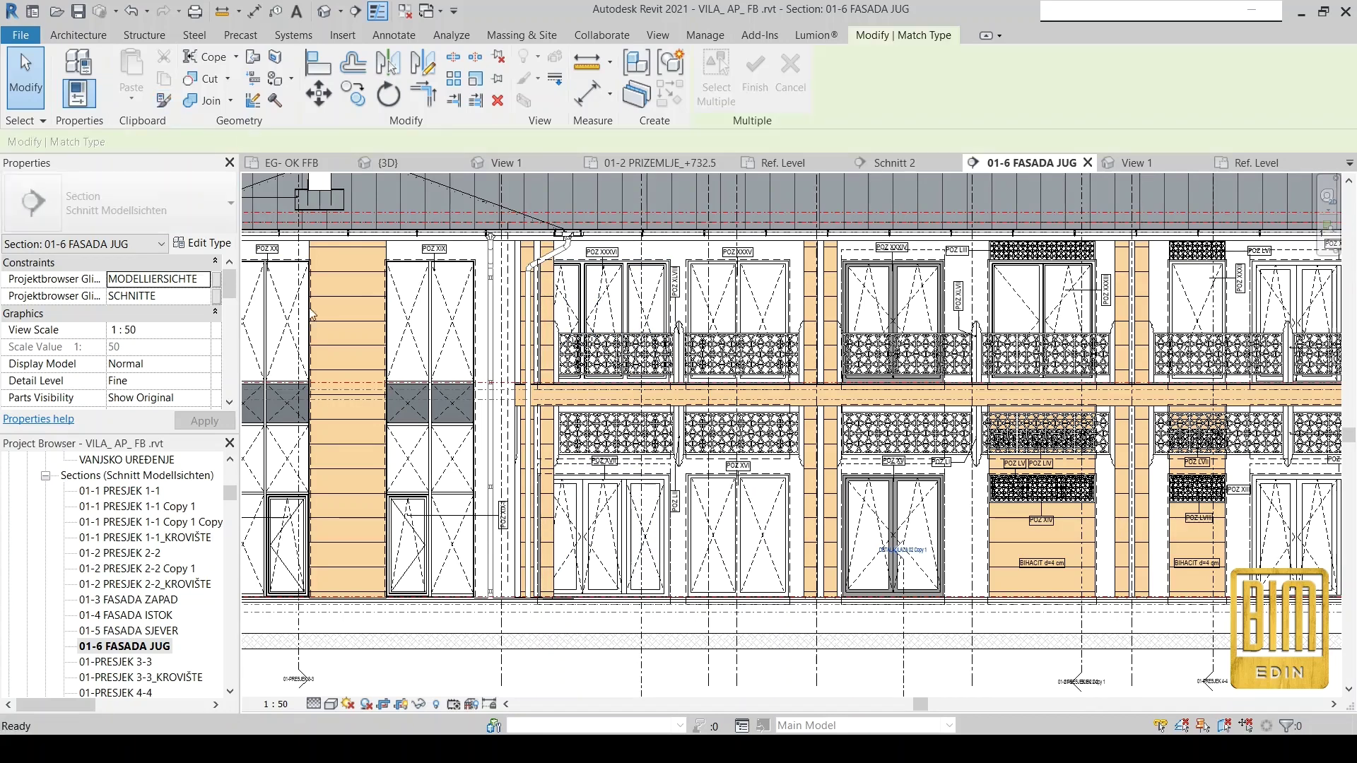
{"action": "left_click", "coordinate": [601, 563]}
{"action": "left_click", "coordinate": [643, 320]}
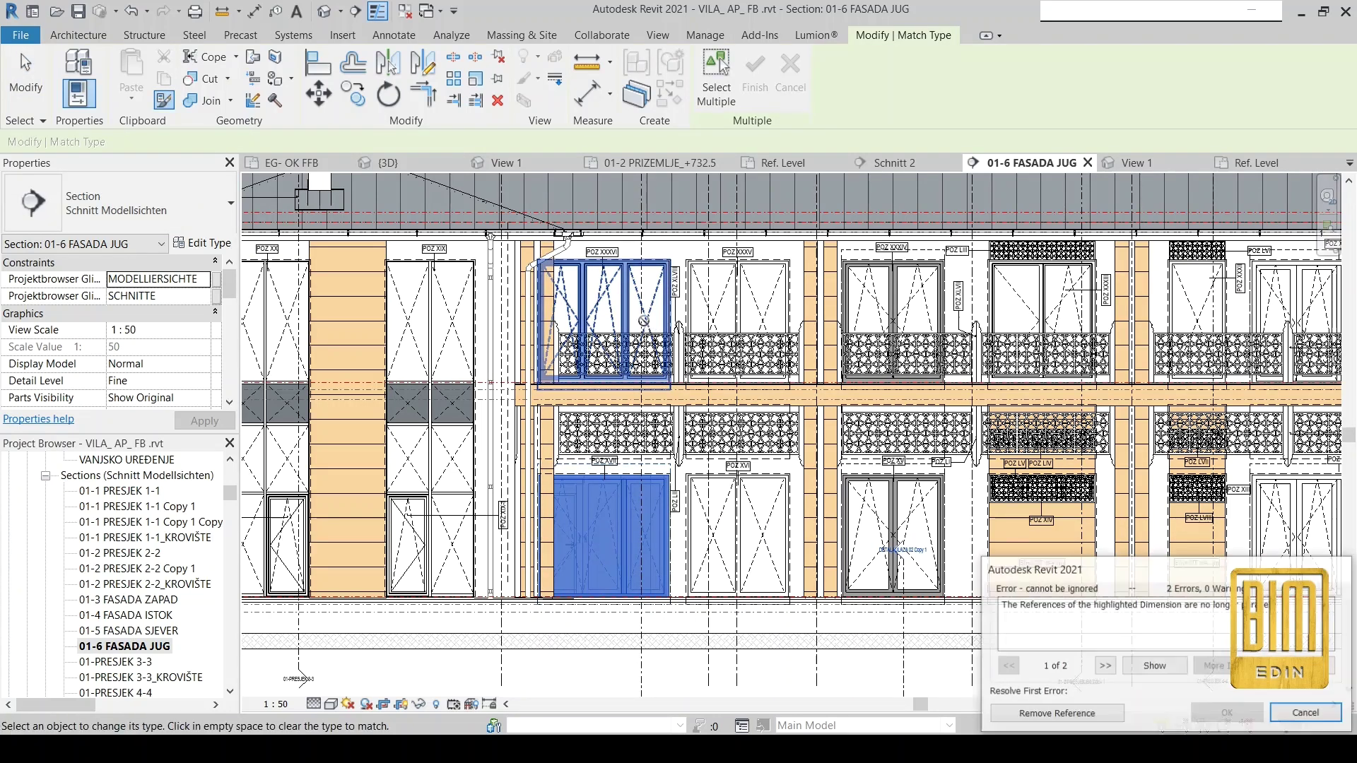
{"action": "left_click", "coordinate": [1057, 713]}
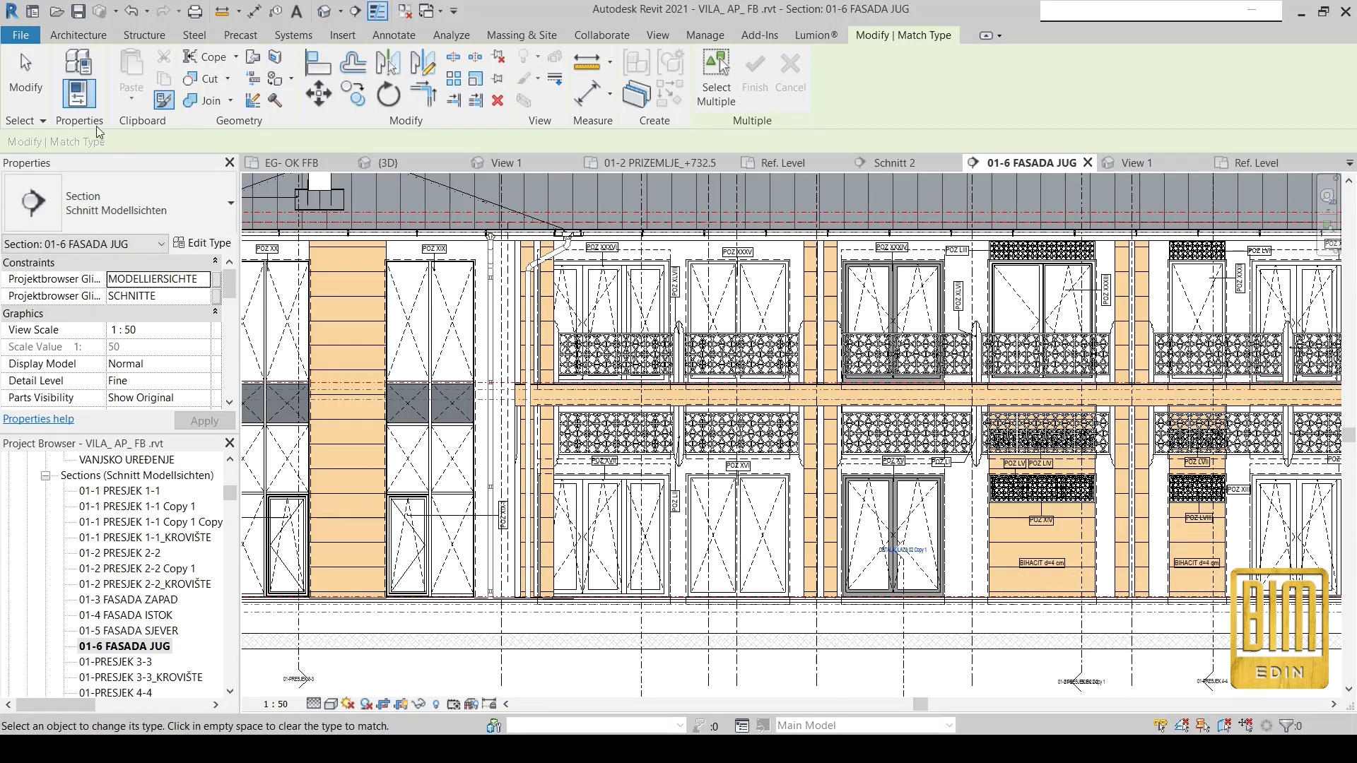
{"action": "left_click", "coordinate": [25, 69]}
{"action": "scroll", "coordinate": [718, 462], "scroll_direction": "down", "scroll_amount": 2}
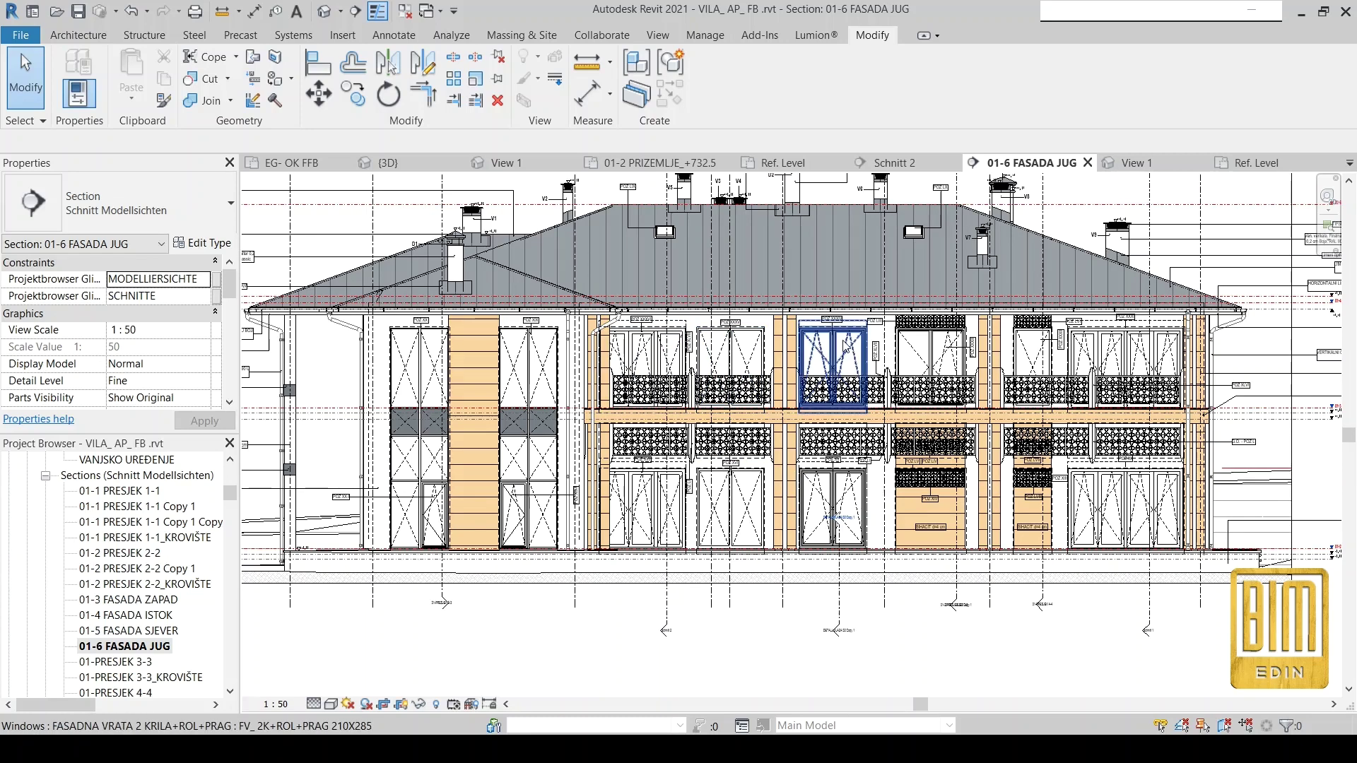
Copy the 00 REŠETKA material from a door type into the window's MATERIJAL REŠETKE 2.
{"action": "left_click", "coordinate": [834, 364]}
{"action": "left_click", "coordinate": [203, 242]}
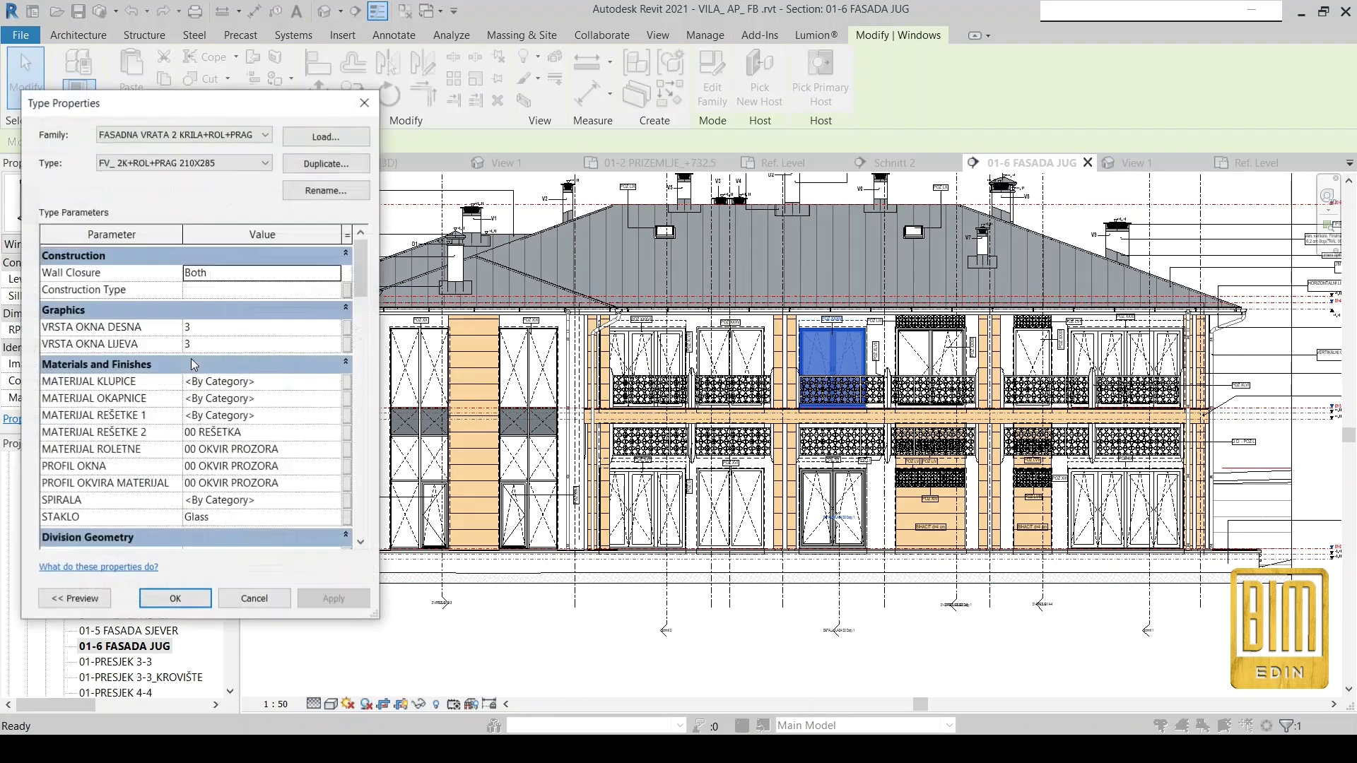
{"action": "left_click", "coordinate": [271, 433]}
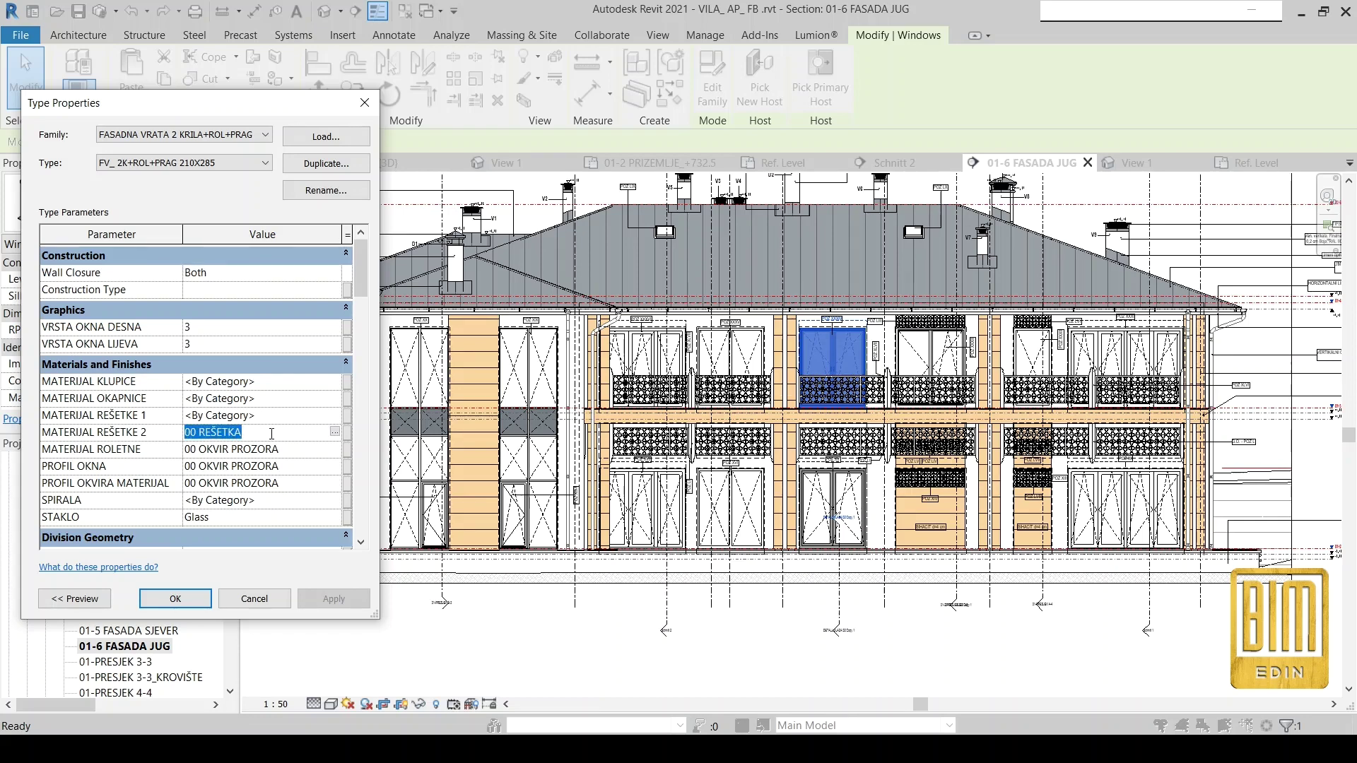
{"action": "left_click", "coordinate": [363, 102]}
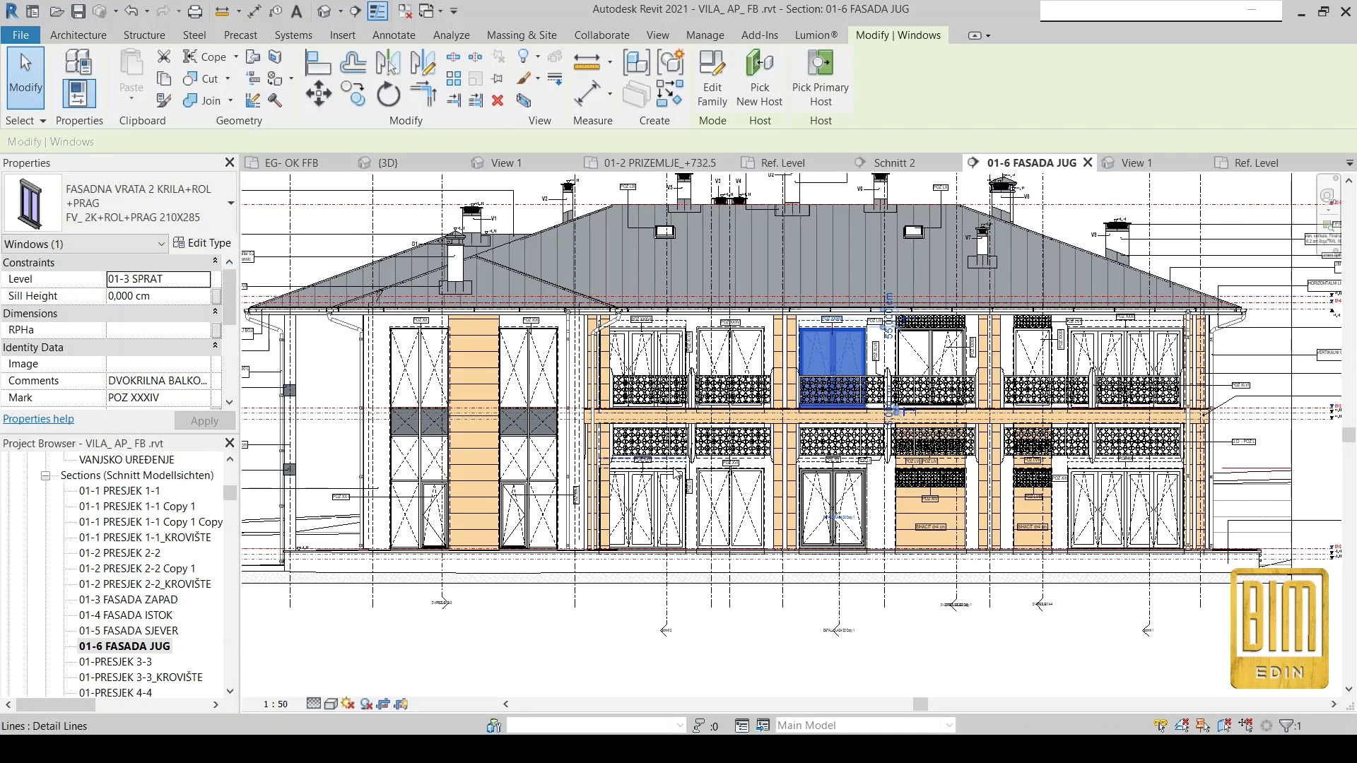
{"action": "left_click", "coordinate": [212, 242]}
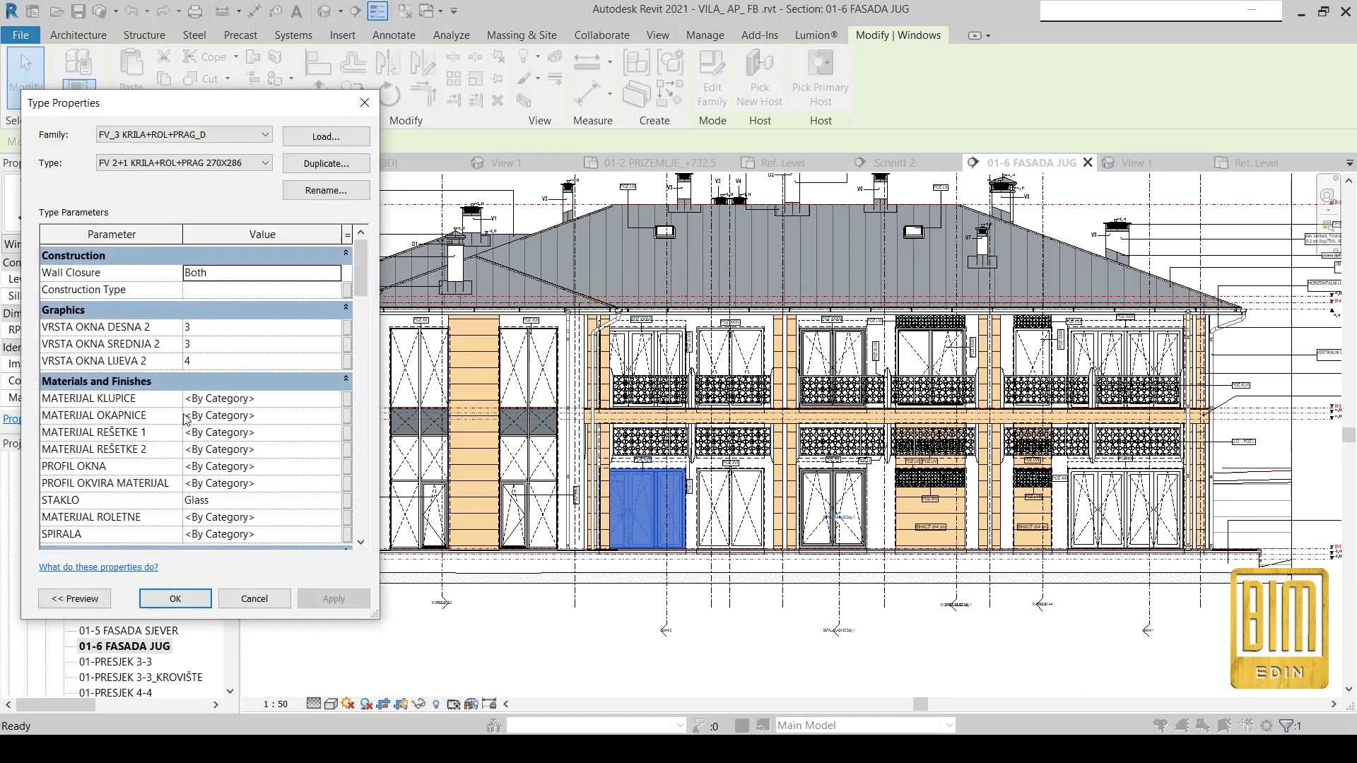
{"action": "left_click", "coordinate": [301, 452]}
{"action": "type", "text": "00 REŠETKA"}
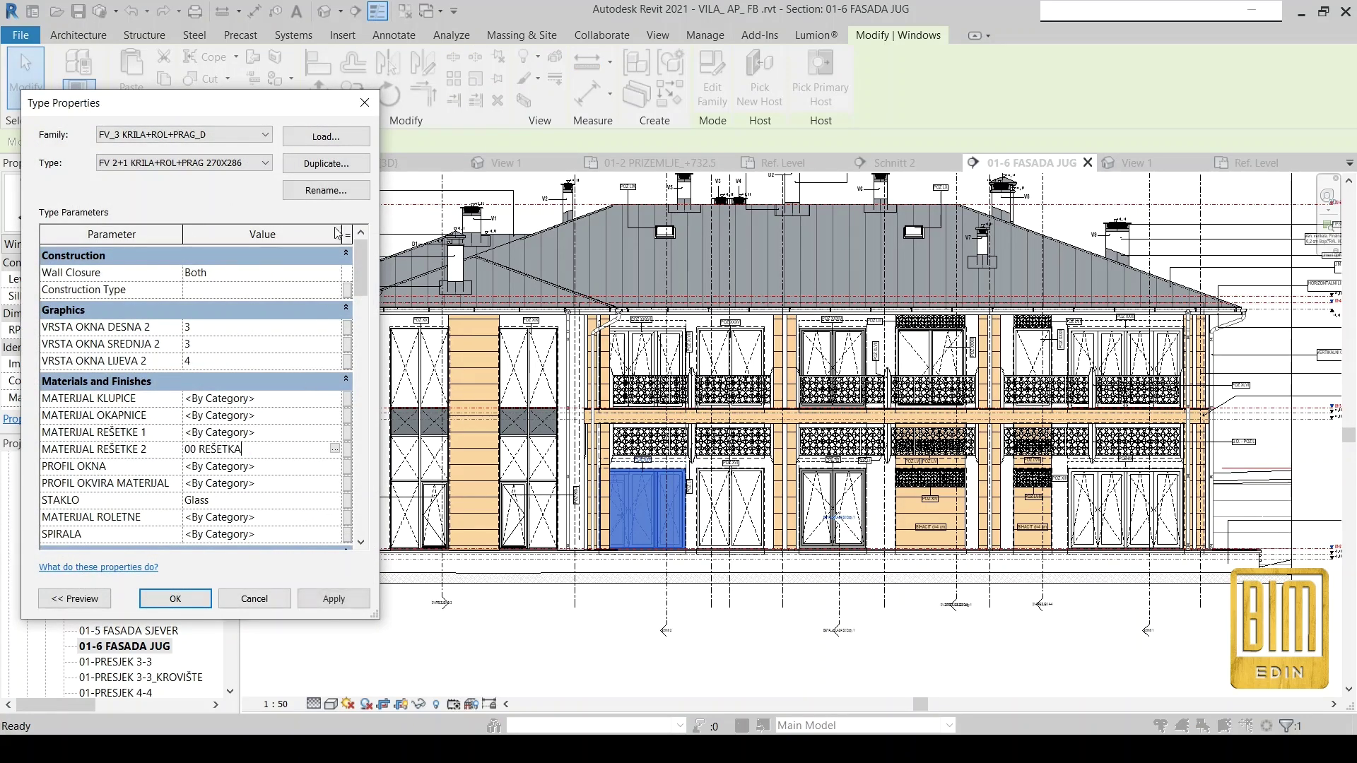
{"action": "left_click", "coordinate": [175, 598]}
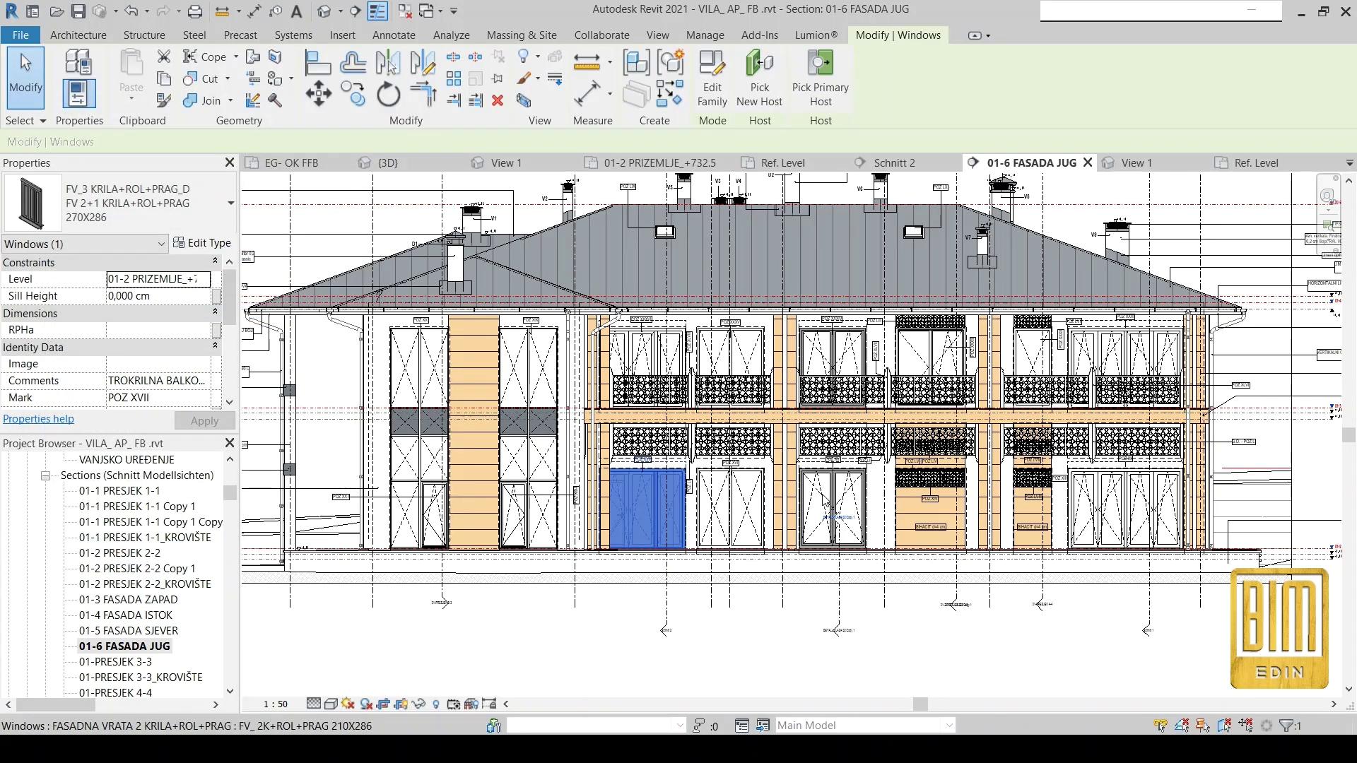
Copy the 00 OKVIR PROZORA material name from the neighbouring ground-floor door's type.
{"action": "left_click", "coordinate": [826, 502]}
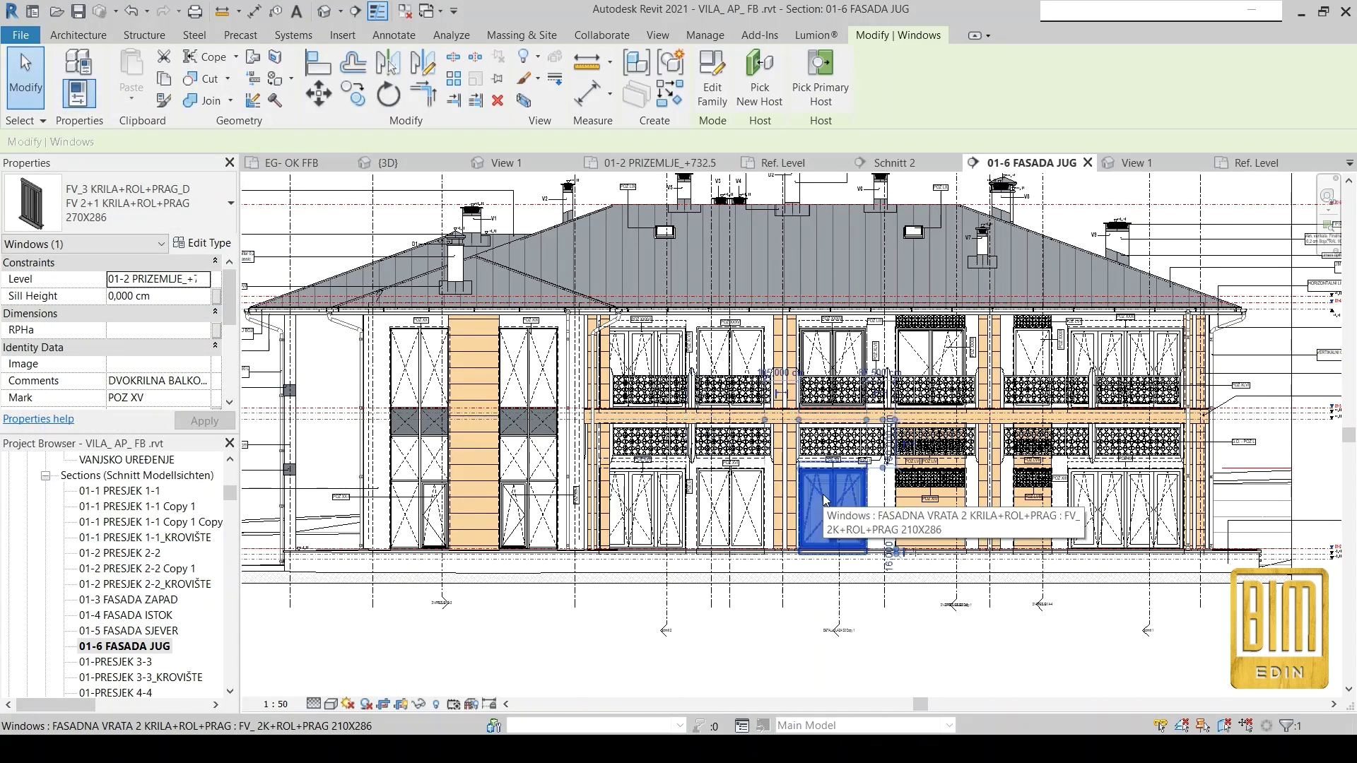
{"action": "left_click", "coordinate": [204, 243]}
{"action": "left_click", "coordinate": [296, 449]}
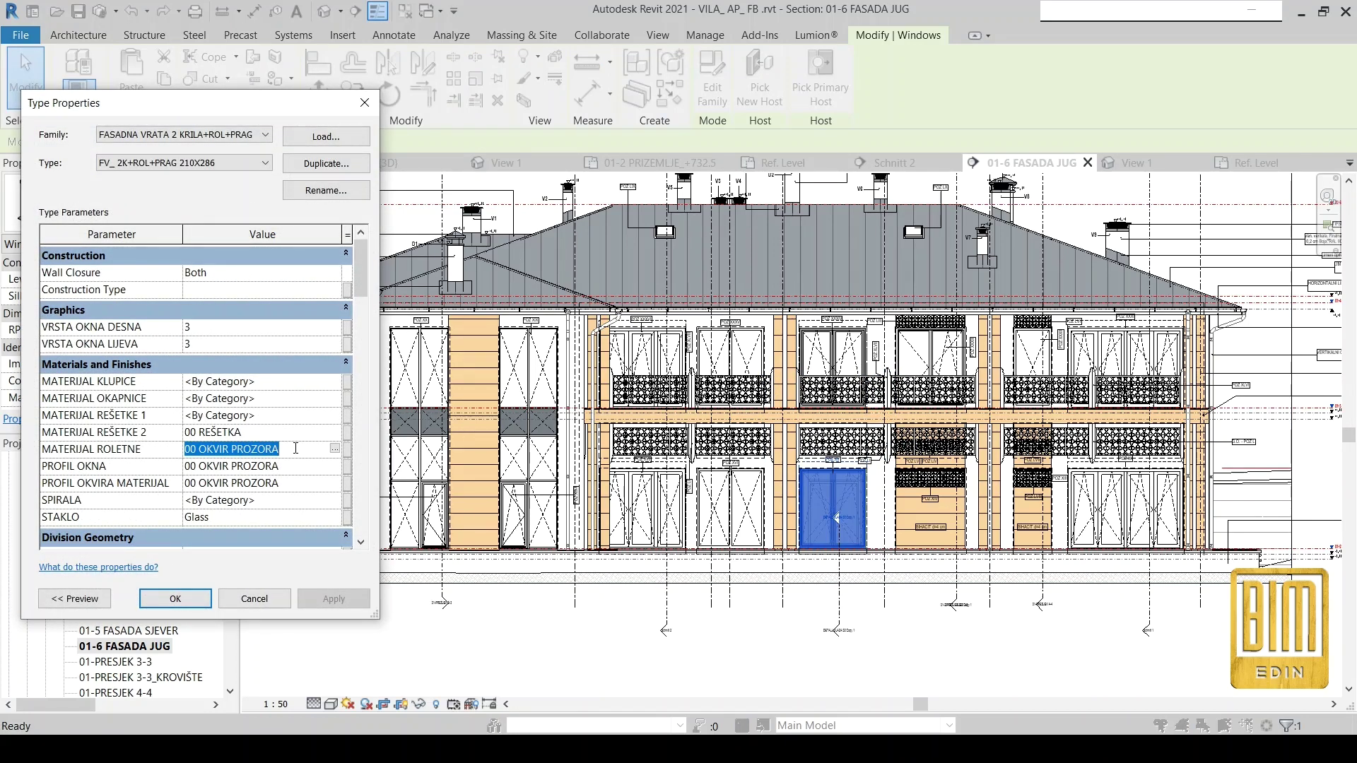
{"action": "left_click", "coordinate": [364, 104]}
{"action": "left_click", "coordinate": [646, 508]}
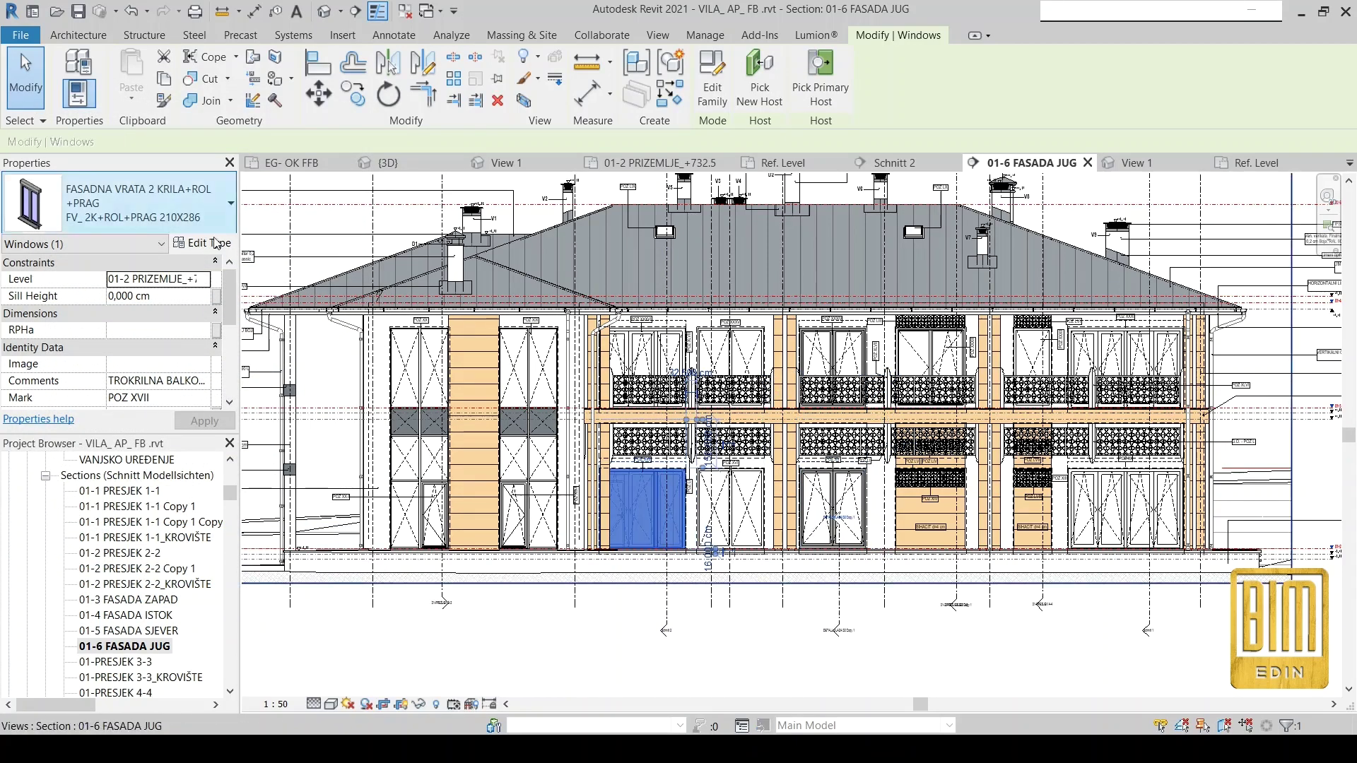
{"action": "left_click", "coordinate": [205, 243]}
Set PROFIL OKNA, PROFIL OKVIRA MATERIJAL and MATERIJAL ROLETNE to 00 OKVIR PROZORA and apply.
{"action": "scroll", "coordinate": [235, 503], "scroll_direction": "down", "scroll_amount": 5}
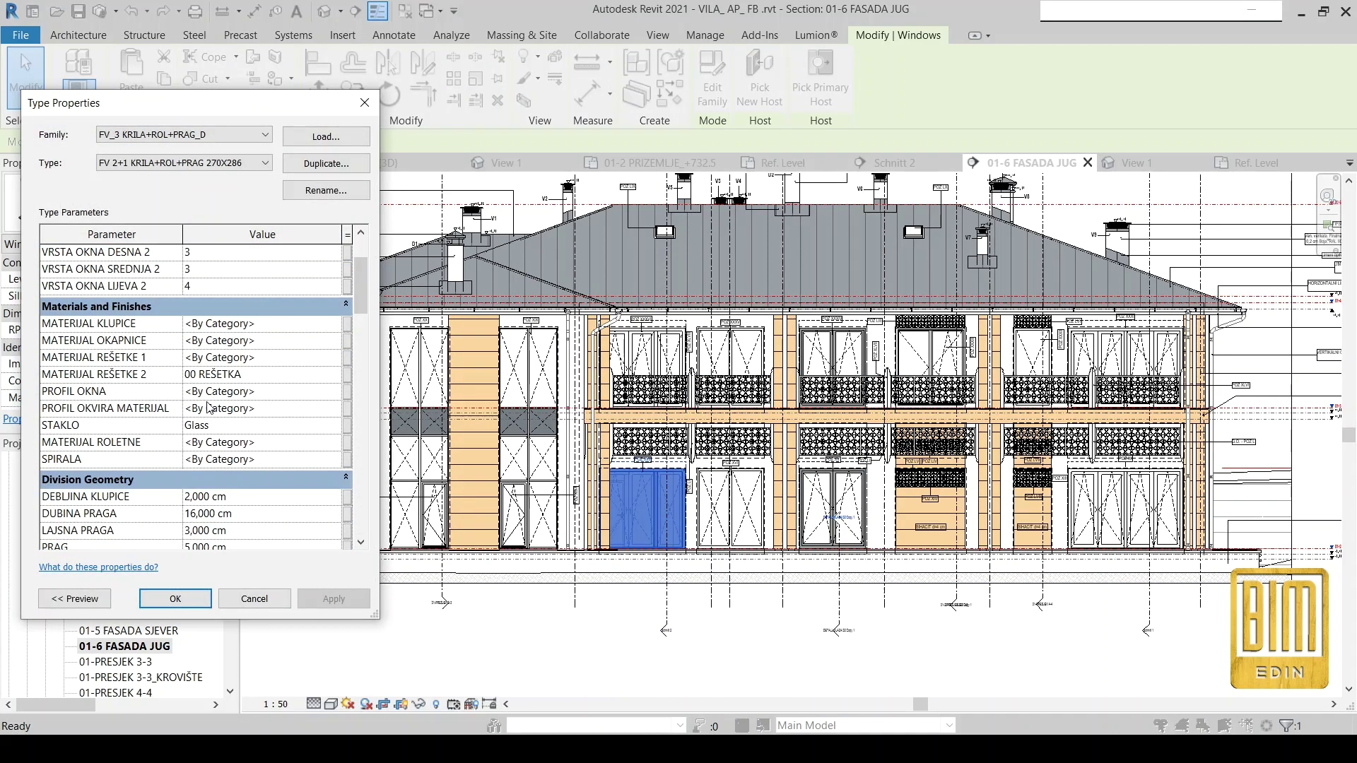
{"action": "left_click", "coordinate": [265, 392]}
{"action": "type", "text": "00 OKVIR PROZORA"}
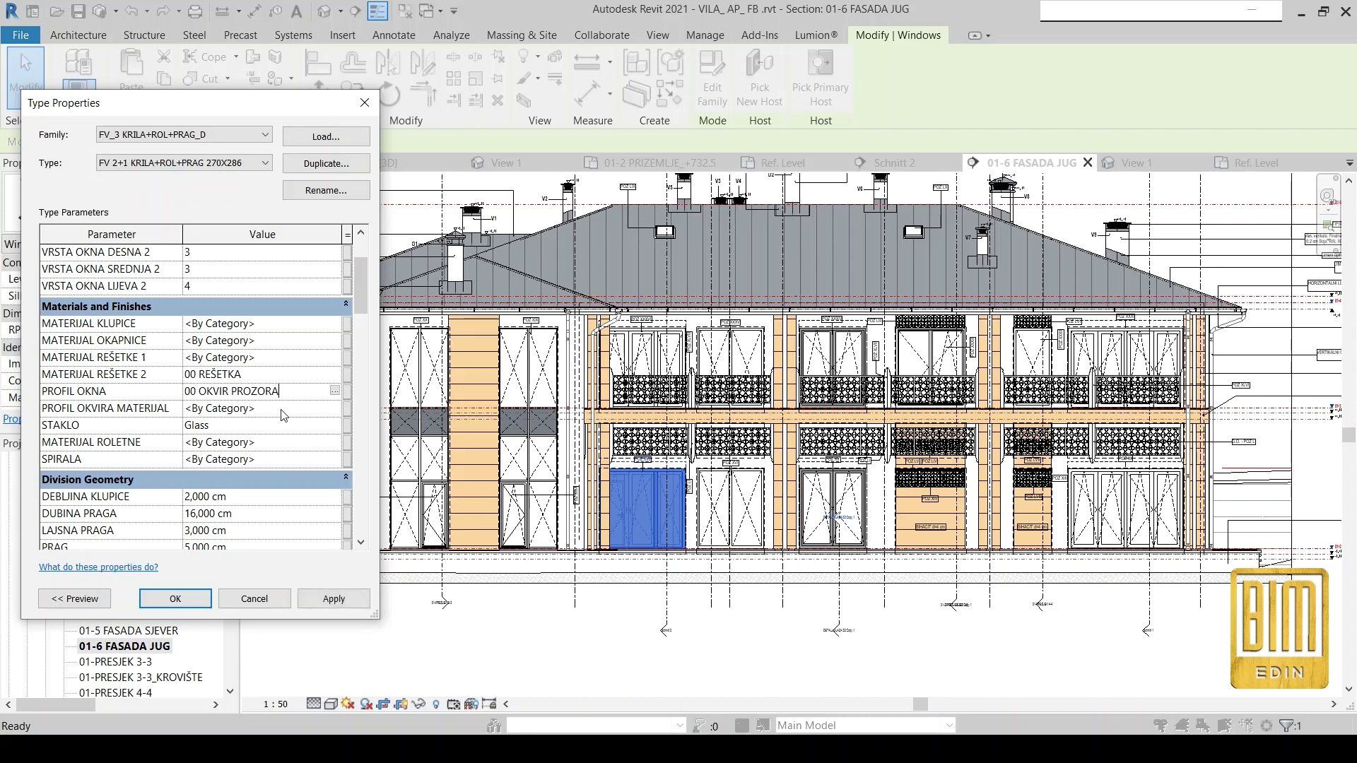
{"action": "left_click", "coordinate": [283, 409]}
{"action": "type", "text": "00 OKVIR PROZORA"}
{"action": "left_click", "coordinate": [279, 444]}
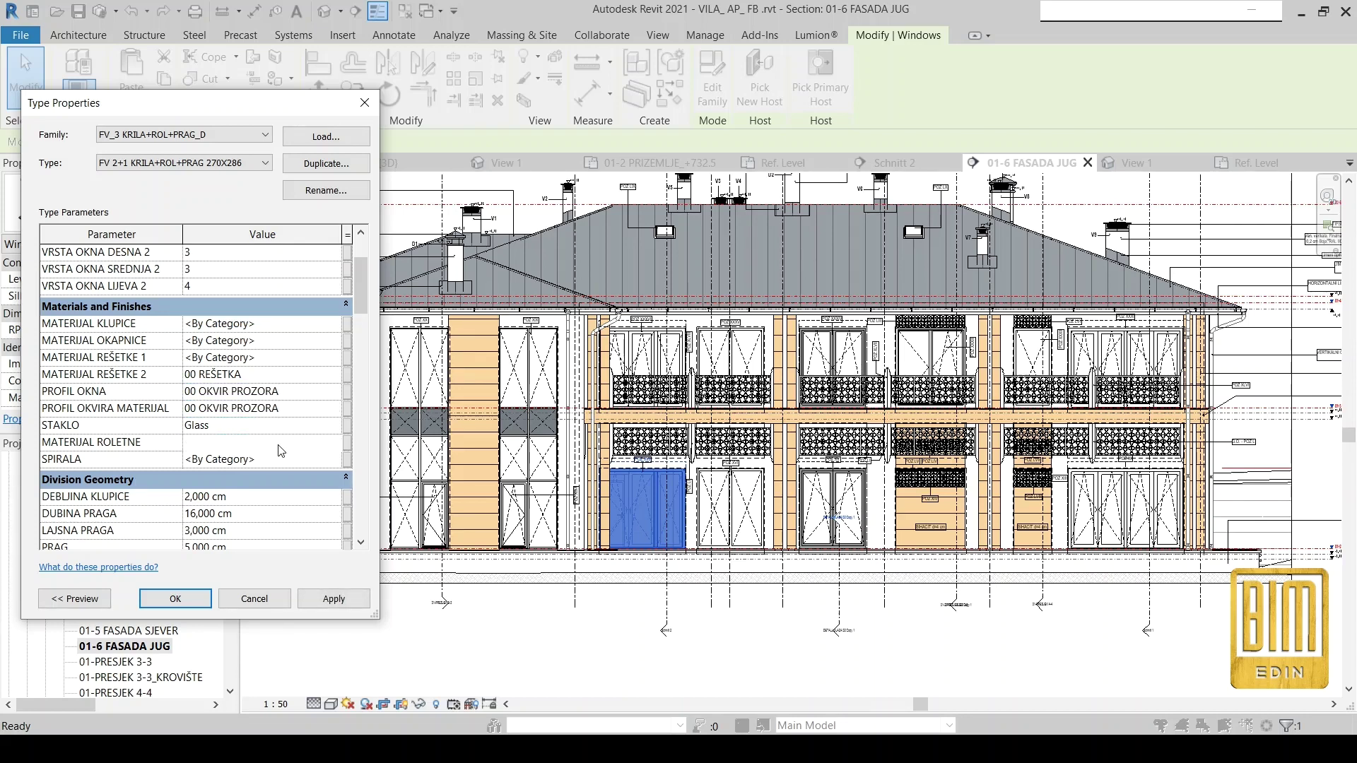
{"action": "type", "text": "00 OKVIR PROZORA"}
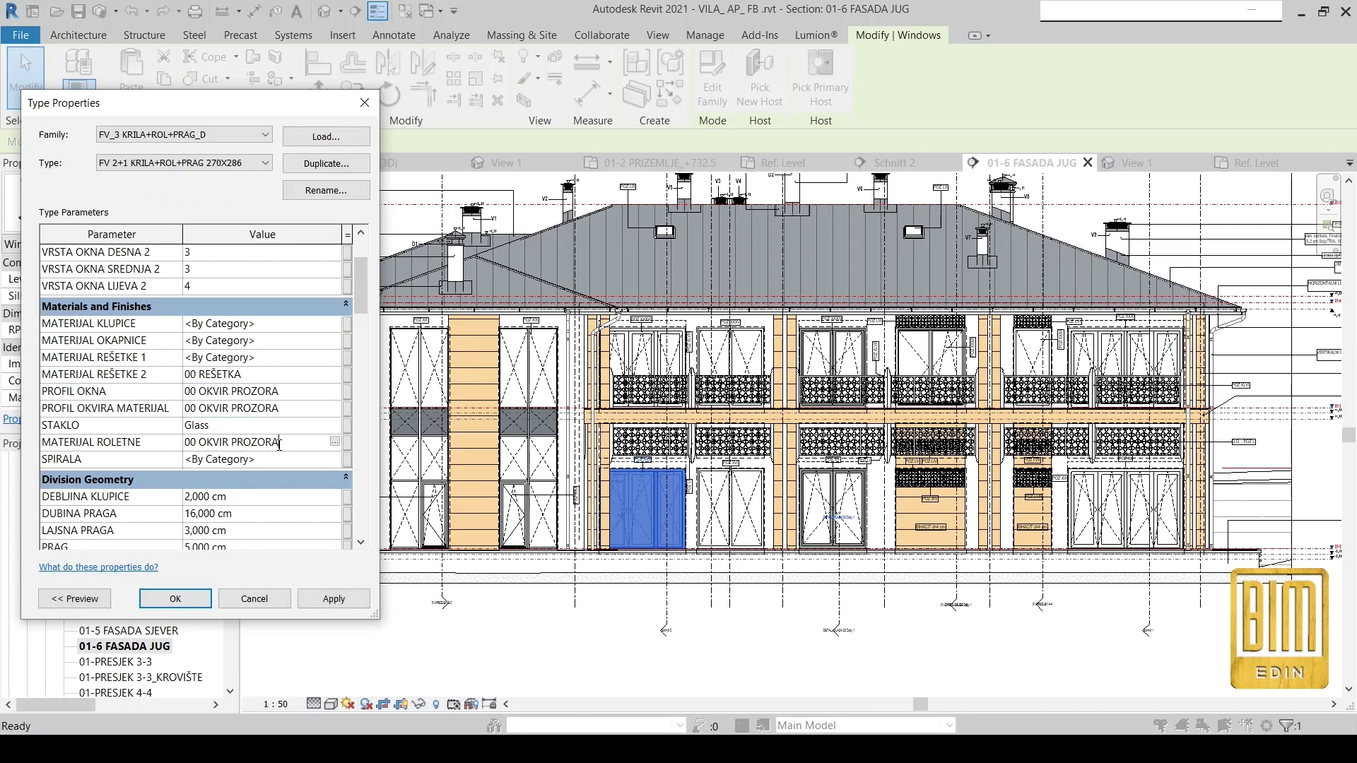
{"action": "left_click", "coordinate": [329, 606]}
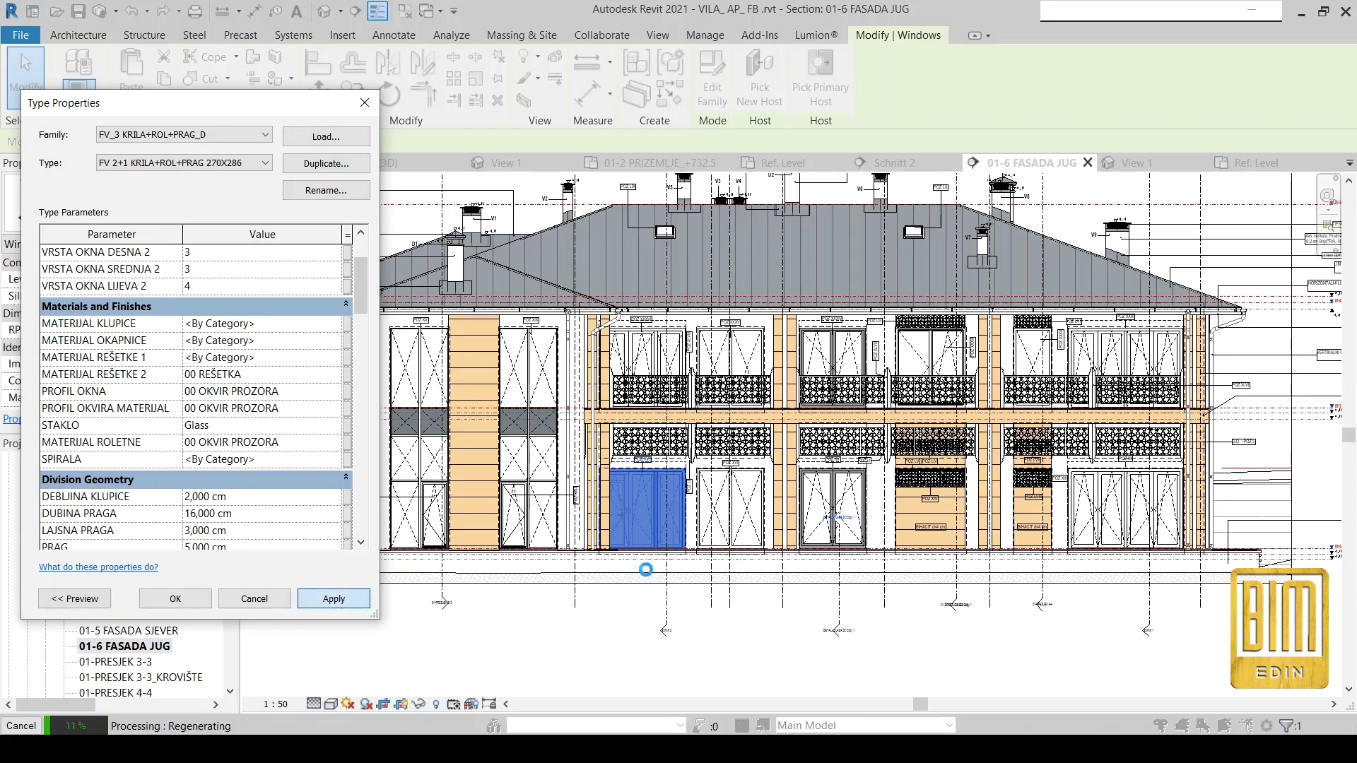
{"action": "key", "text": "Escape"}
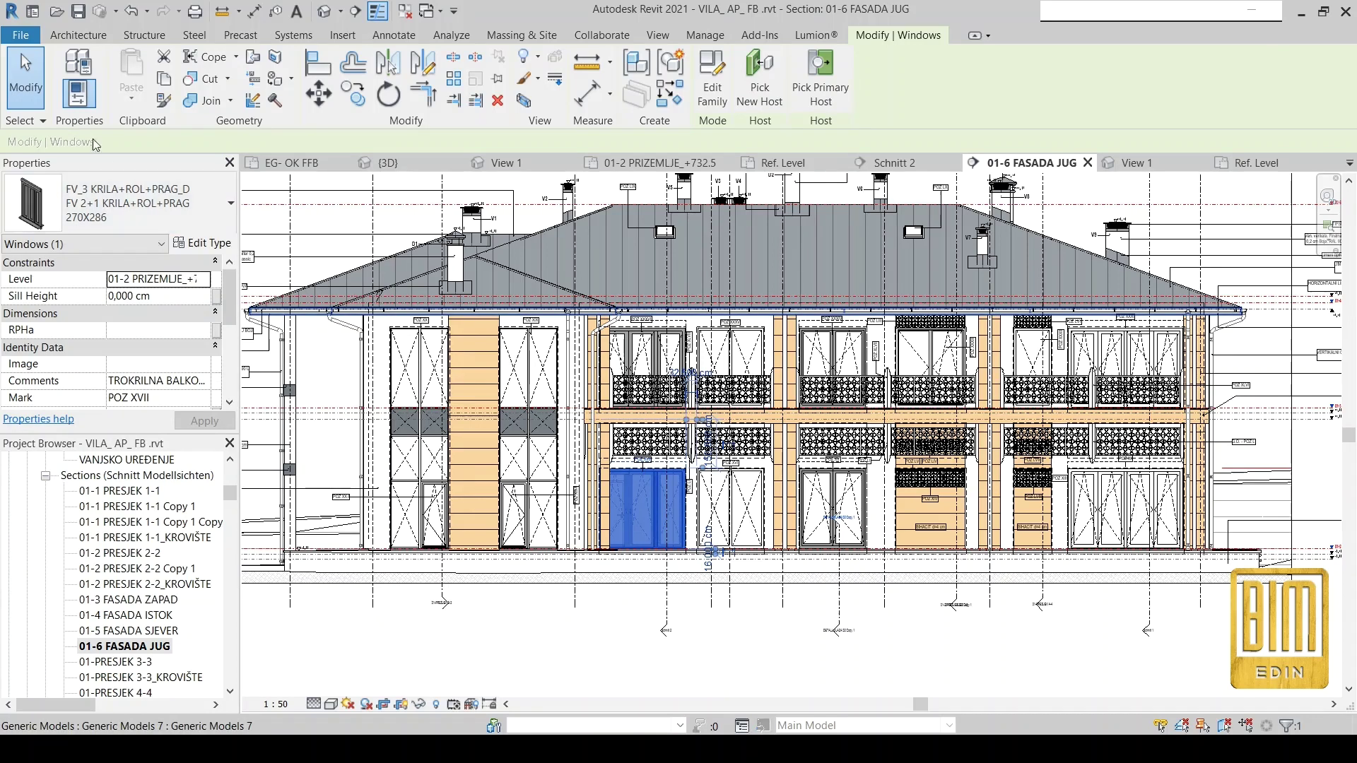
On the lower-right four-sash window type, set PROFIL OKNA, PROFIL OKVIRA MATERIJAL and MATERIJAL ROLETNE to 00 OKVIR PROZORA.
{"action": "key", "text": "Escape"}
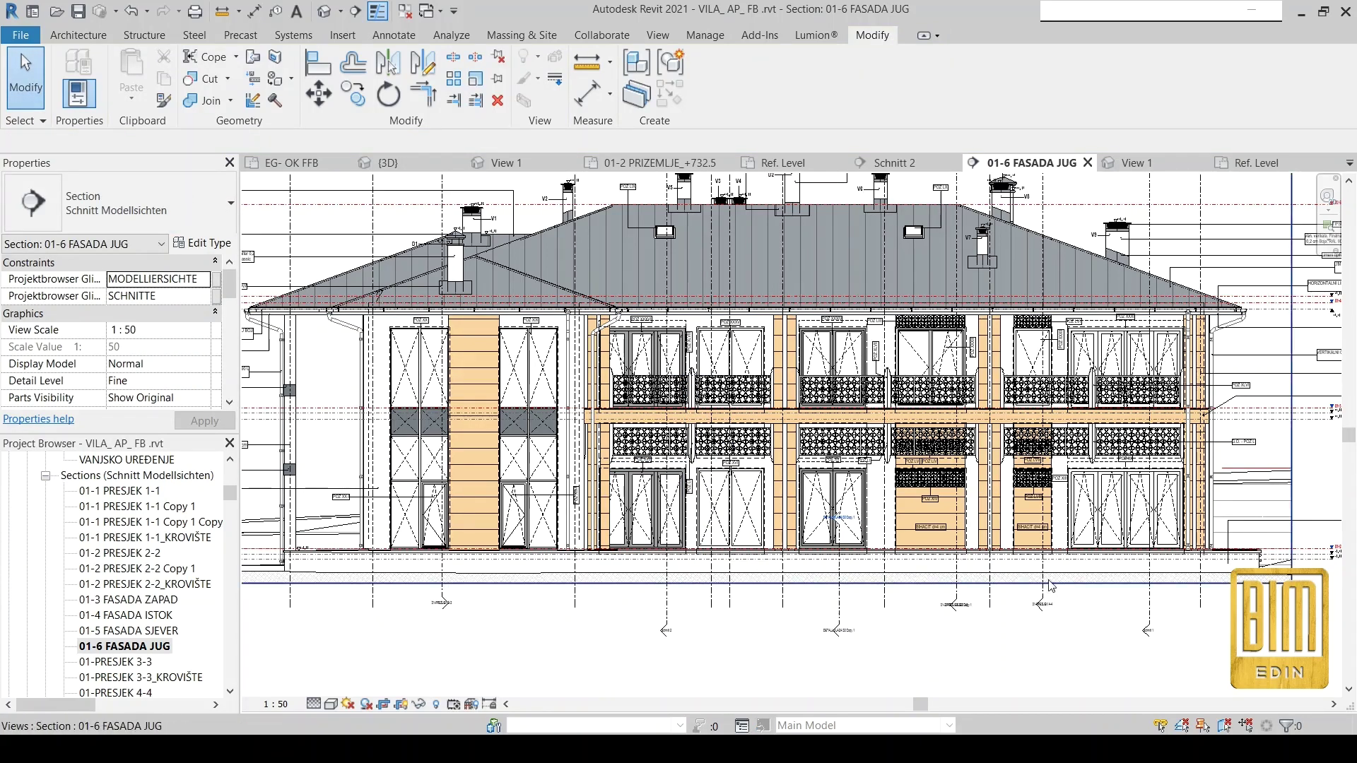
{"action": "left_click", "coordinate": [1123, 509]}
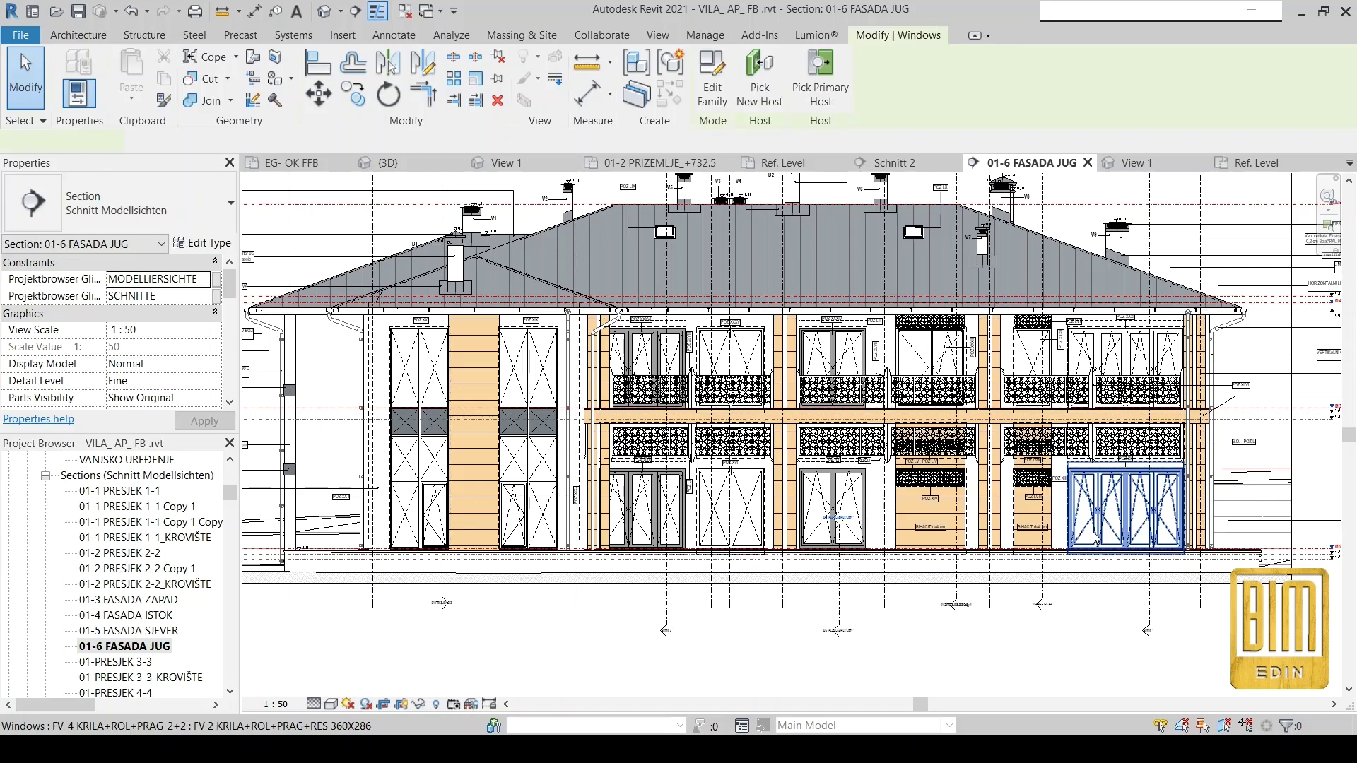
{"action": "left_click", "coordinate": [202, 243]}
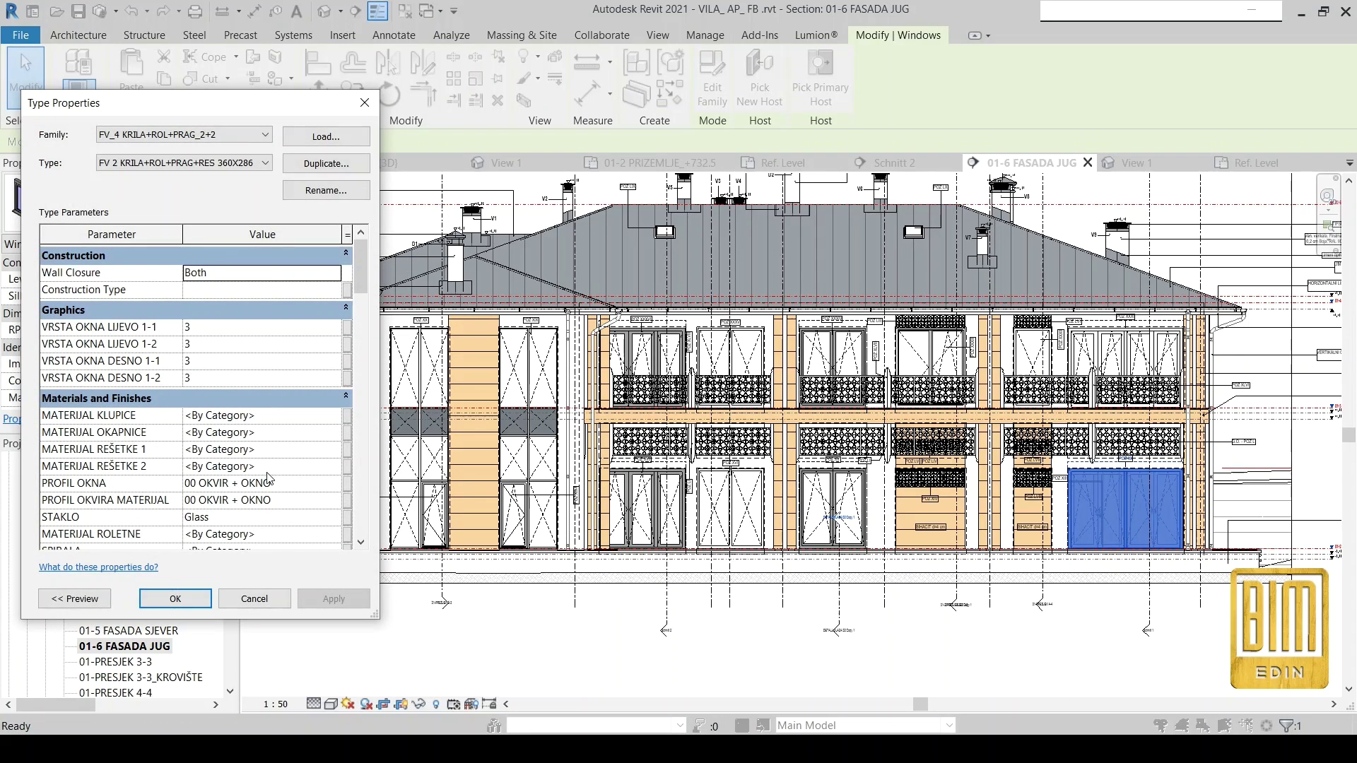
{"action": "scroll", "coordinate": [276, 484], "scroll_direction": "down", "scroll_amount": 1}
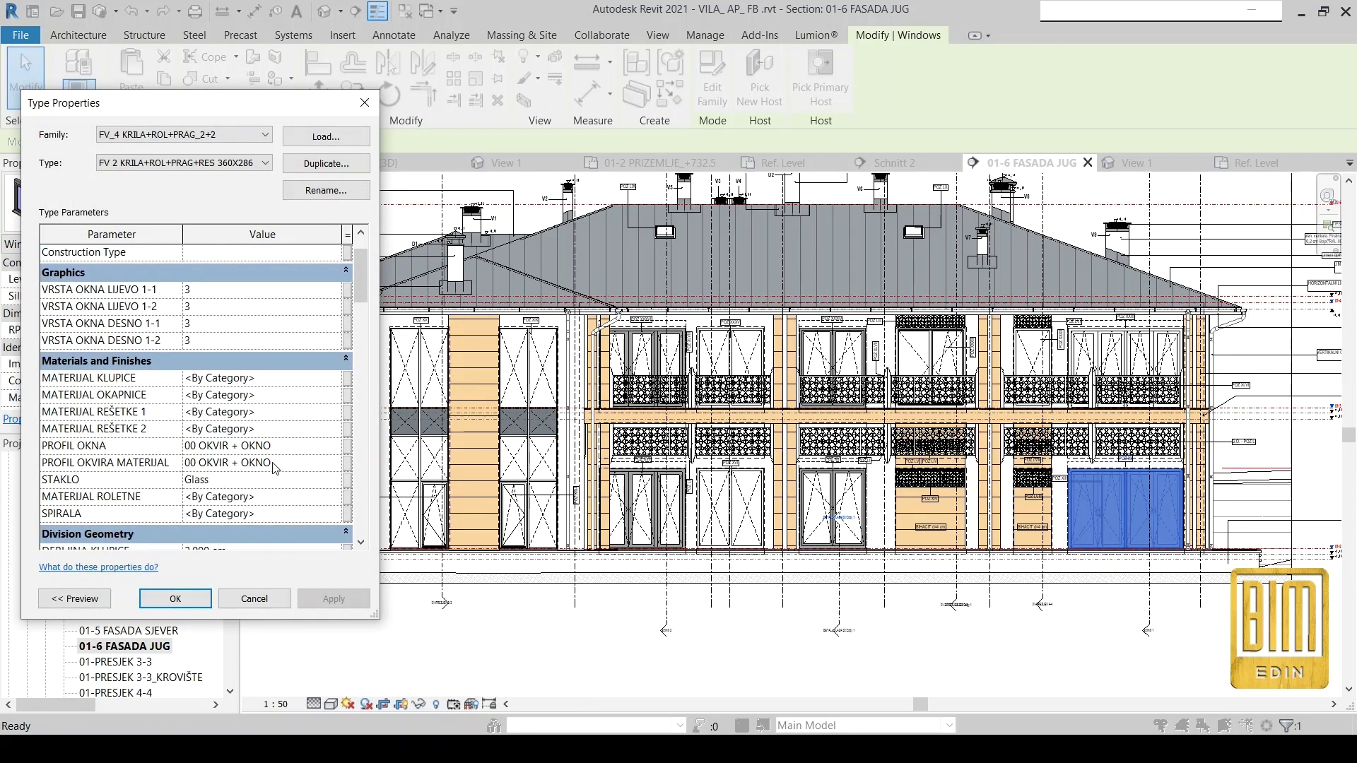
{"action": "left_click", "coordinate": [289, 446]}
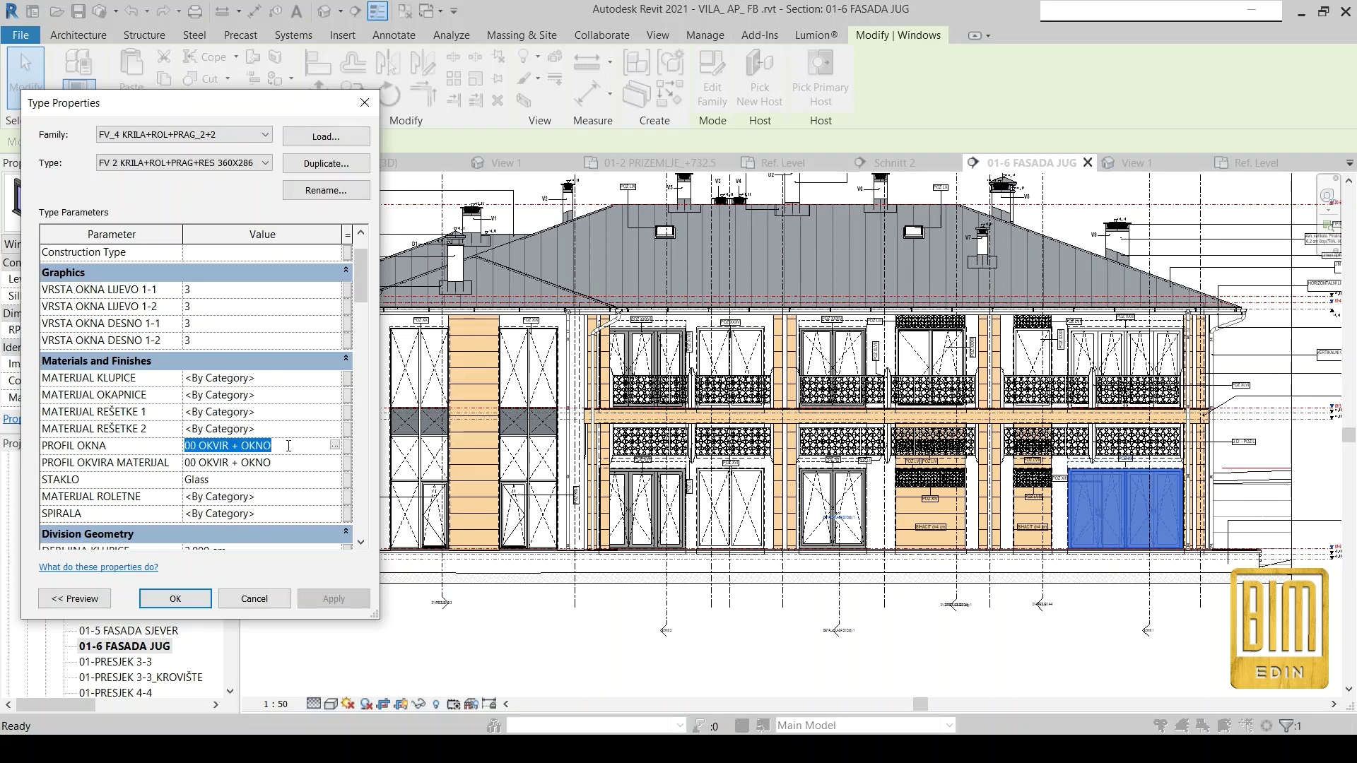
{"action": "type", "text": "00 OKVIR PROZORA"}
{"action": "left_click", "coordinate": [297, 464]}
{"action": "type", "text": "00 OKVIR PROZORA"}
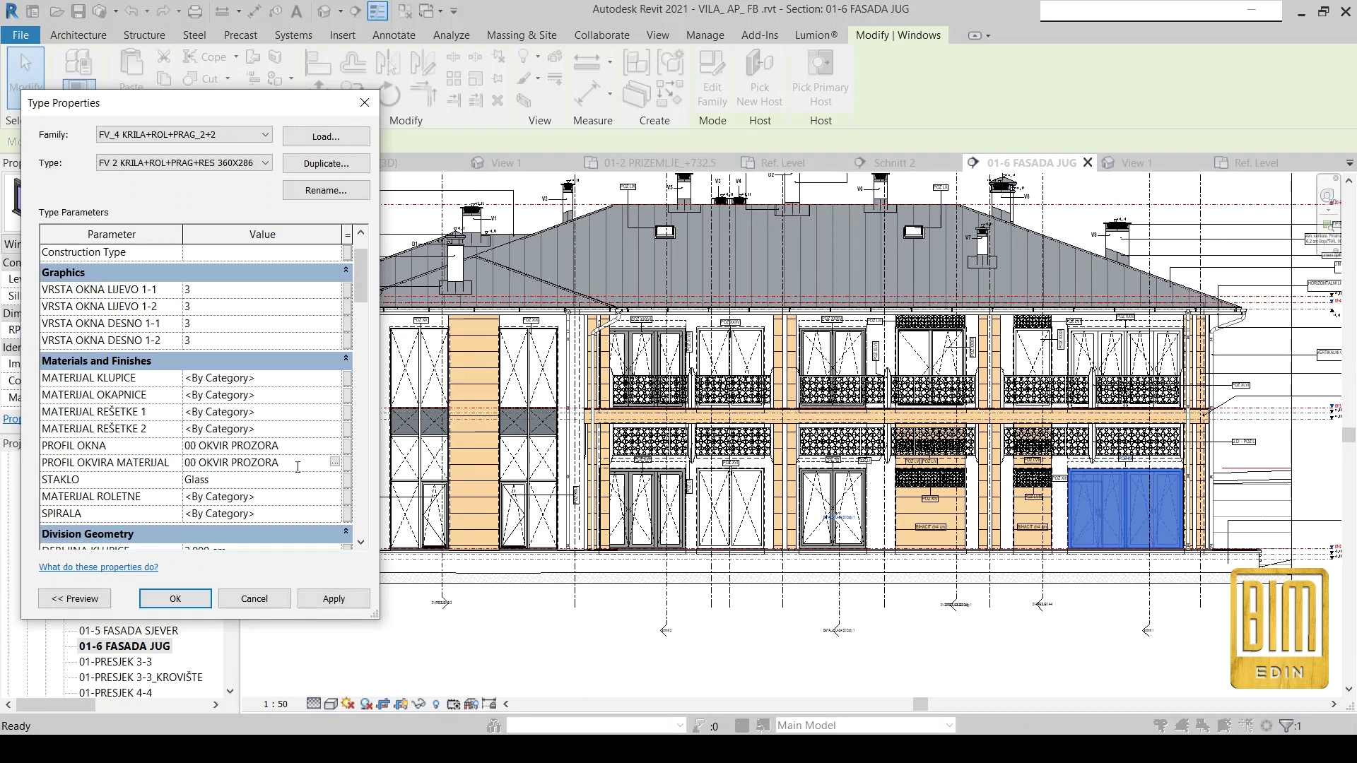
{"action": "left_click", "coordinate": [284, 499]}
{"action": "type", "text": "00 OKVIR PROZORA"}
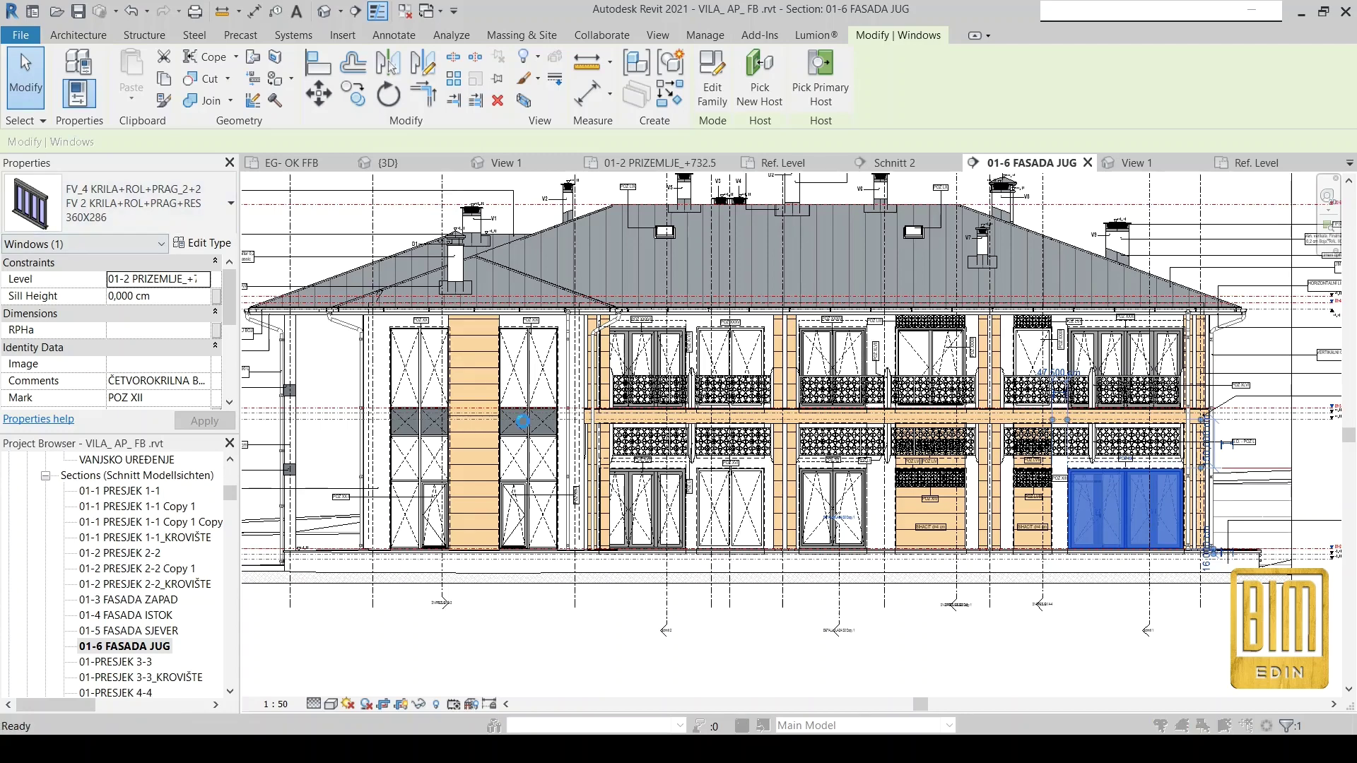
Check the updated villa in the 3D view, then open 01-5 FASADA SJEVER.
{"action": "left_click", "coordinate": [820, 221]}
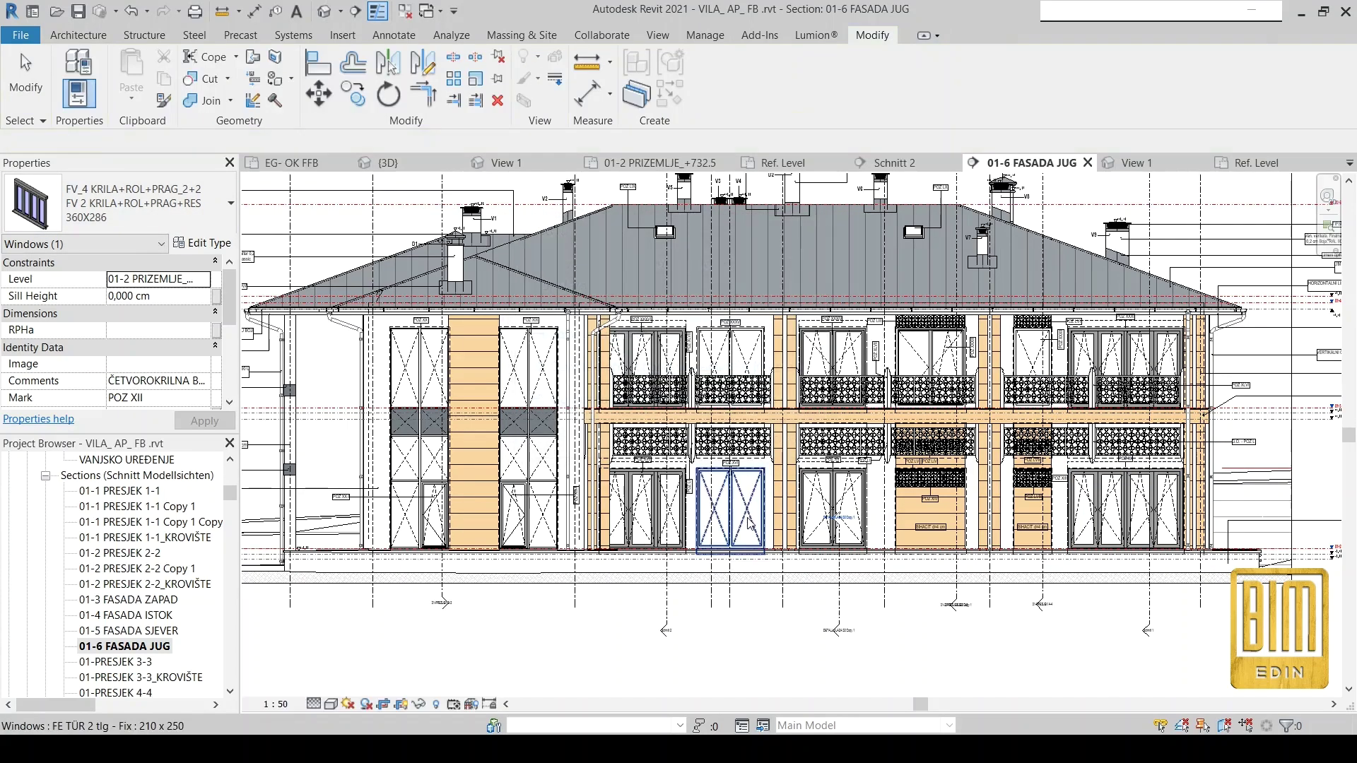
{"action": "left_click", "coordinate": [324, 10]}
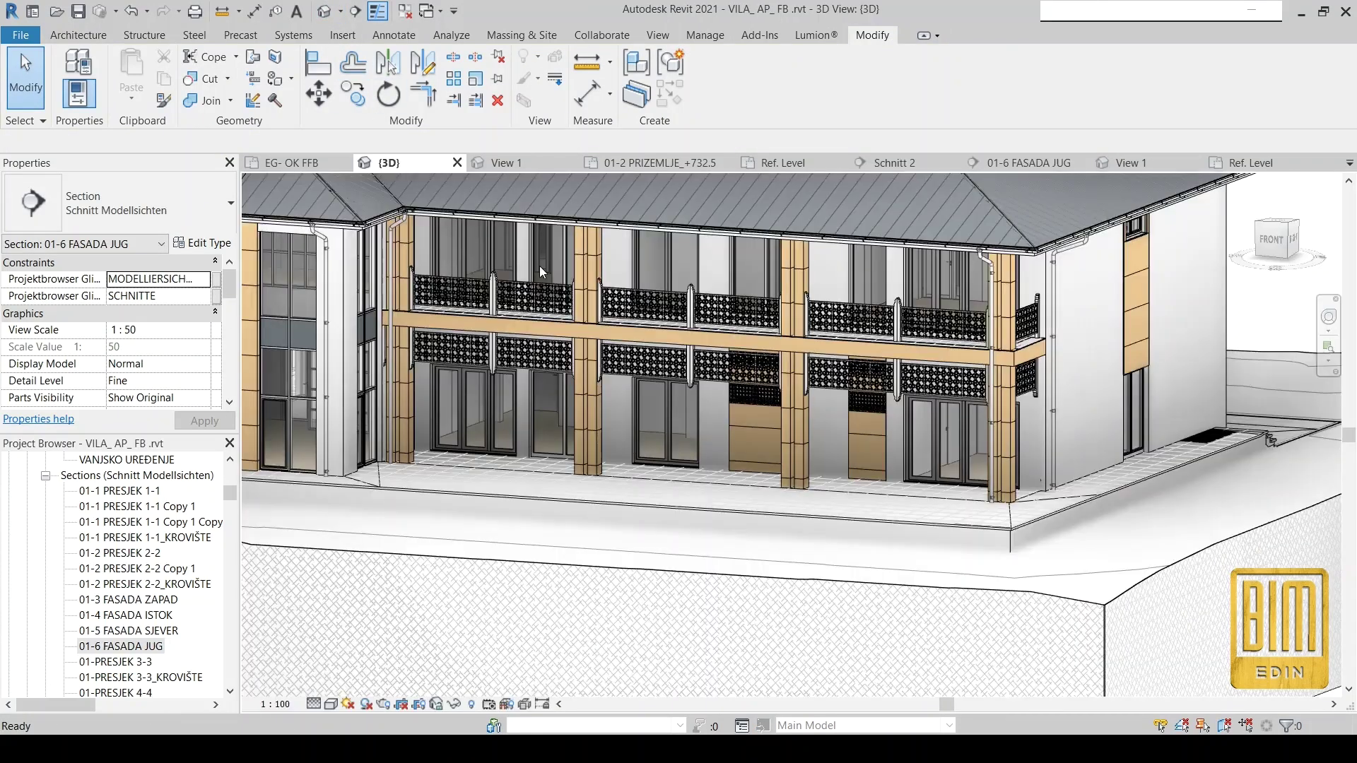
{"action": "scroll", "coordinate": [721, 609], "scroll_direction": "down", "scroll_amount": 2}
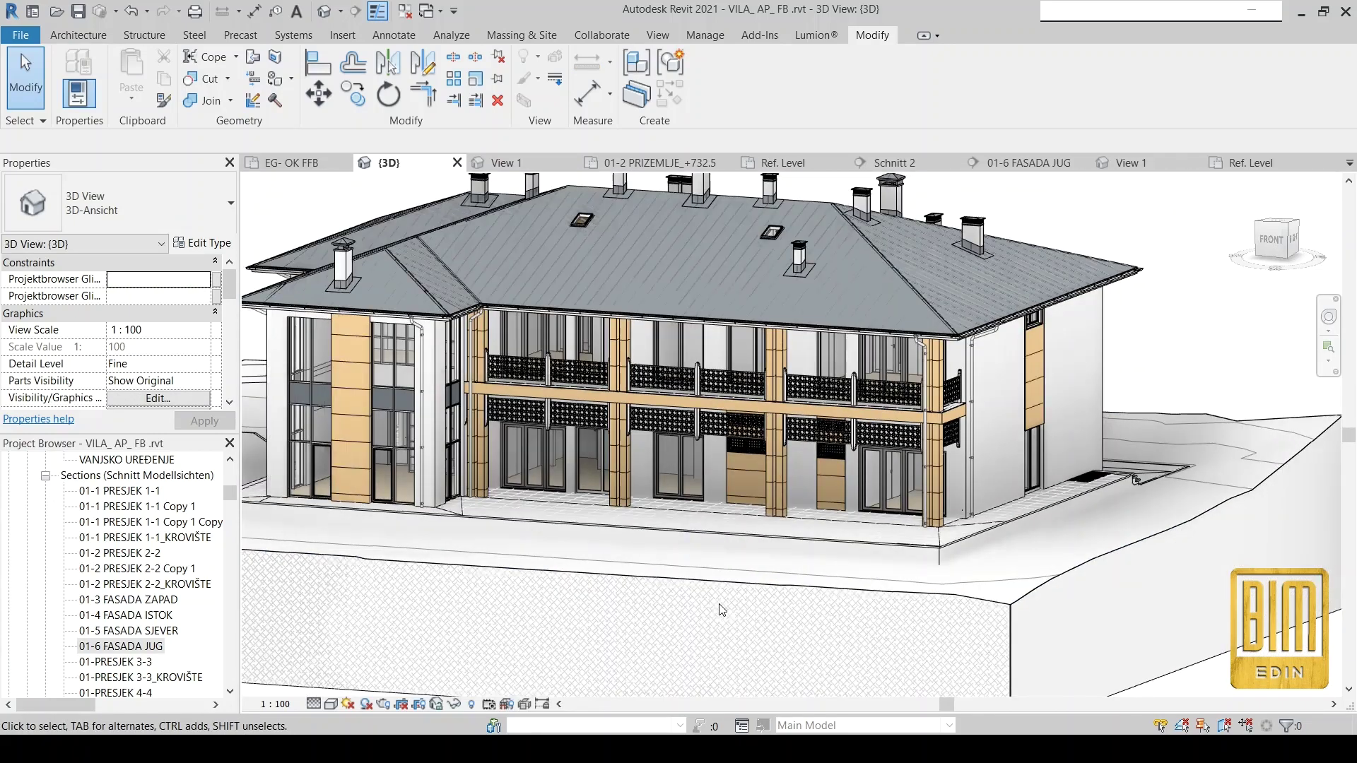
{"action": "mouse_move", "coordinate": [933, 506]}
{"action": "middle_mouse_down", "text": "shift"}
{"action": "mouse_move", "coordinate": [857, 507]}
{"action": "mouse_move", "coordinate": [809, 528]}
{"action": "middle_mouse_up", "text": "shift"}
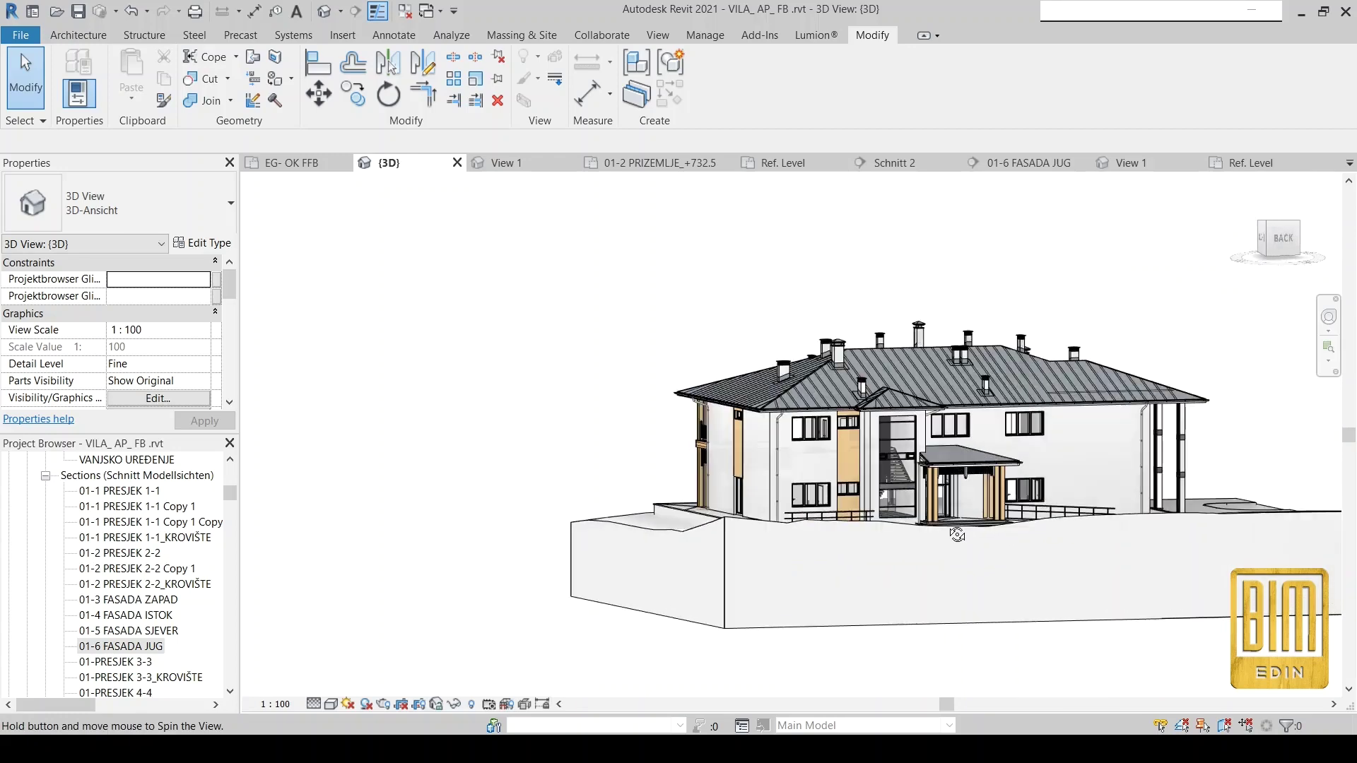
{"action": "scroll", "coordinate": [809, 528], "scroll_direction": "up", "scroll_amount": 2}
{"action": "scroll", "coordinate": [809, 528], "scroll_direction": "up", "scroll_amount": 3}
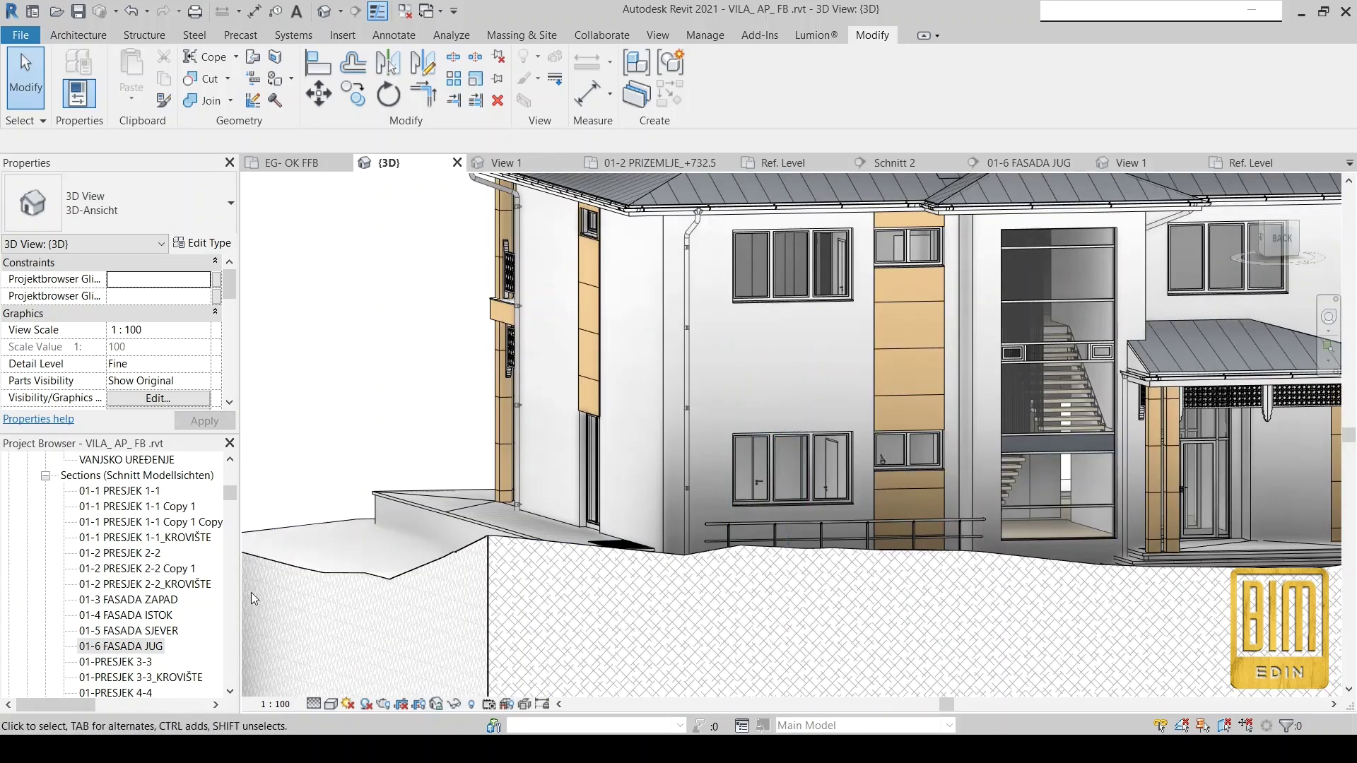
{"action": "left_click", "coordinate": [138, 632]}
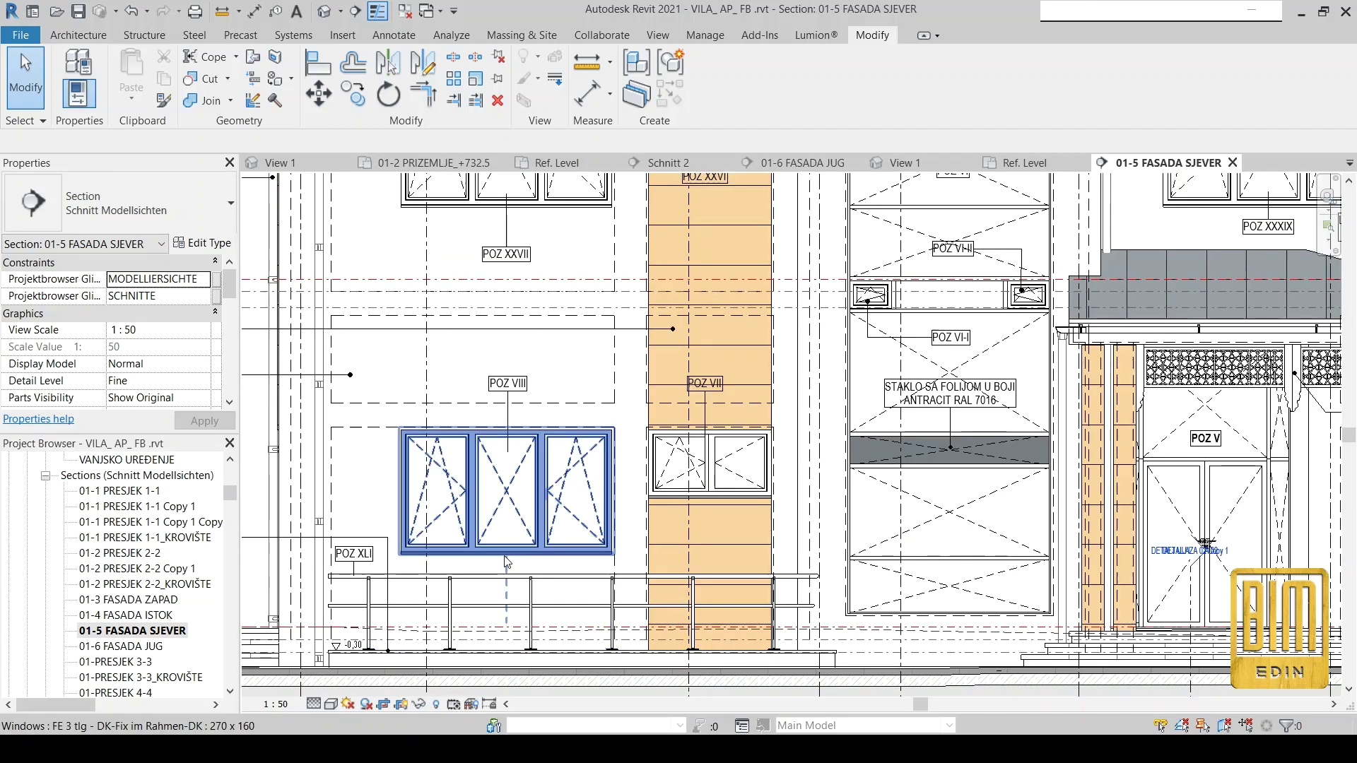
{"action": "scroll", "coordinate": [506, 562], "scroll_direction": "down", "scroll_amount": 2}
{"action": "scroll", "coordinate": [456, 417], "scroll_direction": "down", "scroll_amount": 2}
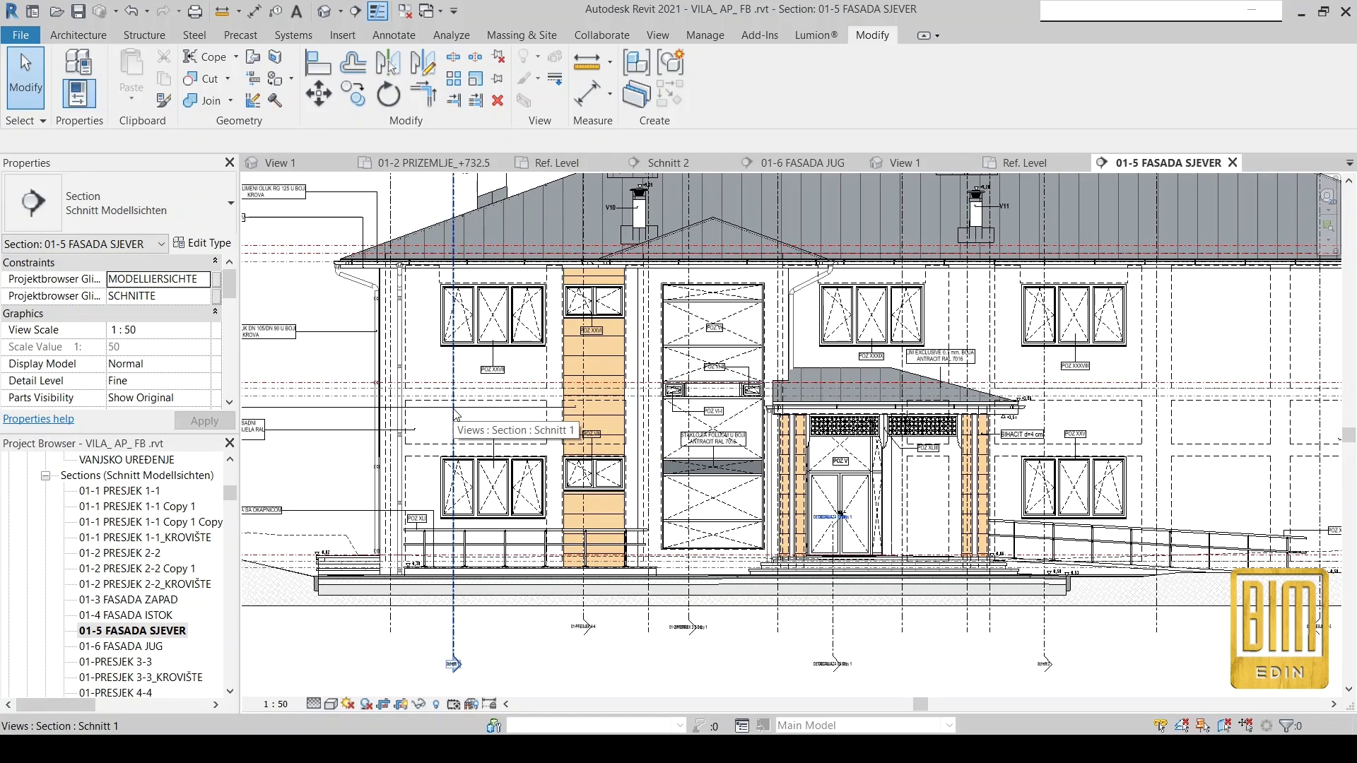
{"action": "scroll", "coordinate": [472, 502], "scroll_direction": "up", "scroll_amount": 2}
{"action": "scroll", "coordinate": [472, 502], "scroll_direction": "up", "scroll_amount": 1}
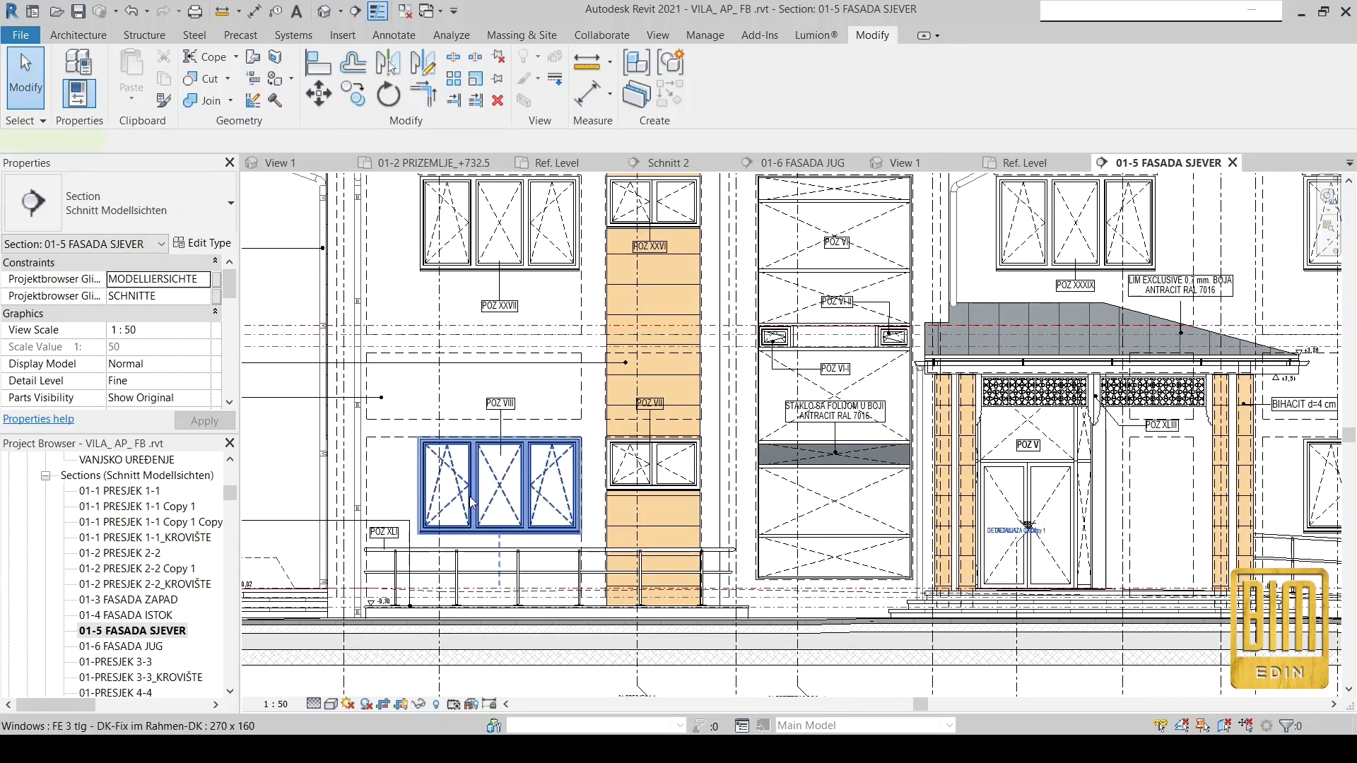
{"action": "left_click", "coordinate": [472, 501]}
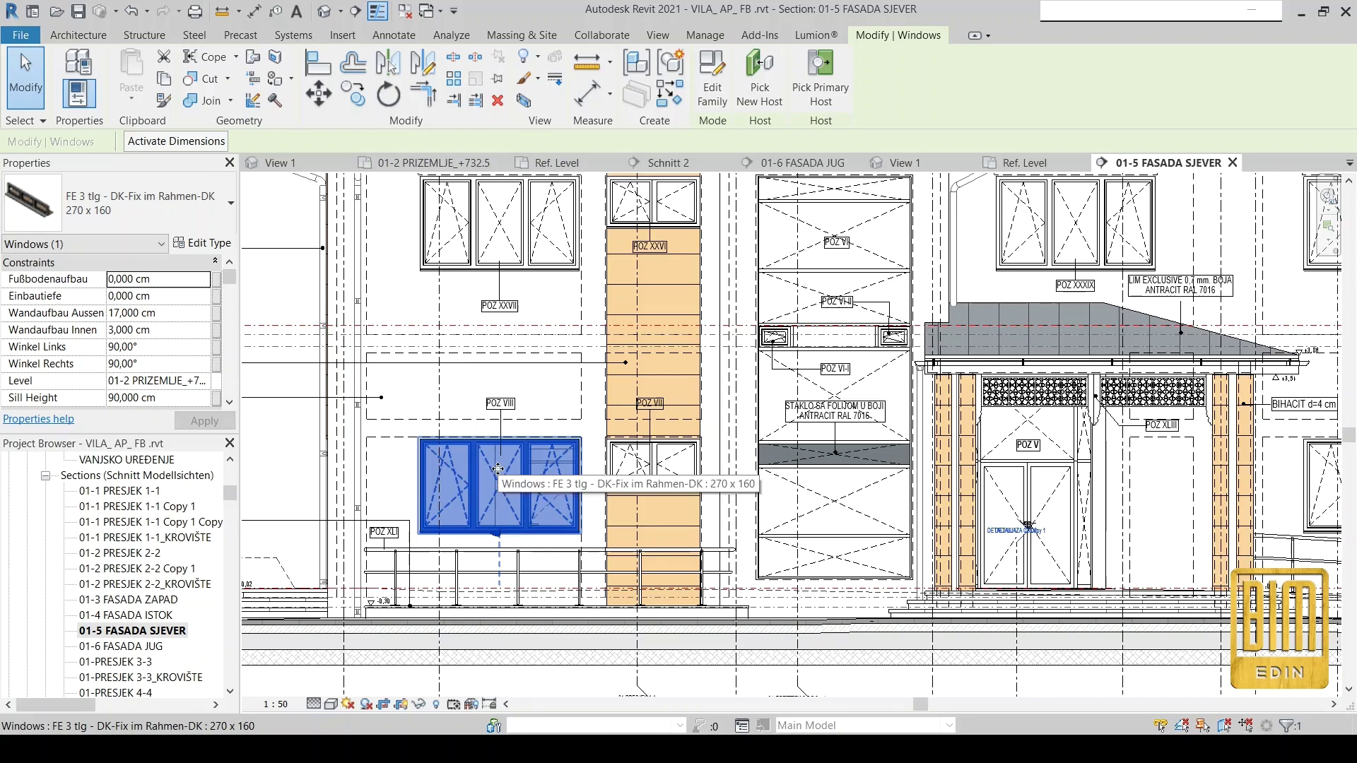
{"action": "left_click", "coordinate": [202, 243]}
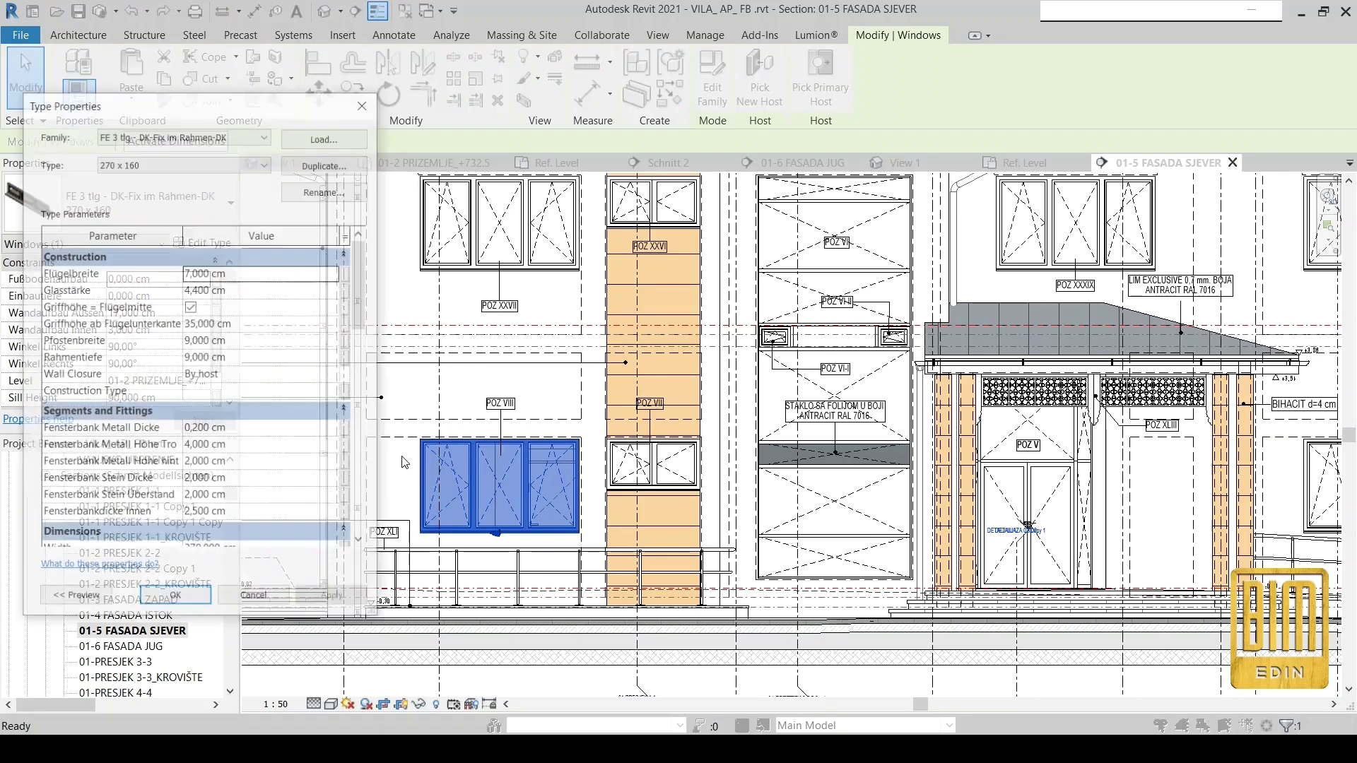
{"action": "left_click", "coordinate": [365, 103]}
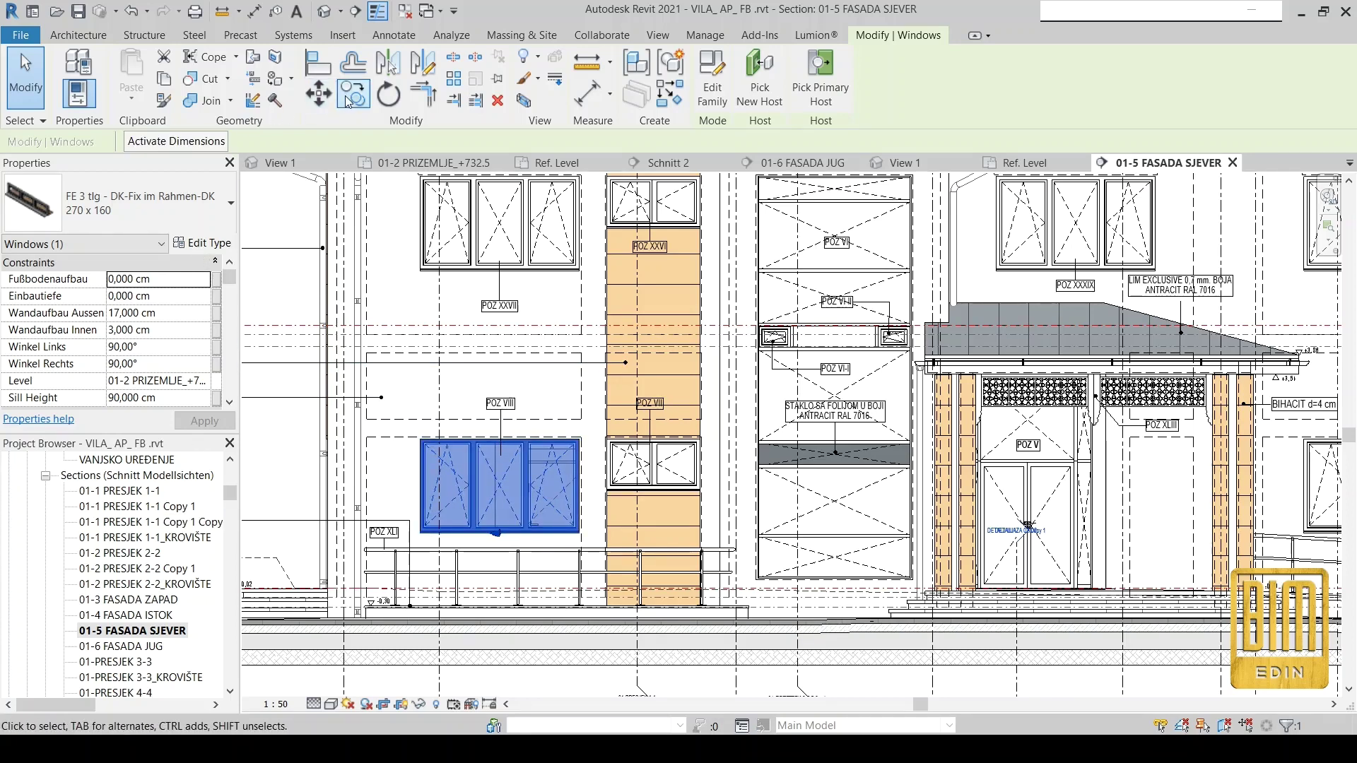
Copy the lower-left window up one floor and make it FV 2+1 KRILA+ROL+PRAG 270X286.
{"action": "left_click_drag", "start_coordinate": [459, 452], "coordinate": [454, 448]}
{"action": "key", "text": "c"}
{"action": "key", "text": "o"}
{"action": "left_click", "coordinate": [495, 495]}
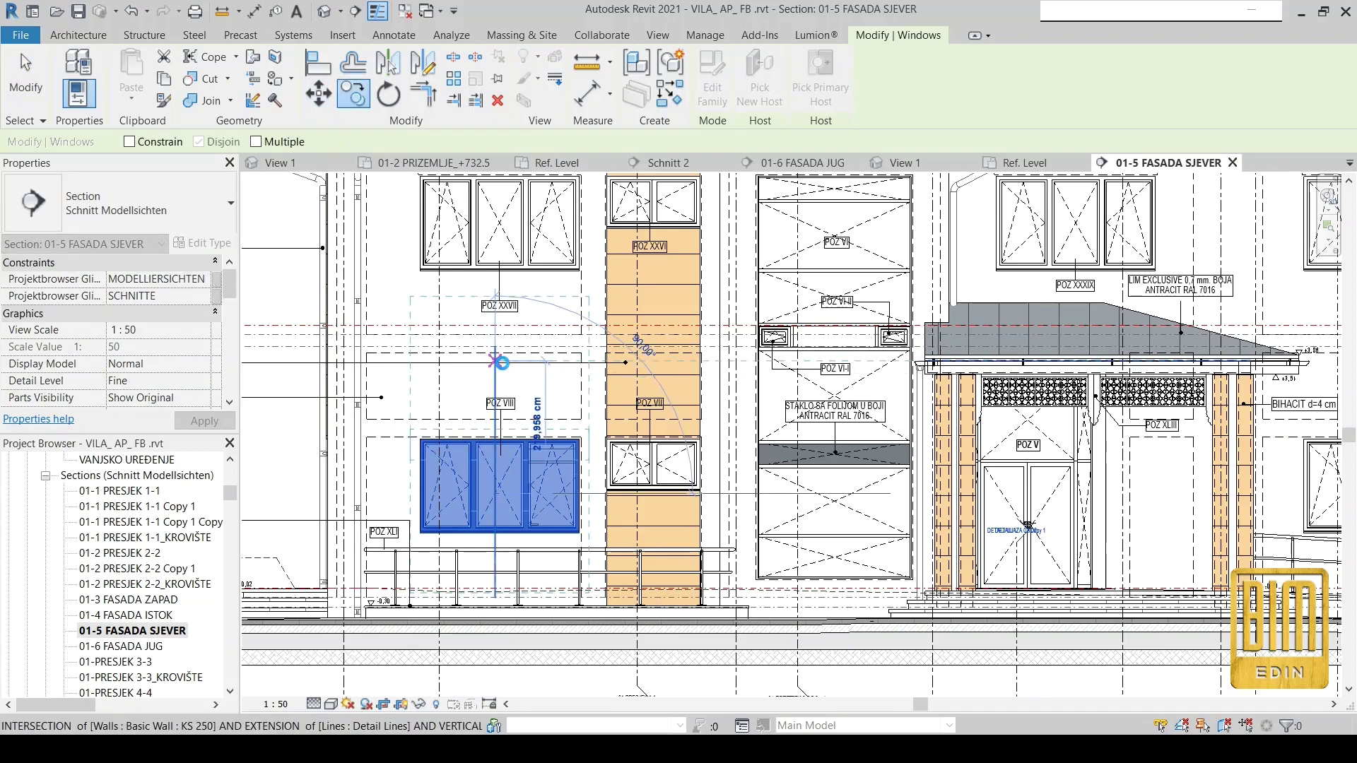
{"action": "left_click", "coordinate": [494, 362]}
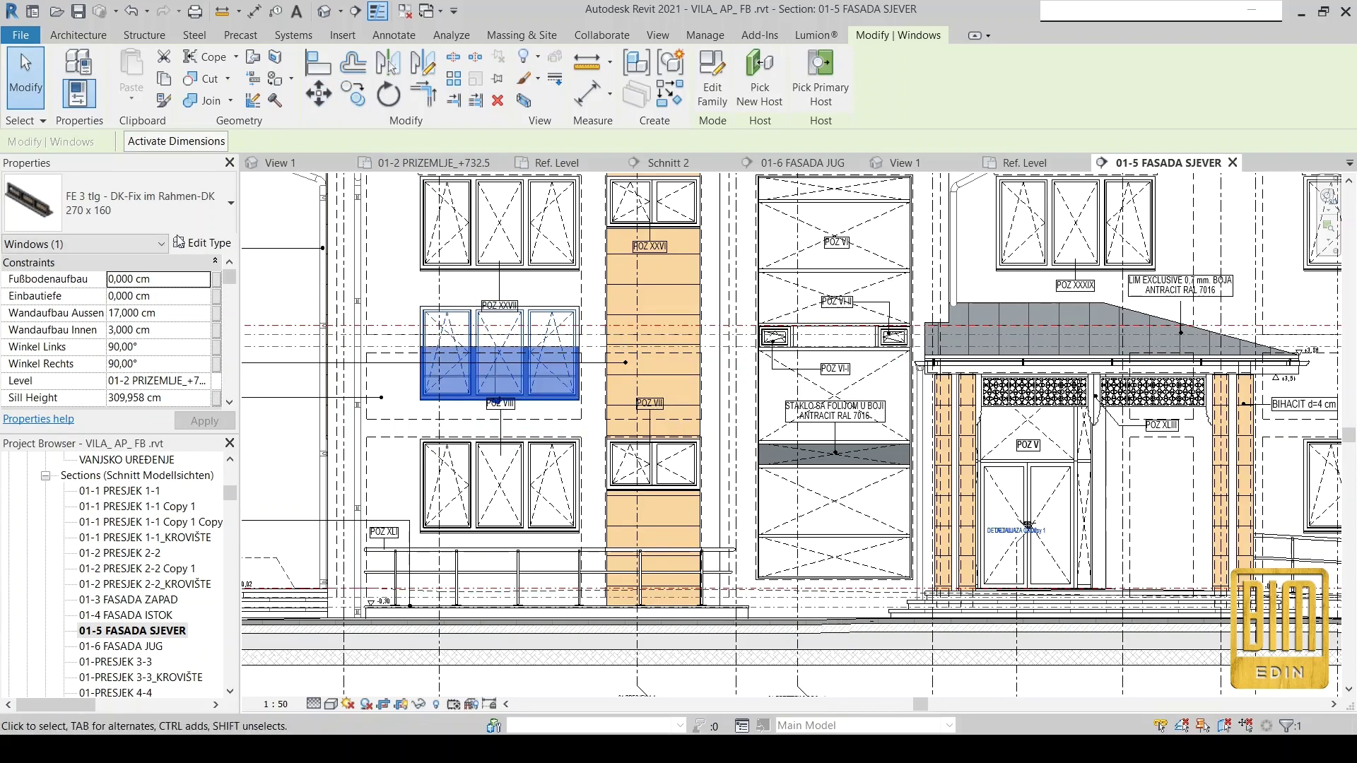
{"action": "left_click", "coordinate": [177, 211]}
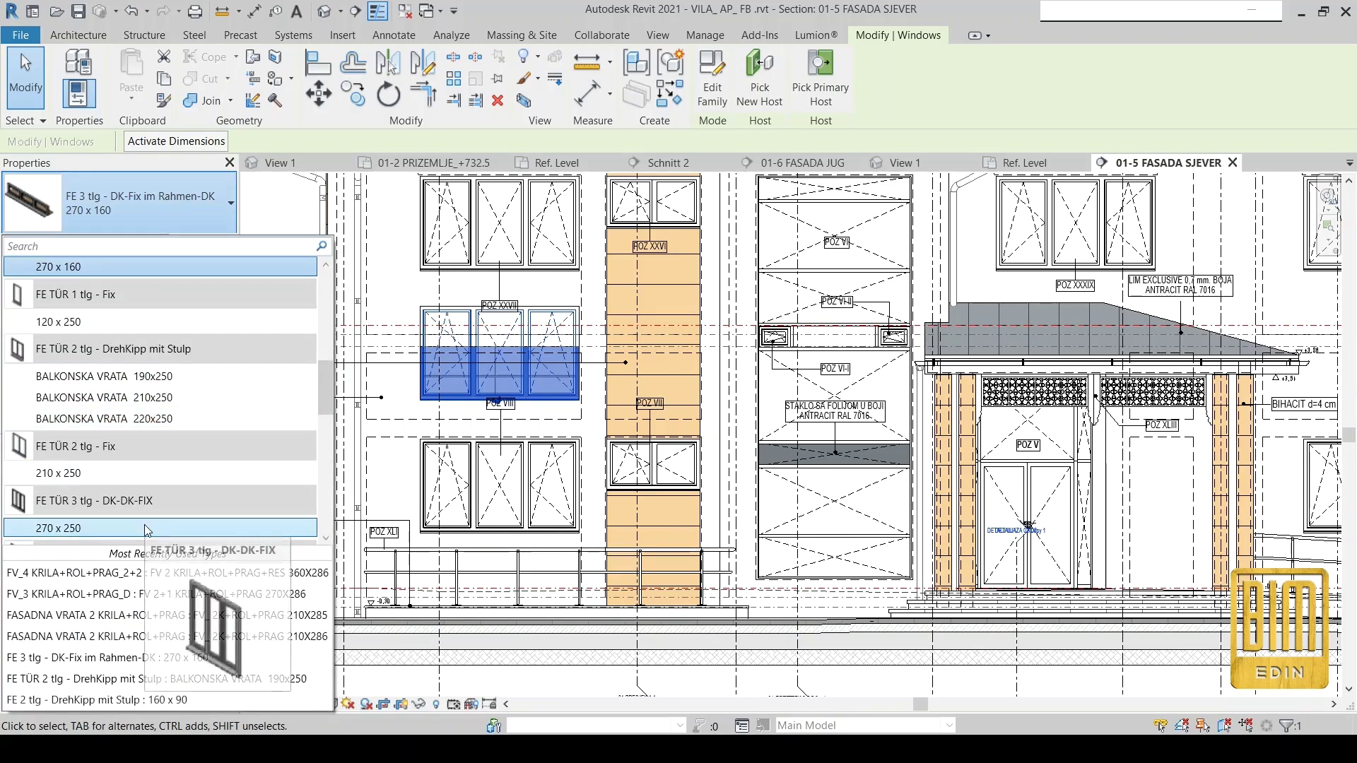
{"action": "scroll", "coordinate": [222, 452], "scroll_direction": "down", "scroll_amount": 1}
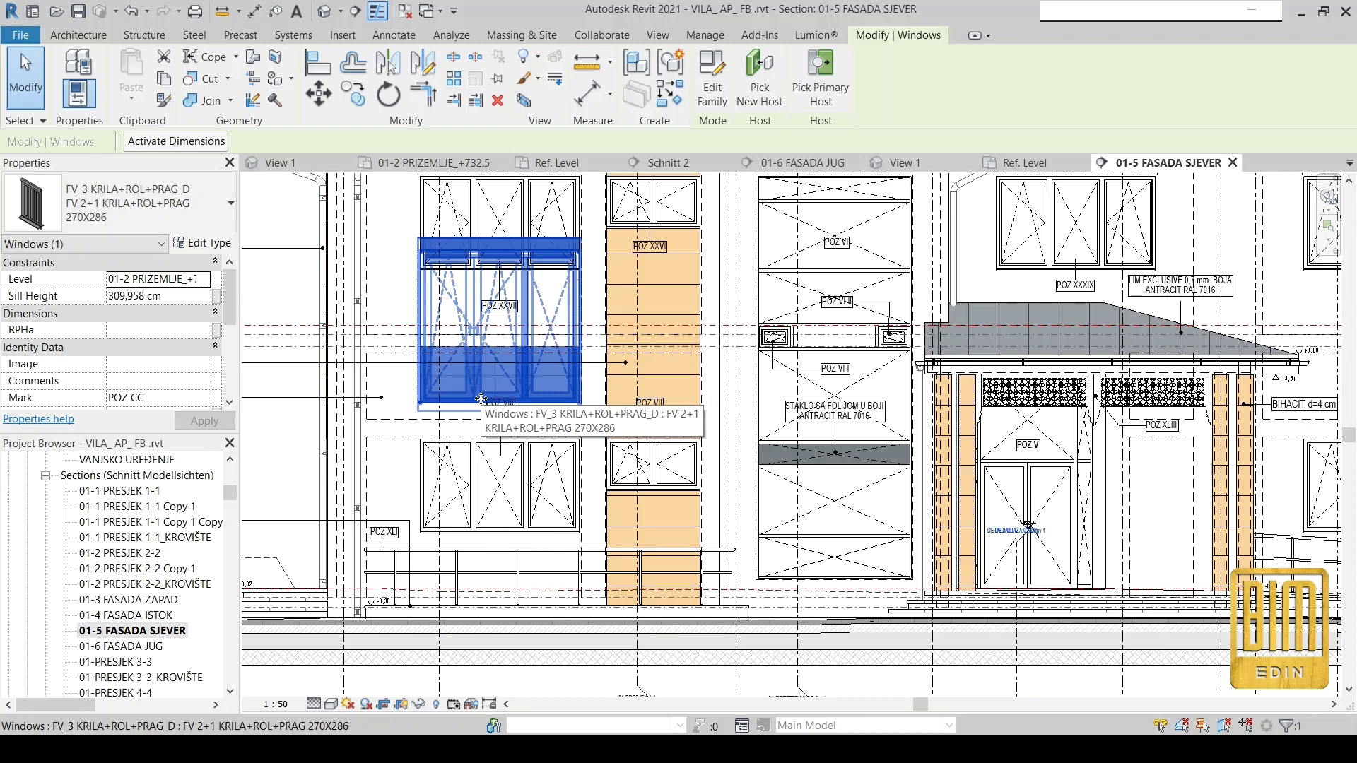
Duplicate the FV 2+1 window type as FV 2+1 KRILA+ROL+PRAG 270X160.
{"action": "left_click", "coordinate": [202, 243]}
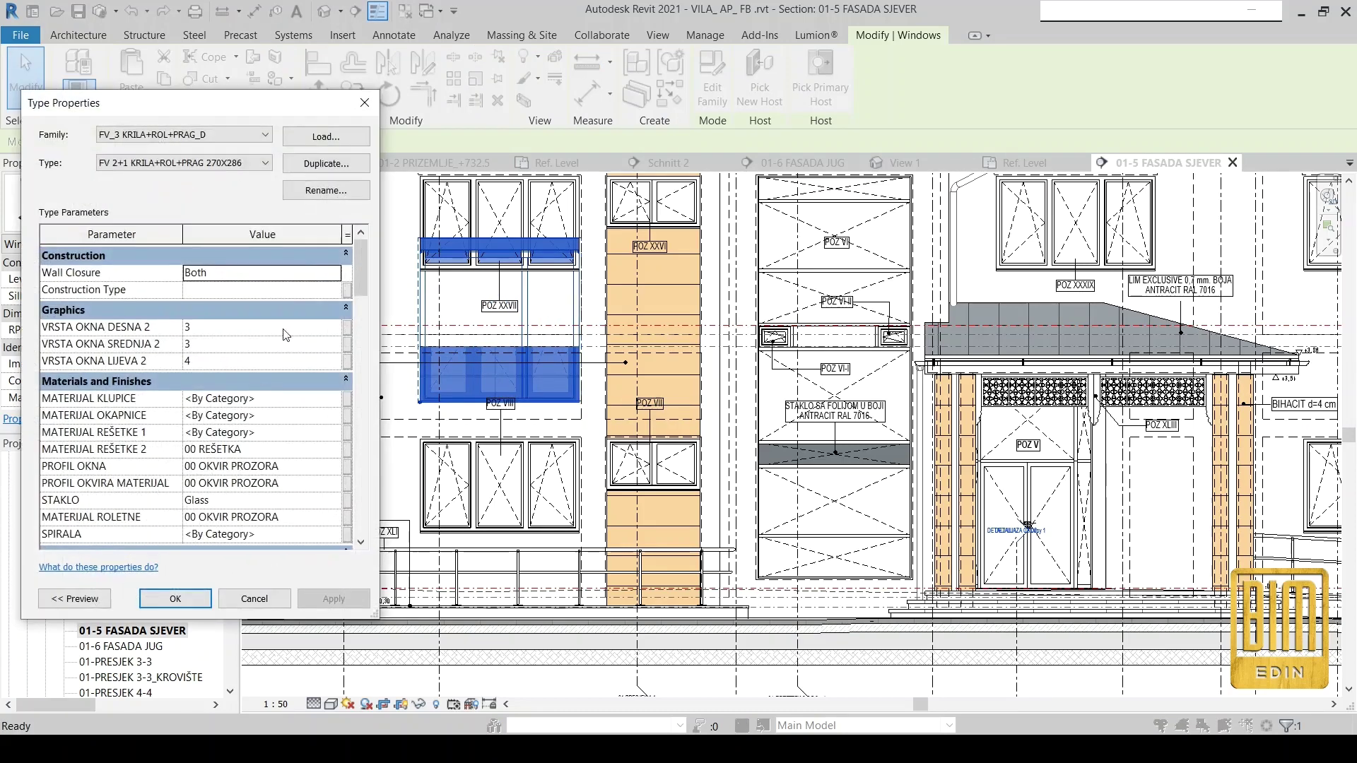
{"action": "left_click", "coordinate": [318, 170]}
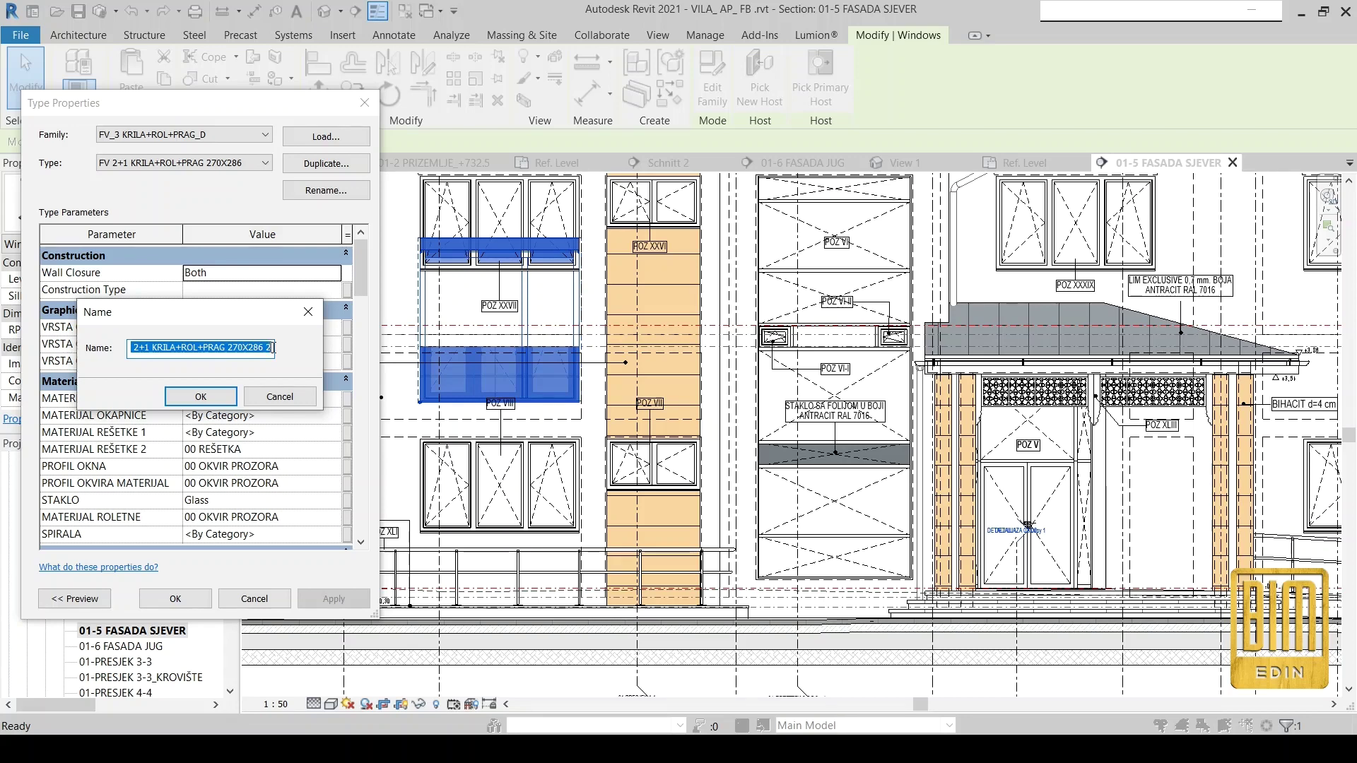
{"action": "left_click_drag", "start_coordinate": [273, 347], "coordinate": [259, 348]}
{"action": "type", "text": "1"}
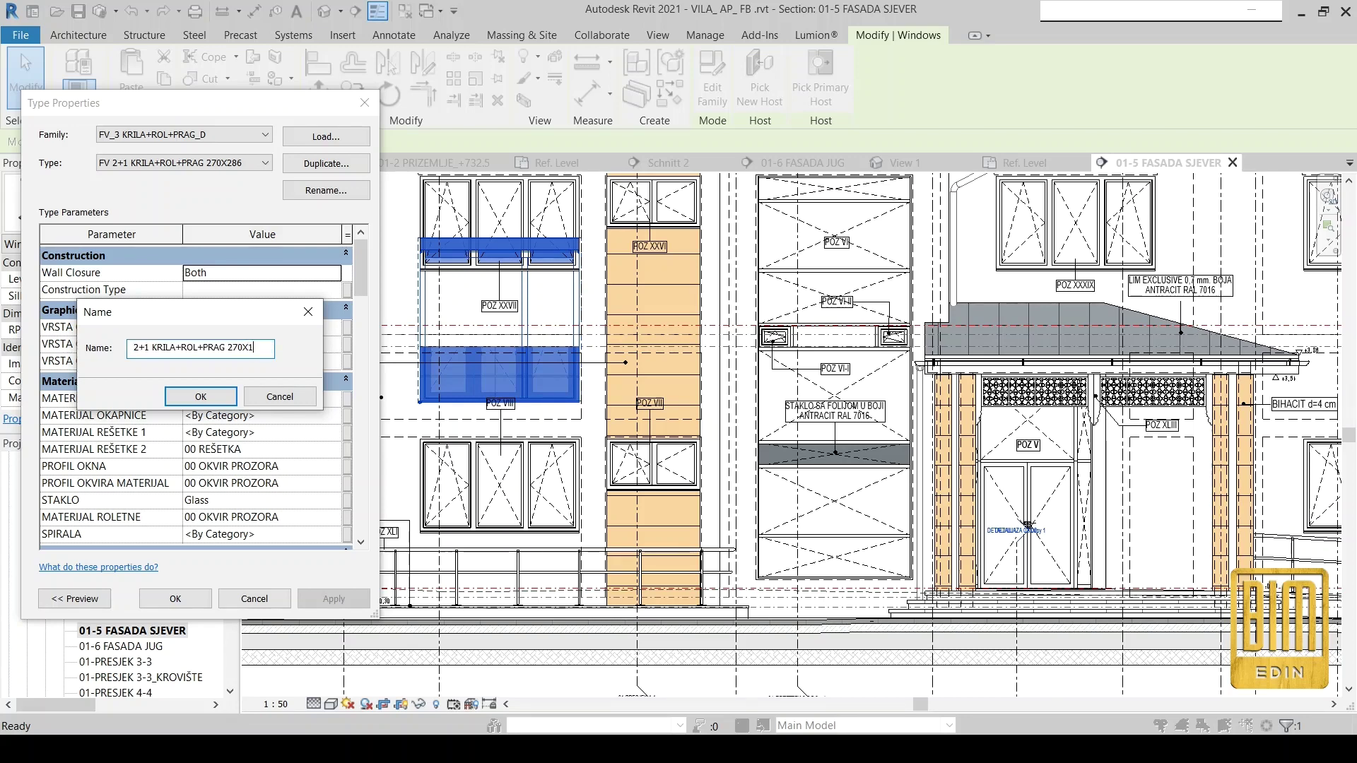
{"action": "type", "text": "60"}
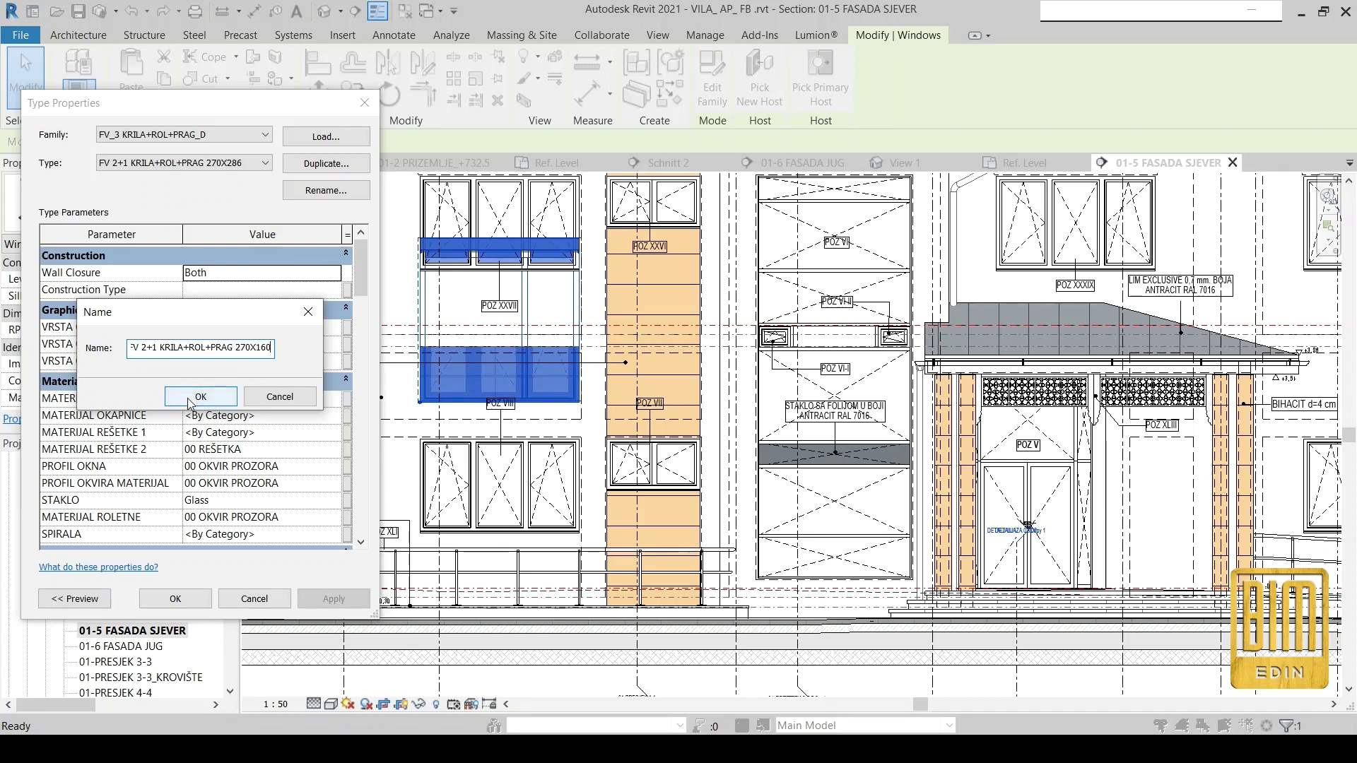
{"action": "left_click", "coordinate": [186, 402]}
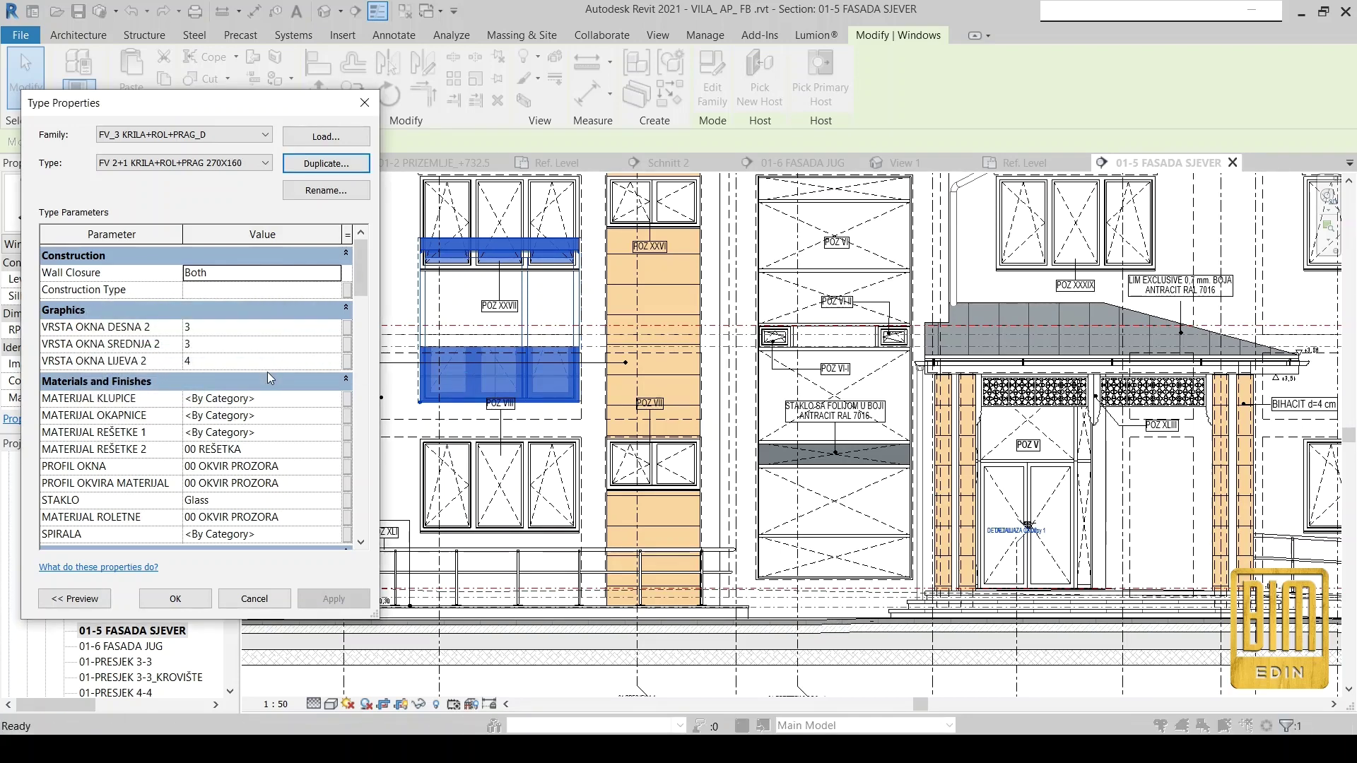
Set the DUBINA PRAGA sill depth to 0 and edit the Height value.
{"action": "scroll", "coordinate": [267, 372], "scroll_direction": "down", "scroll_amount": 3}
{"action": "scroll", "coordinate": [260, 436], "scroll_direction": "down", "scroll_amount": 2}
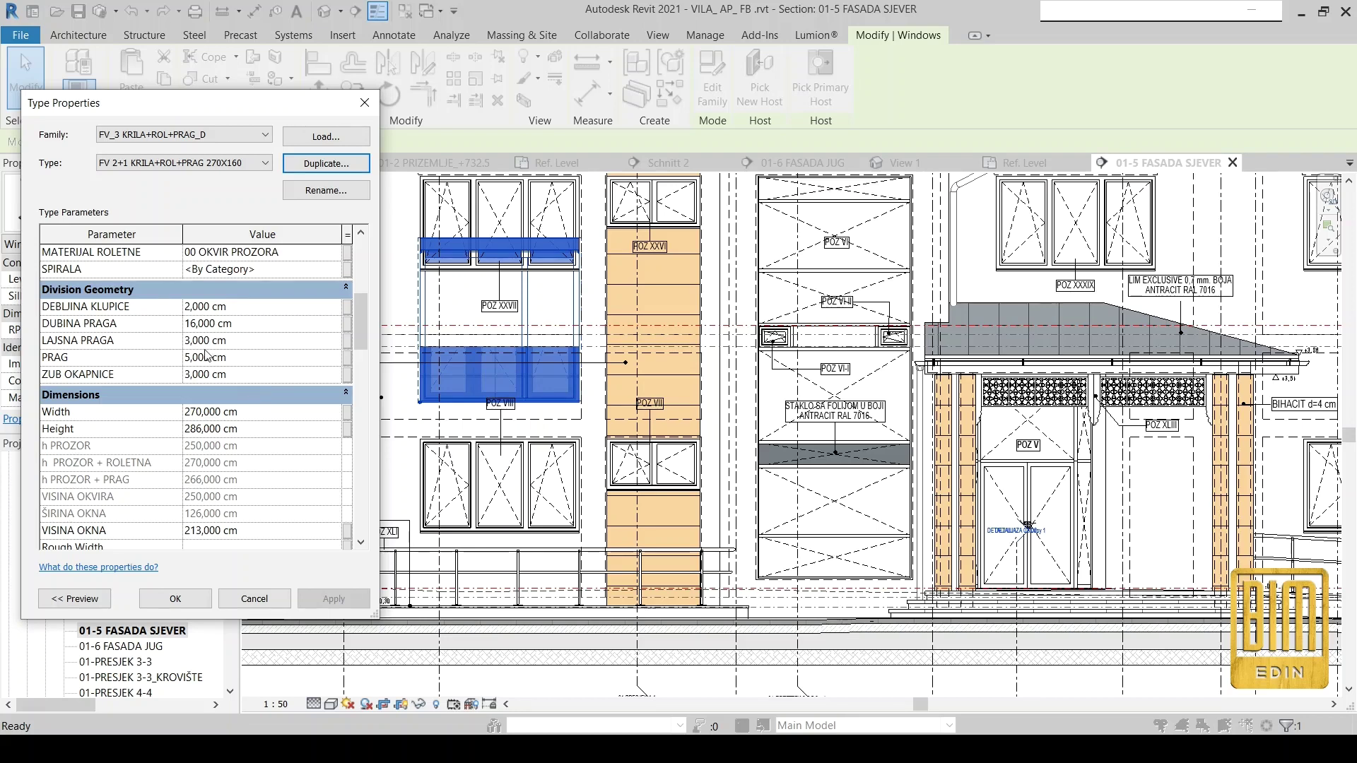
{"action": "left_click", "coordinate": [259, 325]}
{"action": "type", "text": "0"}
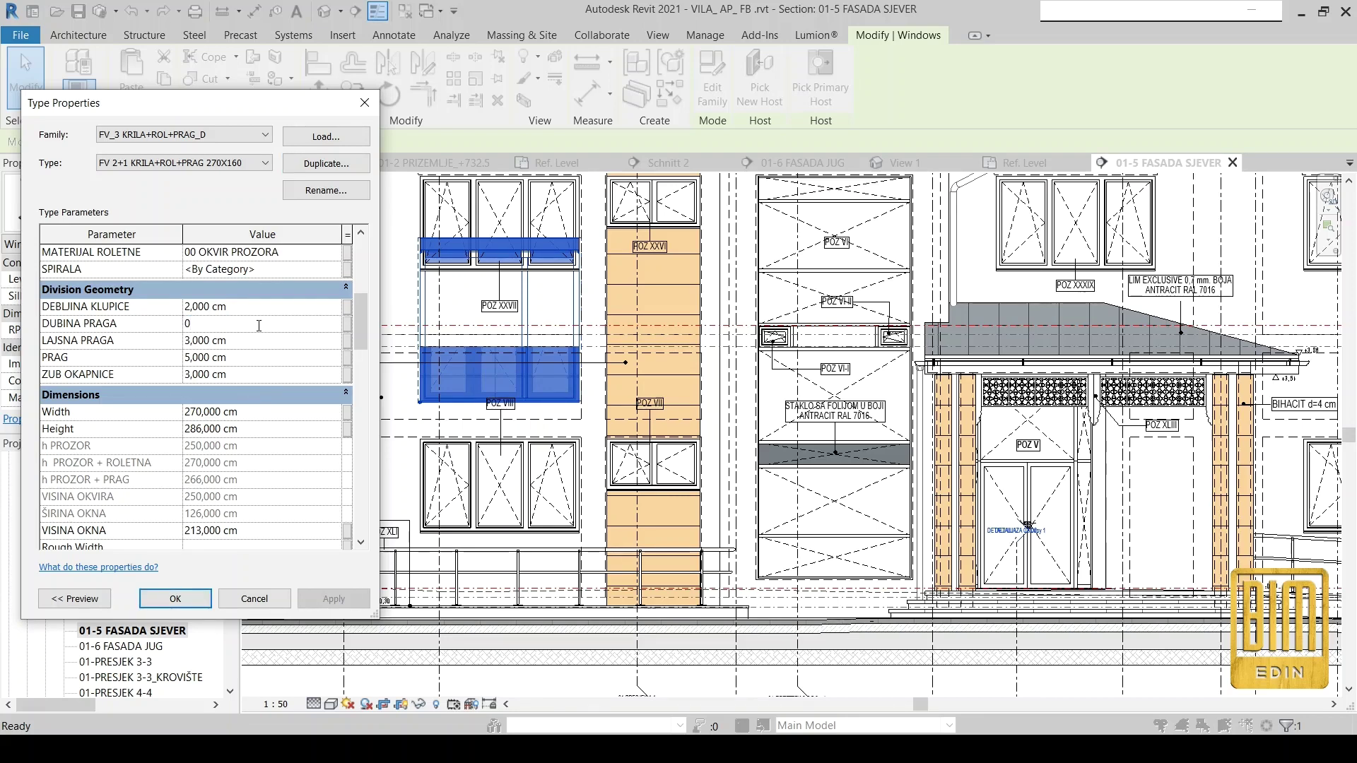
{"action": "left_click", "coordinate": [264, 429]}
{"action": "type", "text": "160"}
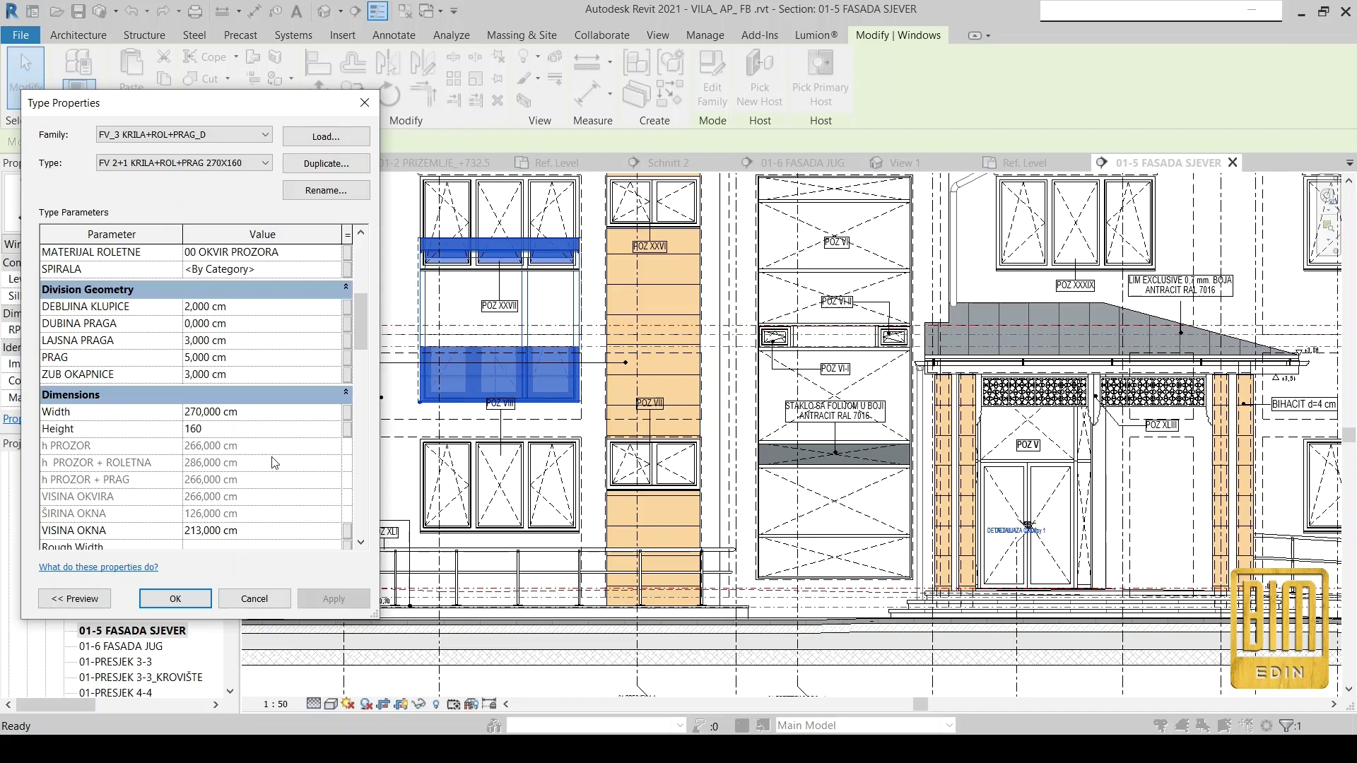
Turn on KLUPICA and OKAPNICA, turn off REŠETKA, and enter a new DONJI PRELAZ FASADE value.
{"action": "scroll", "coordinate": [275, 463], "scroll_direction": "down", "scroll_amount": 2}
{"action": "scroll", "coordinate": [275, 463], "scroll_direction": "down", "scroll_amount": 1}
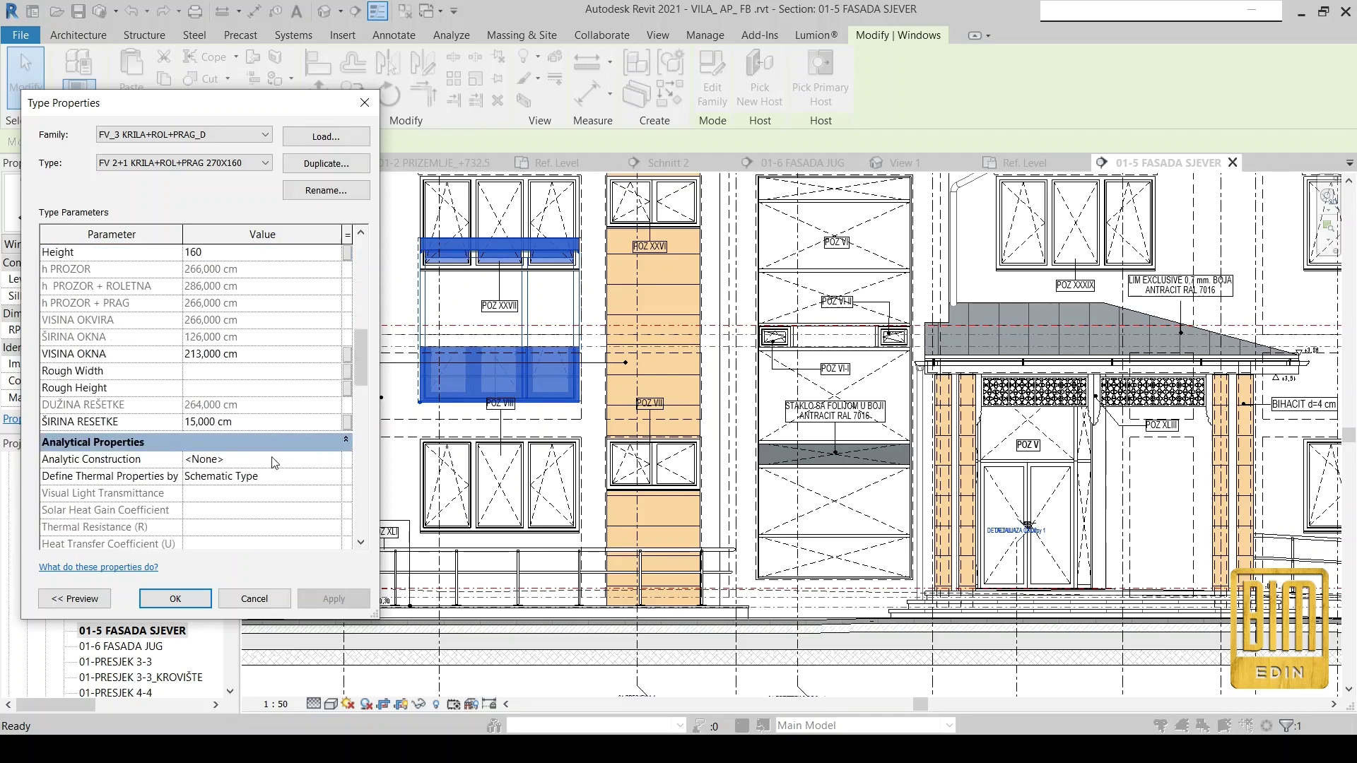
{"action": "scroll", "coordinate": [274, 463], "scroll_direction": "down", "scroll_amount": 2}
{"action": "scroll", "coordinate": [272, 452], "scroll_direction": "down", "scroll_amount": 1}
{"action": "scroll", "coordinate": [271, 453], "scroll_direction": "down", "scroll_amount": 2}
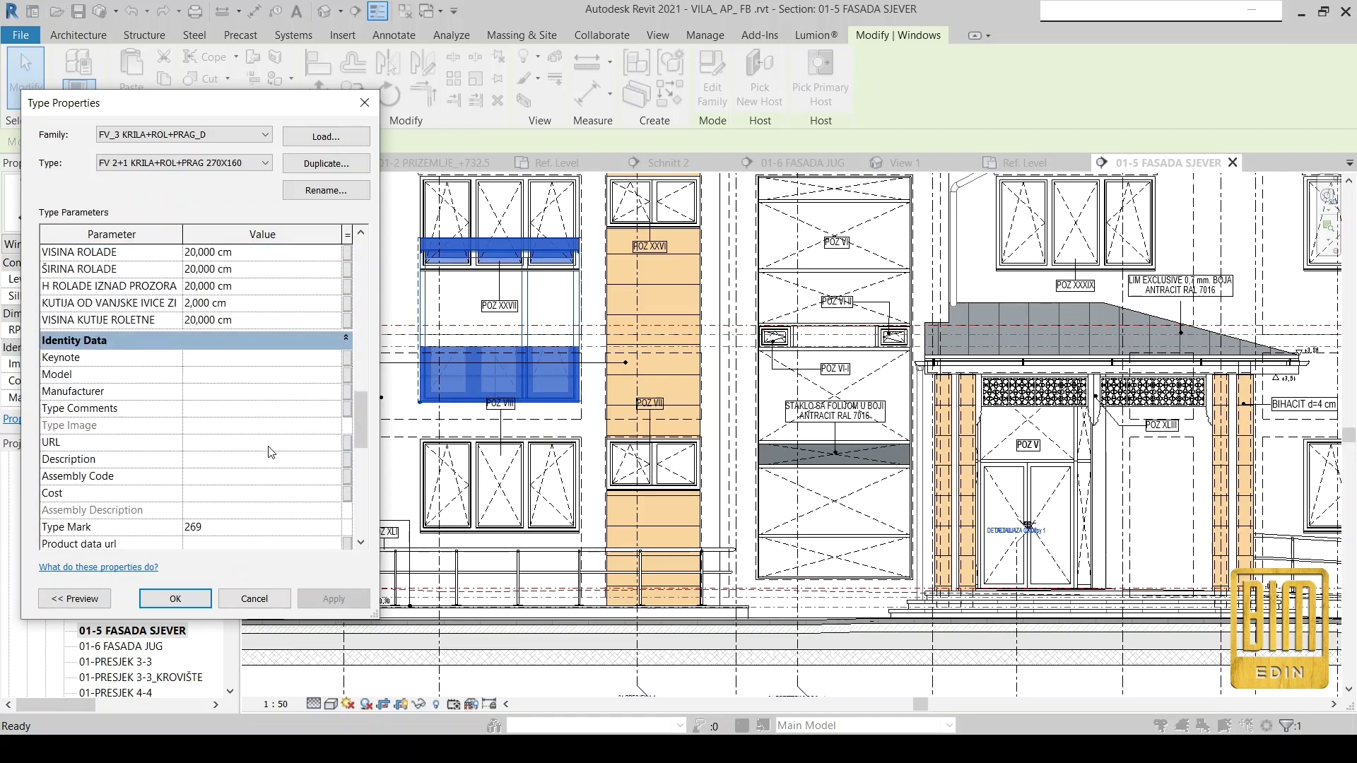
{"action": "scroll", "coordinate": [271, 452], "scroll_direction": "down", "scroll_amount": 1}
{"action": "scroll", "coordinate": [272, 452], "scroll_direction": "down", "scroll_amount": 4}
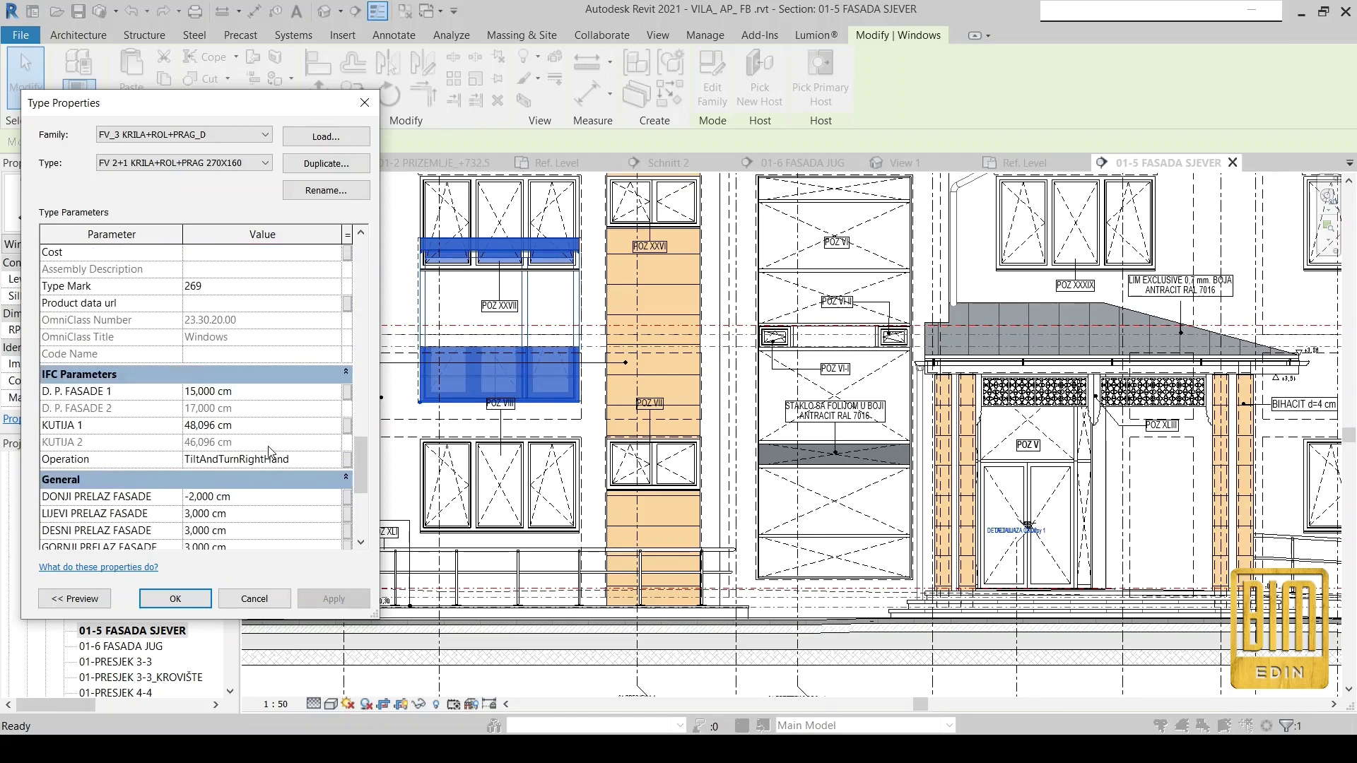
{"action": "scroll", "coordinate": [269, 451], "scroll_direction": "down", "scroll_amount": 5}
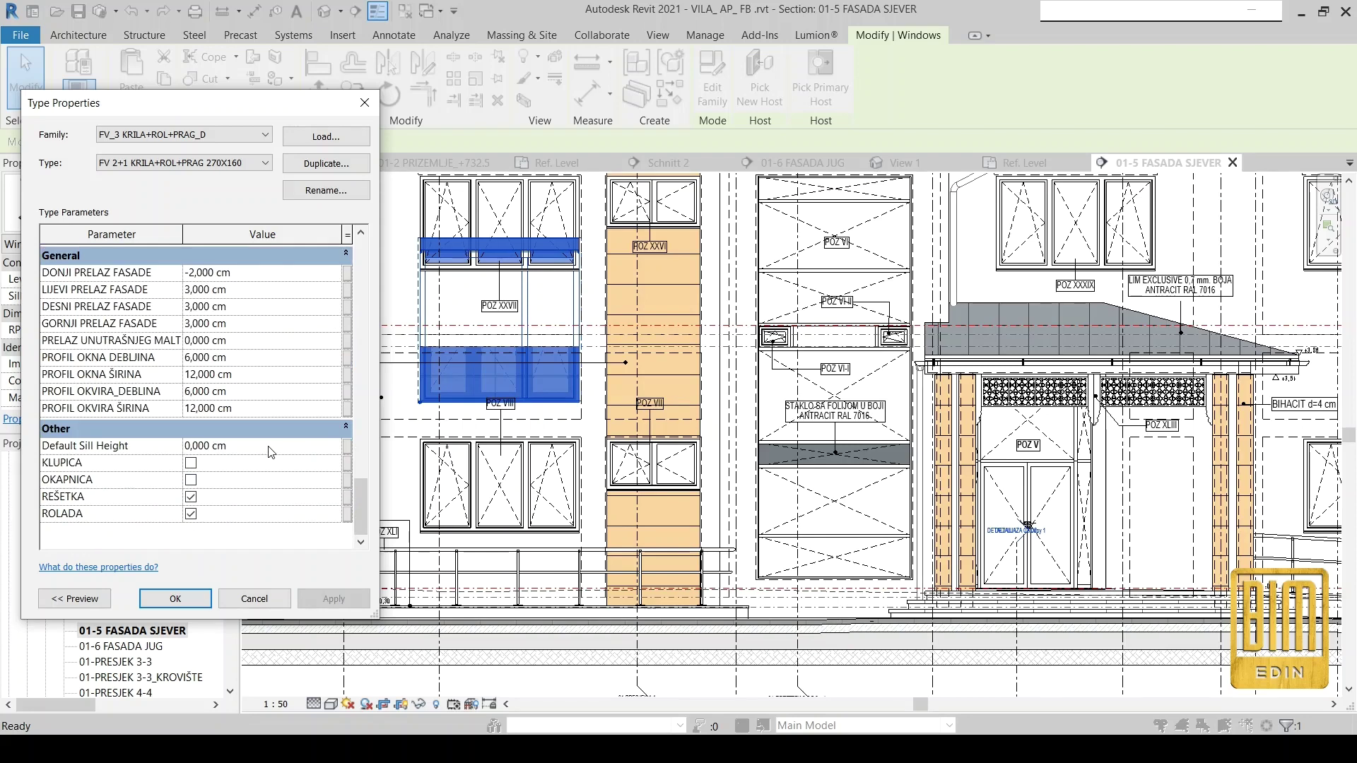
{"action": "left_click", "coordinate": [190, 463]}
{"action": "left_click", "coordinate": [191, 498]}
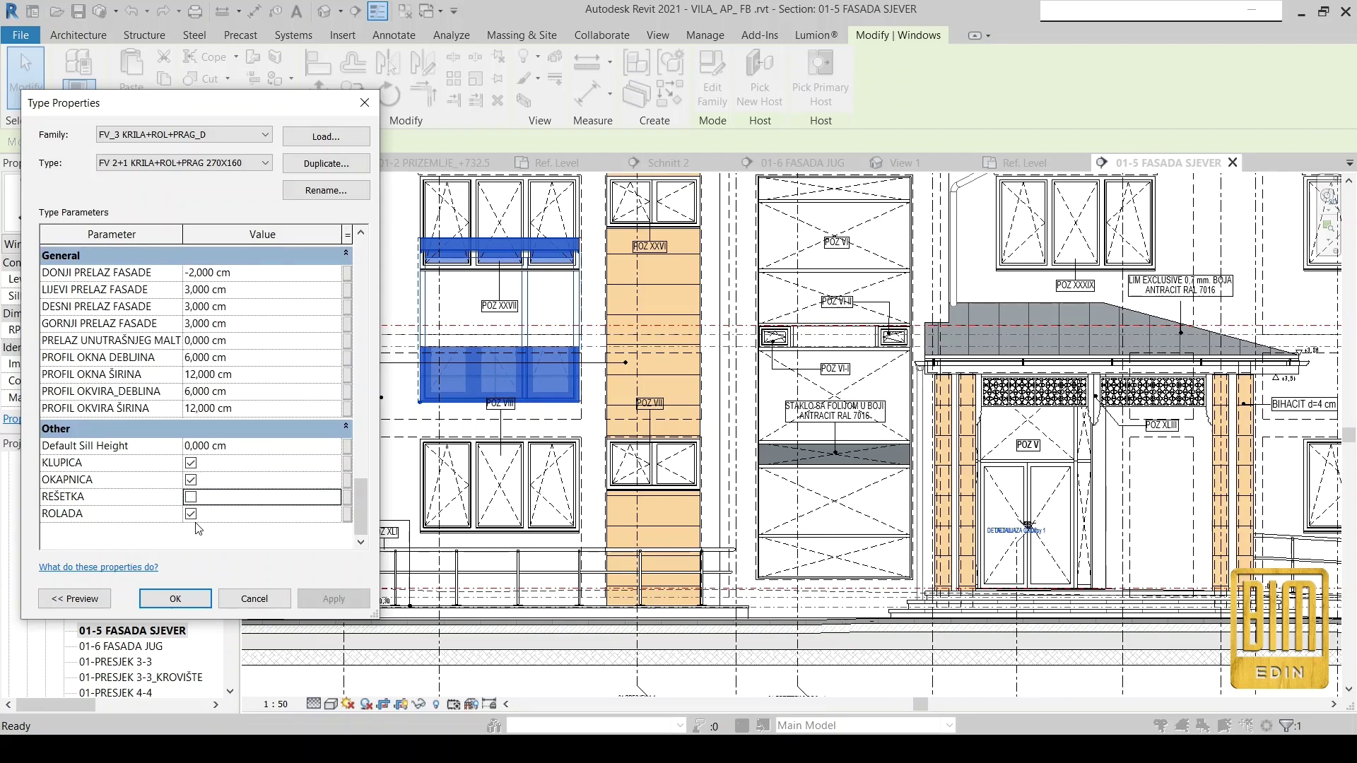
{"action": "scroll", "coordinate": [266, 526], "scroll_direction": "up", "scroll_amount": 2}
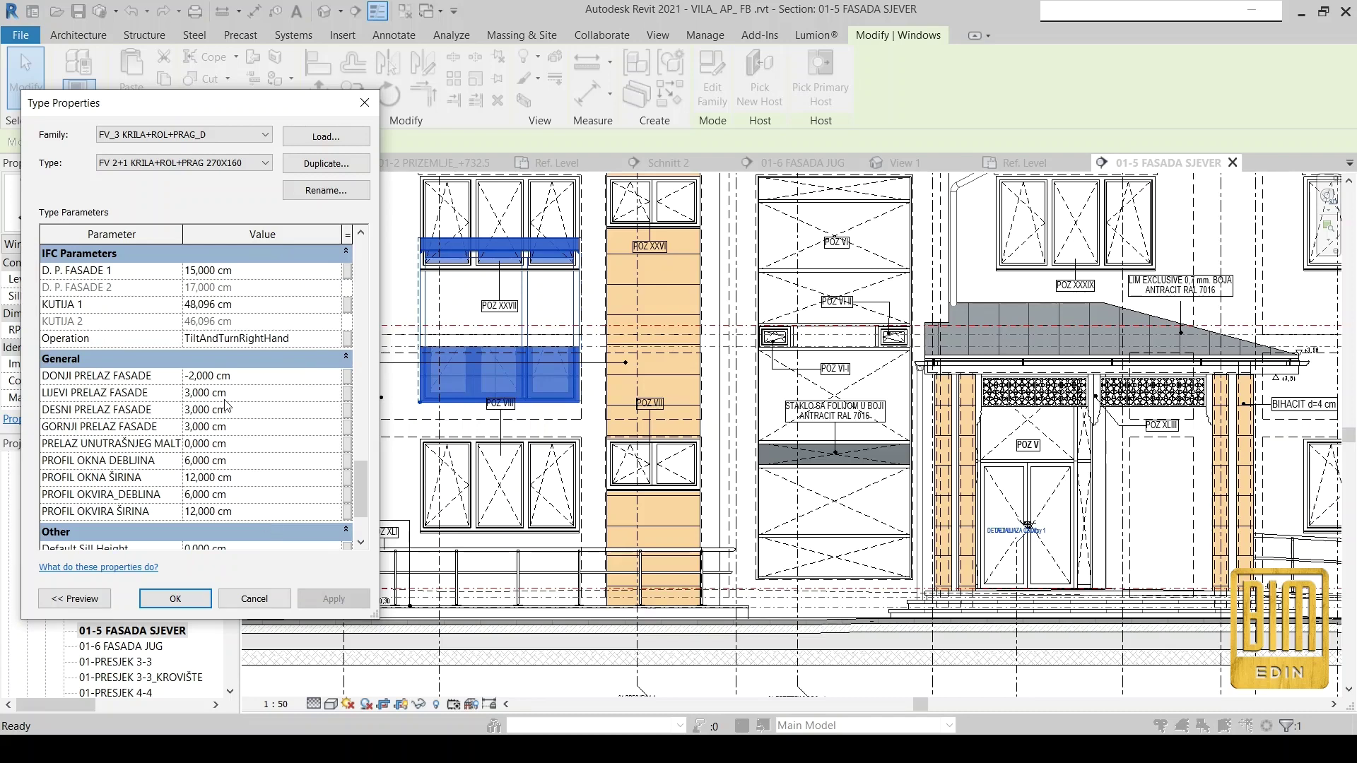
{"action": "left_click", "coordinate": [253, 376]}
{"action": "type", "text": "5"}
Give the lower facade window the 270X160 type, deleting the dimensions that lost references.
{"action": "key", "text": "Return"}
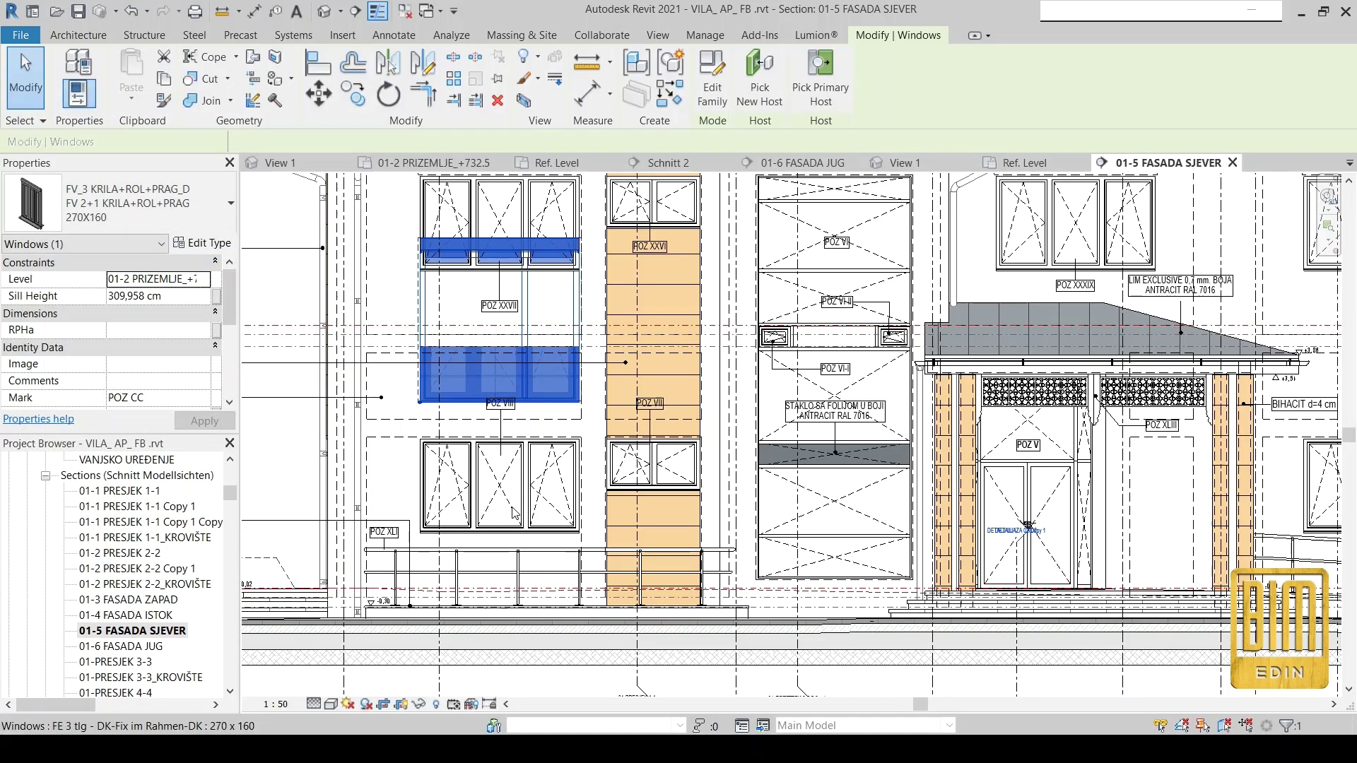
{"action": "scroll", "coordinate": [463, 379], "scroll_direction": "up", "scroll_amount": 2}
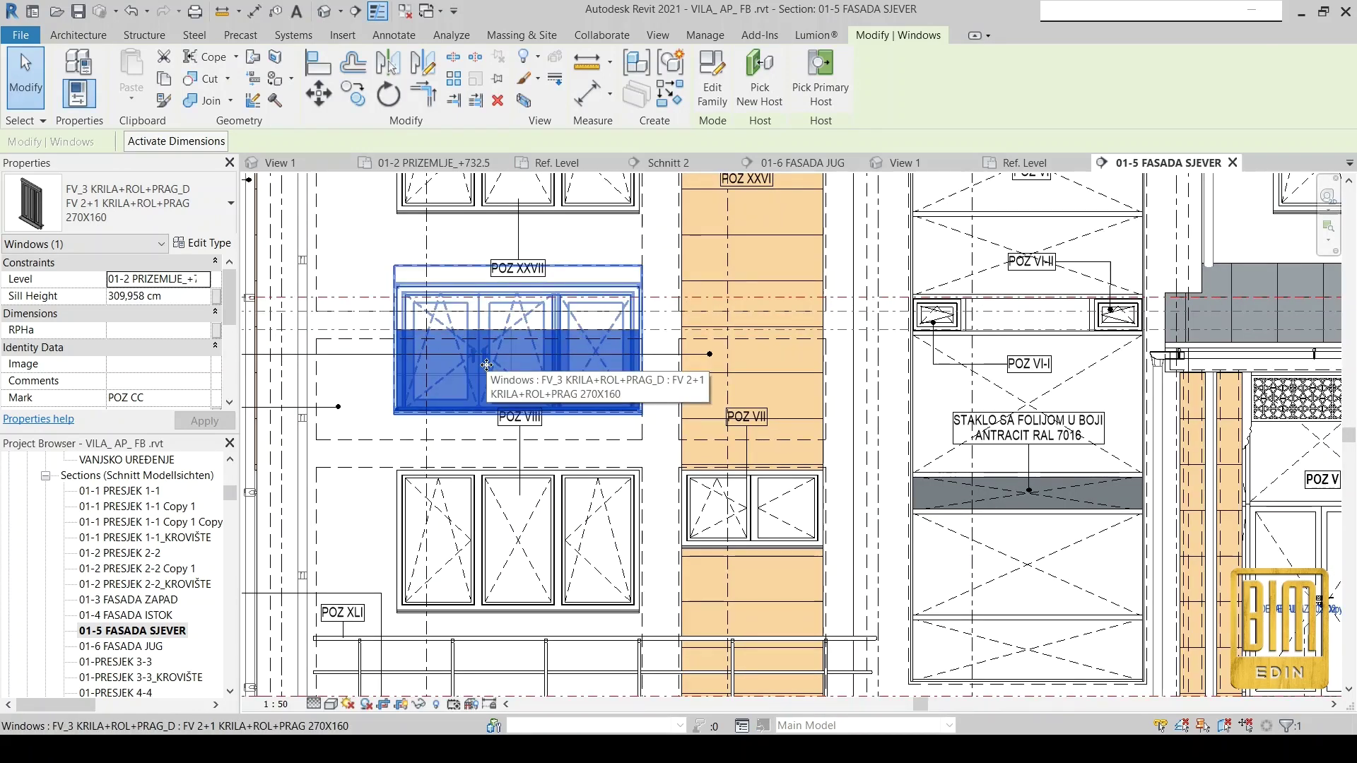
{"action": "left_click", "coordinate": [494, 494]}
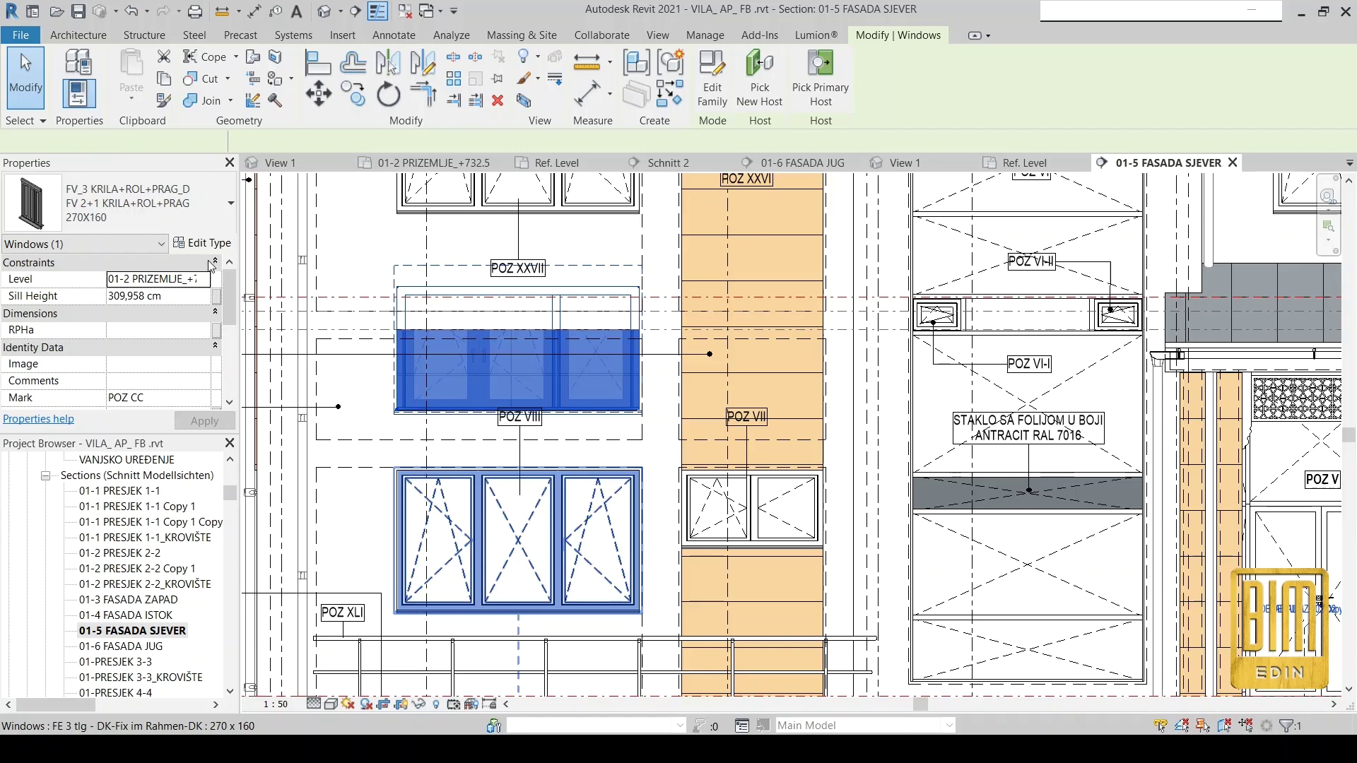
{"action": "left_click", "coordinate": [189, 205]}
{"action": "left_click", "coordinate": [175, 578]}
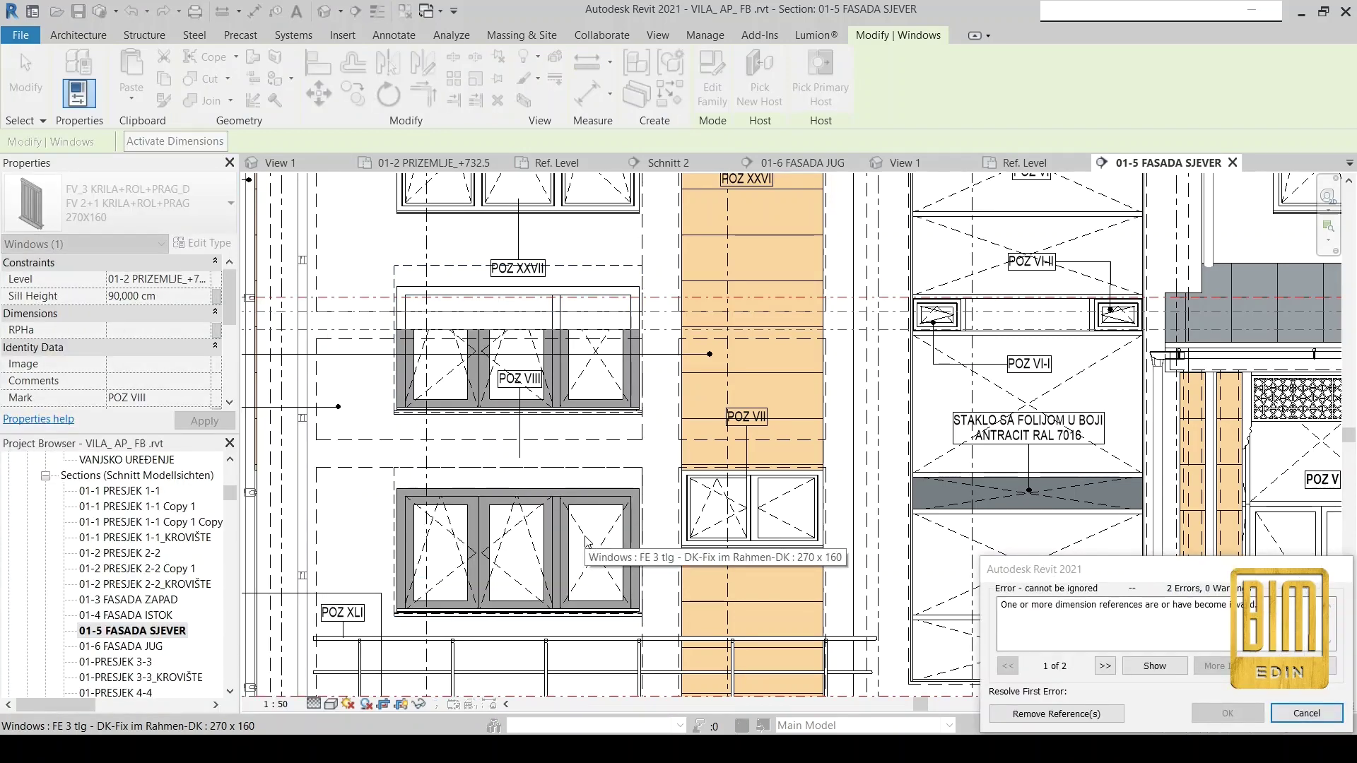
{"action": "left_click", "coordinate": [1031, 714]}
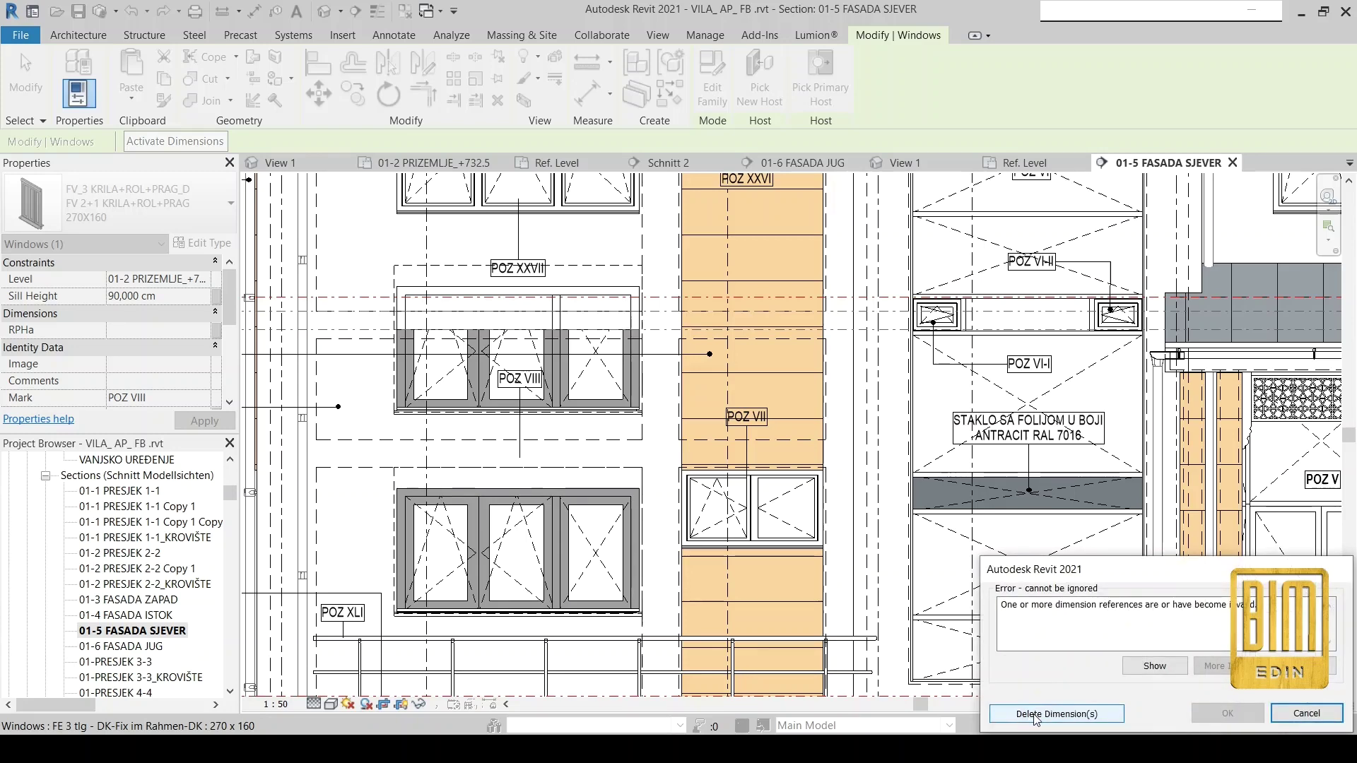
{"action": "left_click", "coordinate": [1034, 715]}
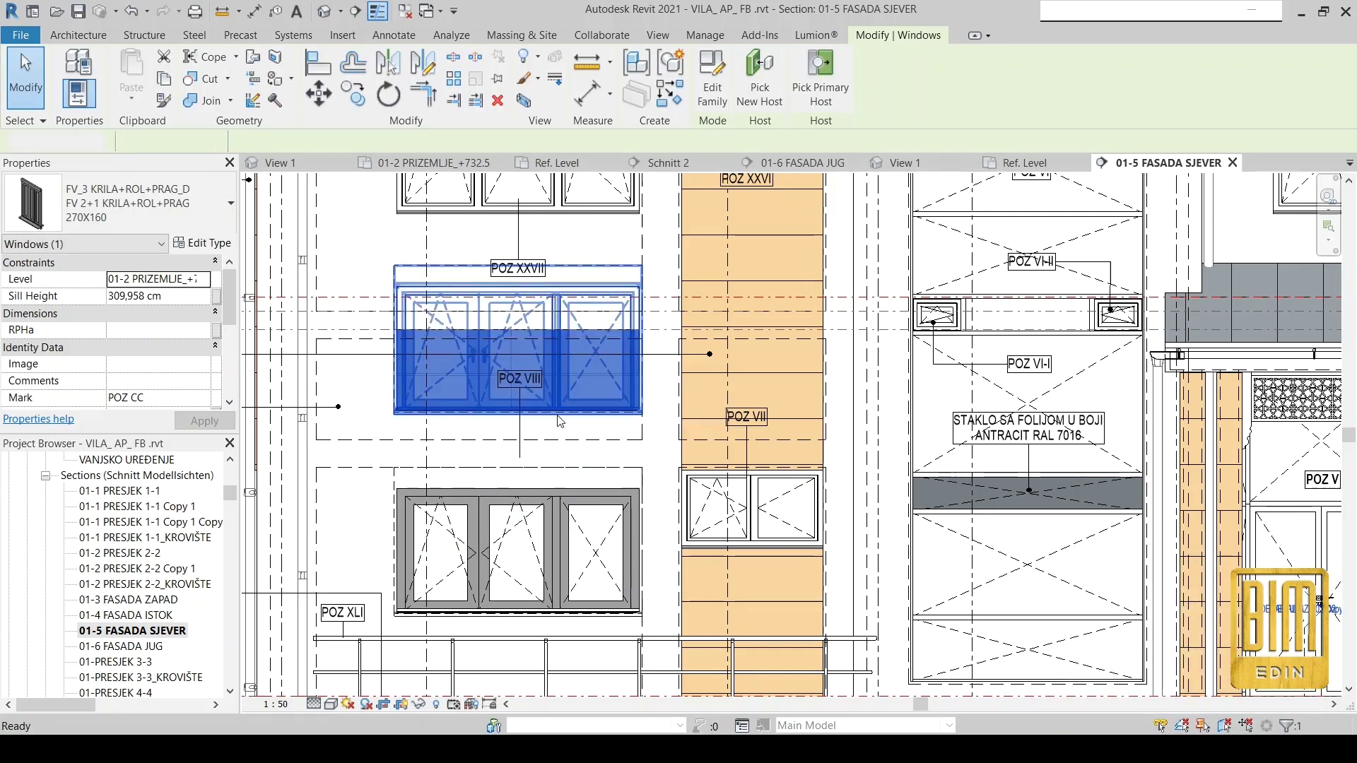
Move the POZ VIII tag and its leader down to the lower window.
{"action": "left_click", "coordinate": [561, 422]}
{"action": "left_click", "coordinate": [520, 379]}
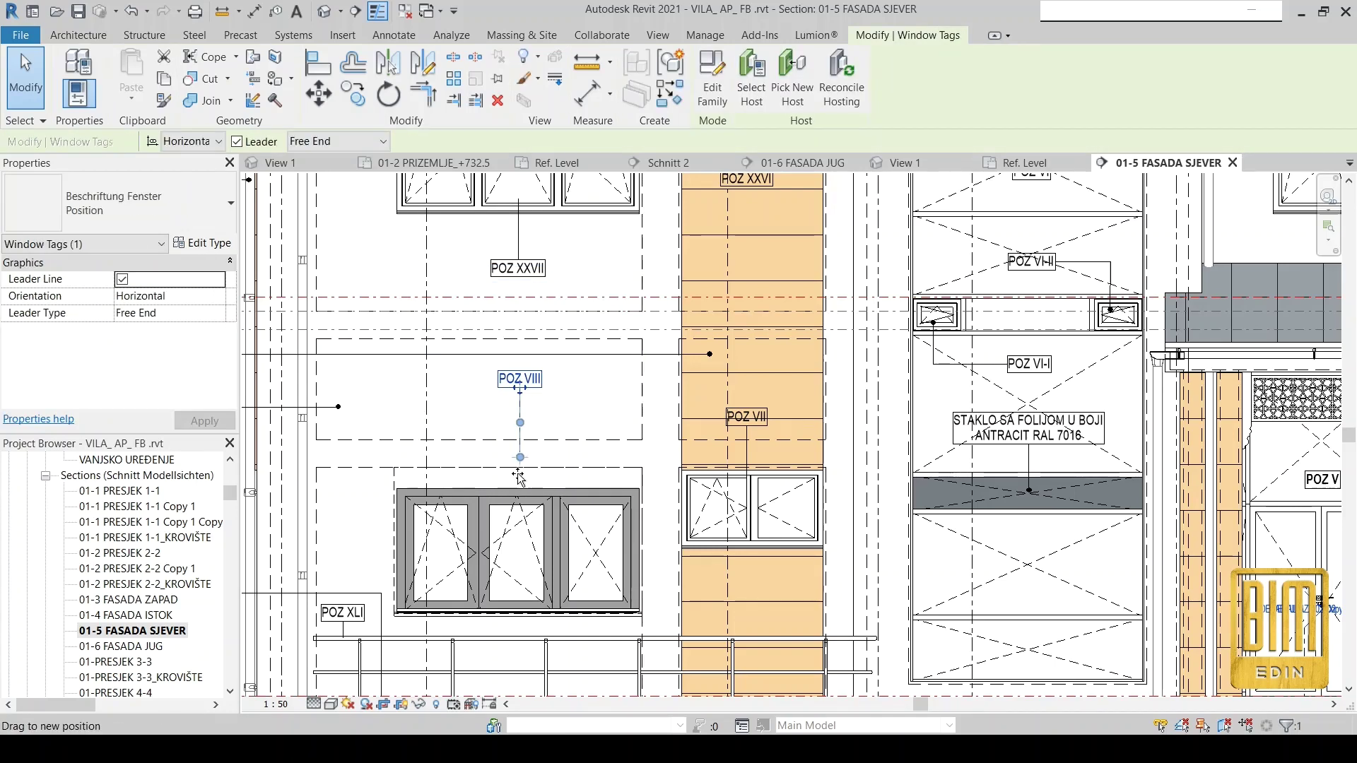
{"action": "left_click_drag", "start_coordinate": [518, 477], "coordinate": [520, 487]}
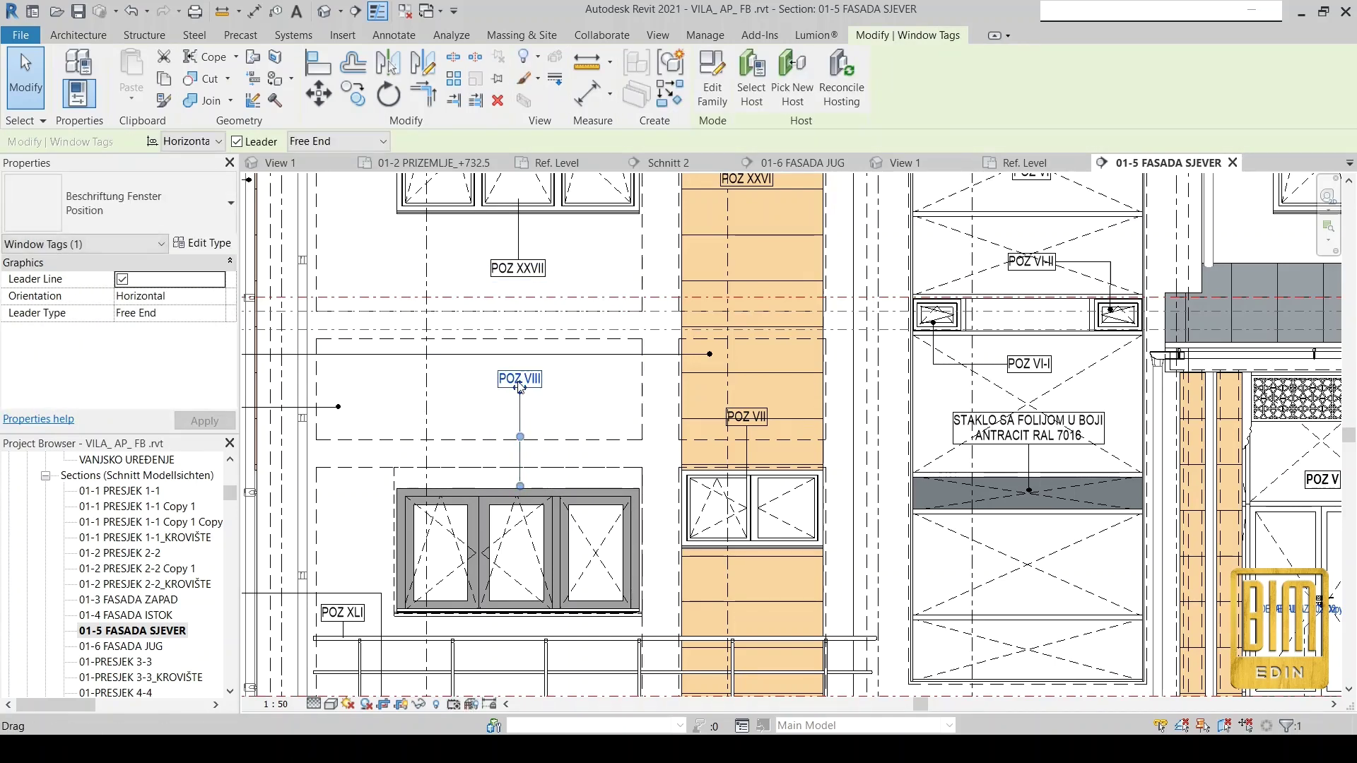
{"action": "left_click_drag", "start_coordinate": [520, 389], "coordinate": [520, 444]}
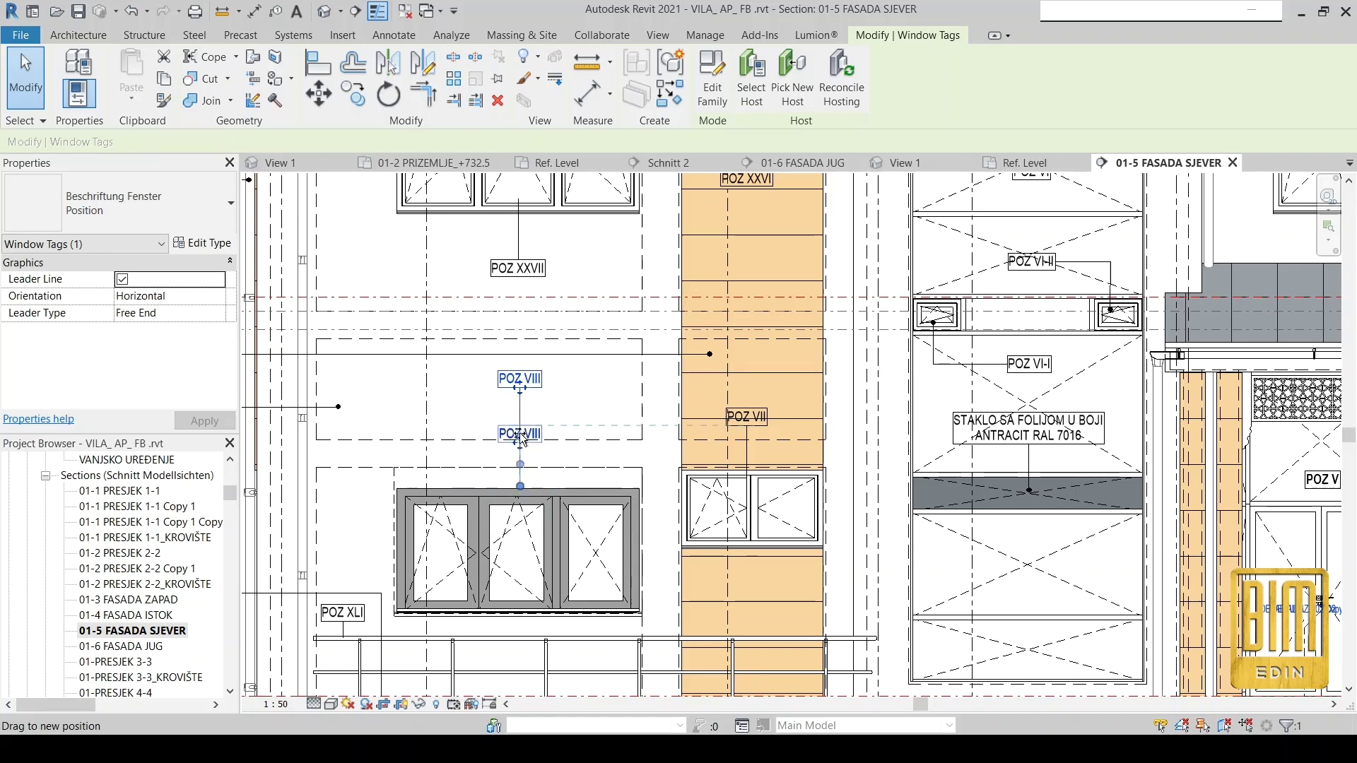
Move both dashed detail lines 20 cm down above the retyped window.
{"action": "left_click", "coordinate": [582, 468]}
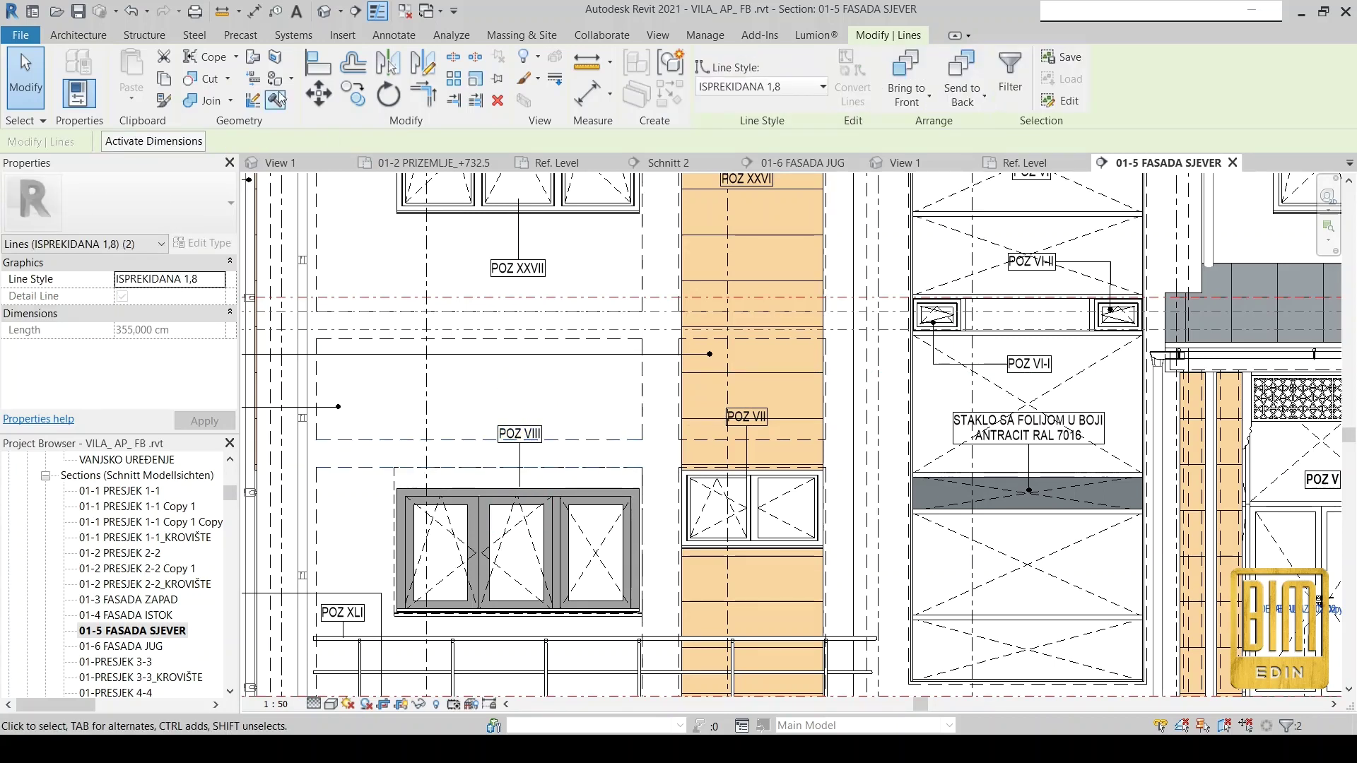
{"action": "left_click", "coordinate": [583, 440], "text": "ctrl"}
{"action": "key", "text": "m"}
{"action": "key", "text": "v"}
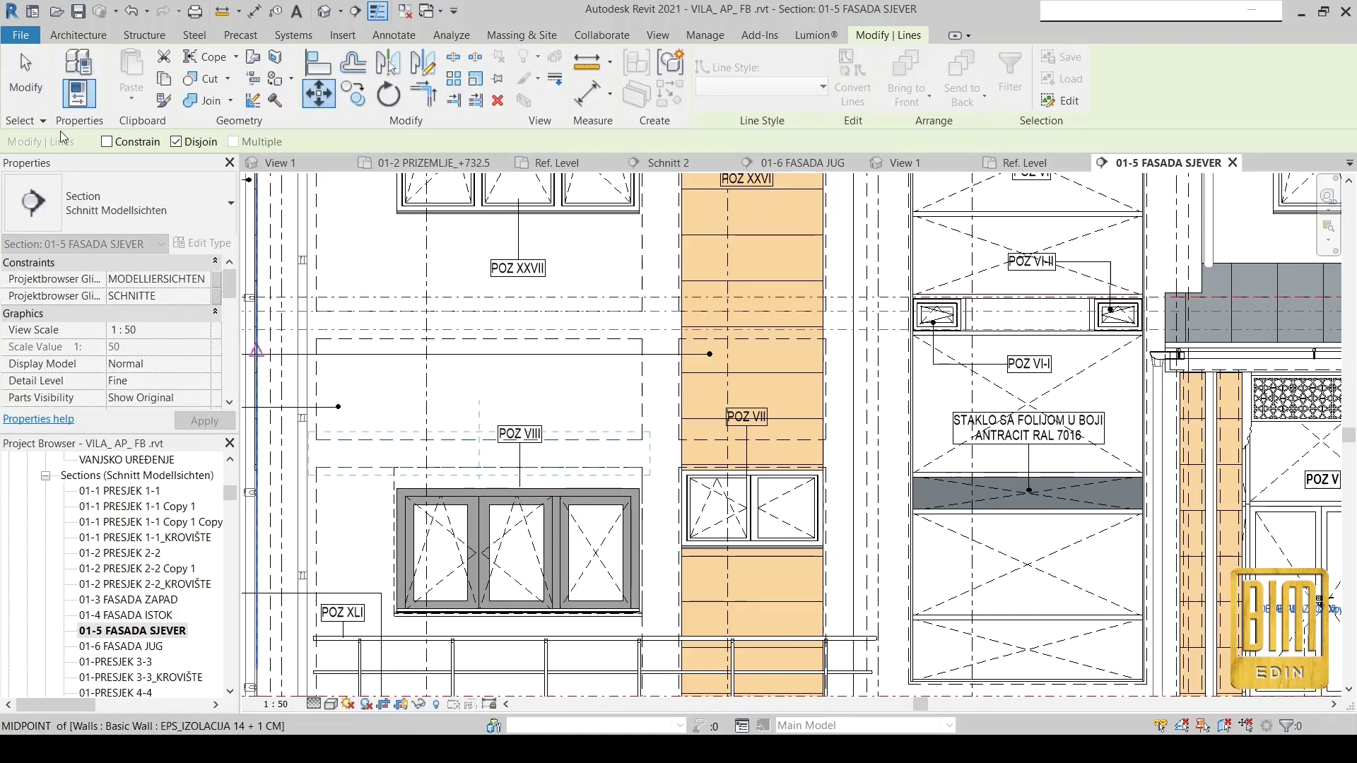
{"action": "left_click", "coordinate": [578, 468]}
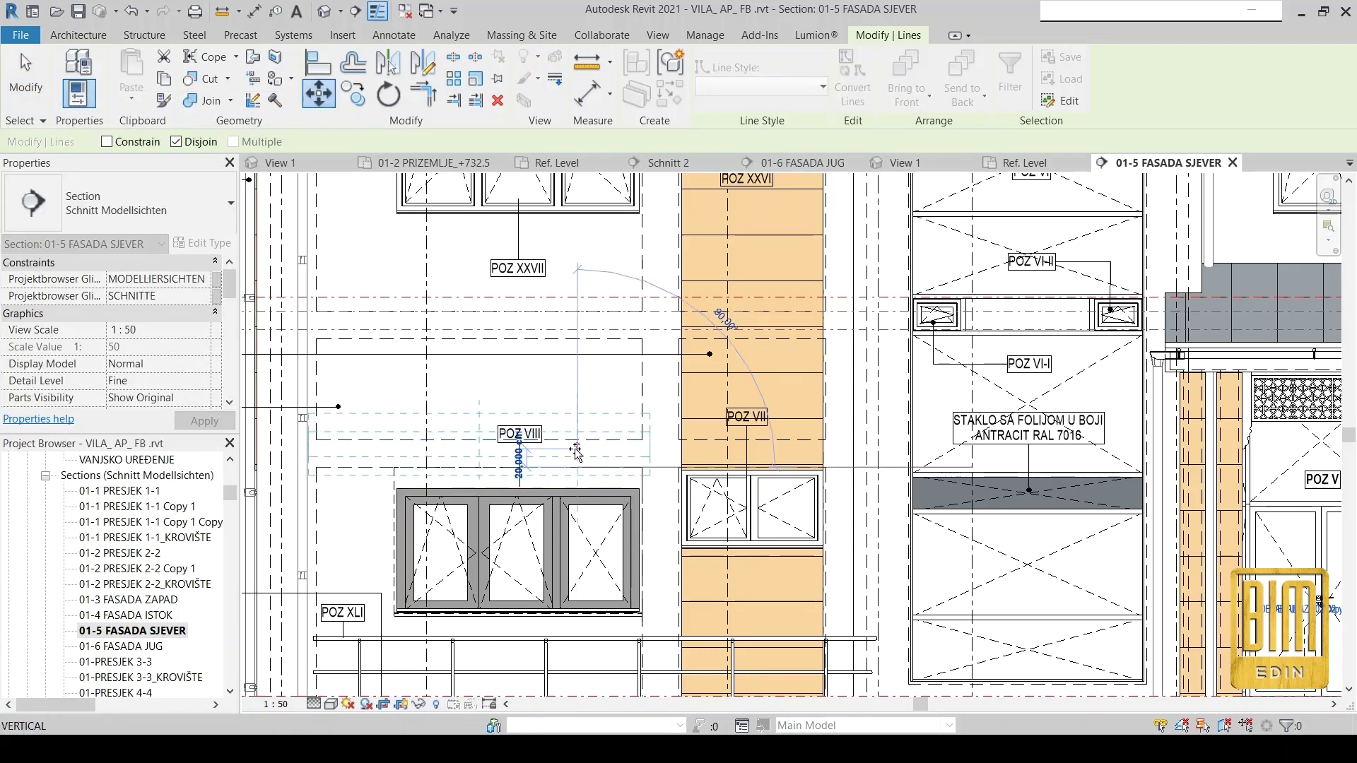
{"action": "left_click", "coordinate": [576, 448]}
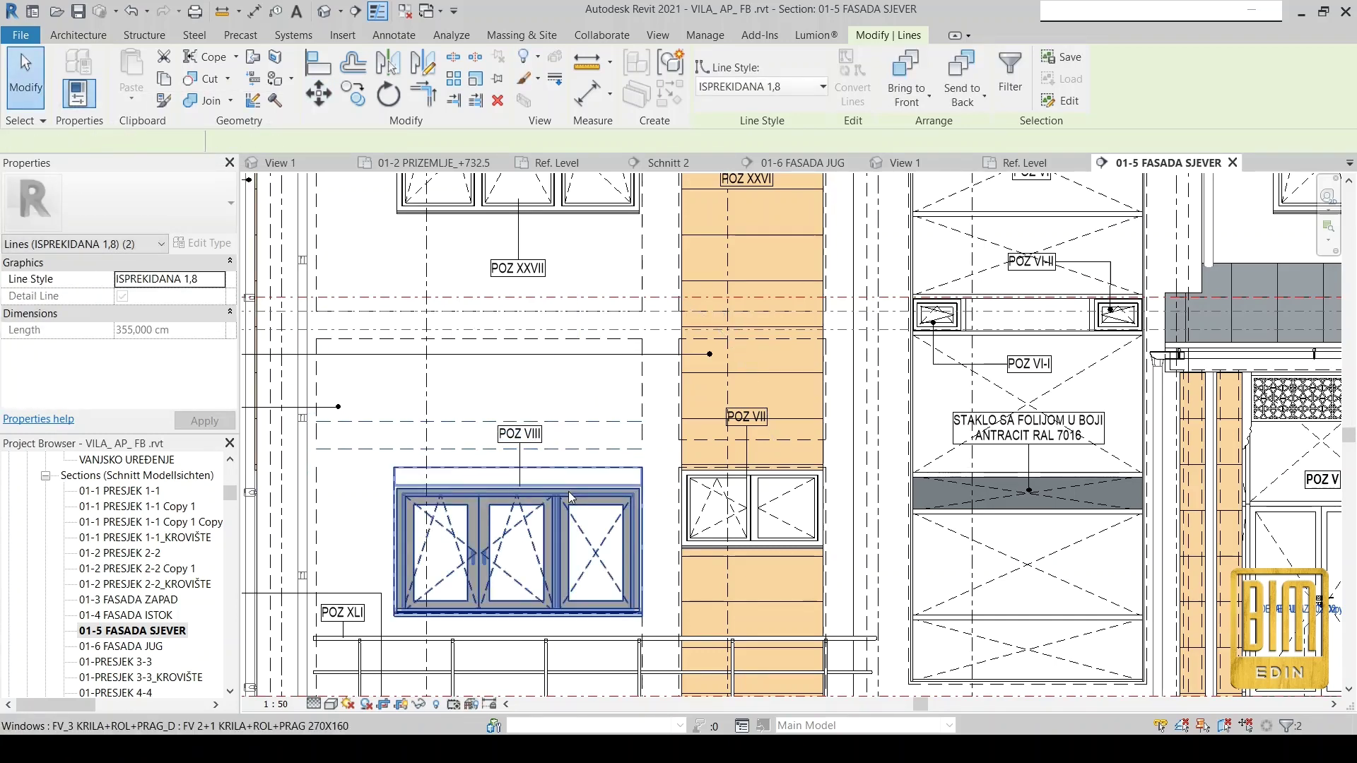
{"action": "left_click", "coordinate": [569, 490]}
Rename the window type to FV 2+1 KRILA+ROL+PRAG 270X180.
{"action": "left_click", "coordinate": [200, 245]}
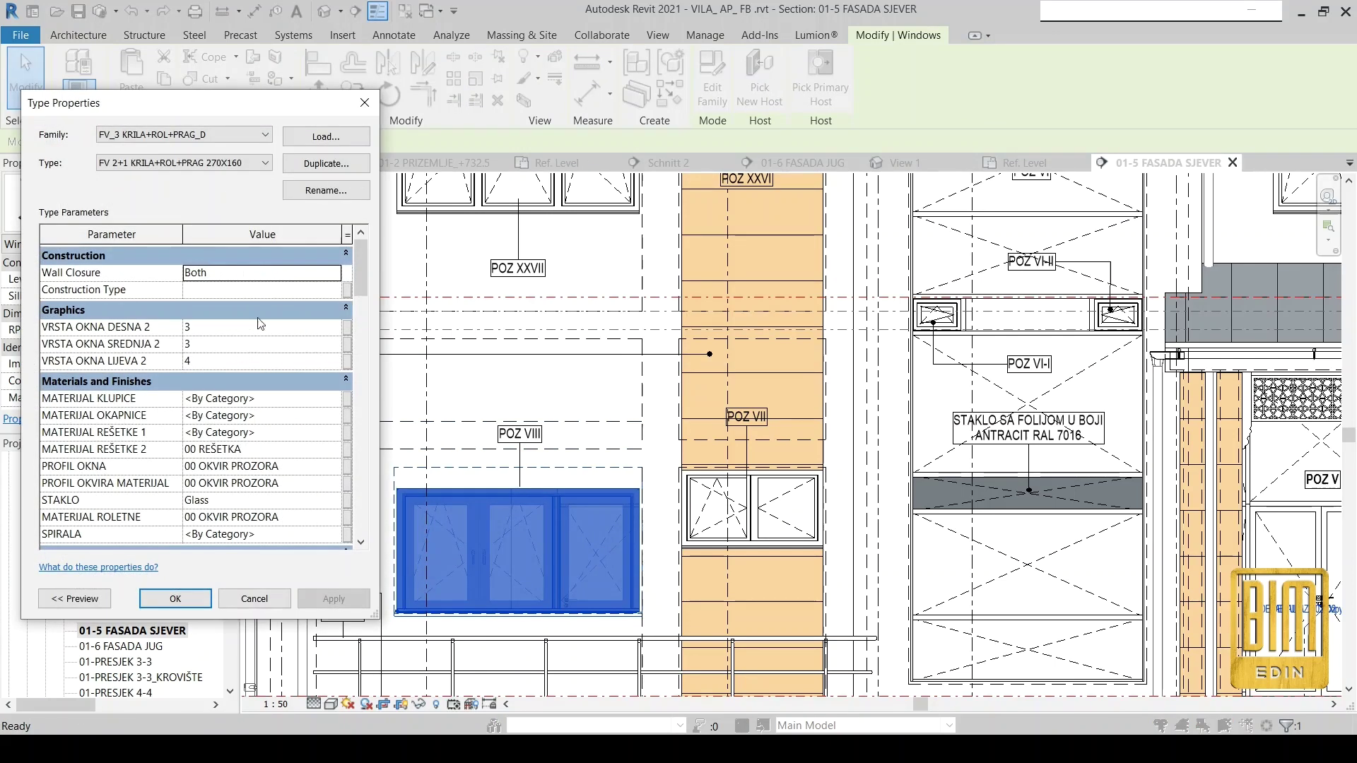
{"action": "scroll", "coordinate": [279, 504], "scroll_direction": "down", "scroll_amount": 3}
{"action": "scroll", "coordinate": [277, 494], "scroll_direction": "down", "scroll_amount": 3}
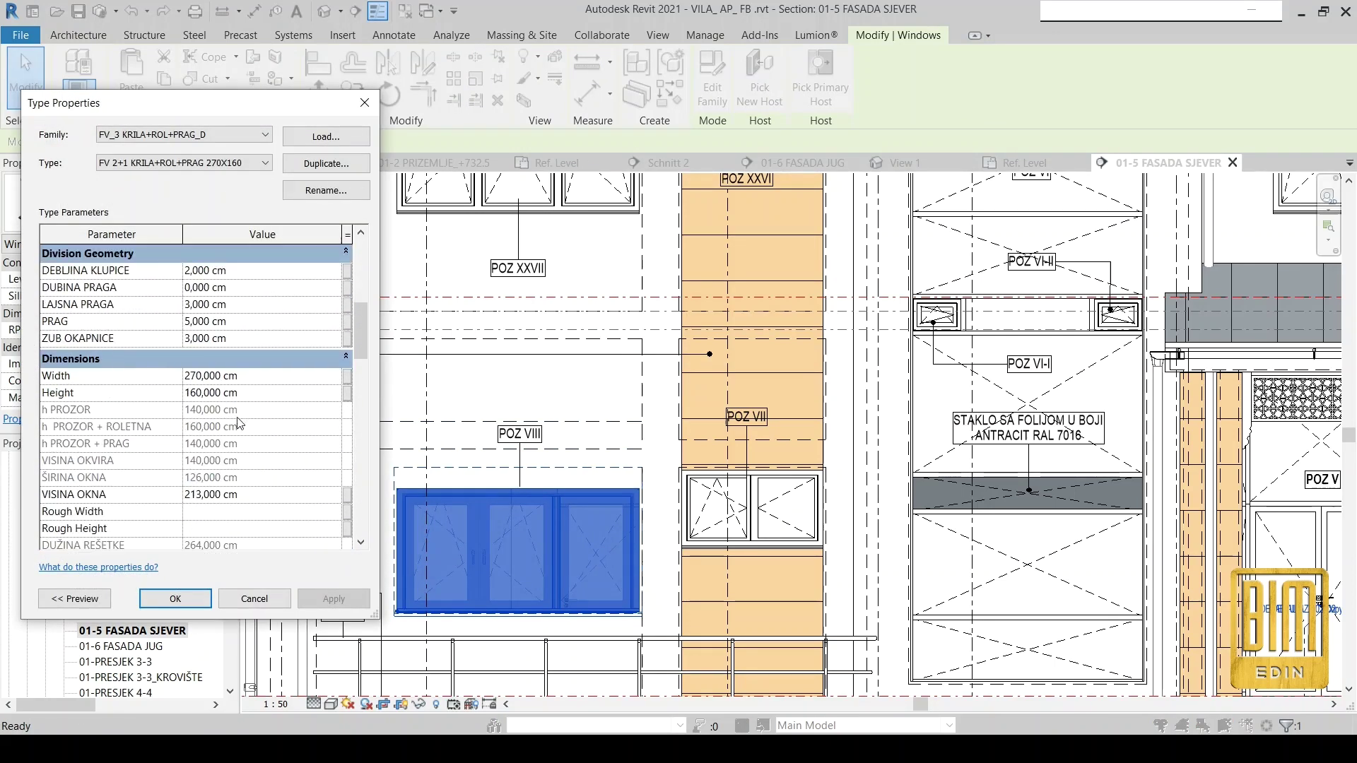
{"action": "left_click", "coordinate": [326, 190]}
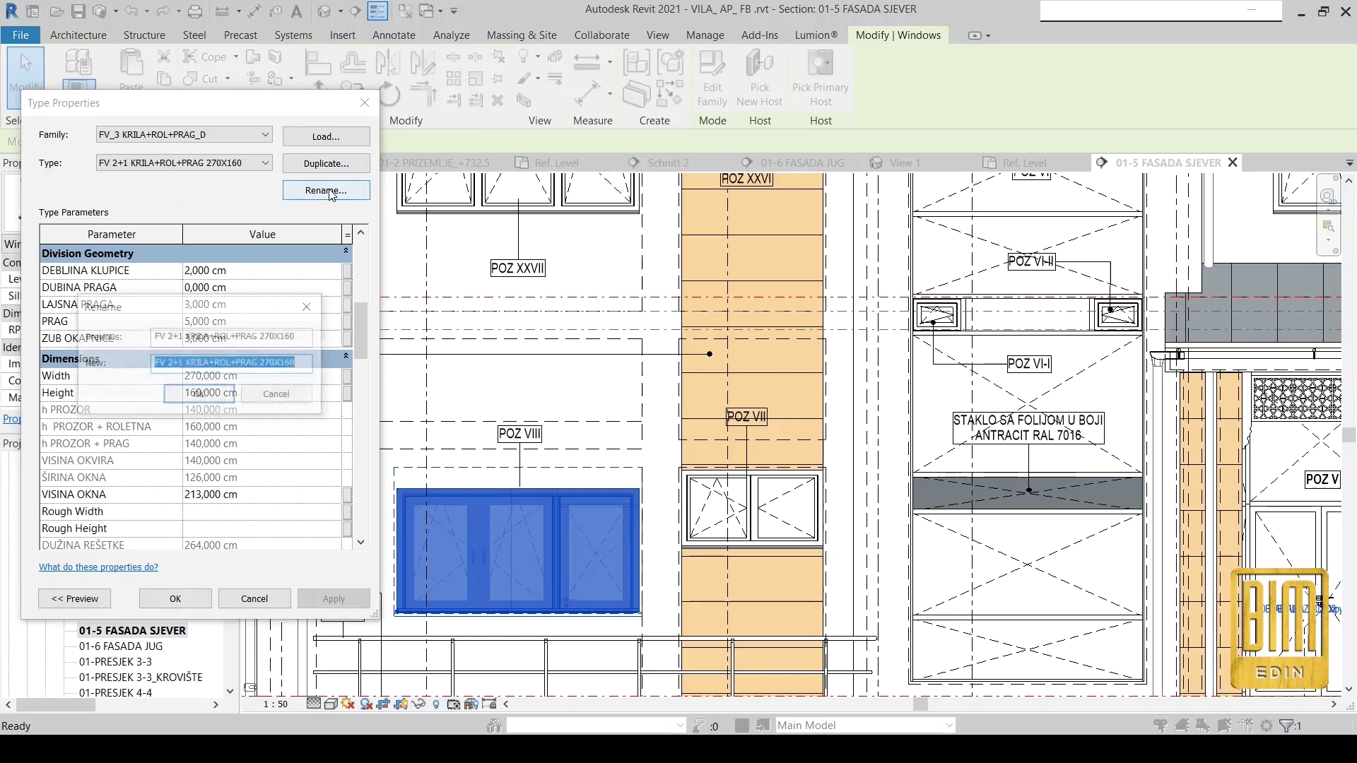
{"action": "left_click", "coordinate": [297, 365]}
{"action": "type", "text": "-"}
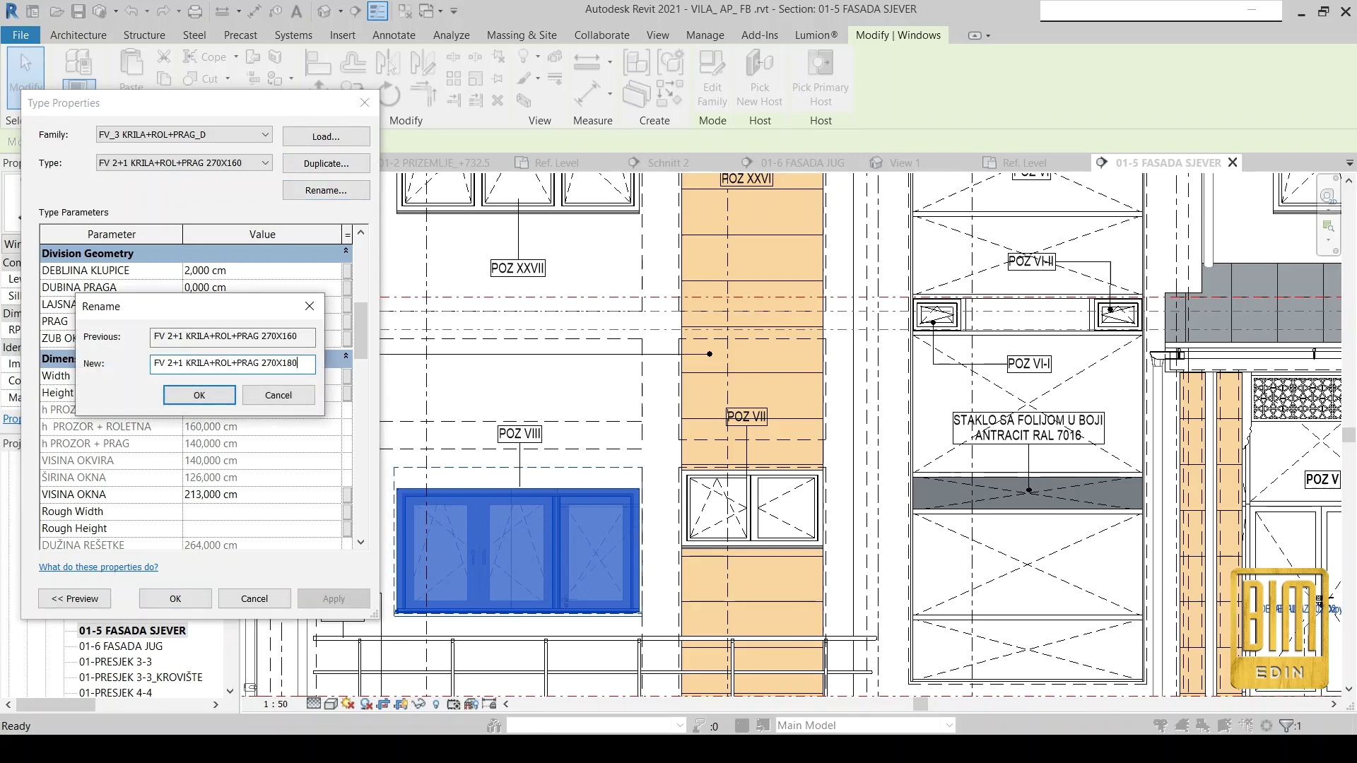
{"action": "left_click", "coordinate": [199, 395]}
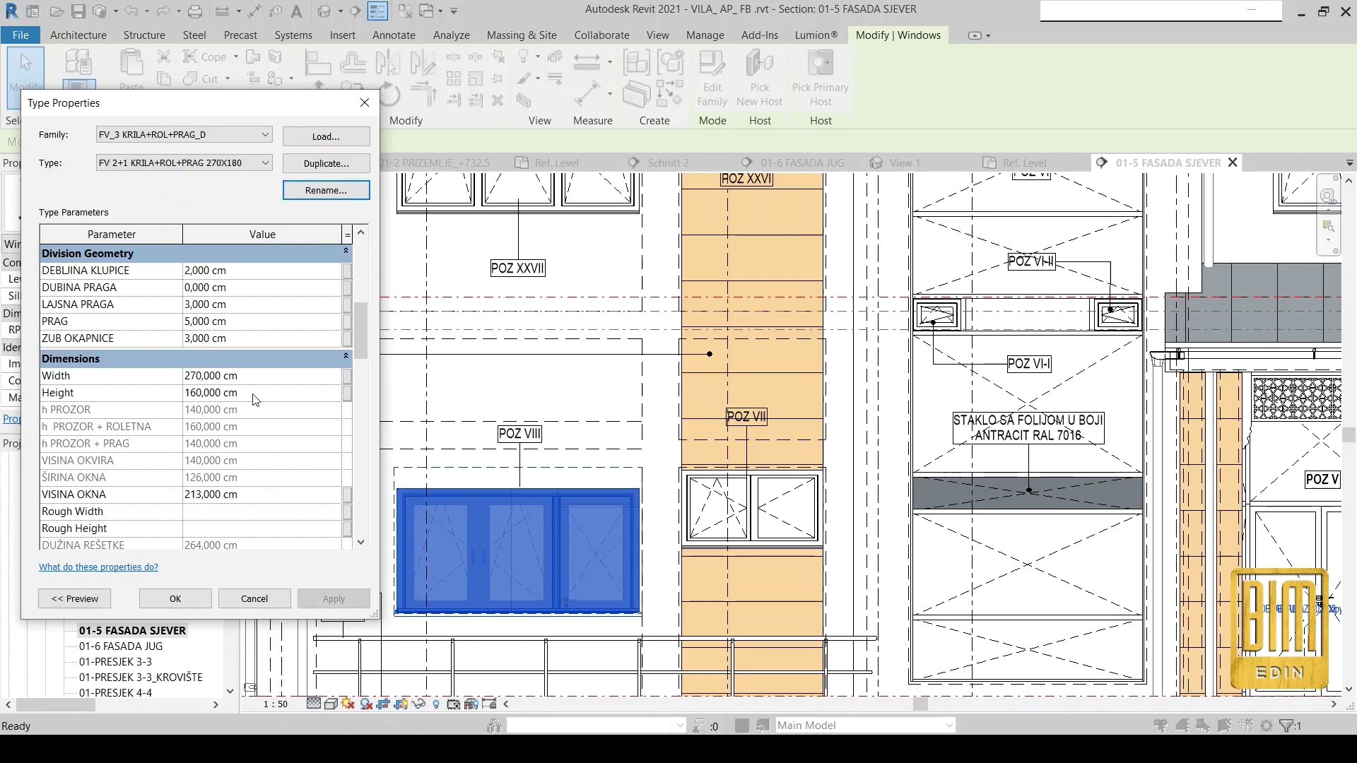
Set the type's Height to 180 cm and apply the change.
{"action": "left_click", "coordinate": [253, 393]}
{"action": "type", "text": "180"}
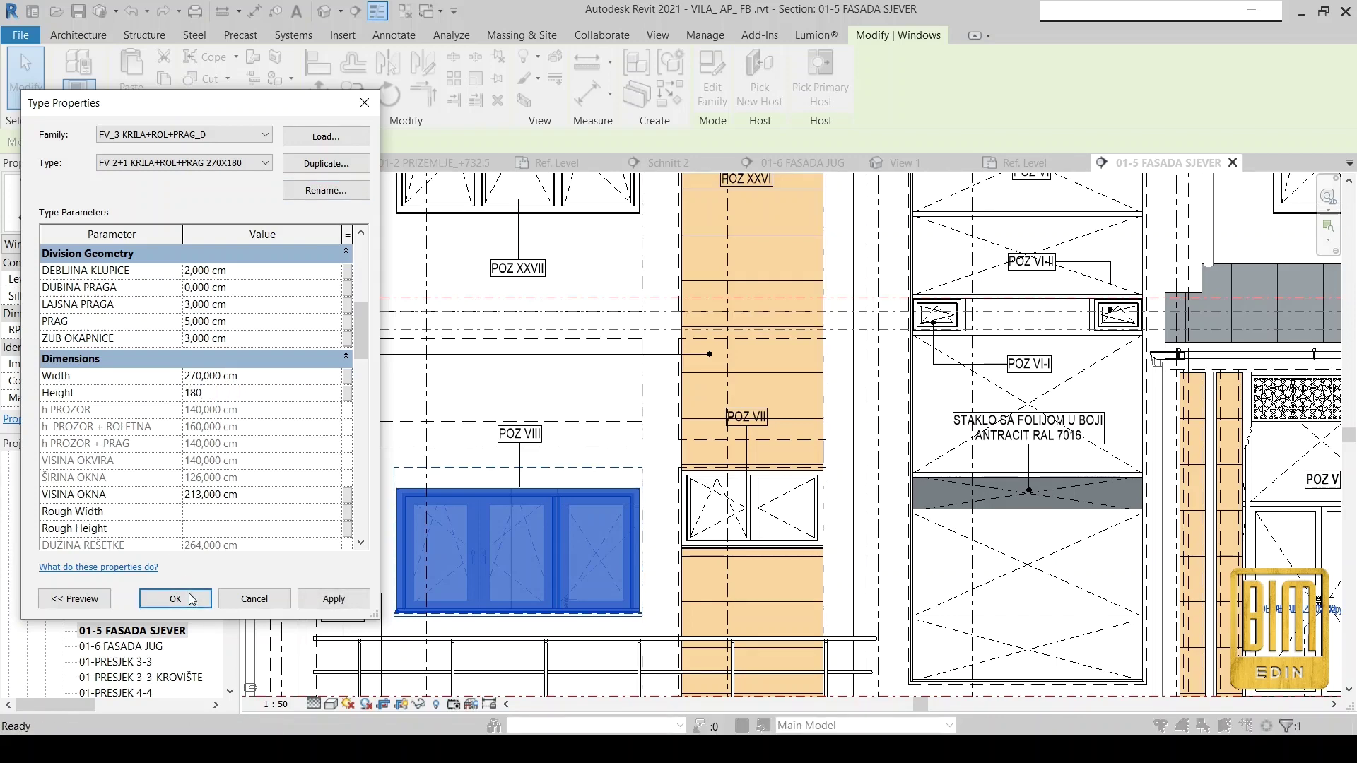
{"action": "left_click", "coordinate": [192, 599]}
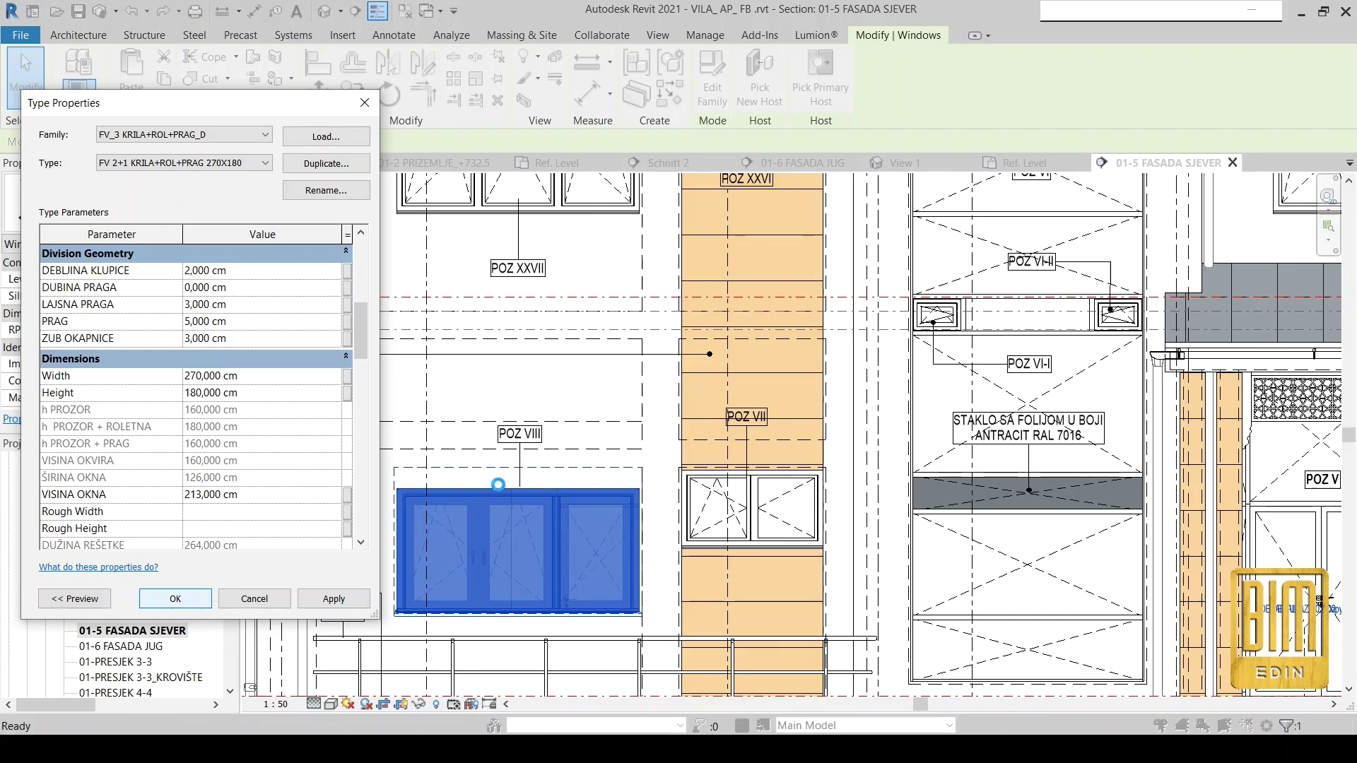
{"action": "key", "text": "Return"}
{"action": "key", "text": "Escape"}
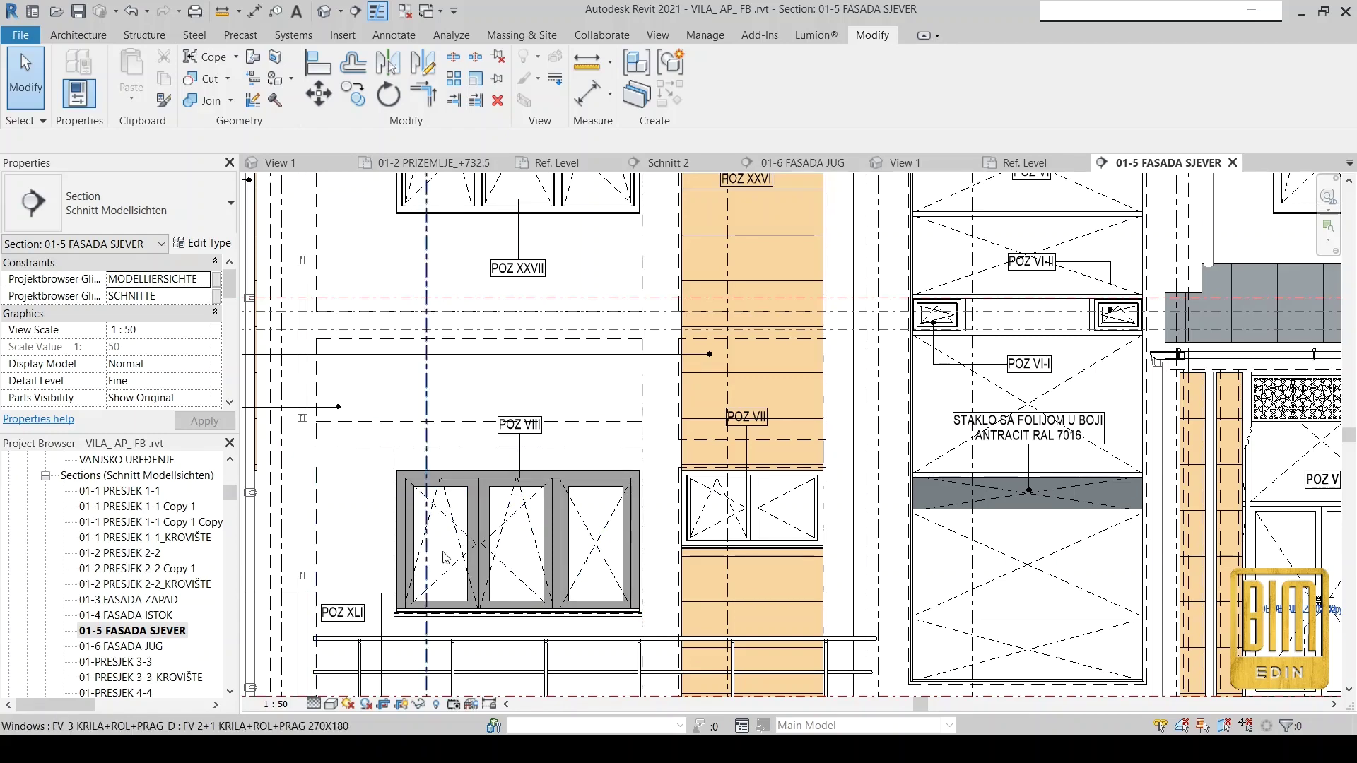
Open the section view defined by the section line through the window.
{"action": "scroll", "coordinate": [445, 558], "scroll_direction": "down", "scroll_amount": 2}
{"action": "scroll", "coordinate": [531, 548], "scroll_direction": "down", "scroll_amount": 2}
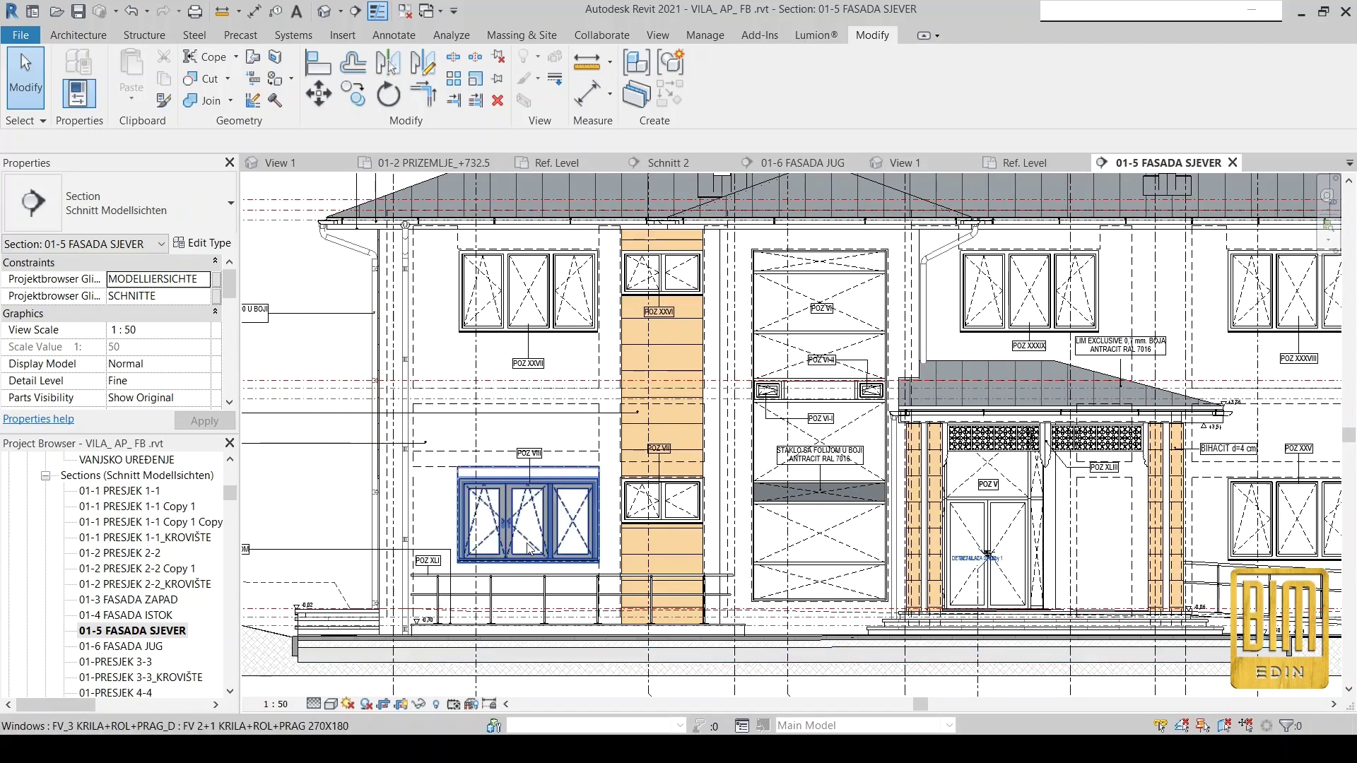
{"action": "scroll", "coordinate": [532, 548], "scroll_direction": "down", "scroll_amount": 2}
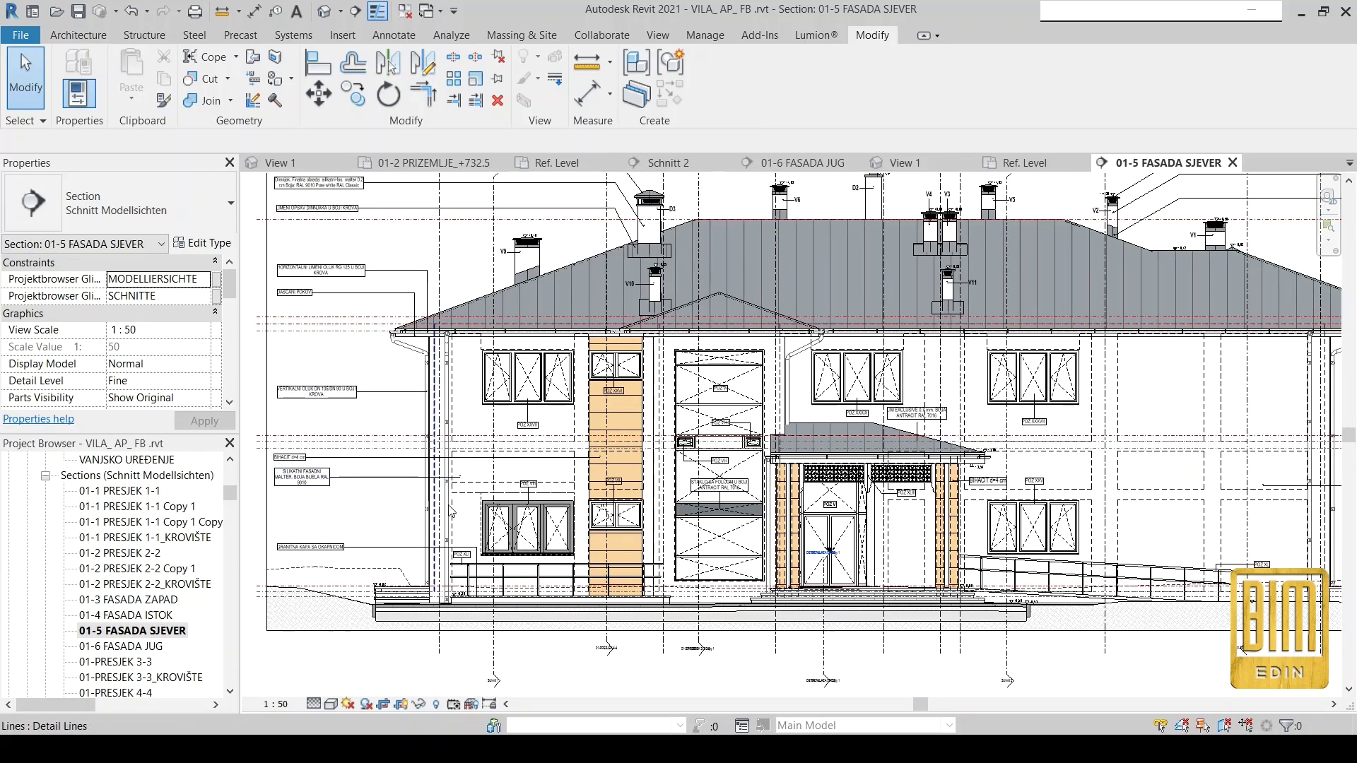
{"action": "left_click", "coordinate": [493, 263]}
{"action": "right_click", "coordinate": [493, 263]}
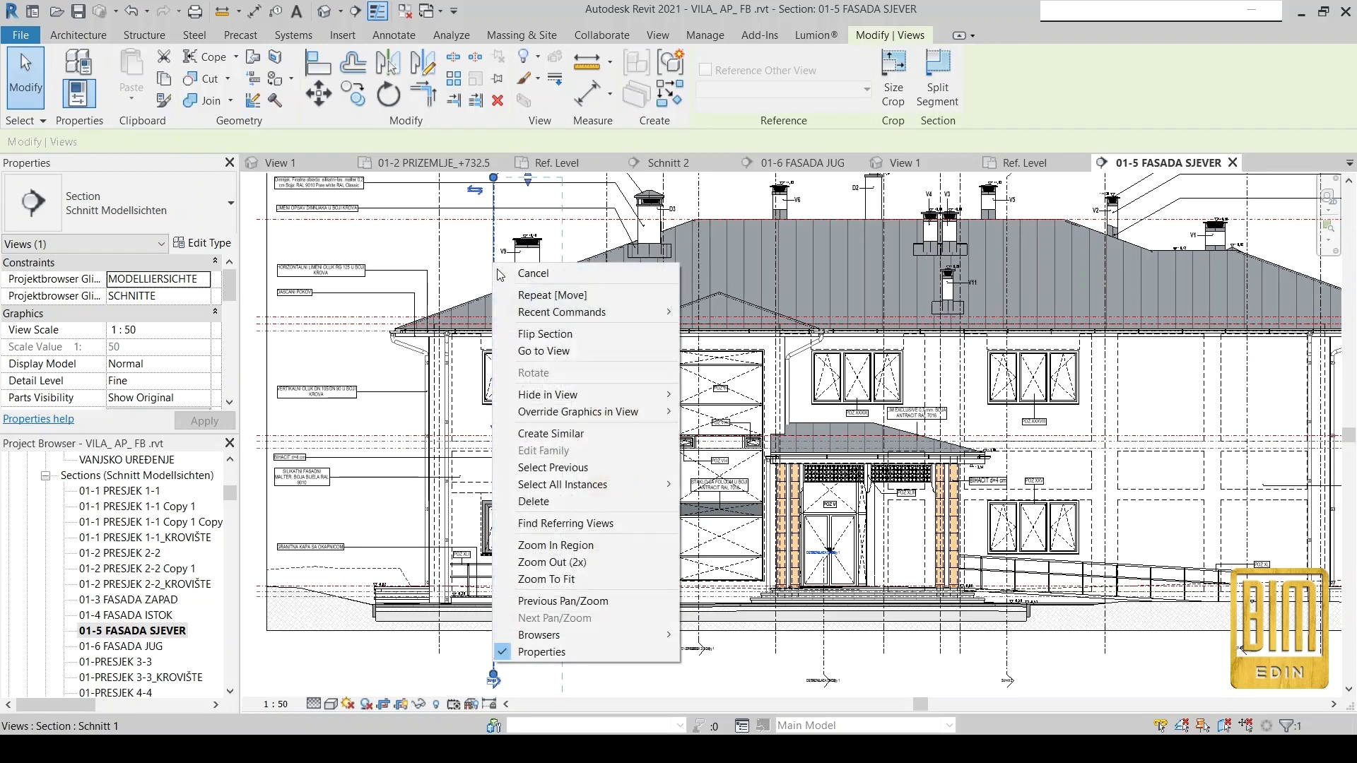
{"action": "left_click", "coordinate": [534, 357]}
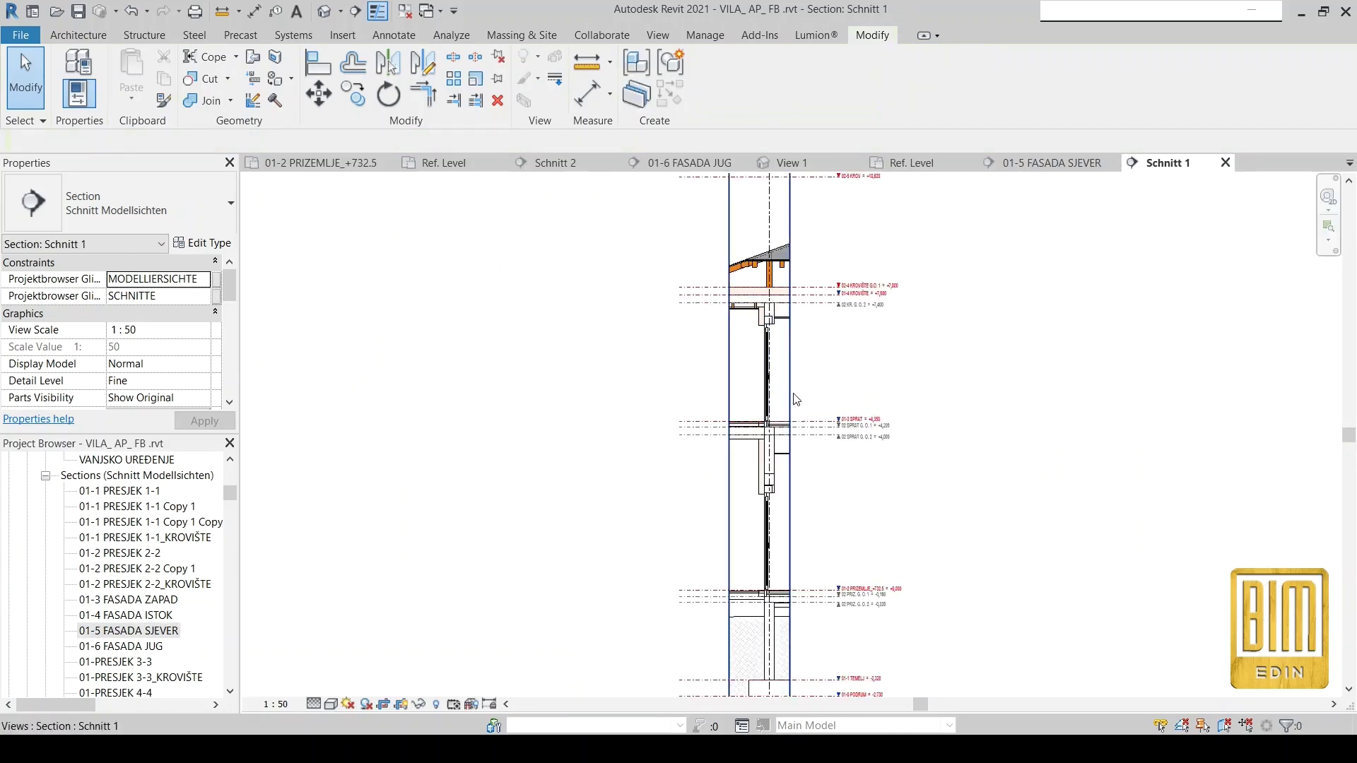
Widen the section crop region to the right and frame the selected window's sill.
{"action": "left_click", "coordinate": [792, 424]}
{"action": "scroll", "coordinate": [792, 424], "scroll_direction": "down", "scroll_amount": 1}
{"action": "left_click_drag", "start_coordinate": [789, 416], "coordinate": [1130, 420]}
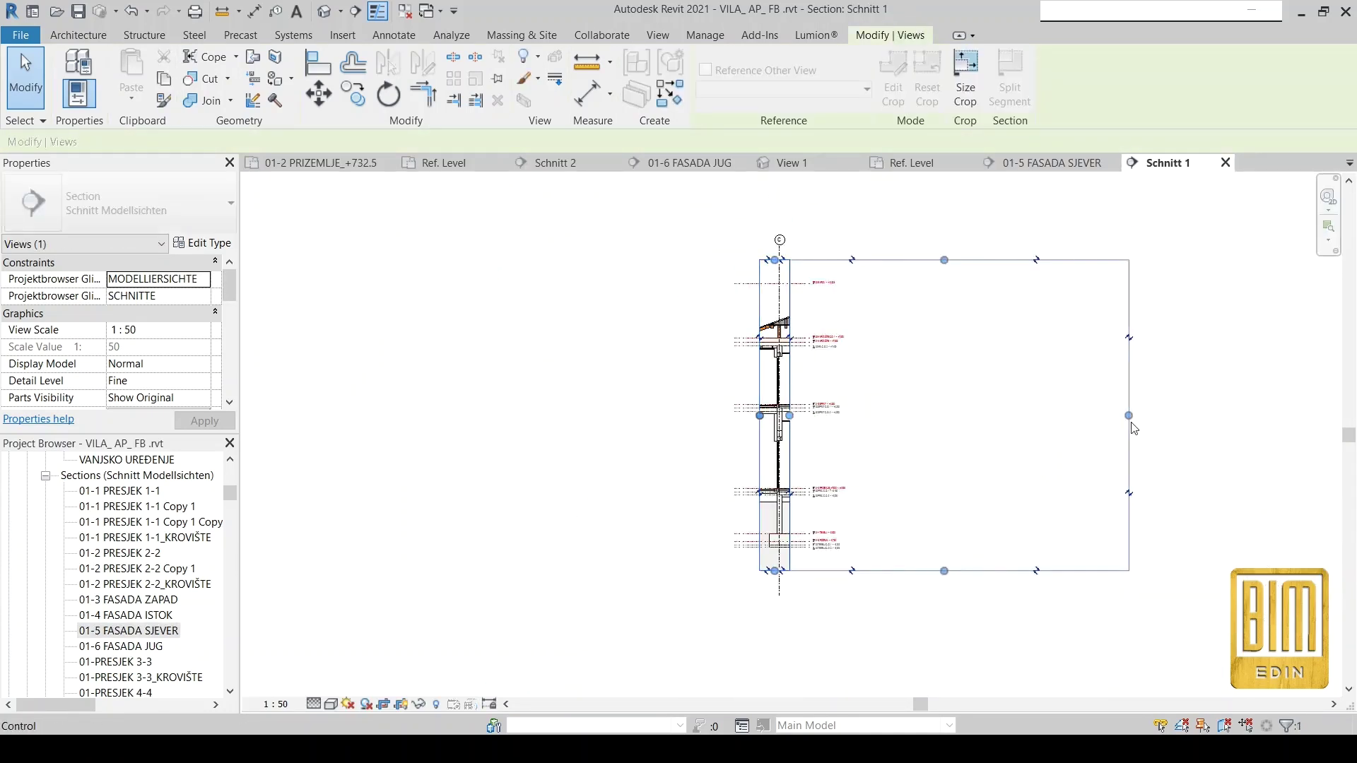
{"action": "scroll", "coordinate": [1058, 447], "scroll_direction": "up", "scroll_amount": 3}
{"action": "scroll", "coordinate": [1058, 446], "scroll_direction": "up", "scroll_amount": 3}
{"action": "scroll", "coordinate": [989, 431], "scroll_direction": "up", "scroll_amount": 2}
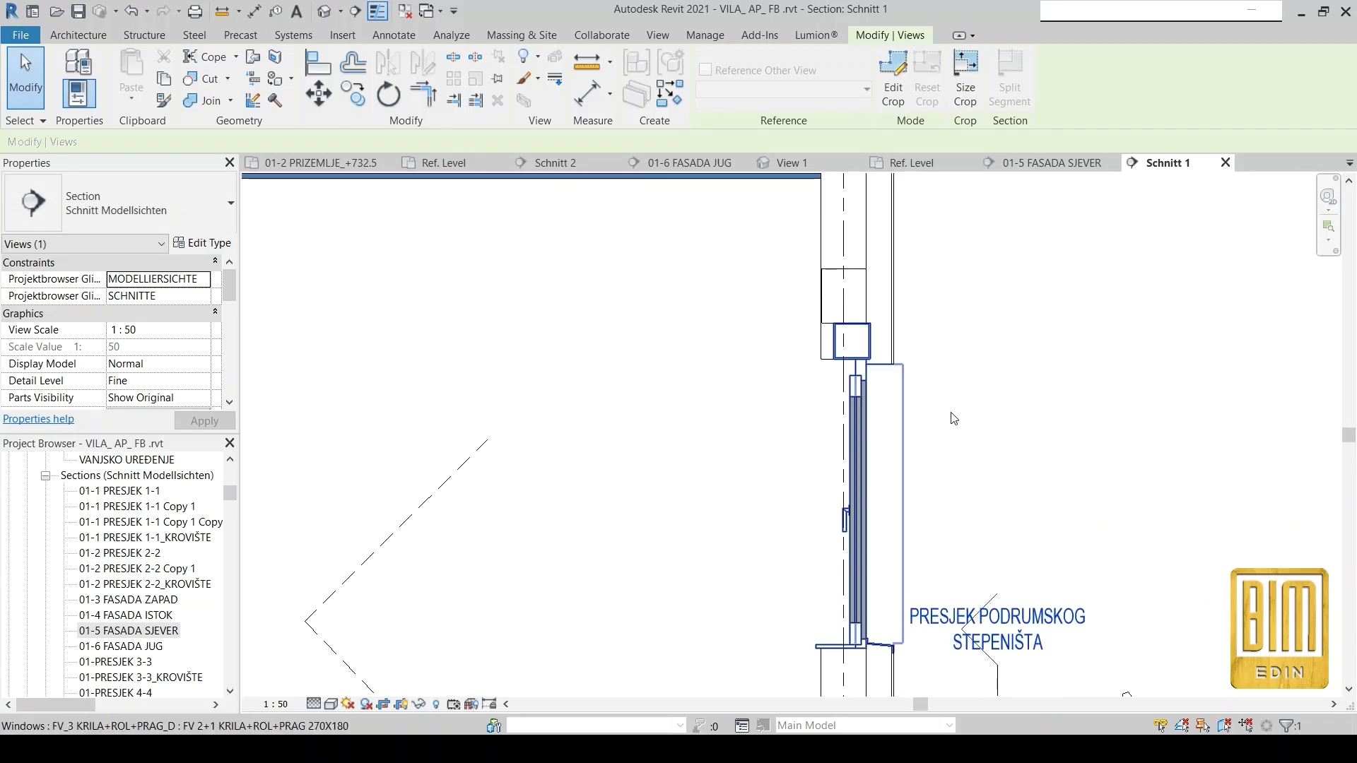
{"action": "scroll", "coordinate": [911, 600], "scroll_direction": "up", "scroll_amount": 2}
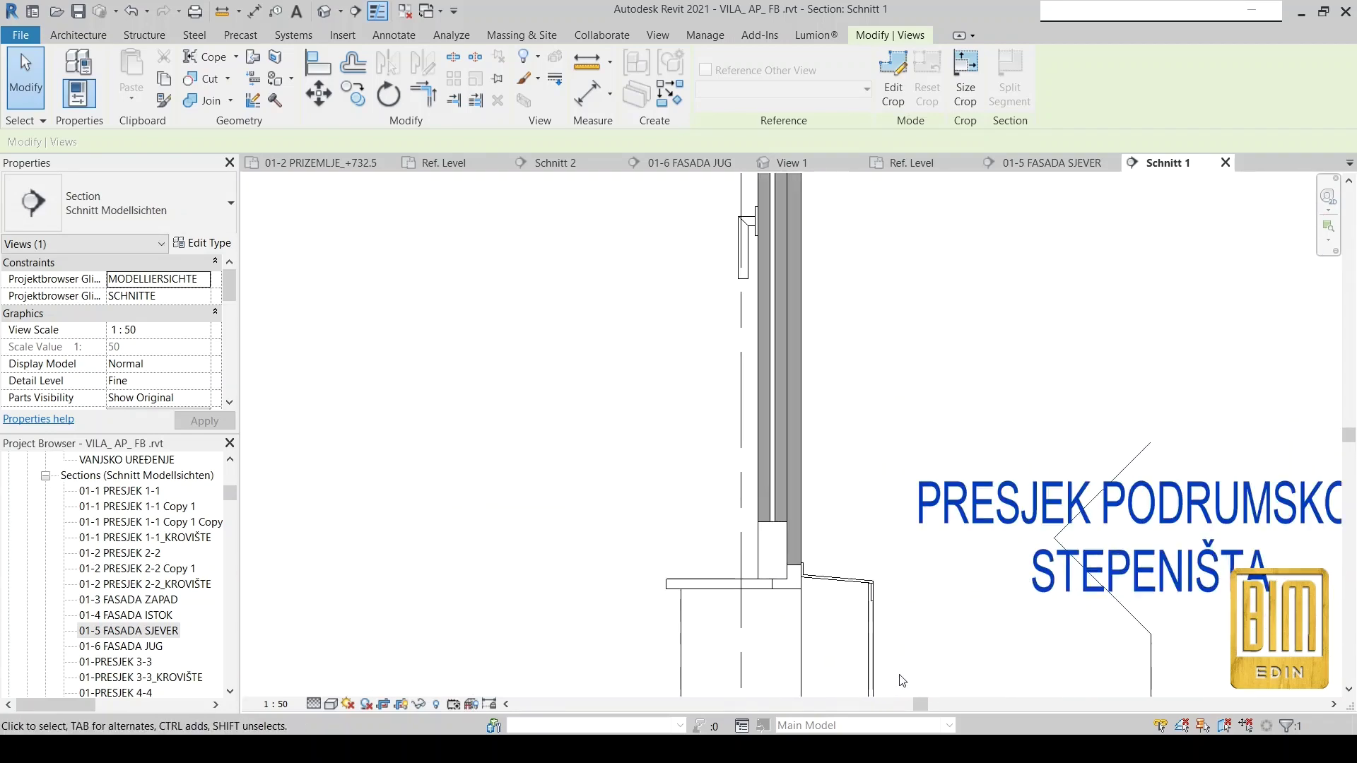
{"action": "left_click", "coordinate": [801, 514]}
{"action": "middle_click_drag", "start_coordinate": [801, 514], "coordinate": [756, 445]}
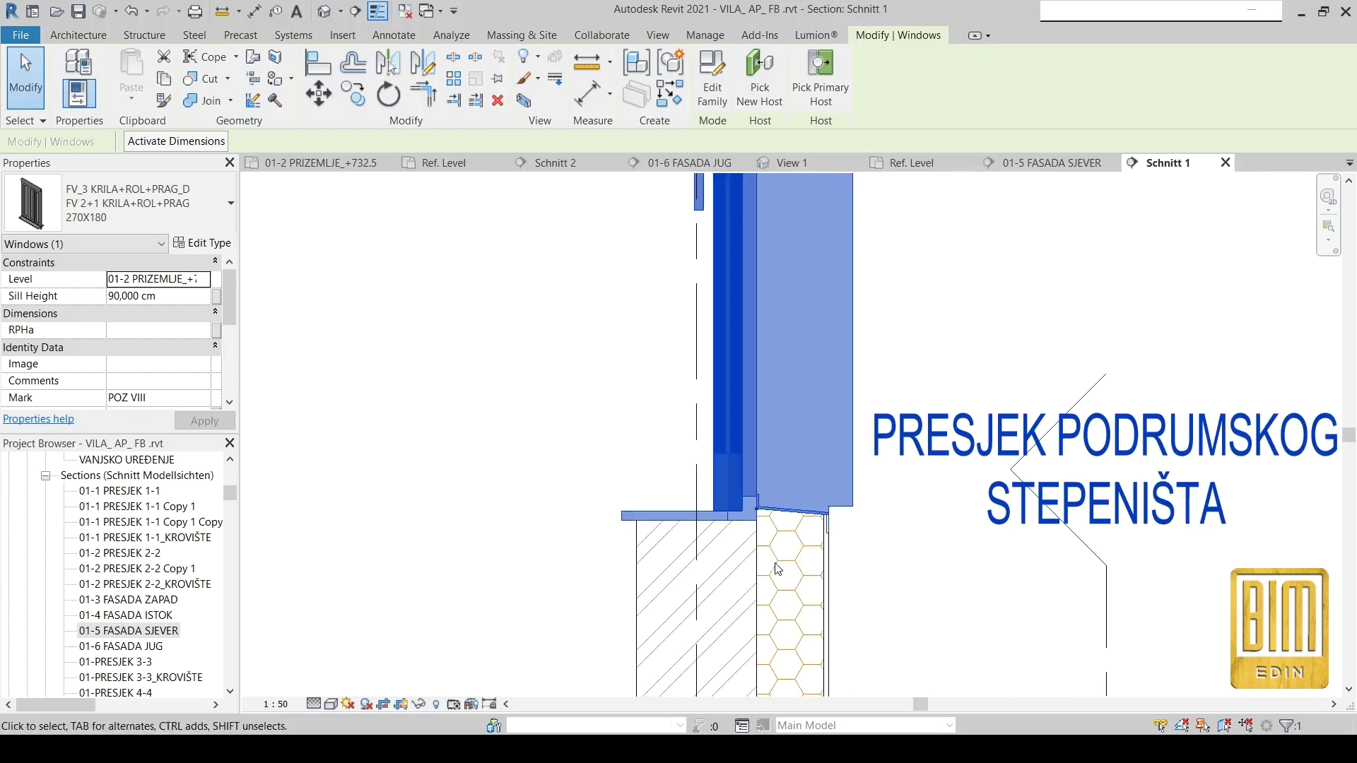
Set the window type's ŠIRINA RESETKE to 18 cm and apply it.
{"action": "left_click", "coordinate": [202, 242]}
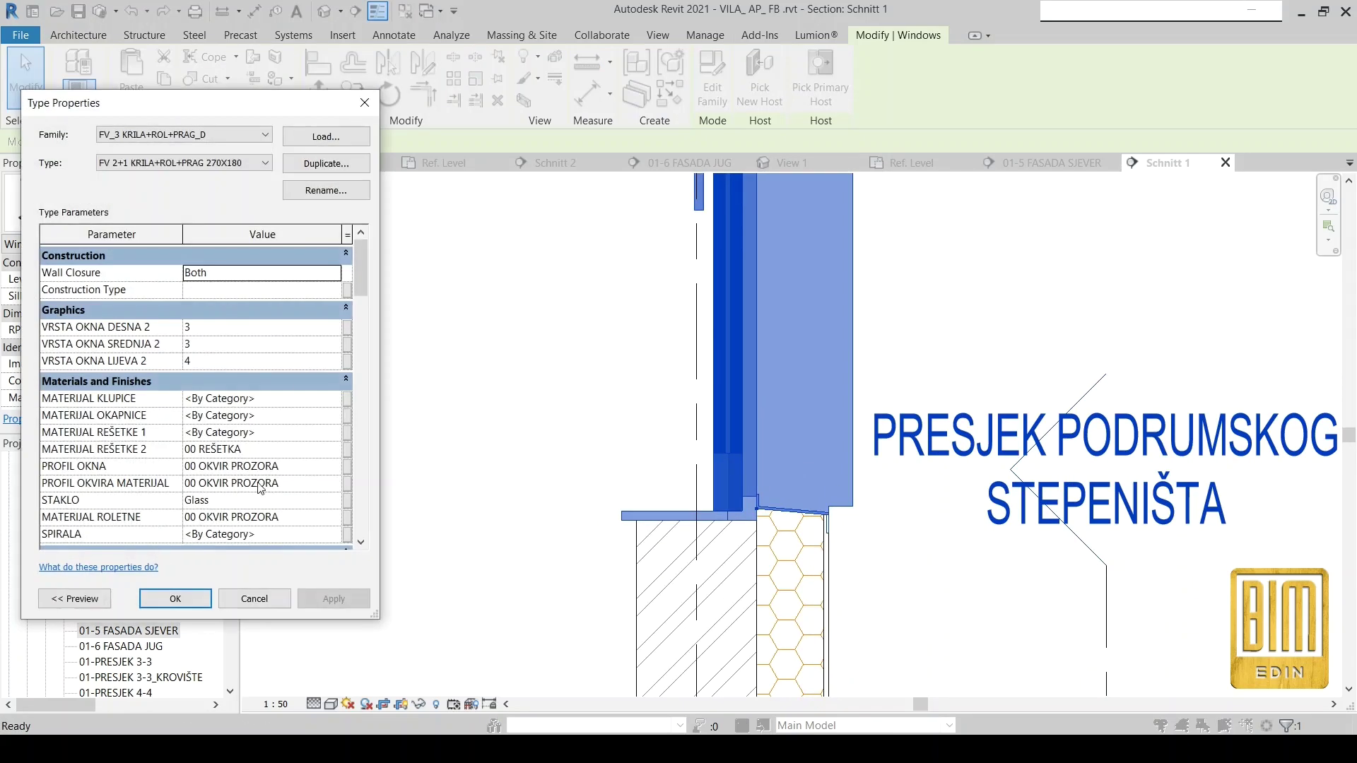
{"action": "scroll", "coordinate": [261, 488], "scroll_direction": "down", "scroll_amount": 5}
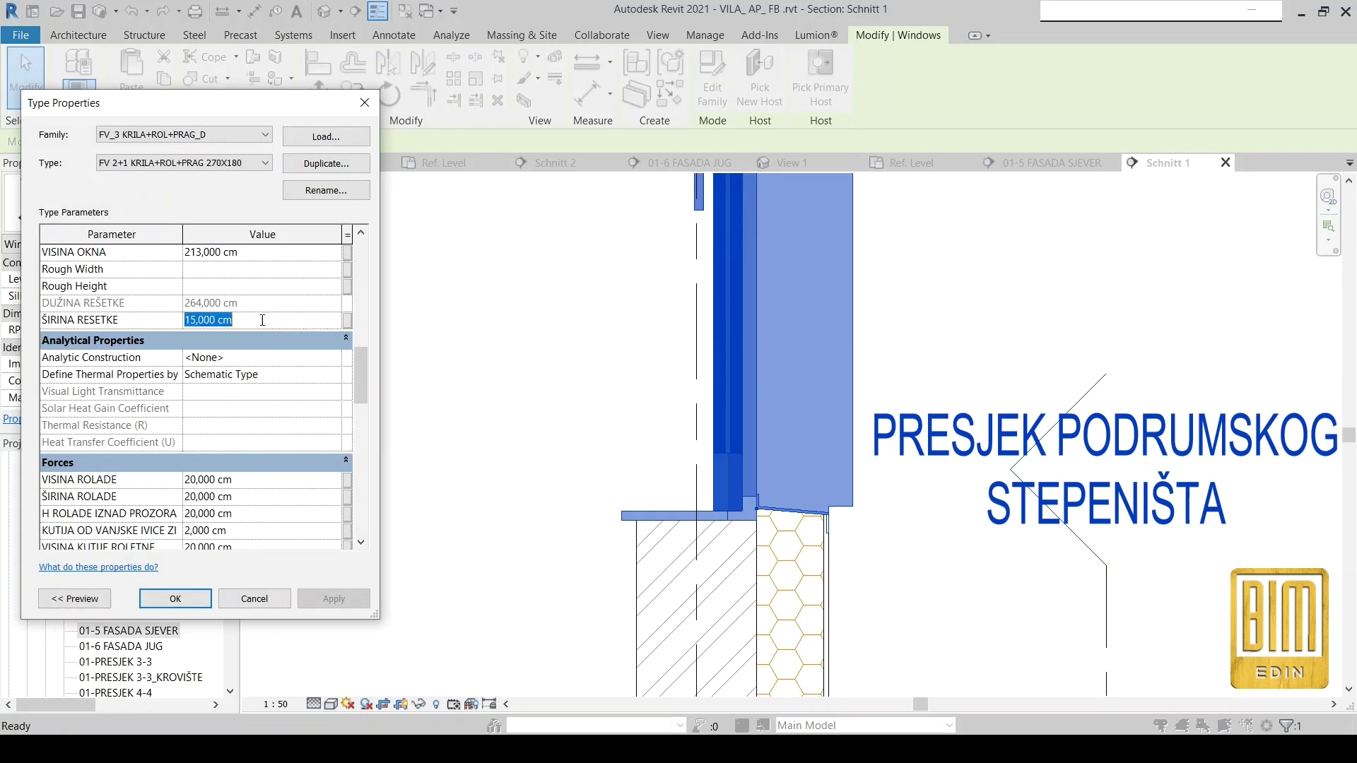
{"action": "type", "text": "18"}
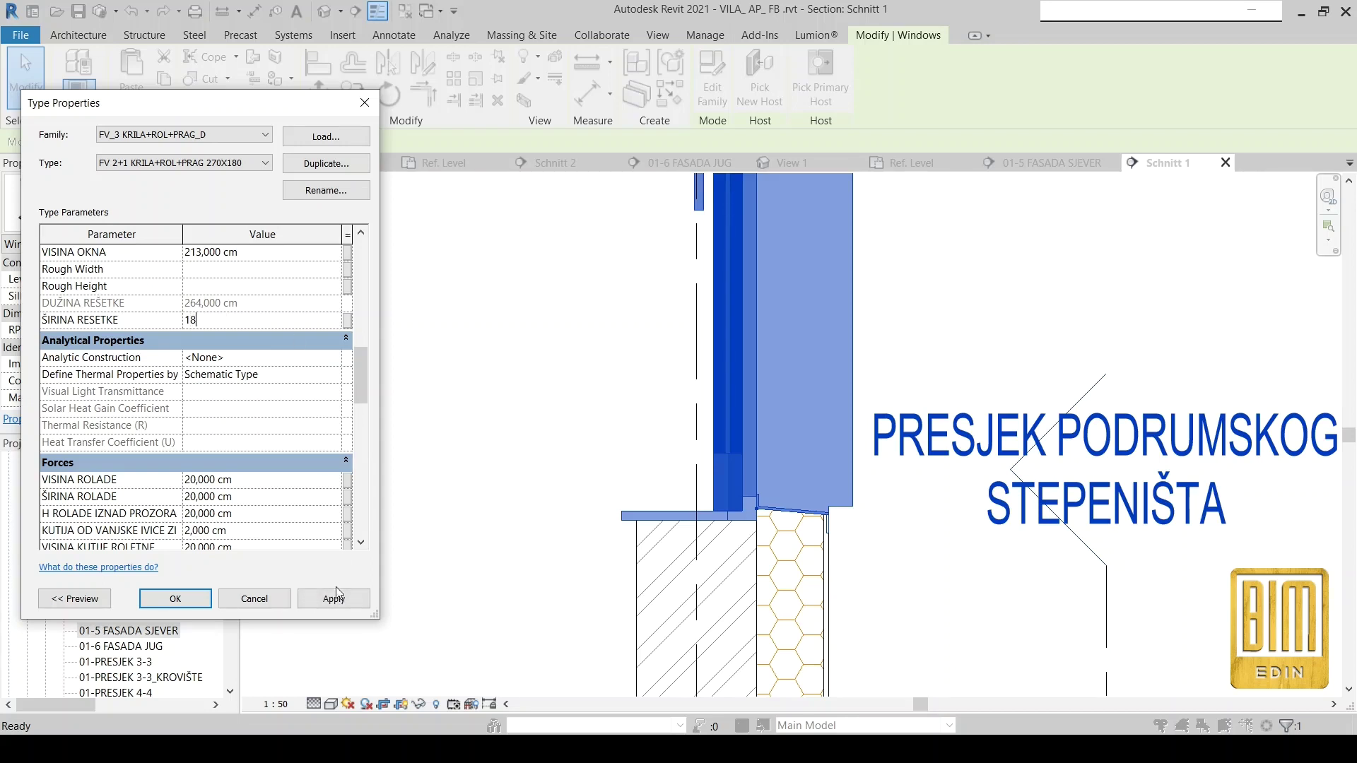
{"action": "left_click", "coordinate": [350, 599]}
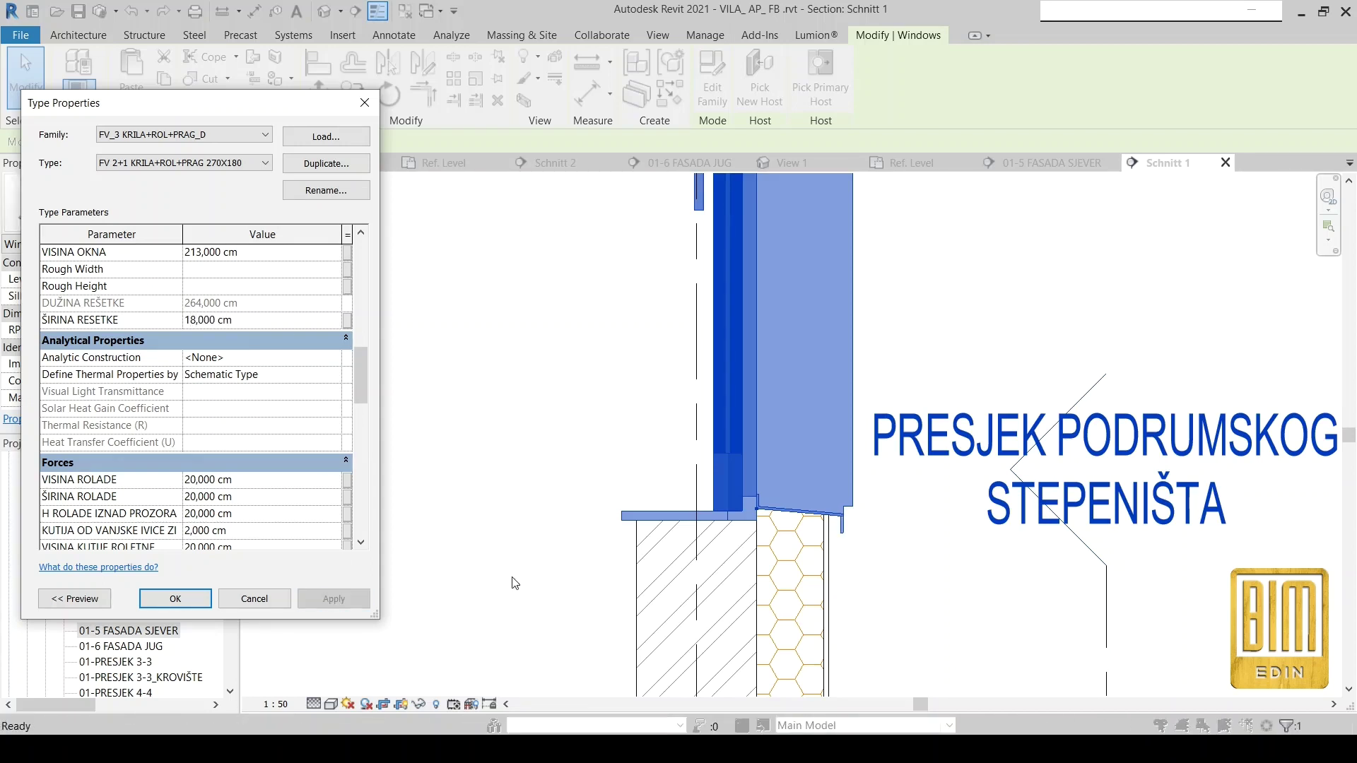
{"action": "left_click", "coordinate": [189, 602]}
Set the KUTIJA OD VANJSKE IVICE ZI shutter-box offset to 0 cm and apply it.
{"action": "scroll", "coordinate": [593, 487], "scroll_direction": "down", "scroll_amount": 1}
{"action": "scroll", "coordinate": [584, 471], "scroll_direction": "down", "scroll_amount": 4}
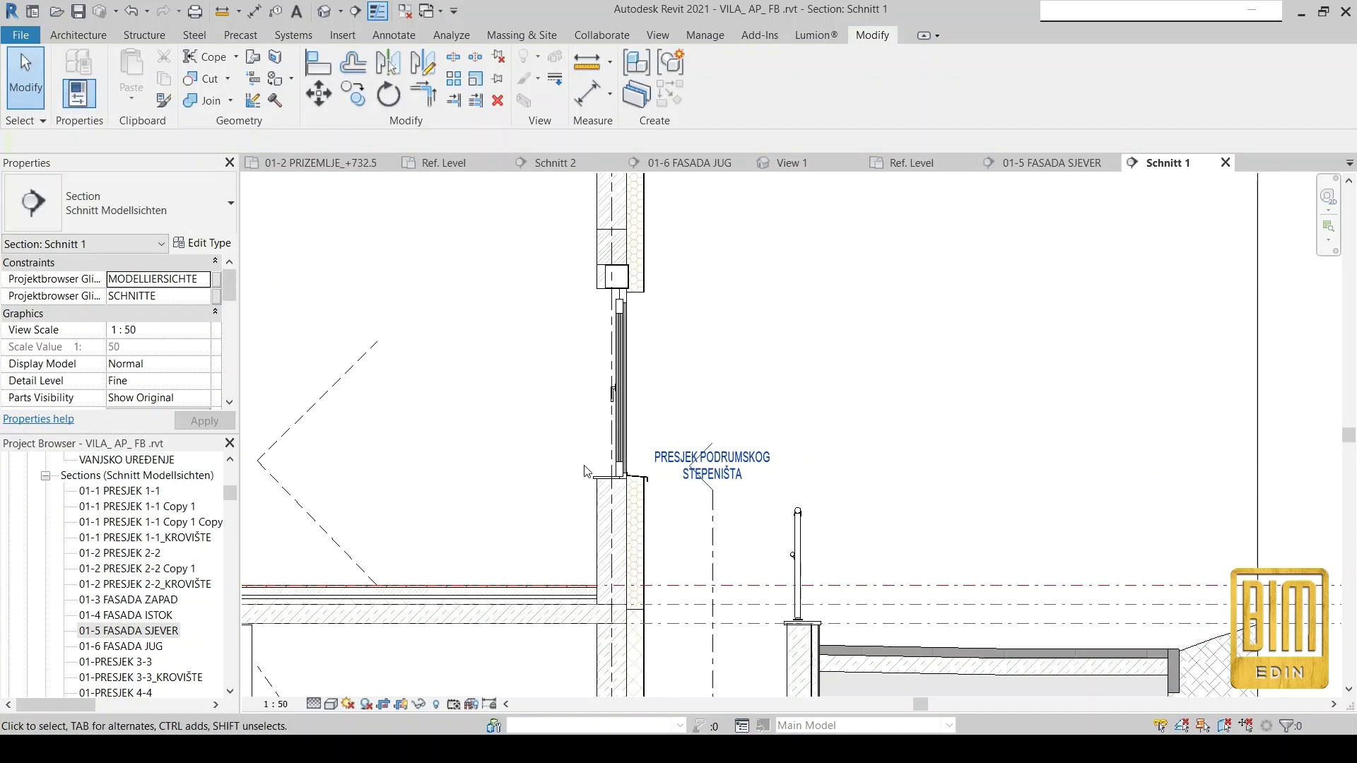
{"action": "scroll", "coordinate": [607, 410], "scroll_direction": "up", "scroll_amount": 2}
{"action": "scroll", "coordinate": [608, 409], "scroll_direction": "up", "scroll_amount": 2}
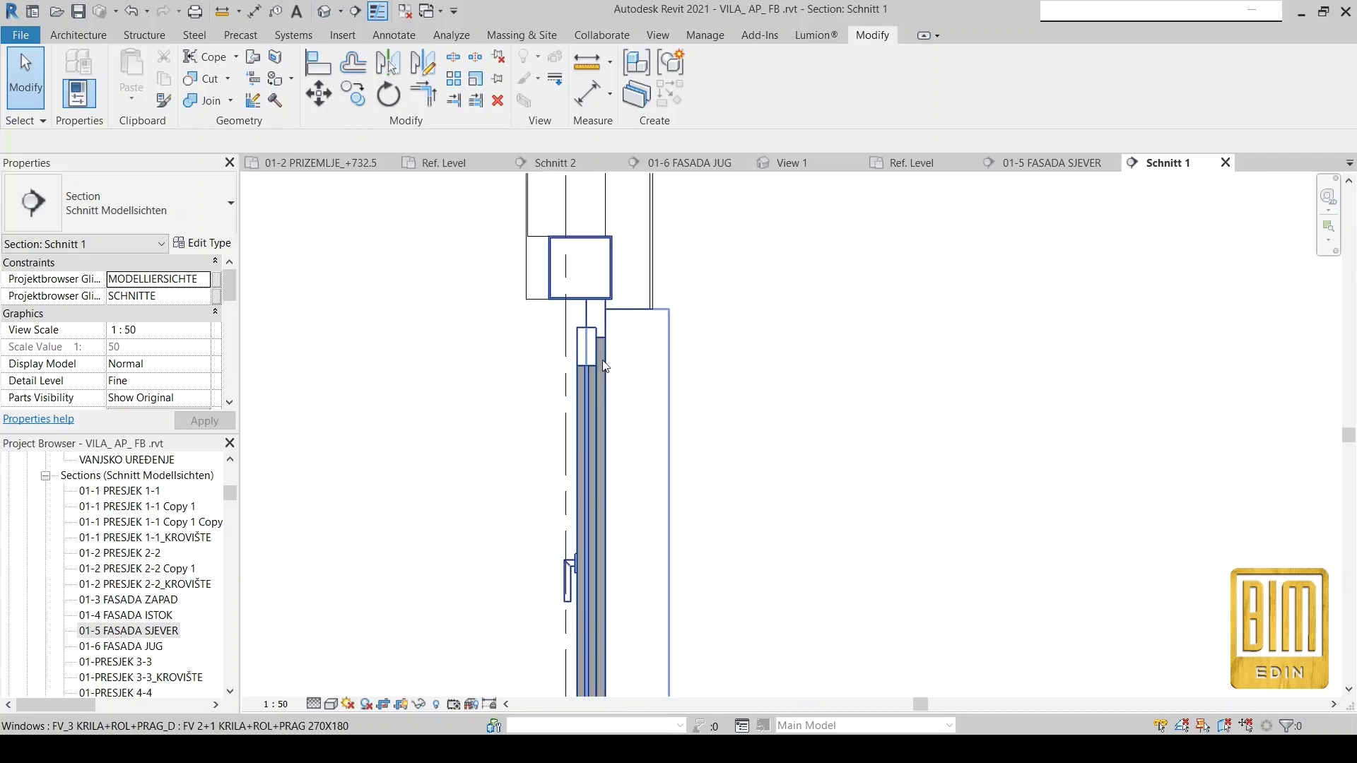
{"action": "scroll", "coordinate": [608, 410], "scroll_direction": "up", "scroll_amount": 1}
{"action": "left_click", "coordinate": [607, 409]}
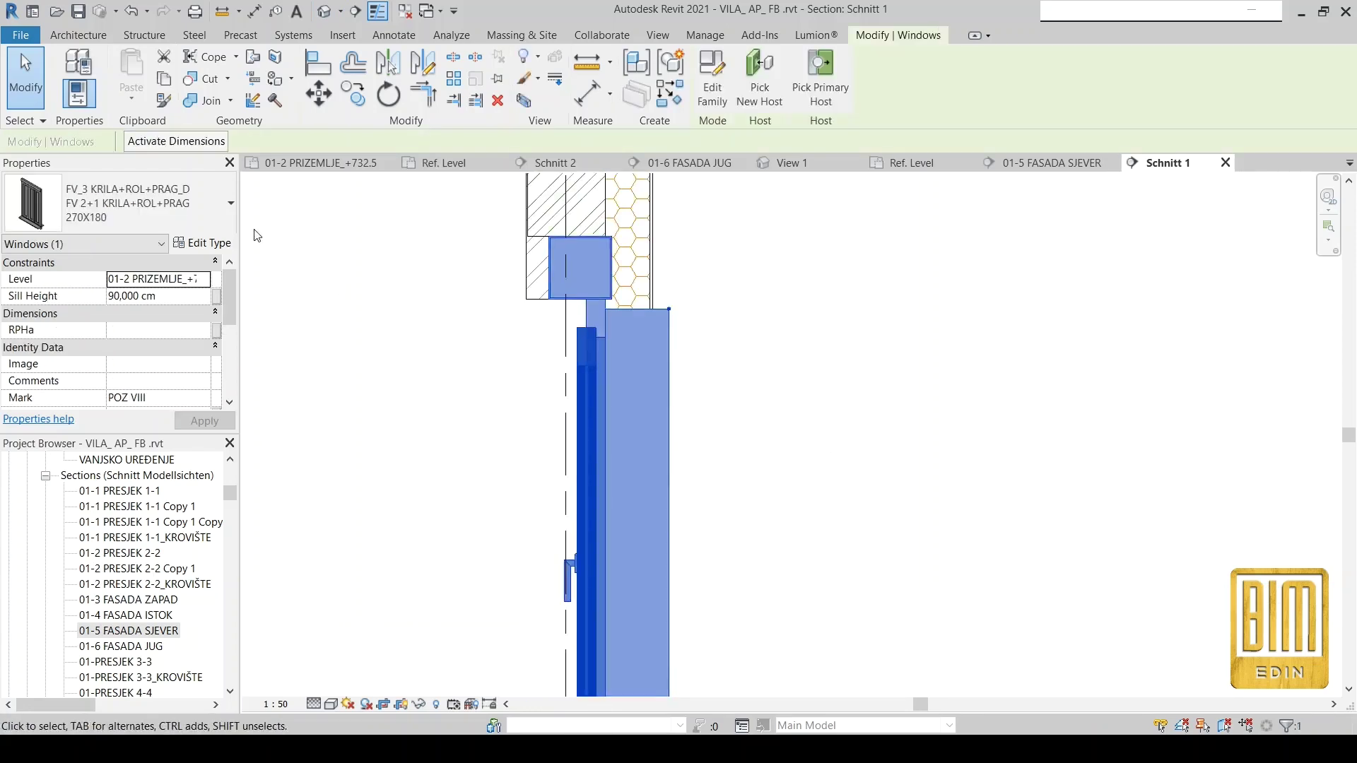
{"action": "left_click", "coordinate": [202, 244]}
{"action": "scroll", "coordinate": [255, 402], "scroll_direction": "down", "scroll_amount": 5}
{"action": "scroll", "coordinate": [258, 418], "scroll_direction": "down", "scroll_amount": 4}
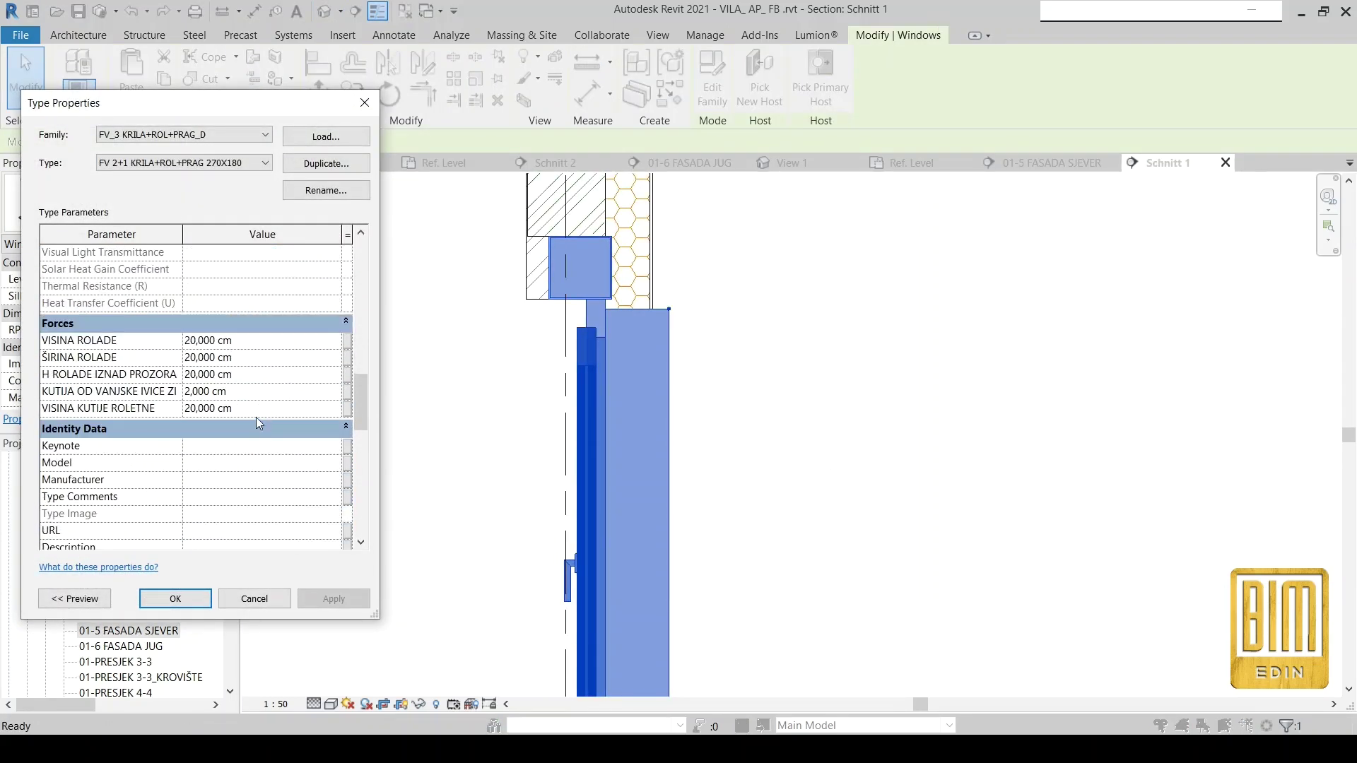
{"action": "type", "text": "0"}
{"action": "left_click", "coordinate": [341, 599]}
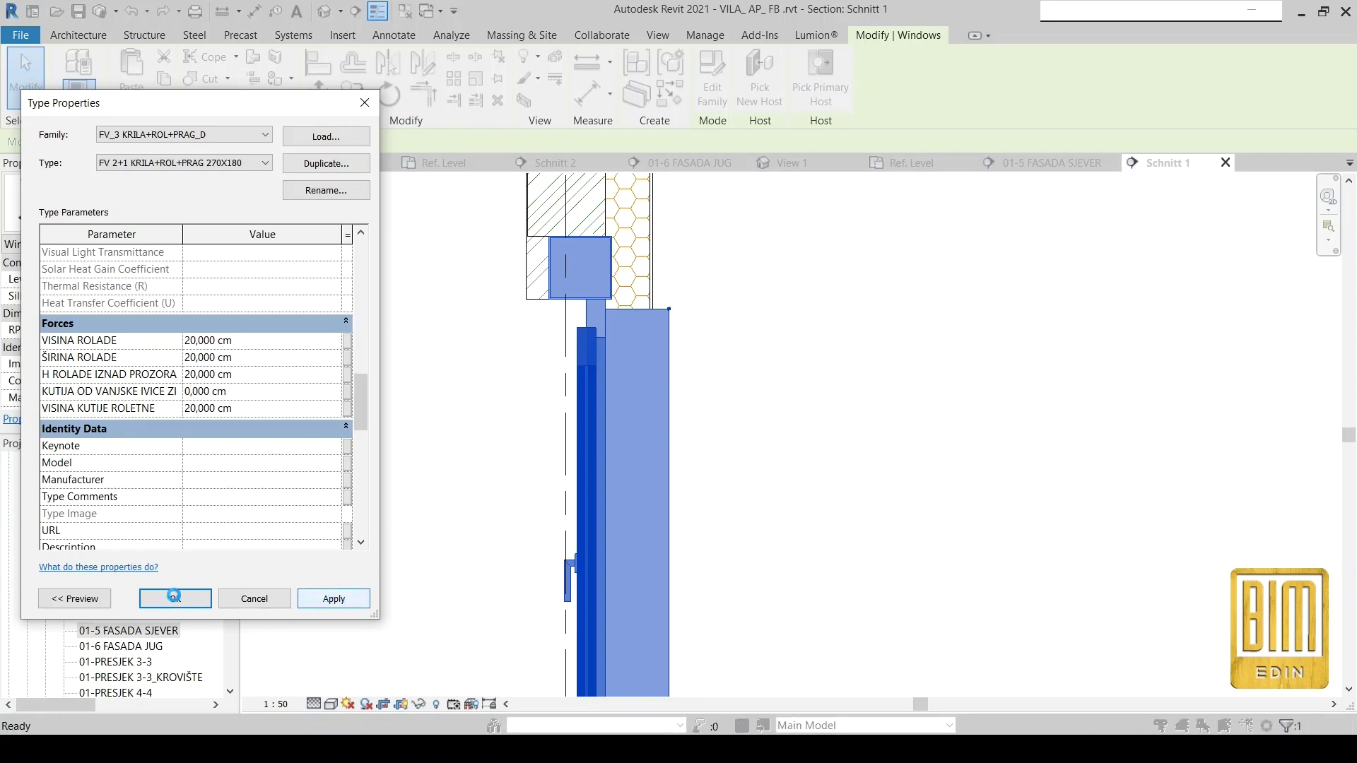
{"action": "left_click", "coordinate": [176, 597]}
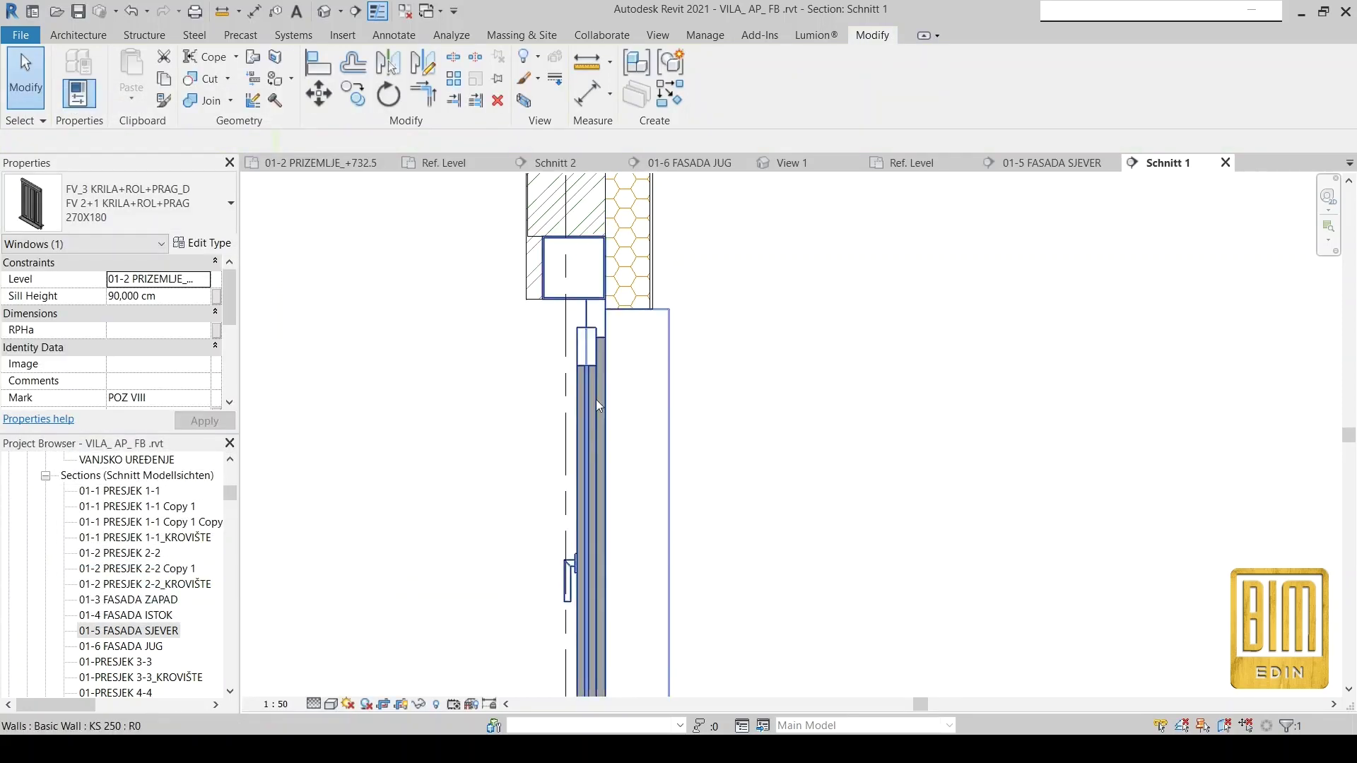
{"action": "scroll", "coordinate": [595, 400], "scroll_direction": "down", "scroll_amount": 3}
{"action": "key", "text": "Escape"}
In the 3D view, isolate the windows category using a facade window.
{"action": "left_click", "coordinate": [324, 13]}
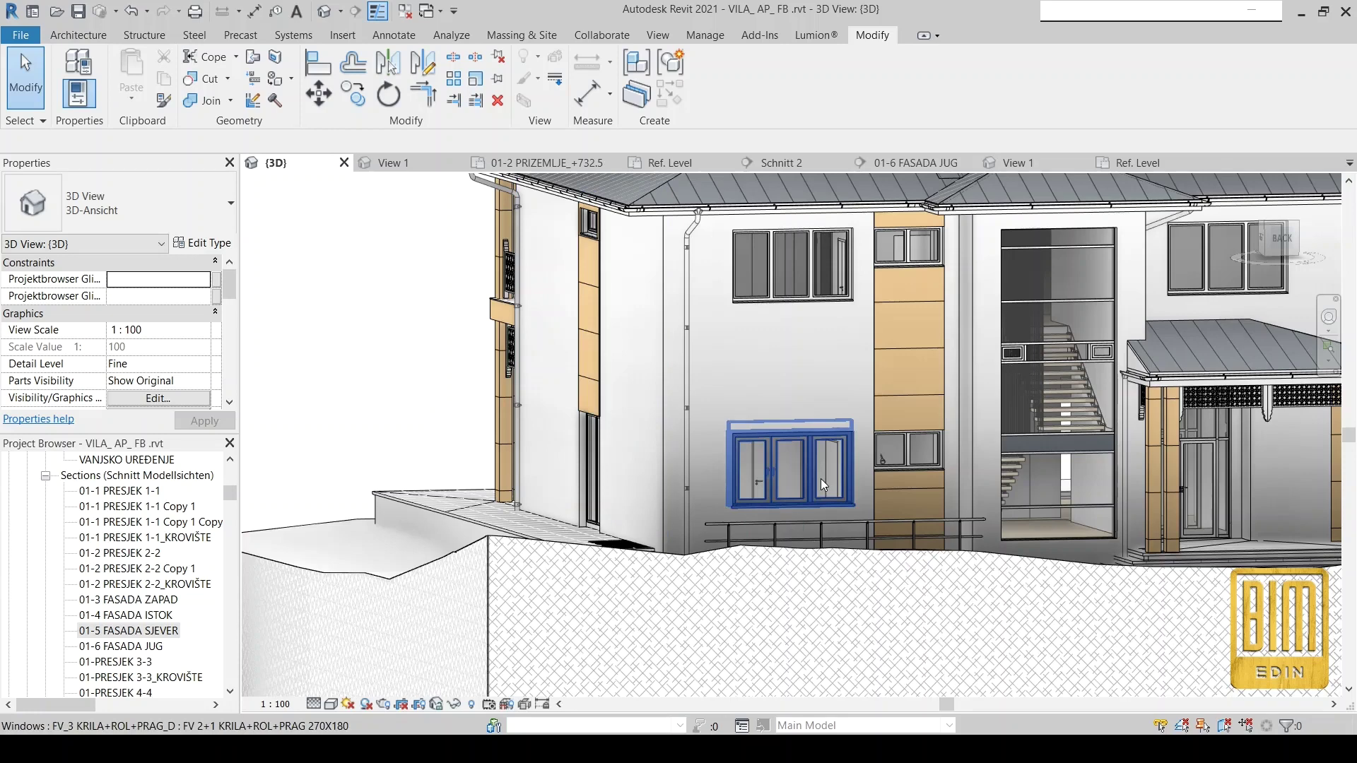
{"action": "left_click", "coordinate": [821, 478]}
{"action": "scroll", "coordinate": [770, 386], "scroll_direction": "down", "scroll_amount": 4}
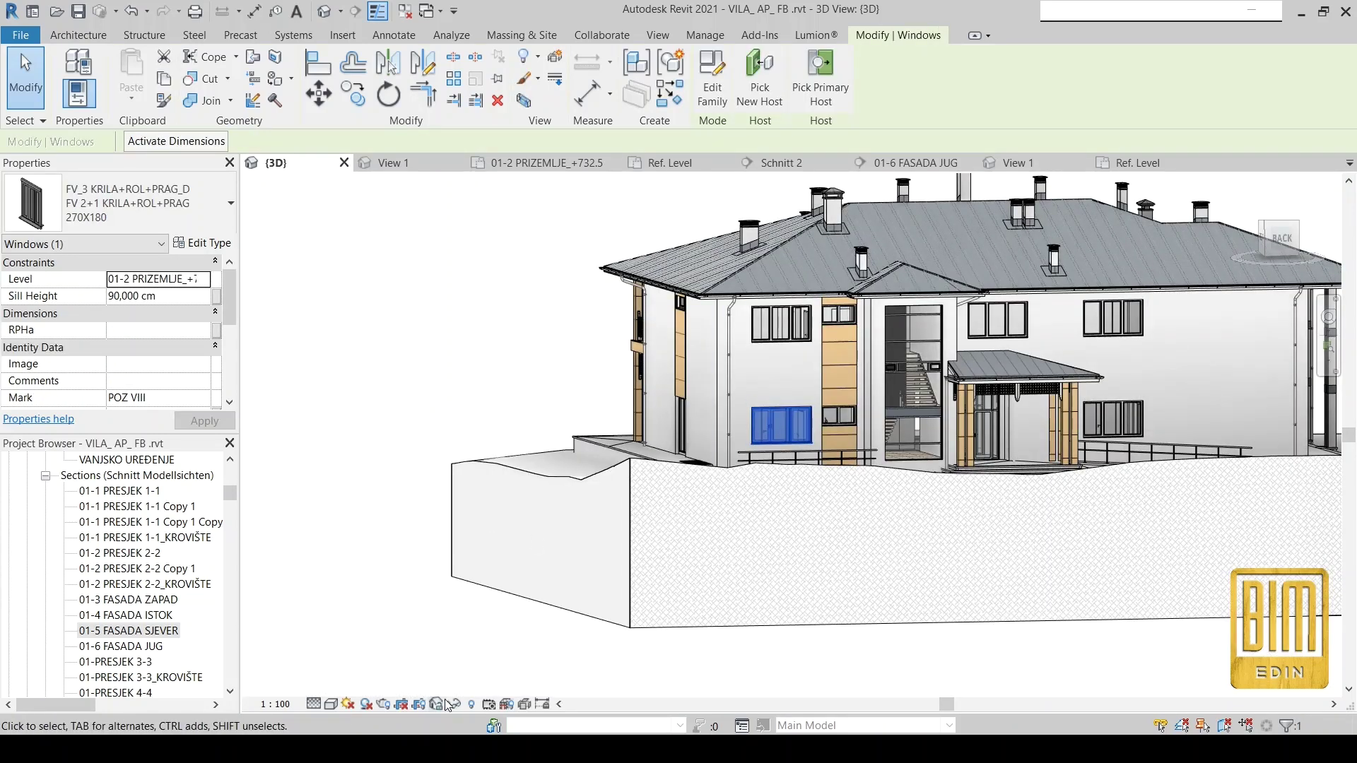
{"action": "left_click", "coordinate": [445, 702]}
{"action": "left_click", "coordinate": [491, 608]}
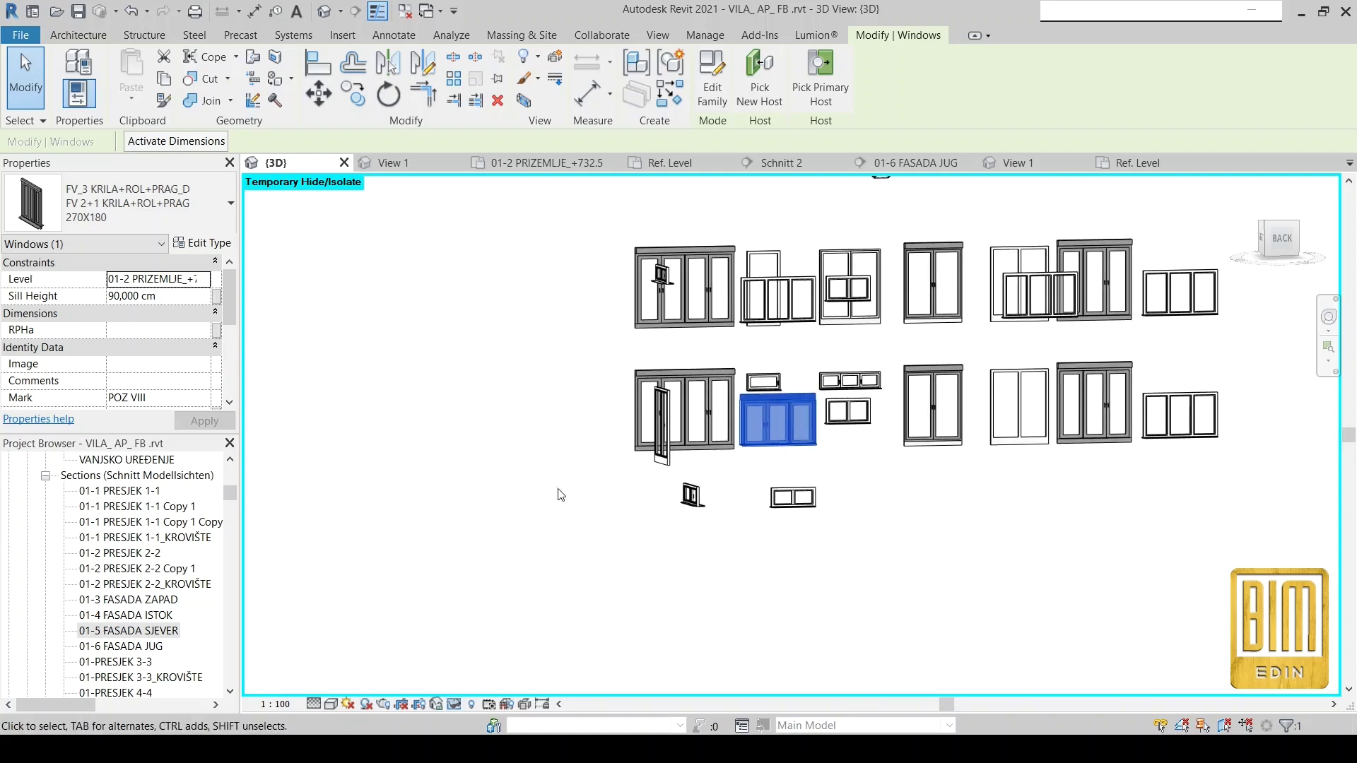
Orbit and zoom around the isolated windows to inspect them from several angles.
{"action": "mouse_move", "coordinate": [558, 490]}
{"action": "middle_mouse_down", "text": "shift"}
{"action": "mouse_move", "coordinate": [584, 521]}
{"action": "mouse_move", "coordinate": [699, 560]}
{"action": "mouse_move", "coordinate": [639, 545]}
{"action": "mouse_move", "coordinate": [601, 574]}
{"action": "mouse_move", "coordinate": [706, 591]}
{"action": "middle_mouse_up", "text": "shift"}
{"action": "left_click", "coordinate": [600, 539]}
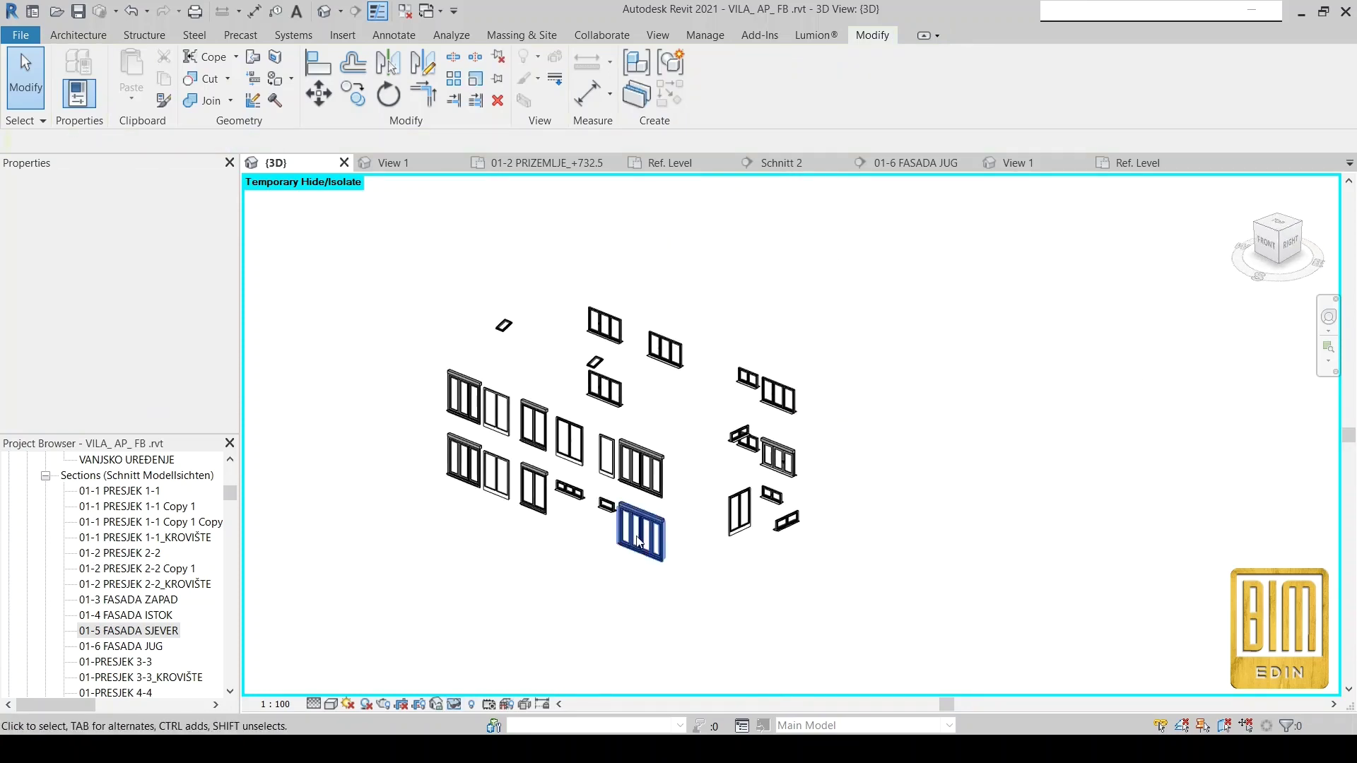
{"action": "scroll", "coordinate": [636, 537], "scroll_direction": "up", "scroll_amount": 2}
{"action": "scroll", "coordinate": [501, 482], "scroll_direction": "up", "scroll_amount": 3}
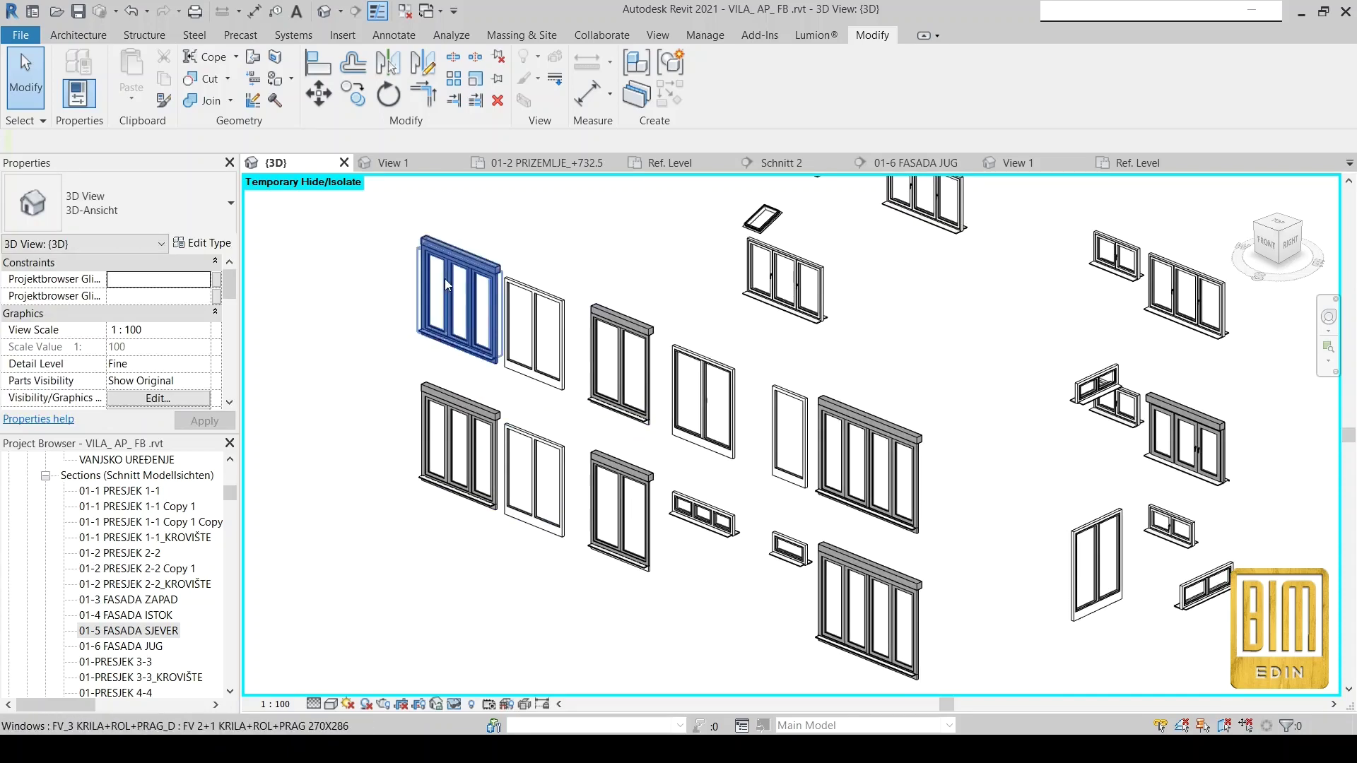
{"action": "scroll", "coordinate": [768, 562], "scroll_direction": "down", "scroll_amount": 2}
{"action": "scroll", "coordinate": [767, 562], "scroll_direction": "up", "scroll_amount": 2}
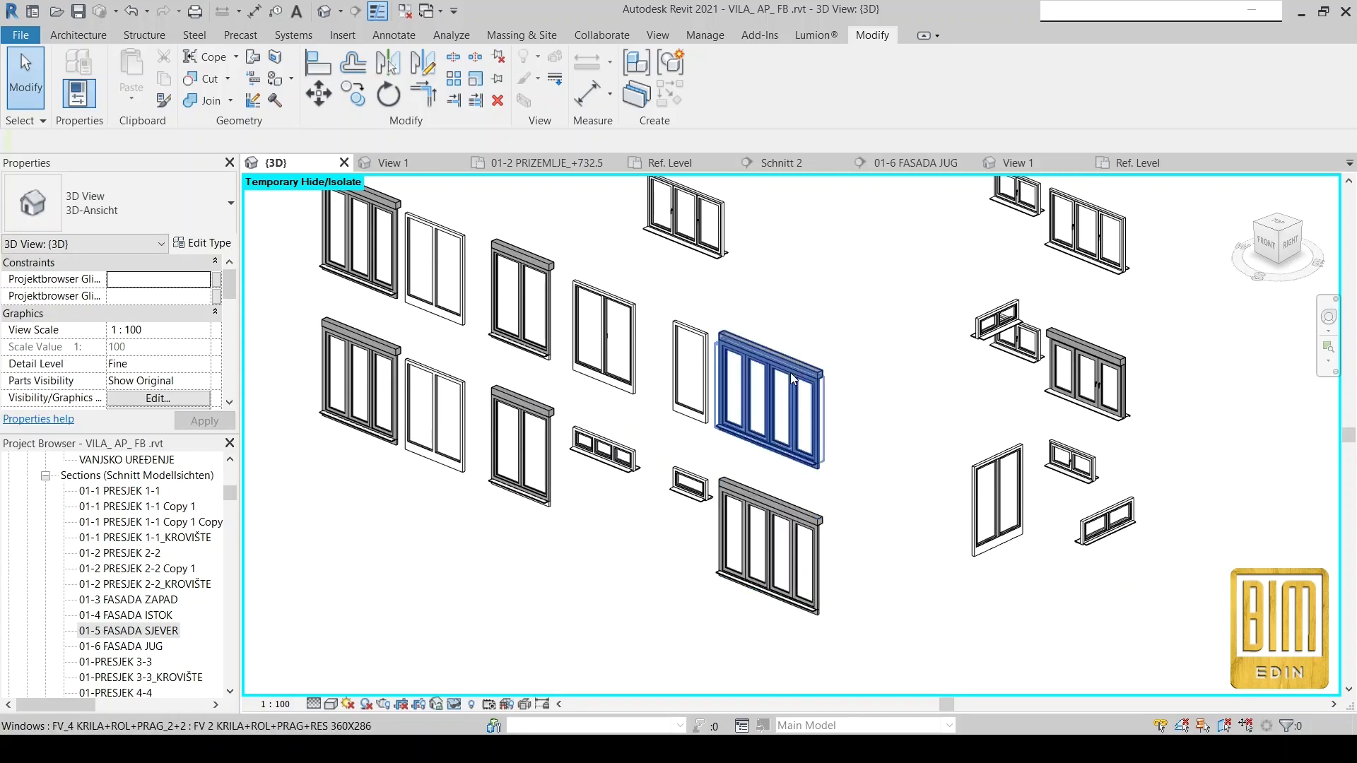
{"action": "scroll", "coordinate": [770, 388], "scroll_direction": "down", "scroll_amount": 2}
{"action": "scroll", "coordinate": [806, 484], "scroll_direction": "down", "scroll_amount": 1}
{"action": "mouse_move", "coordinate": [806, 485]}
{"action": "middle_mouse_down", "text": "shift"}
{"action": "mouse_move", "coordinate": [948, 560]}
{"action": "mouse_move", "coordinate": [705, 533]}
{"action": "middle_mouse_up", "text": "shift"}
{"action": "scroll", "coordinate": [953, 389], "scroll_direction": "up", "scroll_amount": 4}
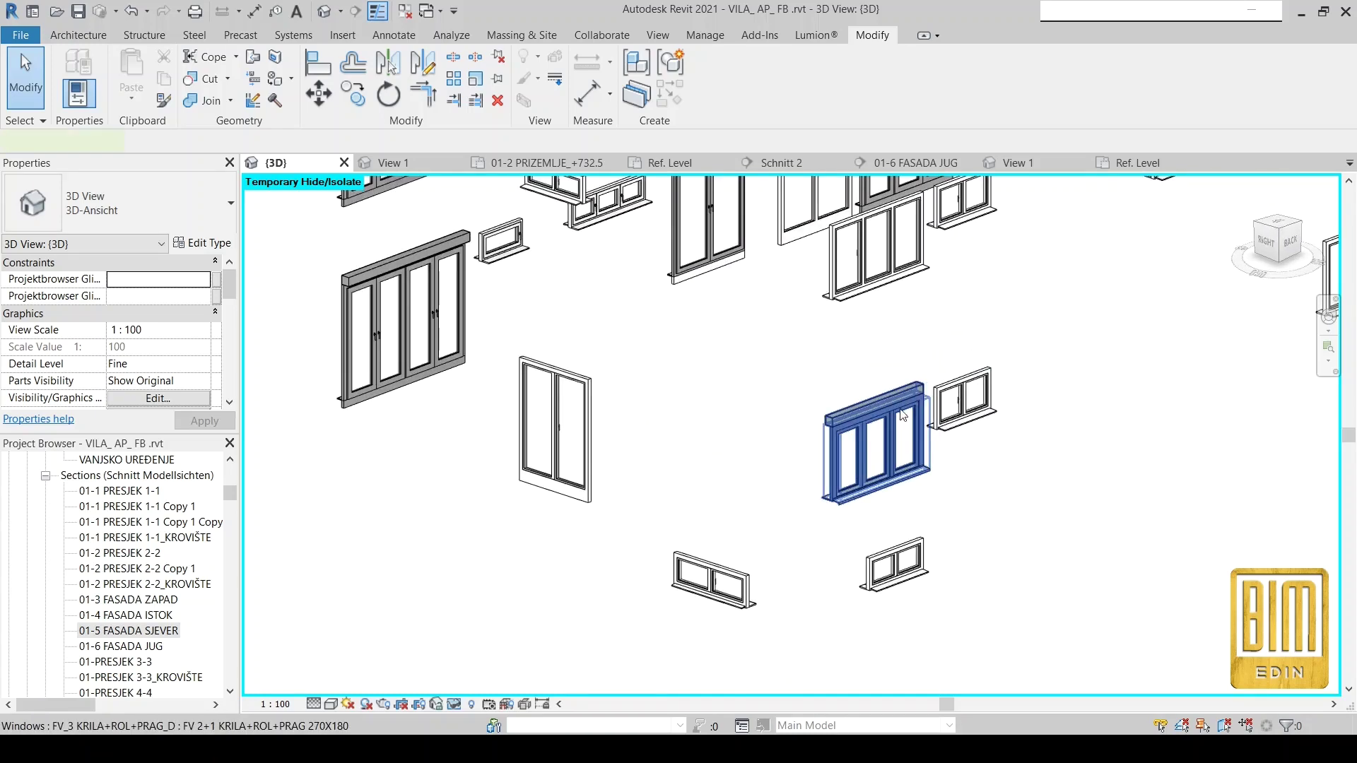
Match the roller-shutter window's type onto the upper-right windows, deleting broken dimensions.
{"action": "left_click", "coordinate": [876, 445]}
{"action": "left_click", "coordinate": [158, 102]}
{"action": "left_click", "coordinate": [869, 431]}
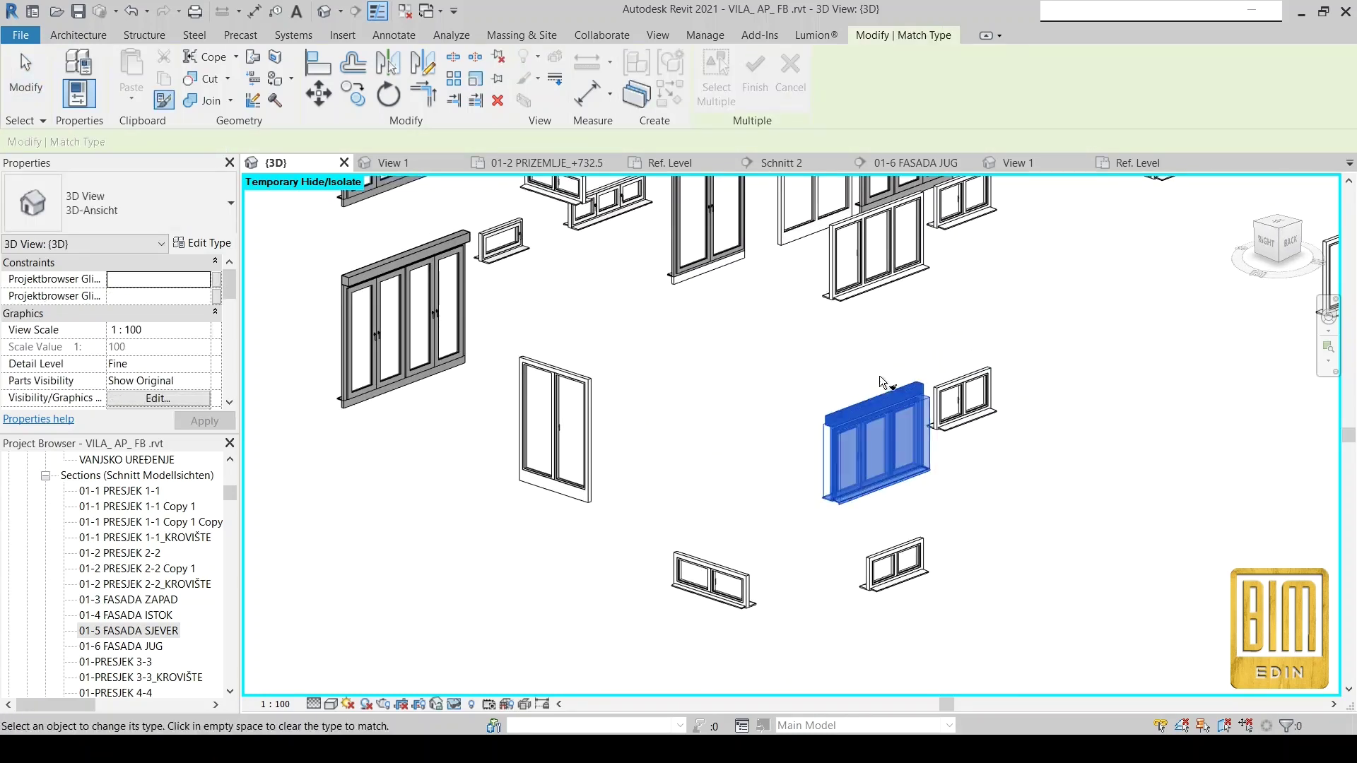
{"action": "left_click", "coordinate": [863, 304]}
{"action": "left_click", "coordinate": [1056, 714]}
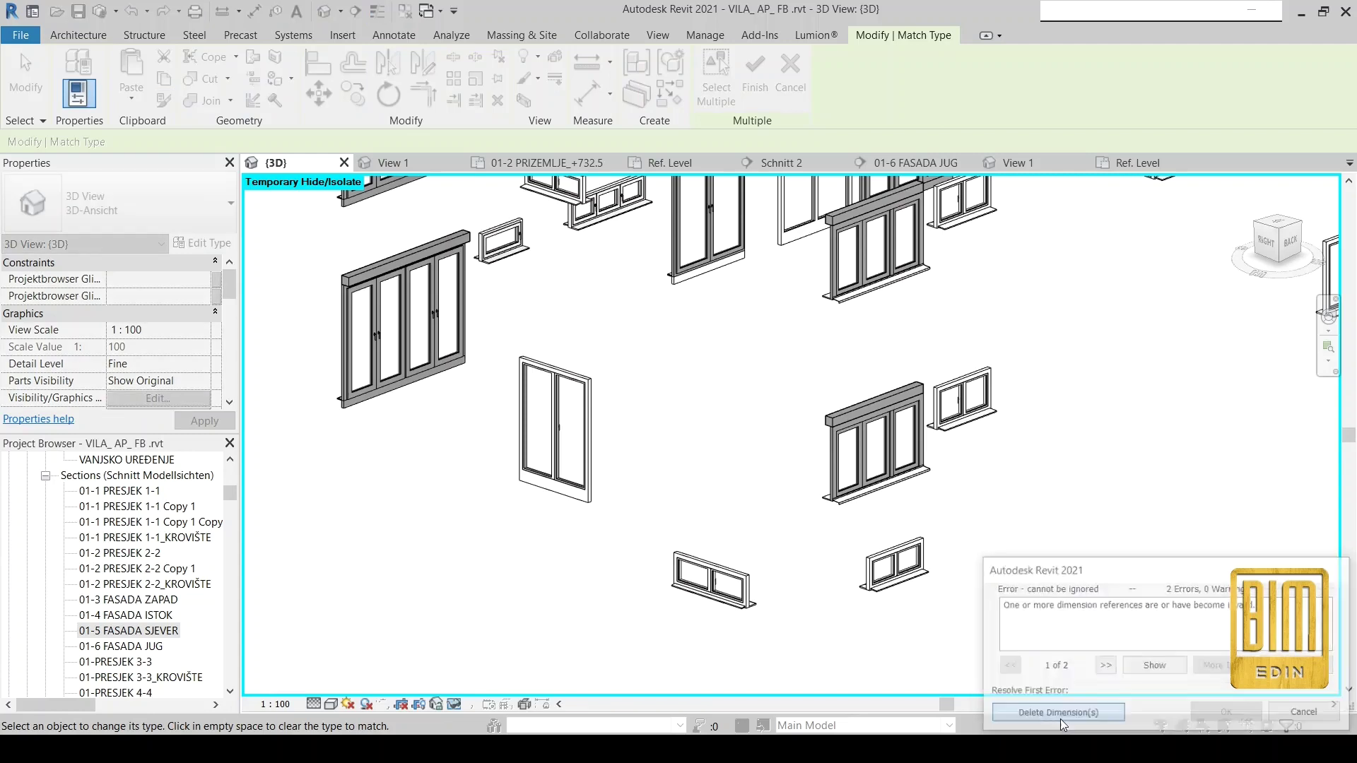
{"action": "left_click", "coordinate": [22, 105]}
{"action": "scroll", "coordinate": [723, 464], "scroll_direction": "down", "scroll_amount": 2}
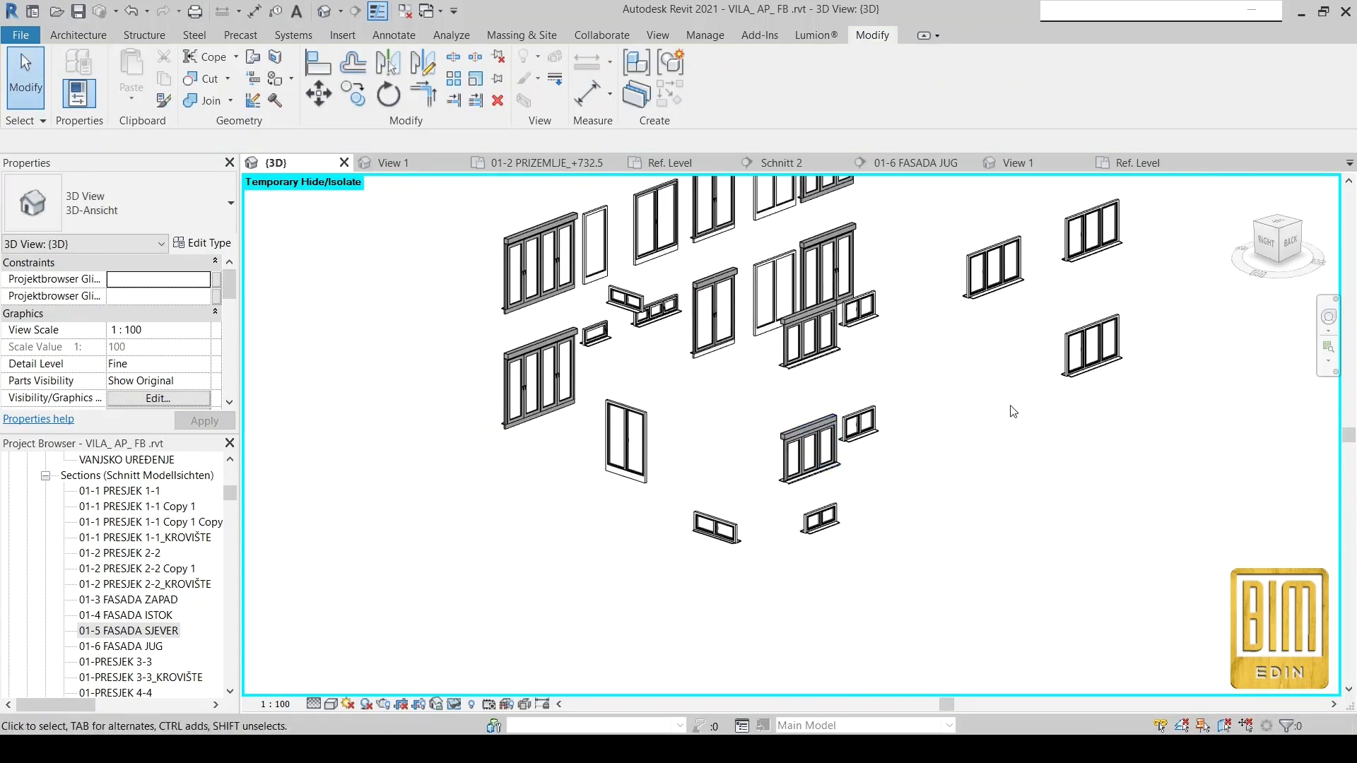
{"action": "left_click", "coordinate": [1072, 382]}
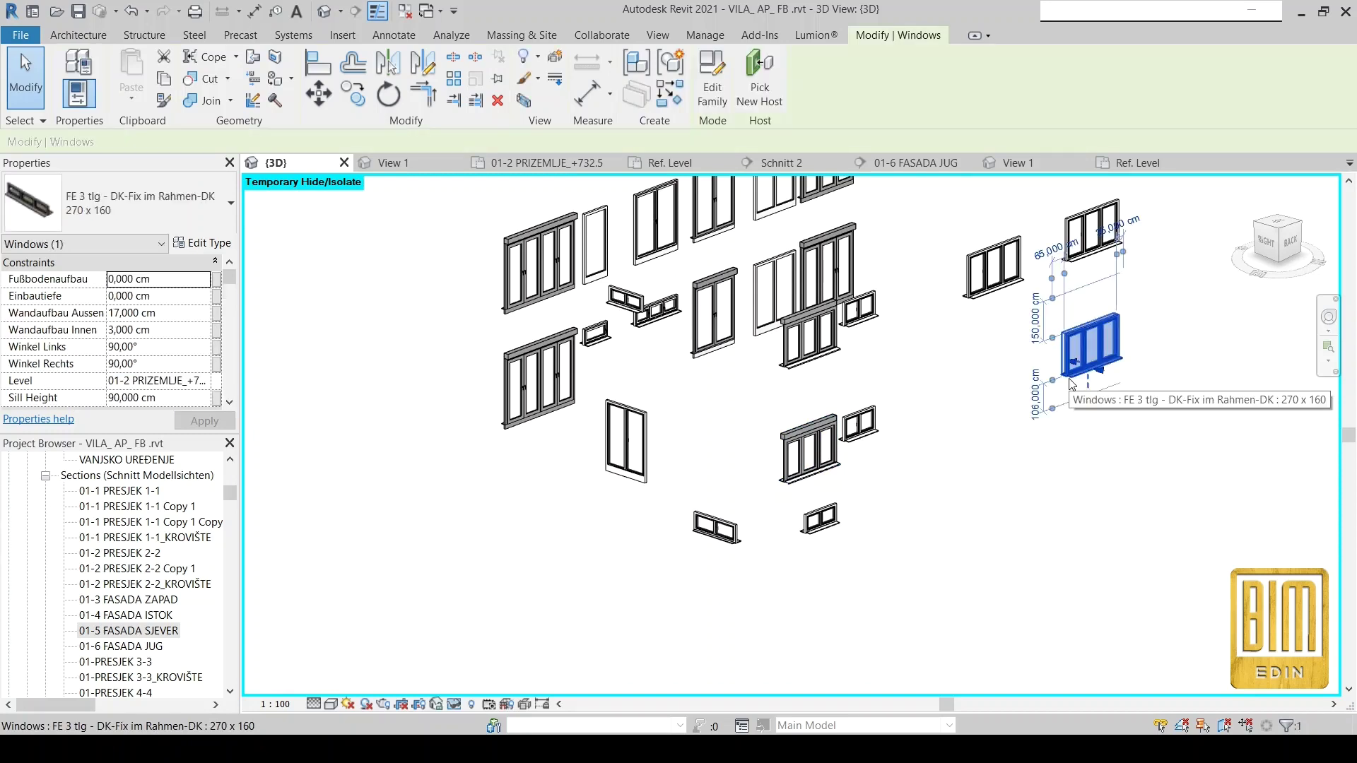
{"action": "key", "text": "Escape"}
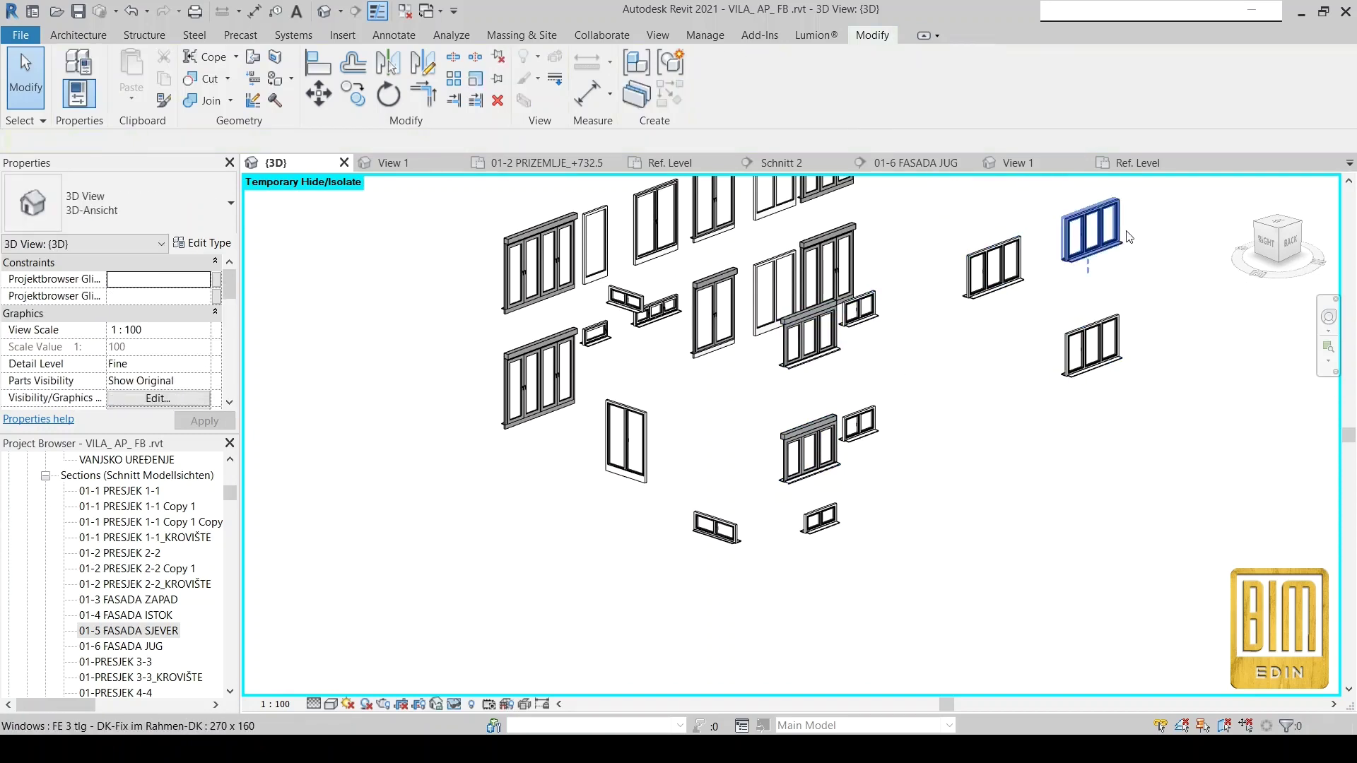
Use Match Type (MA) to copy the middle roller-shutter window's type onto the right-hand windows.
{"action": "left_click", "coordinate": [1128, 236]}
{"action": "key", "text": "m"}
{"action": "key", "text": "a"}
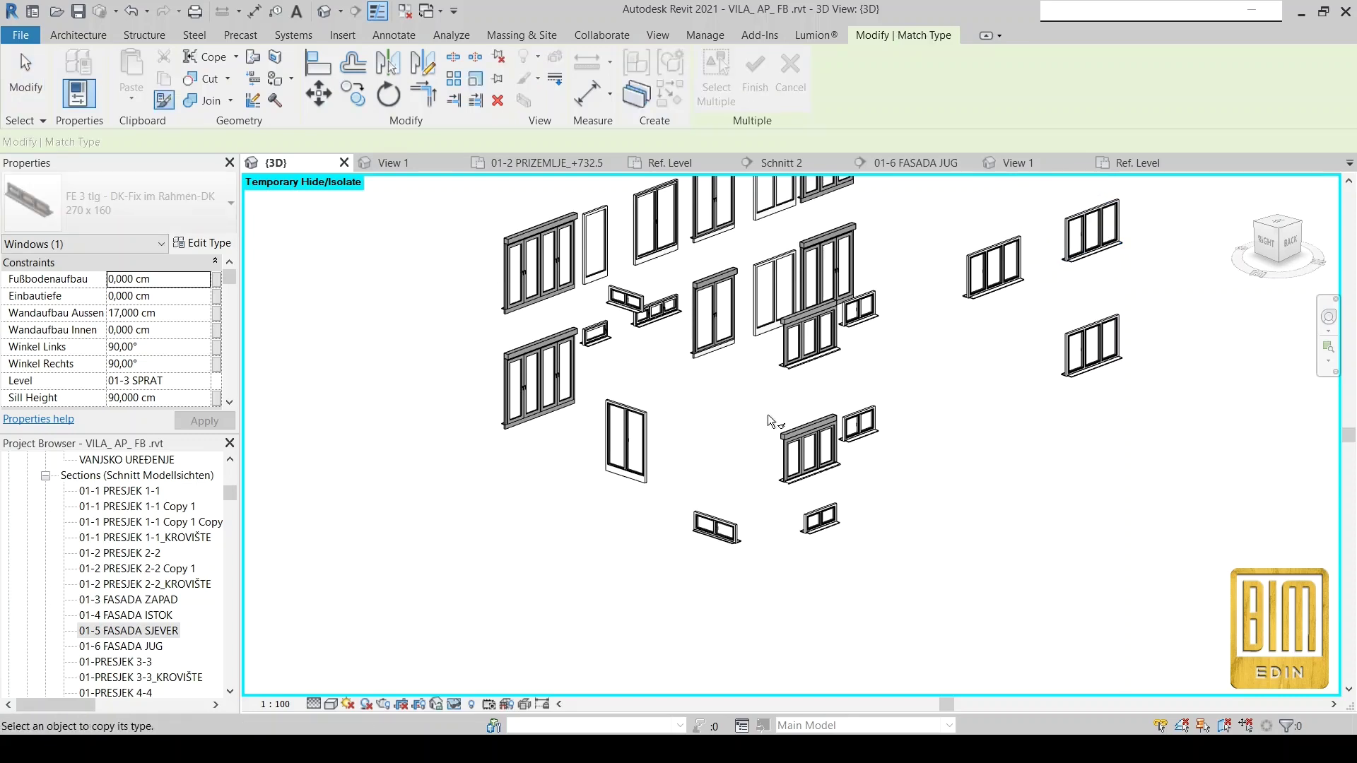
{"action": "left_click", "coordinate": [772, 422]}
{"action": "left_click", "coordinate": [1095, 311]}
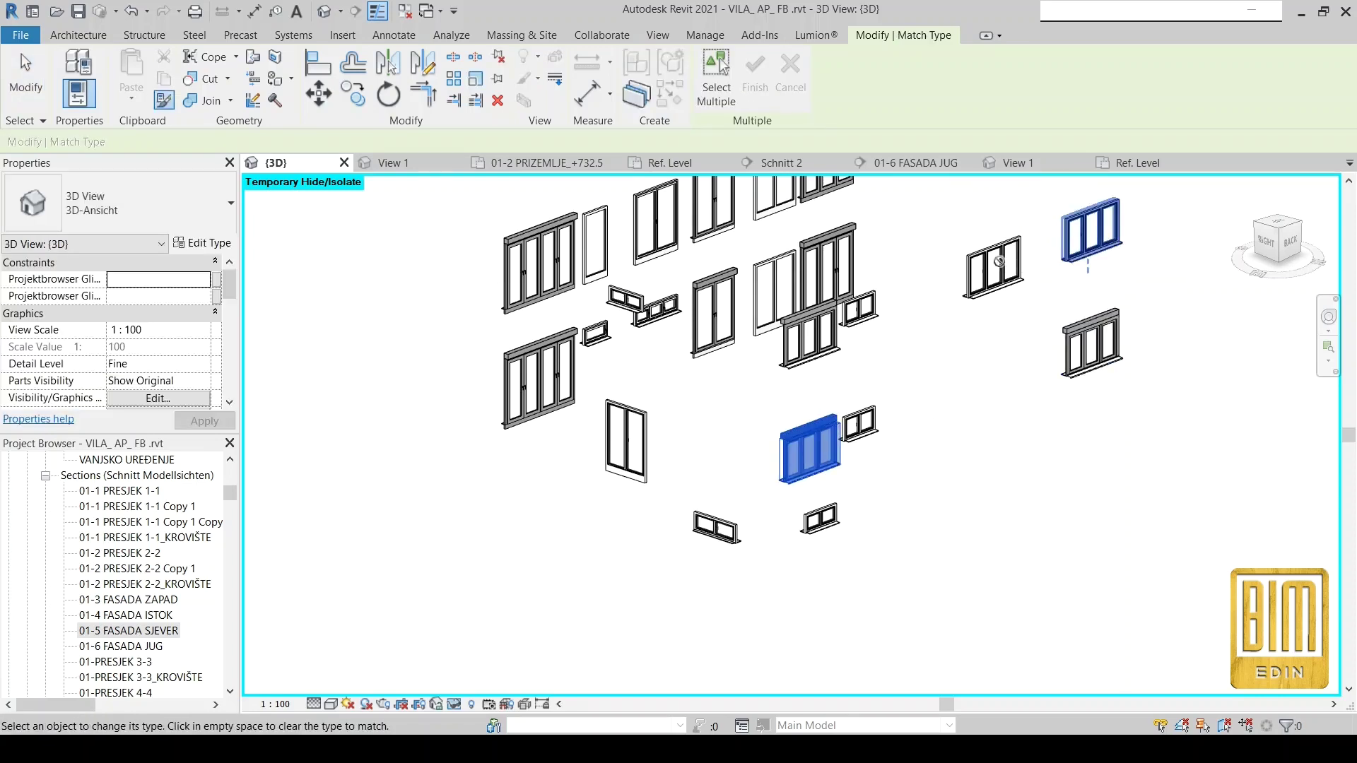
{"action": "left_click", "coordinate": [999, 262]}
{"action": "key", "text": "Escape"}
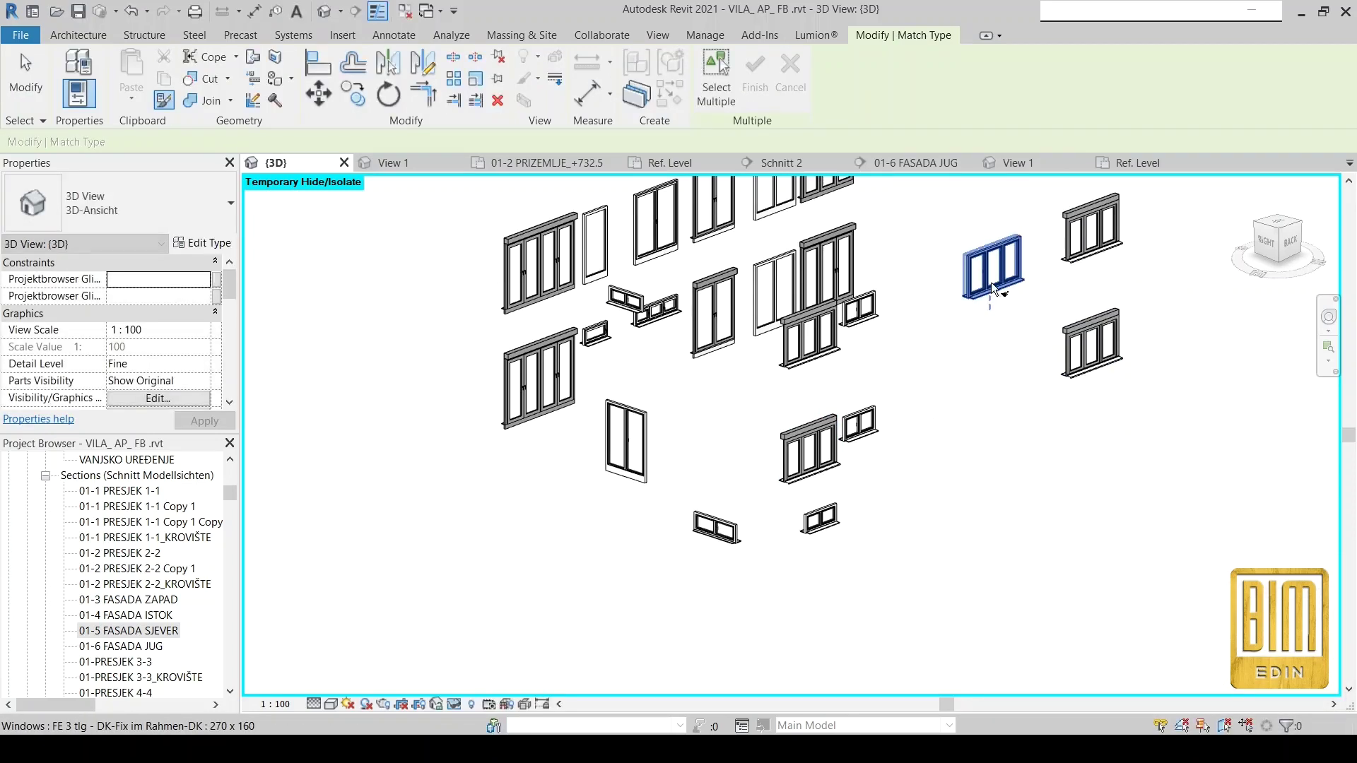
{"action": "left_click", "coordinate": [993, 289]}
{"action": "left_click", "coordinate": [1057, 714]}
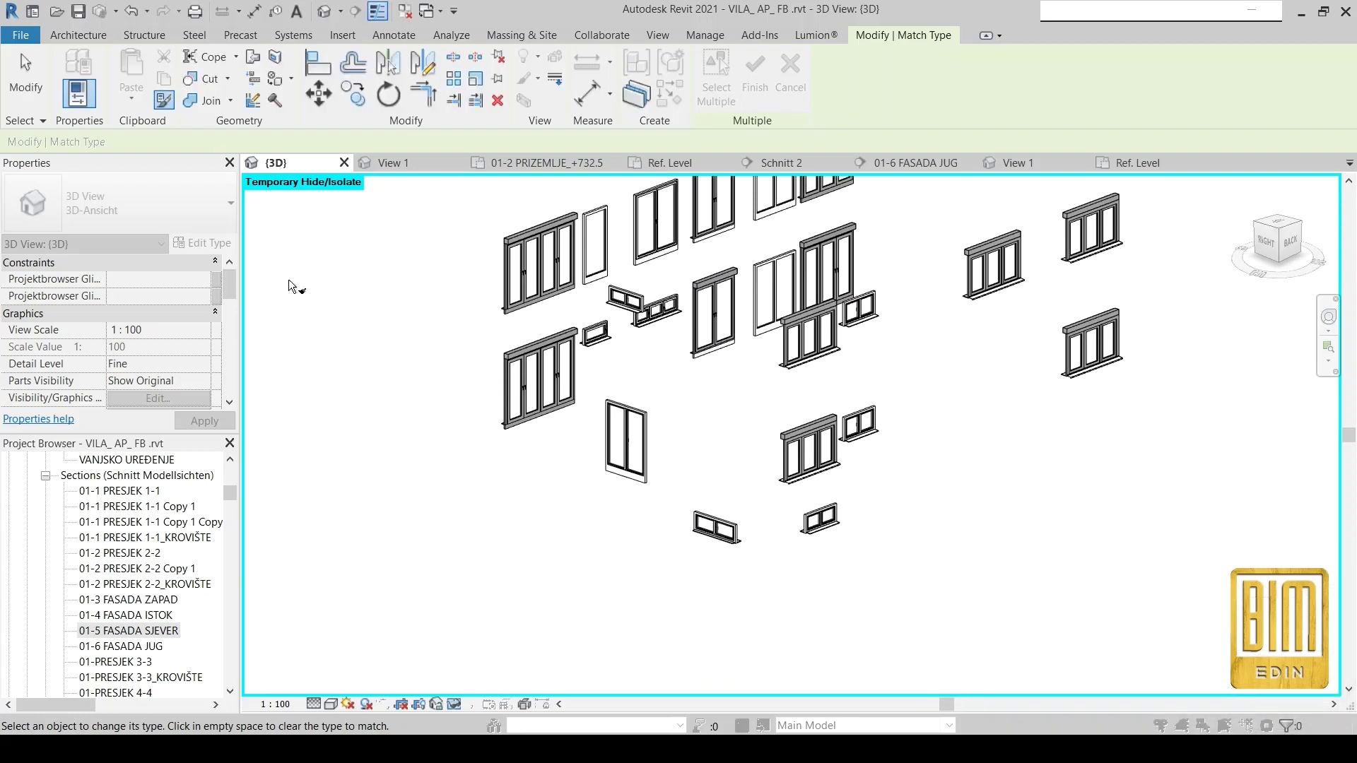
{"action": "key", "text": "Escape"}
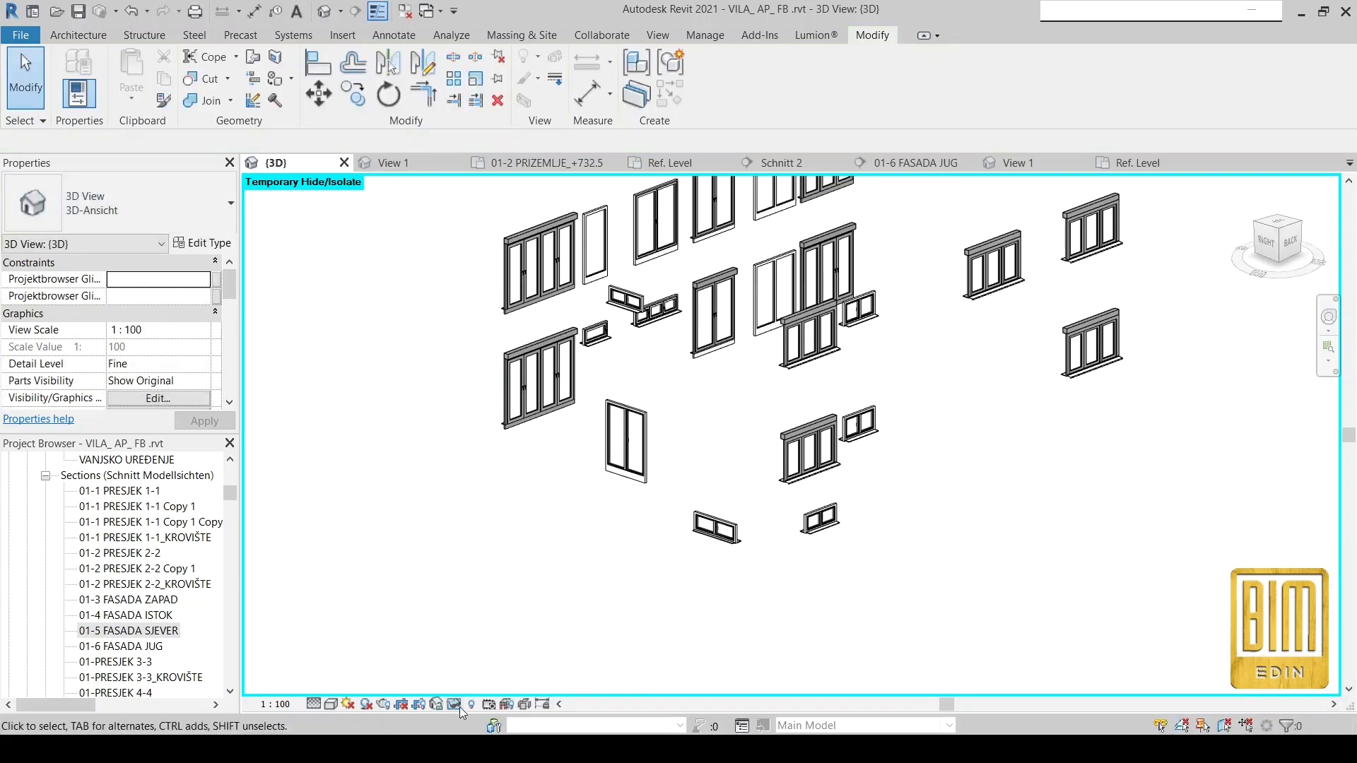
{"action": "left_click", "coordinate": [454, 704]}
Restore all temporarily hidden elements and open the 01-5 FASADA SJEVER section view.
{"action": "left_click", "coordinate": [535, 571]}
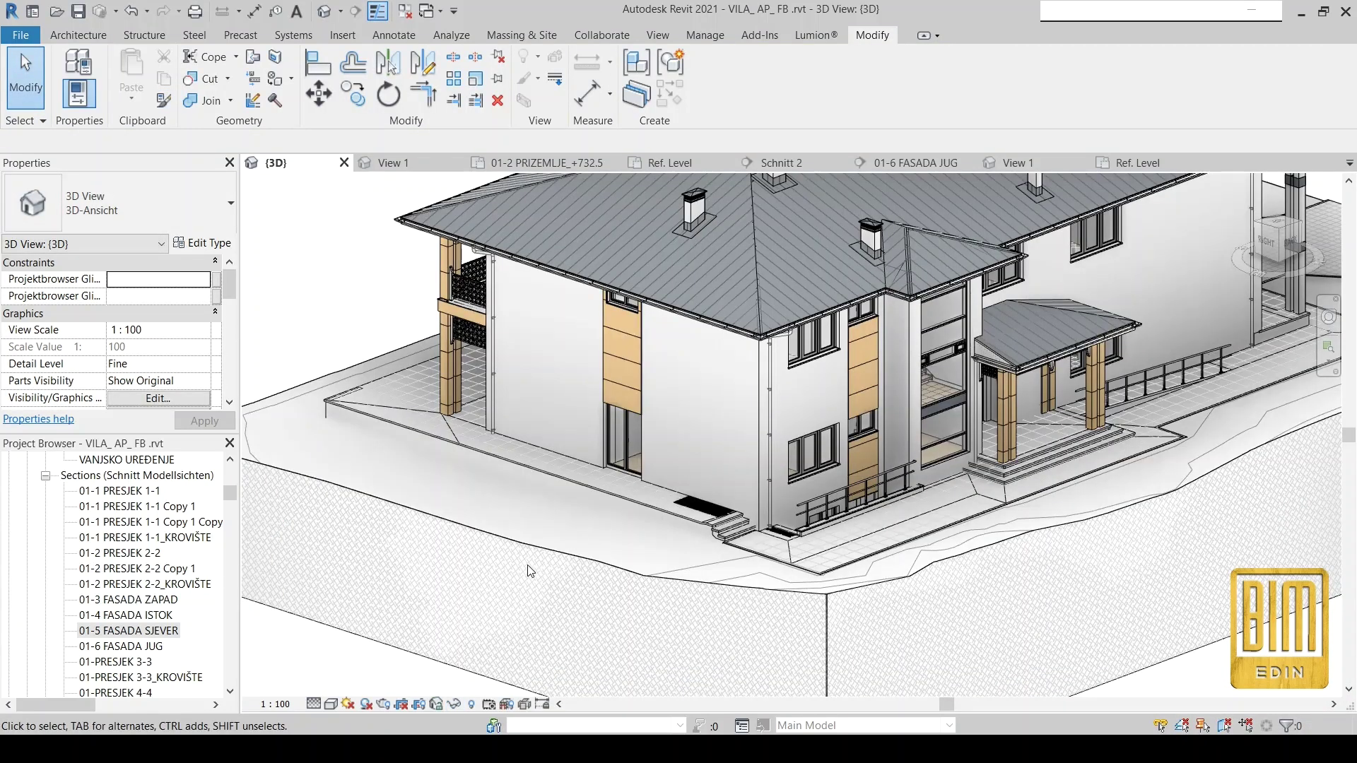
{"action": "double_click", "coordinate": [130, 631]}
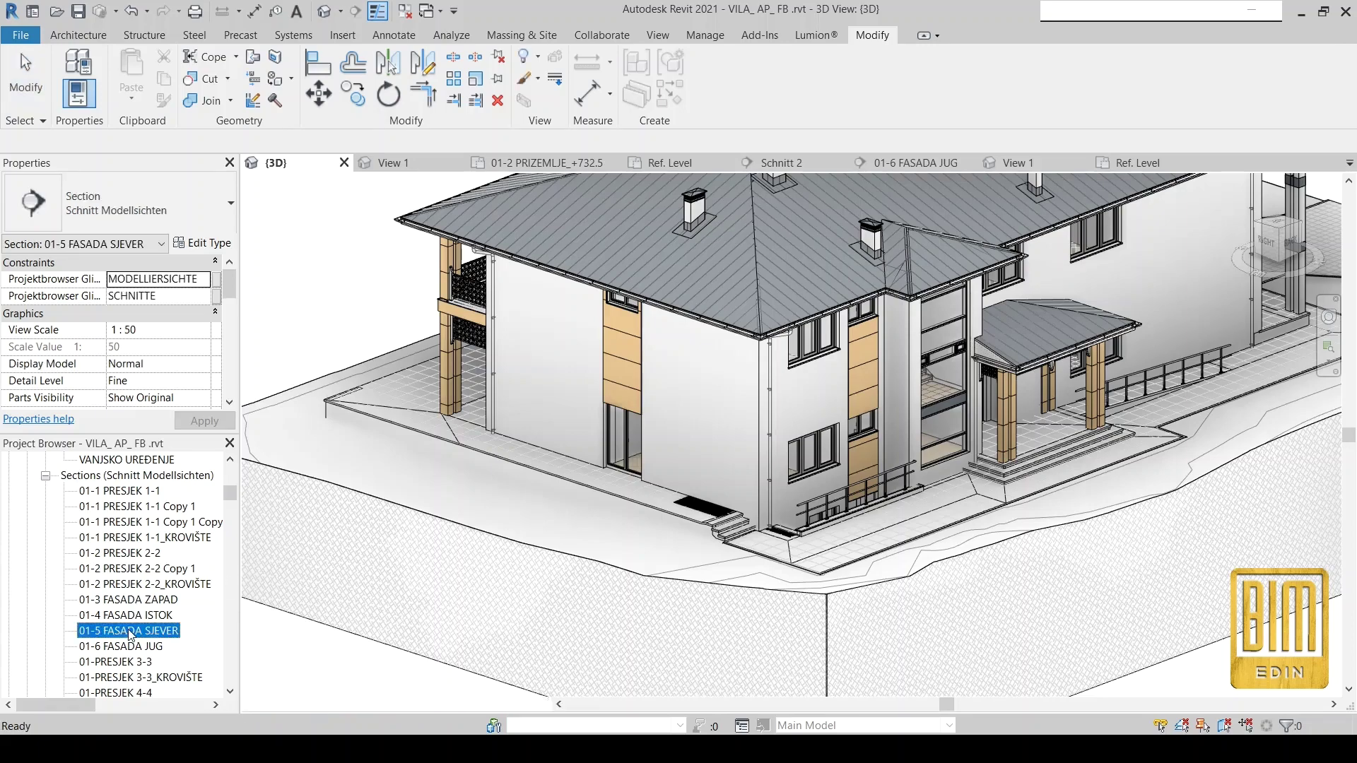
{"action": "scroll", "coordinate": [1068, 377], "scroll_direction": "up", "scroll_amount": 2}
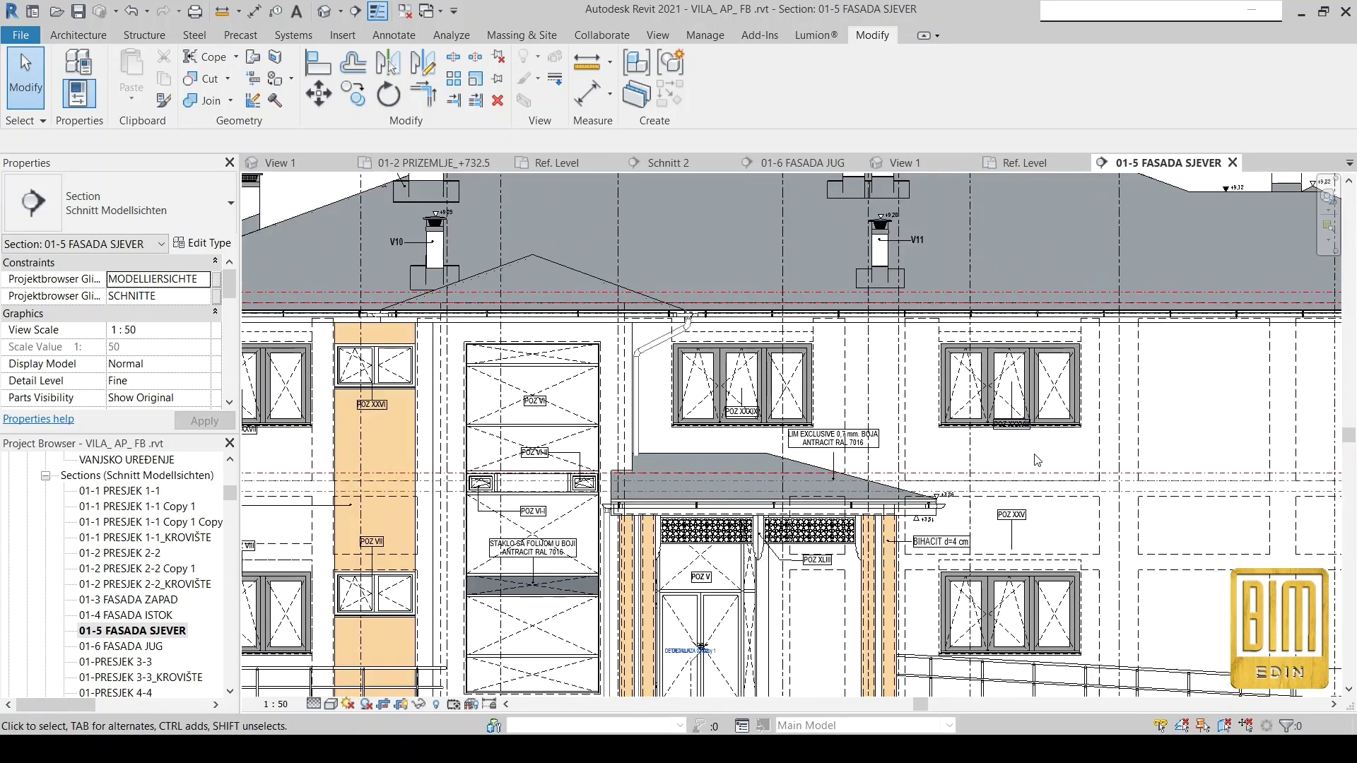
{"action": "scroll", "coordinate": [1017, 438], "scroll_direction": "up", "scroll_amount": 3}
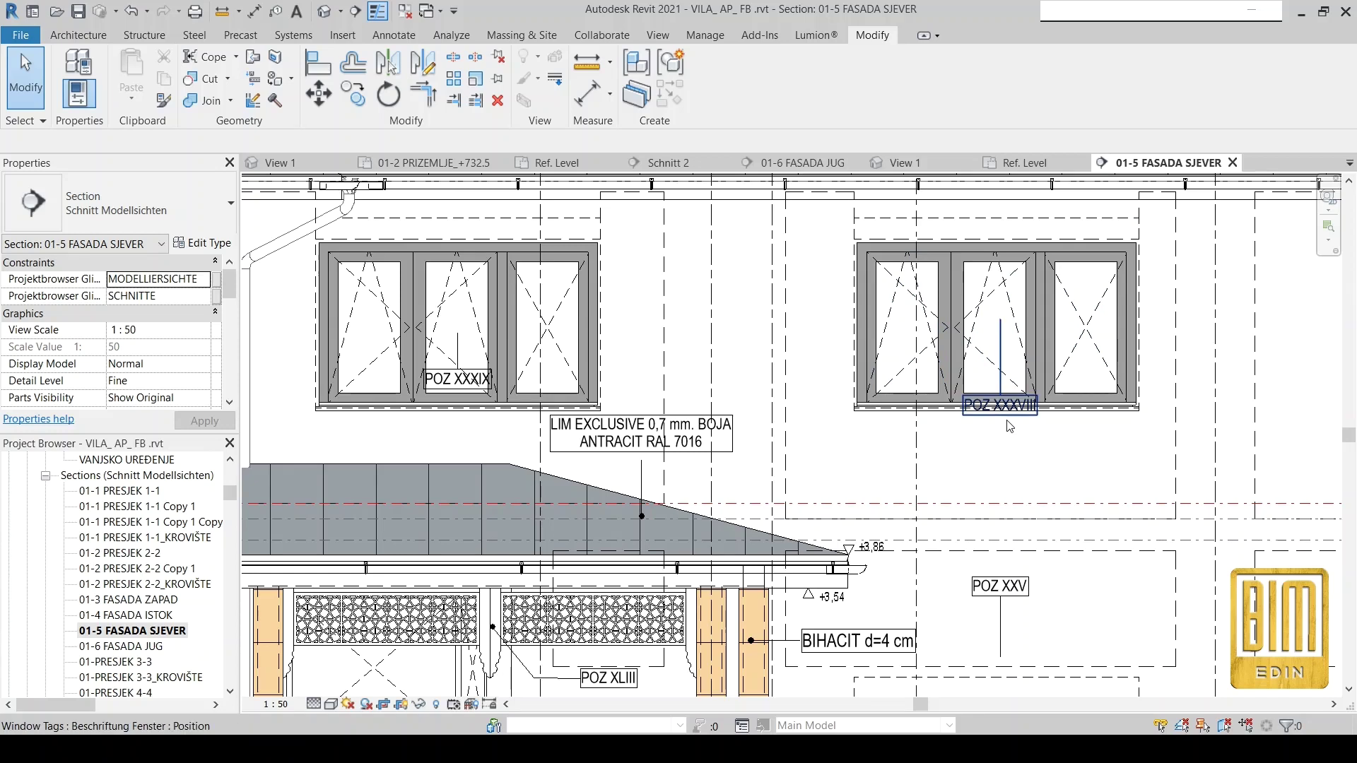
Drag the POZ XXXVIII and POZ XXXIX window tags down below their windows.
{"action": "left_click", "coordinate": [999, 407]}
{"action": "left_click_drag", "start_coordinate": [1000, 410], "coordinate": [1003, 460]}
{"action": "scroll", "coordinate": [1002, 455], "scroll_direction": "down", "scroll_amount": 2}
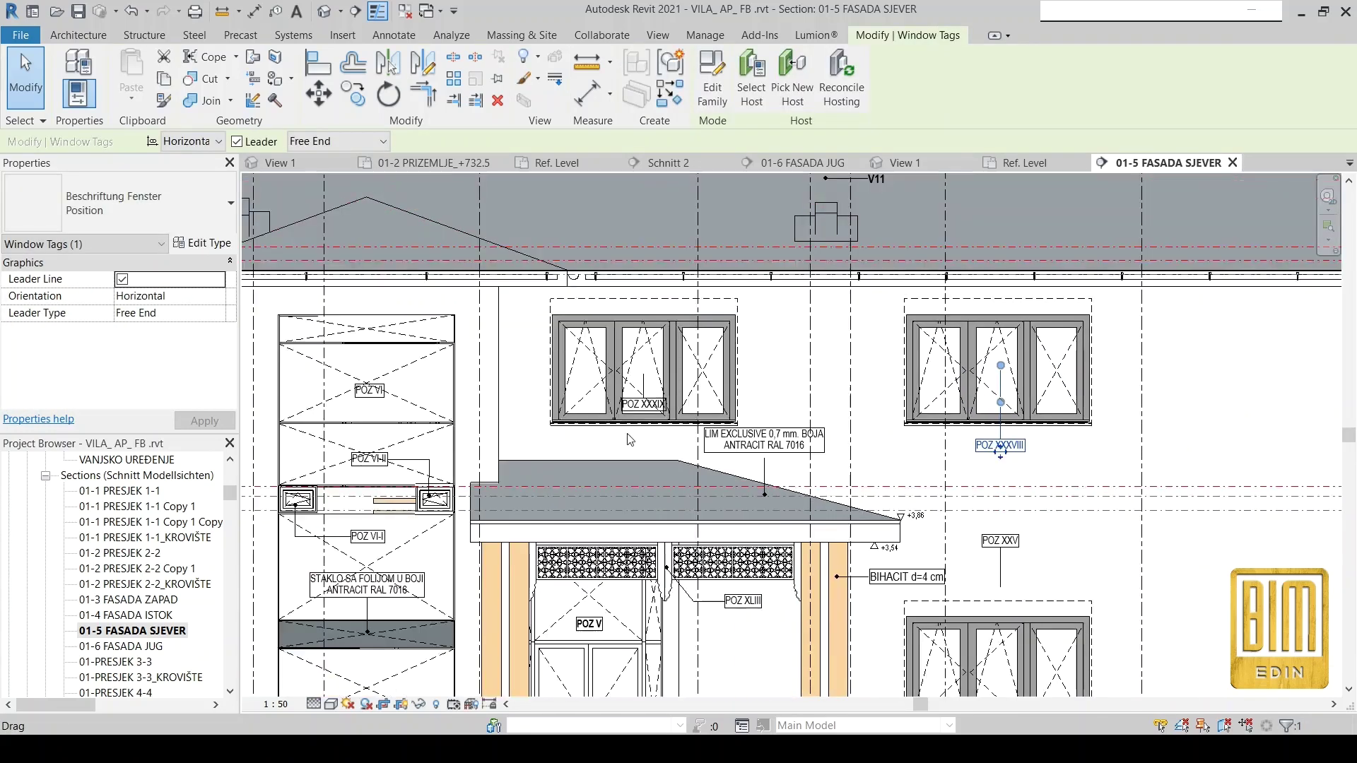
{"action": "scroll", "coordinate": [643, 422], "scroll_direction": "up", "scroll_amount": 3}
{"action": "left_click", "coordinate": [647, 396]}
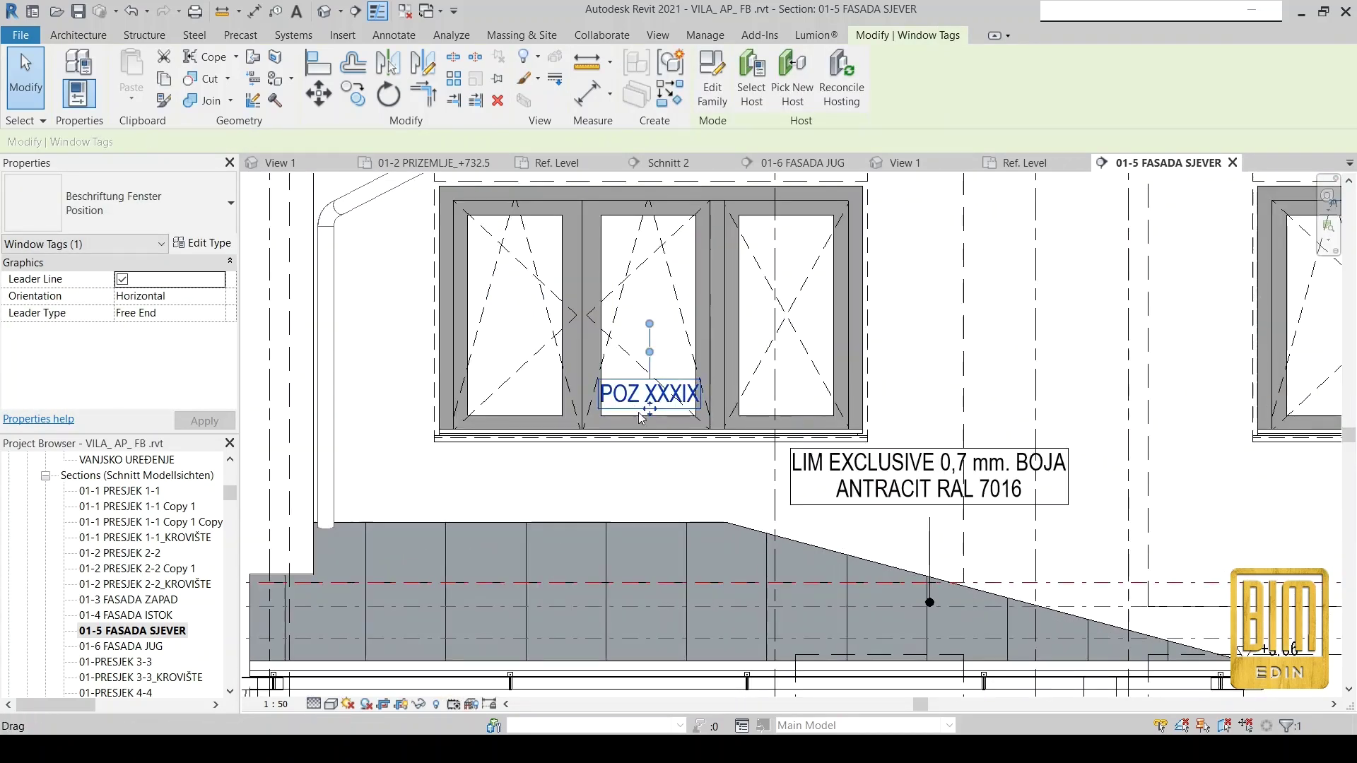
{"action": "left_click_drag", "start_coordinate": [649, 399], "coordinate": [651, 489]}
{"action": "scroll", "coordinate": [739, 412], "scroll_direction": "down", "scroll_amount": 4}
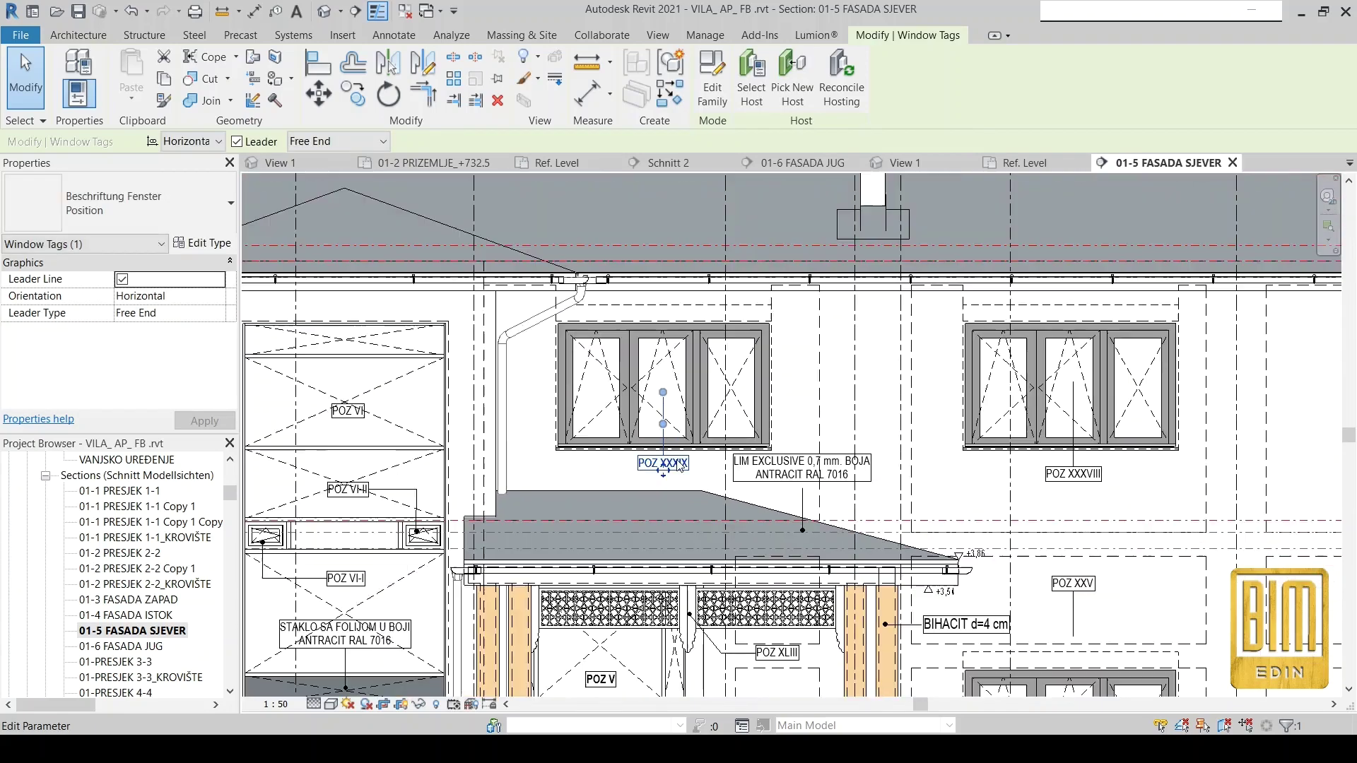
Move the POZ XXV window tag lower, above the lower-right window.
{"action": "left_click", "coordinate": [914, 515]}
{"action": "scroll", "coordinate": [913, 518], "scroll_direction": "up", "scroll_amount": 1}
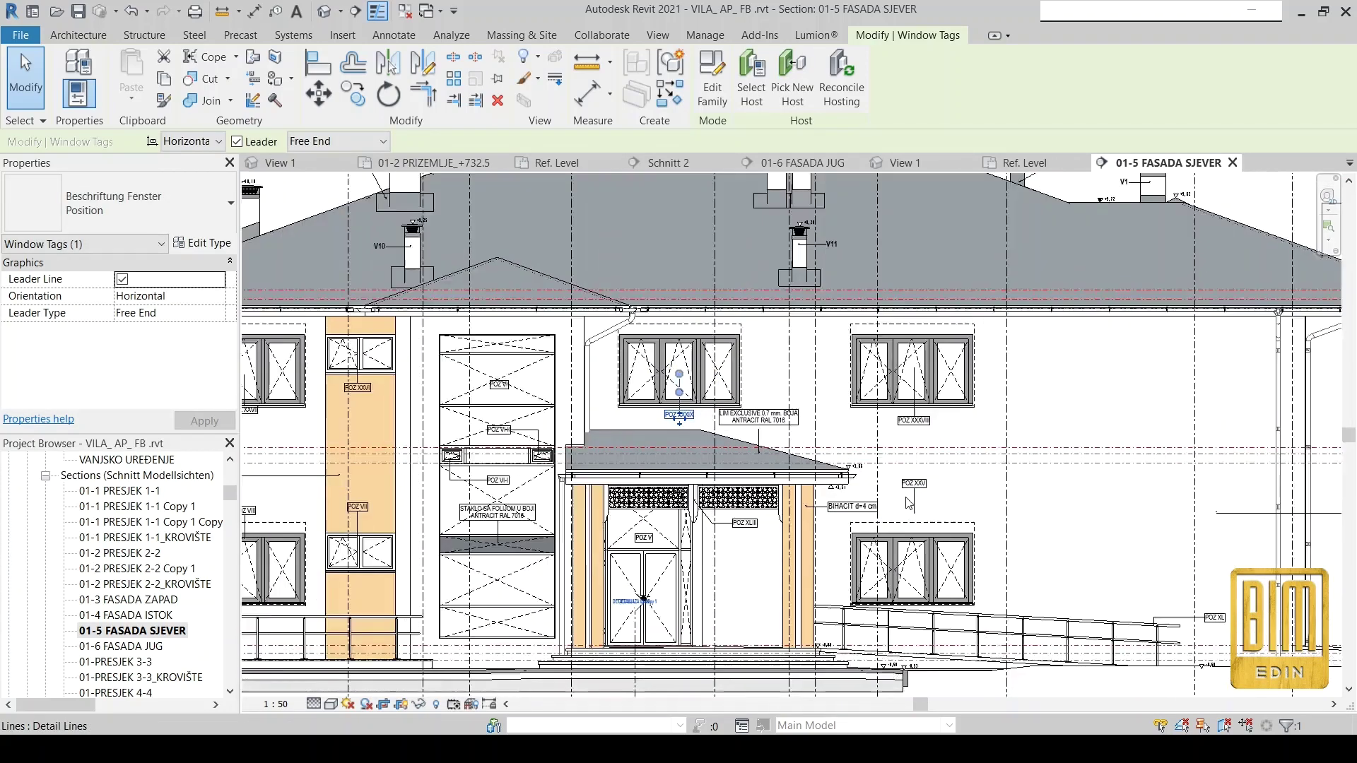
{"action": "scroll", "coordinate": [913, 518], "scroll_direction": "up", "scroll_amount": 2}
{"action": "scroll", "coordinate": [911, 520], "scroll_direction": "up", "scroll_amount": 2}
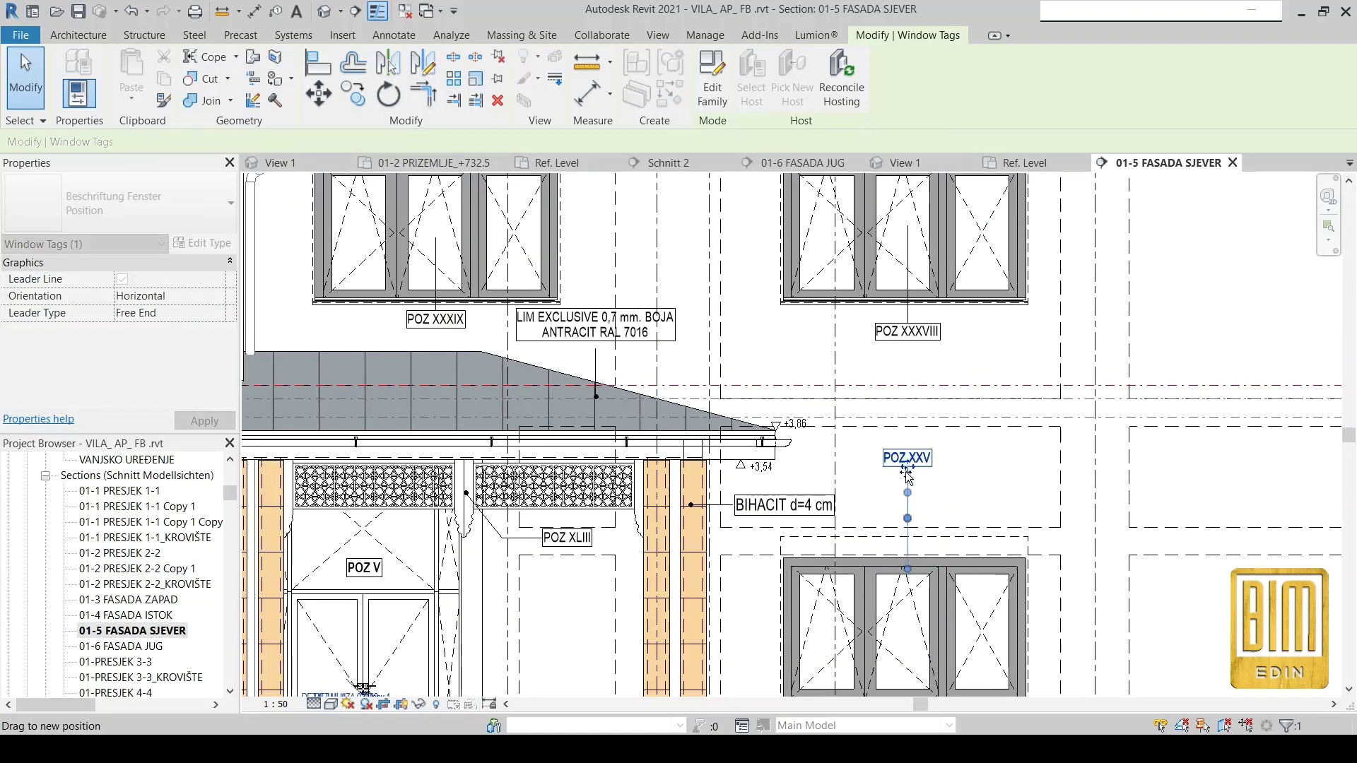
{"action": "left_click_drag", "start_coordinate": [907, 467], "coordinate": [911, 523]}
{"action": "scroll", "coordinate": [911, 522], "scroll_direction": "down", "scroll_amount": 4}
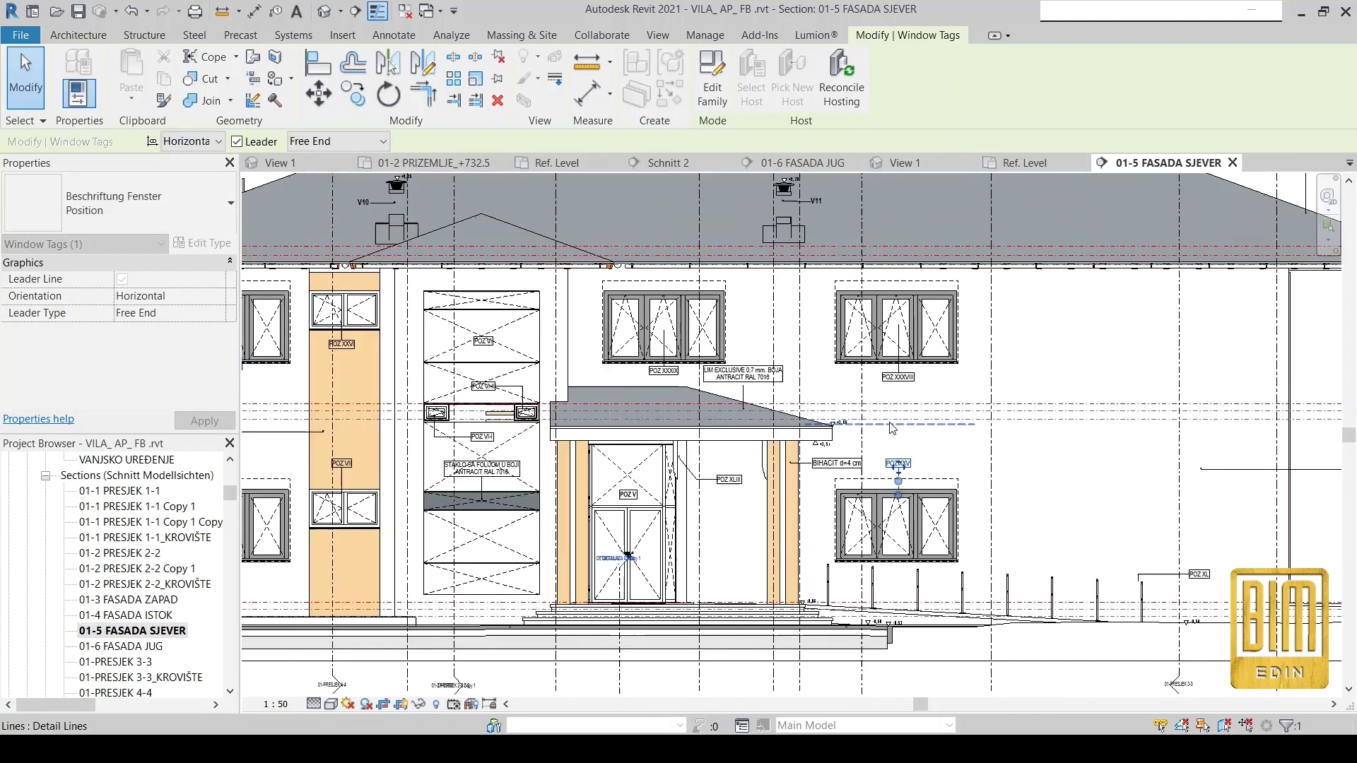
{"action": "scroll", "coordinate": [892, 427], "scroll_direction": "up", "scroll_amount": 1}
{"action": "scroll", "coordinate": [537, 424], "scroll_direction": "down", "scroll_amount": 3}
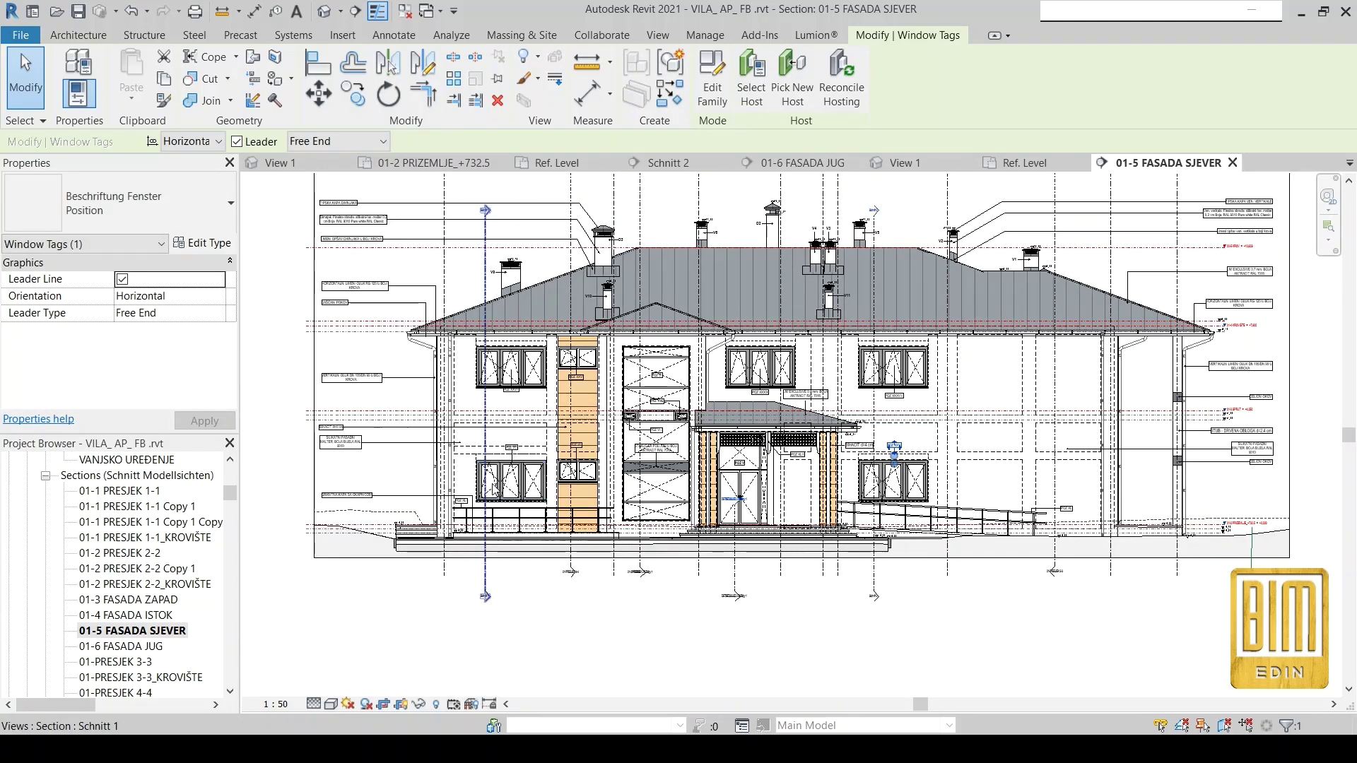
{"action": "scroll", "coordinate": [395, 460], "scroll_direction": "up", "scroll_amount": 4}
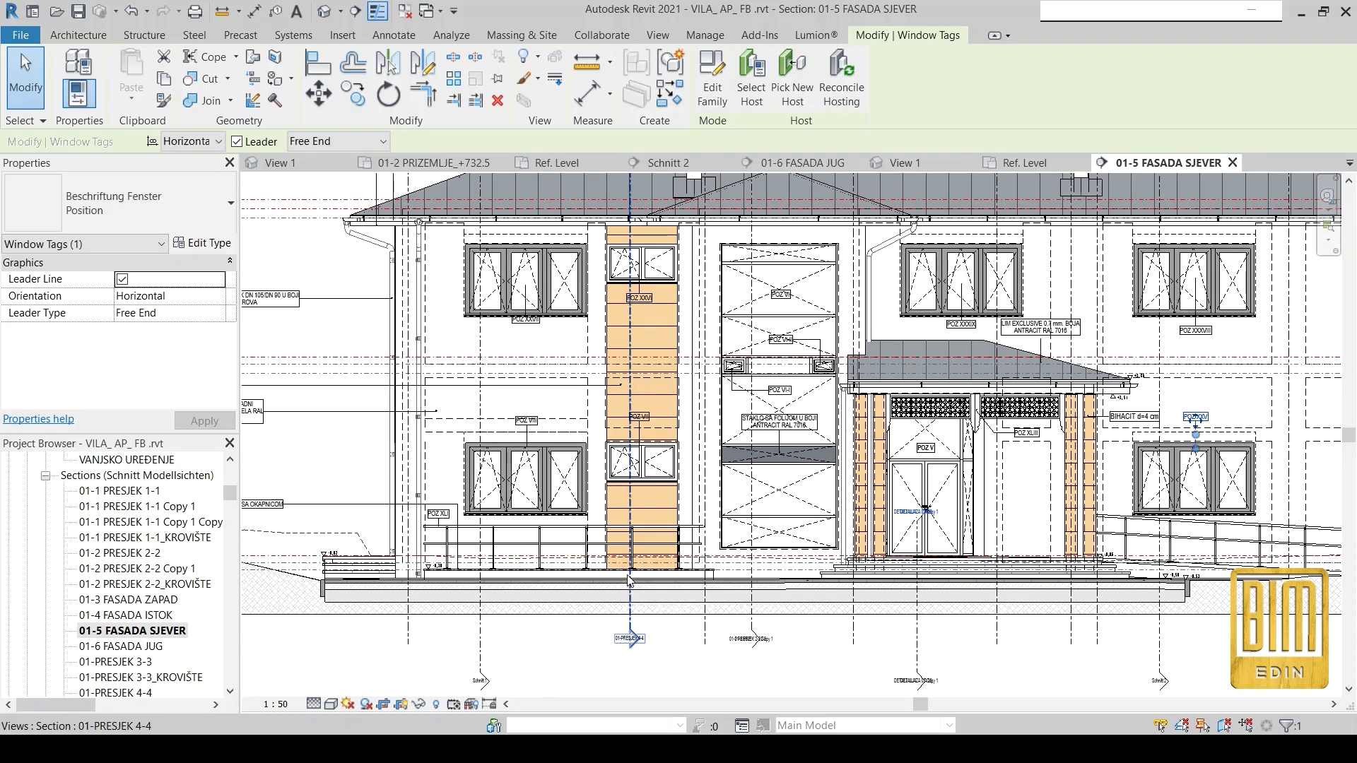
{"action": "scroll", "coordinate": [629, 581], "scroll_direction": "down", "scroll_amount": 1}
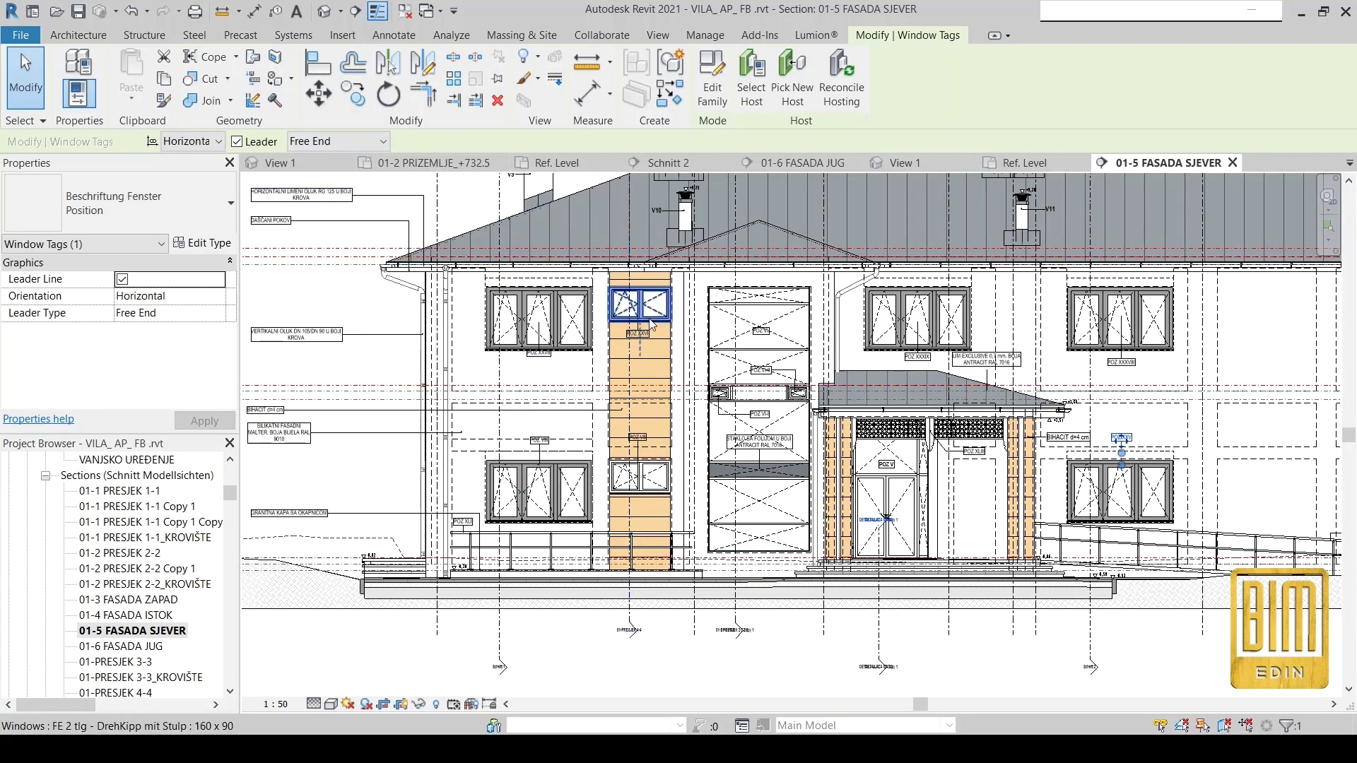
{"action": "scroll", "coordinate": [640, 305], "scroll_direction": "up", "scroll_amount": 2}
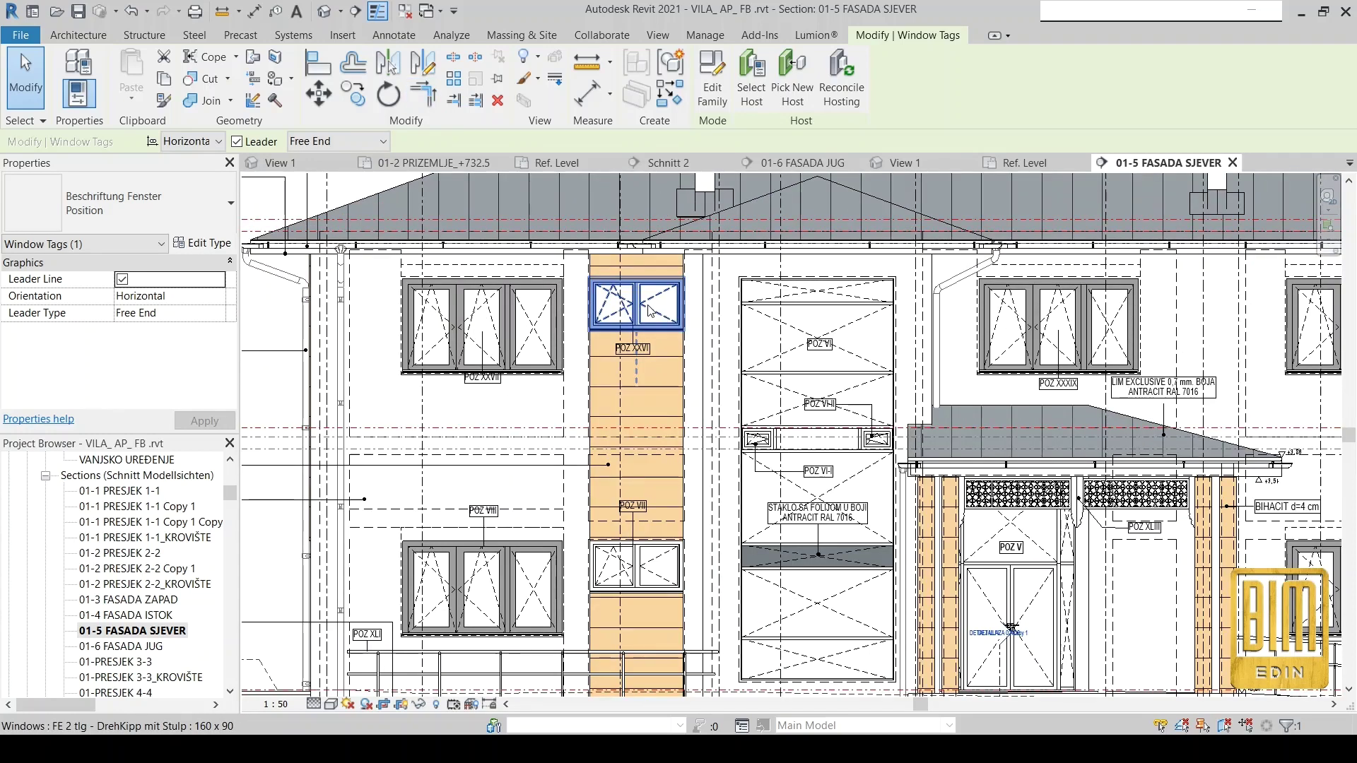
Close all inactive views, keeping 01-5 FASADA SJEVER, and select the small orange-column window.
{"action": "left_click", "coordinate": [651, 311]}
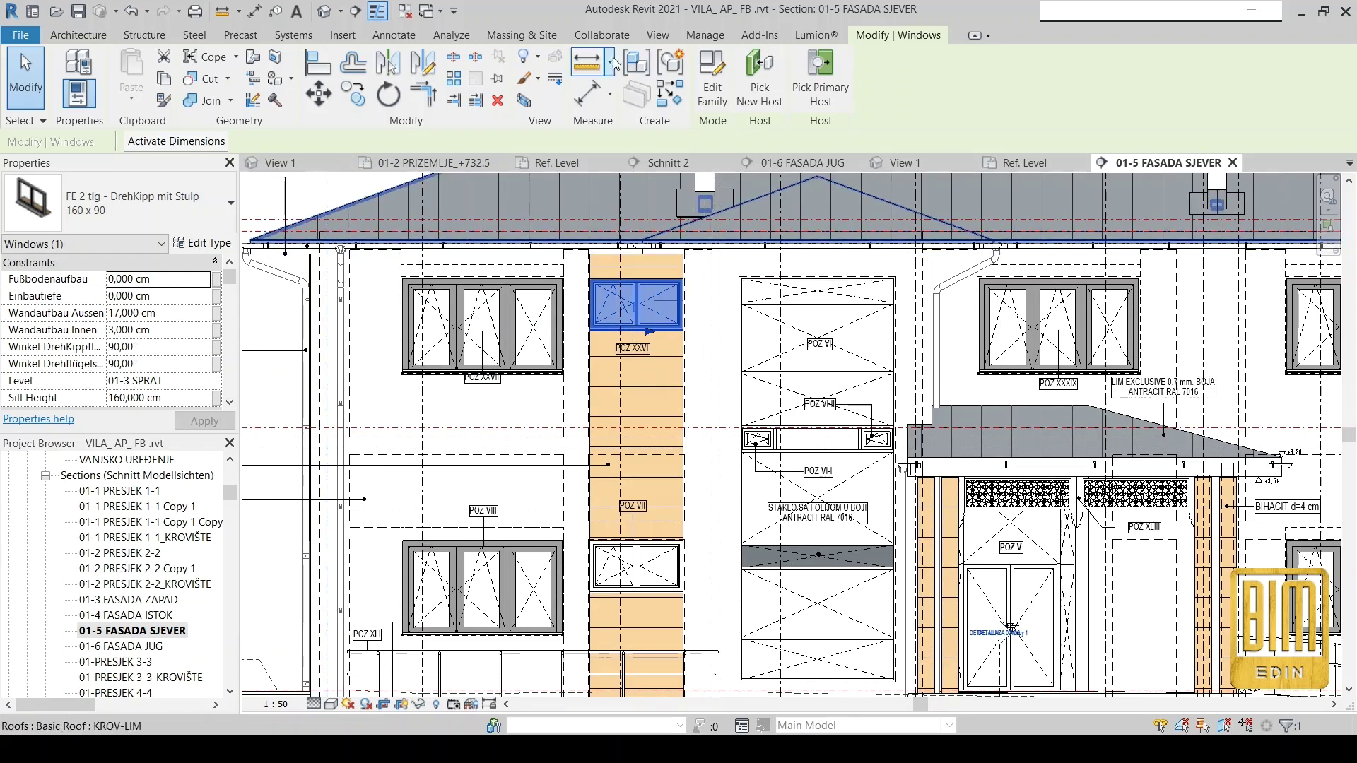
{"action": "left_click", "coordinate": [657, 34]}
{"action": "left_click", "coordinate": [1153, 80]}
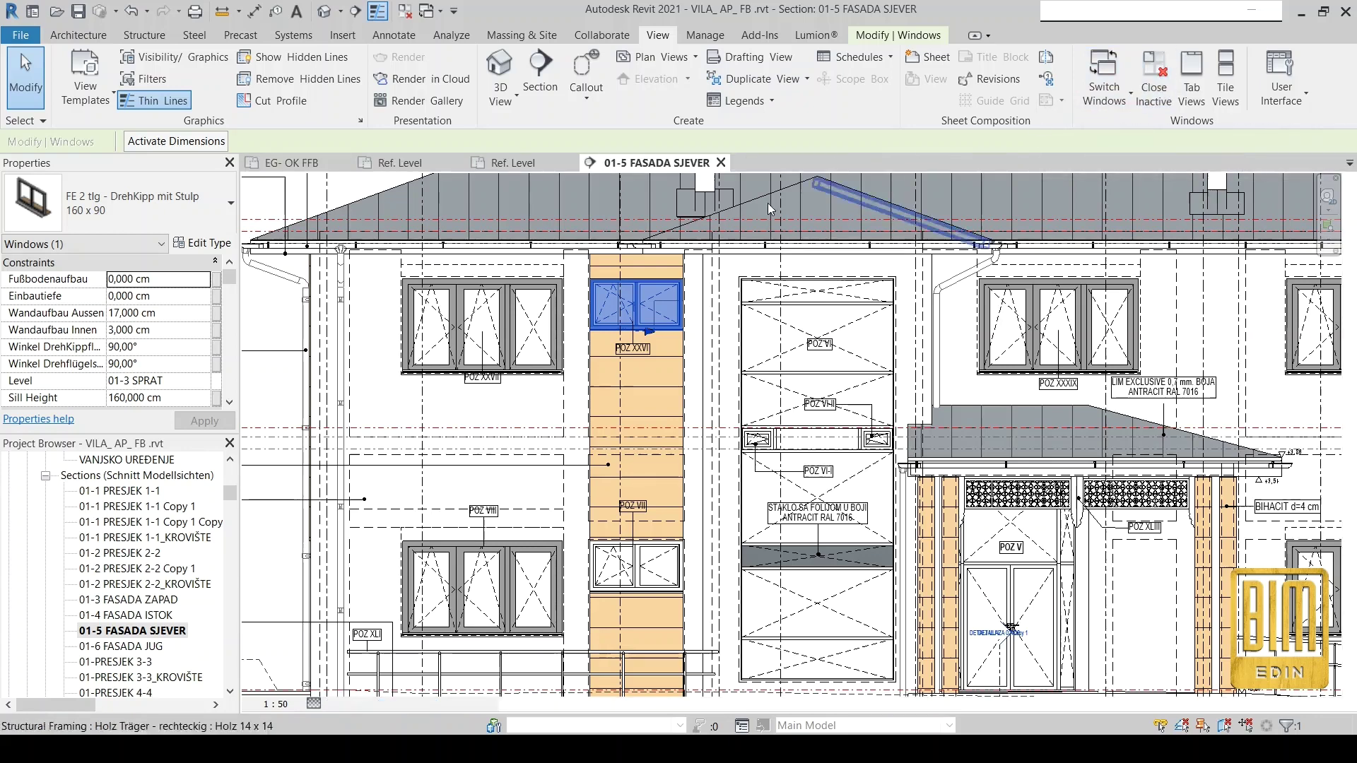
{"action": "left_click", "coordinate": [305, 164]}
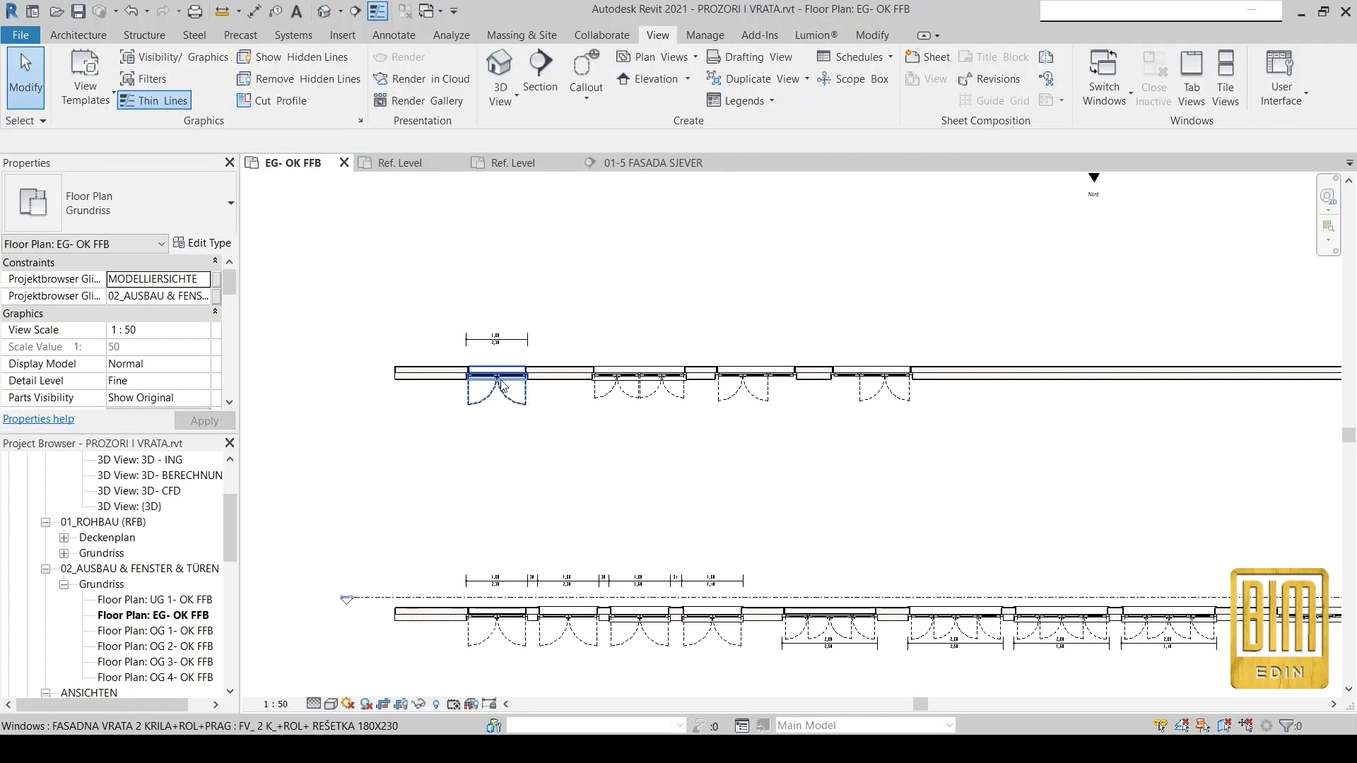
{"action": "mouse_move", "coordinate": [651, 163]}
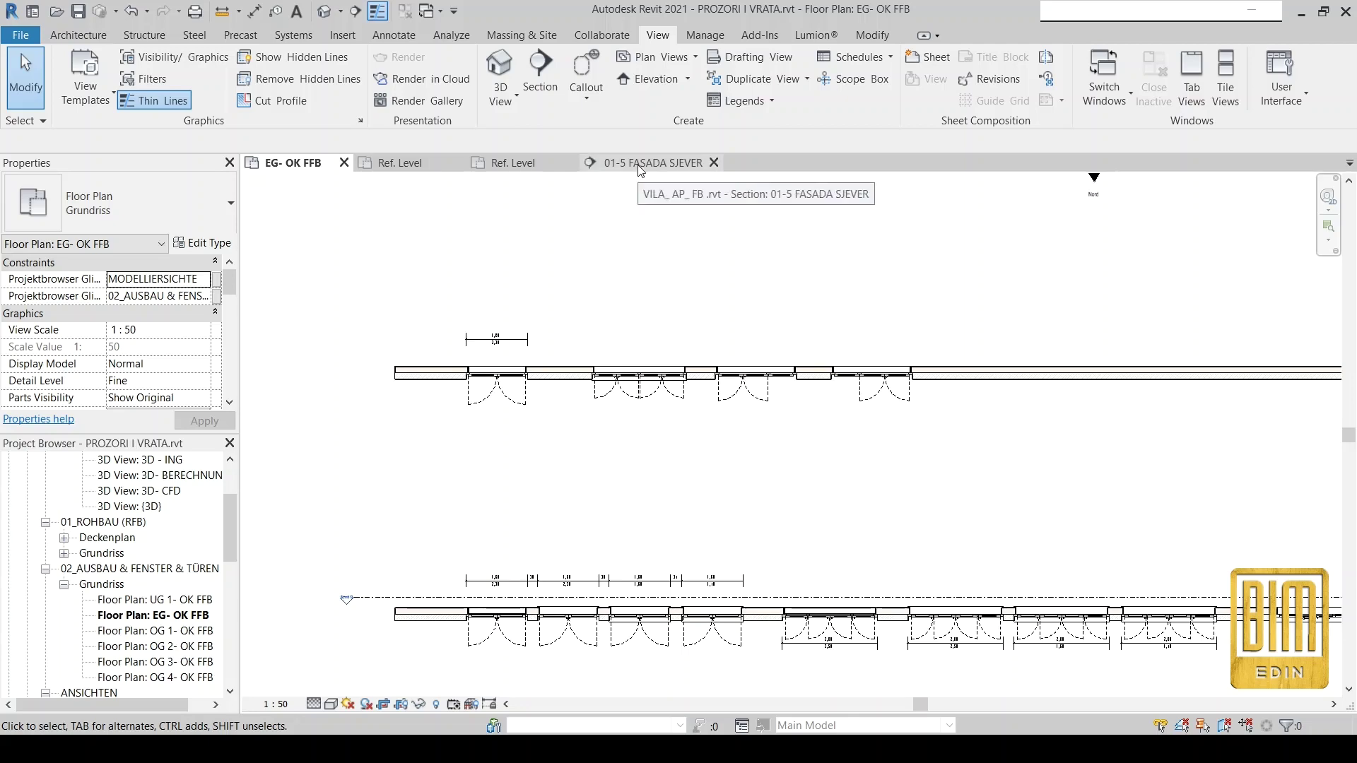
{"action": "left_click", "coordinate": [639, 169]}
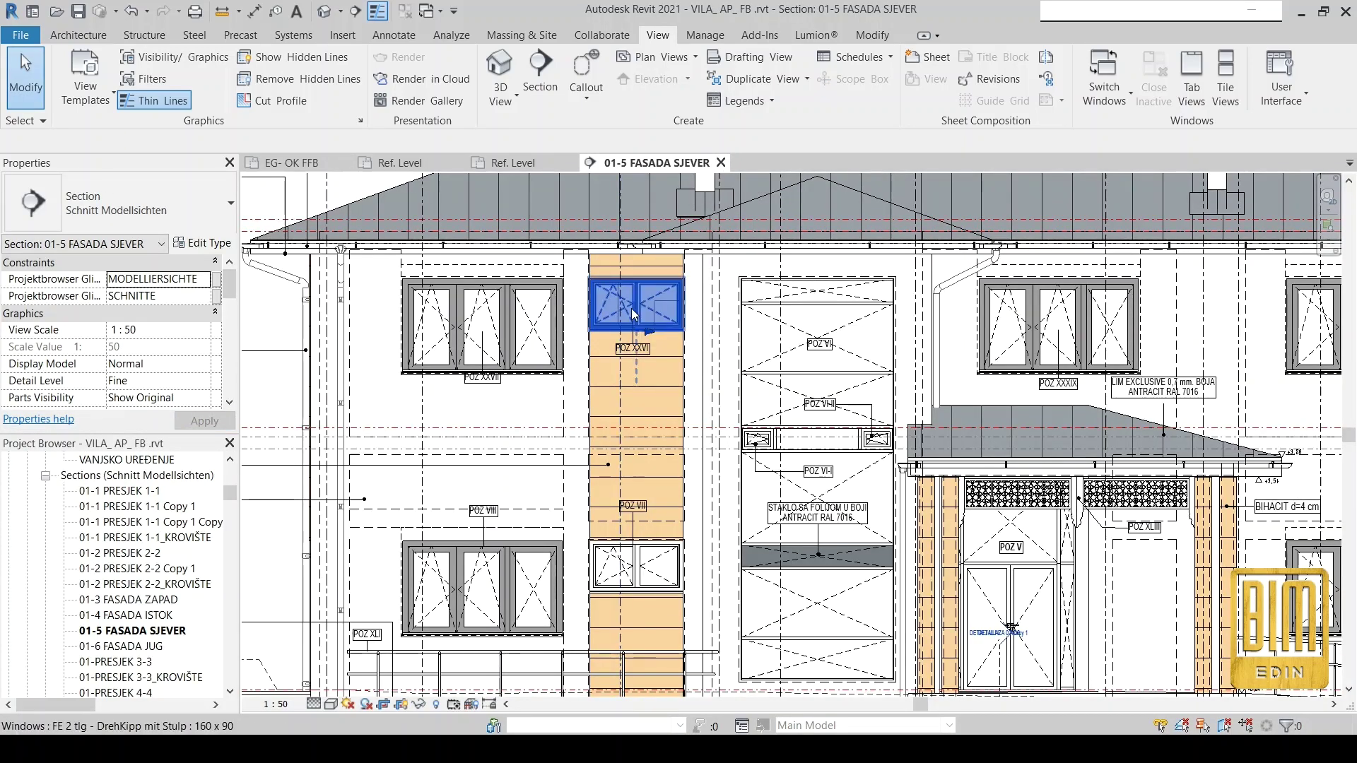
{"action": "left_click", "coordinate": [633, 314]}
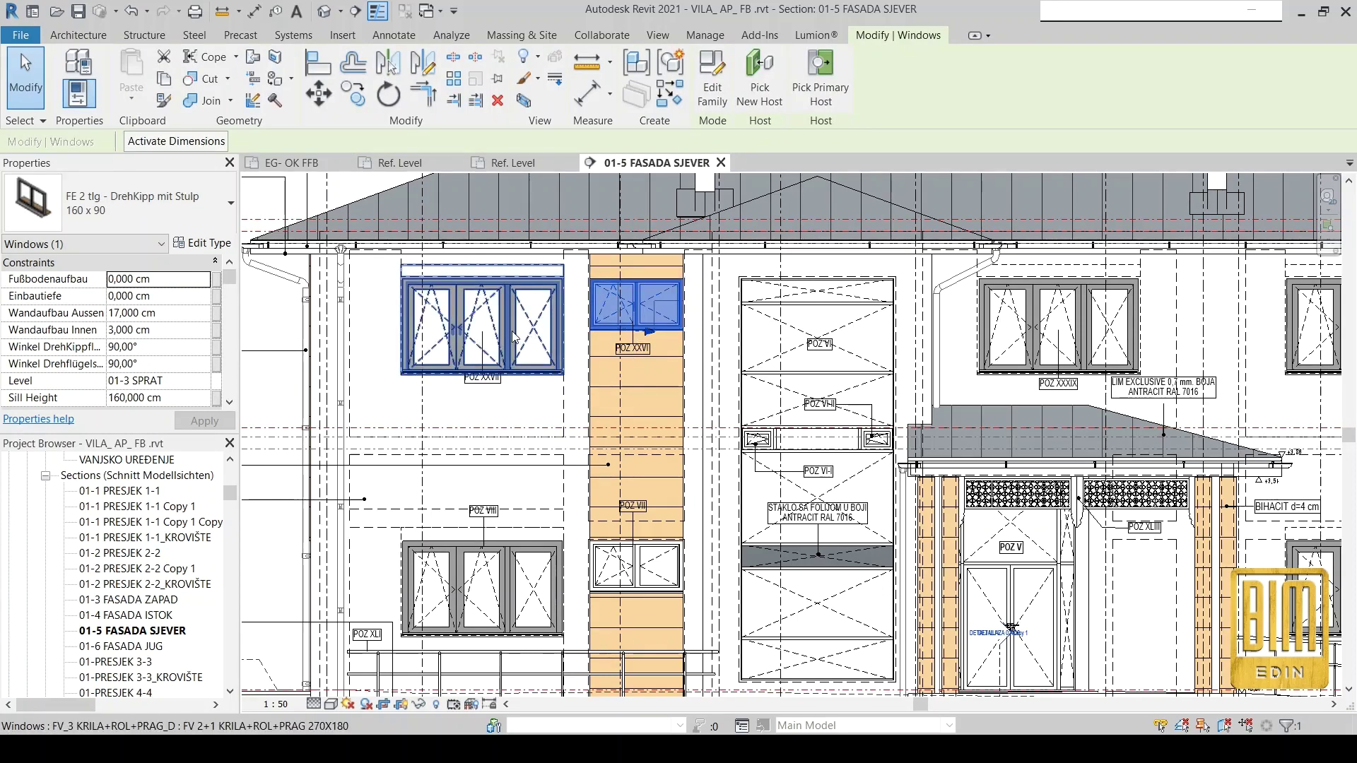
Copy the POZ XXXVIII window to a spot on its right.
{"action": "scroll", "coordinate": [514, 338], "scroll_direction": "down", "scroll_amount": 1}
{"action": "scroll", "coordinate": [514, 338], "scroll_direction": "down", "scroll_amount": 1}
{"action": "scroll", "coordinate": [514, 338], "scroll_direction": "down", "scroll_amount": 2}
{"action": "scroll", "coordinate": [1046, 325], "scroll_direction": "up", "scroll_amount": 3}
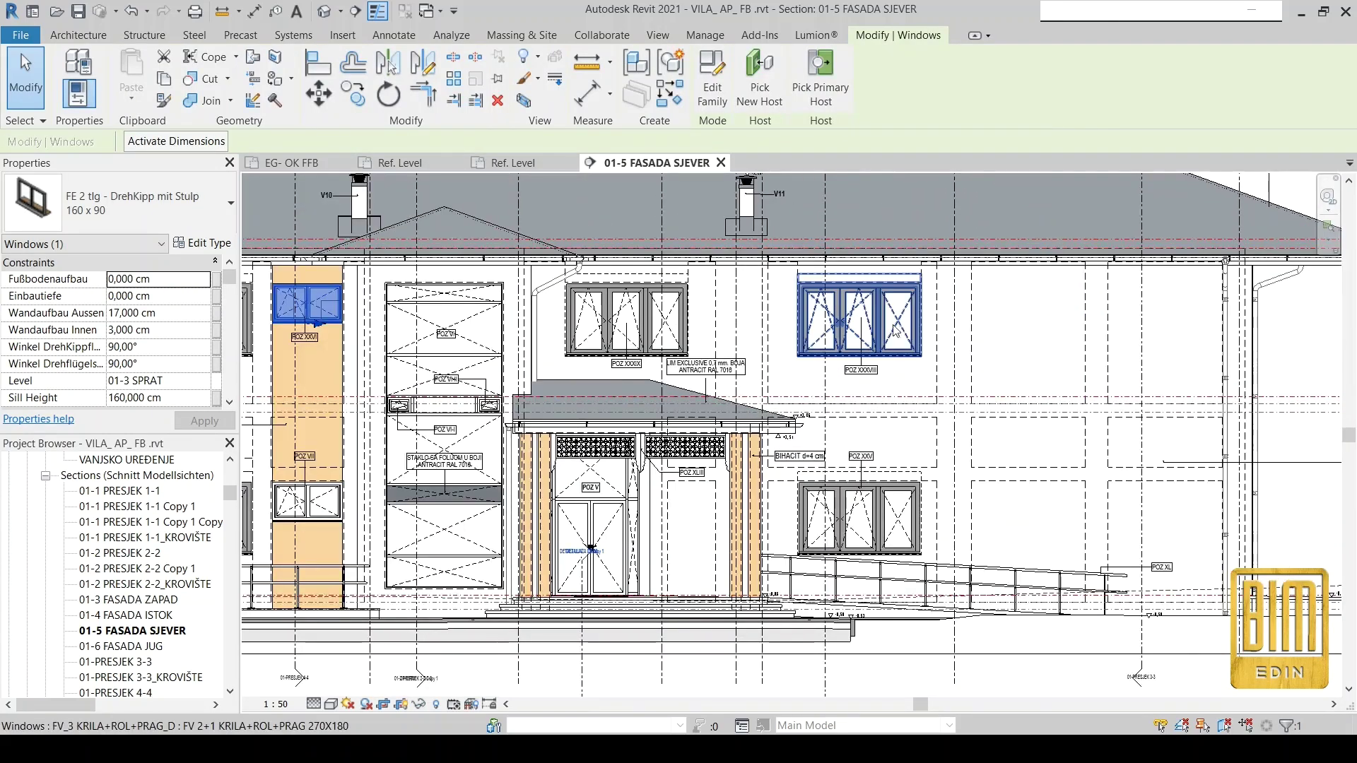
{"action": "left_click", "coordinate": [859, 319]}
{"action": "left_click", "coordinate": [362, 99]}
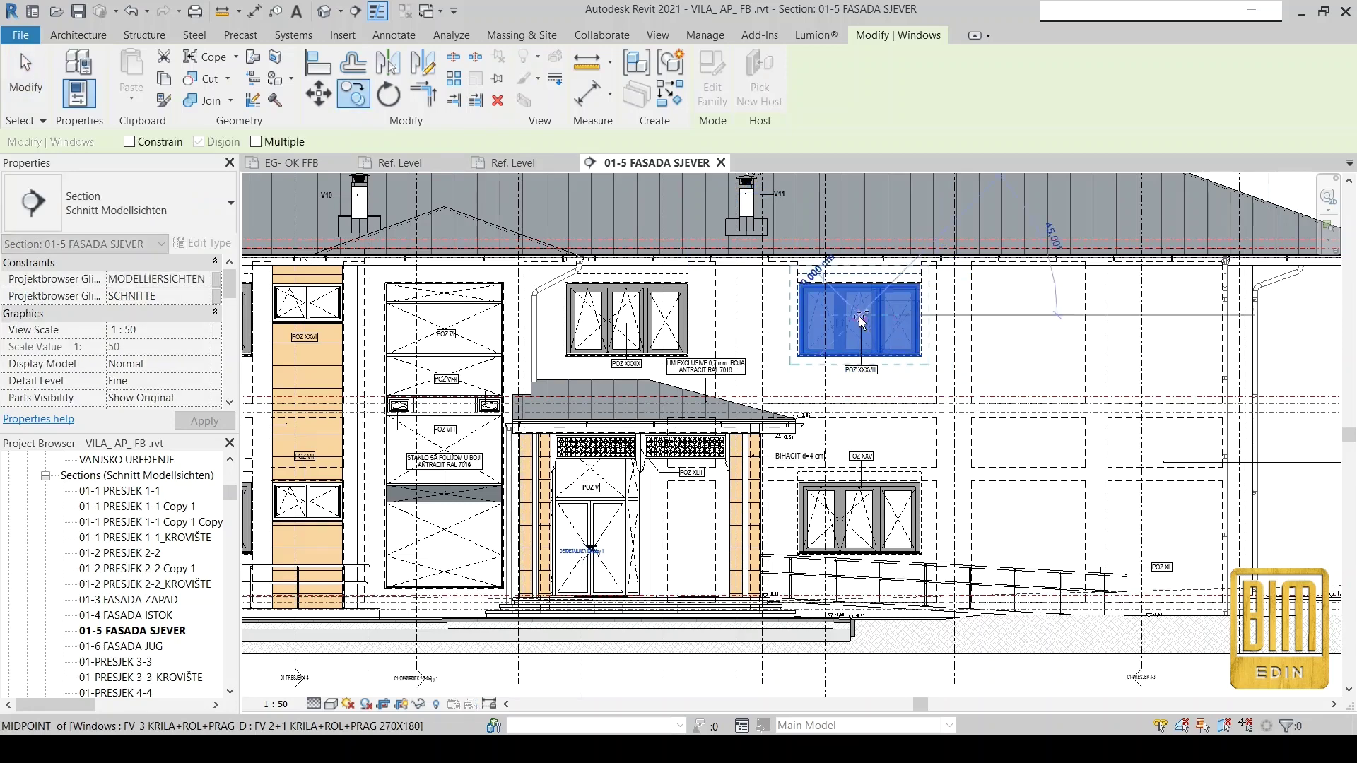
{"action": "left_click", "coordinate": [1031, 316]}
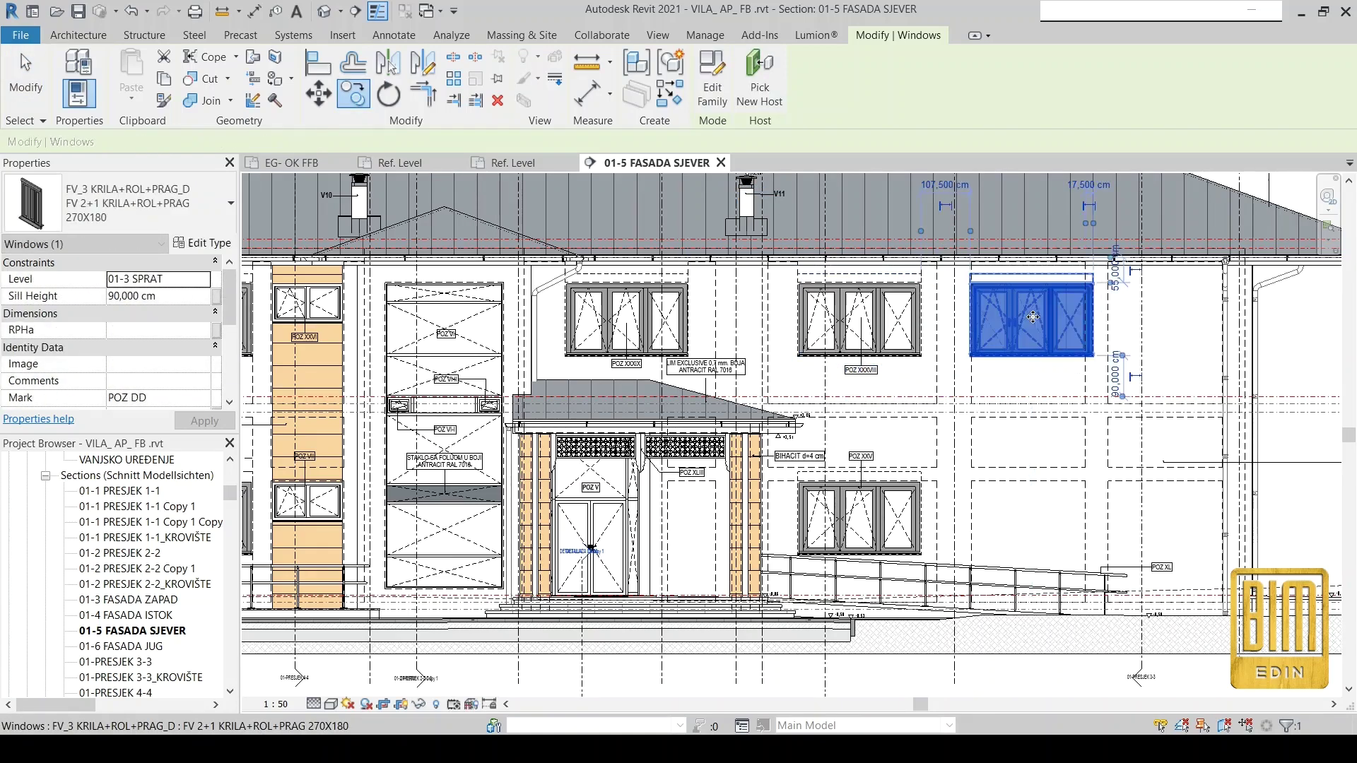
Switch the copy to the FV_ 2K+ROL+PRAG 210X285 type and open its type properties.
{"action": "left_click", "coordinate": [159, 202]}
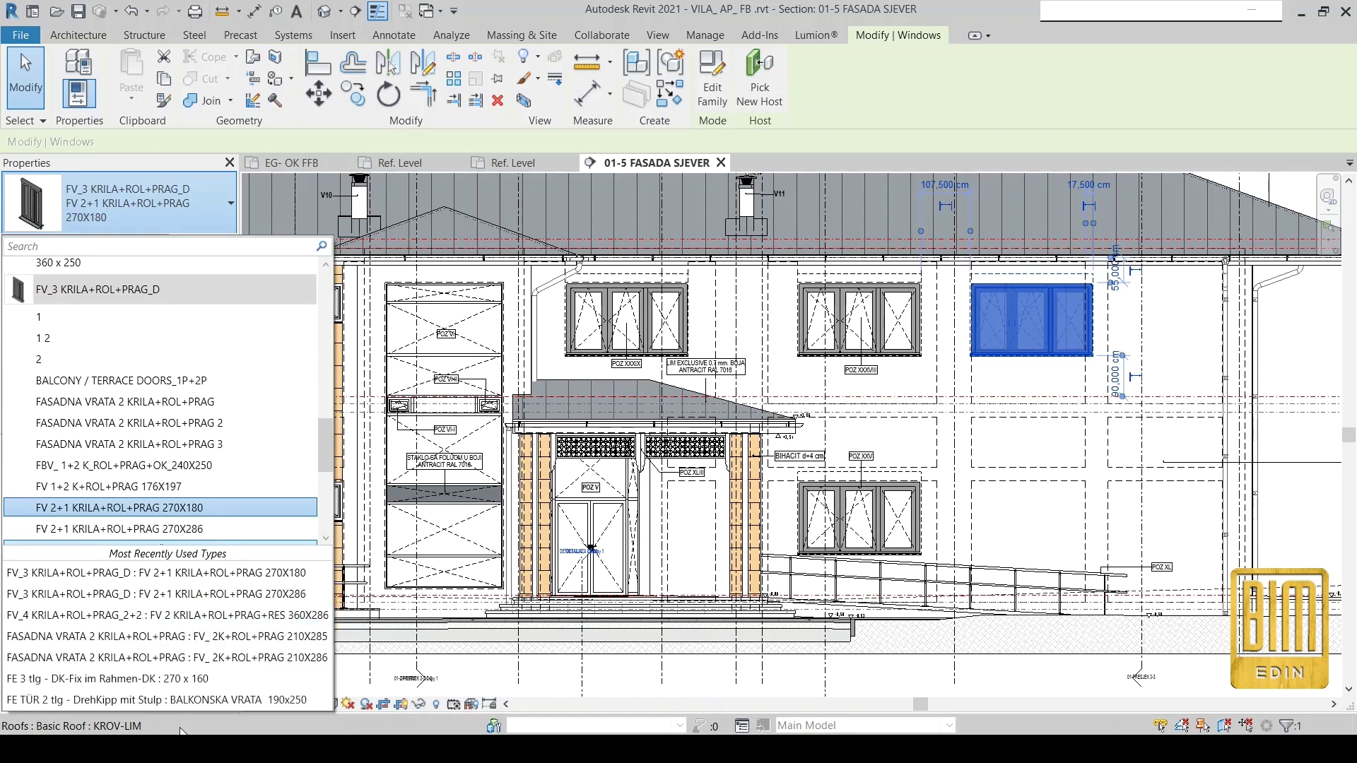
{"action": "left_click", "coordinate": [136, 639]}
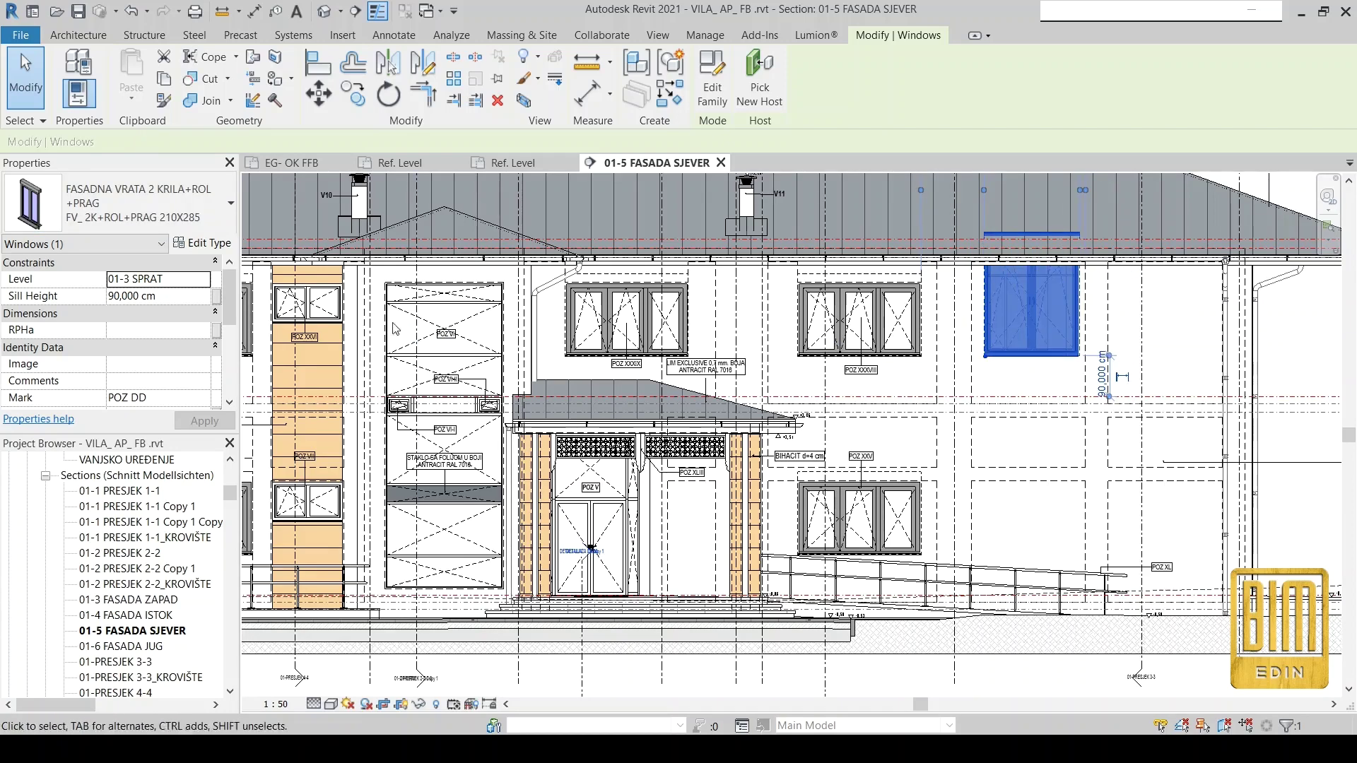
{"action": "left_click", "coordinate": [309, 315]}
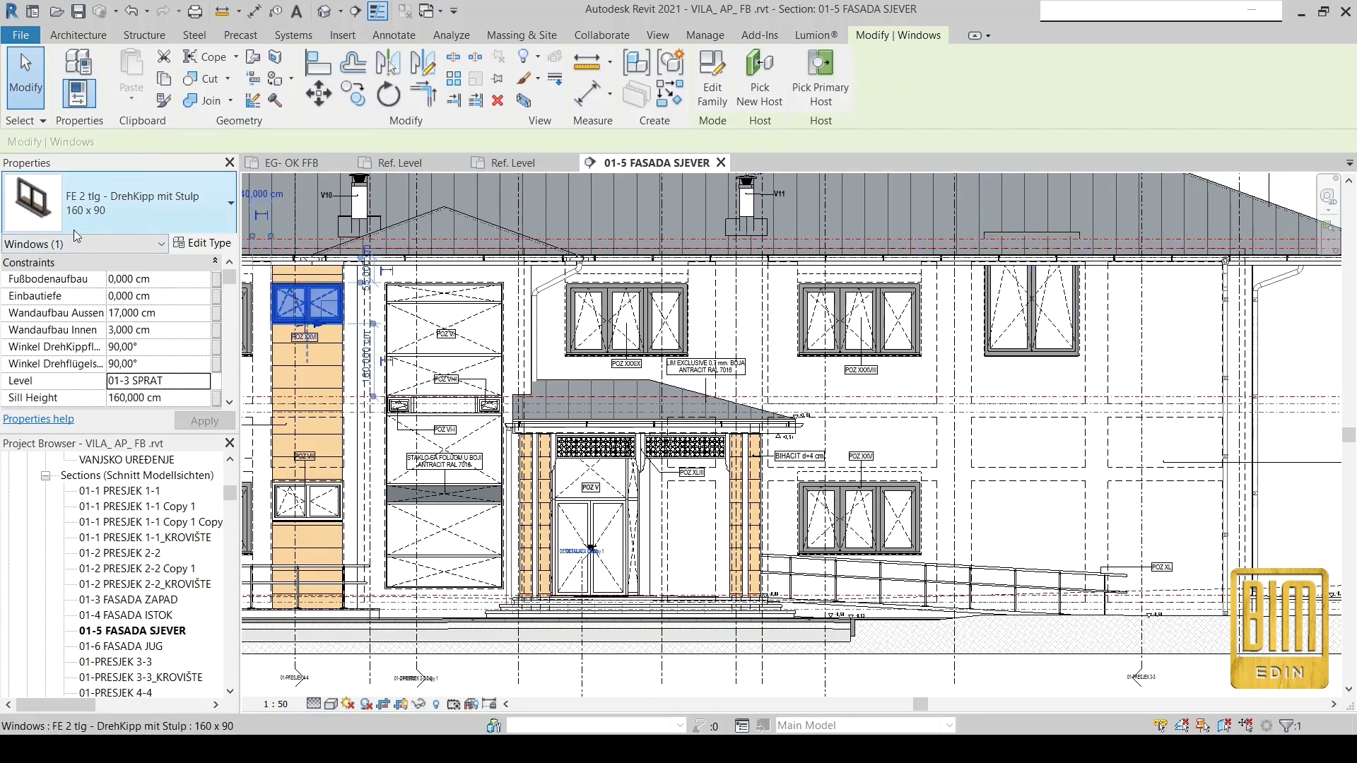
{"action": "left_click", "coordinate": [1017, 344]}
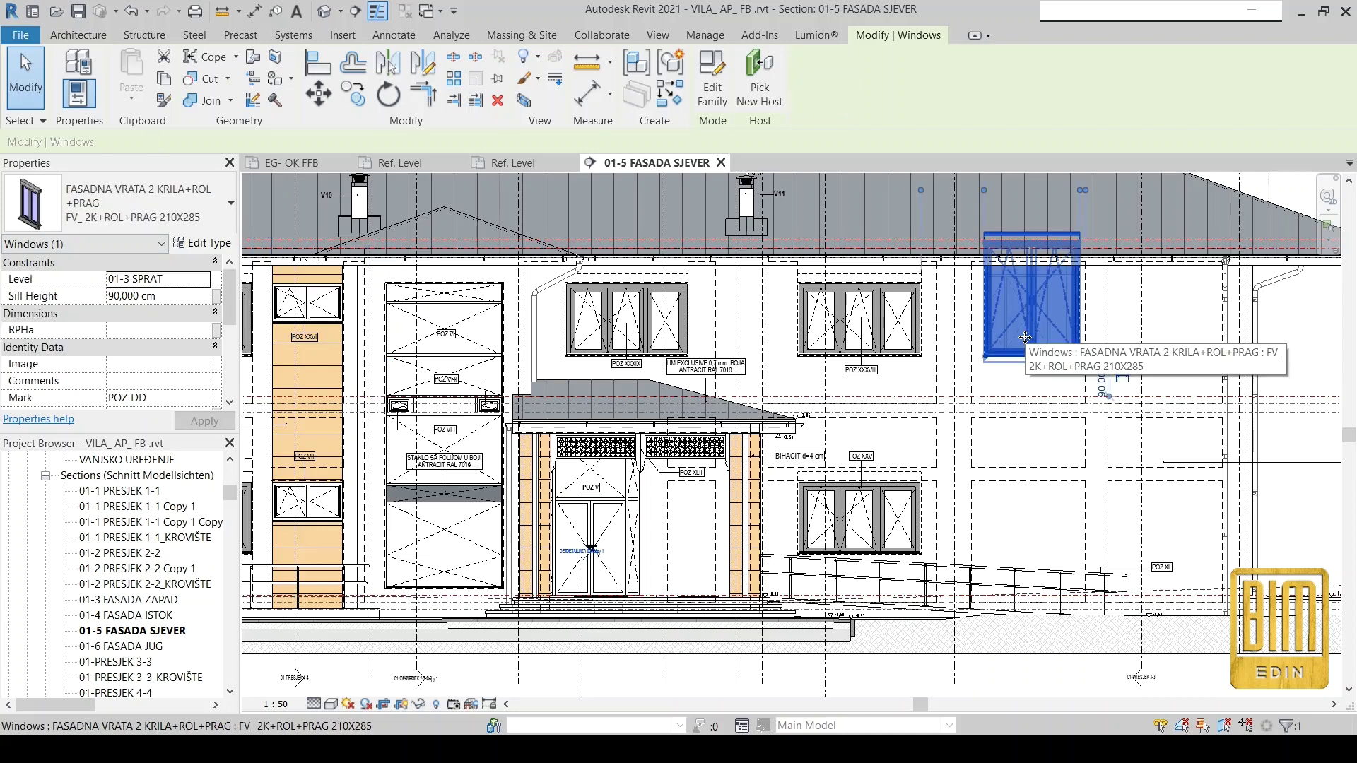
{"action": "left_click", "coordinate": [202, 242]}
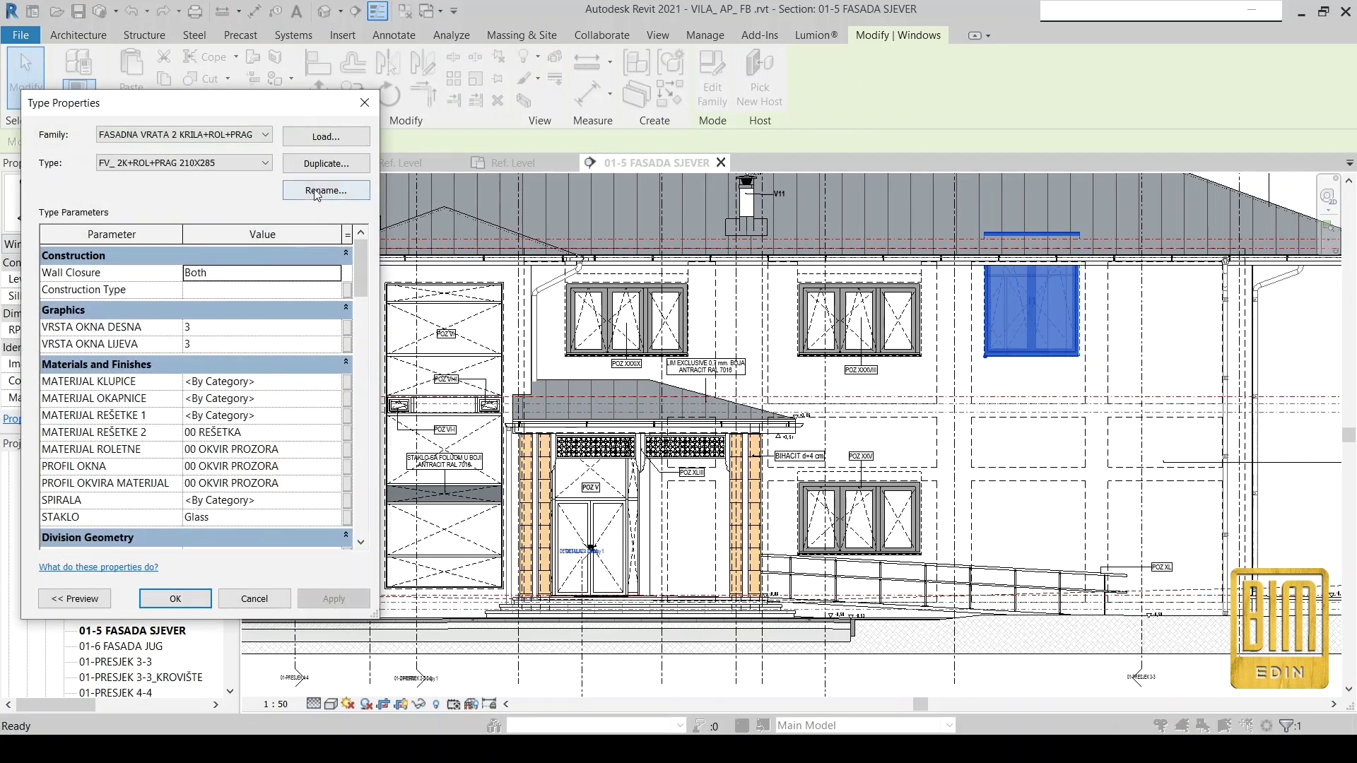
Duplicate the type as P_ 2K+ROL+PRAG 160X110 with DUBINA PRAGA 0 and new Height and Width.
{"action": "left_click", "coordinate": [312, 168]}
{"action": "type", "text": "P_ 2K+ROL+PRAG 160X110"}
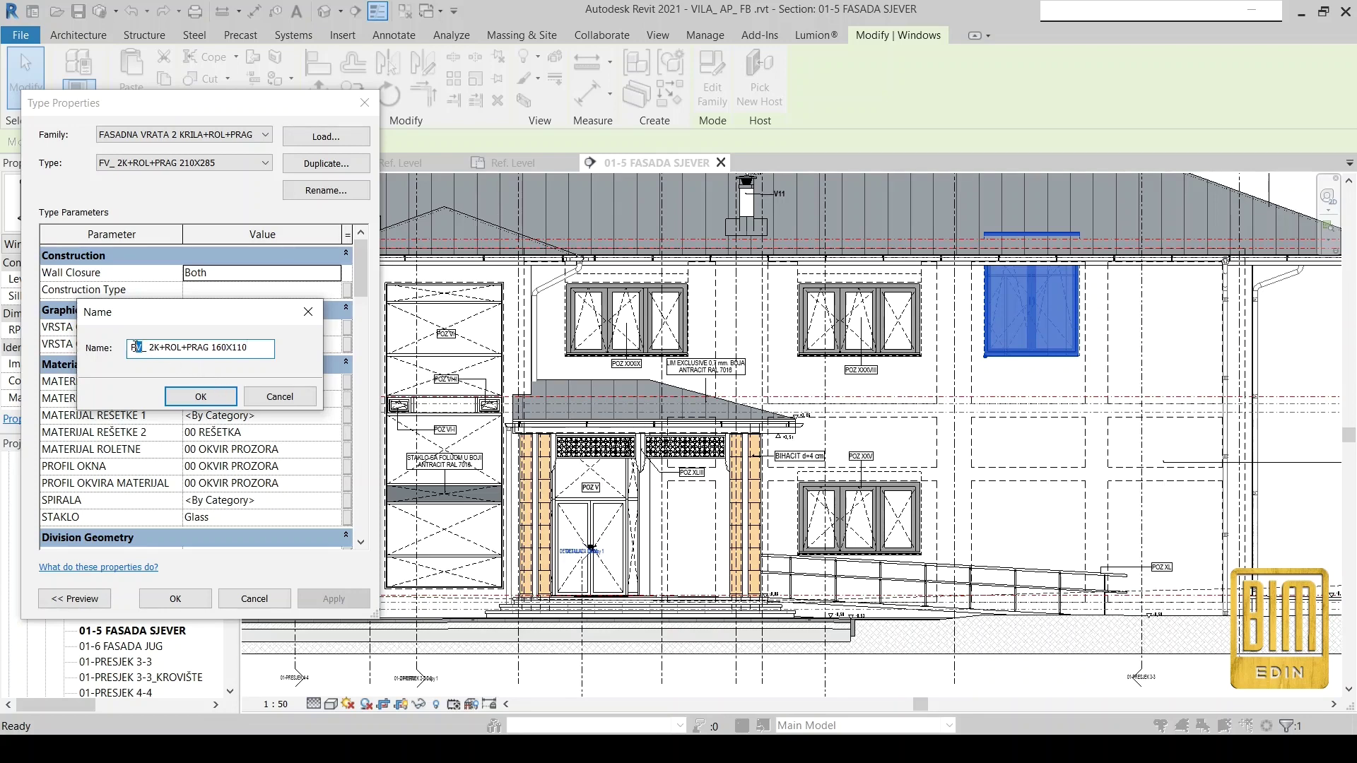
{"action": "left_click", "coordinate": [205, 401]}
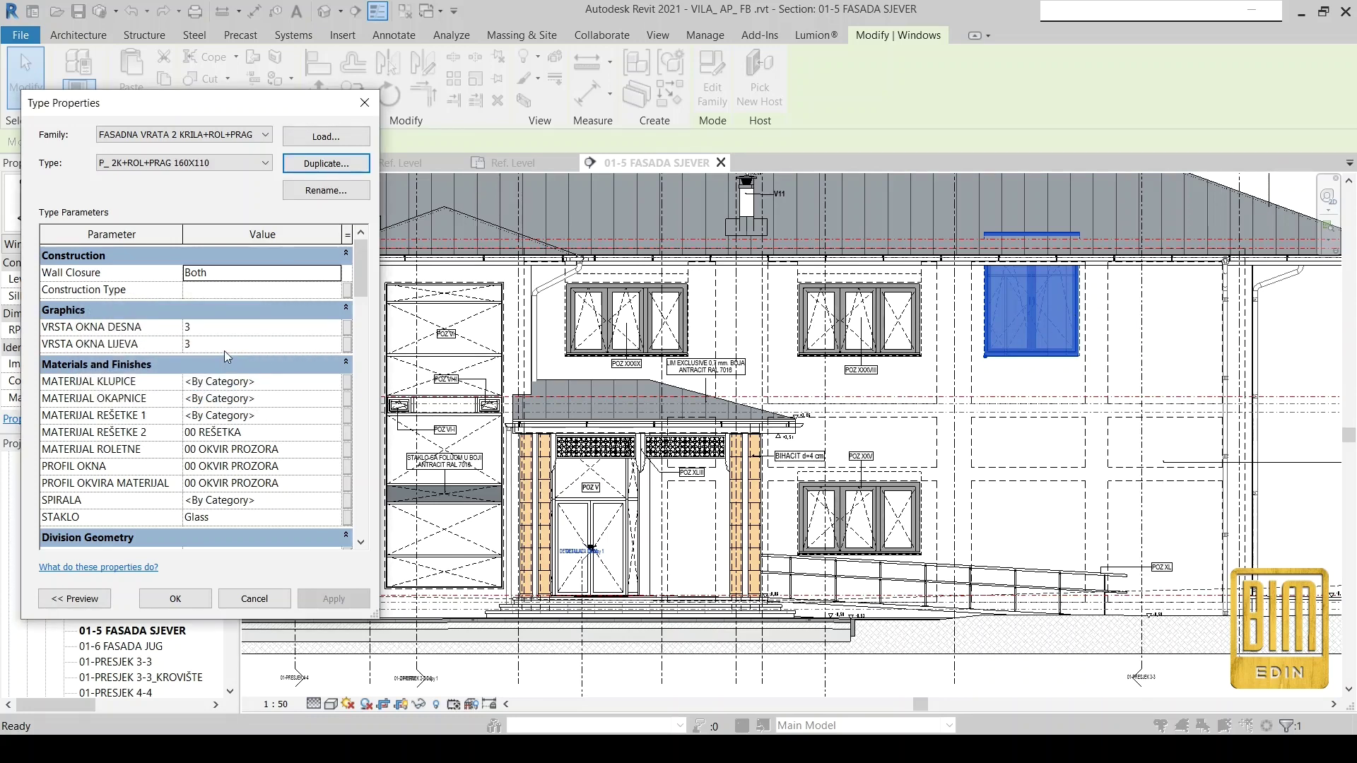
{"action": "scroll", "coordinate": [223, 350], "scroll_direction": "down", "scroll_amount": 2}
{"action": "scroll", "coordinate": [234, 360], "scroll_direction": "down", "scroll_amount": 2}
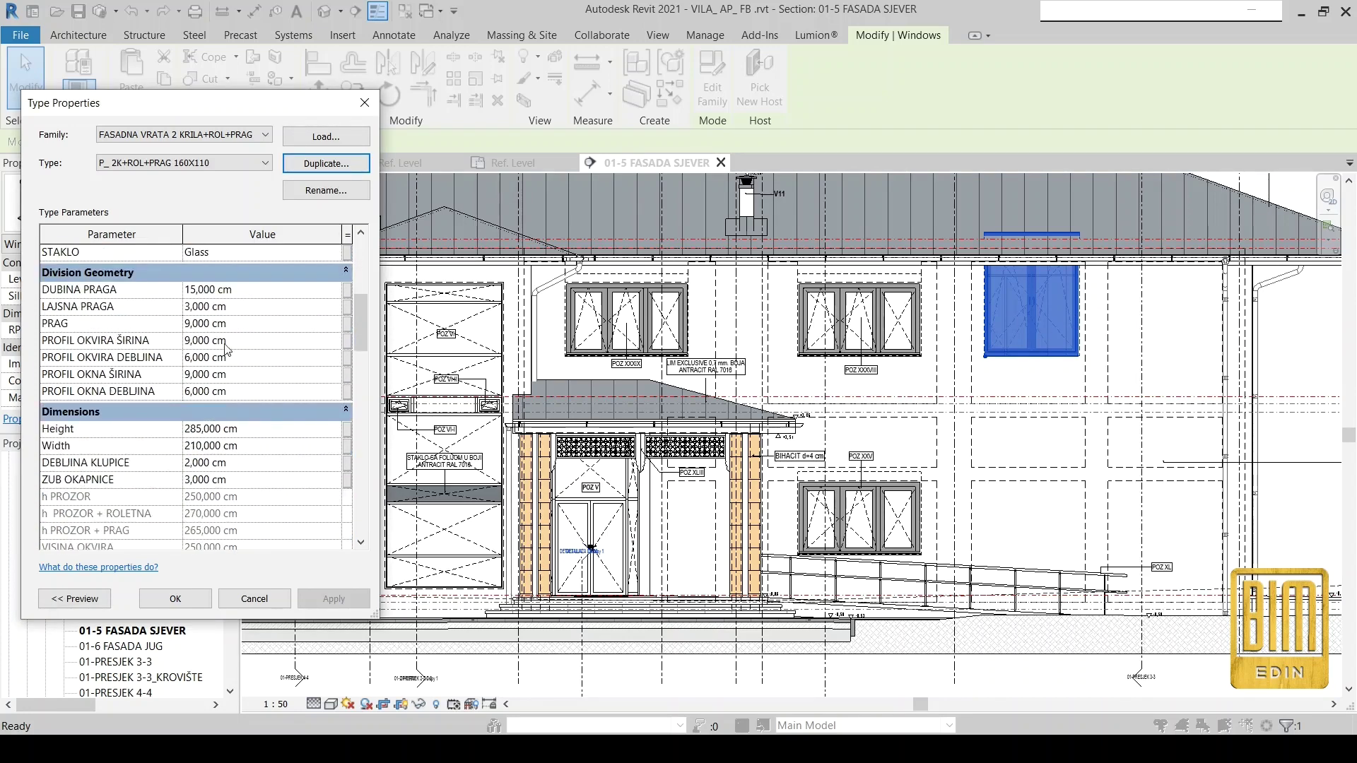
{"action": "left_click", "coordinate": [263, 290]}
{"action": "type", "text": "0"}
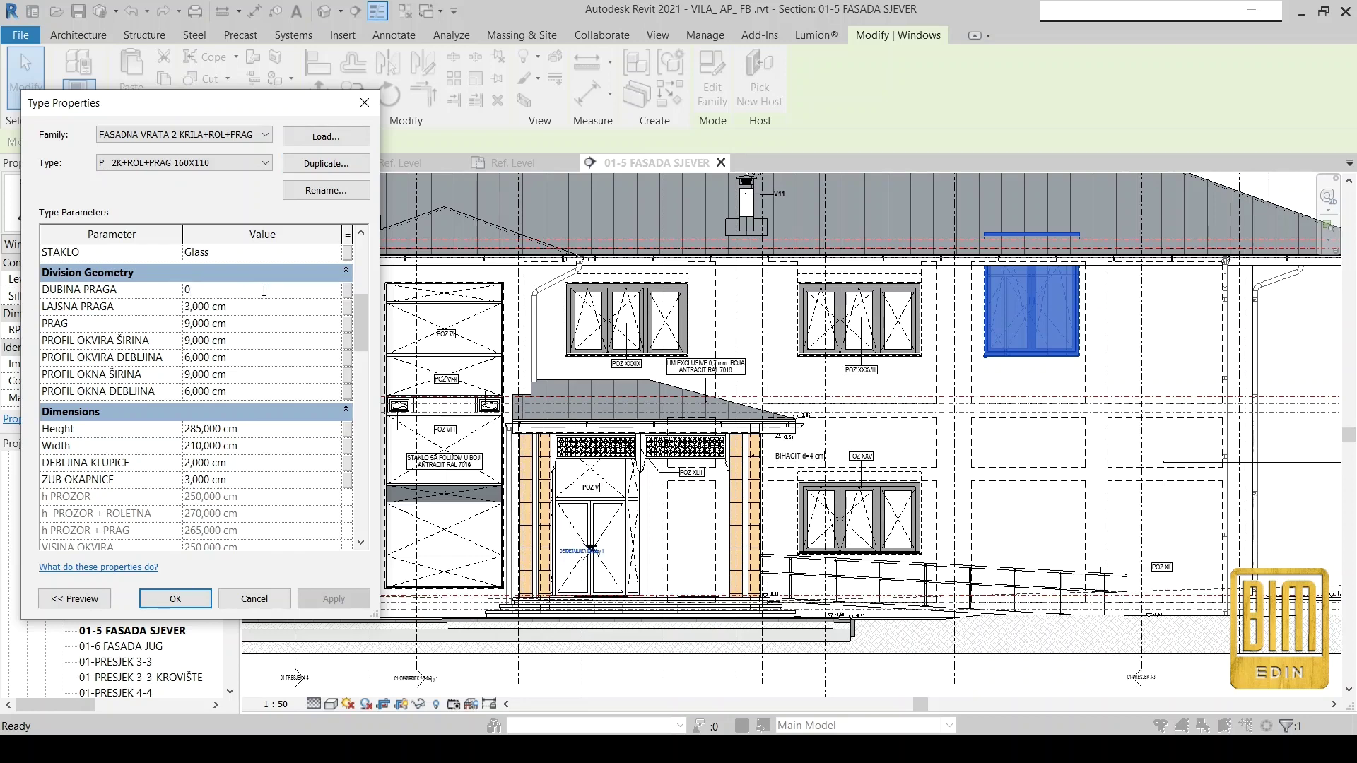
{"action": "scroll", "coordinate": [251, 336], "scroll_direction": "down", "scroll_amount": 3}
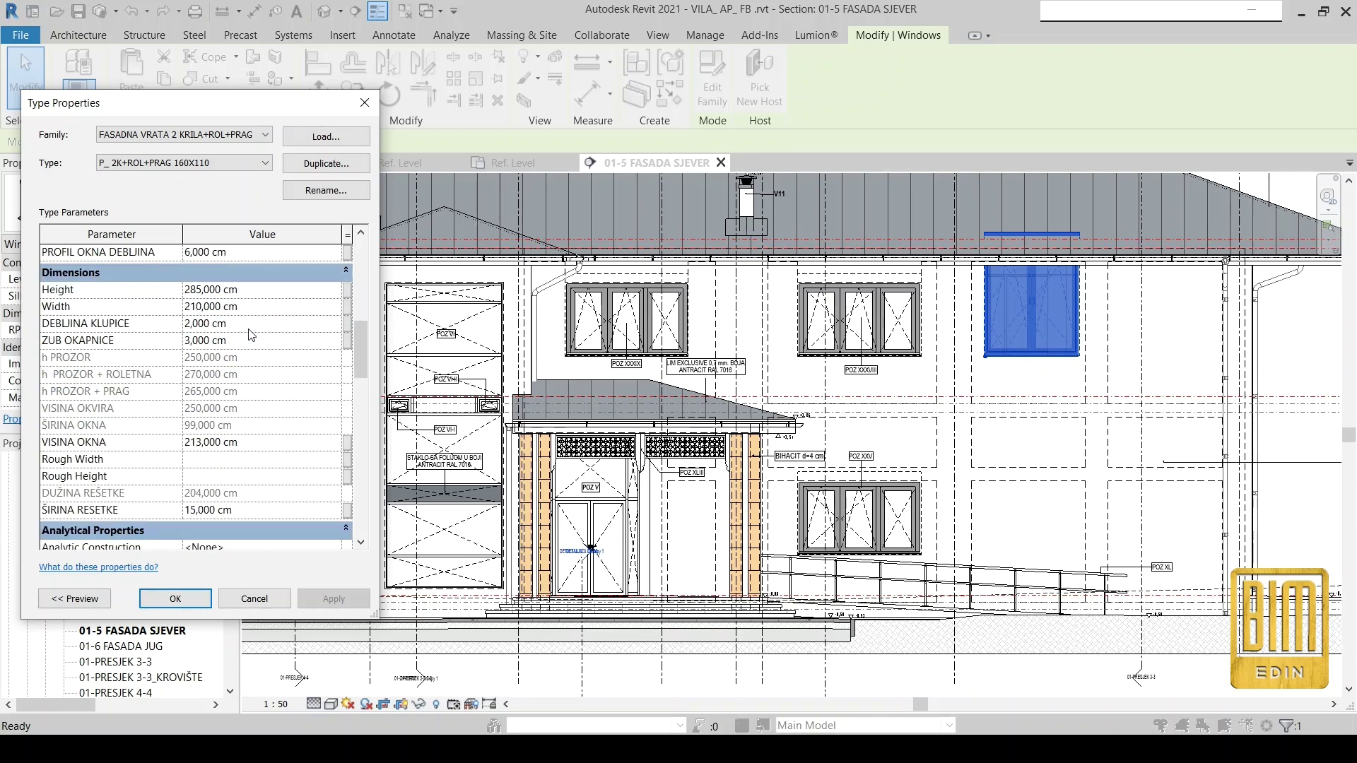
{"action": "left_click", "coordinate": [263, 289]}
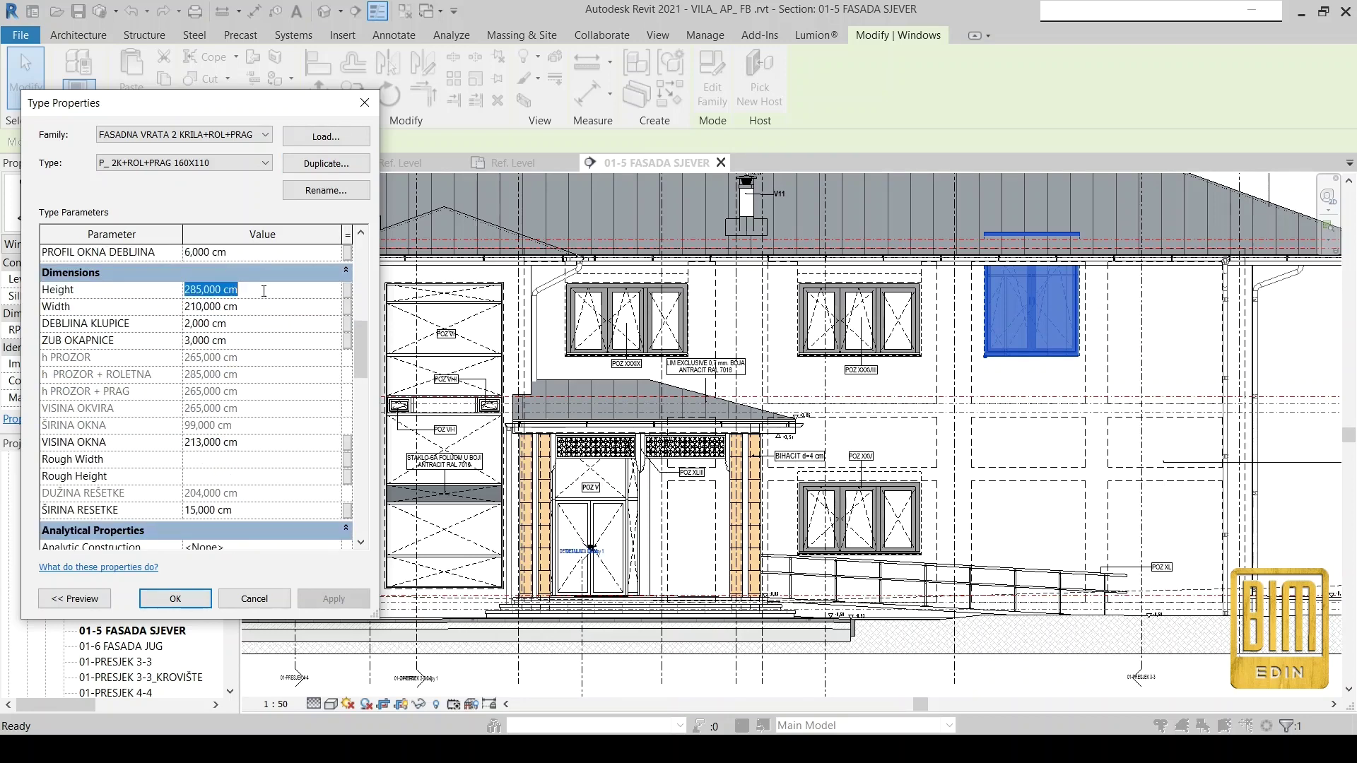
{"action": "type", "text": "160"}
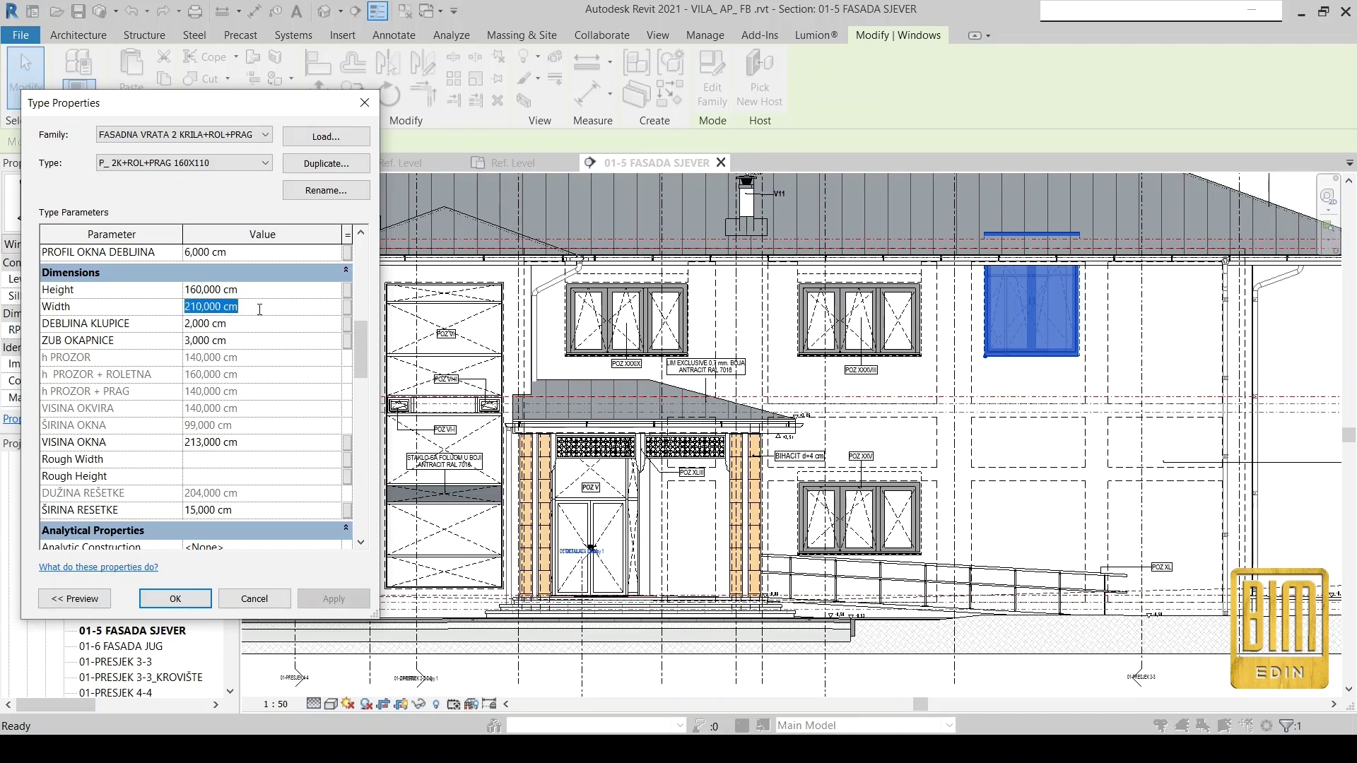
{"action": "type", "text": "2"}
{"action": "scroll", "coordinate": [259, 339], "scroll_direction": "down", "scroll_amount": 3}
{"action": "left_click", "coordinate": [253, 373]}
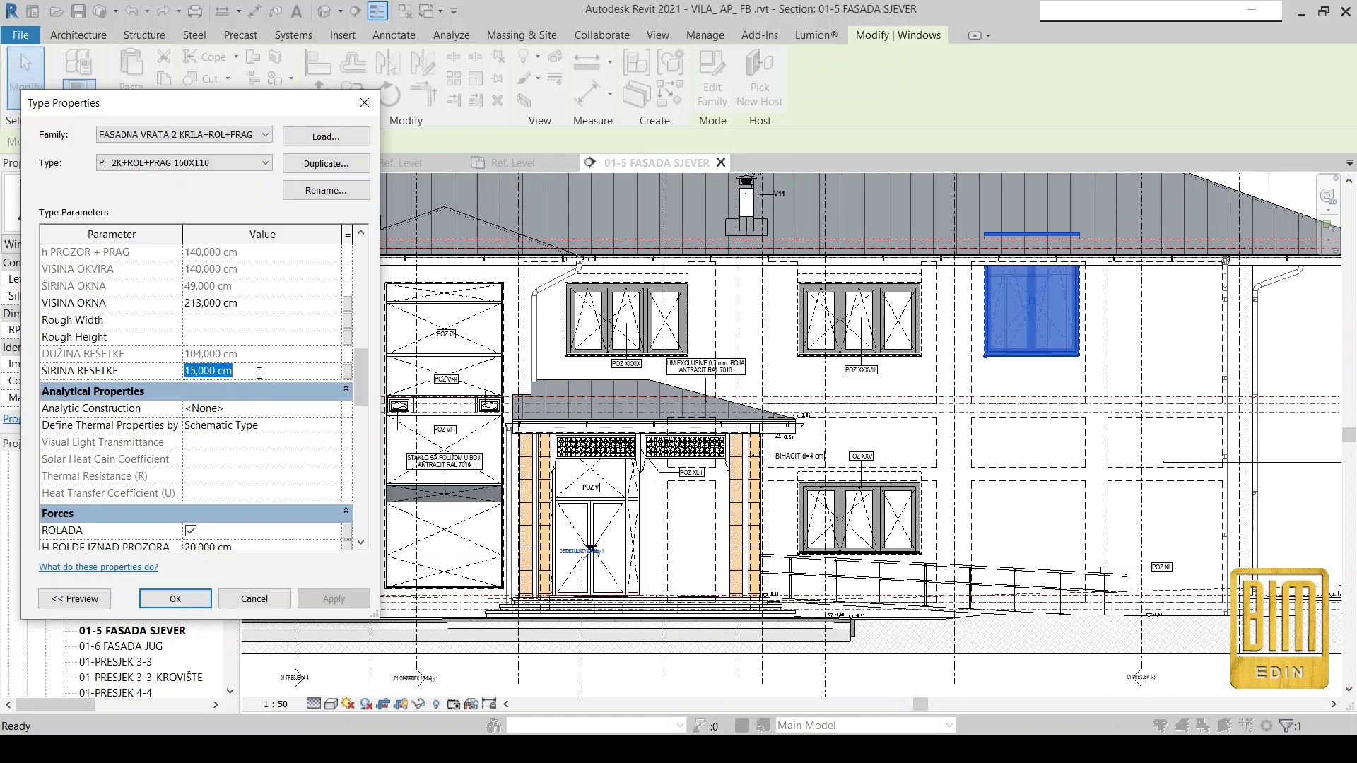
Turn on KLUPICA and OKAPNICA, turn off REŠETKA, edit DONJI PRELAZ FASADE, and apply.
{"action": "scroll", "coordinate": [259, 373], "scroll_direction": "down", "scroll_amount": 3}
{"action": "scroll", "coordinate": [265, 431], "scroll_direction": "down", "scroll_amount": 1}
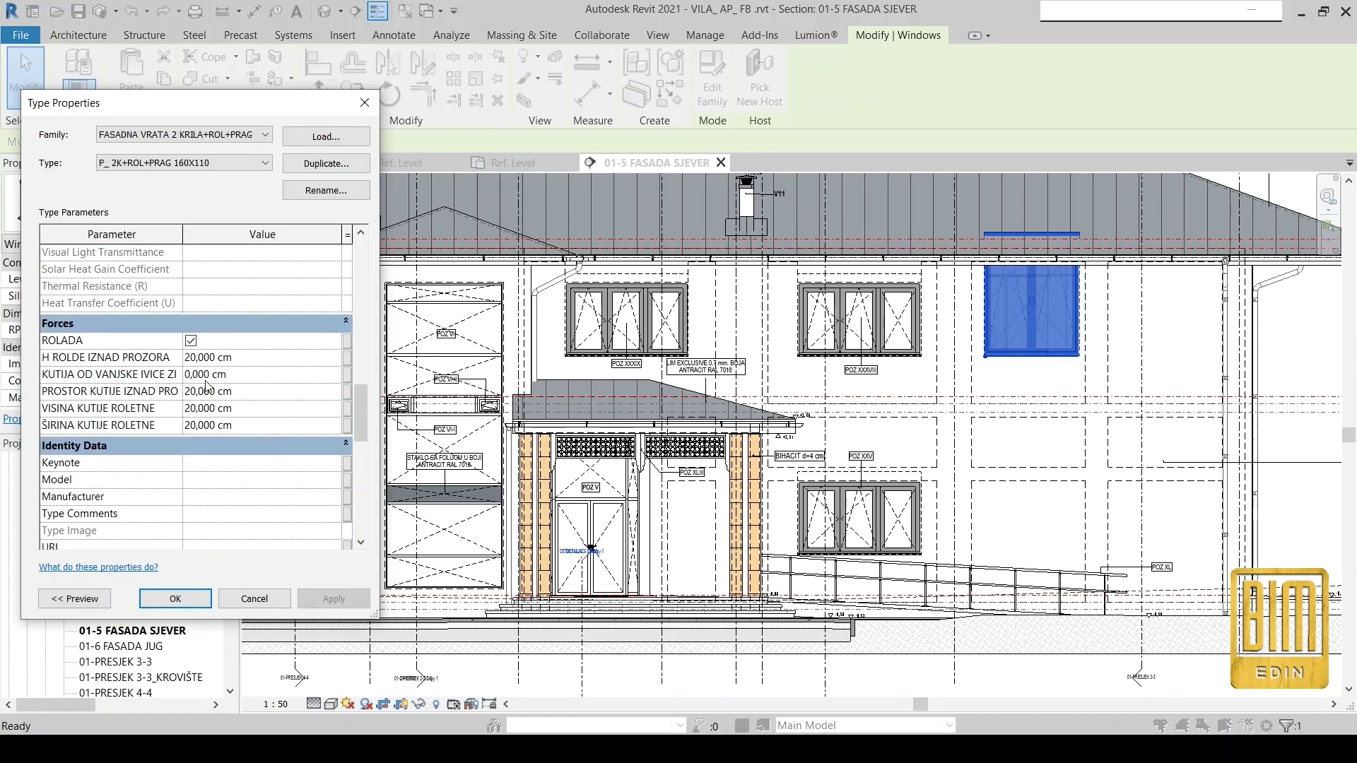
{"action": "scroll", "coordinate": [219, 384], "scroll_direction": "down", "scroll_amount": 3}
{"action": "scroll", "coordinate": [219, 384], "scroll_direction": "down", "scroll_amount": 3}
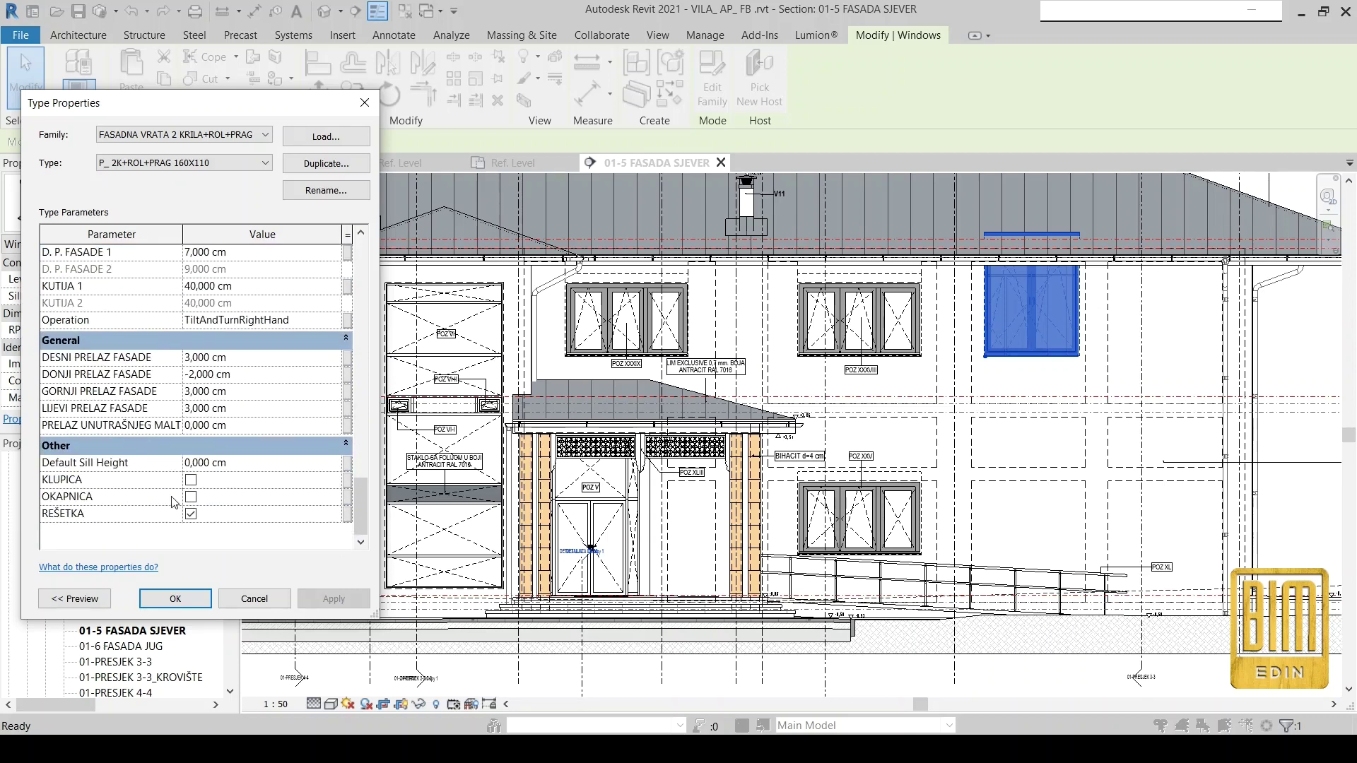
{"action": "left_click", "coordinate": [191, 480]}
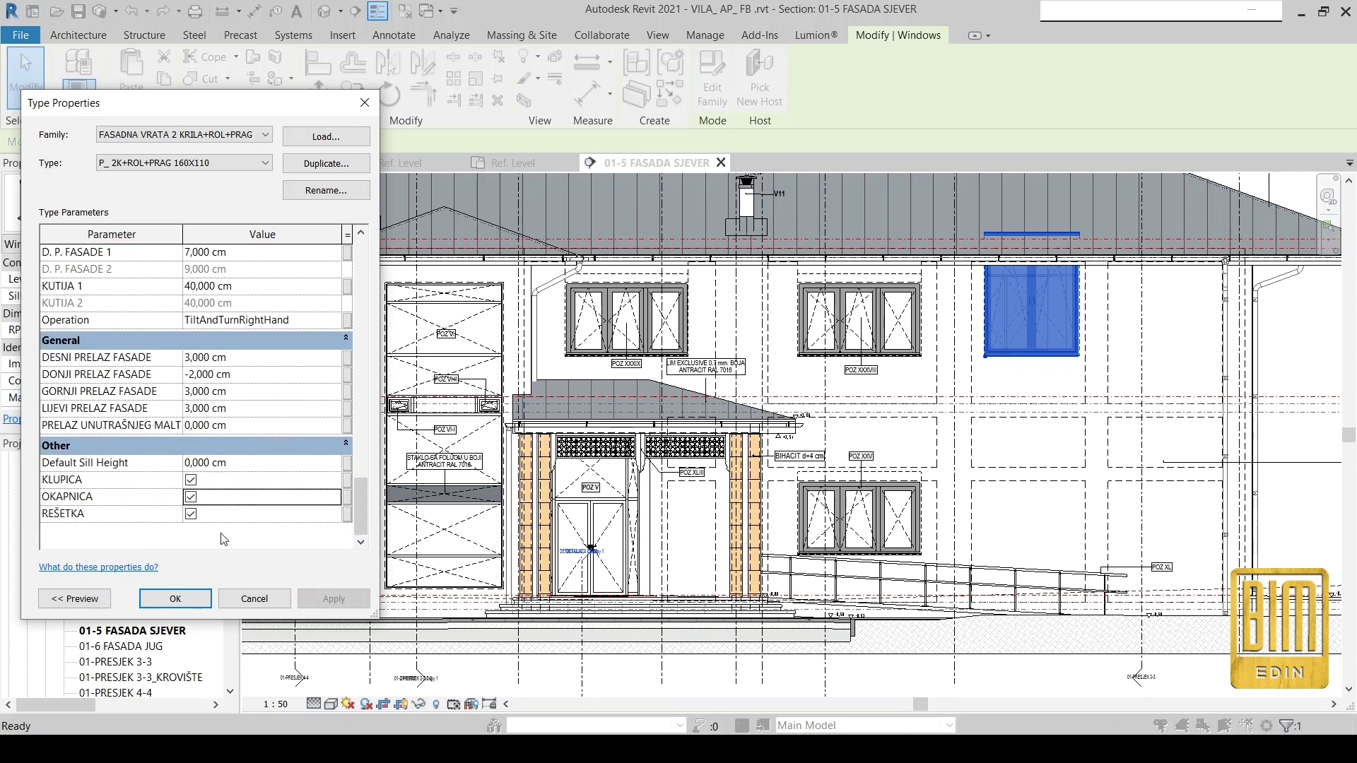
{"action": "left_click", "coordinate": [191, 514]}
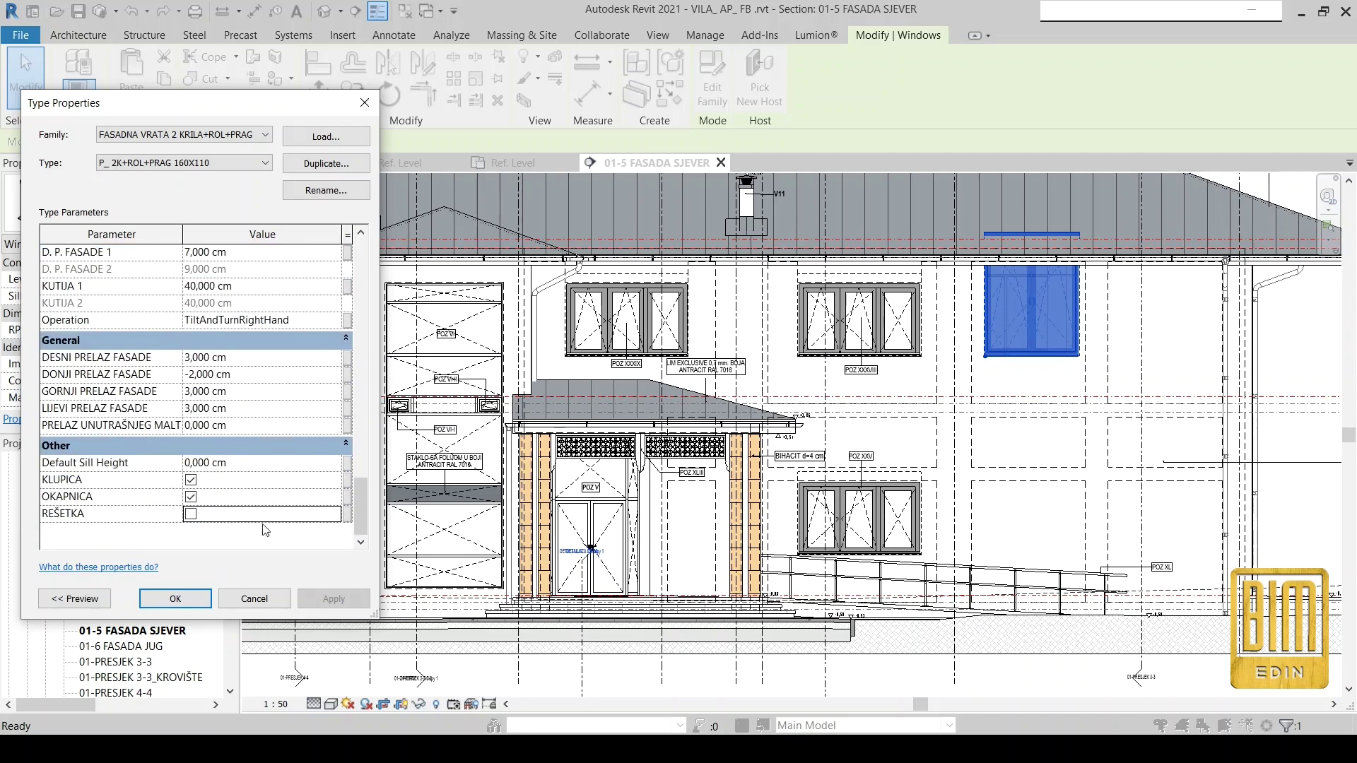
{"action": "left_click", "coordinate": [251, 379]}
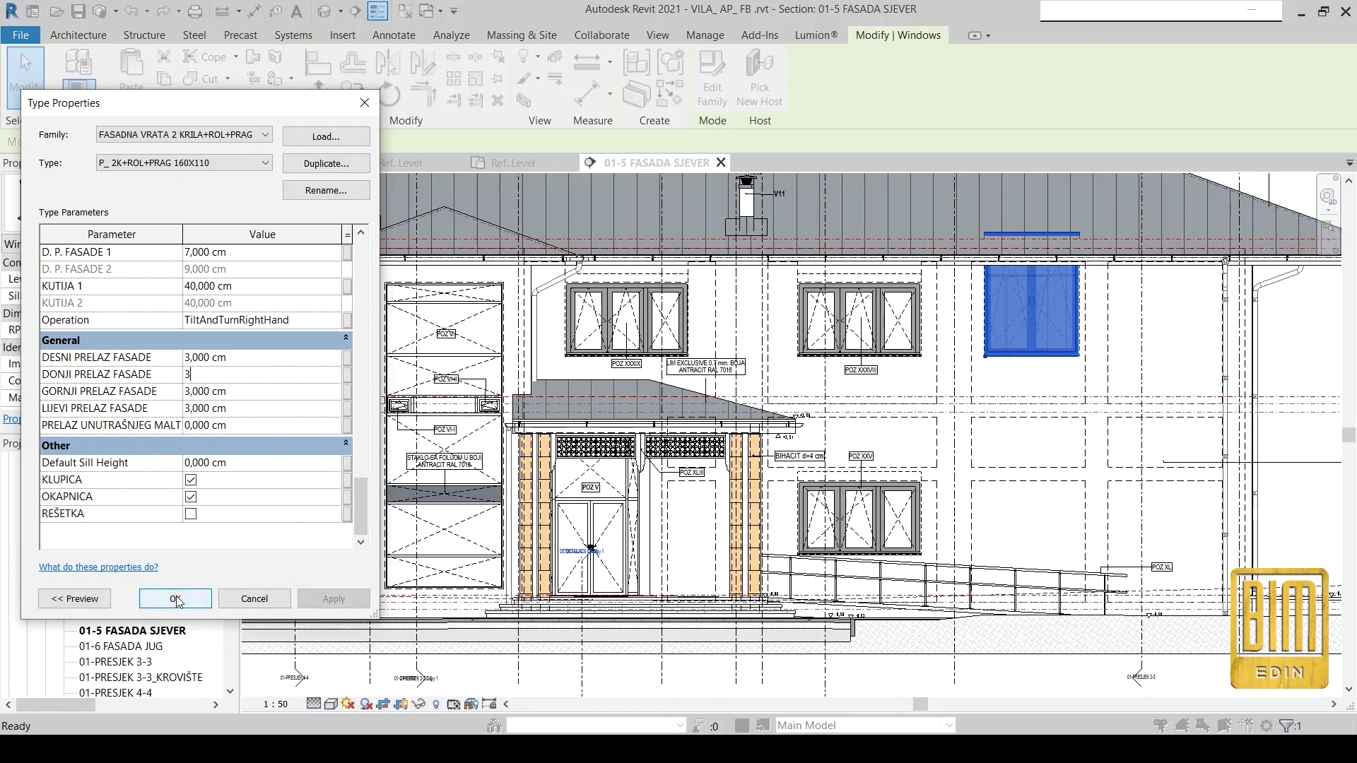
{"action": "key", "text": "Return"}
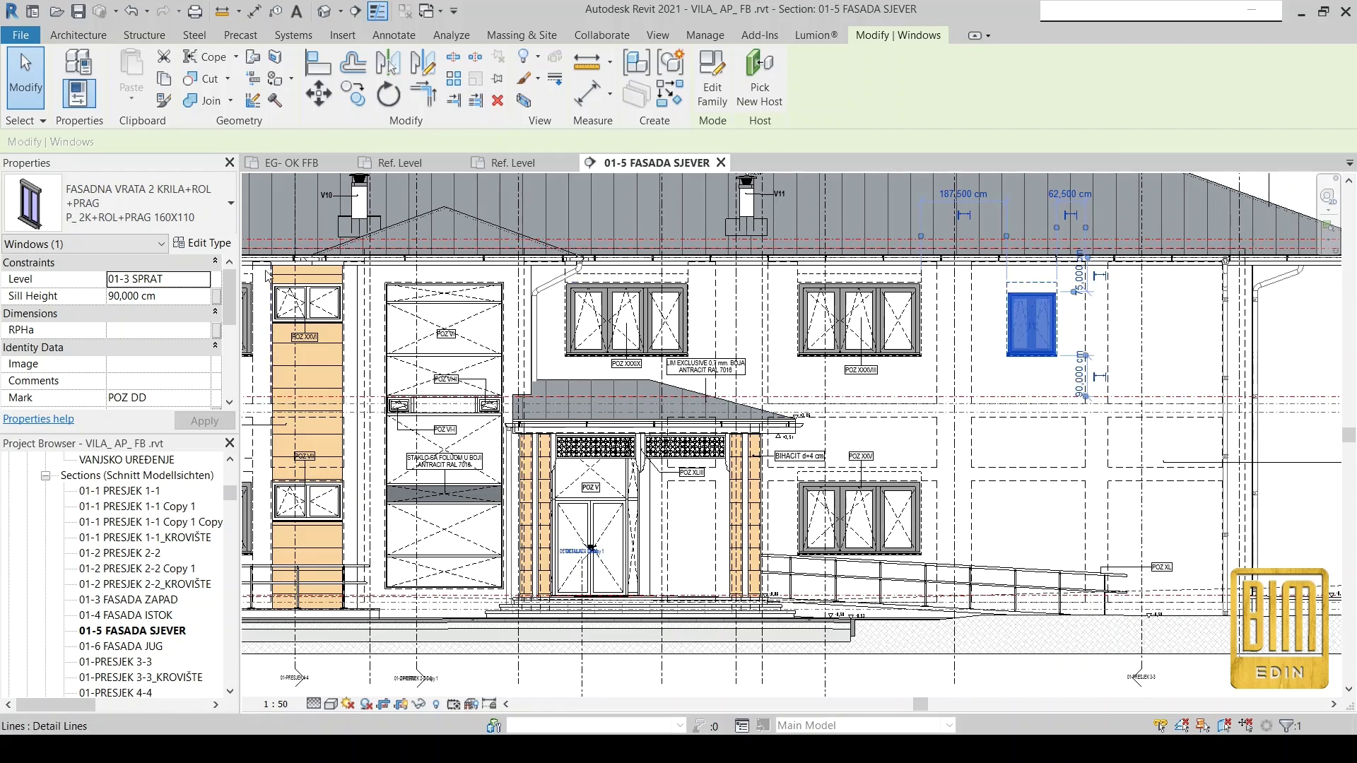
Set the P_ 2K+ROL+PRAG 160X110 type to Height 110 cm and Width 160 cm.
{"action": "left_click", "coordinate": [203, 242]}
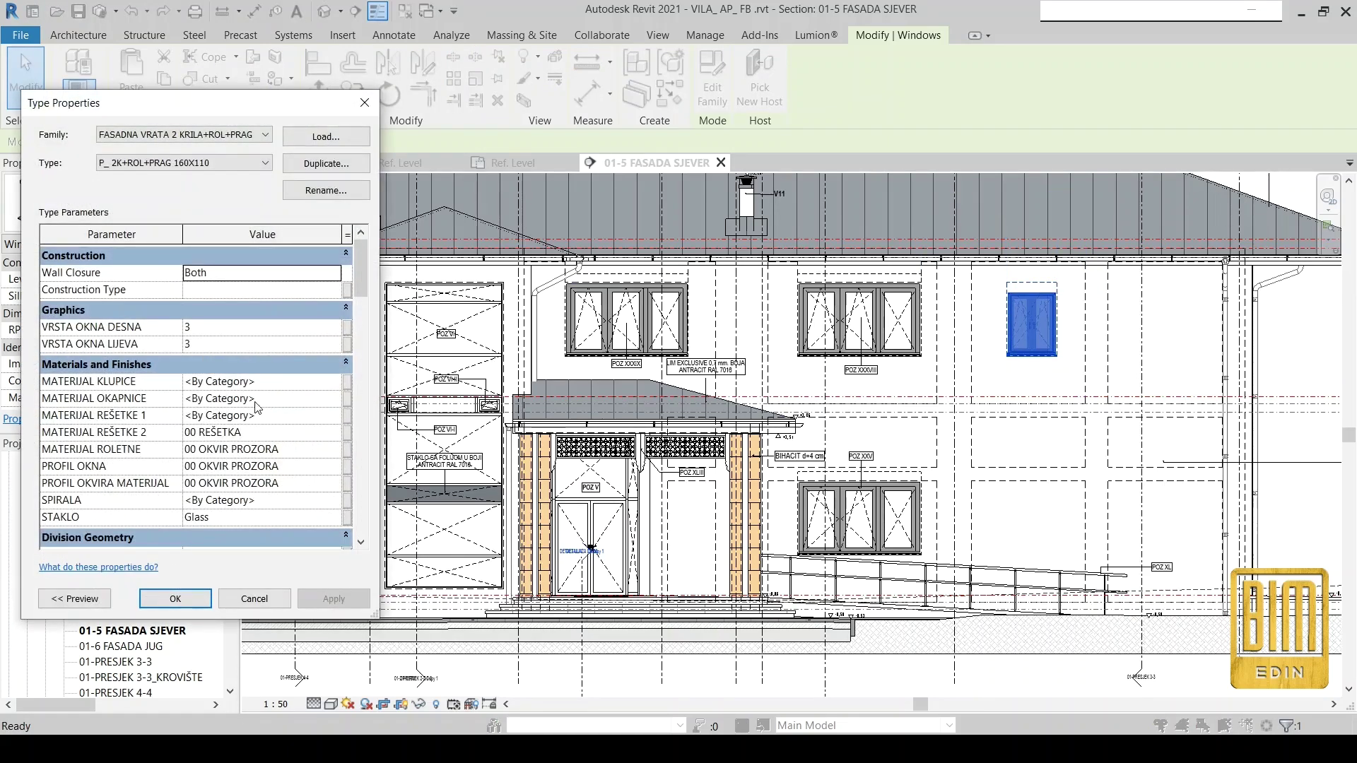
{"action": "scroll", "coordinate": [256, 407], "scroll_direction": "down", "scroll_amount": 5}
{"action": "scroll", "coordinate": [255, 395], "scroll_direction": "down", "scroll_amount": 3}
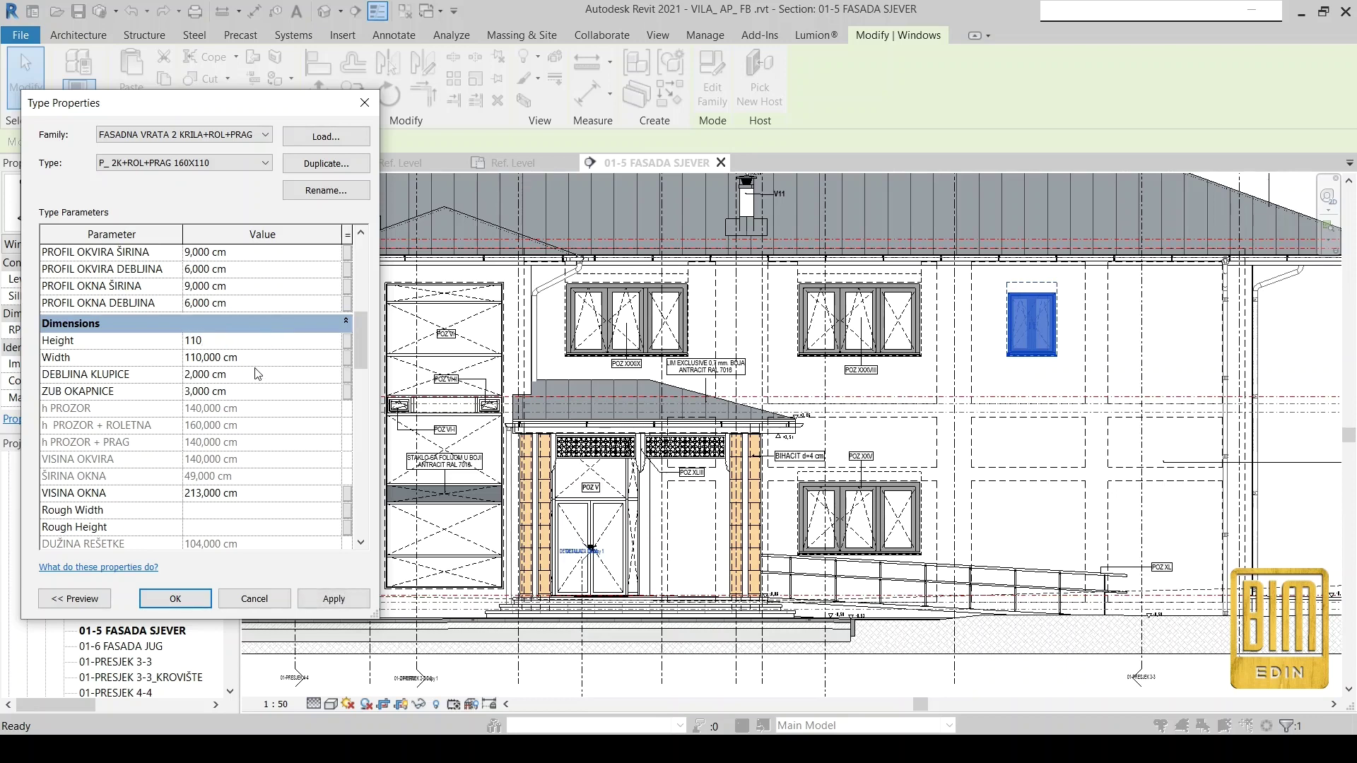
{"action": "left_click", "coordinate": [265, 360]}
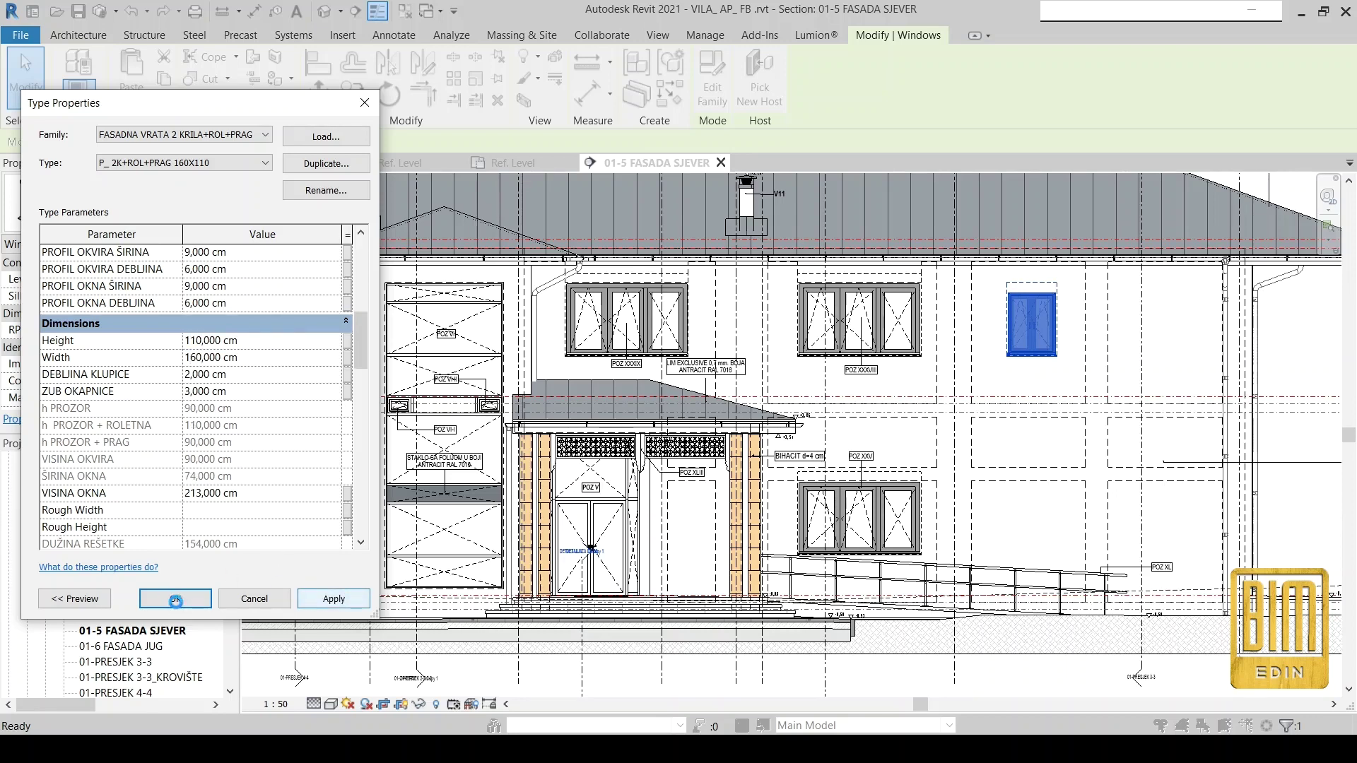
{"action": "left_click", "coordinate": [175, 602]}
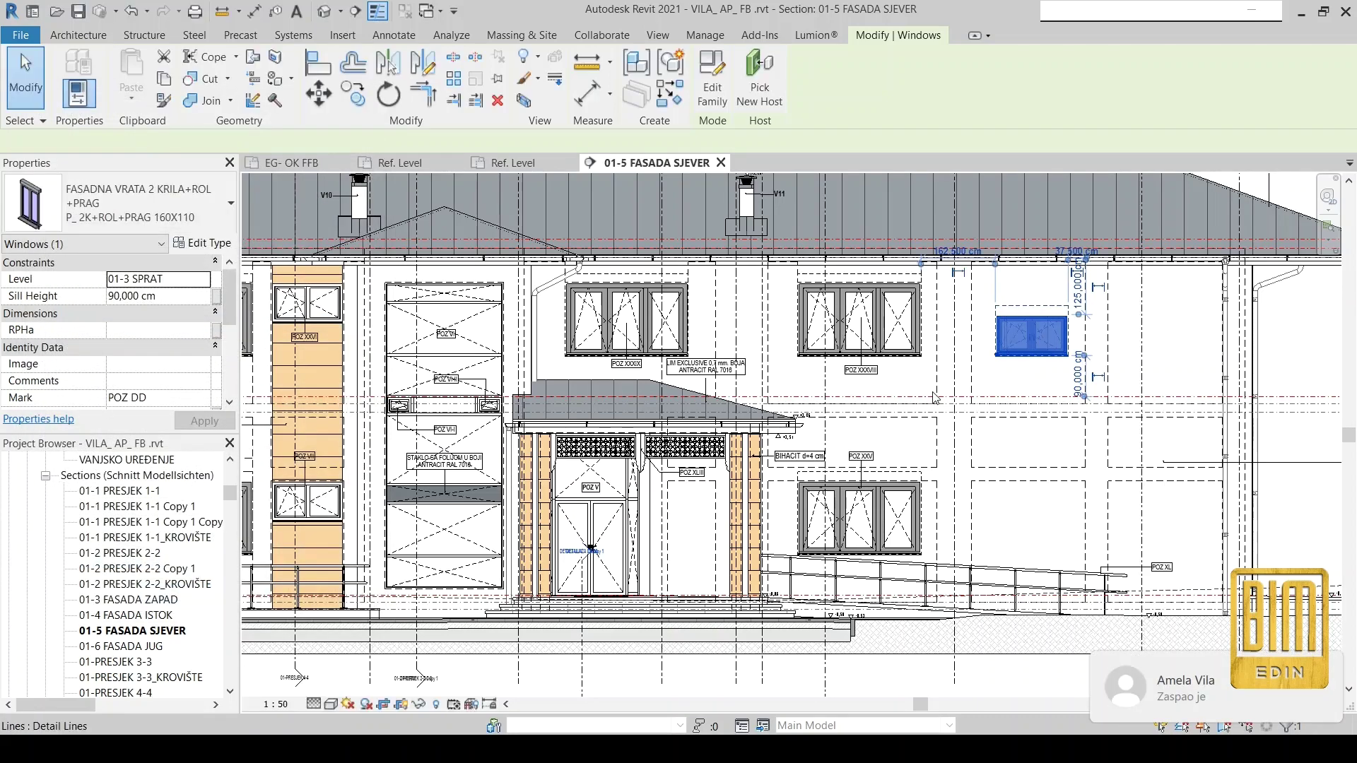
Match the type onto the lower orange-column window, dismiss the reference error, and clear selection.
{"action": "scroll", "coordinate": [1116, 381], "scroll_direction": "down", "scroll_amount": 2}
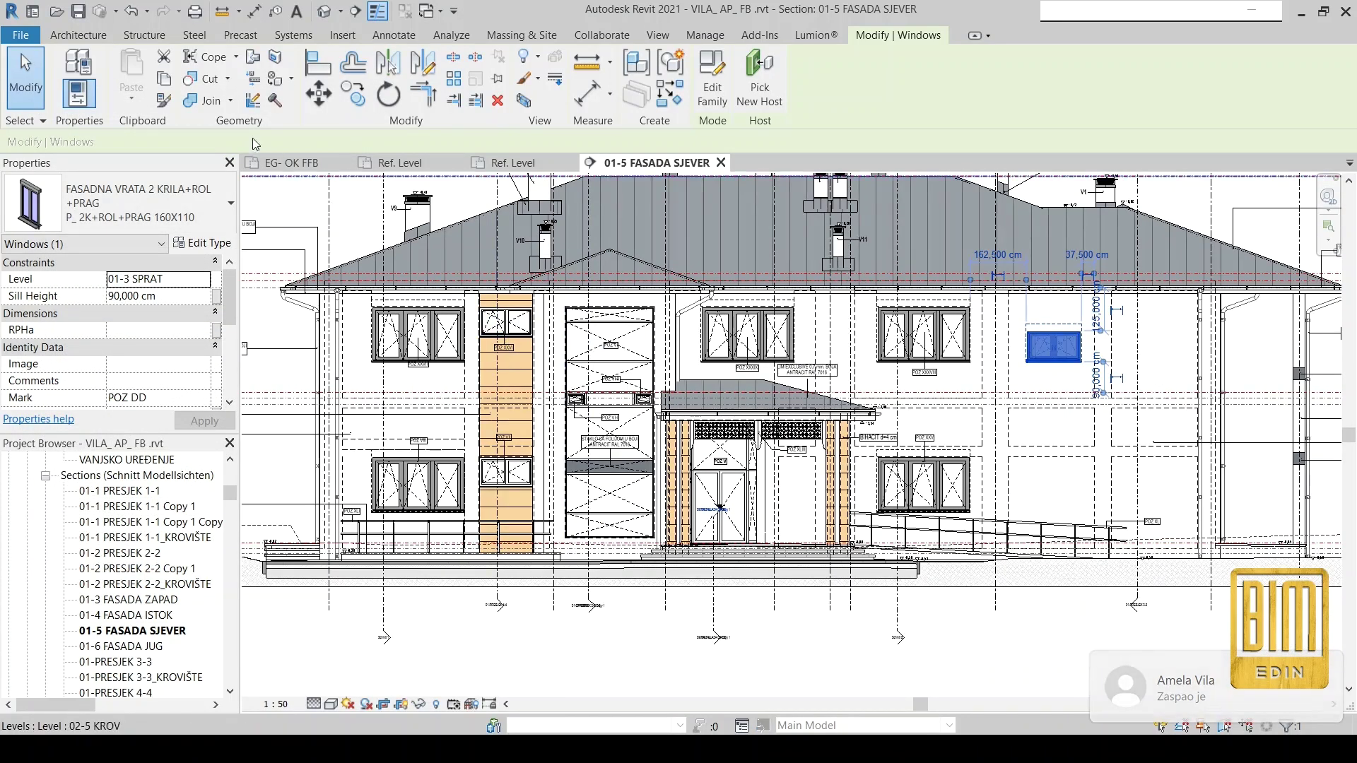
{"action": "left_click", "coordinate": [164, 100]}
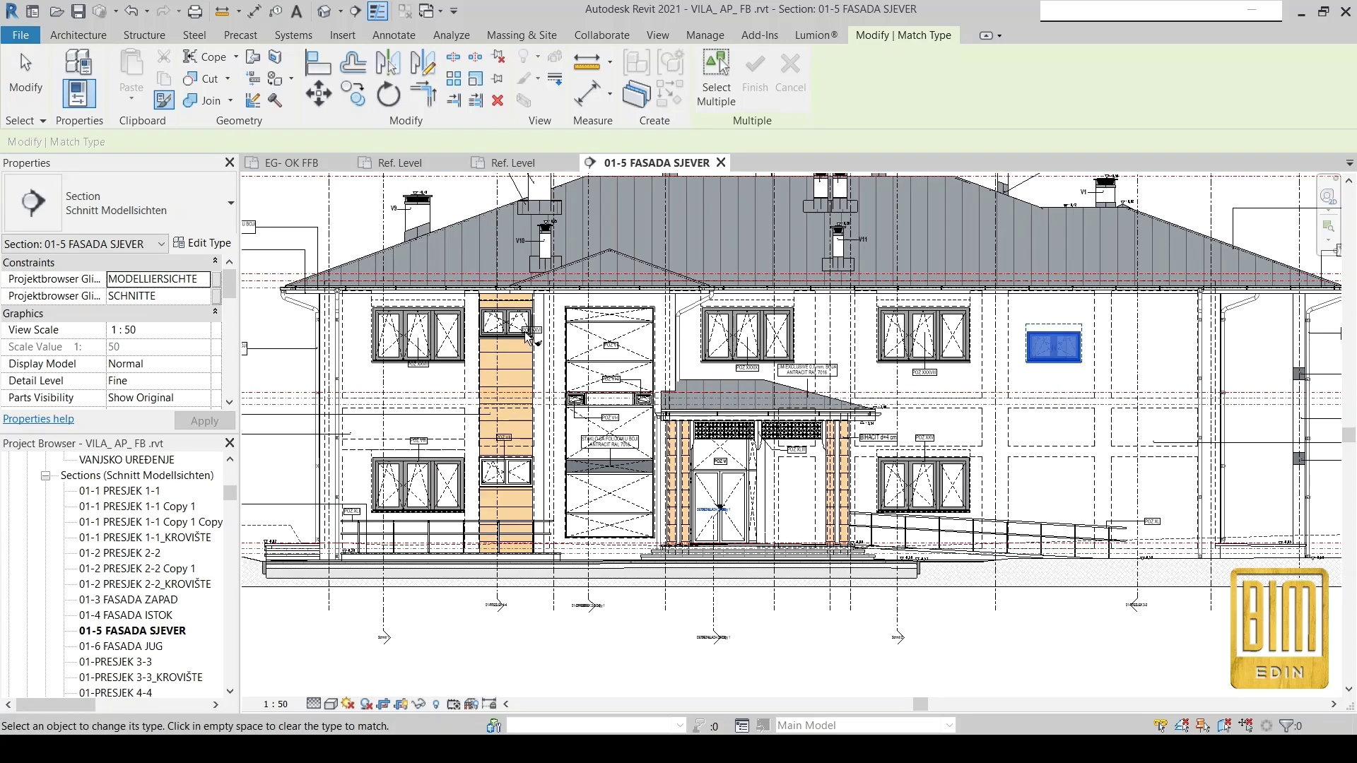
{"action": "scroll", "coordinate": [523, 332], "scroll_direction": "up", "scroll_amount": 2}
{"action": "left_click", "coordinate": [521, 541]}
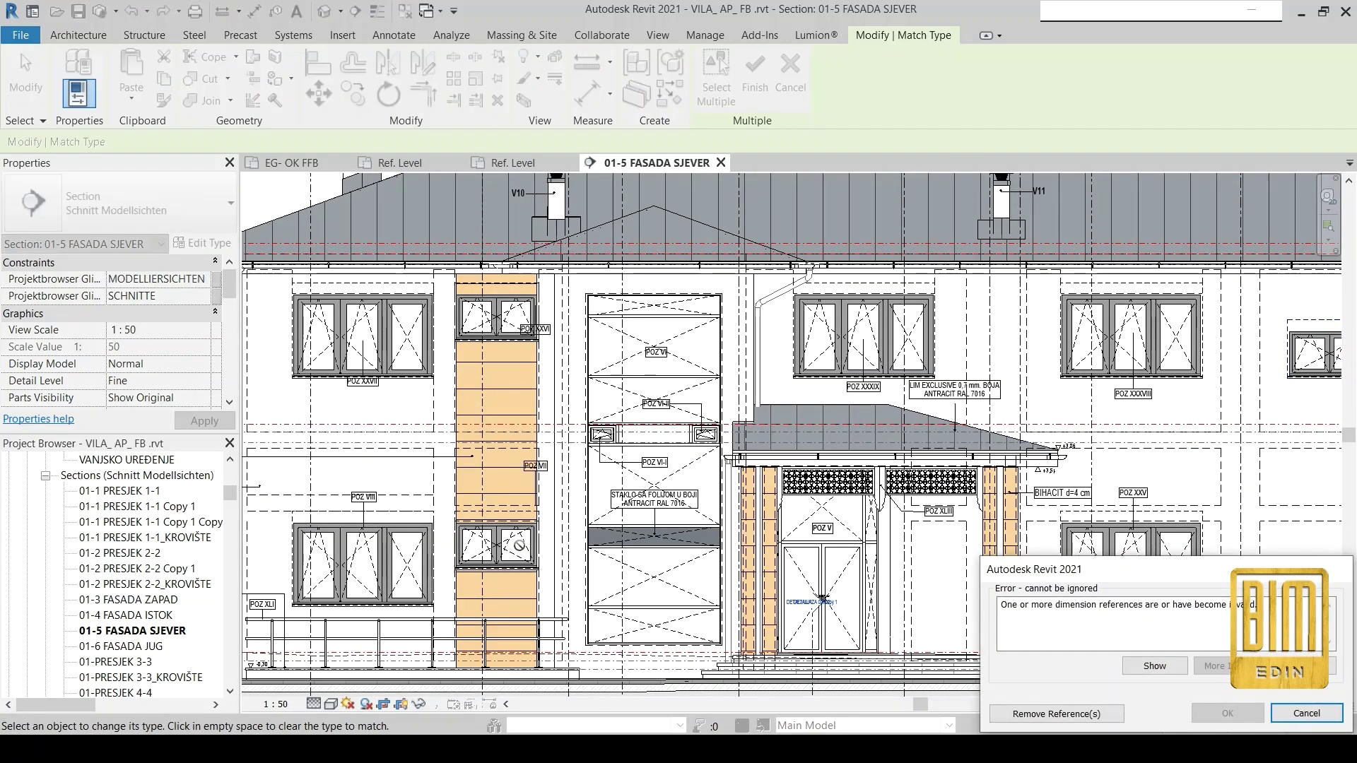
{"action": "left_click", "coordinate": [1081, 713]}
{"action": "key", "text": "Escape"}
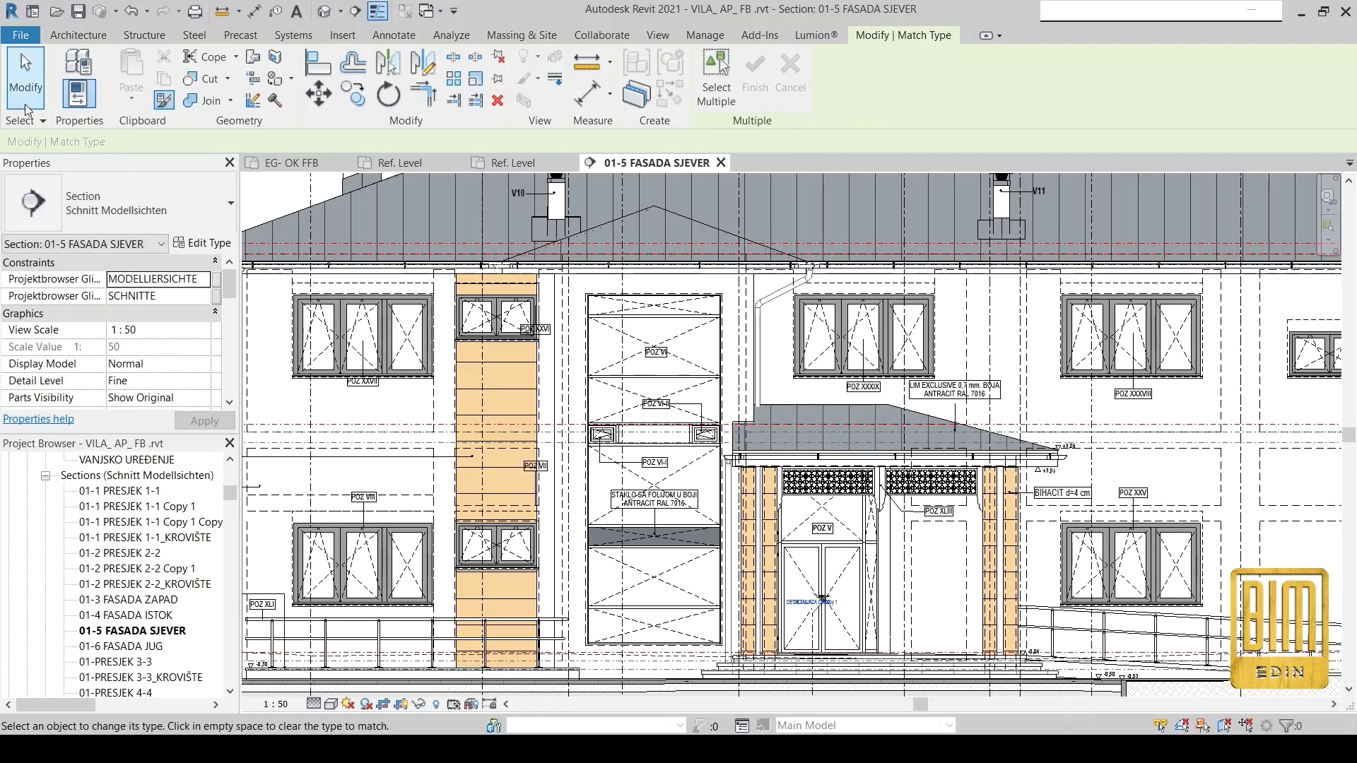
{"action": "left_click", "coordinate": [1313, 349]}
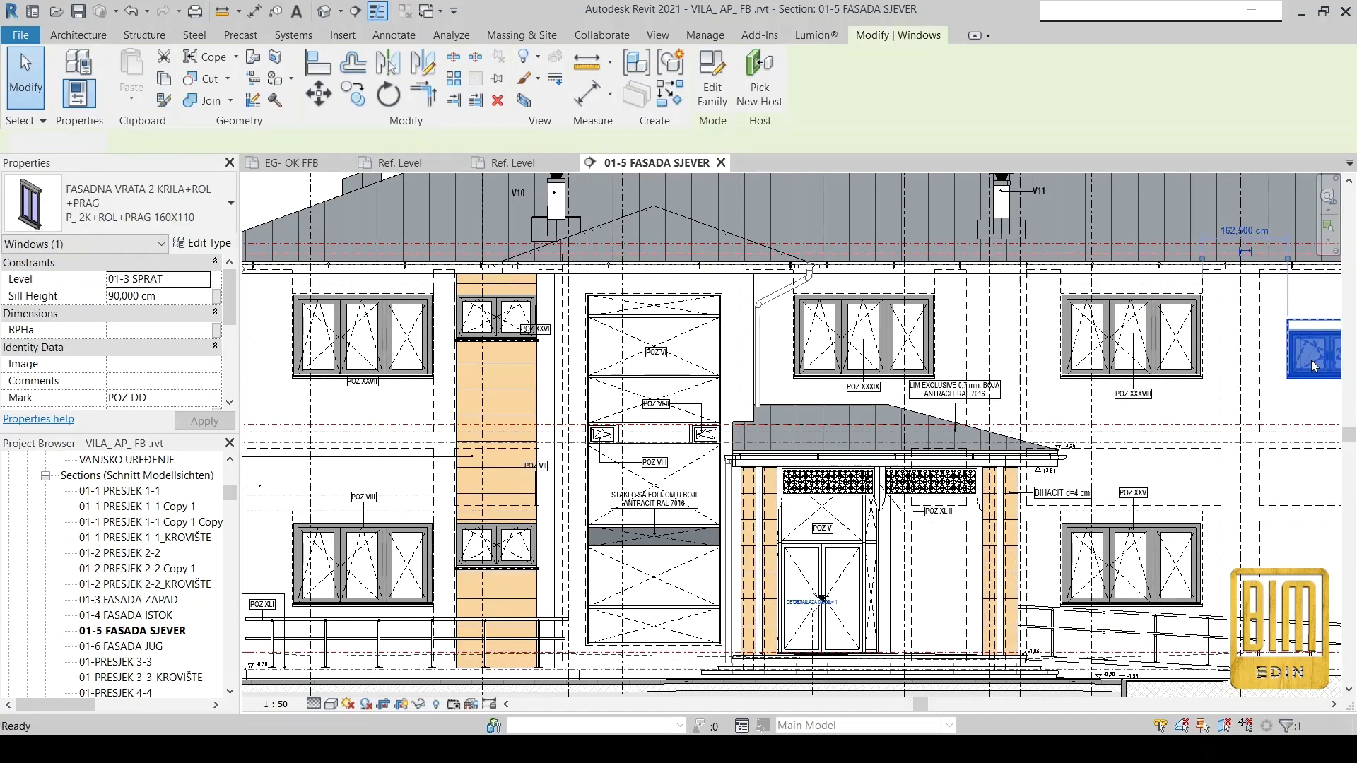
{"action": "key", "text": "Escape"}
{"action": "scroll", "coordinate": [1191, 357], "scroll_direction": "down", "scroll_amount": 3}
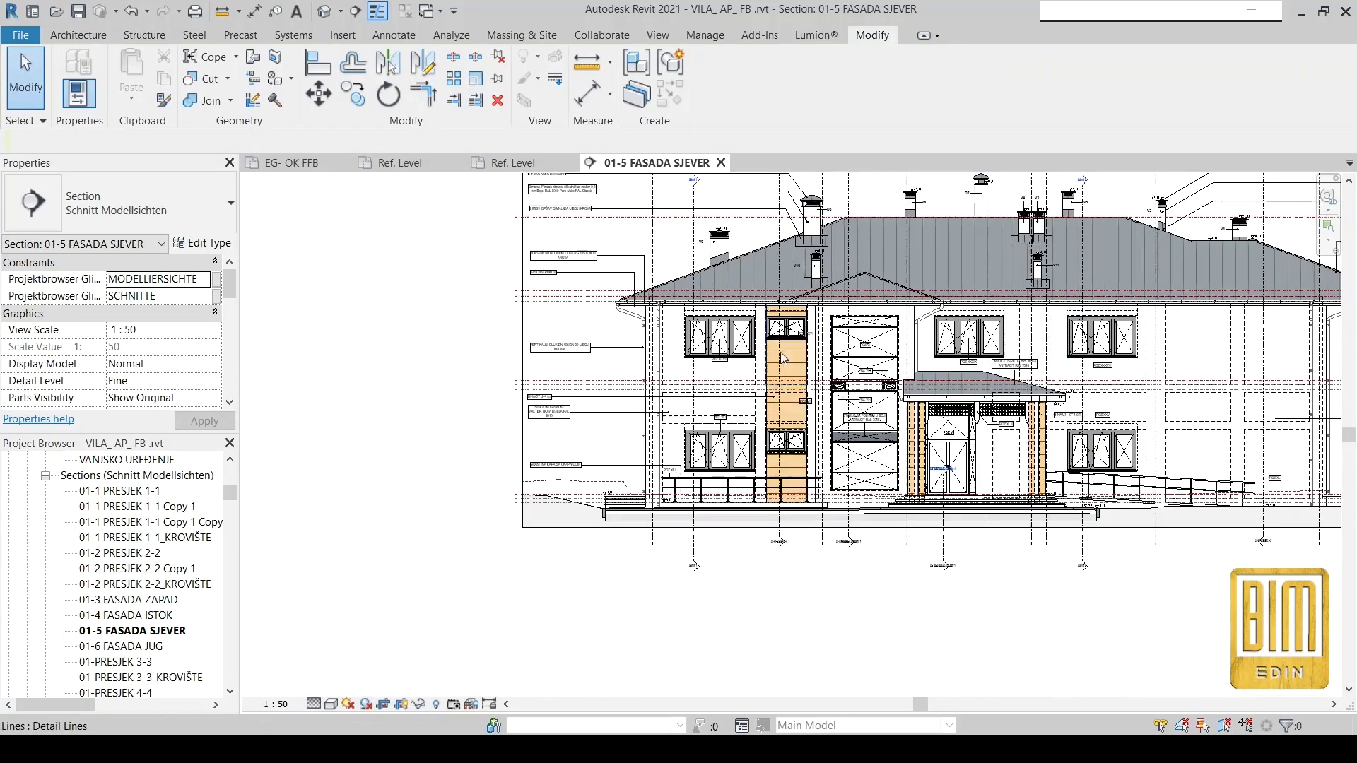
{"action": "scroll", "coordinate": [824, 323], "scroll_direction": "up", "scroll_amount": 4}
Move the POZ XXVI tag below its window and straighten its leader vertically.
{"action": "scroll", "coordinate": [824, 324], "scroll_direction": "up", "scroll_amount": 1}
{"action": "left_click", "coordinate": [845, 324]}
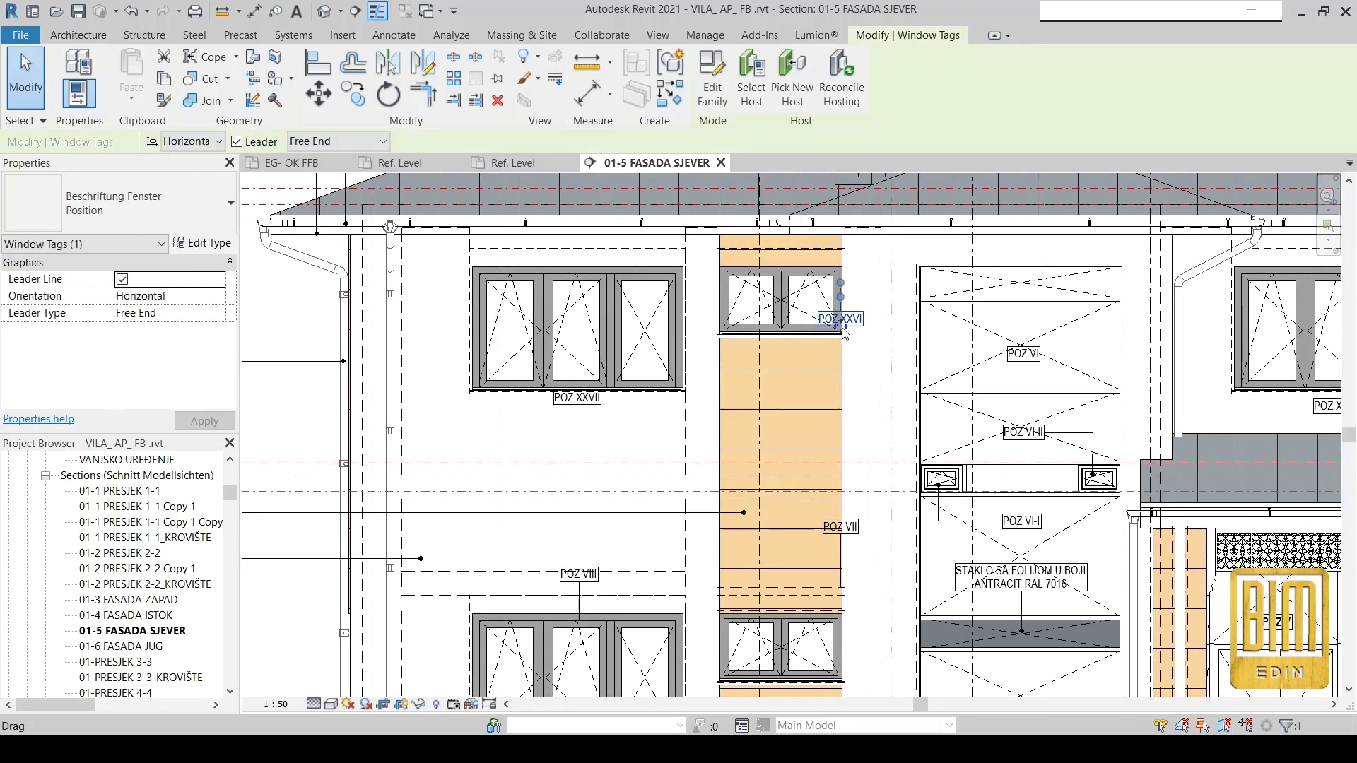
{"action": "left_click_drag", "start_coordinate": [881, 298], "coordinate": [883, 291]}
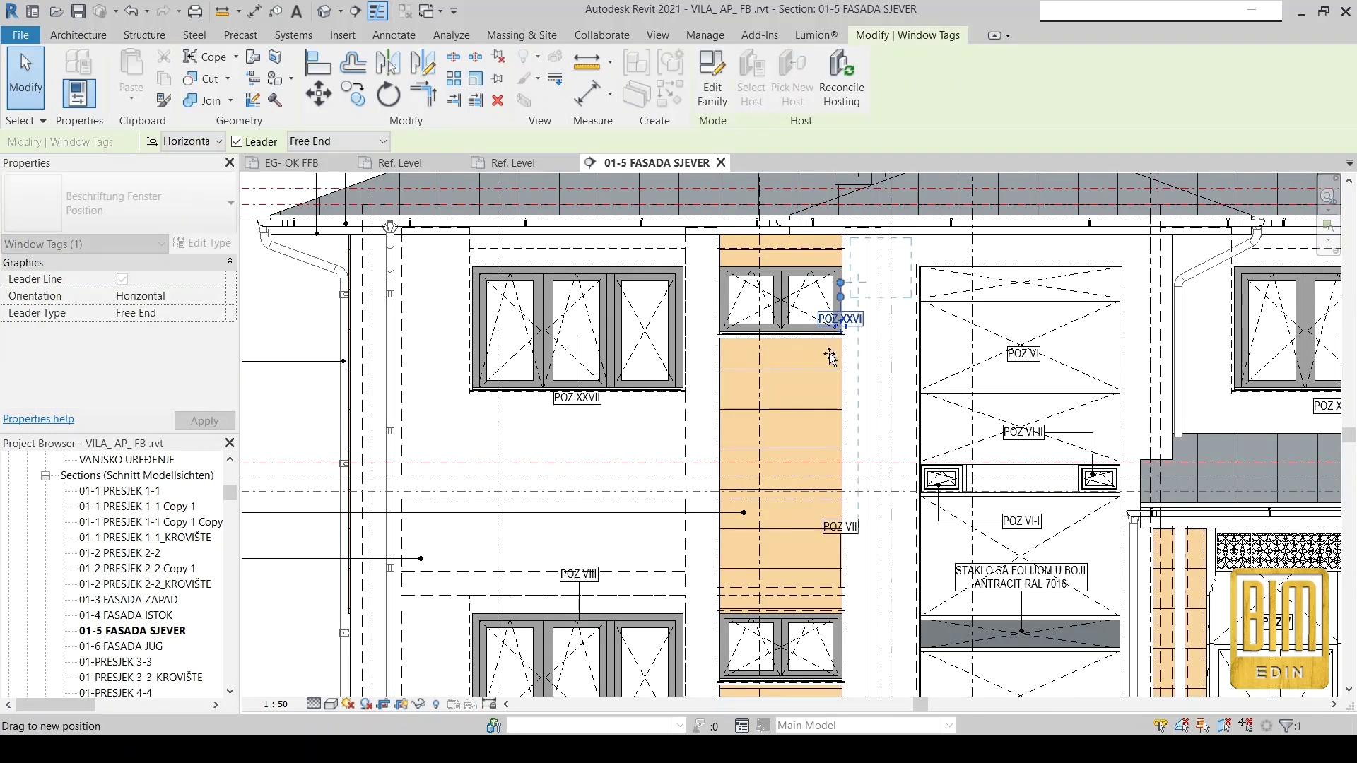
{"action": "left_click_drag", "start_coordinate": [790, 381], "coordinate": [790, 382]}
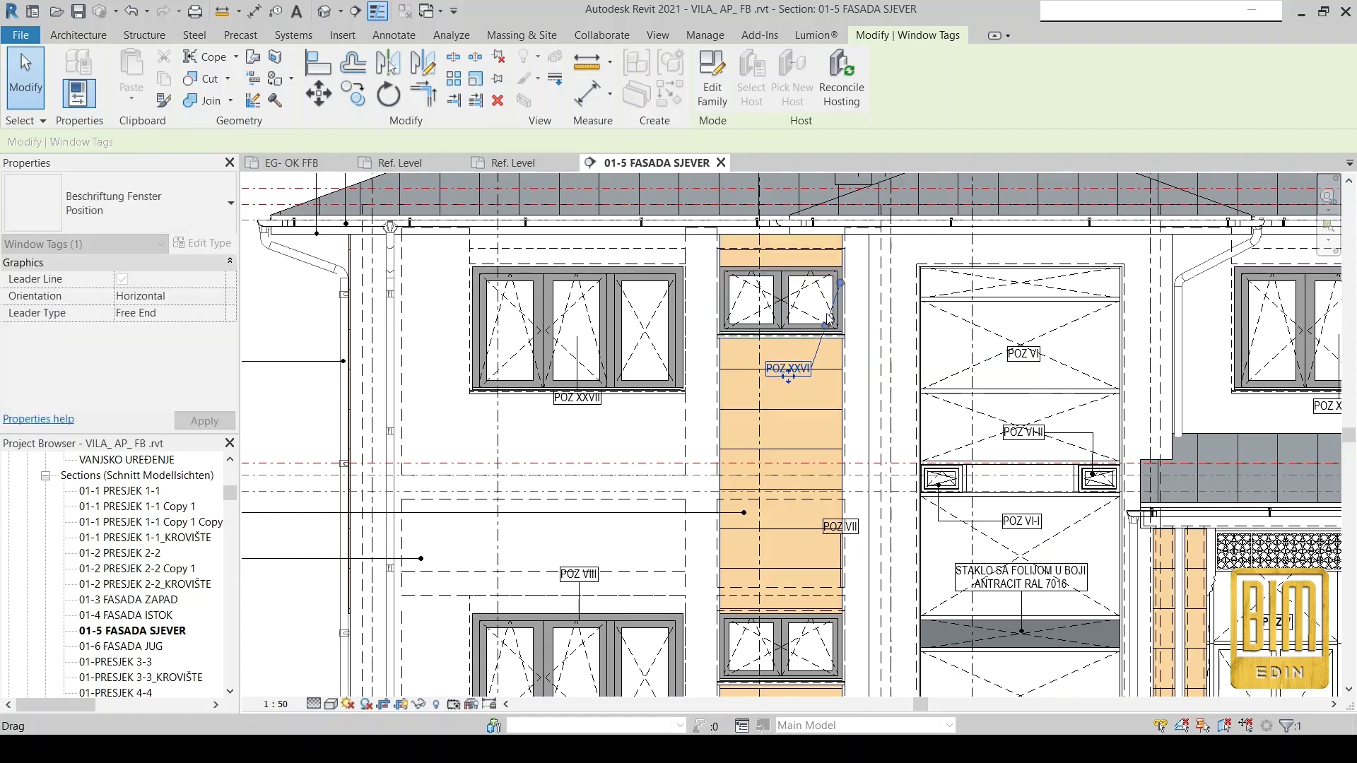
{"action": "scroll", "coordinate": [819, 317], "scroll_direction": "up", "scroll_amount": 2}
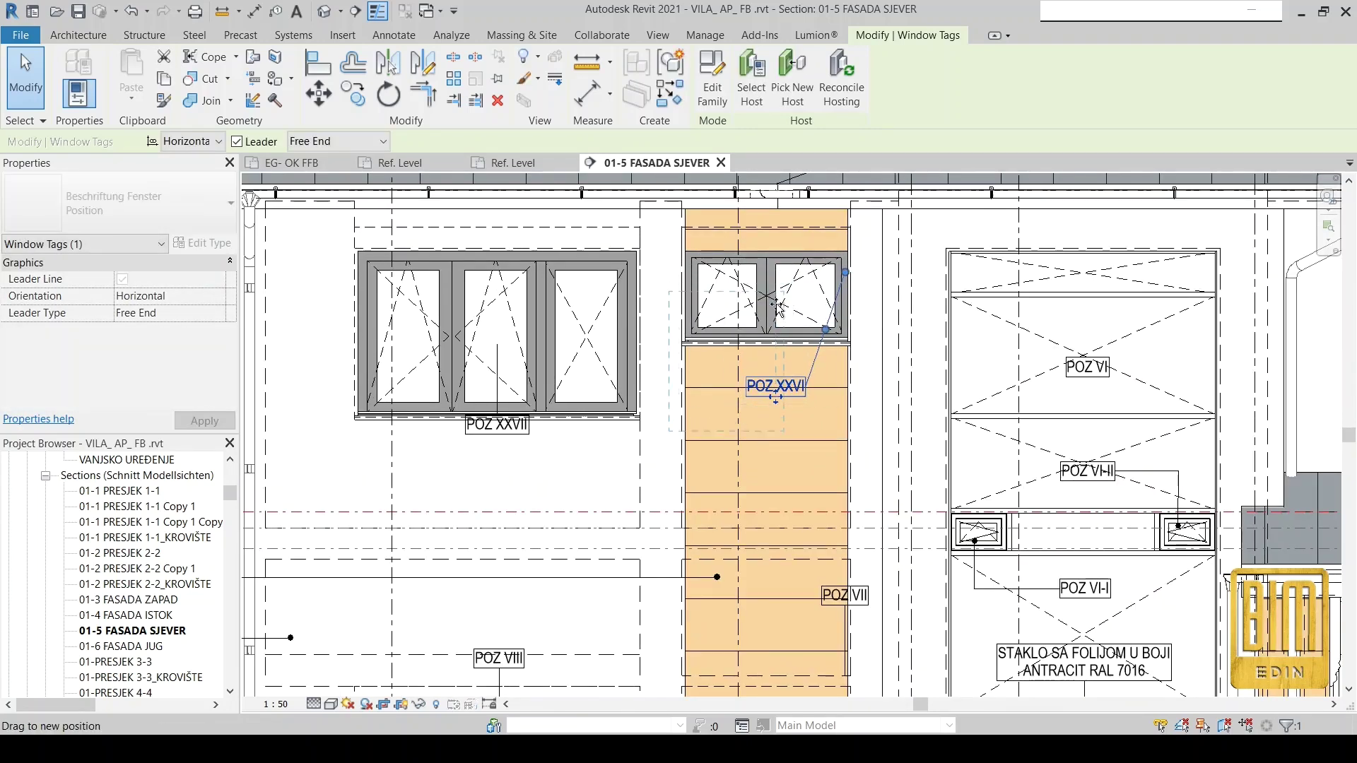
{"action": "left_click_drag", "start_coordinate": [778, 306], "coordinate": [776, 316]}
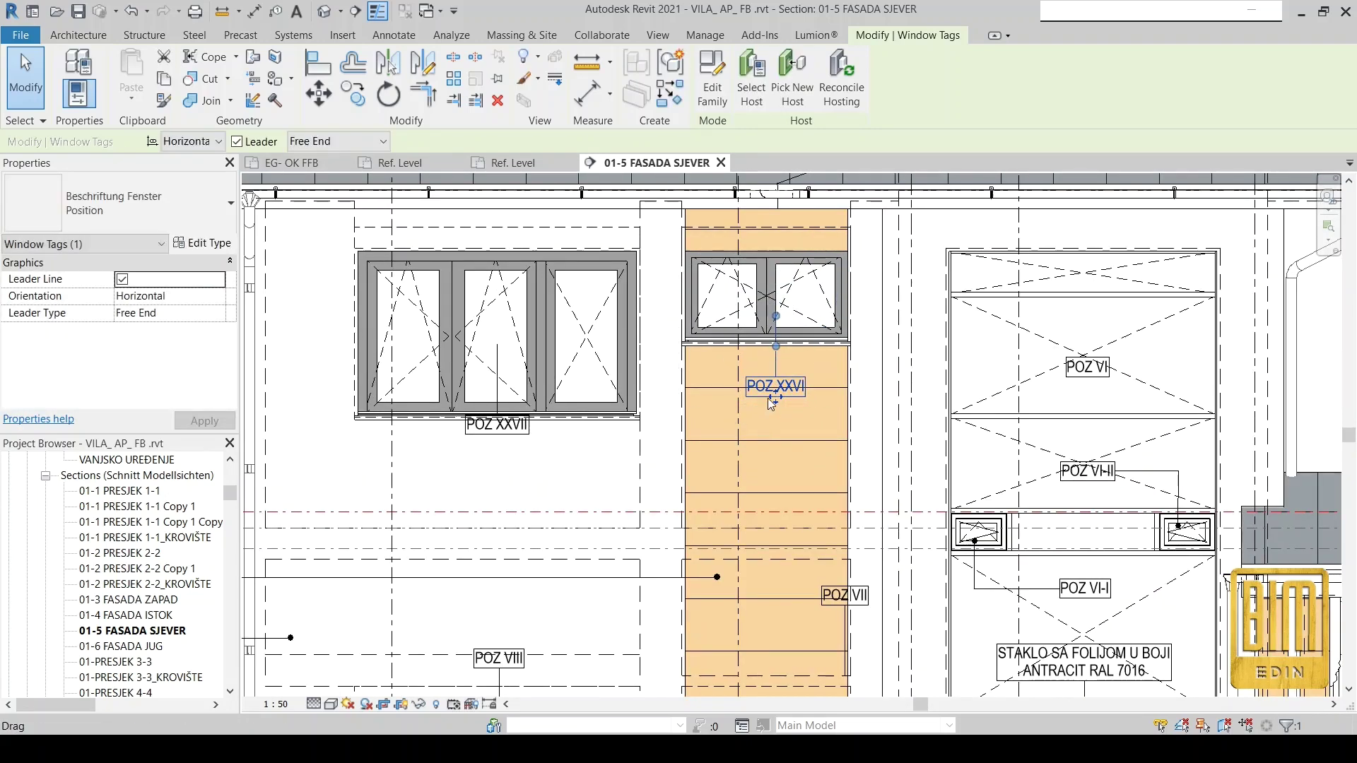
{"action": "scroll", "coordinate": [775, 435], "scroll_direction": "down", "scroll_amount": 2}
{"action": "middle_click_drag", "start_coordinate": [565, 382], "coordinate": [587, 442]}
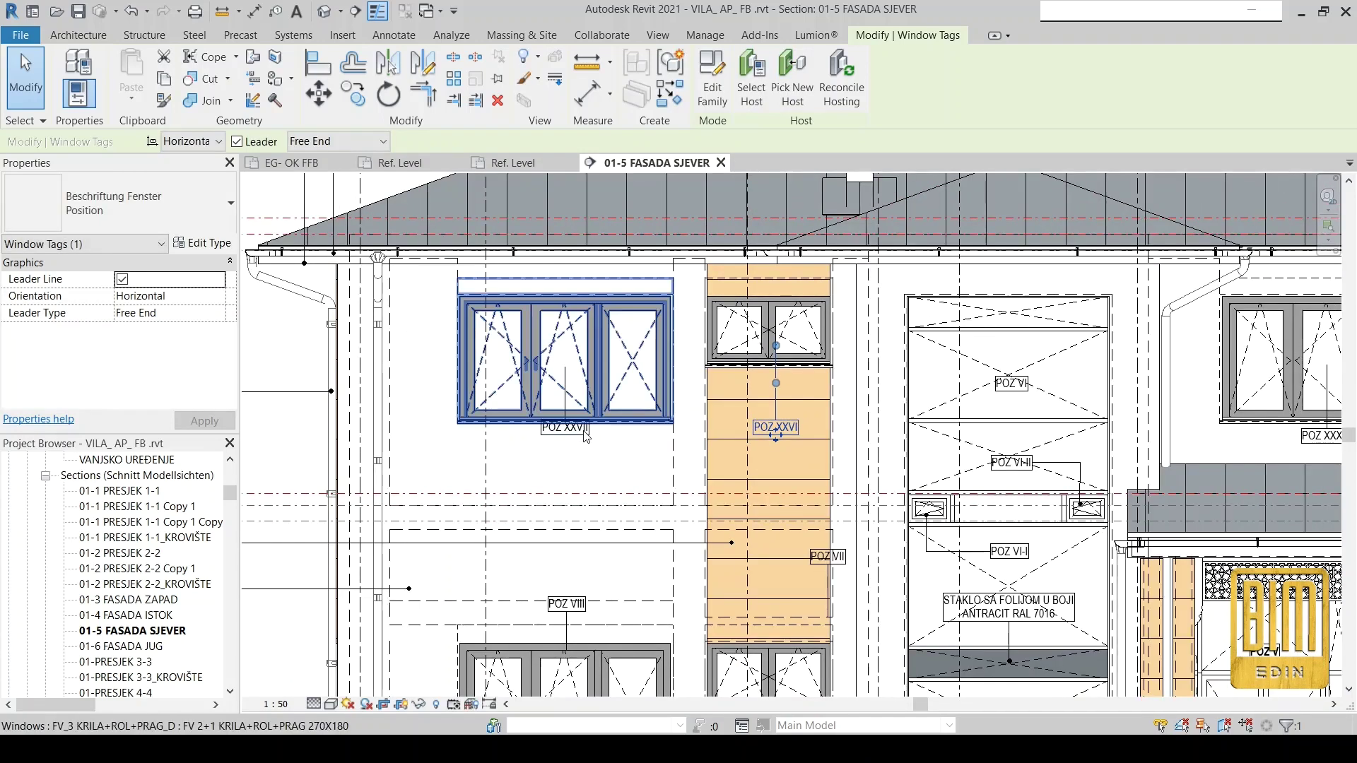
Place the POZ VII tag above its window with its leader end attached to it.
{"action": "left_click", "coordinate": [586, 446]}
{"action": "left_click", "coordinate": [571, 438]}
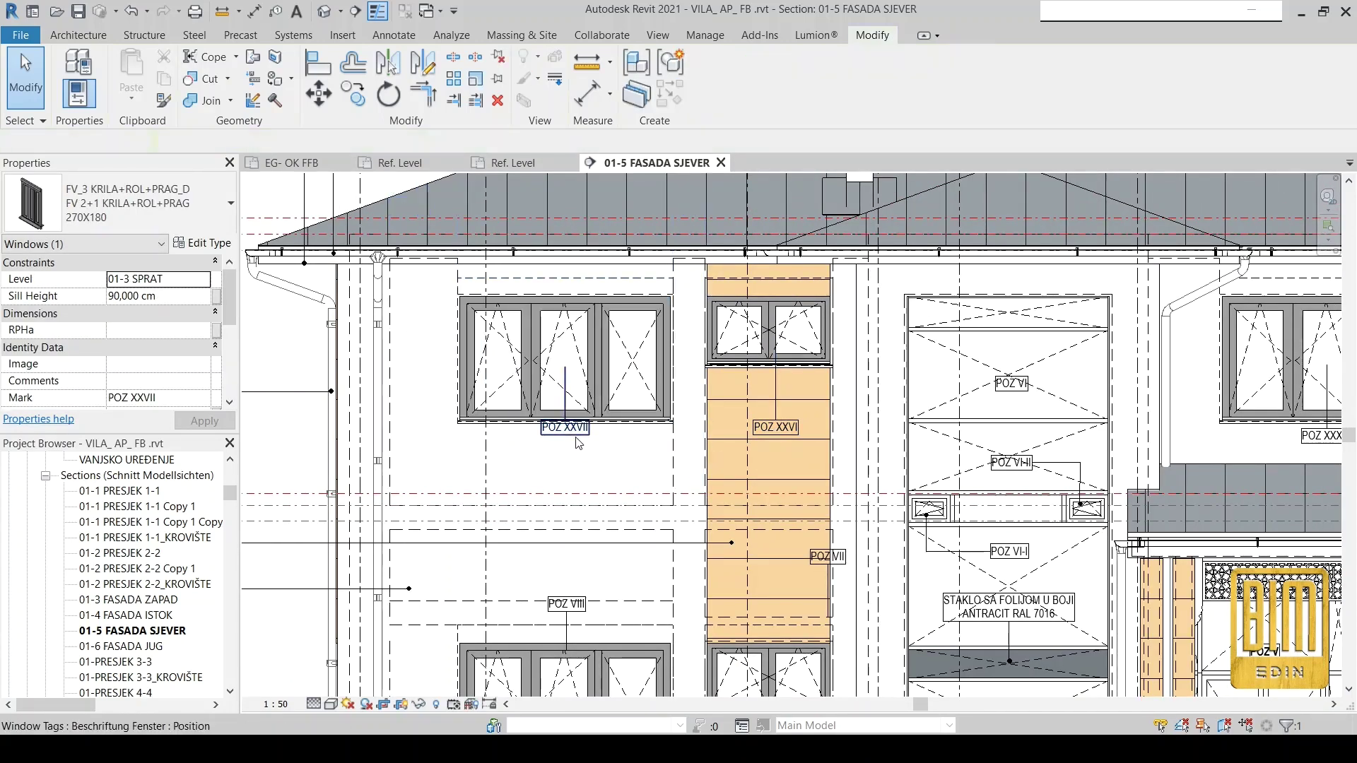
{"action": "scroll", "coordinate": [599, 479], "scroll_direction": "down", "scroll_amount": 2}
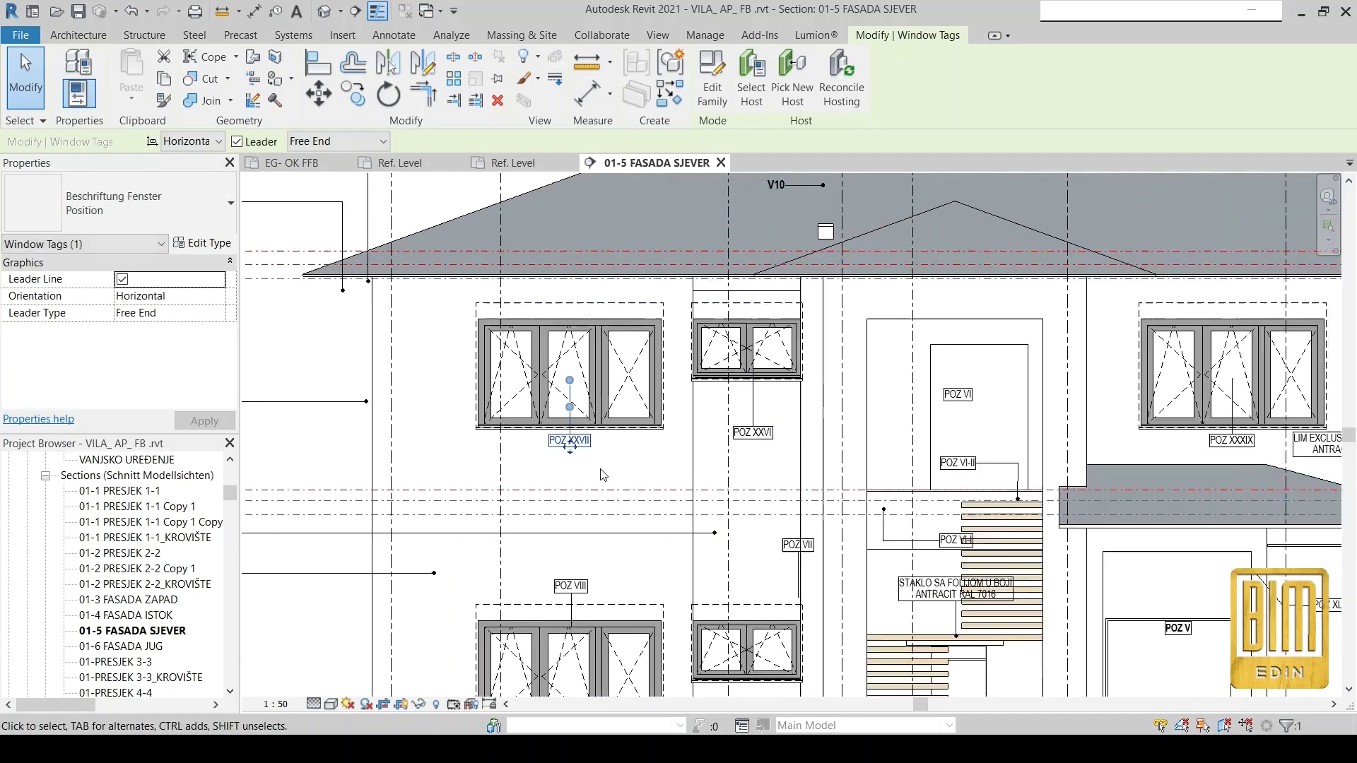
{"action": "scroll", "coordinate": [741, 593], "scroll_direction": "up", "scroll_amount": 3}
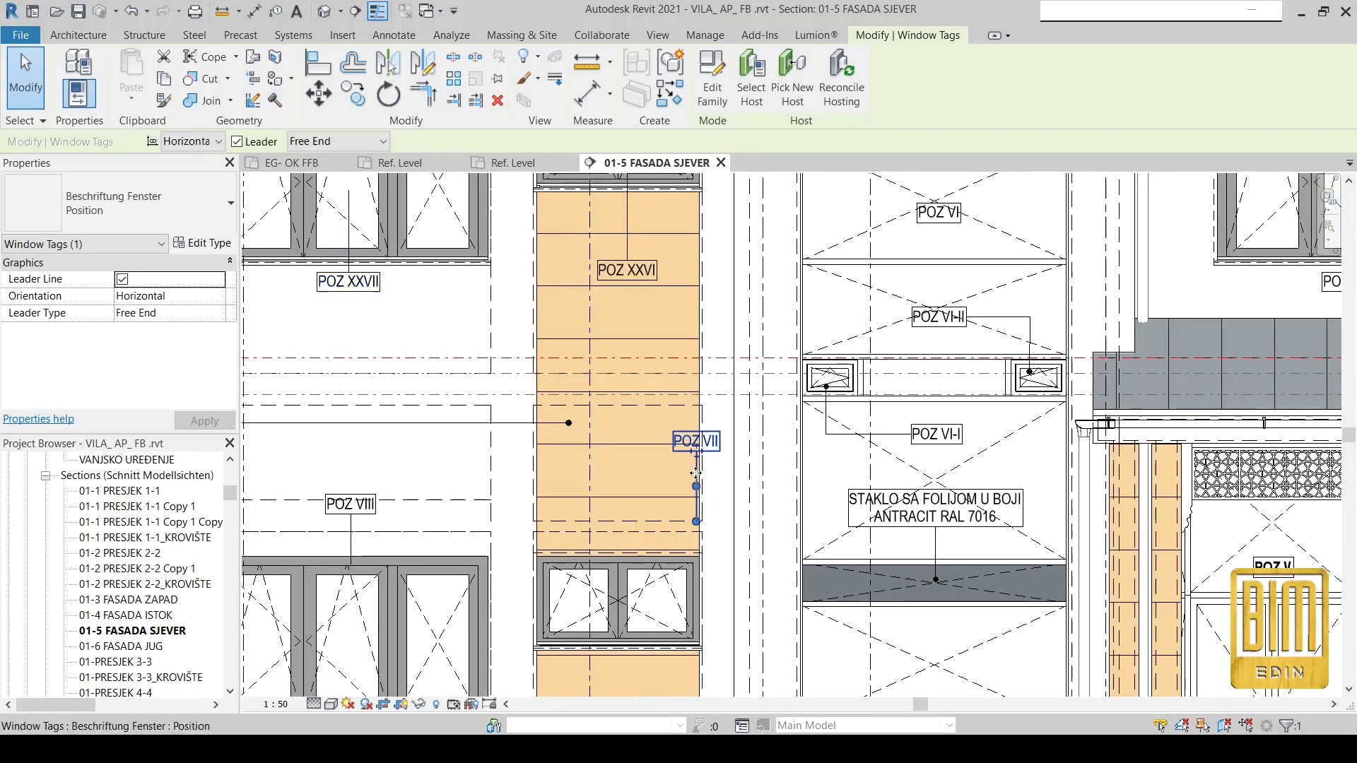
{"action": "left_click_drag", "start_coordinate": [696, 472], "coordinate": [698, 453]}
{"action": "left_click_drag", "start_coordinate": [629, 480], "coordinate": [629, 485]}
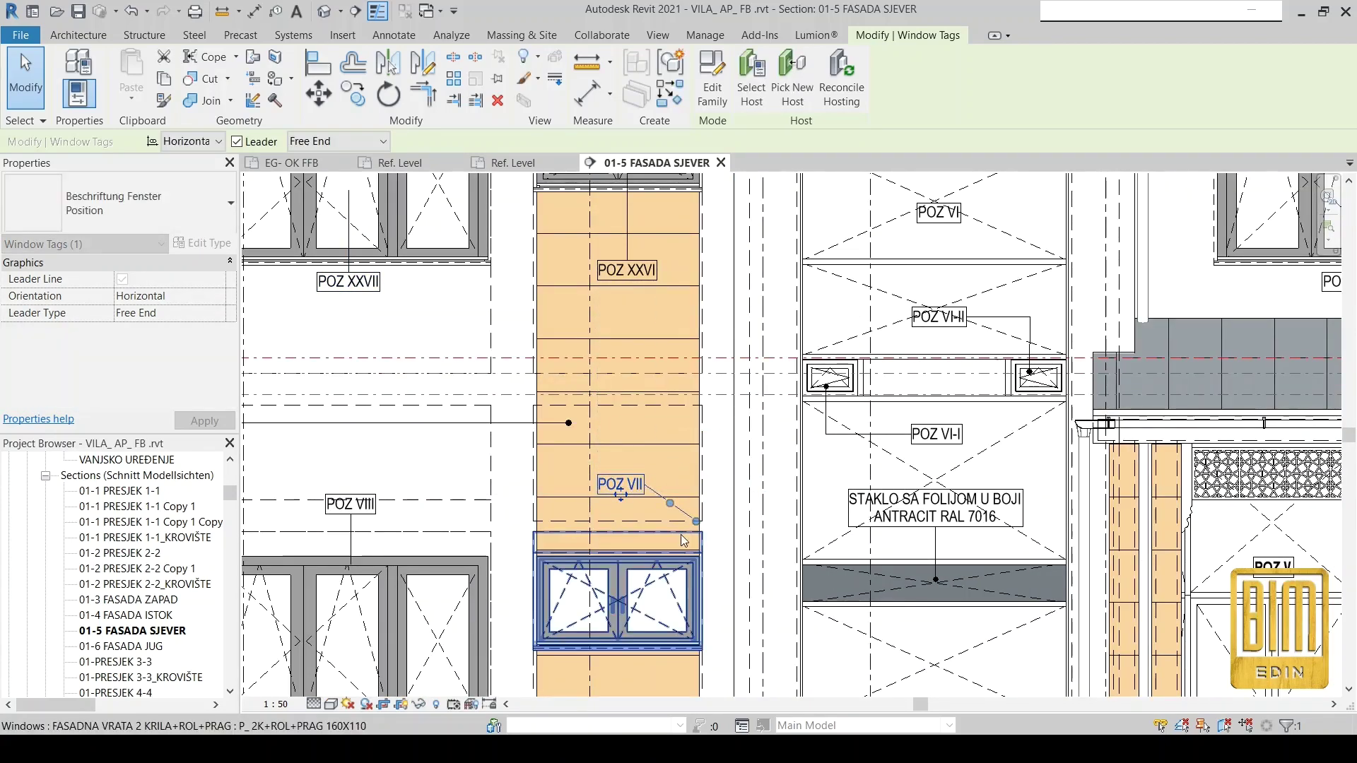
{"action": "left_click_drag", "start_coordinate": [625, 572], "coordinate": [622, 568]}
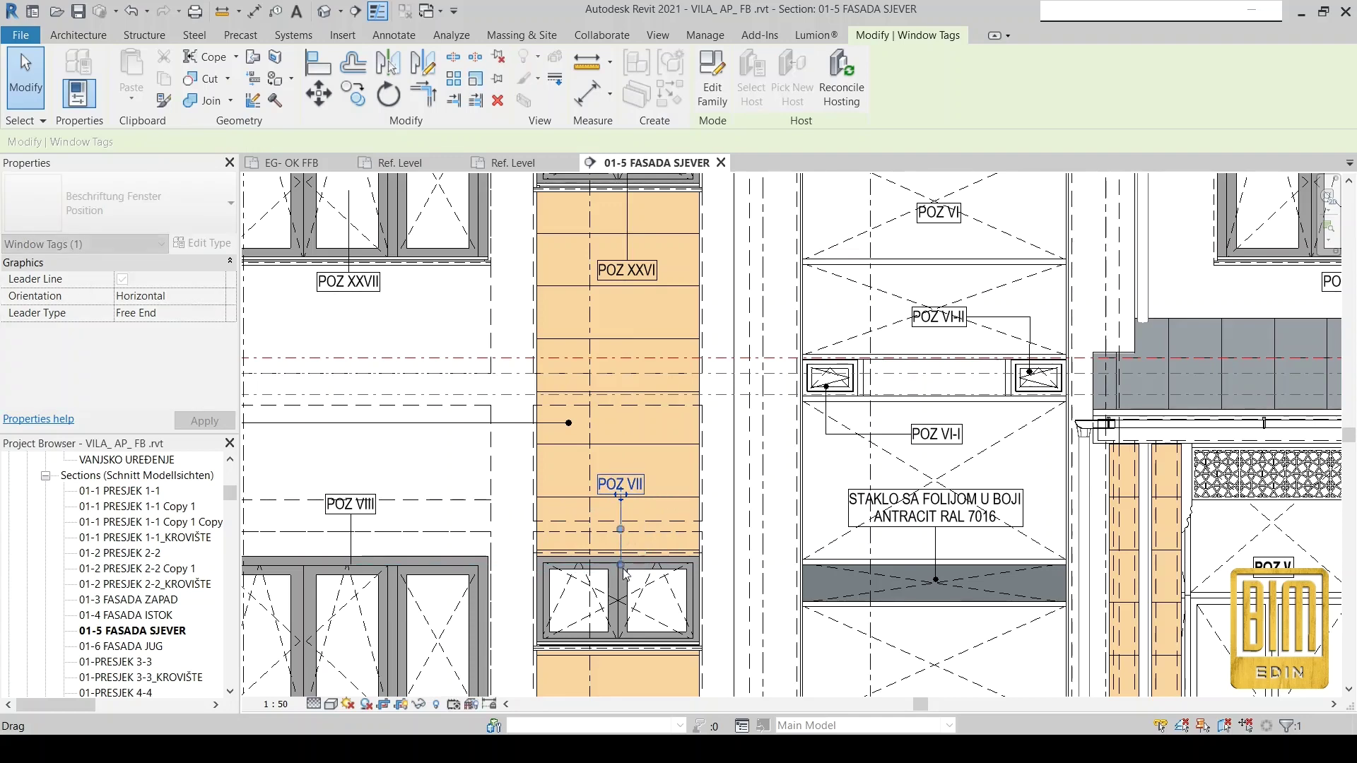
{"action": "scroll", "coordinate": [622, 568], "scroll_direction": "down", "scroll_amount": 2}
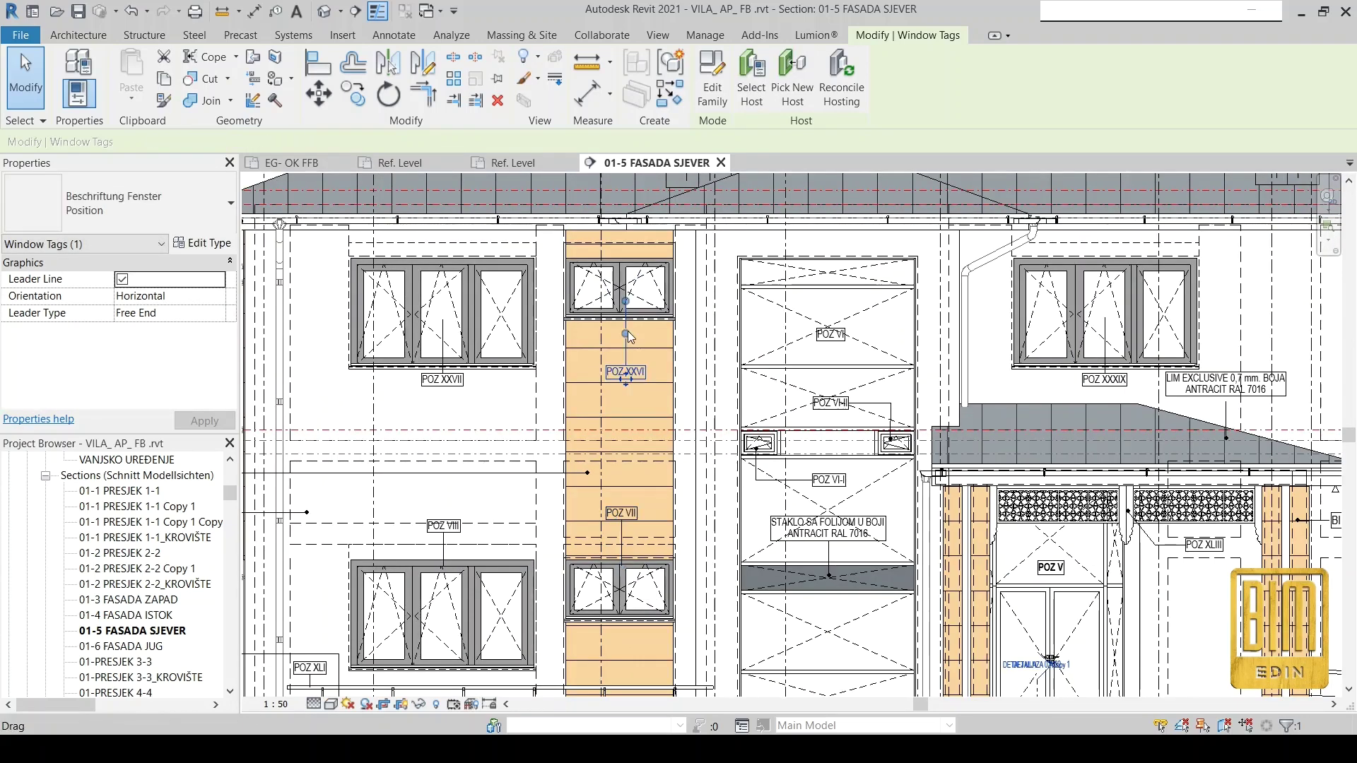
{"action": "scroll", "coordinate": [632, 369], "scroll_direction": "up", "scroll_amount": 2}
Reposition the POZ XXVI tag beneath its window with the leader end on the sill.
{"action": "left_click", "coordinate": [627, 374]}
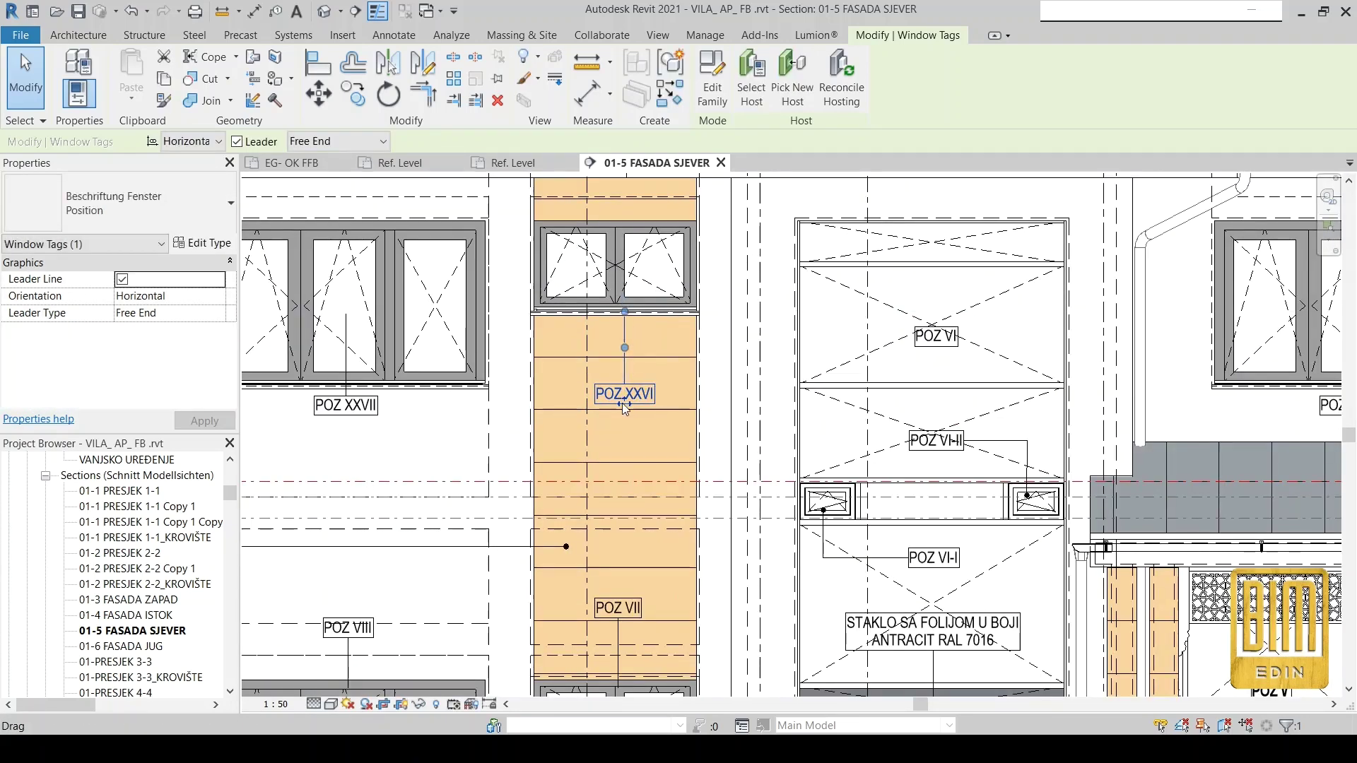
{"action": "left_click_drag", "start_coordinate": [627, 374], "coordinate": [614, 369]}
{"action": "scroll", "coordinate": [625, 315], "scroll_direction": "up", "scroll_amount": 2}
{"action": "left_click_drag", "start_coordinate": [623, 315], "coordinate": [608, 306]}
{"action": "scroll", "coordinate": [609, 304], "scroll_direction": "up", "scroll_amount": 4}
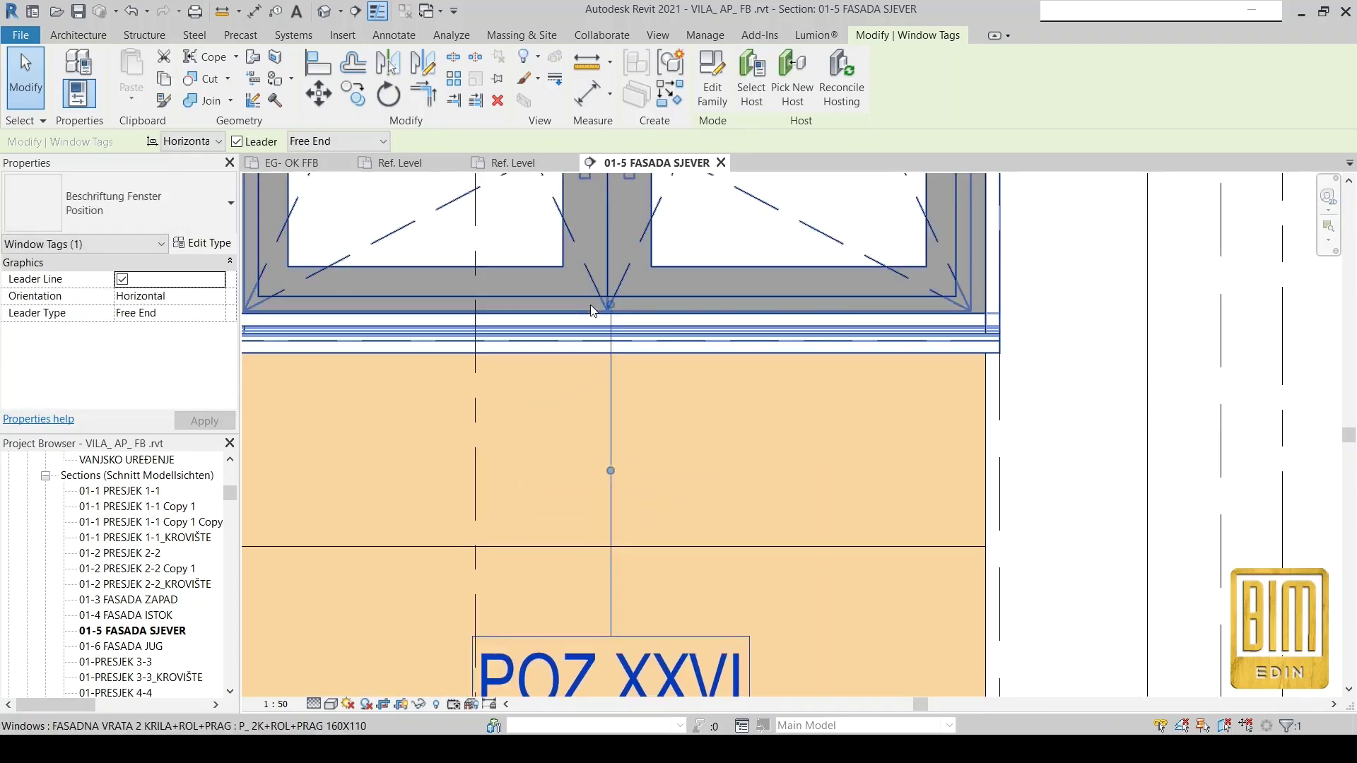
{"action": "scroll", "coordinate": [591, 307], "scroll_direction": "down", "scroll_amount": 2}
{"action": "scroll", "coordinate": [592, 309], "scroll_direction": "down", "scroll_amount": 2}
{"action": "scroll", "coordinate": [589, 395], "scroll_direction": "down", "scroll_amount": 2}
{"action": "scroll", "coordinate": [591, 397], "scroll_direction": "up", "scroll_amount": 2}
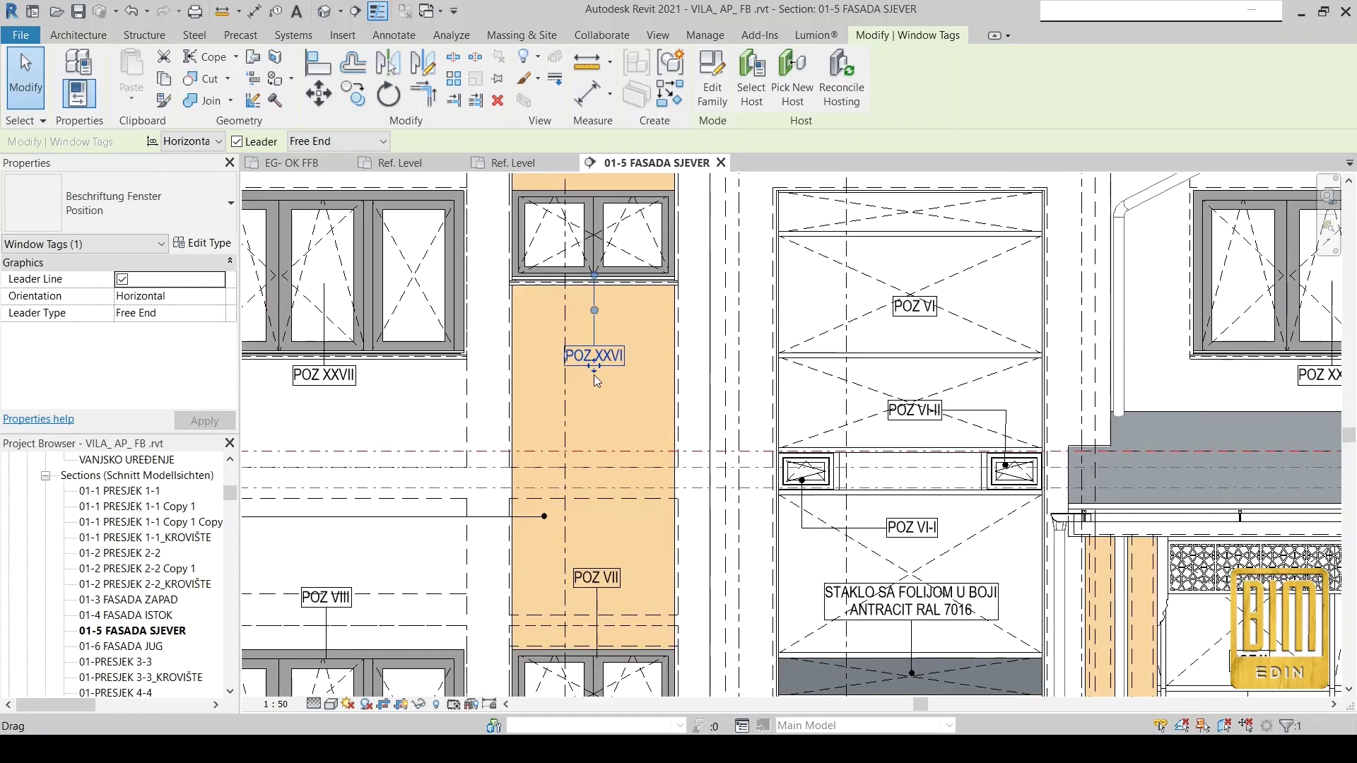
{"action": "left_click_drag", "start_coordinate": [594, 359], "coordinate": [594, 383]}
{"action": "scroll", "coordinate": [593, 382], "scroll_direction": "down", "scroll_amount": 3}
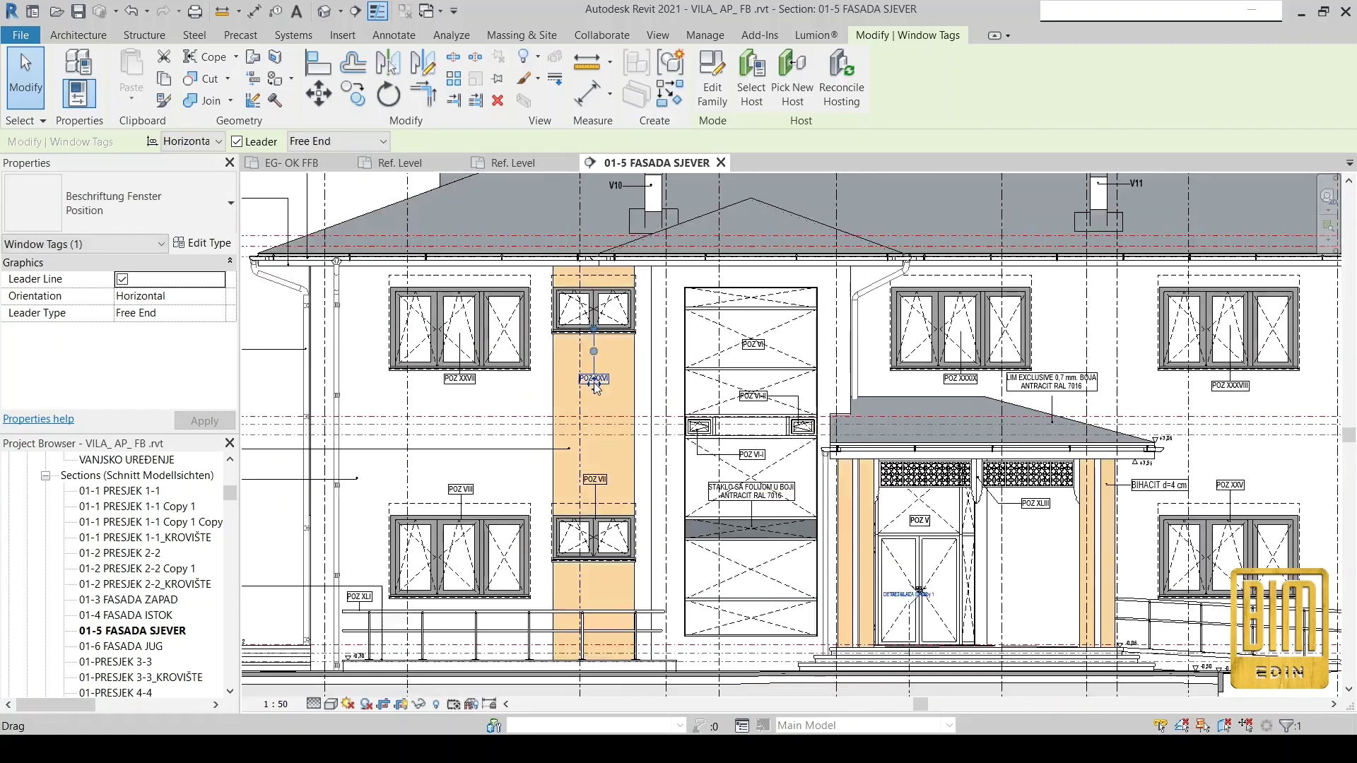
{"action": "scroll", "coordinate": [593, 383], "scroll_direction": "down", "scroll_amount": 2}
{"action": "left_click", "coordinate": [582, 273]}
Go to the 01-PRESJEK 4-4 section view; a filled-region move is started then cancelled.
{"action": "right_click", "coordinate": [582, 273]}
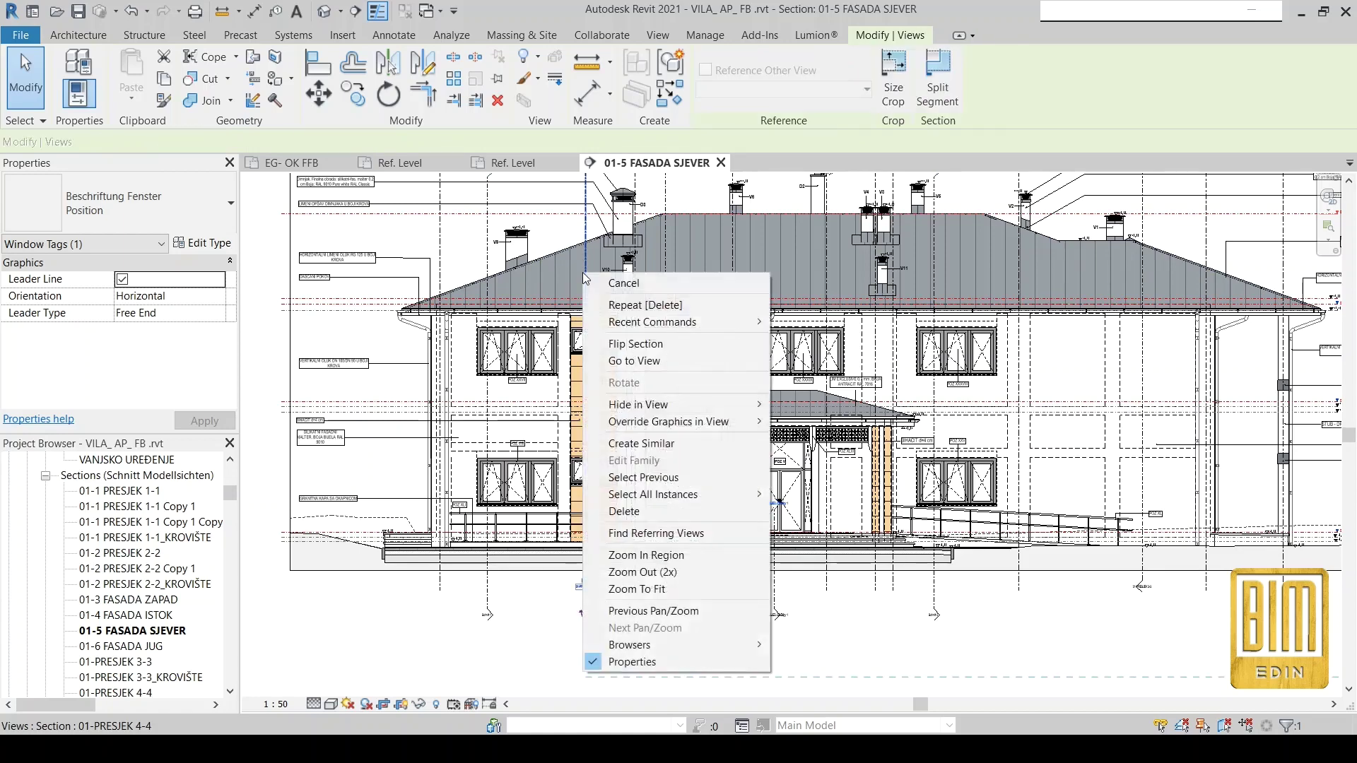
{"action": "left_click", "coordinate": [644, 362]}
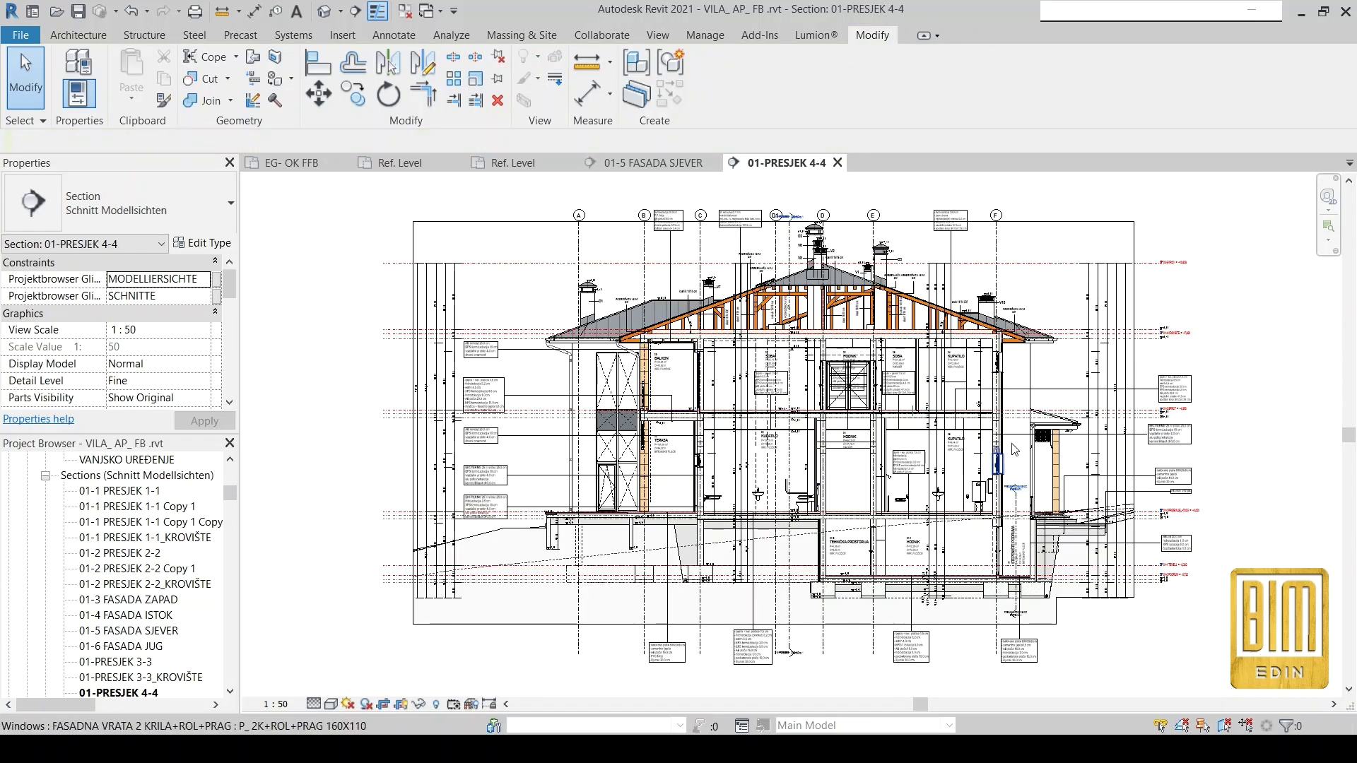
{"action": "scroll", "coordinate": [972, 499], "scroll_direction": "up", "scroll_amount": 3}
{"action": "scroll", "coordinate": [972, 500], "scroll_direction": "up", "scroll_amount": 3}
{"action": "scroll", "coordinate": [971, 500], "scroll_direction": "up", "scroll_amount": 4}
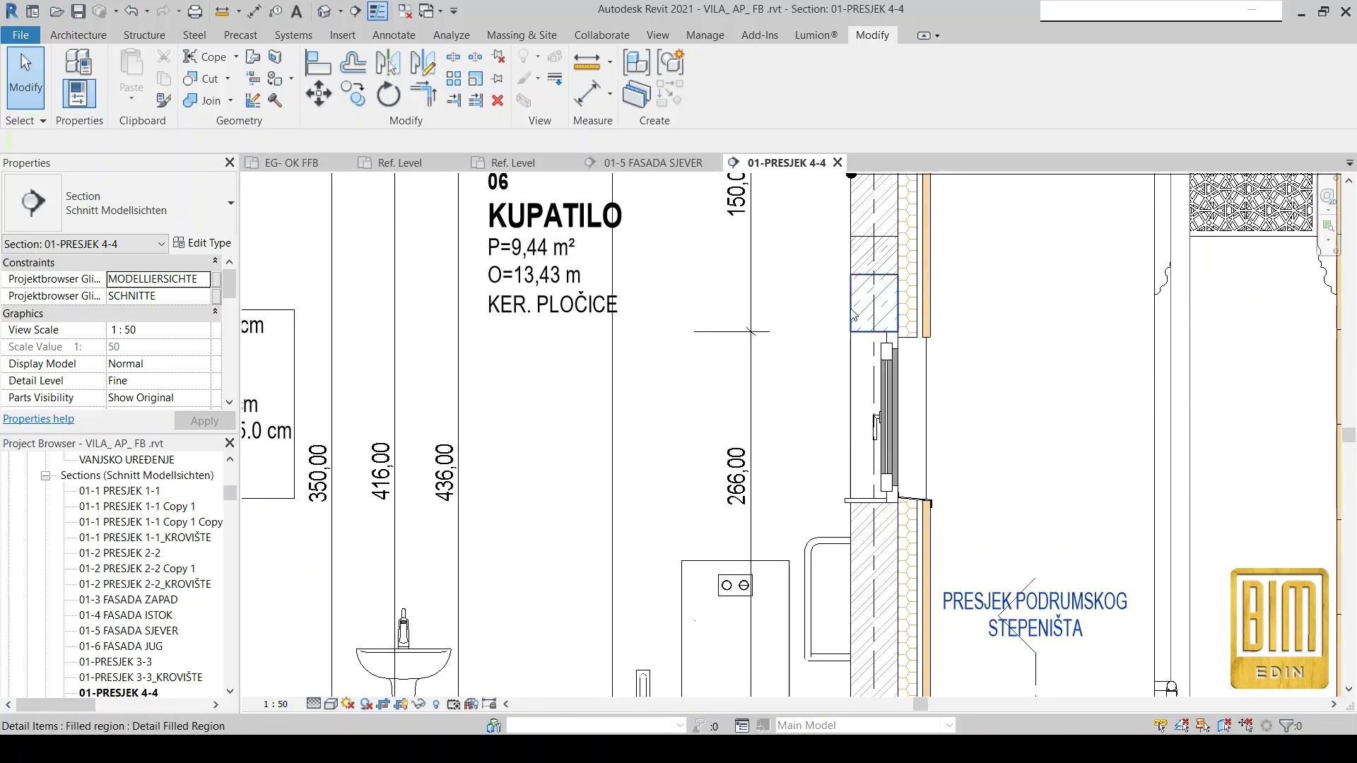
{"action": "left_click", "coordinate": [855, 312]}
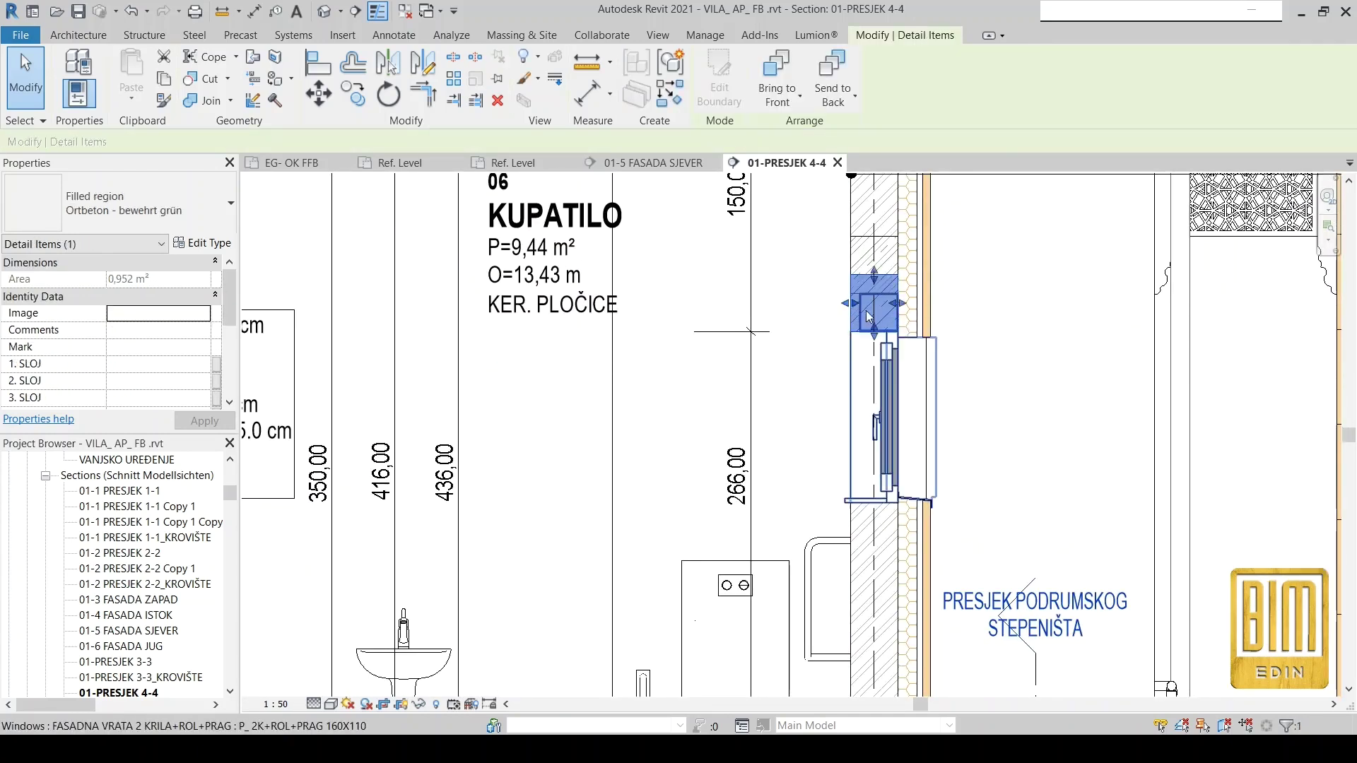
{"action": "left_click", "coordinate": [319, 96]}
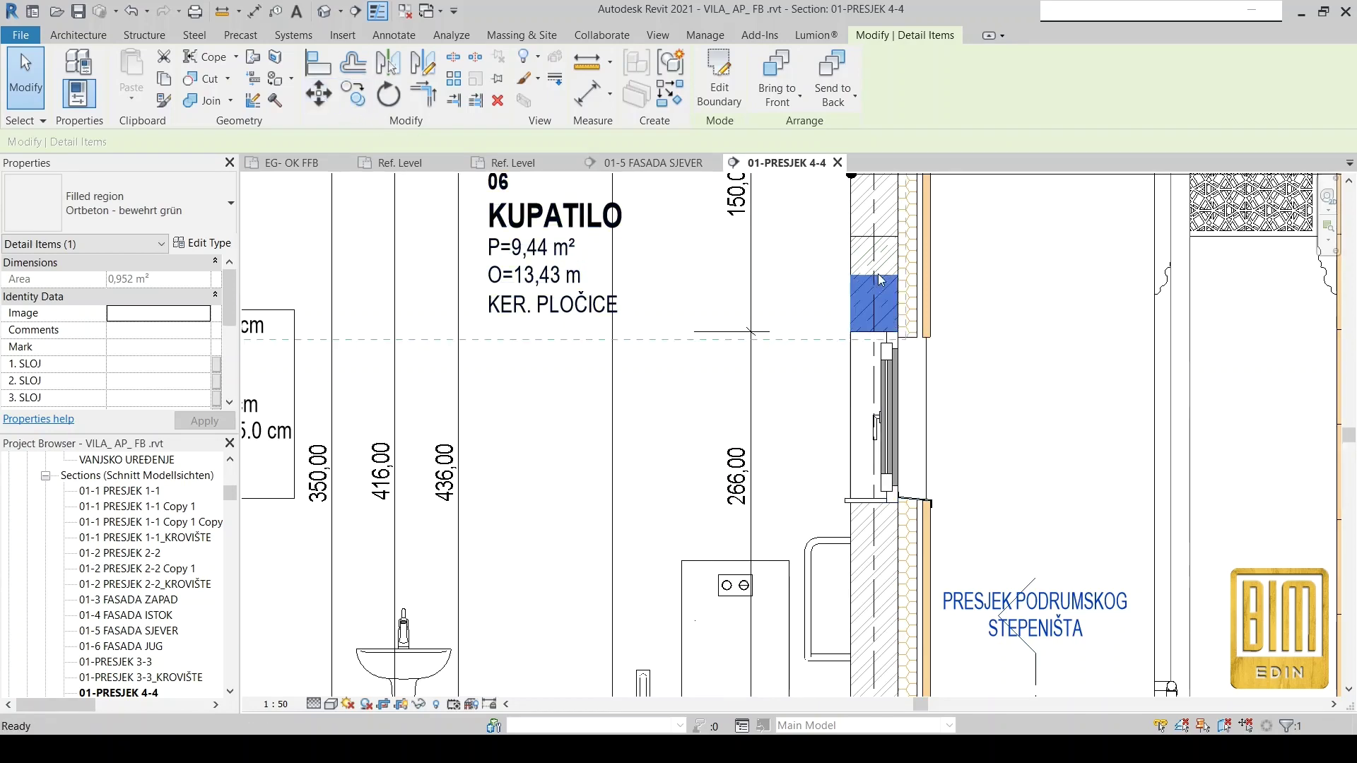
{"action": "key", "text": "Escape"}
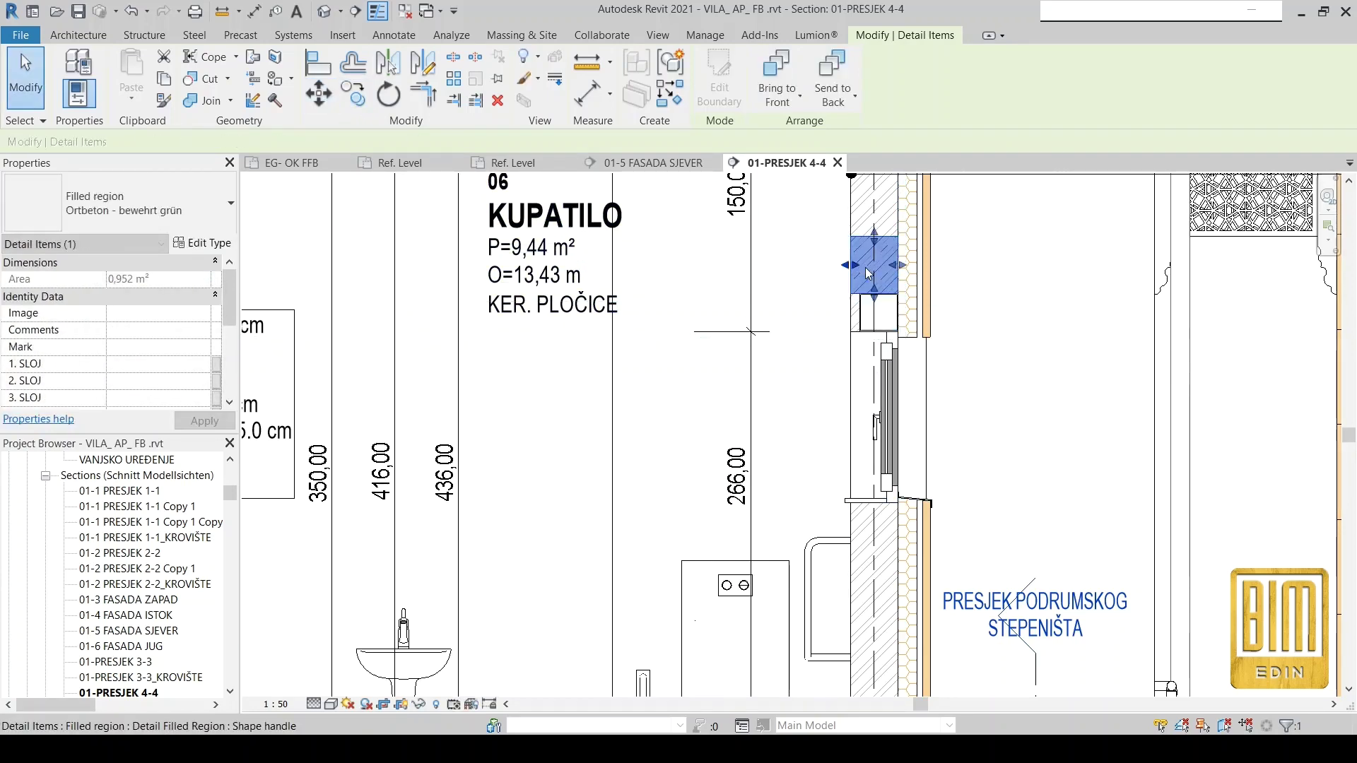
{"action": "key", "text": "Escape"}
{"action": "scroll", "coordinate": [751, 516], "scroll_direction": "up", "scroll_amount": 2}
{"action": "scroll", "coordinate": [751, 515], "scroll_direction": "down", "scroll_amount": 2}
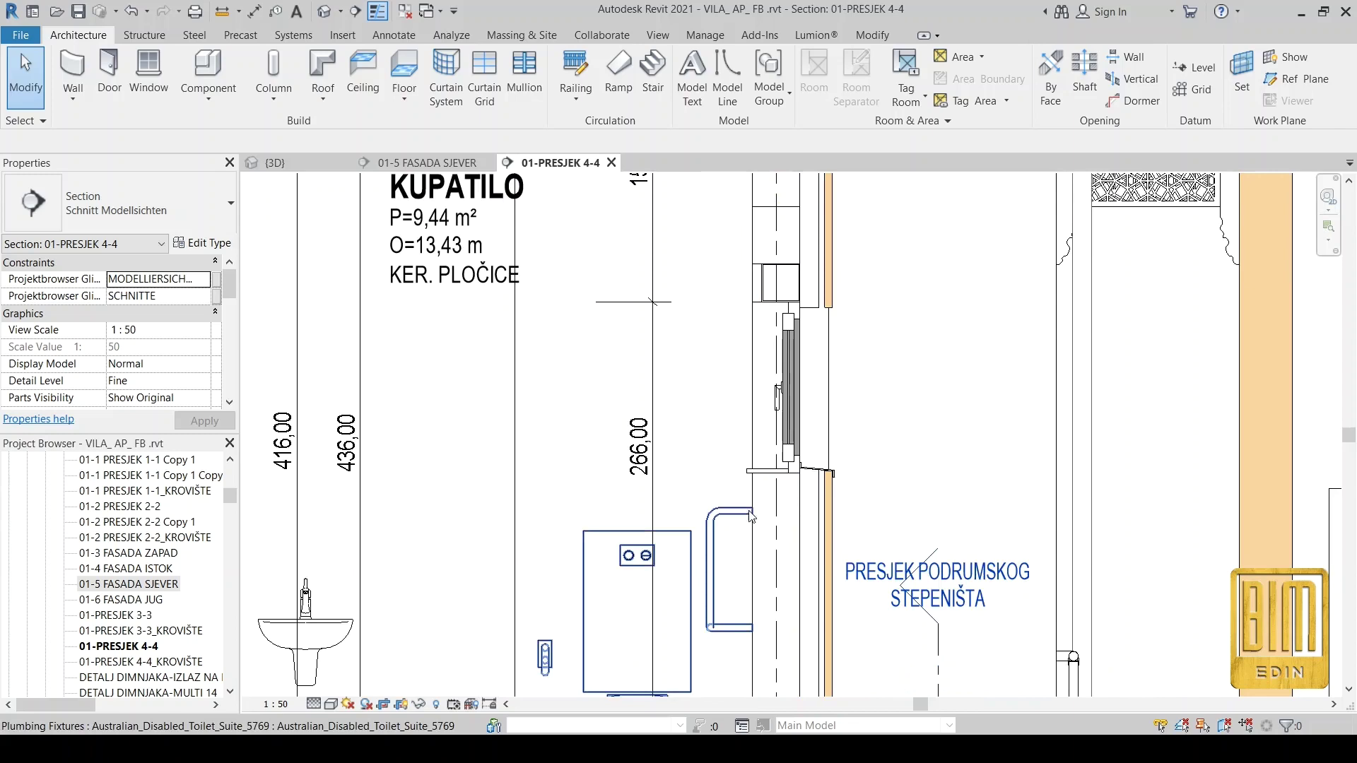
Review the POZ VII window's type parameters, confirming ŠIRINA RESETKE at 20 cm.
{"action": "left_click", "coordinate": [784, 387]}
{"action": "scroll", "coordinate": [813, 424], "scroll_direction": "up", "scroll_amount": 2}
{"action": "scroll", "coordinate": [856, 468], "scroll_direction": "up", "scroll_amount": 2}
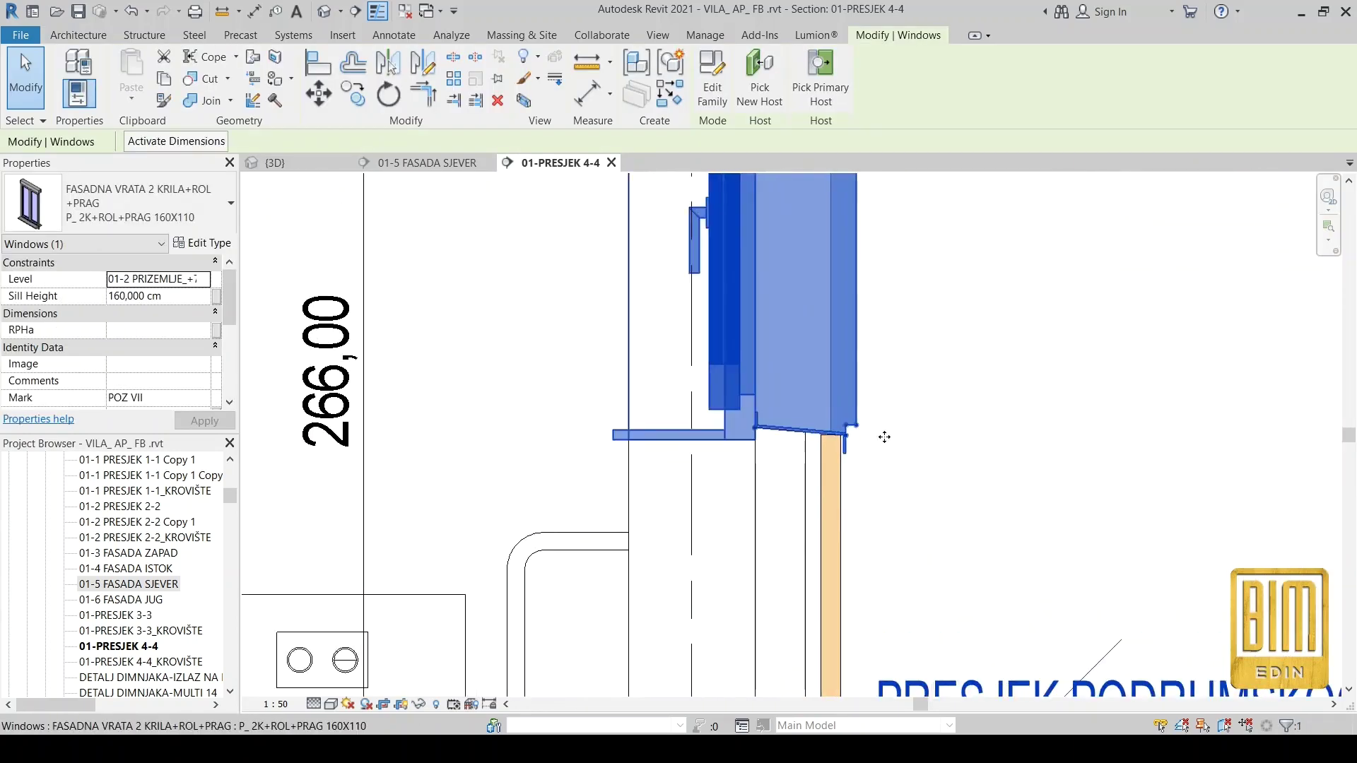
{"action": "left_click", "coordinate": [201, 243]}
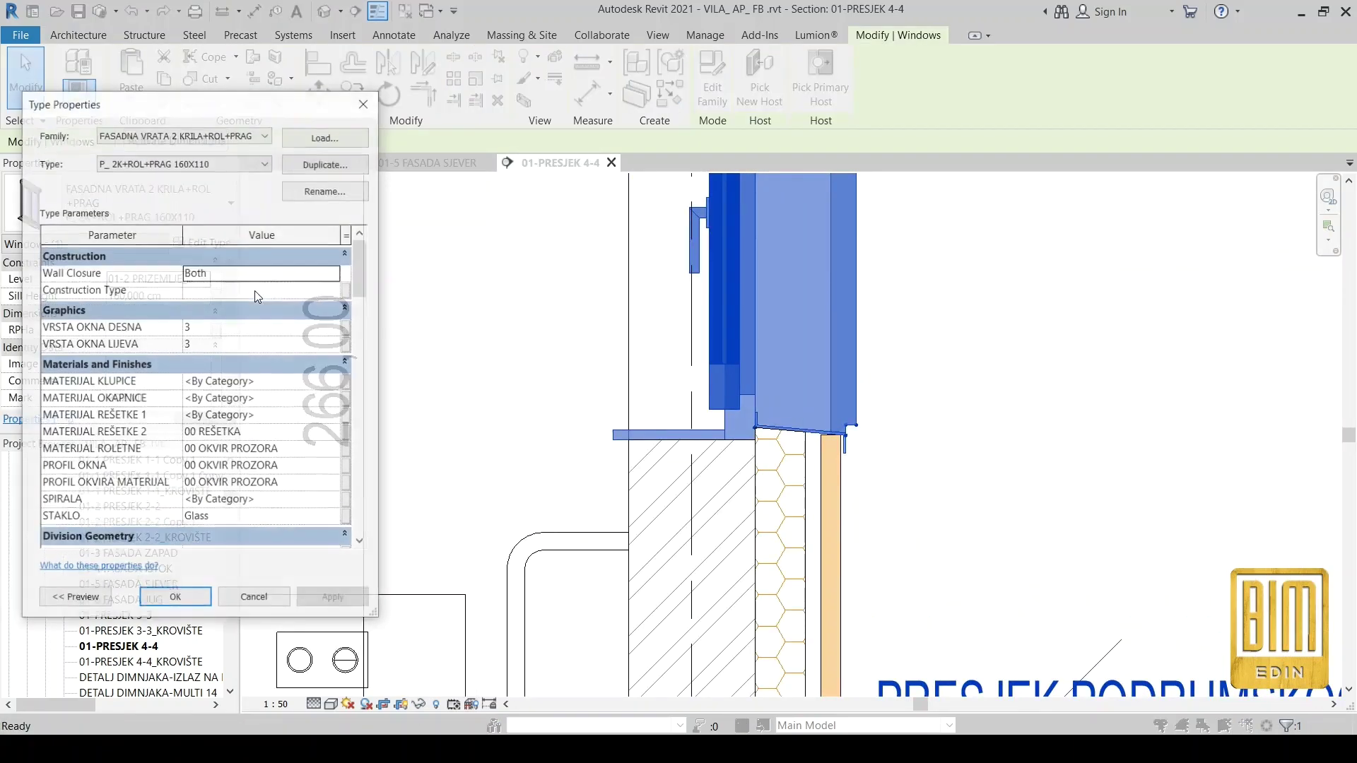
{"action": "scroll", "coordinate": [240, 365], "scroll_direction": "down", "scroll_amount": 3}
{"action": "scroll", "coordinate": [241, 365], "scroll_direction": "down", "scroll_amount": 3}
{"action": "scroll", "coordinate": [240, 365], "scroll_direction": "down", "scroll_amount": 1}
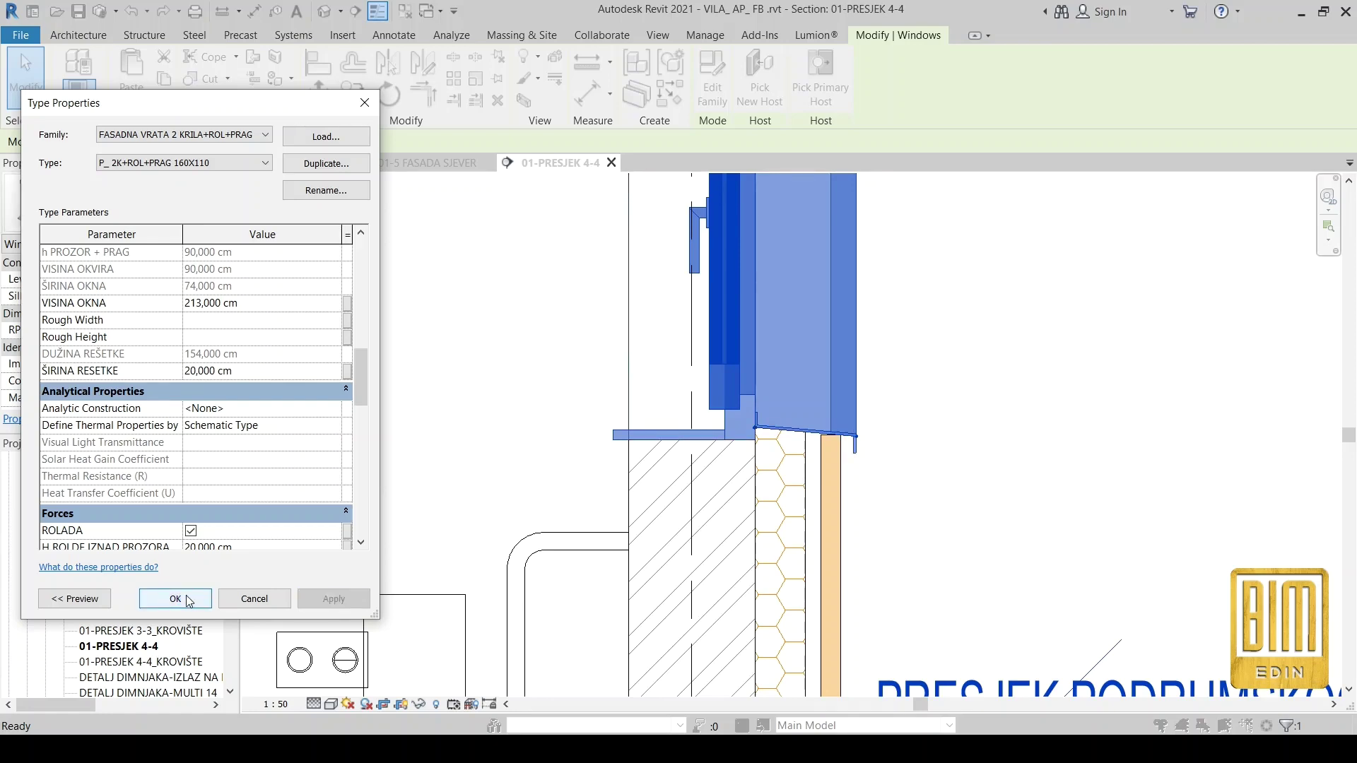
{"action": "left_click", "coordinate": [194, 606]}
{"action": "scroll", "coordinate": [729, 442], "scroll_direction": "down", "scroll_amount": 2}
{"action": "scroll", "coordinate": [729, 442], "scroll_direction": "down", "scroll_amount": 1}
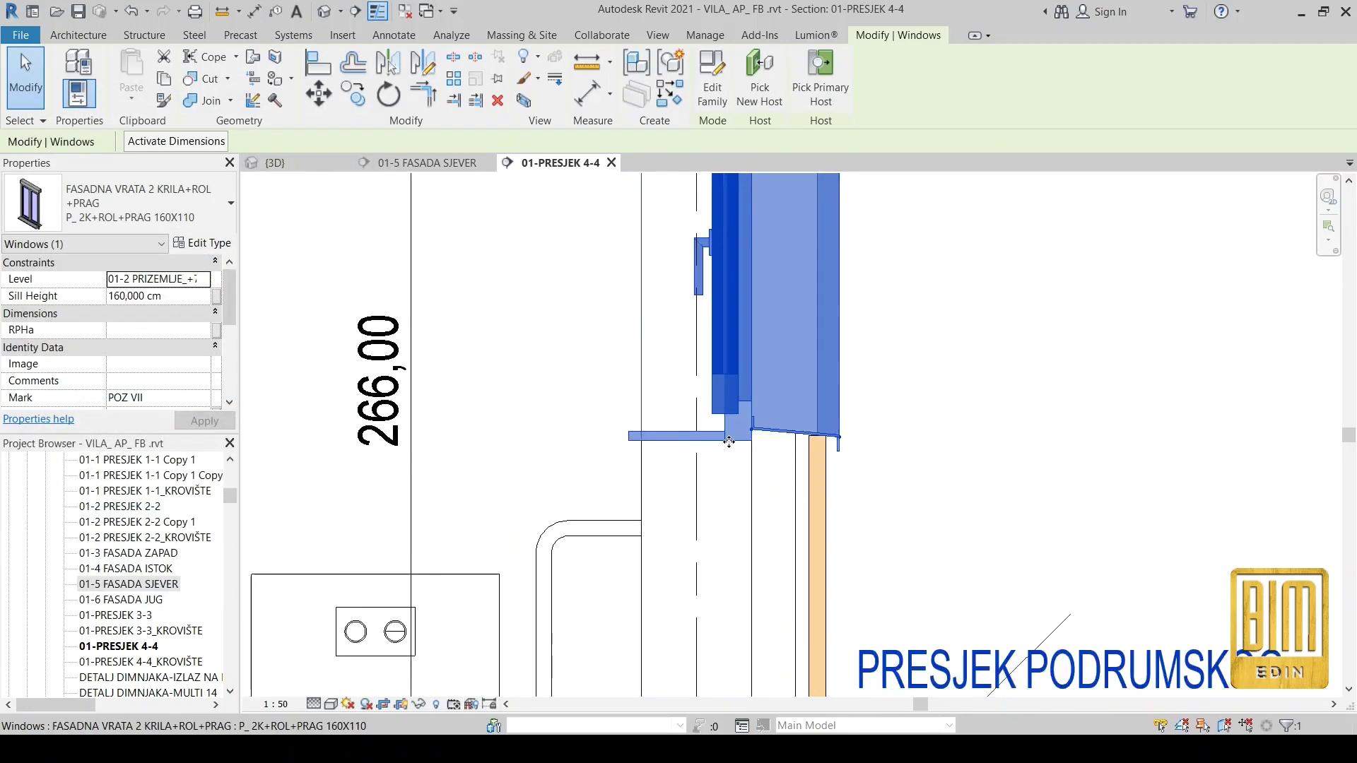
{"action": "scroll", "coordinate": [729, 442], "scroll_direction": "down", "scroll_amount": 2}
{"action": "scroll", "coordinate": [736, 333], "scroll_direction": "down", "scroll_amount": 2}
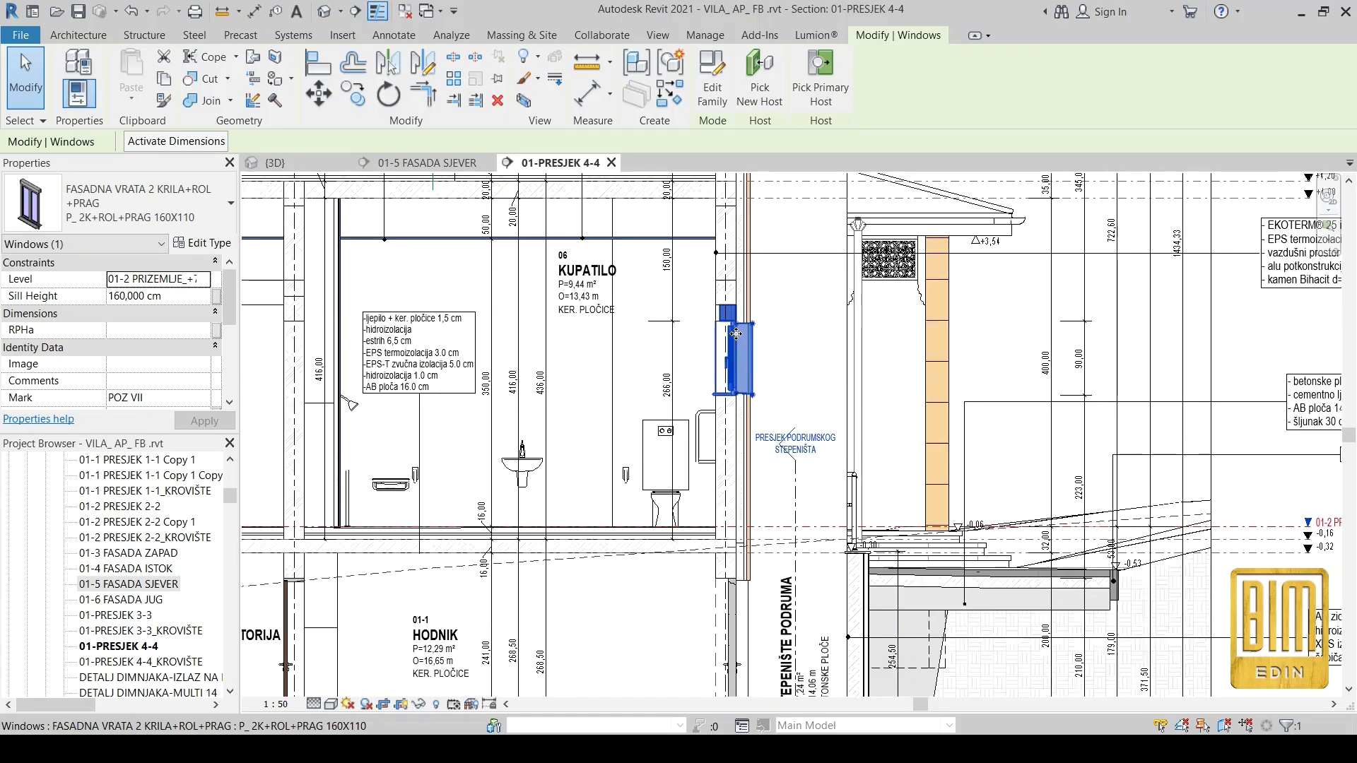
{"action": "scroll", "coordinate": [736, 334], "scroll_direction": "down", "scroll_amount": 2}
{"action": "scroll", "coordinate": [746, 576], "scroll_direction": "down", "scroll_amount": 2}
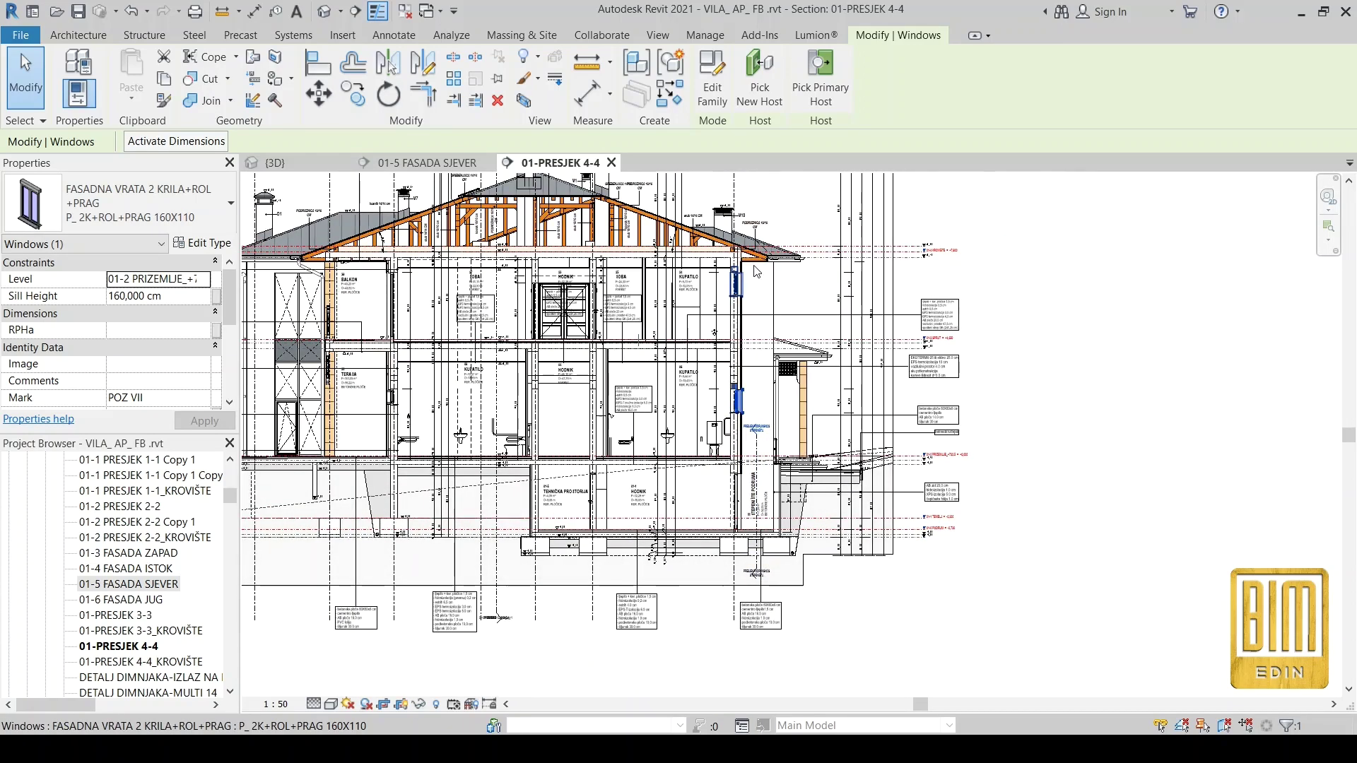
{"action": "scroll", "coordinate": [756, 271], "scroll_direction": "up", "scroll_amount": 5}
{"action": "scroll", "coordinate": [676, 317], "scroll_direction": "up", "scroll_amount": 3}
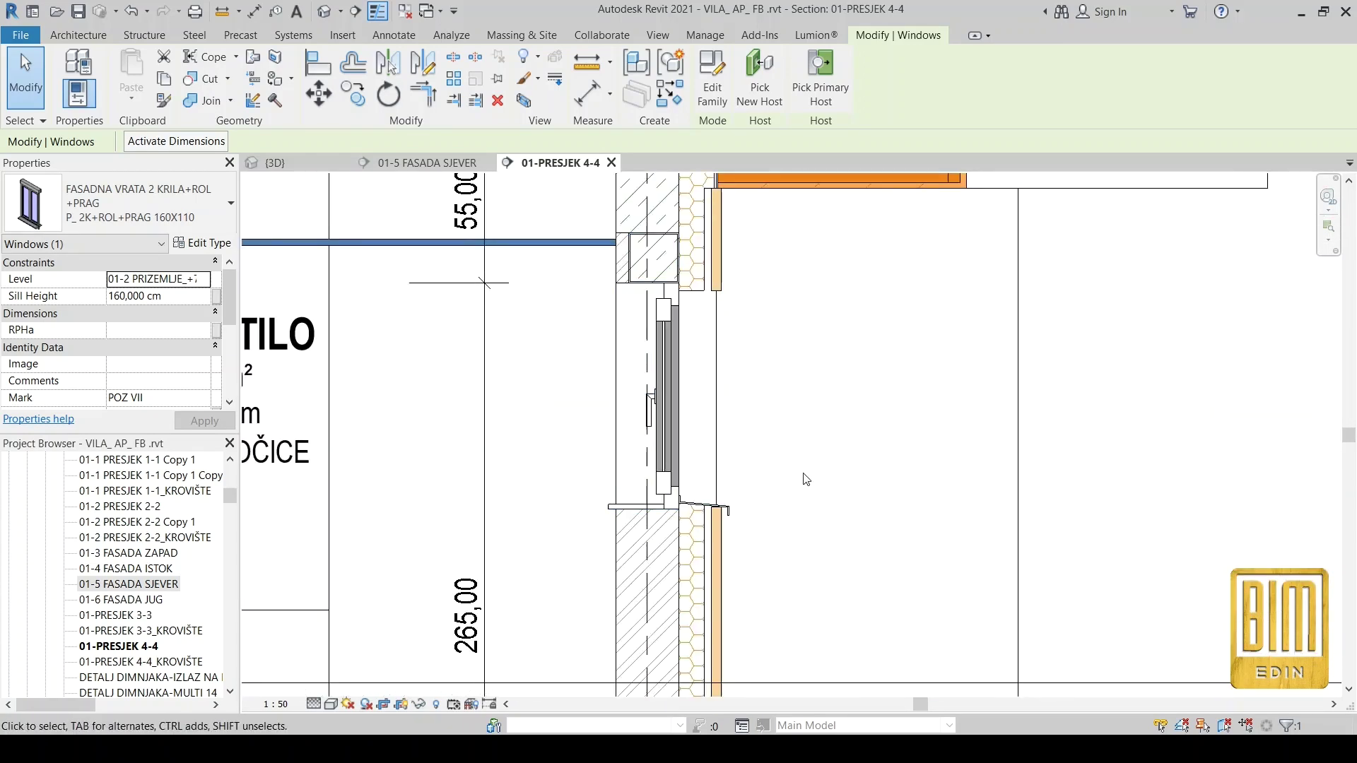
{"action": "scroll", "coordinate": [931, 448], "scroll_direction": "down", "scroll_amount": 1}
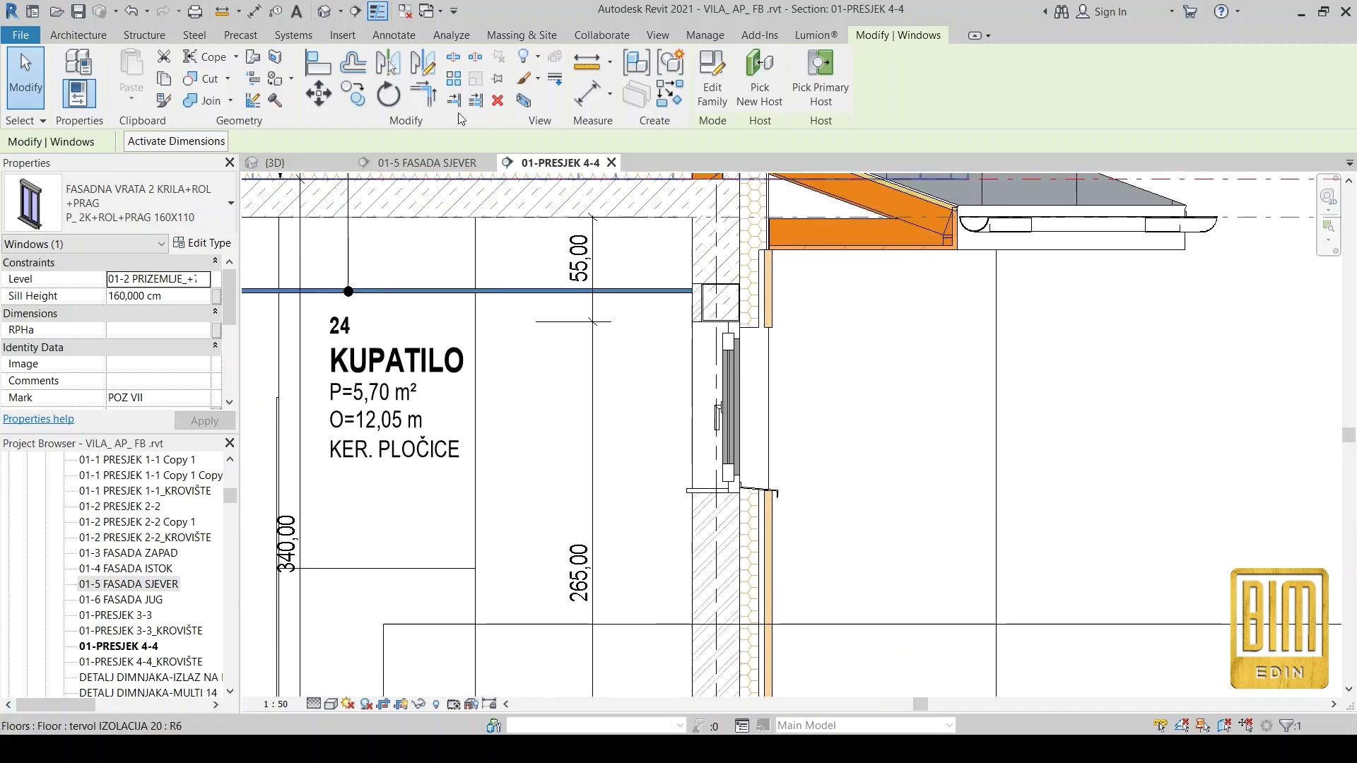
In the default 3D view, select the four-panel ground-floor window and face it head-on.
{"action": "left_click", "coordinate": [326, 12]}
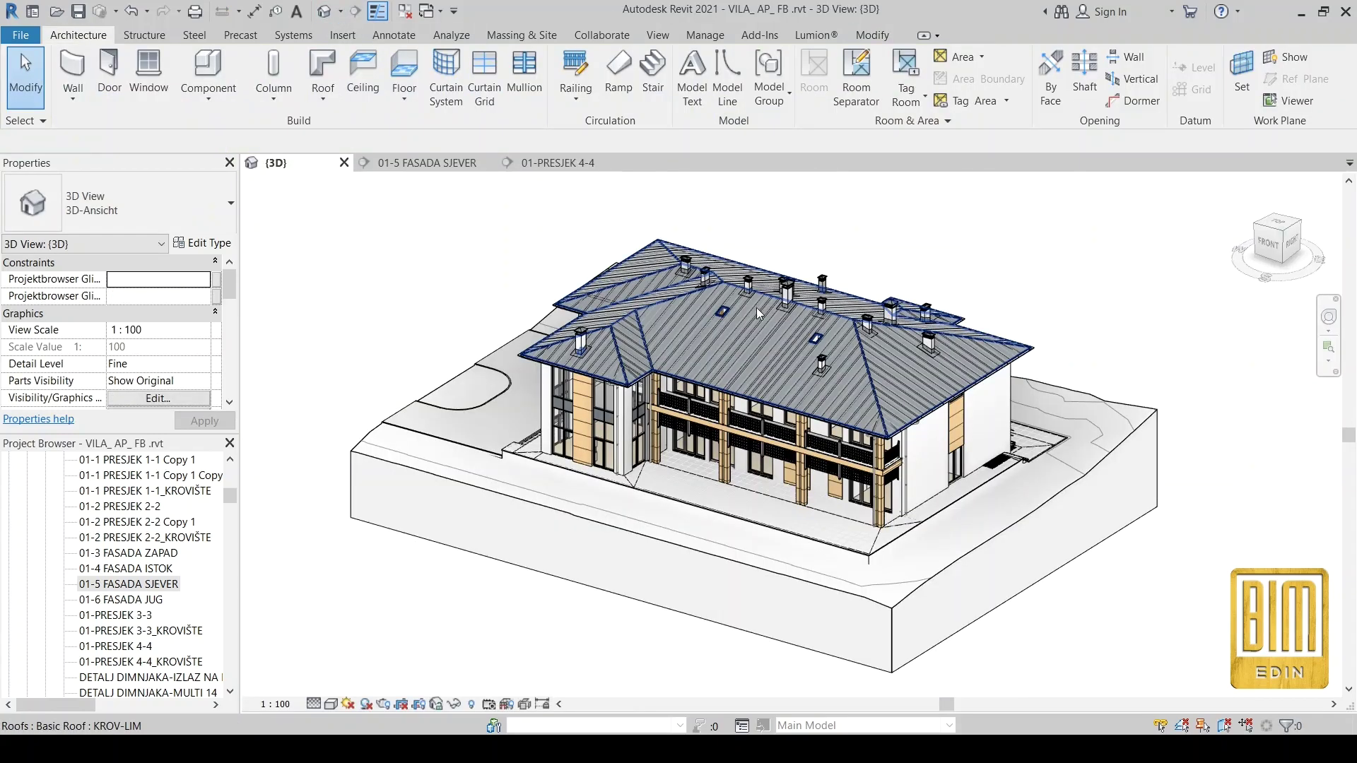
{"action": "middle_click_drag", "start_coordinate": [912, 622], "coordinate": [786, 452], "text": "shift"}
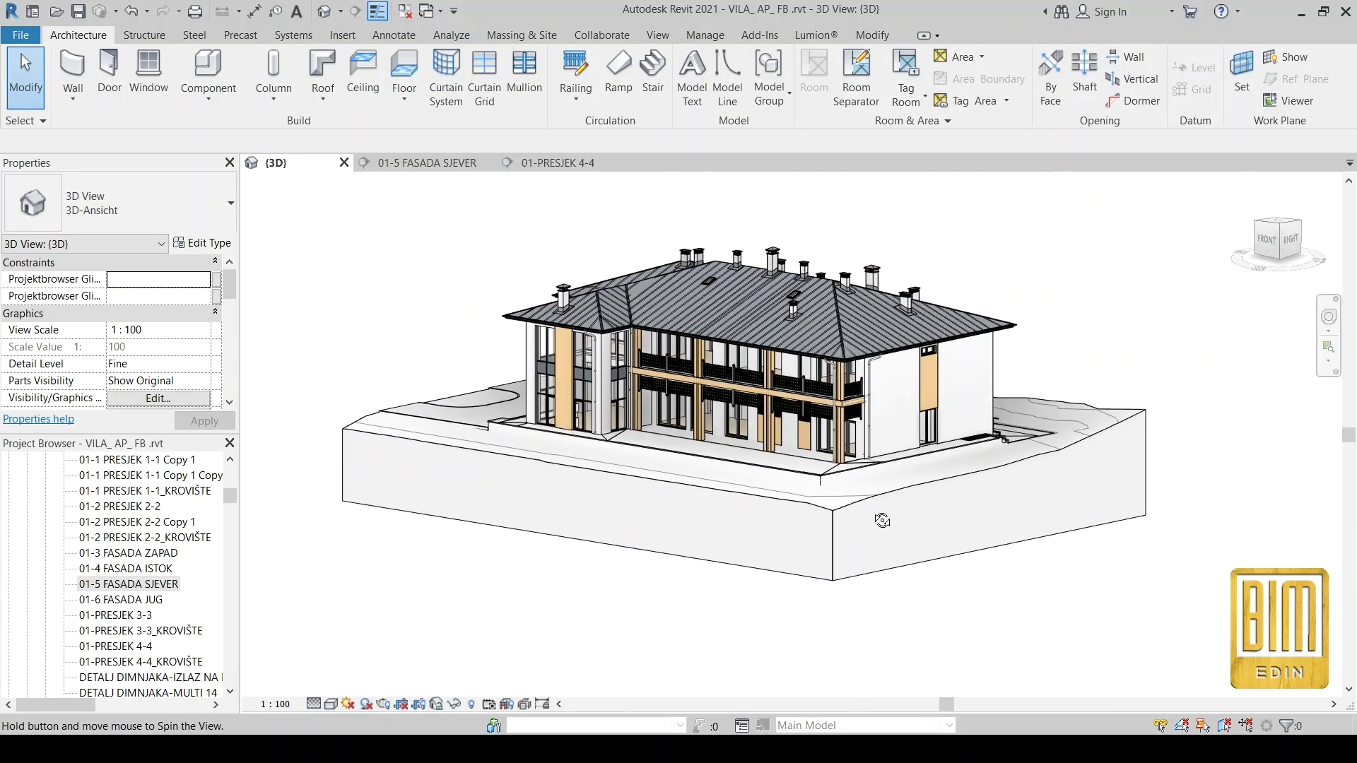
{"action": "scroll", "coordinate": [786, 452], "scroll_direction": "up", "scroll_amount": 5}
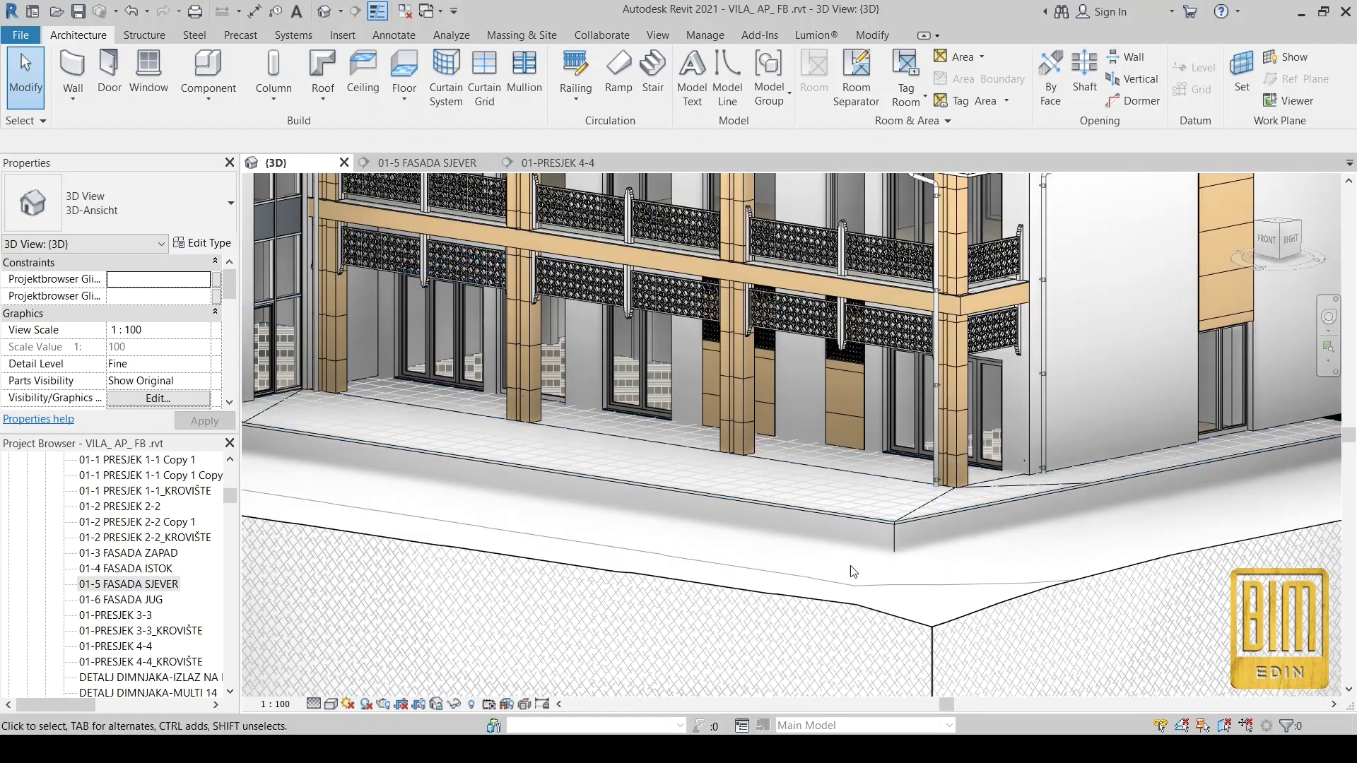
{"action": "mouse_move", "coordinate": [876, 558]}
{"action": "middle_mouse_down", "text": "shift"}
{"action": "mouse_move", "coordinate": [901, 667]}
{"action": "mouse_move", "coordinate": [804, 387]}
{"action": "middle_mouse_up", "text": "shift"}
{"action": "scroll", "coordinate": [901, 667], "scroll_direction": "down", "scroll_amount": 6}
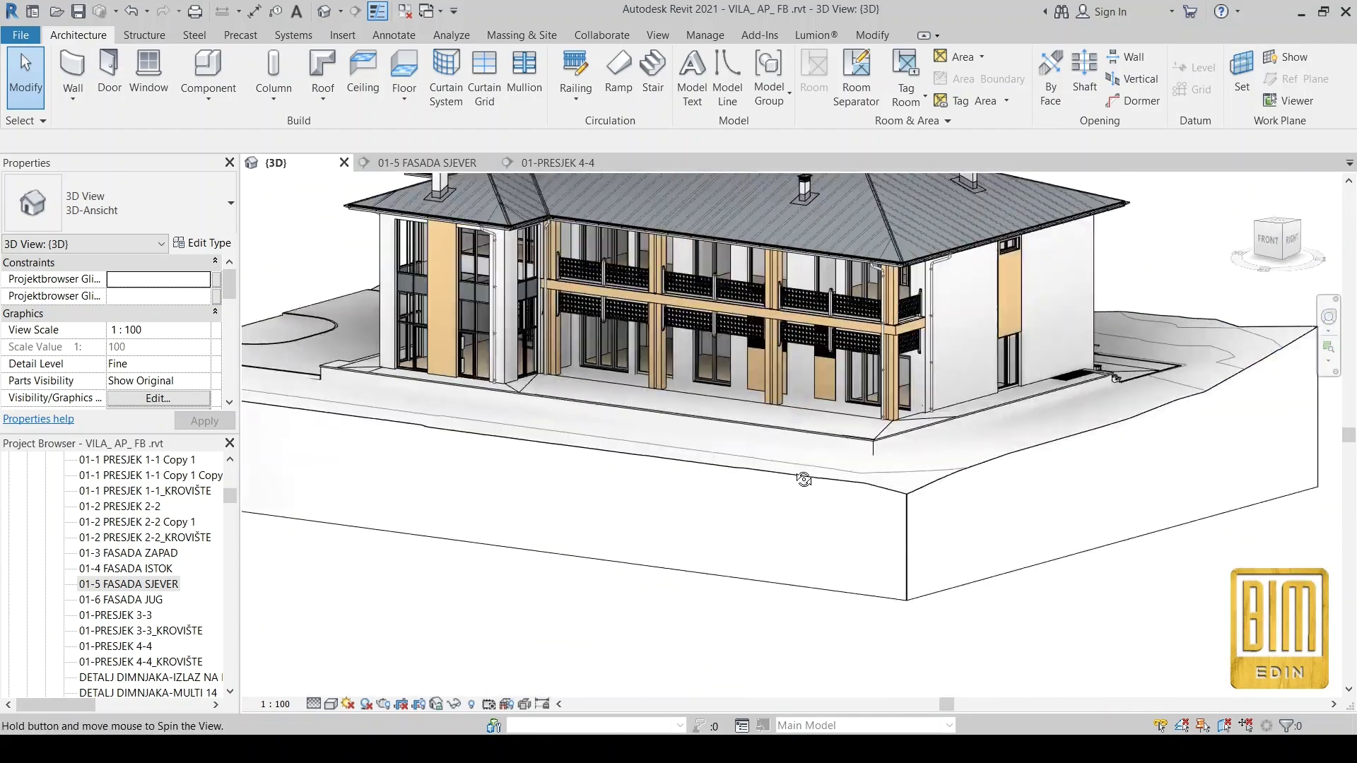
{"action": "scroll", "coordinate": [804, 388], "scroll_direction": "up", "scroll_amount": 5}
{"action": "scroll", "coordinate": [812, 440], "scroll_direction": "up", "scroll_amount": 3}
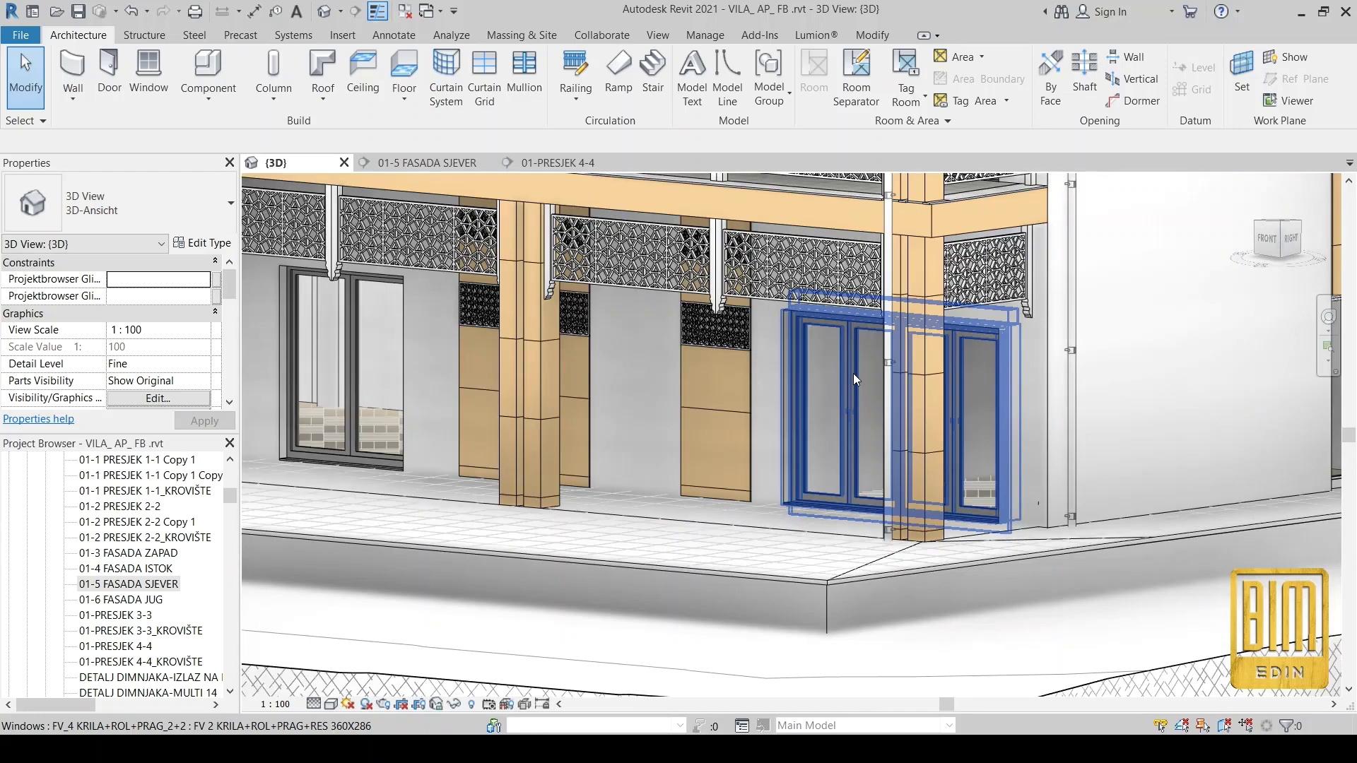
{"action": "left_click", "coordinate": [812, 440]}
{"action": "middle_click_drag", "start_coordinate": [813, 439], "coordinate": [863, 418], "text": "shift"}
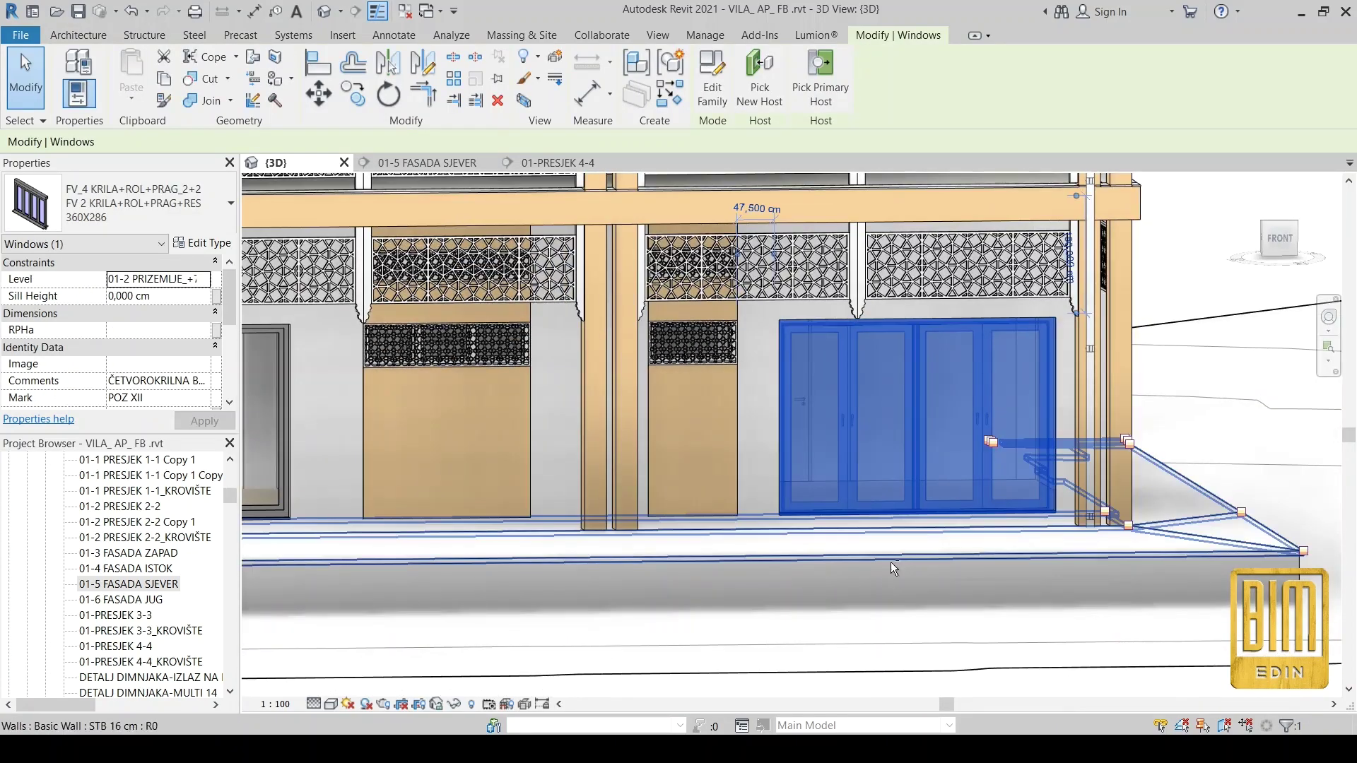
Set the 360X286 type's VRSTA OKNA DESNO 1-1 and 1-2 to 0, then deselect the window.
{"action": "left_click", "coordinate": [202, 242]}
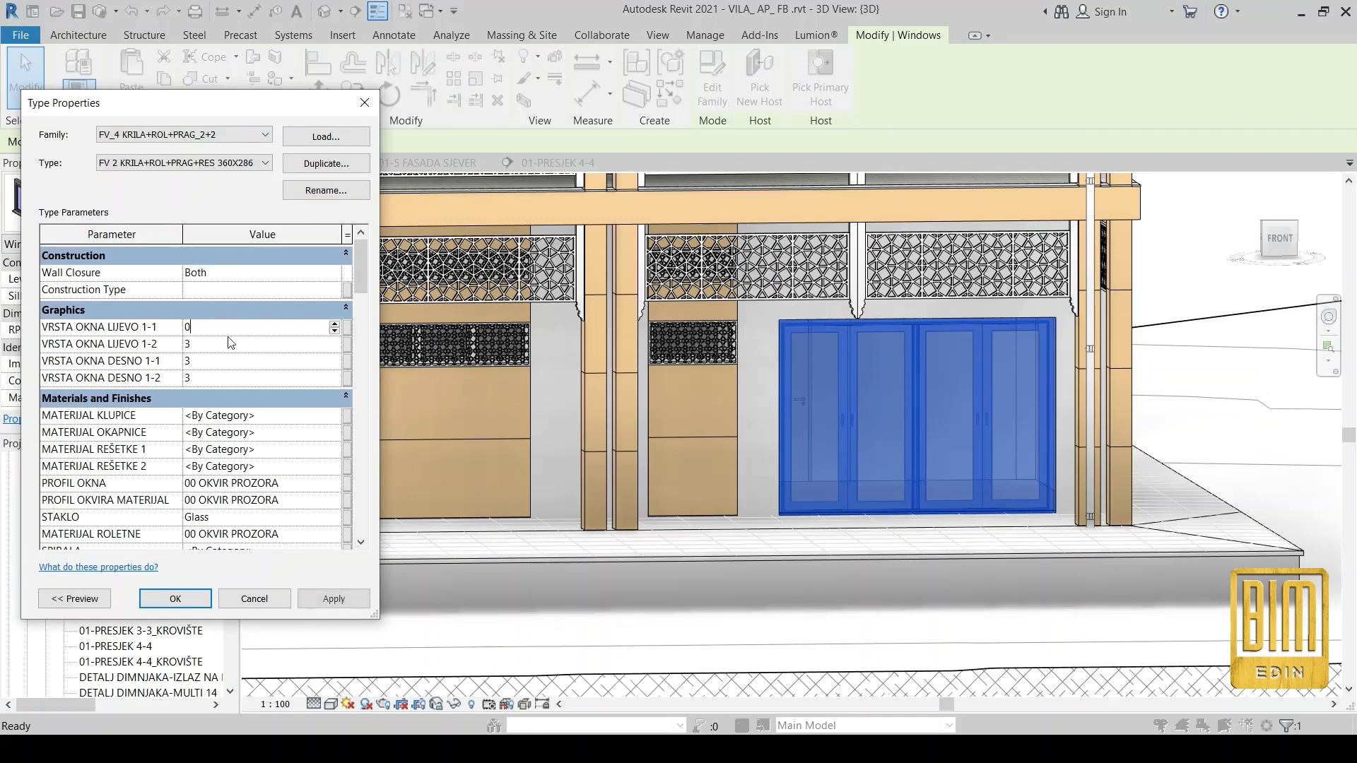
{"action": "left_click", "coordinate": [336, 599]}
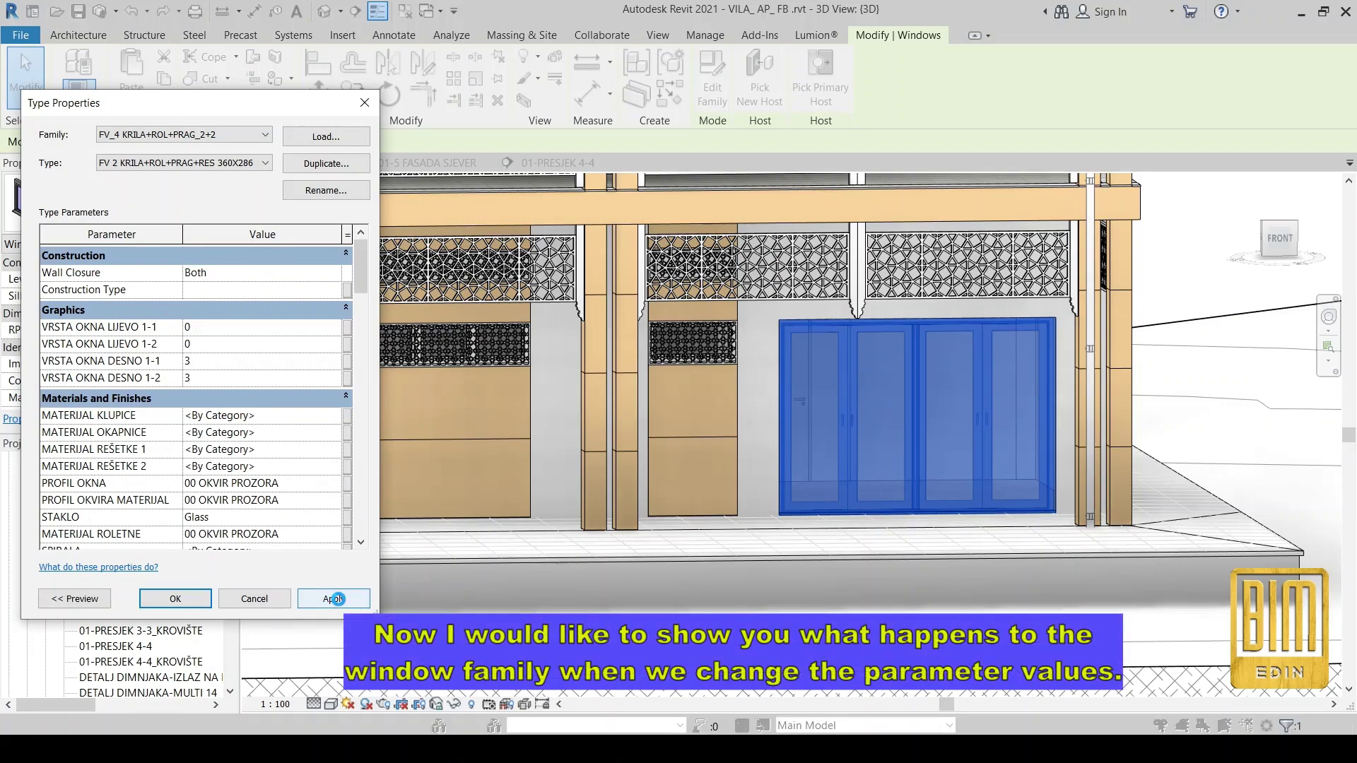
{"action": "left_click", "coordinate": [218, 357]}
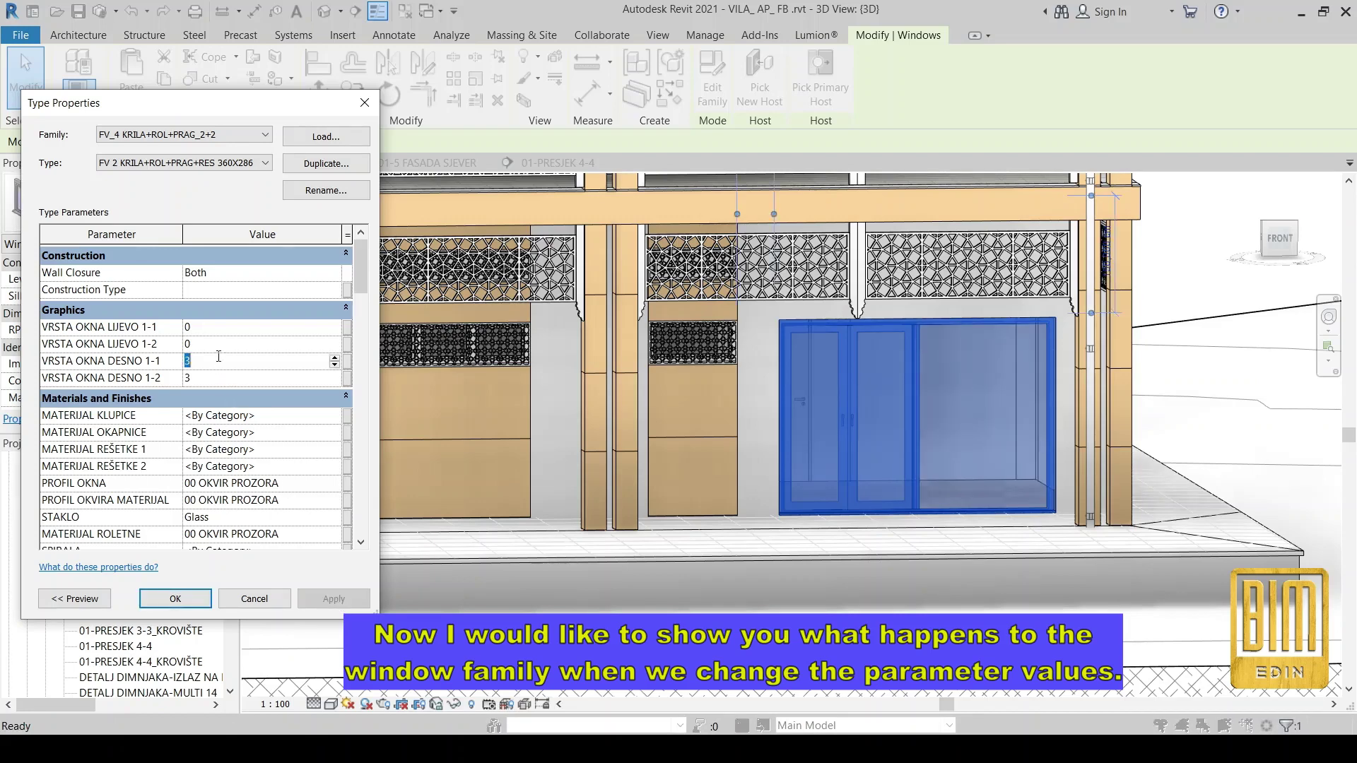
{"action": "type", "text": "0"}
{"action": "left_click", "coordinate": [195, 598]}
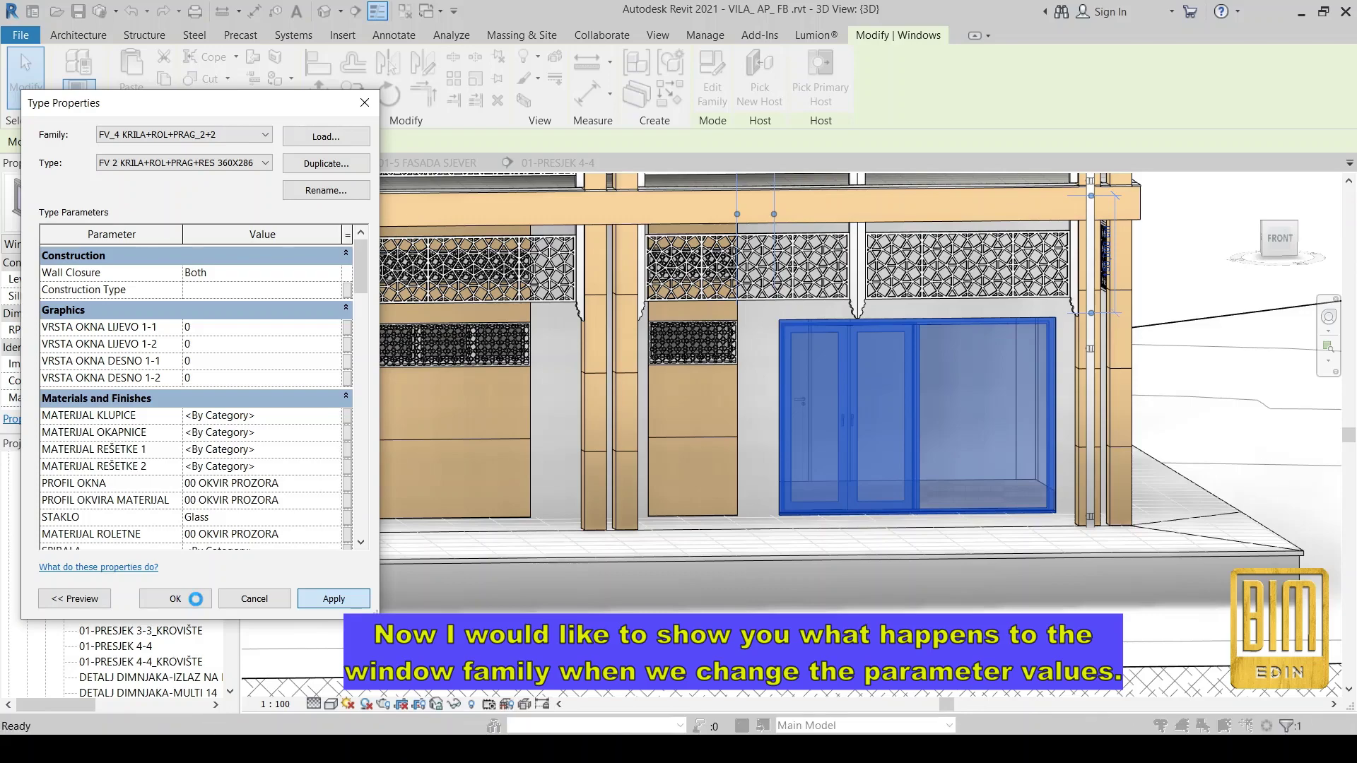
{"action": "left_click", "coordinate": [1202, 353]}
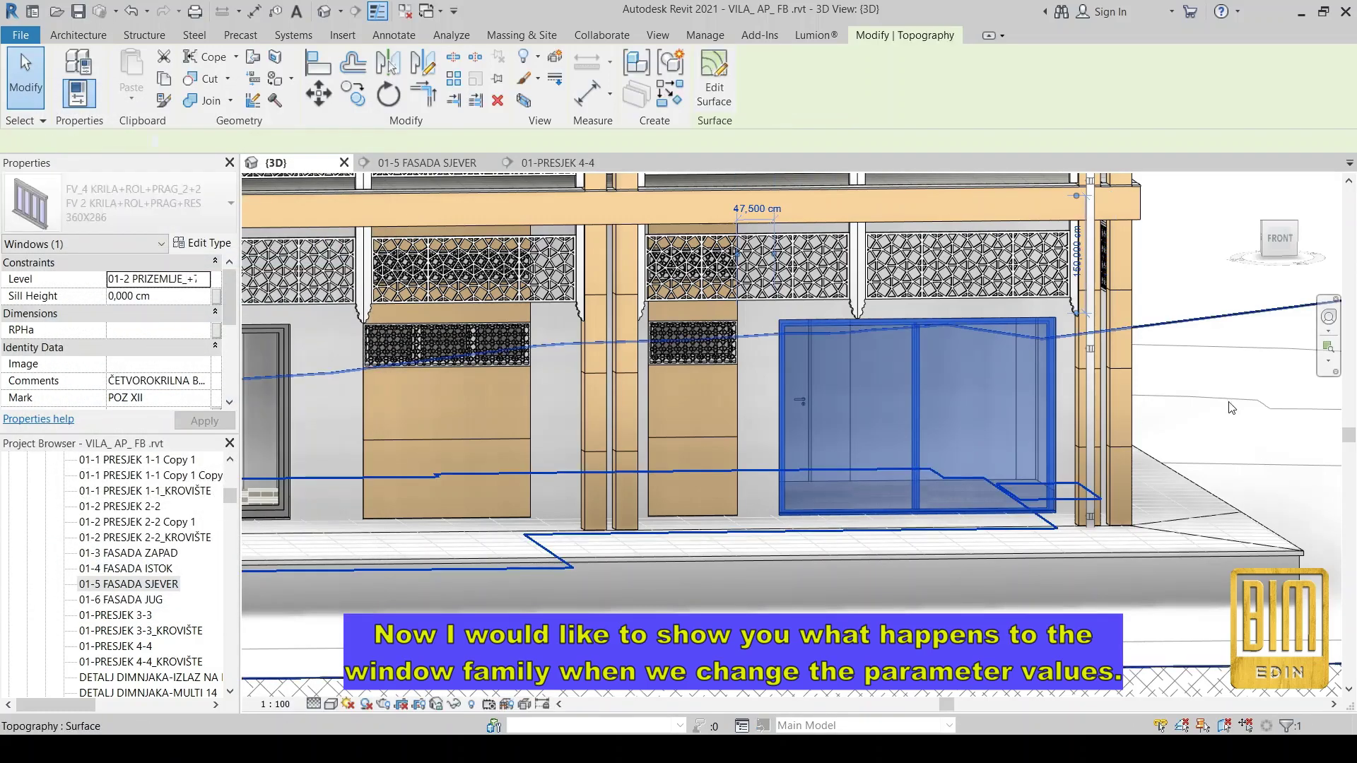
{"action": "left_click", "coordinate": [1186, 234]}
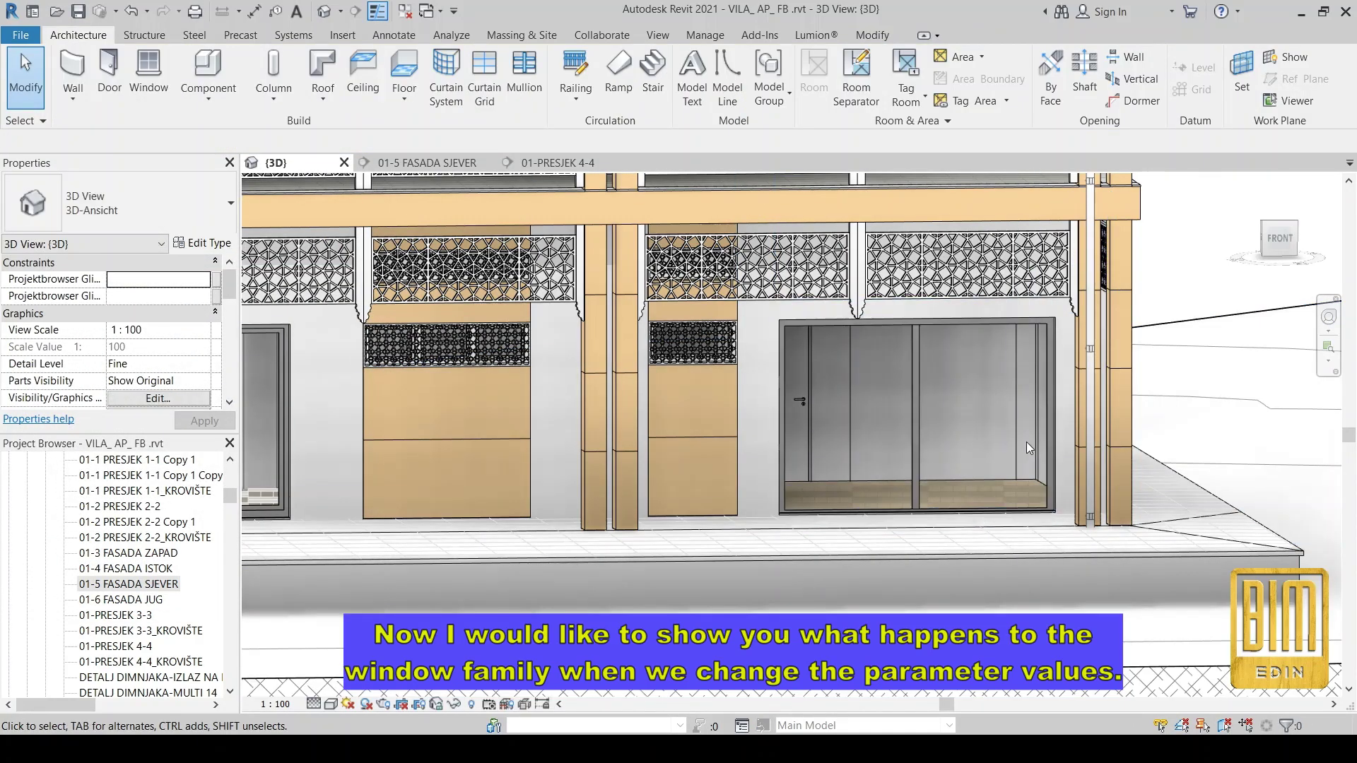
{"action": "scroll", "coordinate": [1026, 442], "scroll_direction": "down", "scroll_amount": 3}
{"action": "scroll", "coordinate": [1026, 442], "scroll_direction": "down", "scroll_amount": 2}
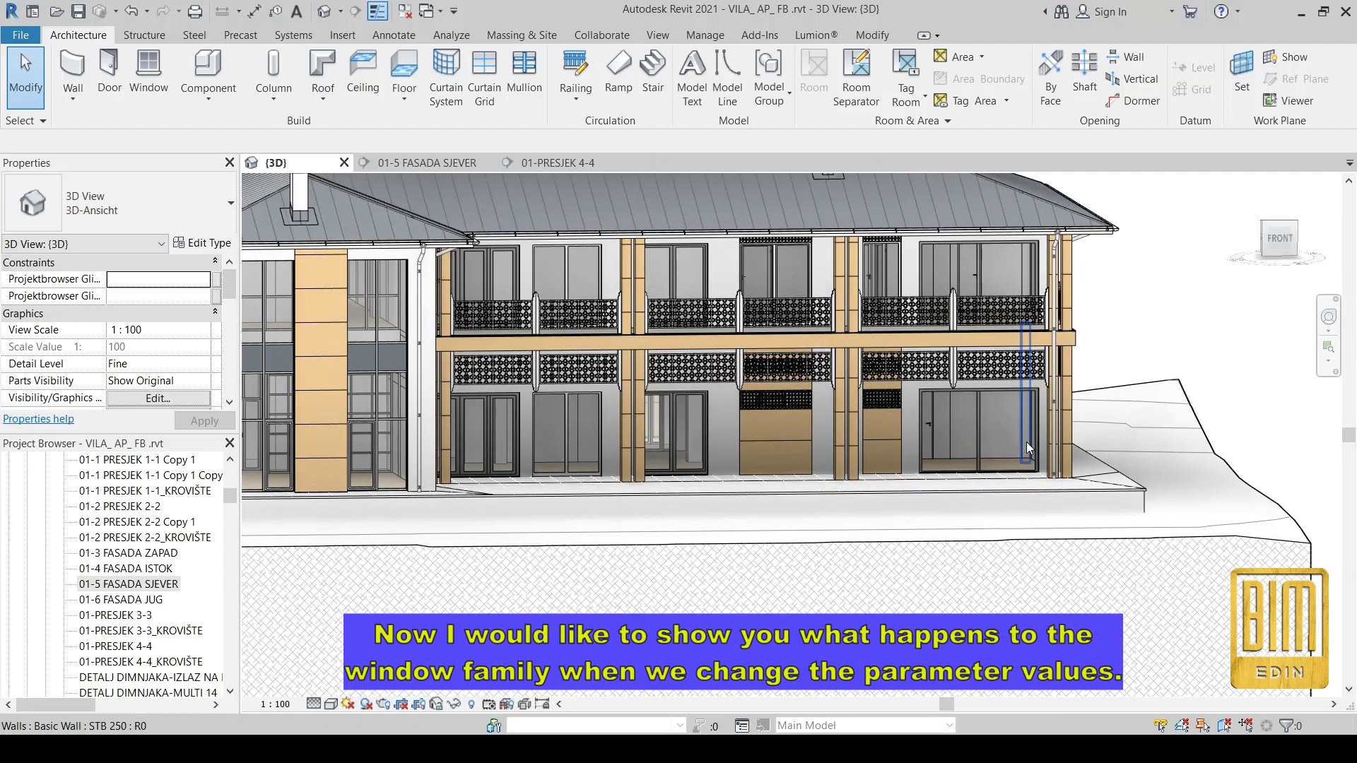
{"action": "left_click", "coordinate": [489, 421]}
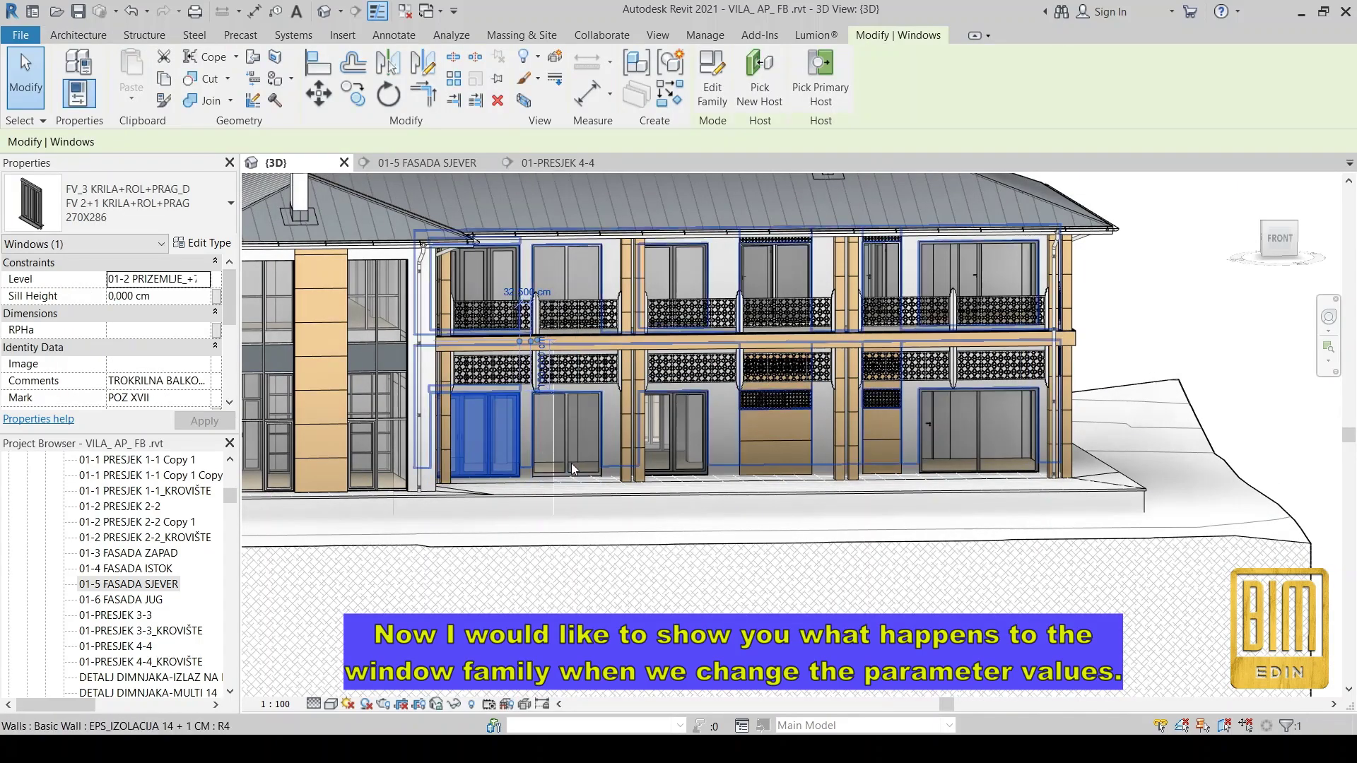
{"action": "middle_click_drag", "start_coordinate": [495, 453], "coordinate": [527, 487], "text": "shift"}
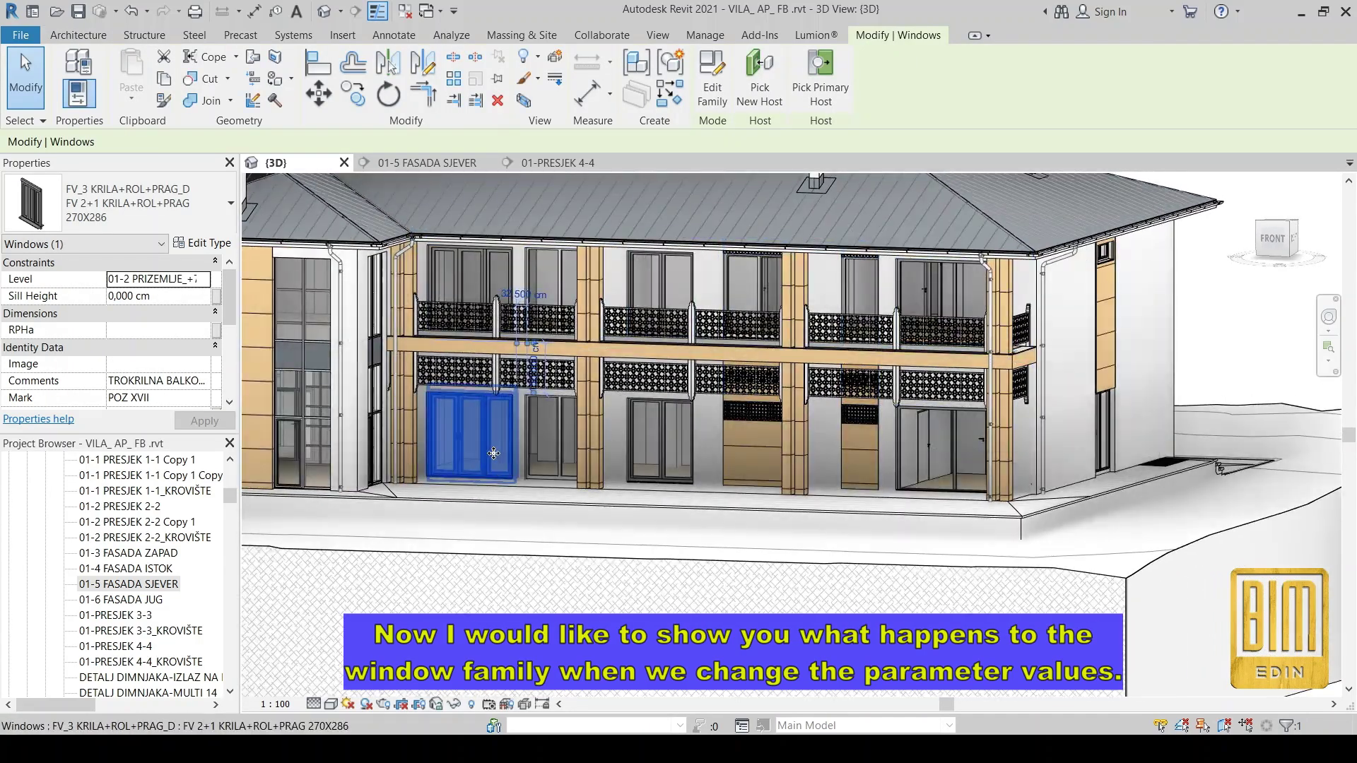
{"action": "scroll", "coordinate": [498, 452], "scroll_direction": "up", "scroll_amount": 4}
{"action": "left_click", "coordinate": [204, 243]}
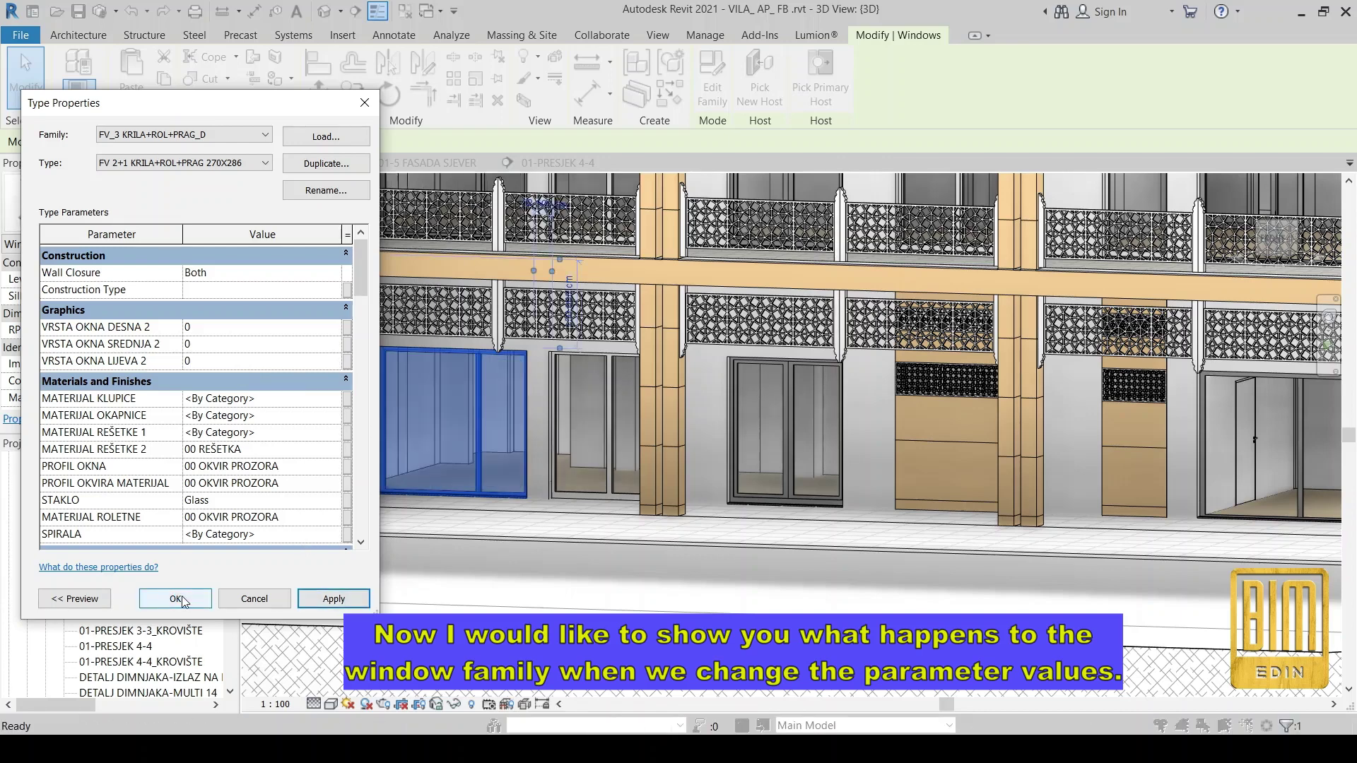
{"action": "left_click", "coordinate": [176, 598]}
{"action": "scroll", "coordinate": [605, 510], "scroll_direction": "down", "scroll_amount": 3}
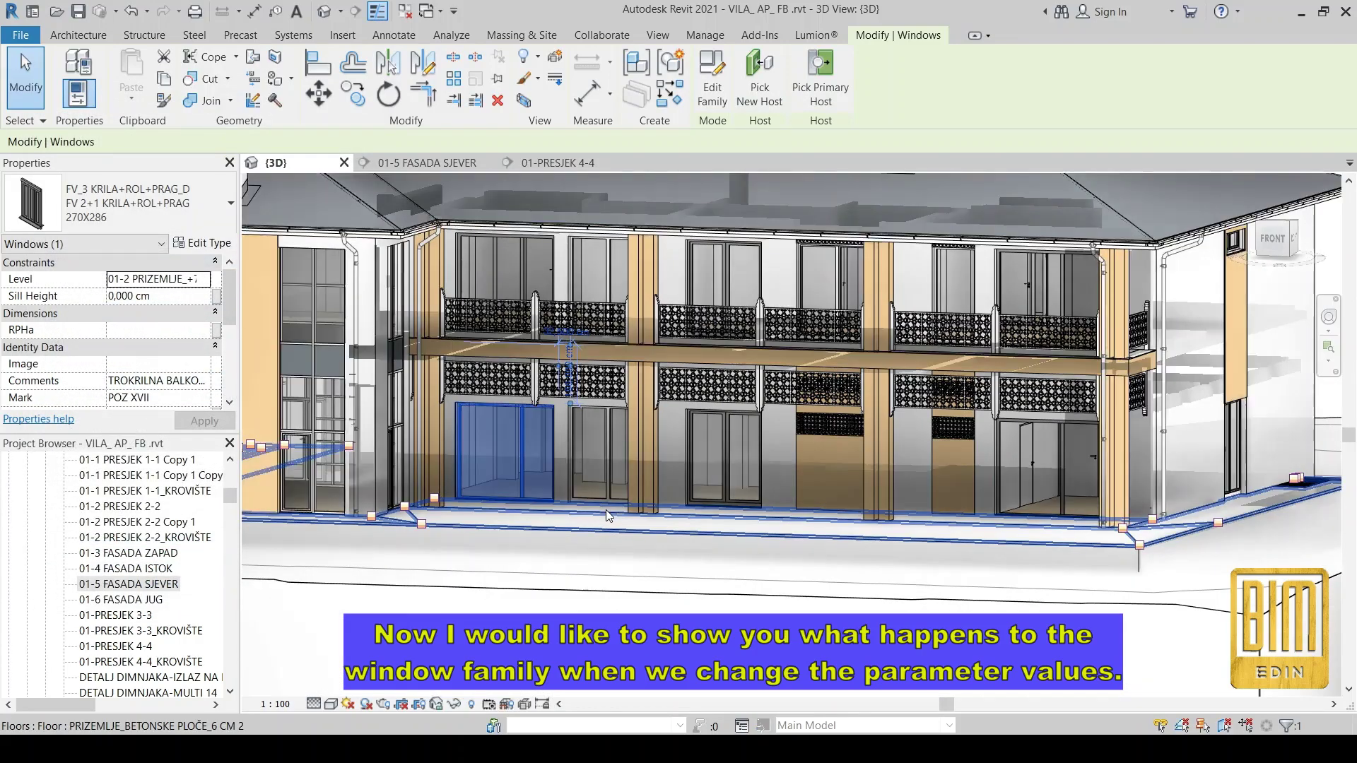
{"action": "scroll", "coordinate": [605, 511], "scroll_direction": "up", "scroll_amount": 1}
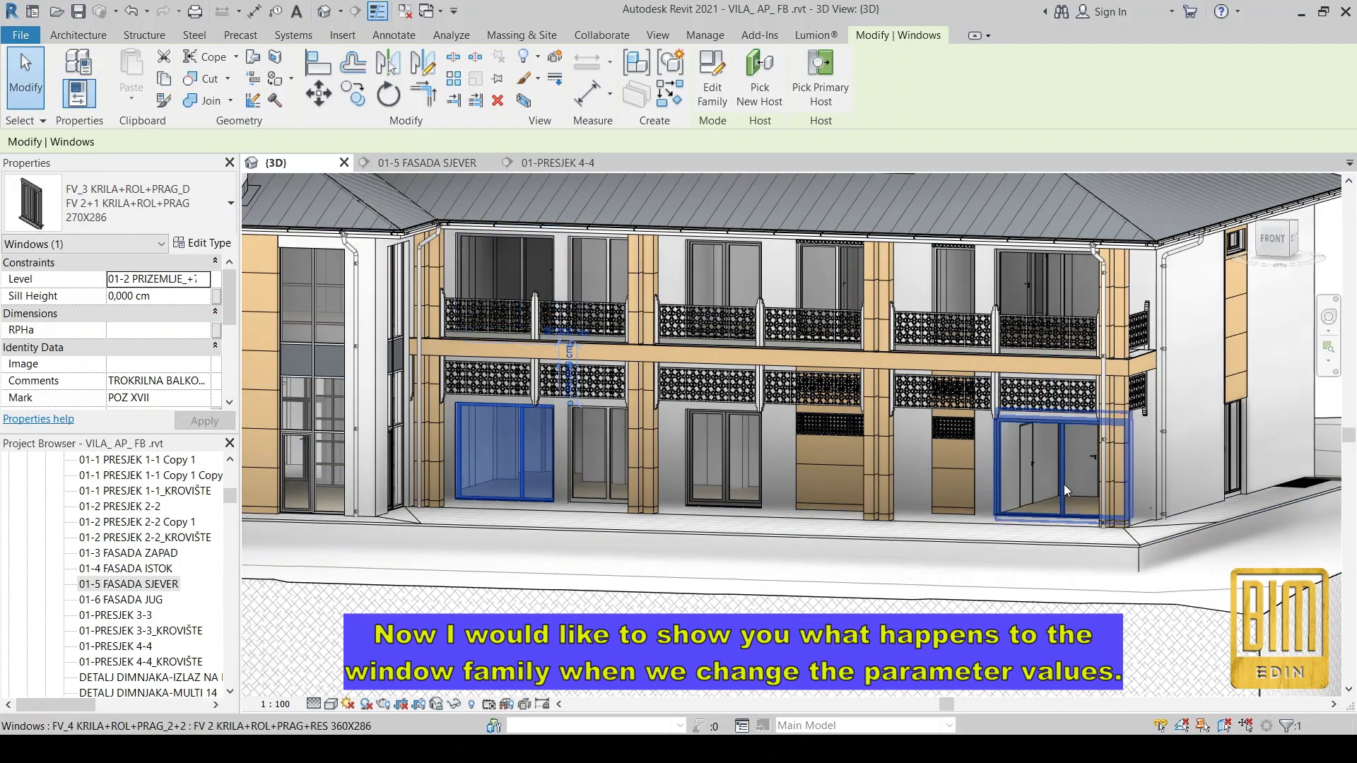
{"action": "left_click", "coordinate": [144, 601]}
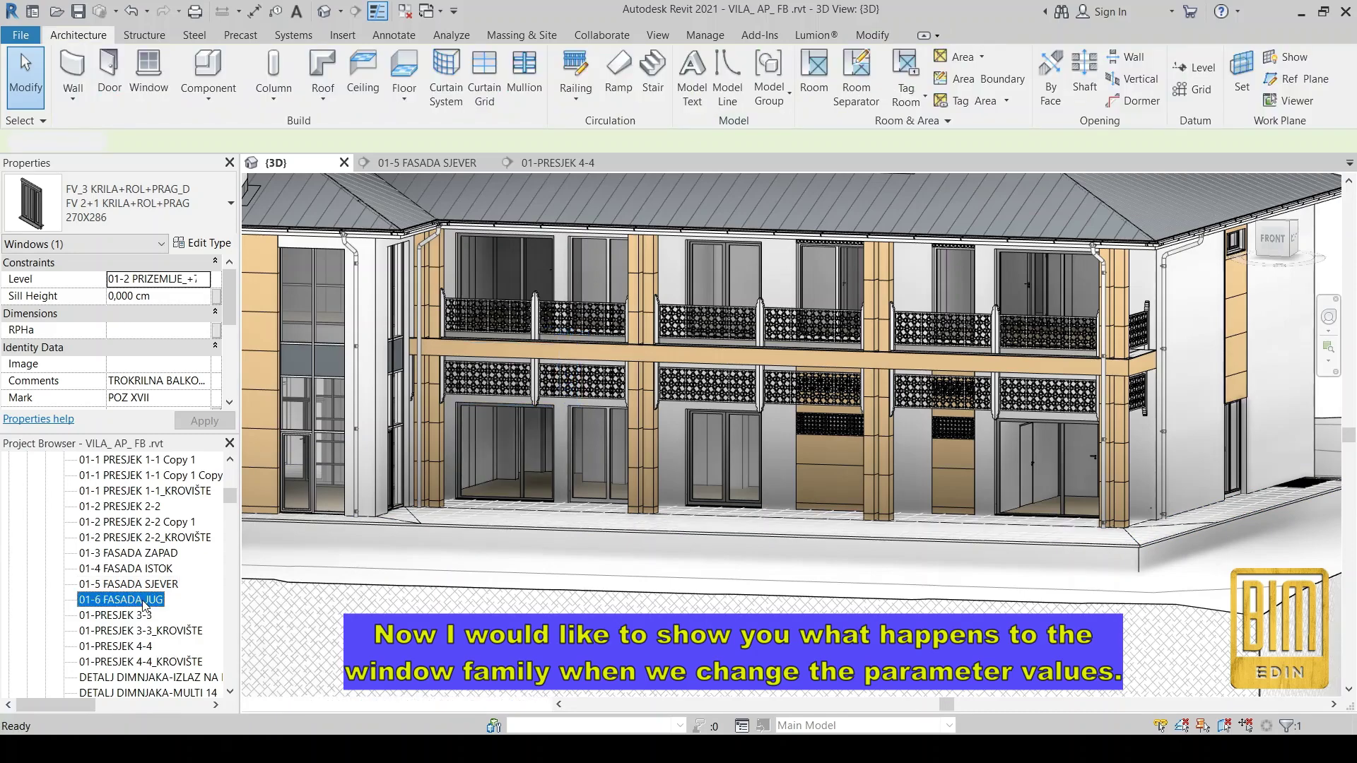
Open section 01-6 FASADA JUG alone, zoom to fit, and tile it beside the 3D view.
{"action": "double_click", "coordinate": [143, 600]}
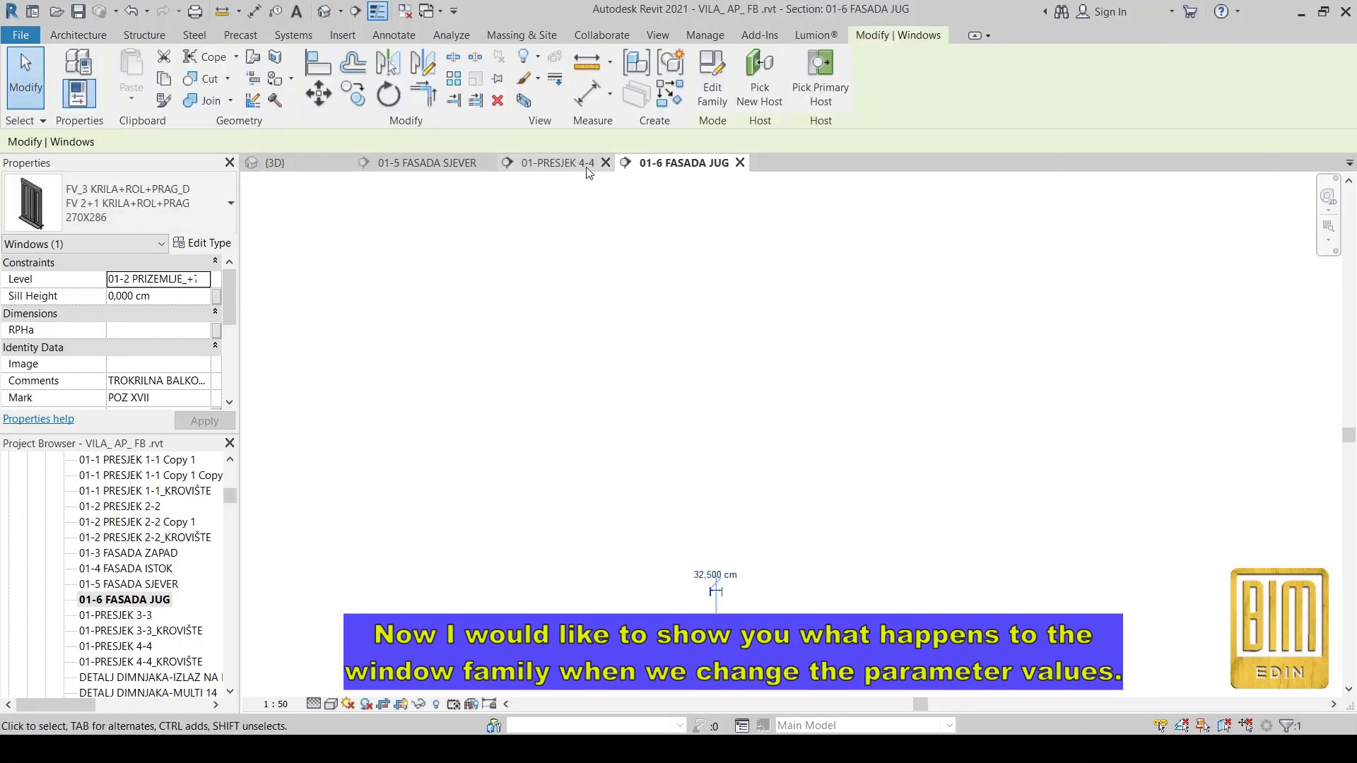
{"action": "left_click", "coordinate": [605, 163]}
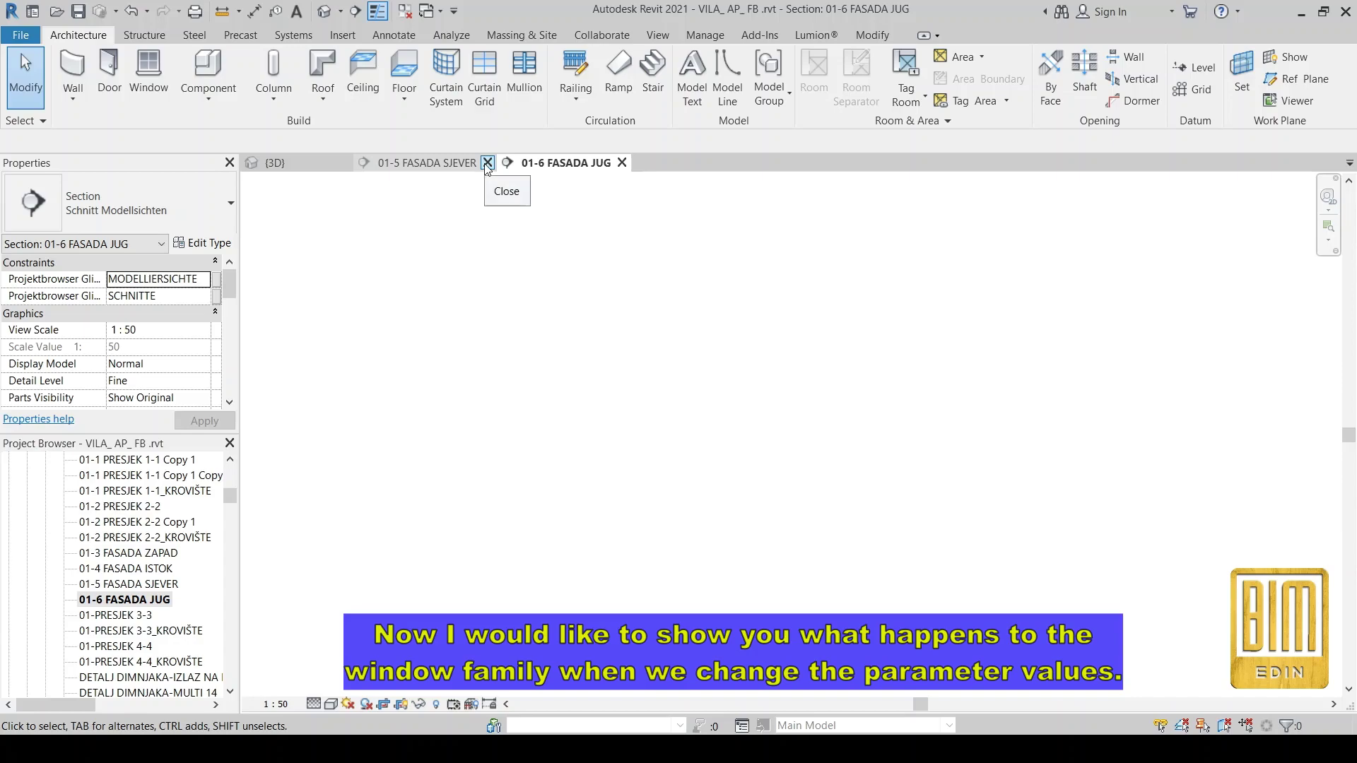
{"action": "left_click", "coordinate": [487, 164]}
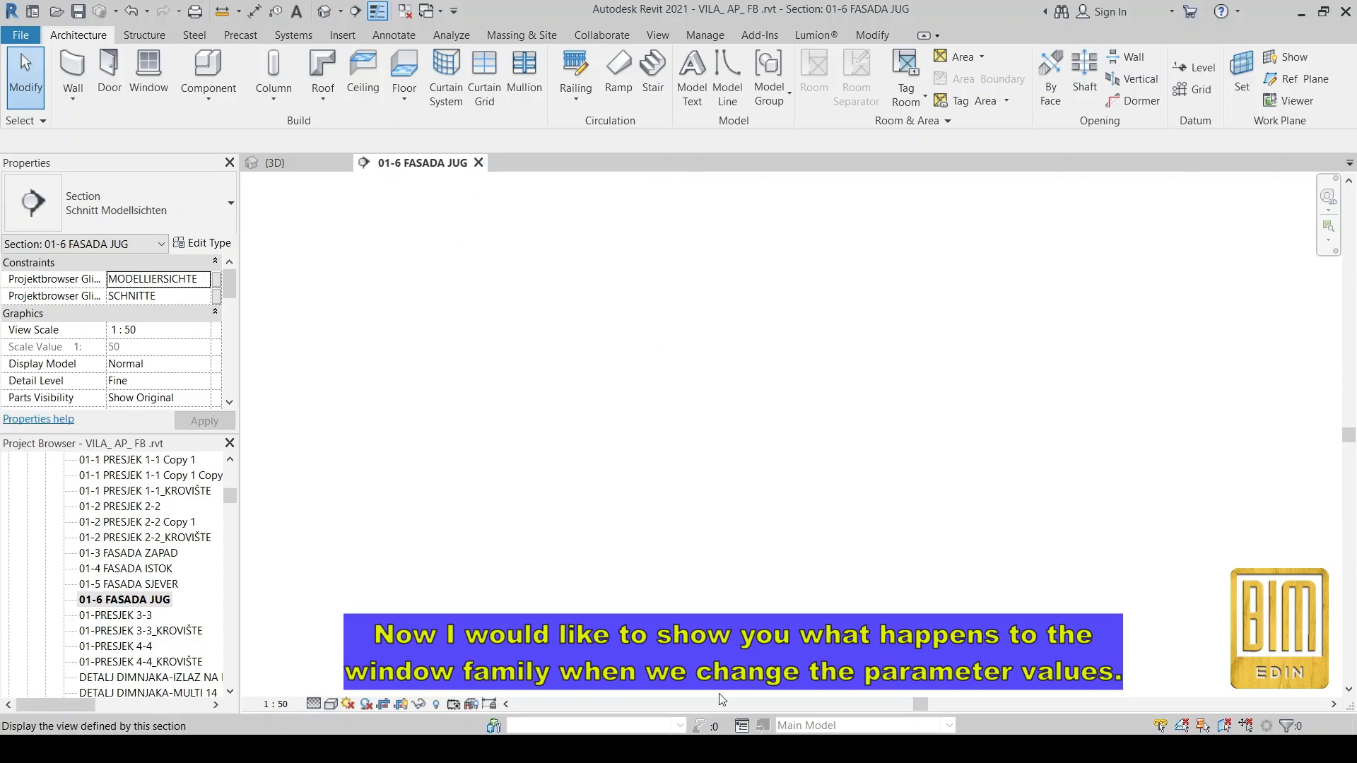
{"action": "scroll", "coordinate": [727, 611], "scroll_direction": "up", "scroll_amount": 2}
{"action": "scroll", "coordinate": [730, 607], "scroll_direction": "up", "scroll_amount": 2}
{"action": "scroll", "coordinate": [731, 606], "scroll_direction": "up", "scroll_amount": 3}
{"action": "scroll", "coordinate": [731, 606], "scroll_direction": "up", "scroll_amount": 3}
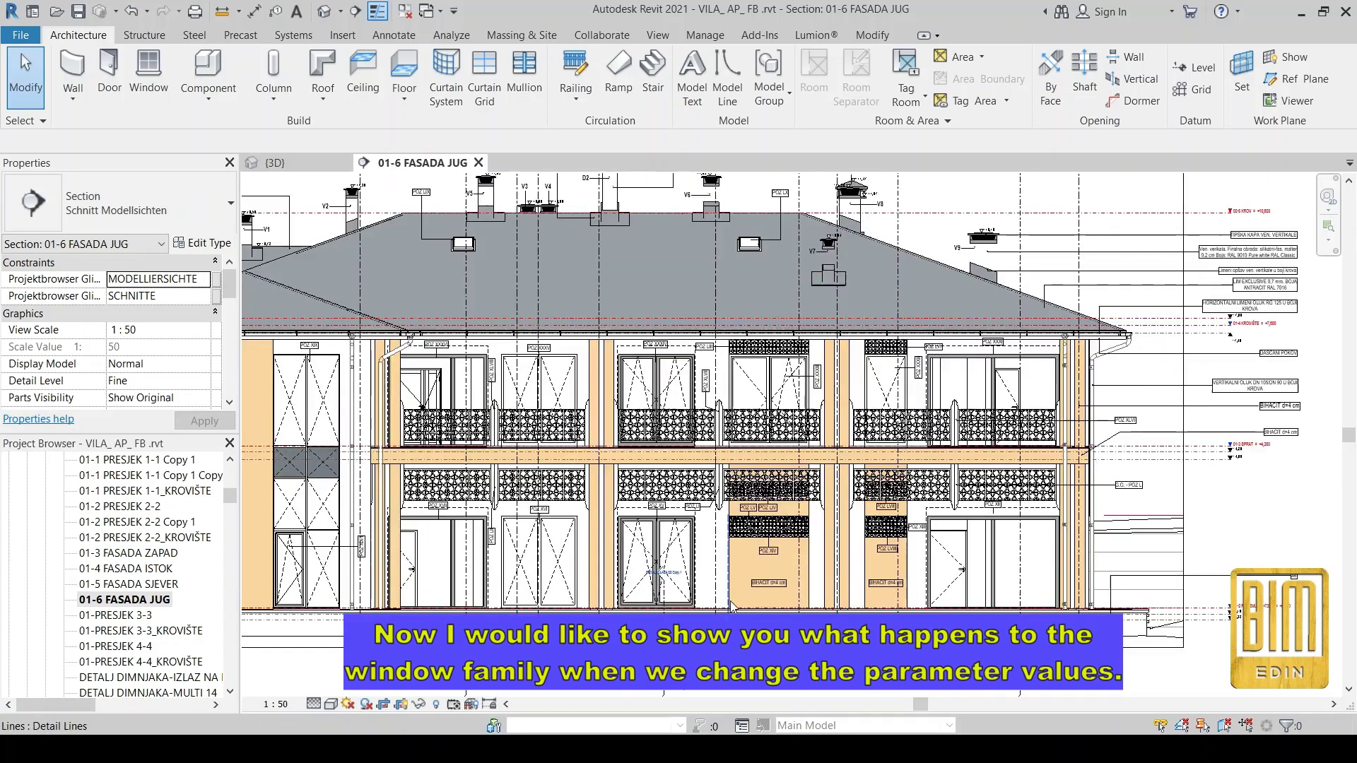
{"action": "key", "text": "z"}
{"action": "key", "text": "f"}
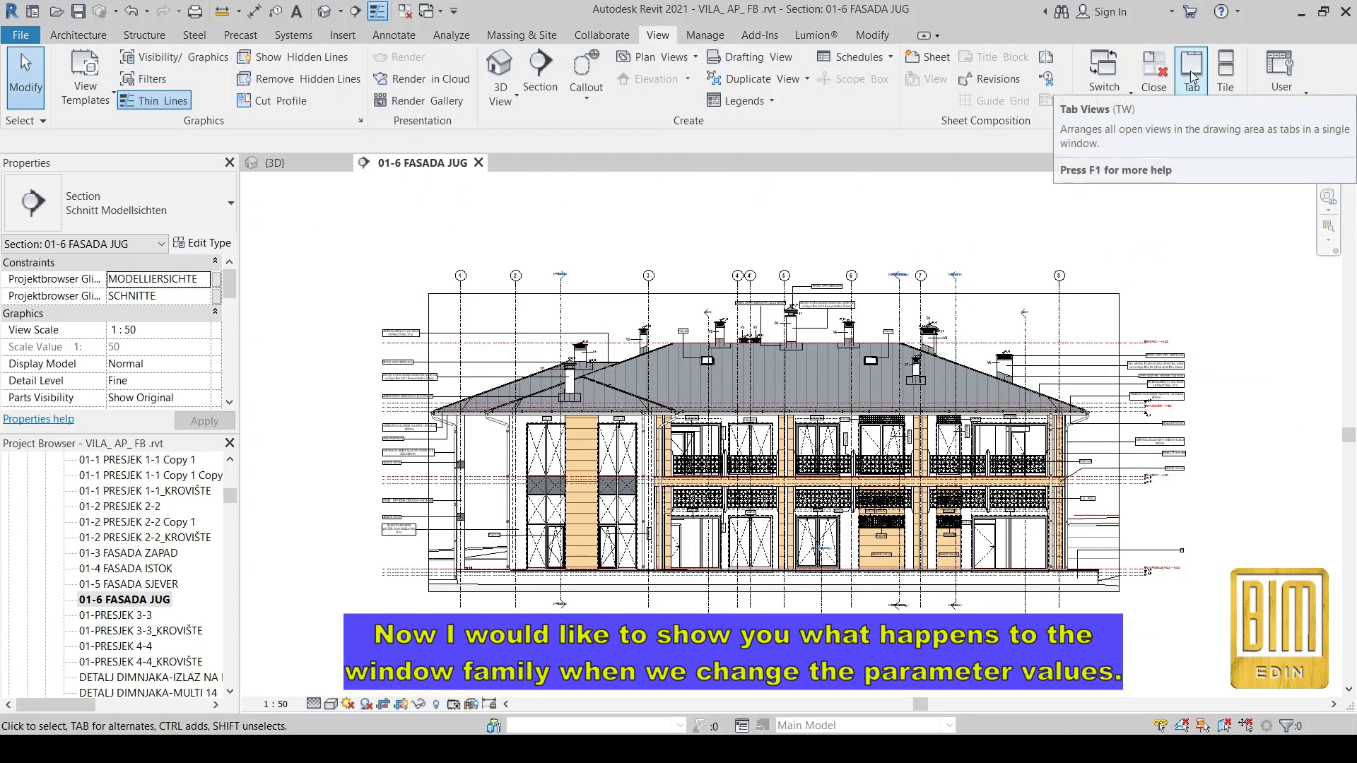
{"action": "left_click", "coordinate": [1225, 81]}
Select the ground-floor door window in 3D and open its type parameters for the VRSTA OKNA LIJEVO values.
{"action": "scroll", "coordinate": [452, 330], "scroll_direction": "down", "scroll_amount": 3}
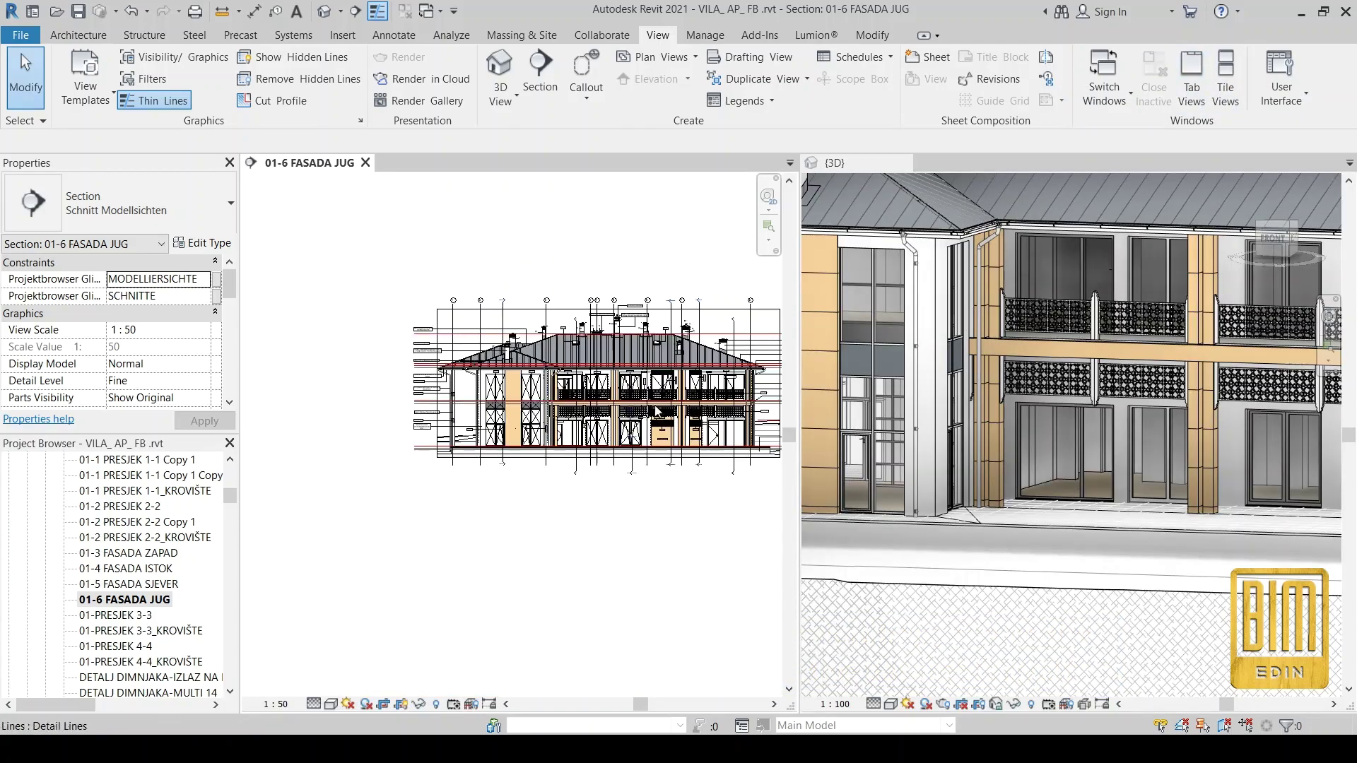
{"action": "scroll", "coordinate": [682, 424], "scroll_direction": "up", "scroll_amount": 2}
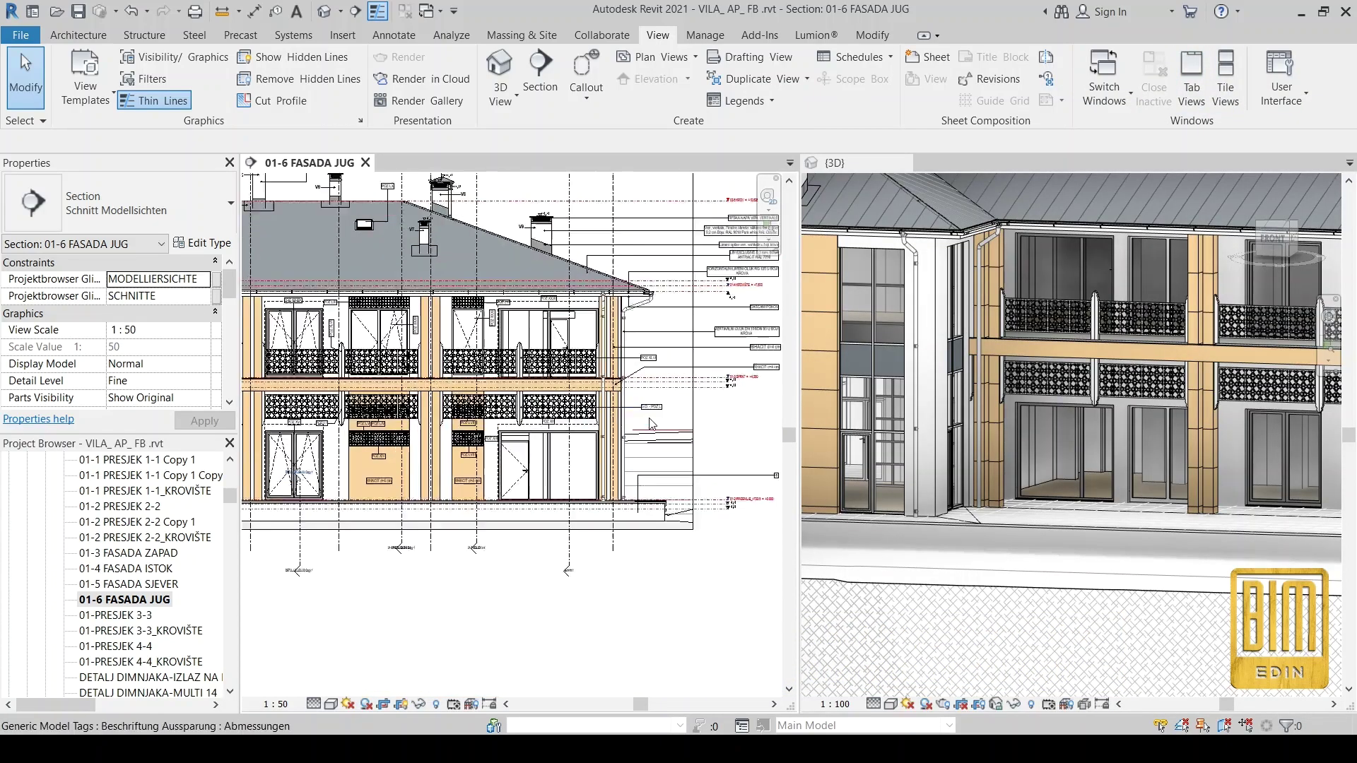
{"action": "scroll", "coordinate": [681, 424], "scroll_direction": "up", "scroll_amount": 2}
{"action": "scroll", "coordinate": [682, 424], "scroll_direction": "up", "scroll_amount": 2}
{"action": "scroll", "coordinate": [1049, 385], "scroll_direction": "down", "scroll_amount": 3}
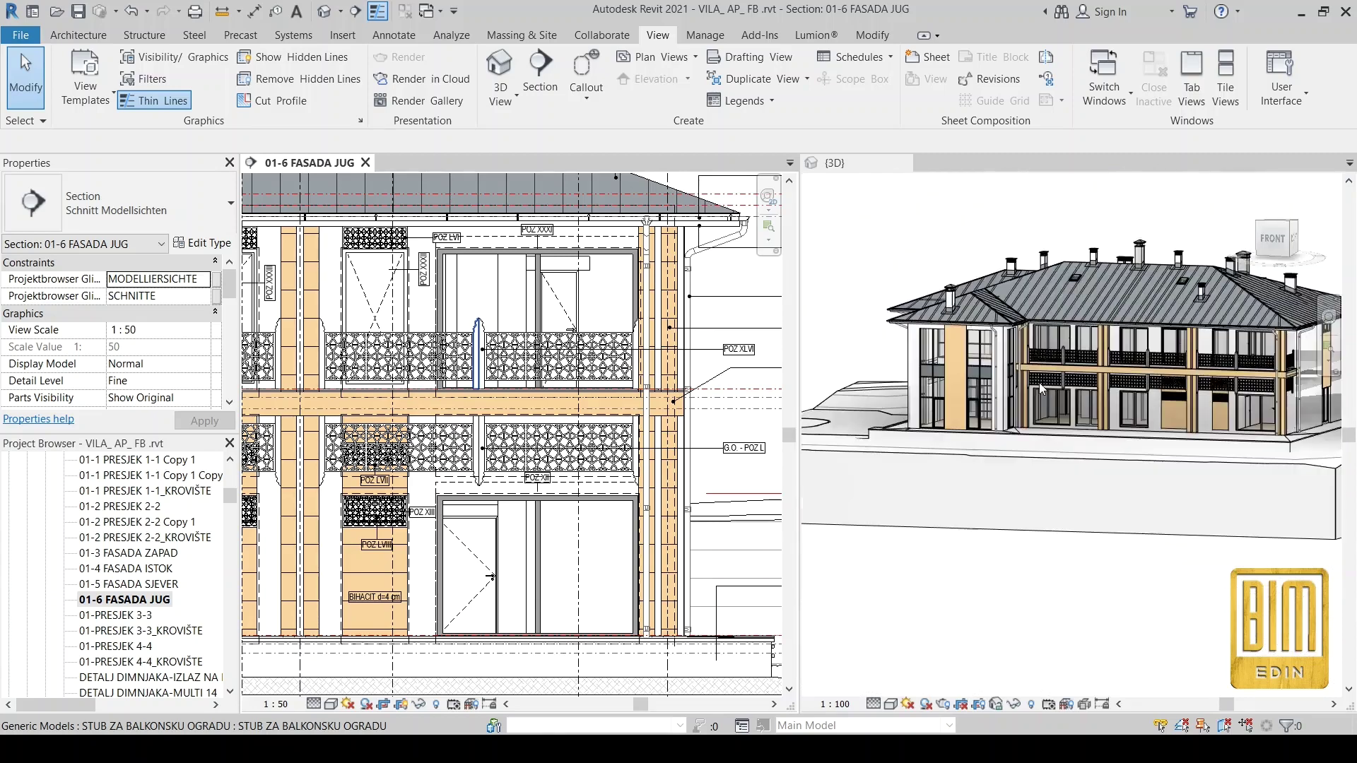
{"action": "scroll", "coordinate": [1283, 448], "scroll_direction": "up", "scroll_amount": 2}
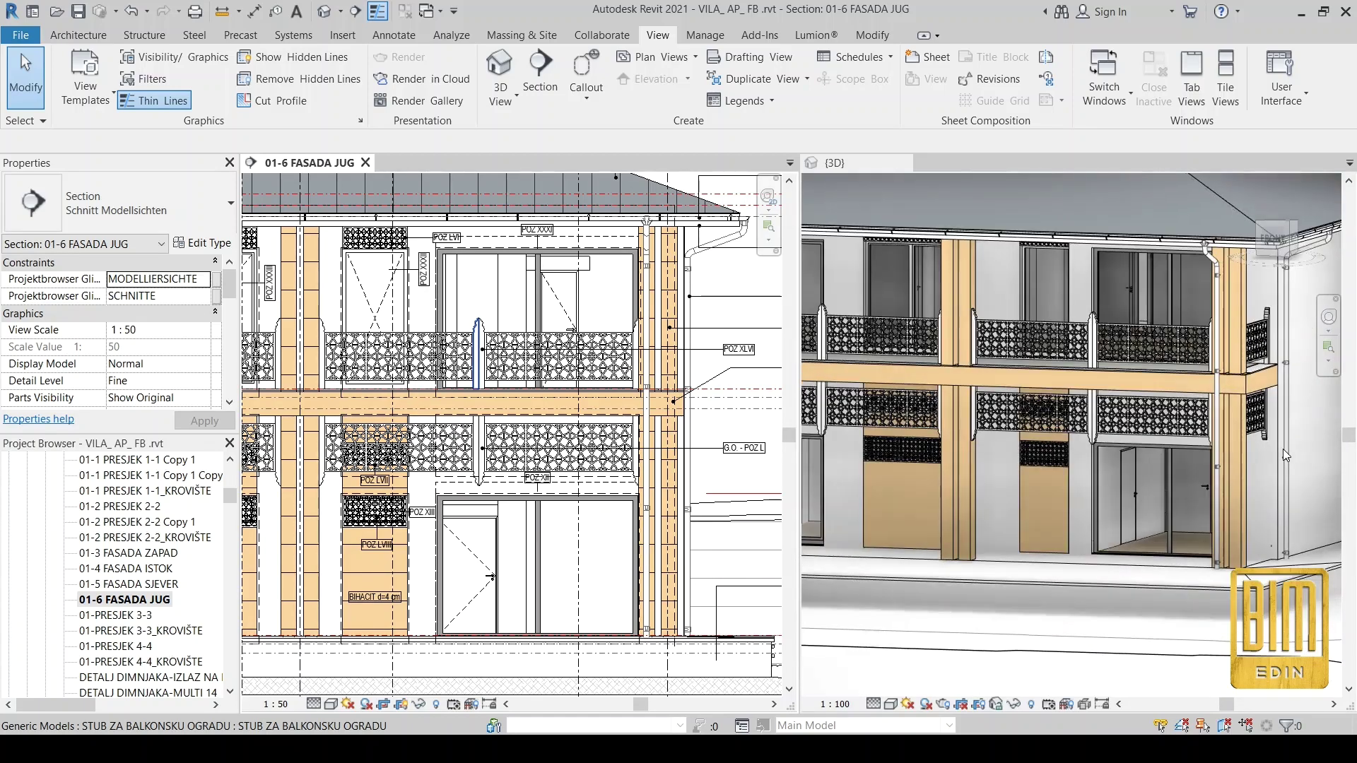
{"action": "scroll", "coordinate": [1280, 448], "scroll_direction": "up", "scroll_amount": 2}
{"action": "scroll", "coordinate": [1153, 532], "scroll_direction": "up", "scroll_amount": 2}
{"action": "scroll", "coordinate": [1151, 549], "scroll_direction": "up", "scroll_amount": 2}
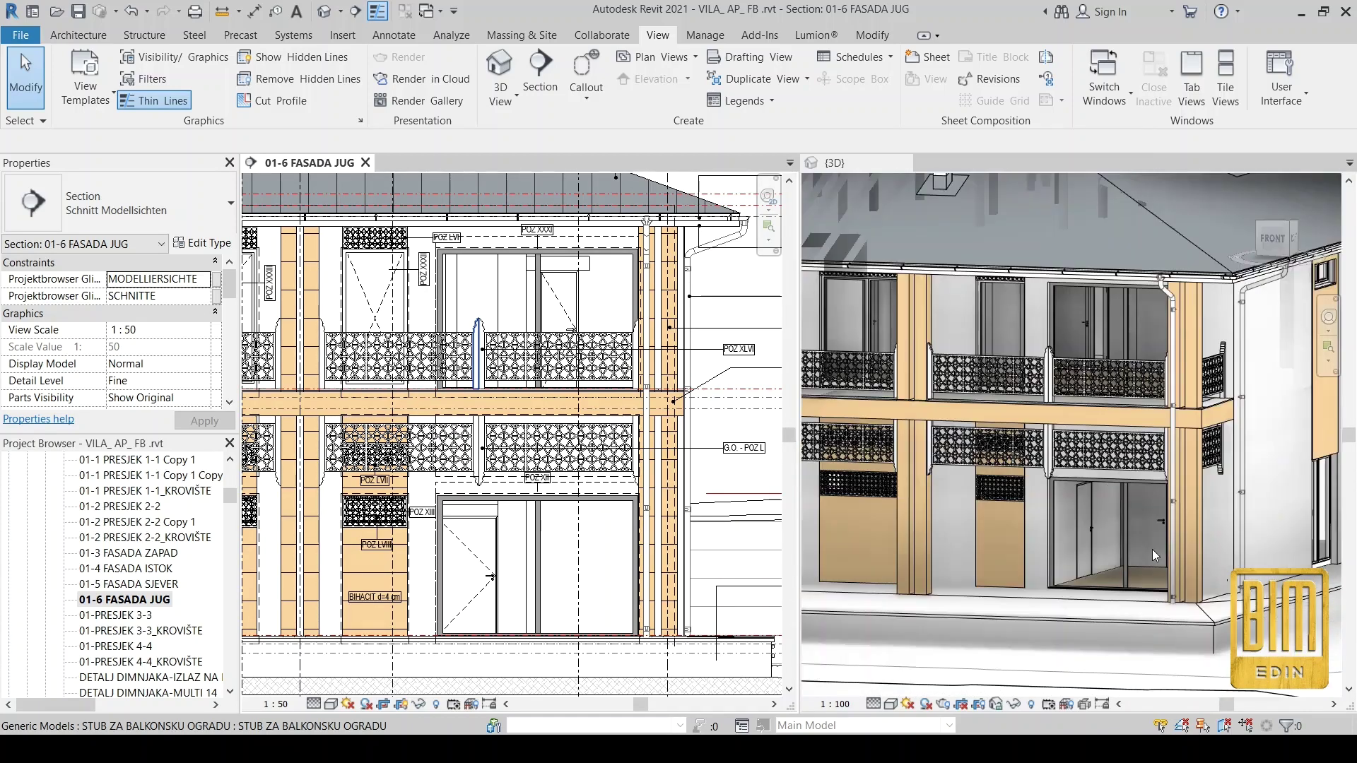
{"action": "left_click", "coordinate": [1126, 524]}
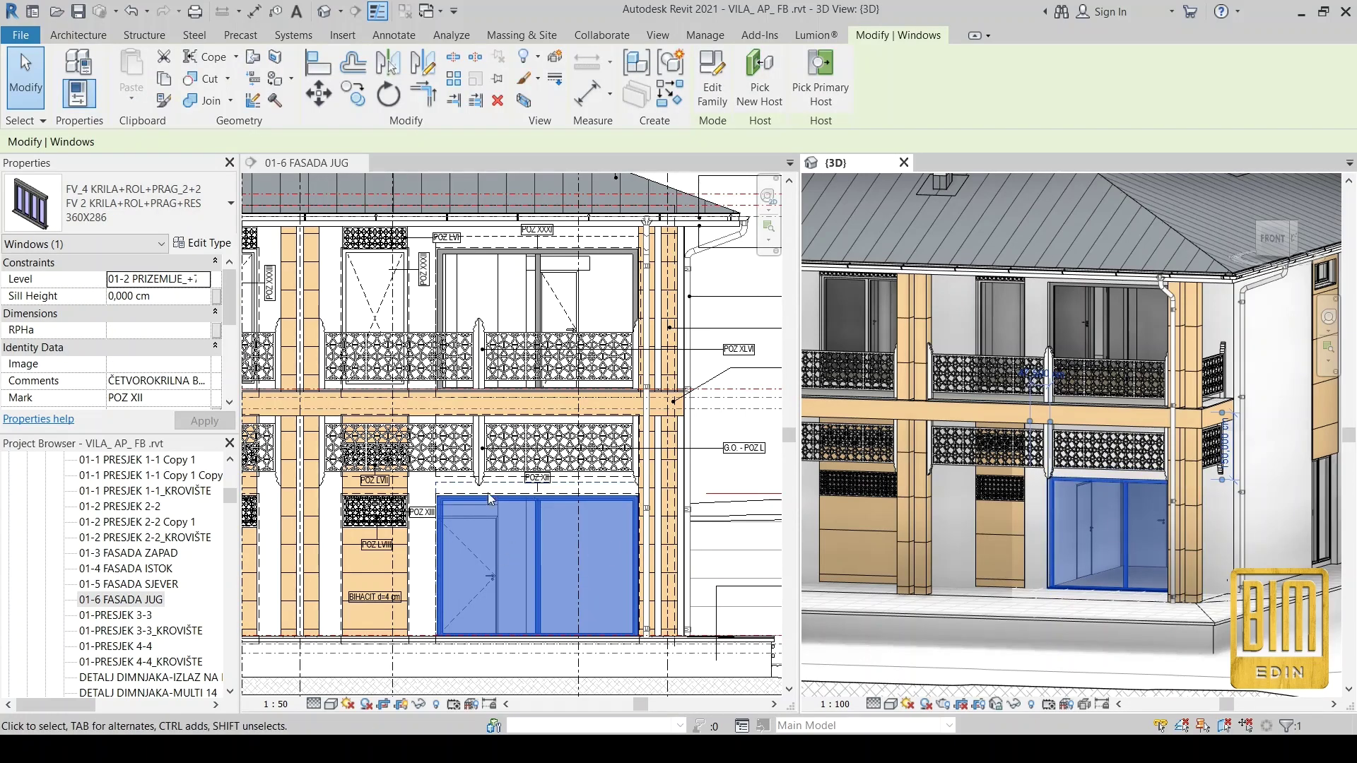
{"action": "left_click", "coordinate": [211, 243]}
{"action": "left_click_drag", "start_coordinate": [236, 108], "coordinate": [226, 99]}
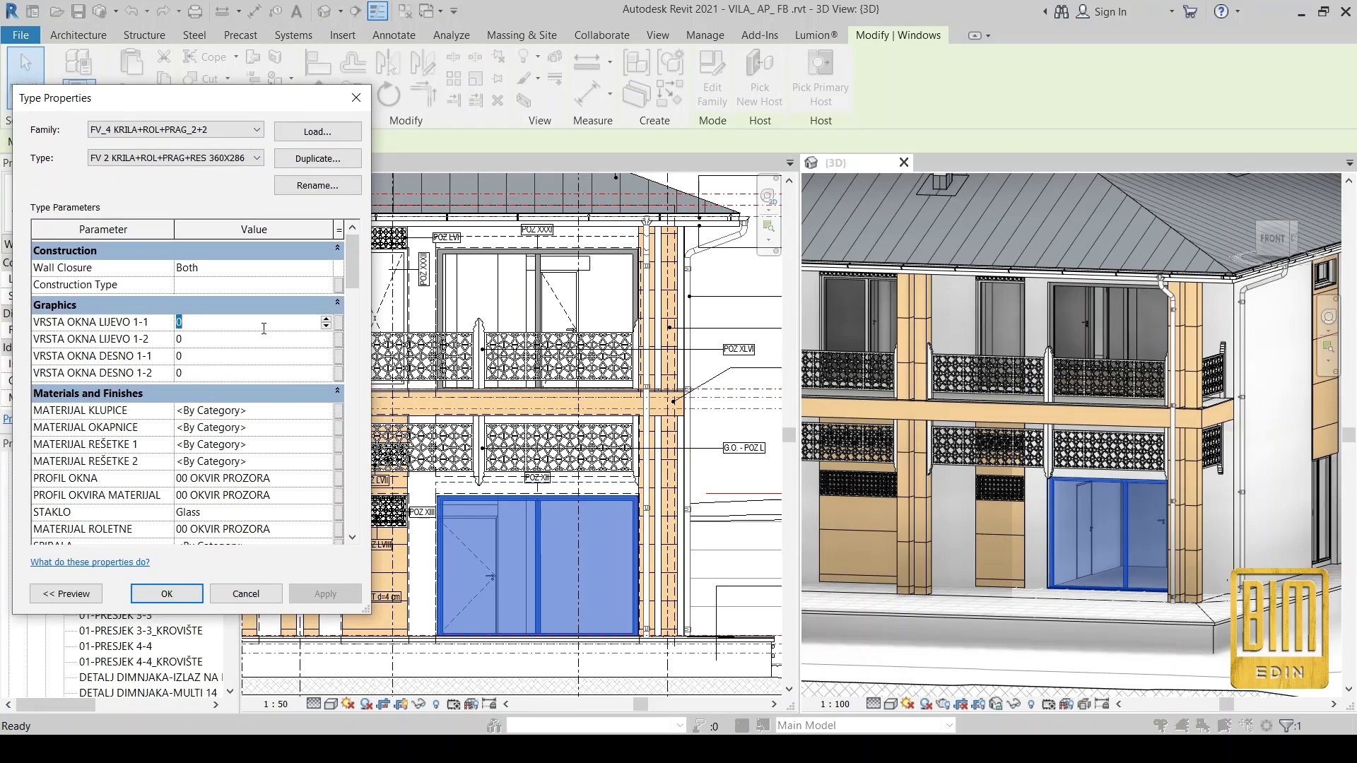
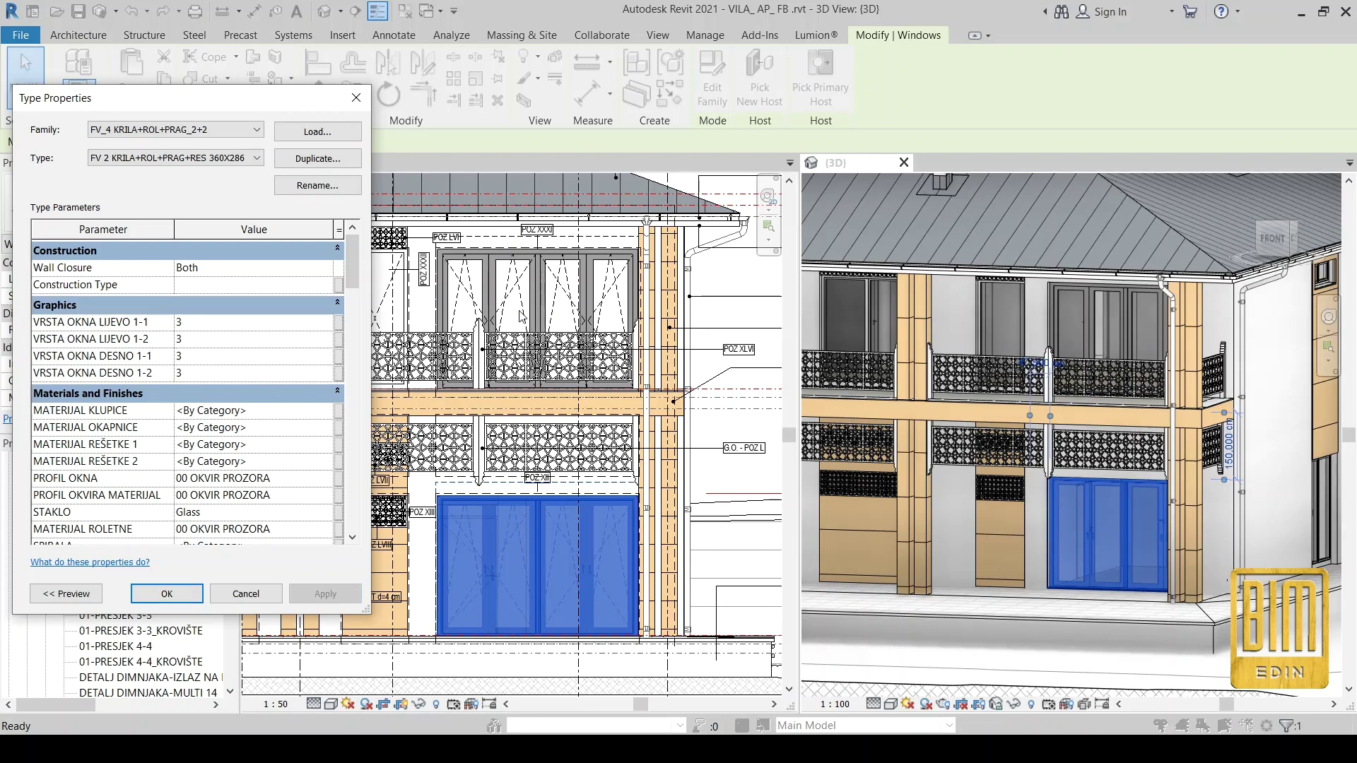
Preview the four-sash window with VRSTA OKNA LIJEVO 1-1 and 1-2 set to 1.
{"action": "left_click", "coordinate": [244, 324]}
{"action": "type", "text": "1"}
{"action": "left_click", "coordinate": [246, 340]}
{"action": "type", "text": "1"}
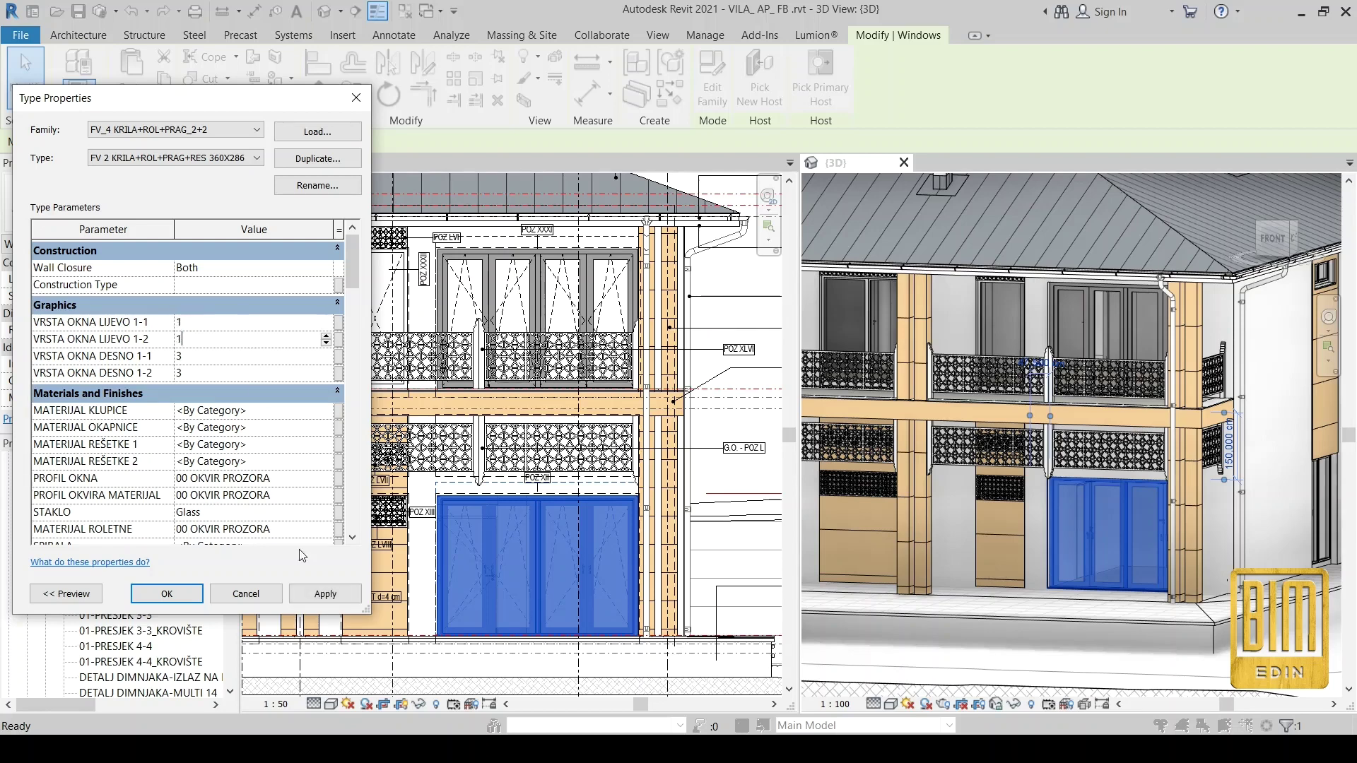
{"action": "left_click", "coordinate": [323, 593]}
Return VRSTA OKNA LIJEVO 1-1 and 1-2 to 3.
{"action": "left_click", "coordinate": [210, 356]}
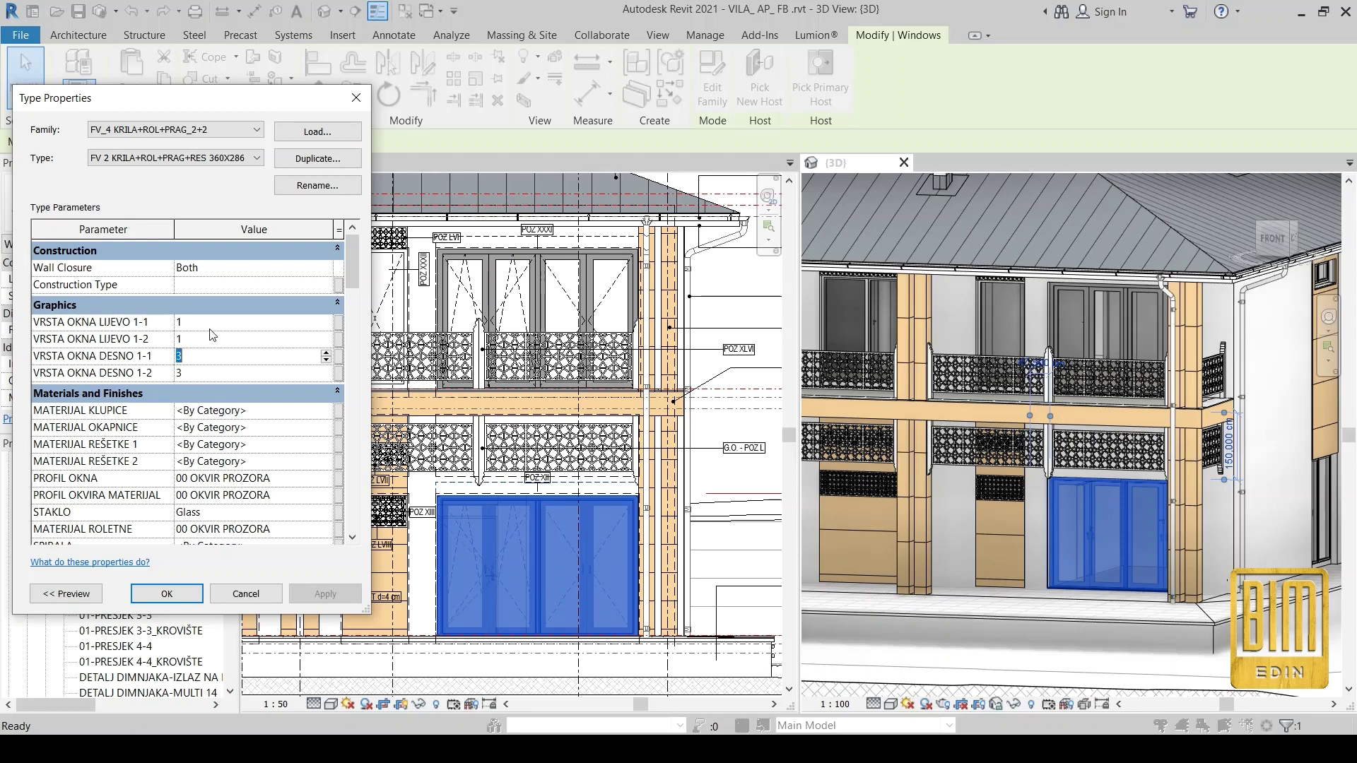
{"action": "left_click", "coordinate": [211, 323]}
{"action": "type", "text": "3"}
{"action": "left_click", "coordinate": [219, 340]}
{"action": "type", "text": "3"}
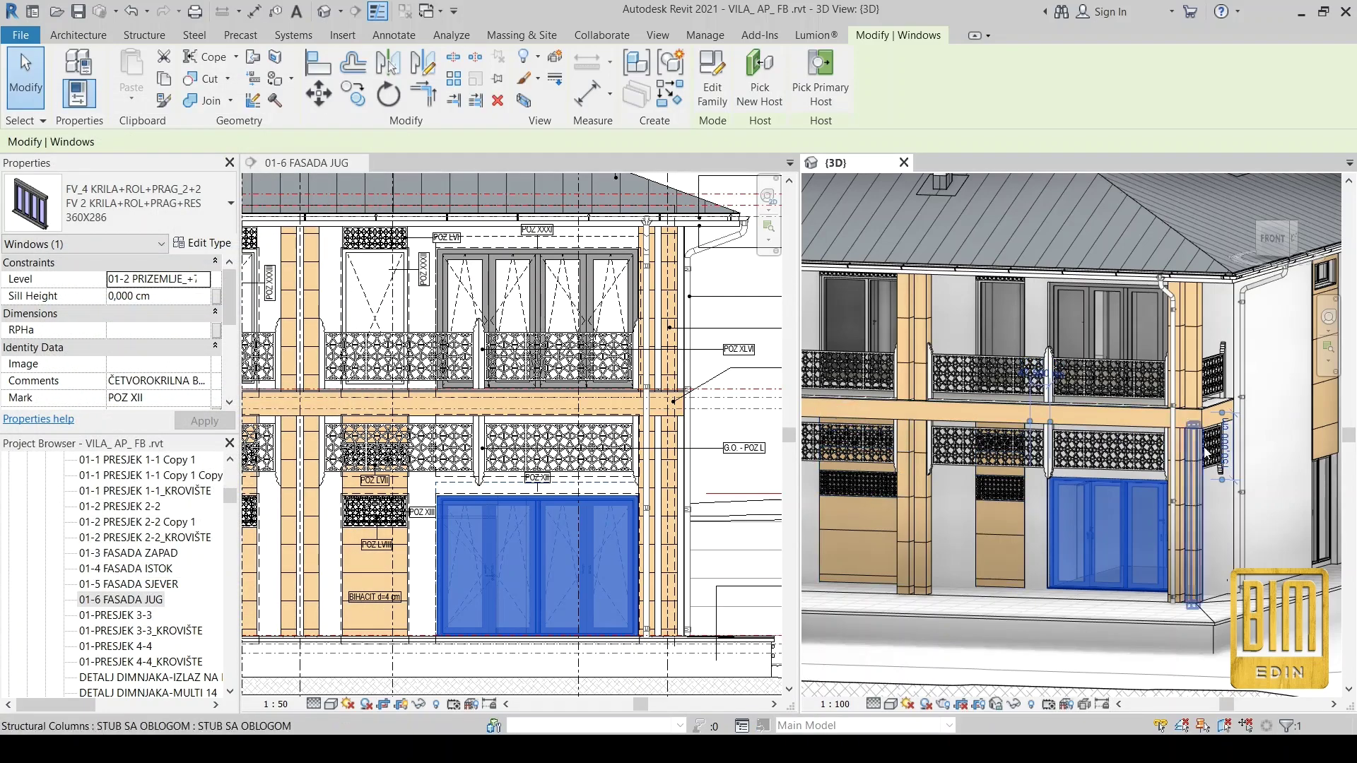
Select the ground-floor three-sash FV 2+1 door and open its type properties.
{"action": "scroll", "coordinate": [1210, 452], "scroll_direction": "down", "scroll_amount": 3}
{"action": "scroll", "coordinate": [1210, 453], "scroll_direction": "down", "scroll_amount": 3}
{"action": "scroll", "coordinate": [999, 477], "scroll_direction": "up", "scroll_amount": 5}
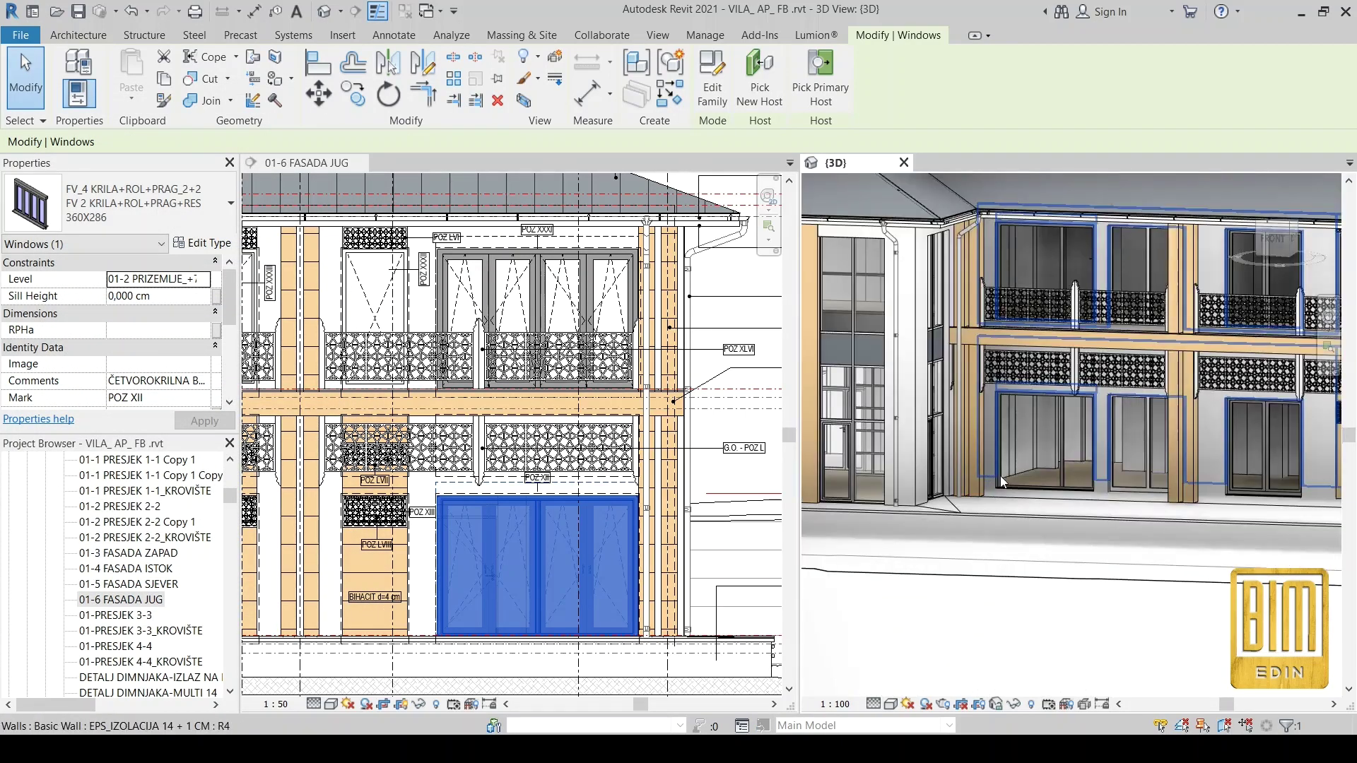
{"action": "scroll", "coordinate": [1104, 468], "scroll_direction": "up", "scroll_amount": 2}
{"action": "left_click", "coordinate": [1038, 451]}
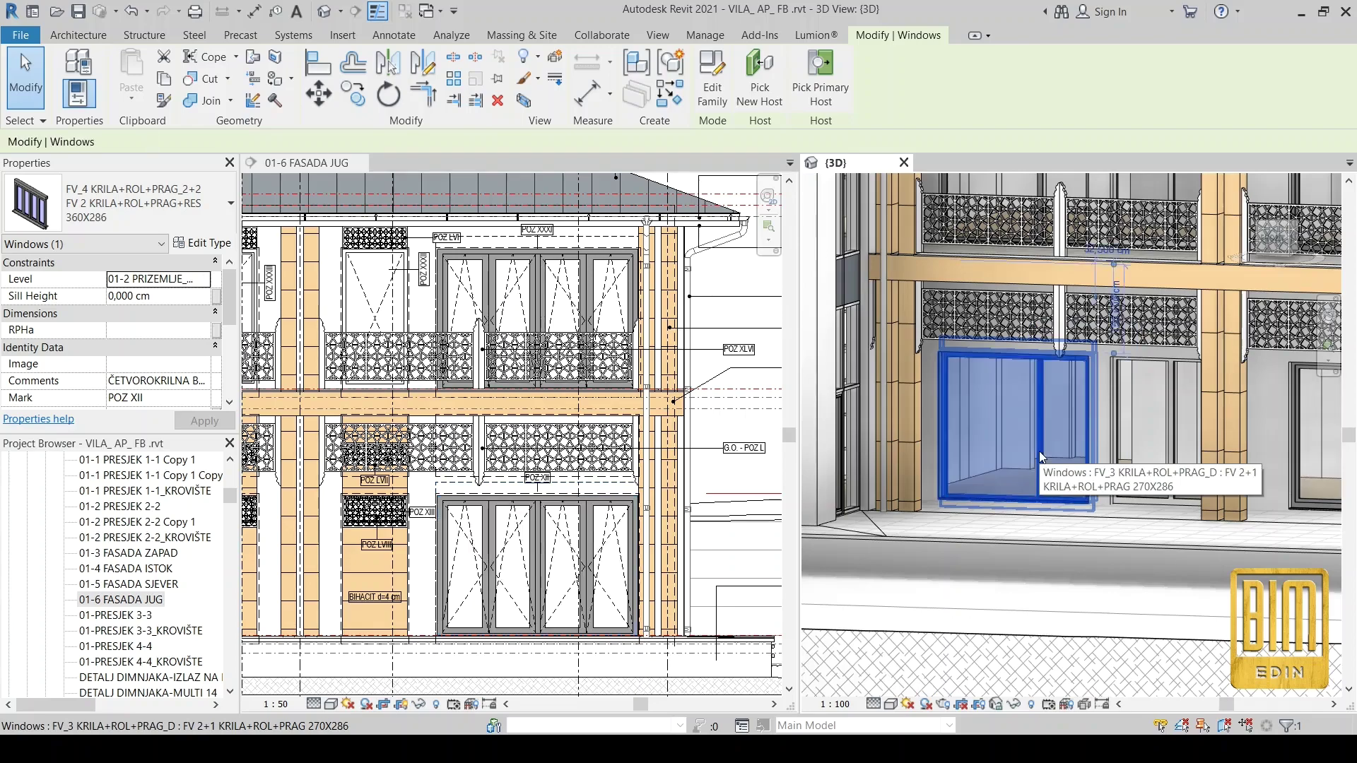
{"action": "scroll", "coordinate": [629, 475], "scroll_direction": "down", "scroll_amount": 3}
{"action": "scroll", "coordinate": [629, 475], "scroll_direction": "down", "scroll_amount": 2}
{"action": "scroll", "coordinate": [424, 502], "scroll_direction": "up", "scroll_amount": 3}
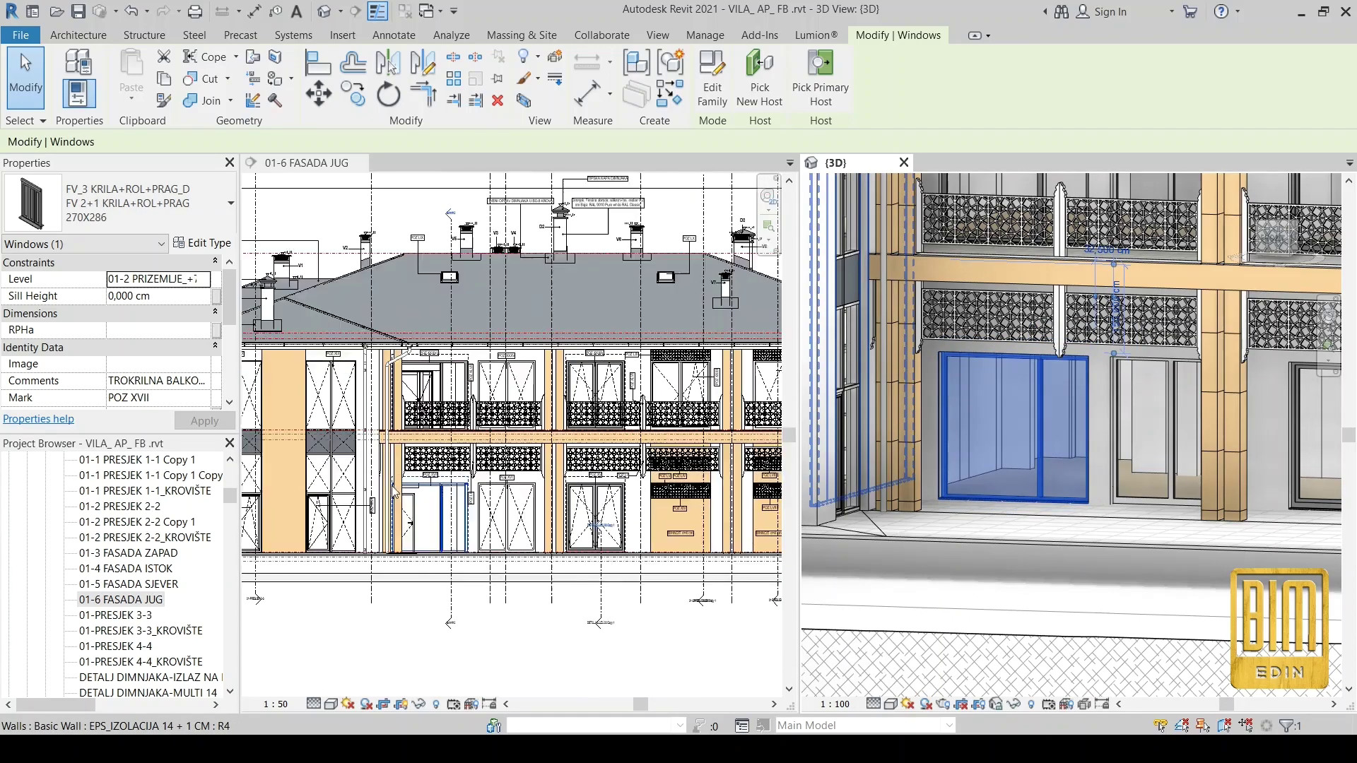
{"action": "scroll", "coordinate": [333, 519], "scroll_direction": "up", "scroll_amount": 3}
{"action": "scroll", "coordinate": [330, 523], "scroll_direction": "up", "scroll_amount": 1}
{"action": "scroll", "coordinate": [410, 547], "scroll_direction": "up", "scroll_amount": 1}
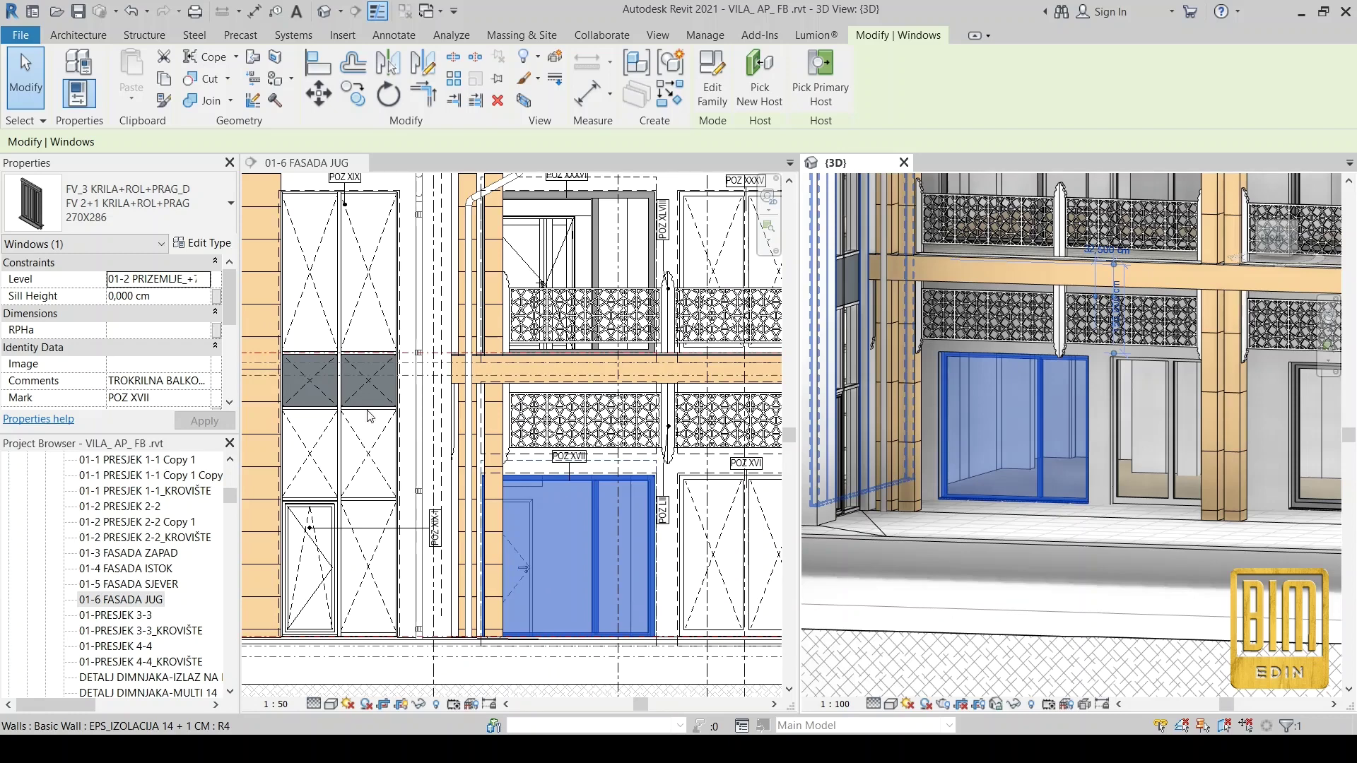
{"action": "left_click", "coordinate": [203, 243]}
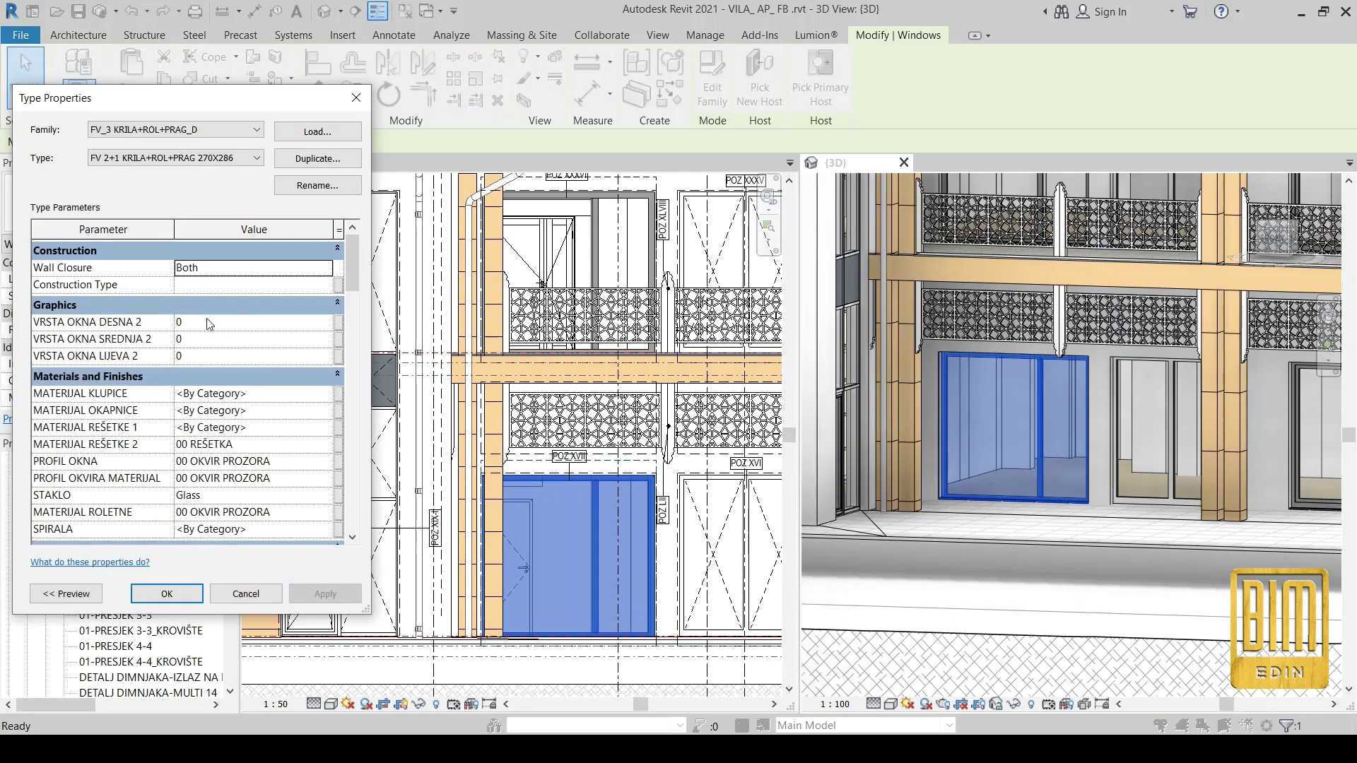
Raise VRSTA OKNA DESNA 2, SREDNJA 2 and LIJEVA 2 to 2 and apply.
{"action": "left_click", "coordinate": [327, 320]}
{"action": "type", "text": "1"}
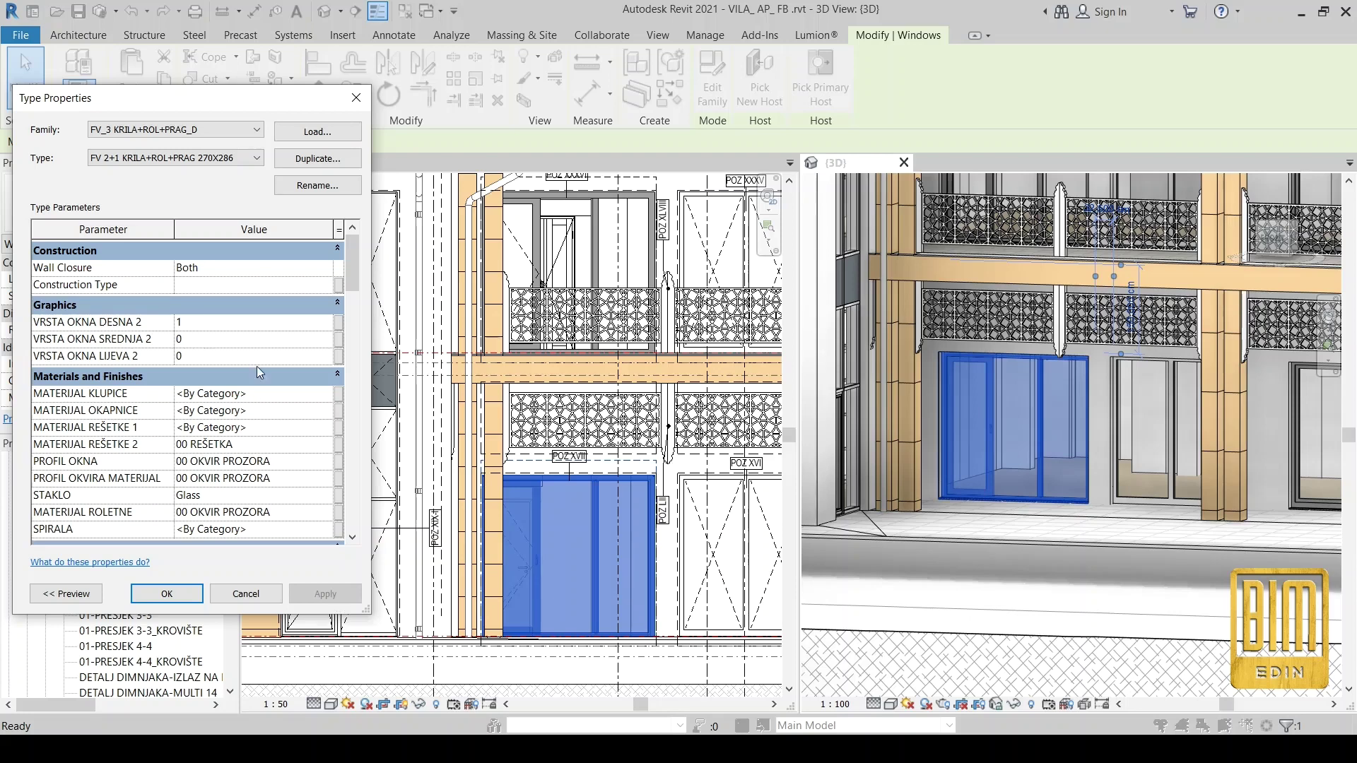
{"action": "left_click", "coordinate": [252, 339]}
{"action": "type", "text": "1"}
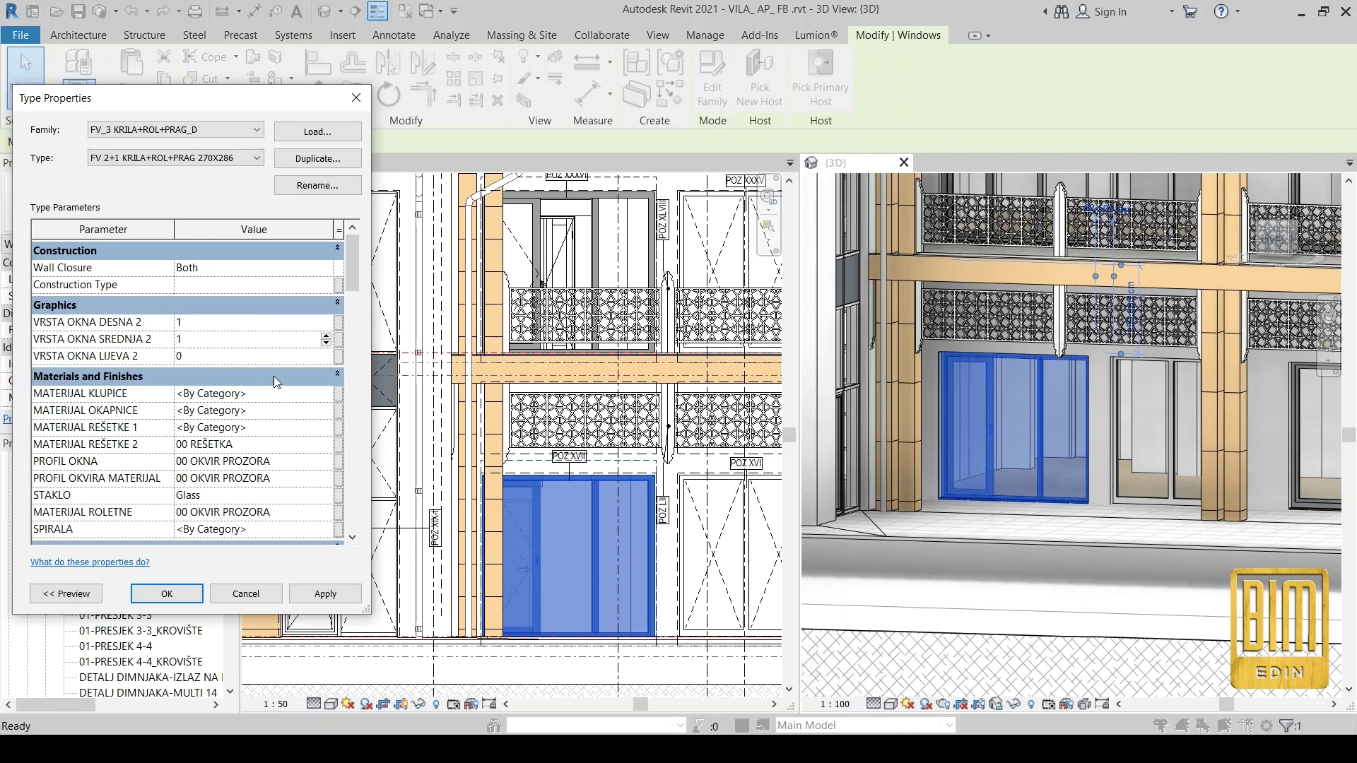
{"action": "left_click", "coordinate": [246, 357]}
{"action": "type", "text": "1"}
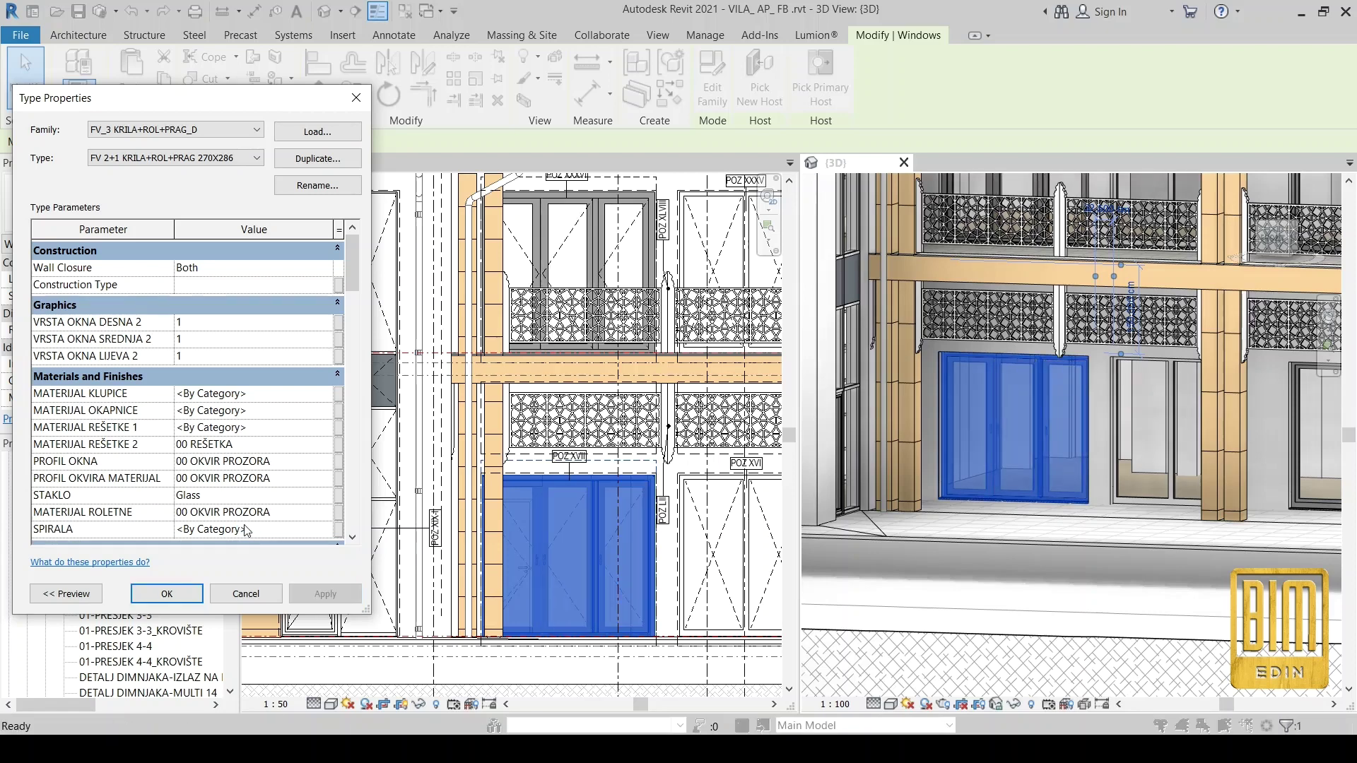
{"action": "left_click", "coordinate": [325, 325]}
{"action": "left_click", "coordinate": [325, 319]}
{"action": "left_click", "coordinate": [327, 342]}
{"action": "left_click", "coordinate": [325, 336]}
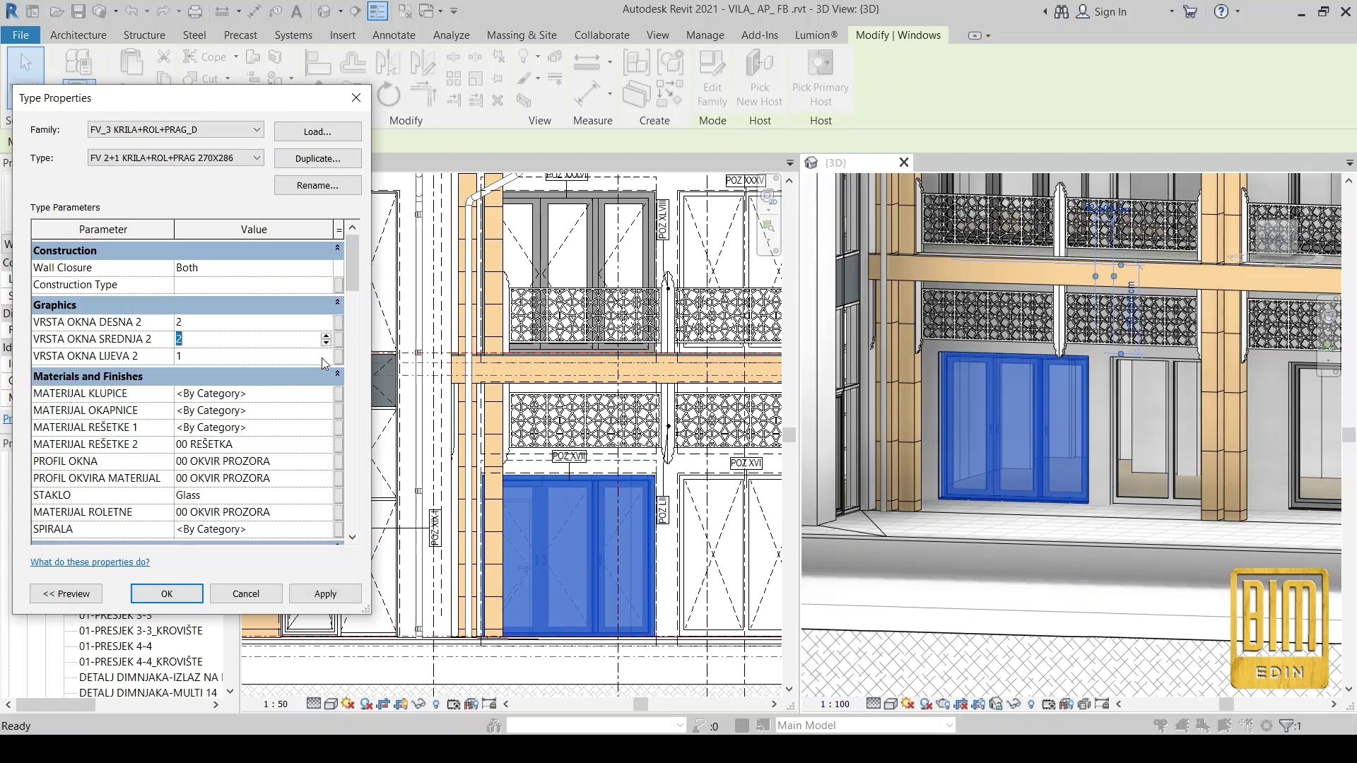
{"action": "left_click", "coordinate": [328, 356]}
{"action": "left_click", "coordinate": [326, 352]}
{"action": "left_click", "coordinate": [326, 590]}
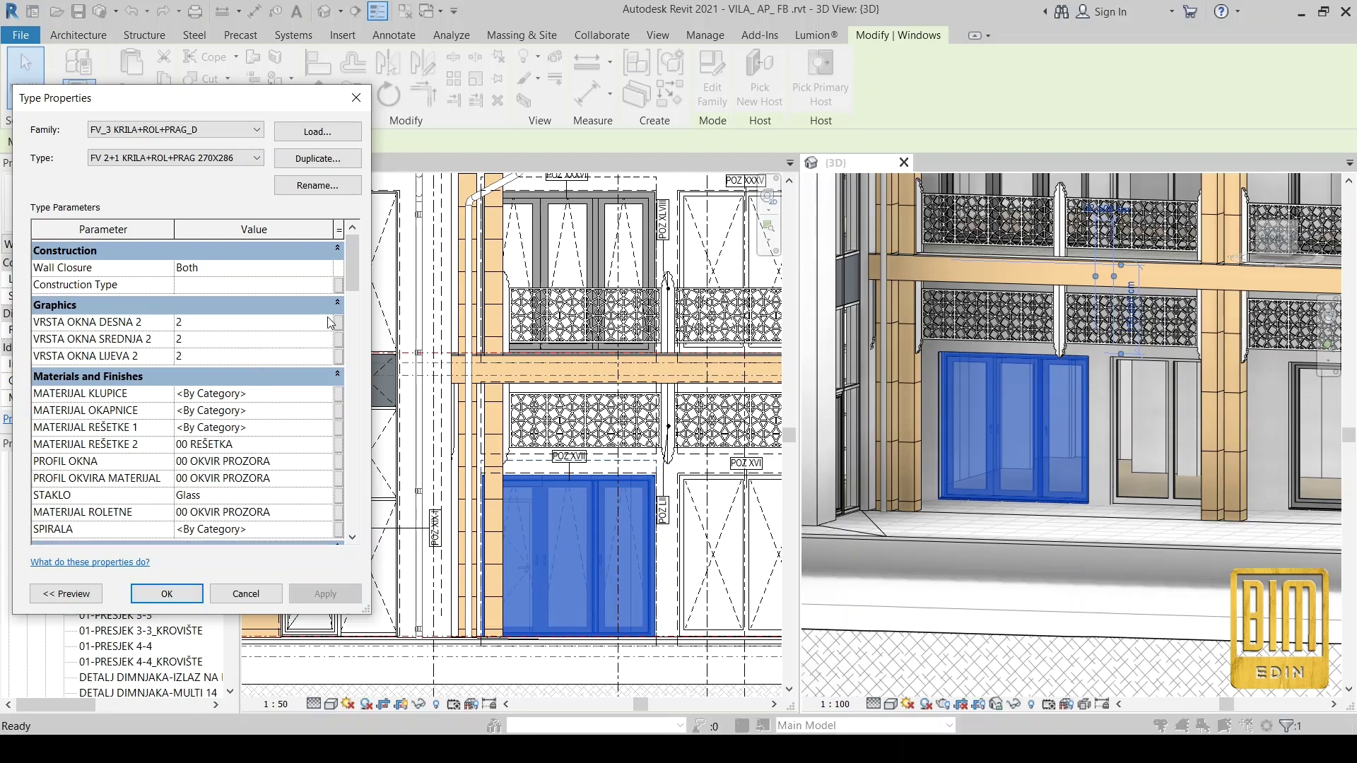
Set SREDNJA 2 and LIJEVA 2 to 3, then LIJEVA 2 to 4, and confirm.
{"action": "left_click", "coordinate": [285, 341]}
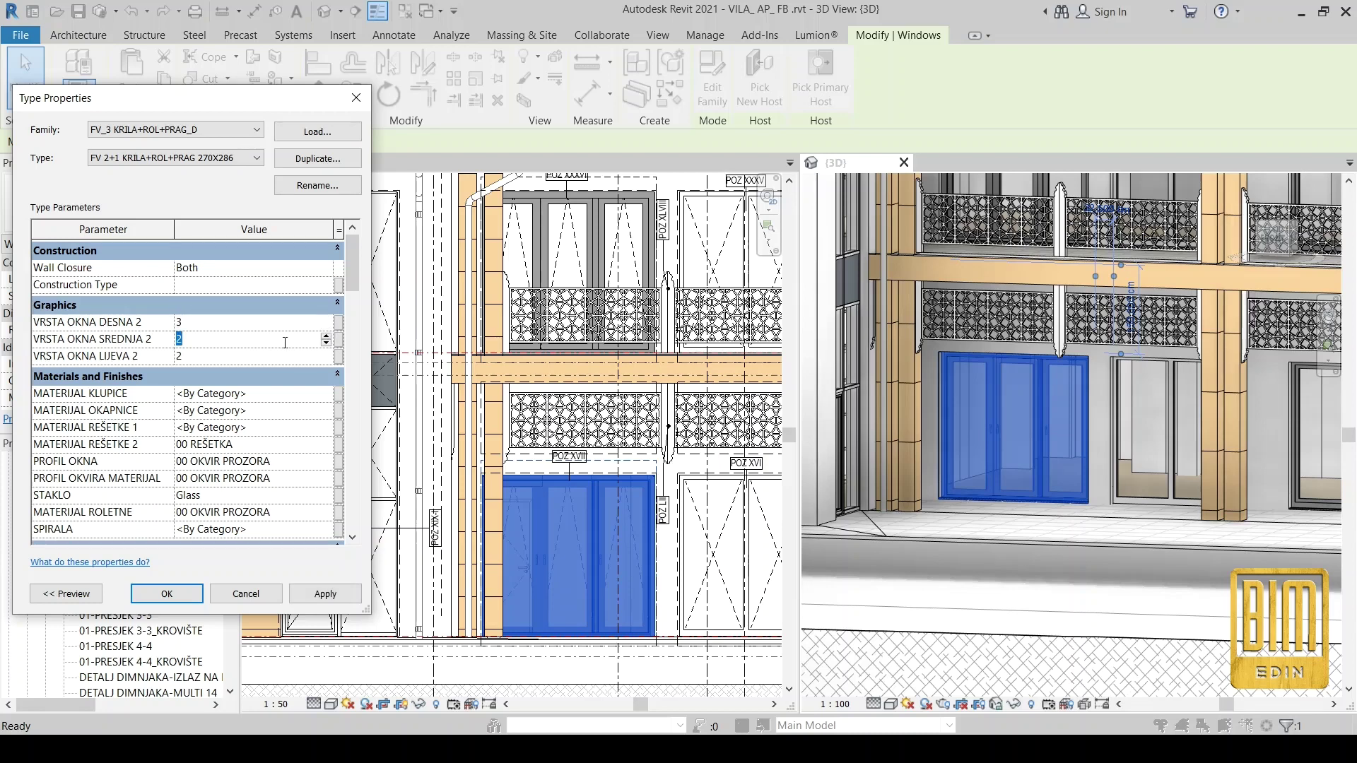
{"action": "left_click", "coordinate": [281, 358]}
{"action": "type", "text": "3"}
{"action": "left_click", "coordinate": [313, 603]}
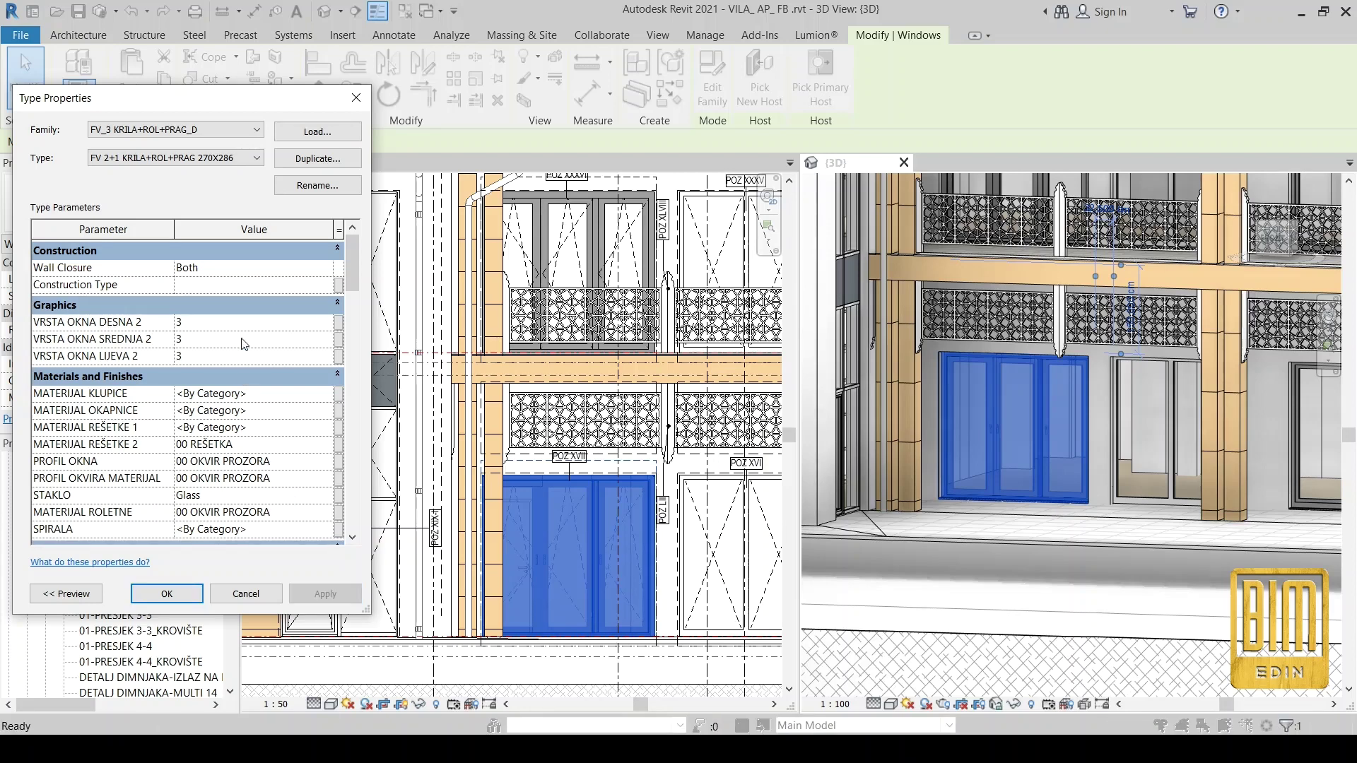
{"action": "left_click", "coordinate": [236, 356]}
{"action": "type", "text": "4"}
{"action": "left_click", "coordinate": [325, 593]}
{"action": "left_click", "coordinate": [190, 599]}
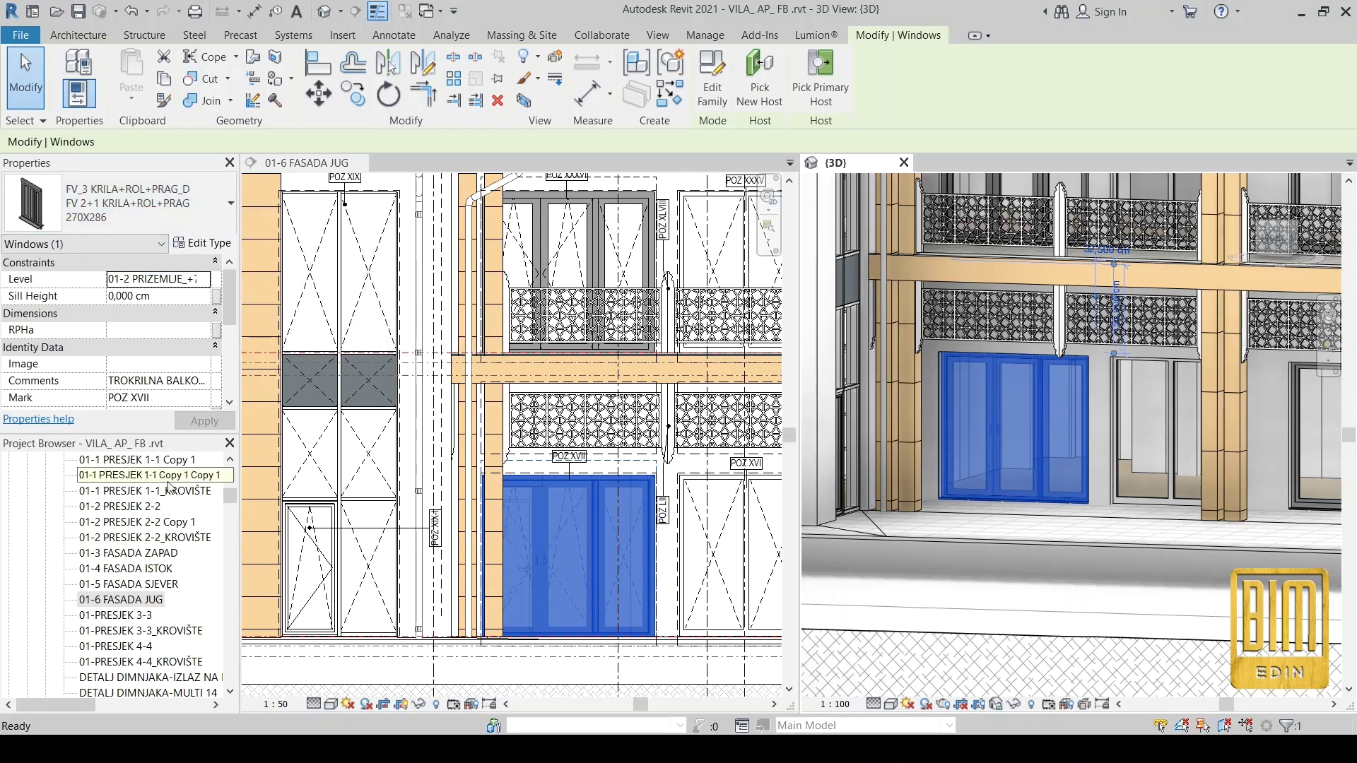
Clear the door selection and collapse the Sections and 3D Views groups.
{"action": "scroll", "coordinate": [169, 491], "scroll_direction": "down", "scroll_amount": 5}
{"action": "scroll", "coordinate": [168, 516], "scroll_direction": "down", "scroll_amount": 5}
{"action": "scroll", "coordinate": [167, 545], "scroll_direction": "down", "scroll_amount": 5}
{"action": "scroll", "coordinate": [164, 568], "scroll_direction": "down", "scroll_amount": 5}
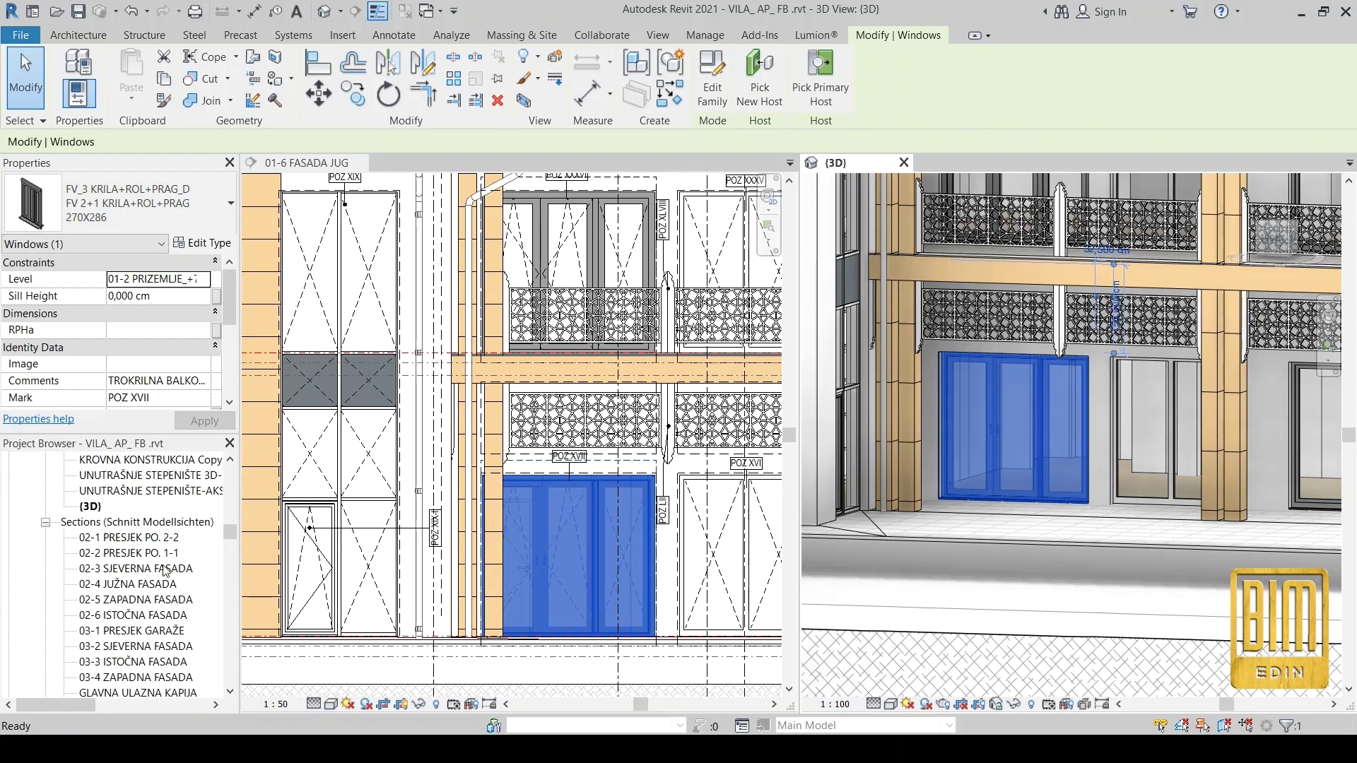
{"action": "key", "text": "Escape"}
{"action": "left_click", "coordinate": [45, 522]}
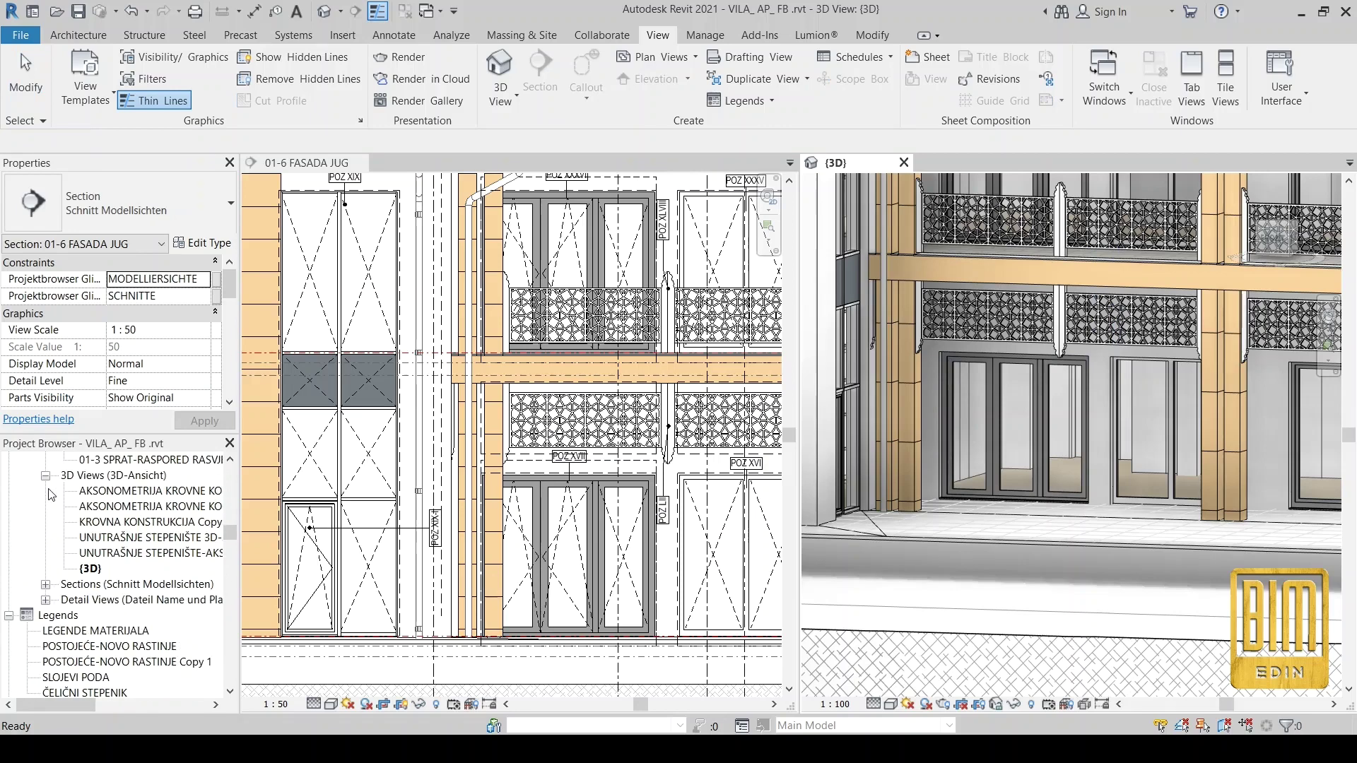
{"action": "left_click", "coordinate": [47, 478]}
Start a new legend from the Legends group, naming it Windows.
{"action": "scroll", "coordinate": [54, 548], "scroll_direction": "down", "scroll_amount": 1}
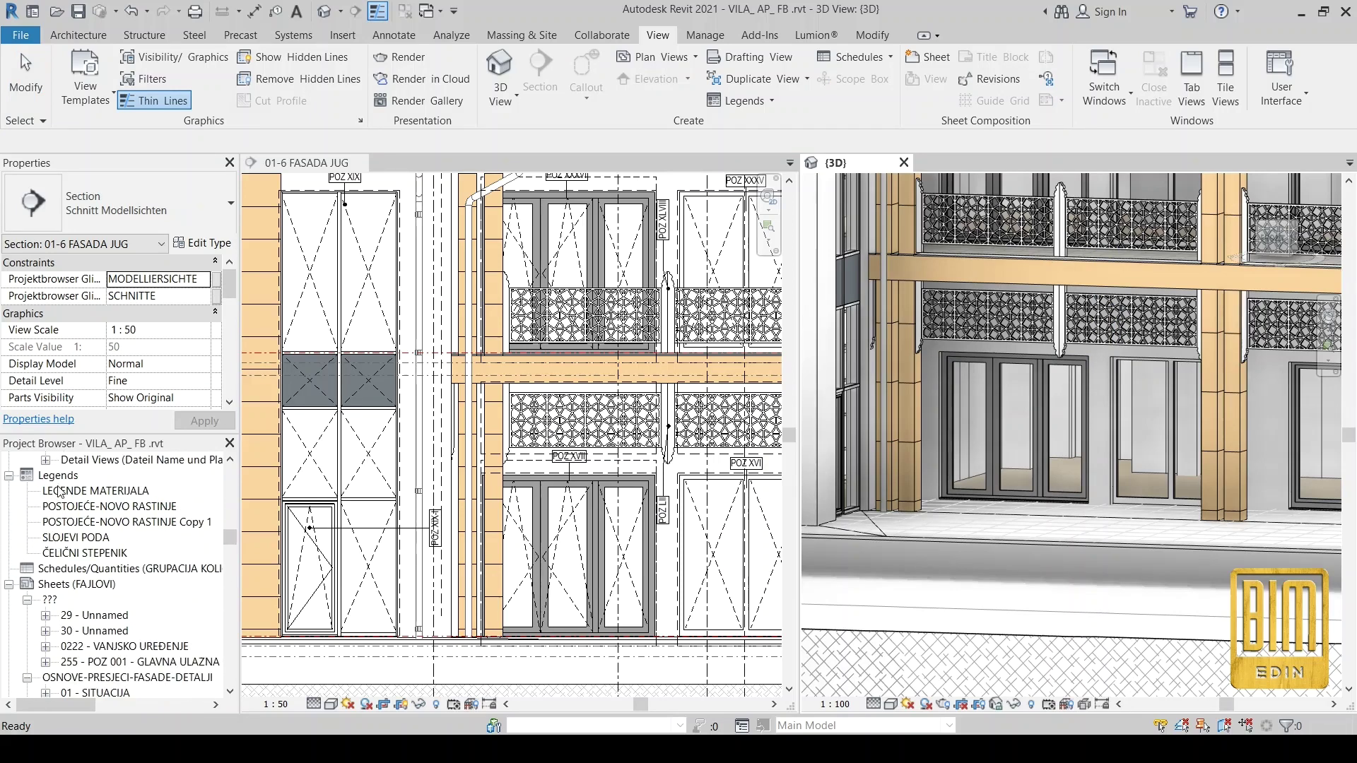
{"action": "right_click", "coordinate": [62, 478]}
{"action": "left_click", "coordinate": [89, 495]}
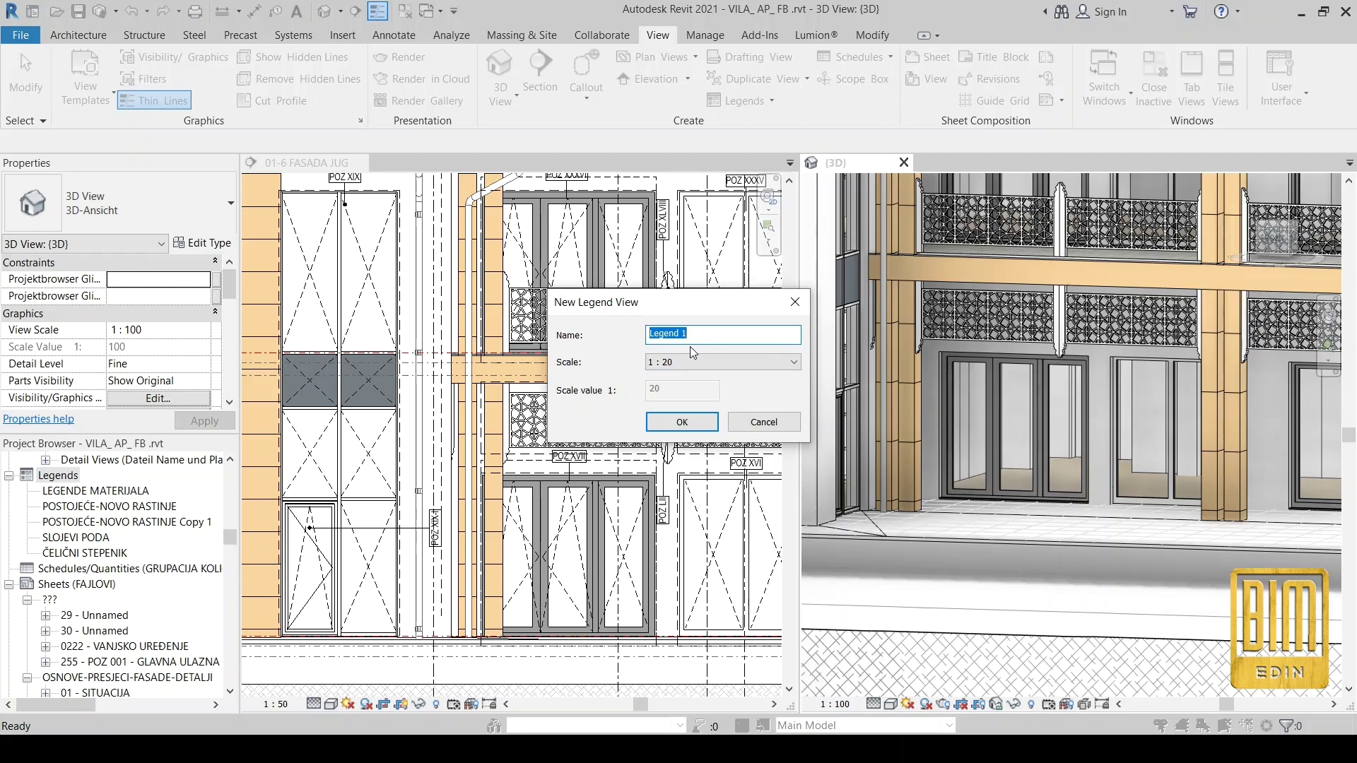
{"action": "type", "text": "windo"}
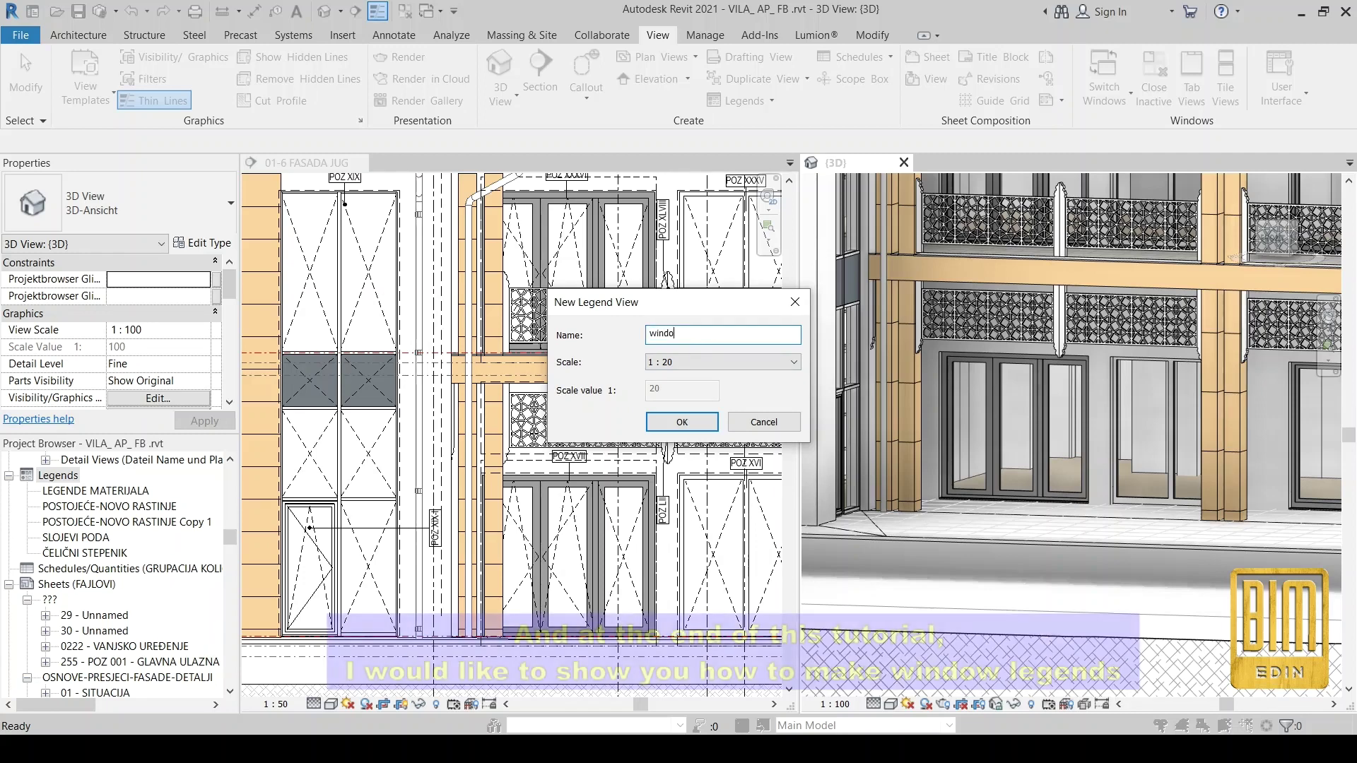
{"action": "type", "text": "ws"}
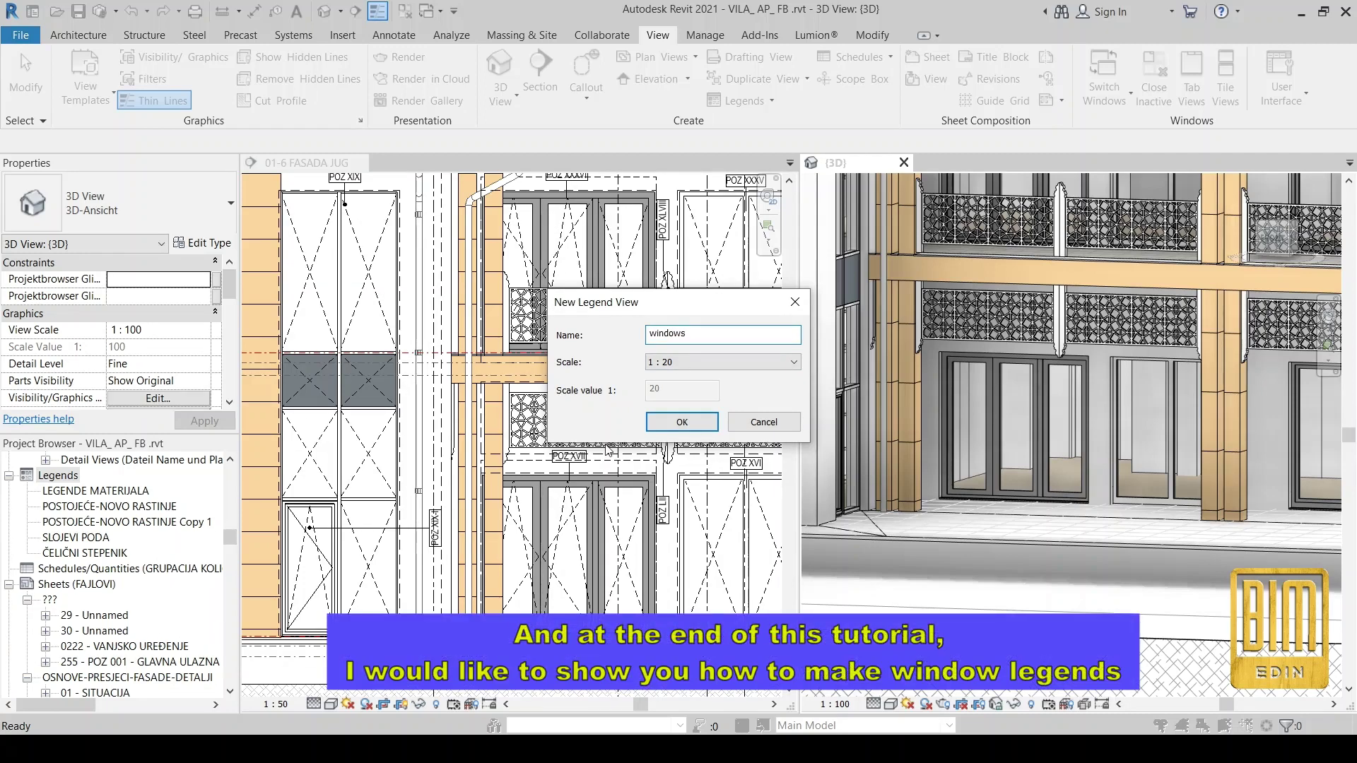
{"action": "key", "text": "BackSpace"}
Confirm the Windows legend and place four legend components in a row.
{"action": "left_click", "coordinate": [682, 422]}
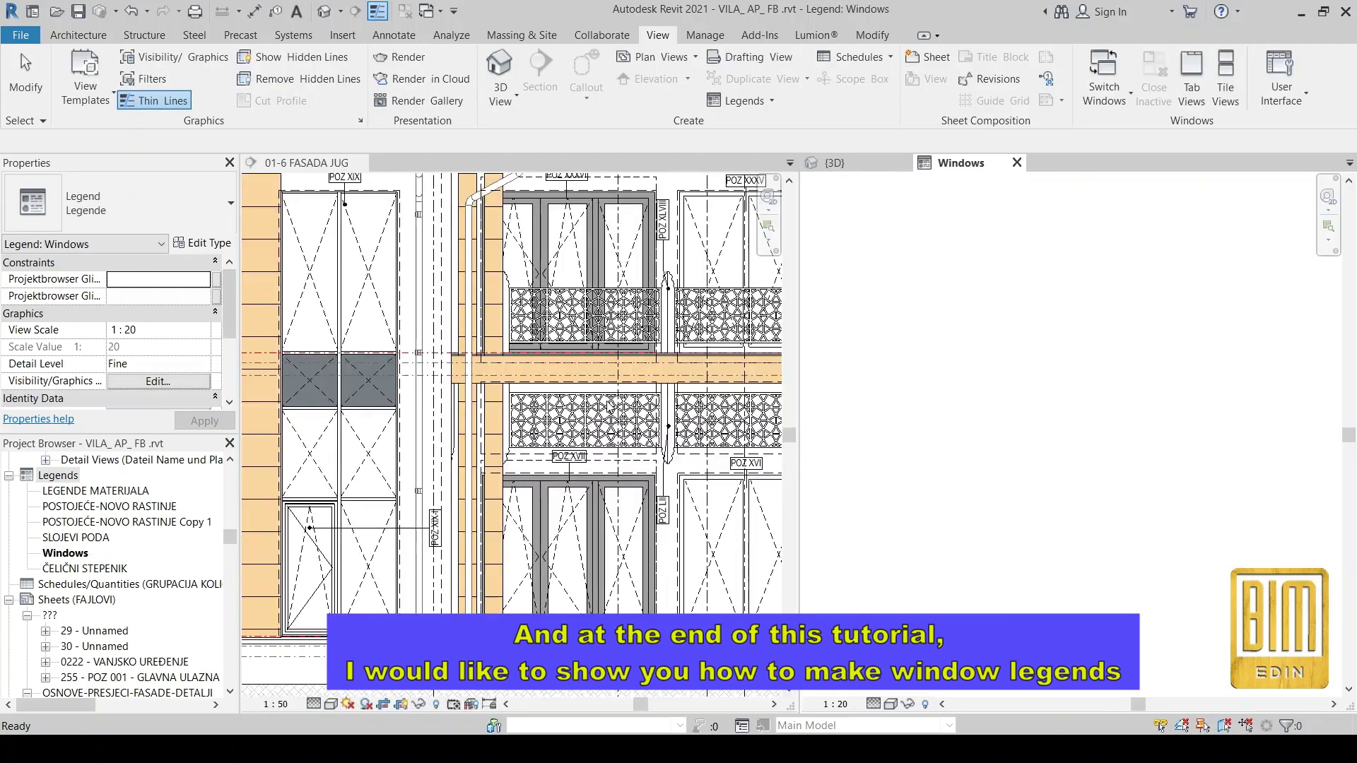
{"action": "left_click", "coordinate": [1192, 78]}
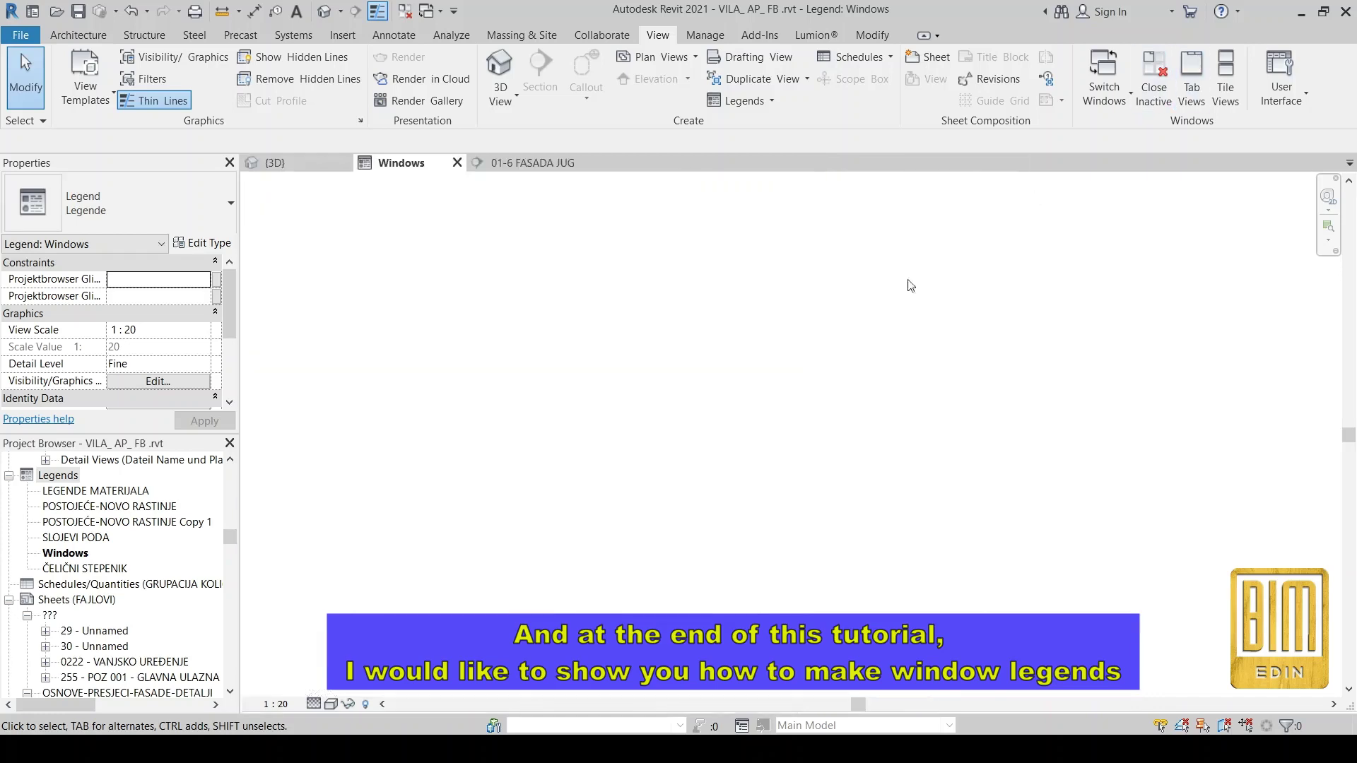
{"action": "left_click", "coordinate": [392, 36]}
{"action": "left_click", "coordinate": [450, 100]}
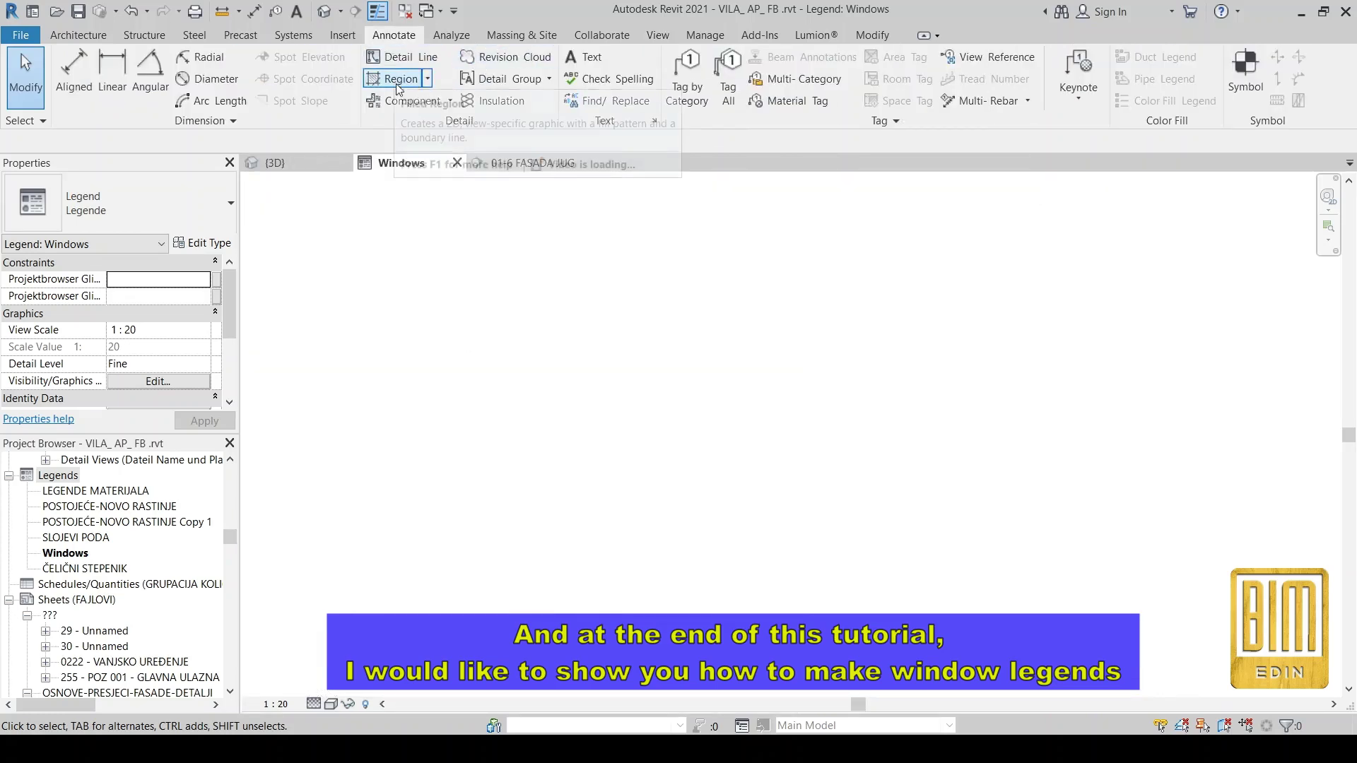
{"action": "left_click", "coordinate": [438, 154]}
{"action": "left_click", "coordinate": [504, 333]}
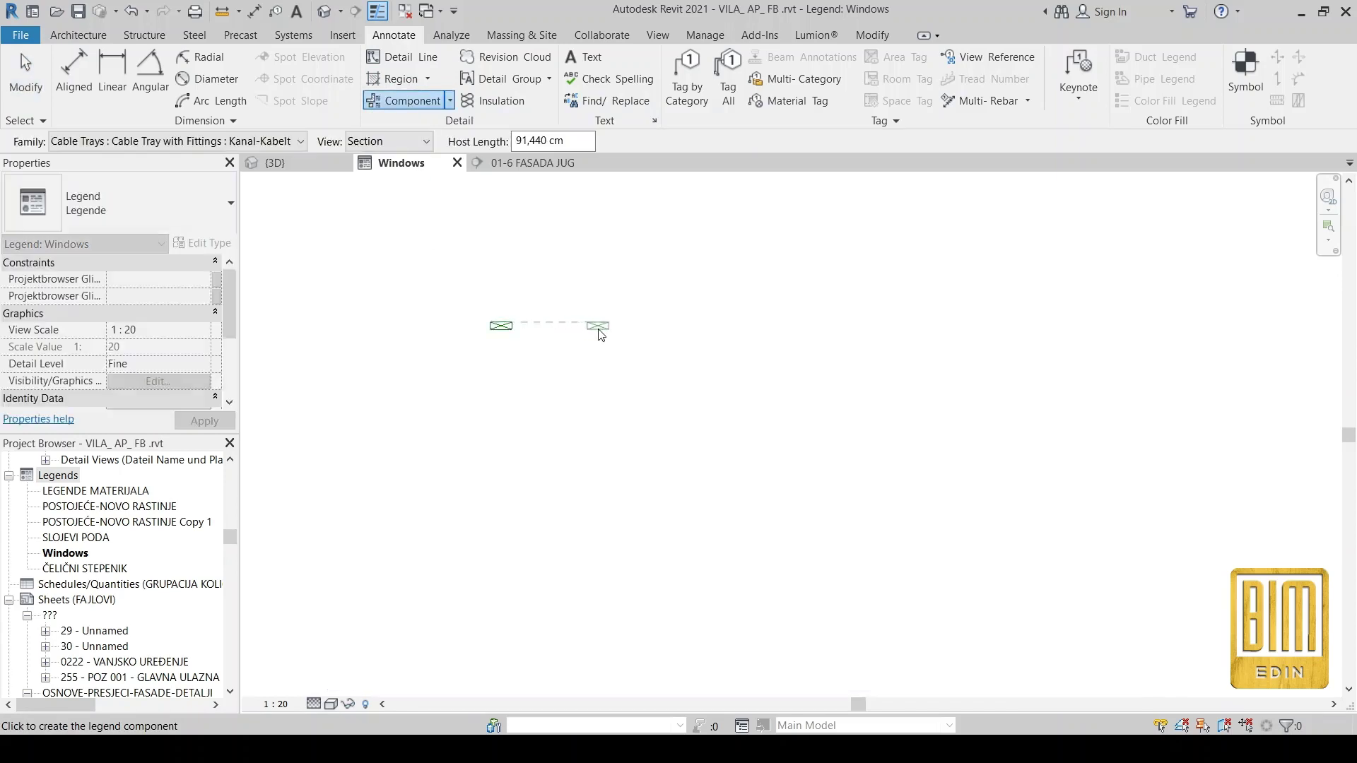
{"action": "left_click", "coordinate": [620, 335]}
{"action": "left_click", "coordinate": [757, 335]}
{"action": "left_click", "coordinate": [878, 339]}
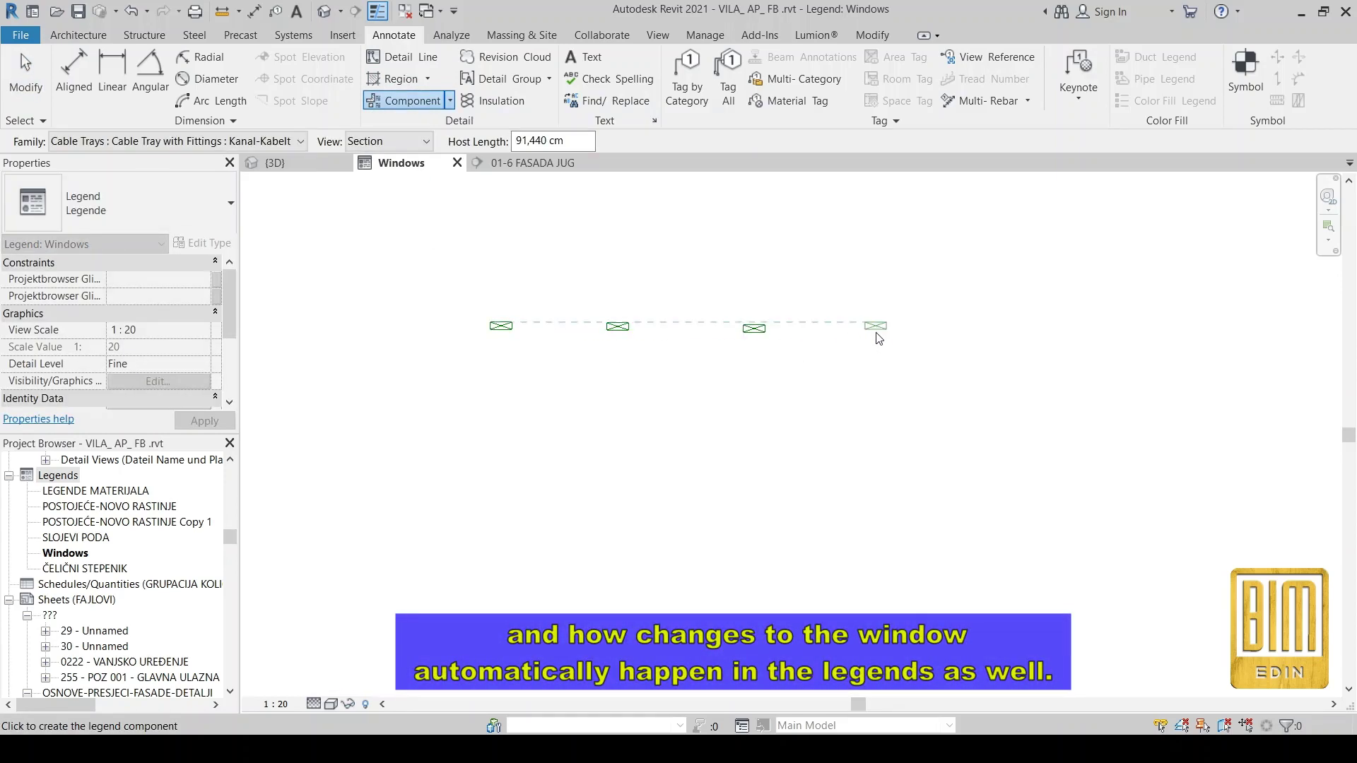
{"action": "left_click", "coordinate": [29, 76]}
Change the first component to Windows : FV_3 KRILA+ROL+PRAG_D : FV 2+1 KRILA+ROL+PRAG 270X286.
{"action": "left_click", "coordinate": [503, 327]}
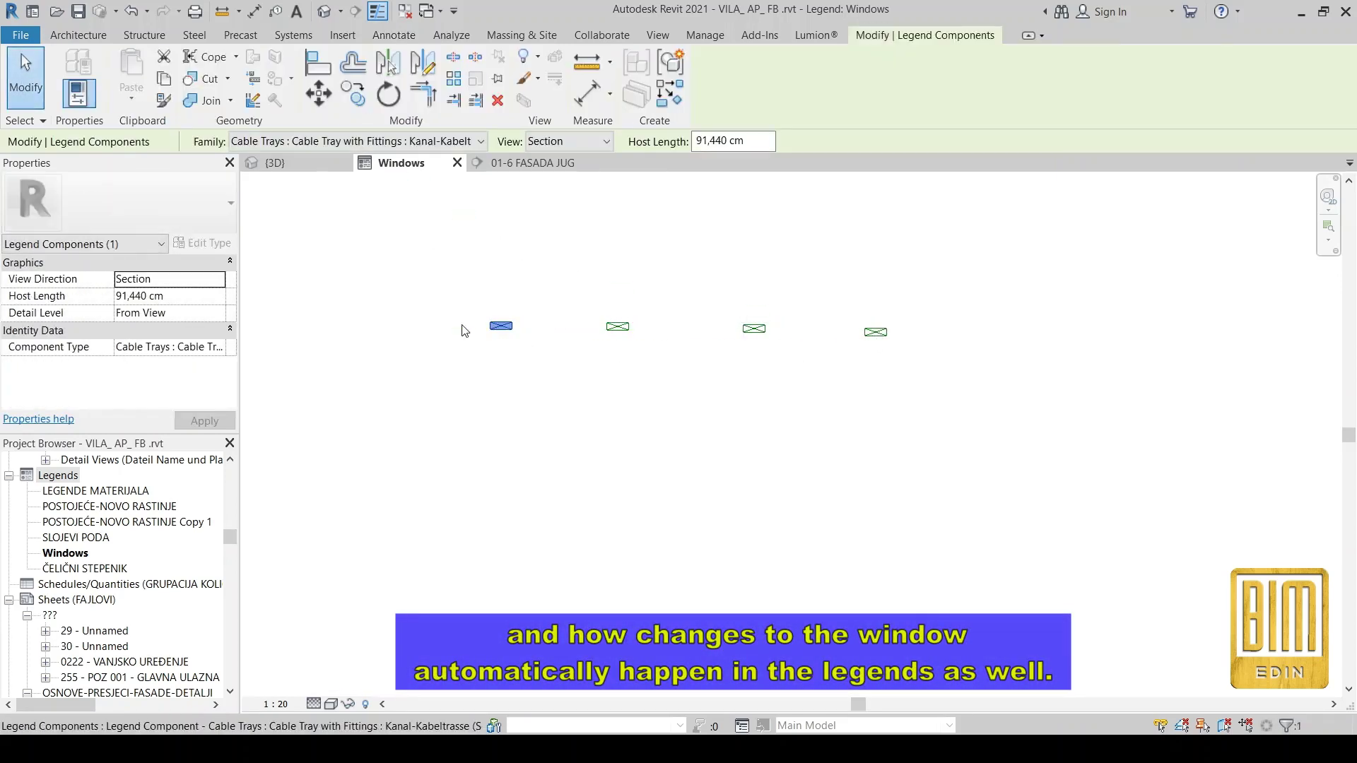
{"action": "left_click", "coordinate": [353, 142]}
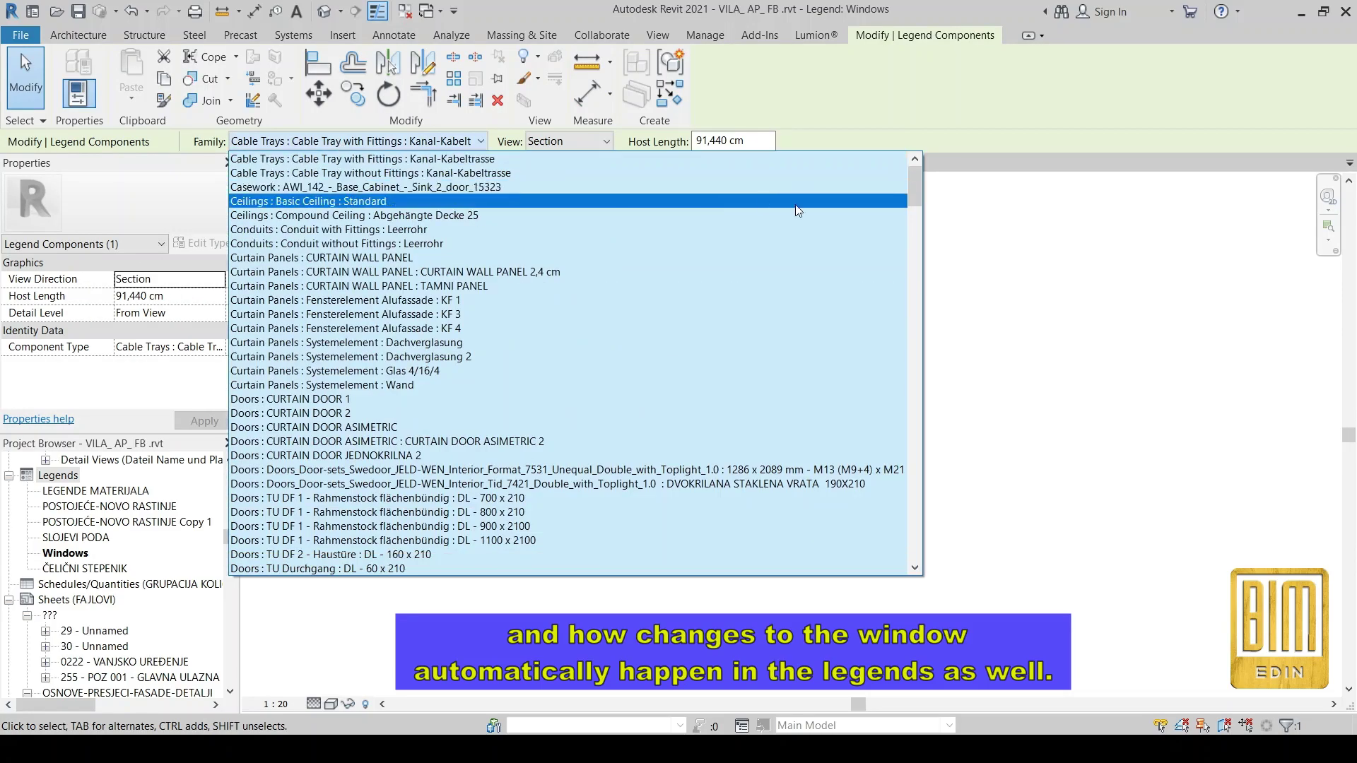
{"action": "left_click_drag", "start_coordinate": [914, 169], "coordinate": [917, 549]}
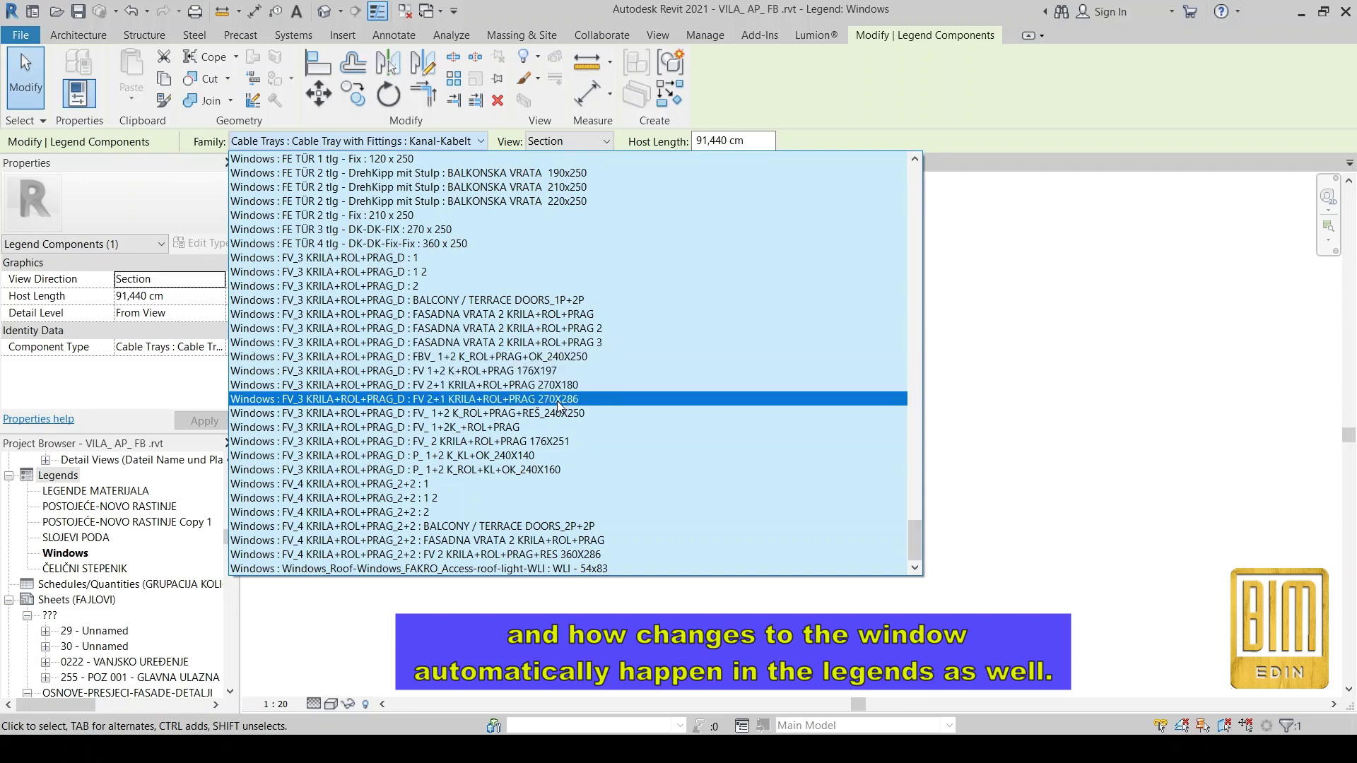
{"action": "left_click", "coordinate": [558, 406]}
{"action": "left_click", "coordinate": [554, 402]}
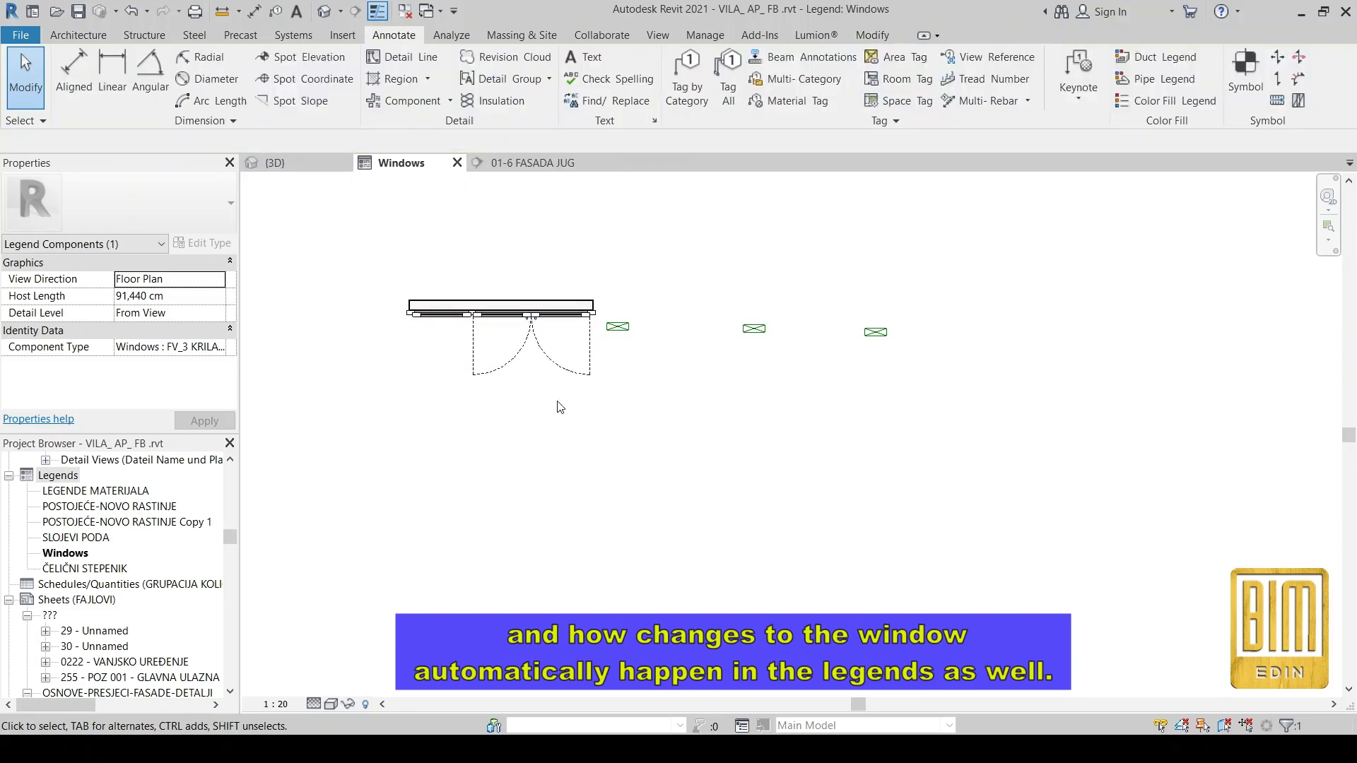
Shift the three cable-tray symbols right and match them to the window's type.
{"action": "left_click", "coordinate": [617, 328]}
{"action": "left_click", "coordinate": [753, 328], "text": "ctrl"}
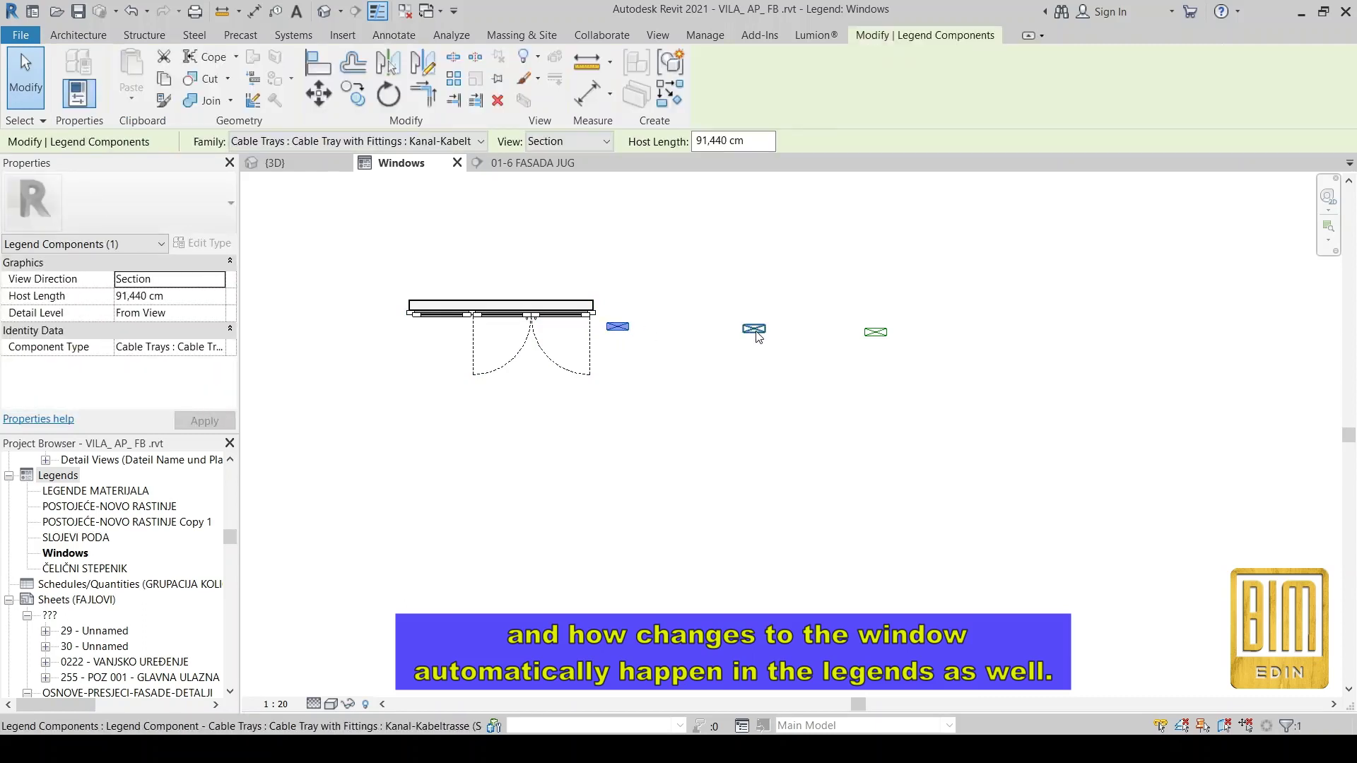
{"action": "left_click", "coordinate": [877, 333], "text": "ctrl"}
{"action": "left_click_drag", "start_coordinate": [876, 333], "coordinate": [1004, 326]}
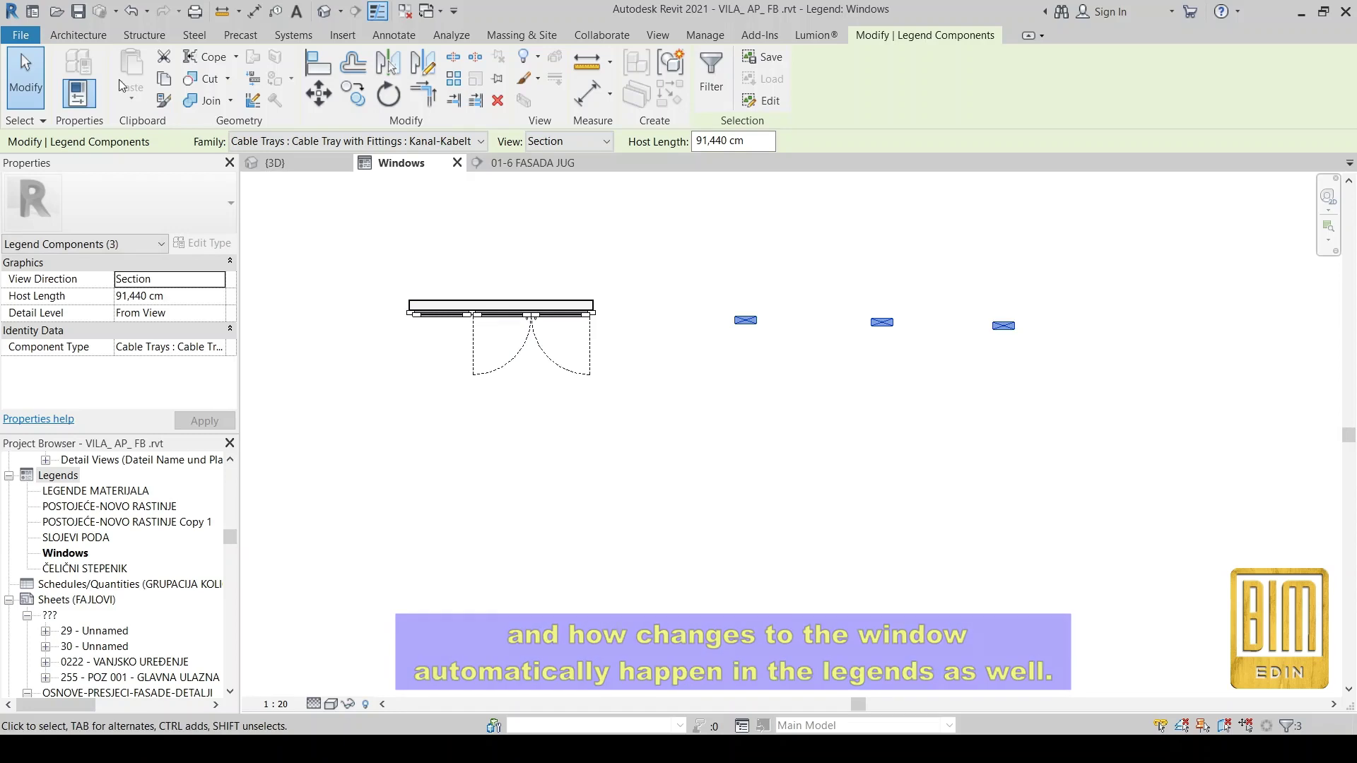
{"action": "left_click", "coordinate": [164, 100]}
{"action": "left_click", "coordinate": [515, 311]}
{"action": "left_click", "coordinate": [745, 321]}
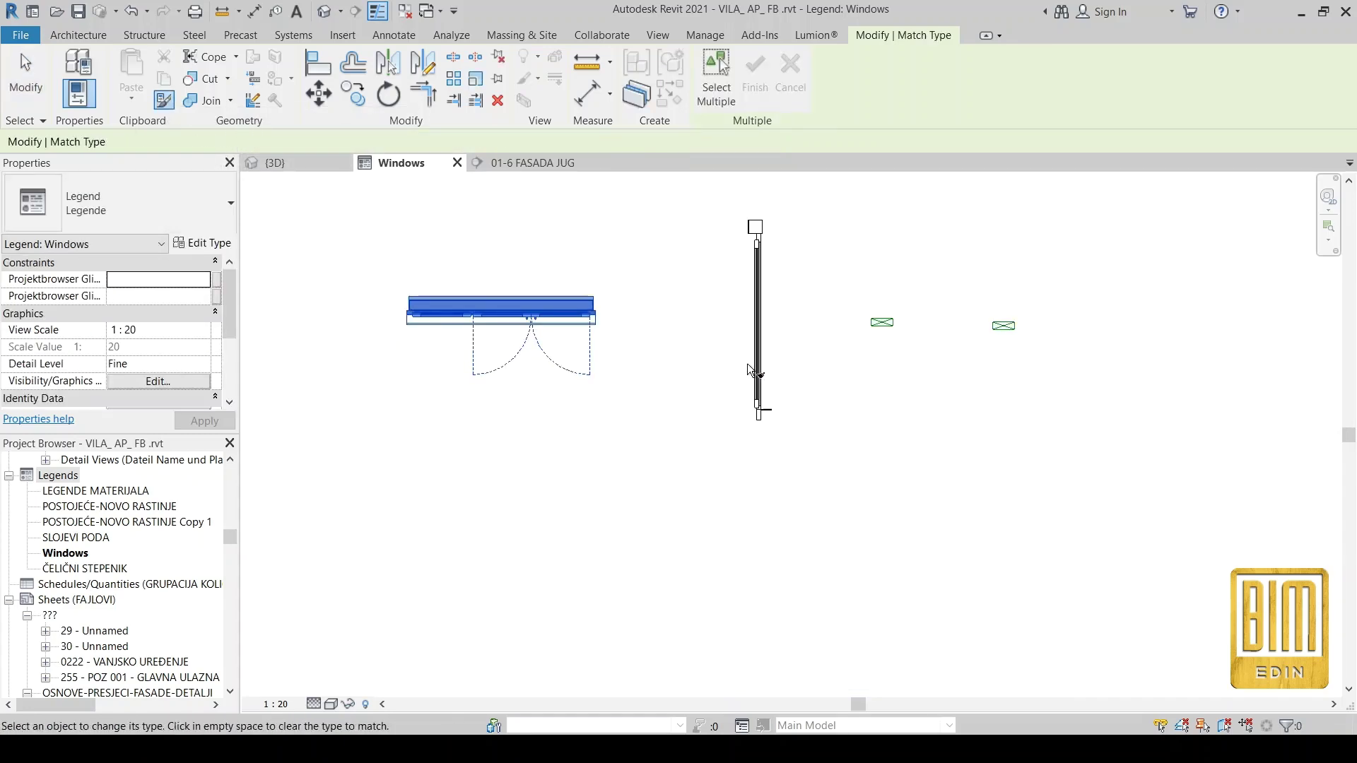
{"action": "left_click", "coordinate": [882, 323]}
{"action": "left_click", "coordinate": [1003, 326]}
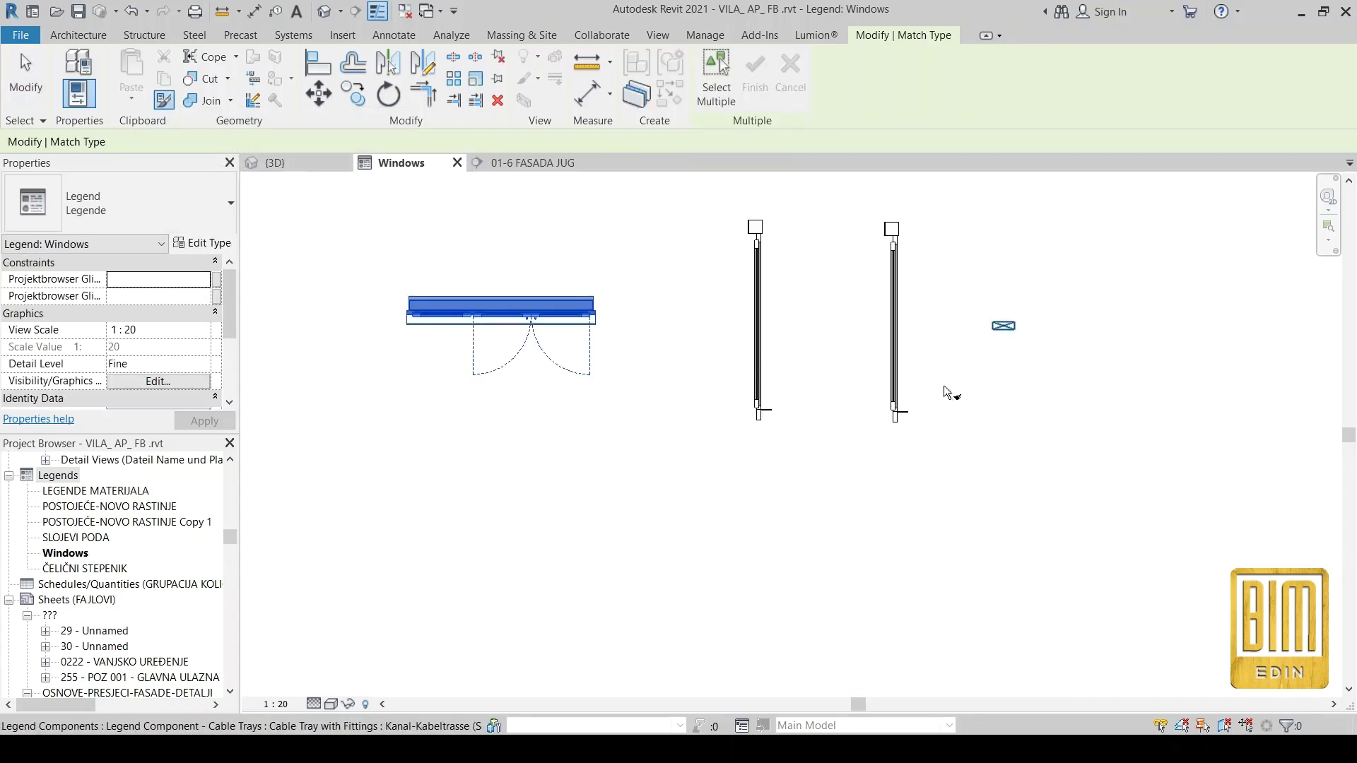
{"action": "key", "text": "Escape"}
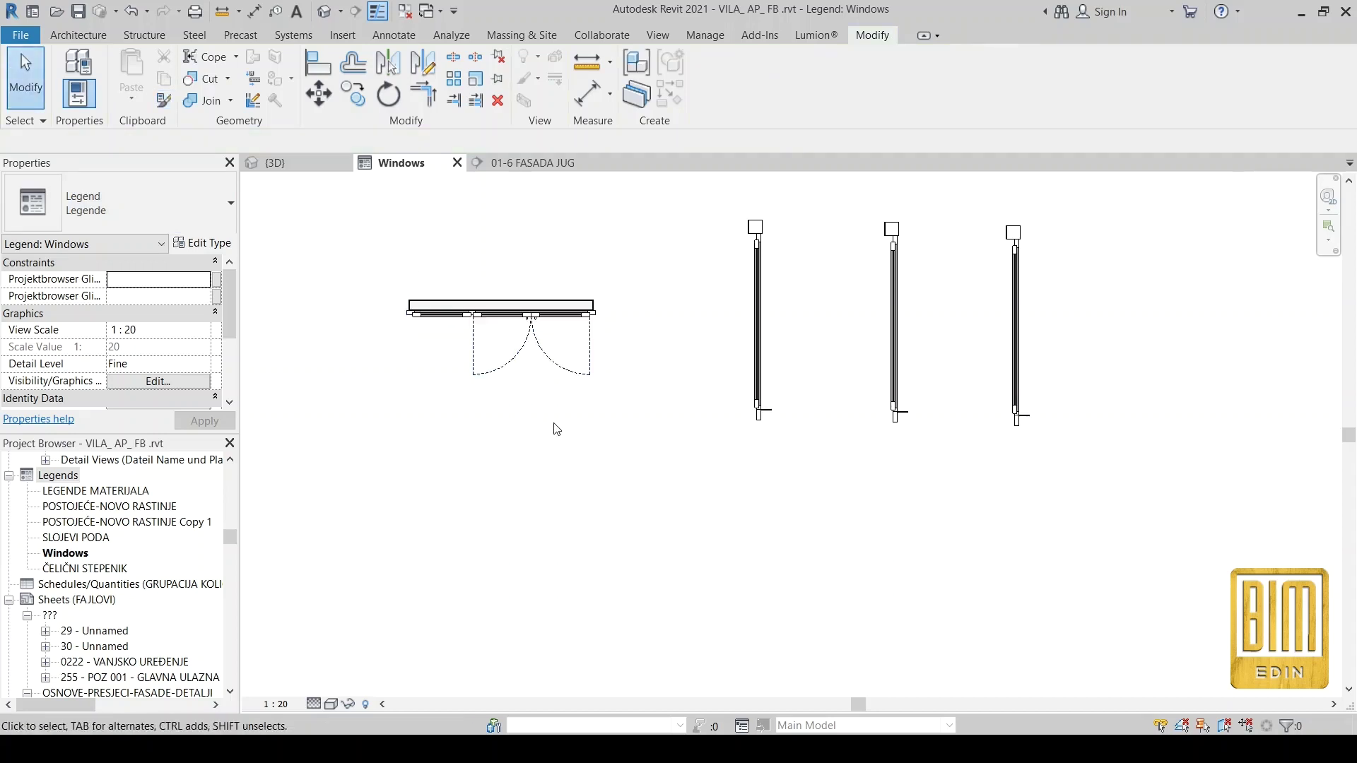
Show the first symbol as Elevation: Back directly above the plan.
{"action": "scroll", "coordinate": [551, 427], "scroll_direction": "down", "scroll_amount": 2}
{"action": "left_click", "coordinate": [653, 367]}
{"action": "left_click_drag", "start_coordinate": [654, 367], "coordinate": [612, 306]}
{"action": "scroll", "coordinate": [614, 309], "scroll_direction": "up", "scroll_amount": 2}
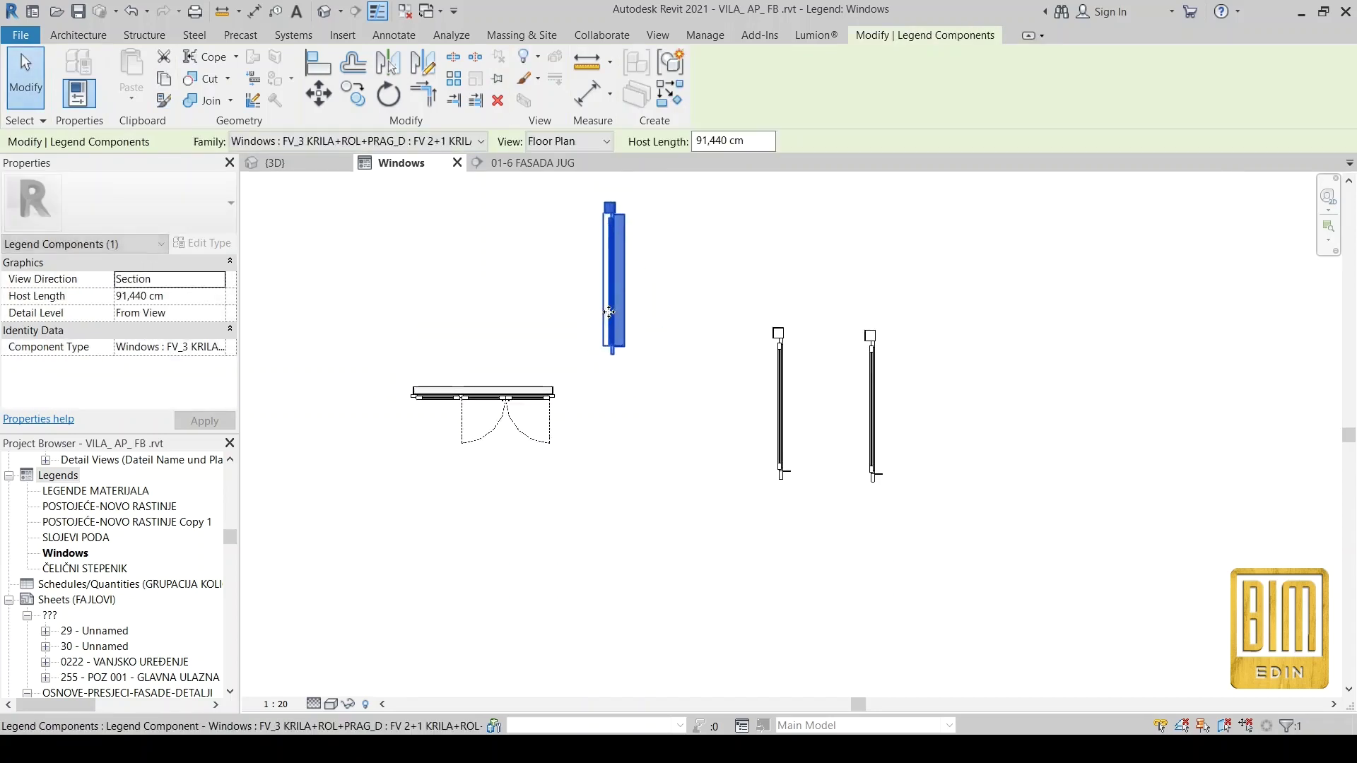
{"action": "left_click", "coordinate": [569, 141]}
{"action": "left_click", "coordinate": [565, 195]}
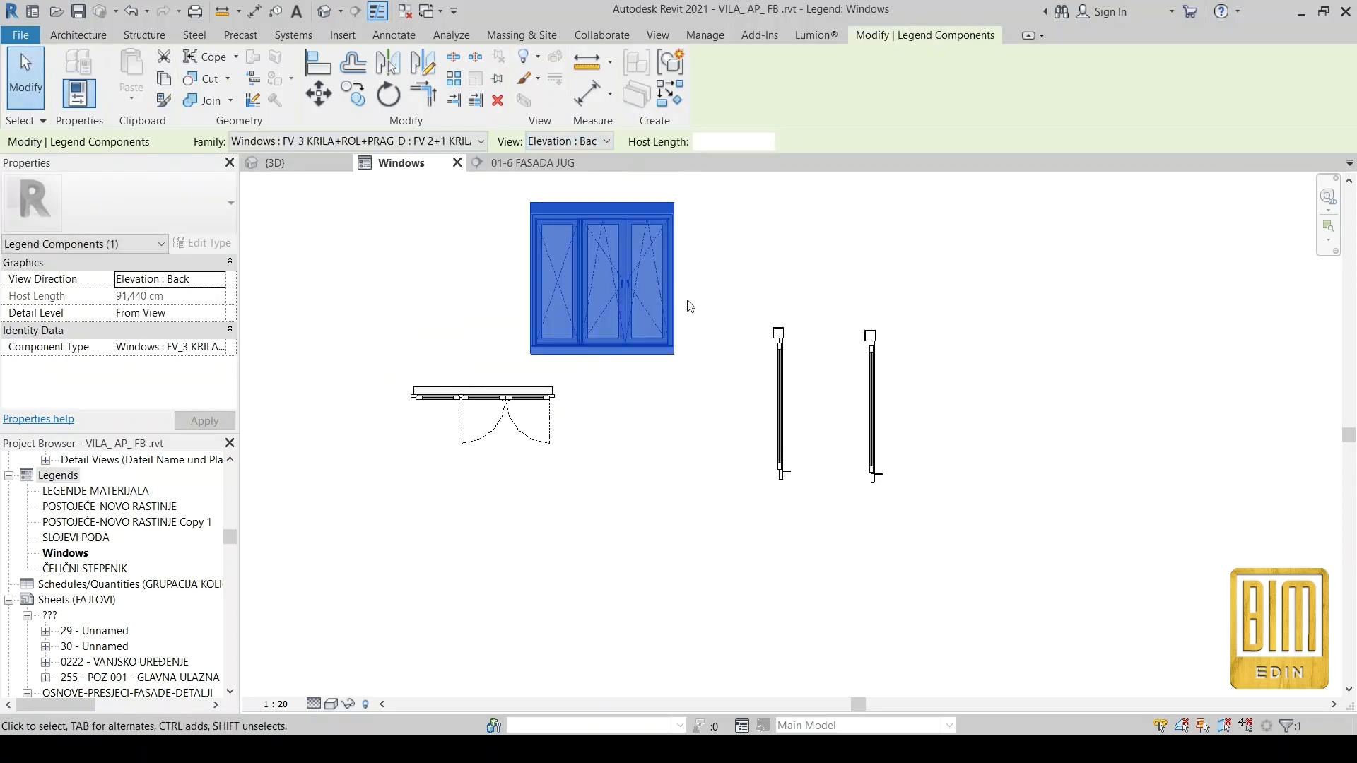
{"action": "left_click", "coordinate": [640, 378]}
{"action": "left_click_drag", "start_coordinate": [632, 314], "coordinate": [510, 321]}
Show the second symbol as Elevation: Front beside it and move the section symbol closer.
{"action": "left_click", "coordinate": [641, 429]}
{"action": "mouse_move", "coordinate": [784, 406]}
{"action": "left_mouse_down", "text": "ctrl"}
{"action": "mouse_move", "coordinate": [625, 283]}
{"action": "mouse_move", "coordinate": [688, 282]}
{"action": "left_mouse_up", "text": "ctrl"}
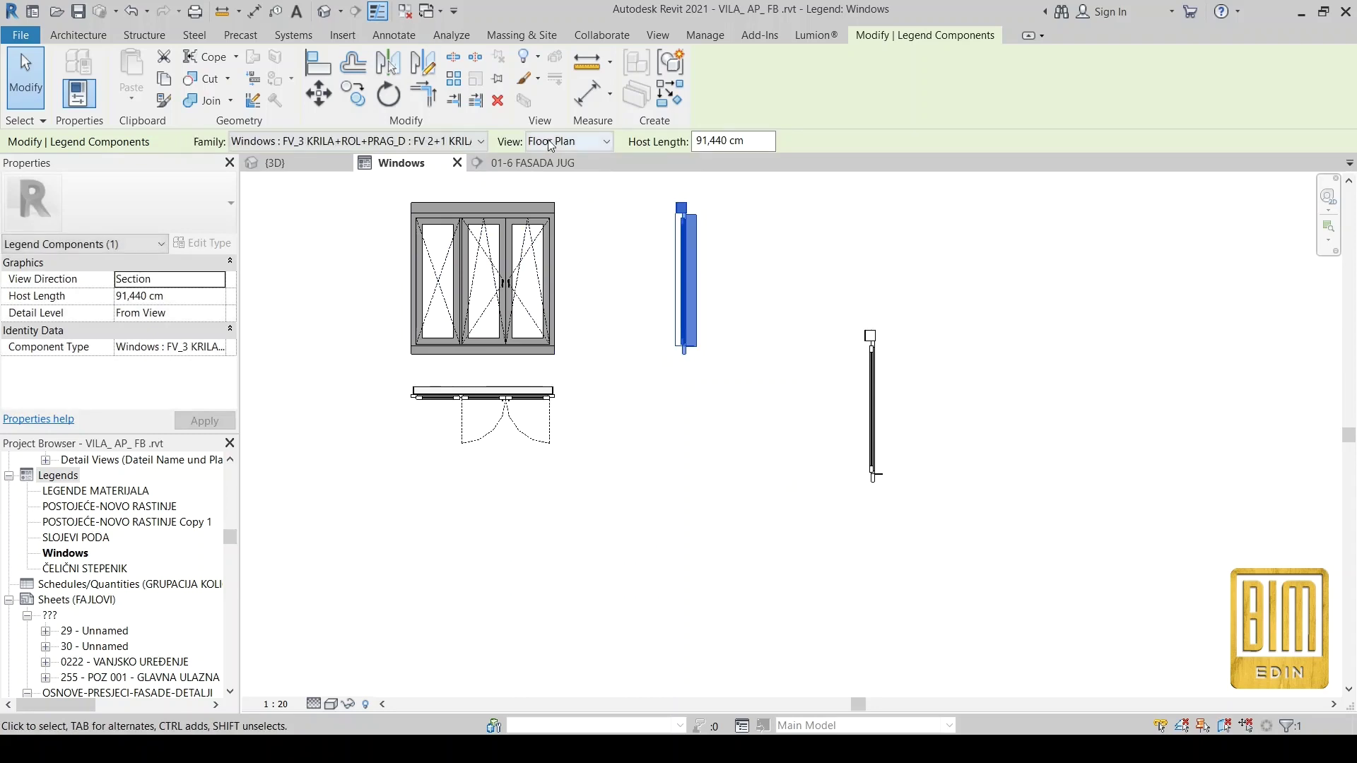
{"action": "left_click", "coordinate": [565, 141]}
{"action": "left_click", "coordinate": [577, 172]}
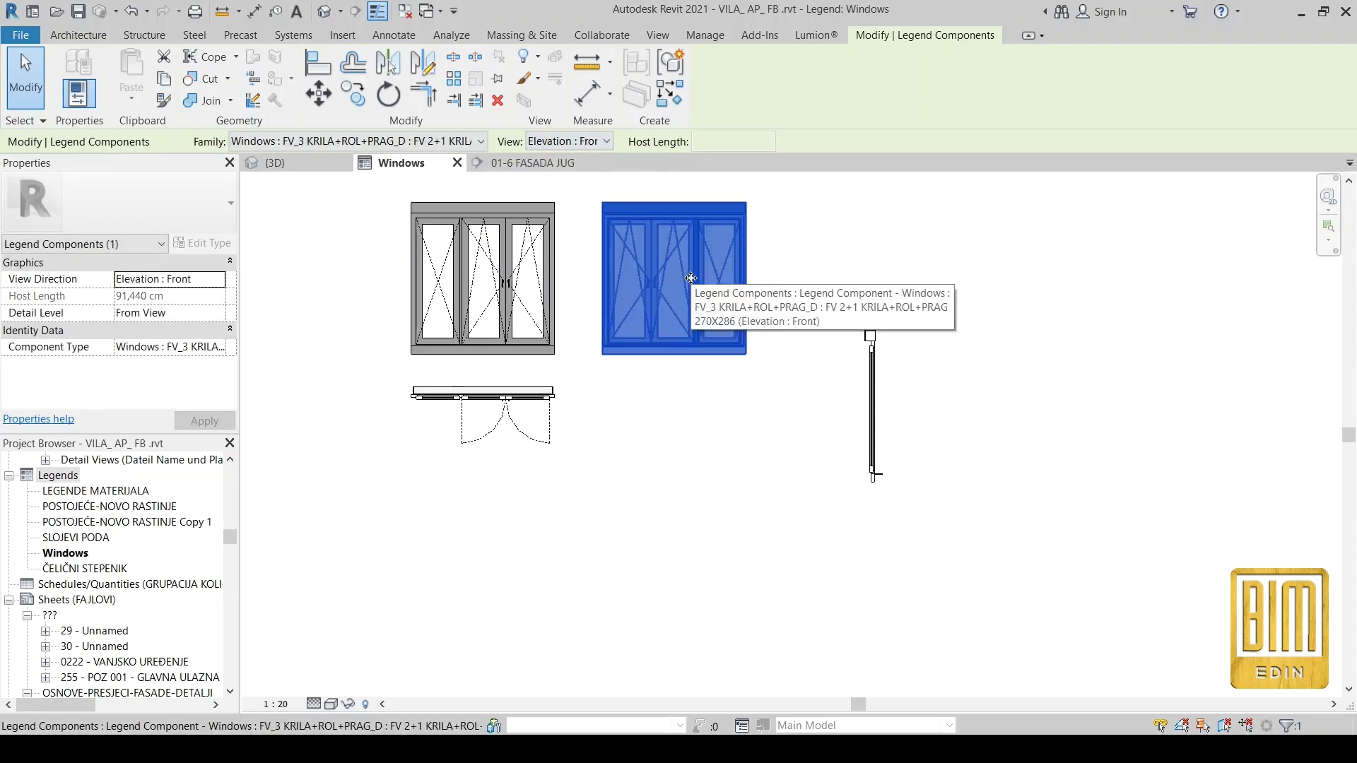
{"action": "left_click_drag", "start_coordinate": [870, 396], "coordinate": [799, 276], "text": "ctrl"}
{"action": "left_click", "coordinate": [775, 453]}
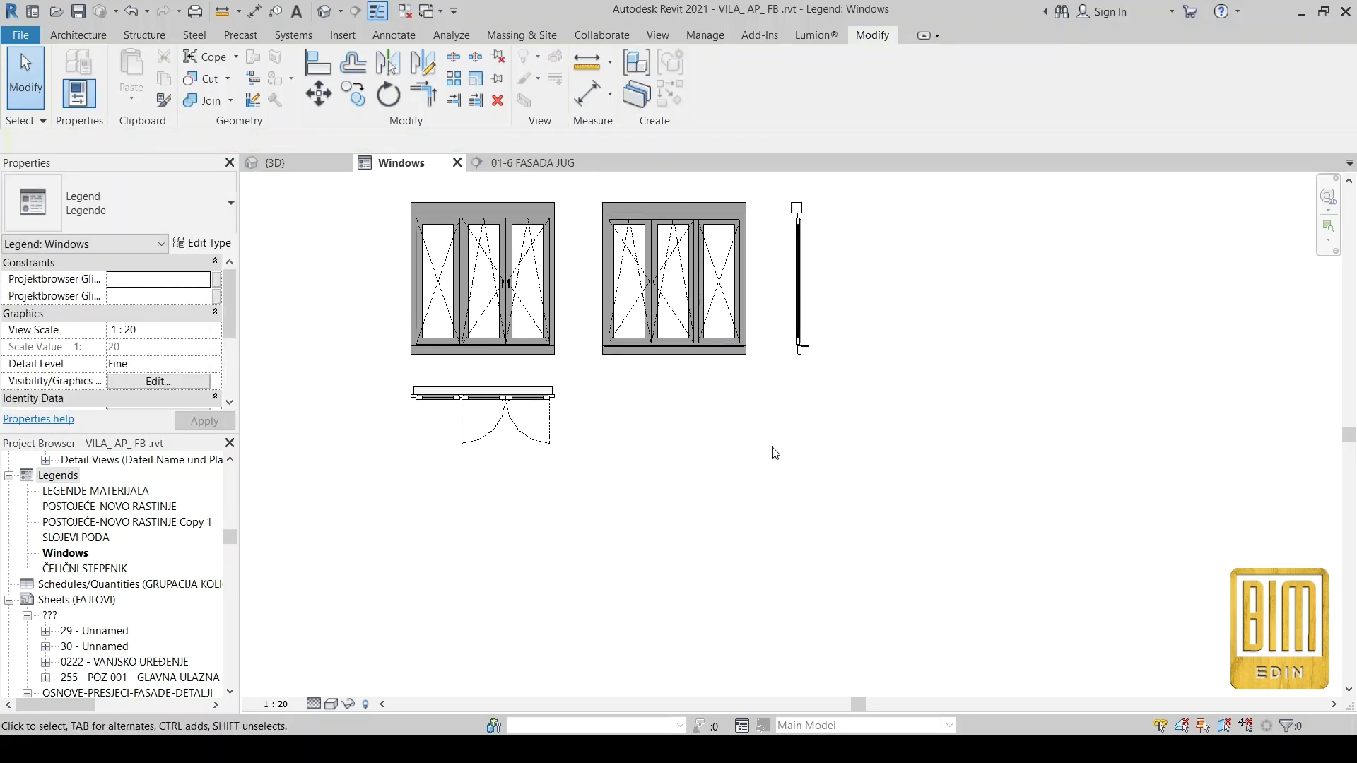
{"action": "scroll", "coordinate": [776, 453], "scroll_direction": "down", "scroll_amount": 1}
{"action": "left_click", "coordinate": [606, 402]}
{"action": "scroll", "coordinate": [451, 334], "scroll_direction": "up", "scroll_amount": 2}
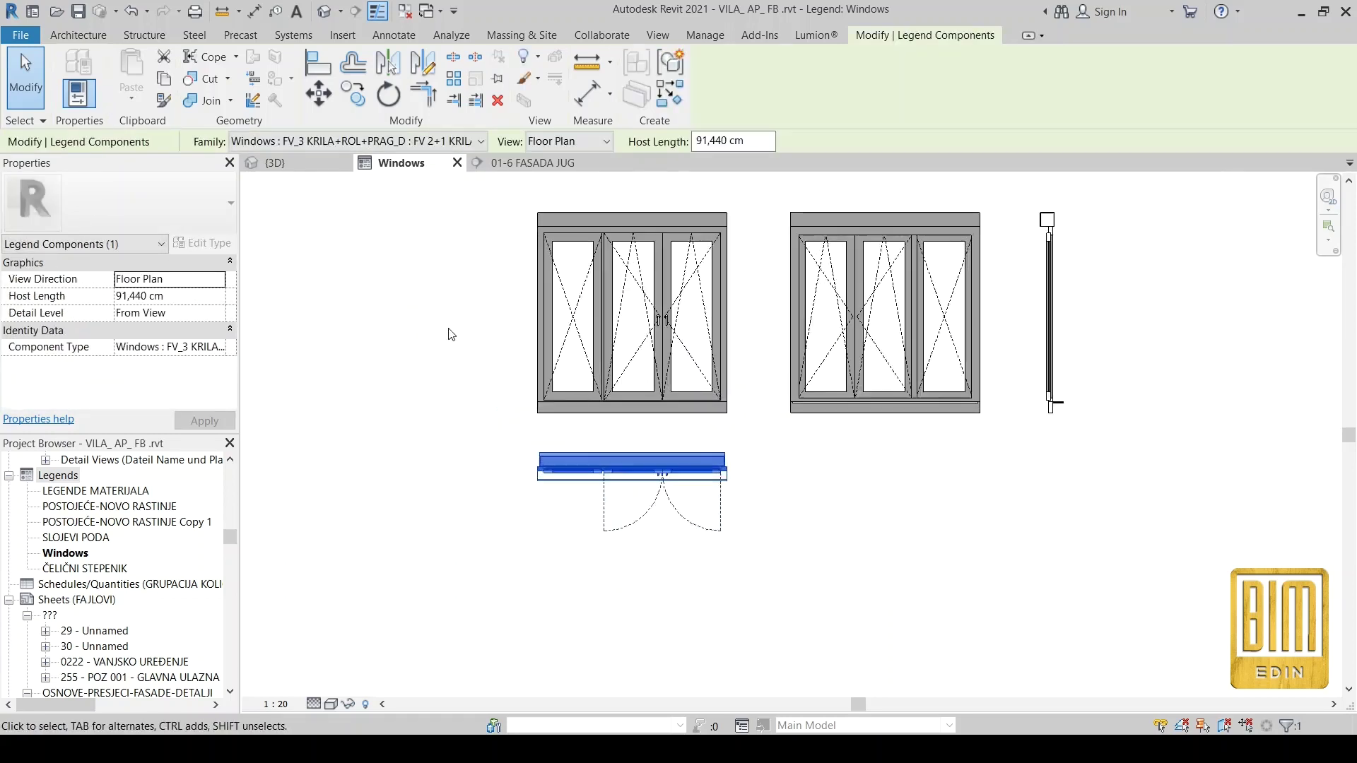
{"action": "scroll", "coordinate": [451, 334], "scroll_direction": "down", "scroll_amount": 1}
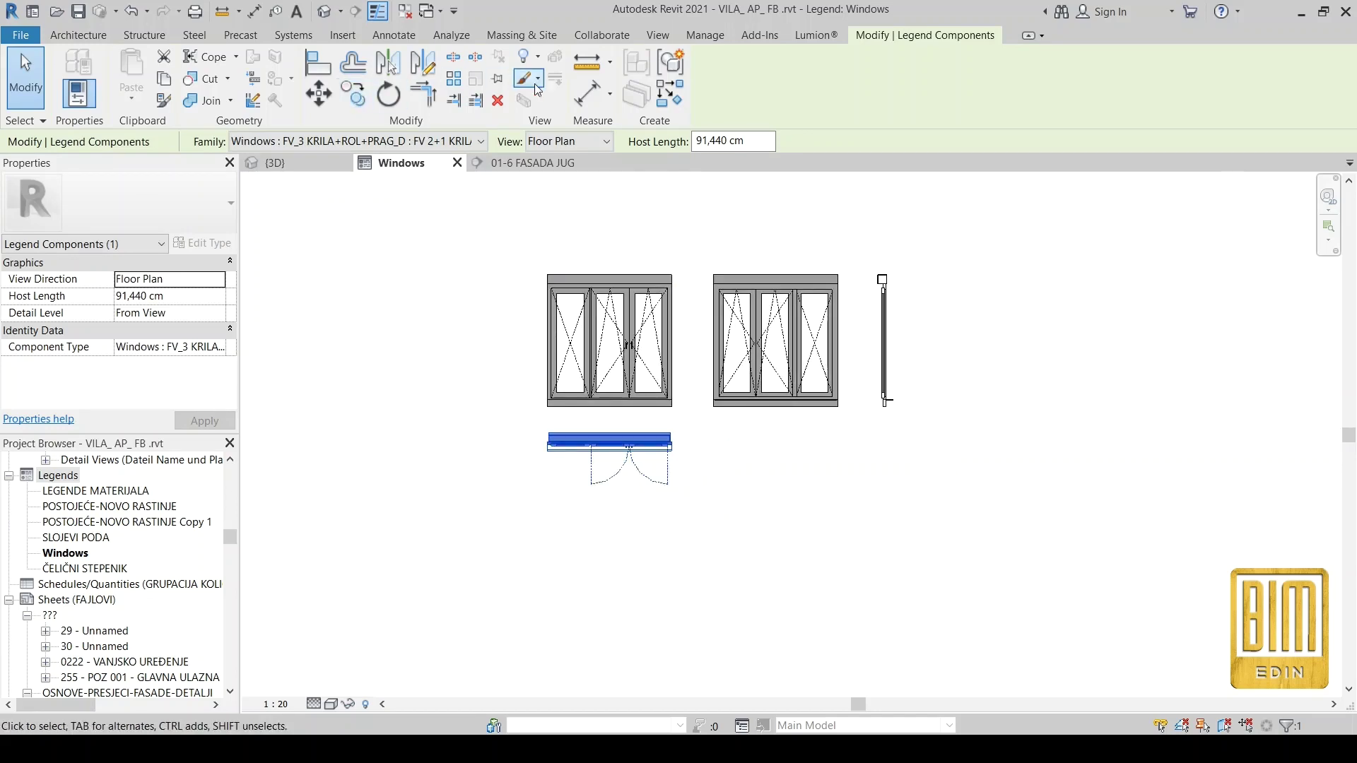
{"action": "left_click", "coordinate": [657, 34]}
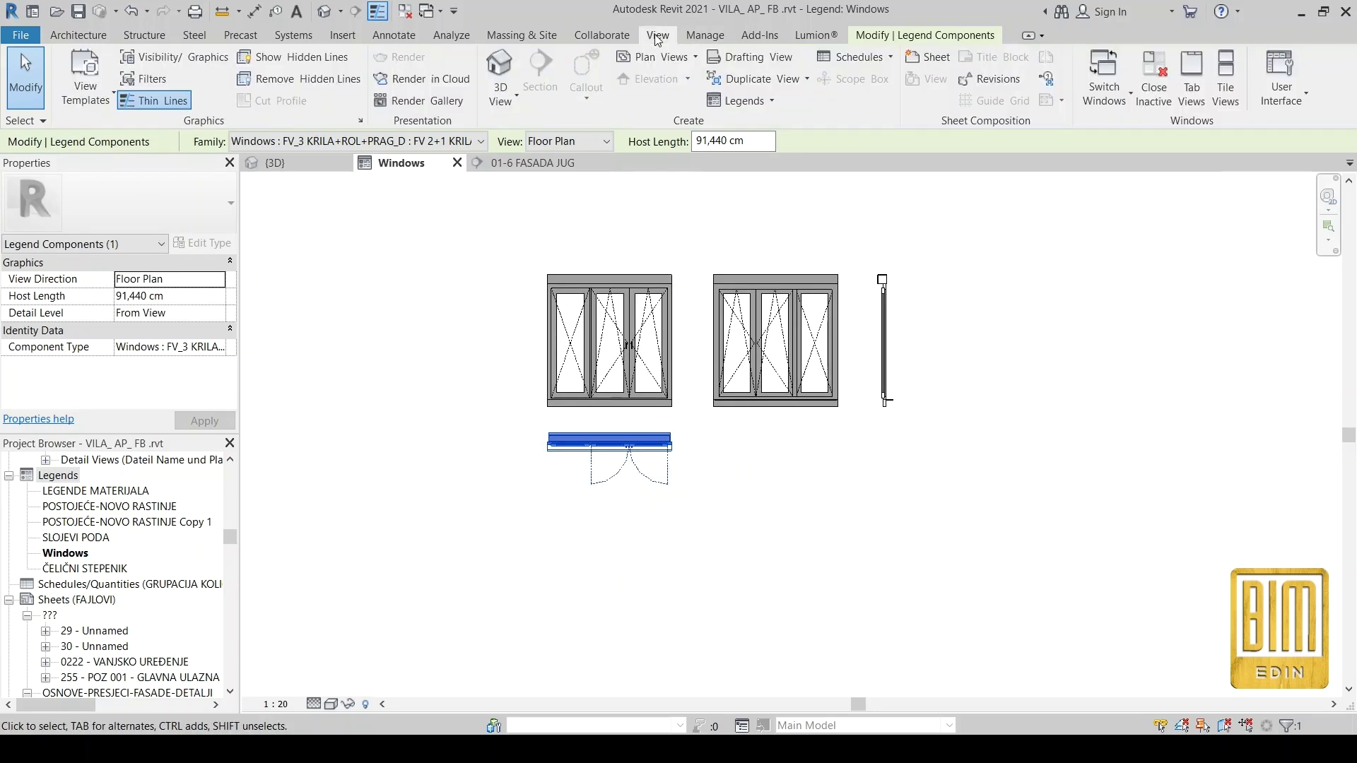
Tile the legend, 3D view and 01-6 FASADA JUG section, selecting the FV 2+1 window.
{"action": "left_click", "coordinate": [1225, 78]}
{"action": "scroll", "coordinate": [758, 357], "scroll_direction": "up", "scroll_amount": 2}
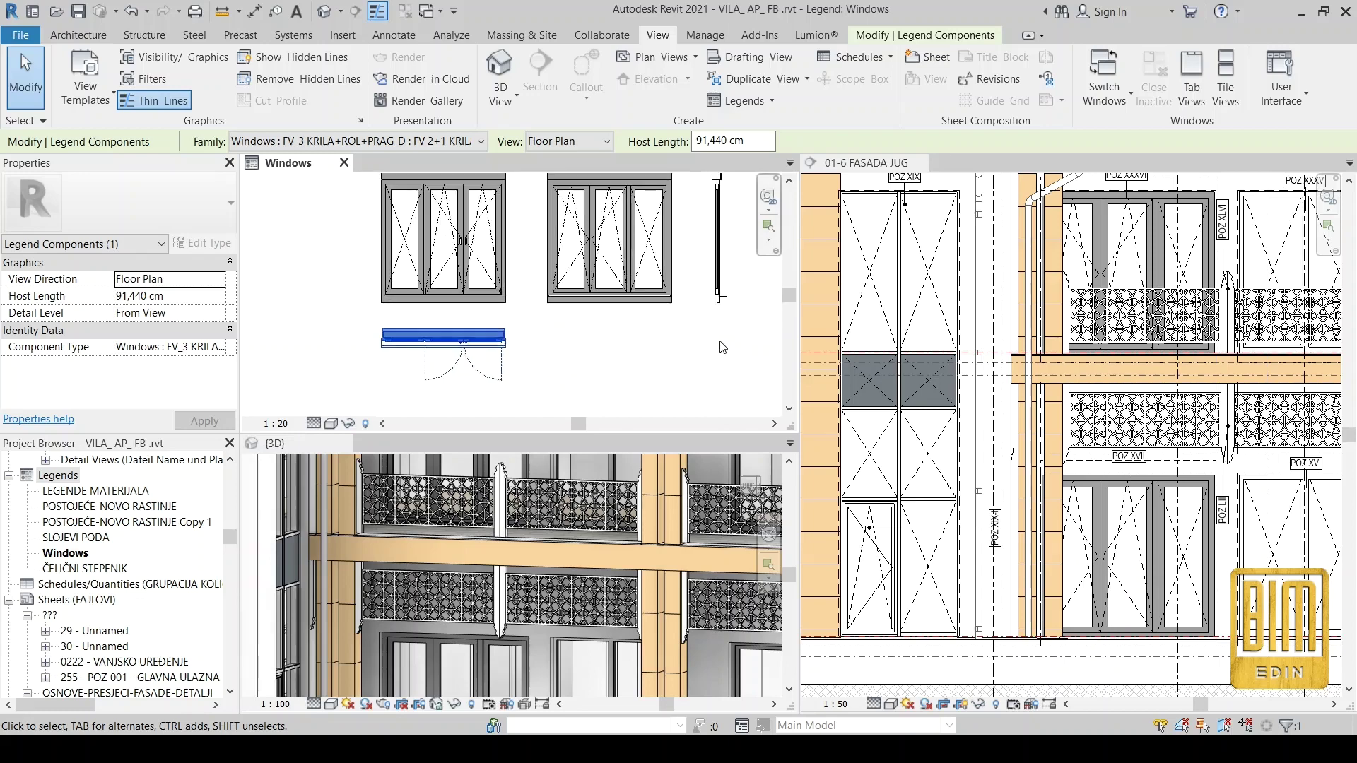
{"action": "scroll", "coordinate": [975, 300], "scroll_direction": "down", "scroll_amount": 2}
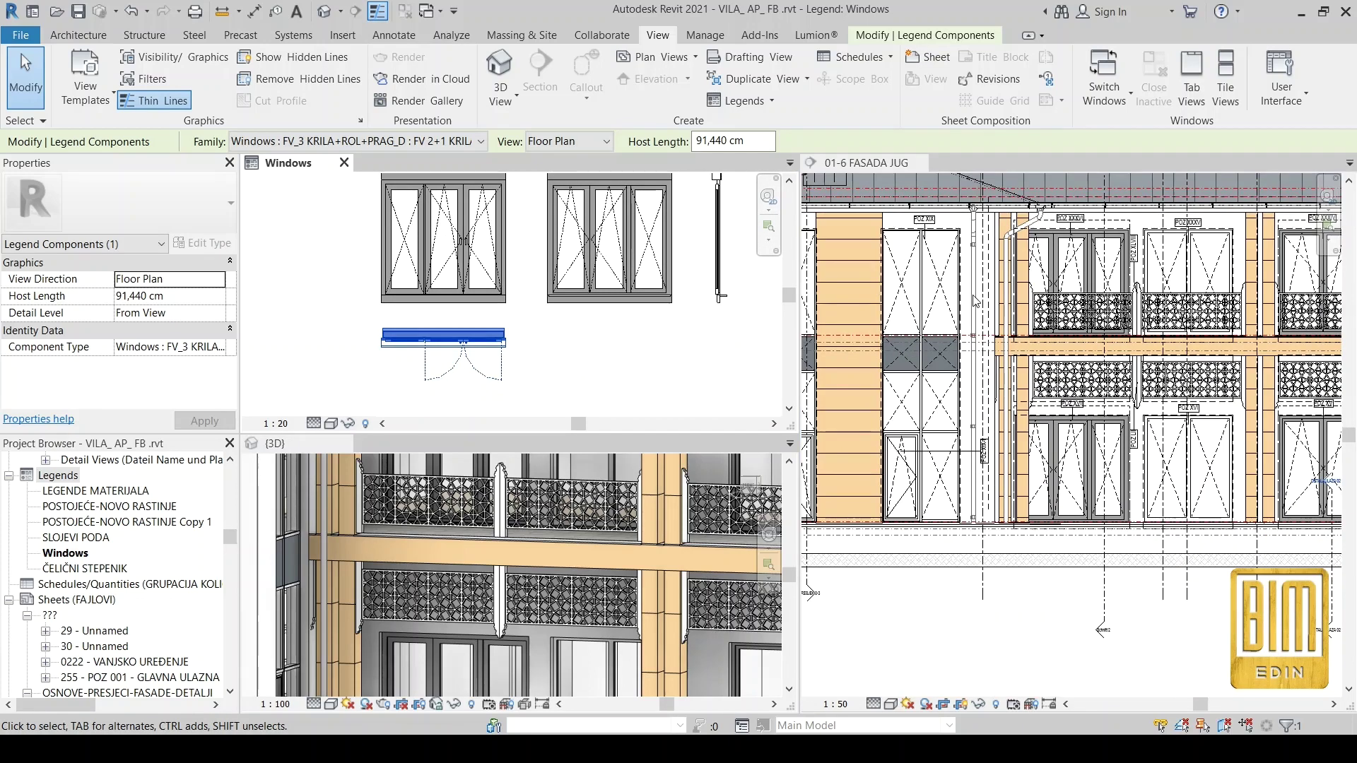
{"action": "left_click", "coordinate": [1064, 468]}
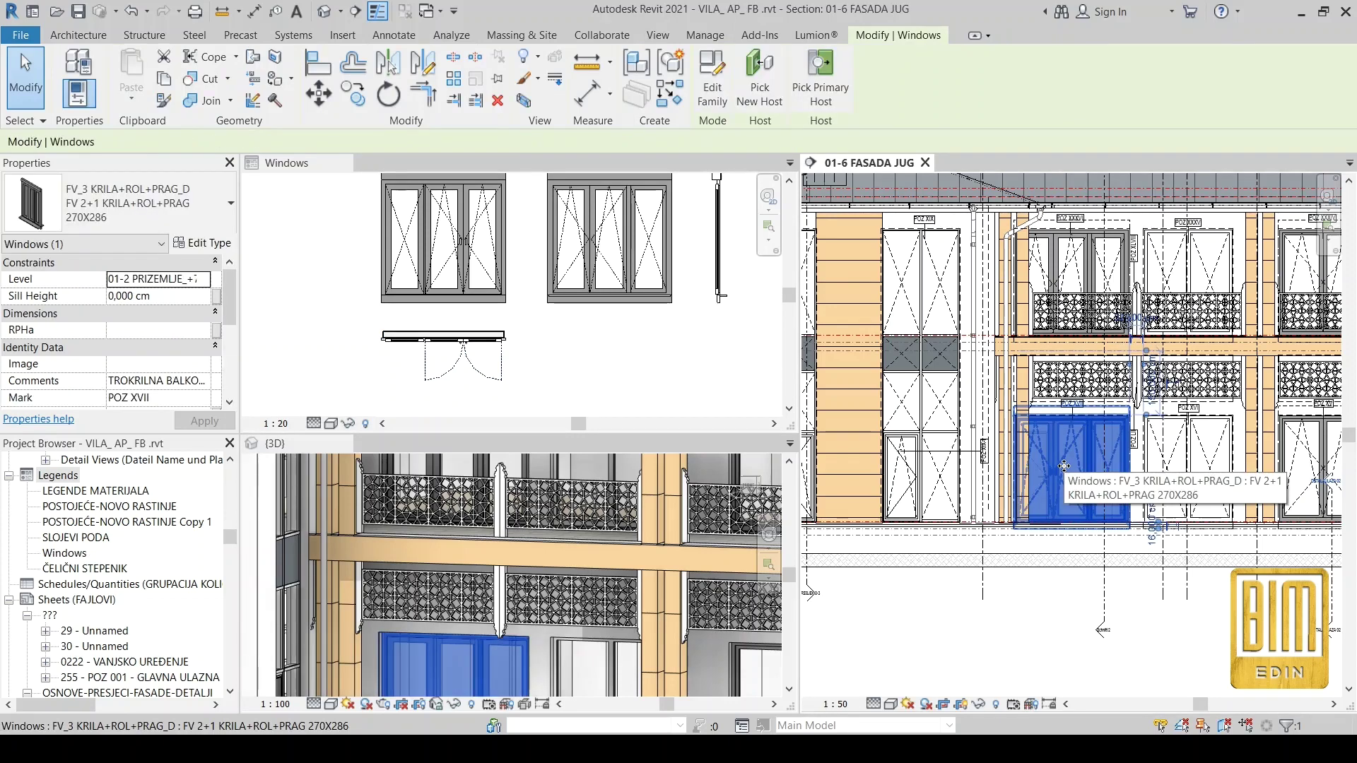
Zoom in on window POZ XVII in the tiled views.
{"action": "scroll", "coordinate": [622, 386], "scroll_direction": "down", "scroll_amount": 1}
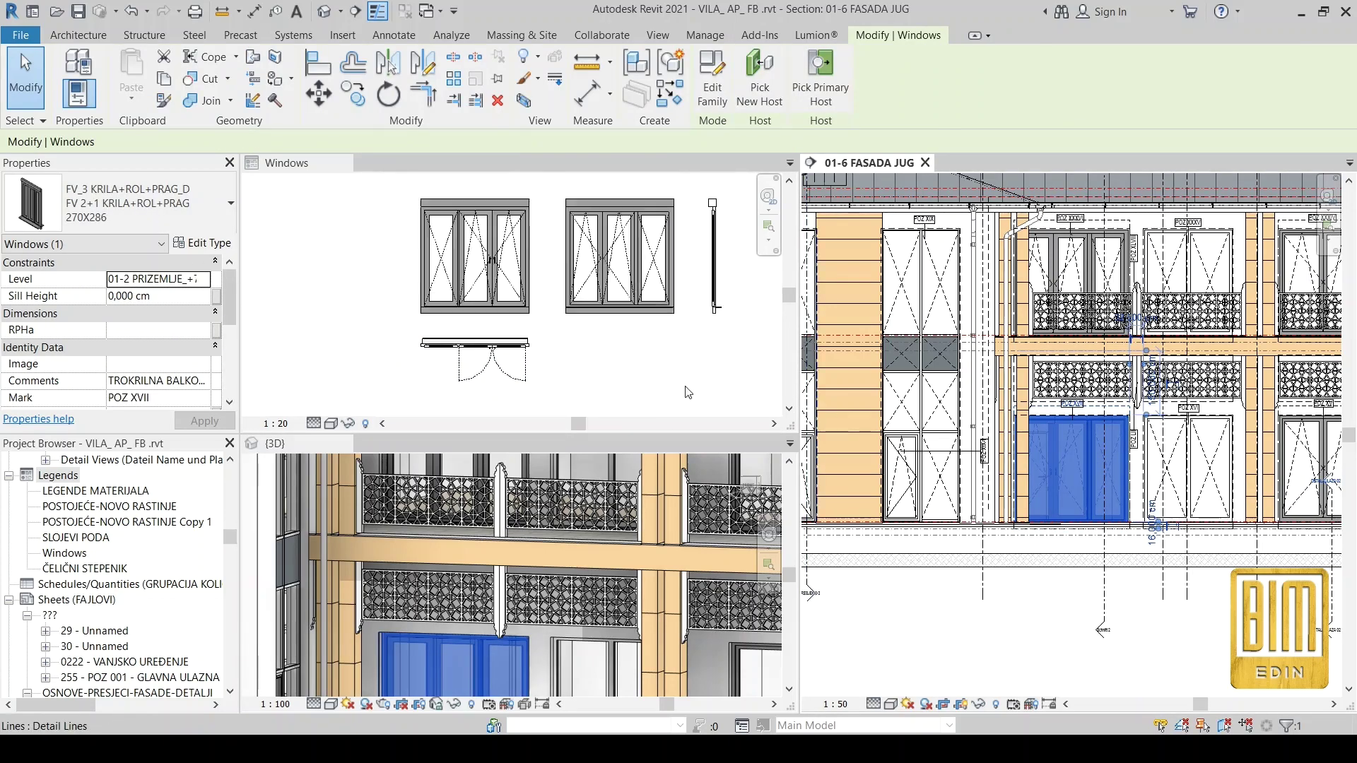
{"action": "scroll", "coordinate": [622, 385], "scroll_direction": "down", "scroll_amount": 2}
{"action": "scroll", "coordinate": [526, 576], "scroll_direction": "down", "scroll_amount": 2}
{"action": "scroll", "coordinate": [521, 581], "scroll_direction": "down", "scroll_amount": 3}
{"action": "scroll", "coordinate": [521, 581], "scroll_direction": "up", "scroll_amount": 3}
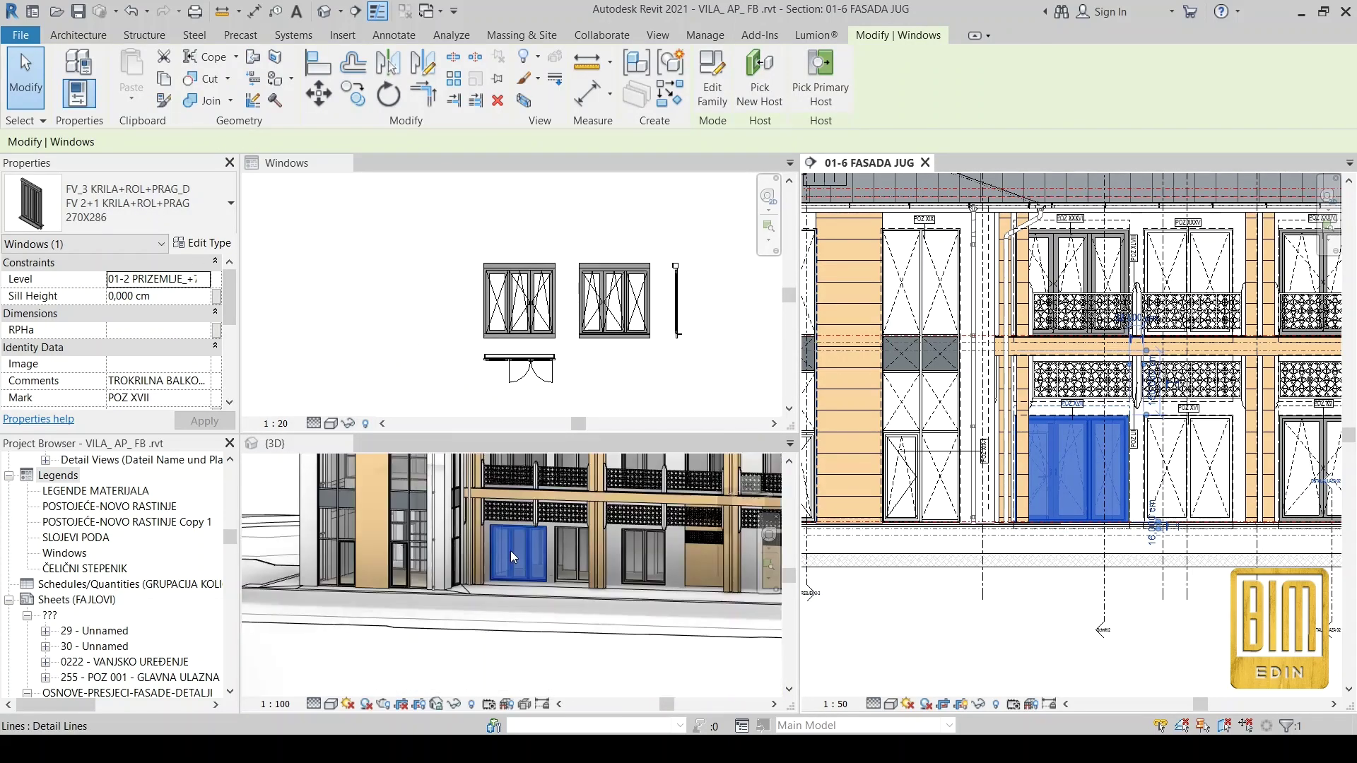
{"action": "scroll", "coordinate": [510, 550], "scroll_direction": "up", "scroll_amount": 2}
{"action": "scroll", "coordinate": [538, 592], "scroll_direction": "up", "scroll_amount": 1}
{"action": "scroll", "coordinate": [515, 532], "scroll_direction": "up", "scroll_amount": 2}
{"action": "scroll", "coordinate": [554, 618], "scroll_direction": "up", "scroll_amount": 2}
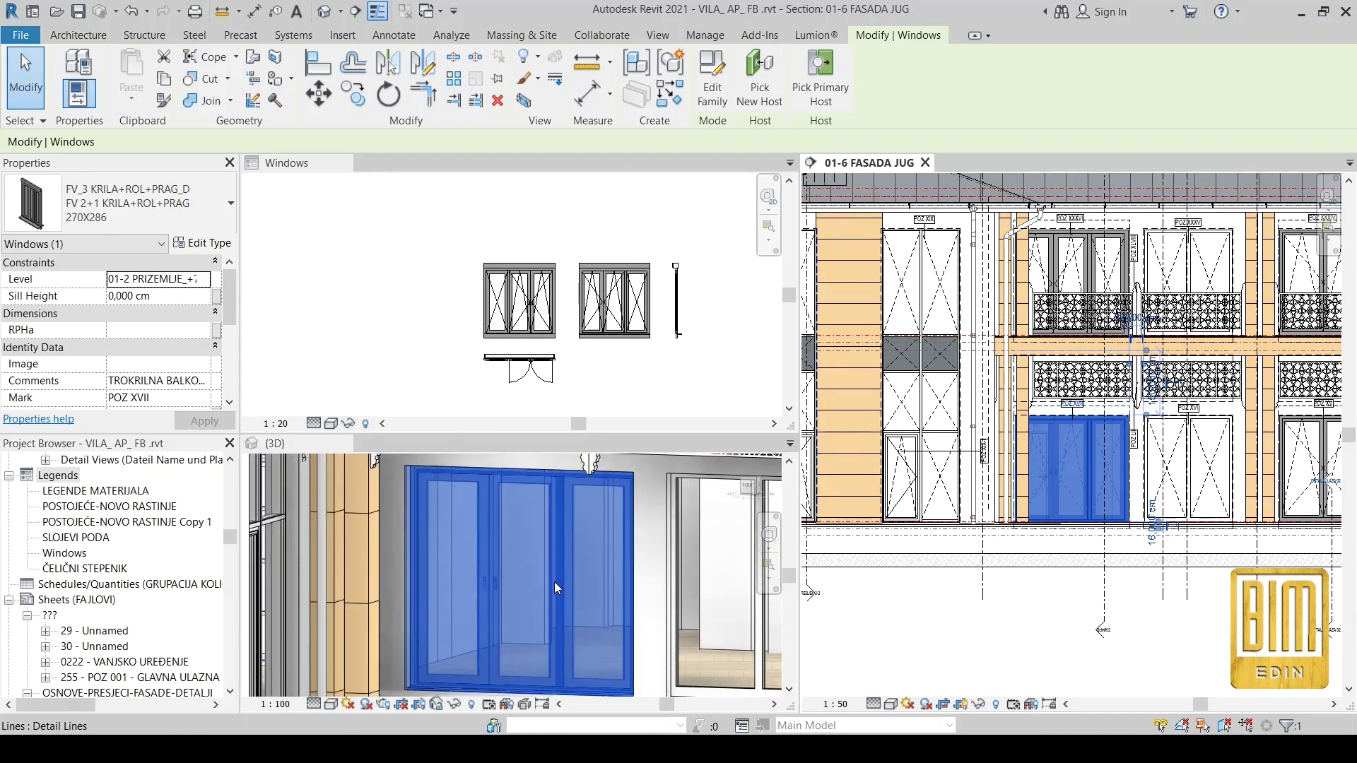
{"action": "scroll", "coordinate": [1064, 440], "scroll_direction": "up", "scroll_amount": 2}
{"action": "scroll", "coordinate": [1064, 439], "scroll_direction": "up", "scroll_amount": 2}
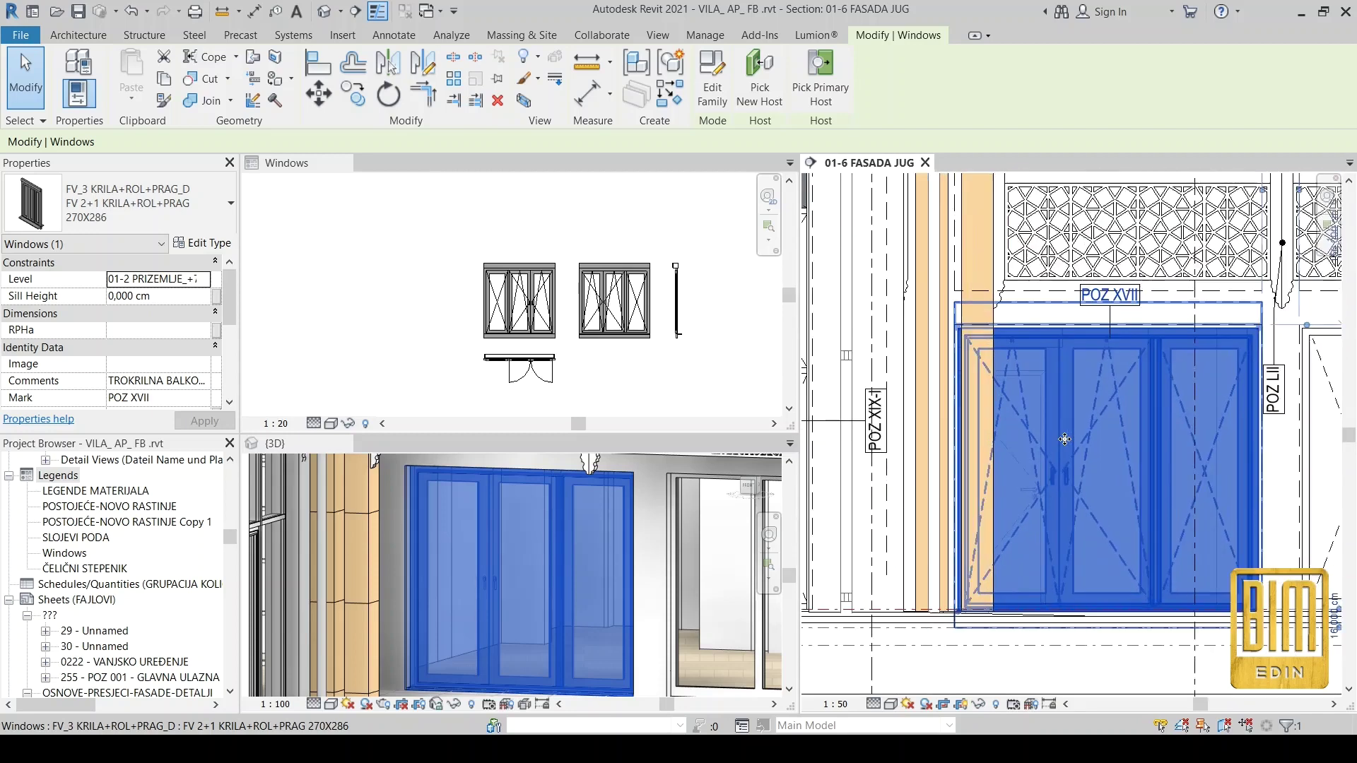
{"action": "scroll", "coordinate": [1064, 440], "scroll_direction": "up", "scroll_amount": 2}
{"action": "scroll", "coordinate": [589, 267], "scroll_direction": "up", "scroll_amount": 1}
{"action": "scroll", "coordinate": [588, 267], "scroll_direction": "up", "scroll_amount": 1}
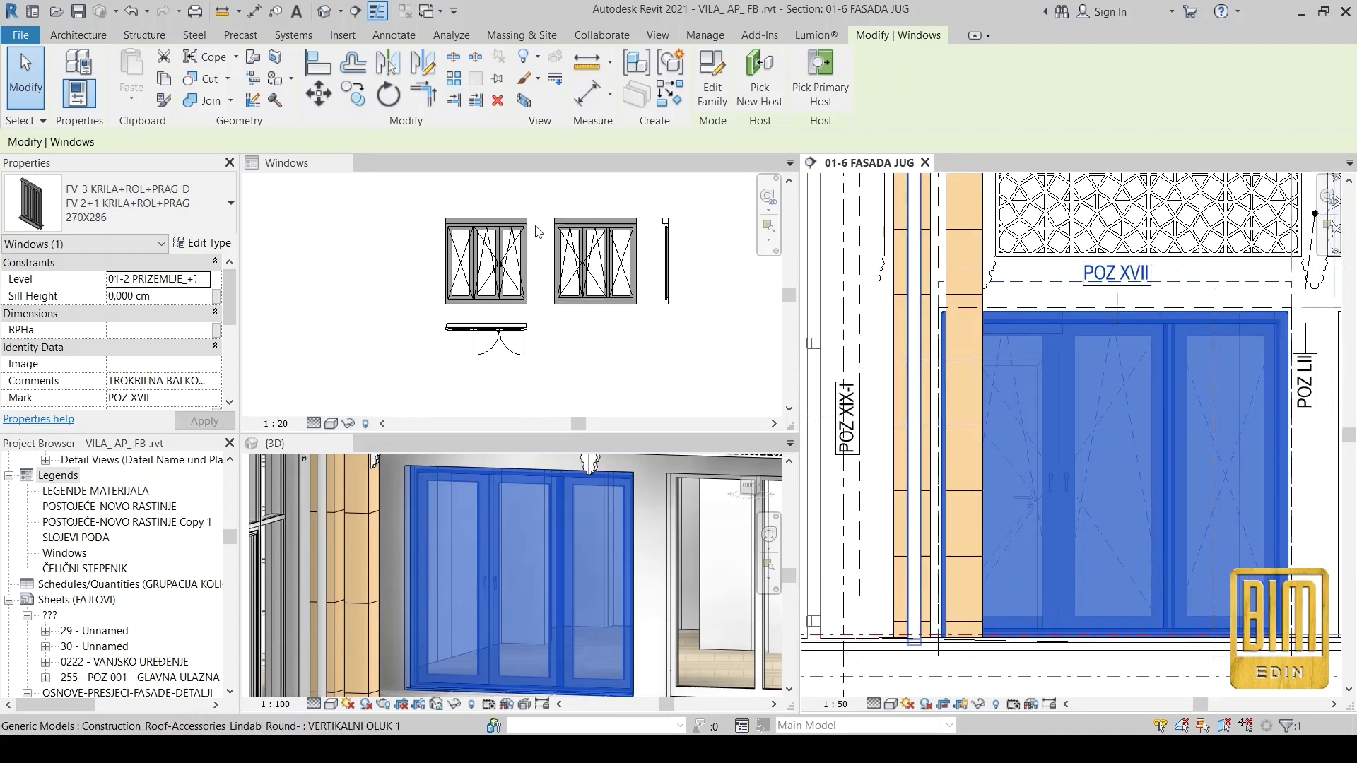
{"action": "scroll", "coordinate": [589, 267], "scroll_direction": "up", "scroll_amount": 1}
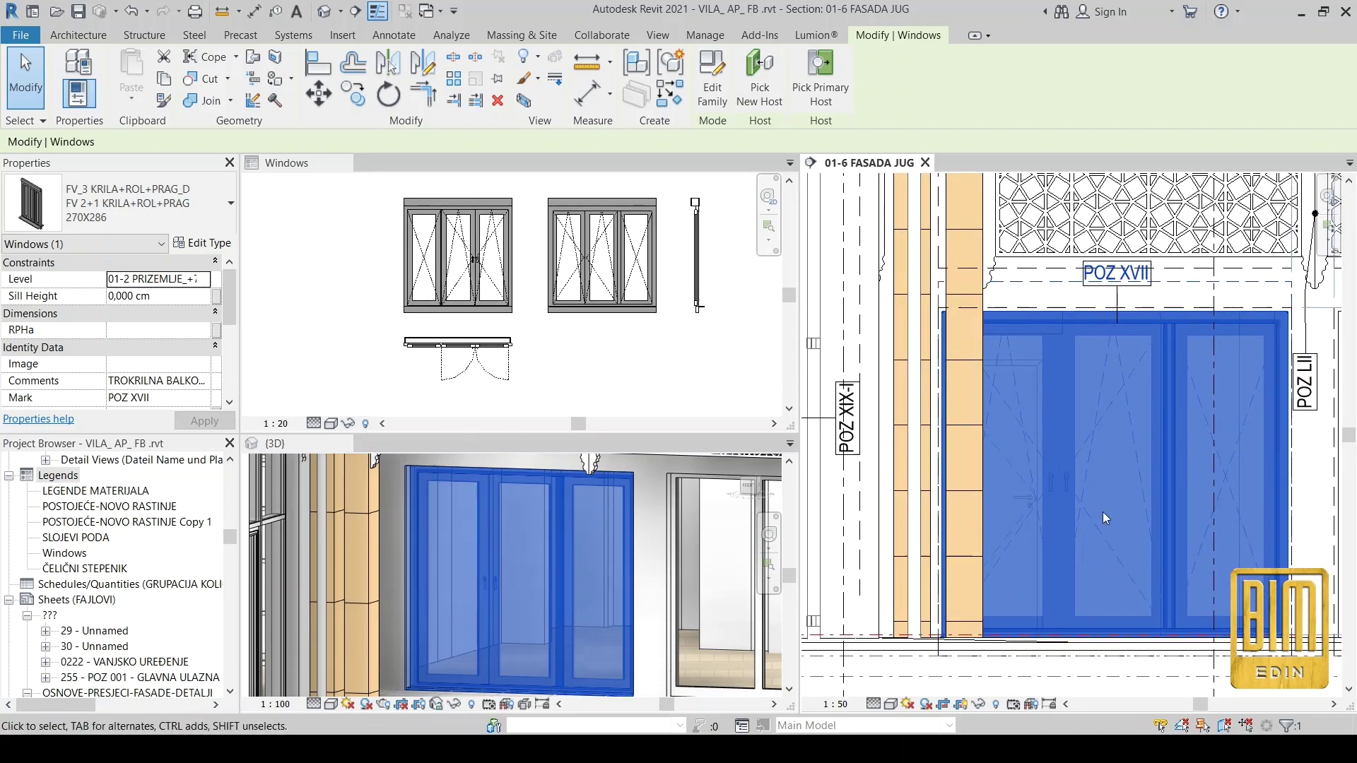
Set VRSTA OKNA DESNA 2, SREDNJA 2 and LIJEVA 2 to 0, applying each.
{"action": "left_click", "coordinate": [197, 246]}
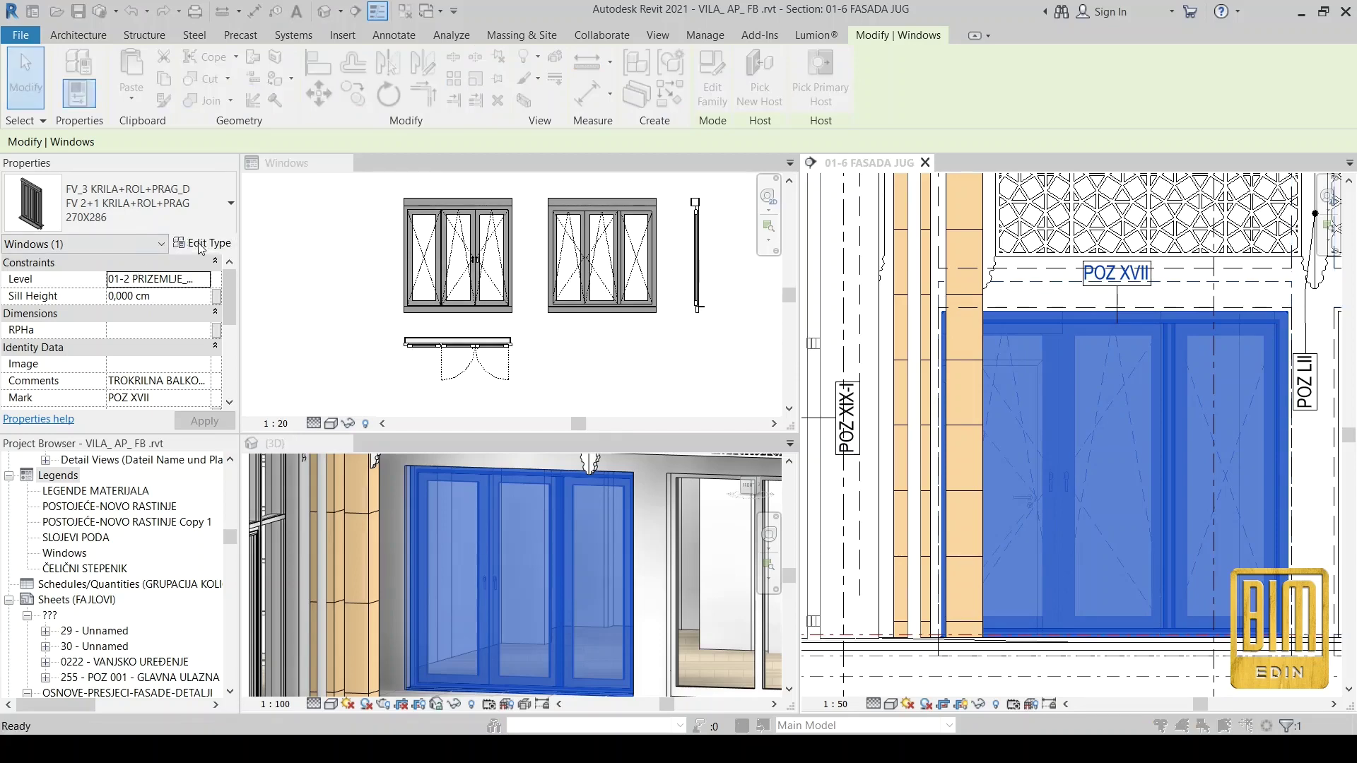
{"action": "left_click", "coordinate": [264, 322]}
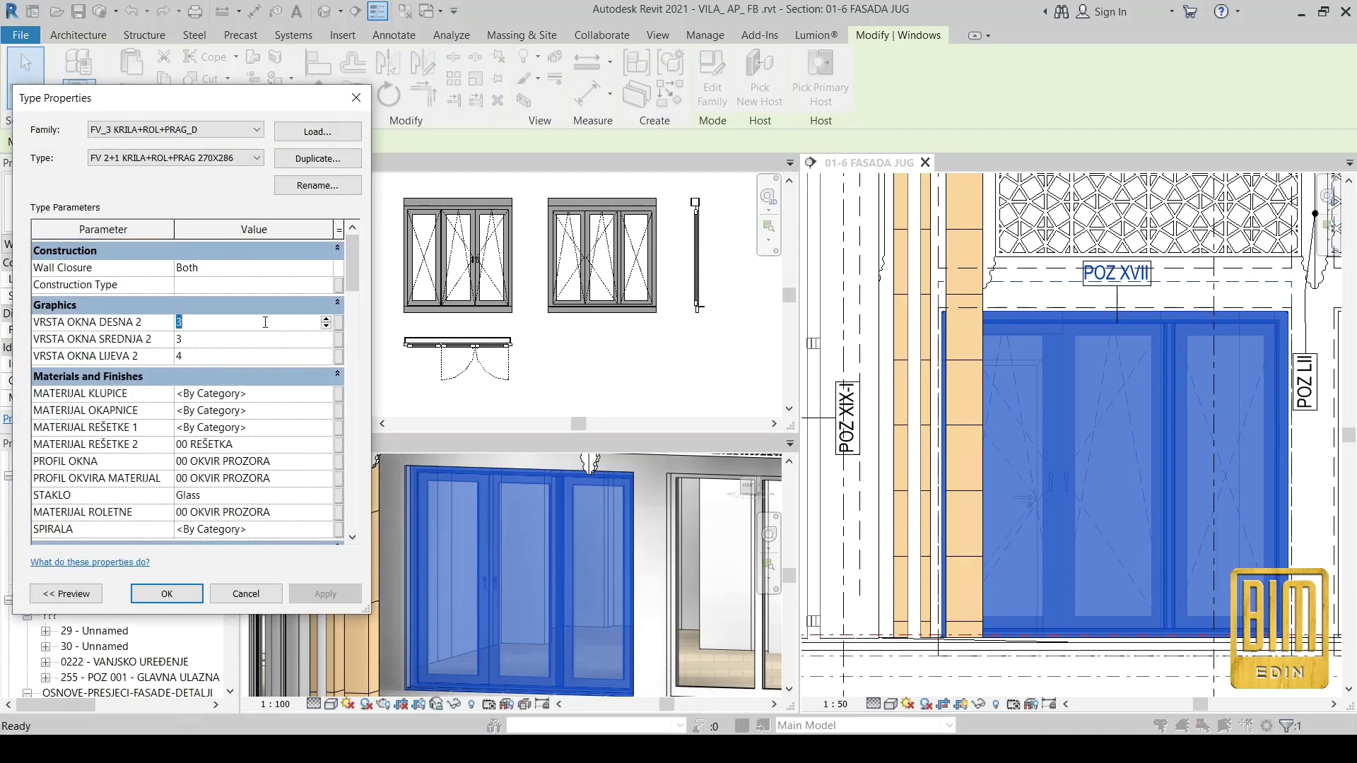
{"action": "type", "text": "0"}
{"action": "left_click", "coordinate": [323, 596]}
{"action": "left_click", "coordinate": [323, 596]}
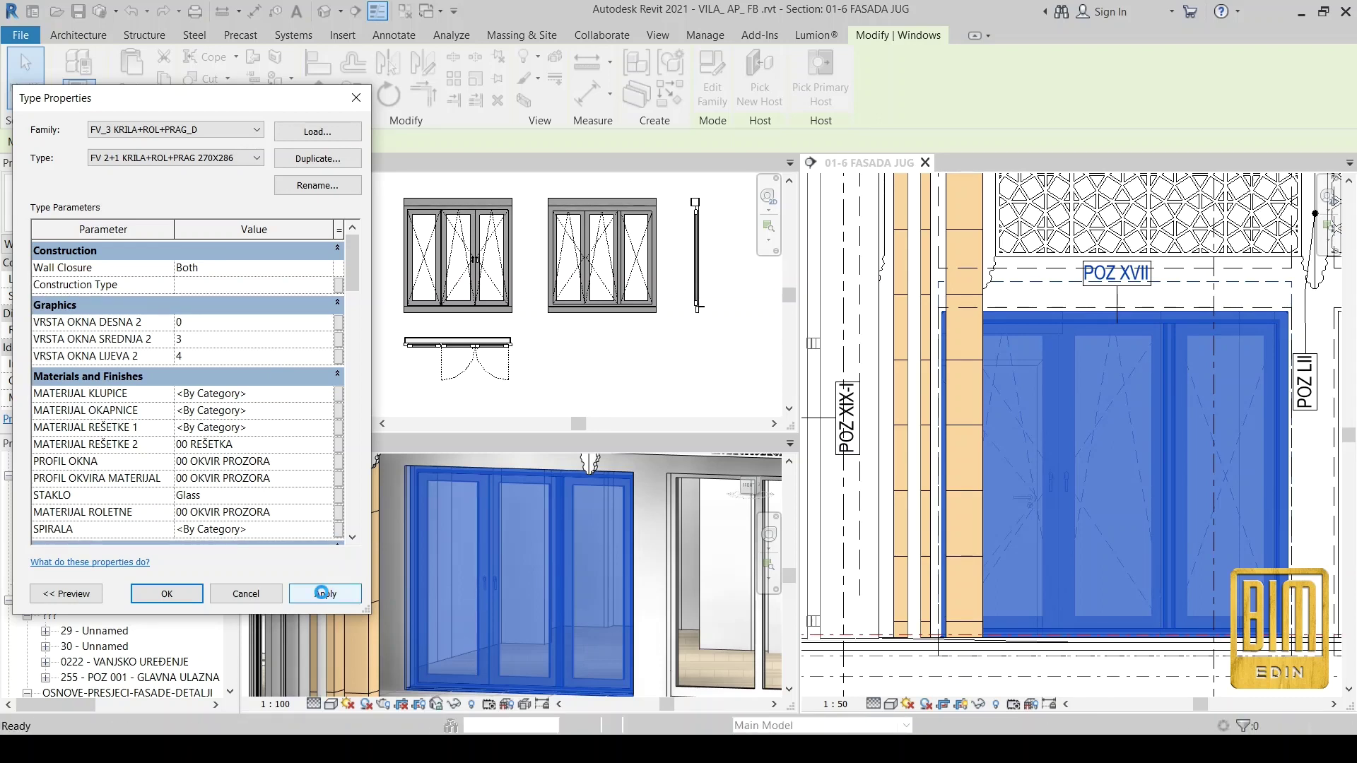
{"action": "left_click", "coordinate": [243, 339]}
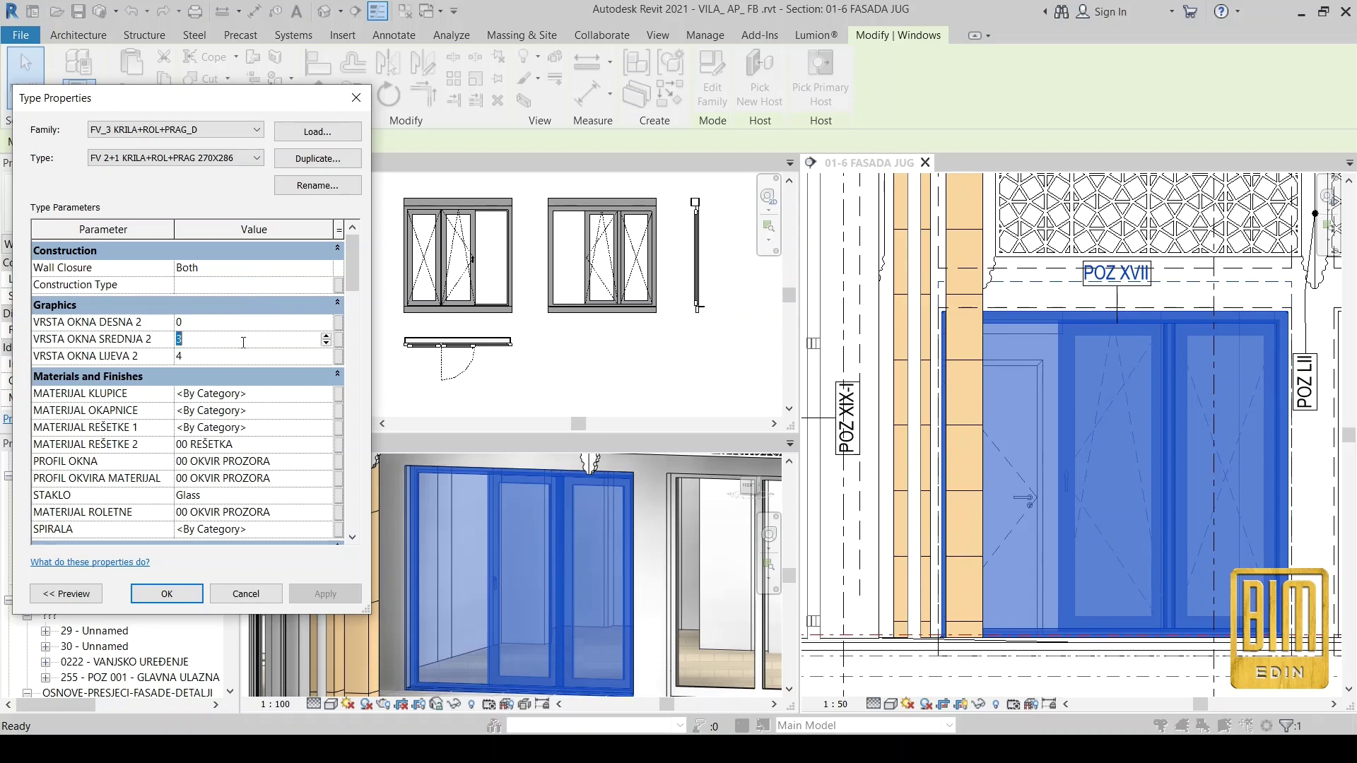
{"action": "type", "text": "0"}
{"action": "left_click", "coordinate": [332, 596]}
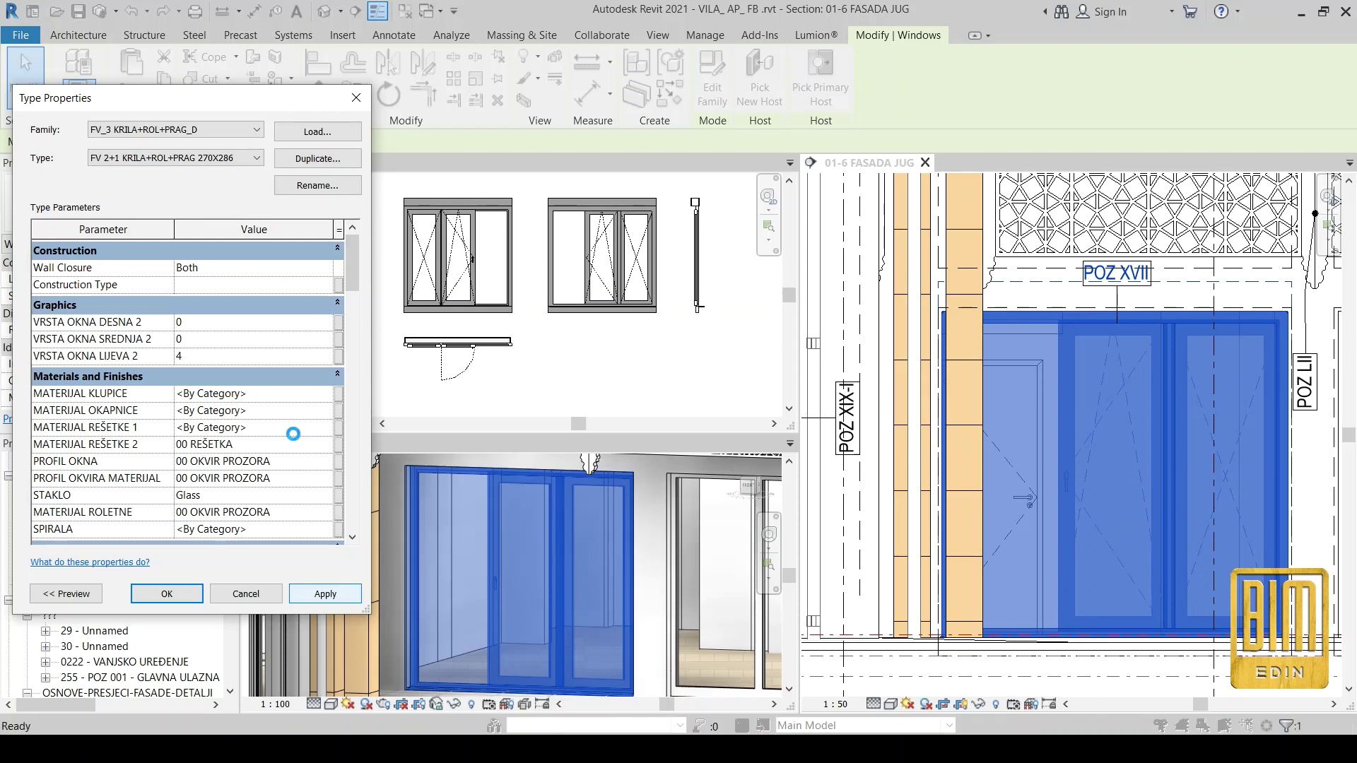
{"action": "left_click", "coordinate": [240, 357]}
{"action": "type", "text": "0"}
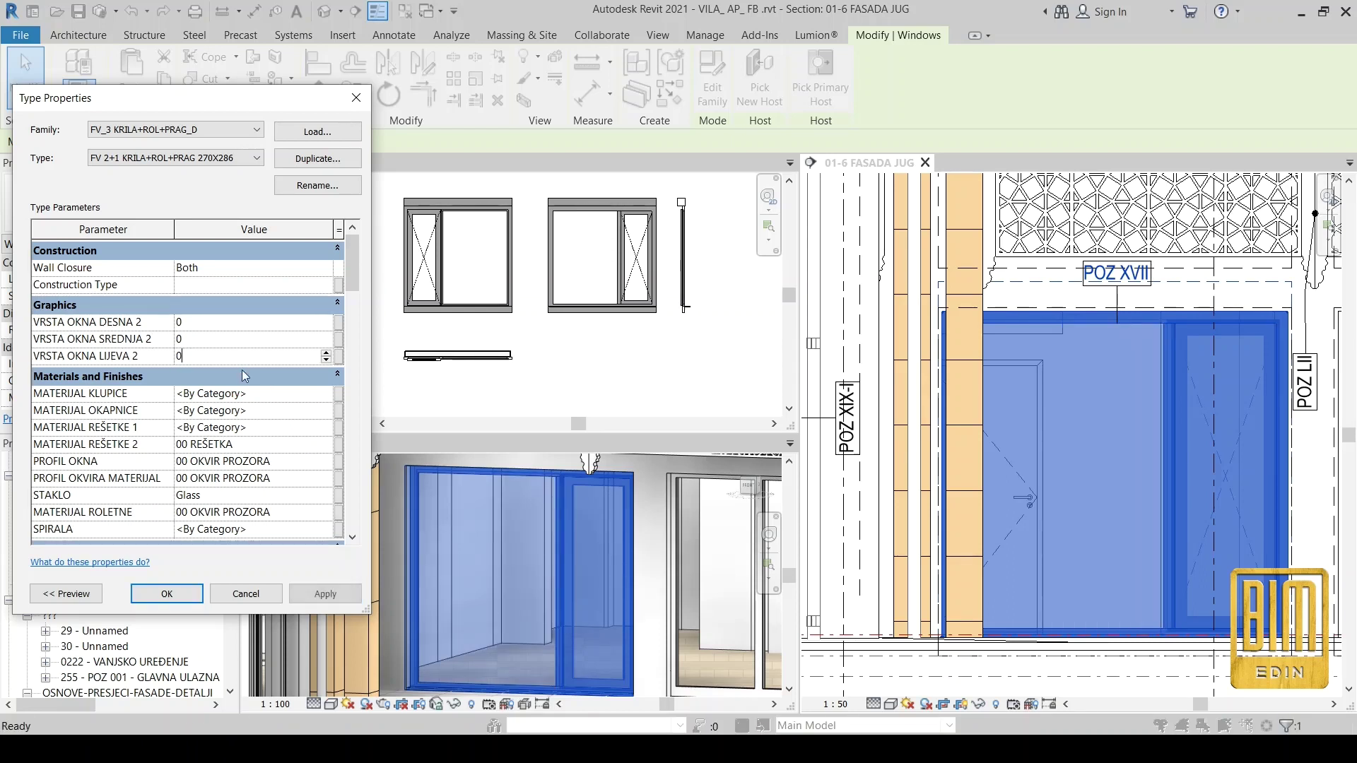
{"action": "left_click", "coordinate": [325, 592]}
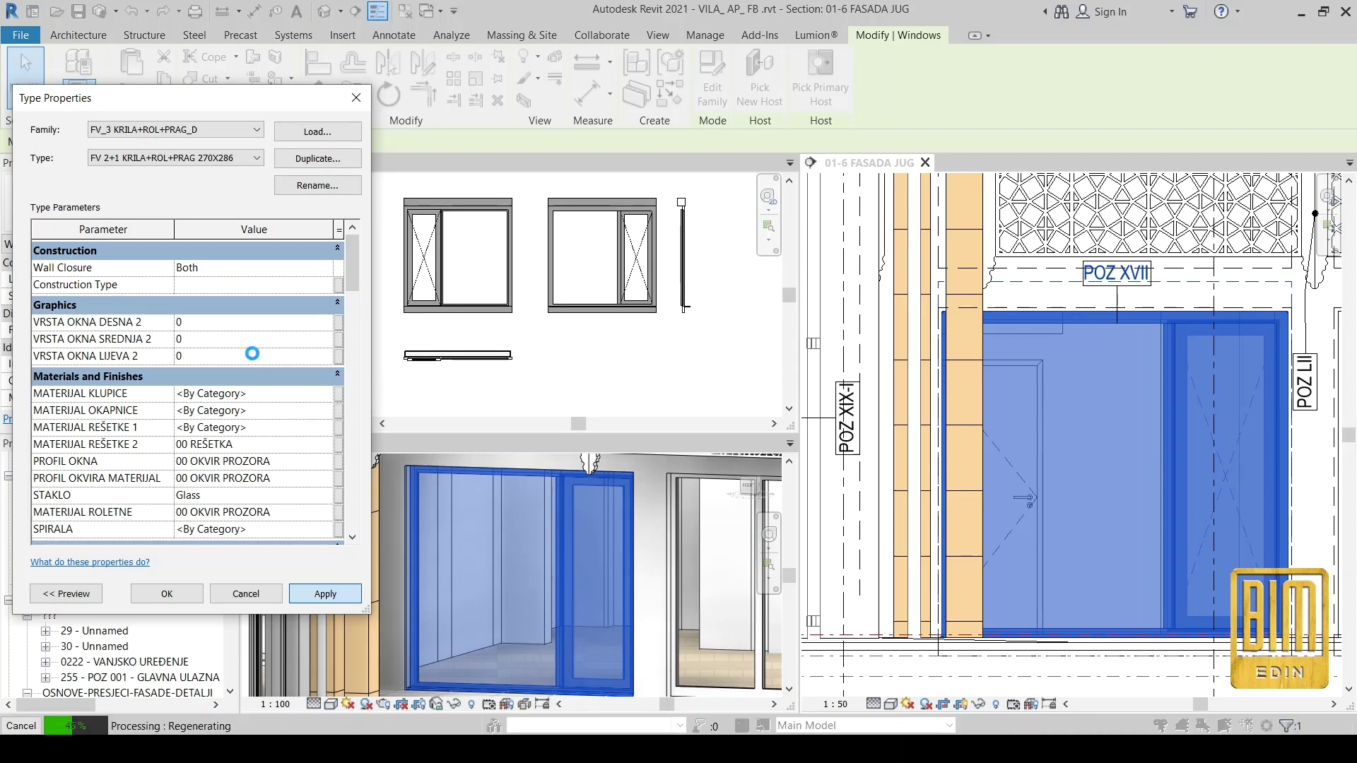
Set all three sash types to 1 and apply.
{"action": "left_click", "coordinate": [243, 324]}
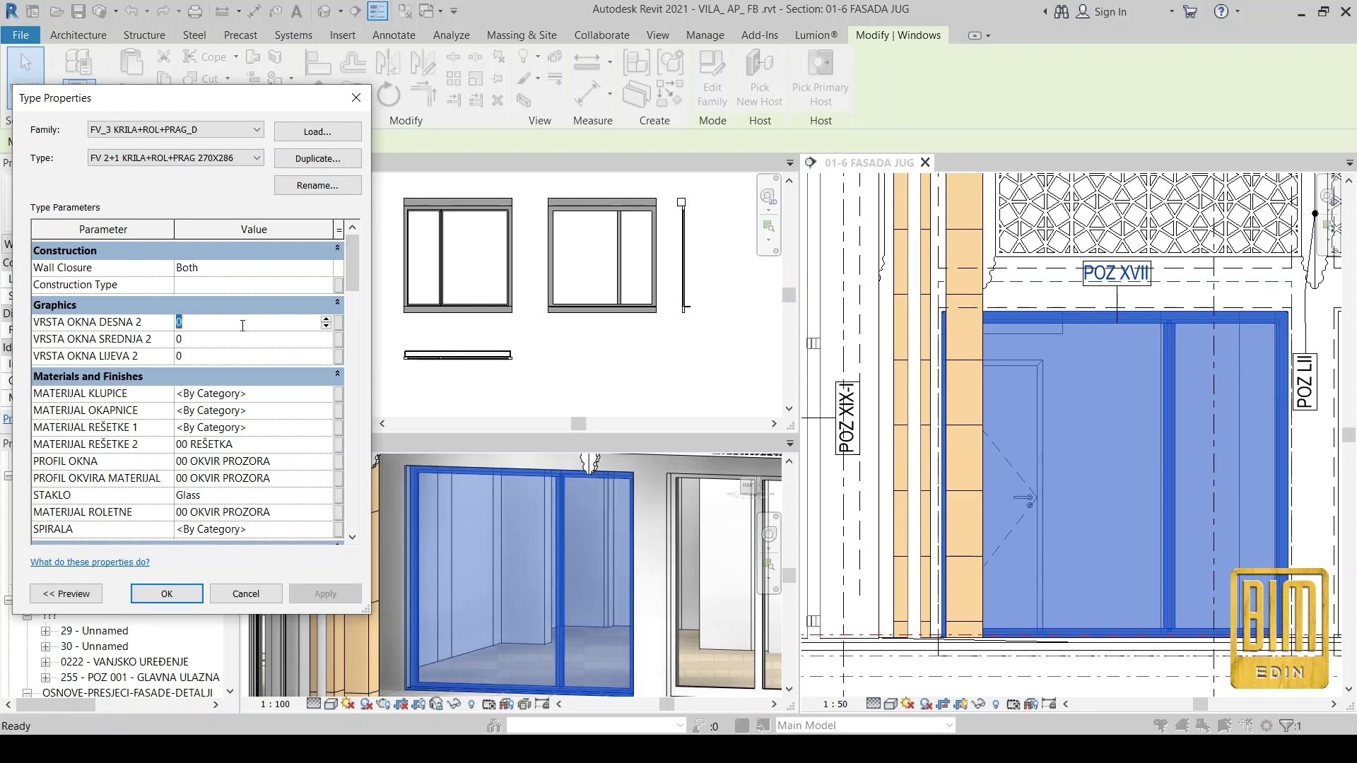
{"action": "type", "text": "1"}
{"action": "left_click", "coordinate": [243, 340]}
{"action": "type", "text": "1"}
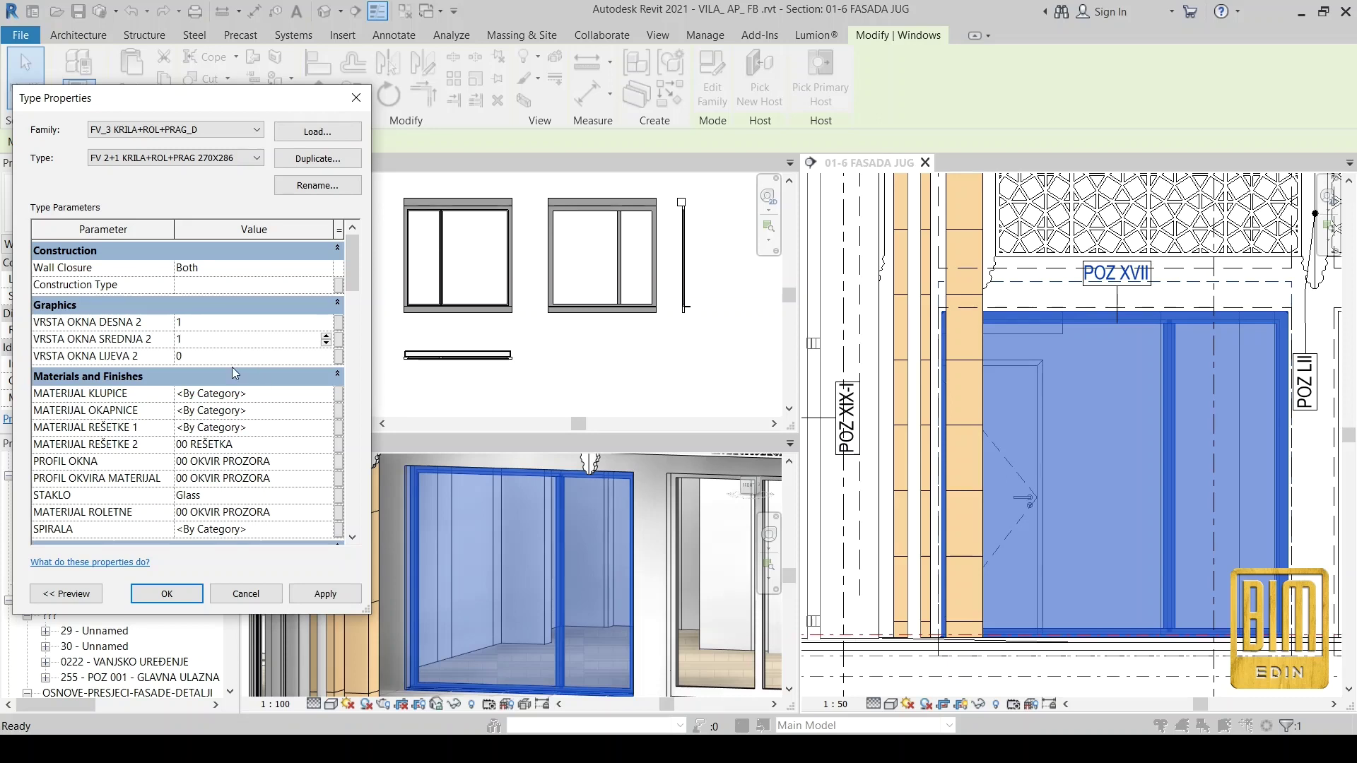
{"action": "left_click", "coordinate": [238, 357]}
{"action": "type", "text": "1"}
{"action": "left_click", "coordinate": [311, 594]}
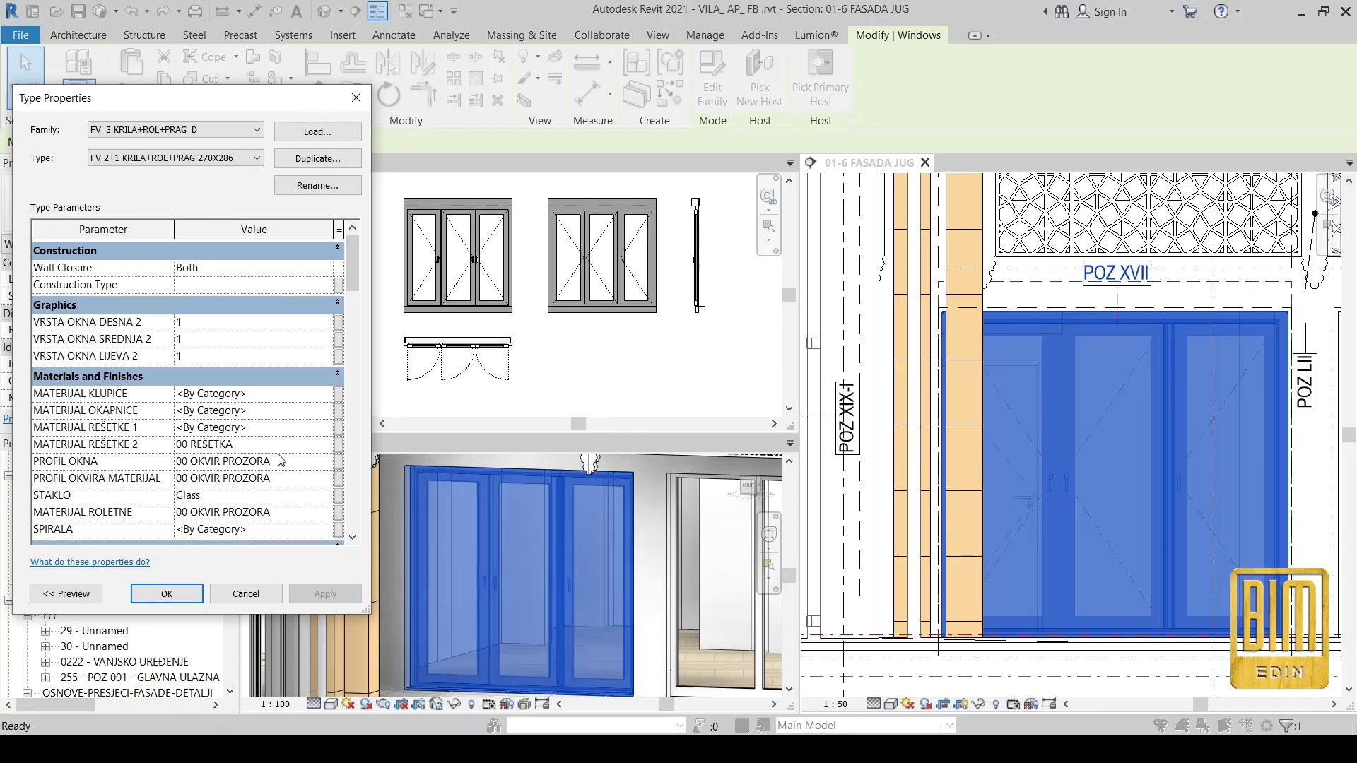
Set DESNA 2 and SREDNJA 2 to 3, LIJEVA 2 to 4, and apply.
{"action": "left_click", "coordinate": [228, 323]}
{"action": "type", "text": "3"}
{"action": "left_click", "coordinate": [234, 340]}
{"action": "type", "text": "3"}
{"action": "left_click", "coordinate": [244, 355]}
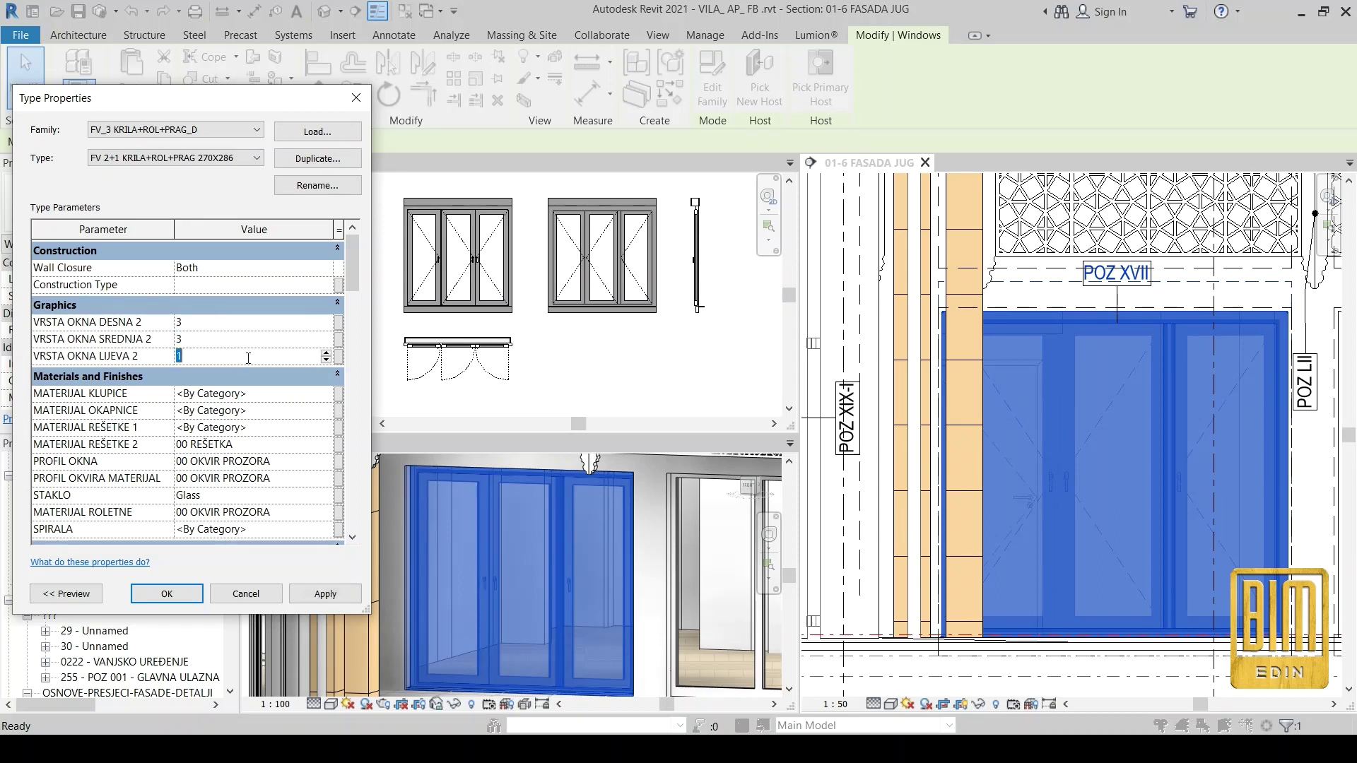
{"action": "type", "text": "4"}
{"action": "left_click", "coordinate": [332, 592]}
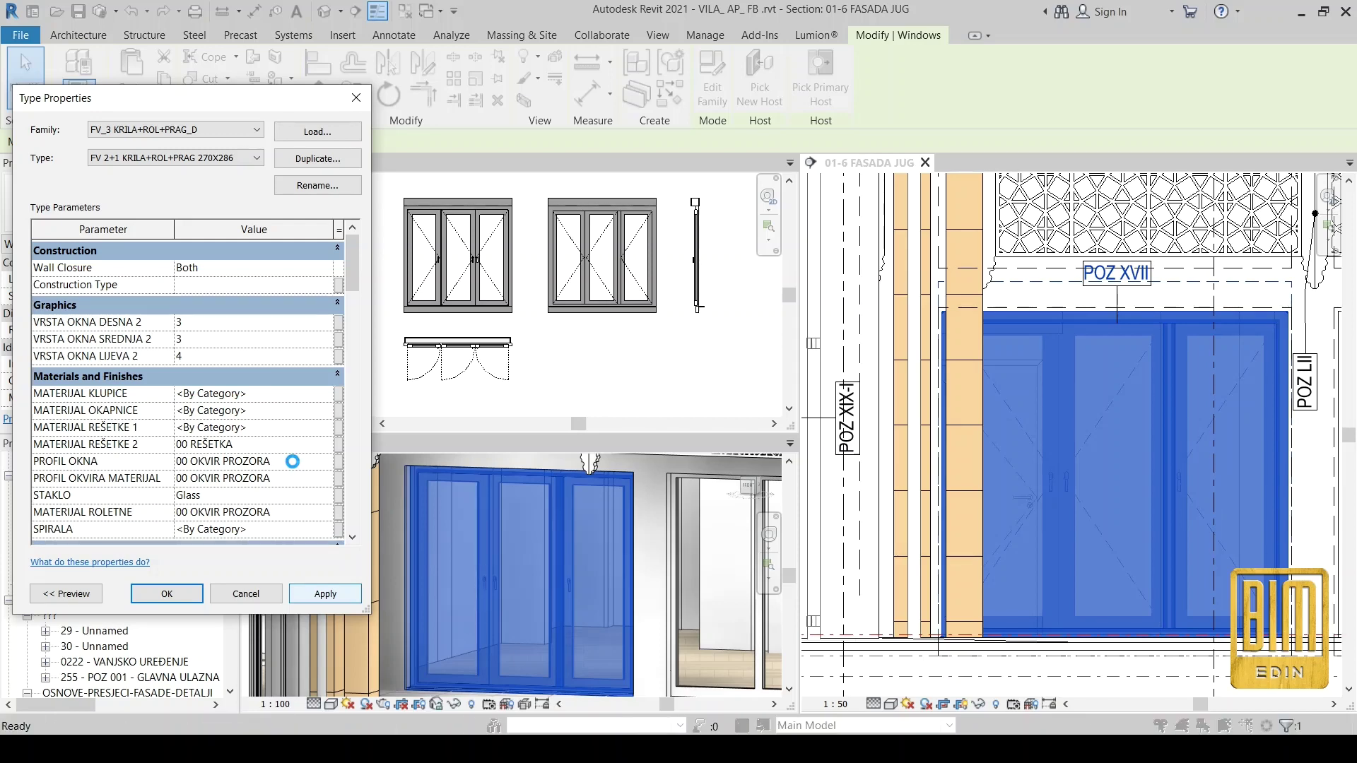
Try new VISINA ROLADE values and a 20 cm shutter box outer-edge offset, then apply.
{"action": "scroll", "coordinate": [296, 467], "scroll_direction": "down", "scroll_amount": 5}
{"action": "scroll", "coordinate": [295, 467], "scroll_direction": "down", "scroll_amount": 1}
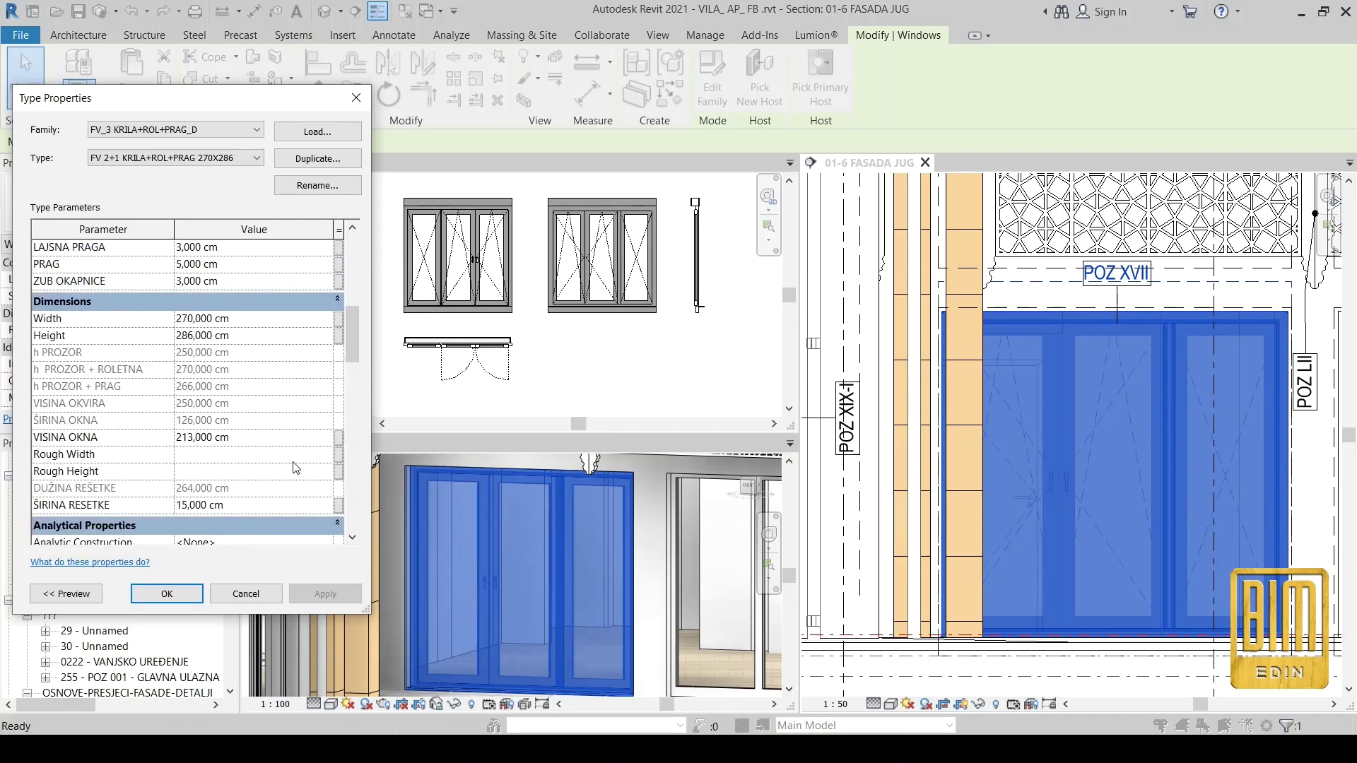
{"action": "scroll", "coordinate": [296, 468], "scroll_direction": "down", "scroll_amount": 3}
{"action": "scroll", "coordinate": [285, 404], "scroll_direction": "down", "scroll_amount": 1}
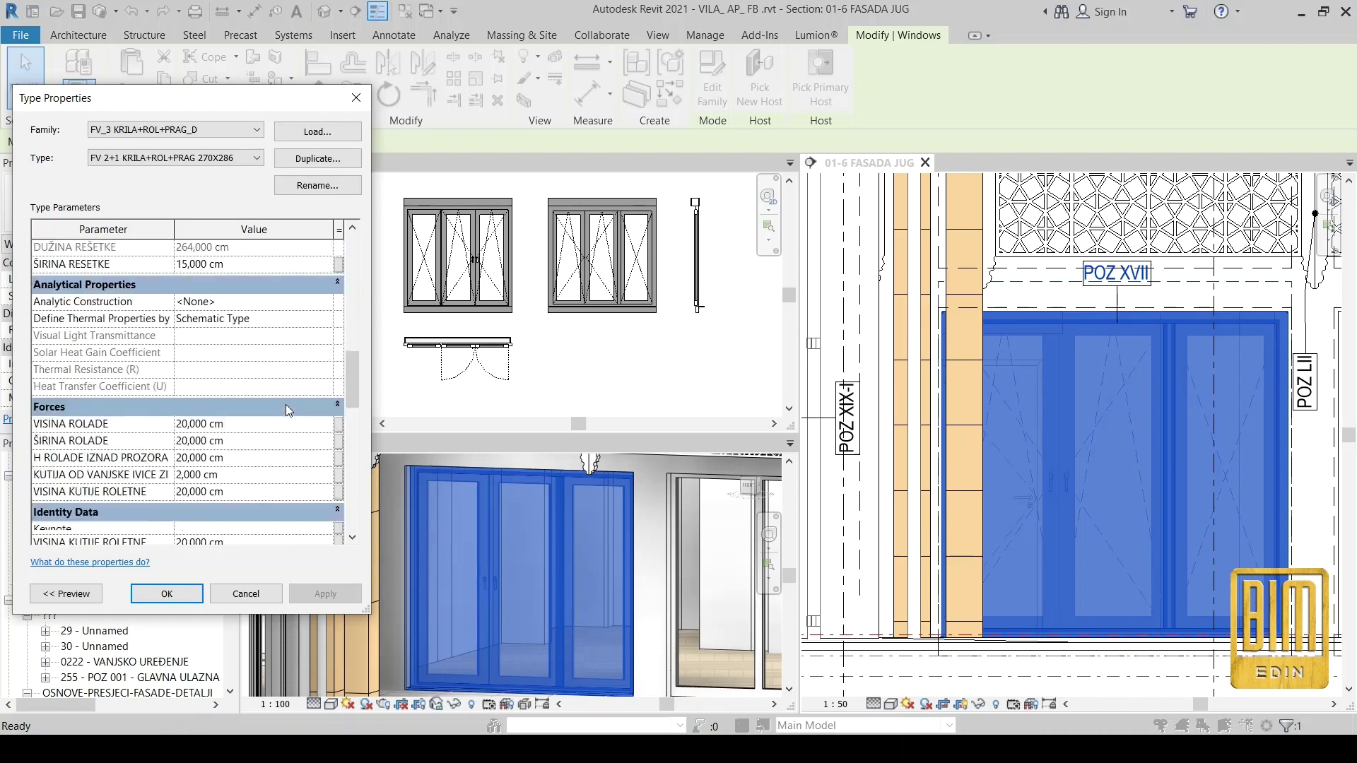
{"action": "scroll", "coordinate": [285, 405], "scroll_direction": "down", "scroll_amount": 2}
{"action": "left_click", "coordinate": [255, 334]}
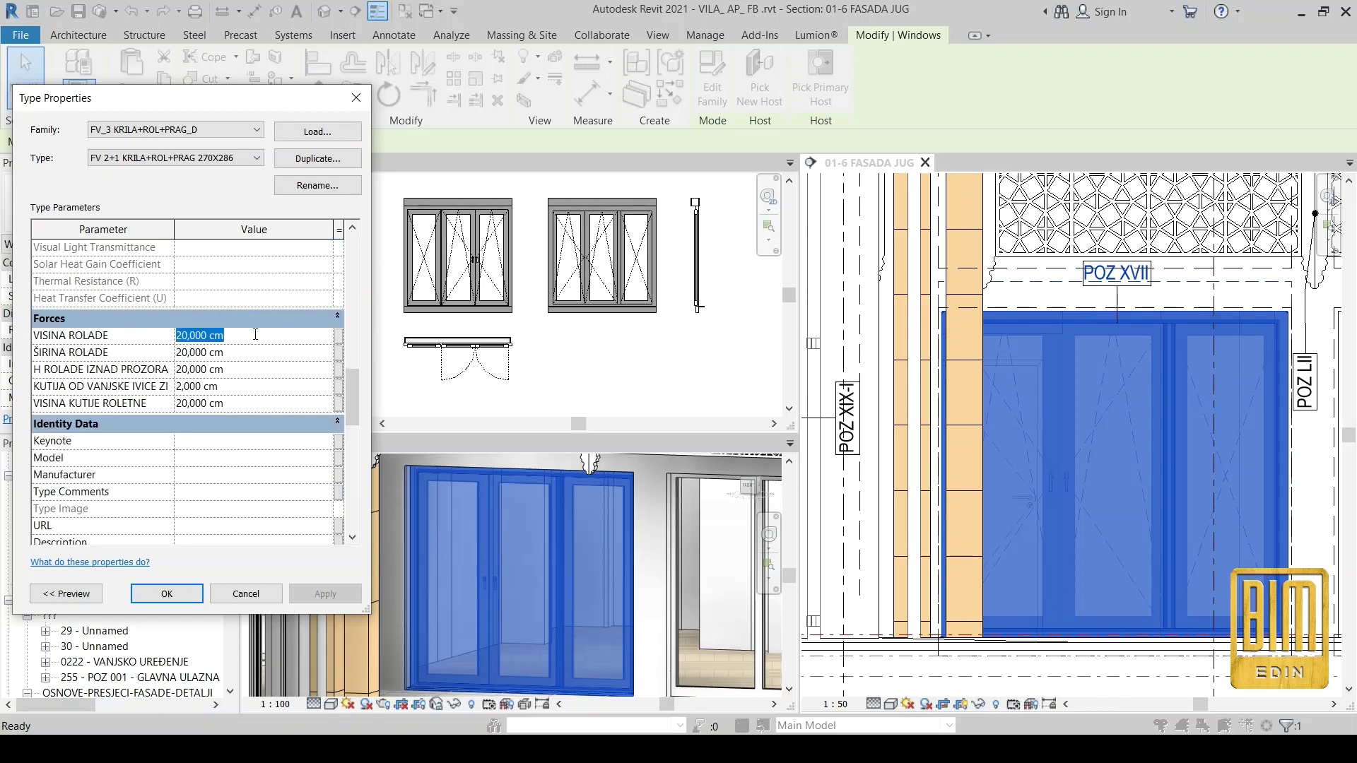
{"action": "type", "text": "0"}
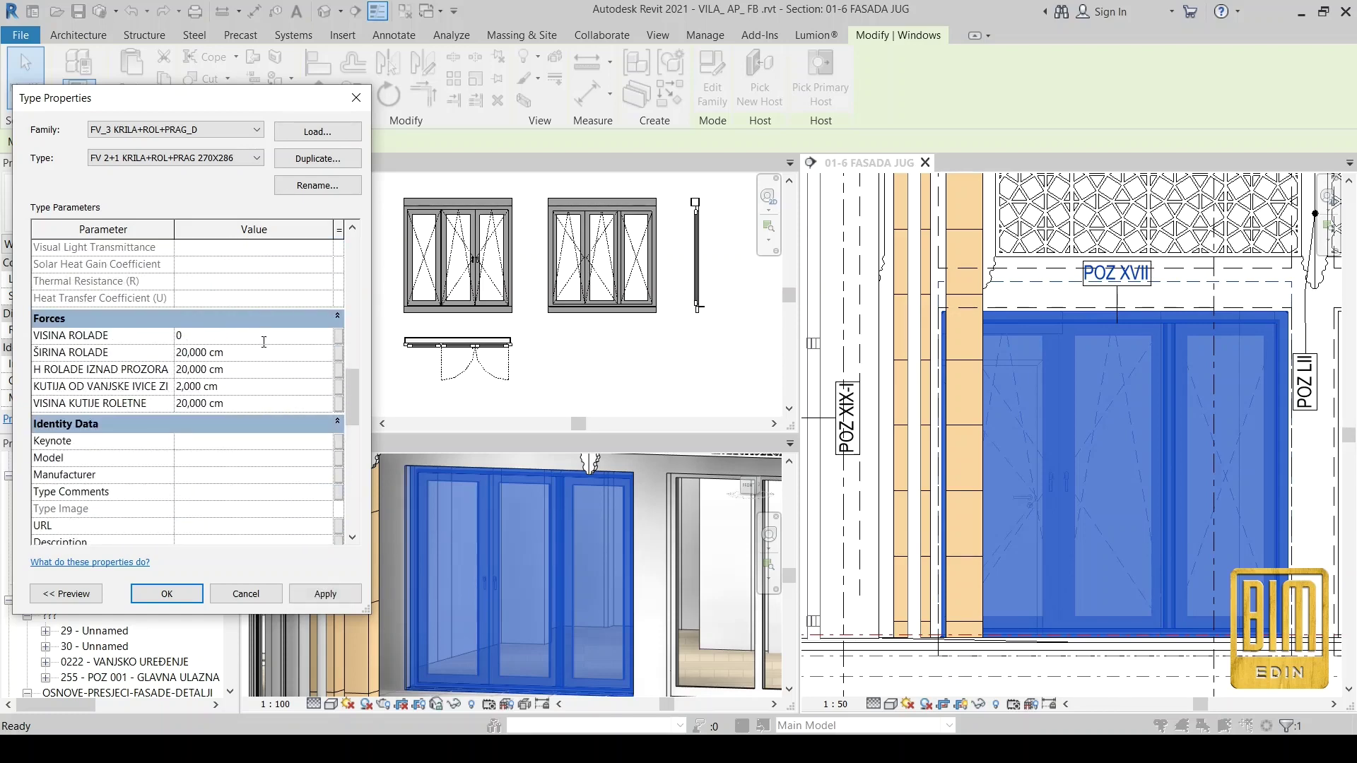
{"action": "left_click_drag", "start_coordinate": [256, 339], "coordinate": [175, 351]}
{"action": "type", "text": "0"}
{"action": "left_click", "coordinate": [231, 388]}
{"action": "type", "text": "20"}
{"action": "left_click", "coordinate": [323, 593]}
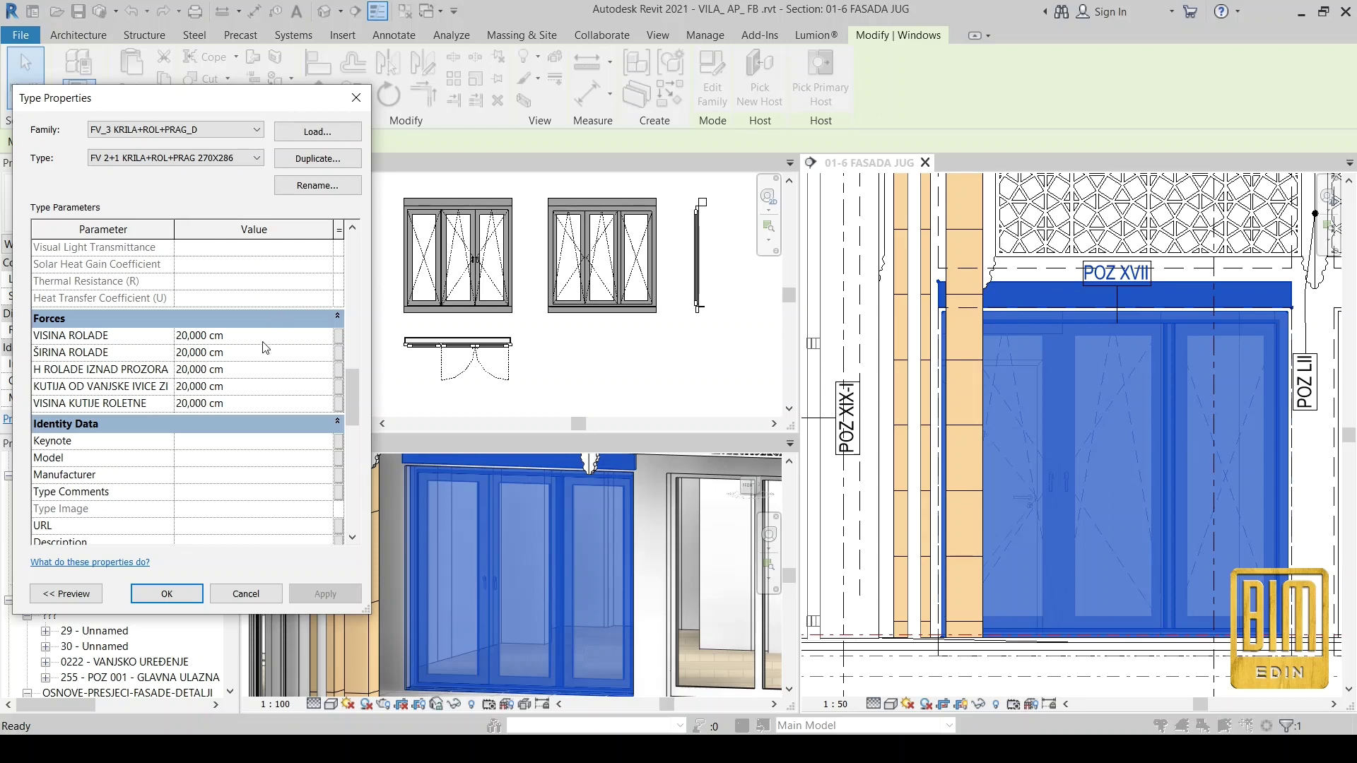
Test a negative shutter box offset, then set KUTIJA OD VANJSKE IVICE to 0.
{"action": "left_click", "coordinate": [255, 386]}
{"action": "type", "text": "-20"}
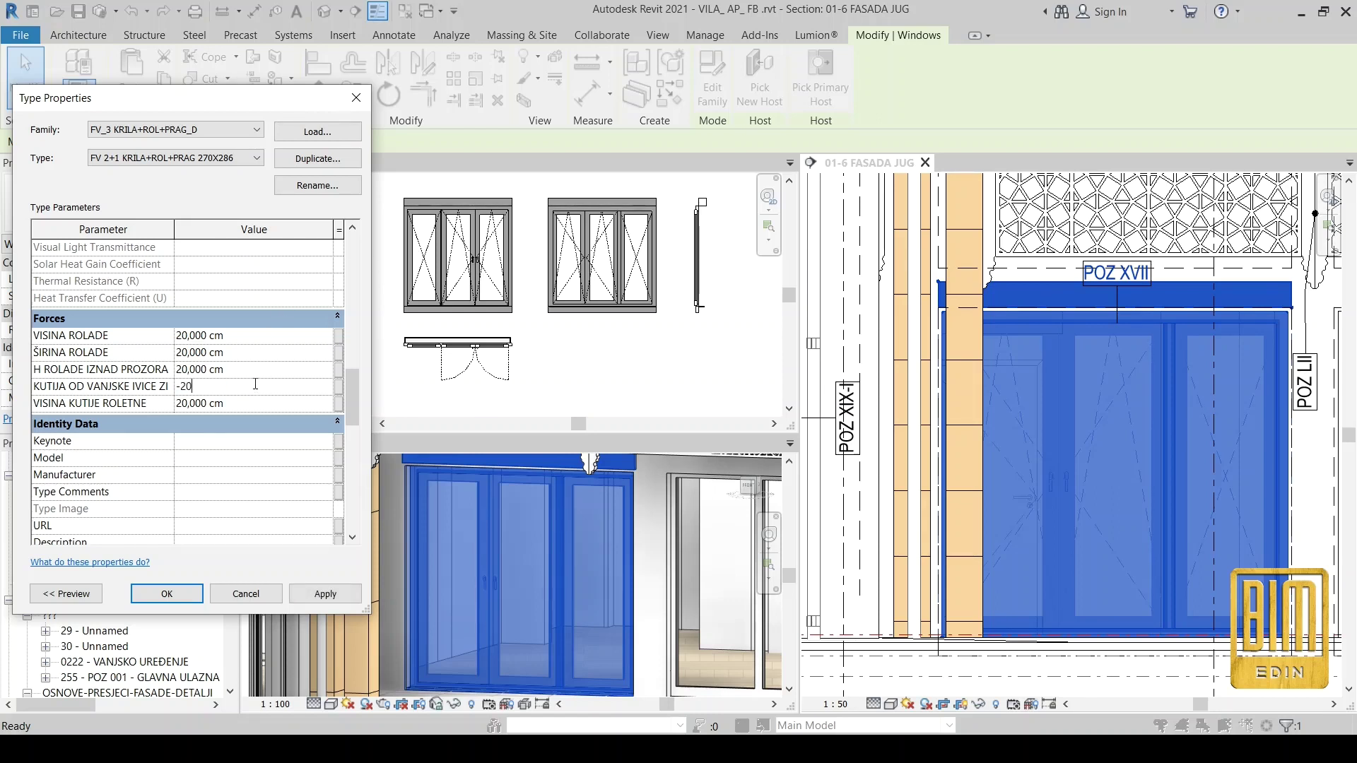
{"action": "left_click", "coordinate": [318, 594]}
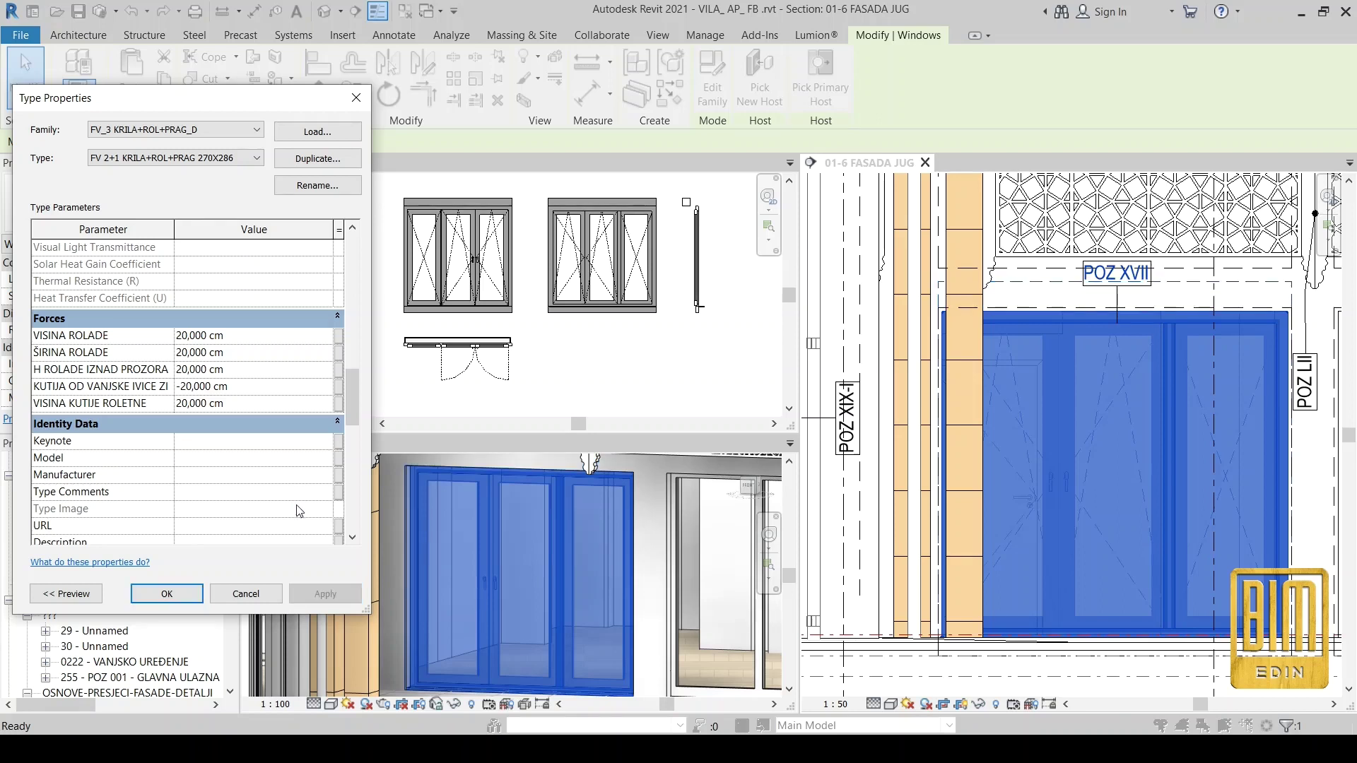
{"action": "left_click", "coordinate": [255, 388]}
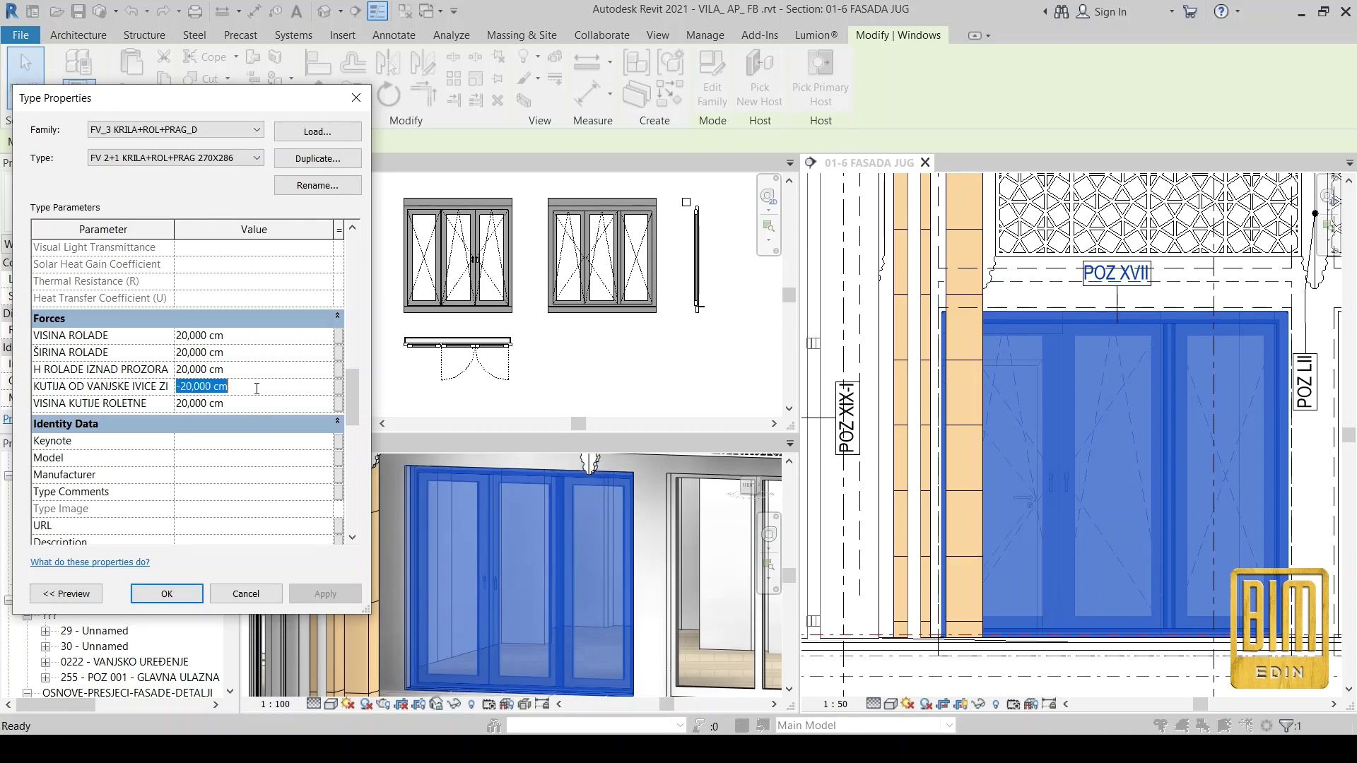
{"action": "type", "text": "0"}
{"action": "key", "text": "Return"}
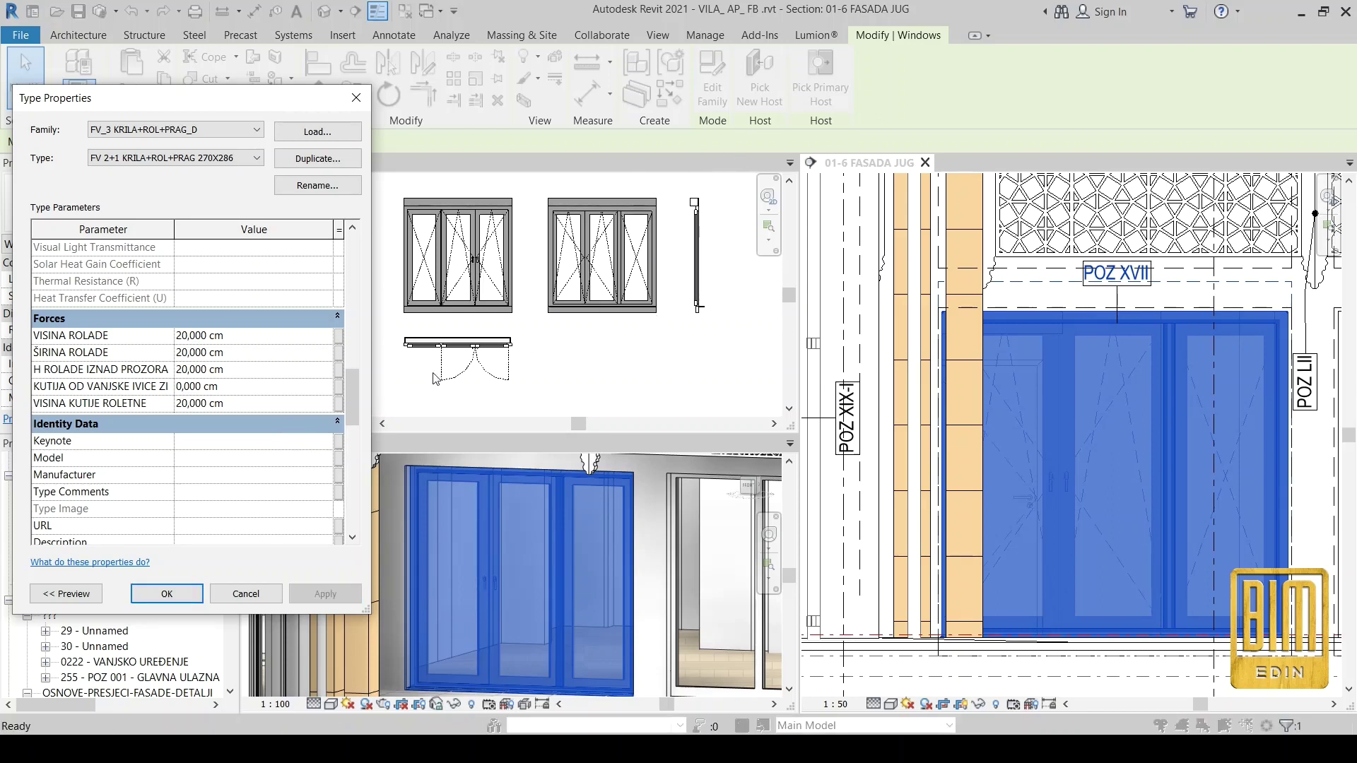
Re-enter the ŠIRINA ROLADE and H ROLADE IZNAD PROZORA values.
{"action": "scroll", "coordinate": [283, 400], "scroll_direction": "down", "scroll_amount": 3}
{"action": "scroll", "coordinate": [282, 401], "scroll_direction": "down", "scroll_amount": 3}
{"action": "scroll", "coordinate": [282, 401], "scroll_direction": "down", "scroll_amount": 3}
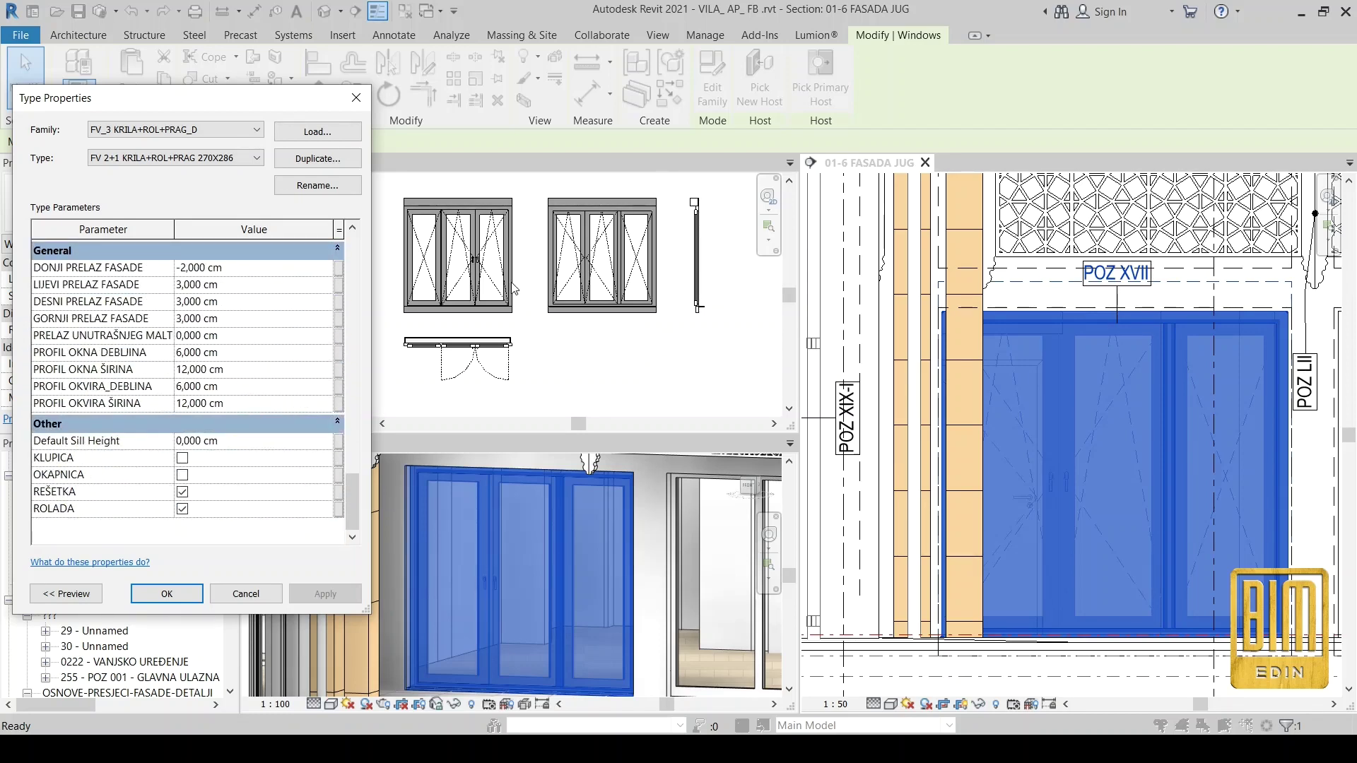
{"action": "scroll", "coordinate": [270, 332], "scroll_direction": "up", "scroll_amount": 3}
{"action": "scroll", "coordinate": [270, 333], "scroll_direction": "up", "scroll_amount": 3}
{"action": "scroll", "coordinate": [270, 332], "scroll_direction": "up", "scroll_amount": 3}
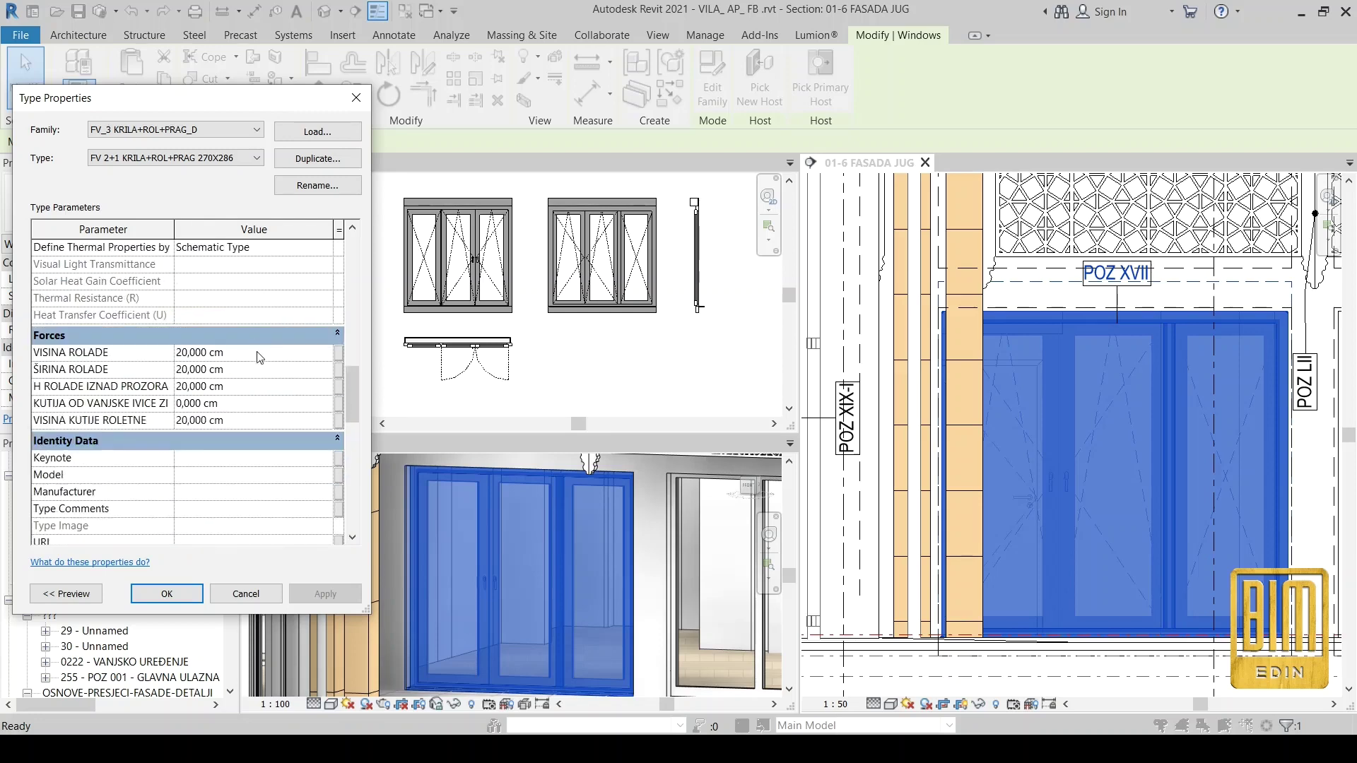
{"action": "left_click", "coordinate": [265, 366]}
{"action": "type", "text": "0"}
{"action": "left_click", "coordinate": [275, 369]}
{"action": "type", "text": "0"}
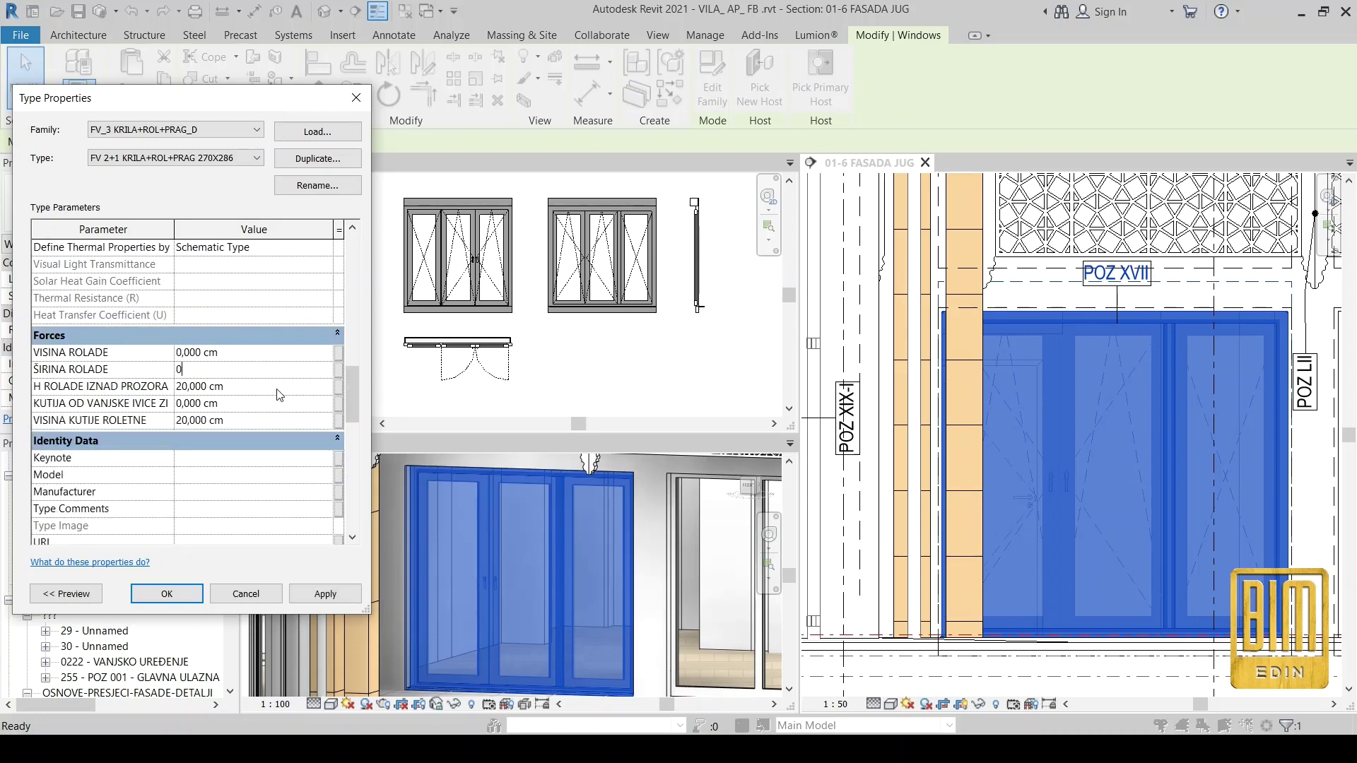
{"action": "type", "text": "0"}
Toggle the ROLADA roller shutter off, apply, dismiss the warning, and turn it back on.
{"action": "scroll", "coordinate": [283, 416], "scroll_direction": "down", "scroll_amount": 5}
{"action": "scroll", "coordinate": [283, 416], "scroll_direction": "down", "scroll_amount": 3}
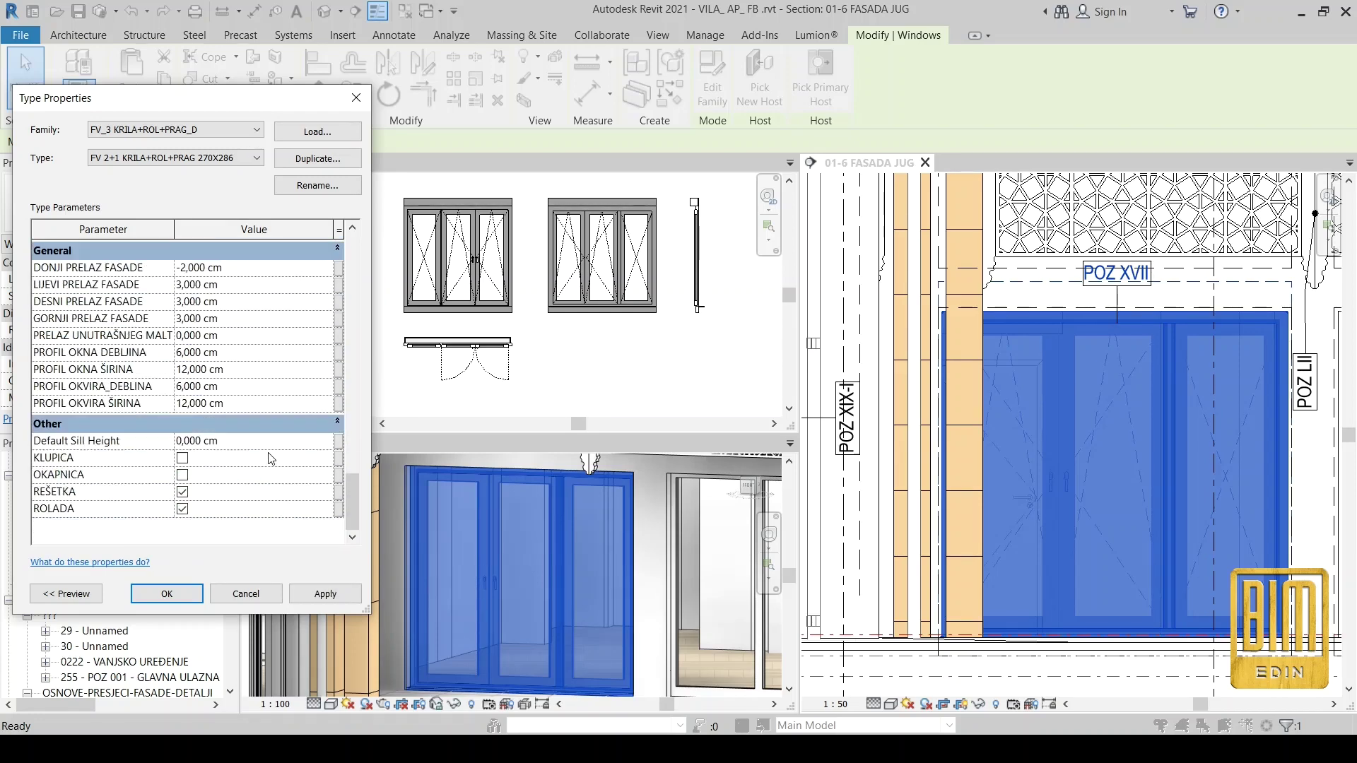
{"action": "left_click", "coordinate": [183, 509]}
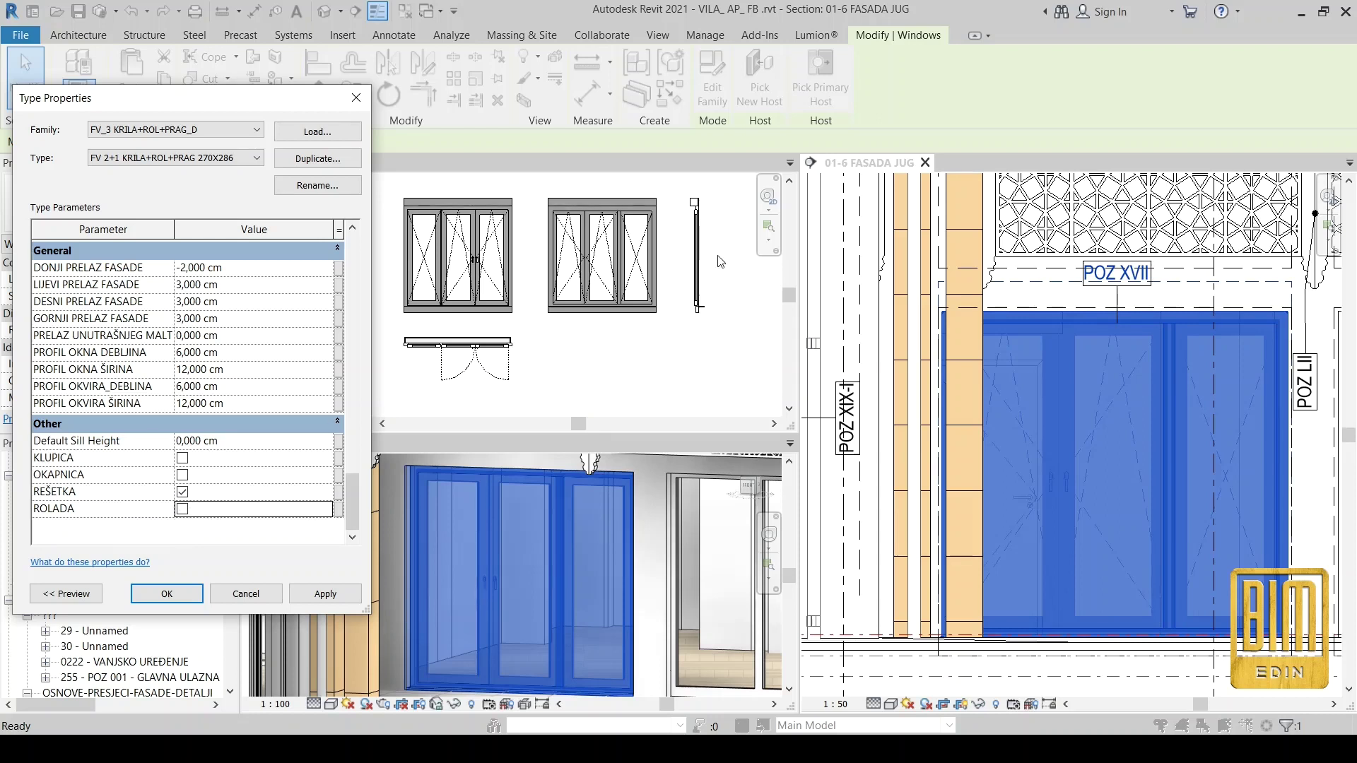
{"action": "left_click", "coordinate": [324, 601]}
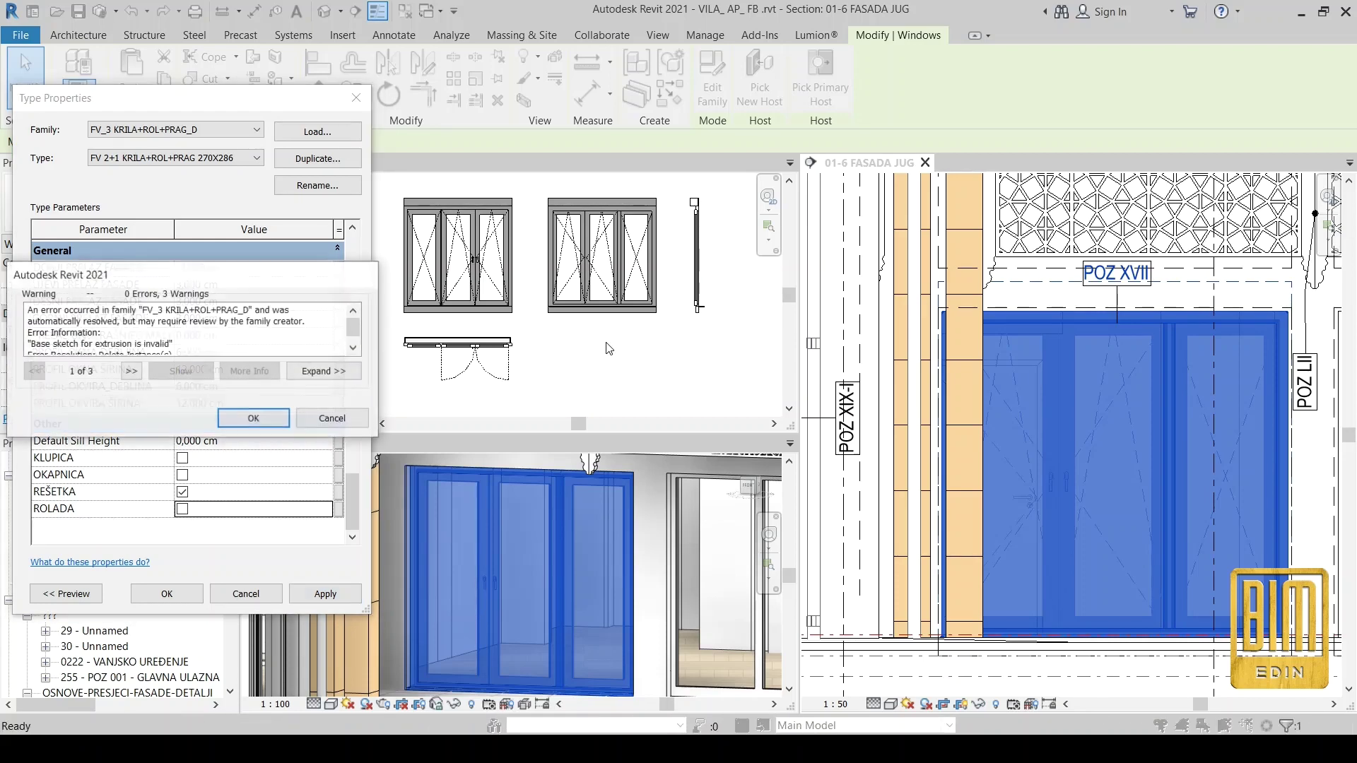
{"action": "left_click", "coordinate": [256, 421]}
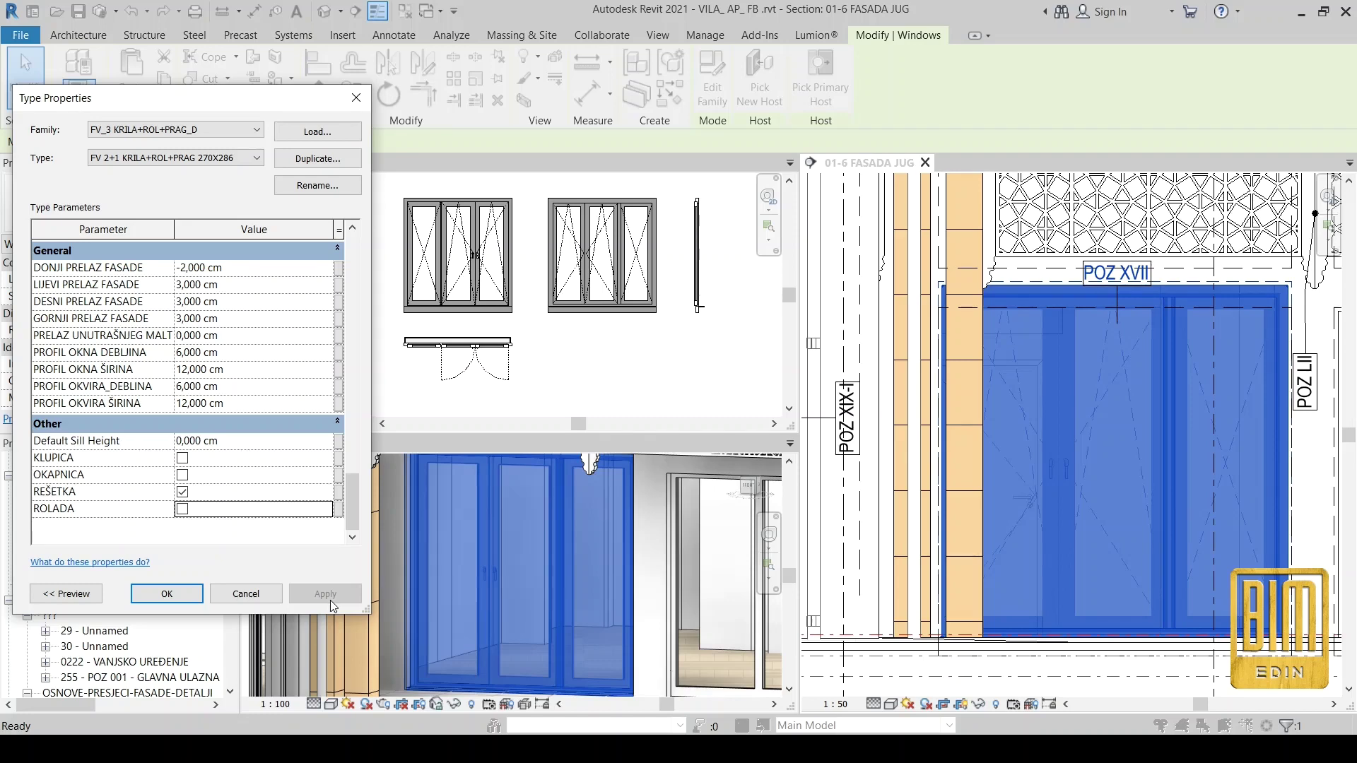
{"action": "left_click", "coordinate": [183, 509]}
Set VISINA ROLADE, ŠIRINA ROLADE, H ROLADE IZNAD PROZORA and VISINA KUTIJE ROLETNE to 20 cm and confirm.
{"action": "scroll", "coordinate": [278, 385], "scroll_direction": "up", "scroll_amount": 3}
{"action": "scroll", "coordinate": [272, 379], "scroll_direction": "up", "scroll_amount": 3}
{"action": "scroll", "coordinate": [267, 374], "scroll_direction": "up", "scroll_amount": 3}
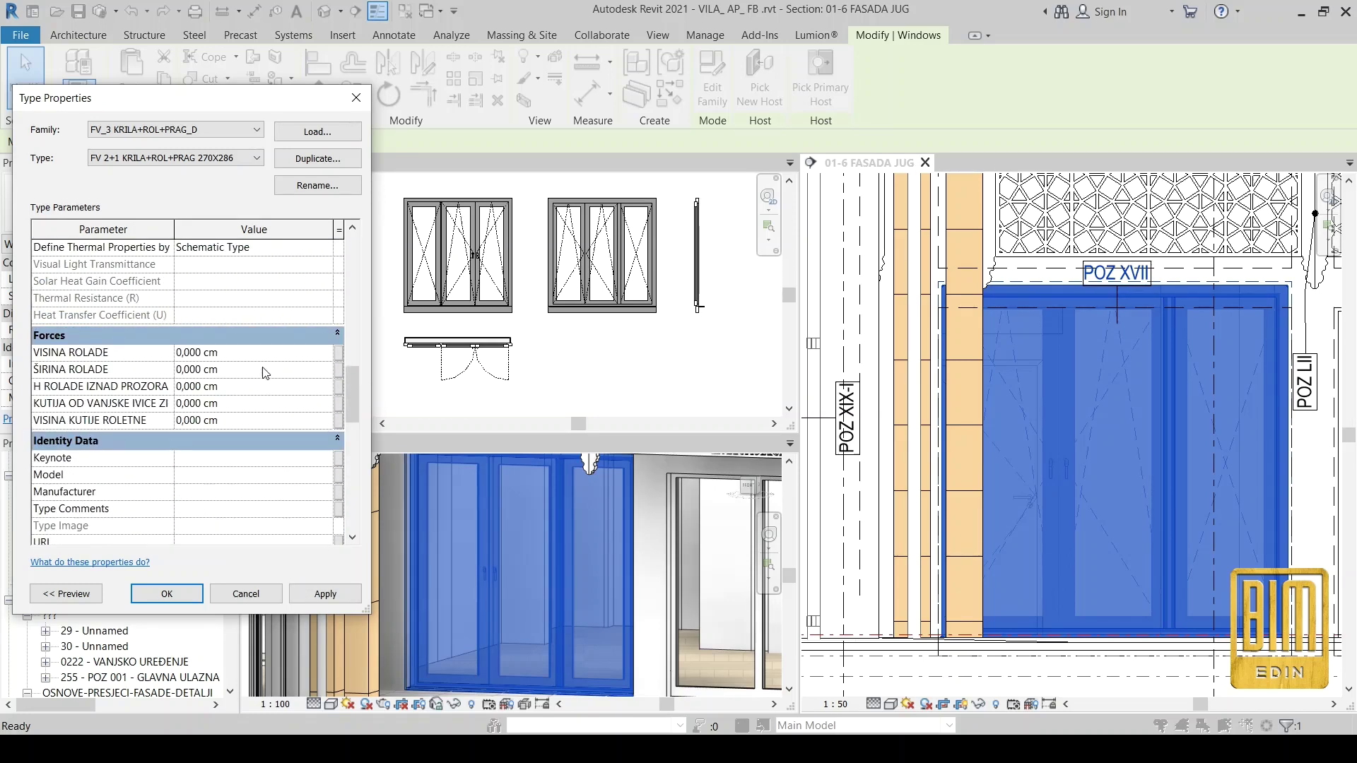
{"action": "left_click", "coordinate": [263, 352]}
{"action": "type", "text": "20"}
{"action": "left_click", "coordinate": [276, 370]}
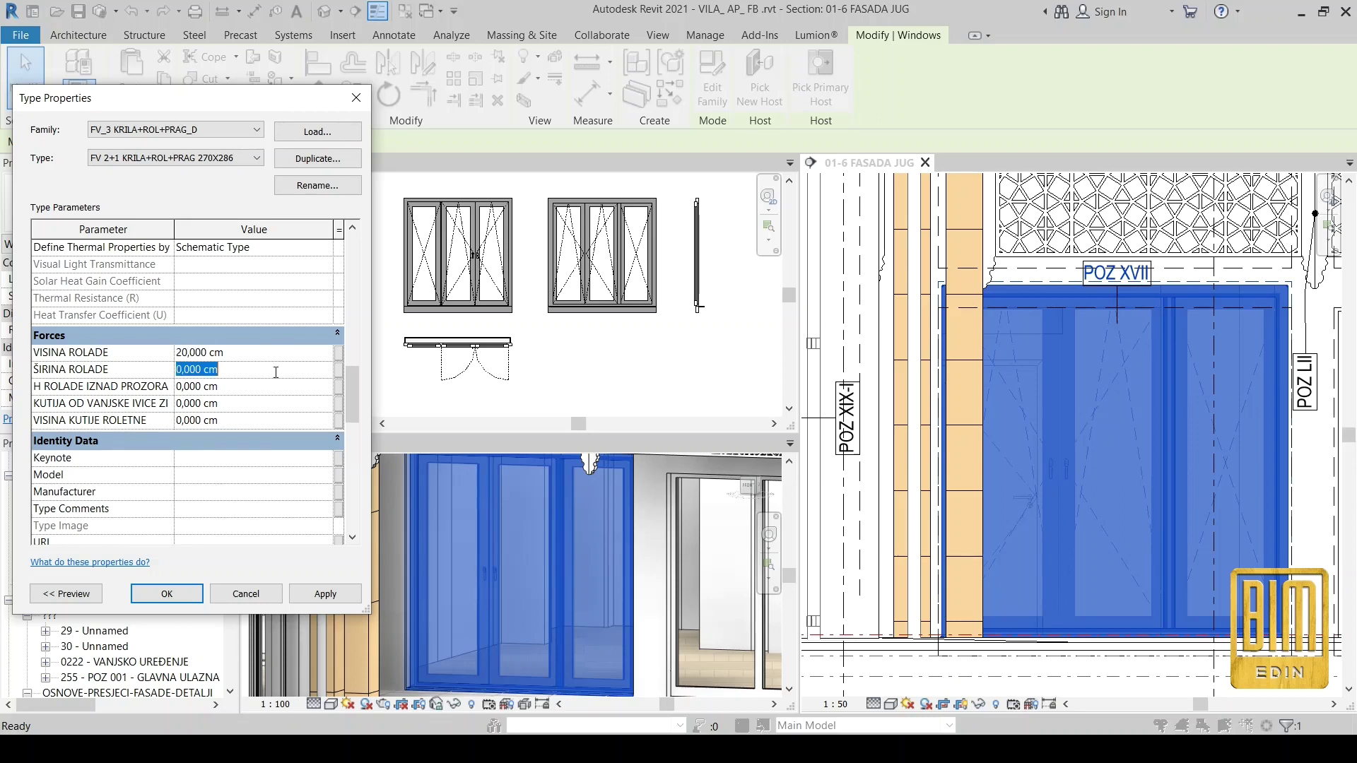
{"action": "type", "text": "20"}
{"action": "left_click", "coordinate": [275, 386]}
{"action": "type", "text": "20"}
{"action": "left_click", "coordinate": [273, 419]}
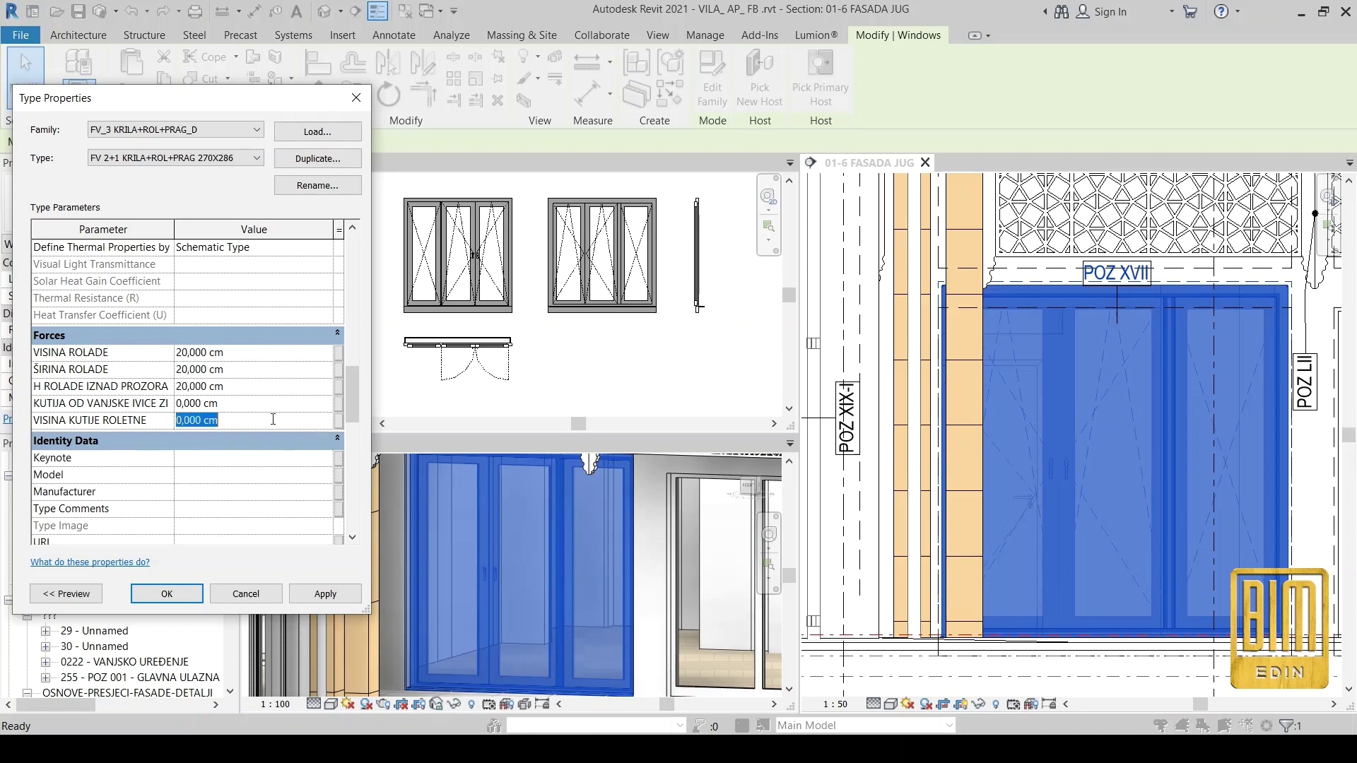
{"action": "type", "text": "20"}
{"action": "left_click", "coordinate": [325, 594]}
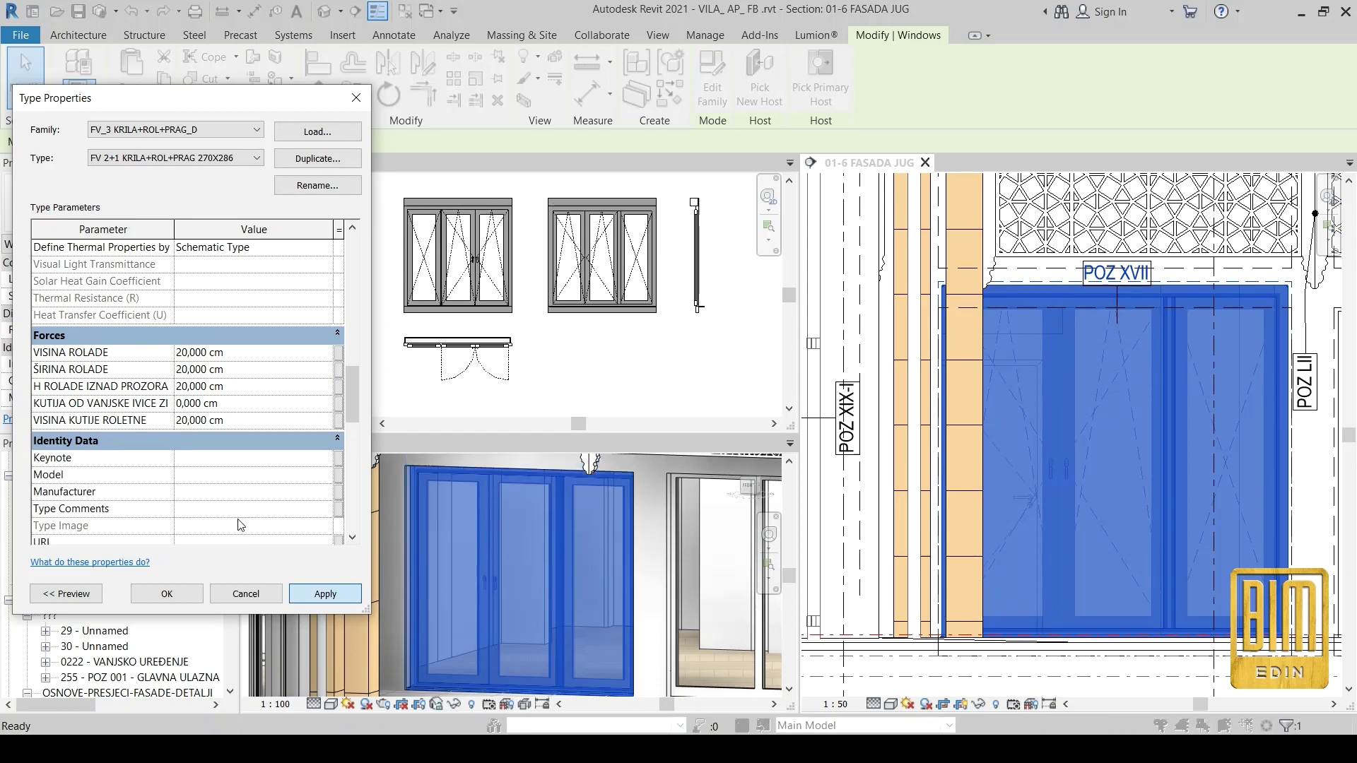
{"action": "left_click", "coordinate": [166, 594]}
Zoom in on the shutter box outline and open the window's type properties.
{"action": "scroll", "coordinate": [697, 196], "scroll_direction": "up", "scroll_amount": 3}
{"action": "scroll", "coordinate": [697, 197], "scroll_direction": "up", "scroll_amount": 1}
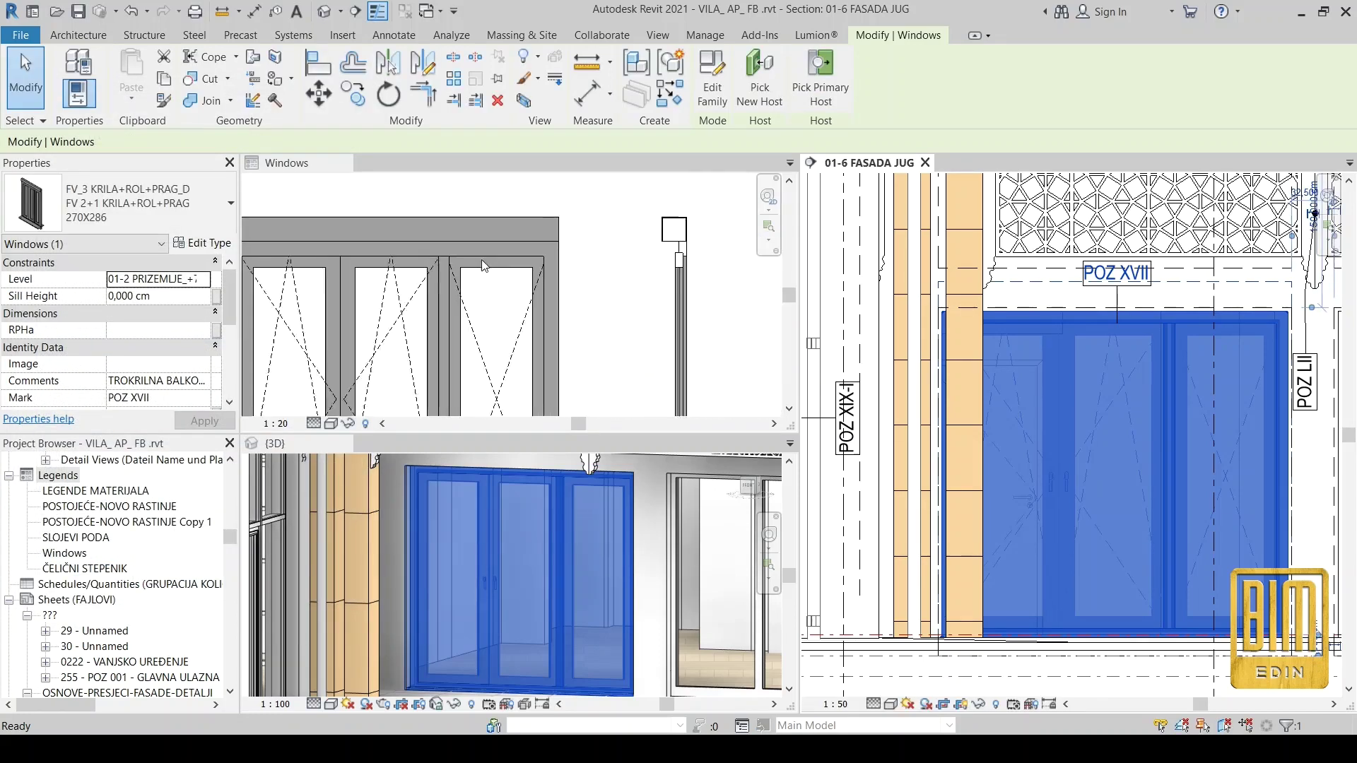
{"action": "scroll", "coordinate": [696, 197], "scroll_direction": "up", "scroll_amount": 1}
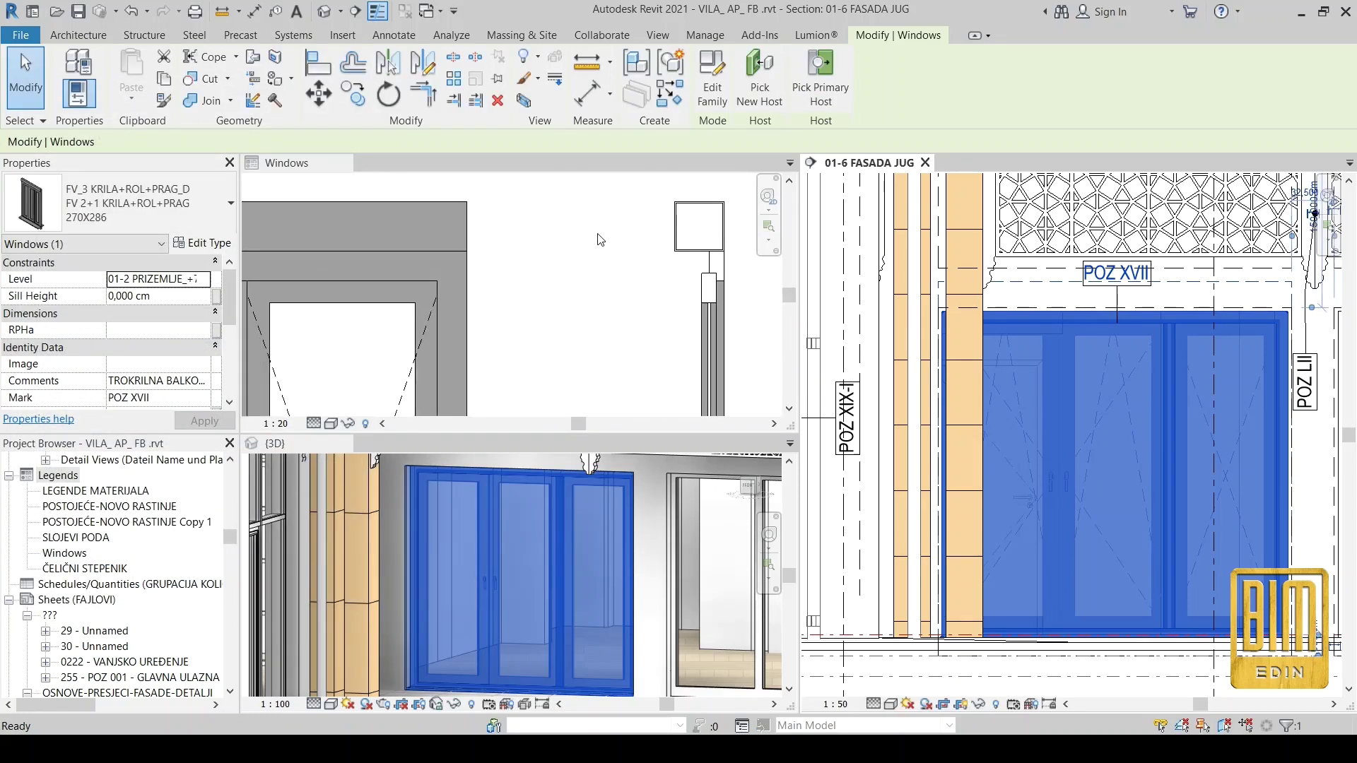
{"action": "scroll", "coordinate": [710, 227], "scroll_direction": "up", "scroll_amount": 1}
{"action": "middle_click_drag", "start_coordinate": [710, 227], "coordinate": [659, 256]}
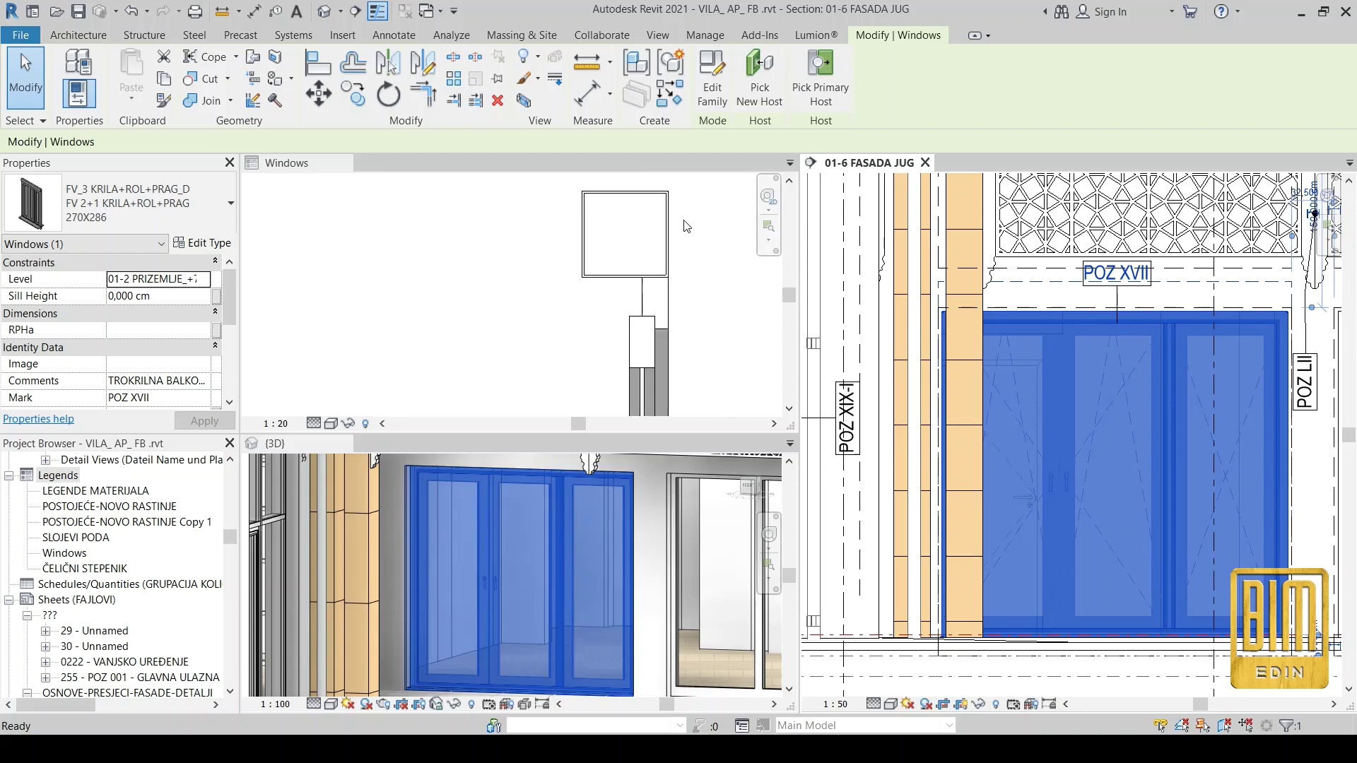
{"action": "scroll", "coordinate": [659, 256], "scroll_direction": "up", "scroll_amount": 2}
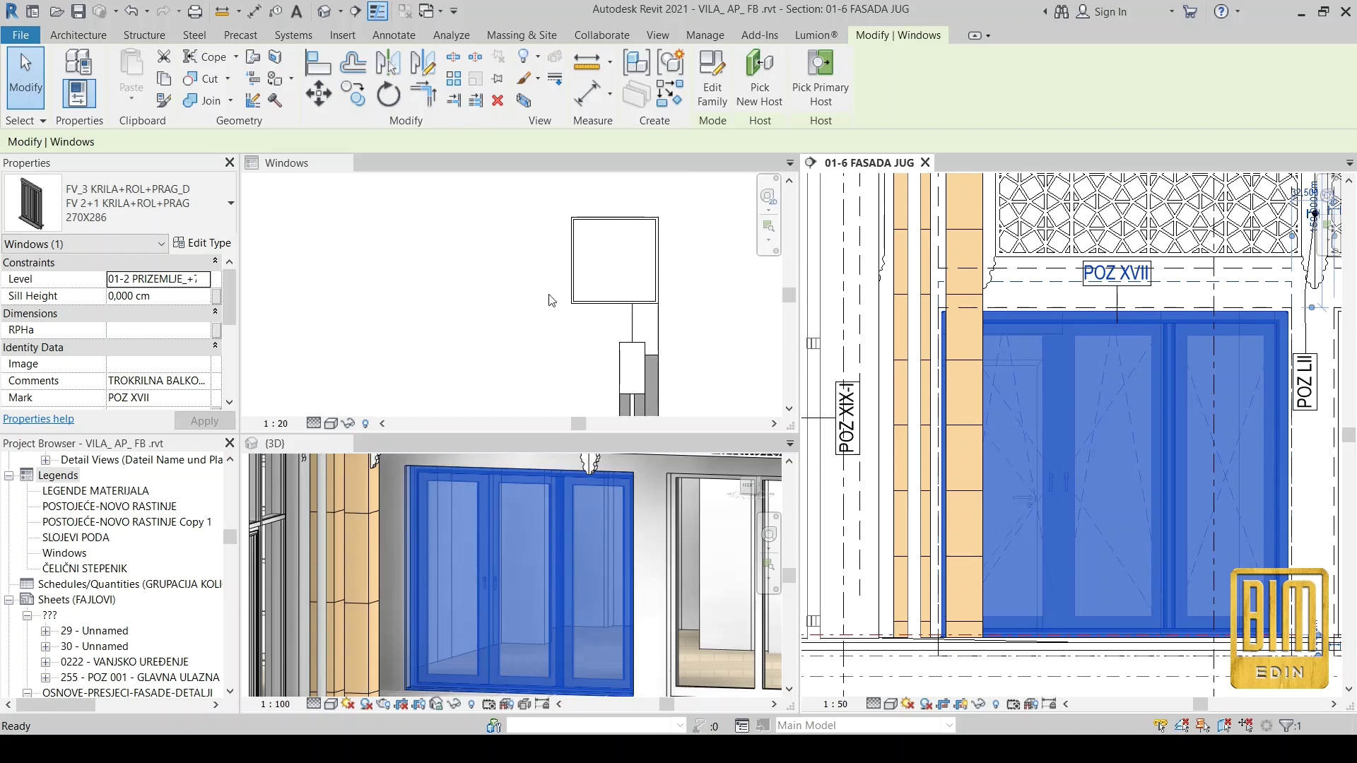
{"action": "left_click", "coordinate": [204, 243]}
Set VISINA ROLADE and ŠIRINA ROLADE to 15 cm and apply.
{"action": "scroll", "coordinate": [314, 270], "scroll_direction": "down", "scroll_amount": 3}
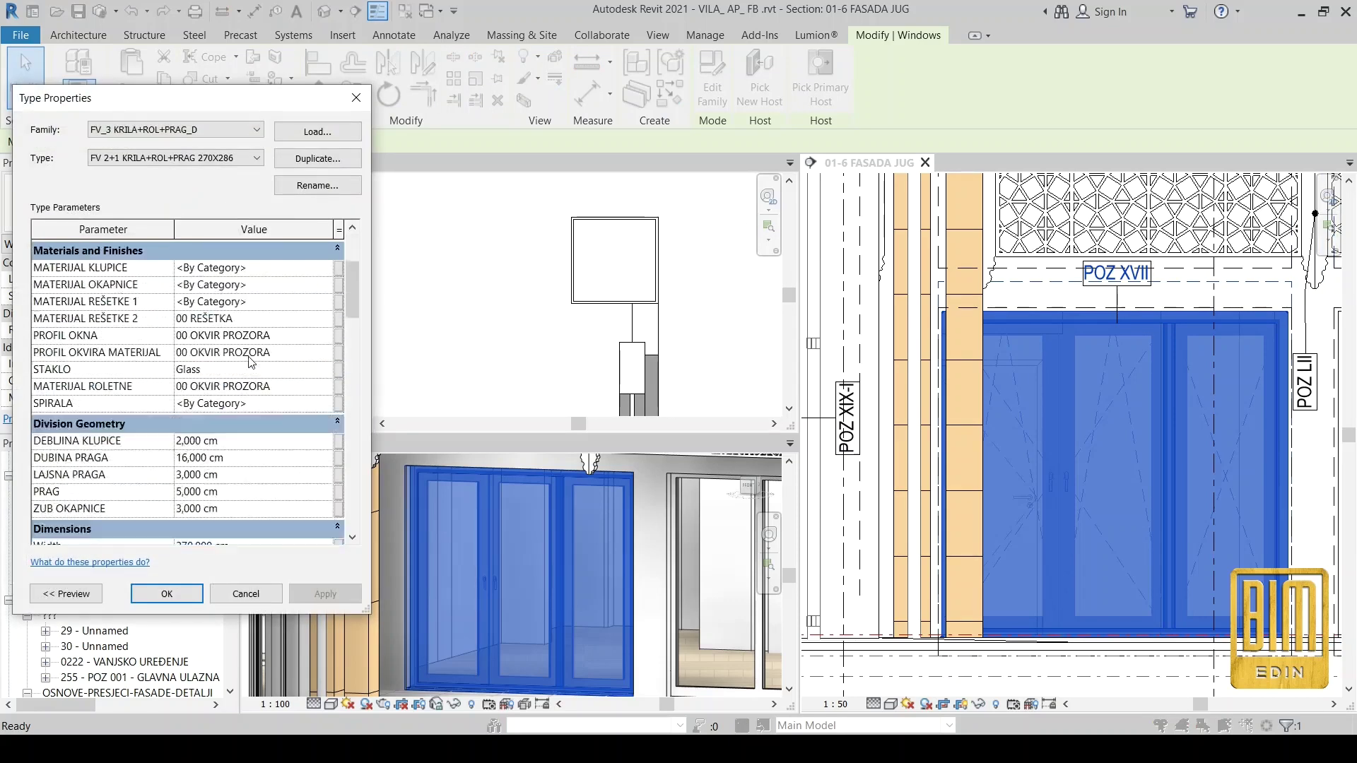
{"action": "scroll", "coordinate": [297, 297], "scroll_direction": "down", "scroll_amount": 5}
{"action": "scroll", "coordinate": [276, 325], "scroll_direction": "down", "scroll_amount": 5}
{"action": "scroll", "coordinate": [248, 357], "scroll_direction": "up", "scroll_amount": 1}
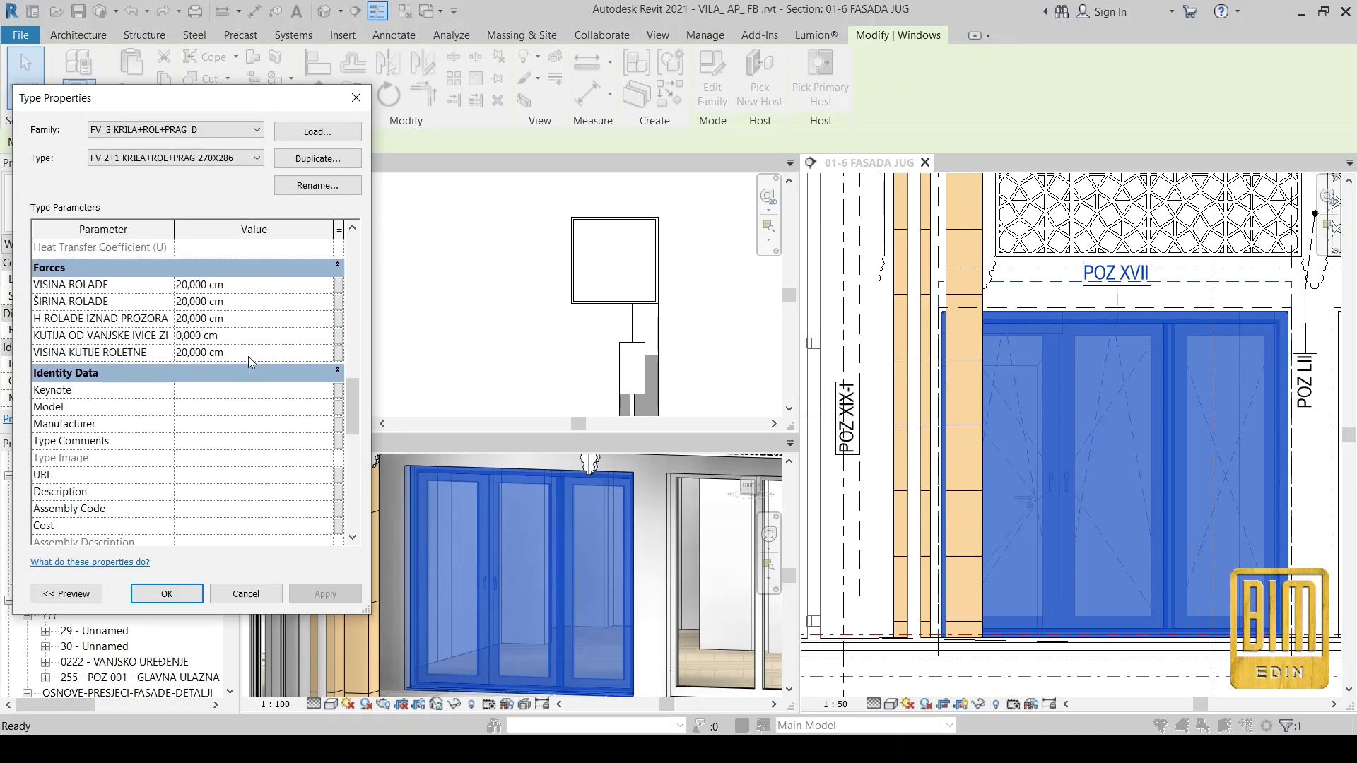
{"action": "left_click", "coordinate": [249, 290]}
{"action": "type", "text": "15"}
{"action": "left_click", "coordinate": [259, 301]}
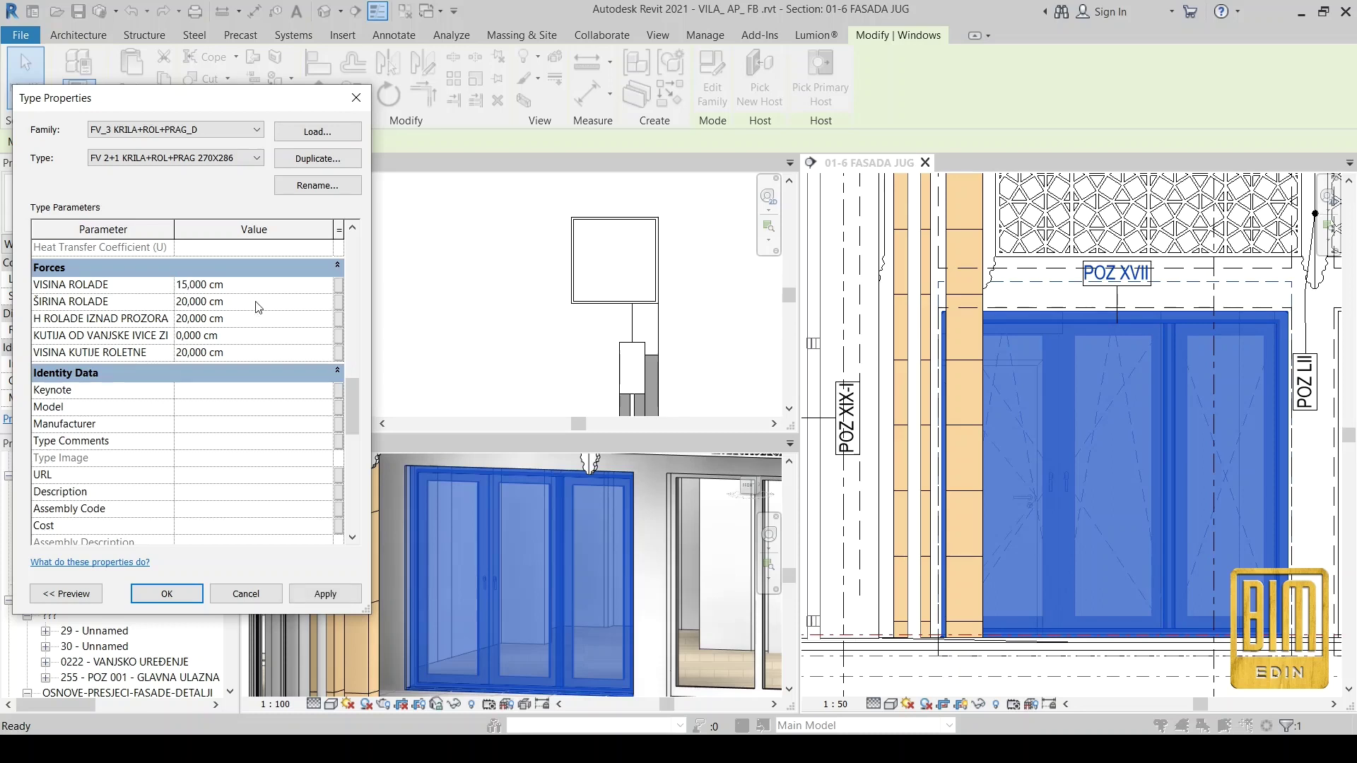
{"action": "type", "text": "15"}
{"action": "left_click", "coordinate": [325, 594]}
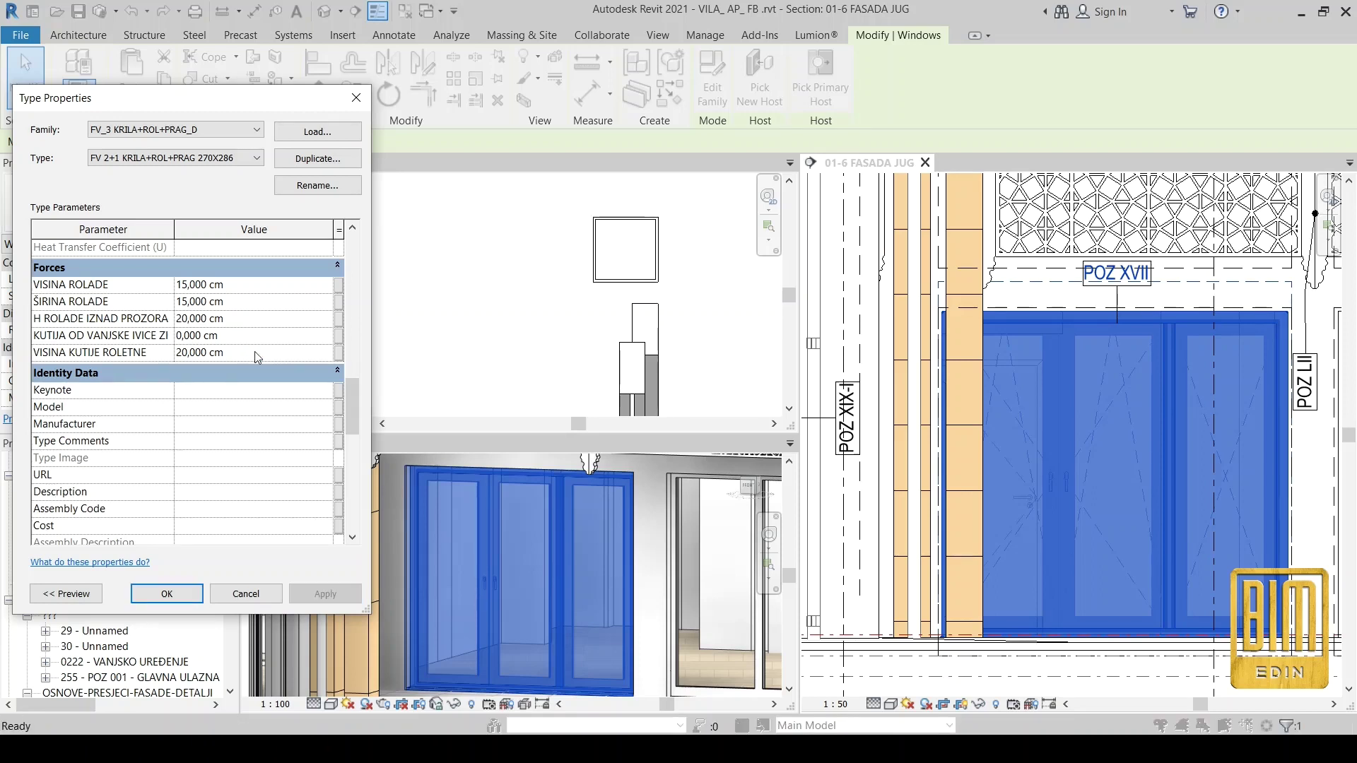
Set the box offset from the outer edge to 10 cm.
{"action": "left_click", "coordinate": [264, 335]}
{"action": "type", "text": "10"}
{"action": "left_click", "coordinate": [289, 470]}
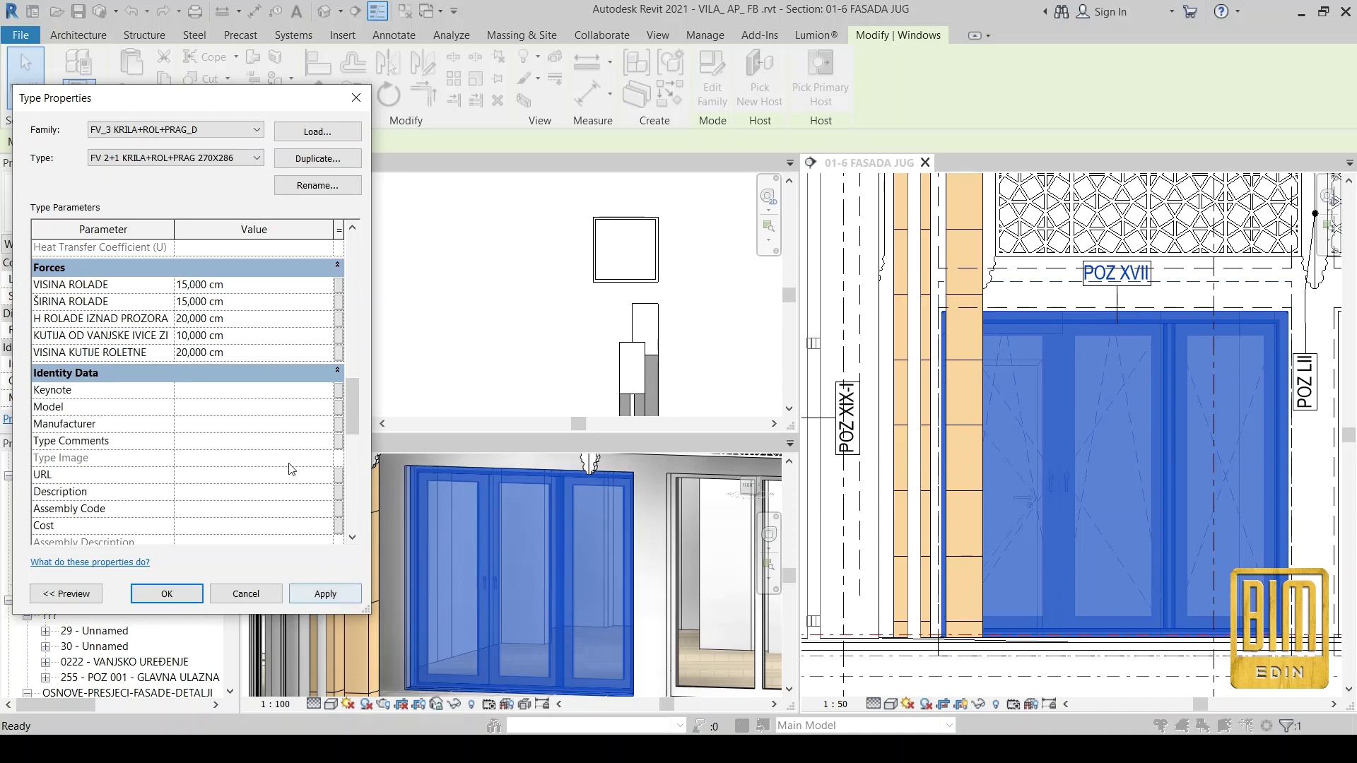
Set H ROLADE IZNAD PROZORA and VISINA KUTIJE ROLETNE to 15 cm and apply.
{"action": "left_click", "coordinate": [252, 318]}
{"action": "type", "text": "1"}
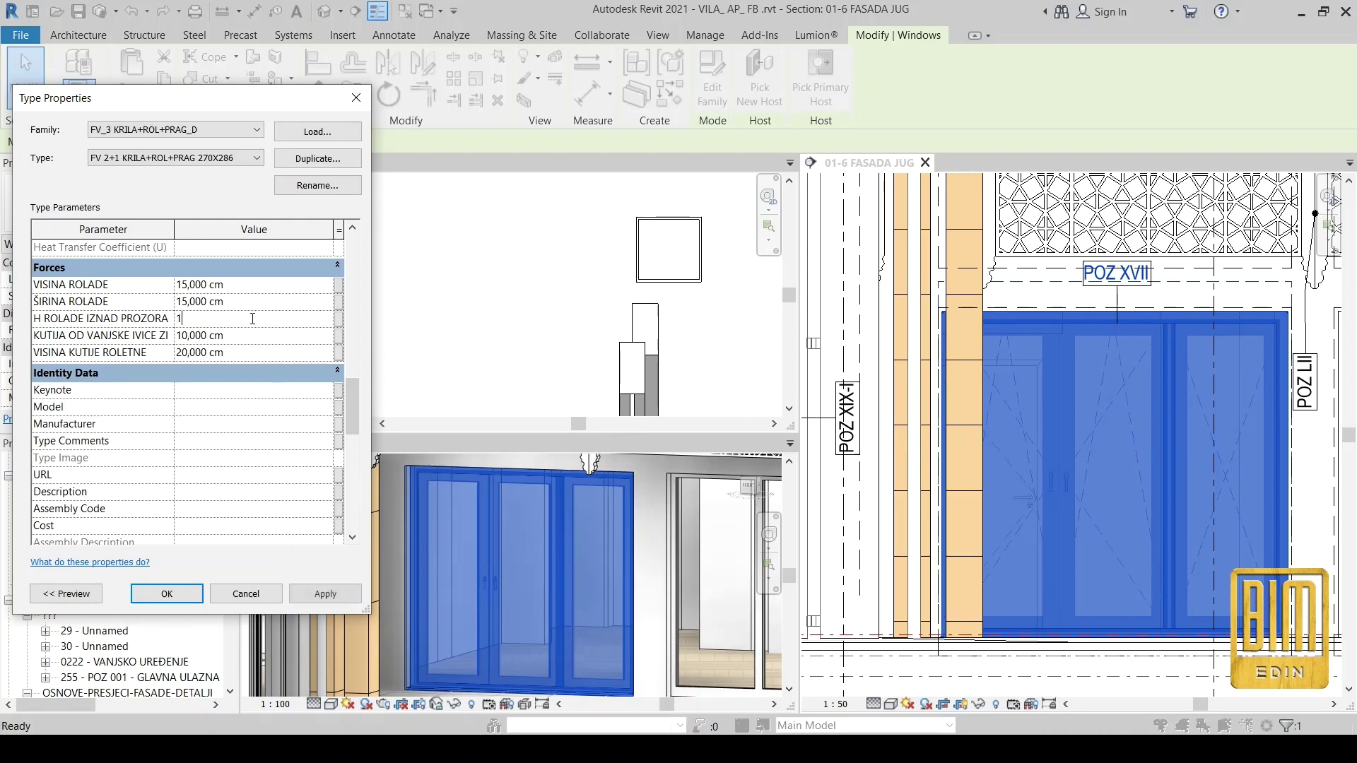
{"action": "type", "text": "5"}
{"action": "left_click", "coordinate": [249, 353]}
{"action": "type", "text": "1"}
{"action": "left_click", "coordinate": [332, 596]}
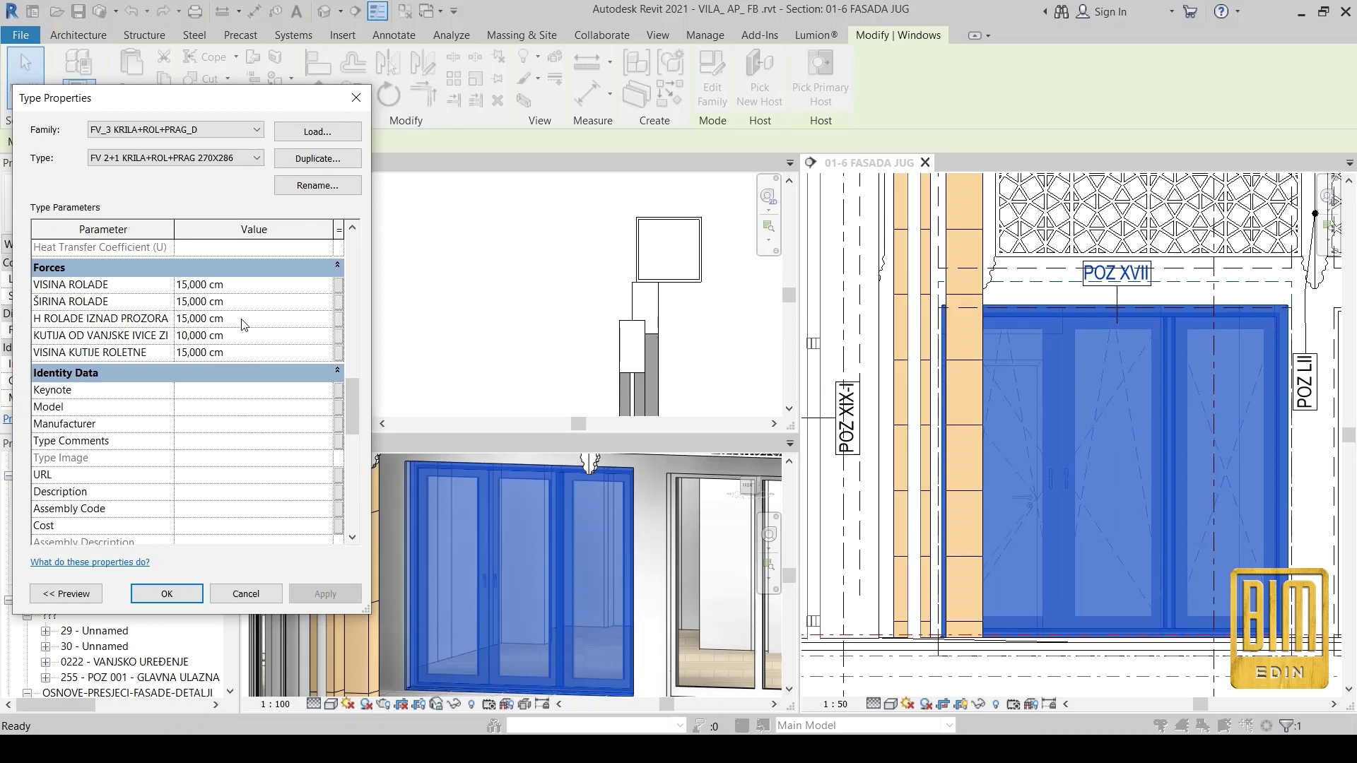
Change the box outer-edge offset to 15 cm and H ROLADE IZNAD PROZORA to 0.
{"action": "left_click", "coordinate": [258, 337]}
{"action": "type", "text": "15"}
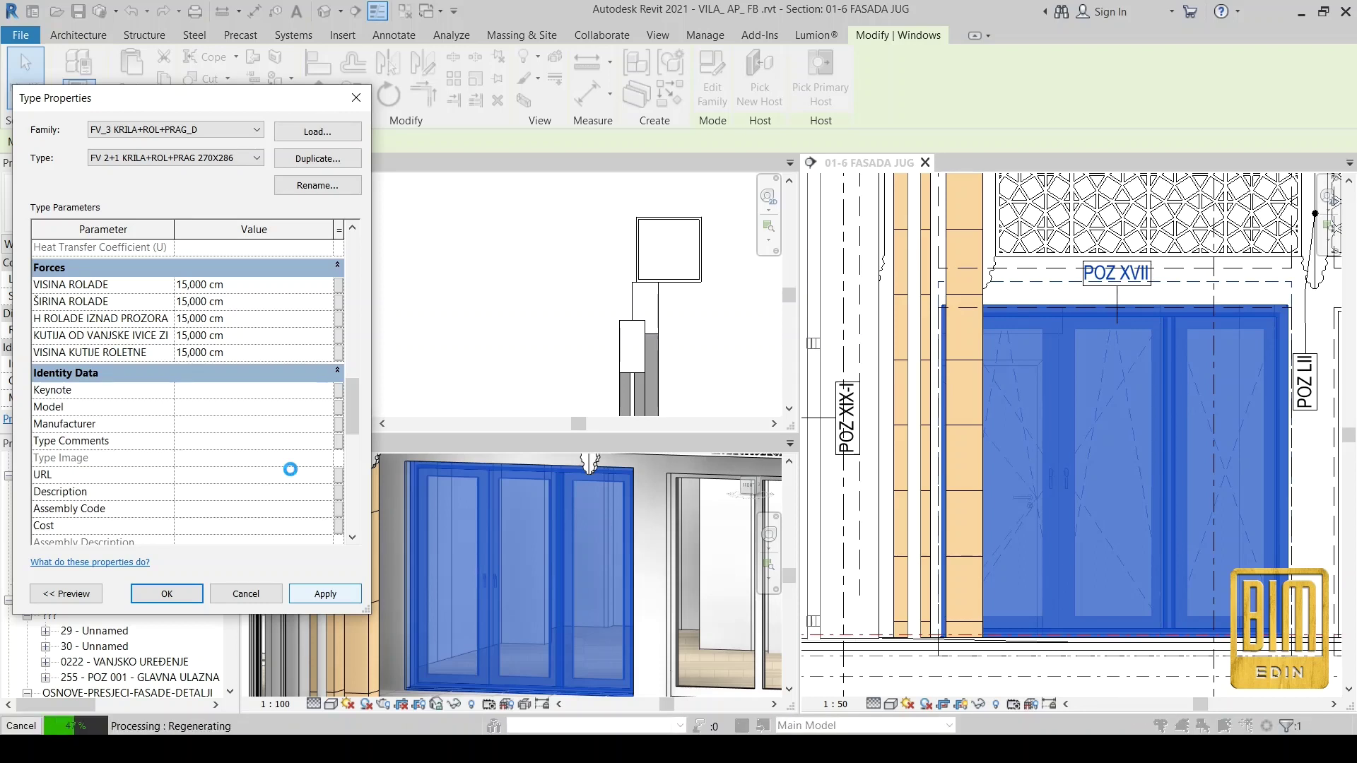
{"action": "left_click", "coordinate": [259, 320]}
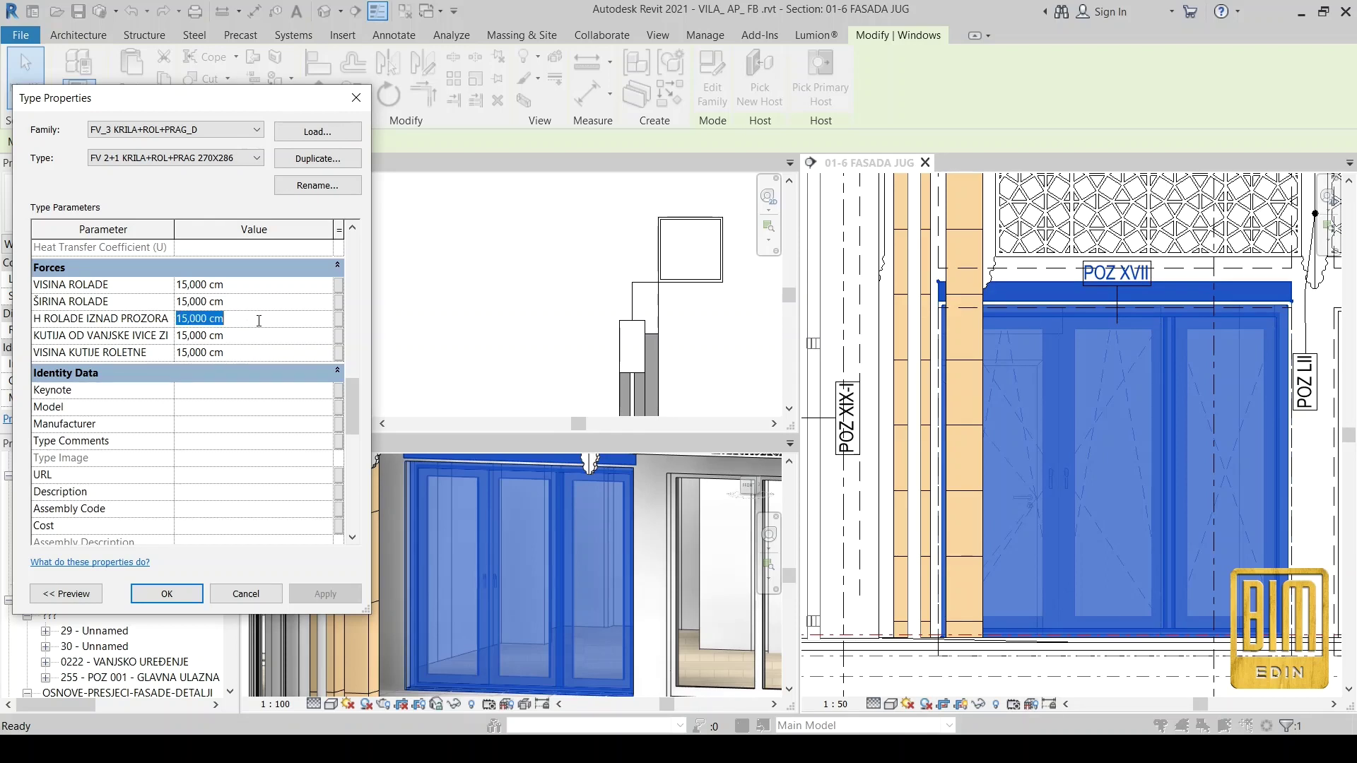
{"action": "type", "text": "0"}
{"action": "key", "text": "Return"}
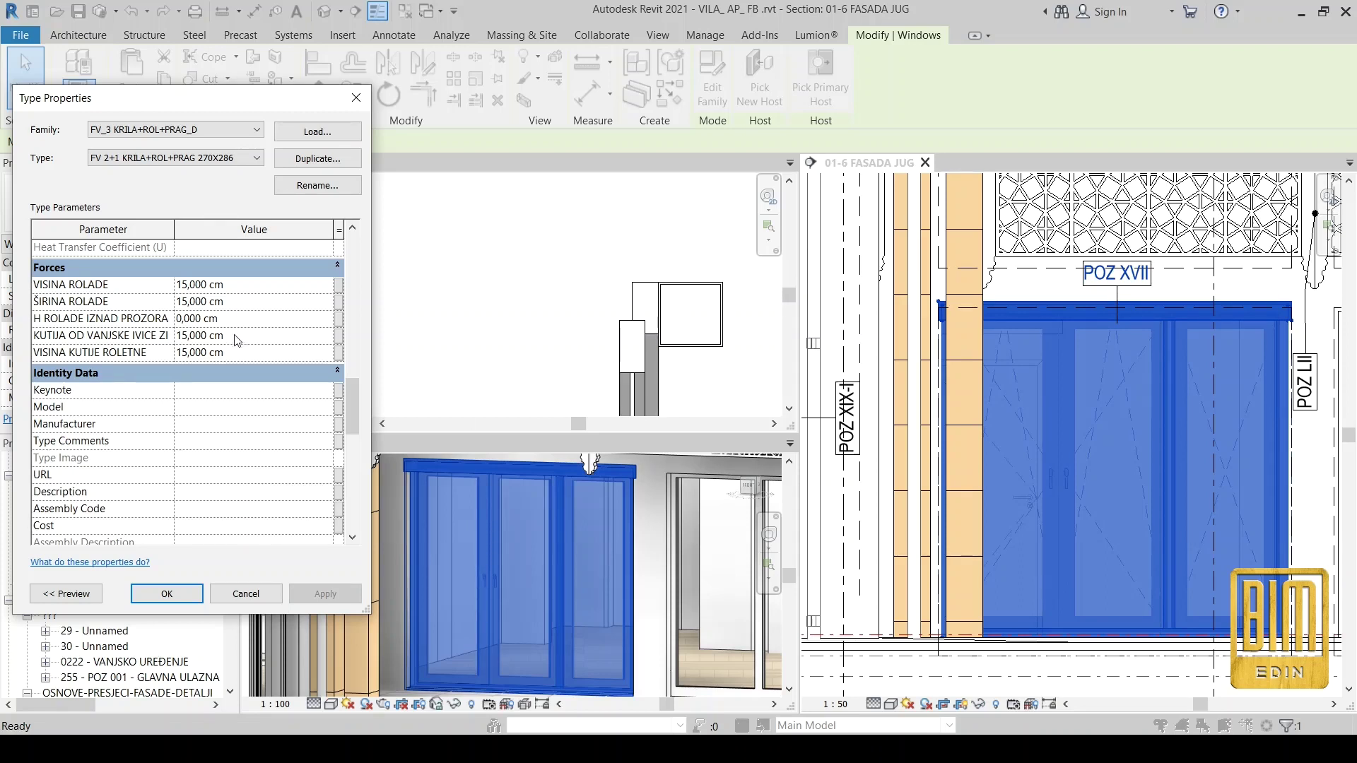
Enter 20 cm for the roller width, height and box height, and 2 cm box offset.
{"action": "left_click", "coordinate": [249, 285]}
{"action": "type", "text": "20"}
{"action": "left_click", "coordinate": [253, 302]}
{"action": "type", "text": "20"}
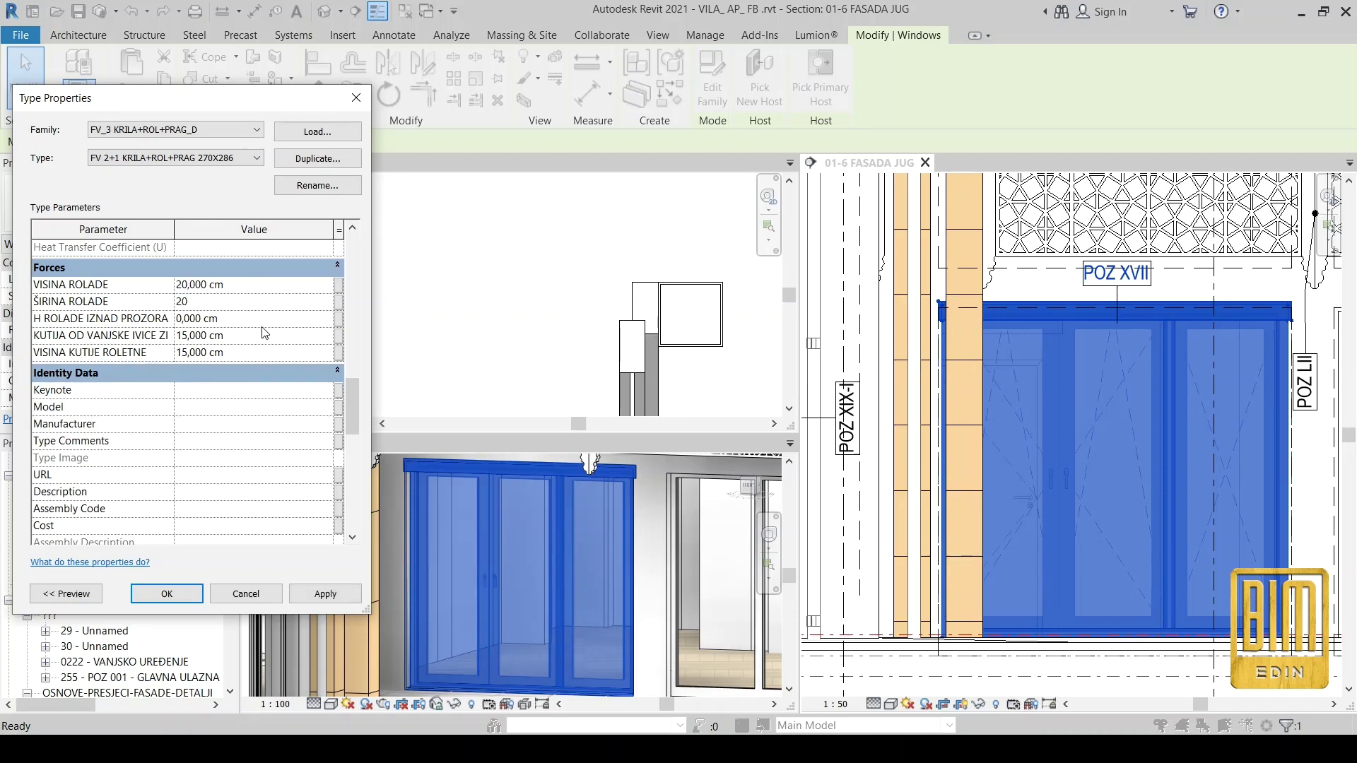
{"action": "key", "text": "Tab"}
{"action": "type", "text": "2"}
{"action": "key", "text": "Tab"}
{"action": "type", "text": "20"}
{"action": "key", "text": "Tab"}
{"action": "type", "text": "20"}
Apply the new shutter dimensions and confirm the type changes.
{"action": "left_click", "coordinate": [325, 594]}
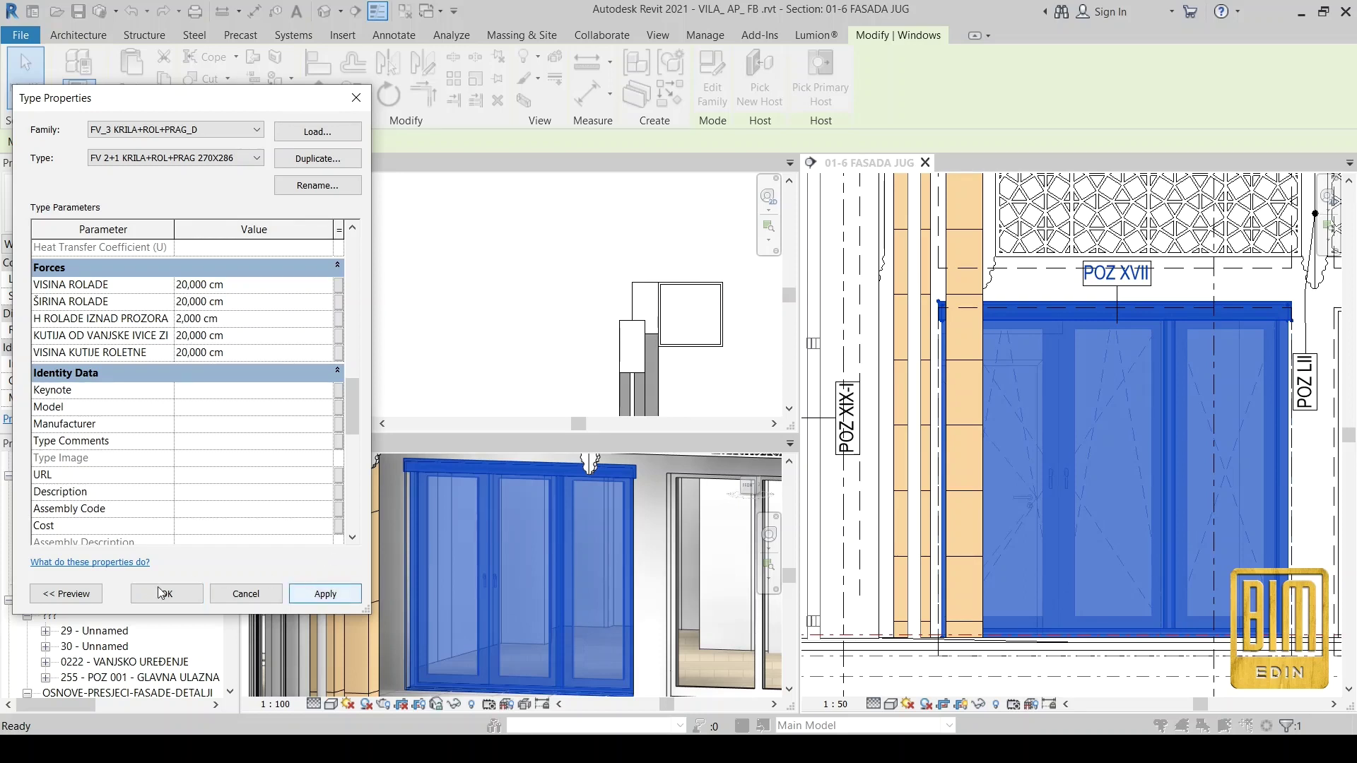
{"action": "left_click", "coordinate": [162, 592]}
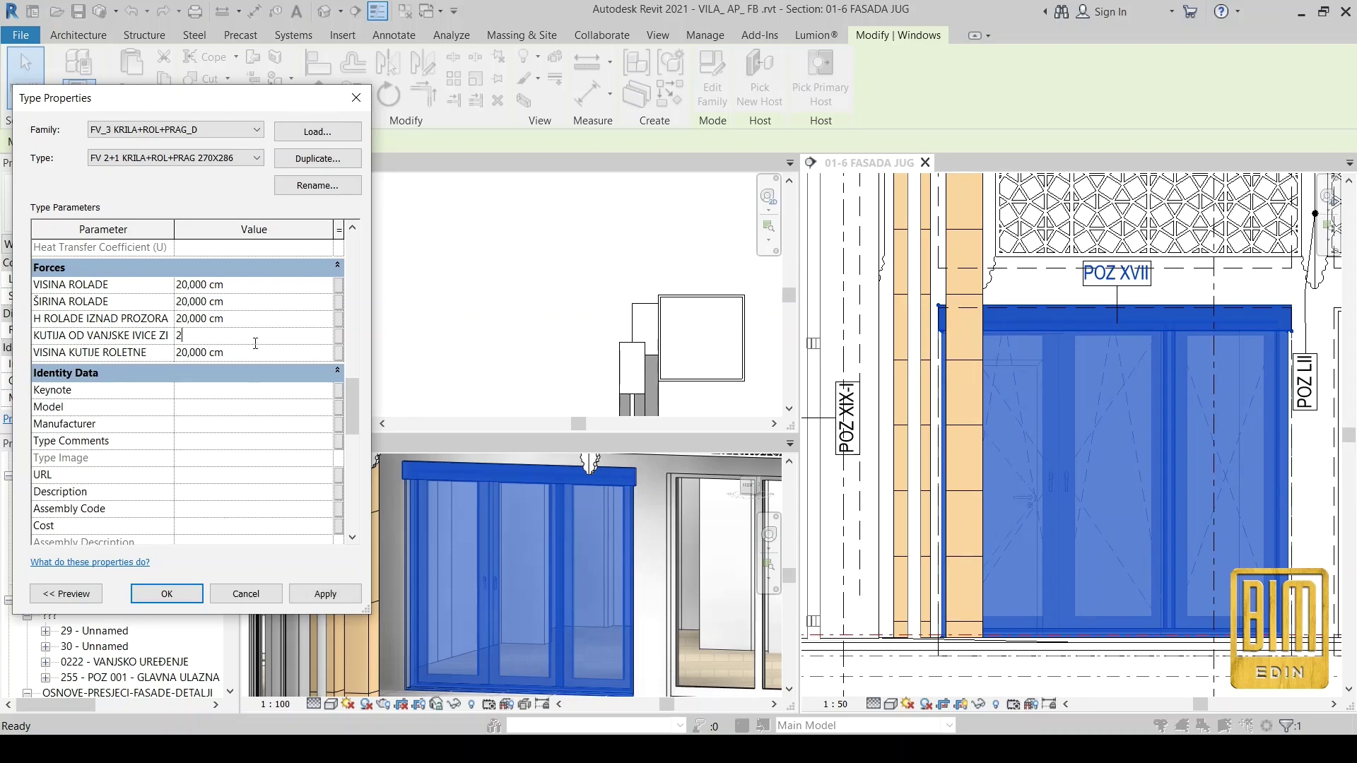
{"action": "left_click", "coordinate": [182, 592]}
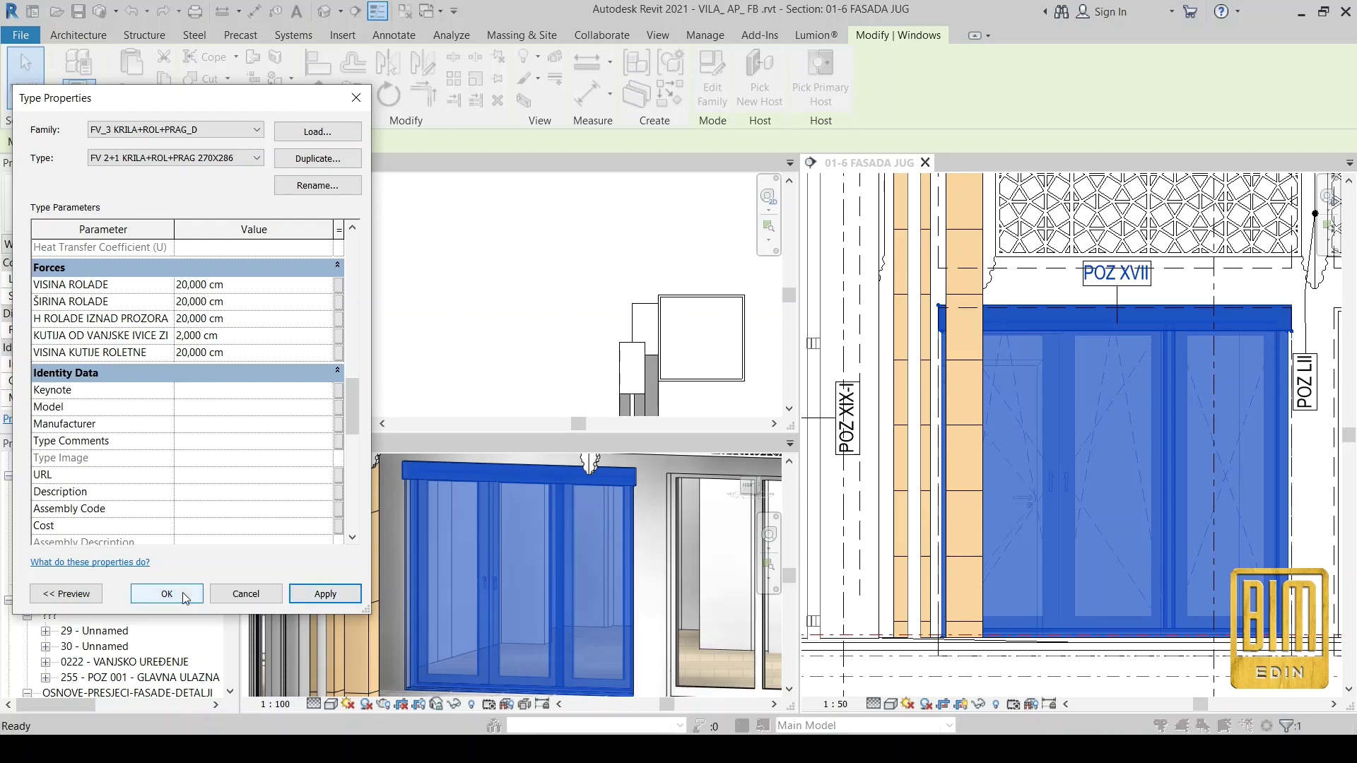
Close the type properties and show the {3D} view alone using Tab Views.
{"action": "left_click", "coordinate": [183, 592]}
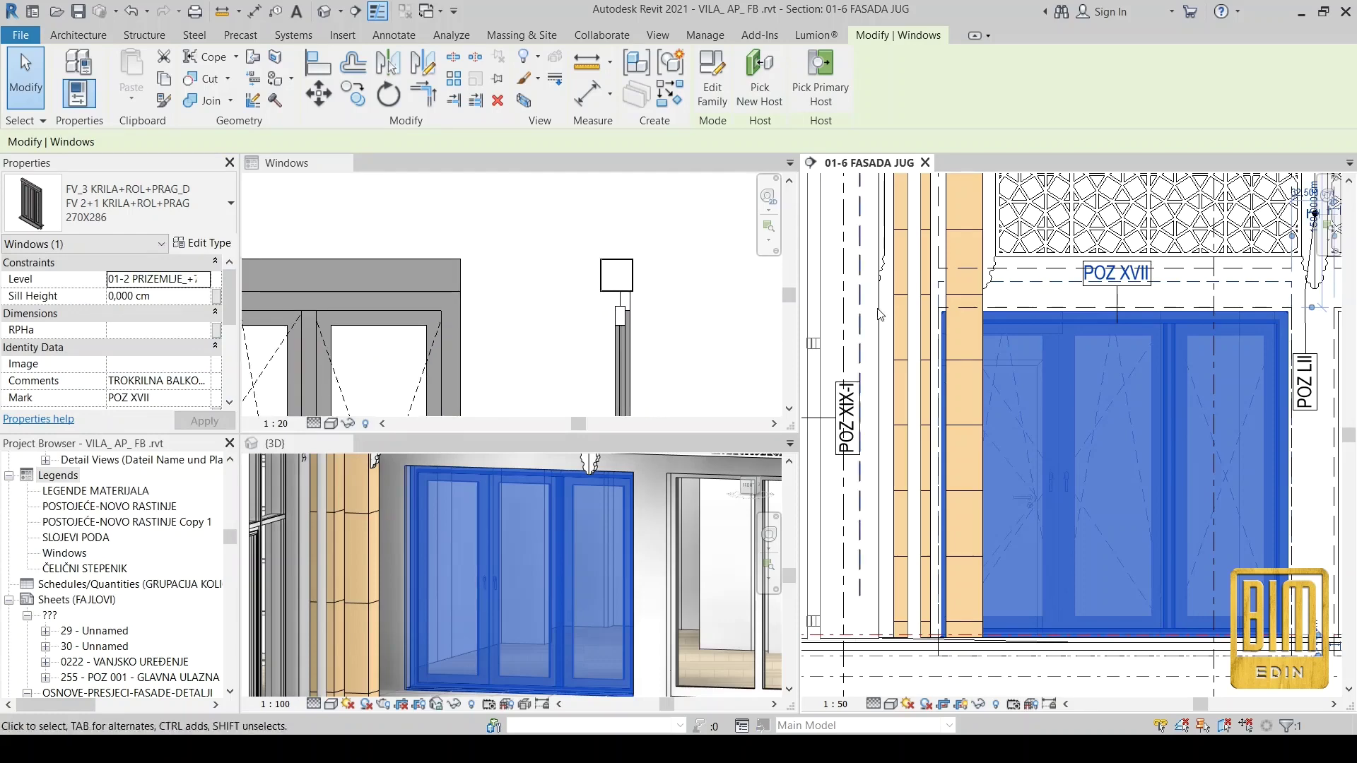
{"action": "scroll", "coordinate": [1089, 422], "scroll_direction": "down", "scroll_amount": 1}
{"action": "scroll", "coordinate": [1088, 422], "scroll_direction": "down", "scroll_amount": 2}
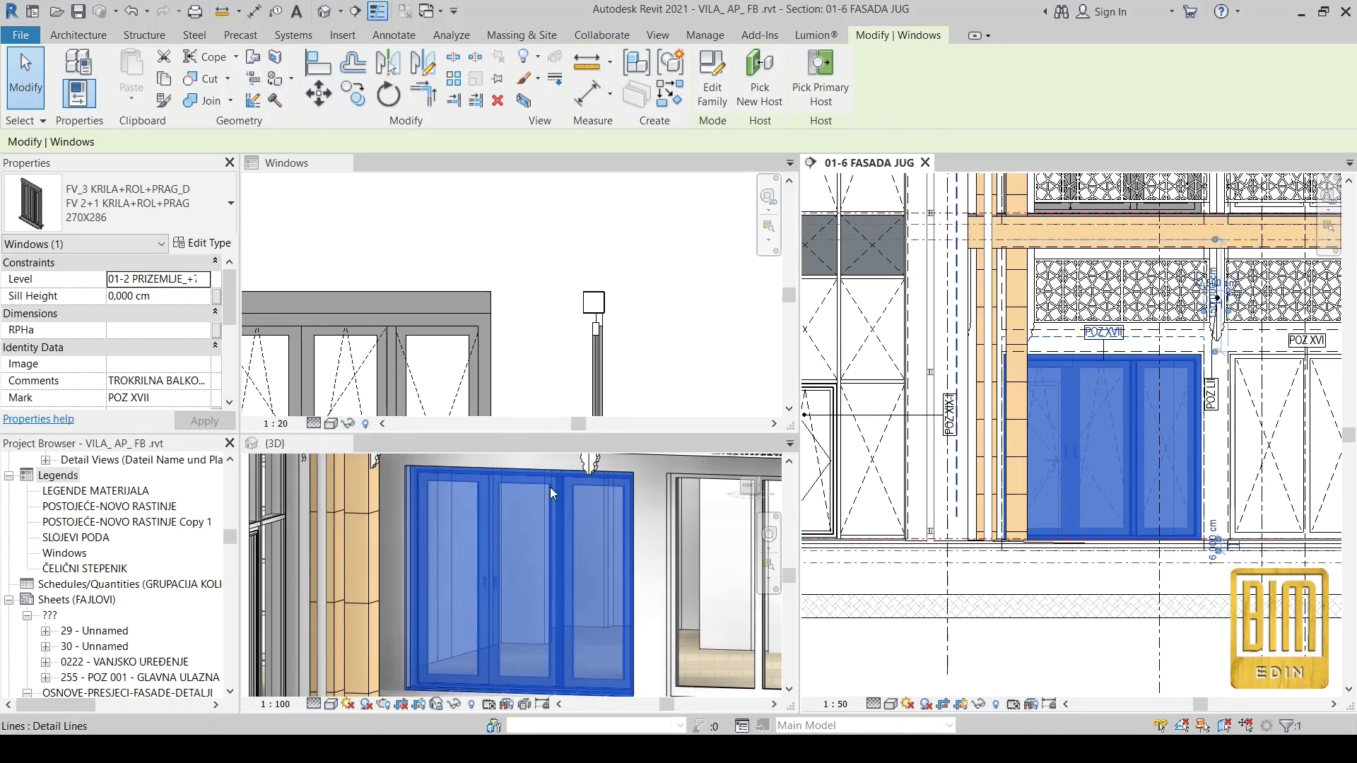
{"action": "scroll", "coordinate": [551, 503], "scroll_direction": "down", "scroll_amount": 1}
{"action": "scroll", "coordinate": [551, 503], "scroll_direction": "down", "scroll_amount": 1}
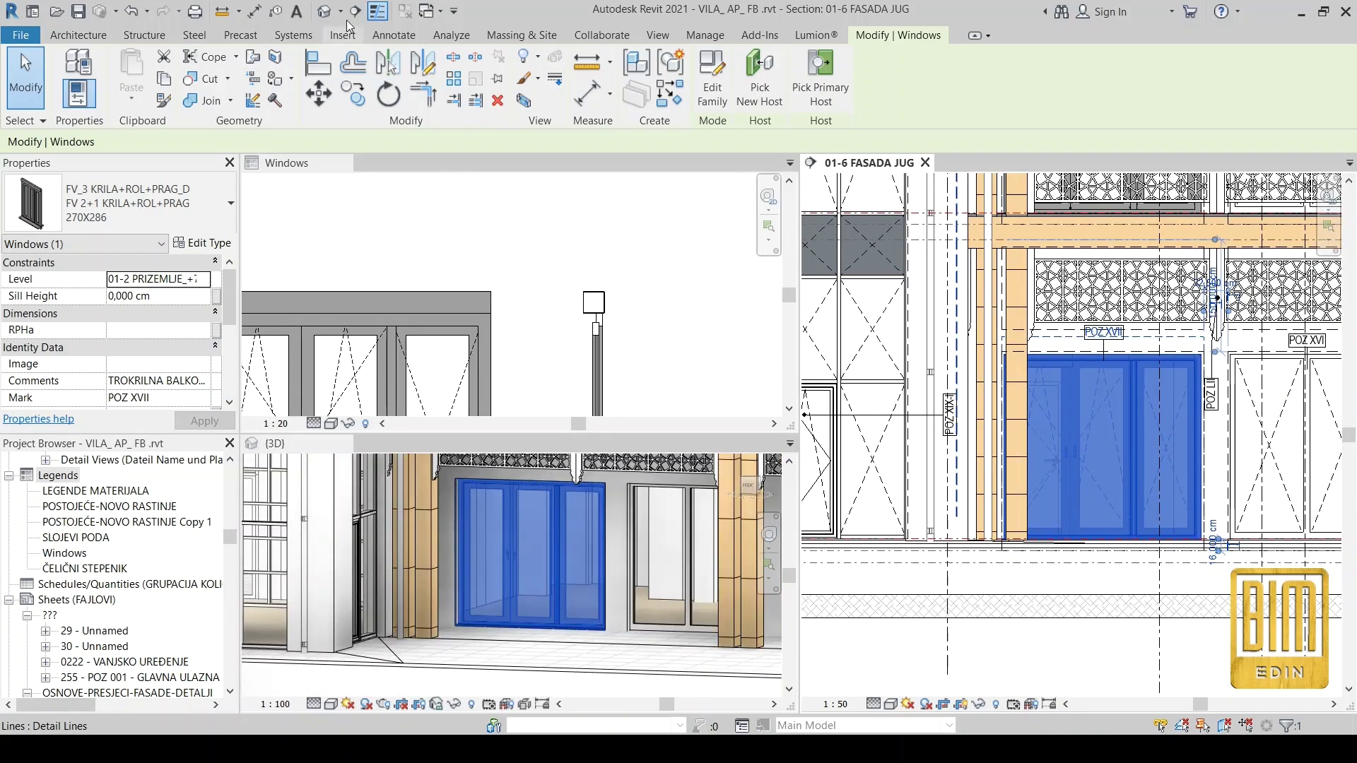
{"action": "left_click", "coordinate": [325, 12]}
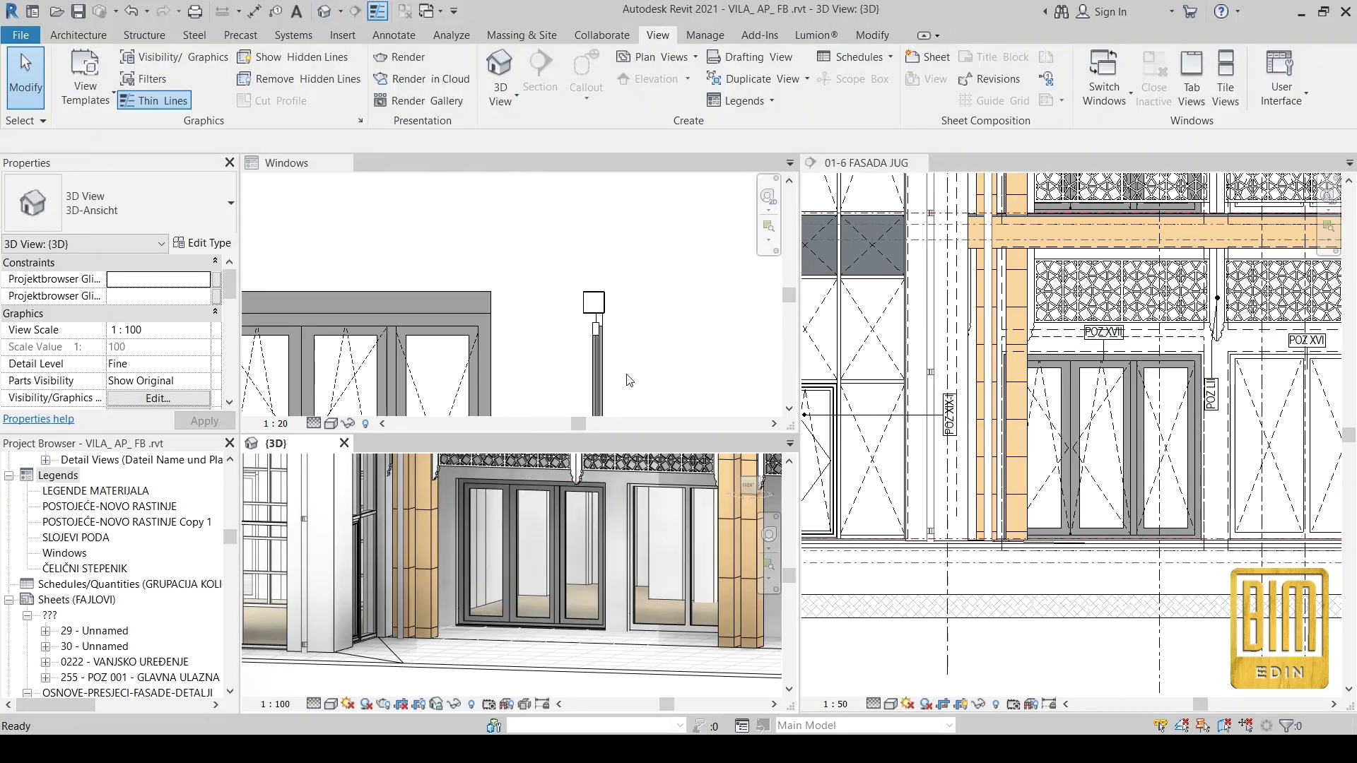
{"action": "left_click", "coordinate": [1191, 85]}
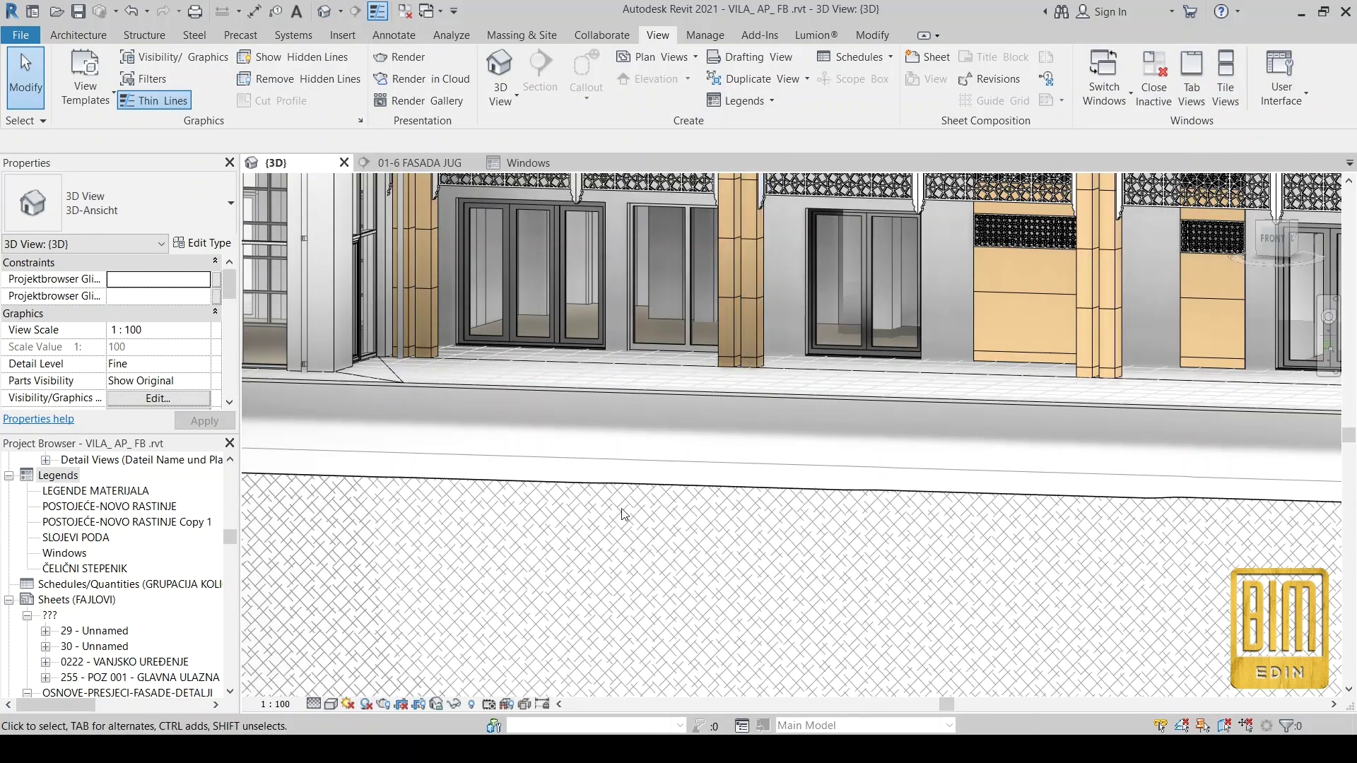
Orbit around the whole villa to inspect the updated shutter windows.
{"action": "scroll", "coordinate": [624, 514], "scroll_direction": "down", "scroll_amount": 3}
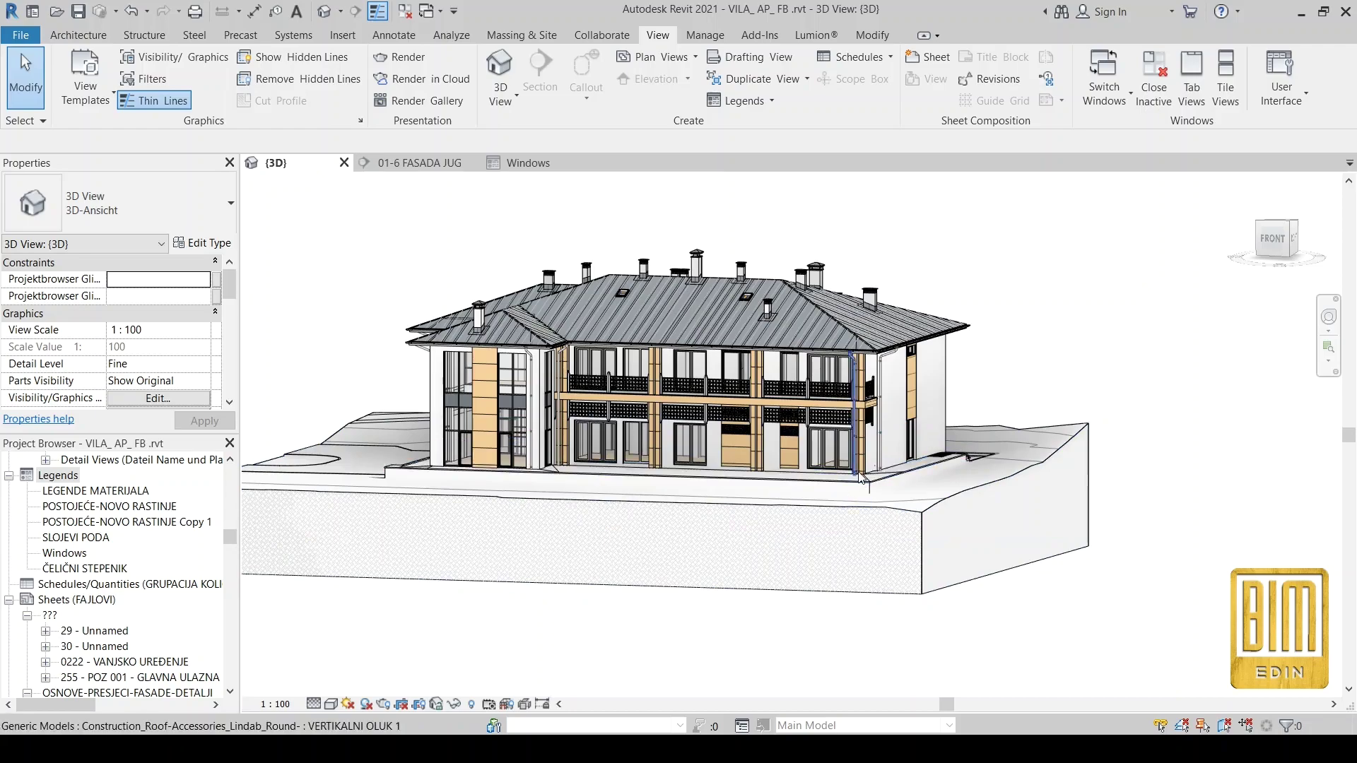
{"action": "middle_click_drag", "start_coordinate": [707, 509], "coordinate": [806, 518], "text": "shift"}
{"action": "scroll", "coordinate": [781, 518], "scroll_direction": "up", "scroll_amount": 3}
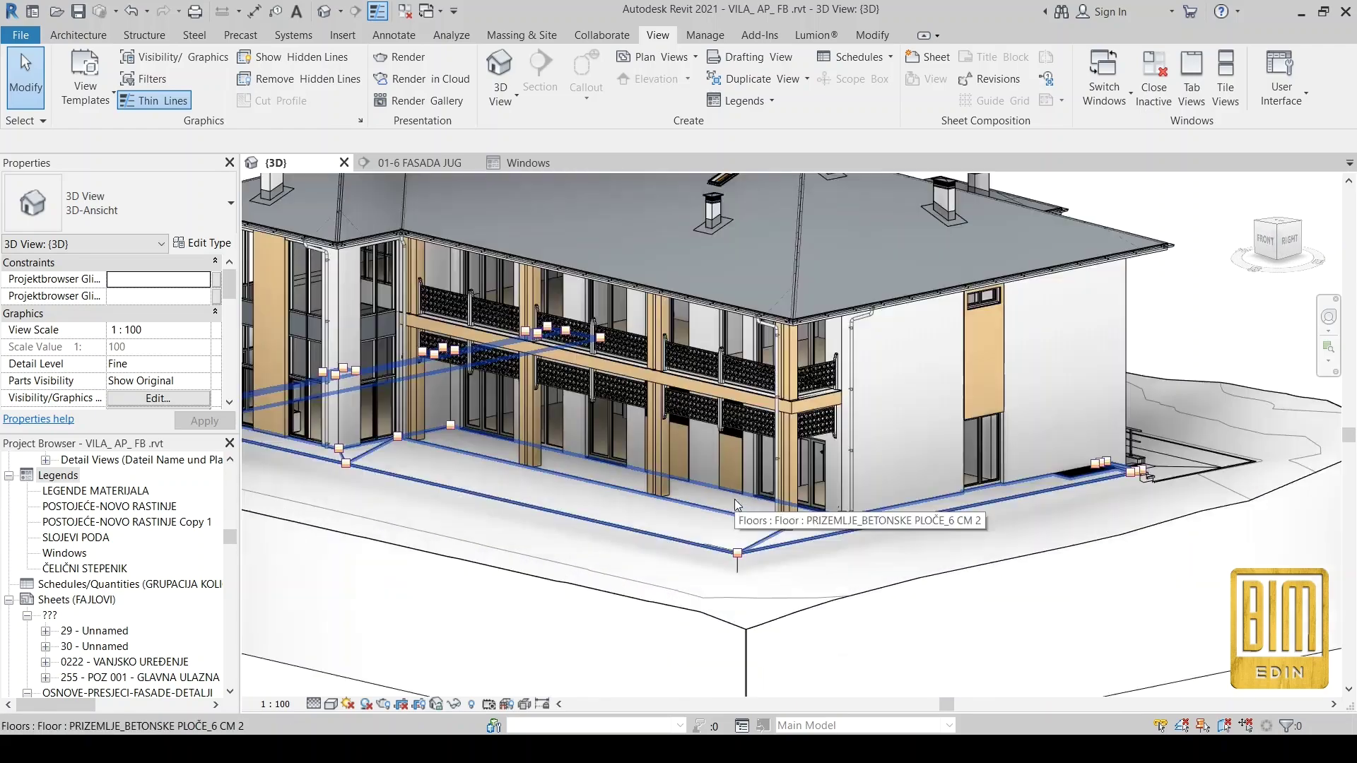
{"action": "scroll", "coordinate": [763, 507], "scroll_direction": "up", "scroll_amount": 2}
{"action": "scroll", "coordinate": [763, 506], "scroll_direction": "down", "scroll_amount": 4}
{"action": "mouse_move", "coordinate": [763, 507]}
{"action": "middle_mouse_down", "text": "shift"}
{"action": "mouse_move", "coordinate": [731, 537]}
{"action": "mouse_move", "coordinate": [856, 574]}
{"action": "mouse_move", "coordinate": [709, 465]}
{"action": "middle_mouse_up", "text": "shift"}
{"action": "scroll", "coordinate": [731, 537], "scroll_direction": "down", "scroll_amount": 2}
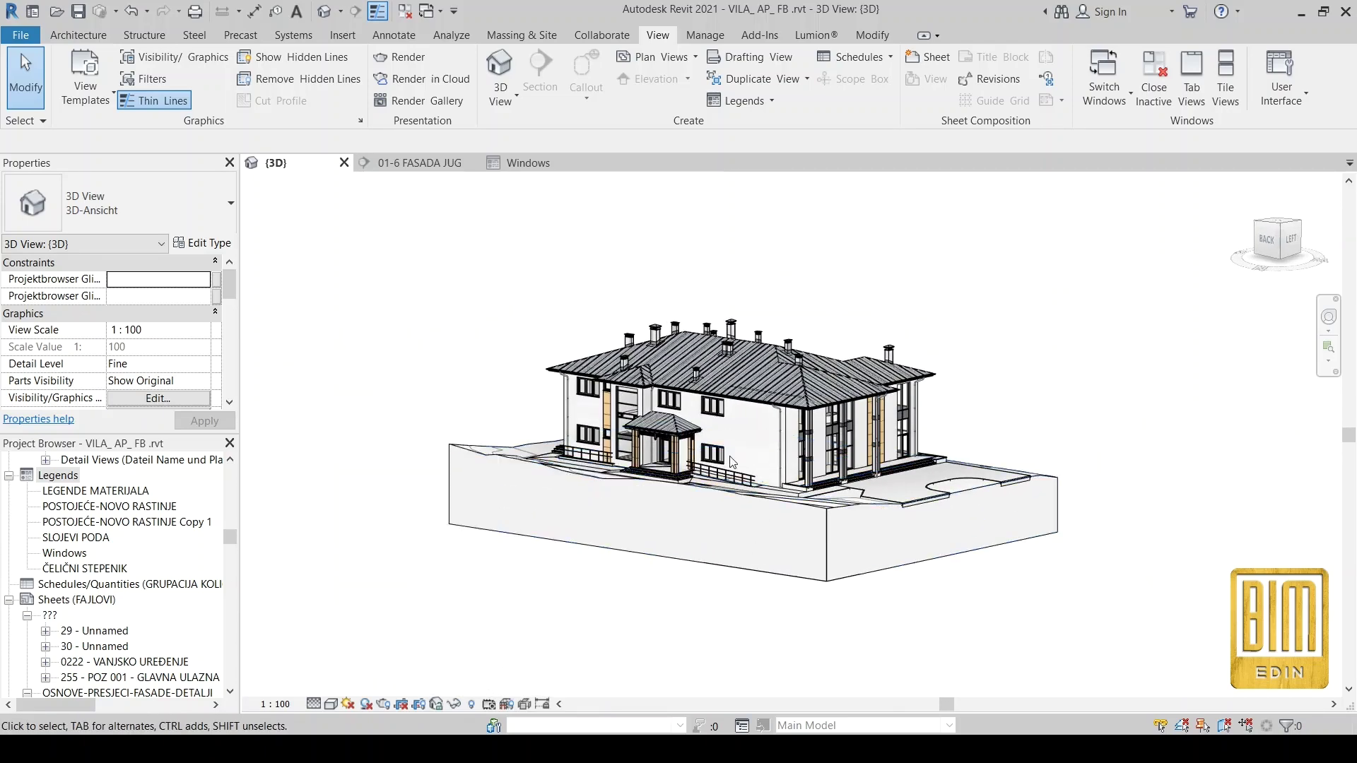
{"action": "scroll", "coordinate": [708, 465], "scroll_direction": "up", "scroll_amount": 3}
{"action": "scroll", "coordinate": [709, 465], "scroll_direction": "up", "scroll_amount": 3}
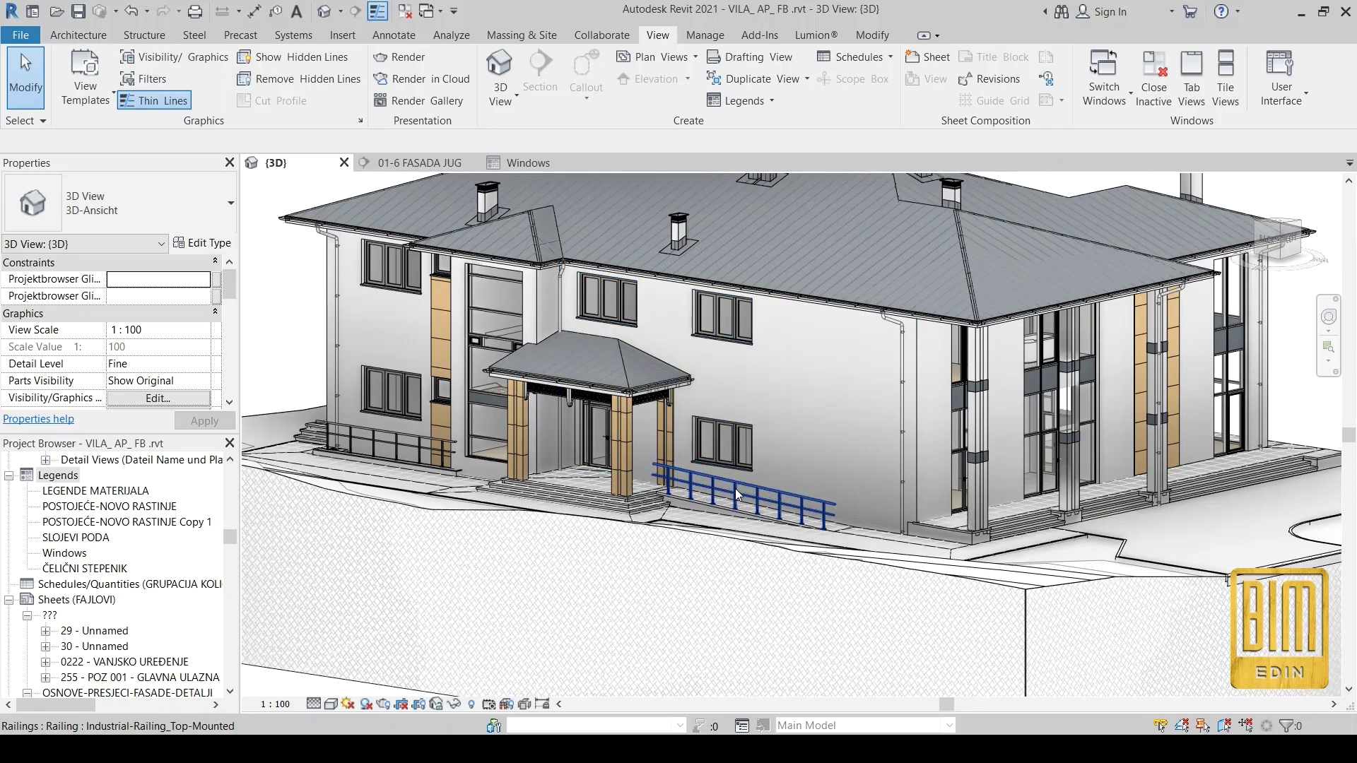
{"action": "scroll", "coordinate": [740, 557], "scroll_direction": "down", "scroll_amount": 2}
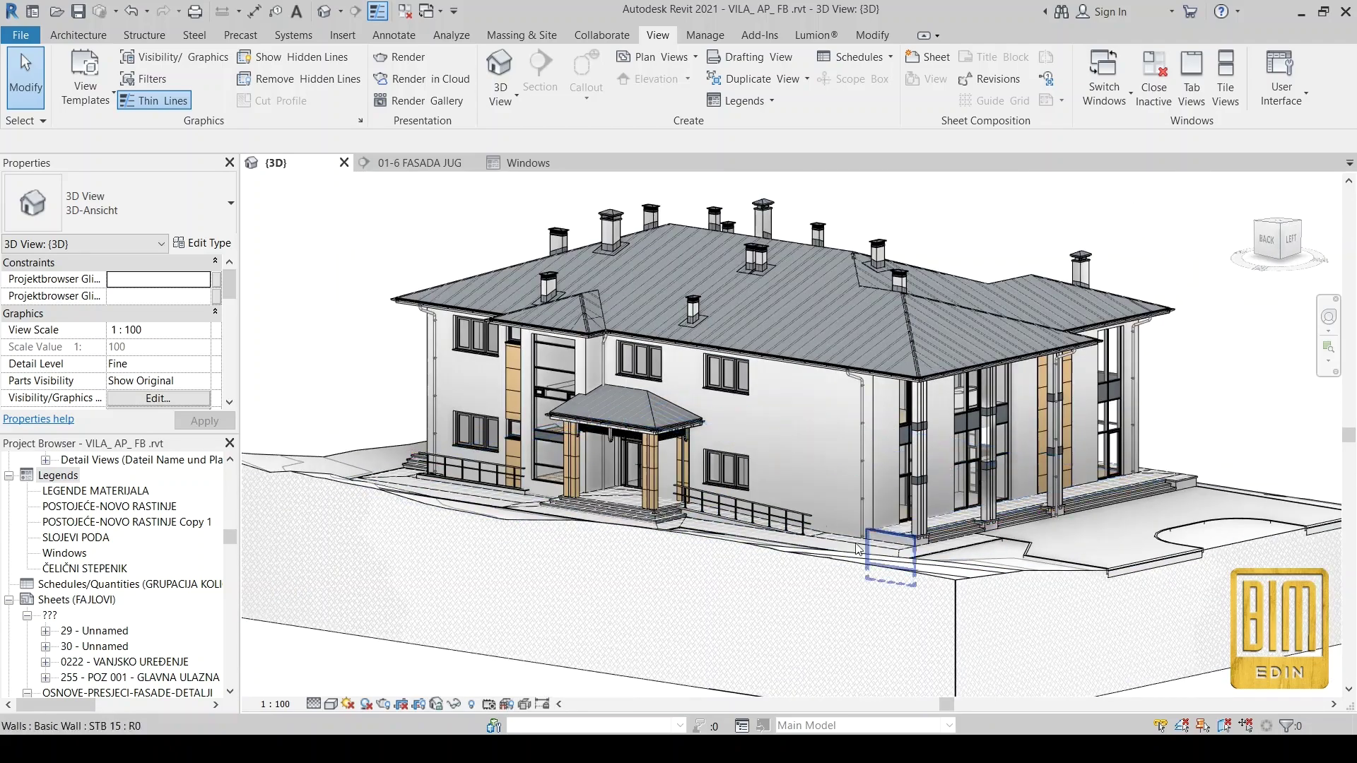
{"action": "middle_click_drag", "start_coordinate": [460, 249], "coordinate": [660, 514], "text": "shift"}
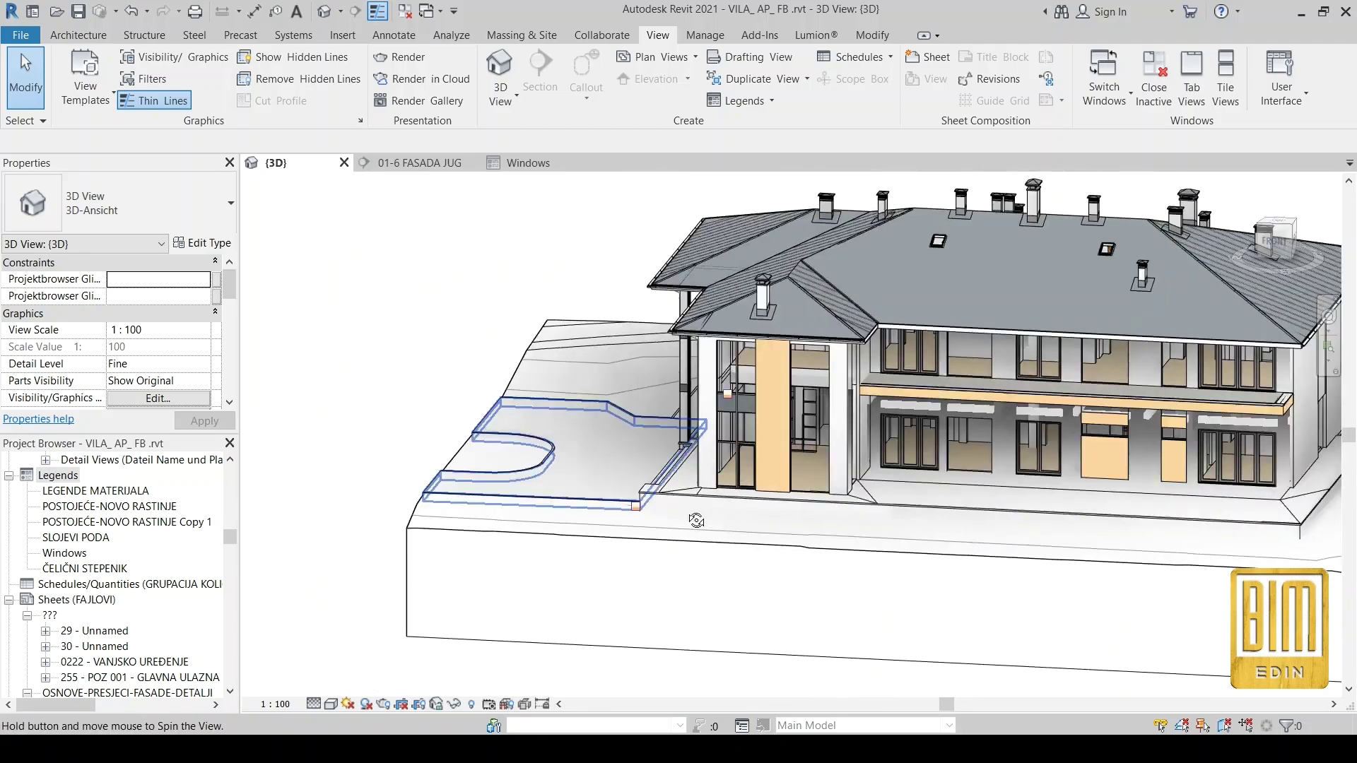